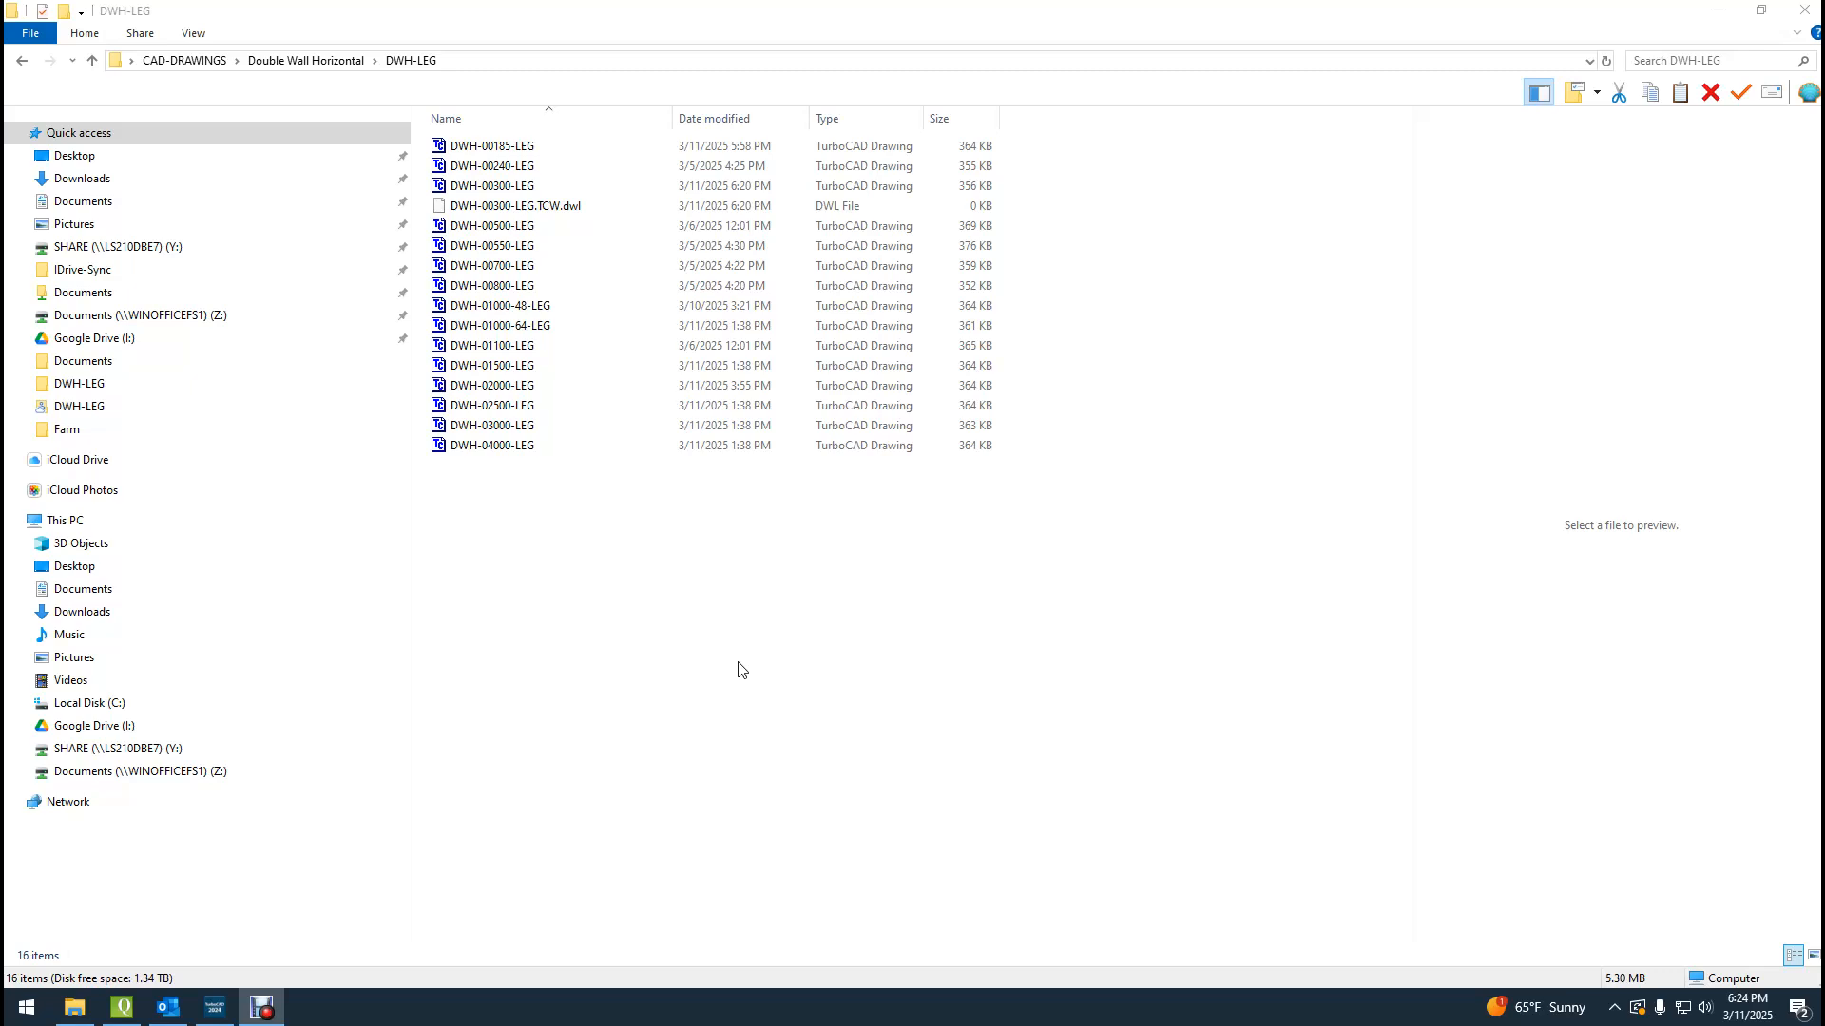
# Select the DWH-00300, 00500, 00550, 00700, 00800 and 01000-64 leg drawings as one group in the DWH-LEG folder.
pyautogui.click(470, 187)
pyautogui.keyDown('ctrl'); pyautogui.click(501, 228); pyautogui.keyUp('ctrl')
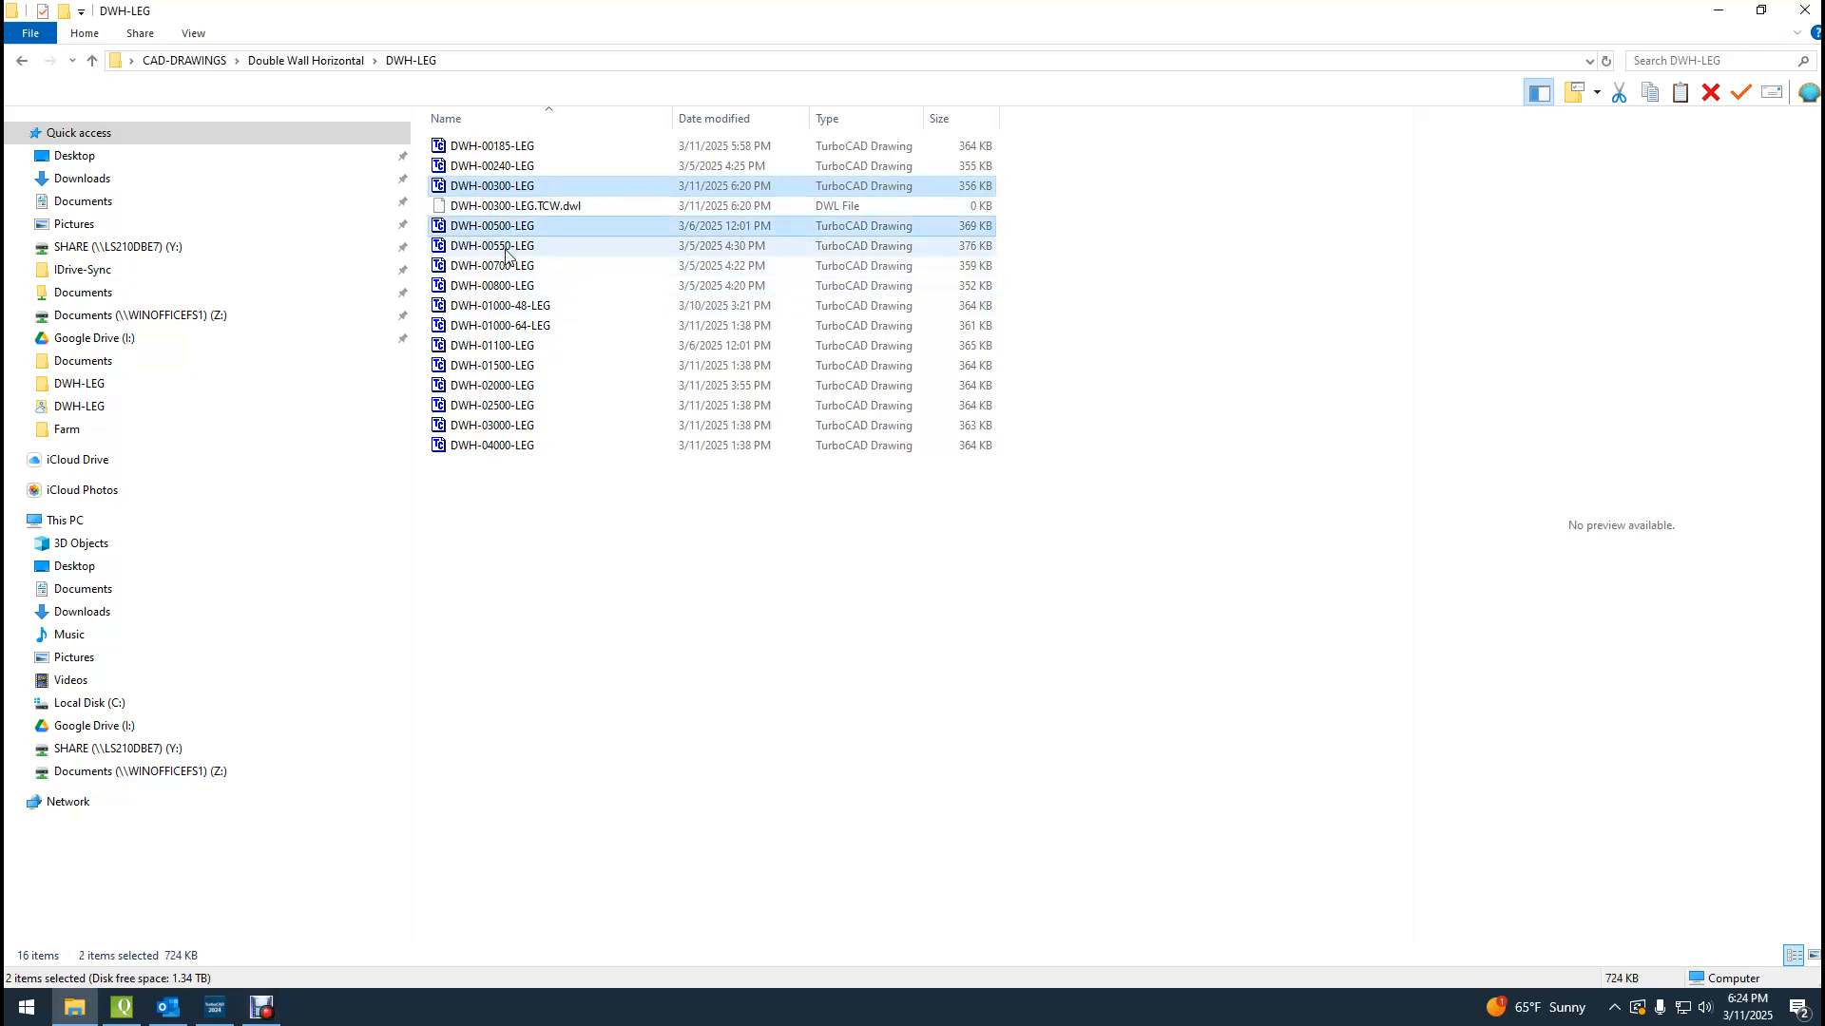
pyautogui.keyDown('ctrl'); pyautogui.click(506, 247); pyautogui.keyUp('ctrl')
pyautogui.keyDown('ctrl'); pyautogui.click(508, 267); pyautogui.keyUp('ctrl')
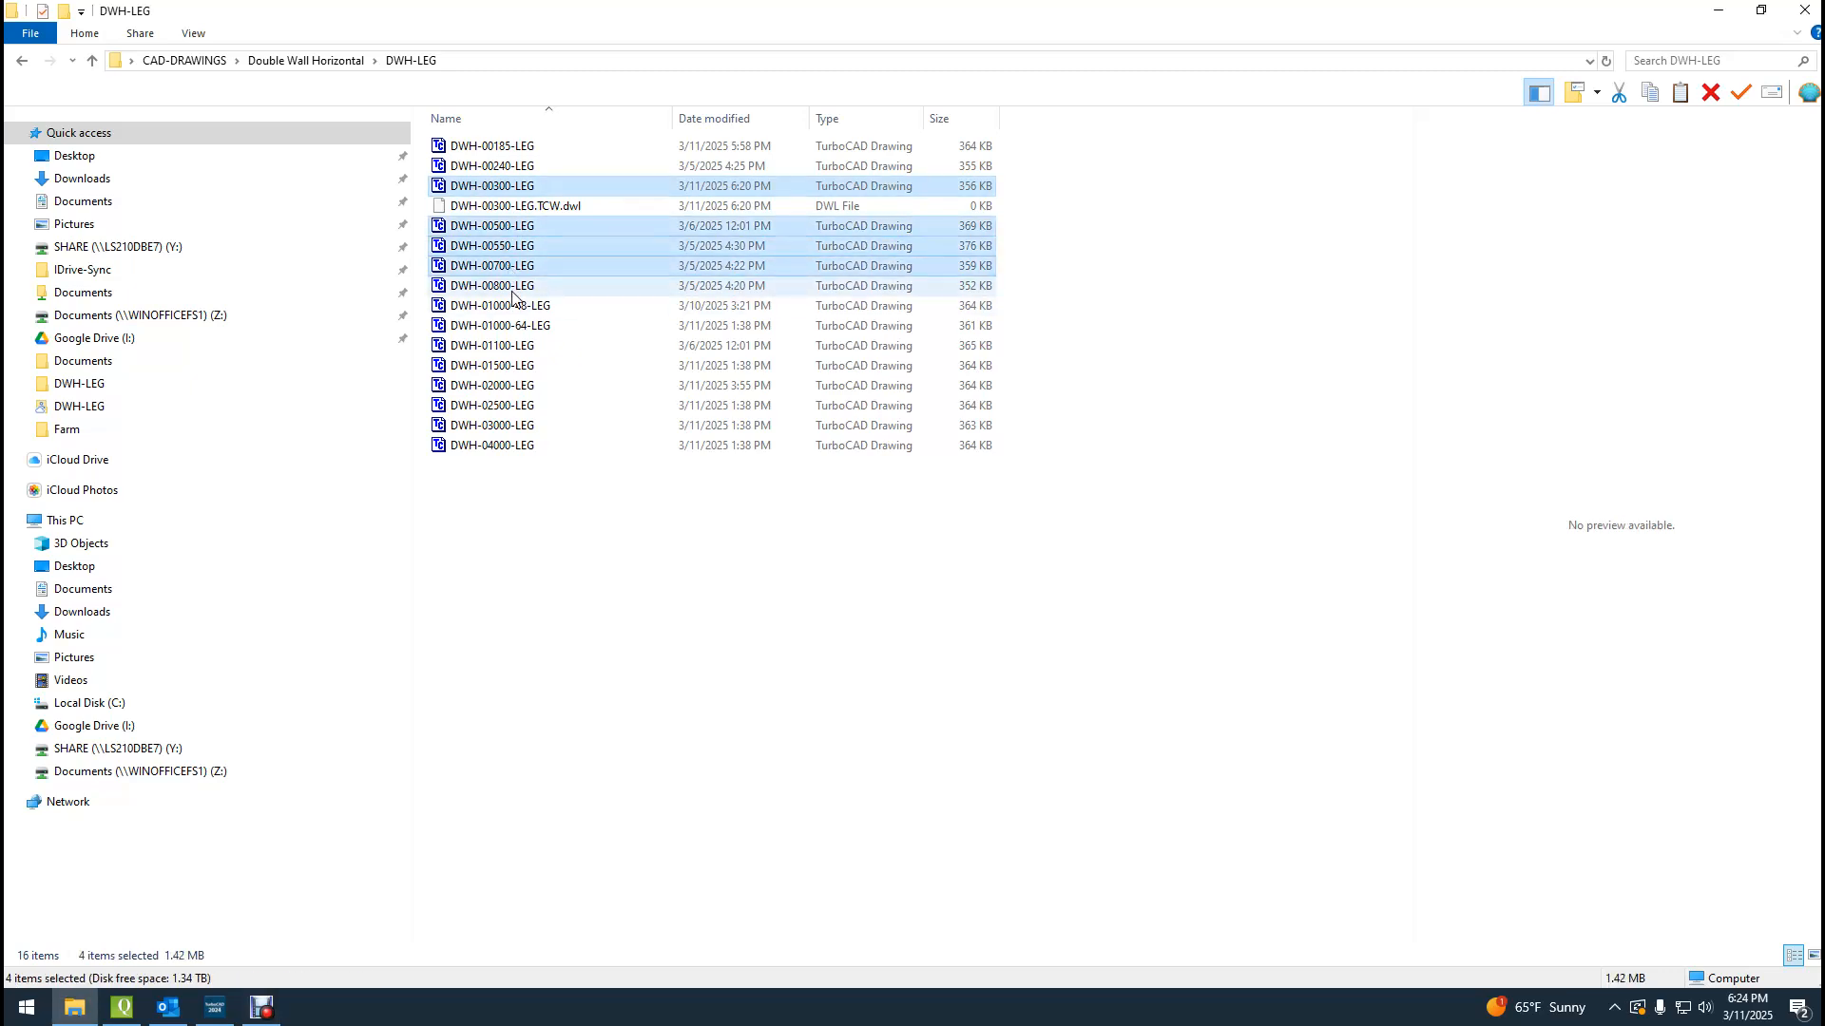
pyautogui.keyDown('ctrl'); pyautogui.click(512, 289); pyautogui.keyUp('ctrl')
pyautogui.keyDown('ctrl'); pyautogui.click(529, 328); pyautogui.keyUp('ctrl')
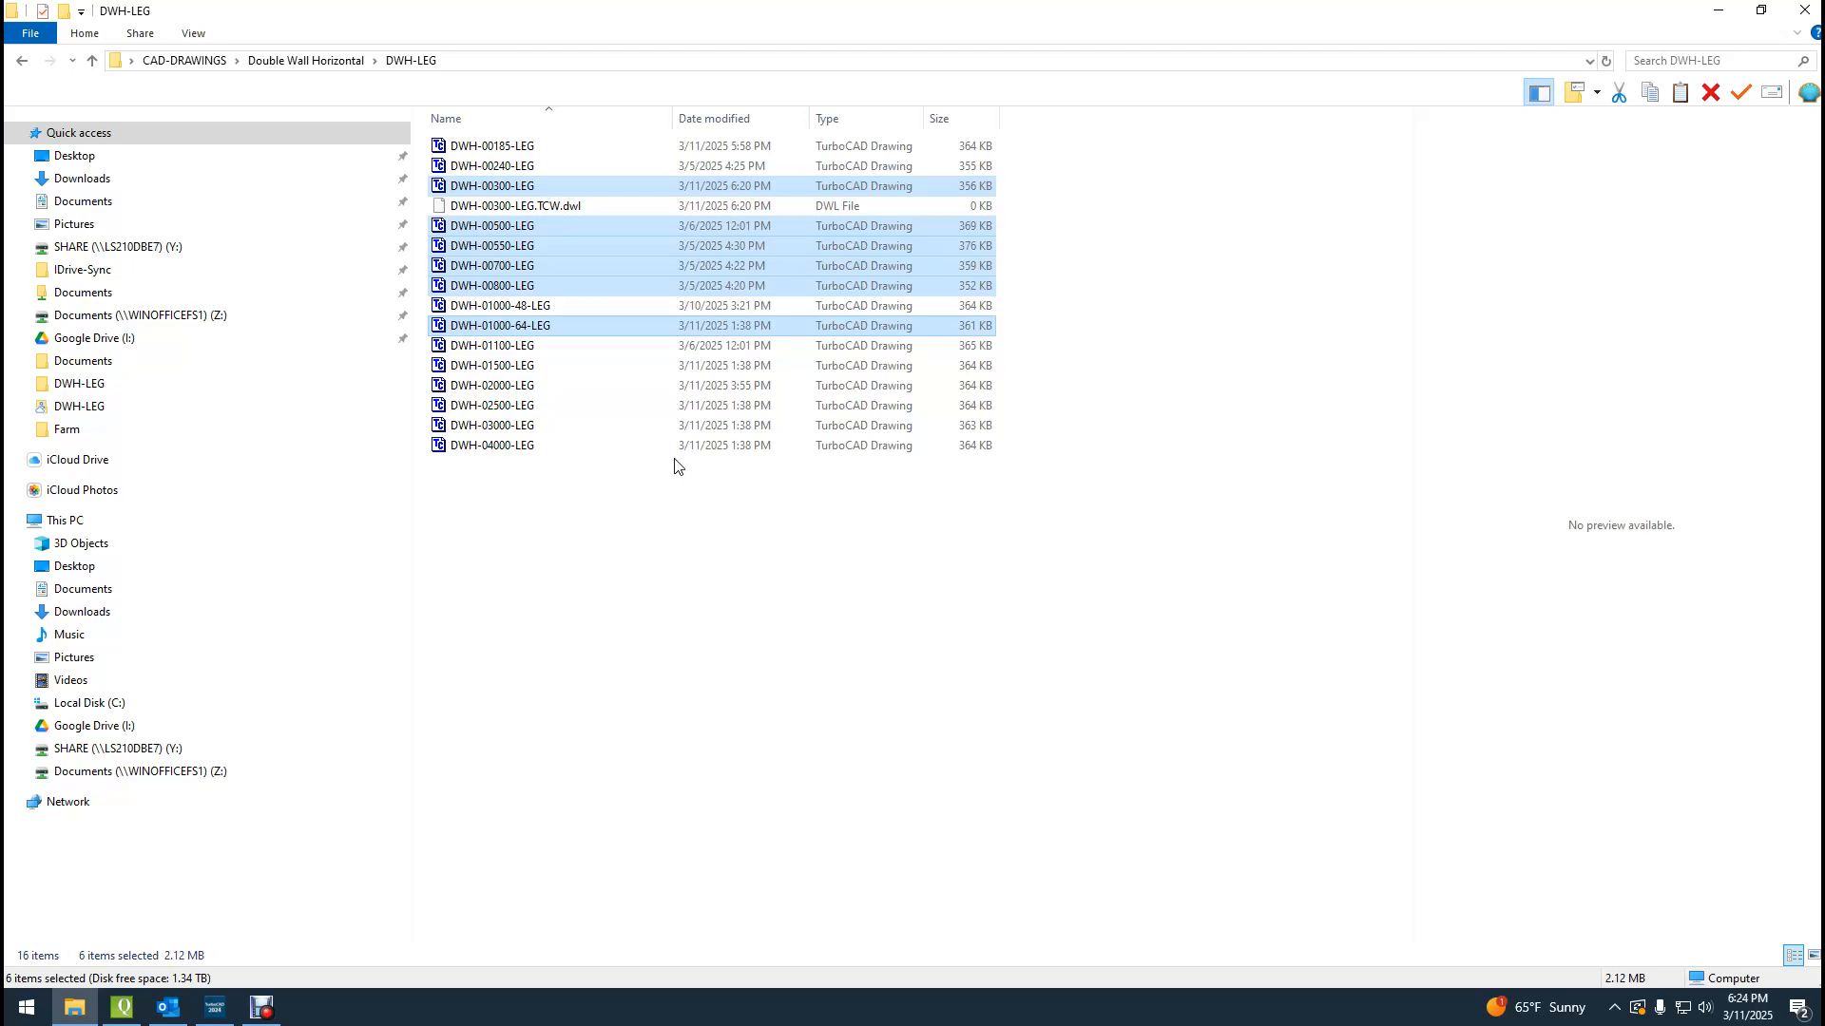
# Select the DWH-01000-48, 01100, 01500, 02000, 02500, 03000 and 04000 leg drawings as one group.
pyautogui.click(522, 306)
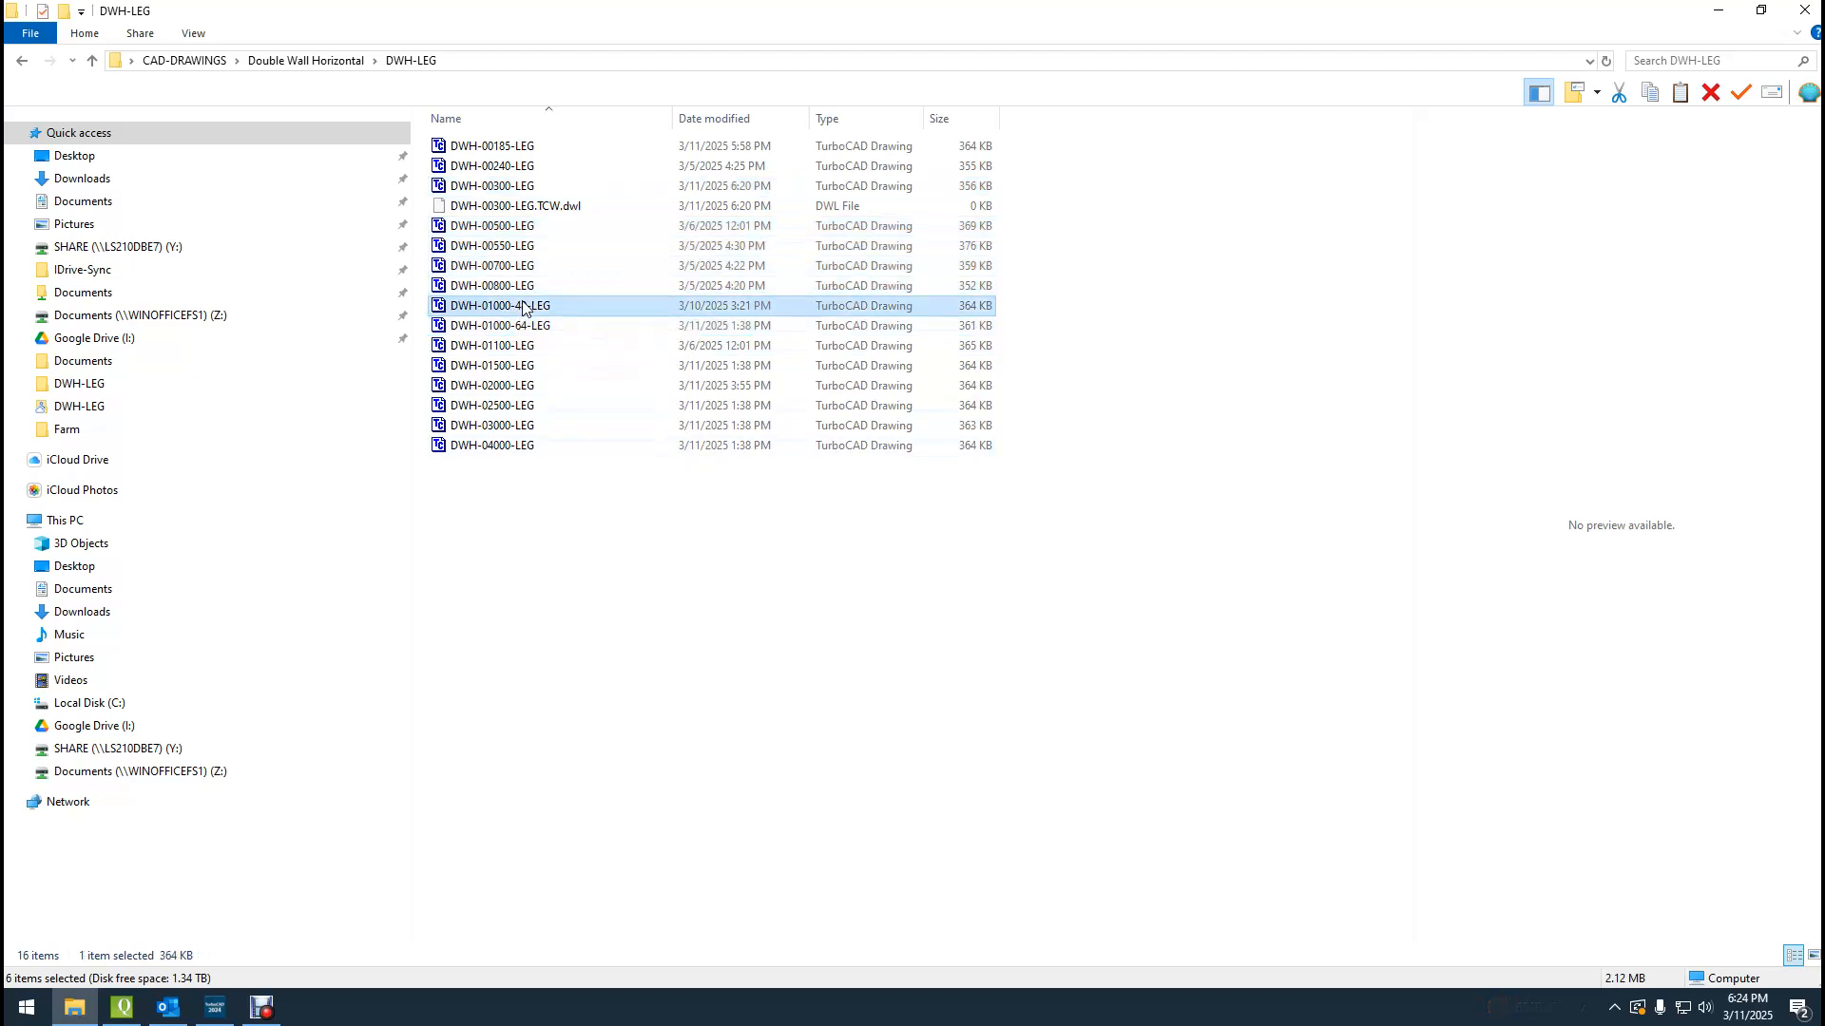
pyautogui.keyDown('ctrl'); pyautogui.click(504, 346); pyautogui.keyUp('ctrl')
pyautogui.keyDown('ctrl'); pyautogui.click(504, 366); pyautogui.keyUp('ctrl')
pyautogui.keyDown('ctrl'); pyautogui.click(503, 385); pyautogui.keyUp('ctrl')
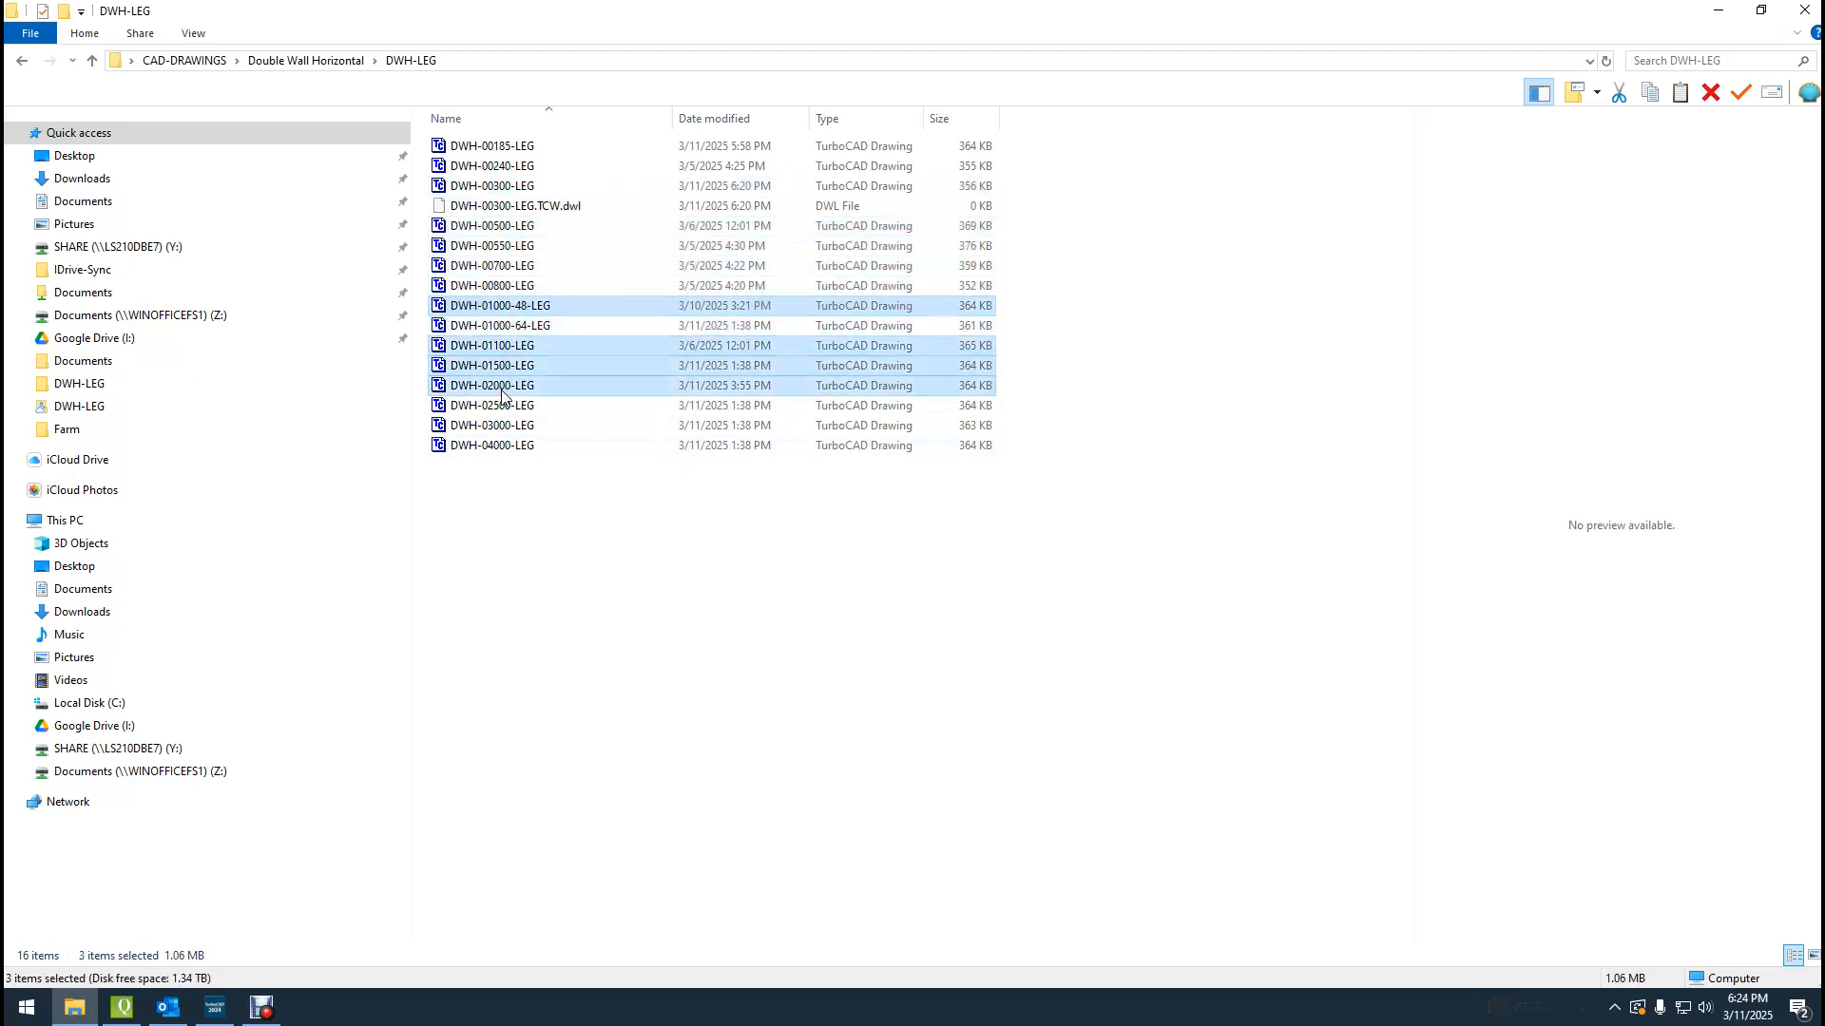
pyautogui.keyDown('ctrl'); pyautogui.click(503, 405); pyautogui.keyUp('ctrl')
pyautogui.keyDown('ctrl'); pyautogui.click(503, 426); pyautogui.keyUp('ctrl')
pyautogui.keyDown('ctrl'); pyautogui.click(502, 446); pyautogui.keyUp('ctrl')
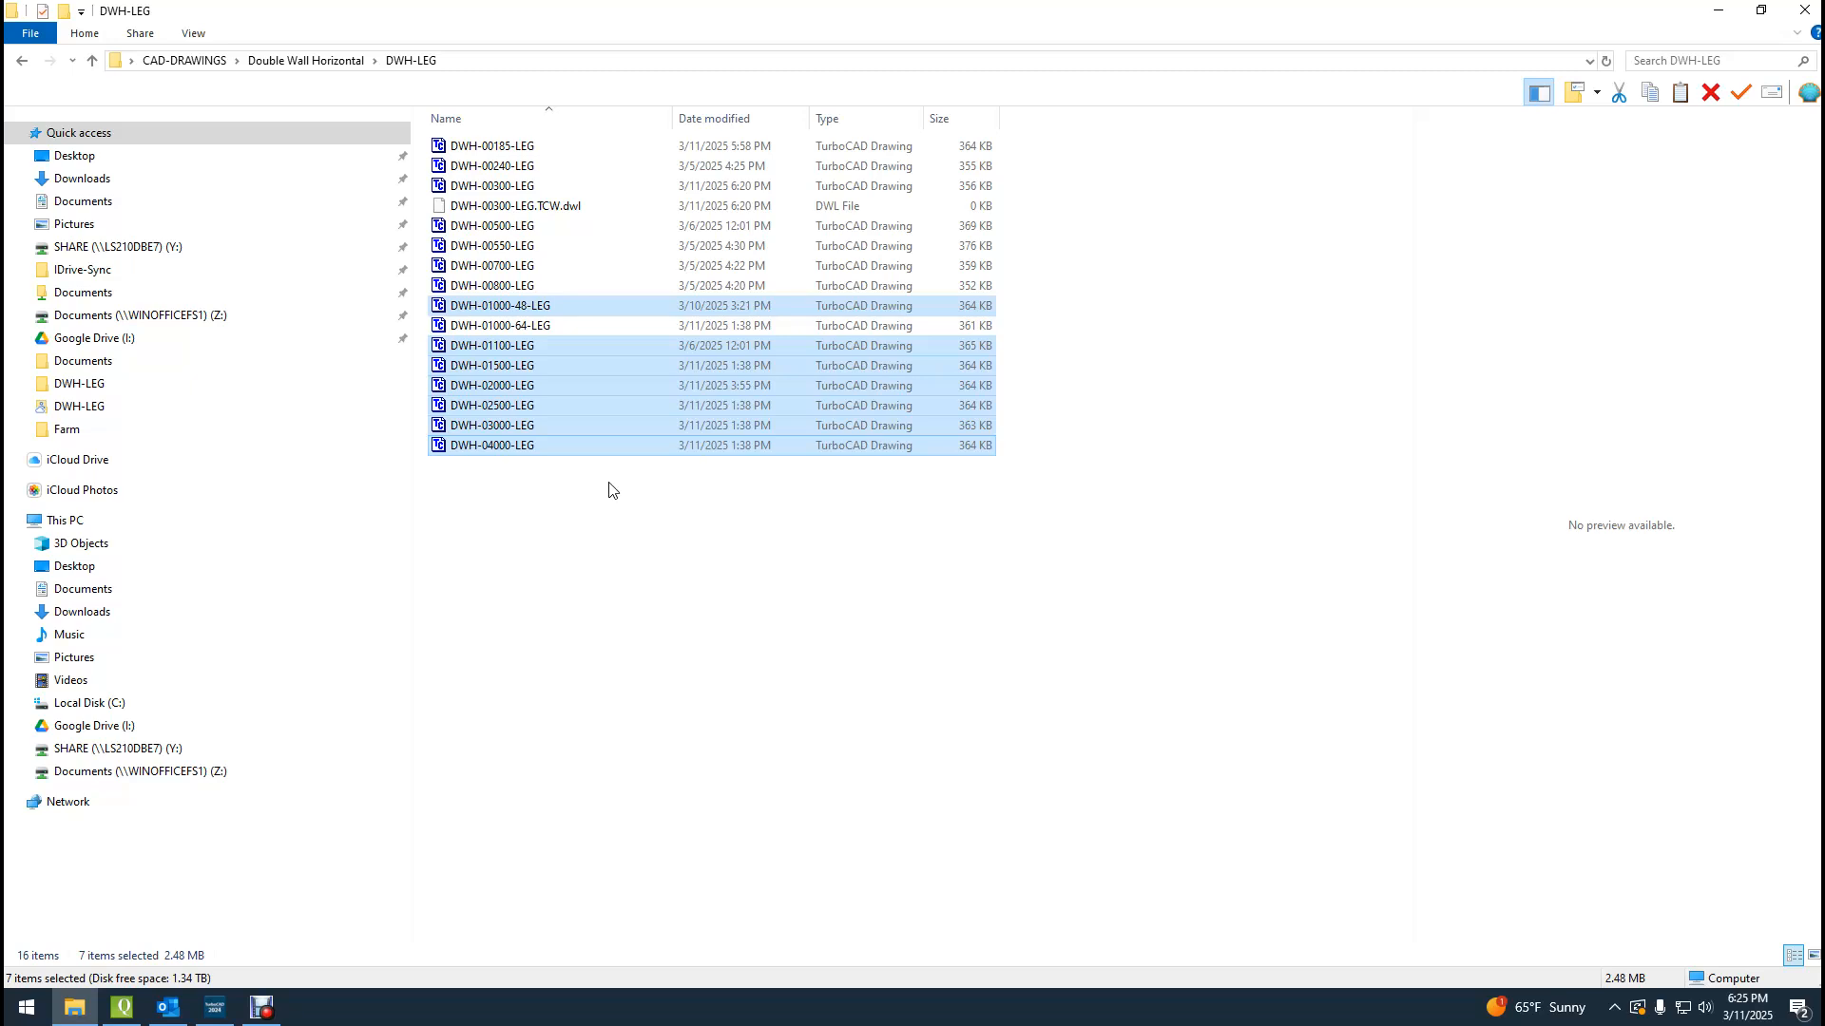
# Select the DWH-00185-LEG and DWH-00240-LEG drawings together, and clear the selection.
pyautogui.click(611, 570)
pyautogui.click(502, 147)
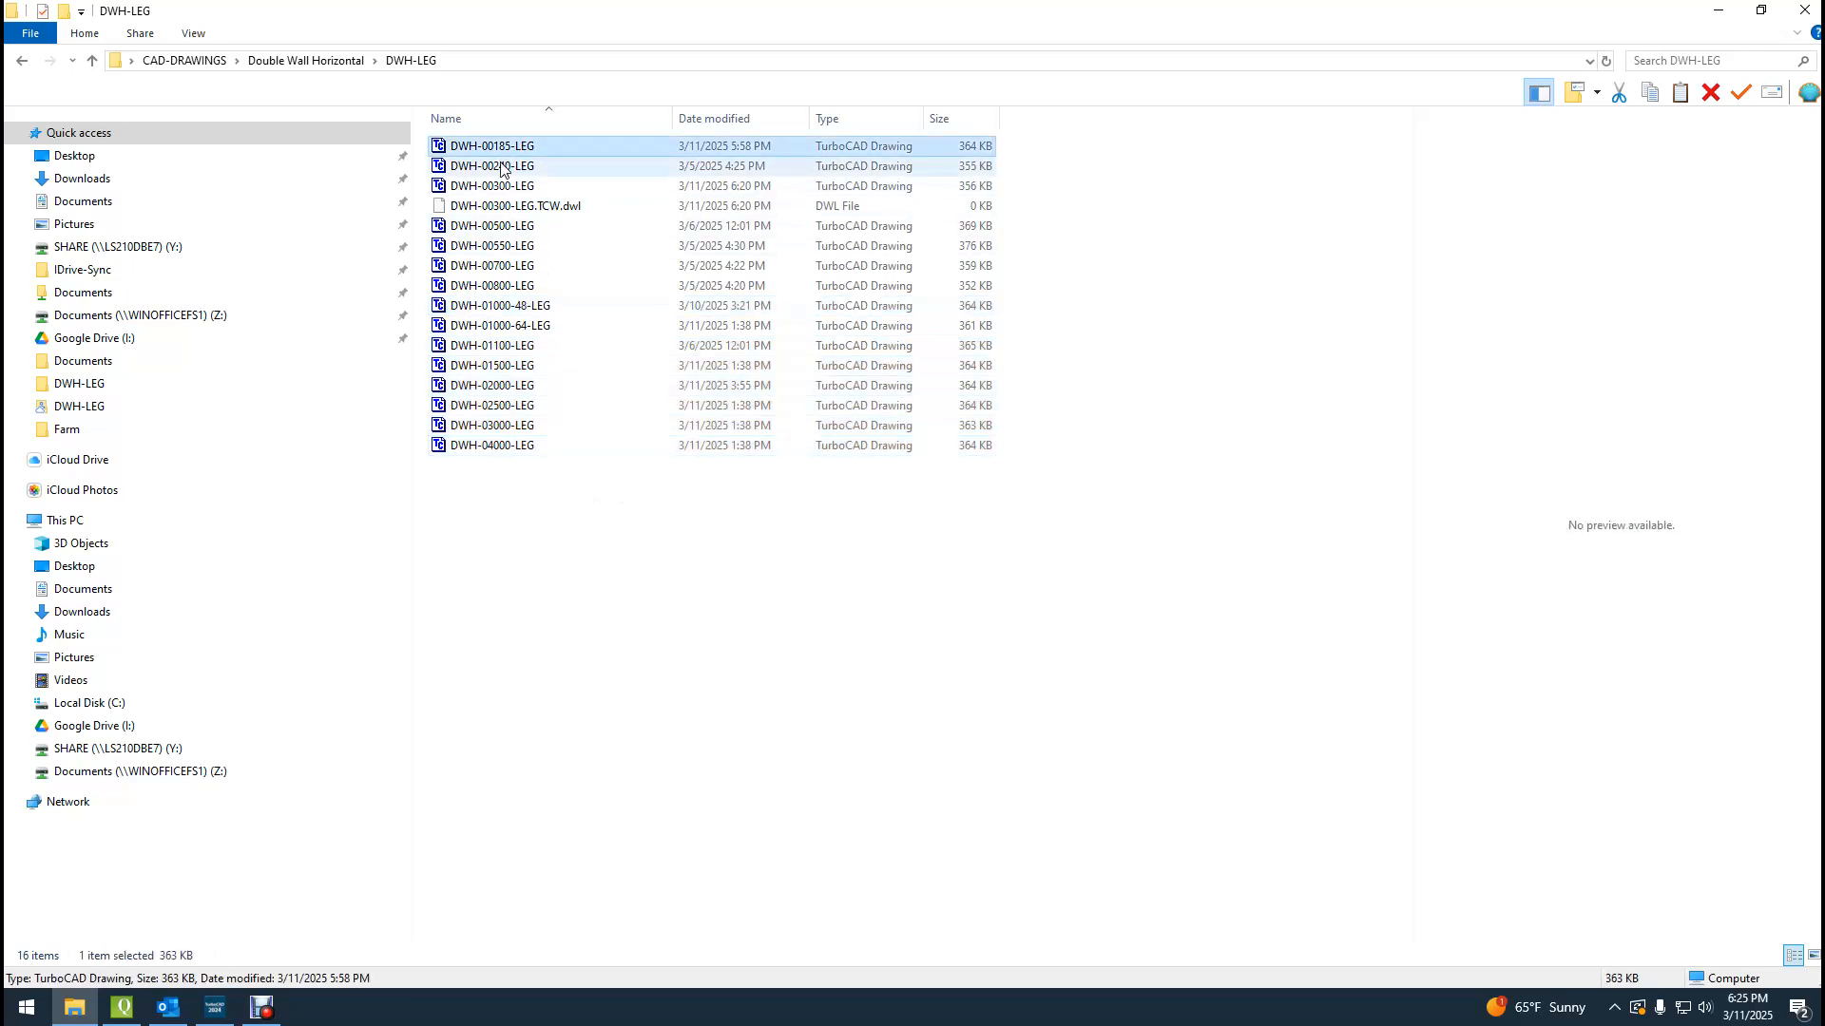
pyautogui.keyDown('ctrl'); pyautogui.click(502, 166); pyautogui.keyUp('ctrl')
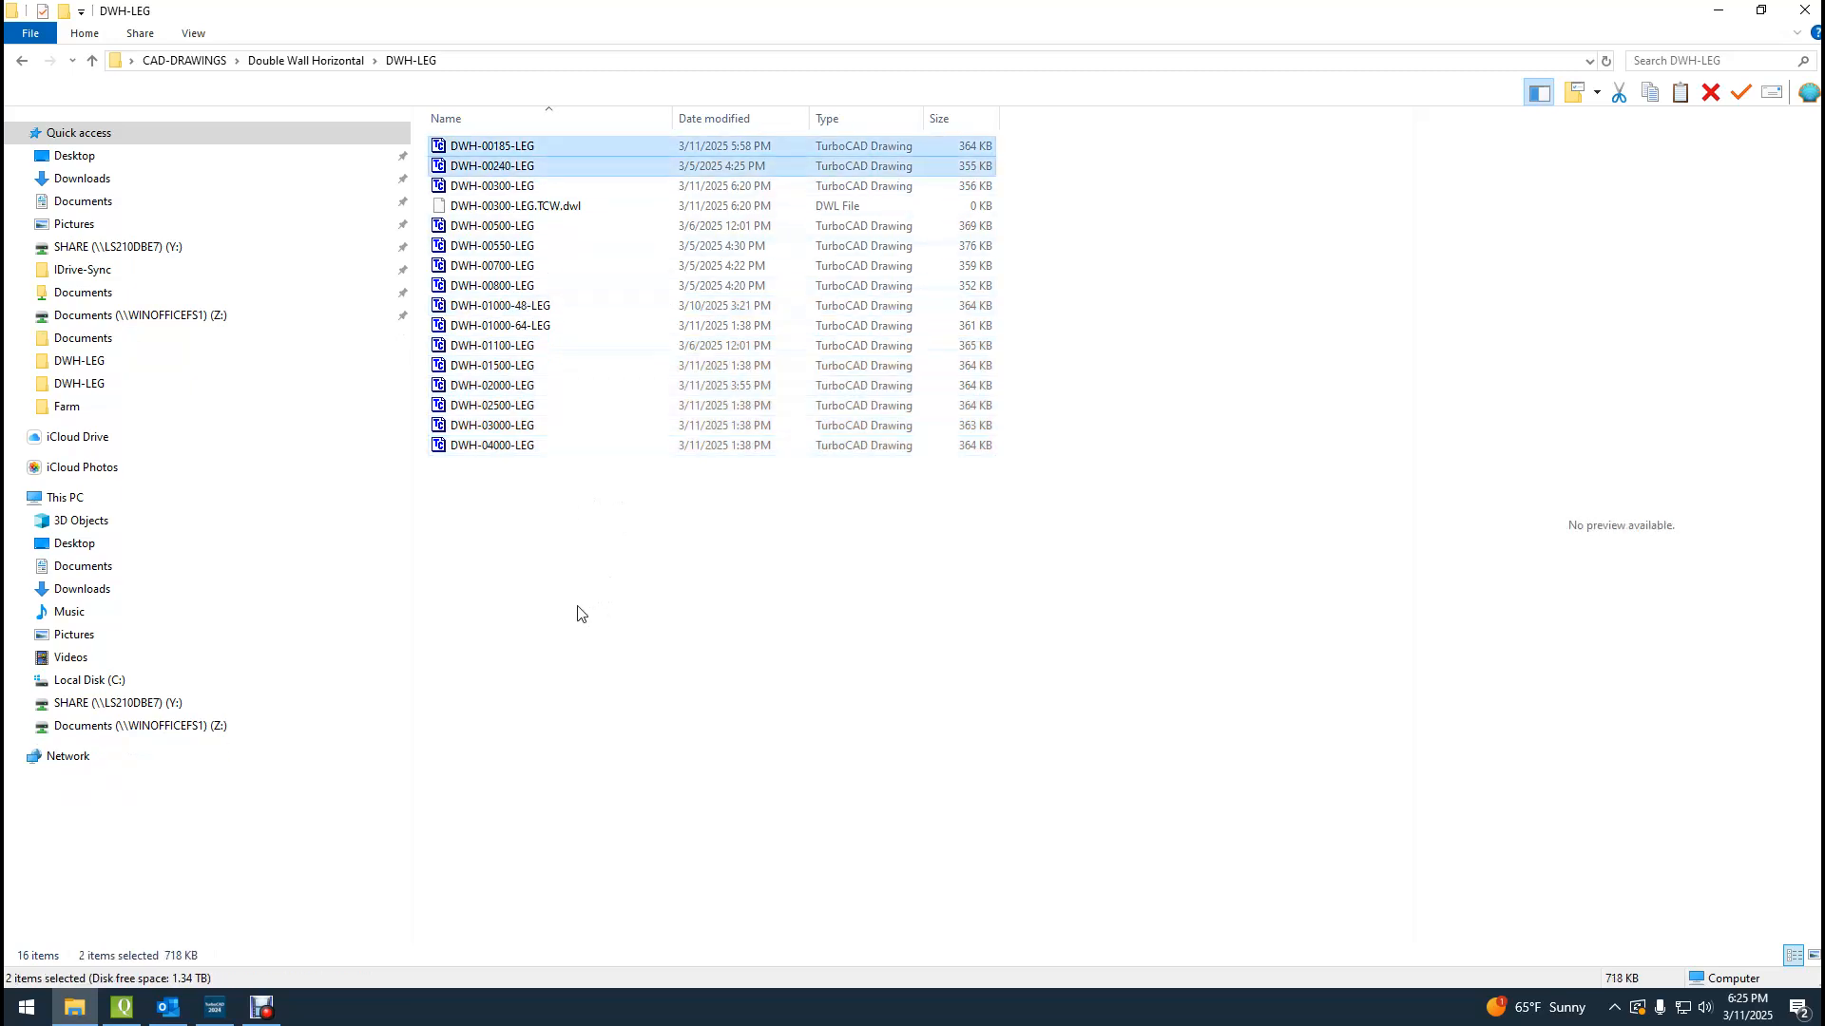
pyautogui.click(475, 594)
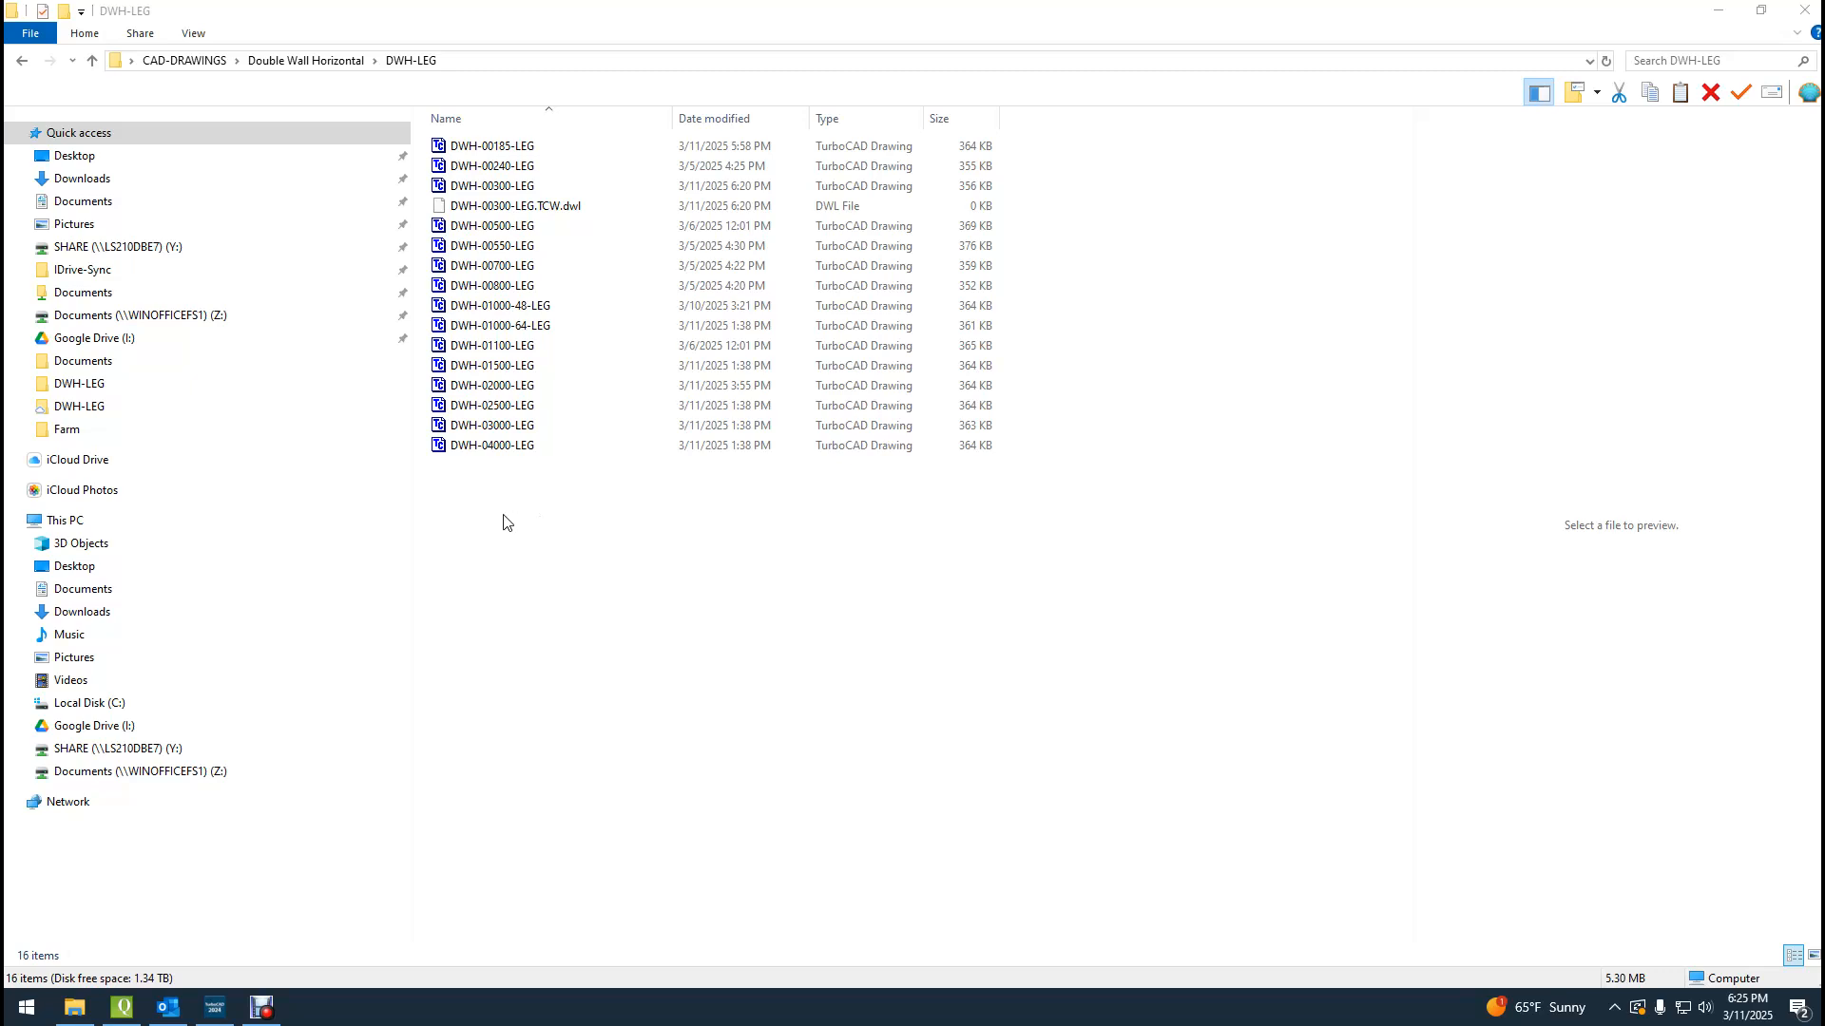
# Open the DWH-00185-LEG drawing and examine the lifting lug marked G on top of the tank in the side and end views.
pyautogui.click(492, 150)
pyautogui.doubleClick(492, 150)
pyautogui.scroll(-2, 965, 367)
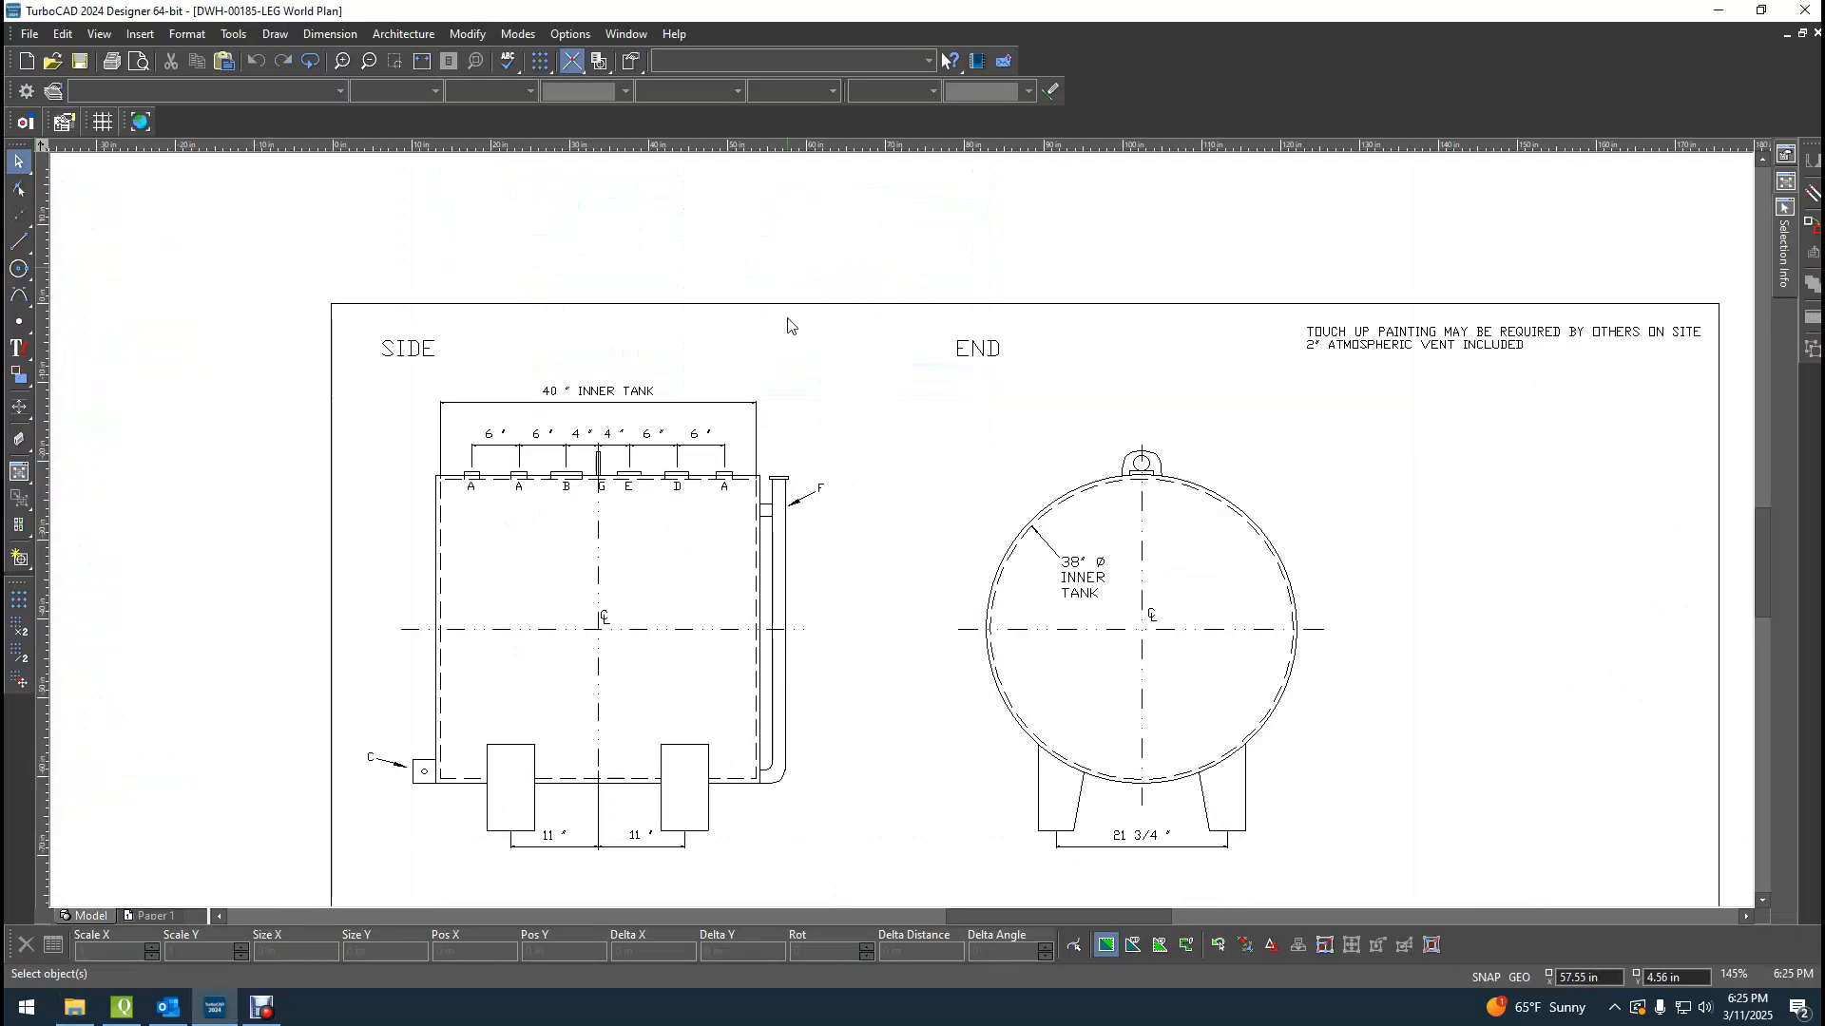
pyautogui.scroll(2, 613, 522)
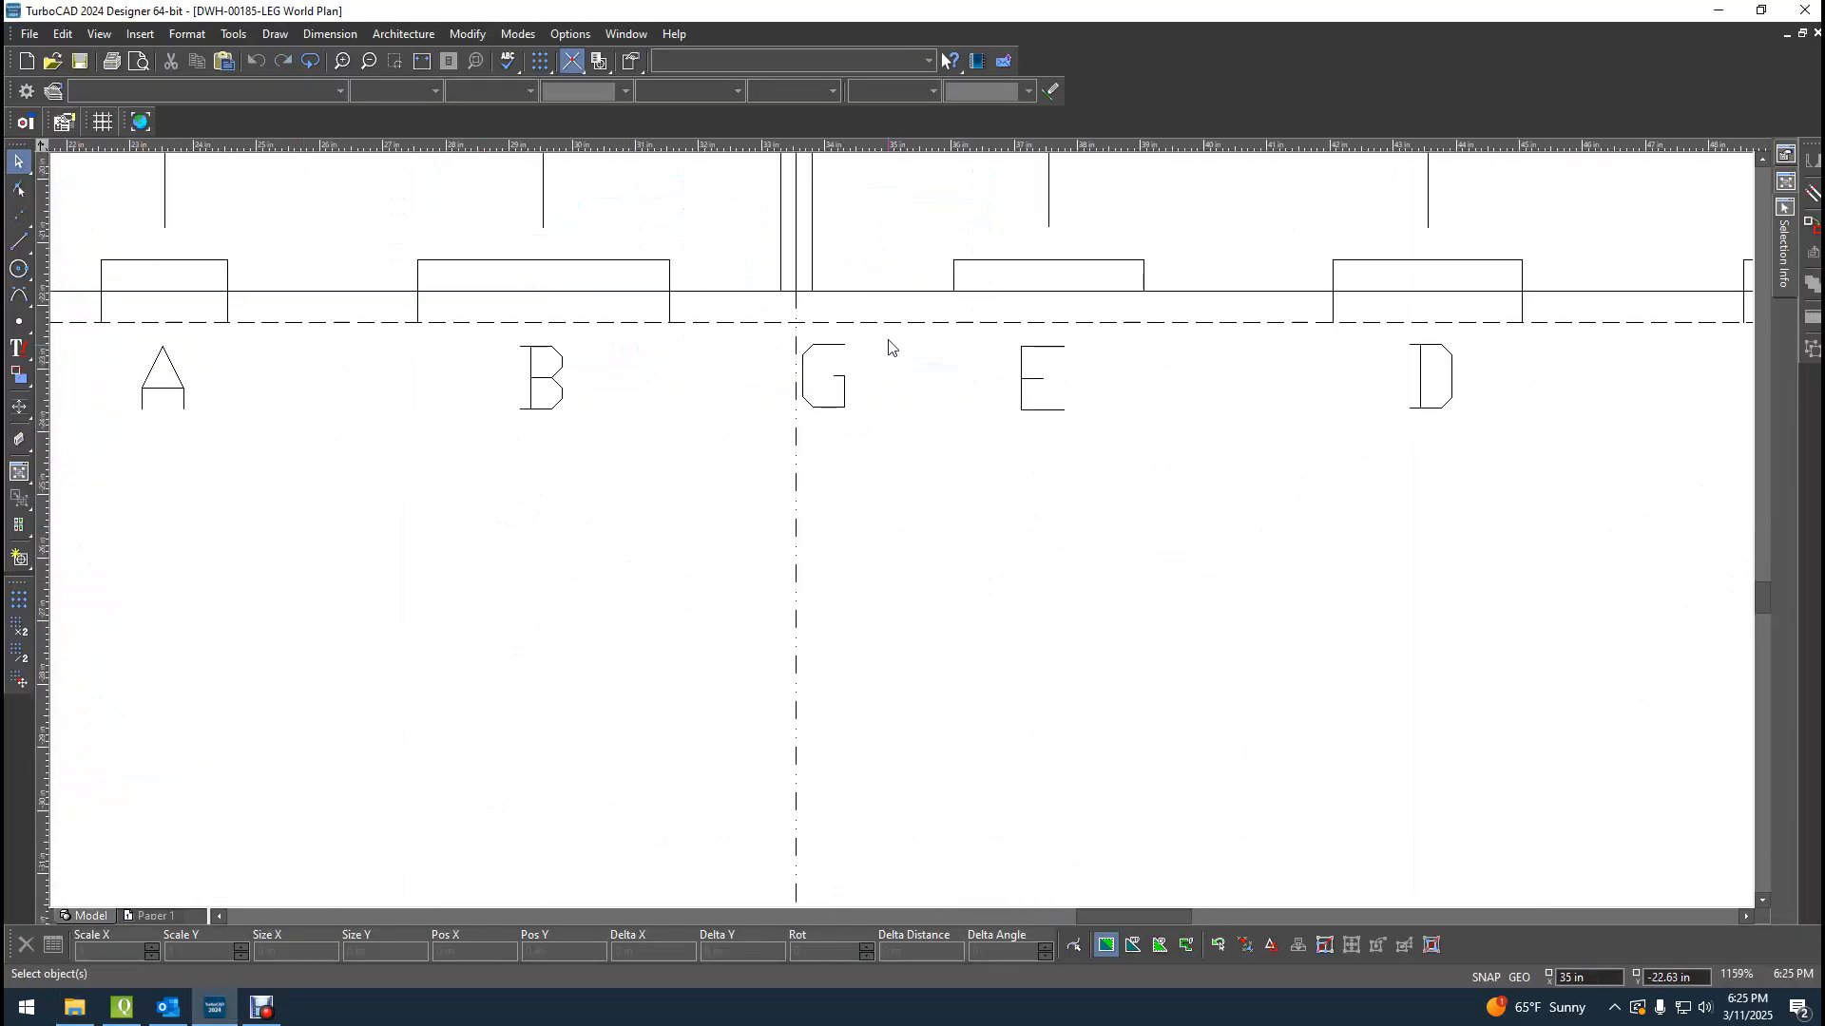
pyautogui.scroll(1, 894, 518)
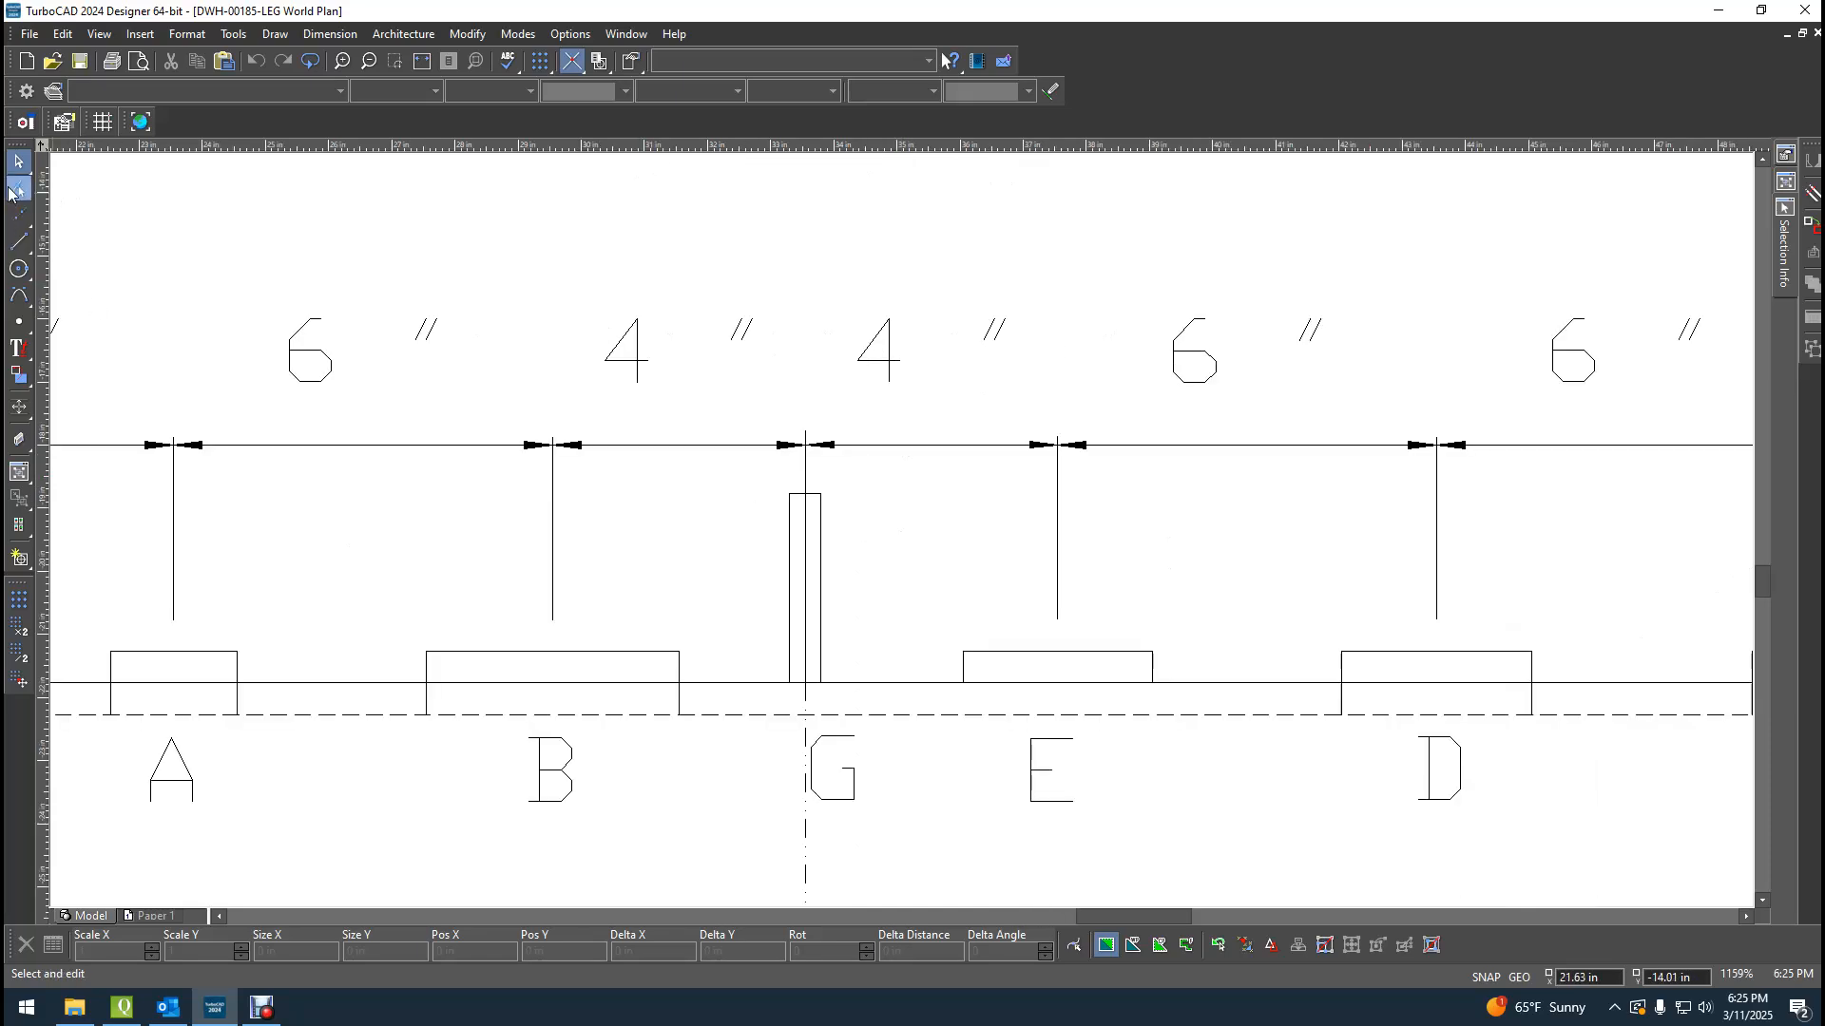
pyautogui.click(820, 603)
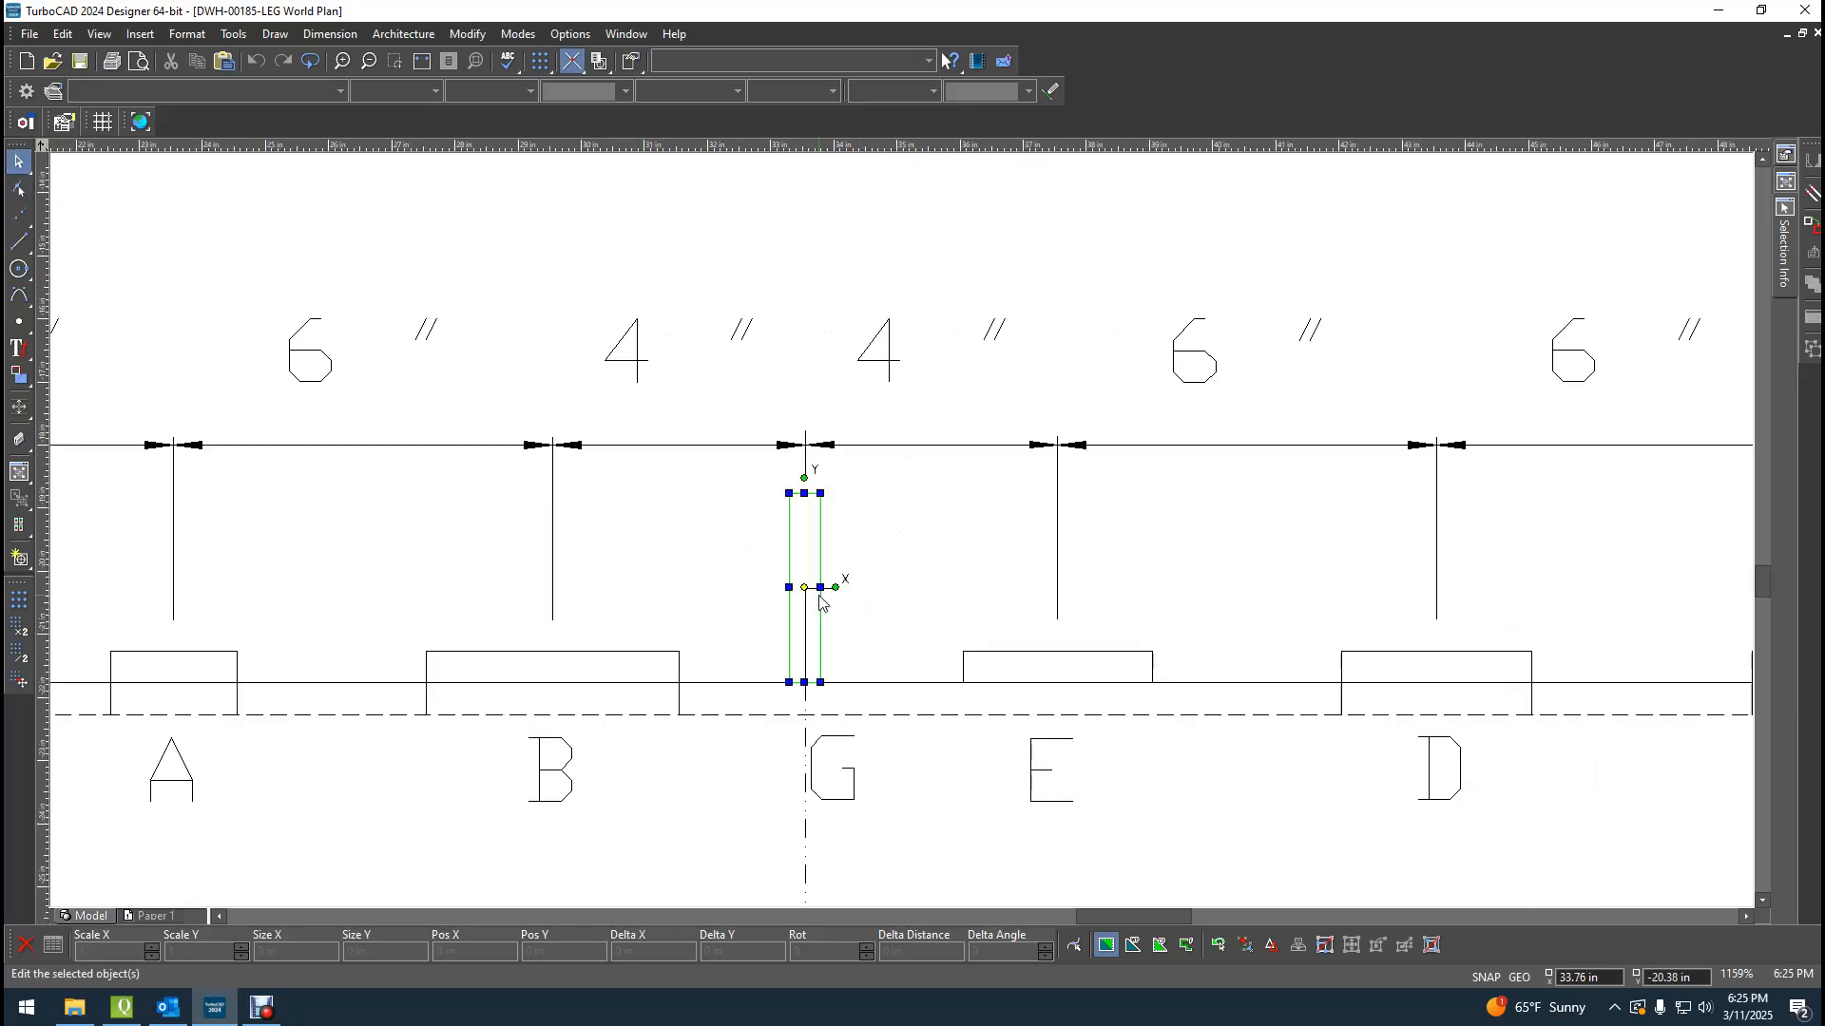
pyautogui.click(915, 597)
pyautogui.scroll(-3, 912, 595)
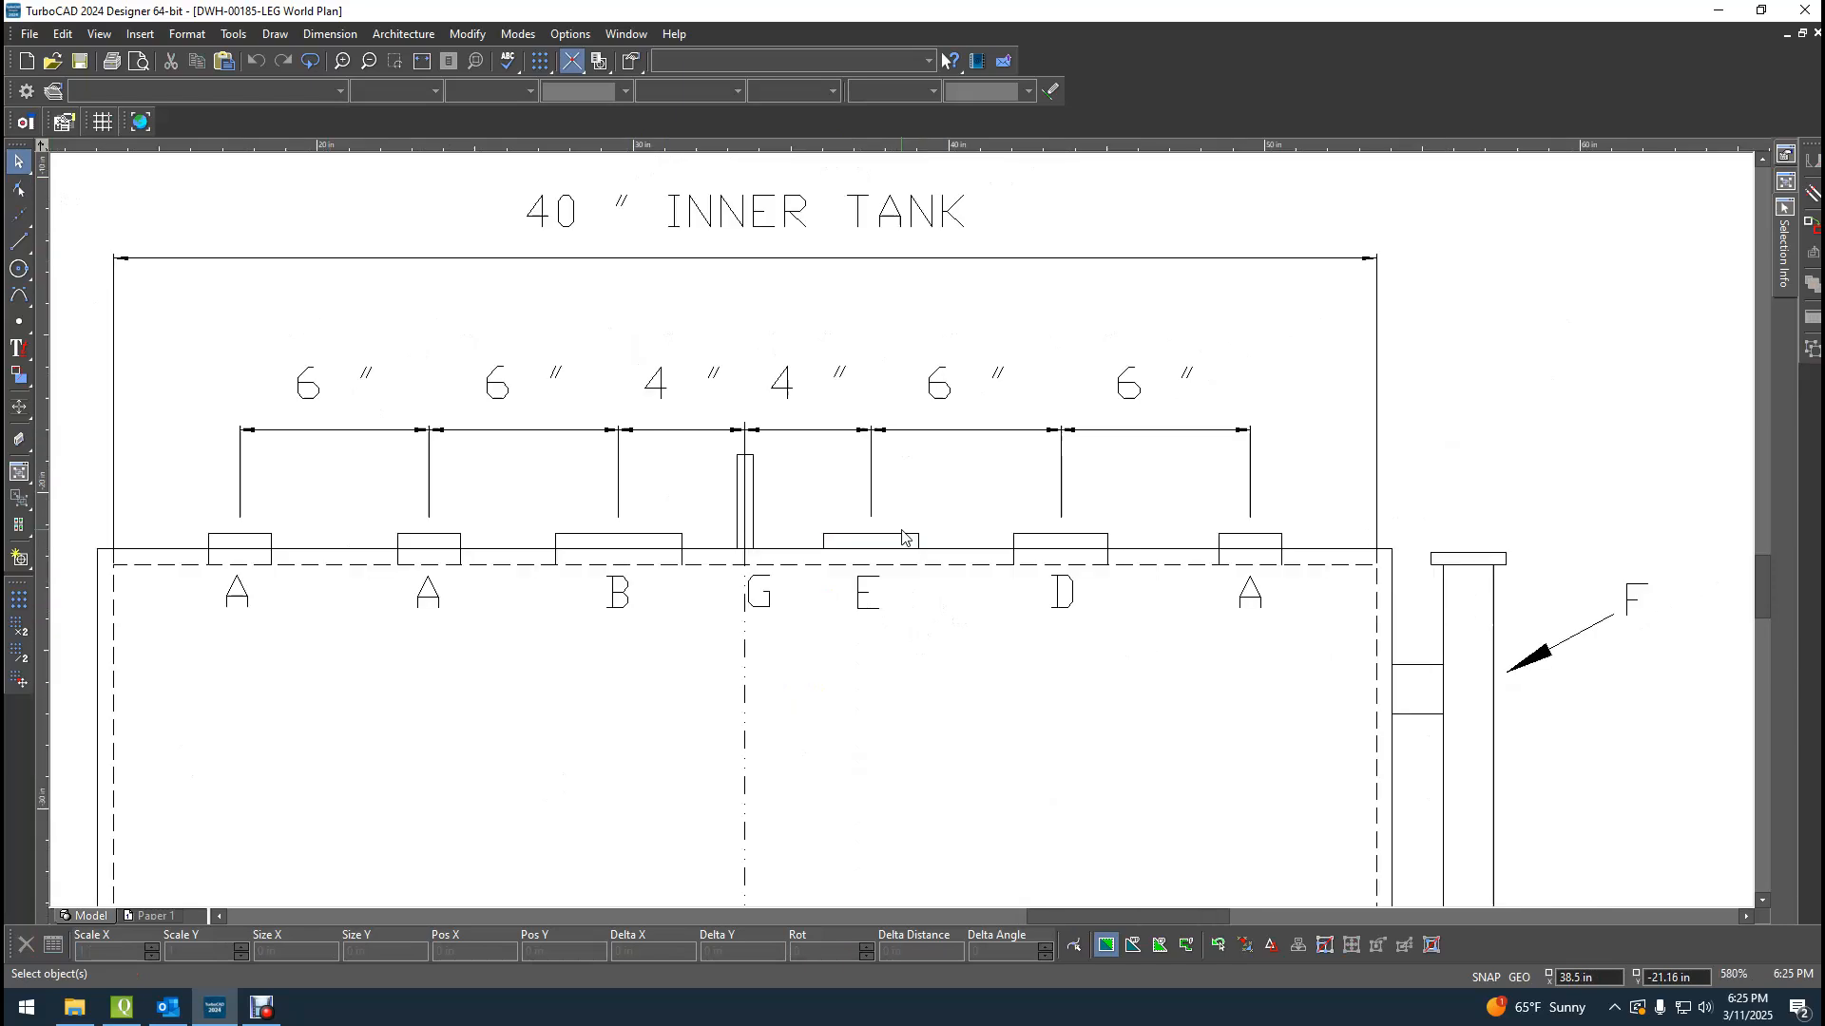
pyautogui.scroll(2, 1420, 587)
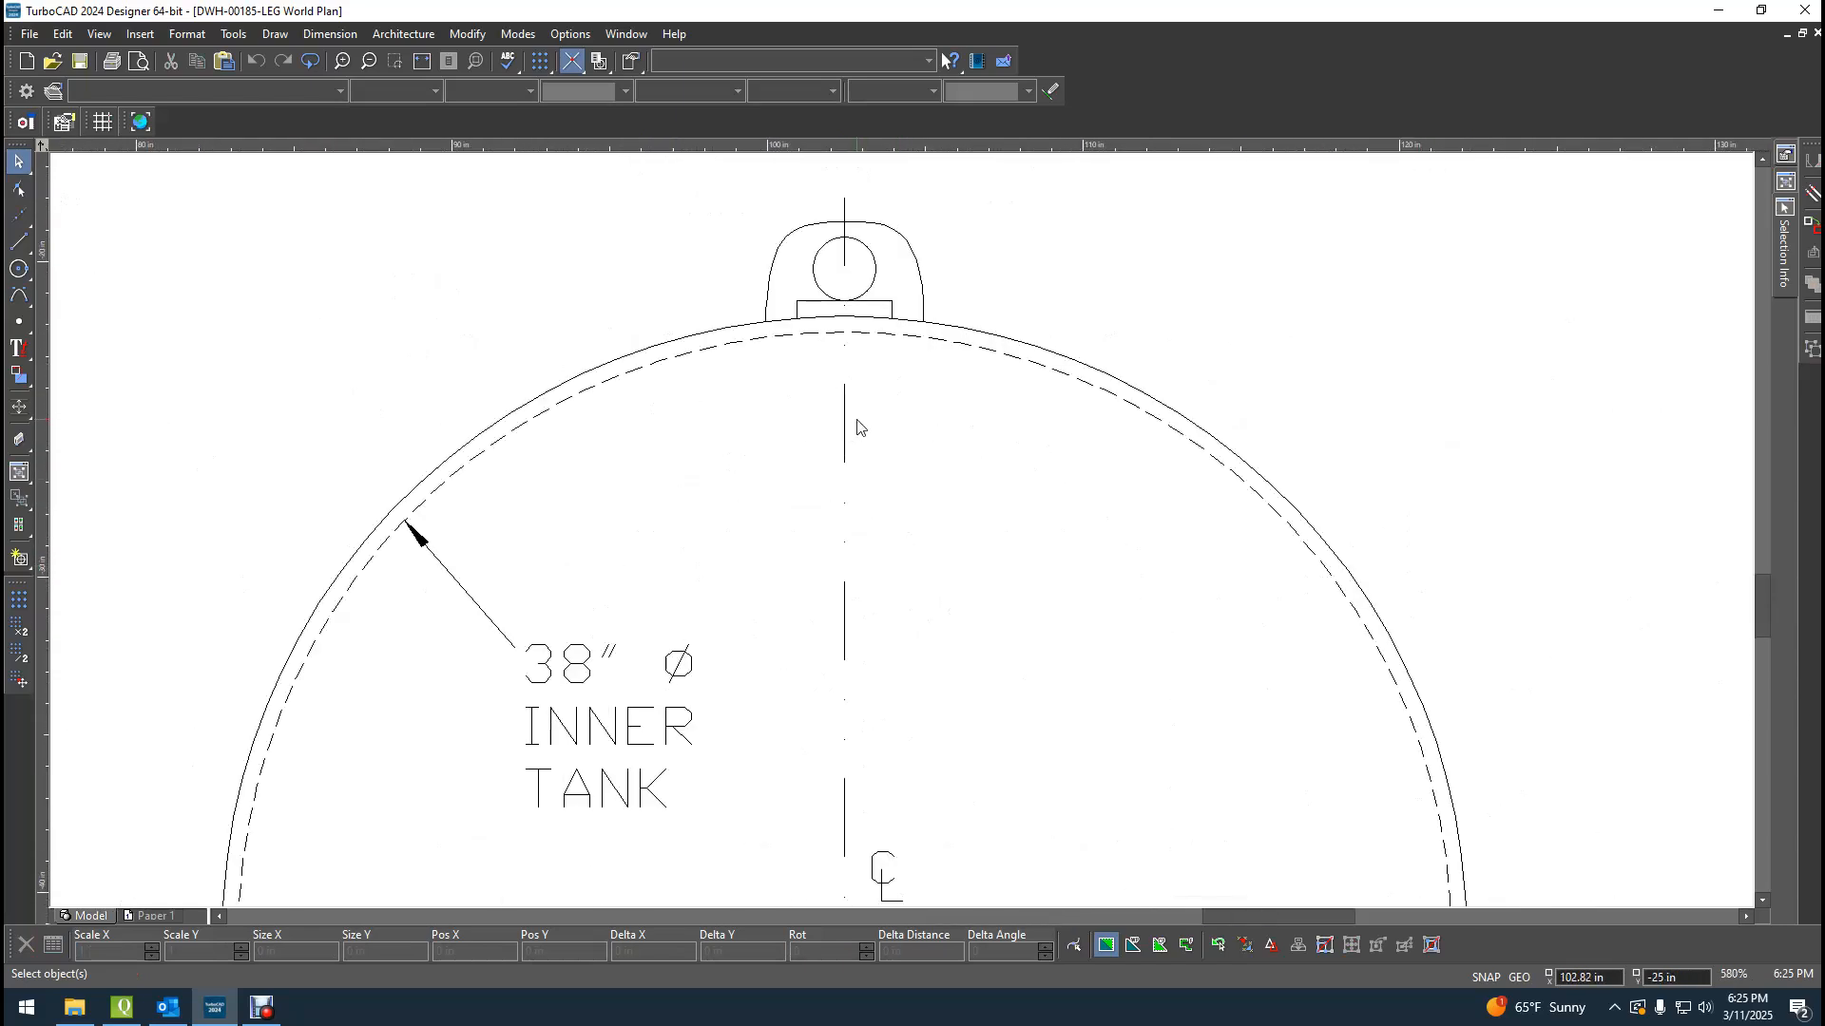
pyautogui.scroll(-1, 903, 530)
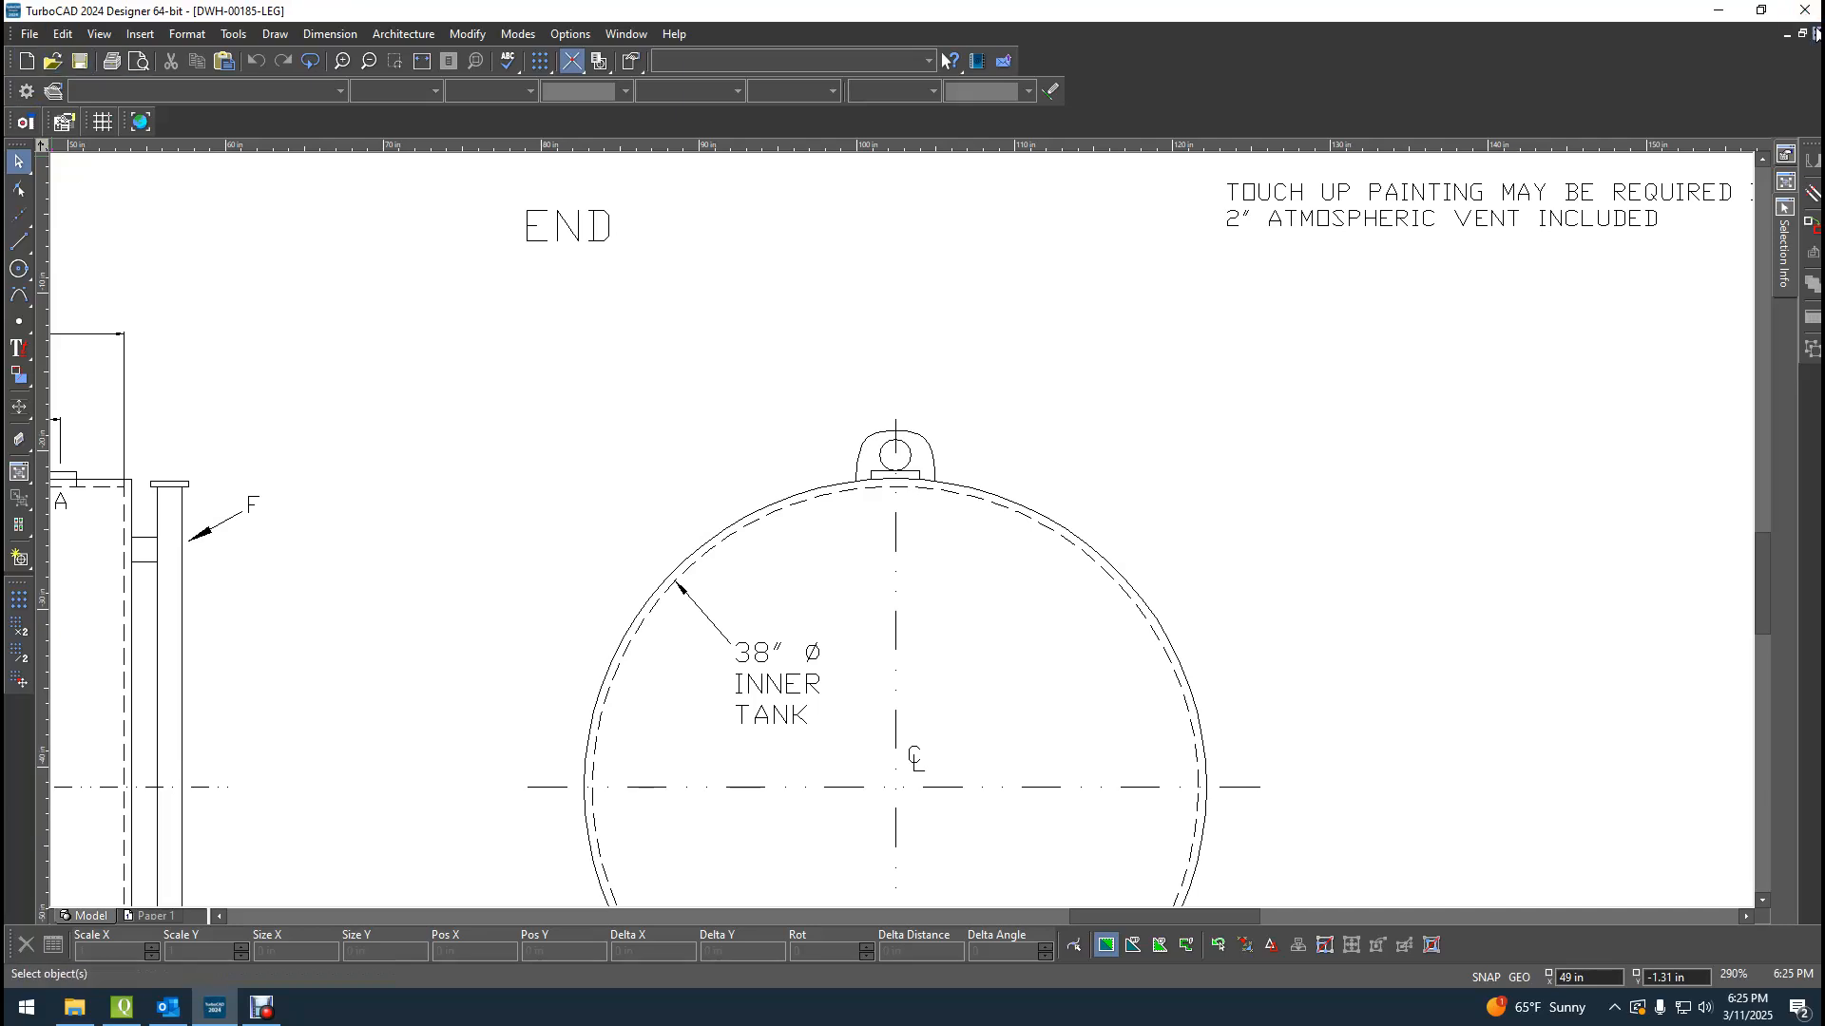
# Close the open DWH-00185-LEG and DWH-00300-LEG drawings.
pyautogui.click(1815, 33)
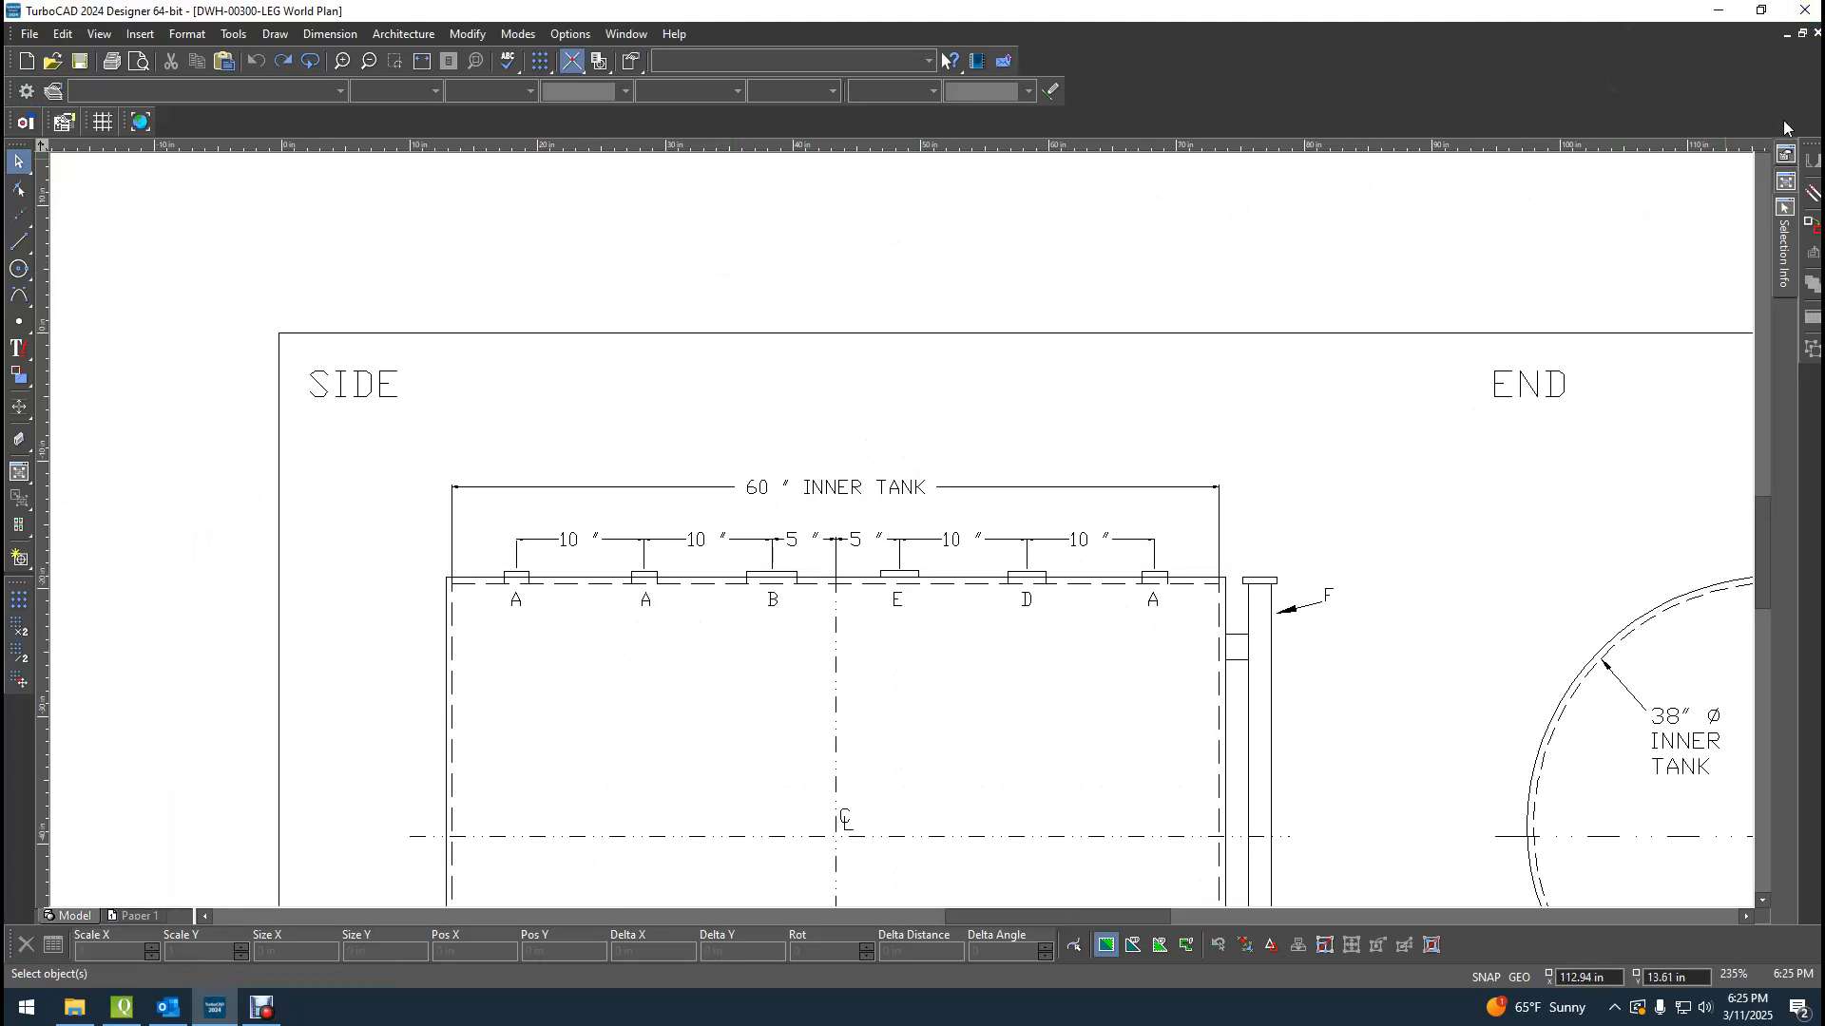
pyautogui.click(1816, 33)
pyautogui.click(921, 542)
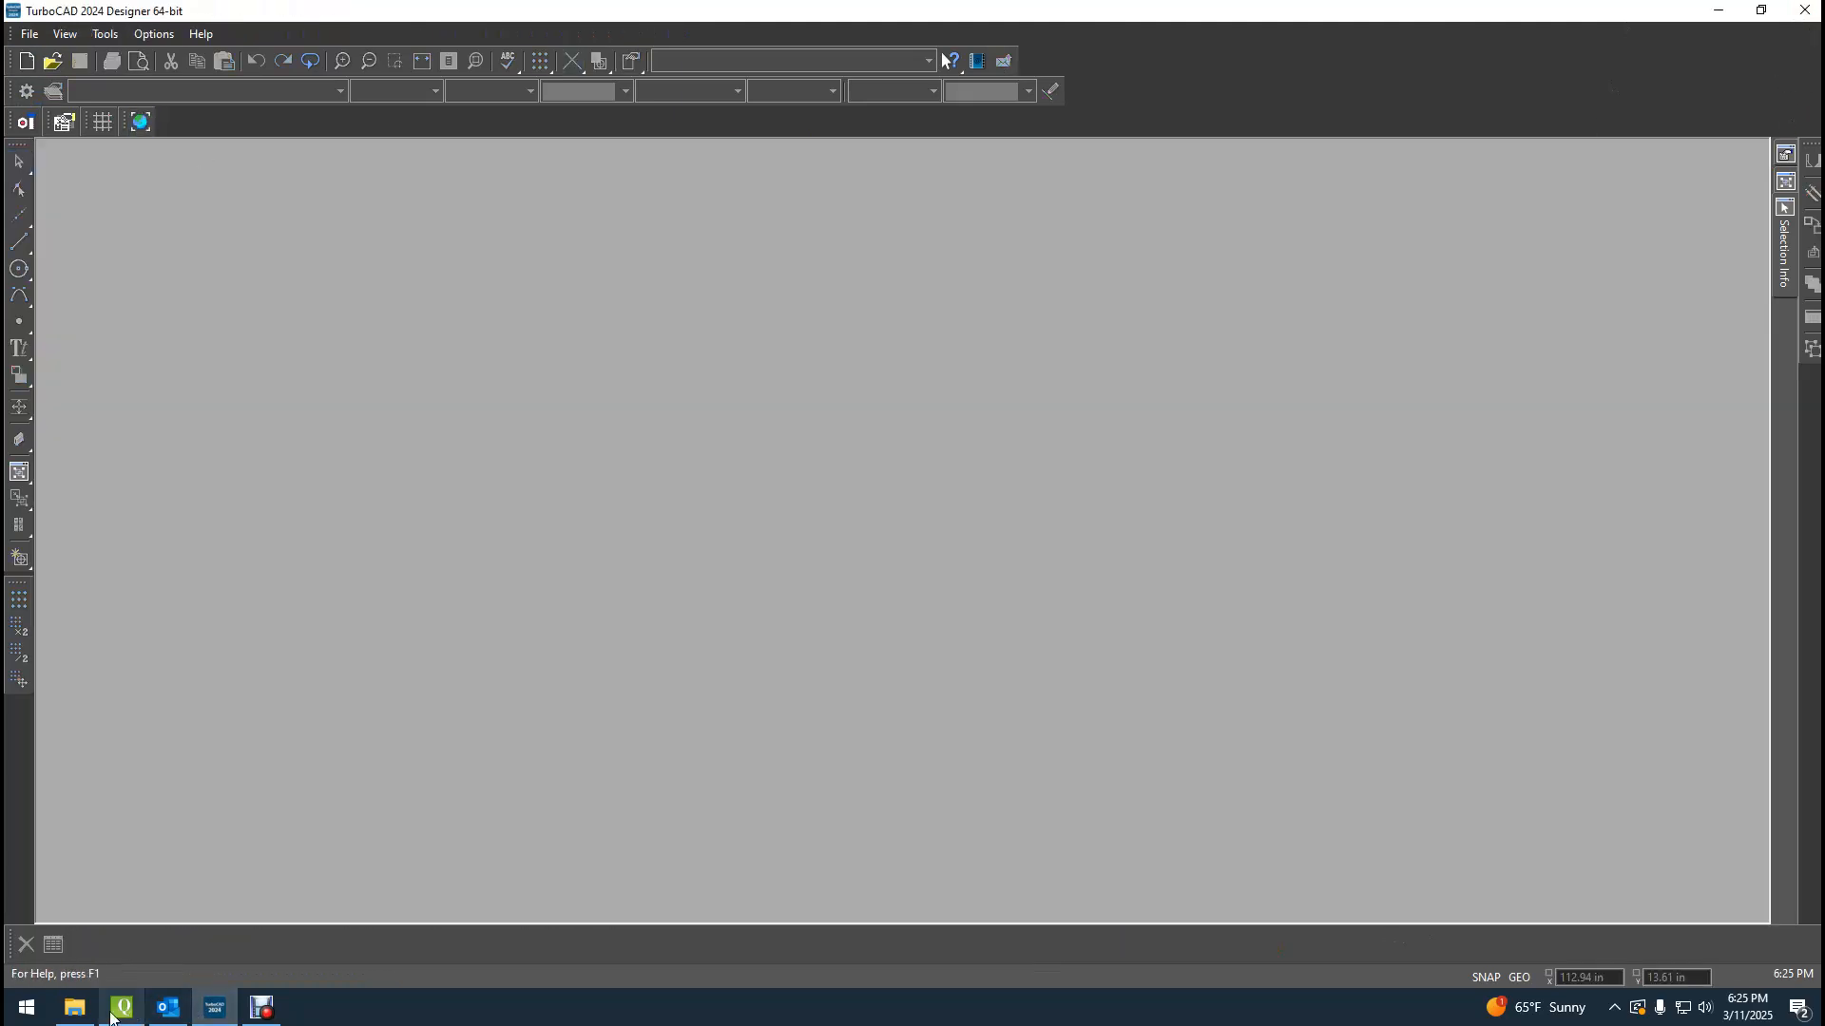
# Switch to File Explorer, browse from CAD-DRAWINGS through Double Wall Horizontal to DWH-LEG, and open the DWH-00300-LEG drawing.
pyautogui.click(74, 1007)
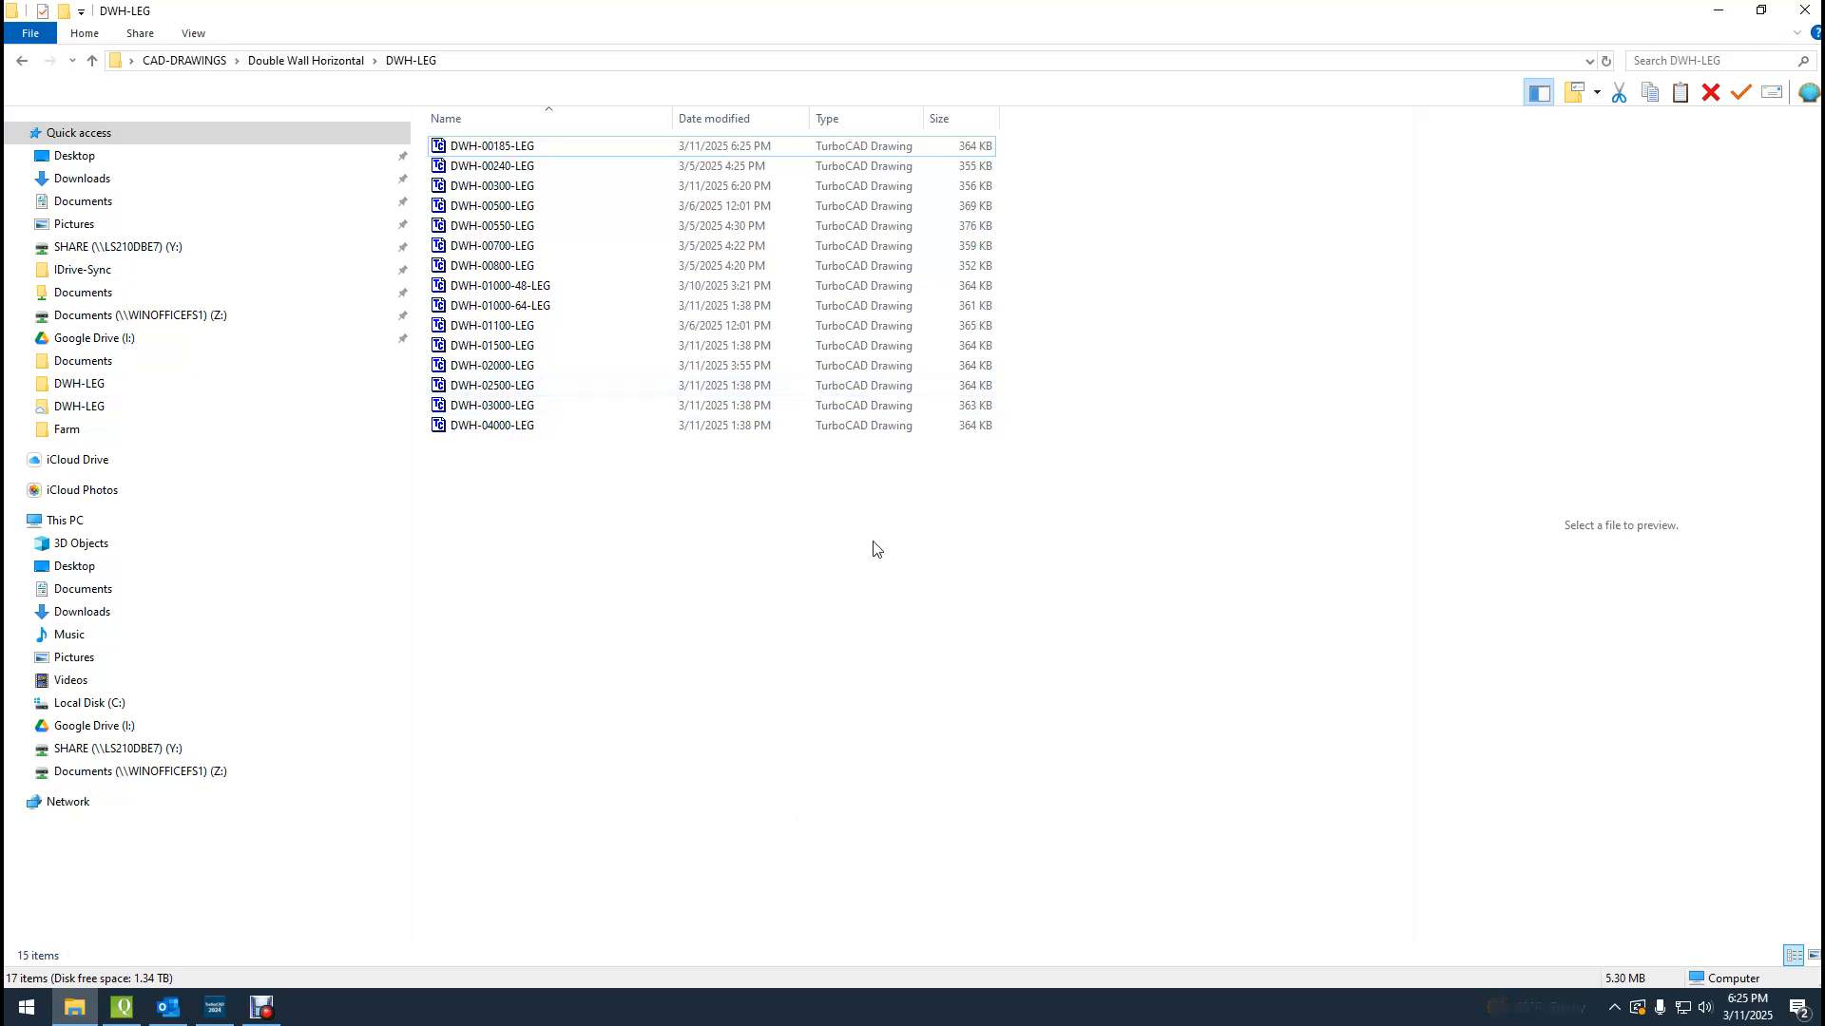
pyautogui.click(306, 60)
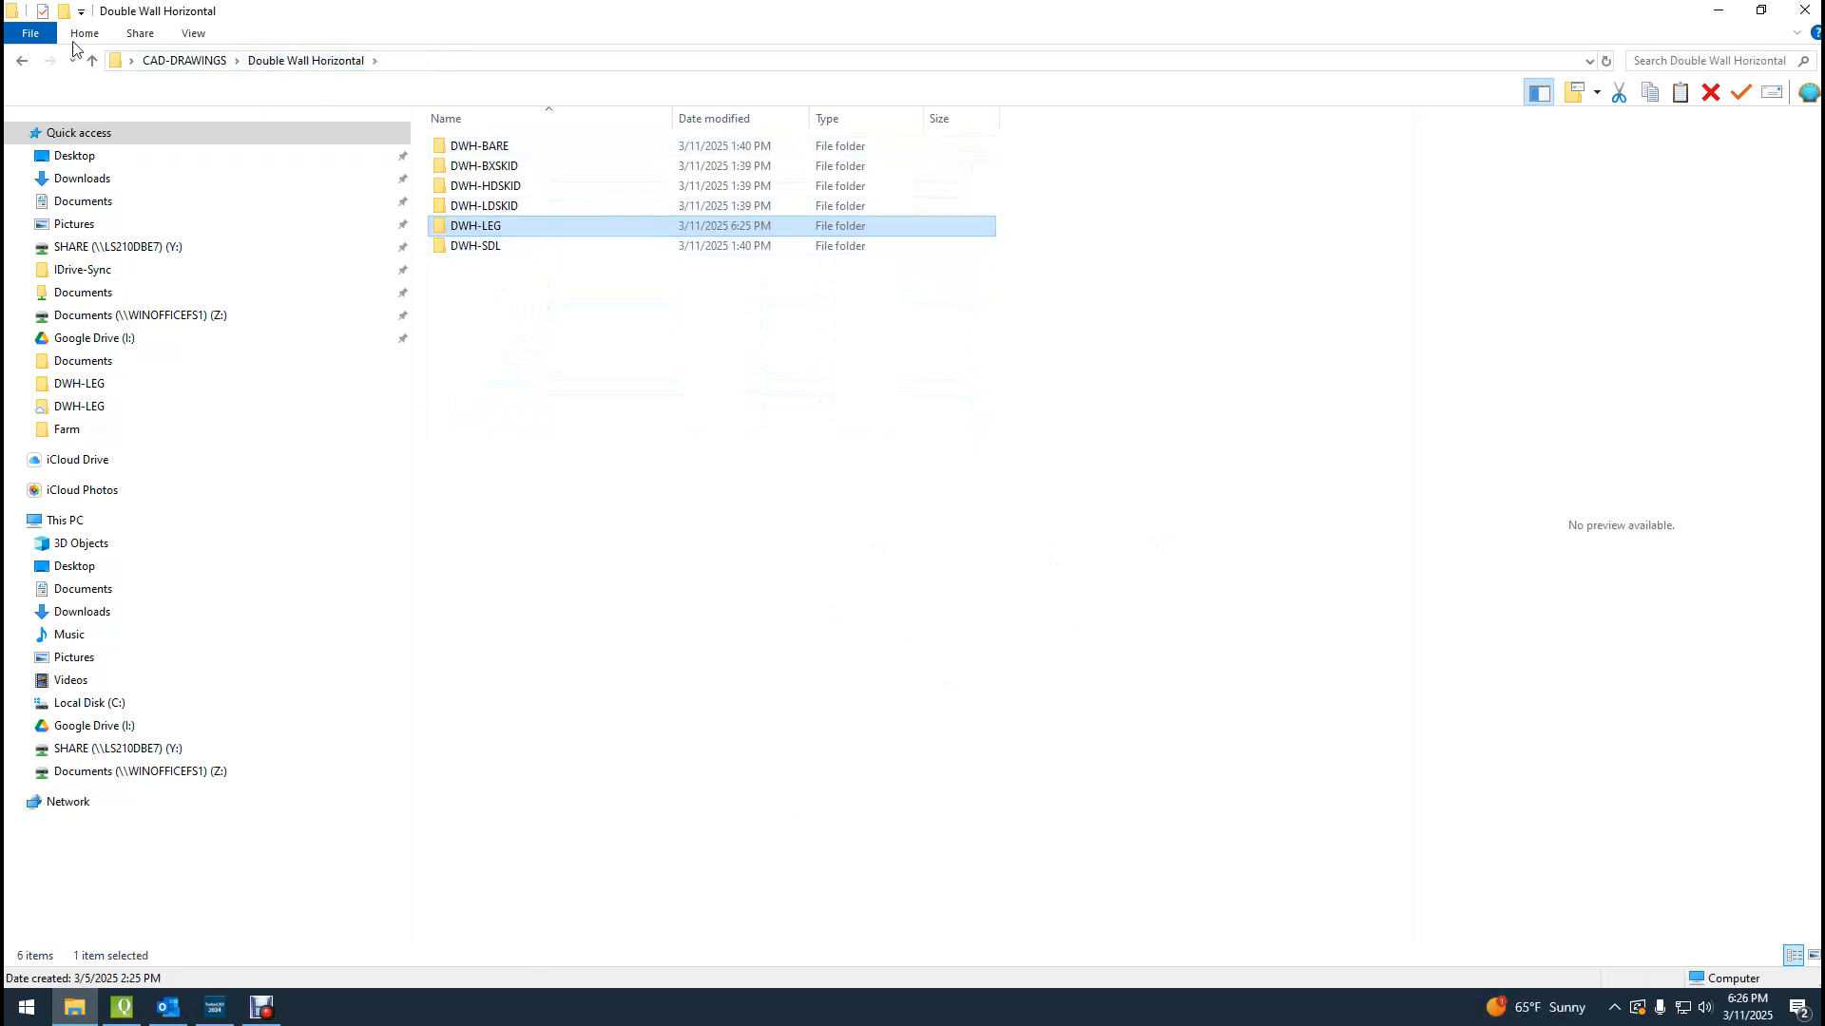
pyautogui.click(211, 63)
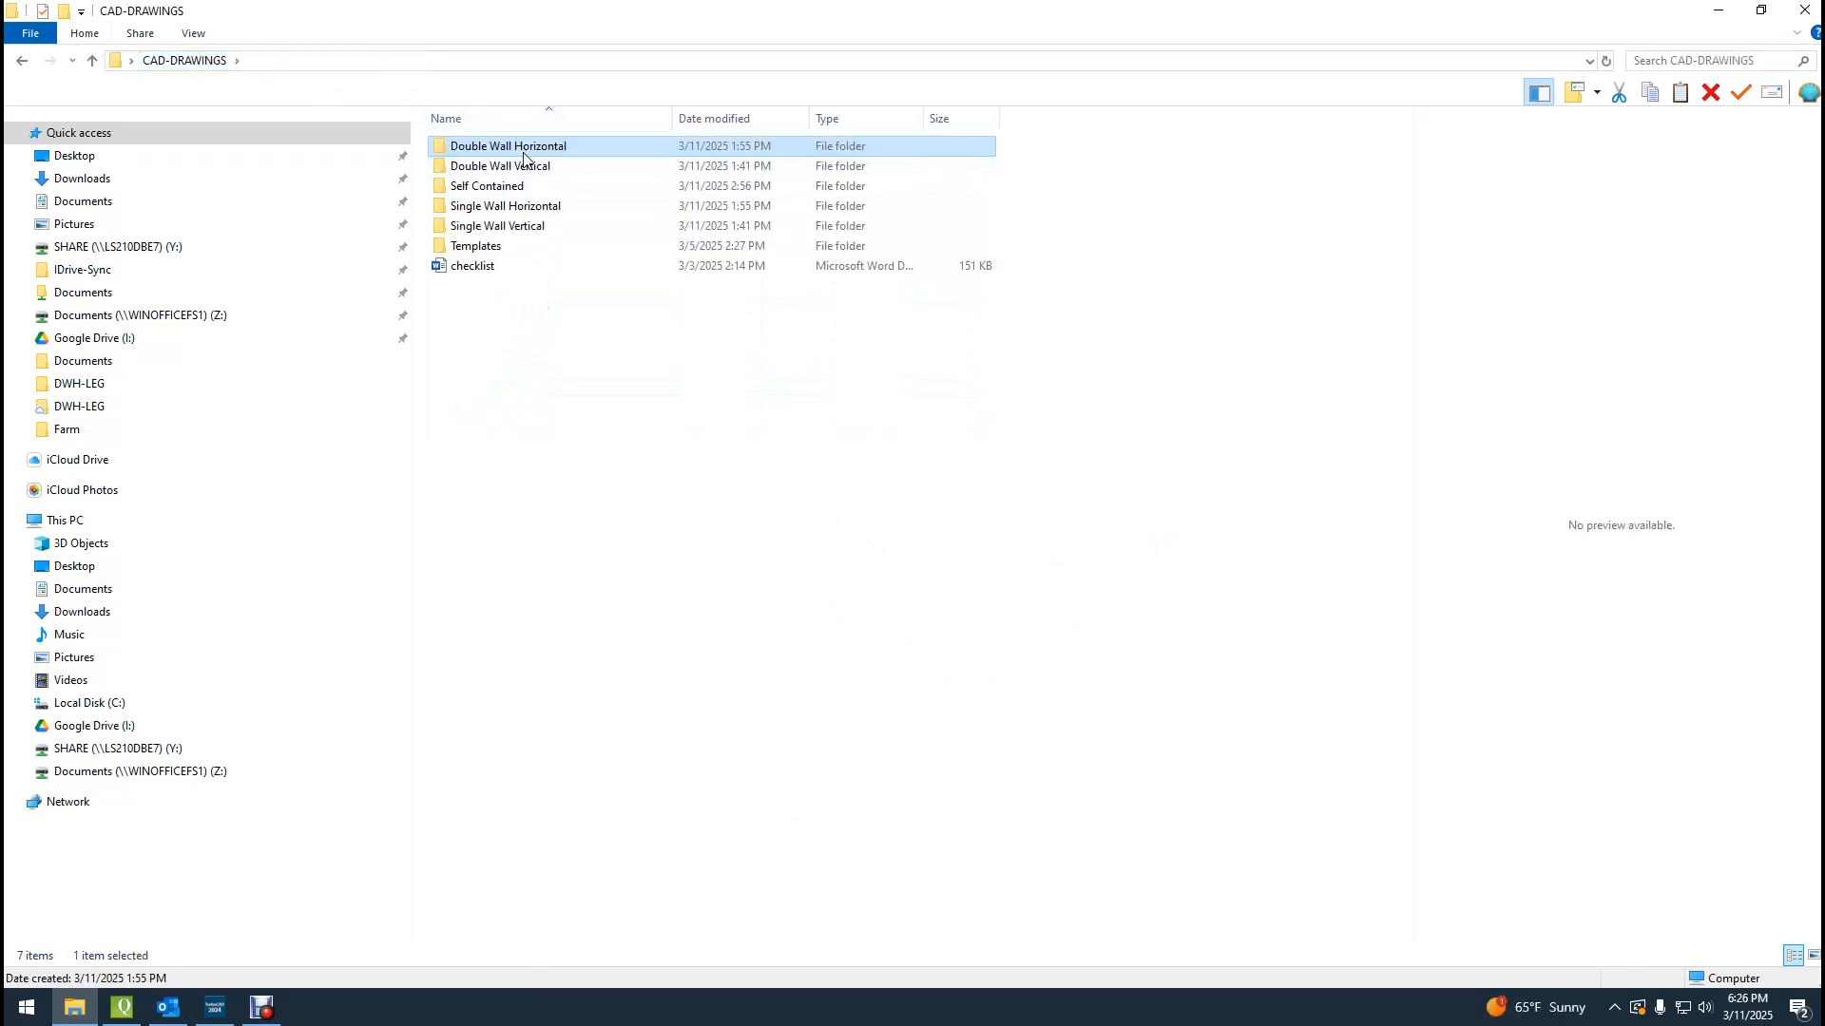
pyautogui.doubleClick(518, 148)
pyautogui.doubleClick(518, 233)
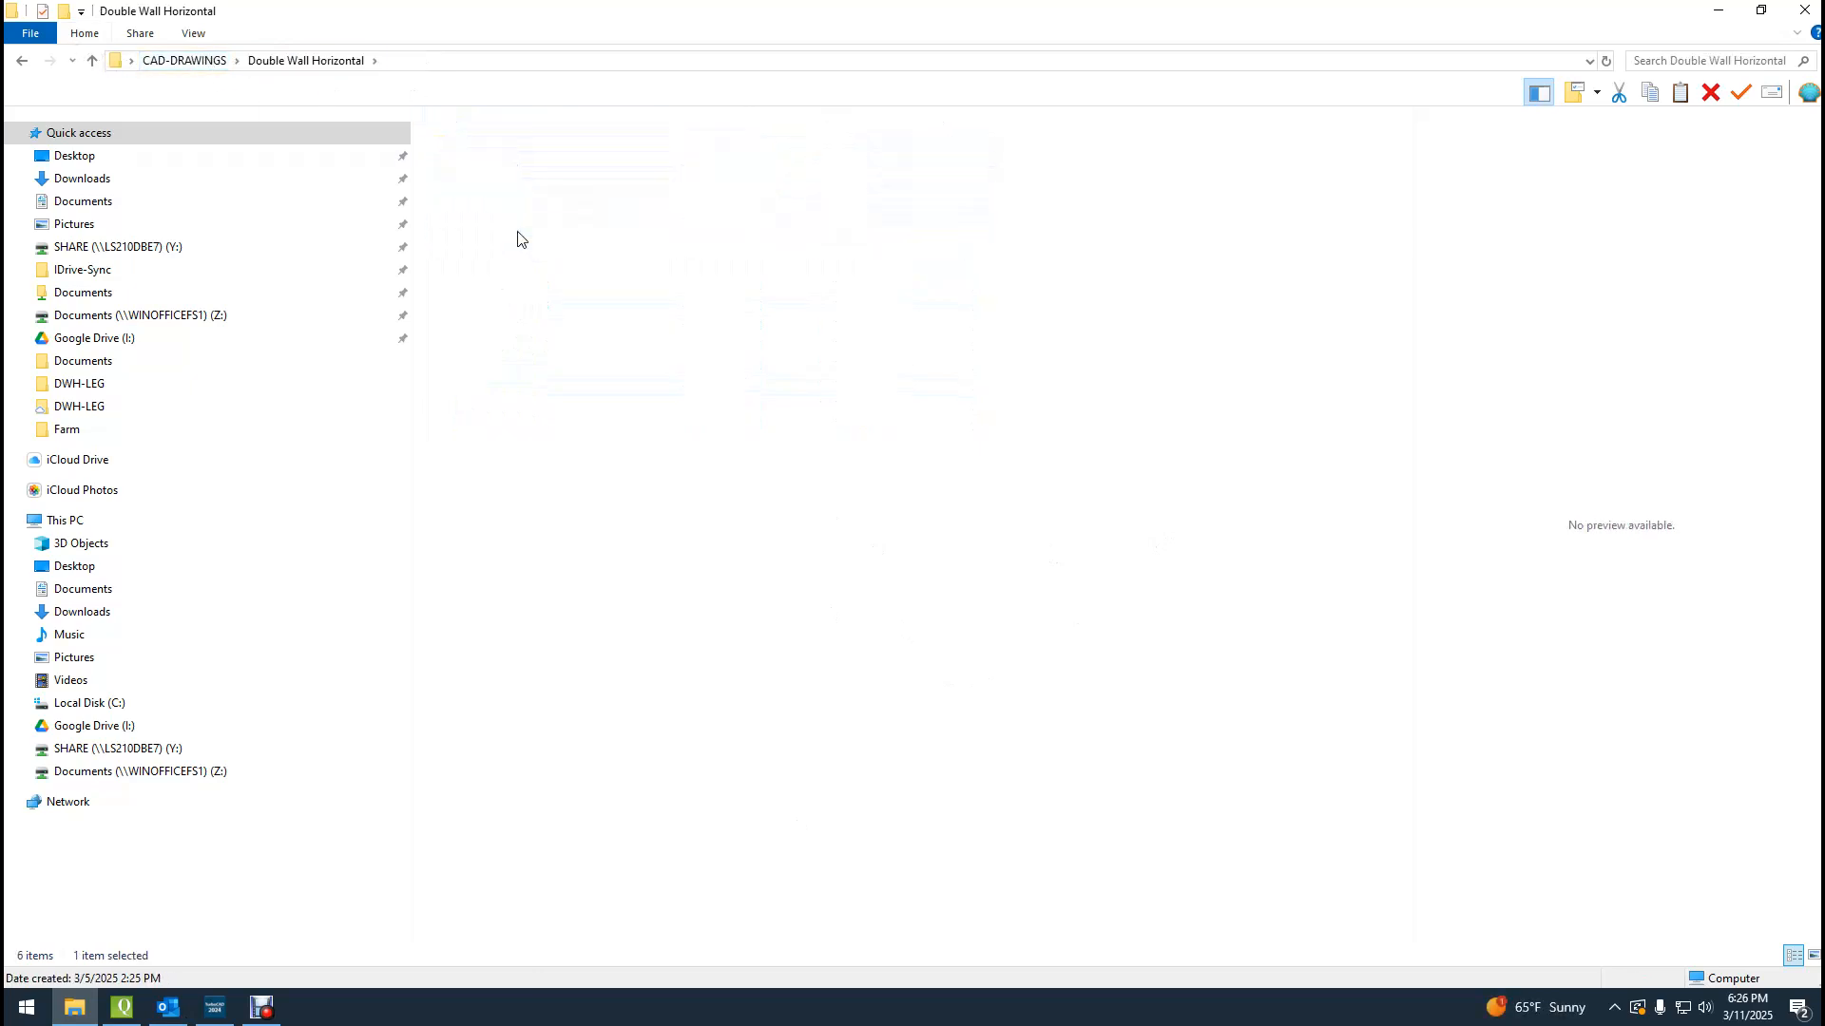
pyautogui.click(507, 188)
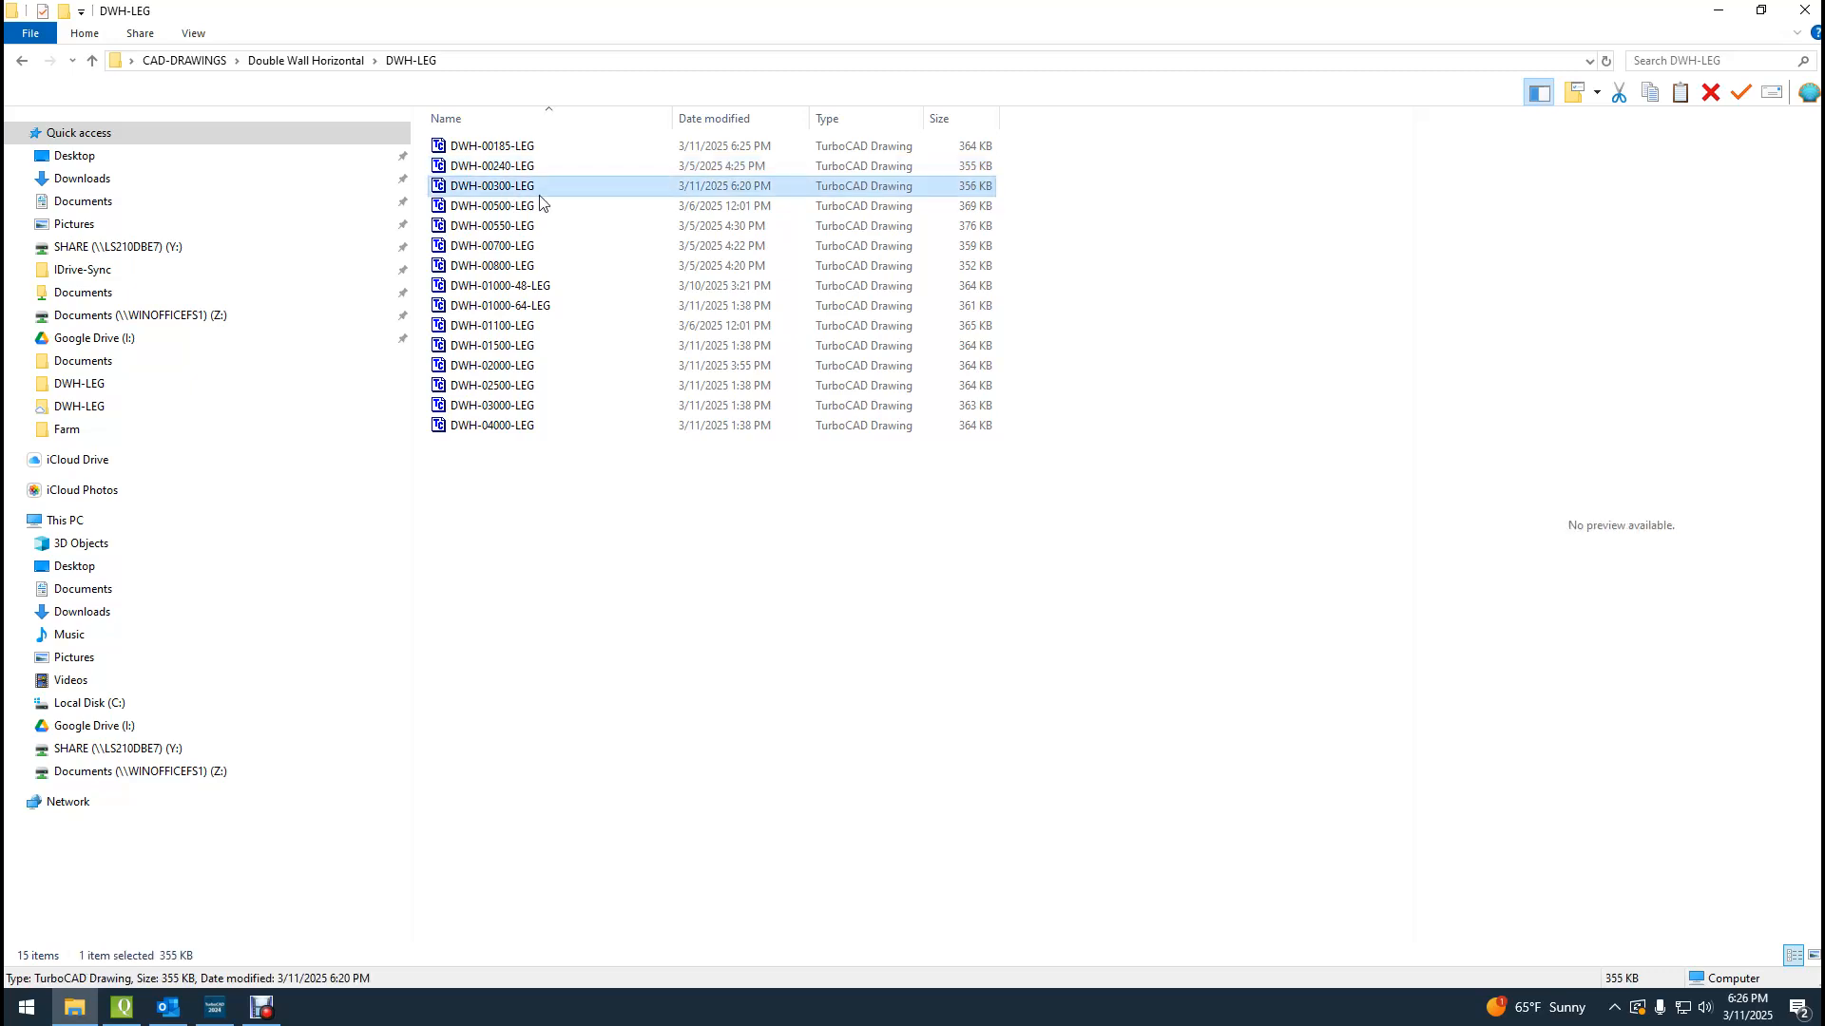
pyautogui.doubleClick(552, 187)
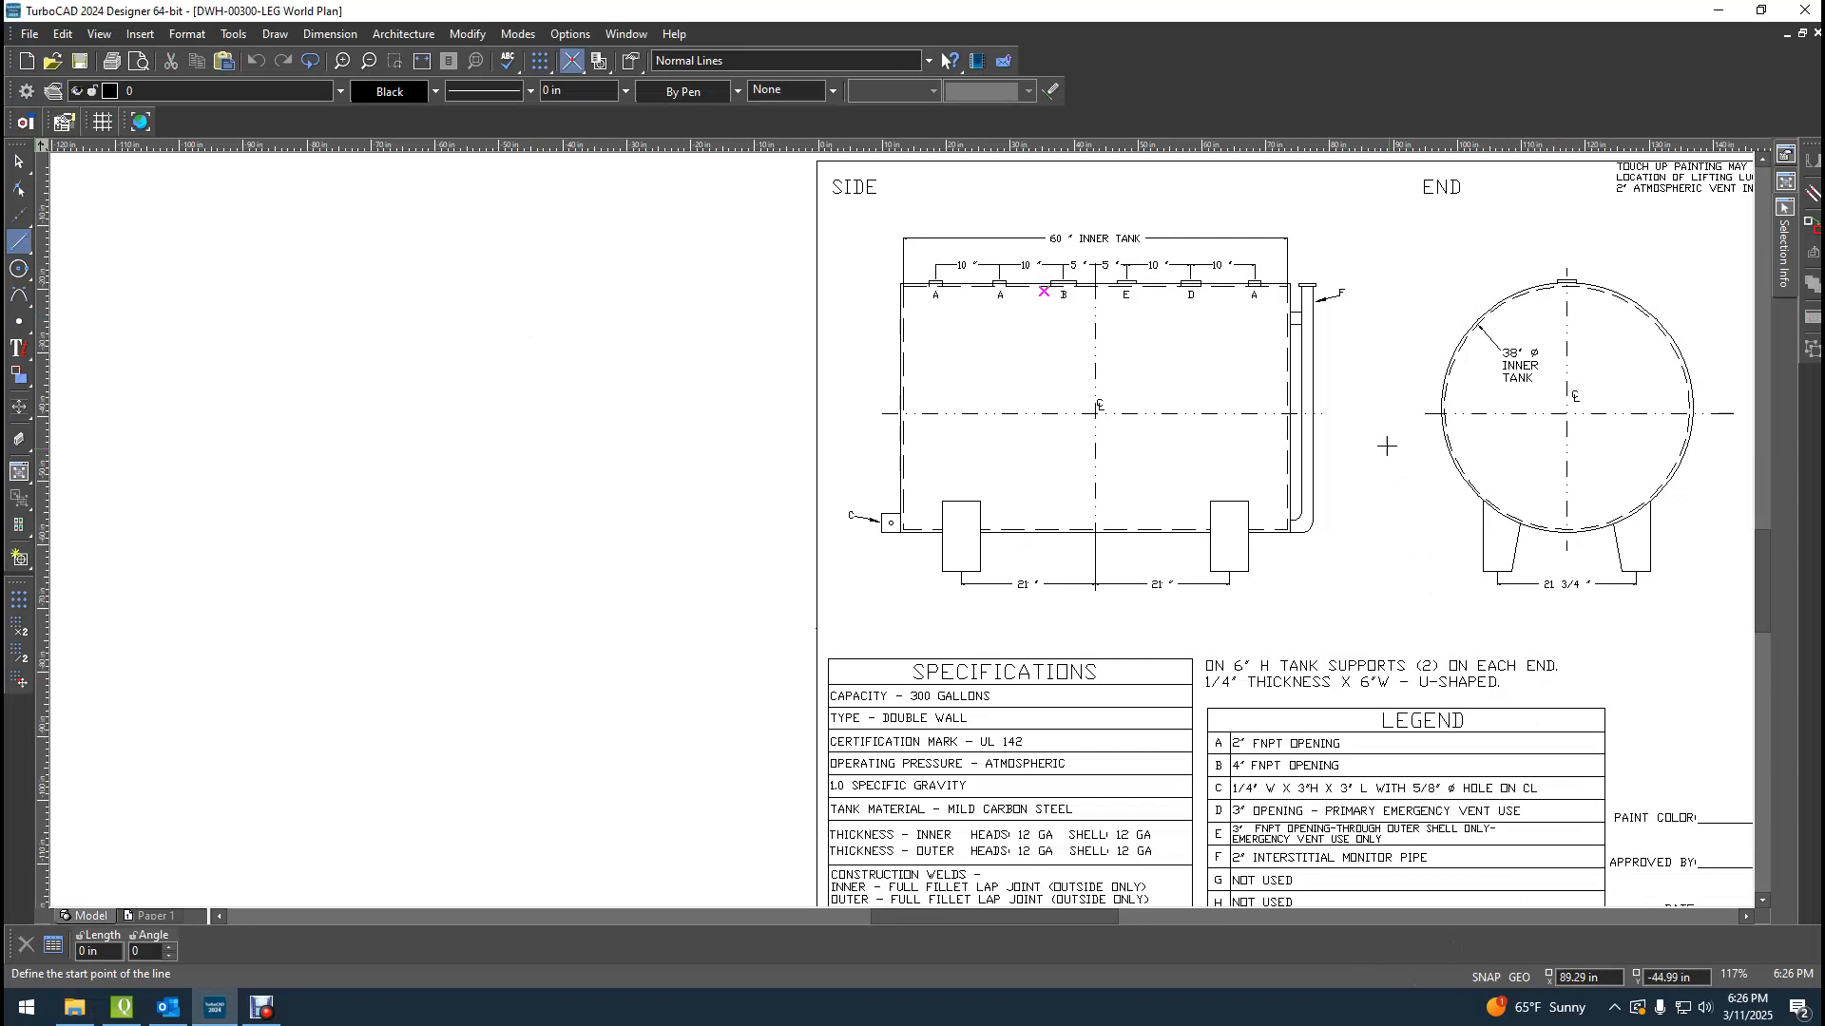
pyautogui.scroll(6, 1160, 286)
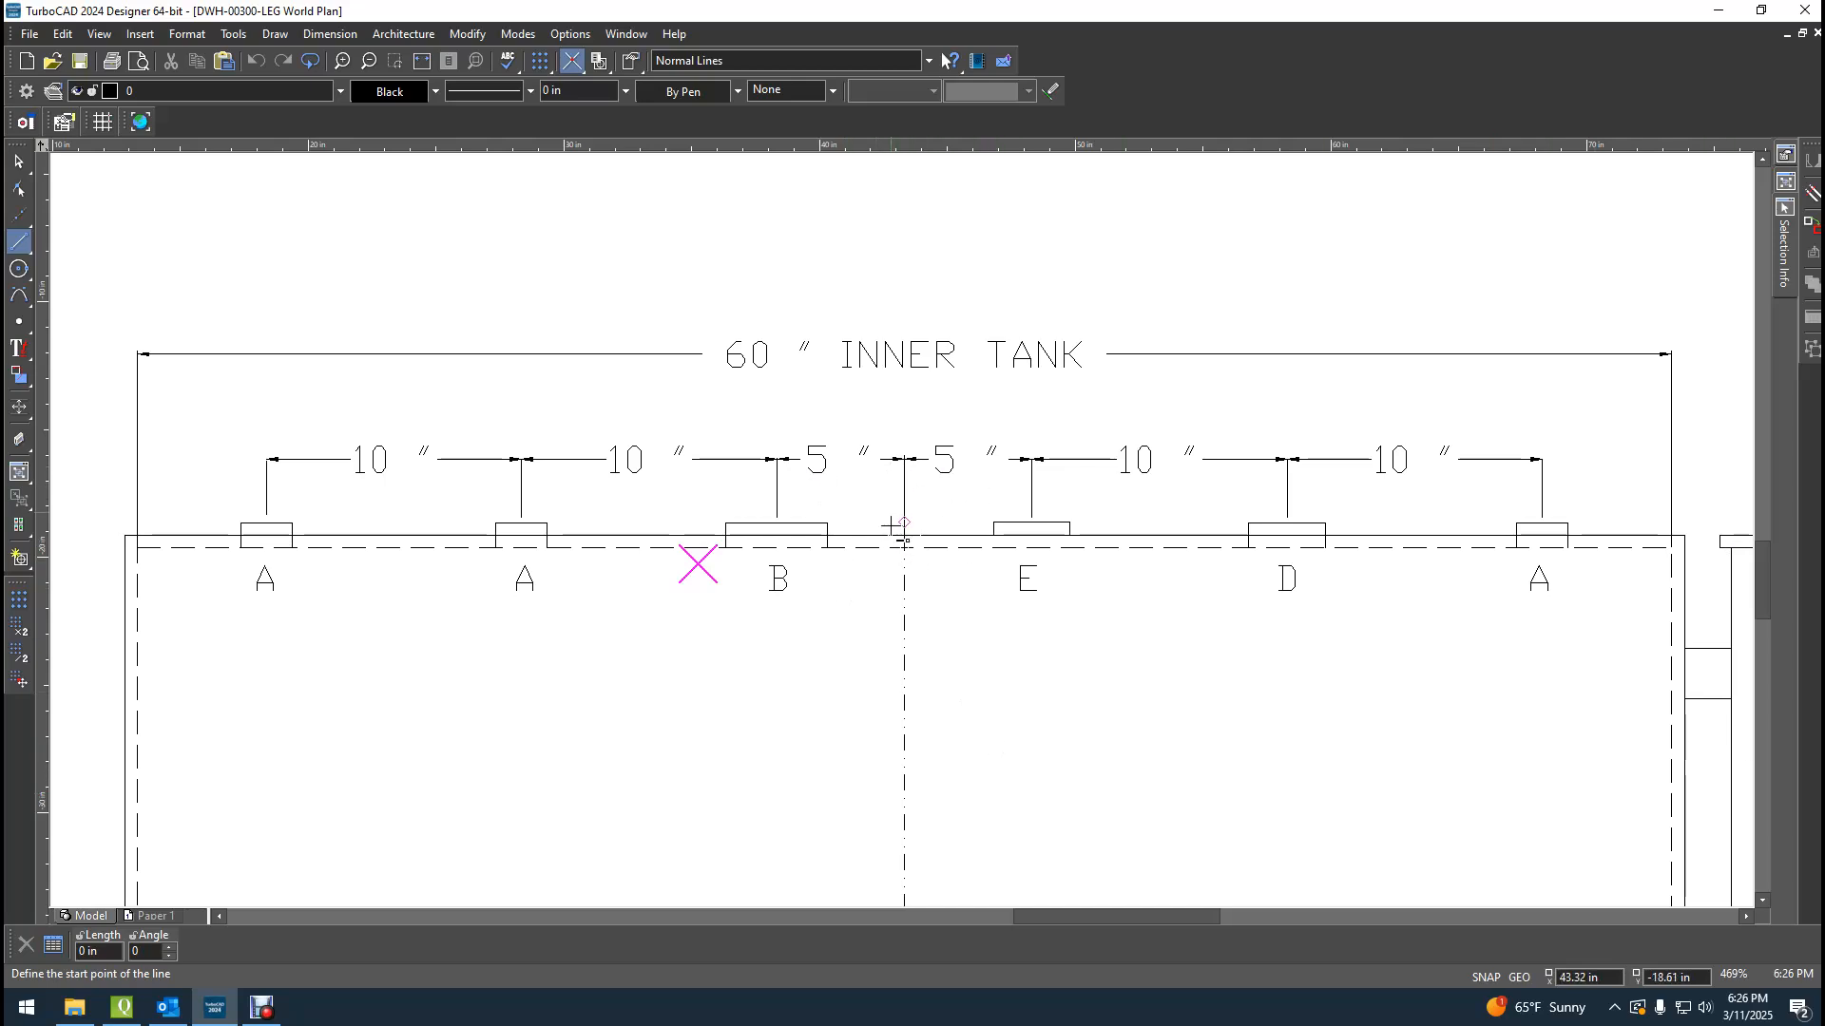
pyautogui.click(19, 162)
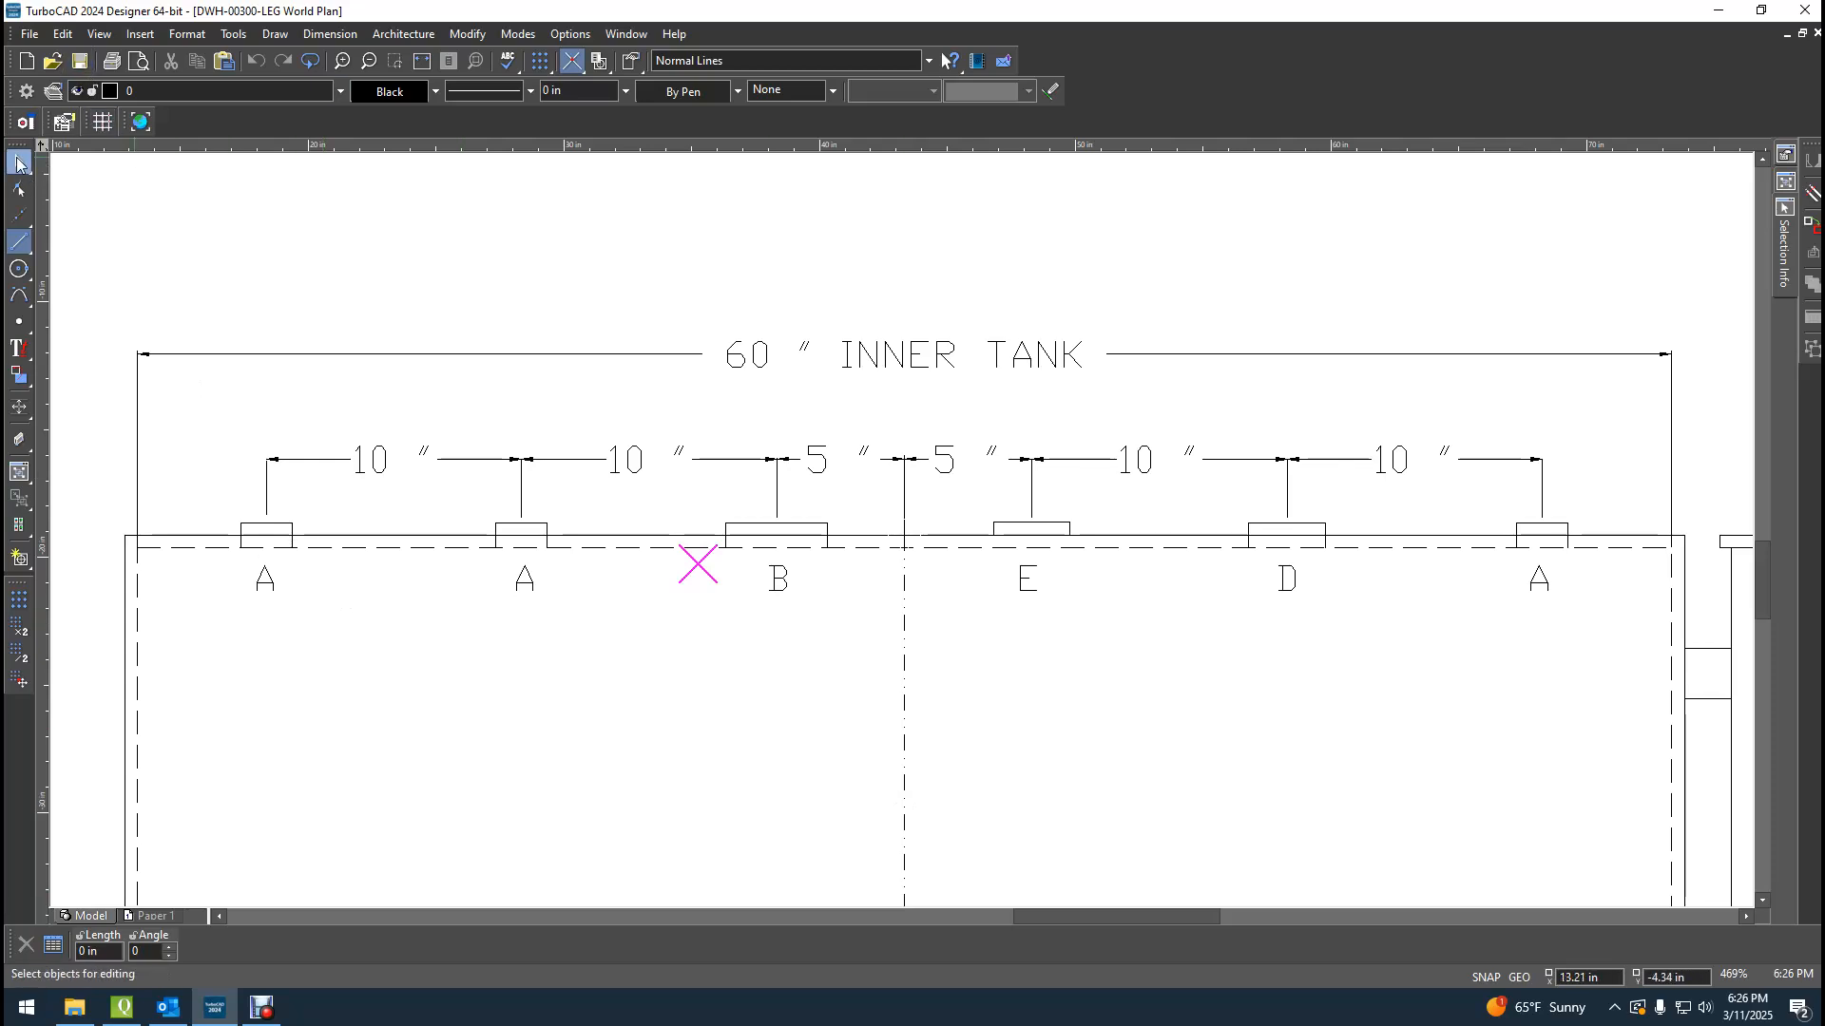
pyautogui.click(965, 366)
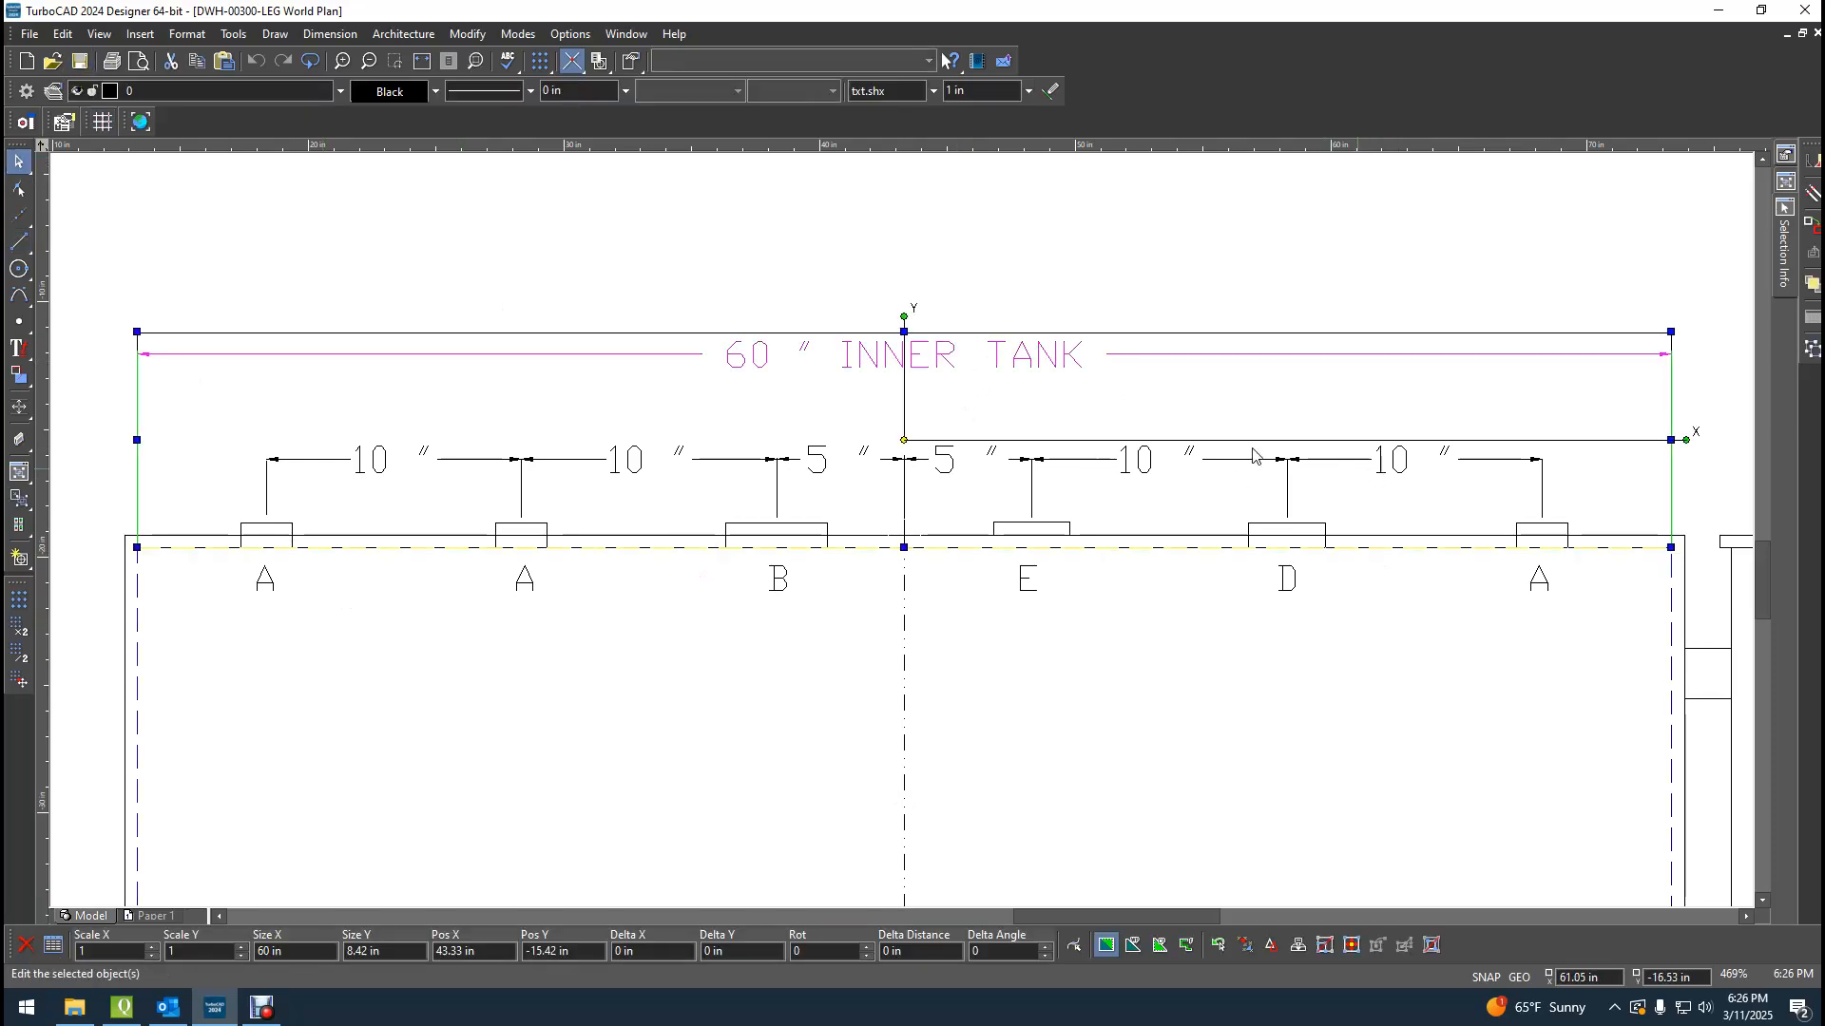
pyautogui.click(1128, 230)
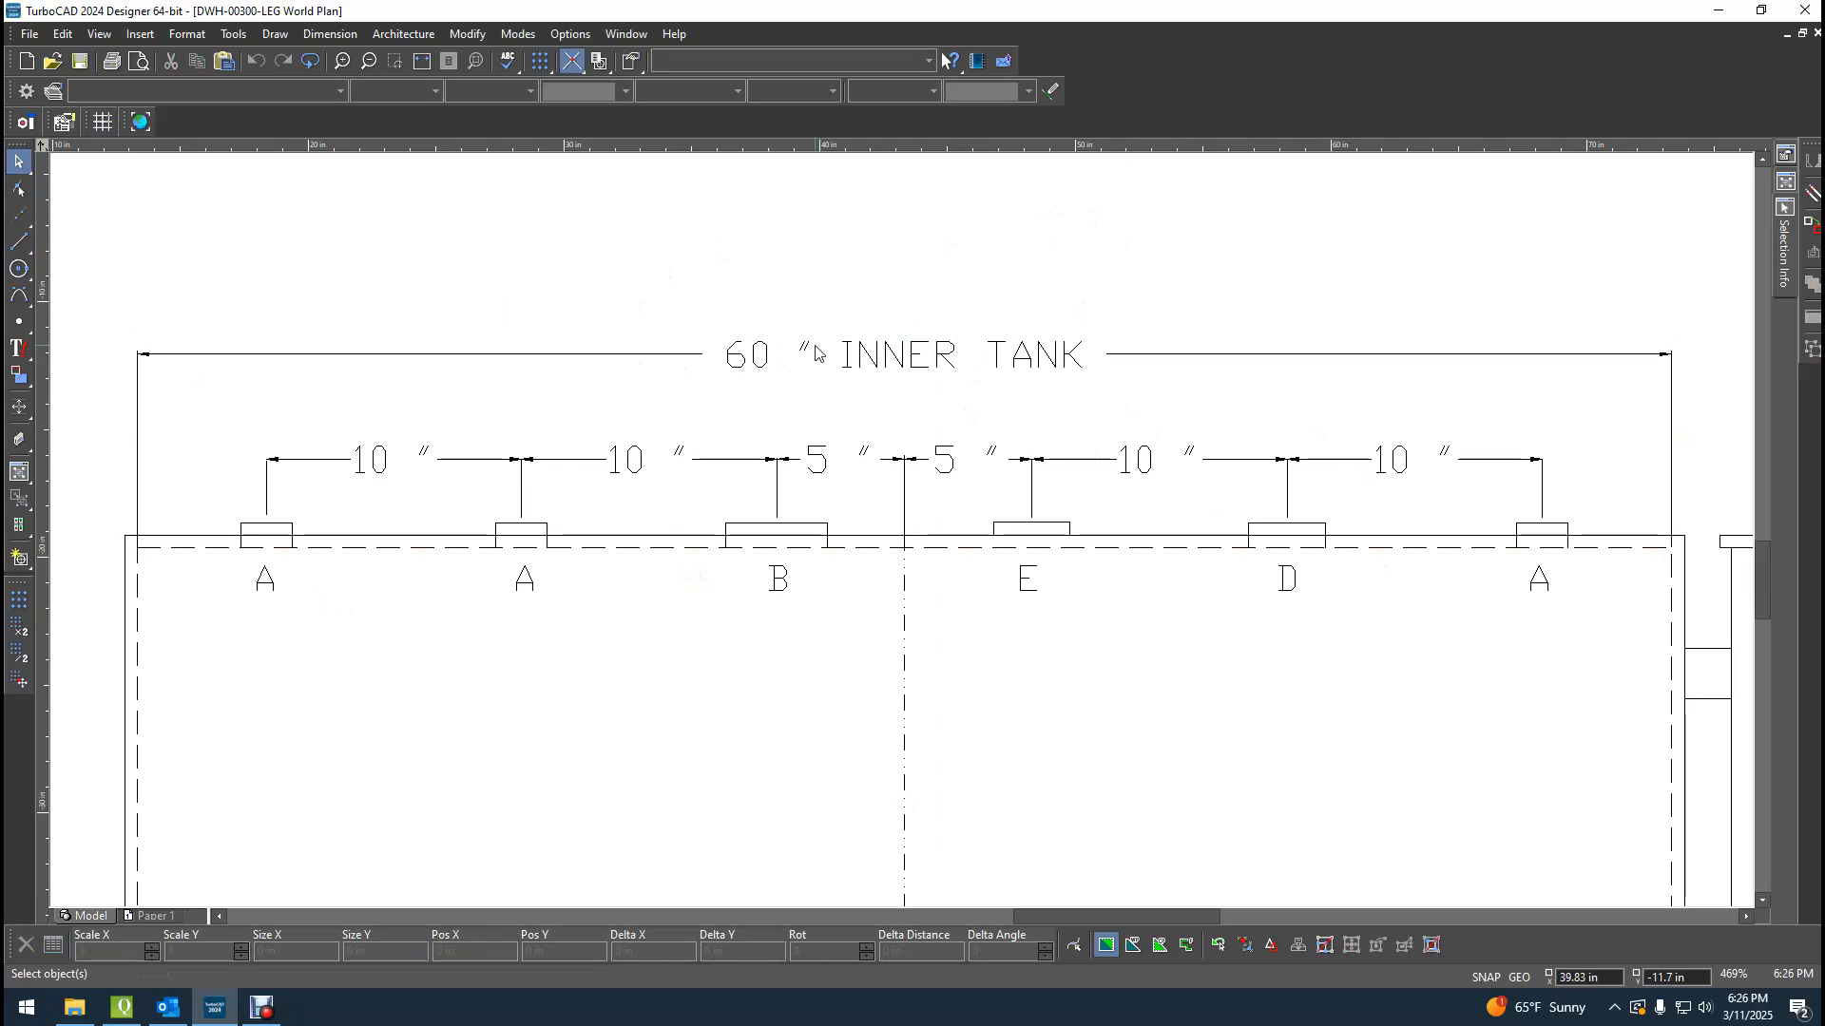
# Activate the Line tool and set the line color to Orange Red.
pyautogui.click(15, 270)
pyautogui.click(19, 241)
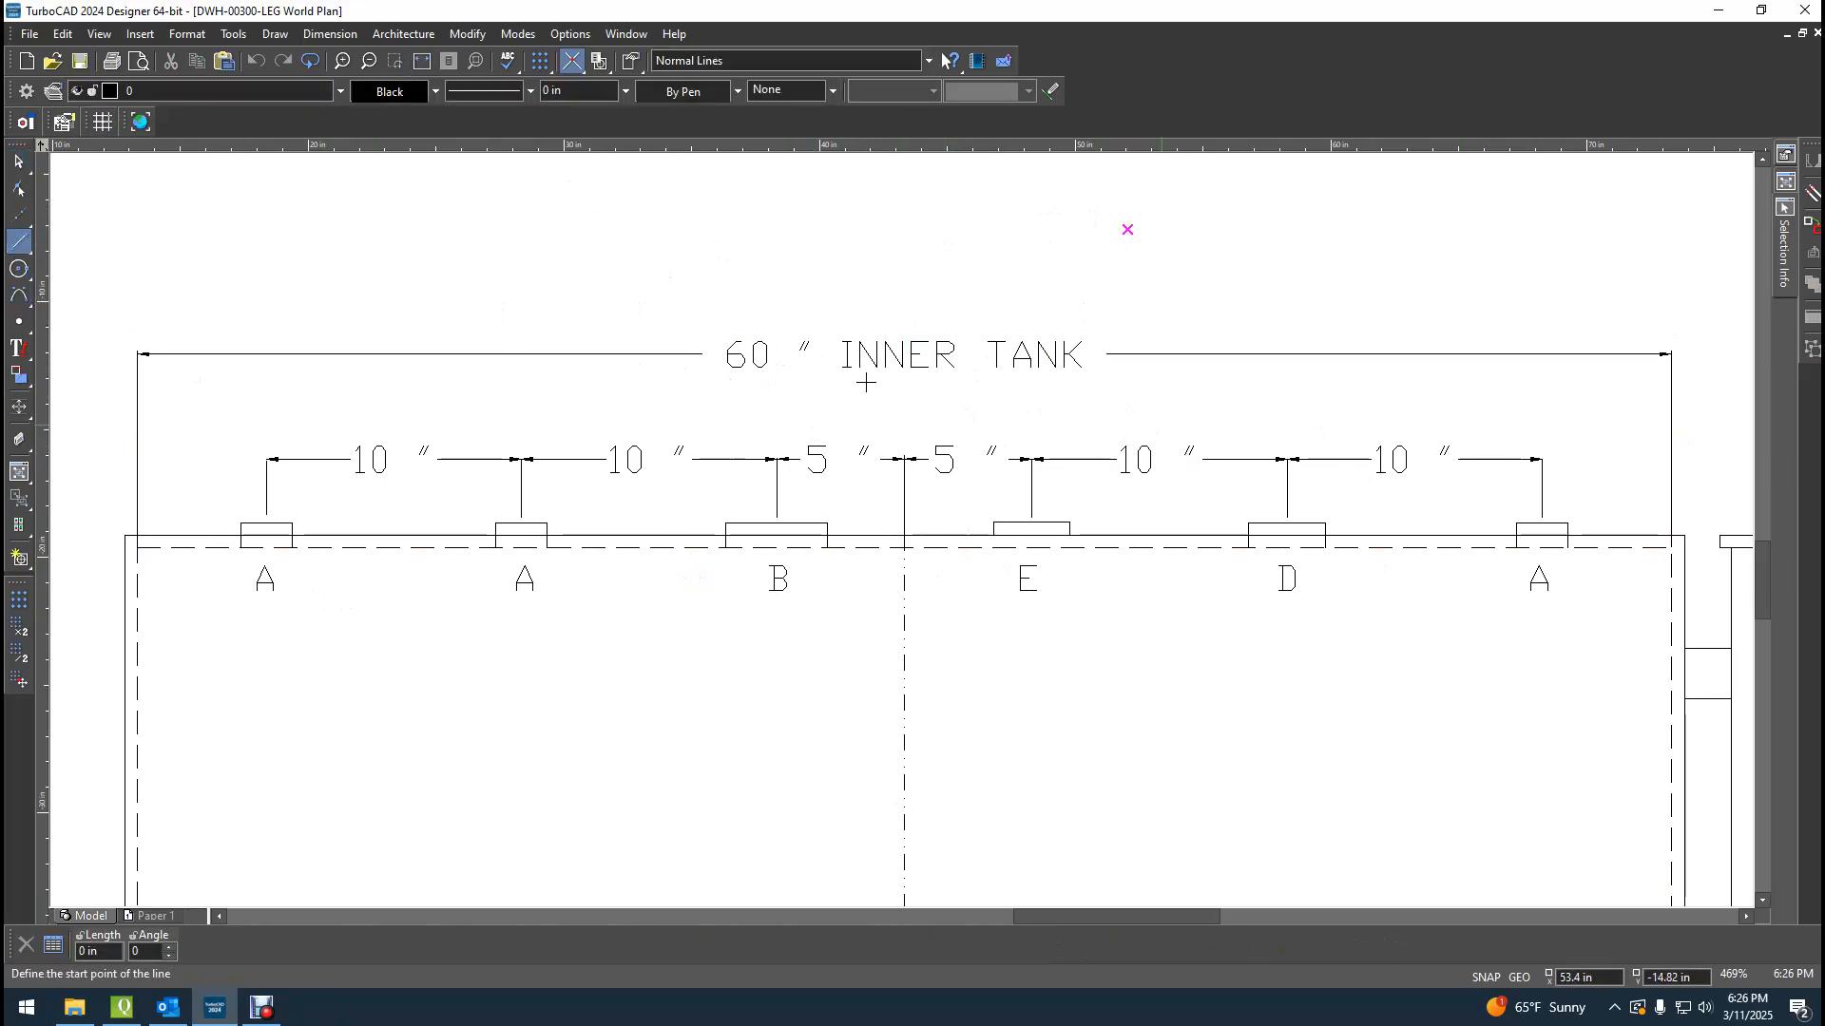
pyautogui.click(435, 91)
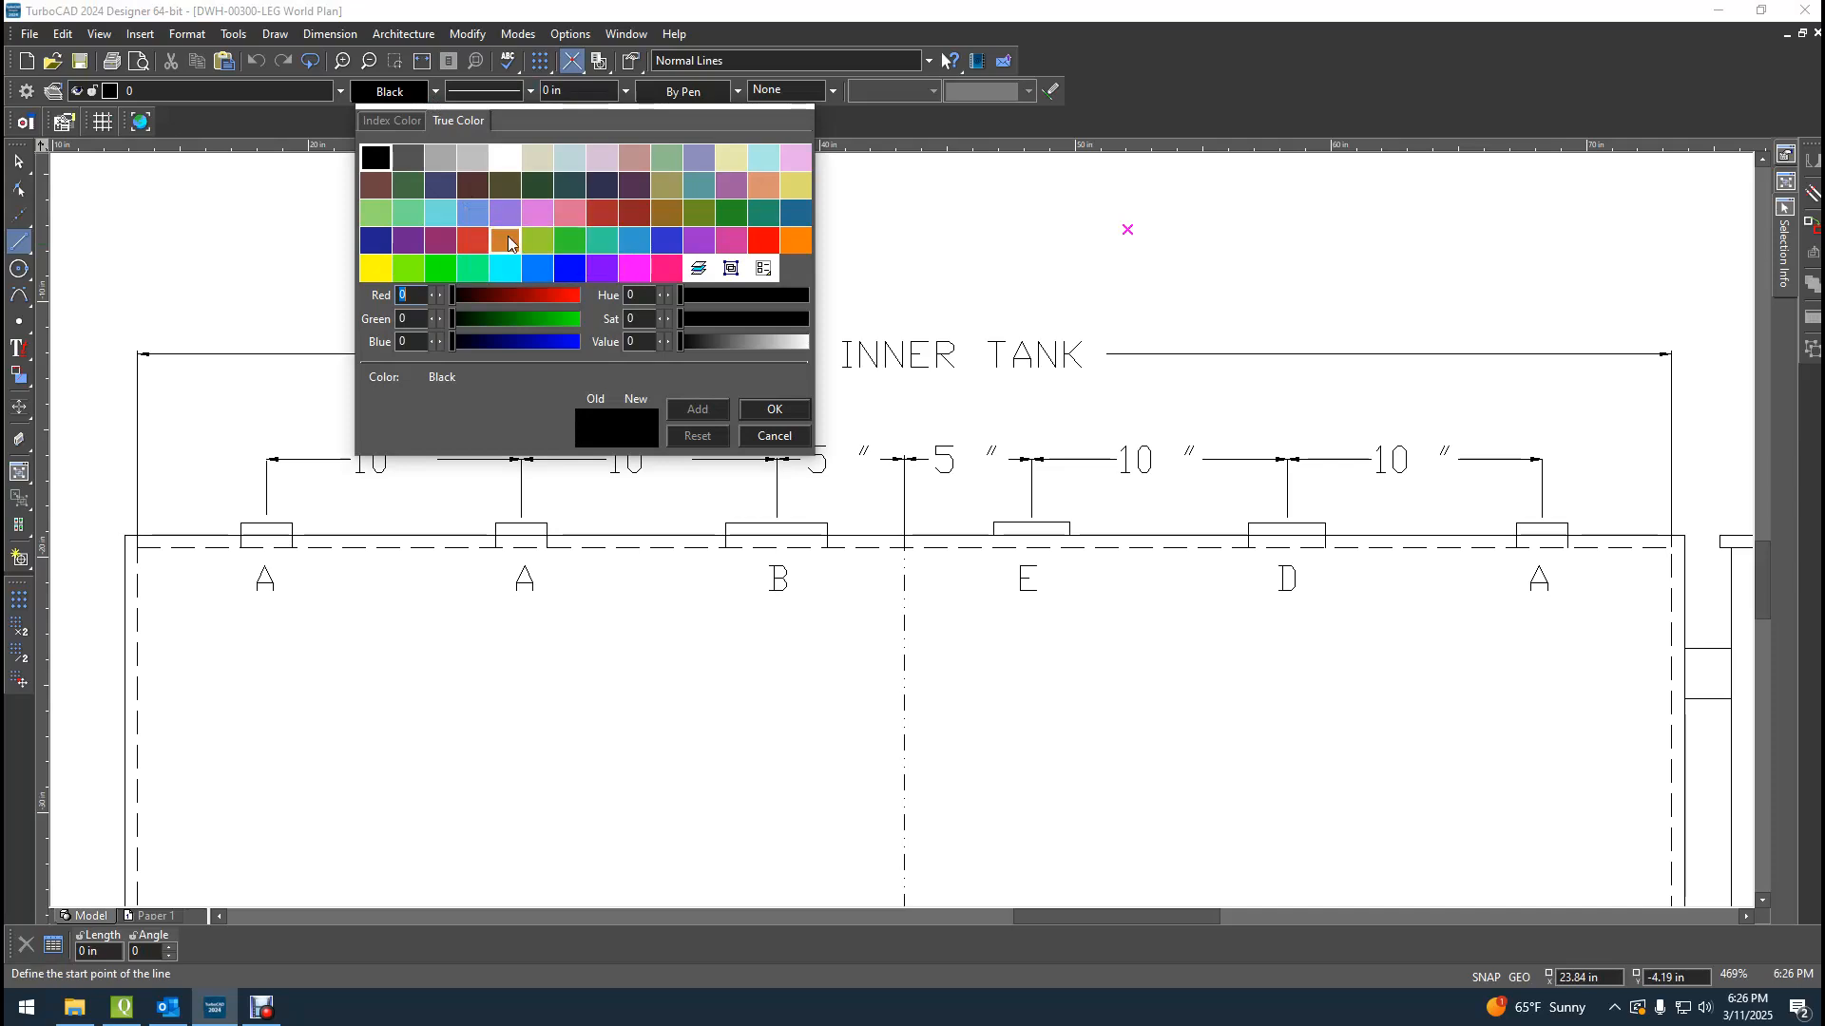
pyautogui.click(463, 93)
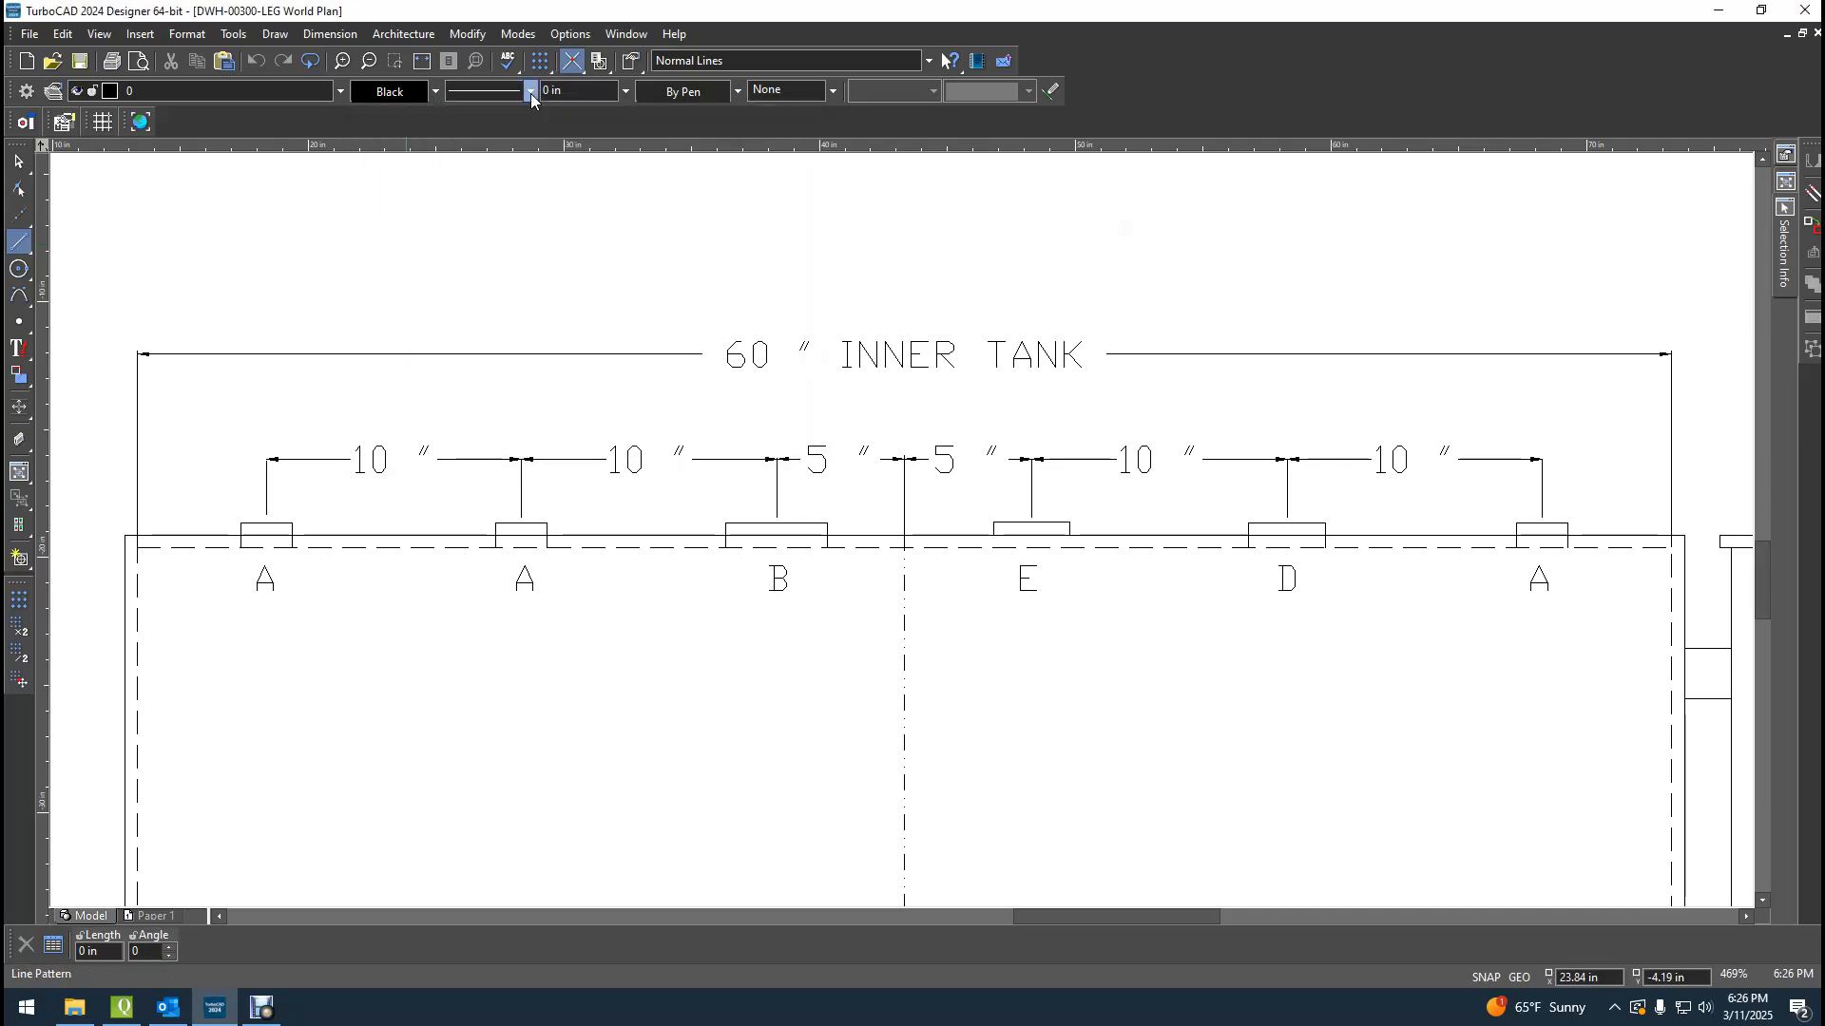
pyautogui.click(436, 91)
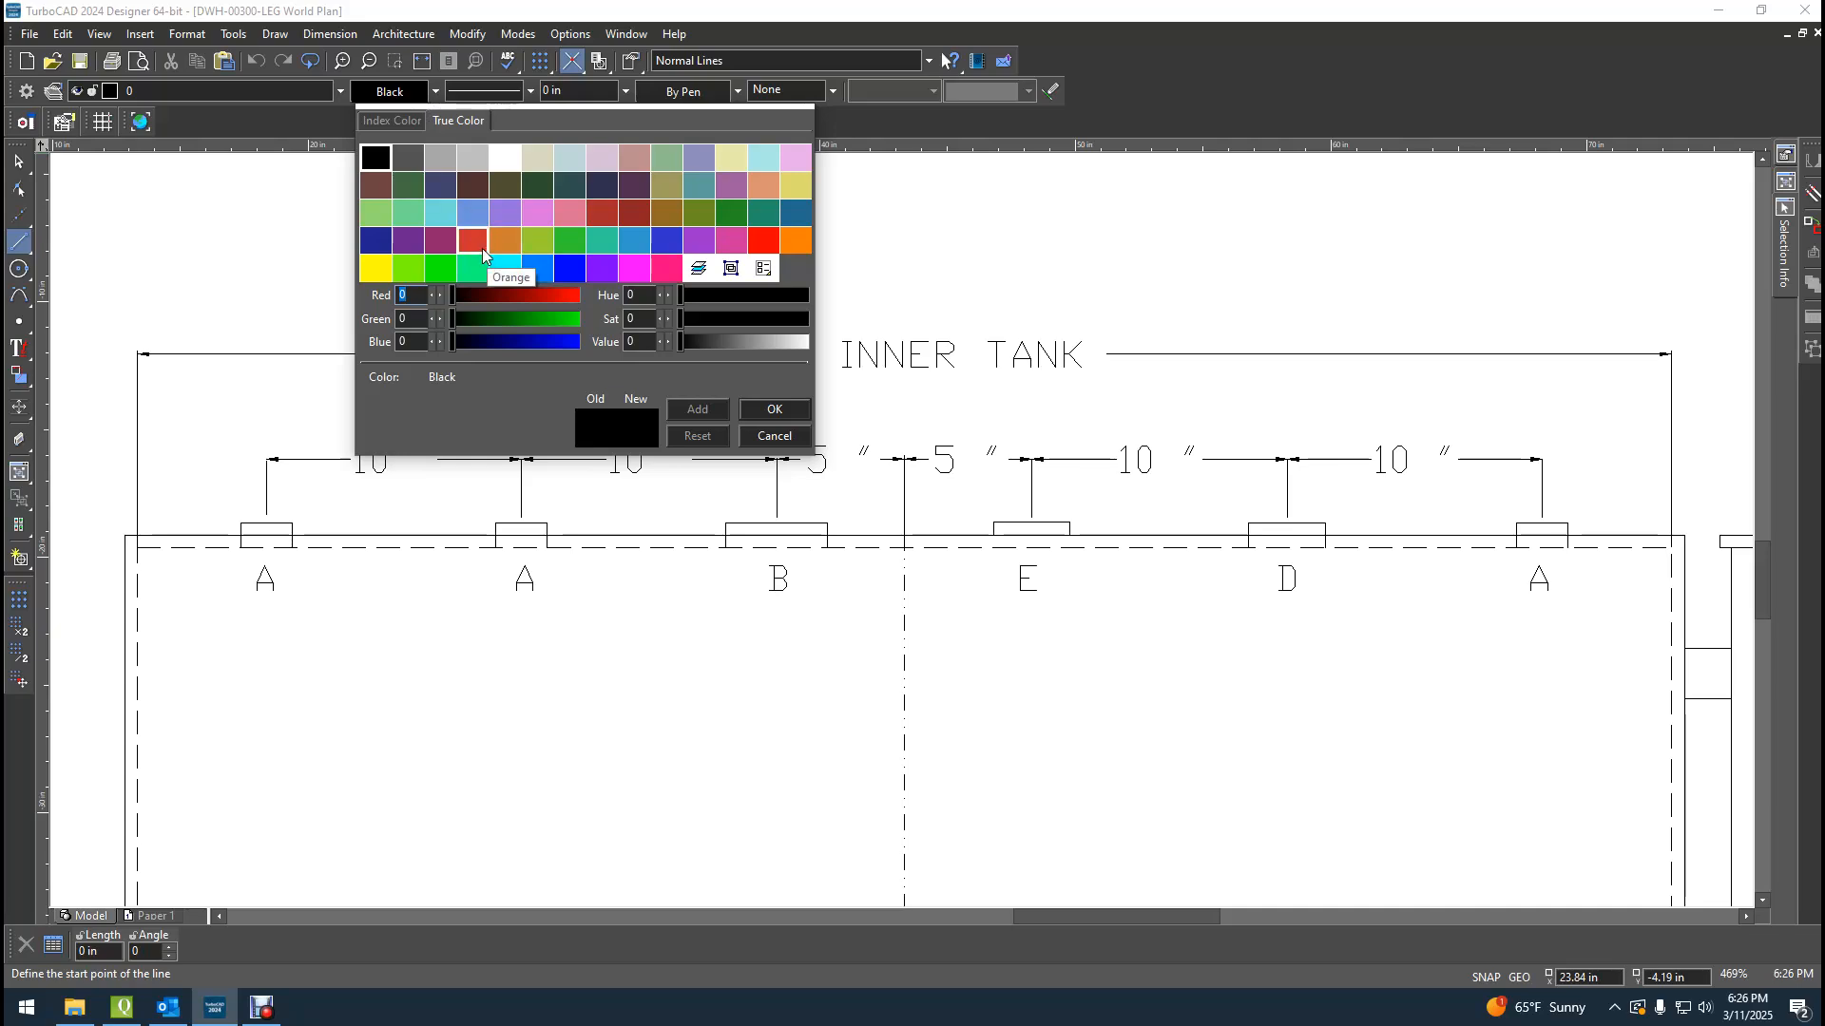
pyautogui.click(670, 269)
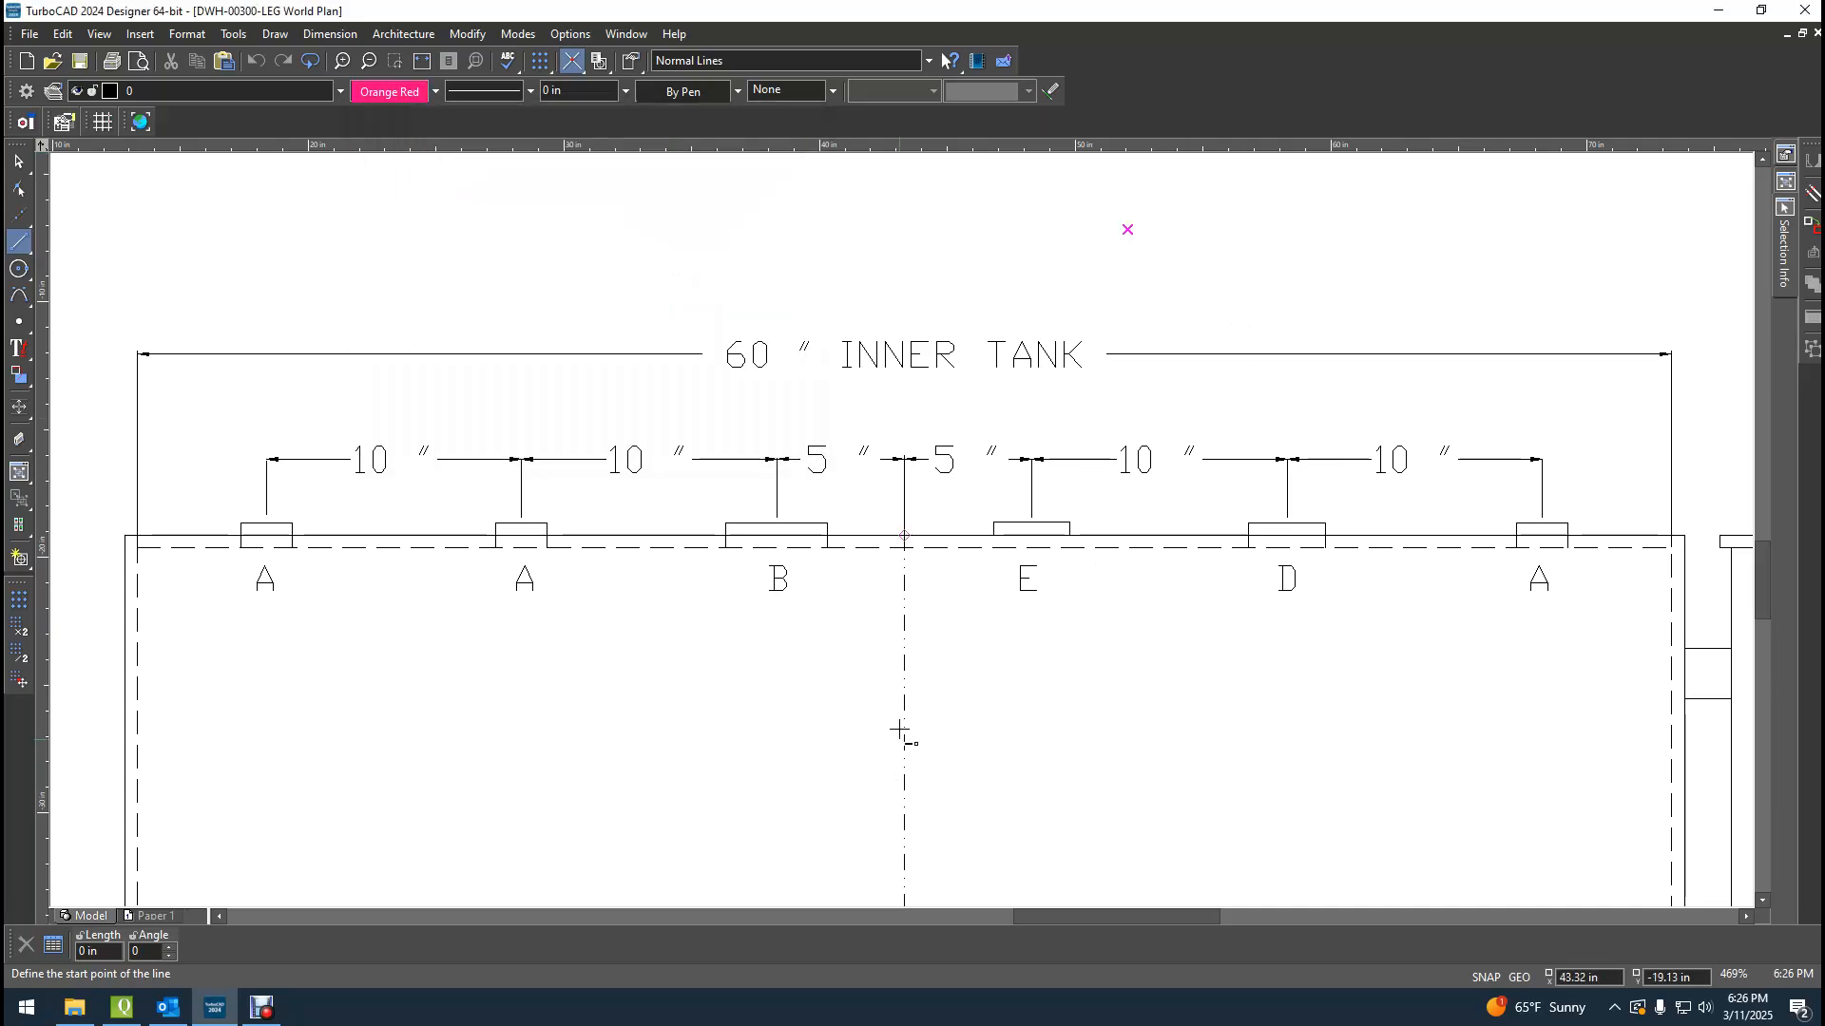
# Draw a horizontal 2.5 in line along the tank's top edge, starting at the vertical centerline between fittings B and E.
pyautogui.scroll(2, 931, 548)
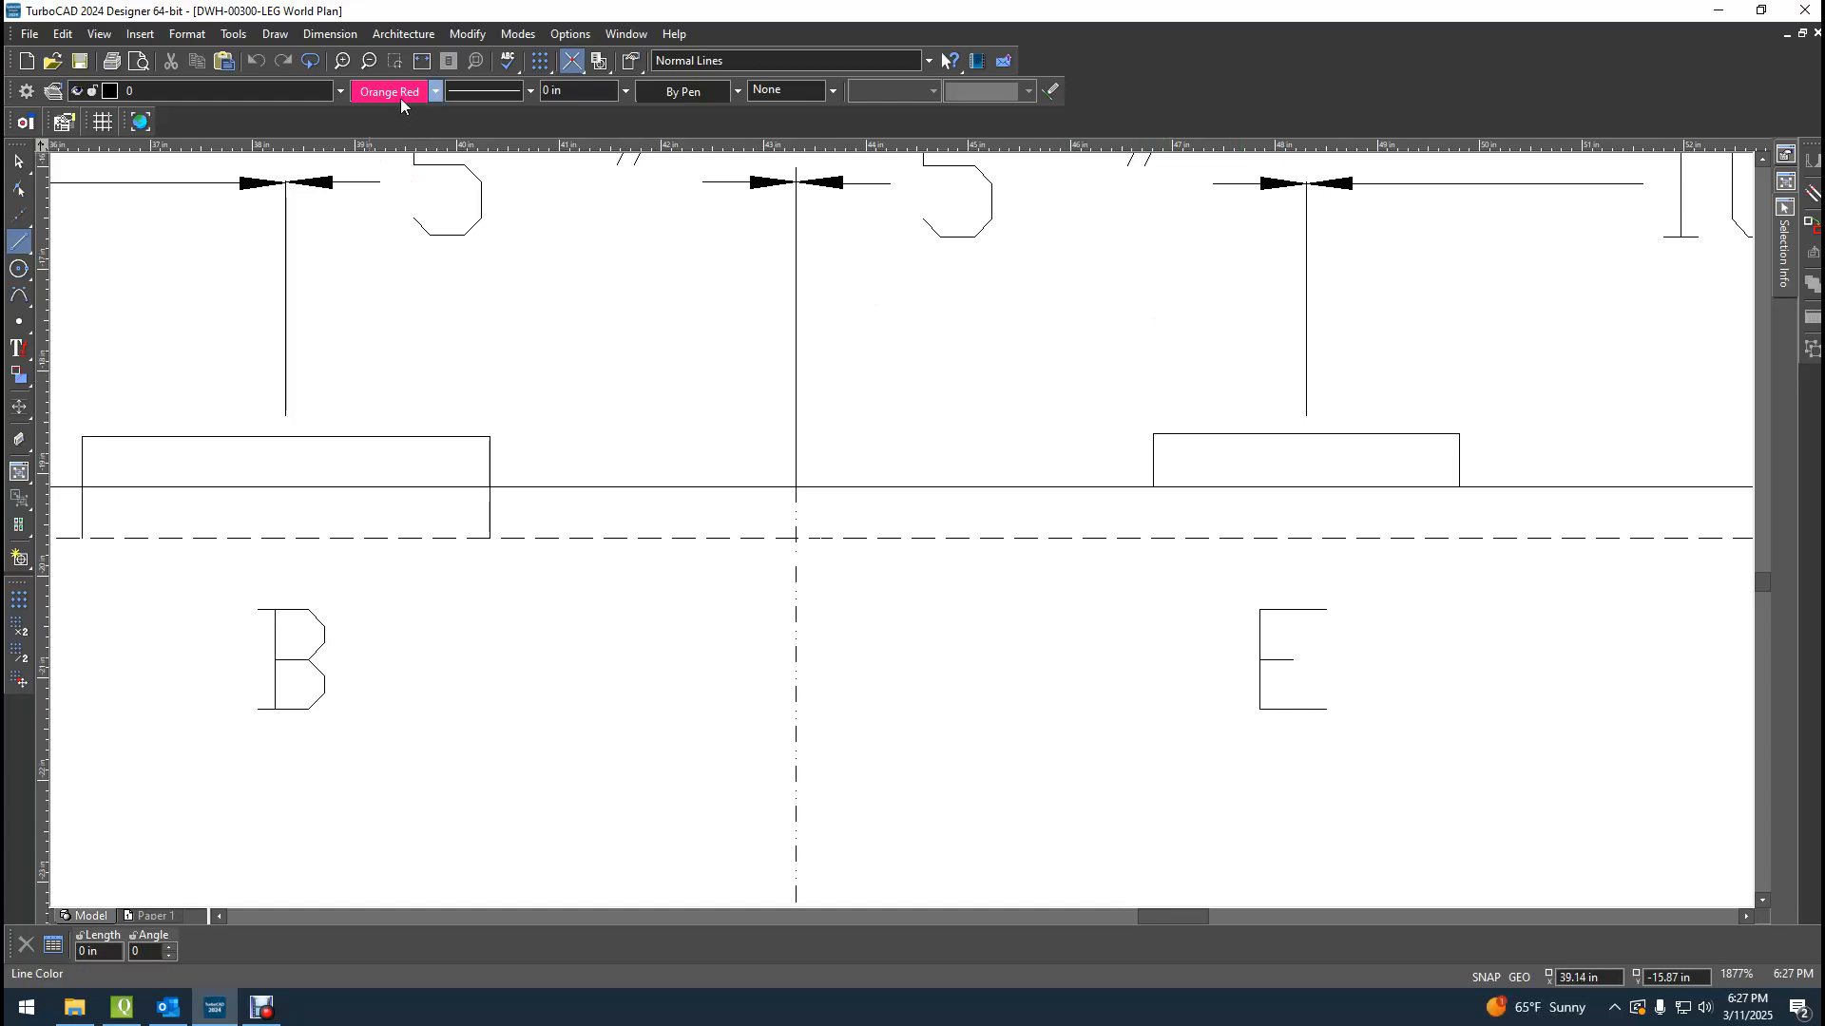
pyautogui.click(797, 487)
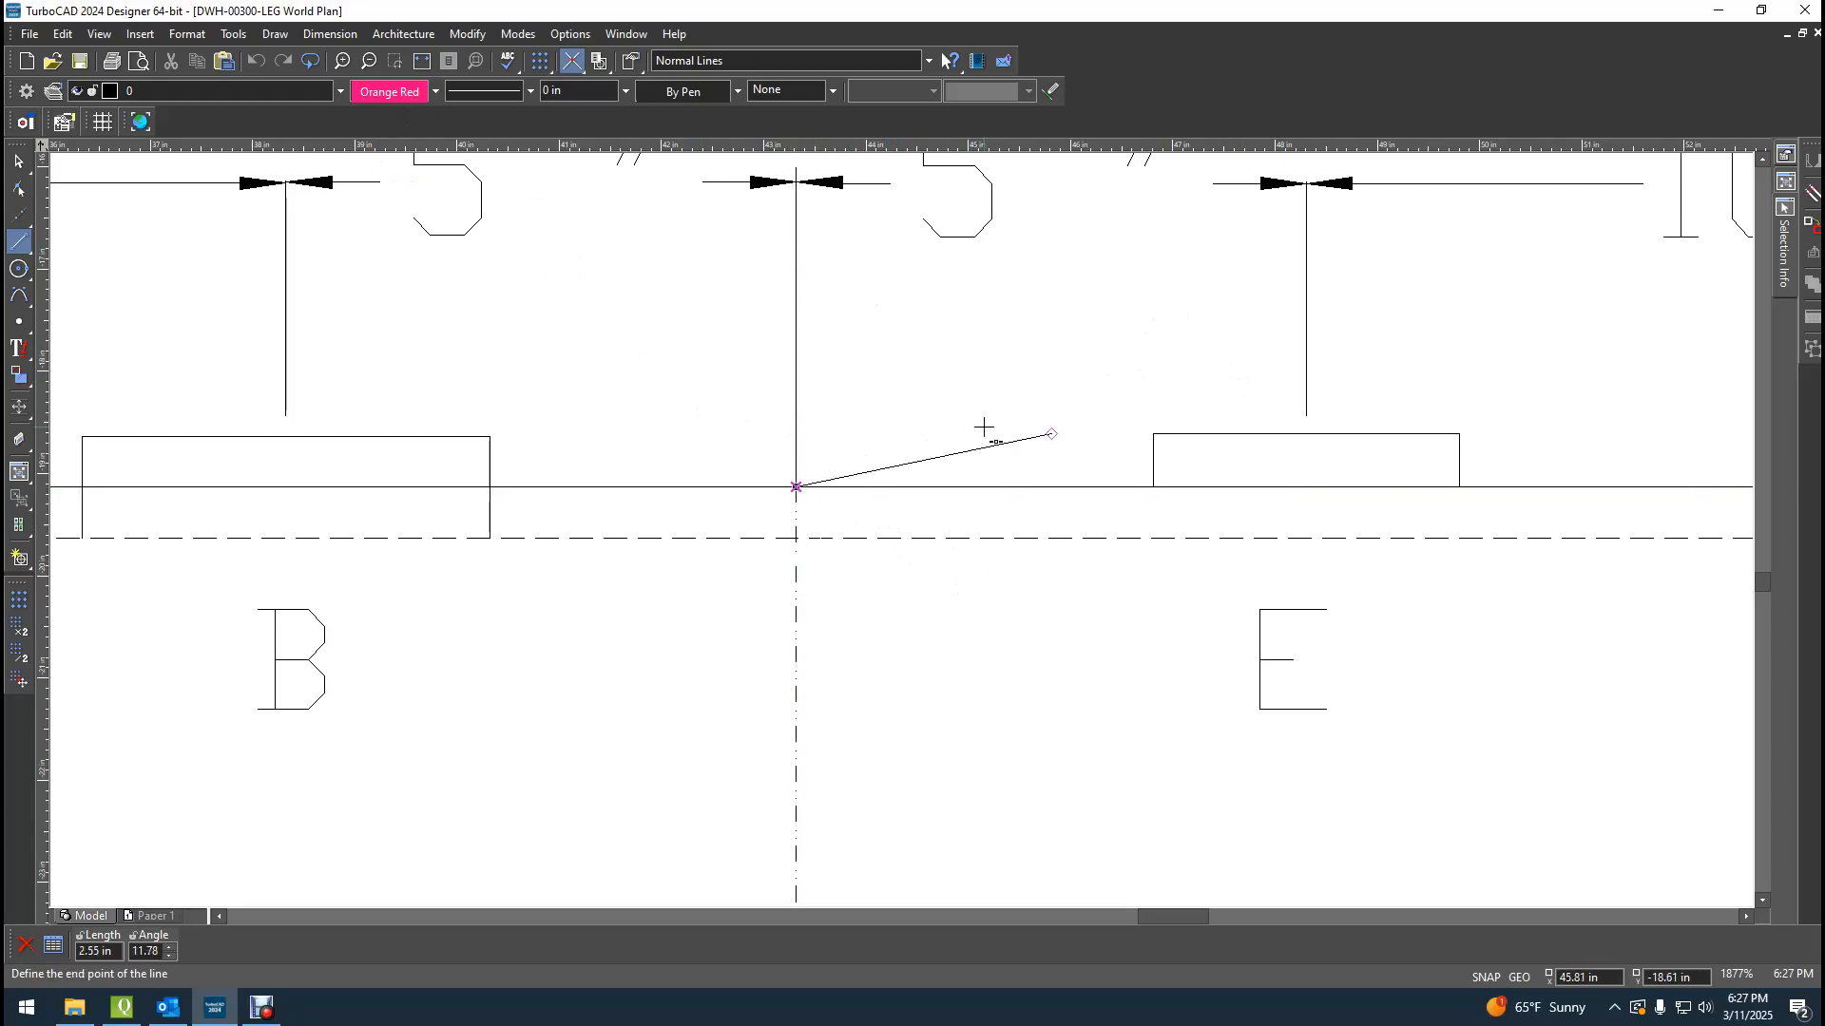
pyautogui.press('Tab')
pyautogui.write('2.5')
pyautogui.press('Tab')
pyautogui.write('0')
pyautogui.press('Return')
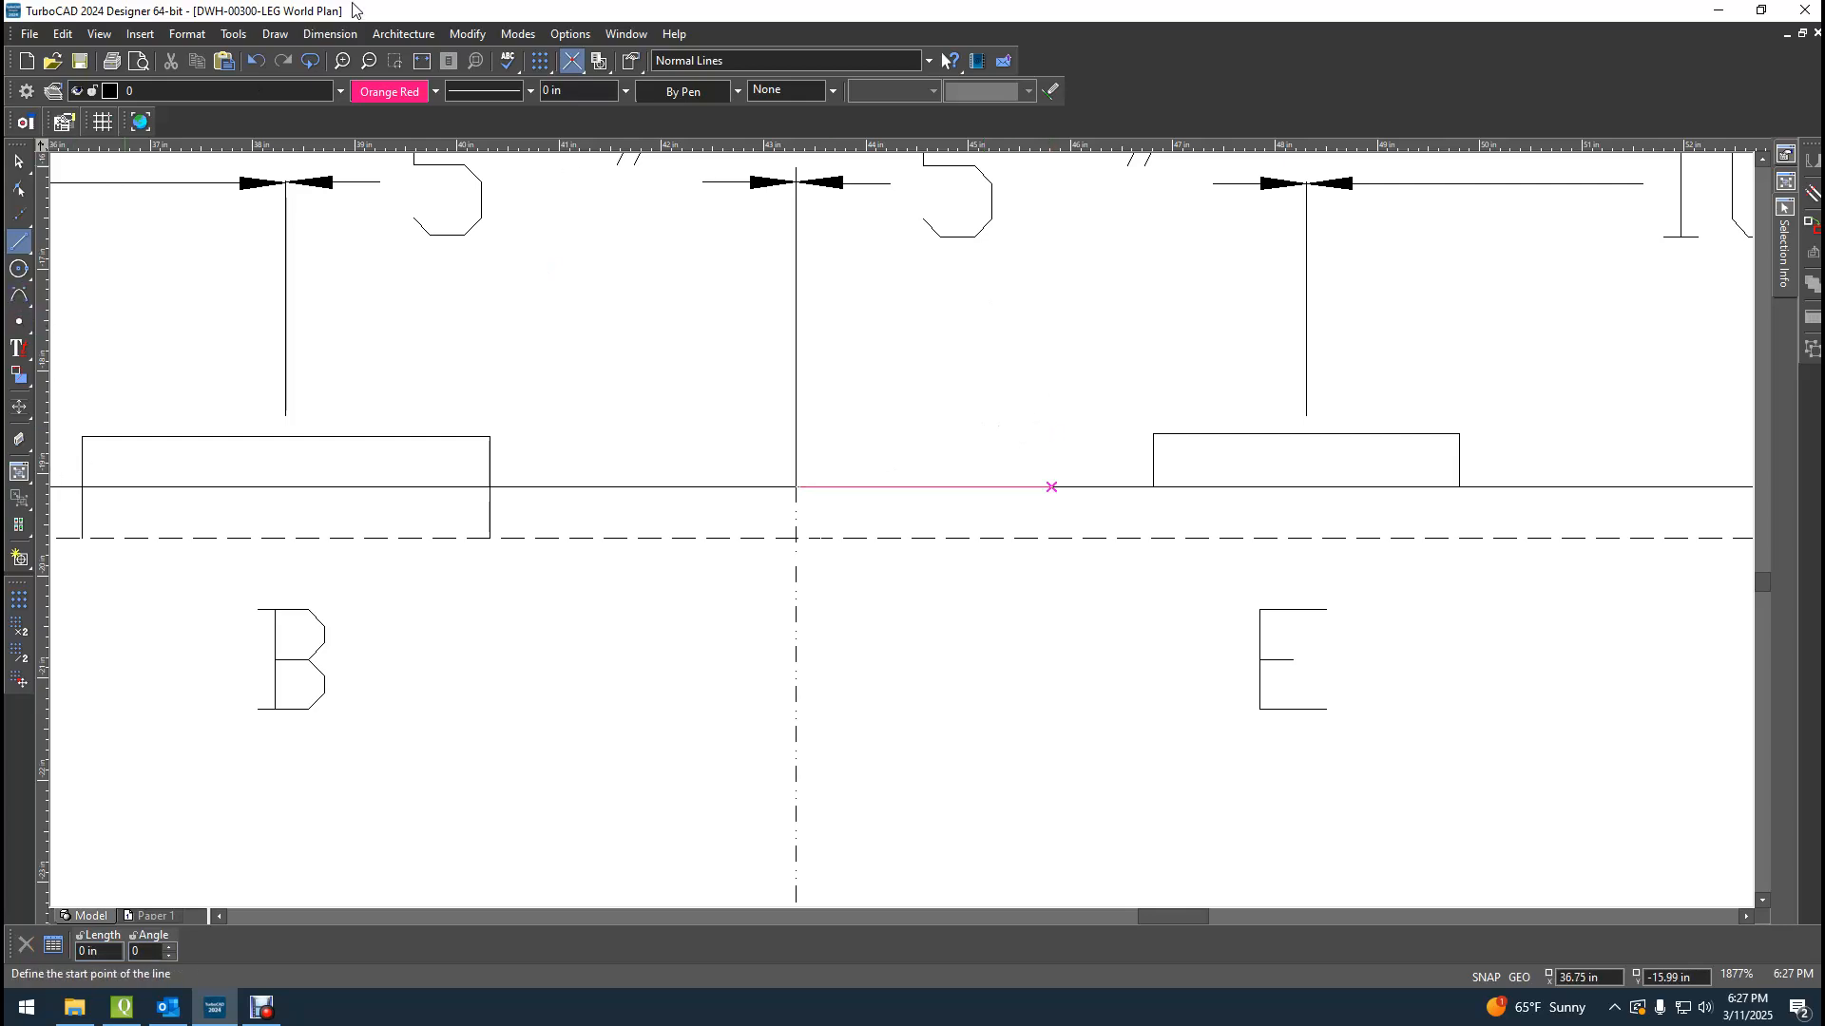
# Draw a 5 in by 3 in rectangle above the tank top from the 2.5 in line's free end, centered on the centerline.
pyautogui.click(330, 35)
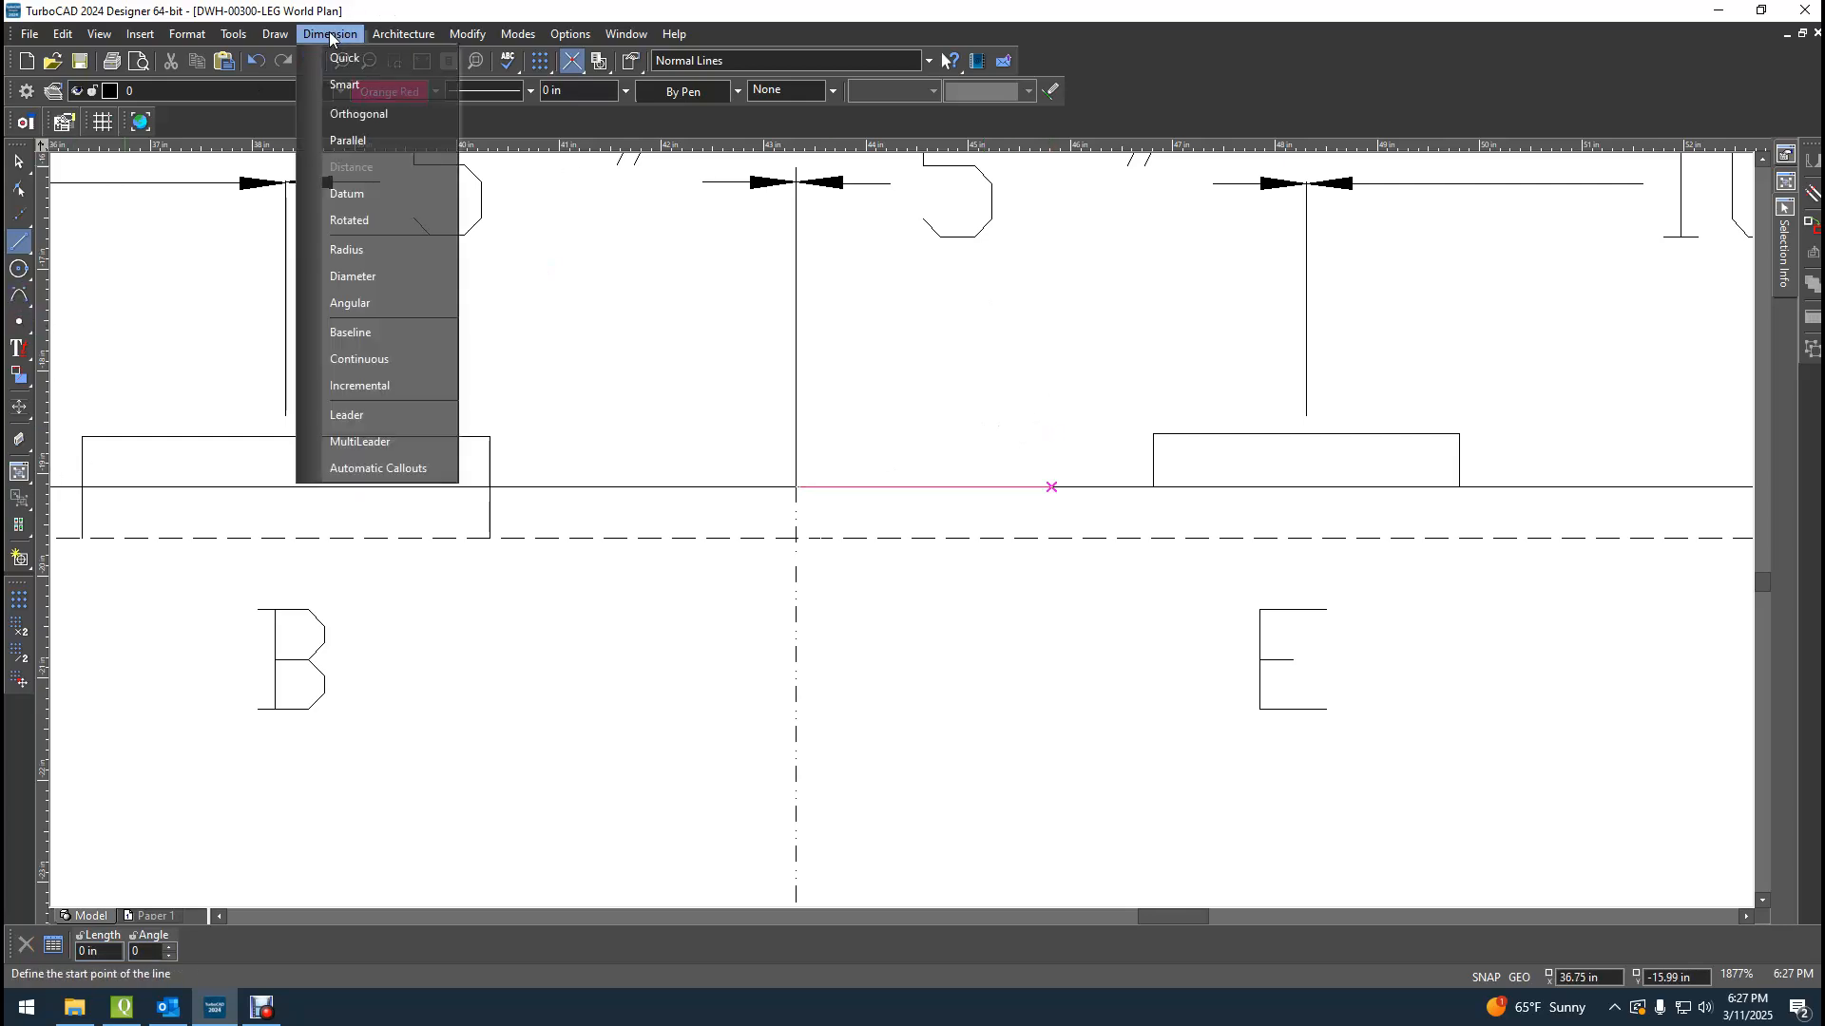
pyautogui.click(330, 34)
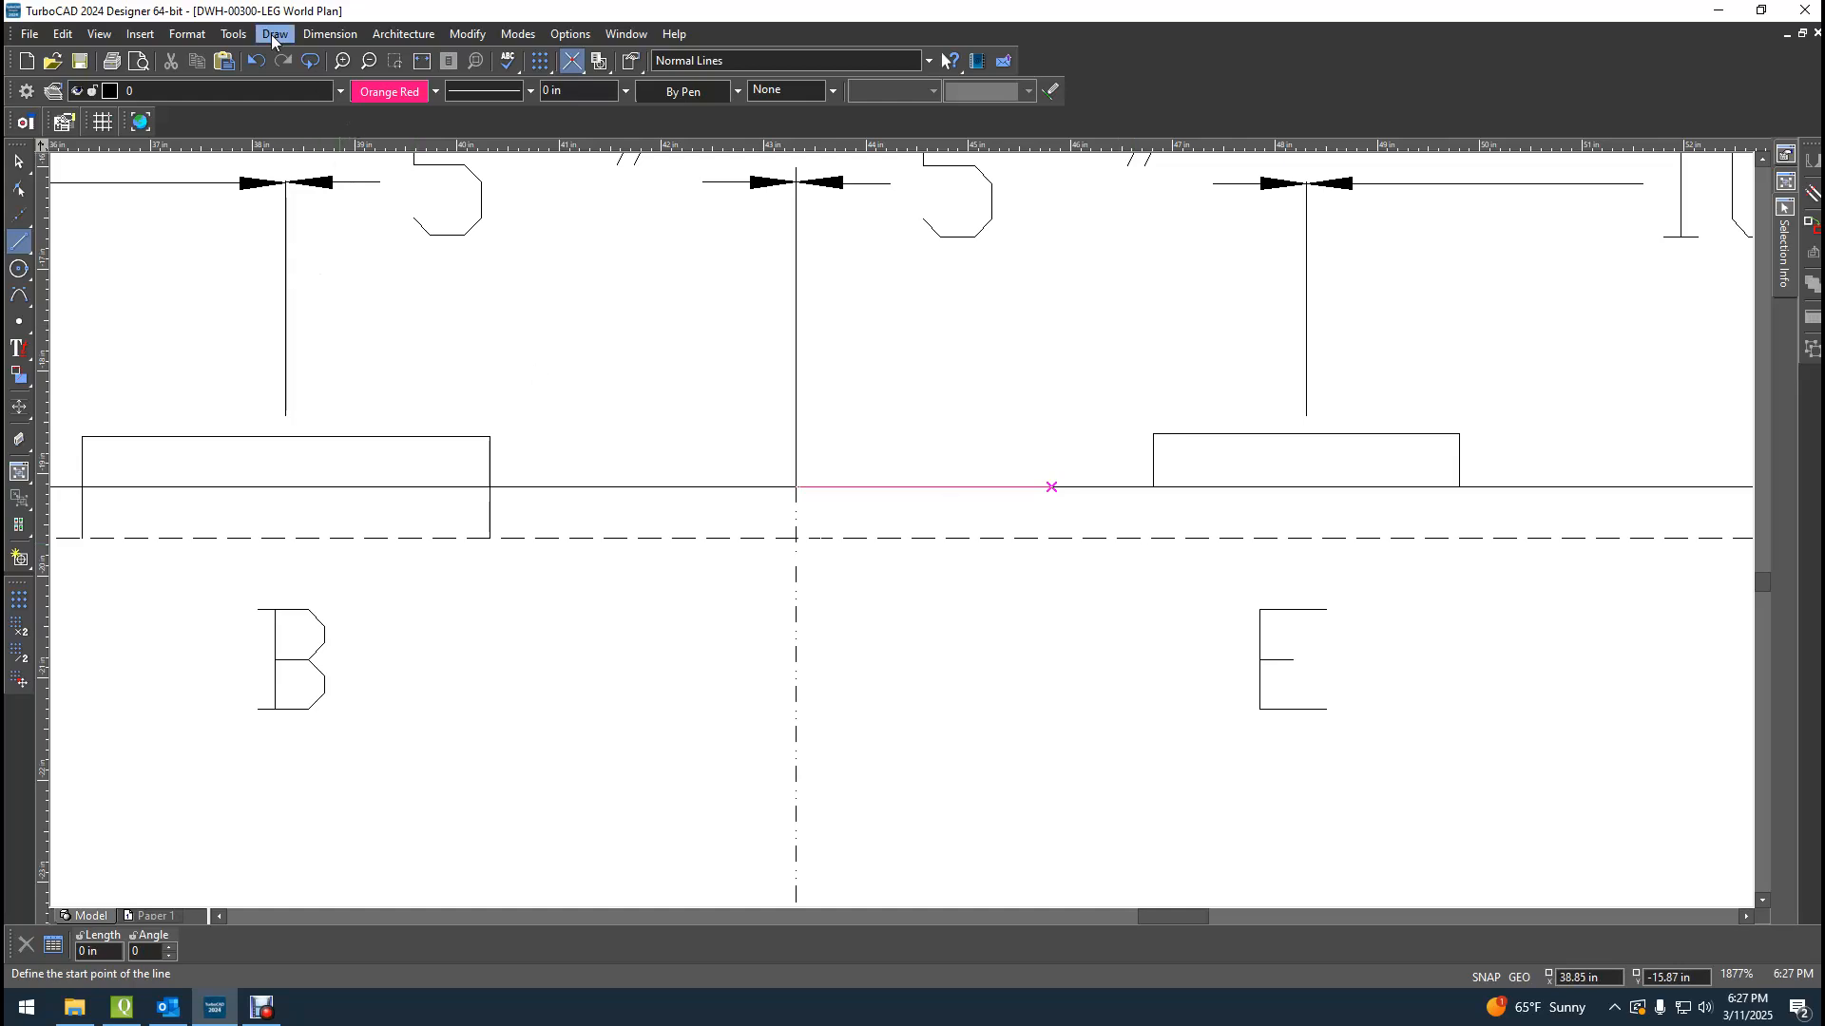
pyautogui.click(272, 38)
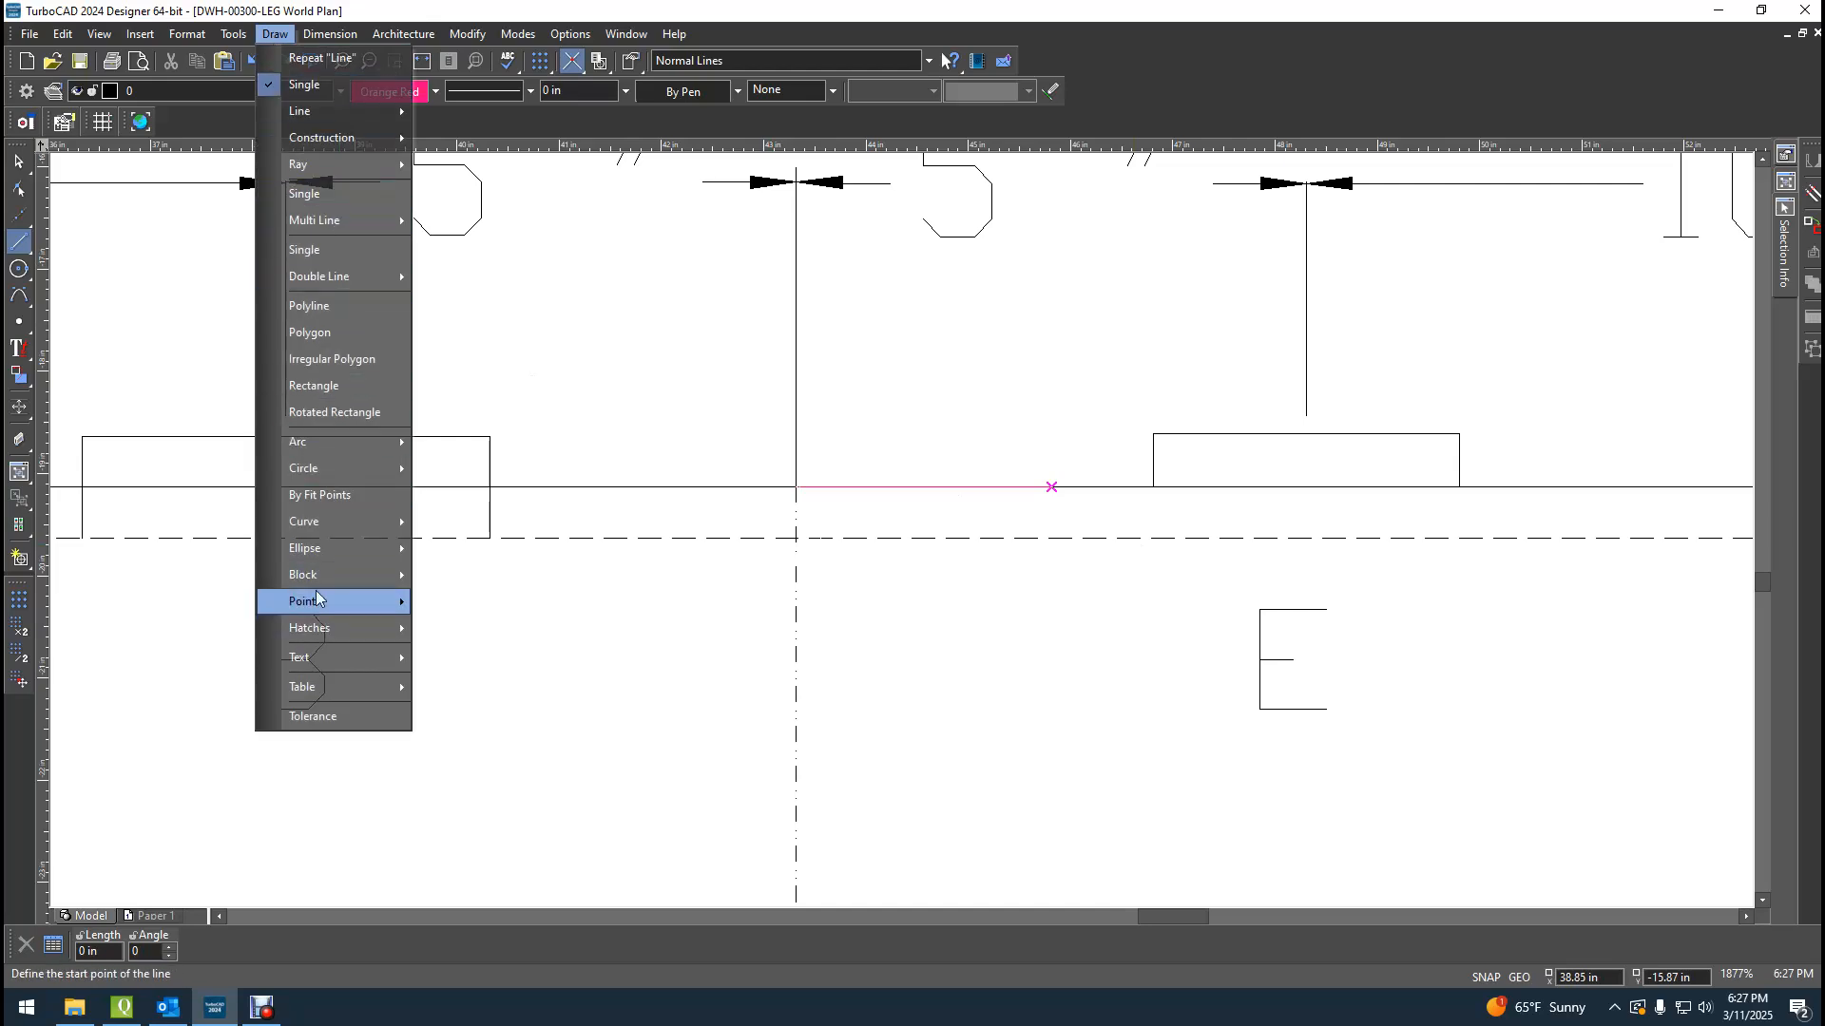
pyautogui.click(318, 385)
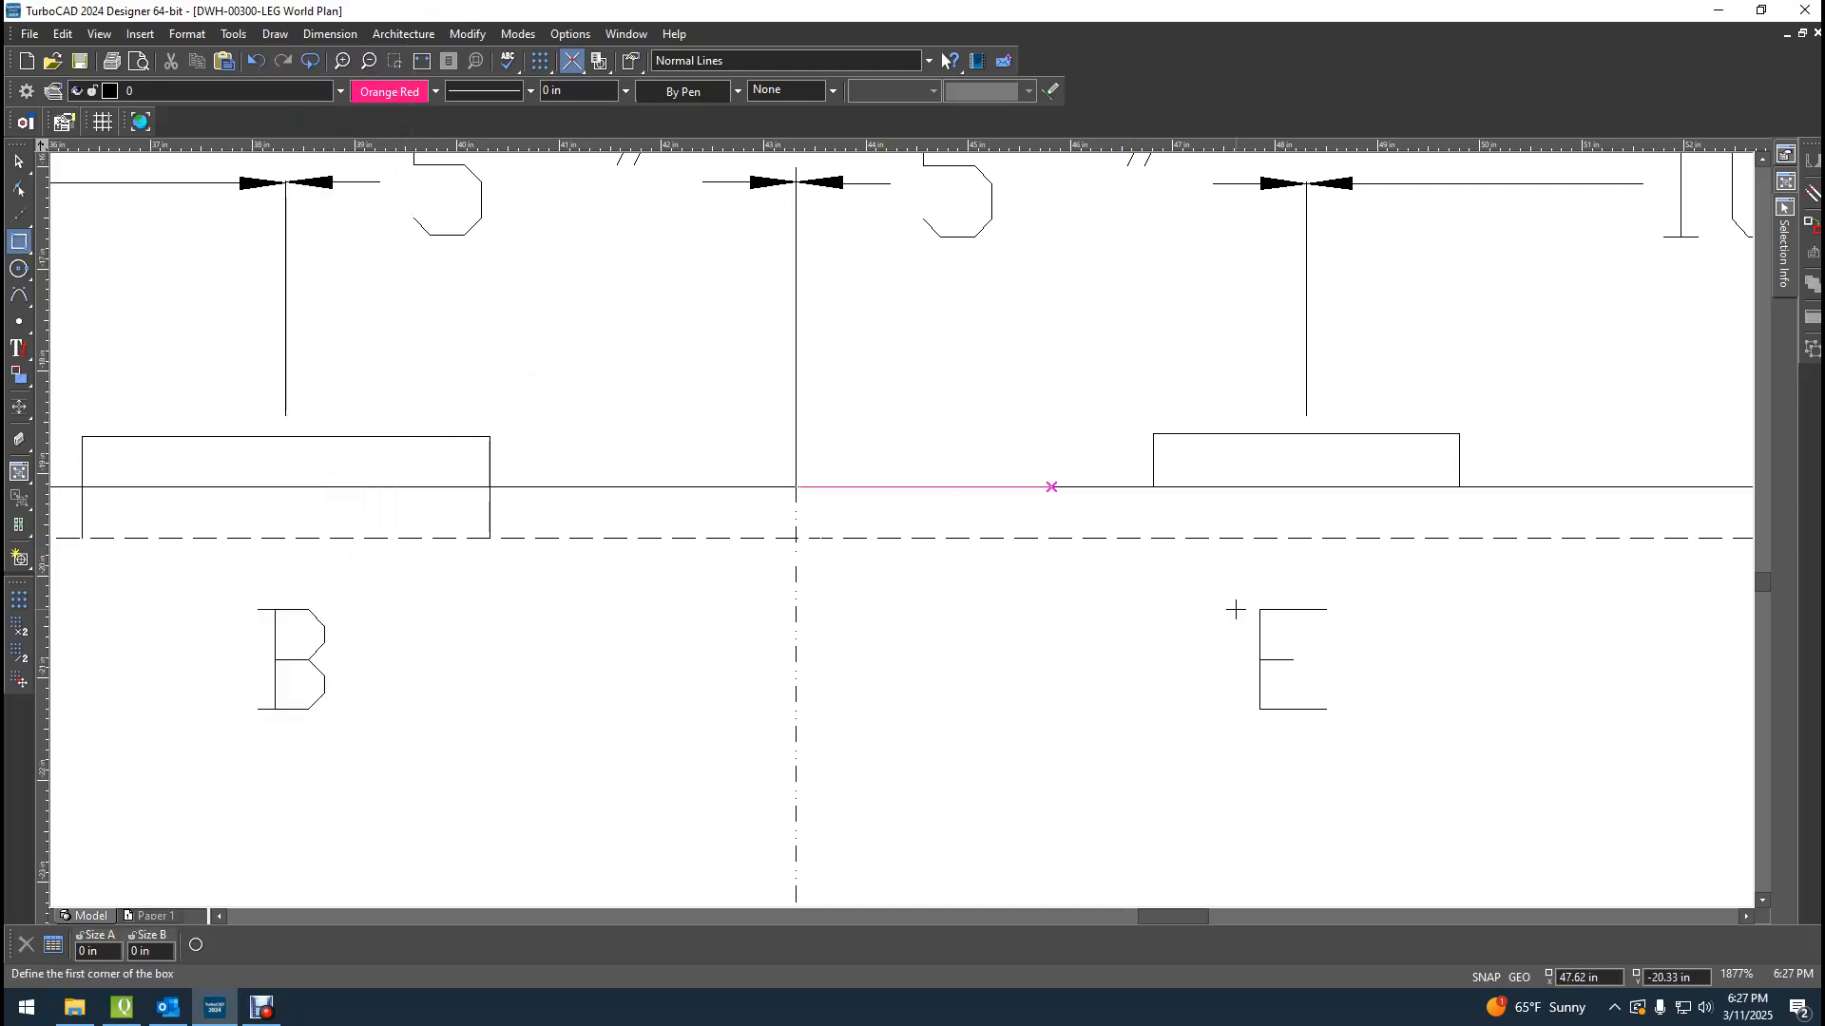
pyautogui.click(1051, 486)
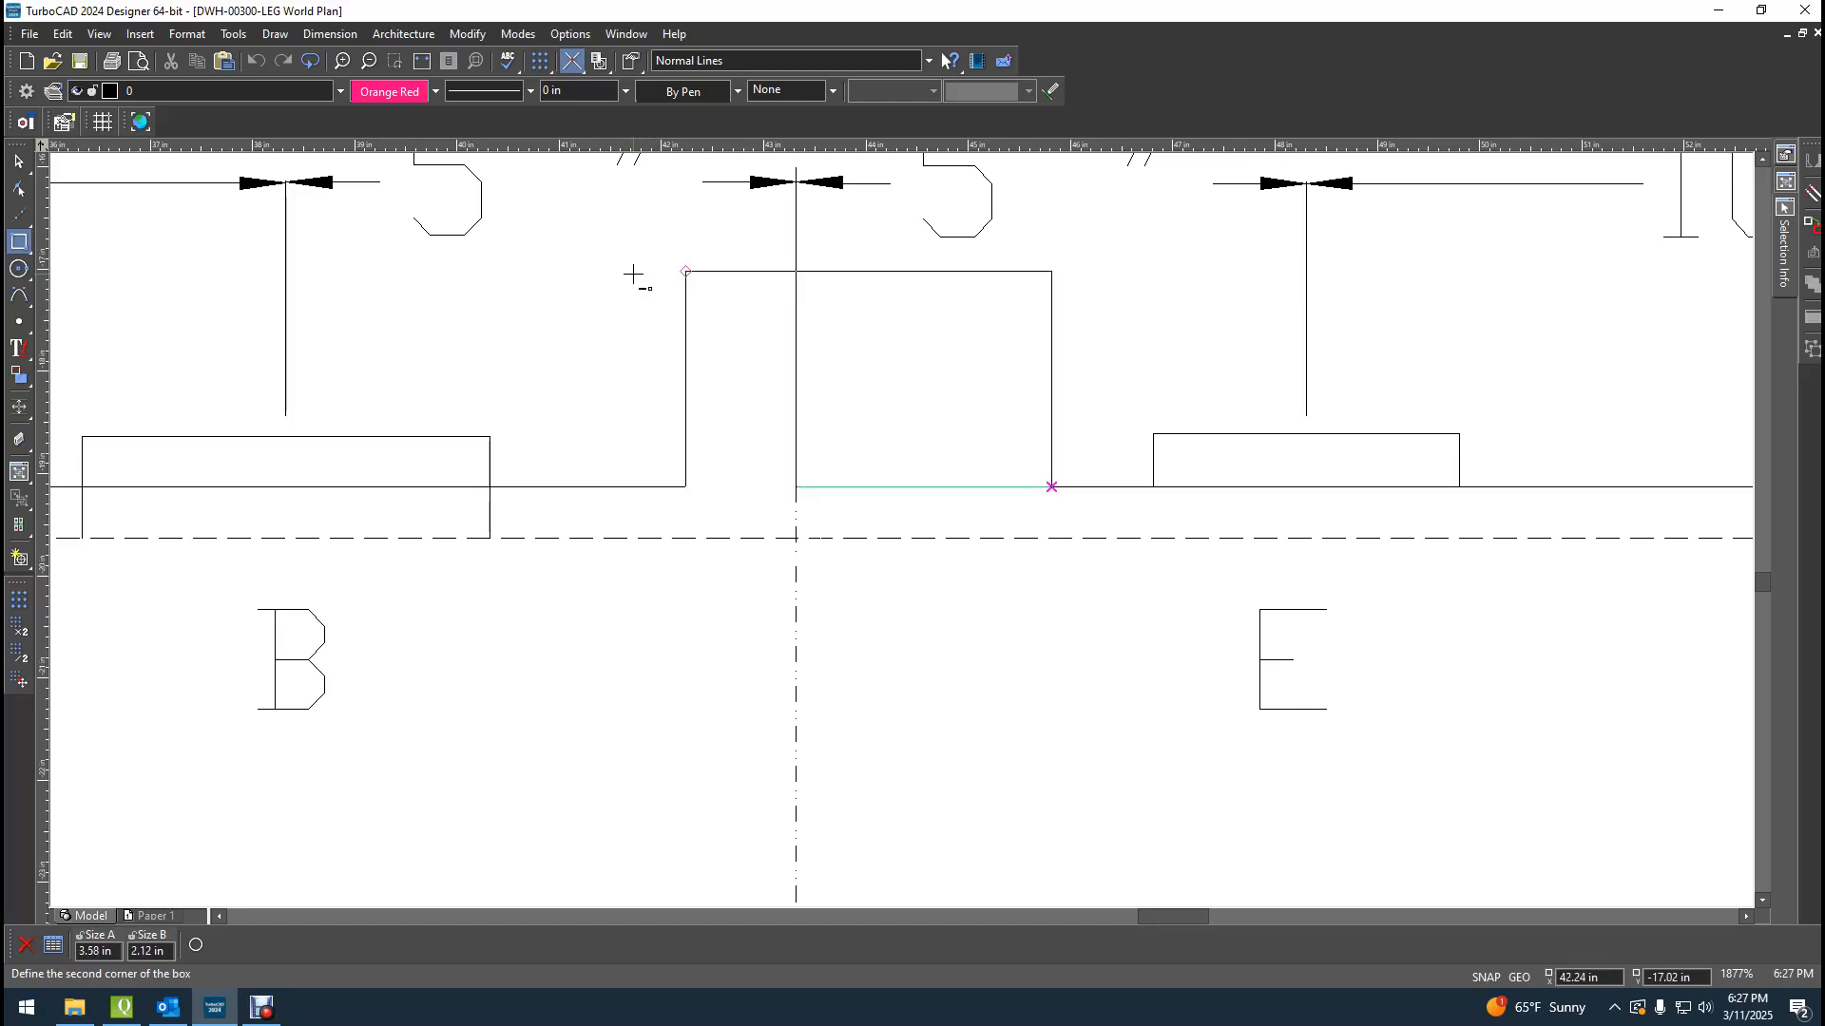
pyautogui.press('Tab')
pyautogui.write('5')
pyautogui.press('Tab')
pyautogui.write('3')
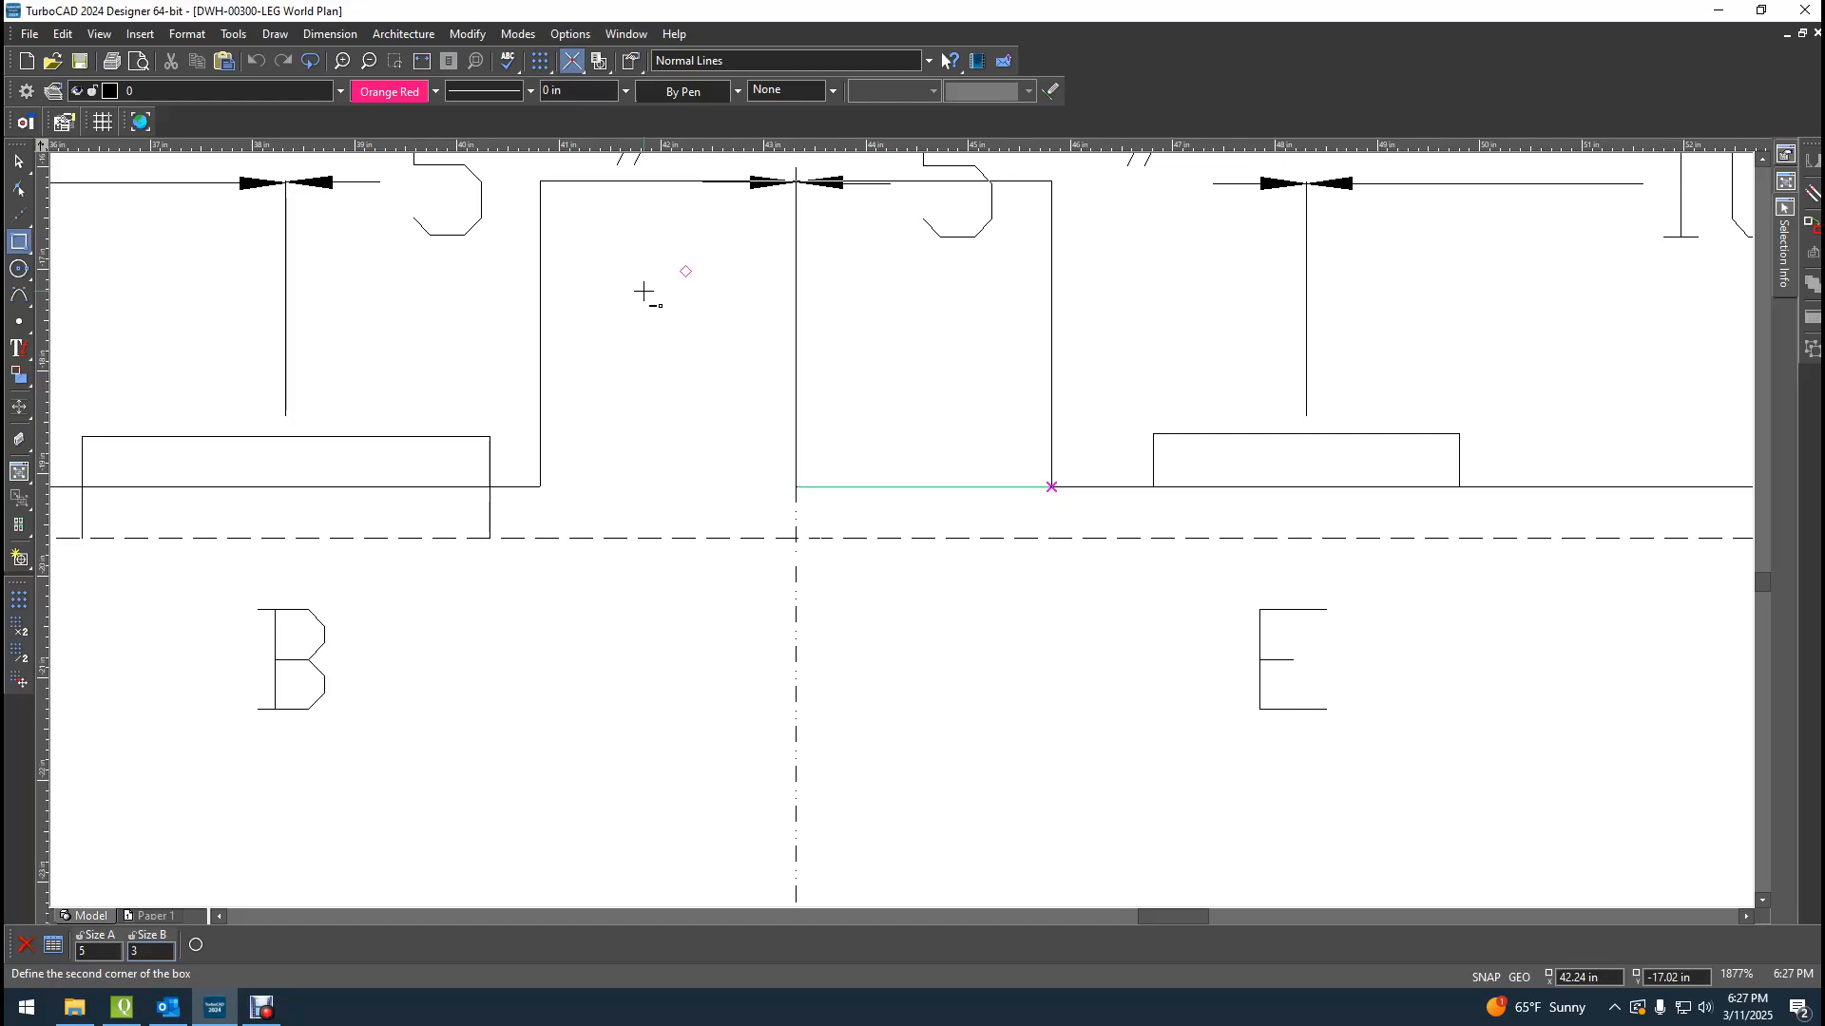
pyautogui.press('Return')
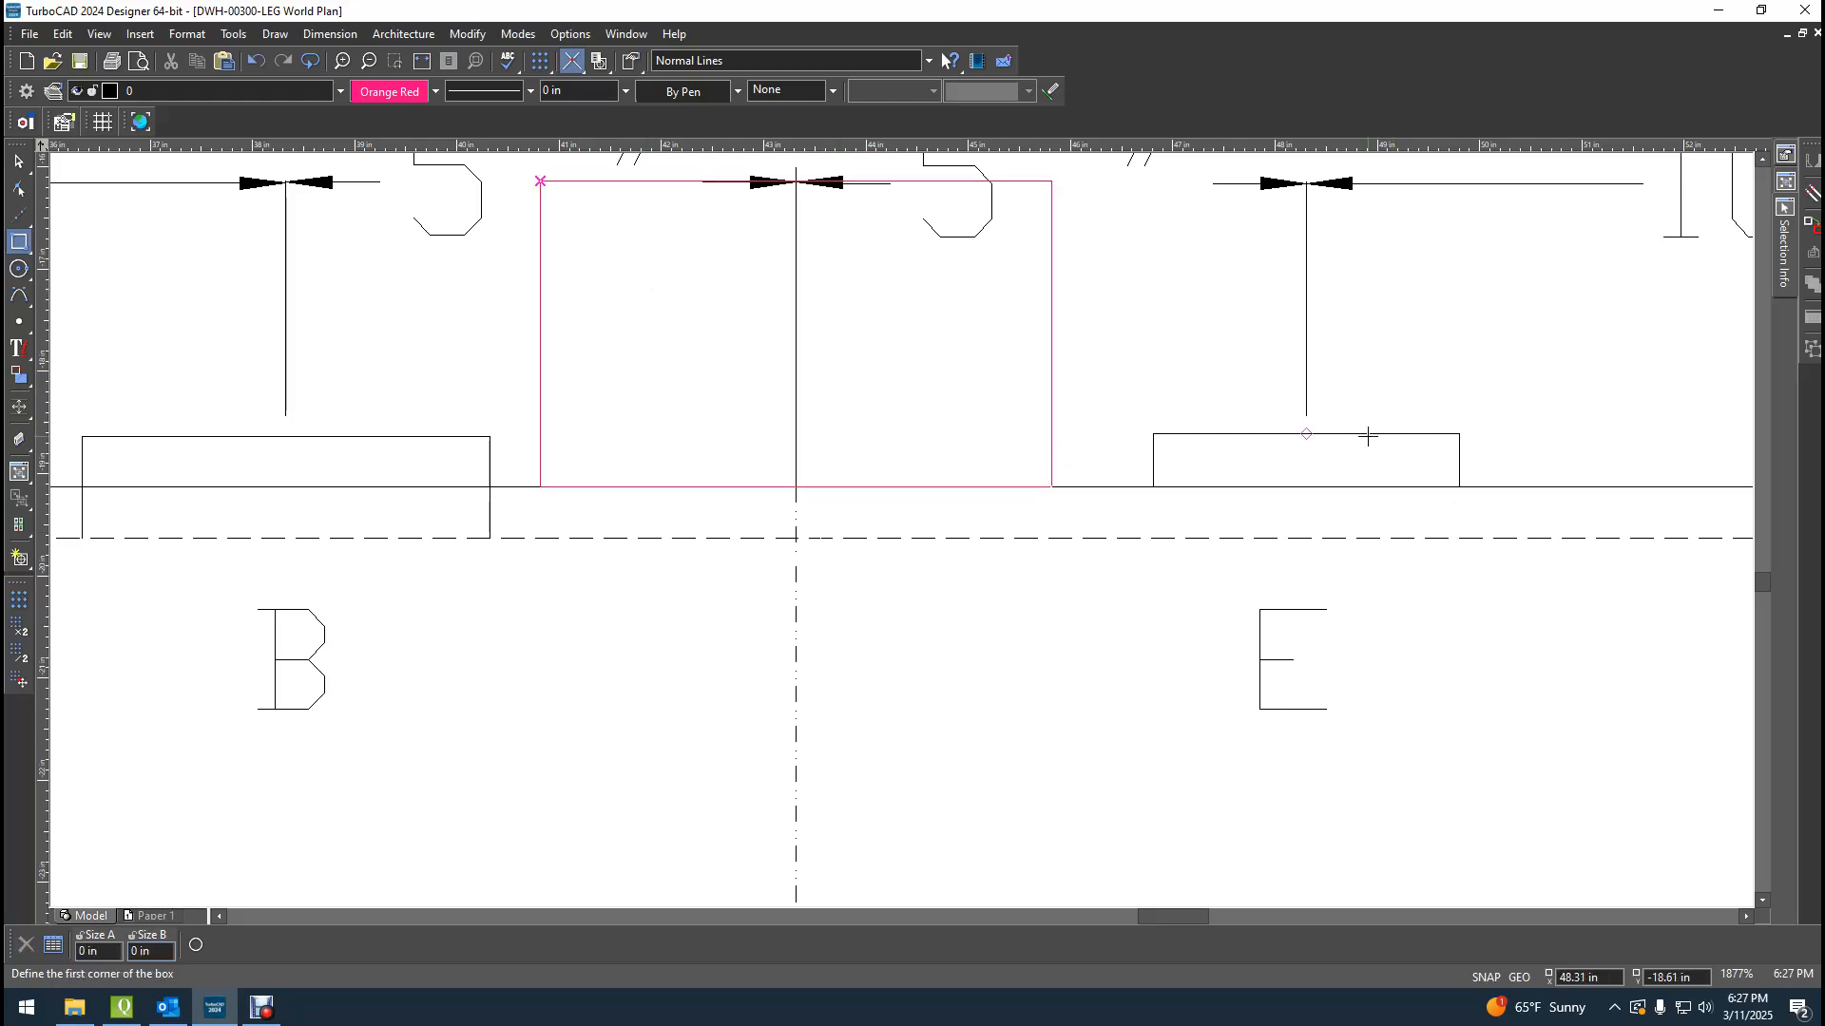
pyautogui.scroll(-2, 1050, 545)
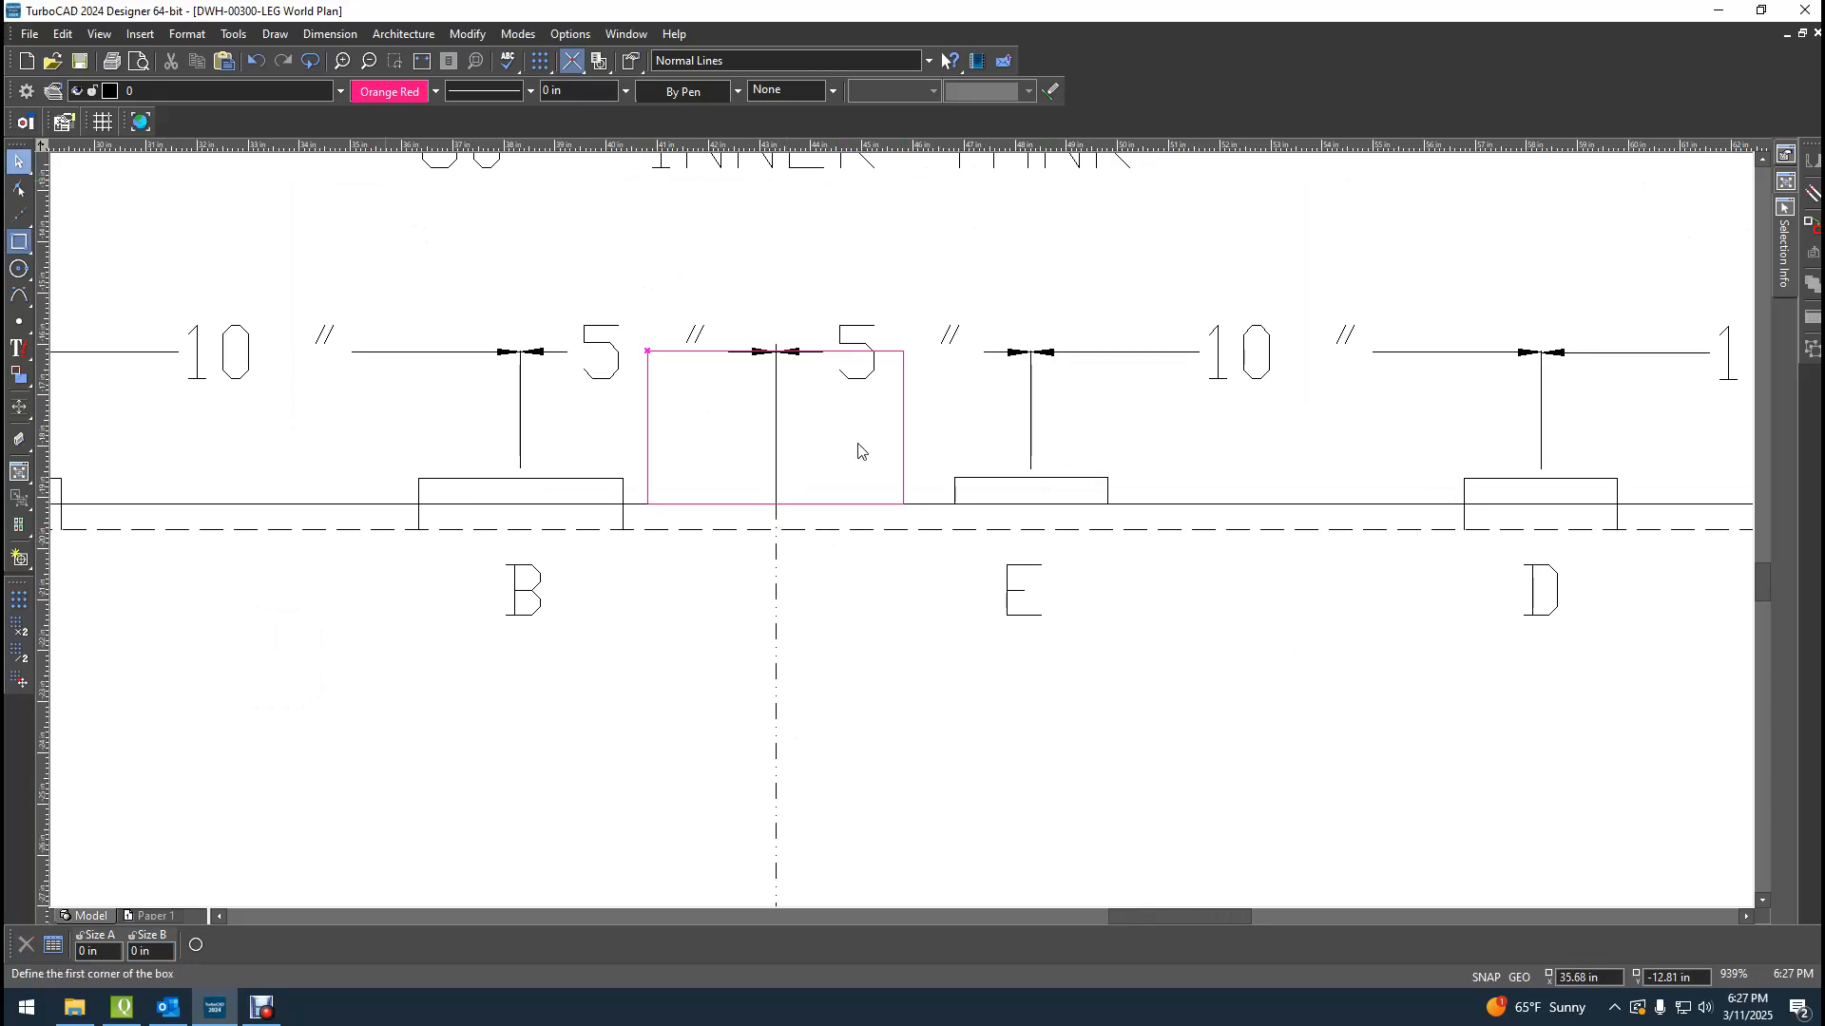
pyautogui.press('Escape')
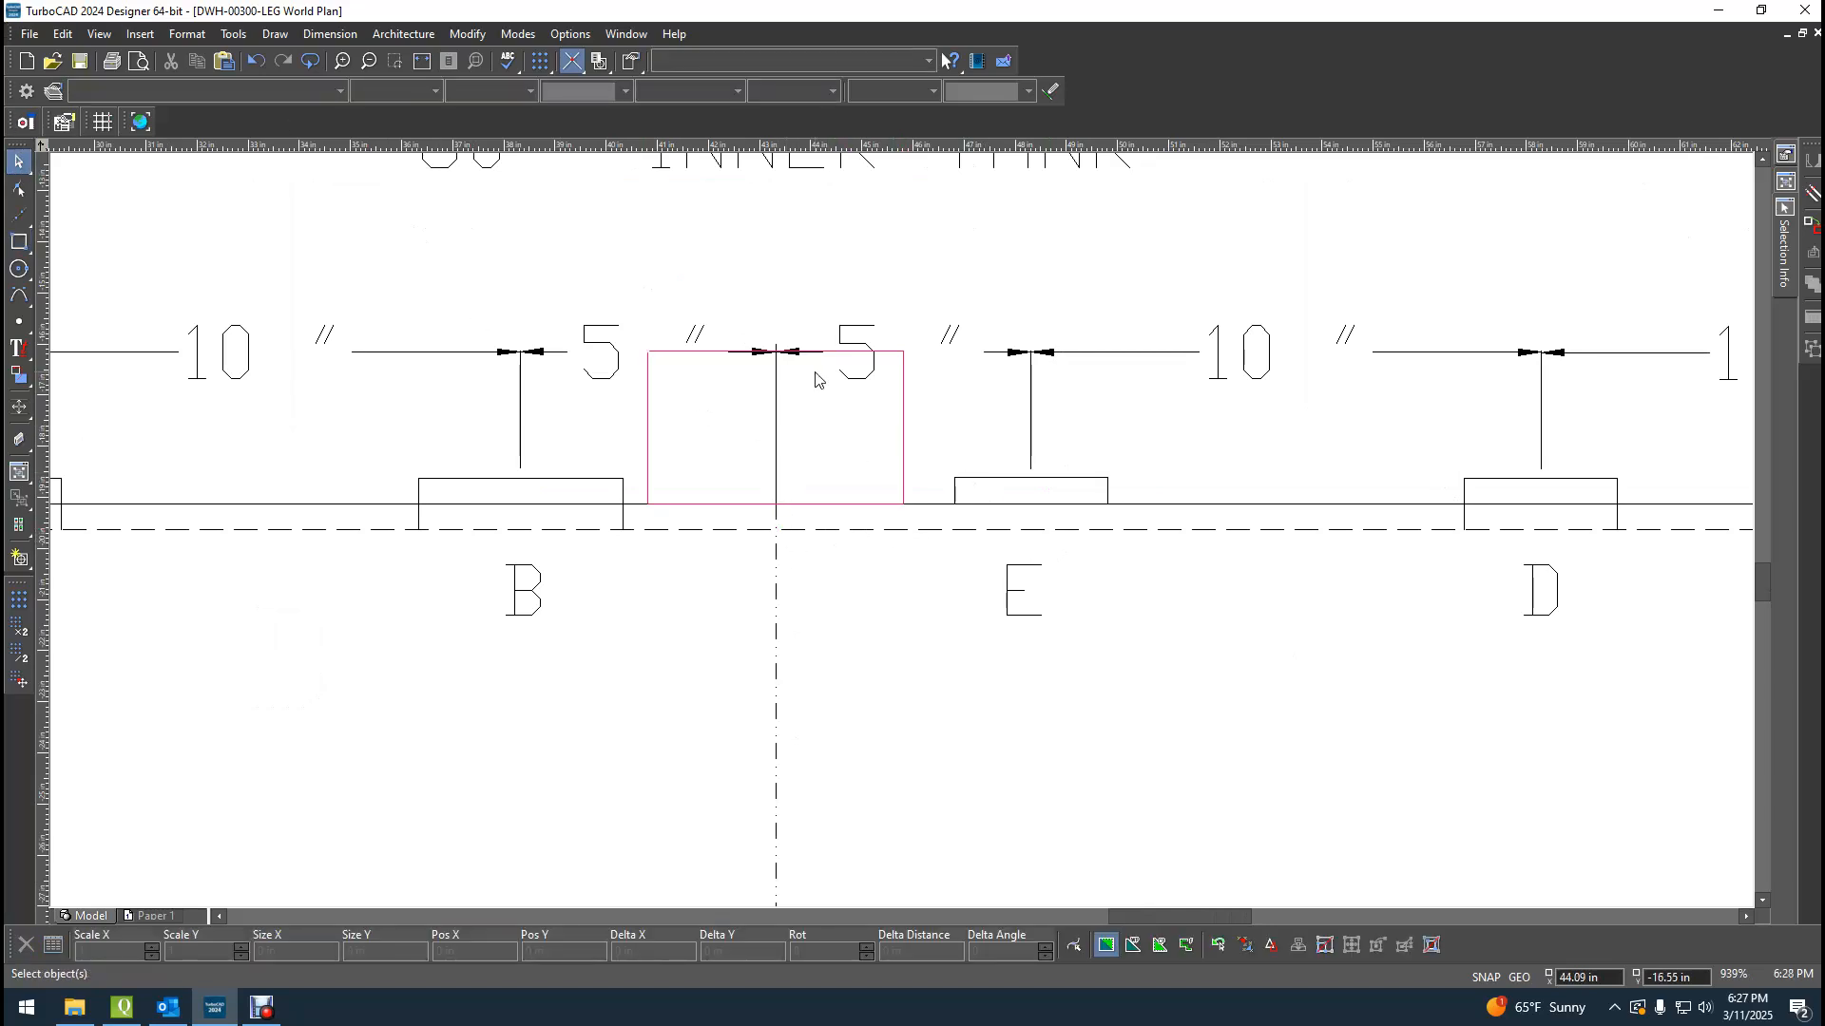
# Examine how the 60" INNER TANK dimension and the 10" spacing dimensions above the tank are built by selecting their parts.
pyautogui.scroll(-5, 770, 246)
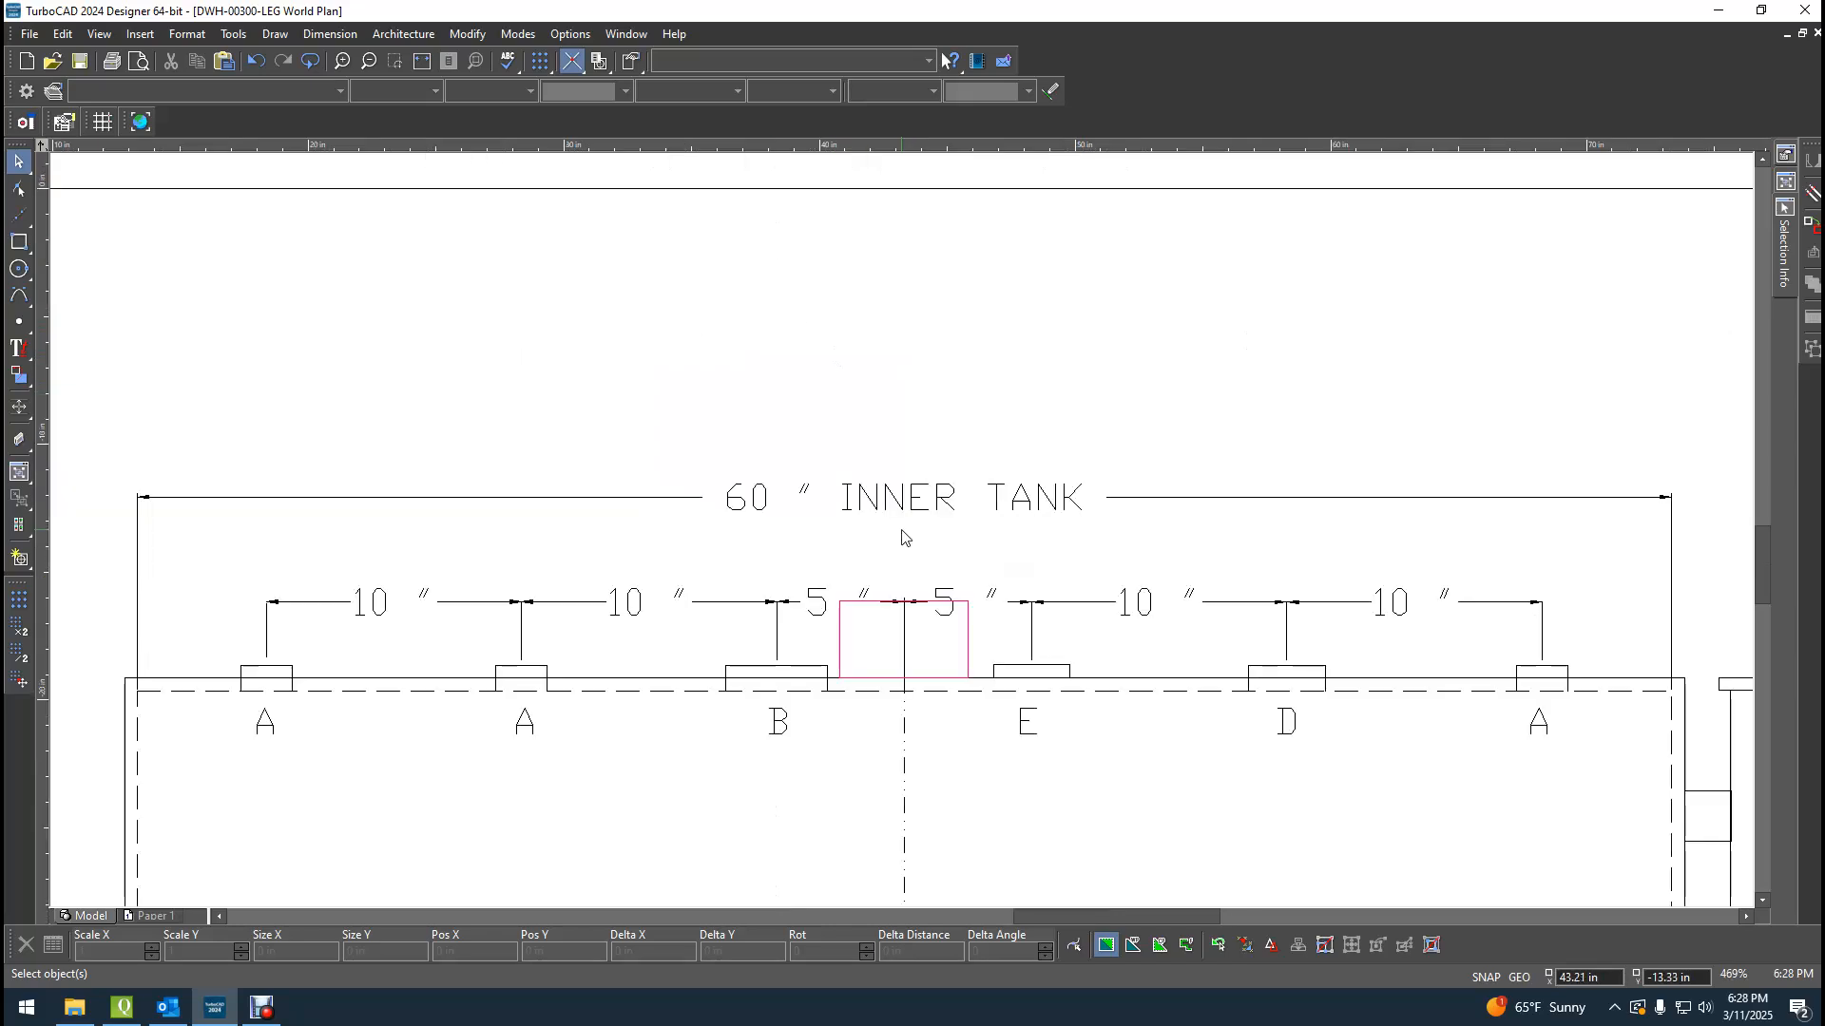
pyautogui.click(911, 514)
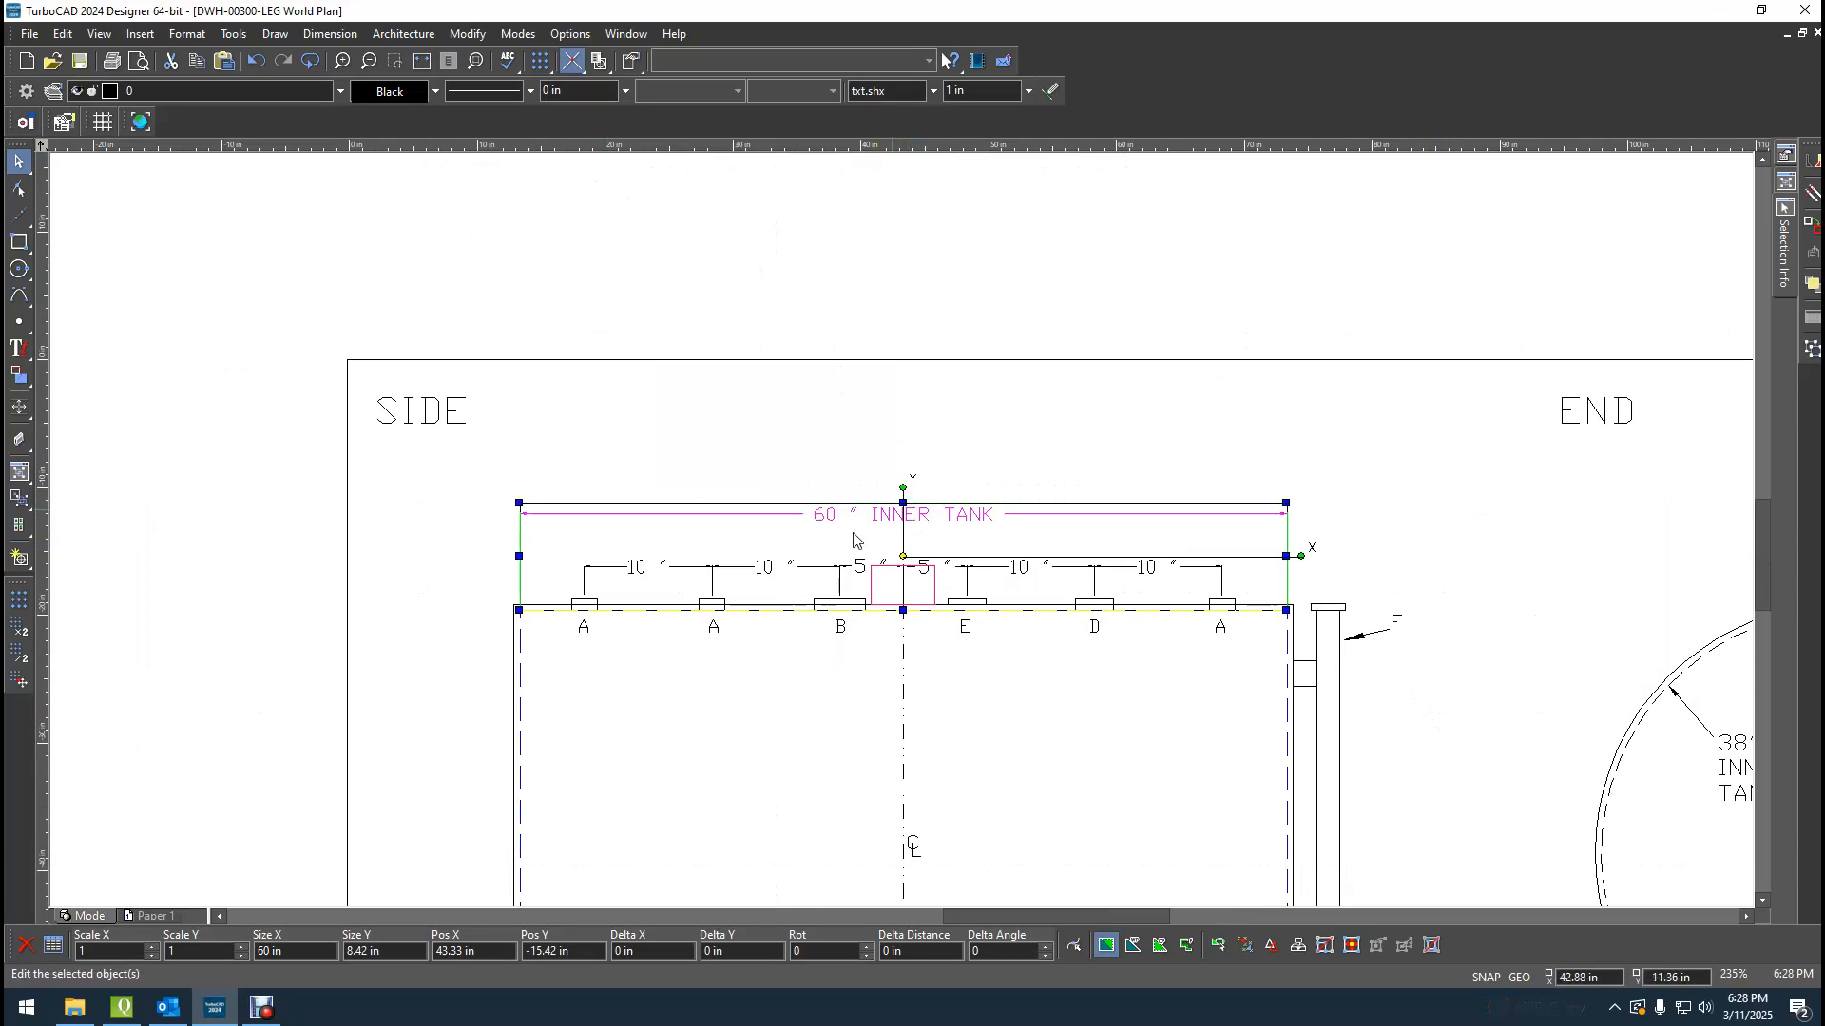
pyautogui.click(622, 576)
pyautogui.click(684, 576)
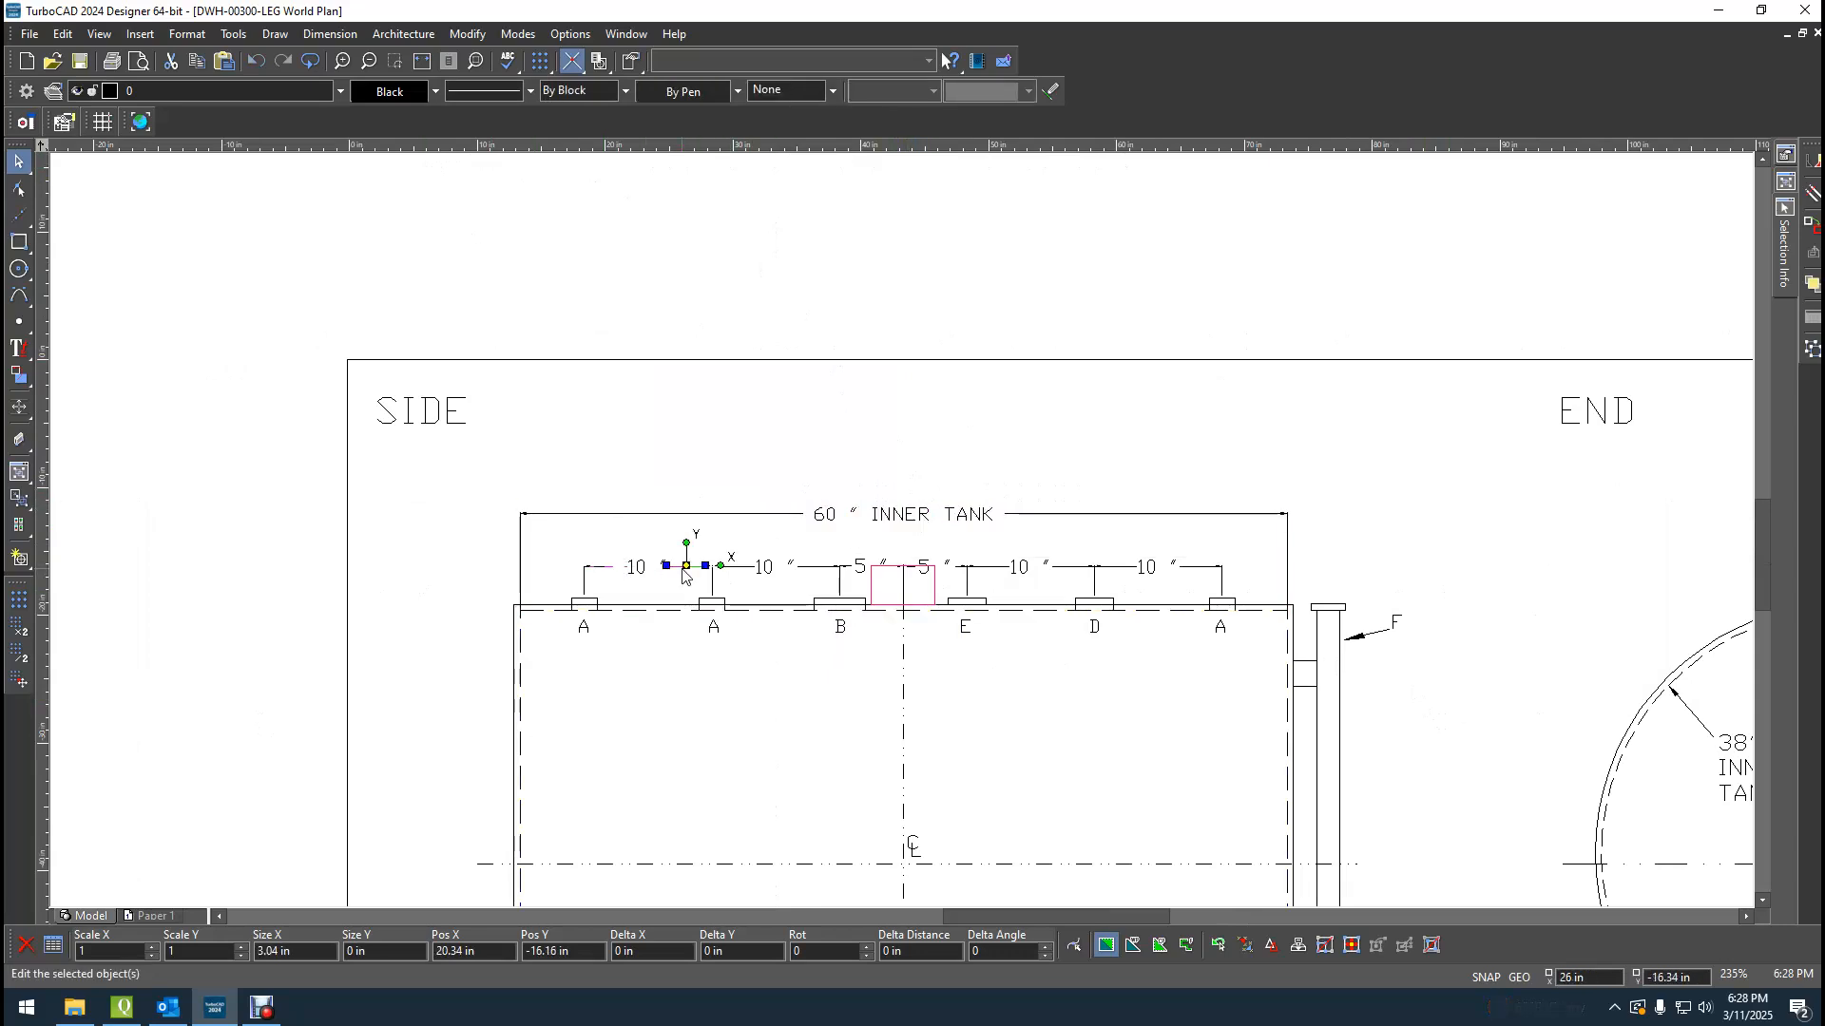
pyautogui.click(1421, 548)
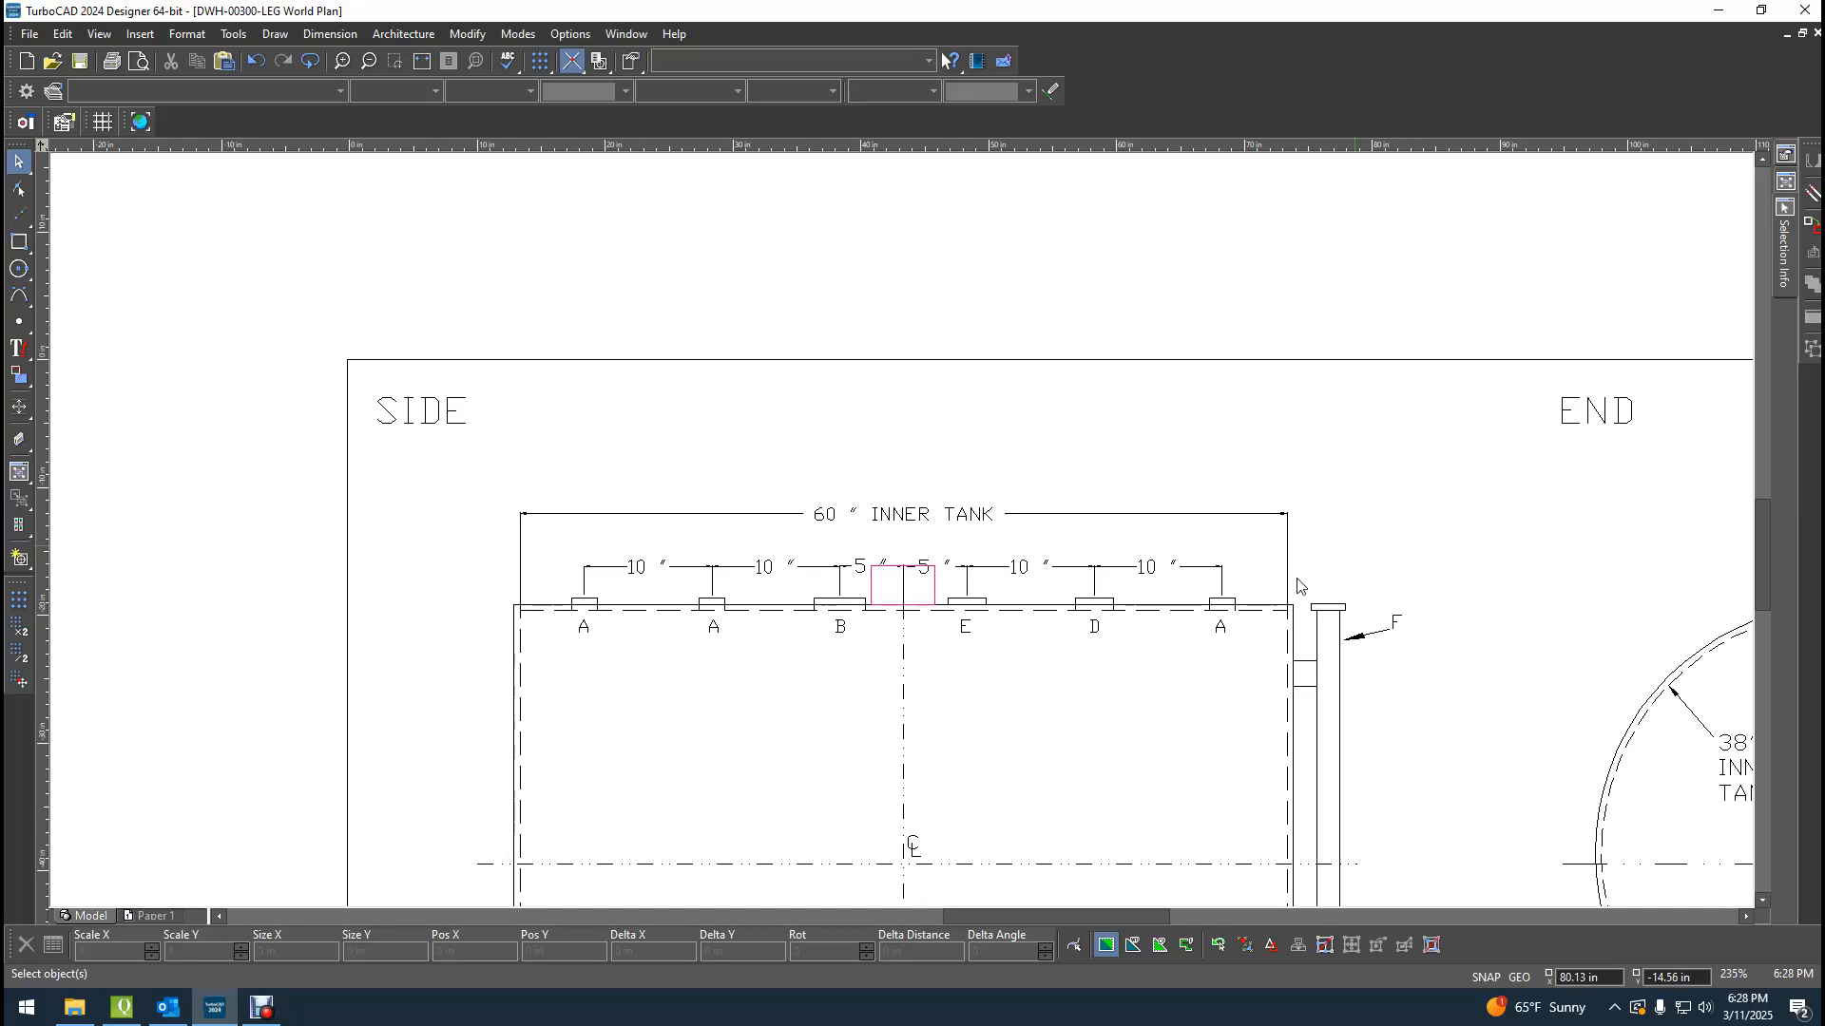
pyautogui.scroll(2, 900, 516)
pyautogui.click(902, 539)
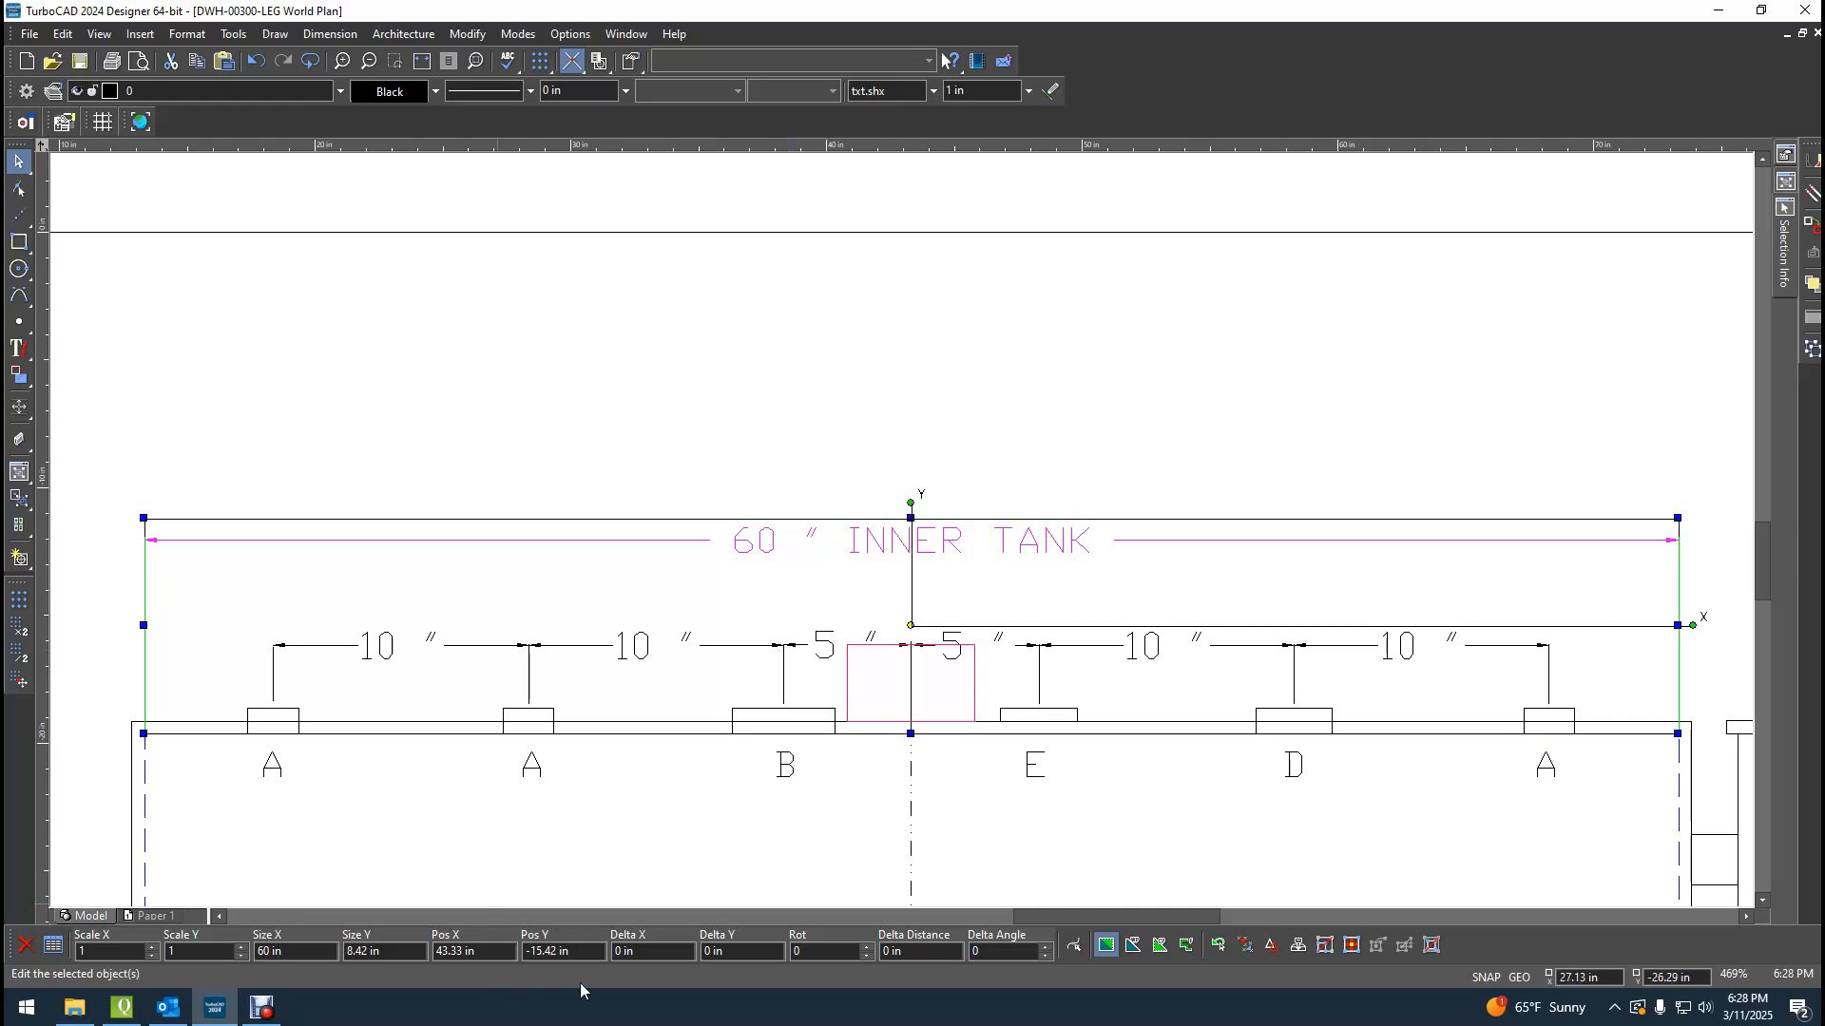
pyautogui.click(738, 646)
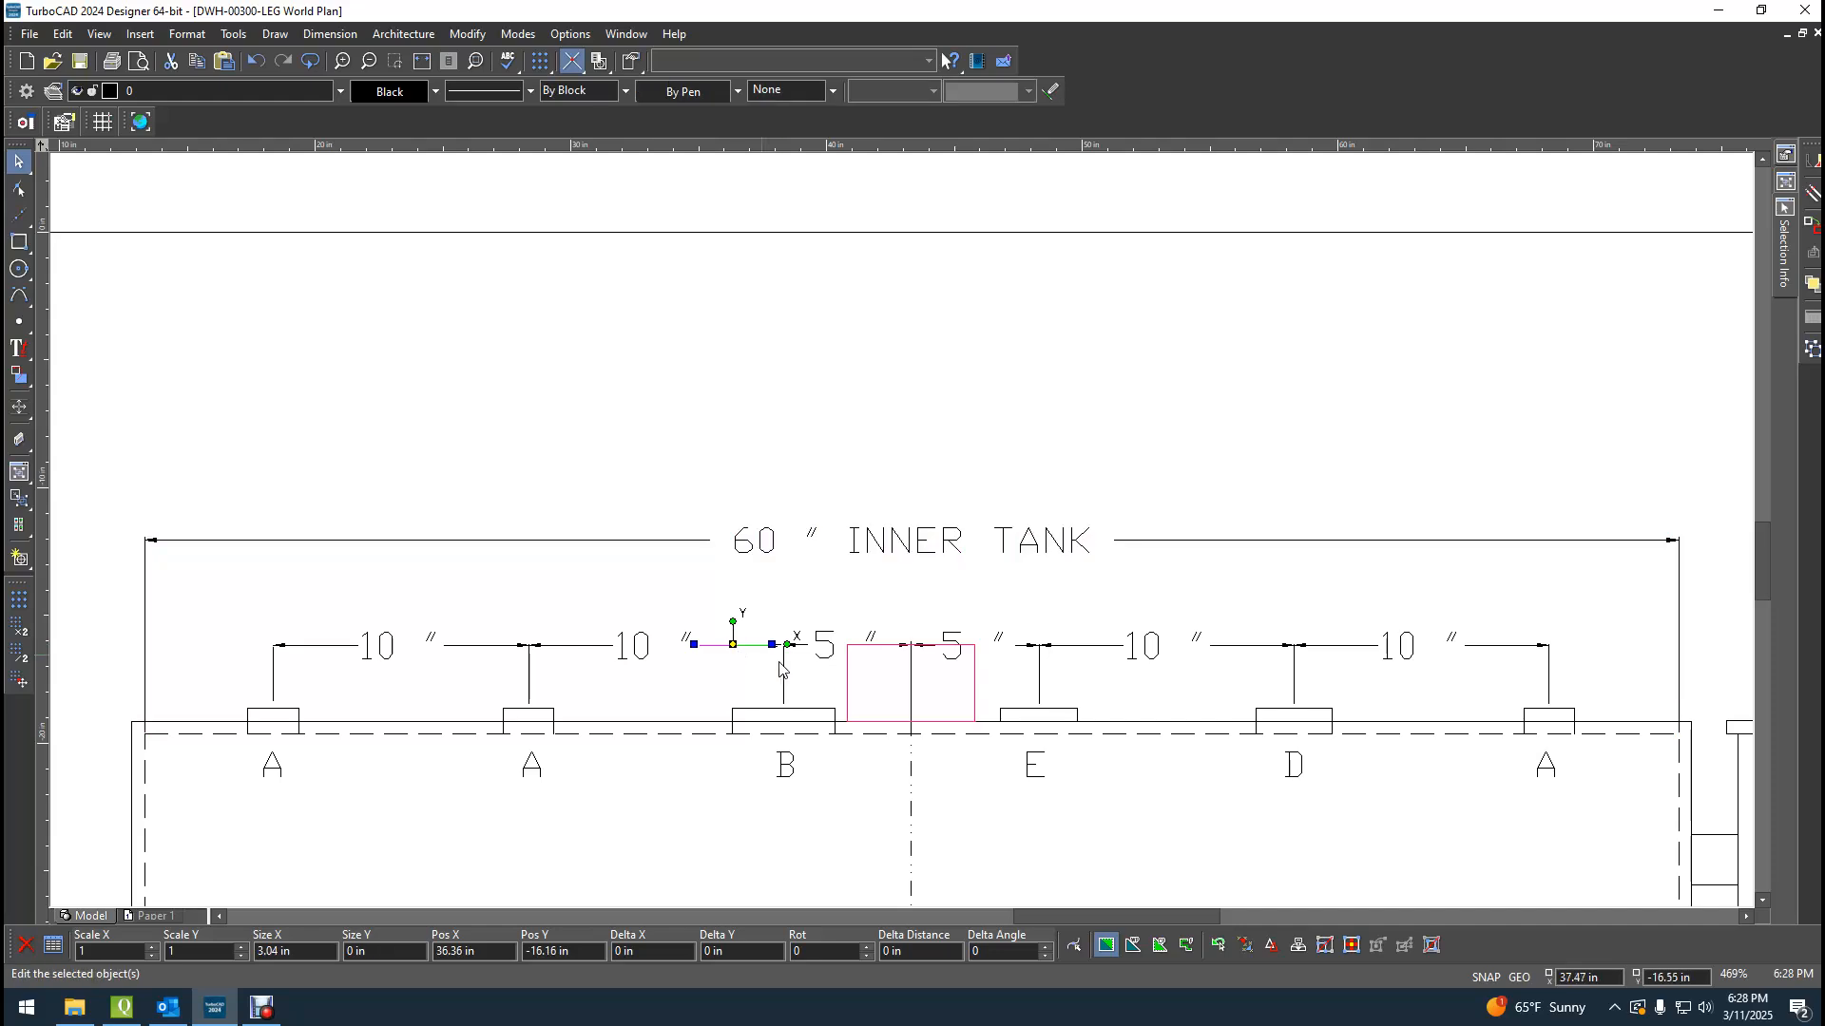
pyautogui.click(783, 672)
# Stretch the 60" INNER TANK dimension upward to an overall height of about 12.5 in to make room above the lug.
pyautogui.click(924, 545)
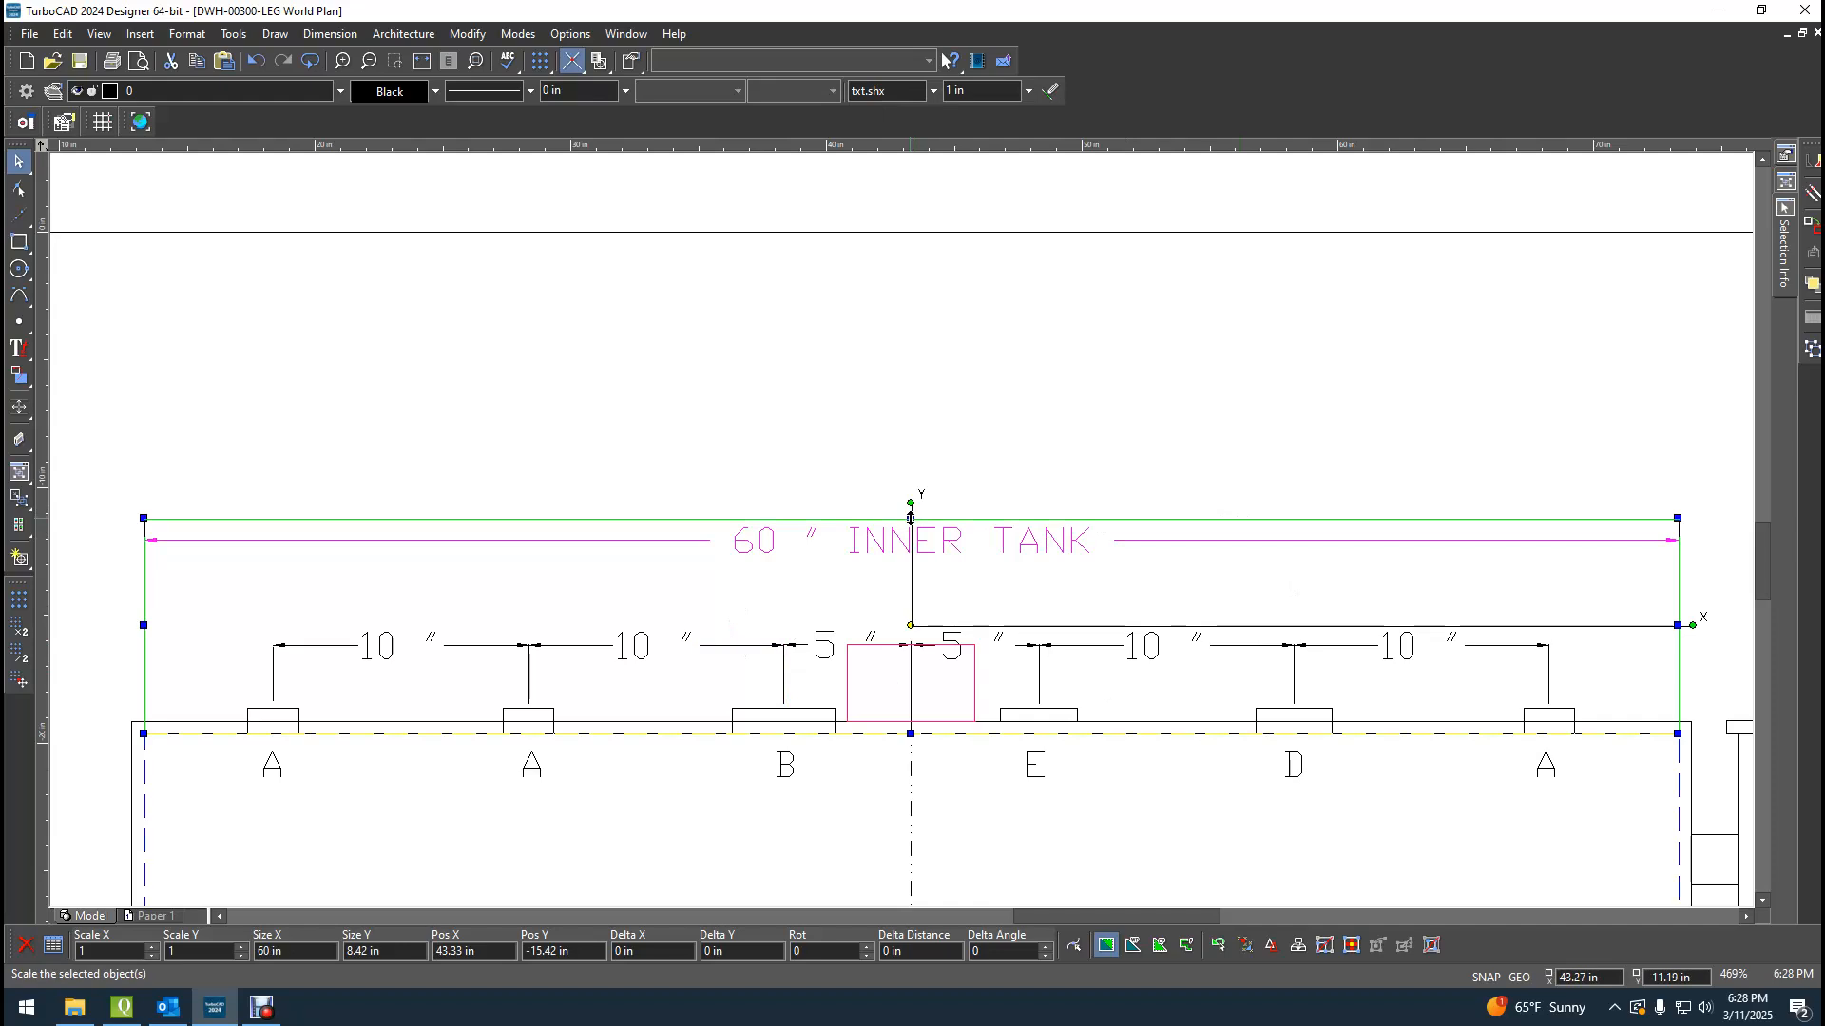
pyautogui.moveTo(910, 518); pyautogui.dragTo(917, 443)
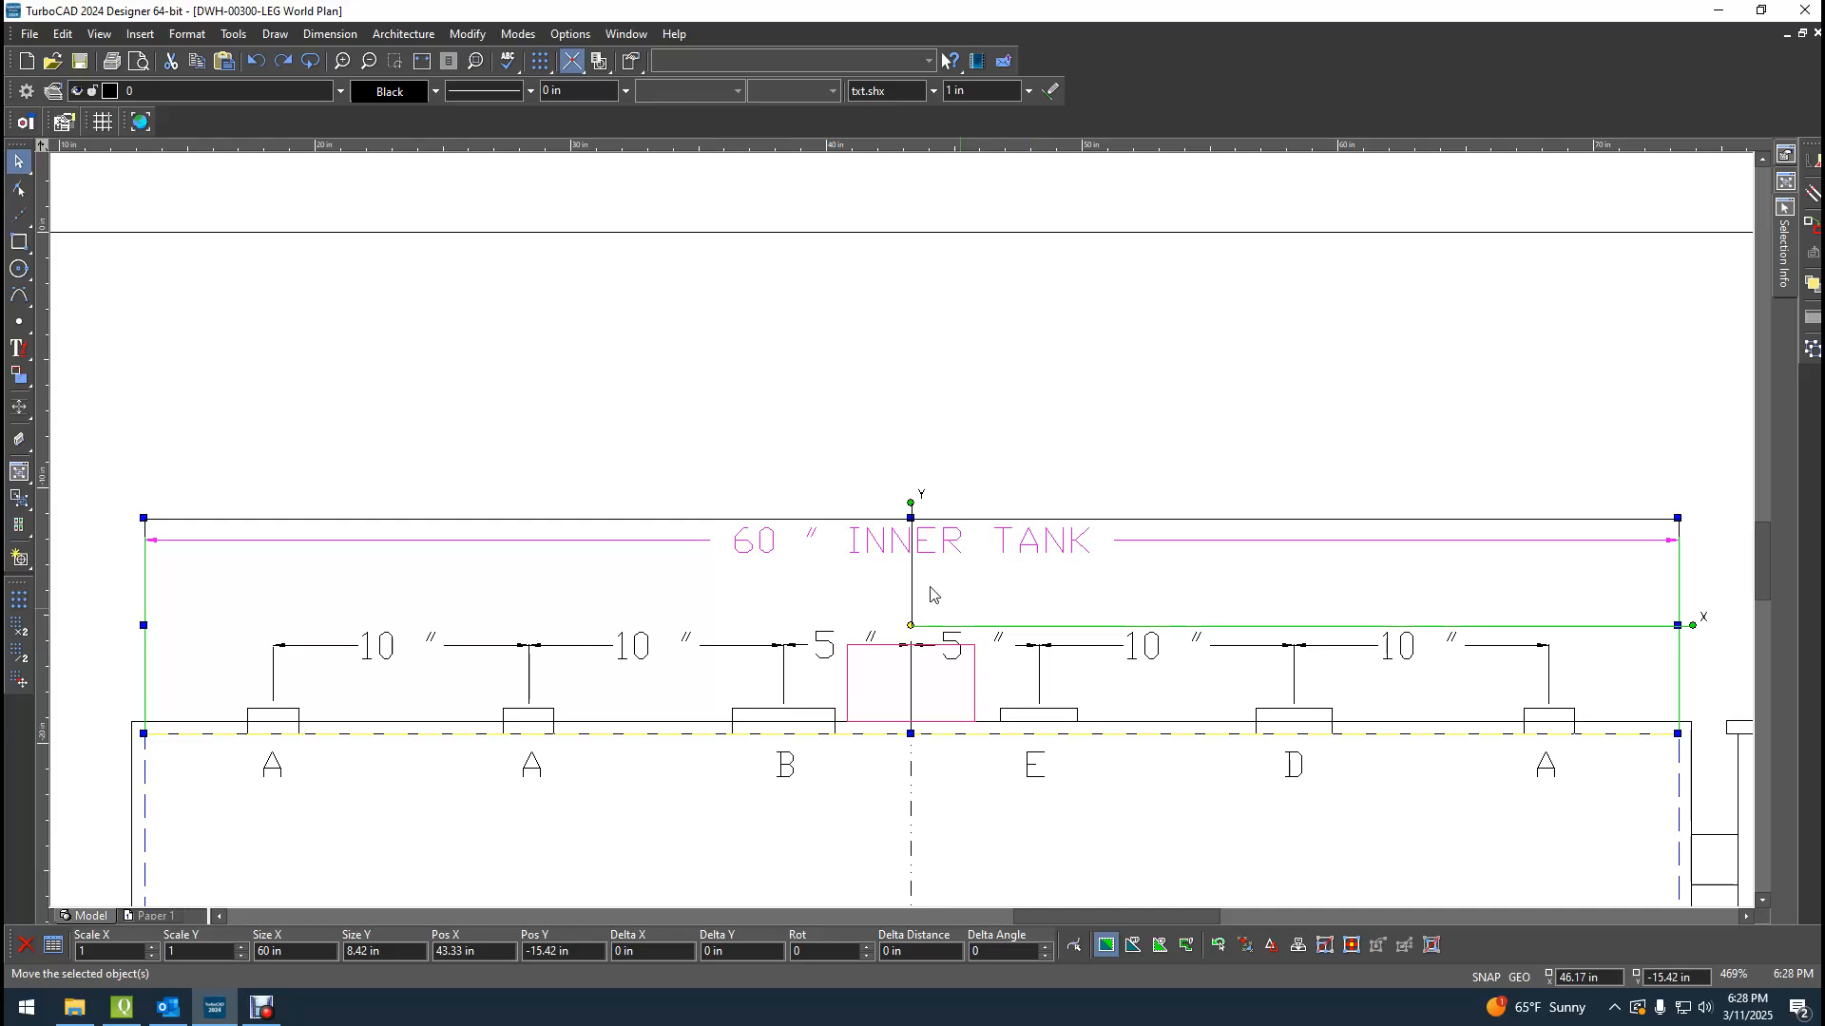
pyautogui.moveTo(911, 518); pyautogui.dragTo(908, 374)
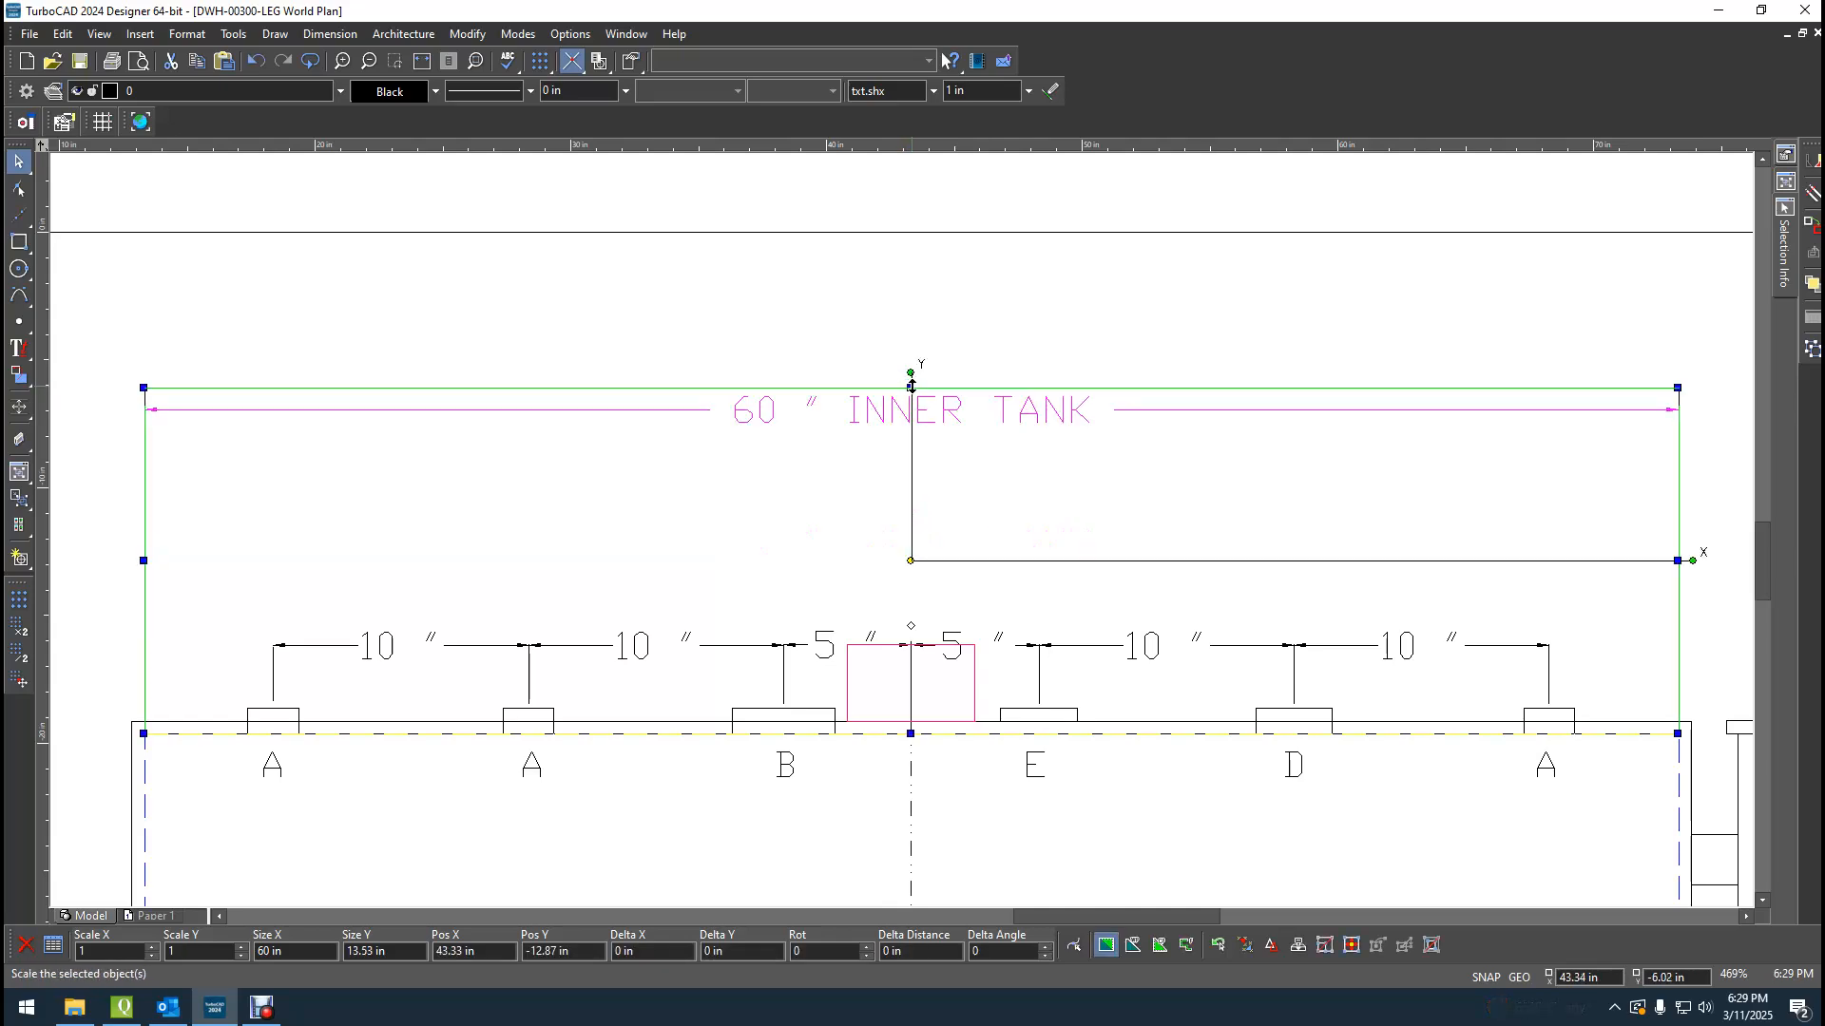
pyautogui.moveTo(910, 387); pyautogui.dragTo(911, 409)
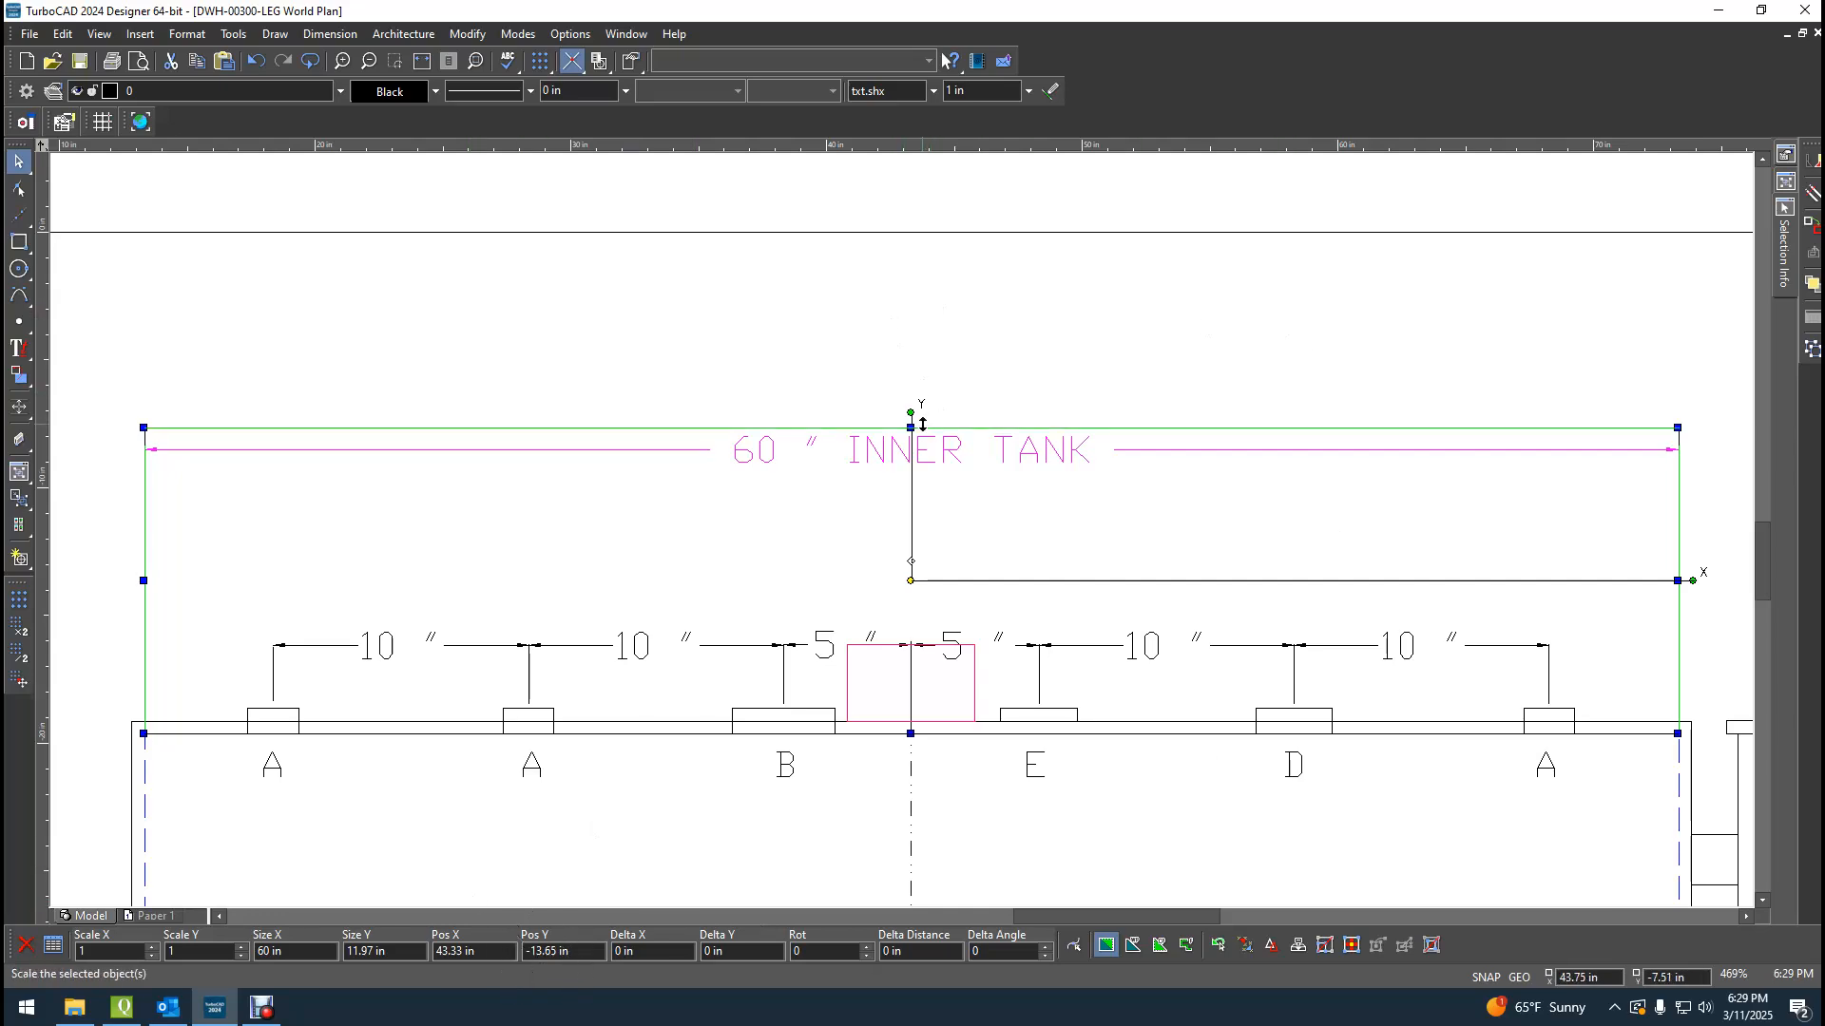
pyautogui.click(910, 428)
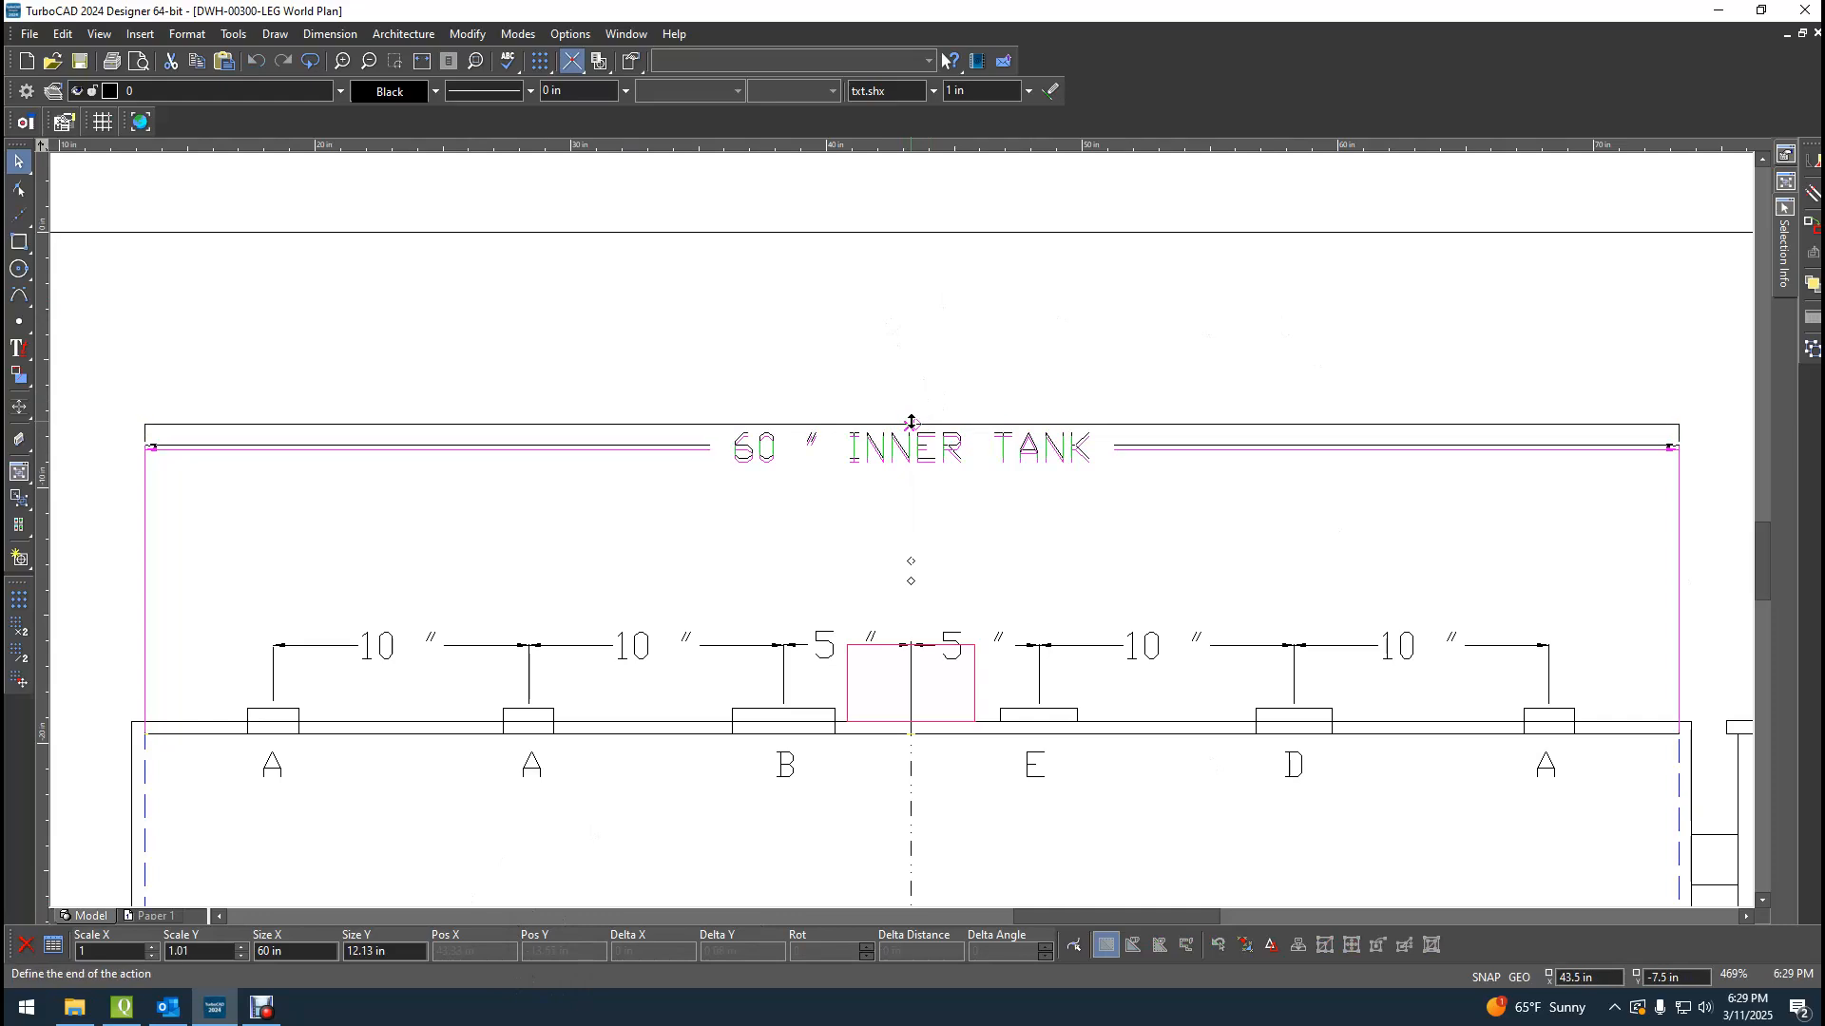
pyautogui.click(912, 415)
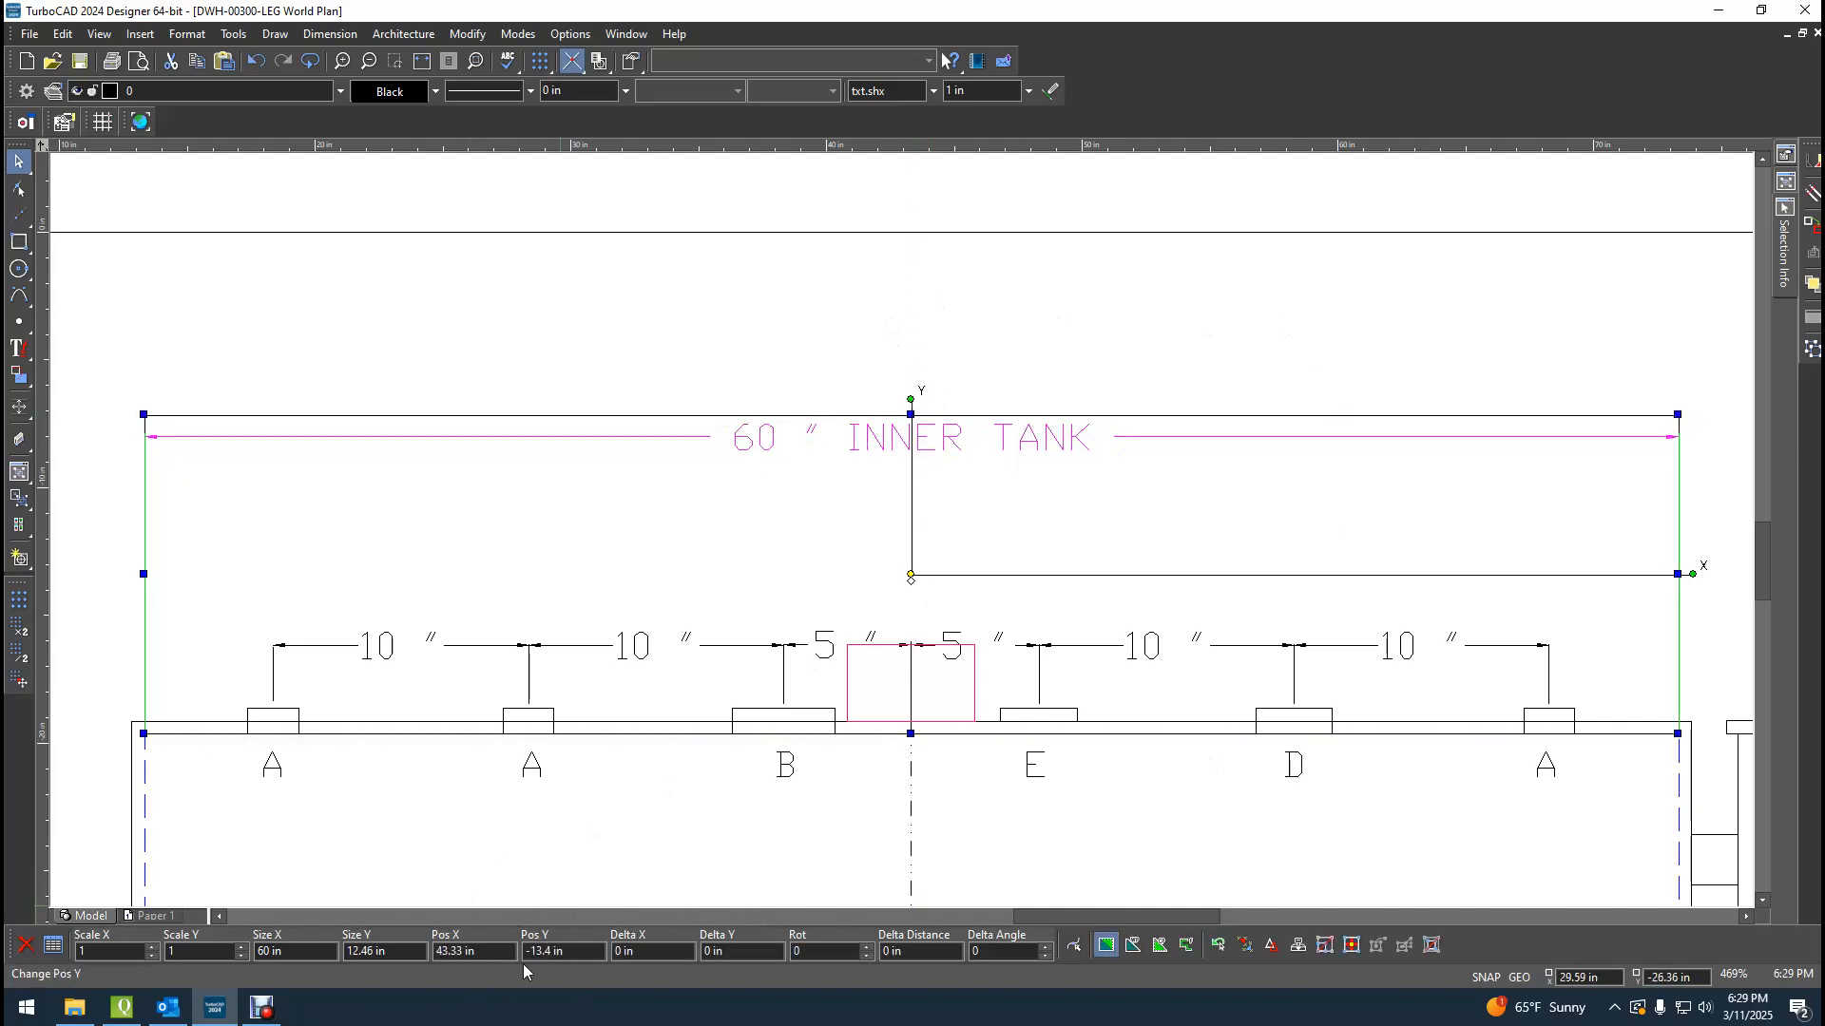
pyautogui.click(1100, 331)
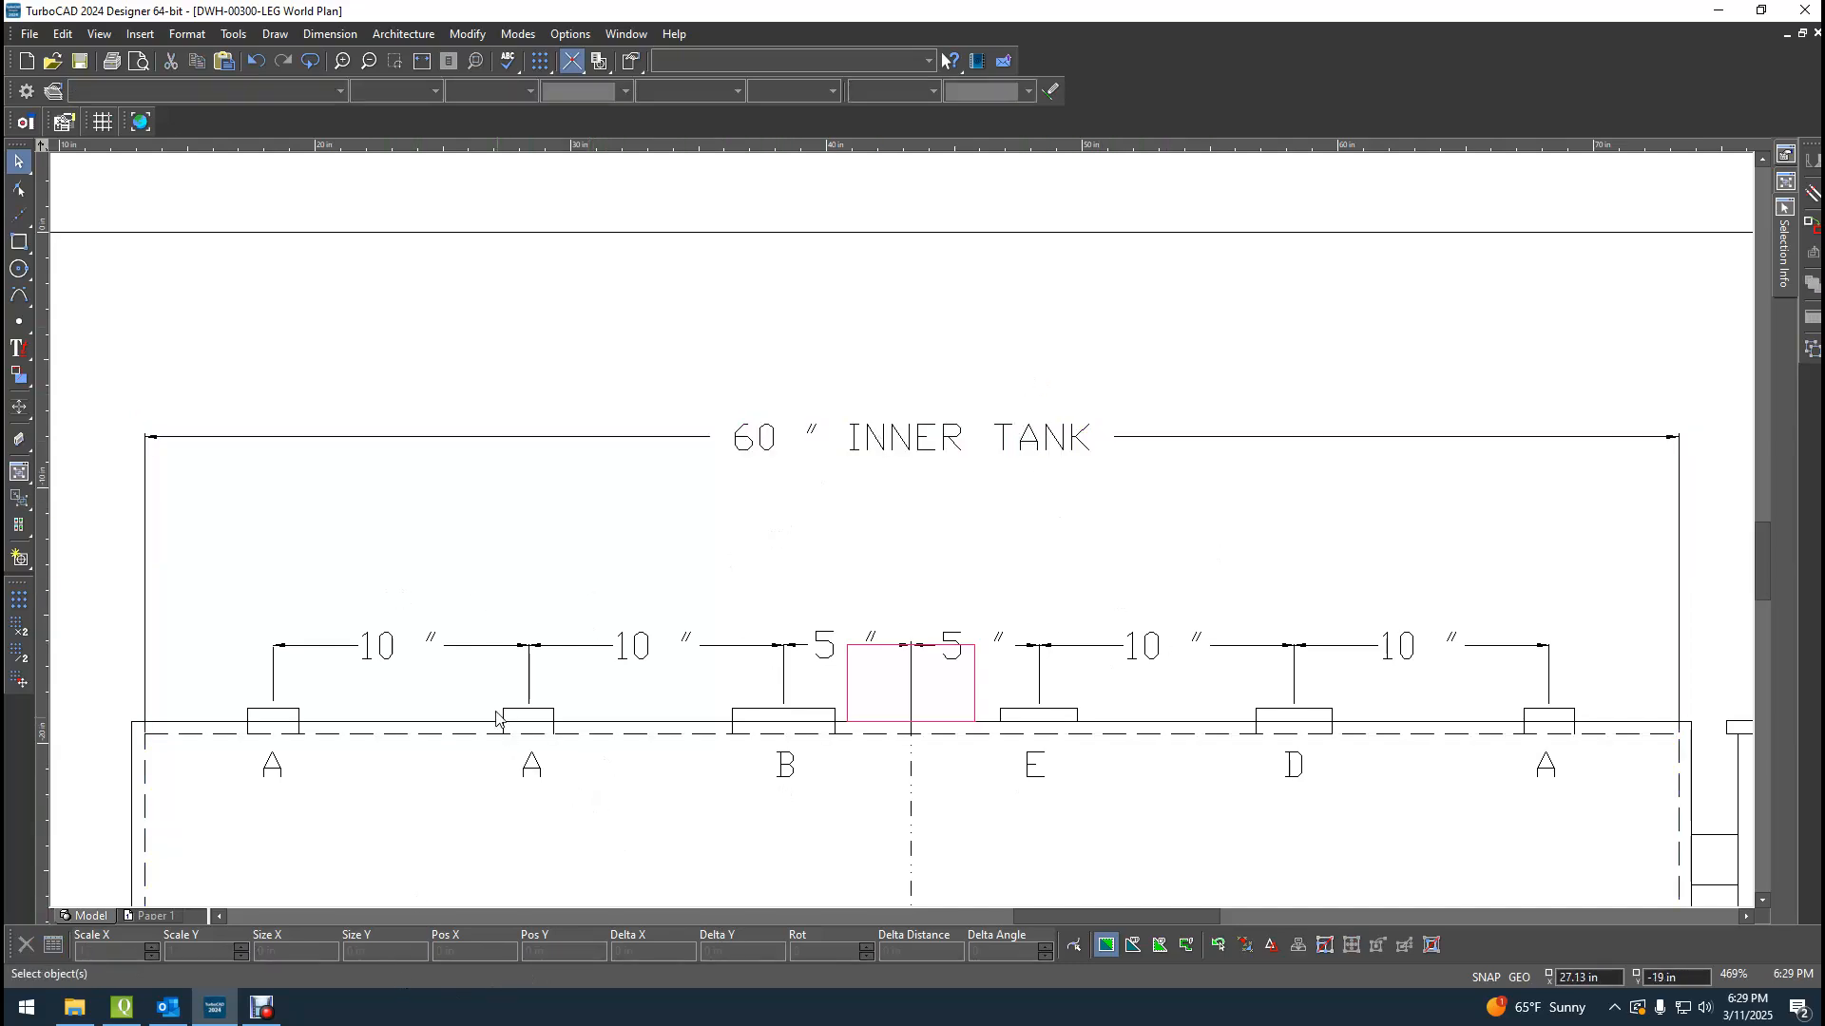
pyautogui.click(409, 649)
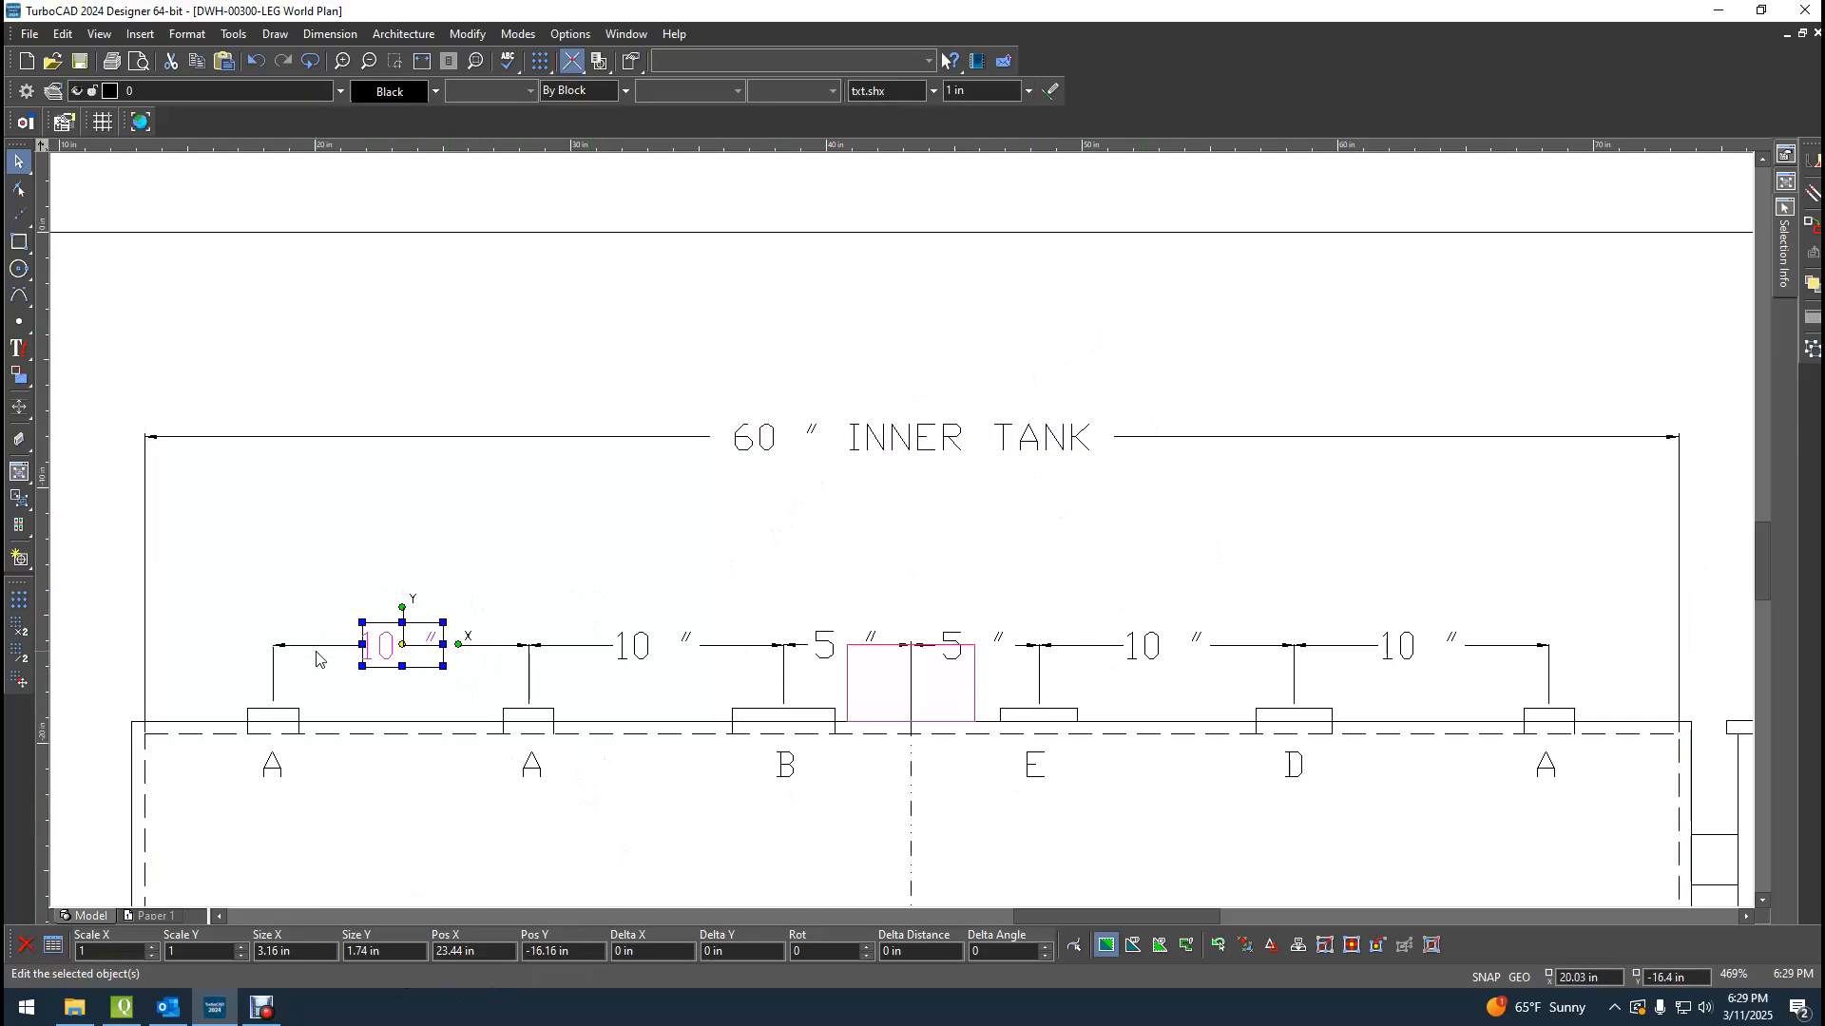
pyautogui.click(1130, 539)
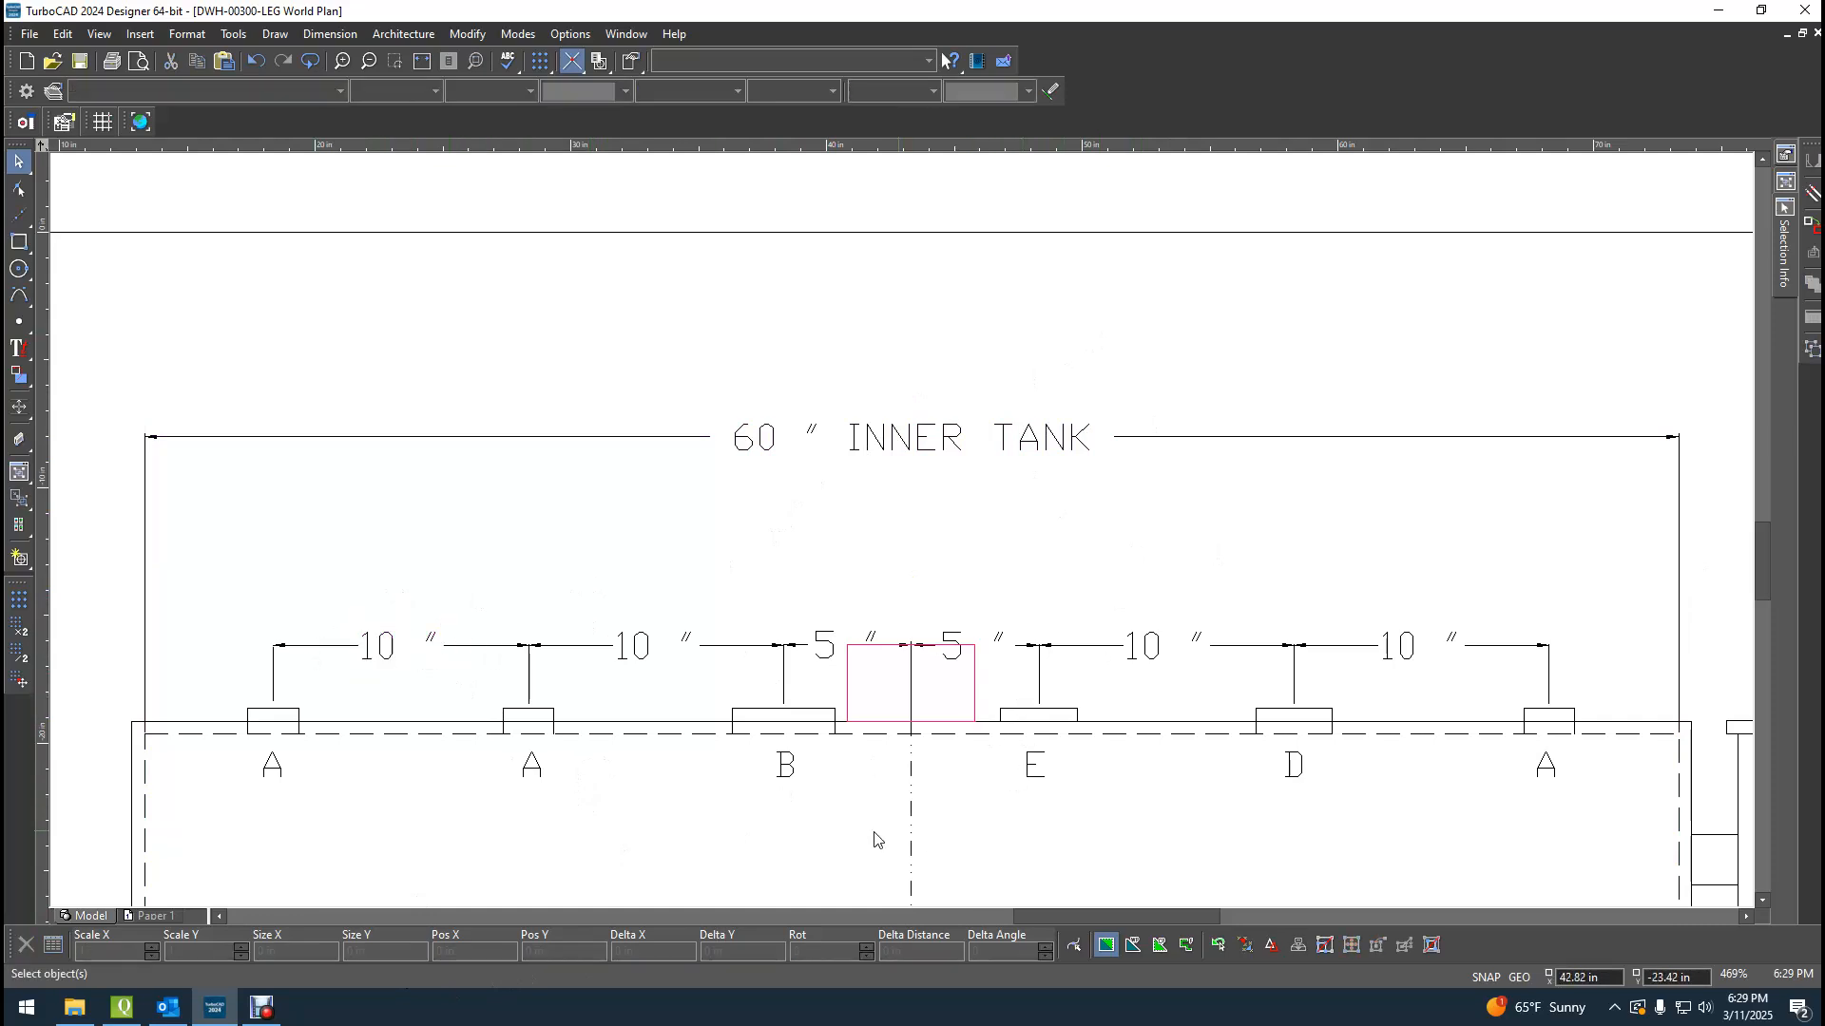
pyautogui.click(739, 442)
pyautogui.click(296, 358)
pyautogui.click(300, 656)
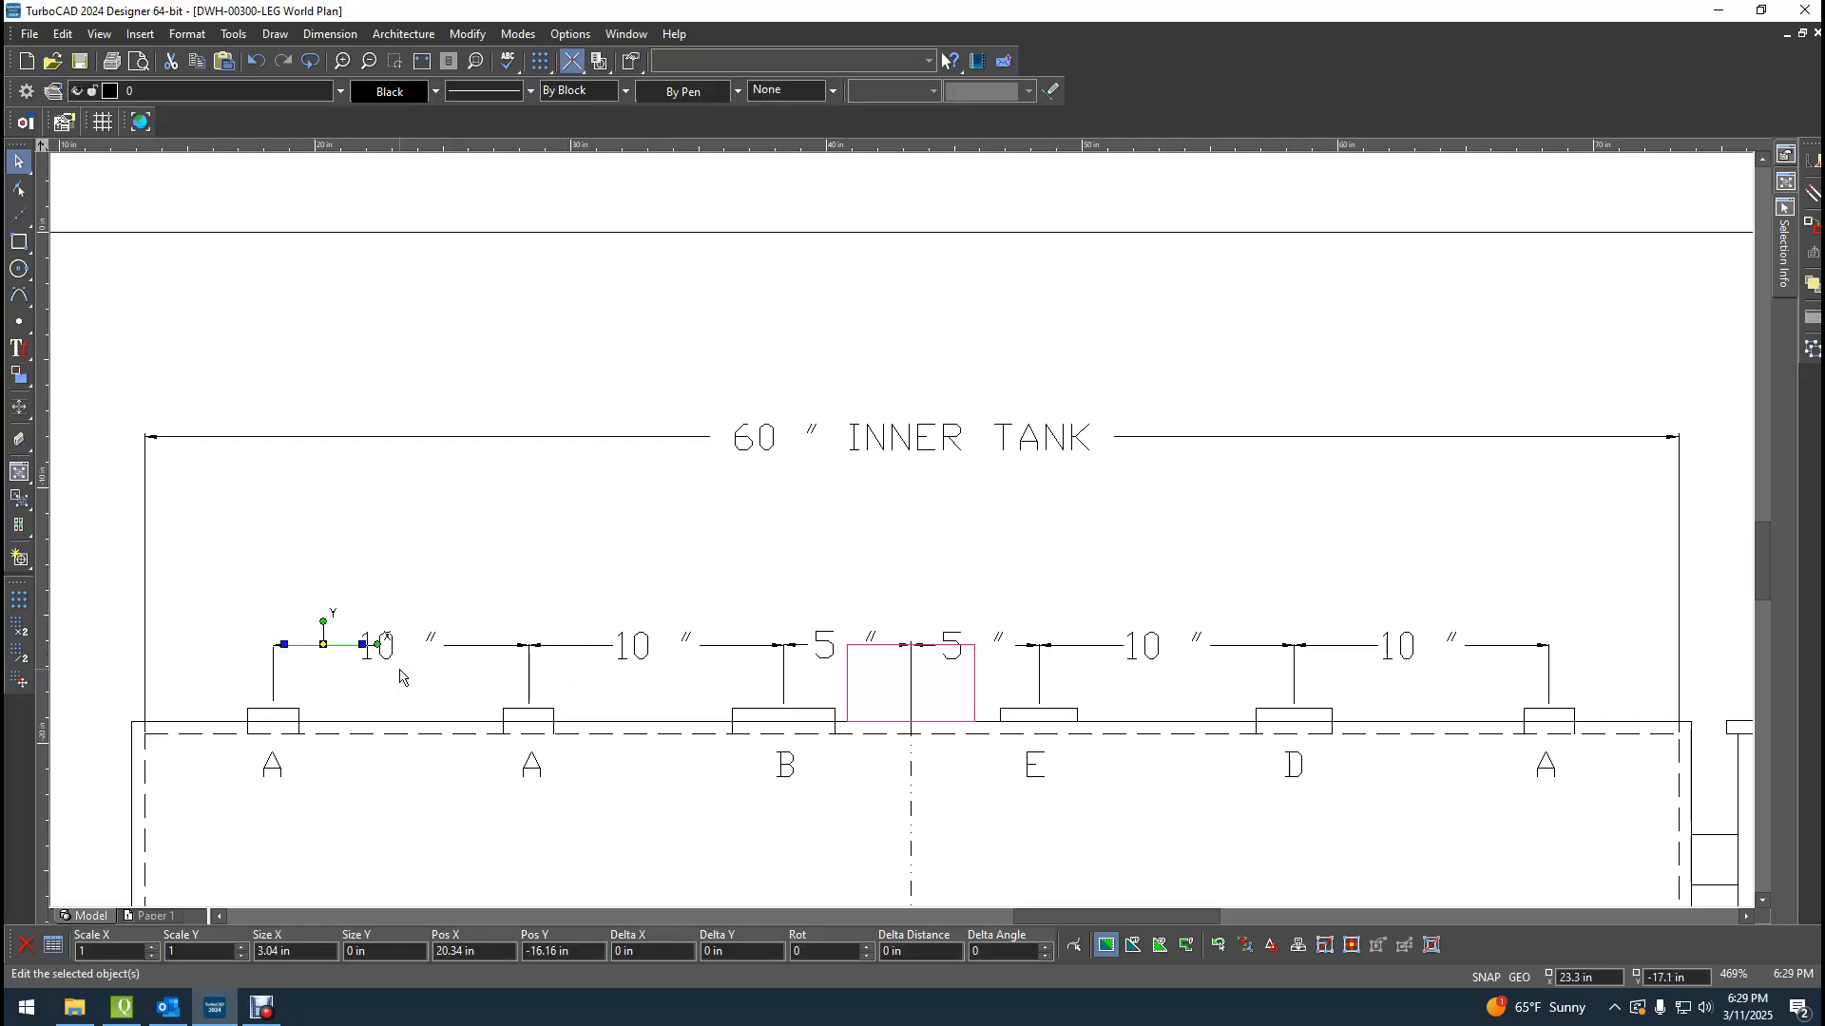
pyautogui.keyDown('shift'); pyautogui.click(390, 654); pyautogui.keyUp('shift')
pyautogui.keyDown('shift'); pyautogui.click(486, 652); pyautogui.keyUp('shift')
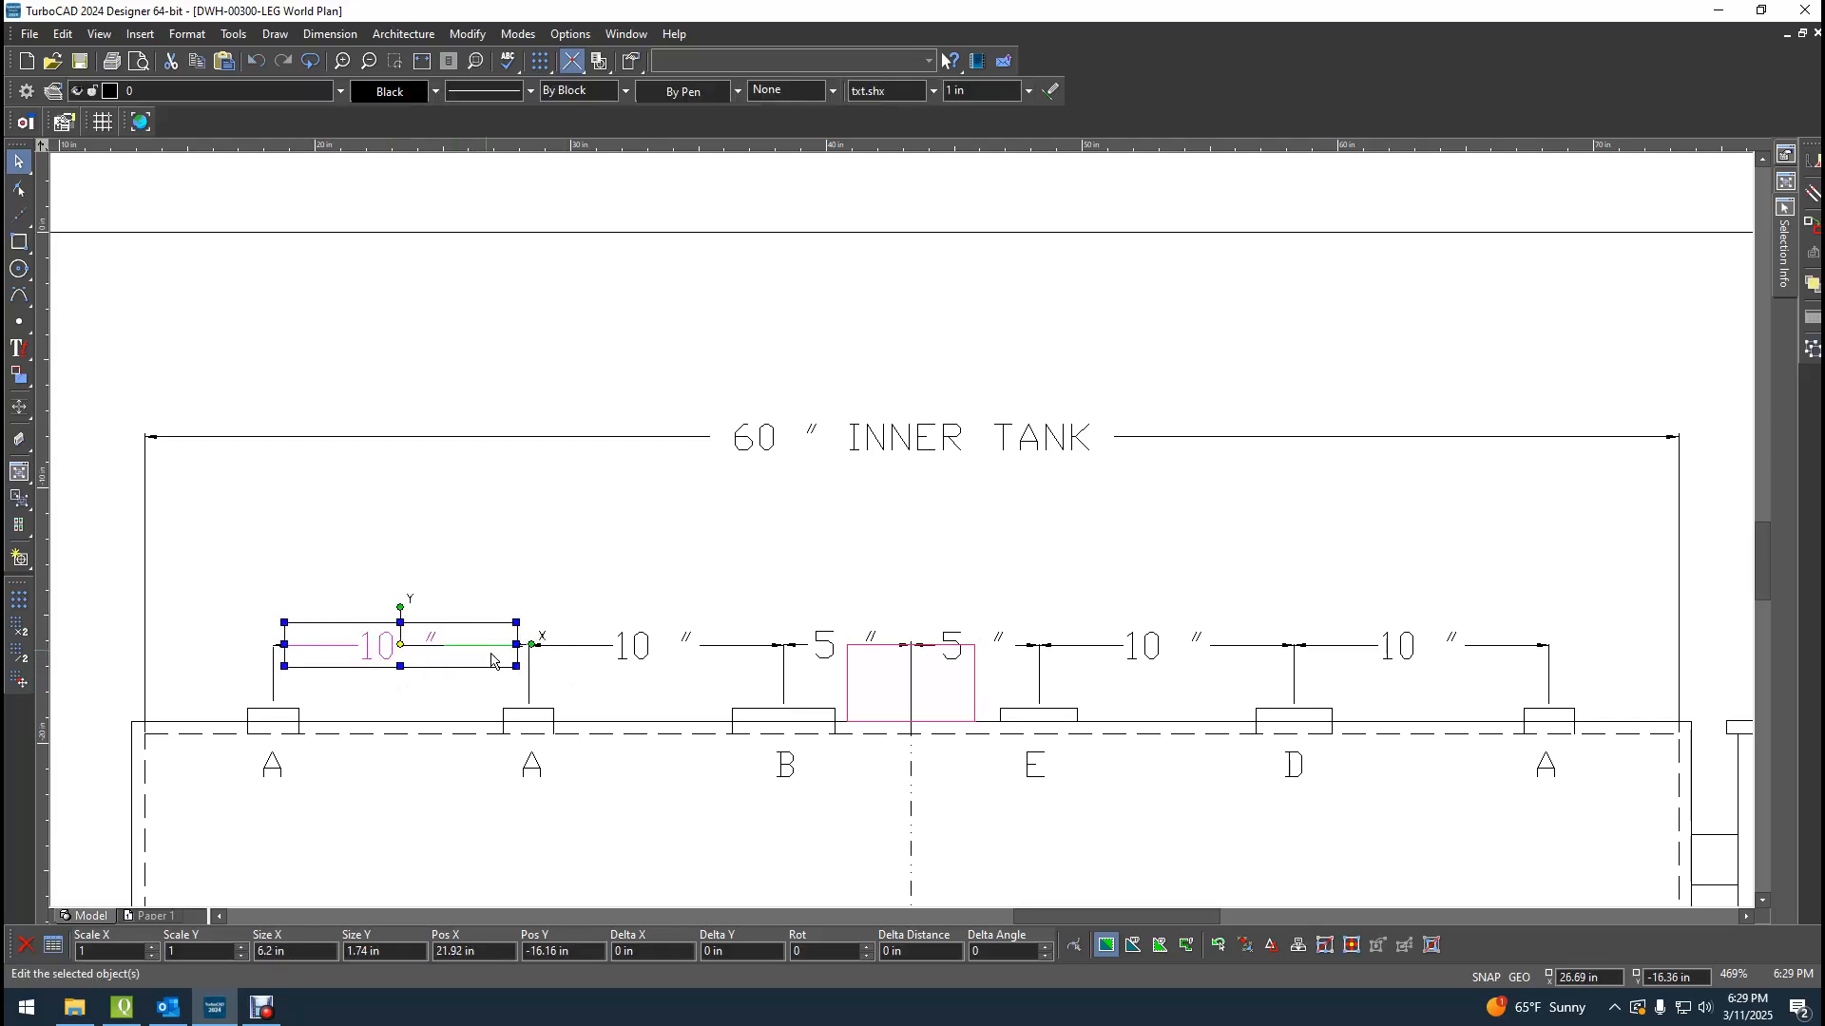
pyautogui.click(381, 559)
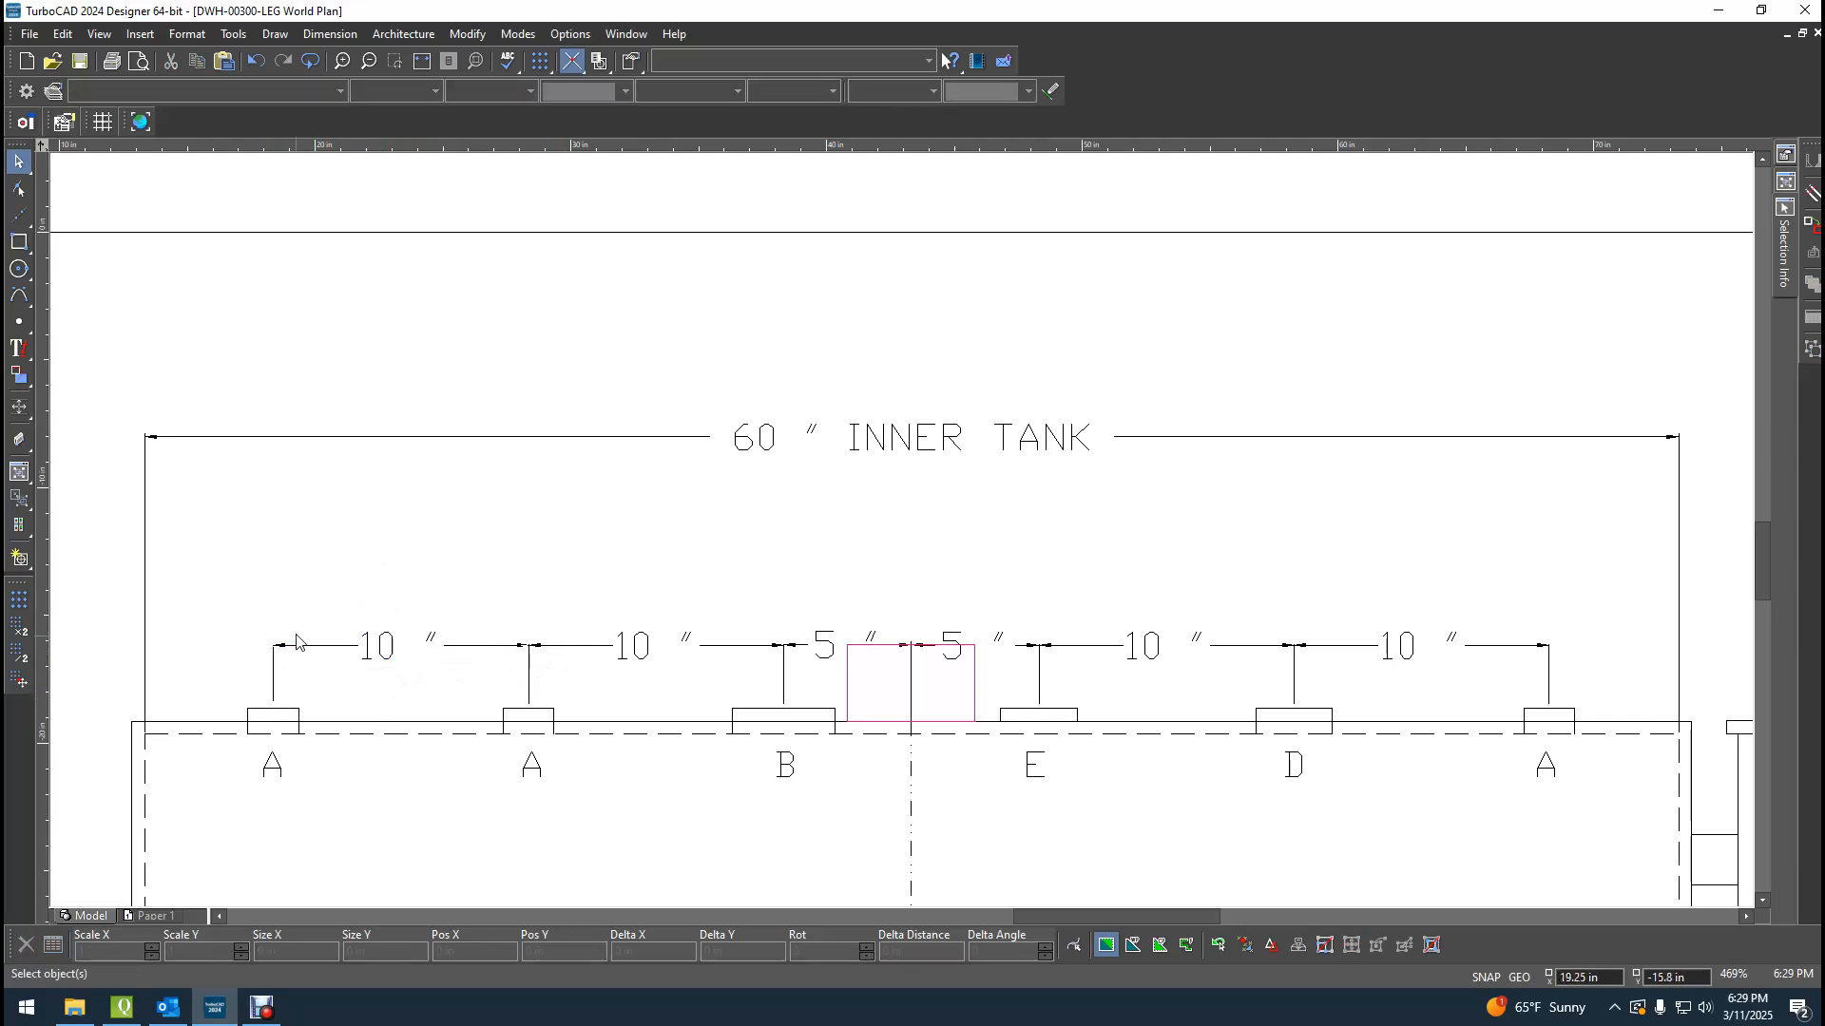
# Select the arrowheads, line segments and text of the 10" dimension between the first two A fittings, without its extension lines.
pyautogui.scroll(1, 293, 631)
pyautogui.scroll(1, 902, 538)
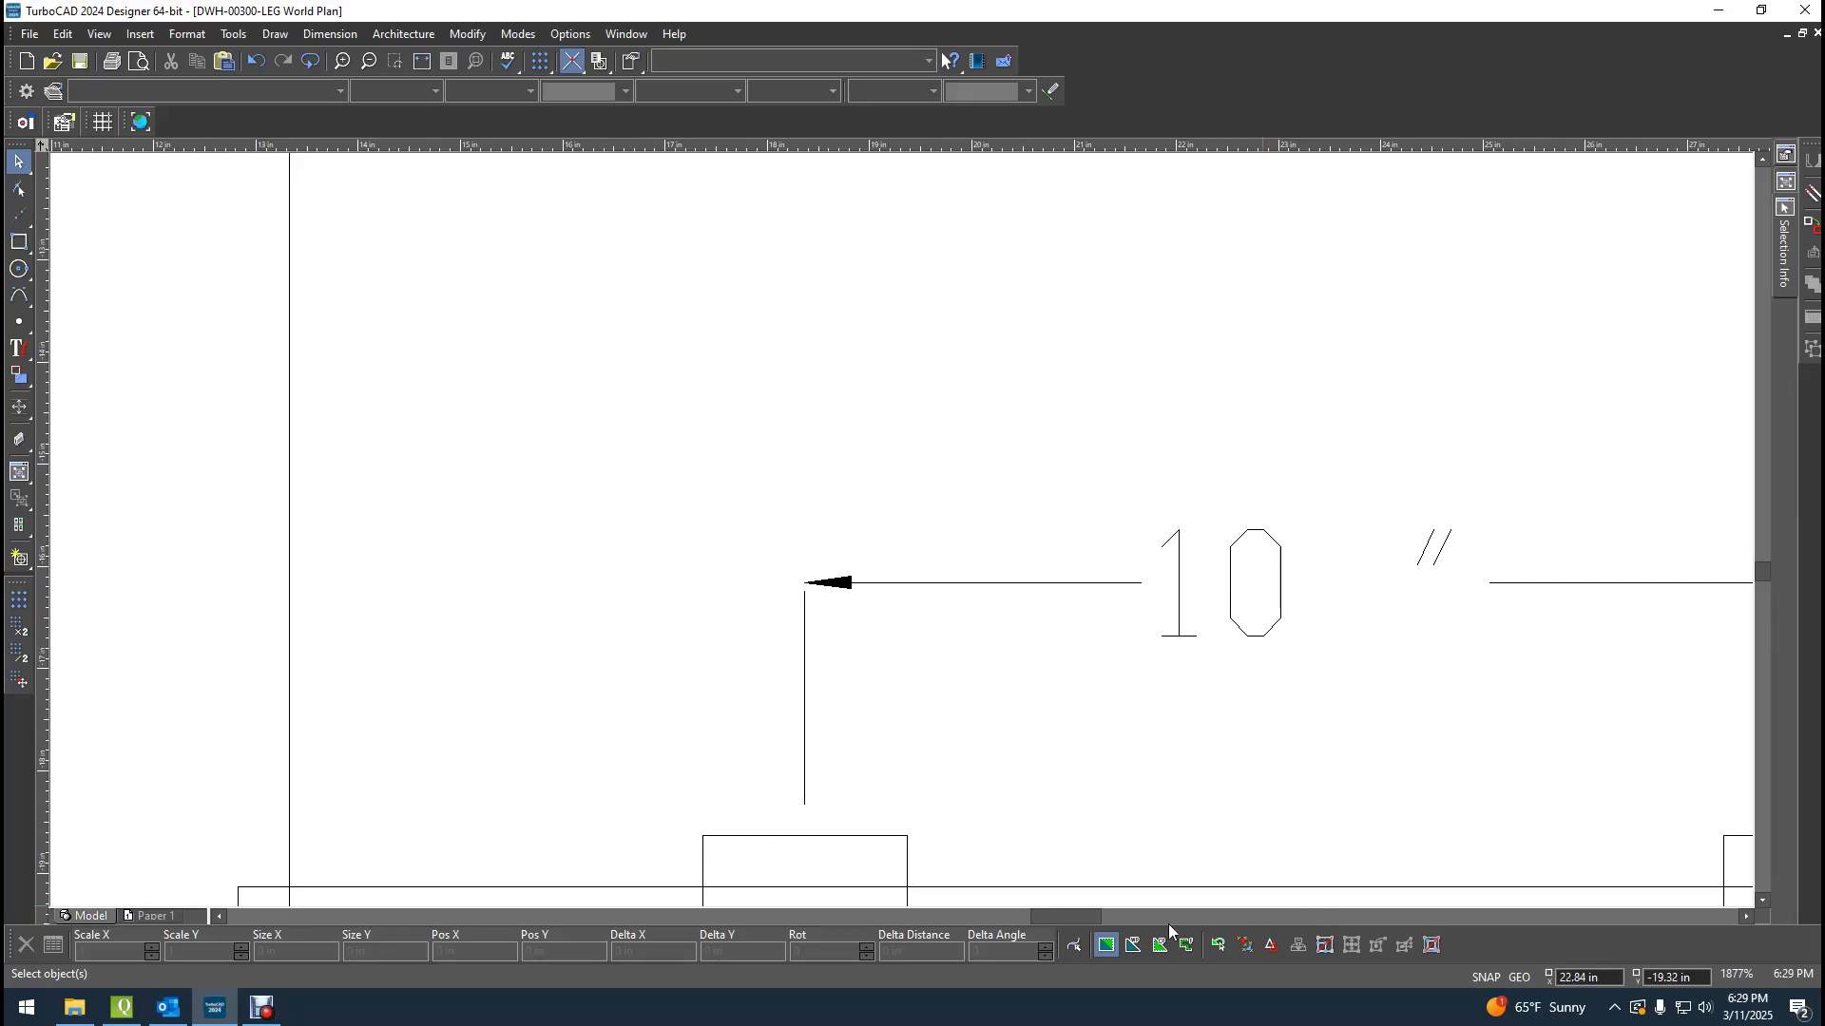
pyautogui.moveTo(1061, 918); pyautogui.dragTo(1109, 928)
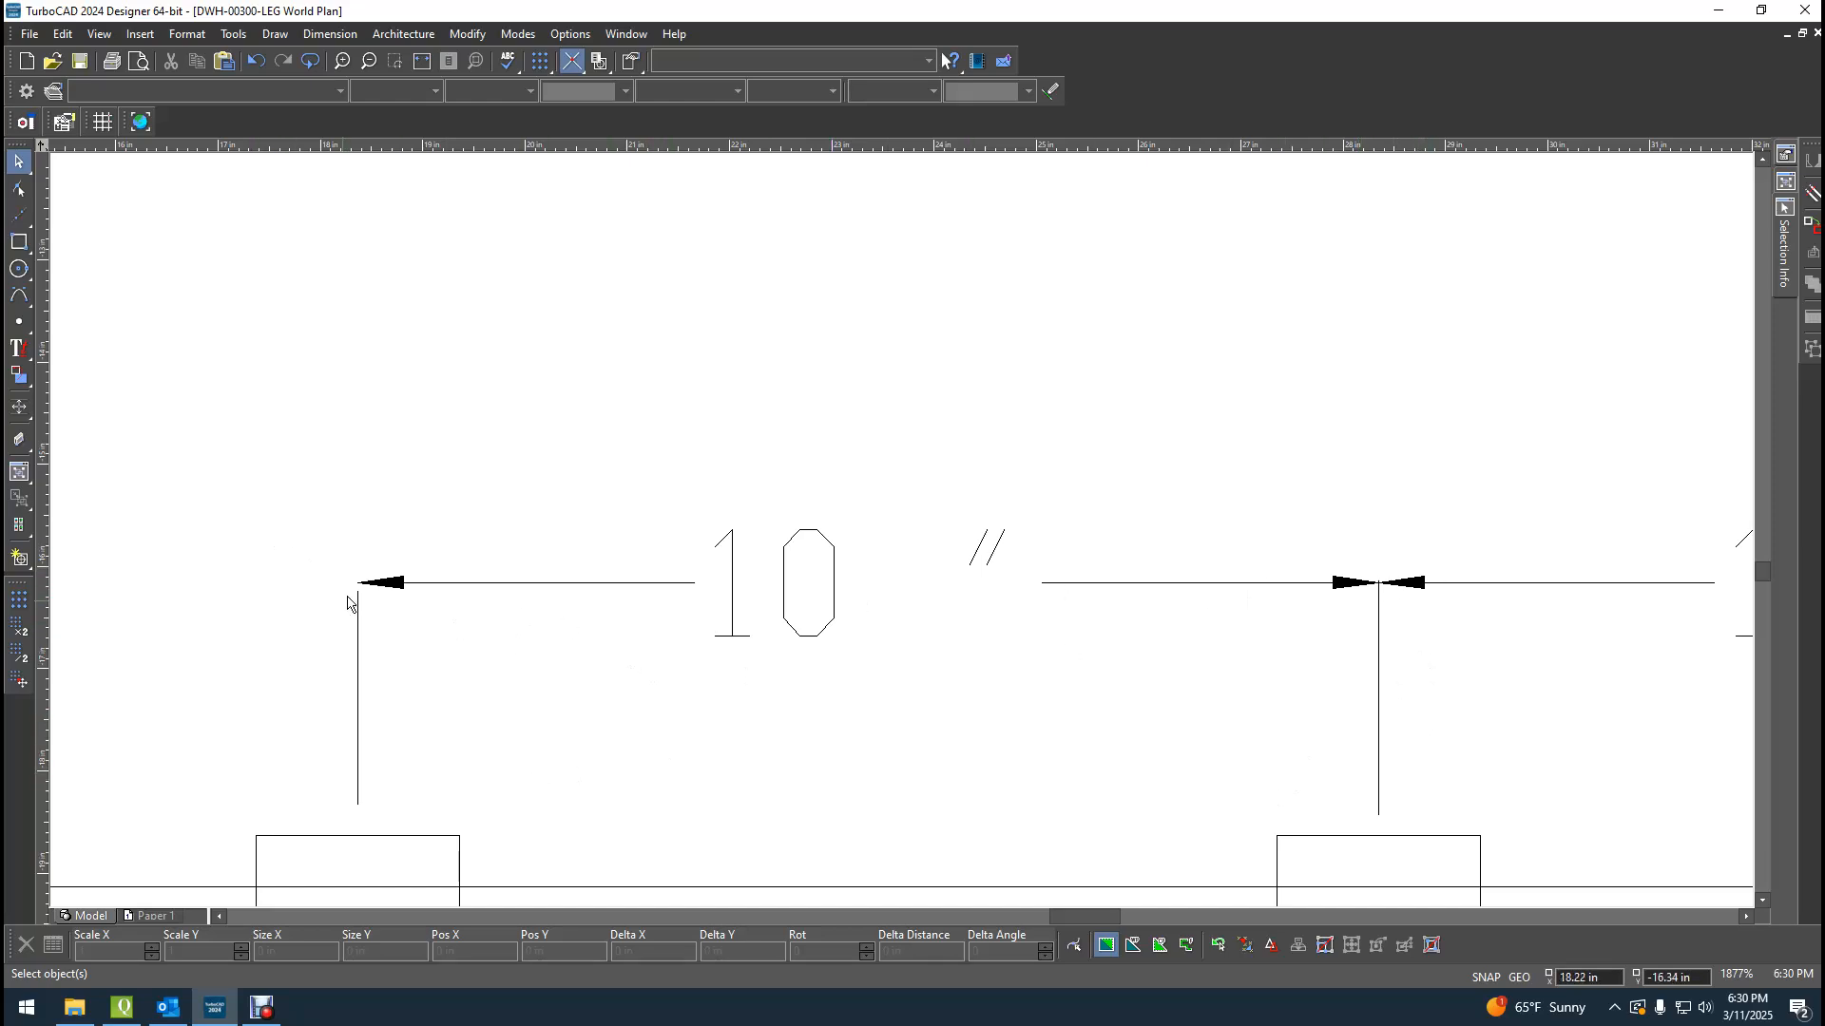
pyautogui.click(384, 583)
pyautogui.keyDown('shift'); pyautogui.click(544, 583); pyautogui.keyUp('shift')
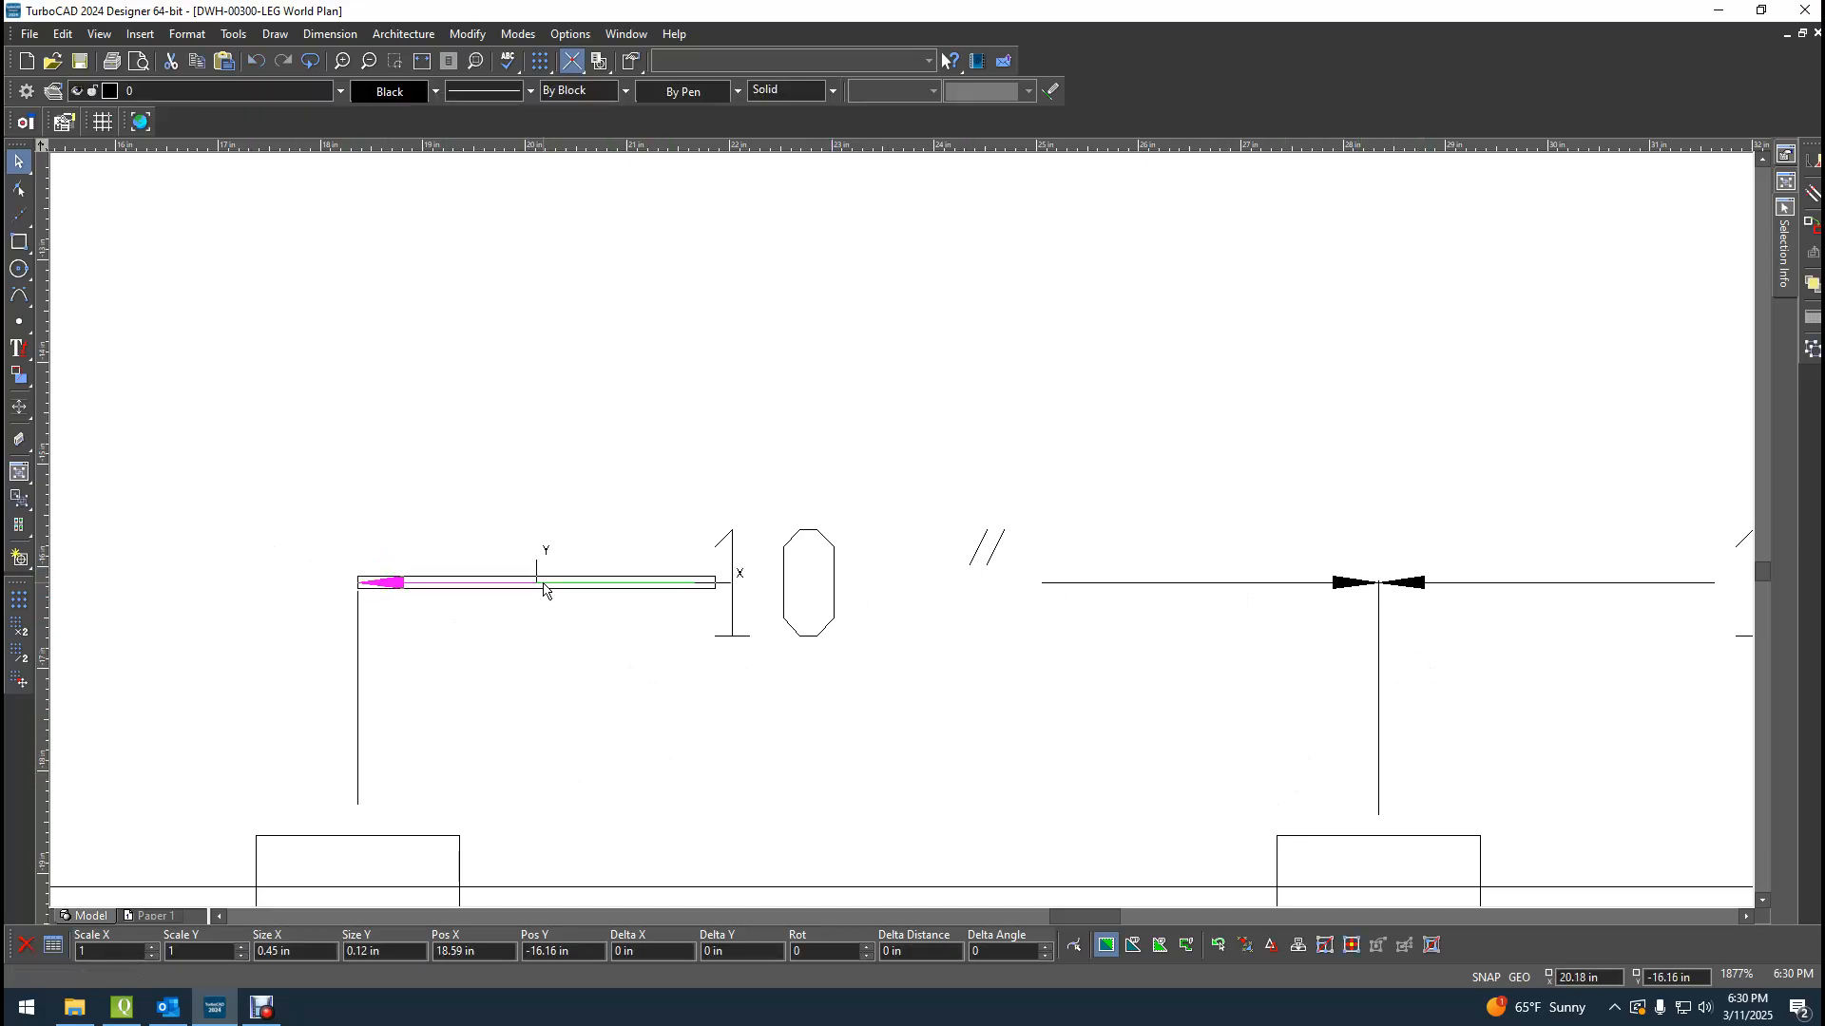
pyautogui.keyDown('shift'); pyautogui.click(787, 598); pyautogui.keyUp('shift')
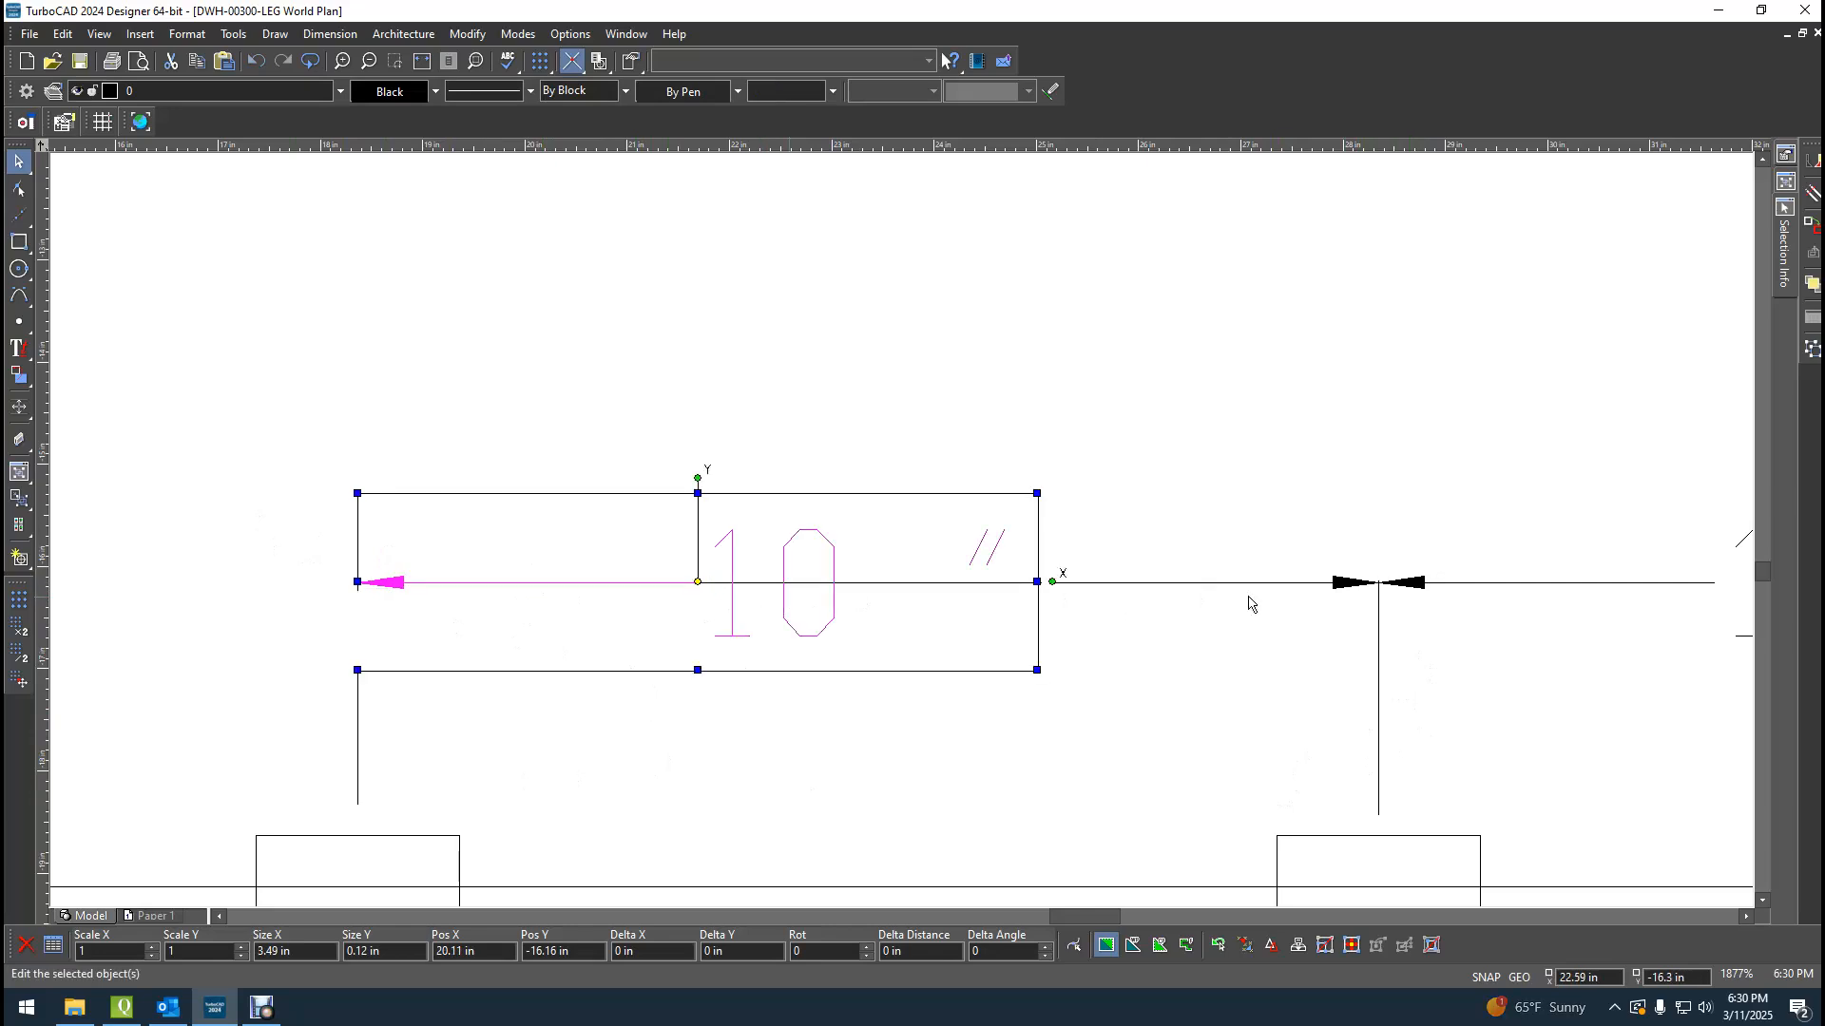
pyautogui.keyDown('shift'); pyautogui.click(1132, 592); pyautogui.keyUp('shift')
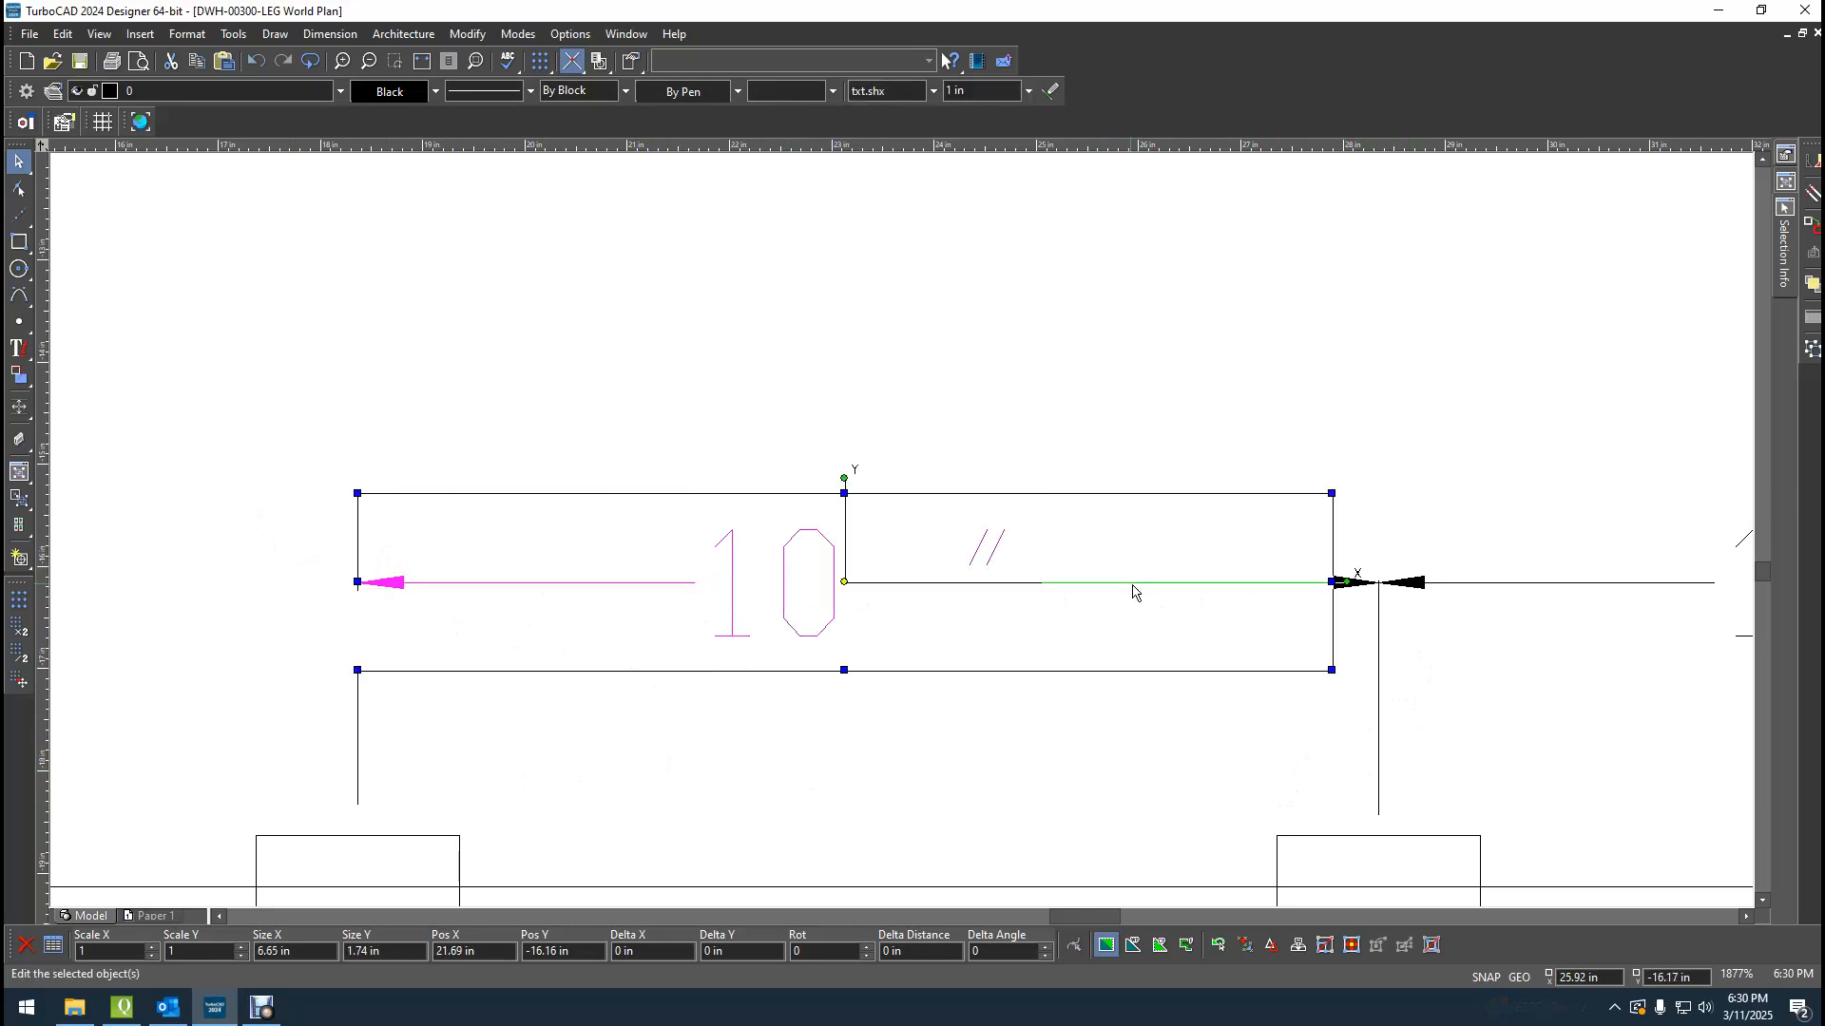
pyautogui.keyDown('shift'); pyautogui.click(1352, 585); pyautogui.keyUp('shift')
# Add the arrowheads, line segments and text of the 10" dimension between fittings A and B to the selection.
pyautogui.click(1745, 915)
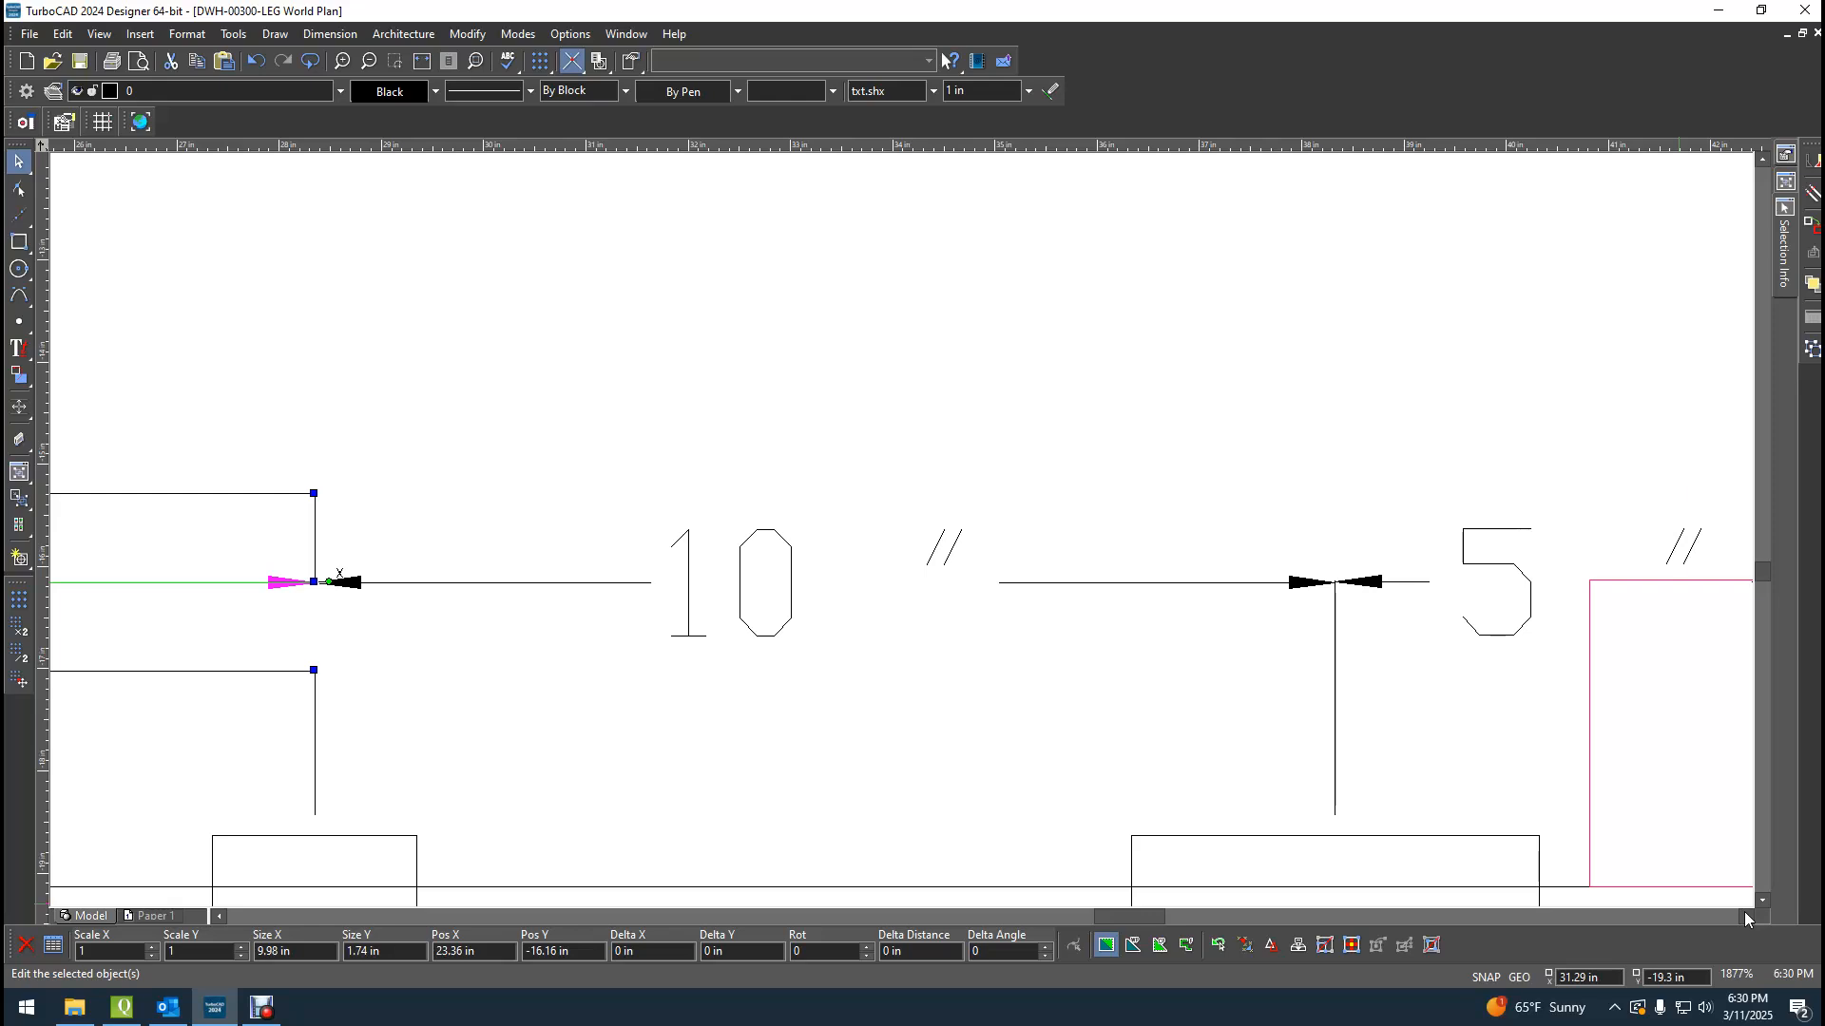
pyautogui.click(1745, 915)
pyautogui.moveTo(131, 588); pyautogui.dragTo(1114, 590)
pyautogui.keyDown('shift'); pyautogui.click(1112, 584); pyautogui.keyUp('shift')
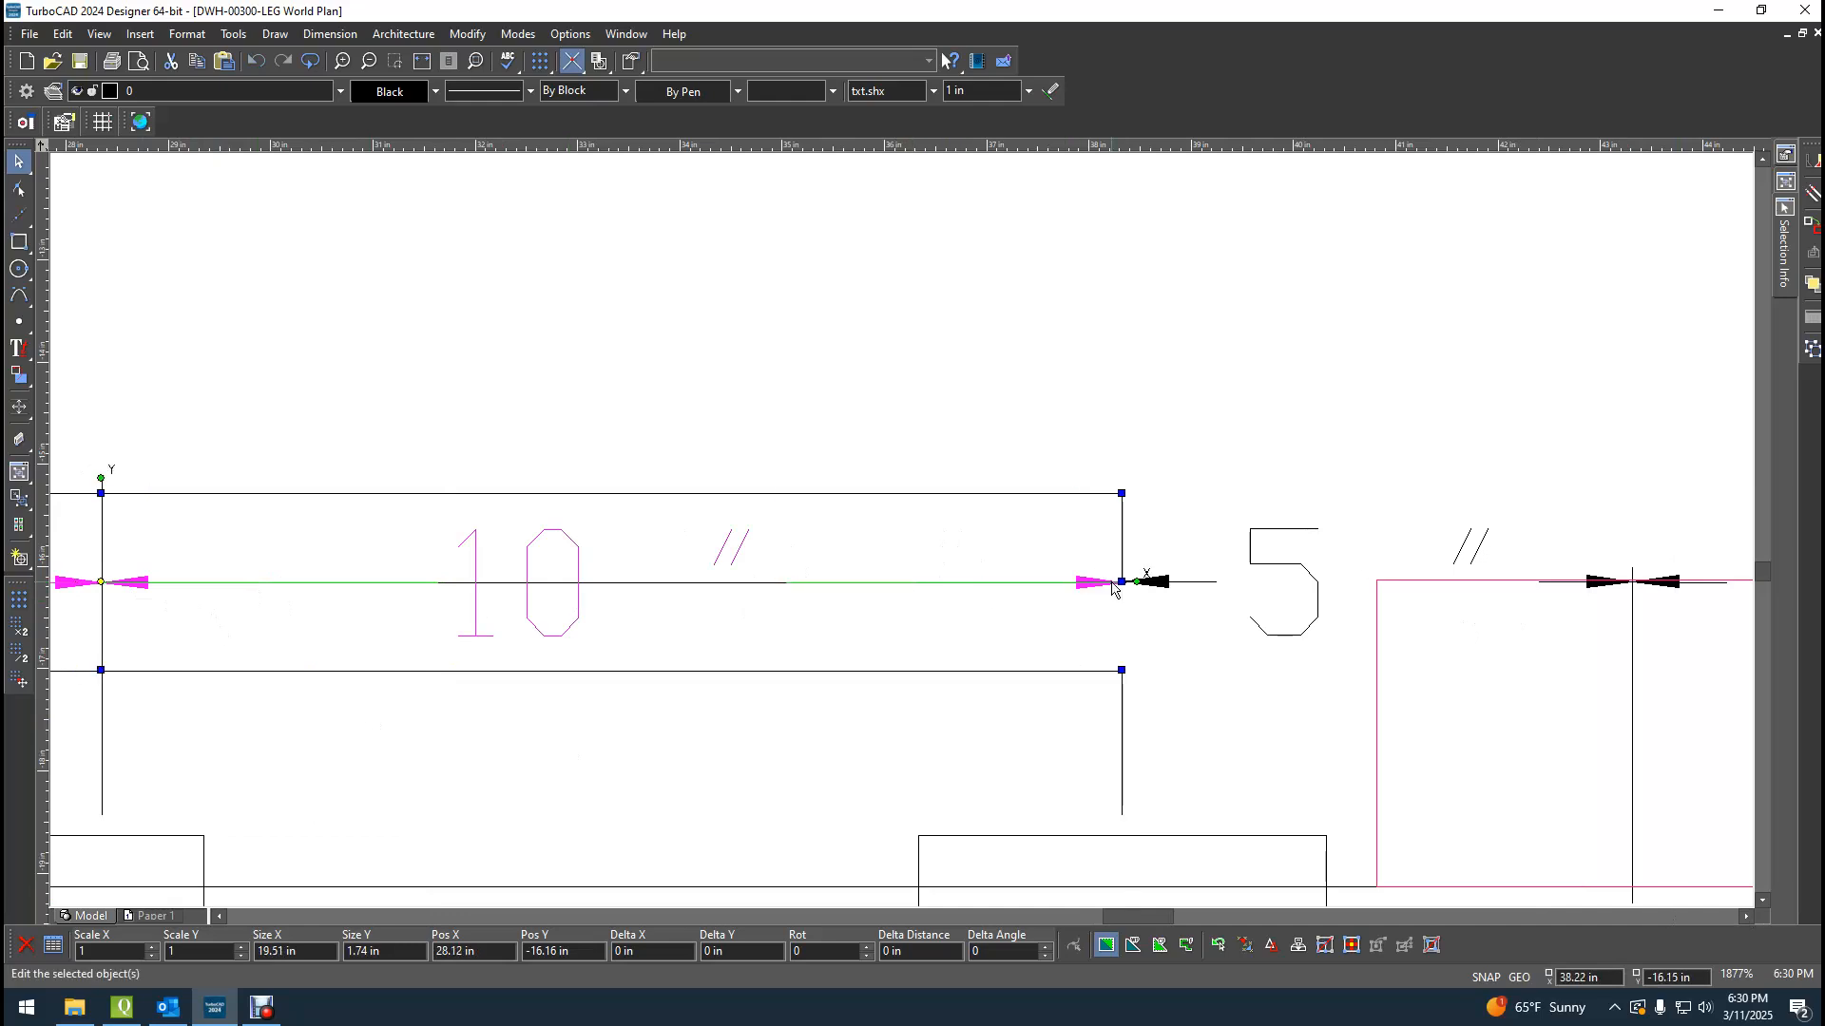
# Add the arrowheads, line segments and text of the 5" dimension between fitting B and the centerline to the selection.
pyautogui.keyDown('shift'); pyautogui.click(1165, 584); pyautogui.keyUp('shift')
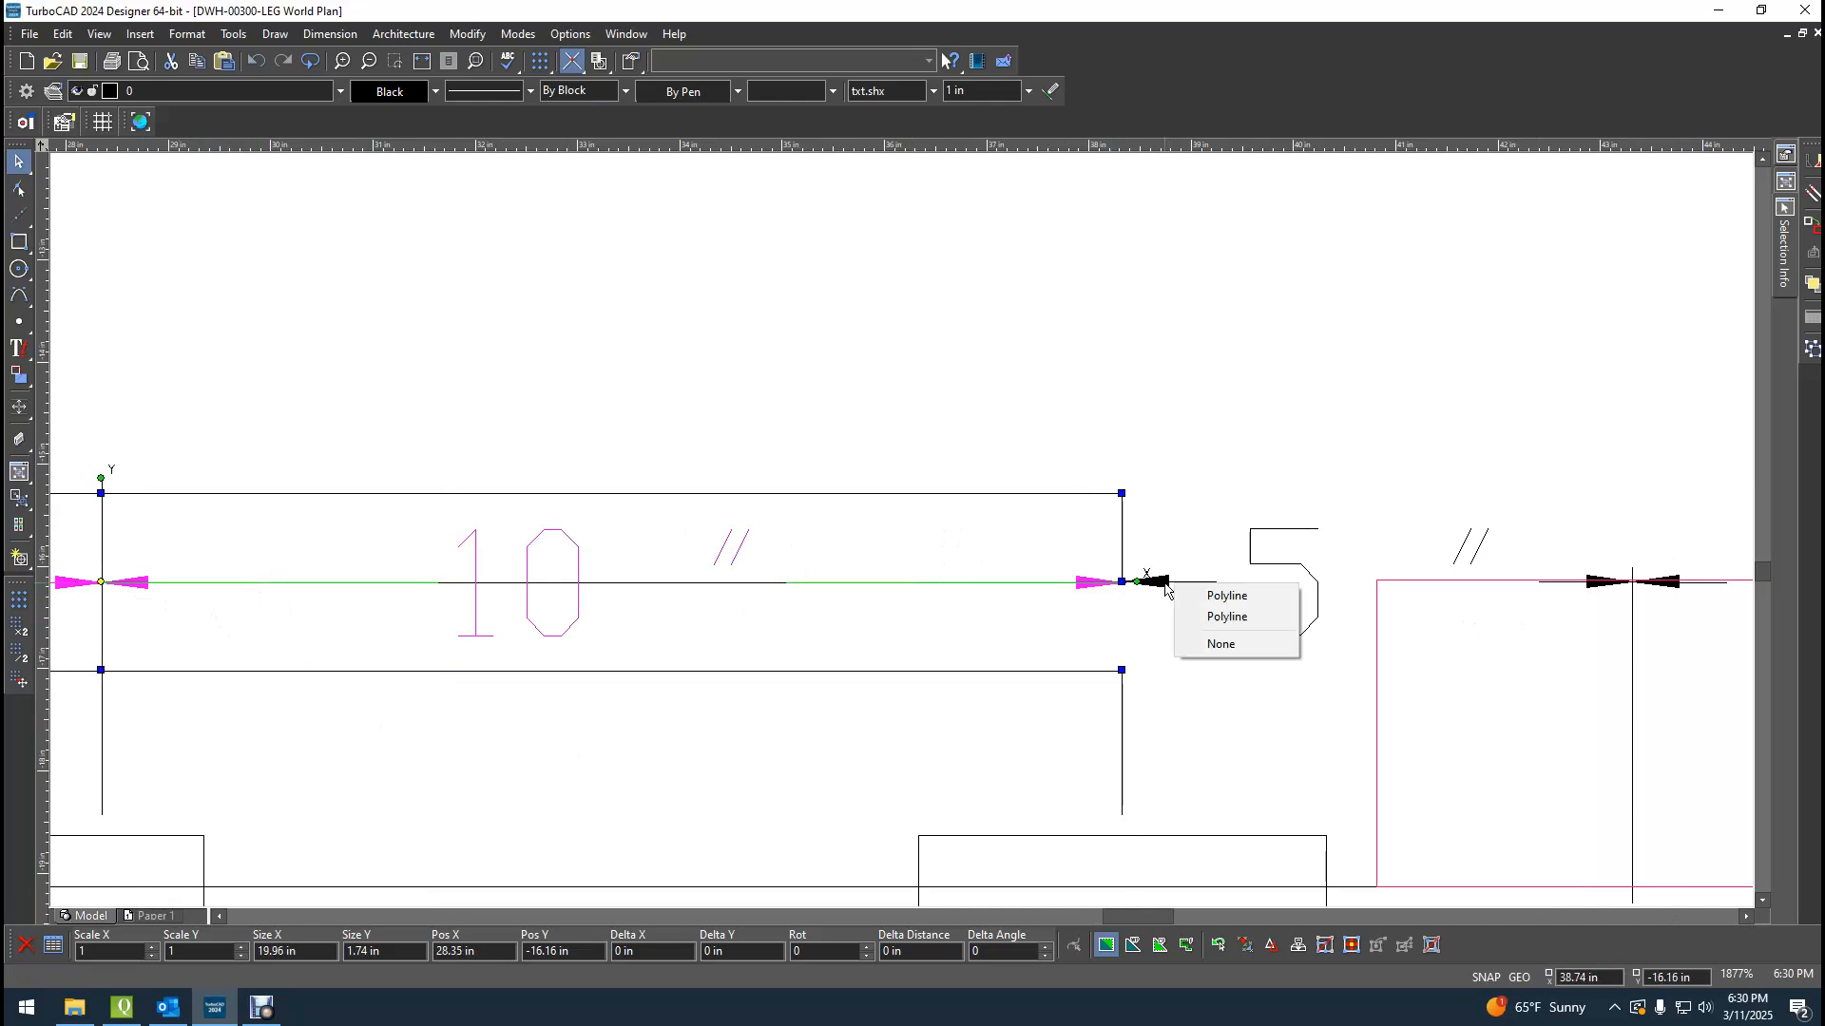
pyautogui.click(1226, 618)
pyautogui.keyDown('shift'); pyautogui.click(1216, 581); pyautogui.keyUp('shift')
pyautogui.keyDown('shift'); pyautogui.click(1309, 568); pyautogui.keyUp('shift')
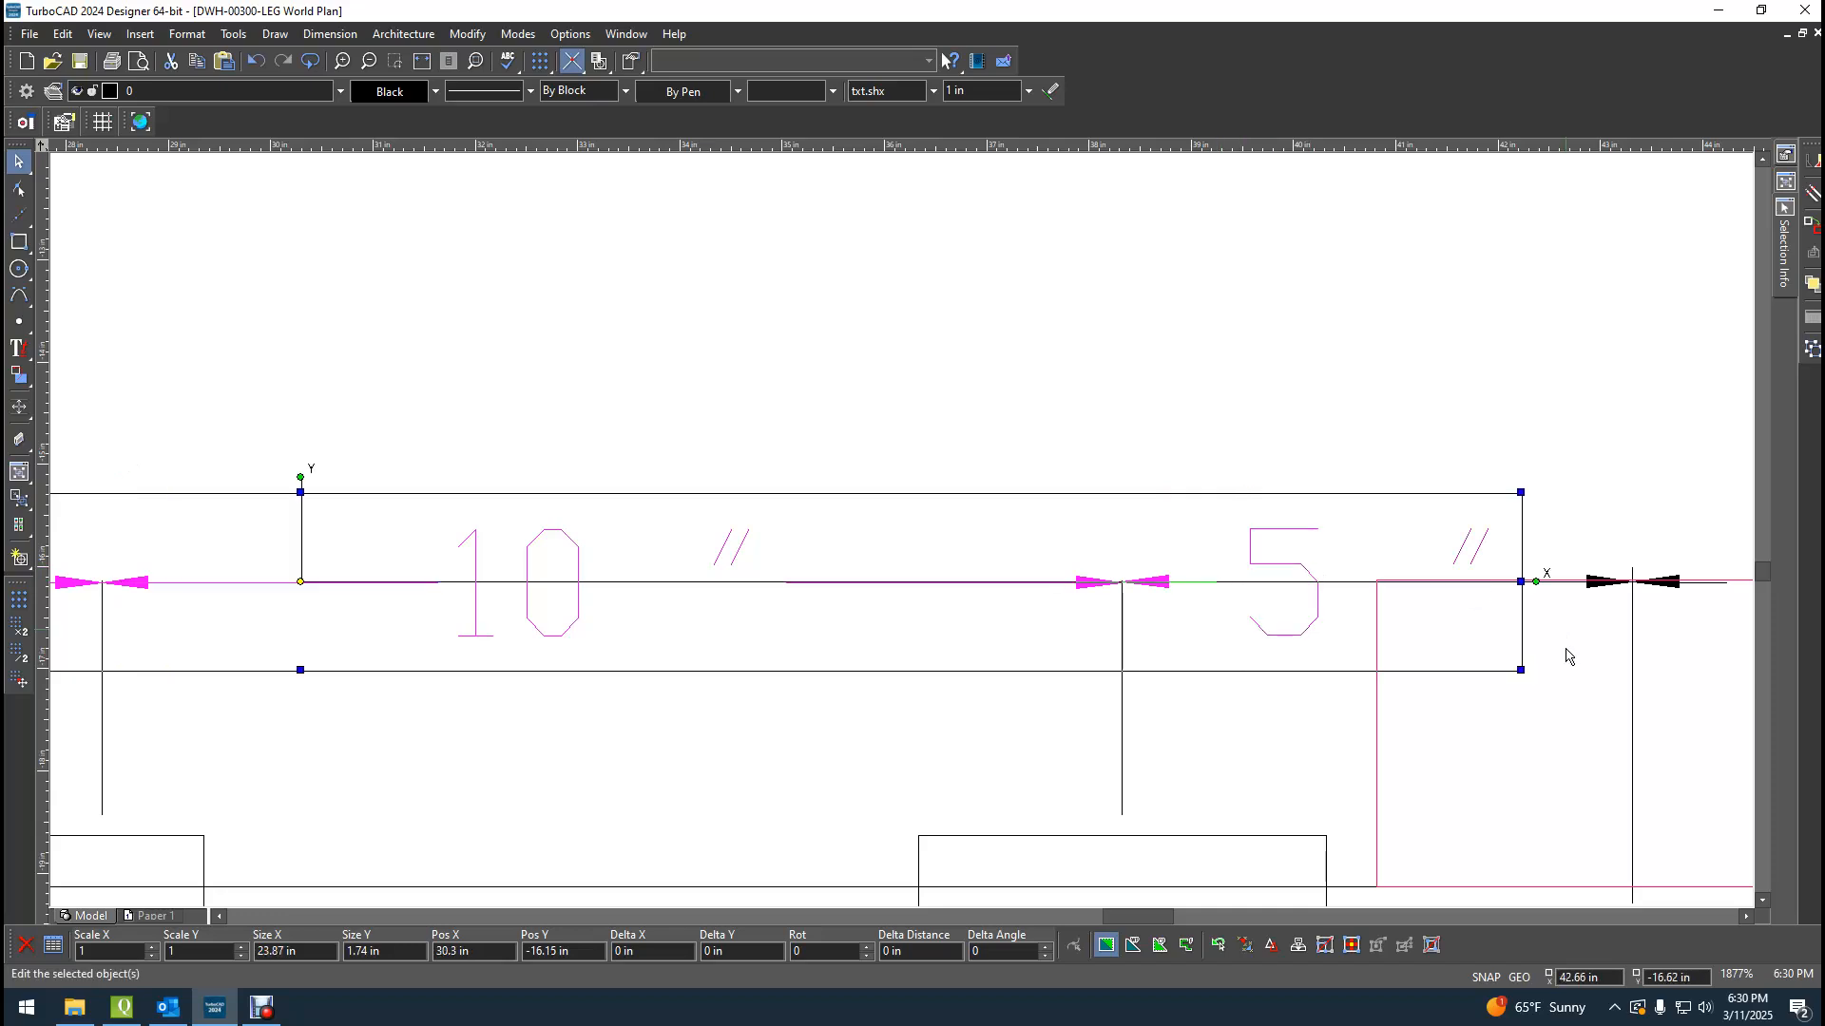
pyautogui.click(1746, 917)
pyautogui.click(1747, 917)
pyautogui.click(1747, 917)
pyautogui.keyDown('shift'); pyautogui.click(932, 593); pyautogui.keyUp('shift')
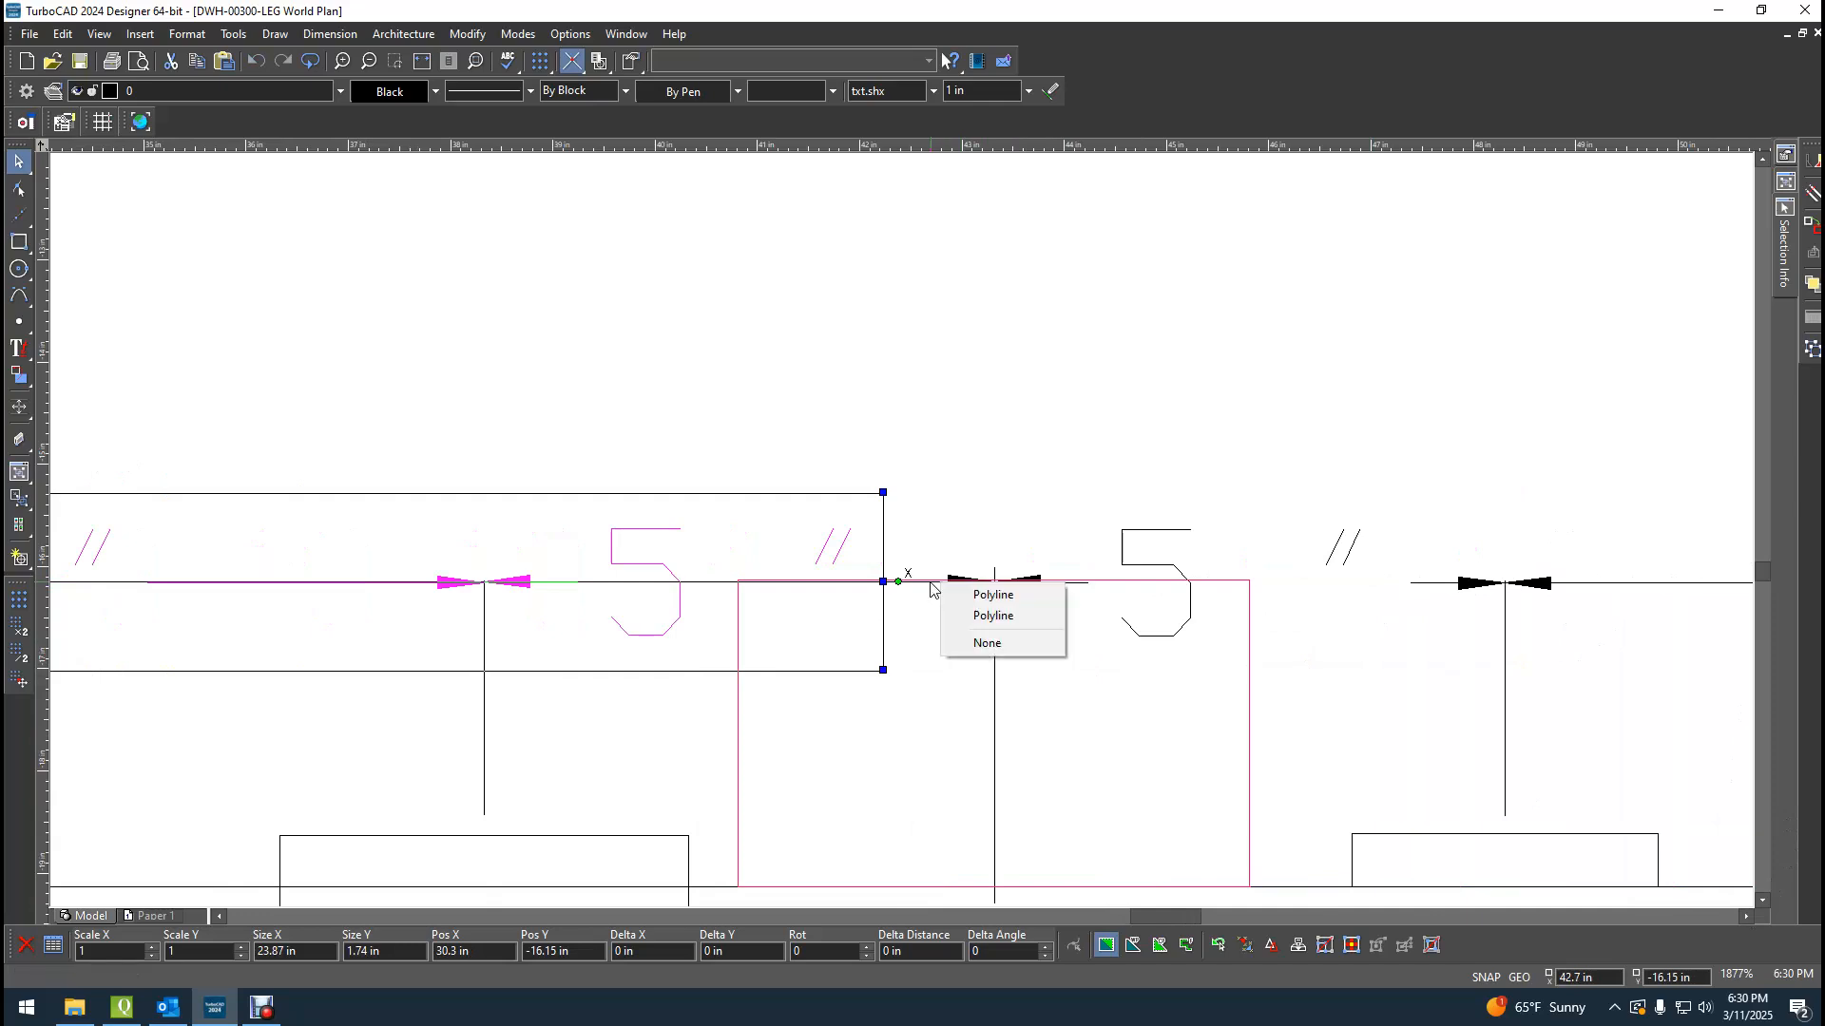
pyautogui.click(992, 595)
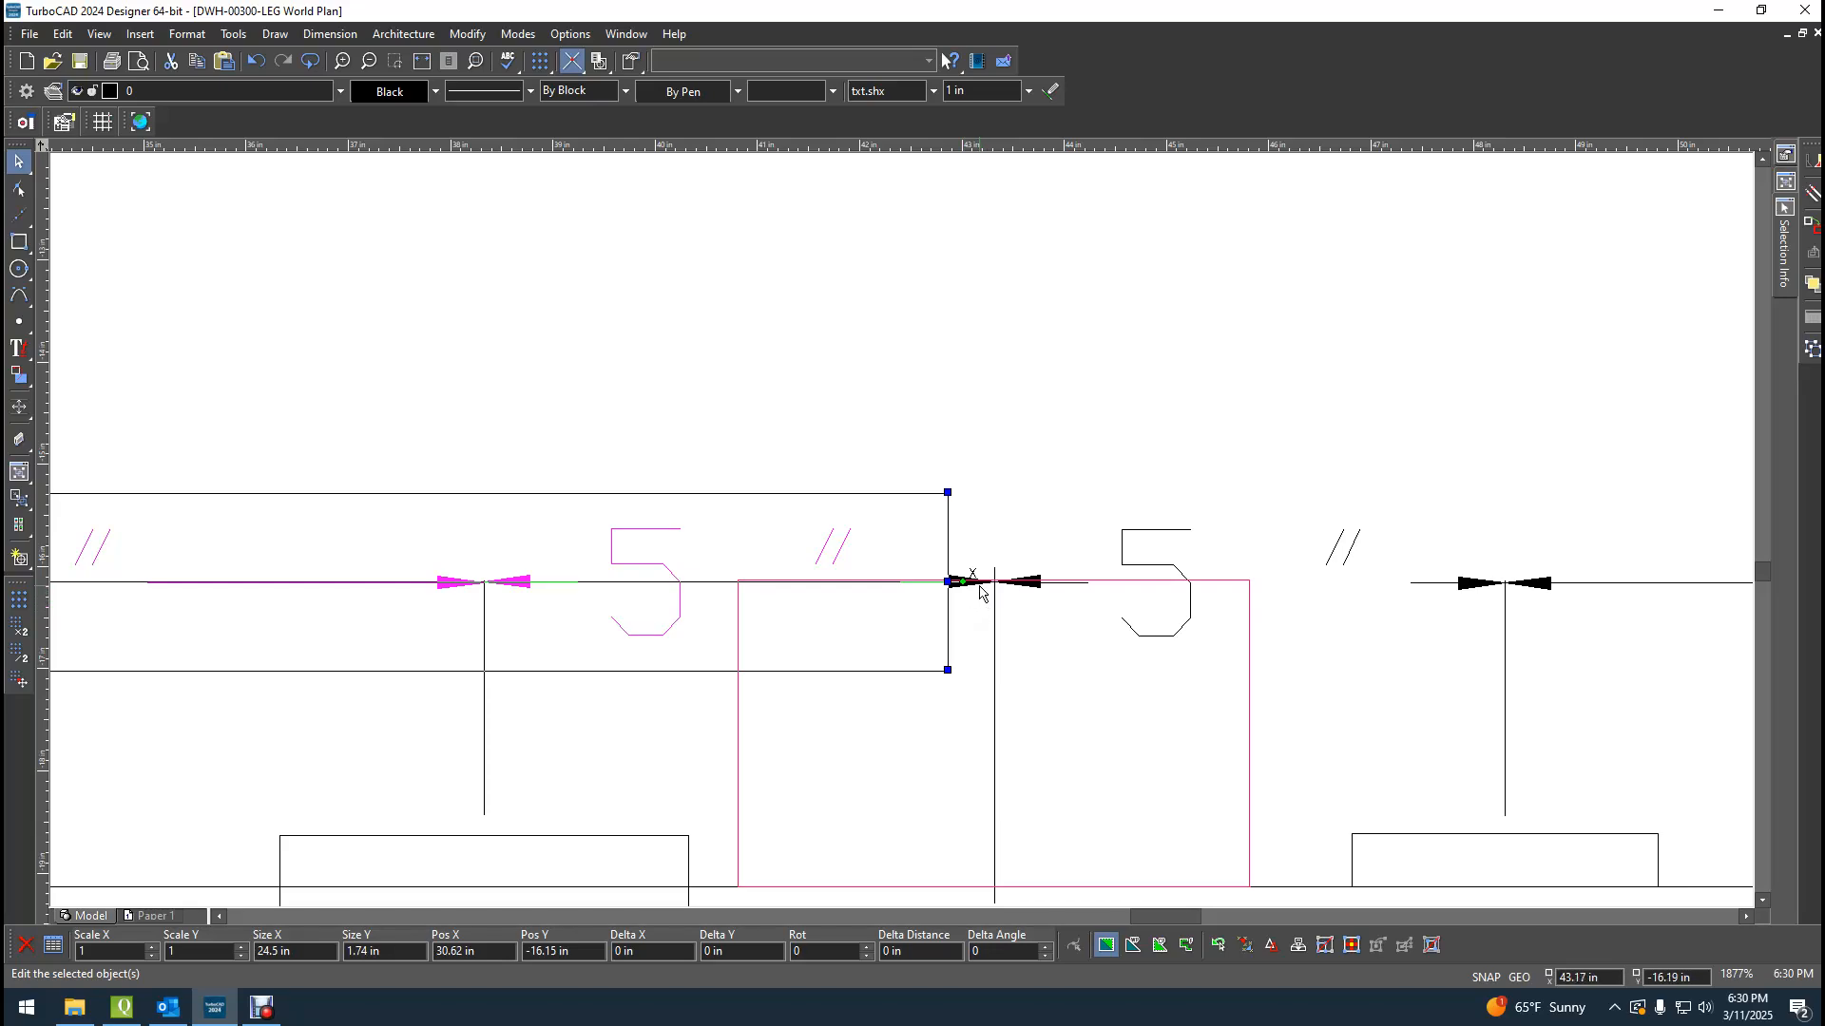
pyautogui.click(980, 593)
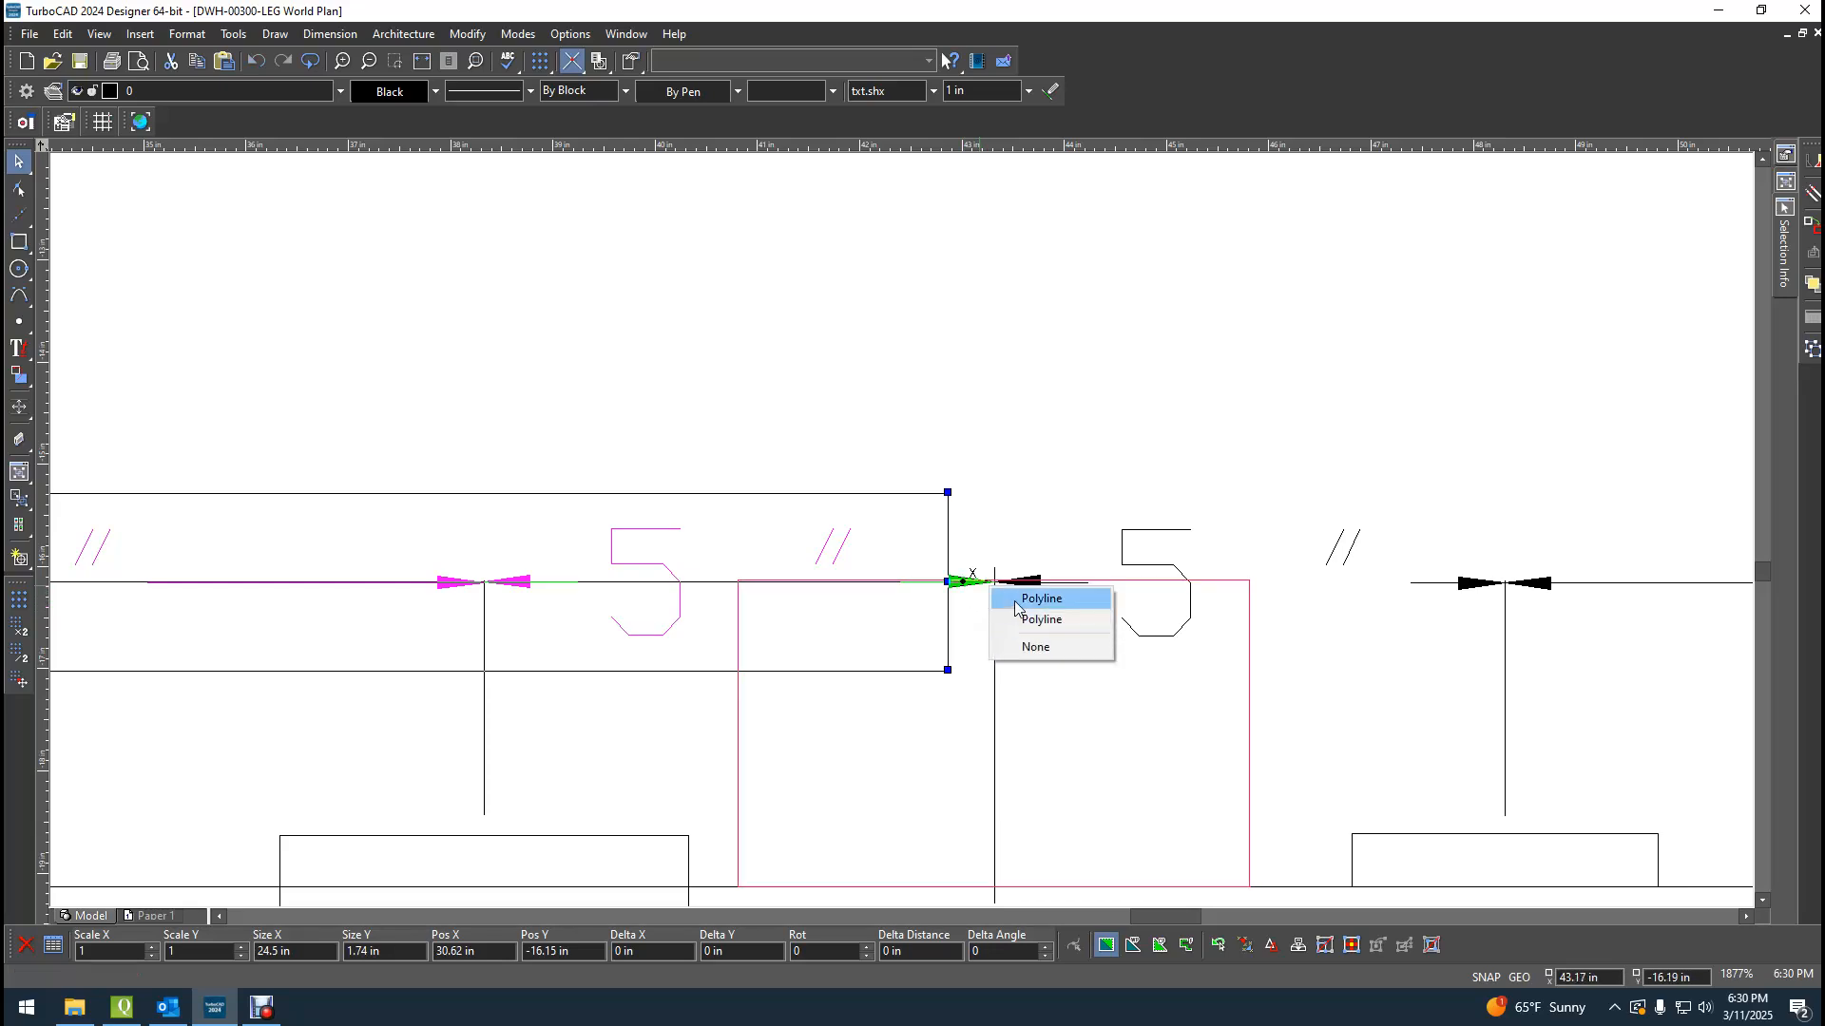
pyautogui.click(1015, 601)
# Add the arrowheads, line segments and text of the 5" dimension between the centerline and fitting E to the selection.
pyautogui.click(1038, 589)
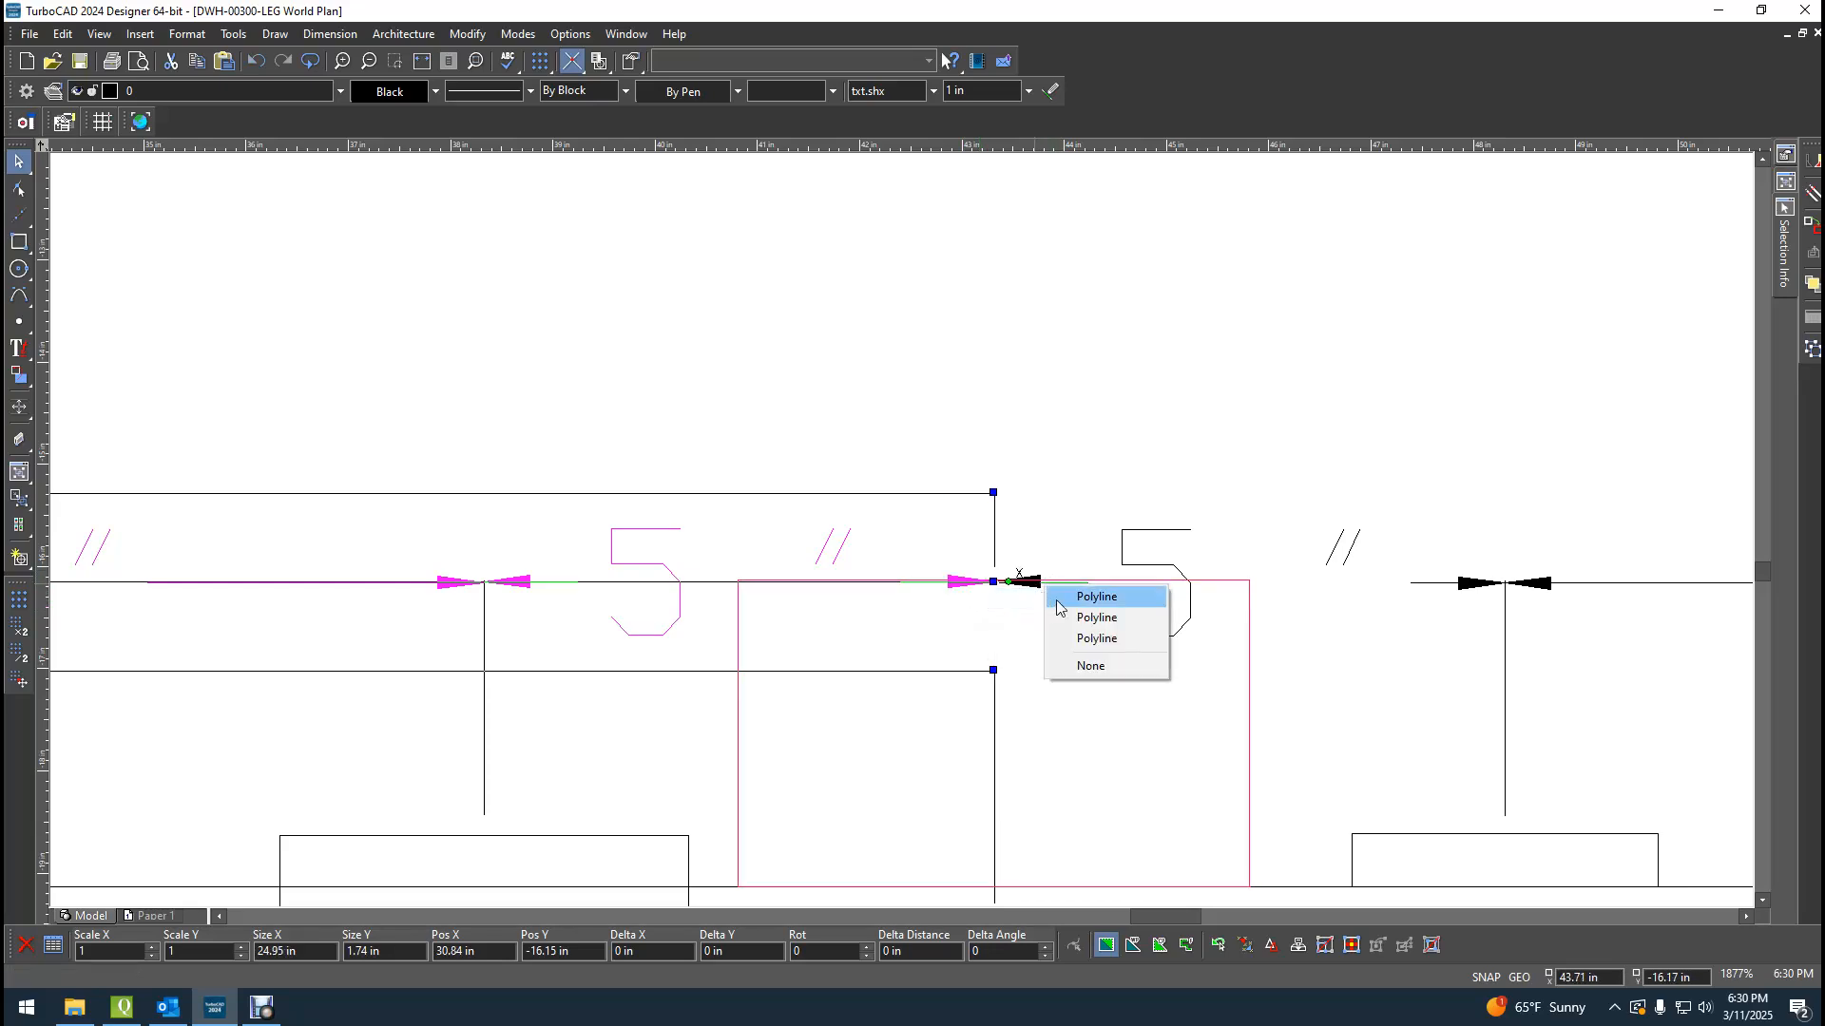
pyautogui.click(1071, 625)
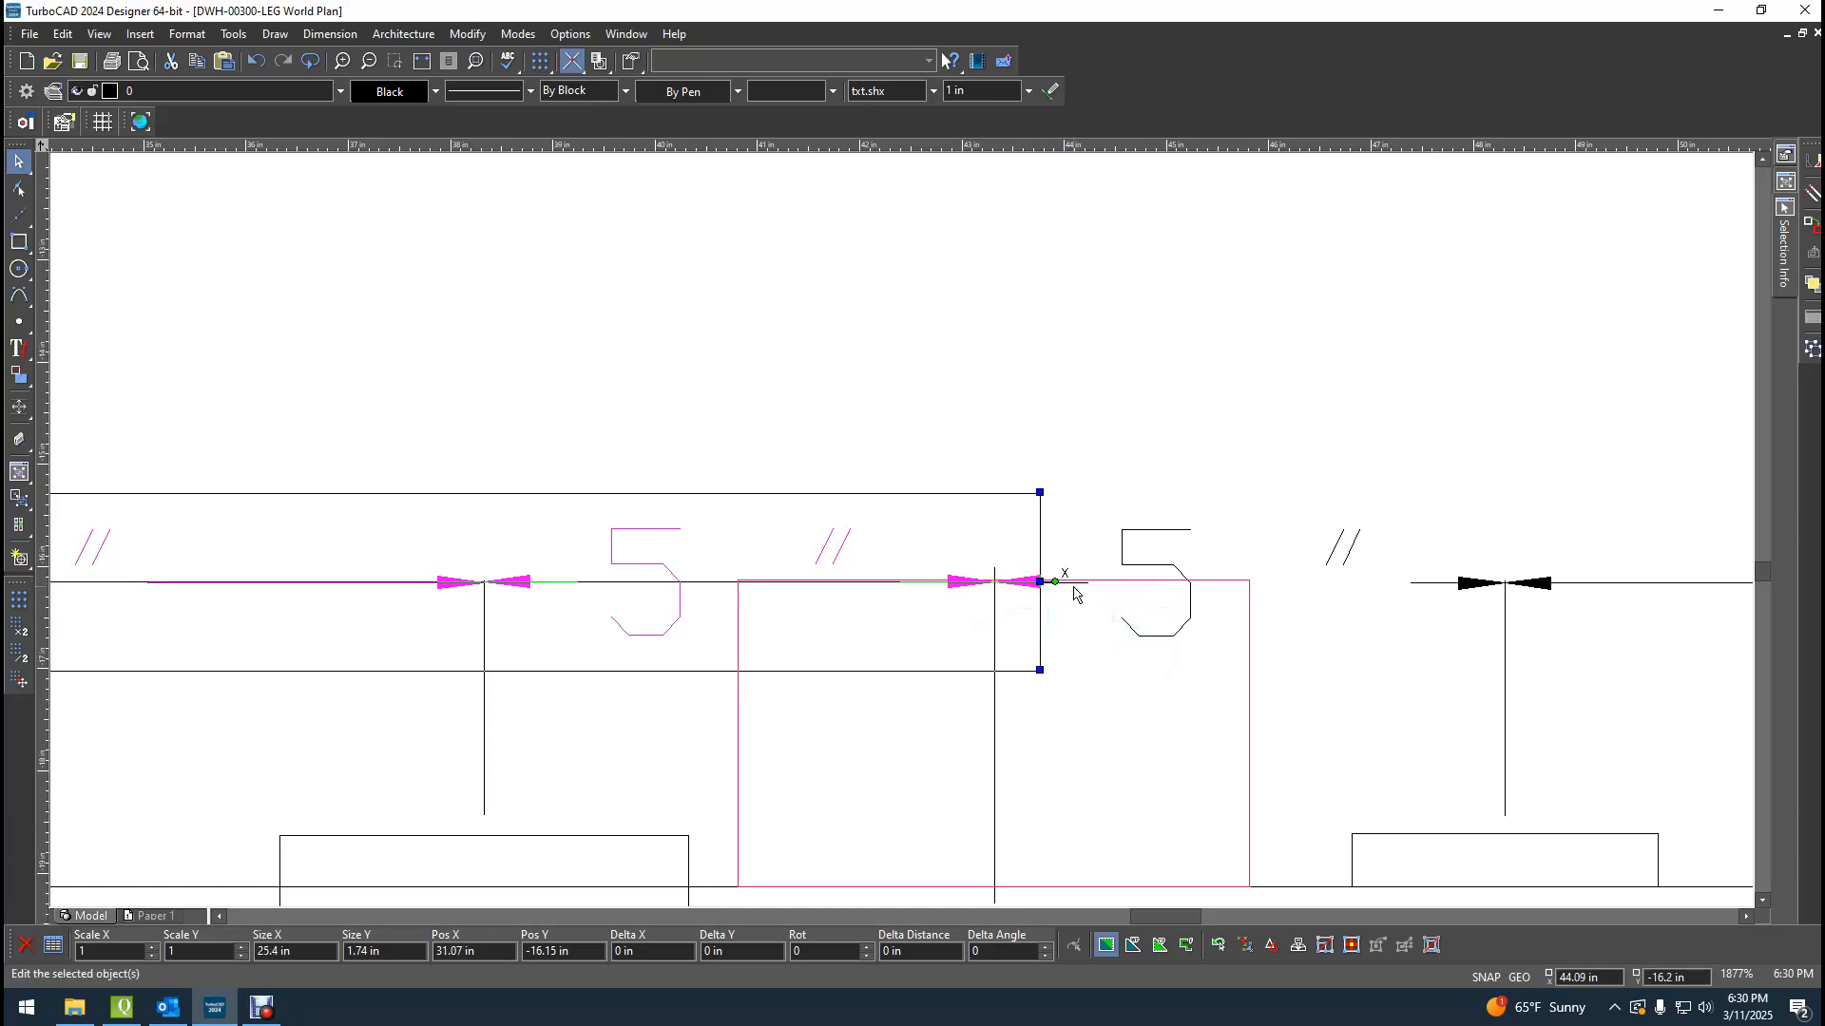
pyautogui.scroll(1, 1087, 598)
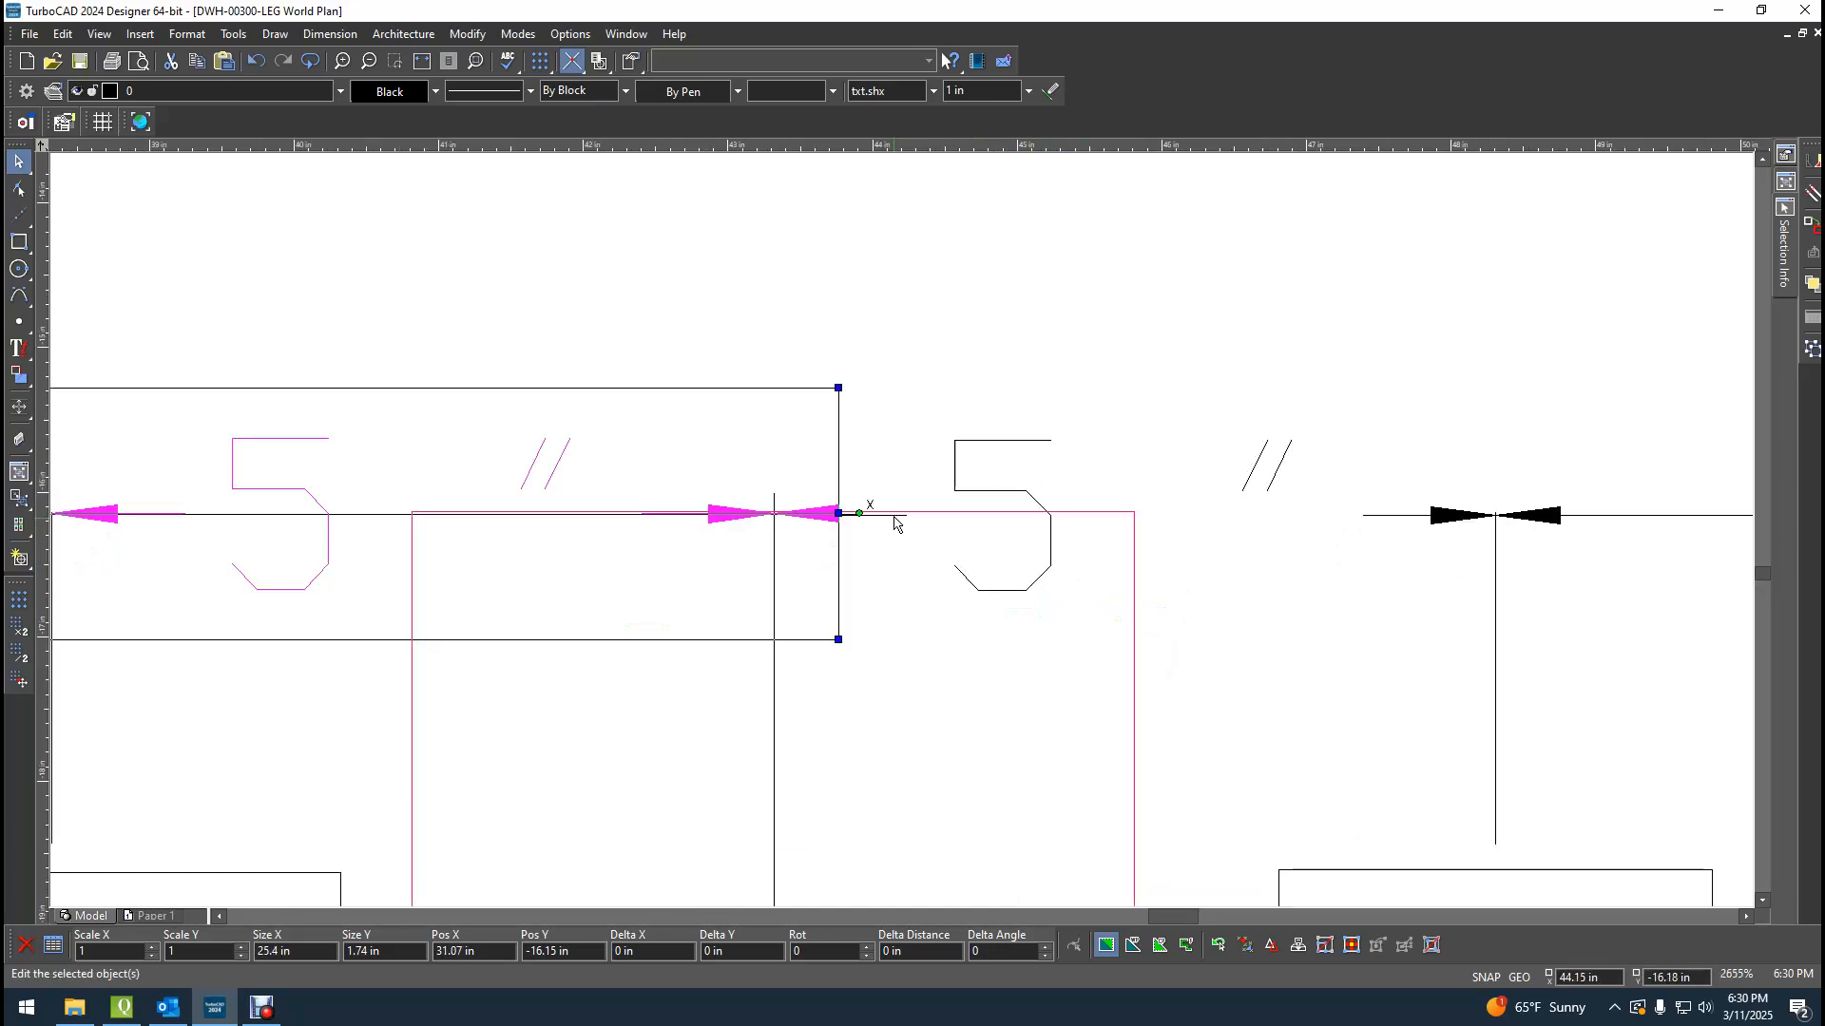
pyautogui.click(900, 520)
pyautogui.click(938, 536)
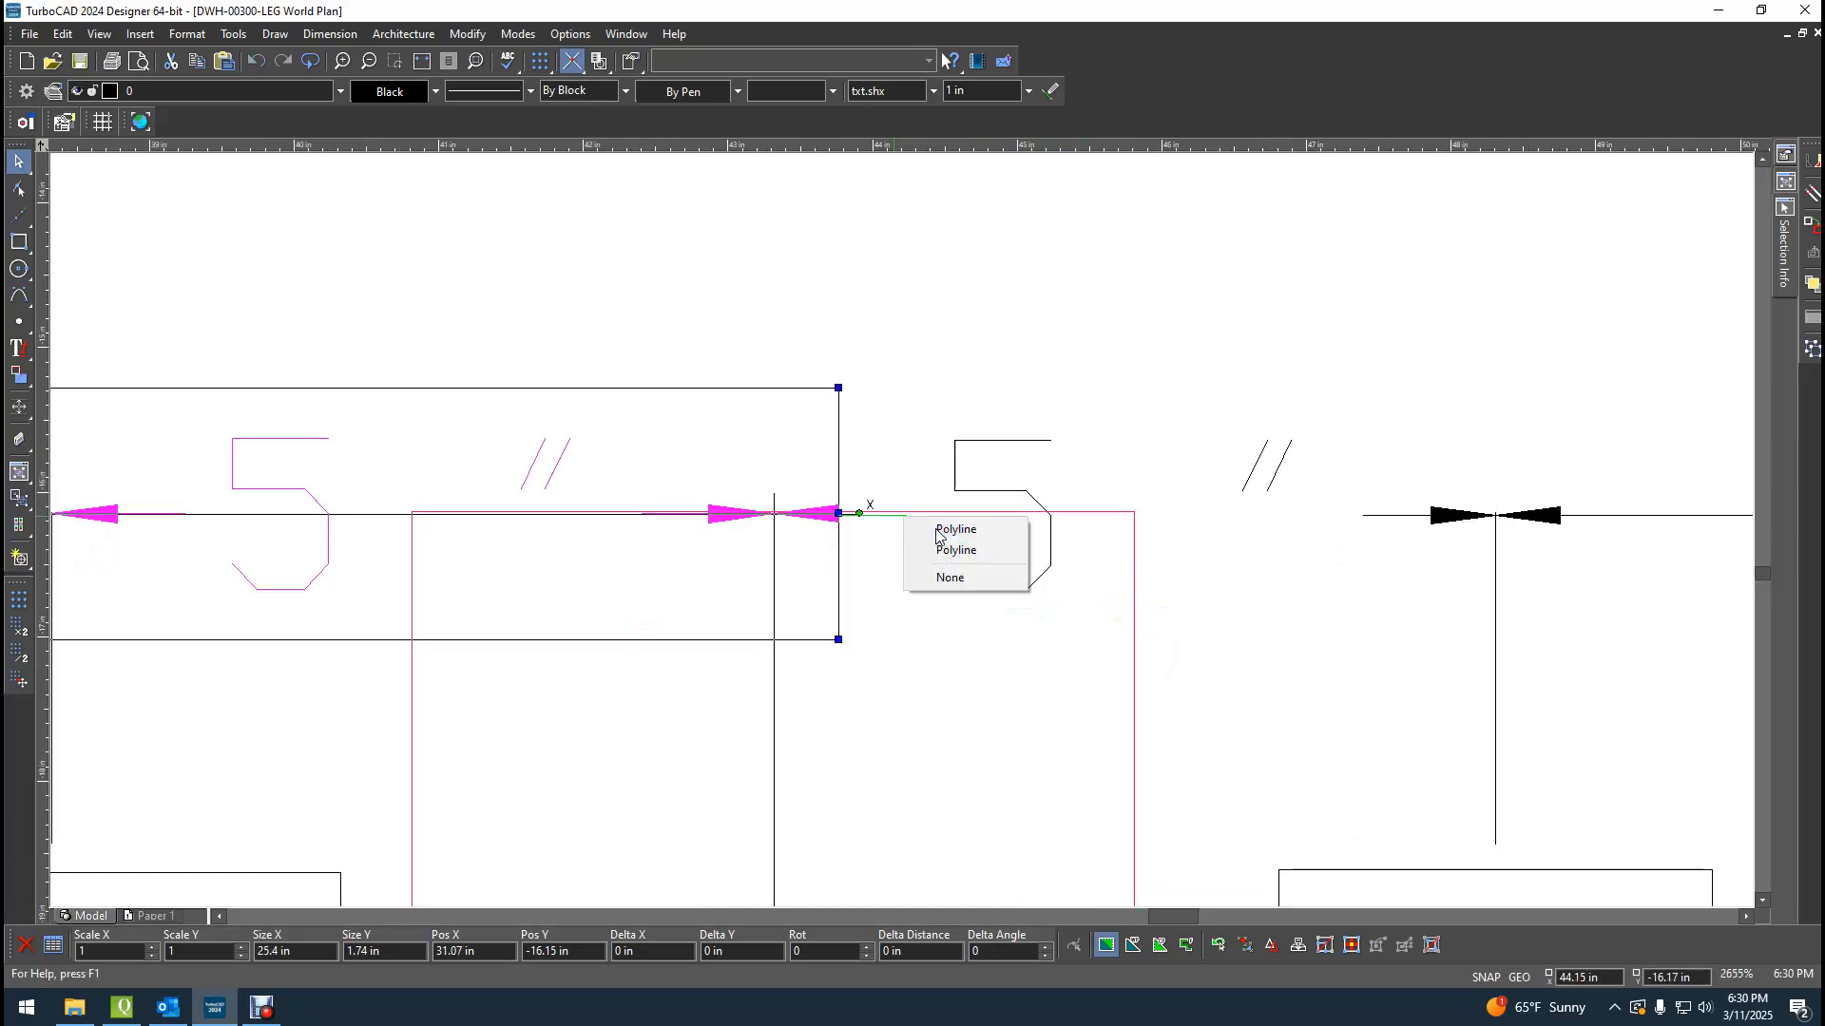
pyautogui.keyDown('shift'); pyautogui.click(998, 450); pyautogui.keyUp('shift')
pyautogui.keyDown('shift'); pyautogui.click(1403, 516); pyautogui.keyUp('shift')
pyautogui.keyDown('shift'); pyautogui.click(1465, 522); pyautogui.keyUp('shift')
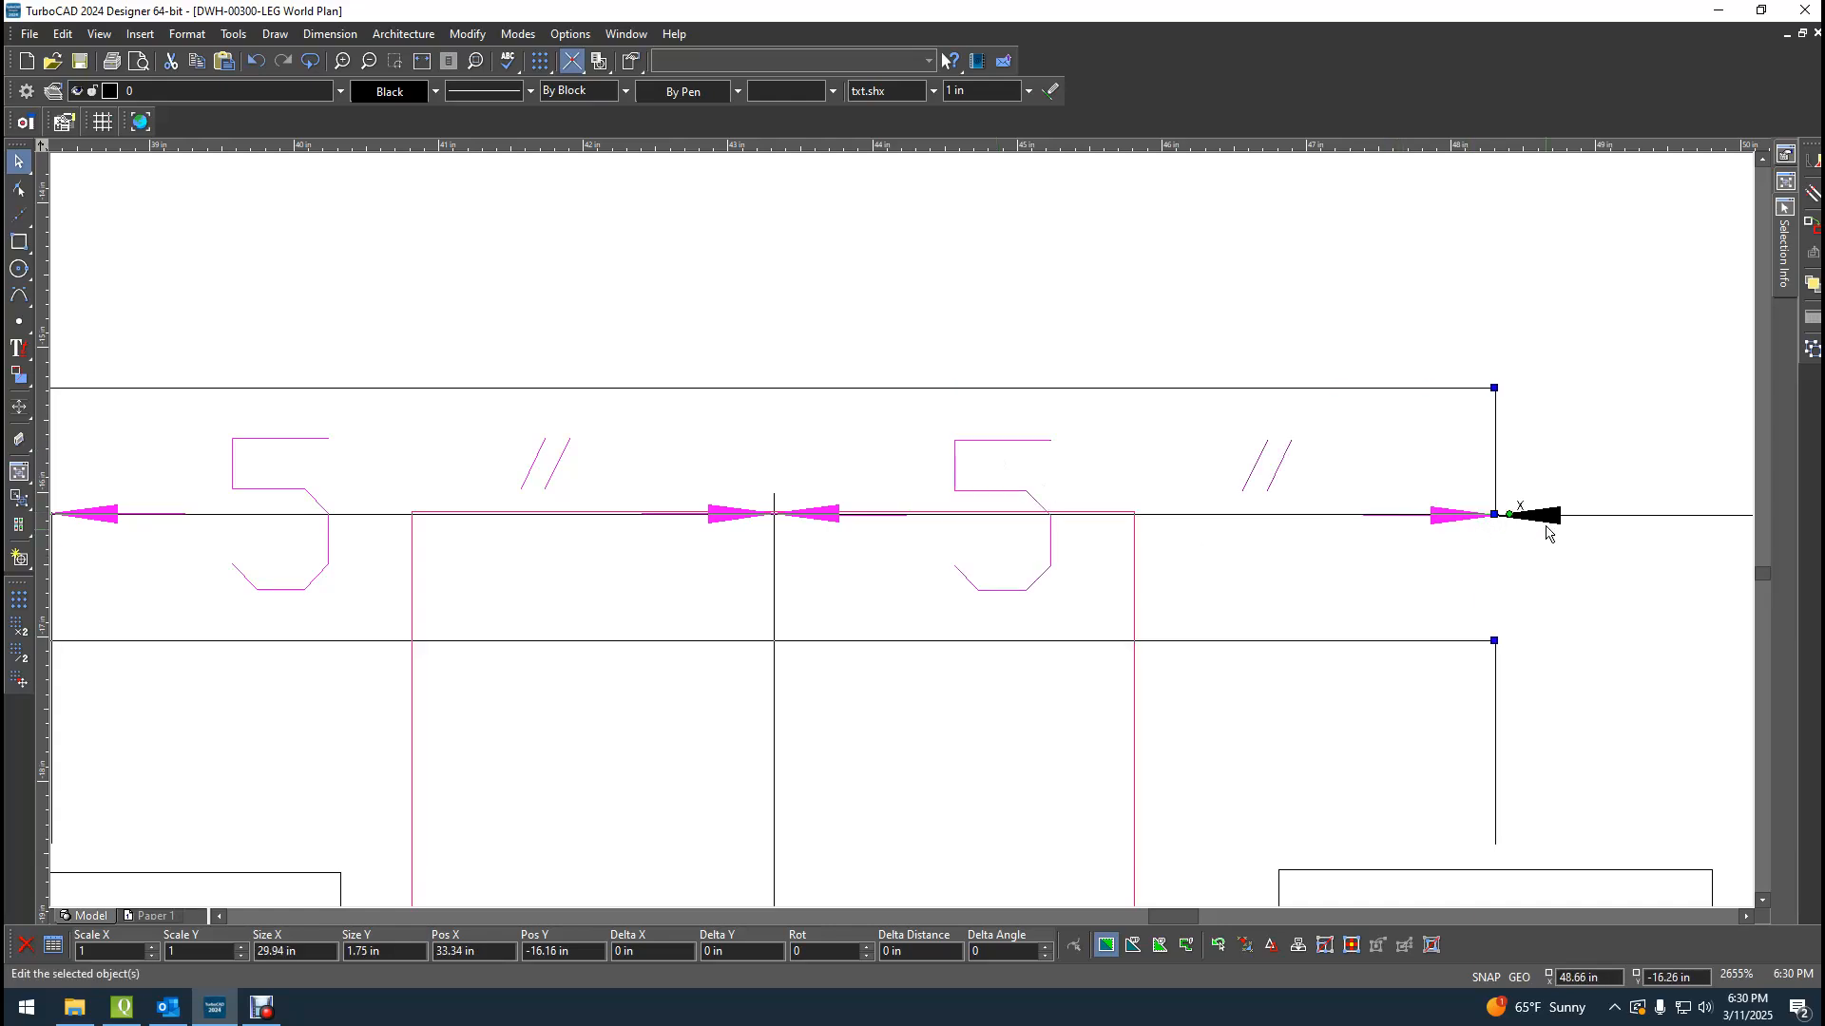
# Add the arrowheads, line segments and text of the 10" dimension between fittings E and D to the selection.
pyautogui.keyDown('shift'); pyautogui.click(1549, 524); pyautogui.keyUp('shift')
pyautogui.scroll(-4, 900, 533)
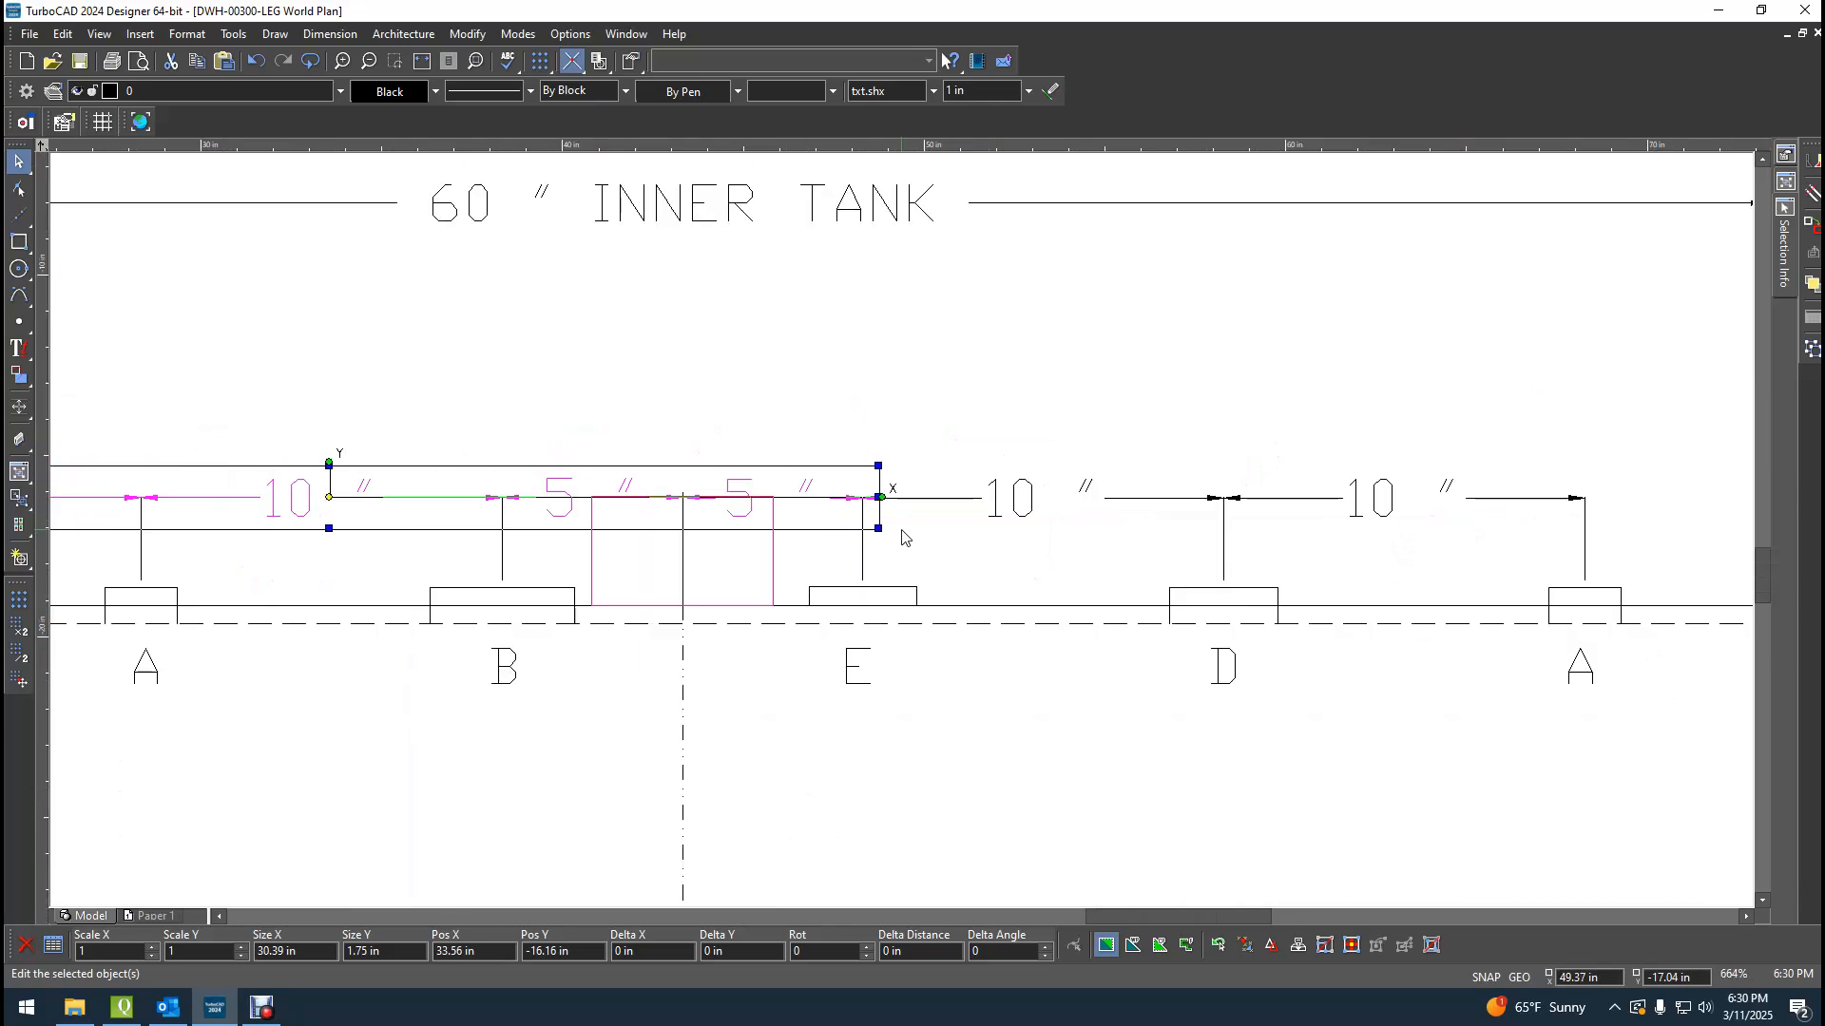
pyautogui.scroll(2, 903, 538)
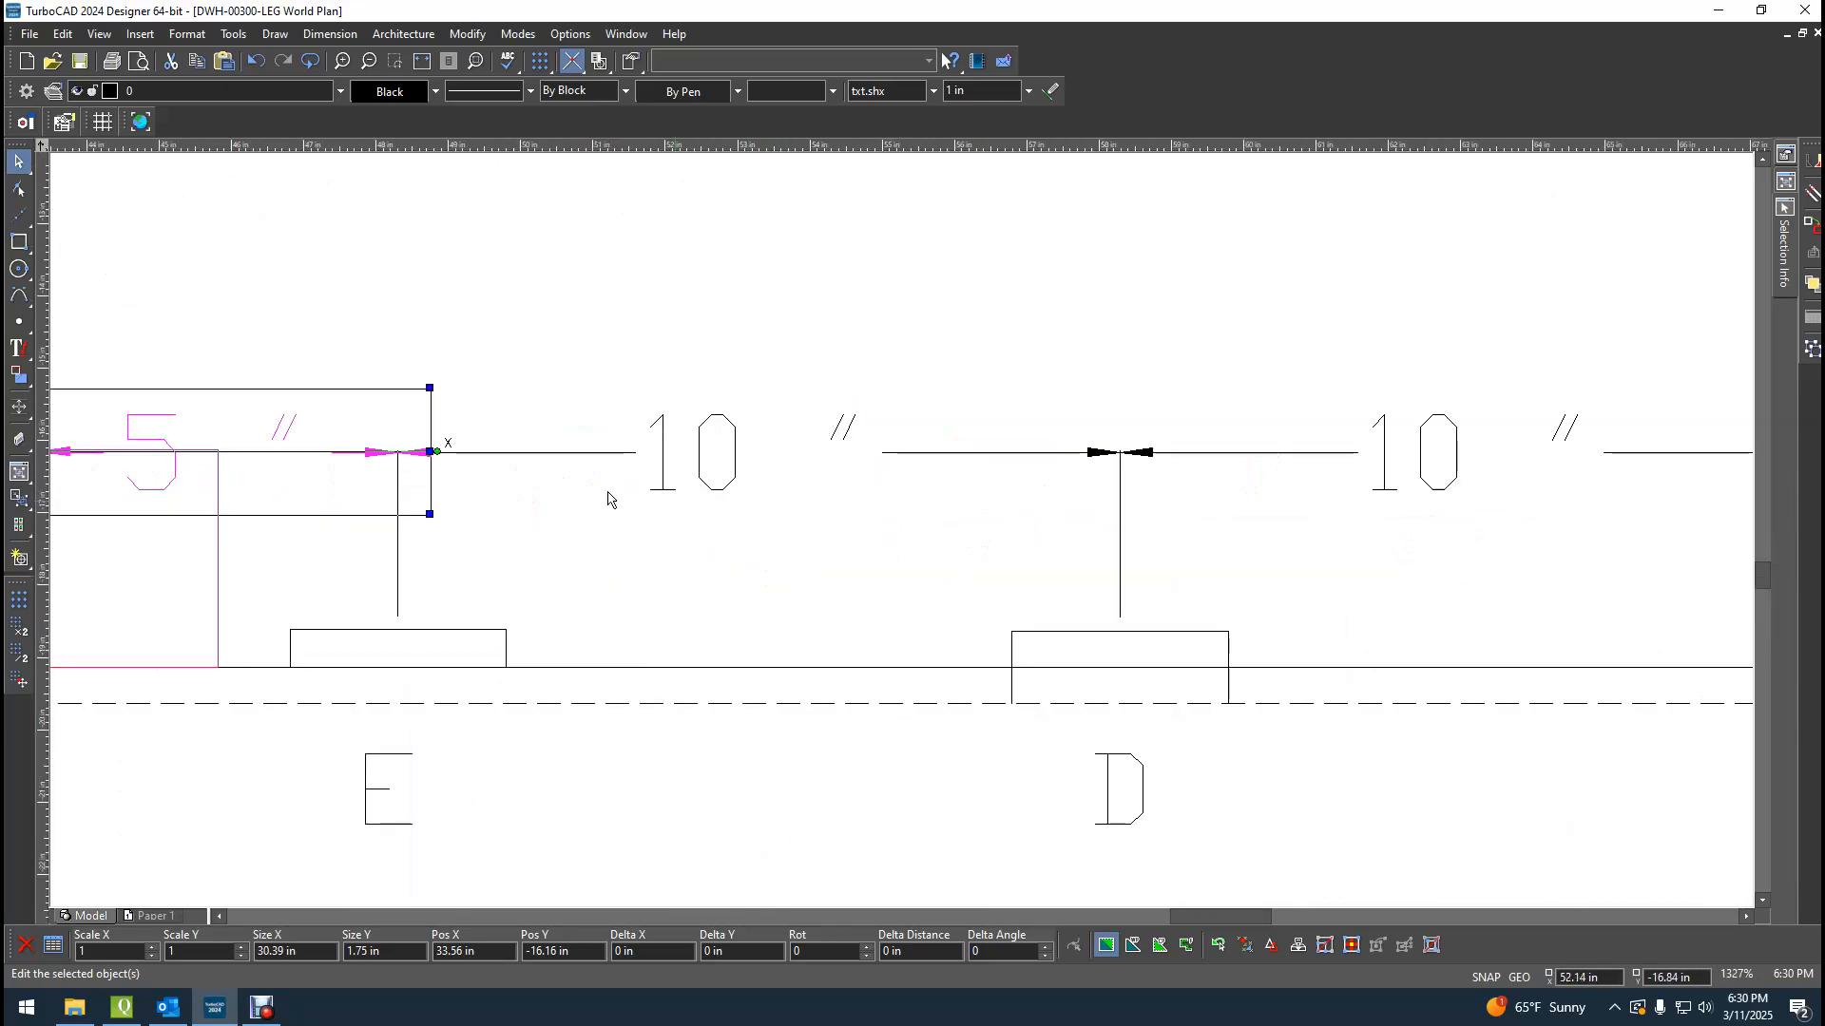
pyautogui.keyDown('shift'); pyautogui.click(572, 460); pyautogui.keyUp('shift')
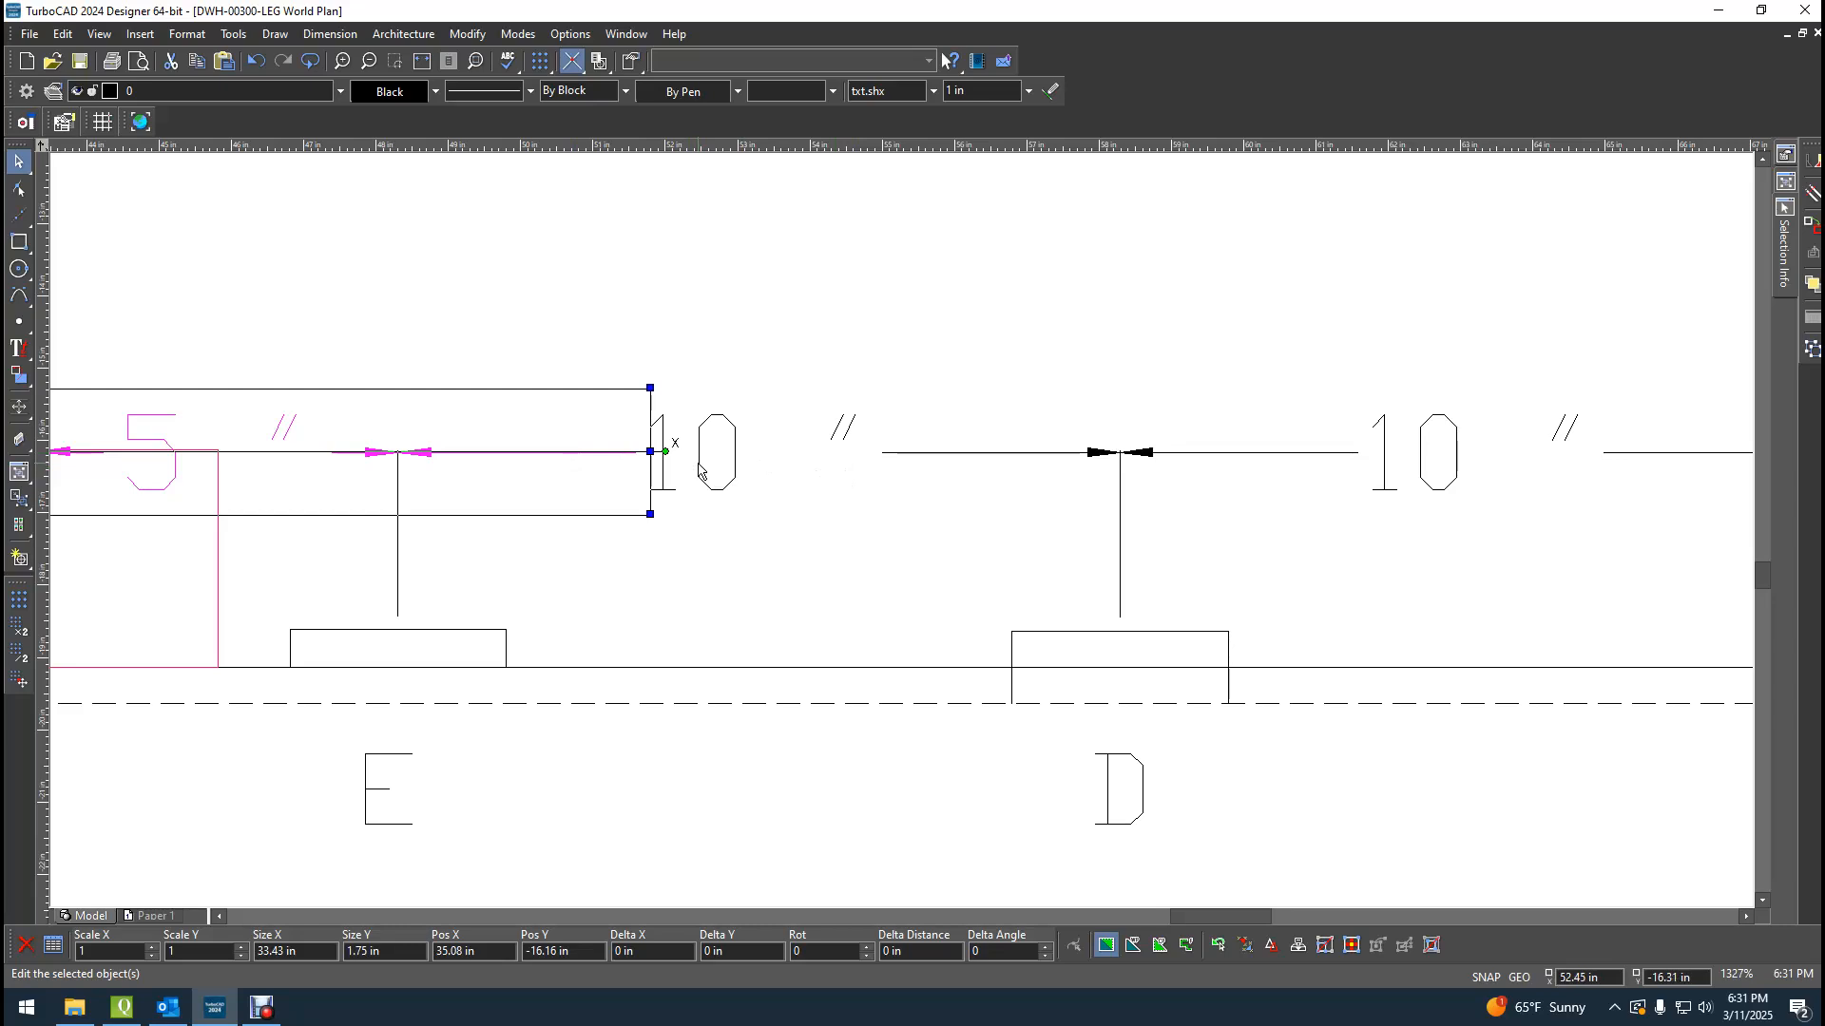
pyautogui.moveTo(650, 451); pyautogui.dragTo(929, 463)
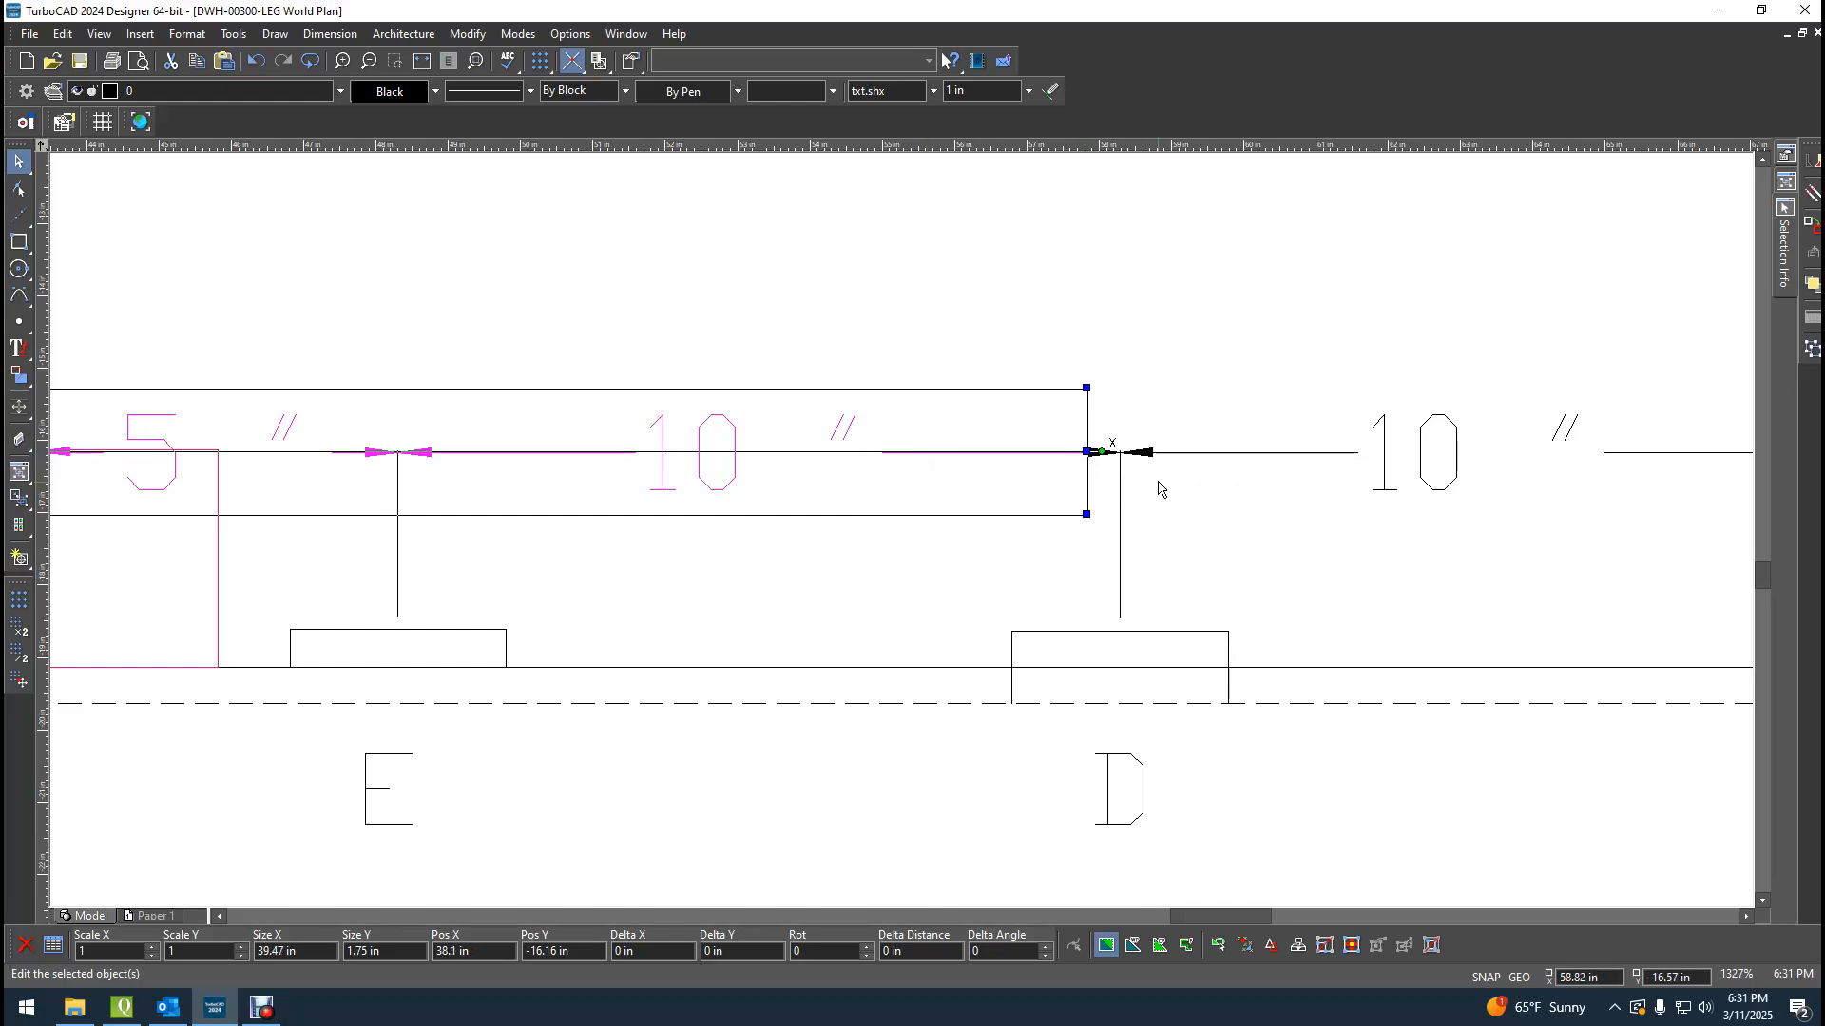
pyautogui.scroll(2, 900, 533)
pyautogui.scroll(1, 893, 529)
pyautogui.moveTo(721, 483); pyautogui.dragTo(867, 480)
# Add the remaining parts of the 10" dimension between fitting D and the last fitting A to the selection.
pyautogui.moveTo(1050, 478); pyautogui.dragTo(1499, 599)
pyautogui.scroll(-2, 1042, 517)
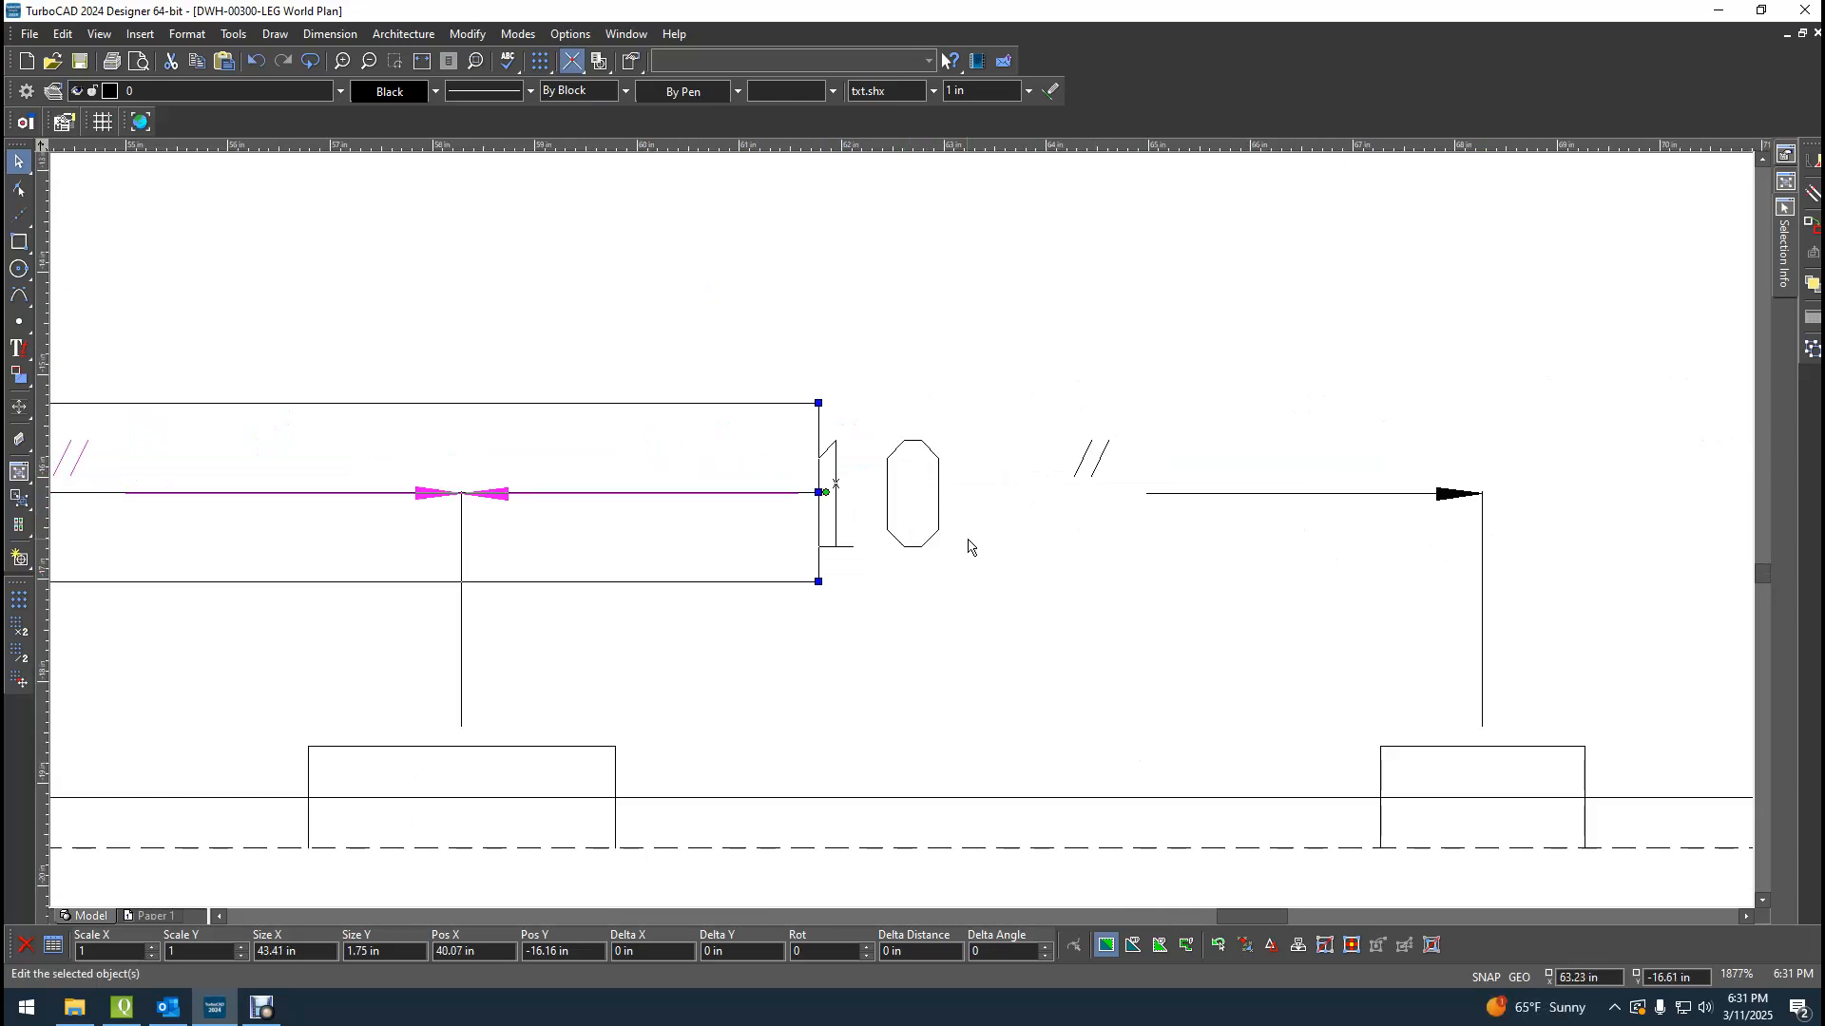
pyautogui.scroll(-1, 906, 537)
pyautogui.scroll(1, 1114, 552)
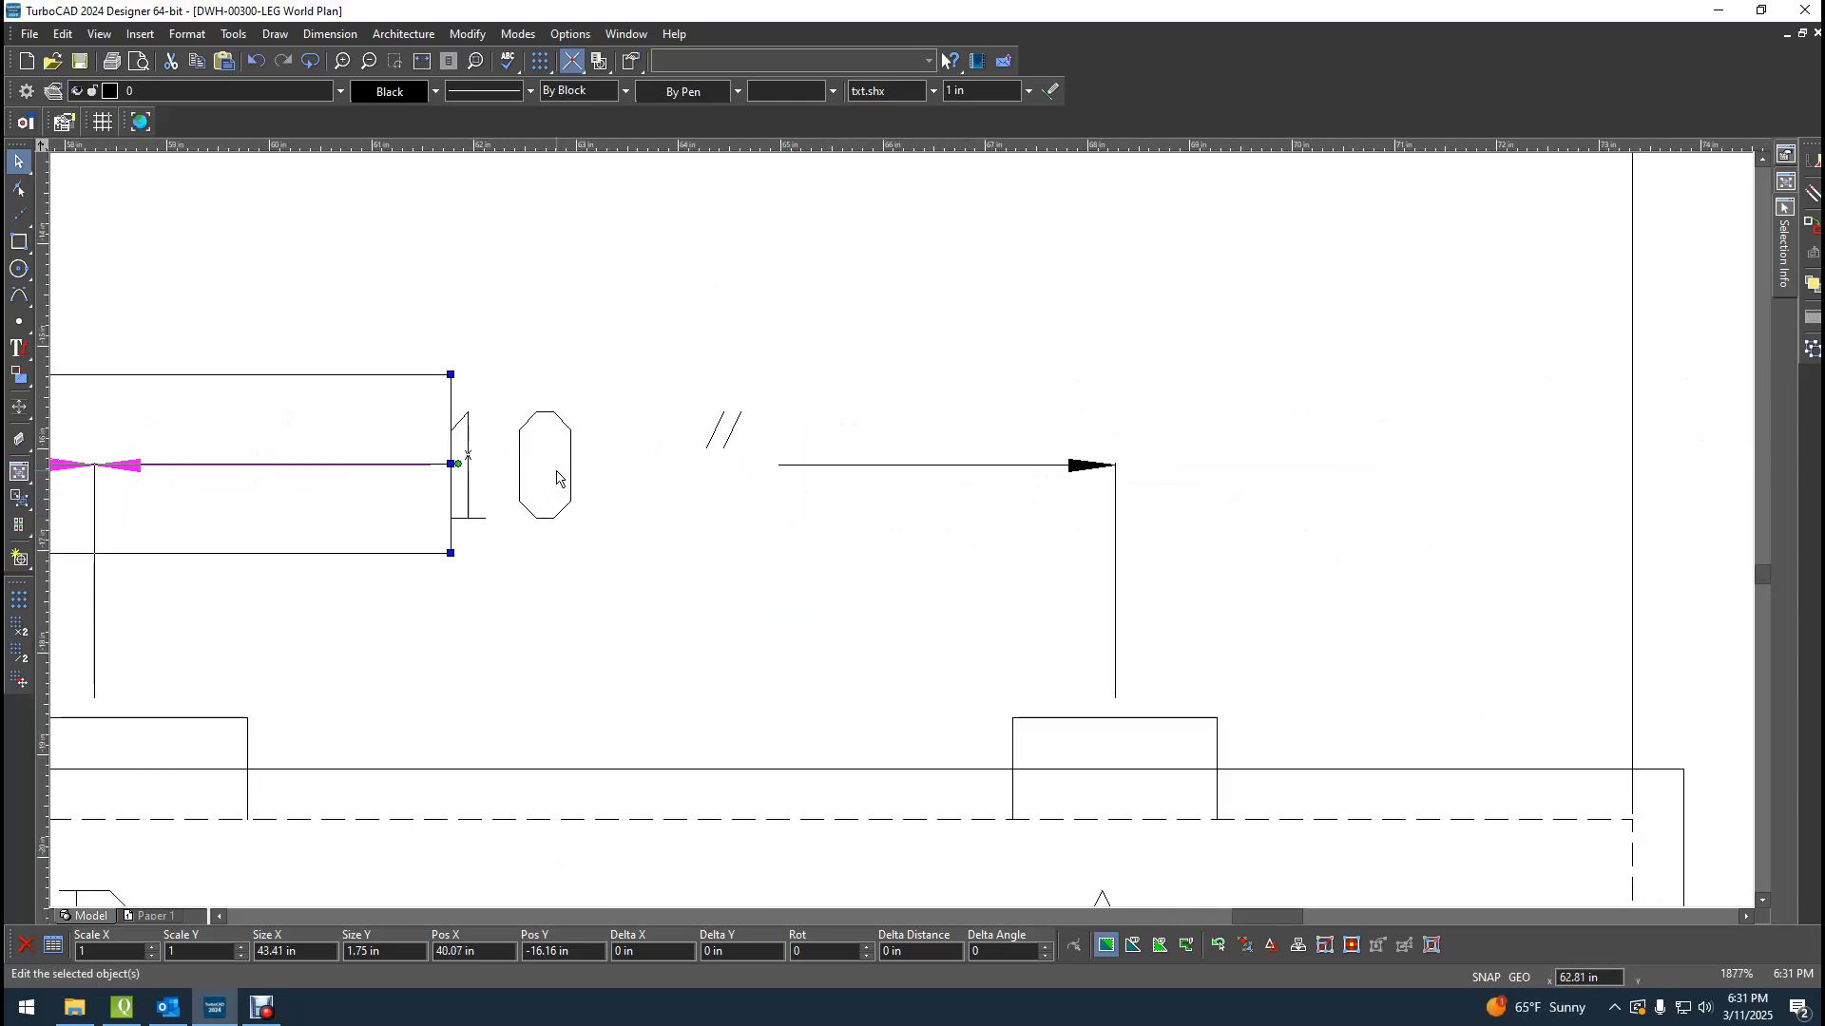
pyautogui.moveTo(556, 478); pyautogui.dragTo(872, 470)
pyautogui.keyDown('shift'); pyautogui.click(873, 465); pyautogui.keyUp('shift')
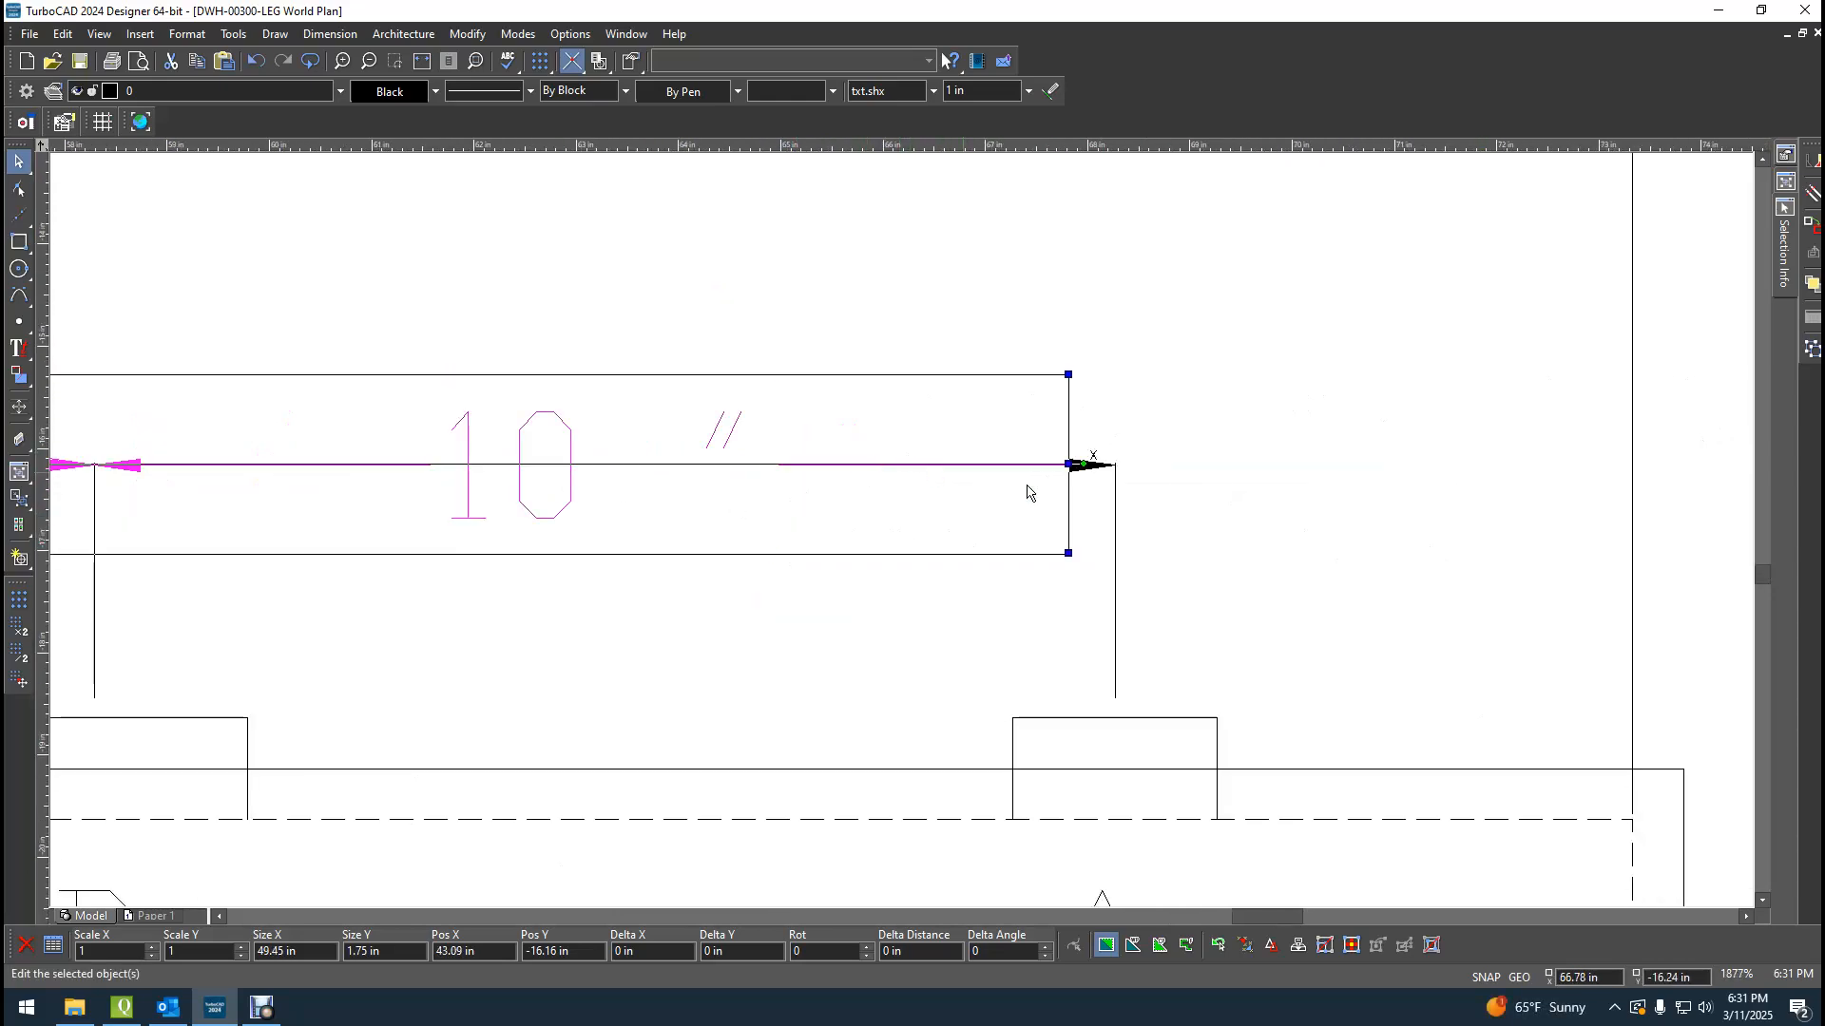
pyautogui.keyDown('shift'); pyautogui.click(1093, 467); pyautogui.keyUp('shift')
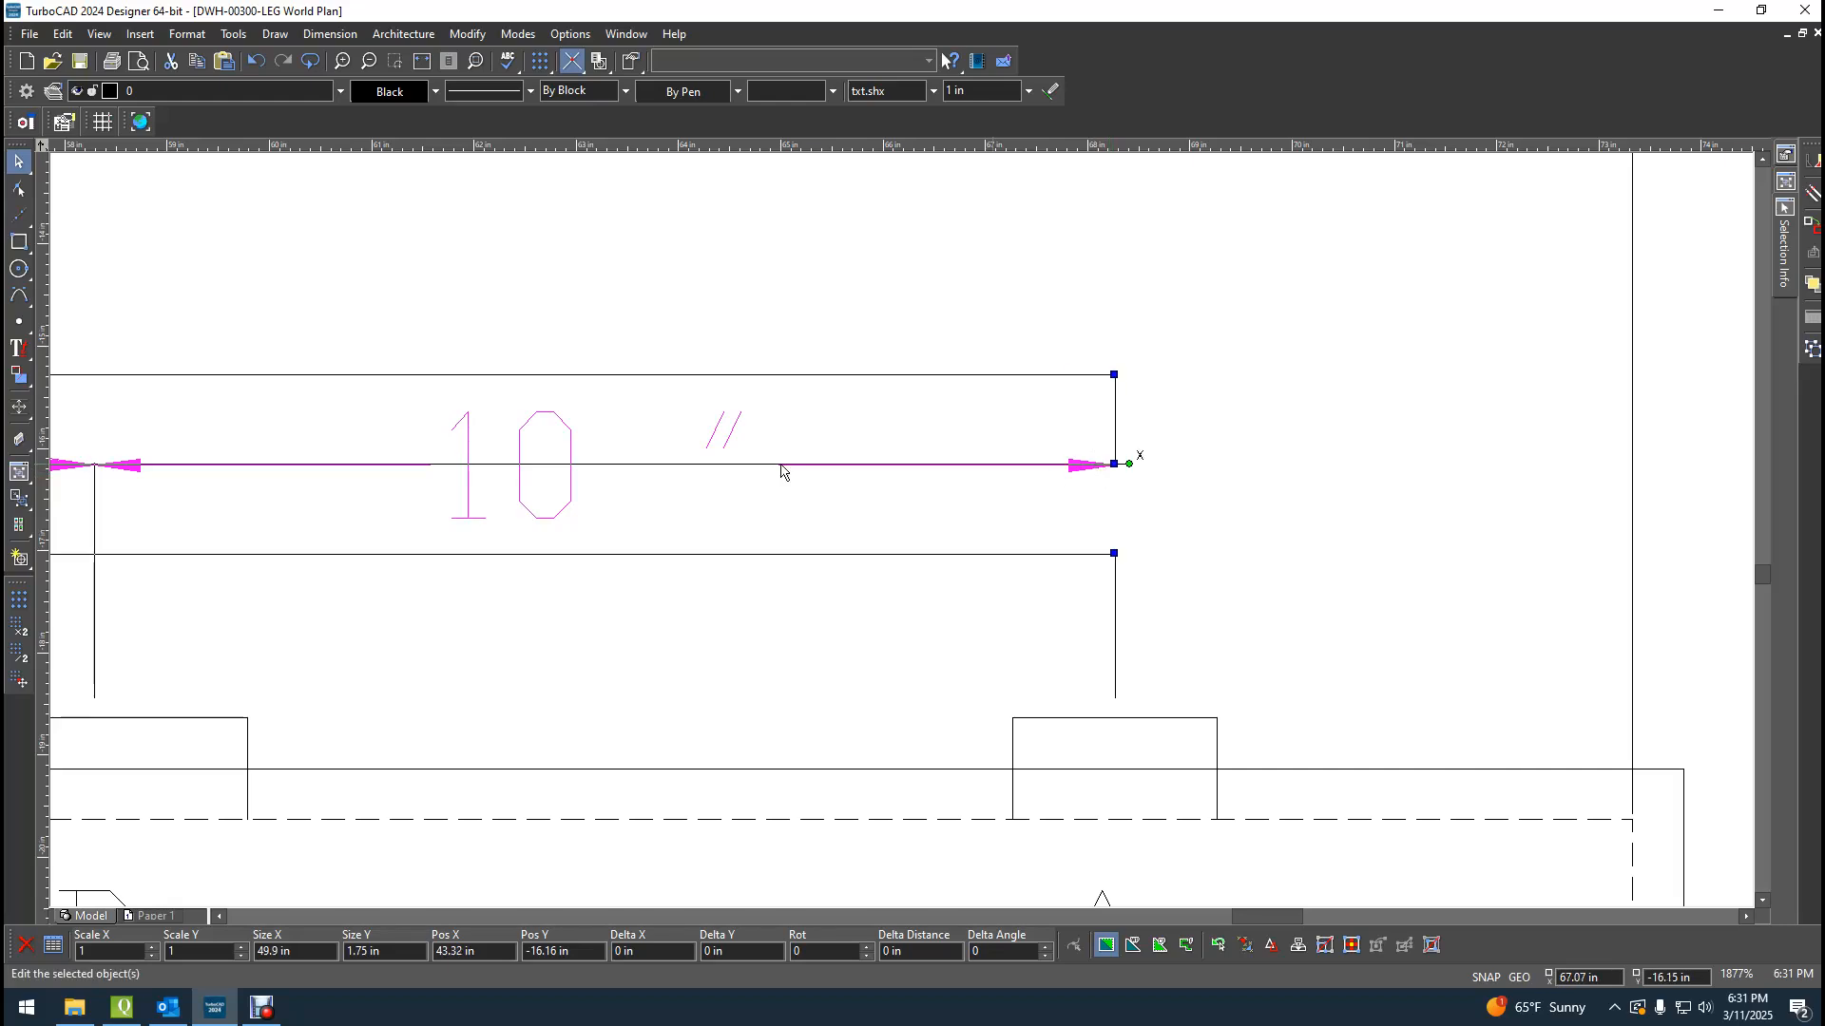
# Raise the selected row of 10" and 5" dimensions above the lug by setting its Y position to -14.16 in.
pyautogui.scroll(-8, 492, 541)
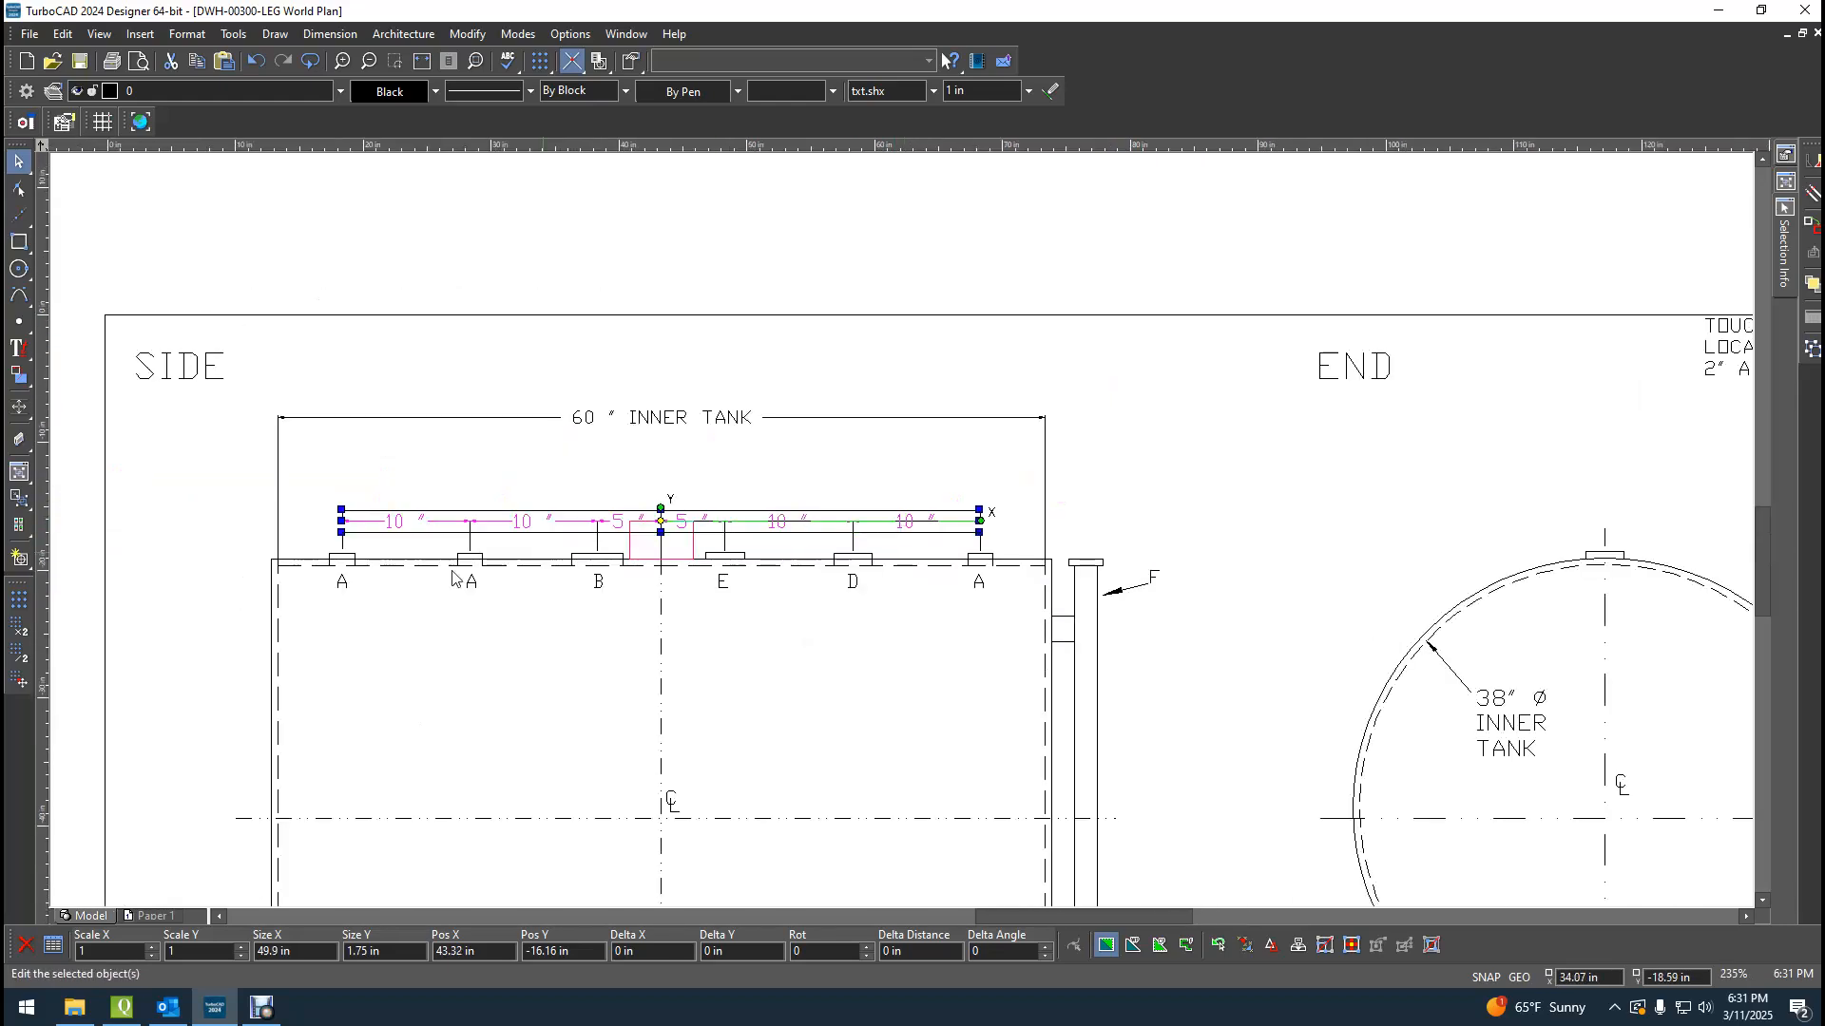
pyautogui.scroll(3, 546, 568)
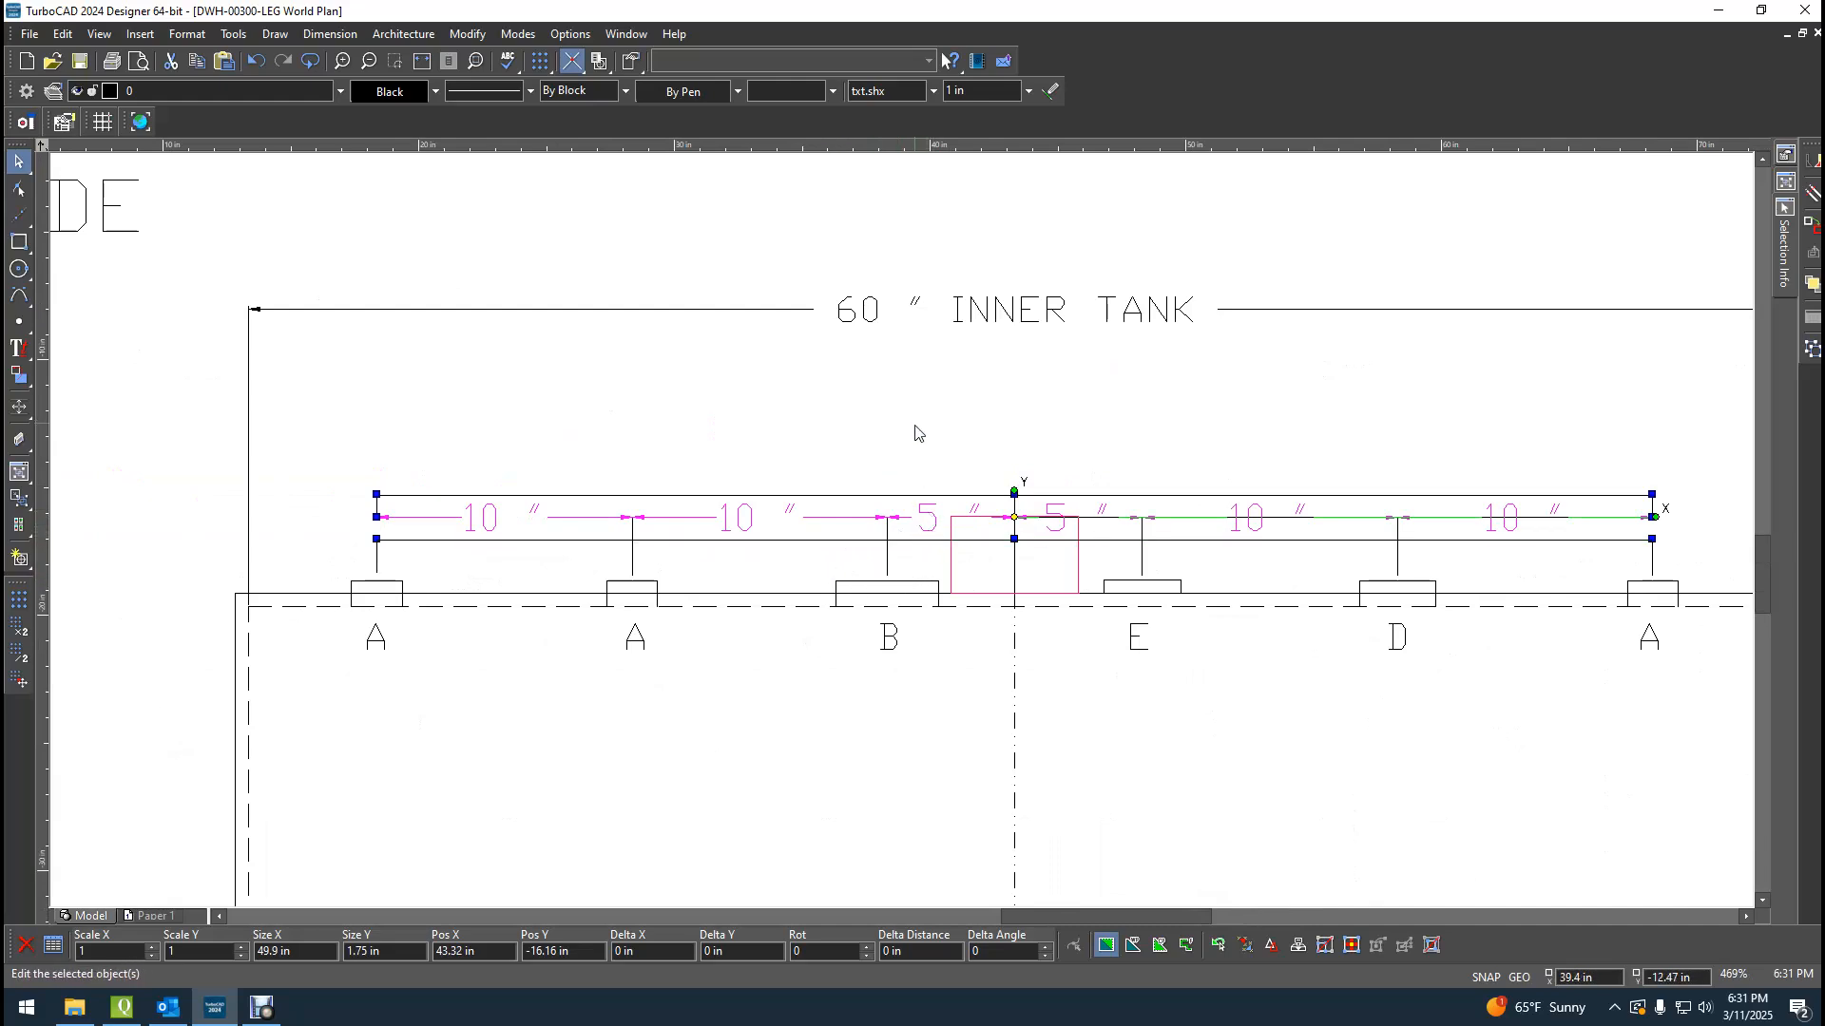
pyautogui.scroll(4, 598, 574)
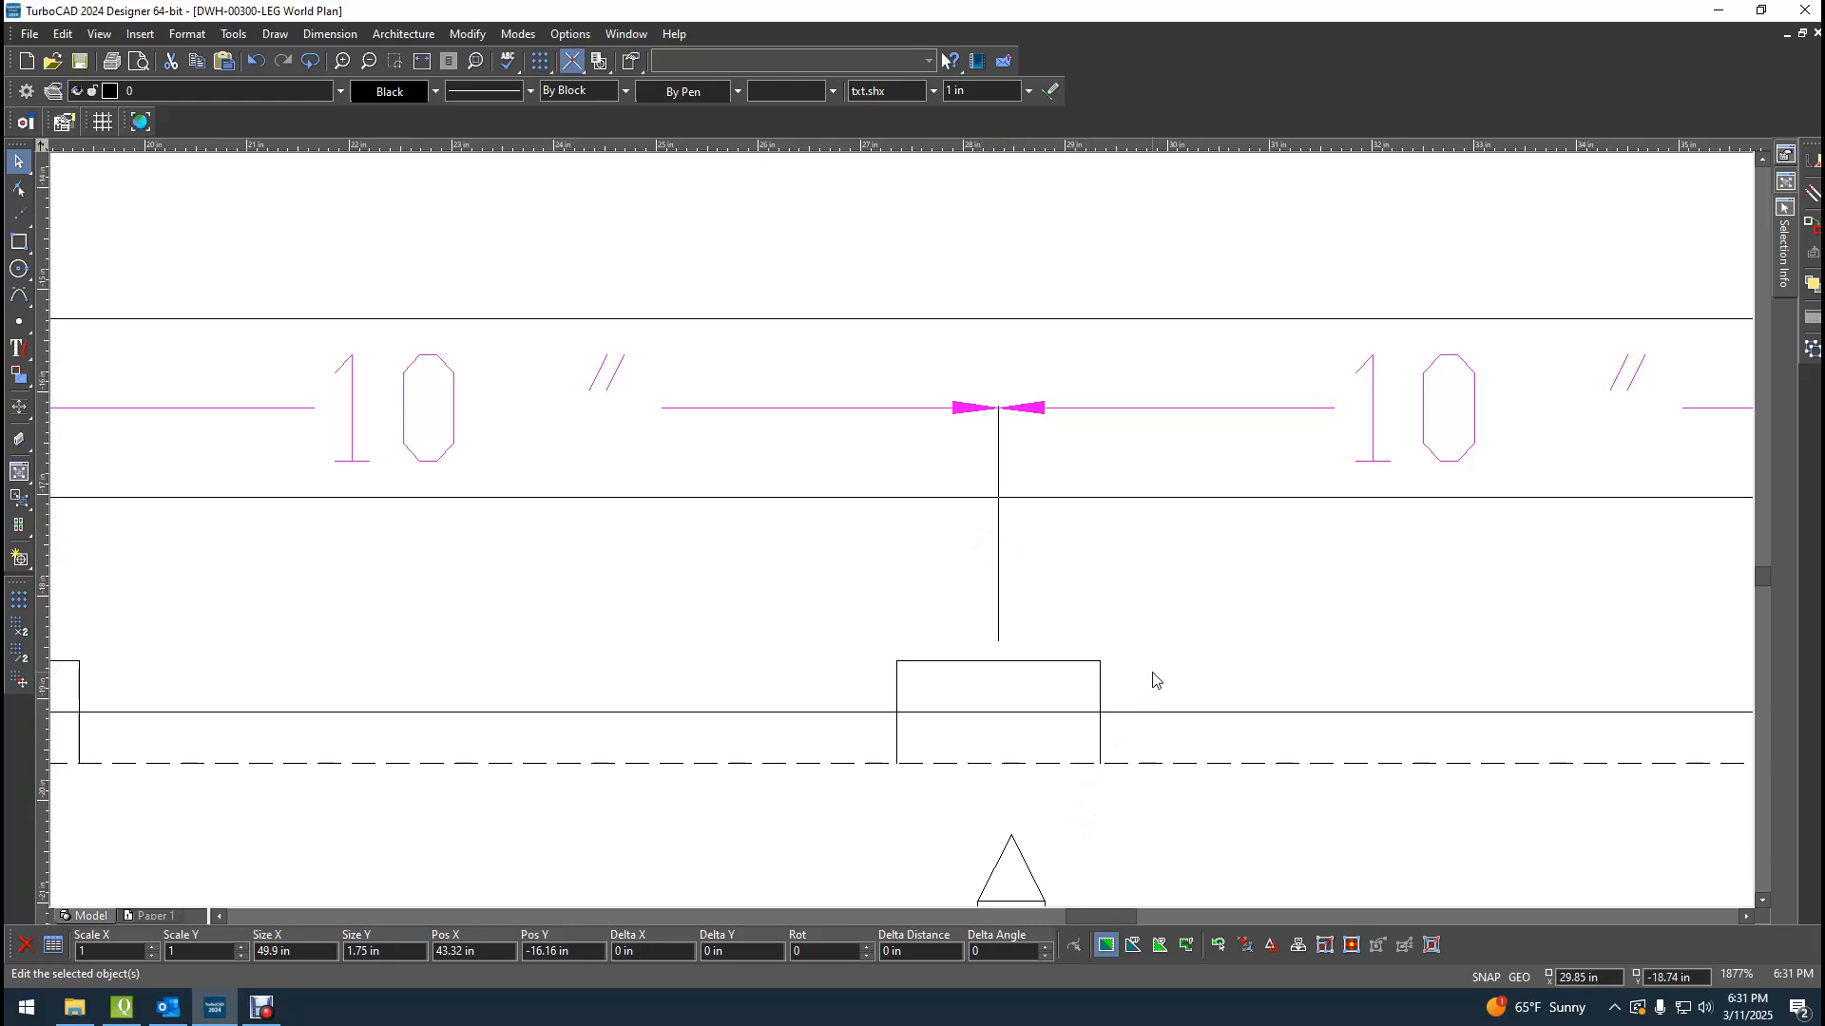
pyautogui.scroll(-1, 1155, 679)
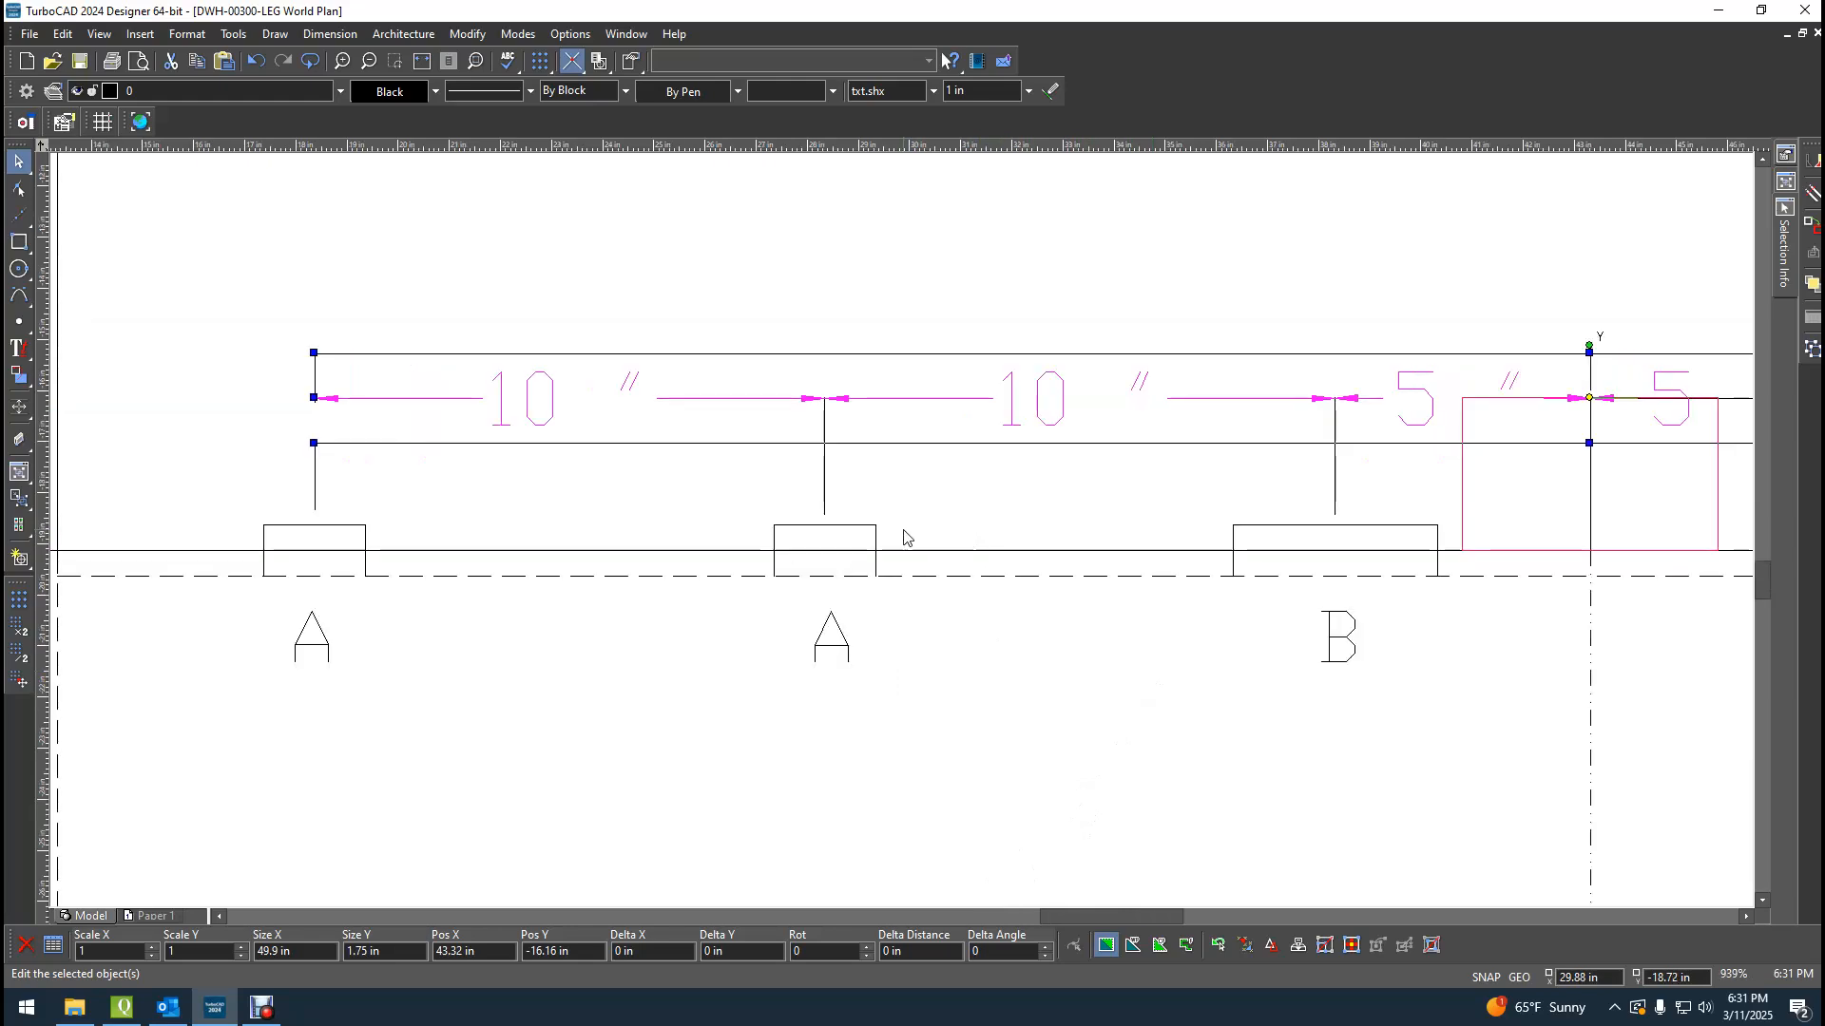
pyautogui.press('Tab')
pyautogui.press('Tab')
pyautogui.press('Tab')
pyautogui.press('Tab')
pyautogui.press('Tab')
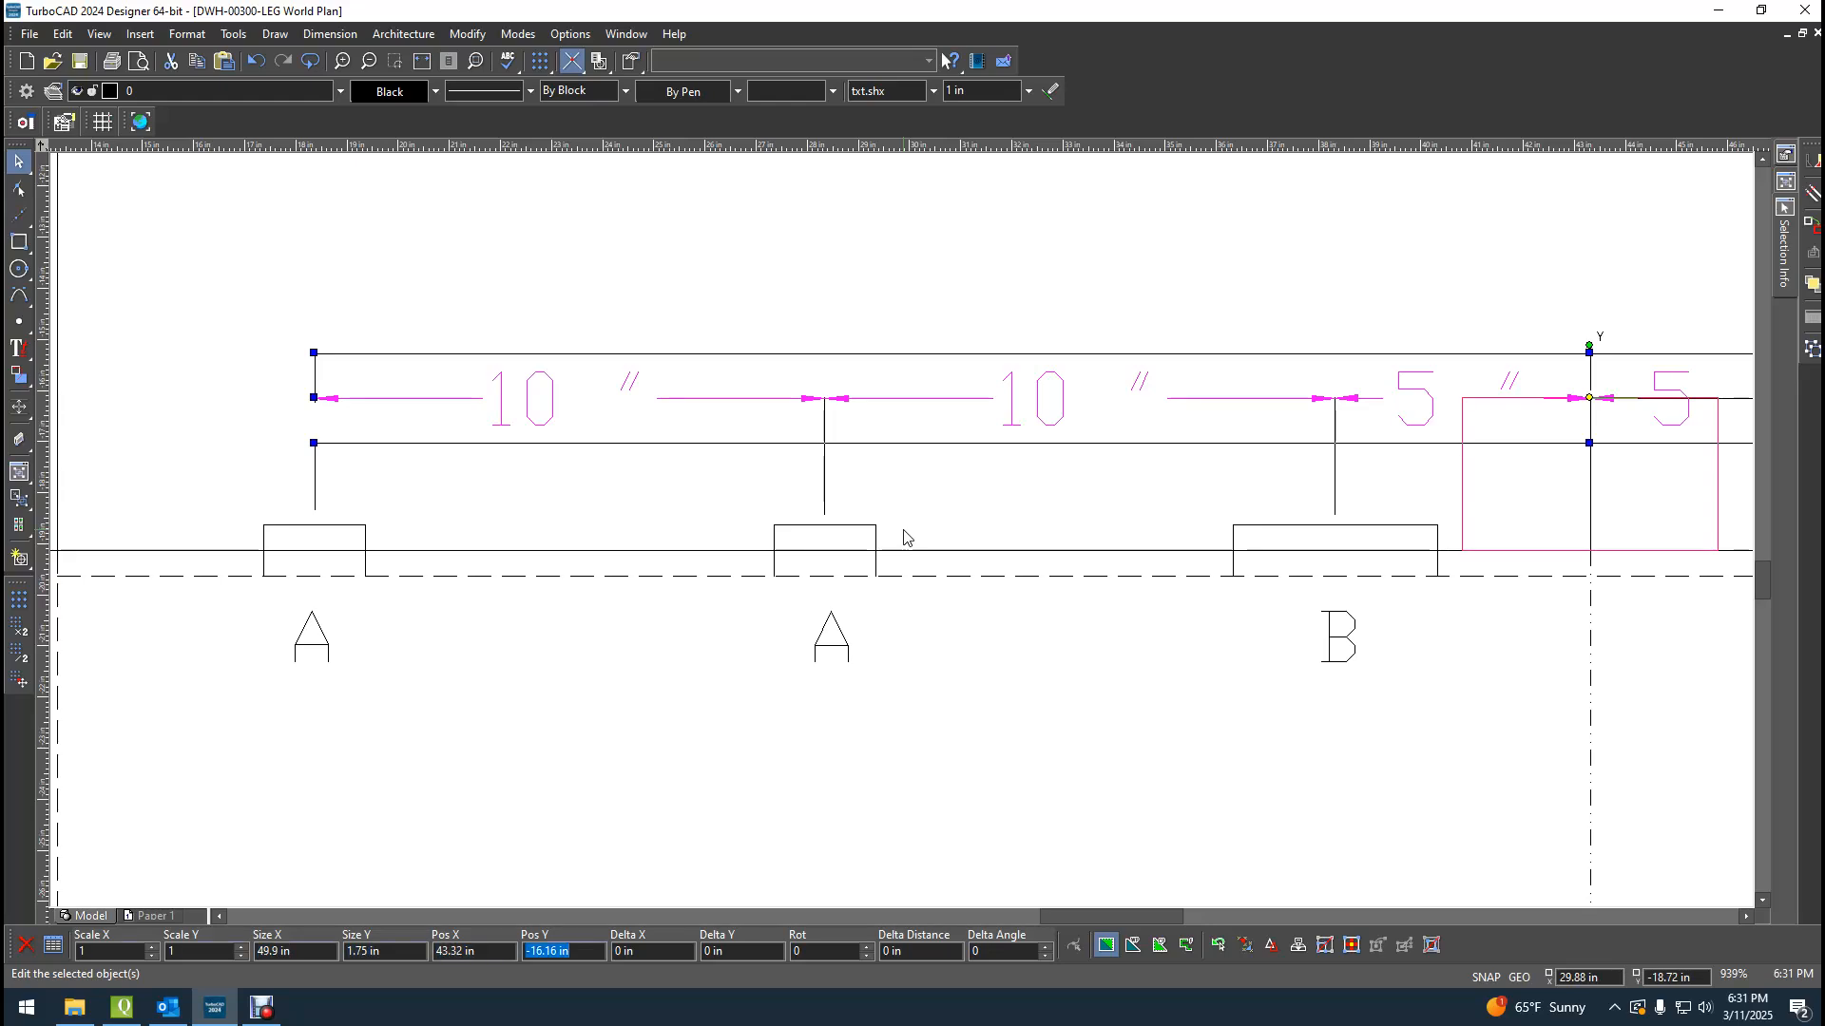
pyautogui.write('-14')
pyautogui.press('Return')
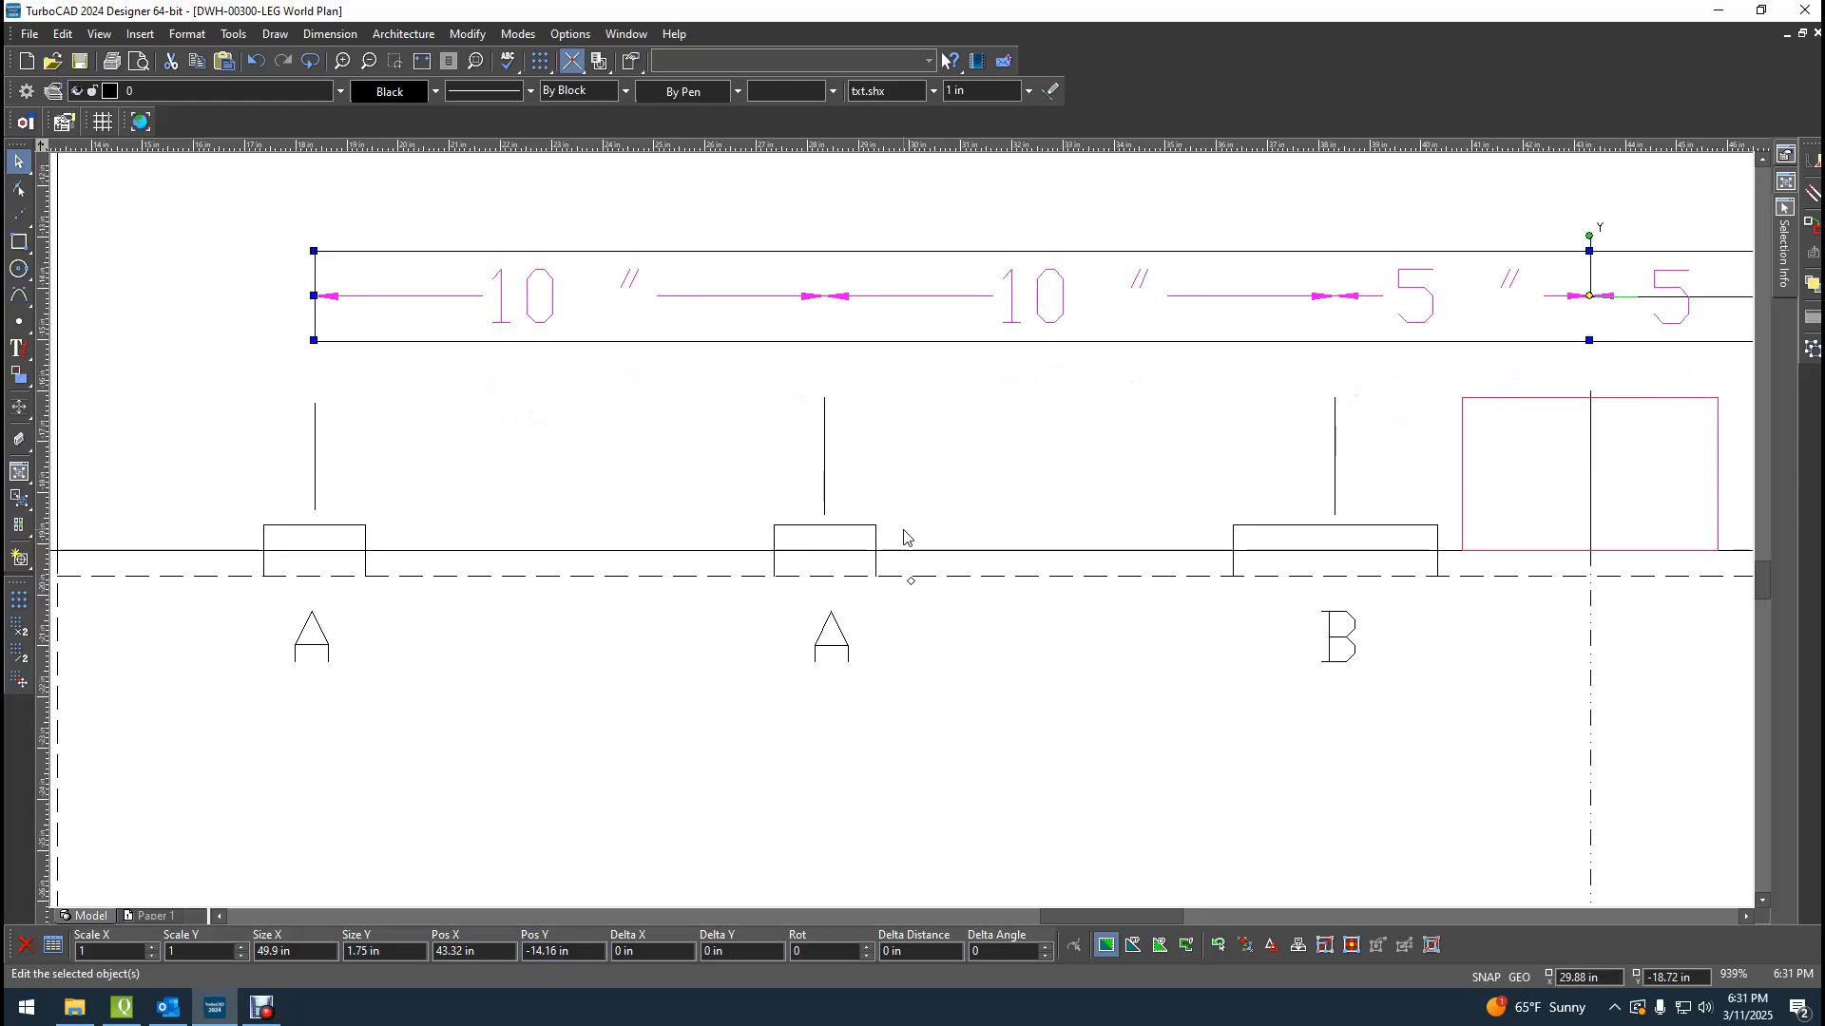
# Lower the 60" INNER TANK dimension closer to the row of 10" and 5" dimensions, giving it an overall height of about 10 in.
pyautogui.scroll(-2, 751, 591)
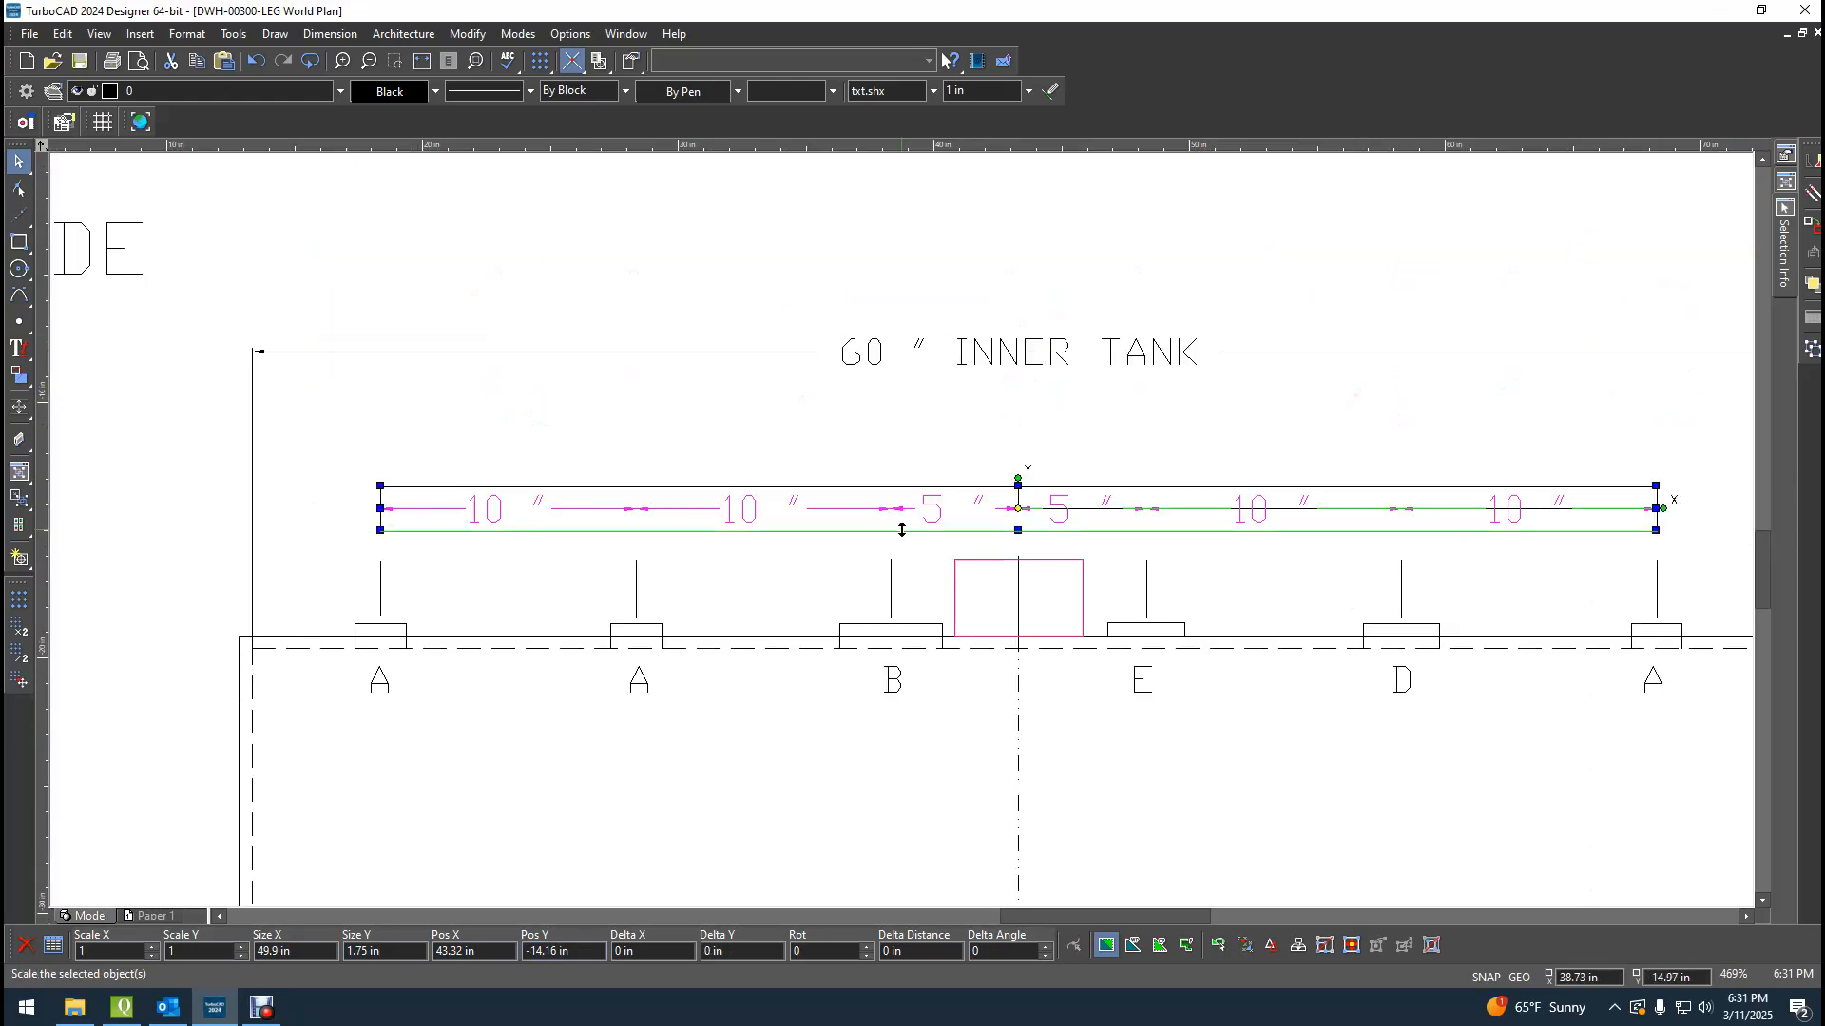
pyautogui.scroll(1, 902, 530)
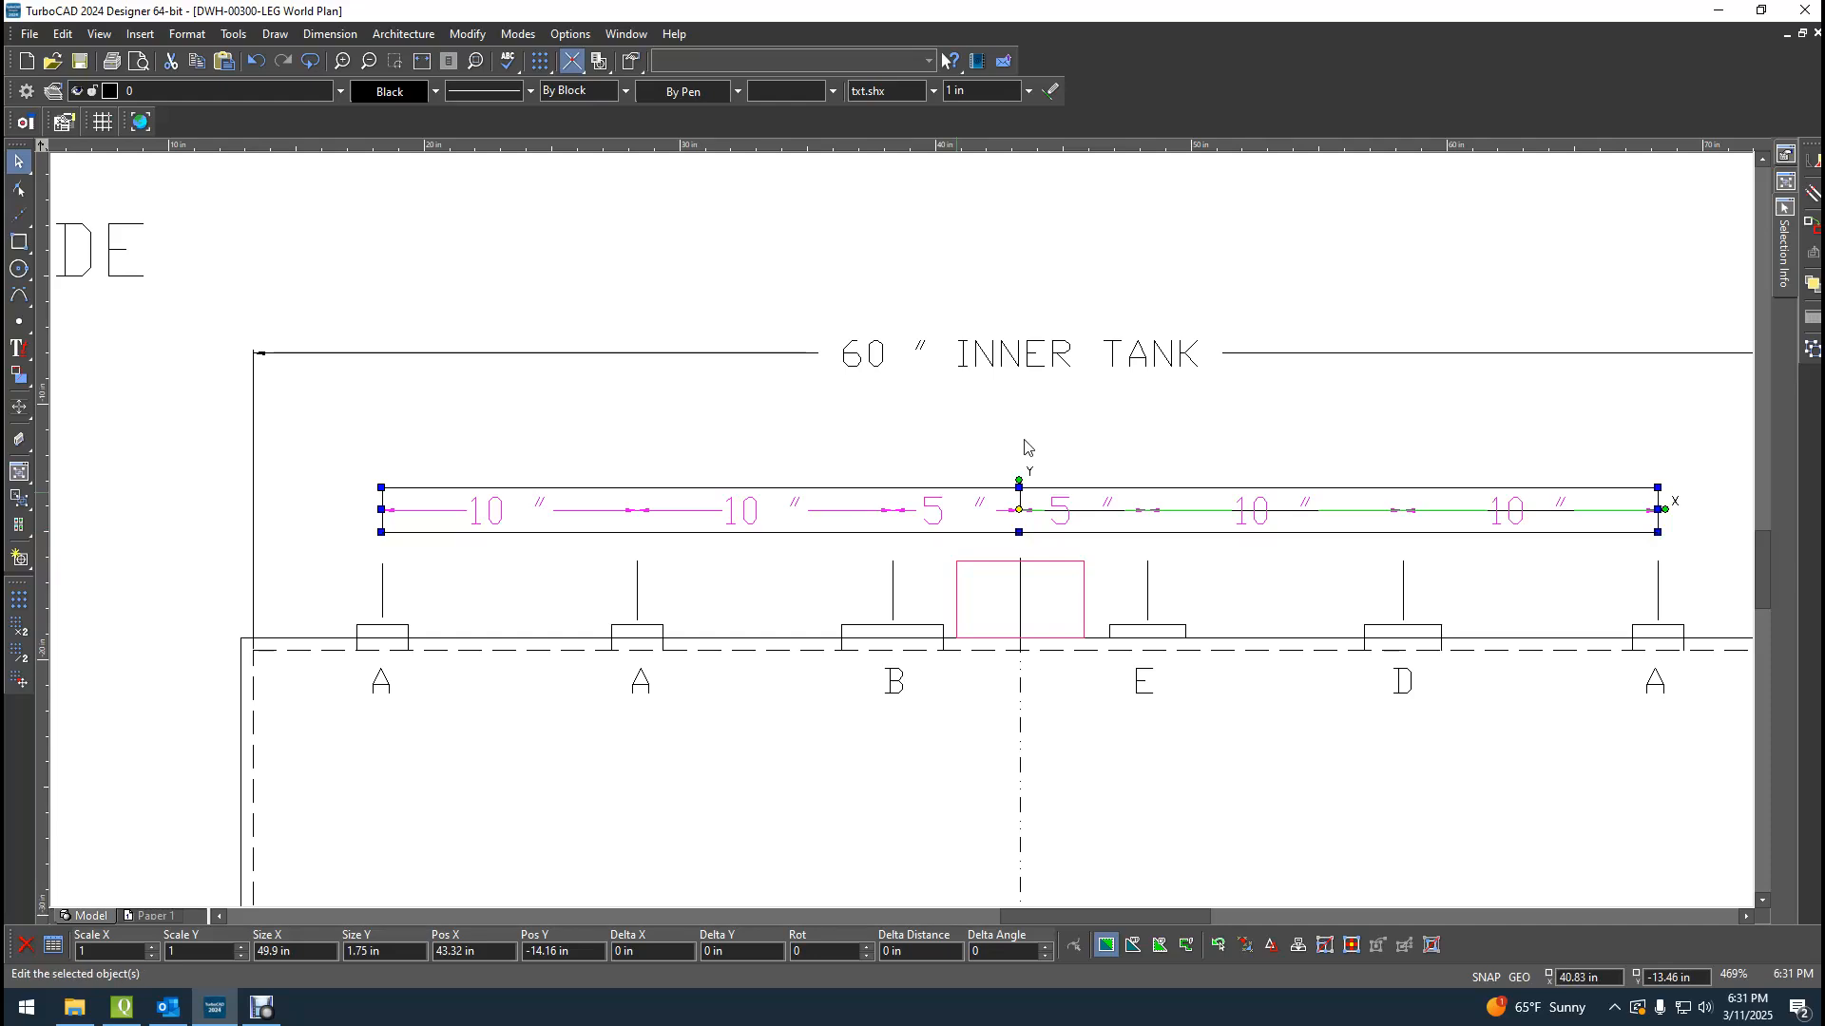
pyautogui.click(1041, 353)
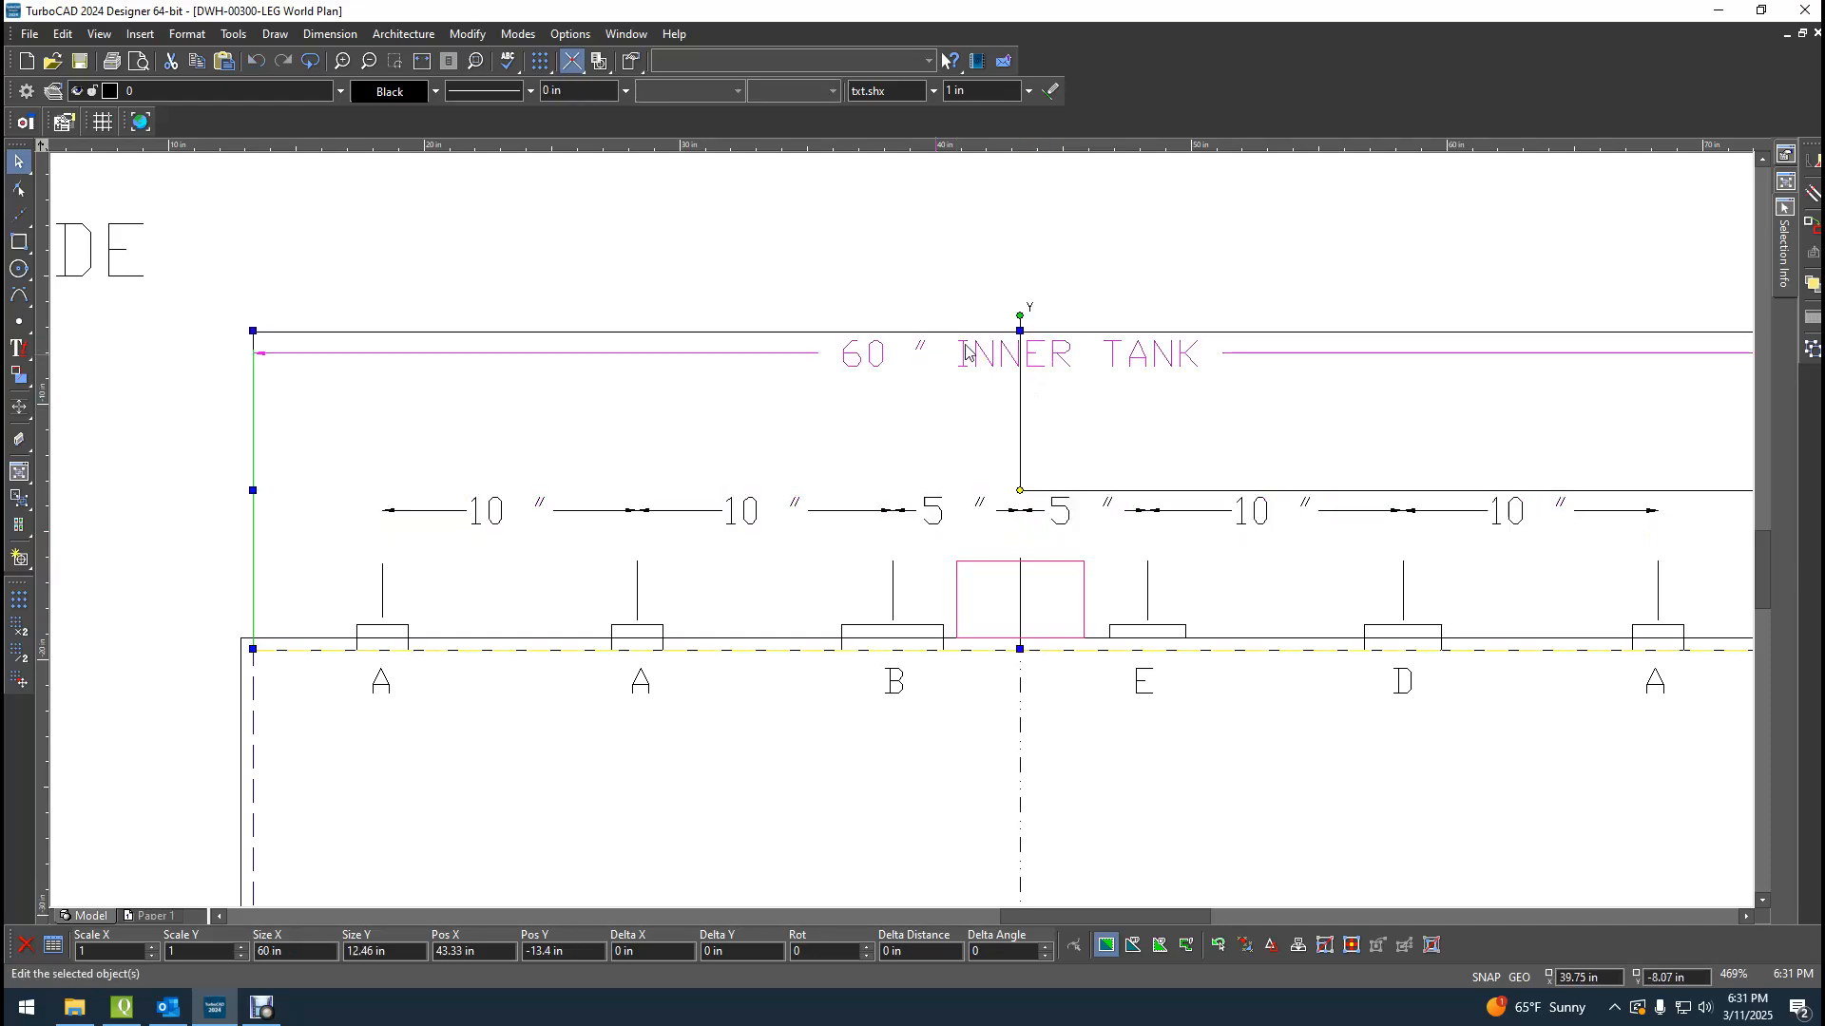
pyautogui.click(1017, 332)
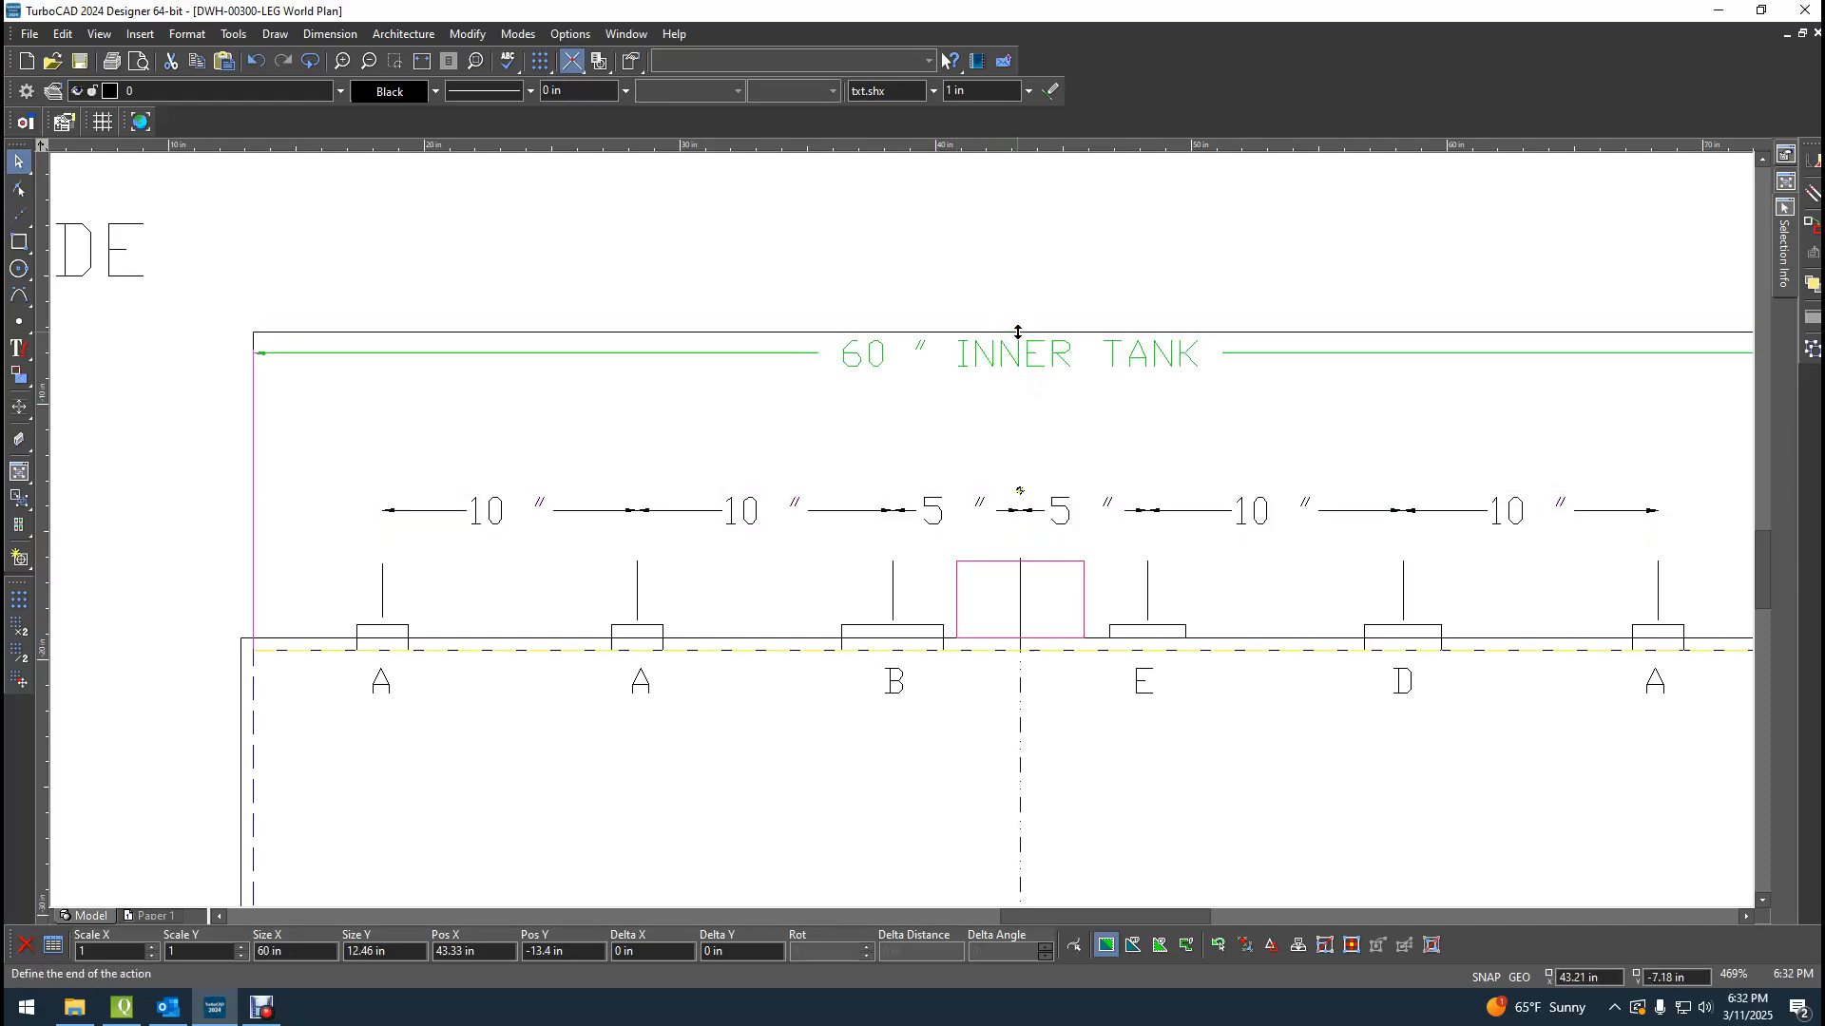
pyautogui.click(1020, 395)
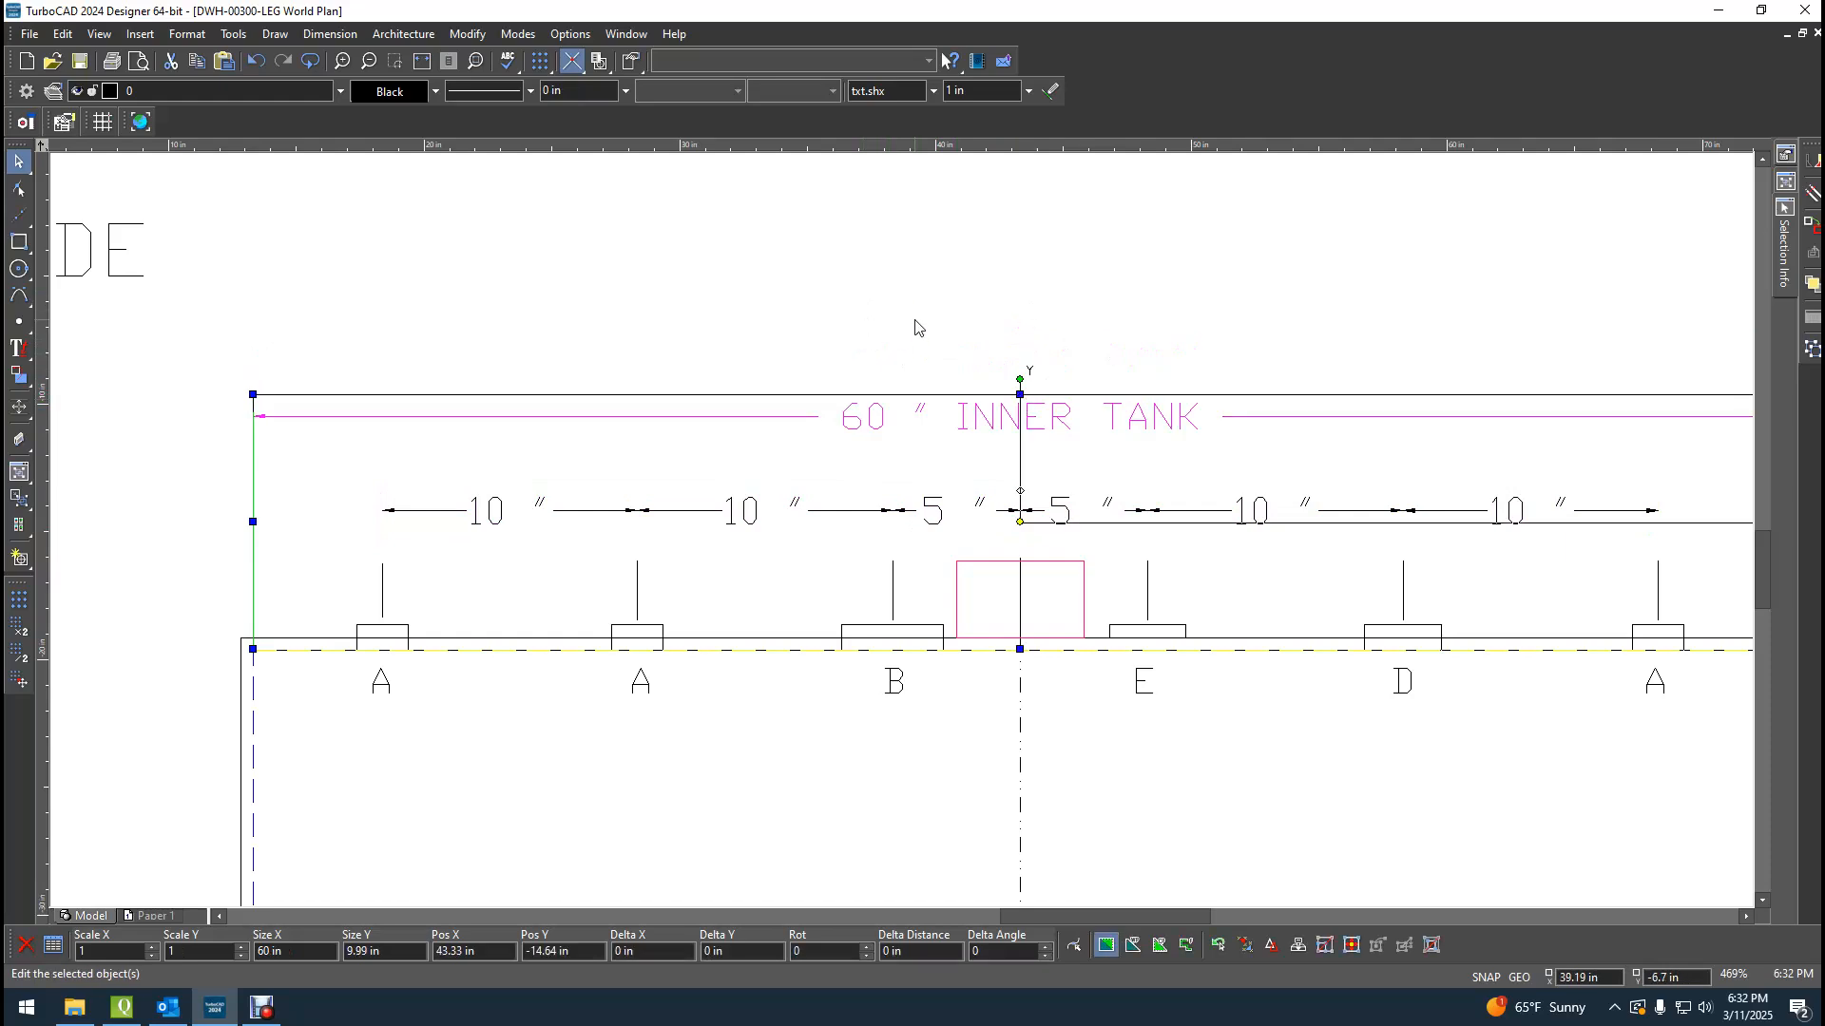
pyautogui.press('Escape')
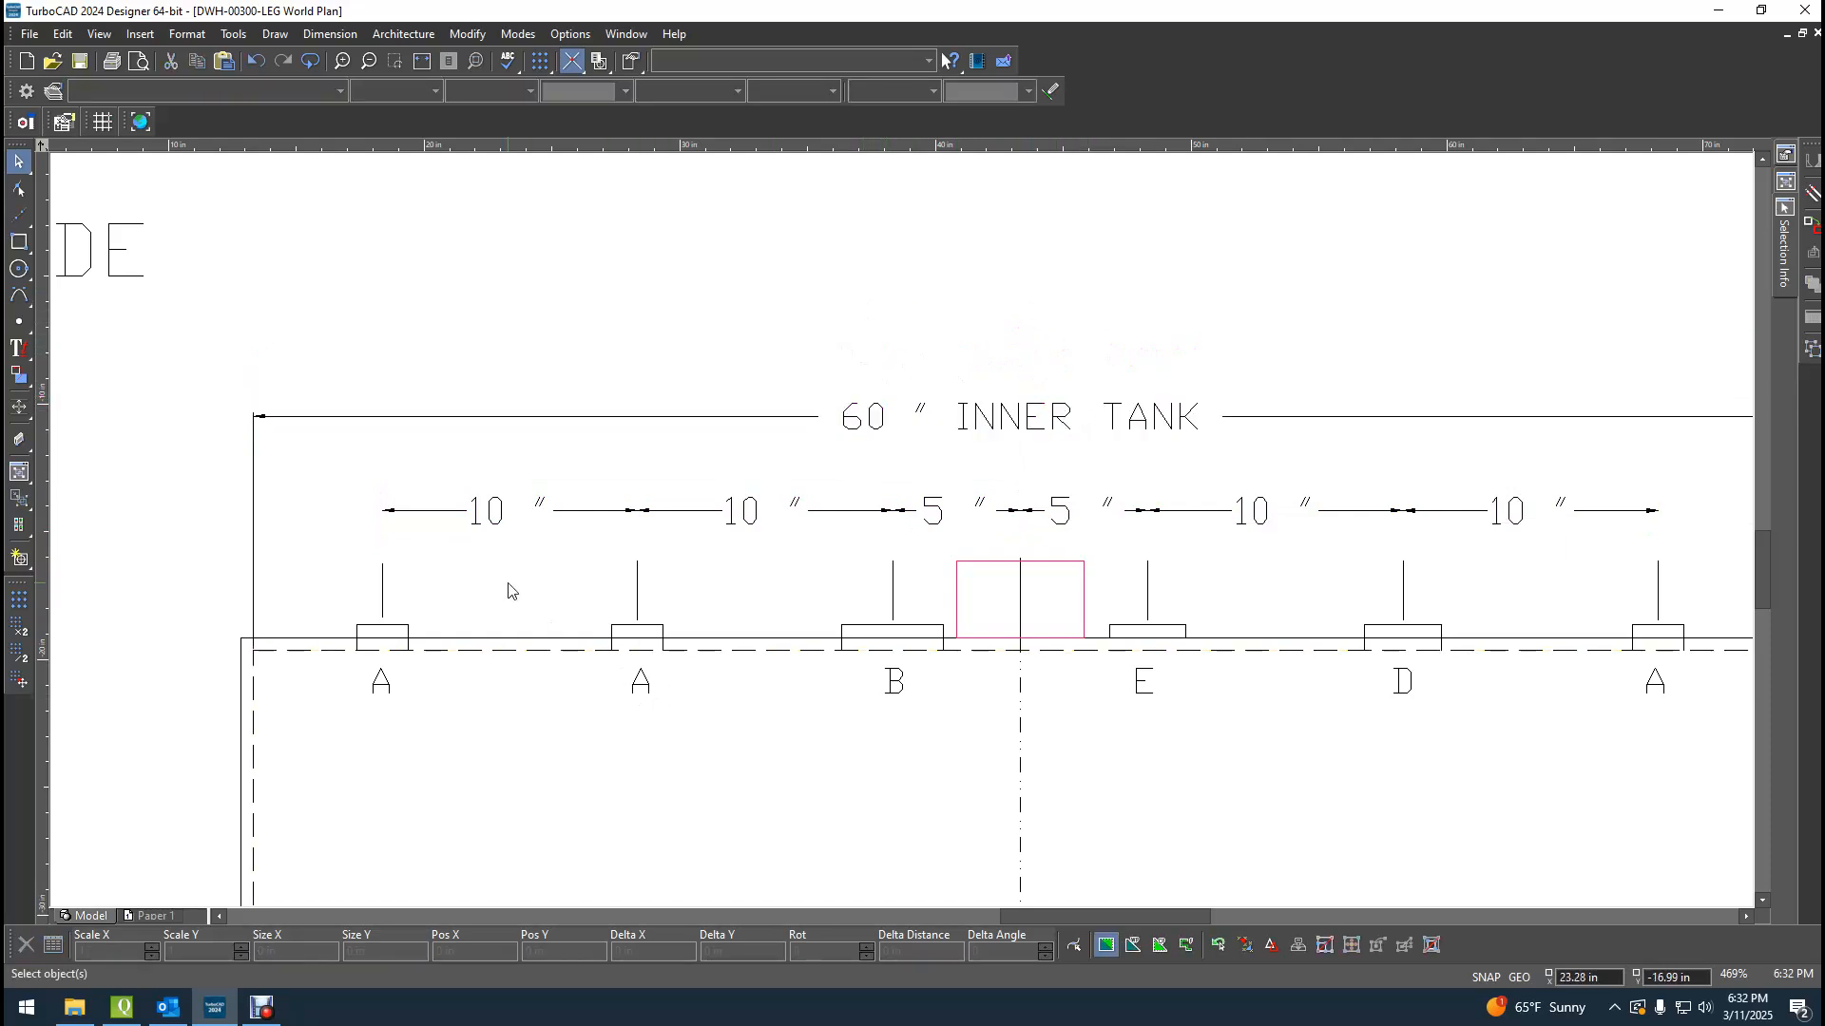
# Stretch the extension lines above the two leftmost A fittings up to the arrowheads of the raised 10" dimensions.
pyautogui.click(383, 586)
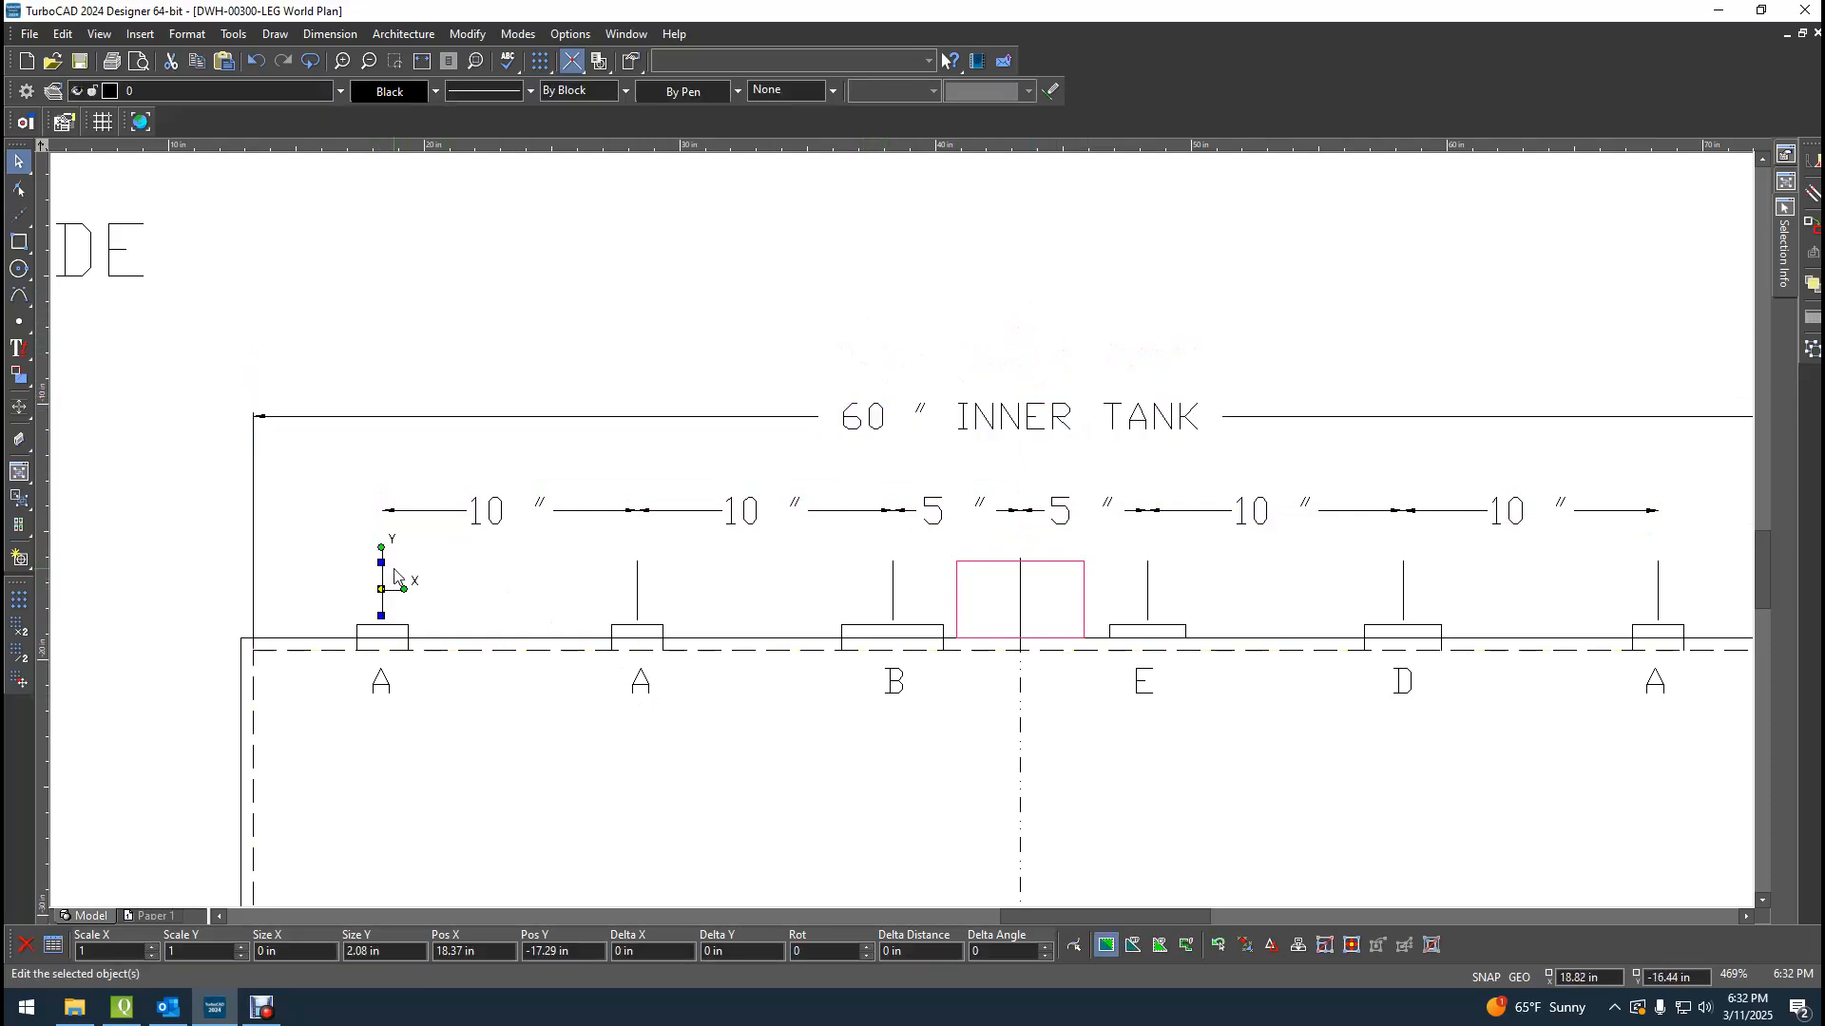
pyautogui.press('Escape')
pyautogui.scroll(2, 401, 584)
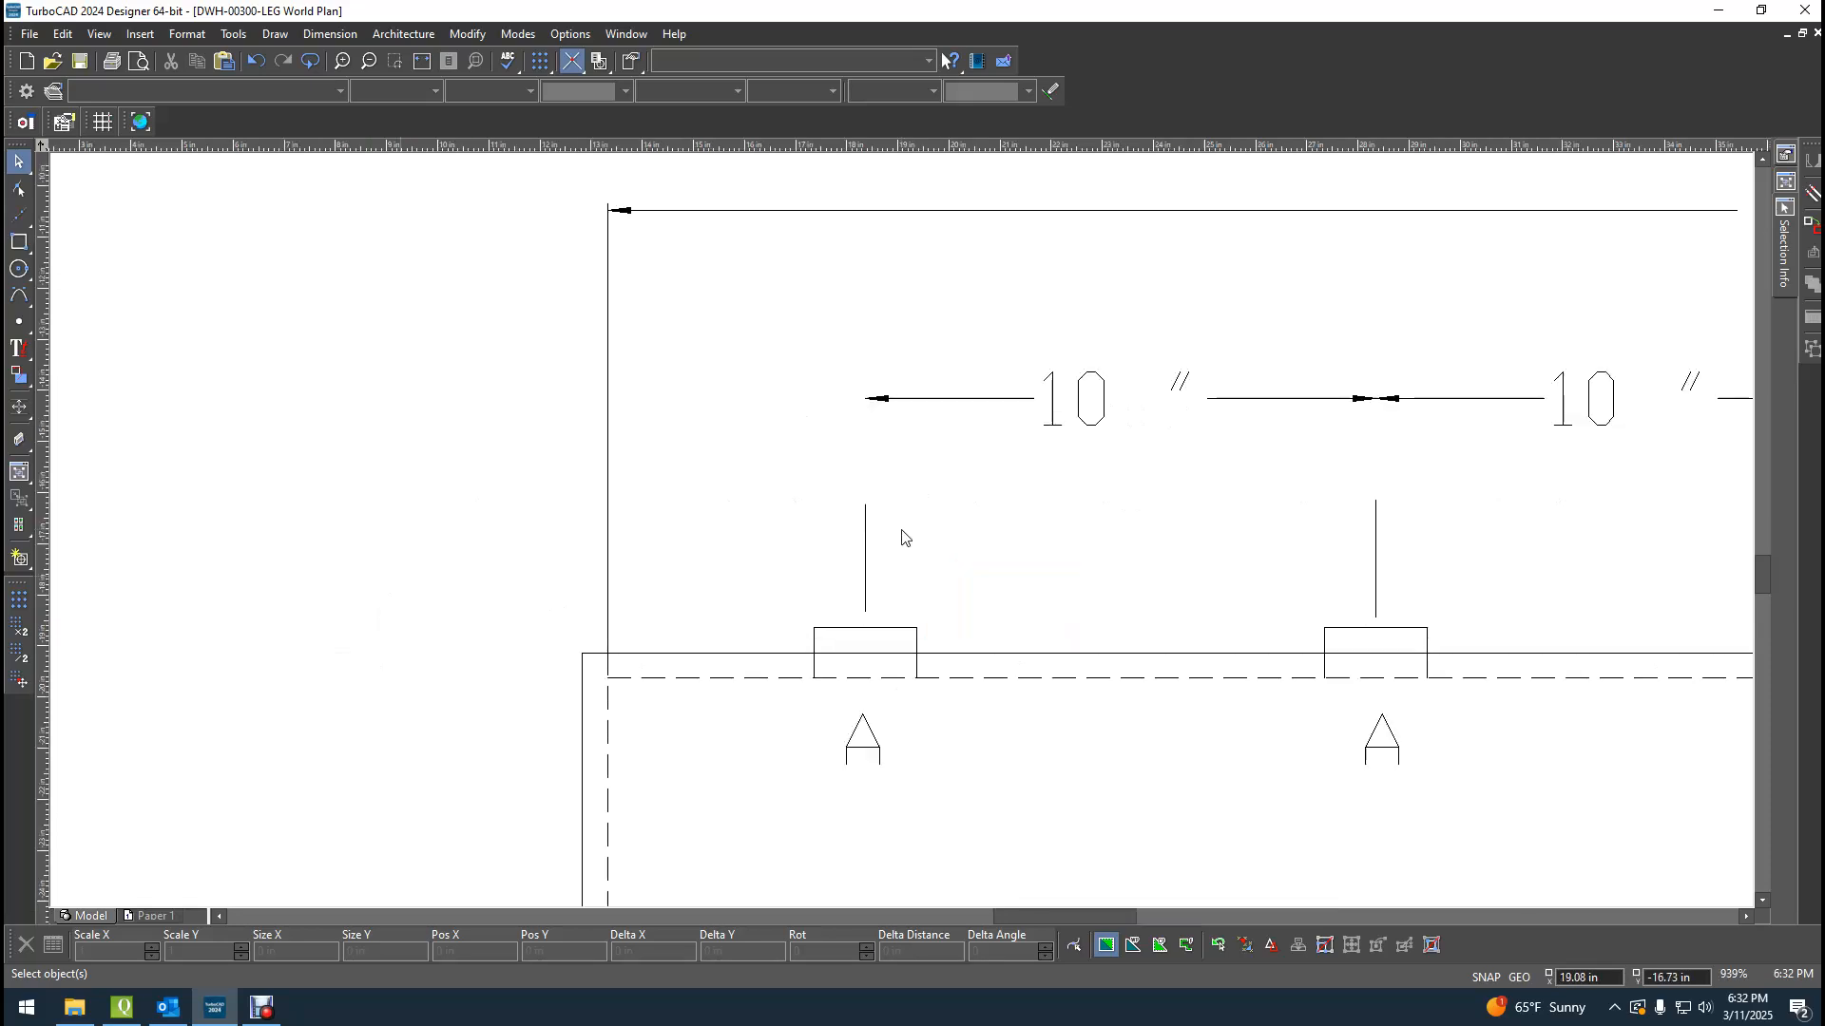
pyautogui.click(866, 549)
pyautogui.click(866, 503)
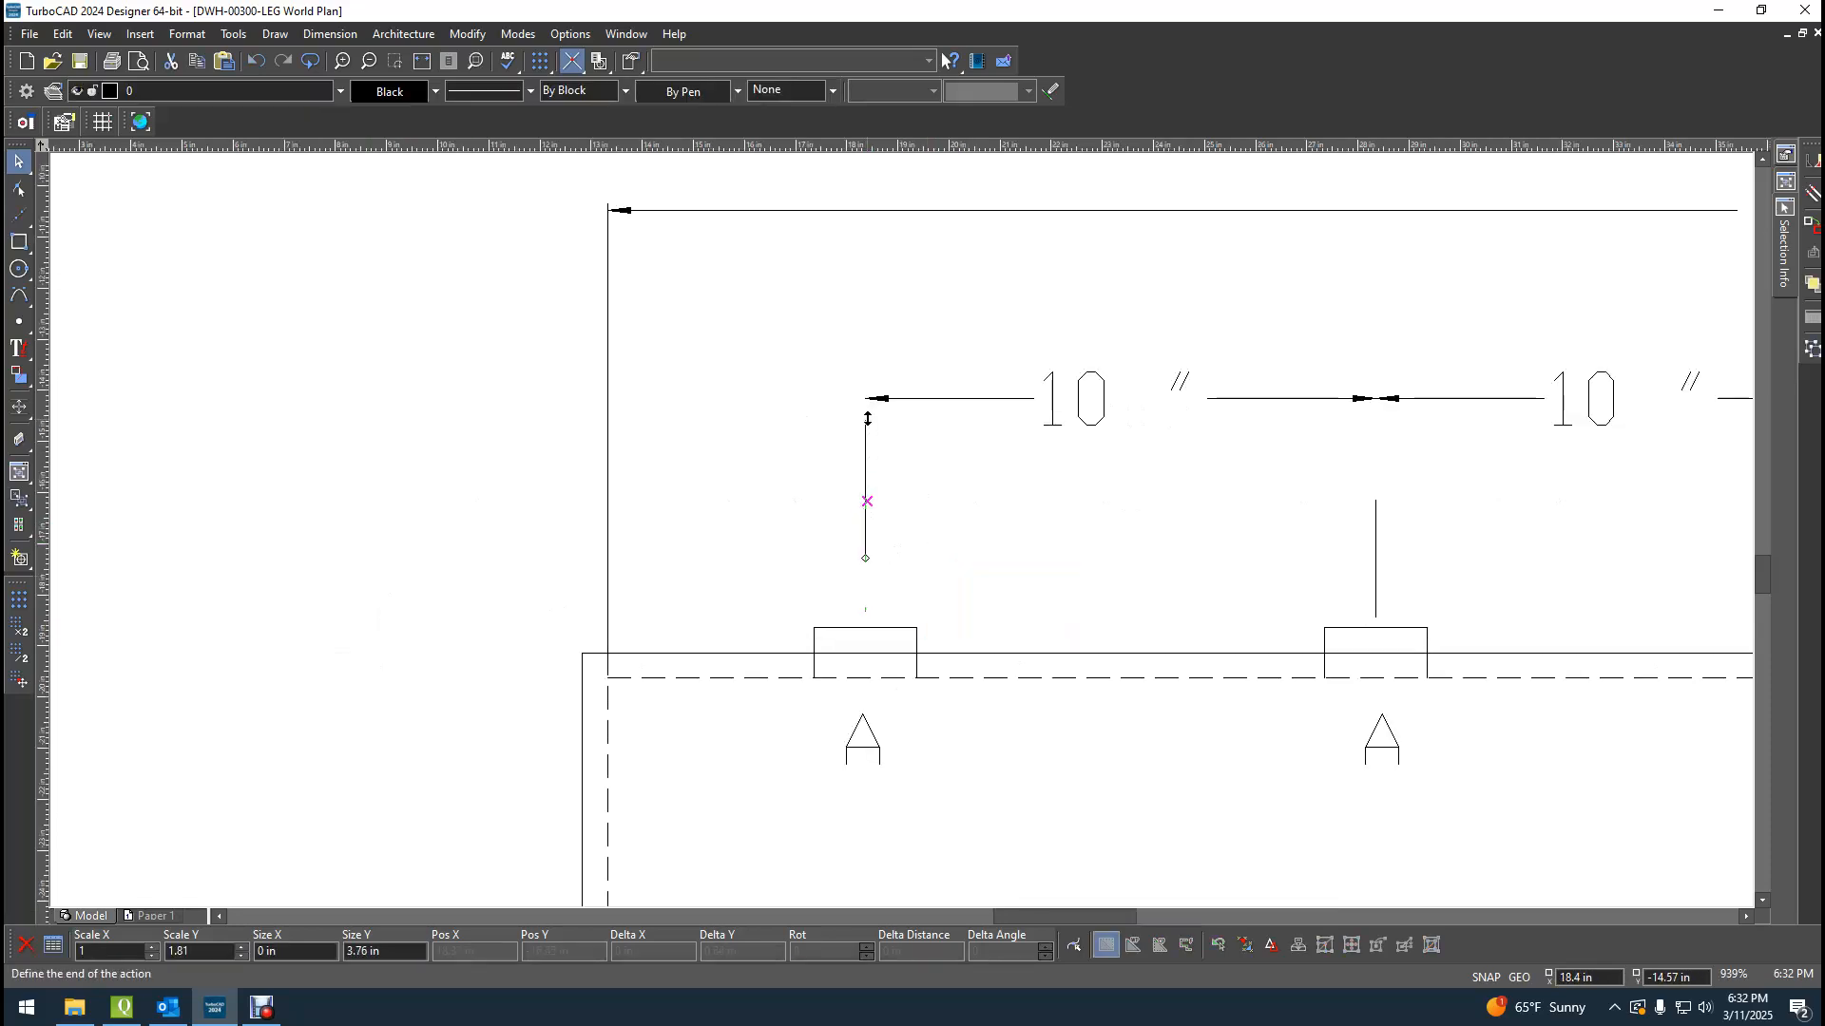
pyautogui.click(865, 398)
pyautogui.click(1373, 547)
pyautogui.click(1375, 501)
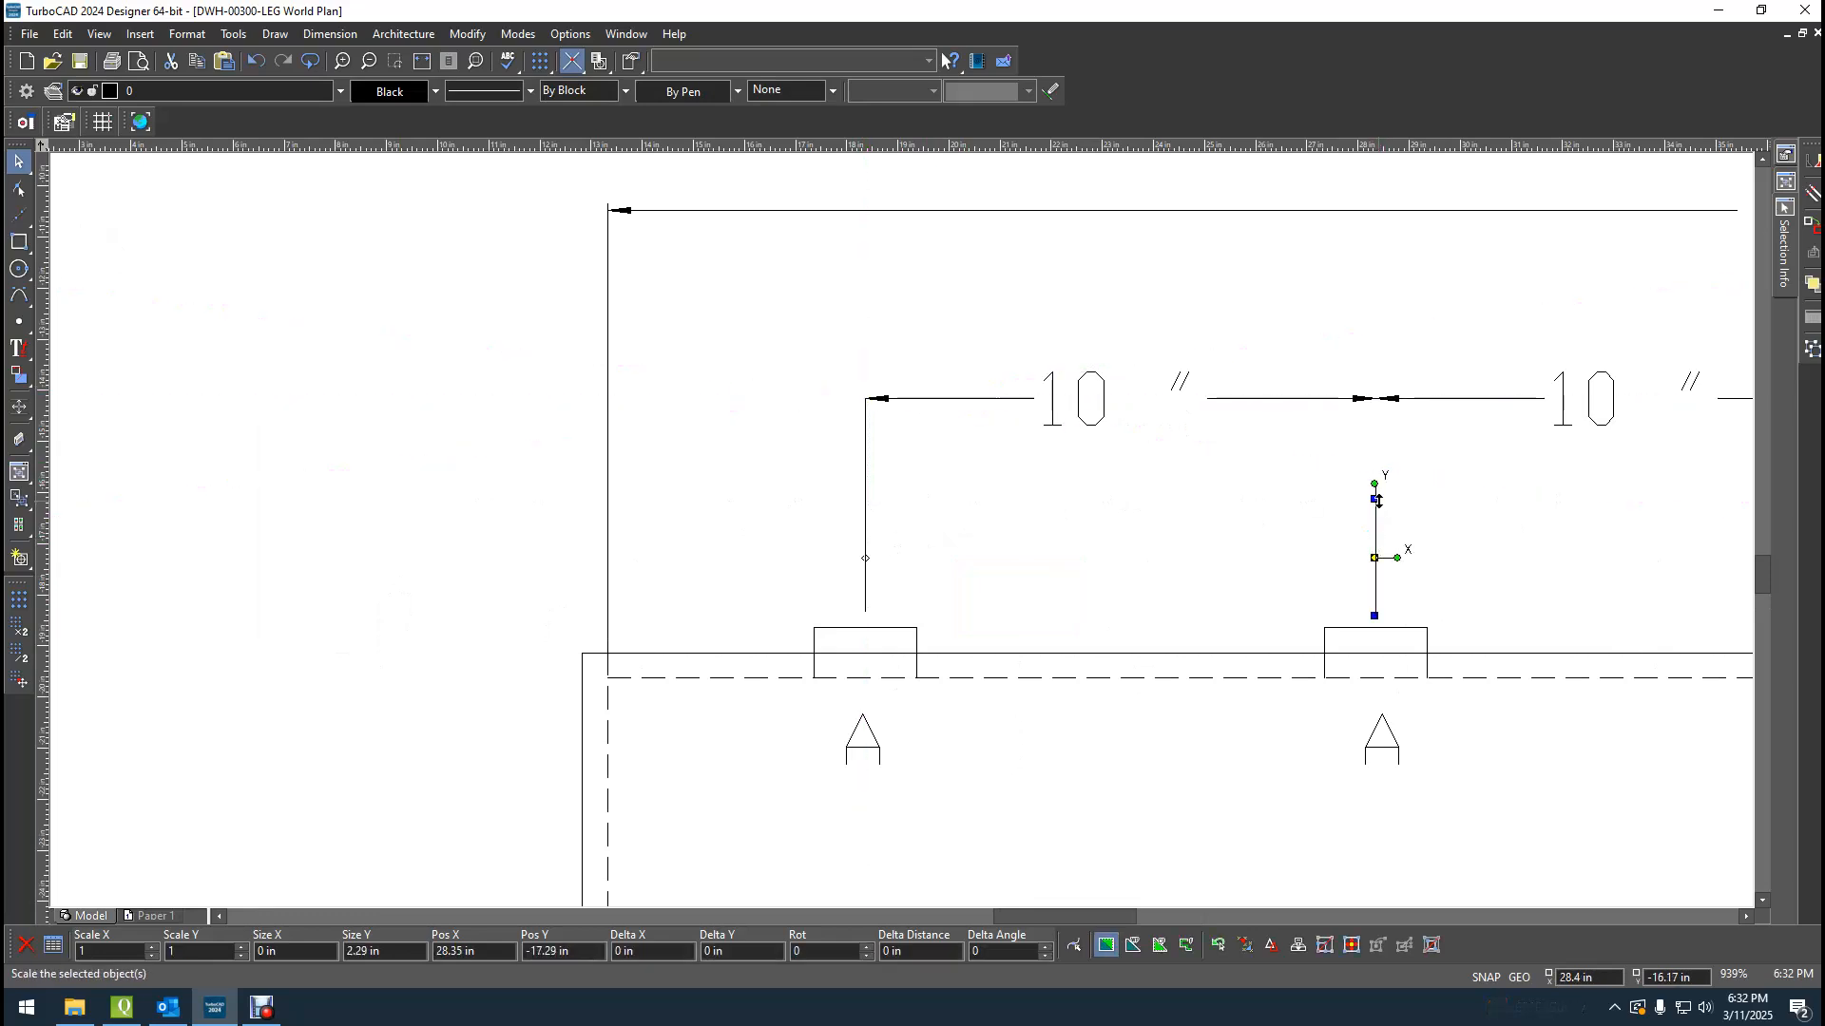
pyautogui.click(1375, 390)
# Stretch the extension lines above fittings B and E up to the raised dimension row, making each about 4.3 in long.
pyautogui.scroll(-3, 1623, 549)
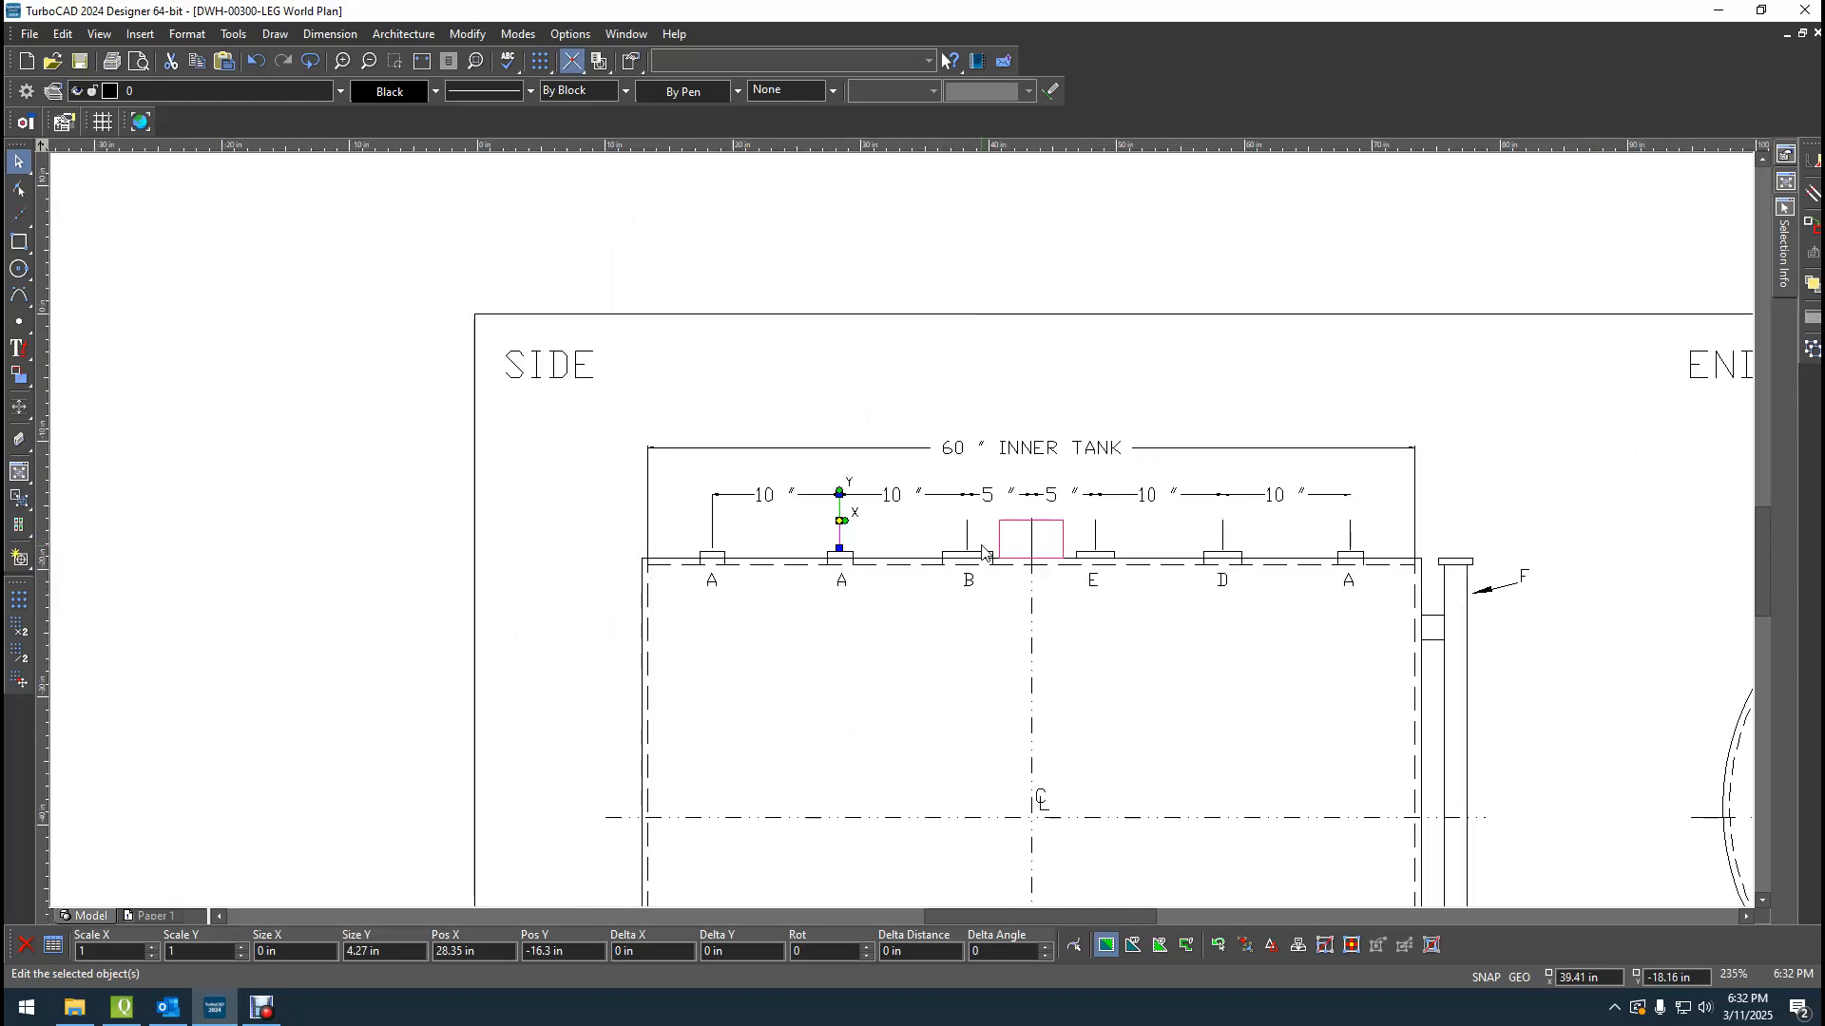
pyautogui.scroll(3, 982, 552)
pyautogui.click(849, 484)
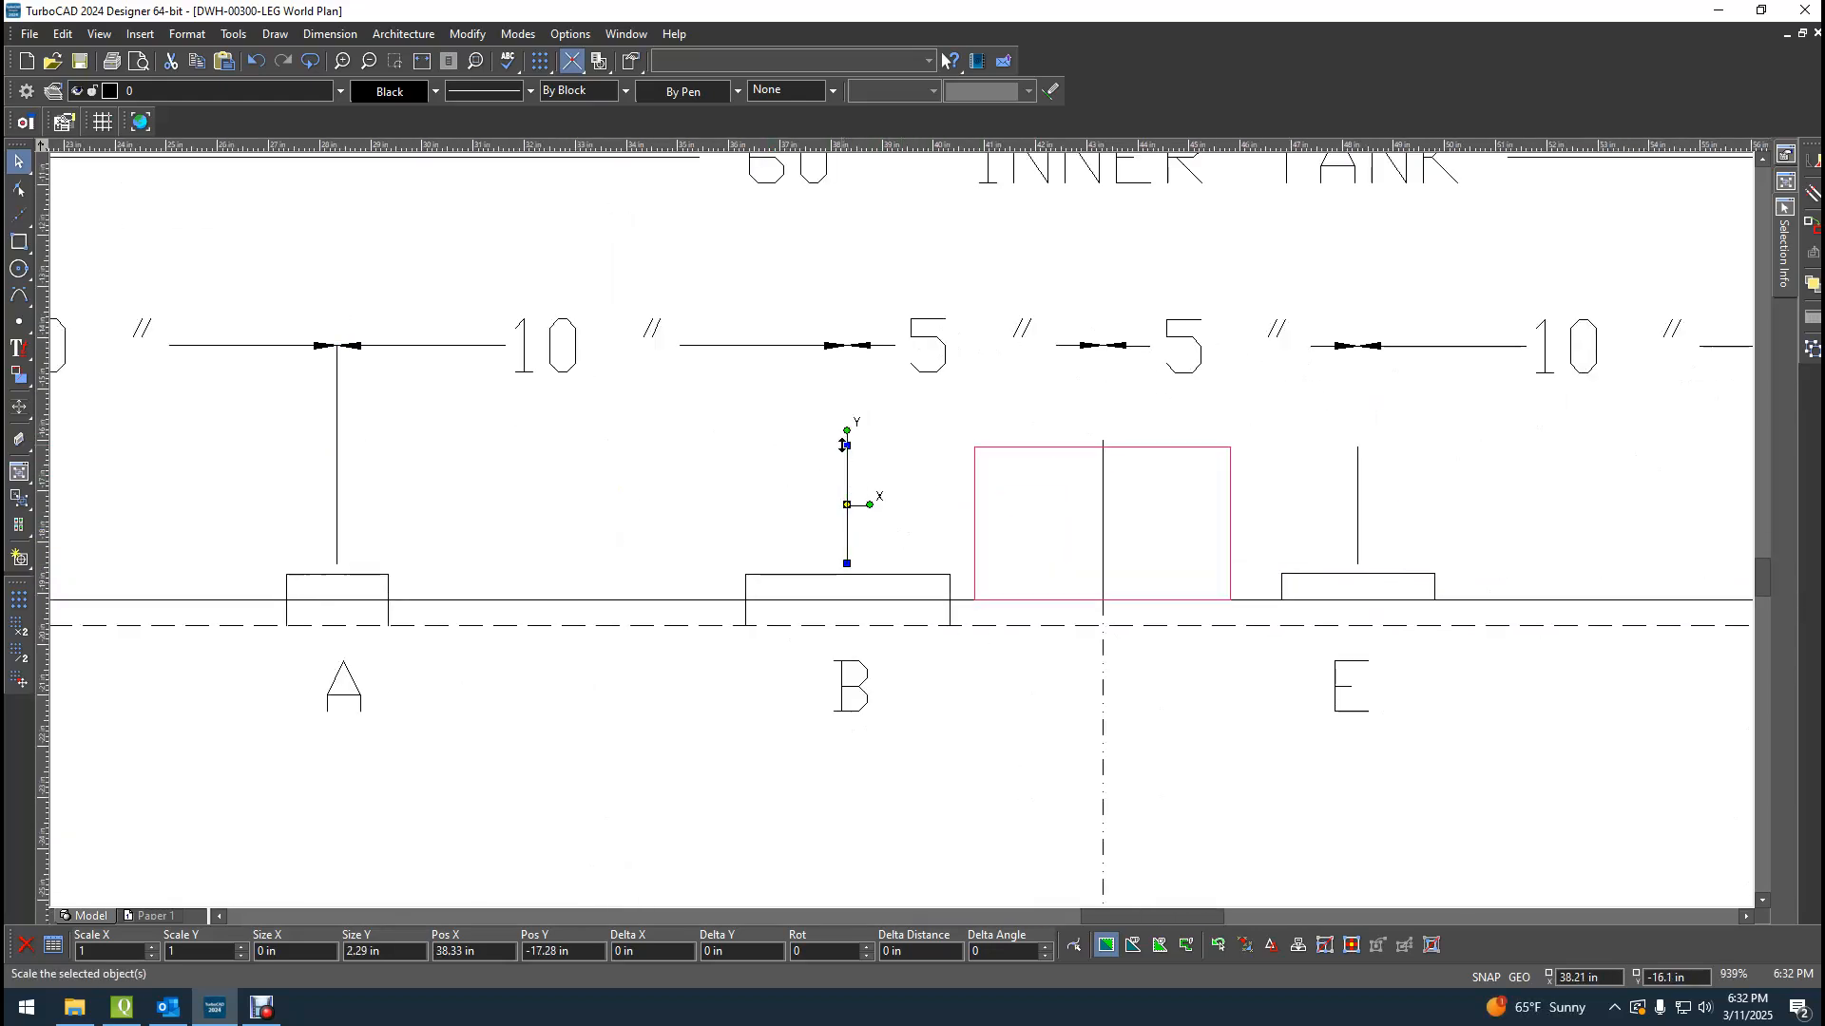
pyautogui.click(847, 446)
pyautogui.click(849, 344)
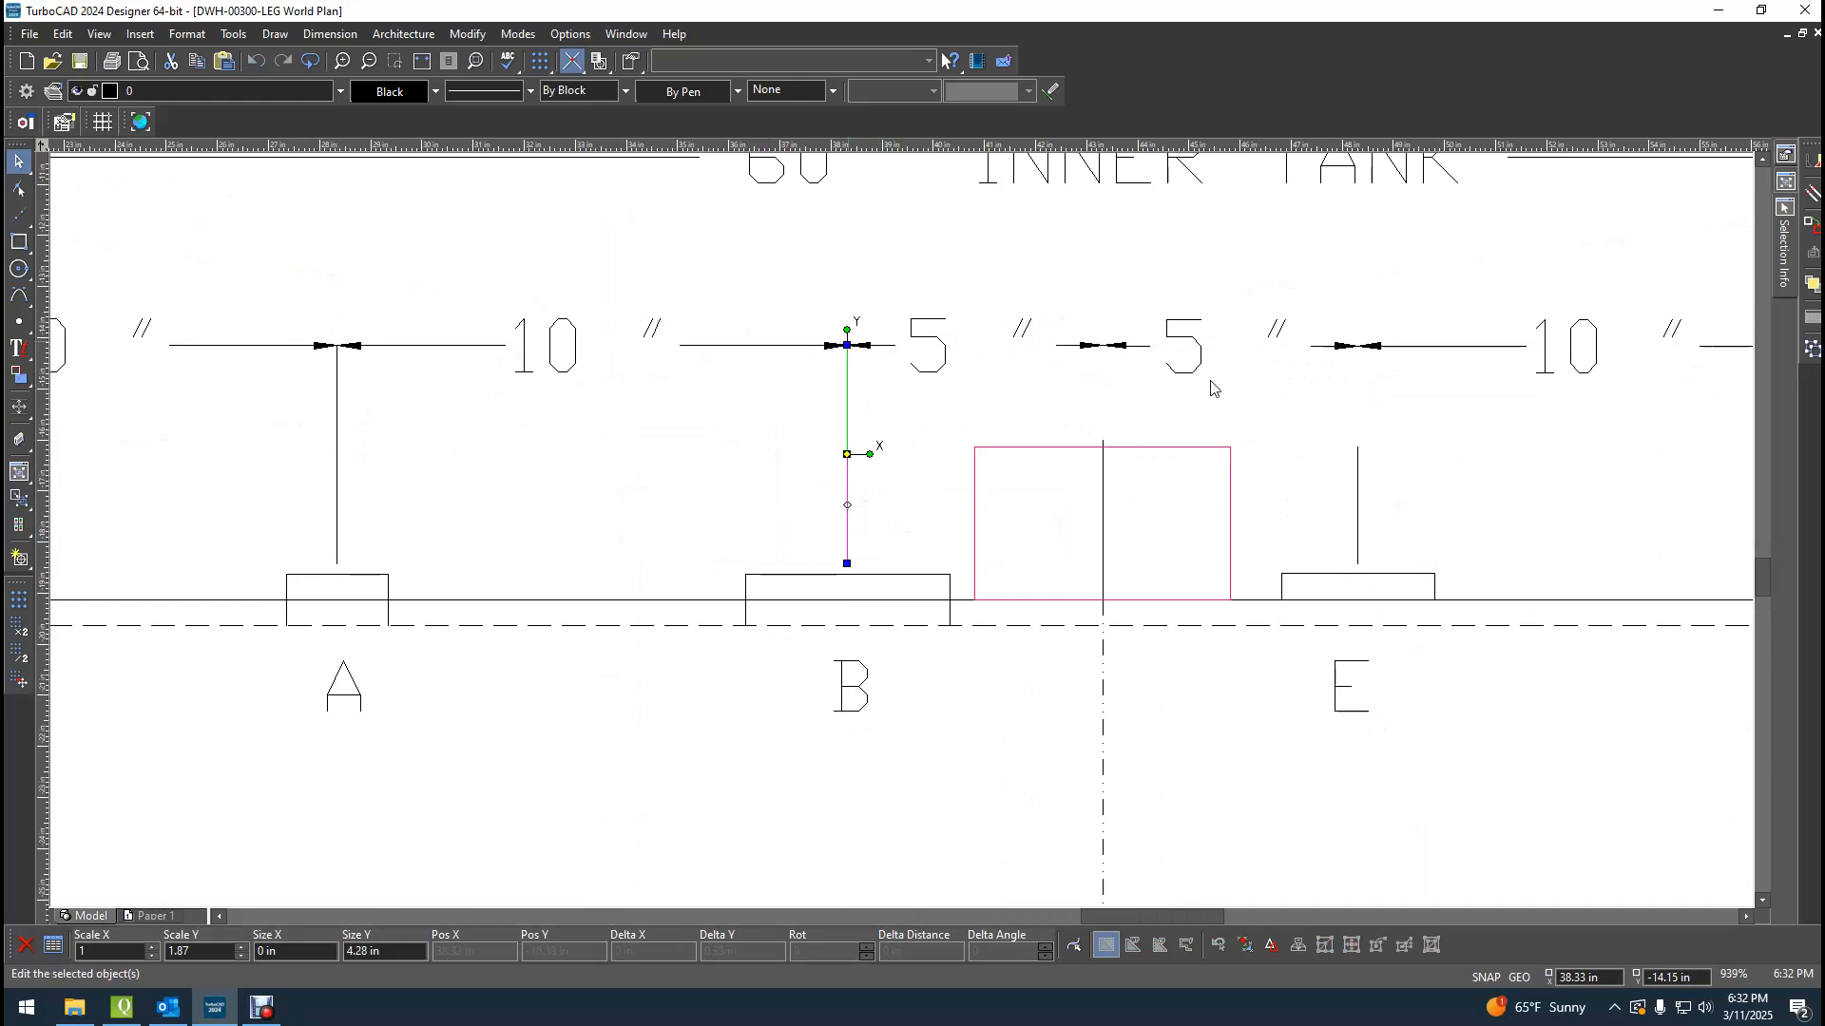
pyautogui.click(1358, 480)
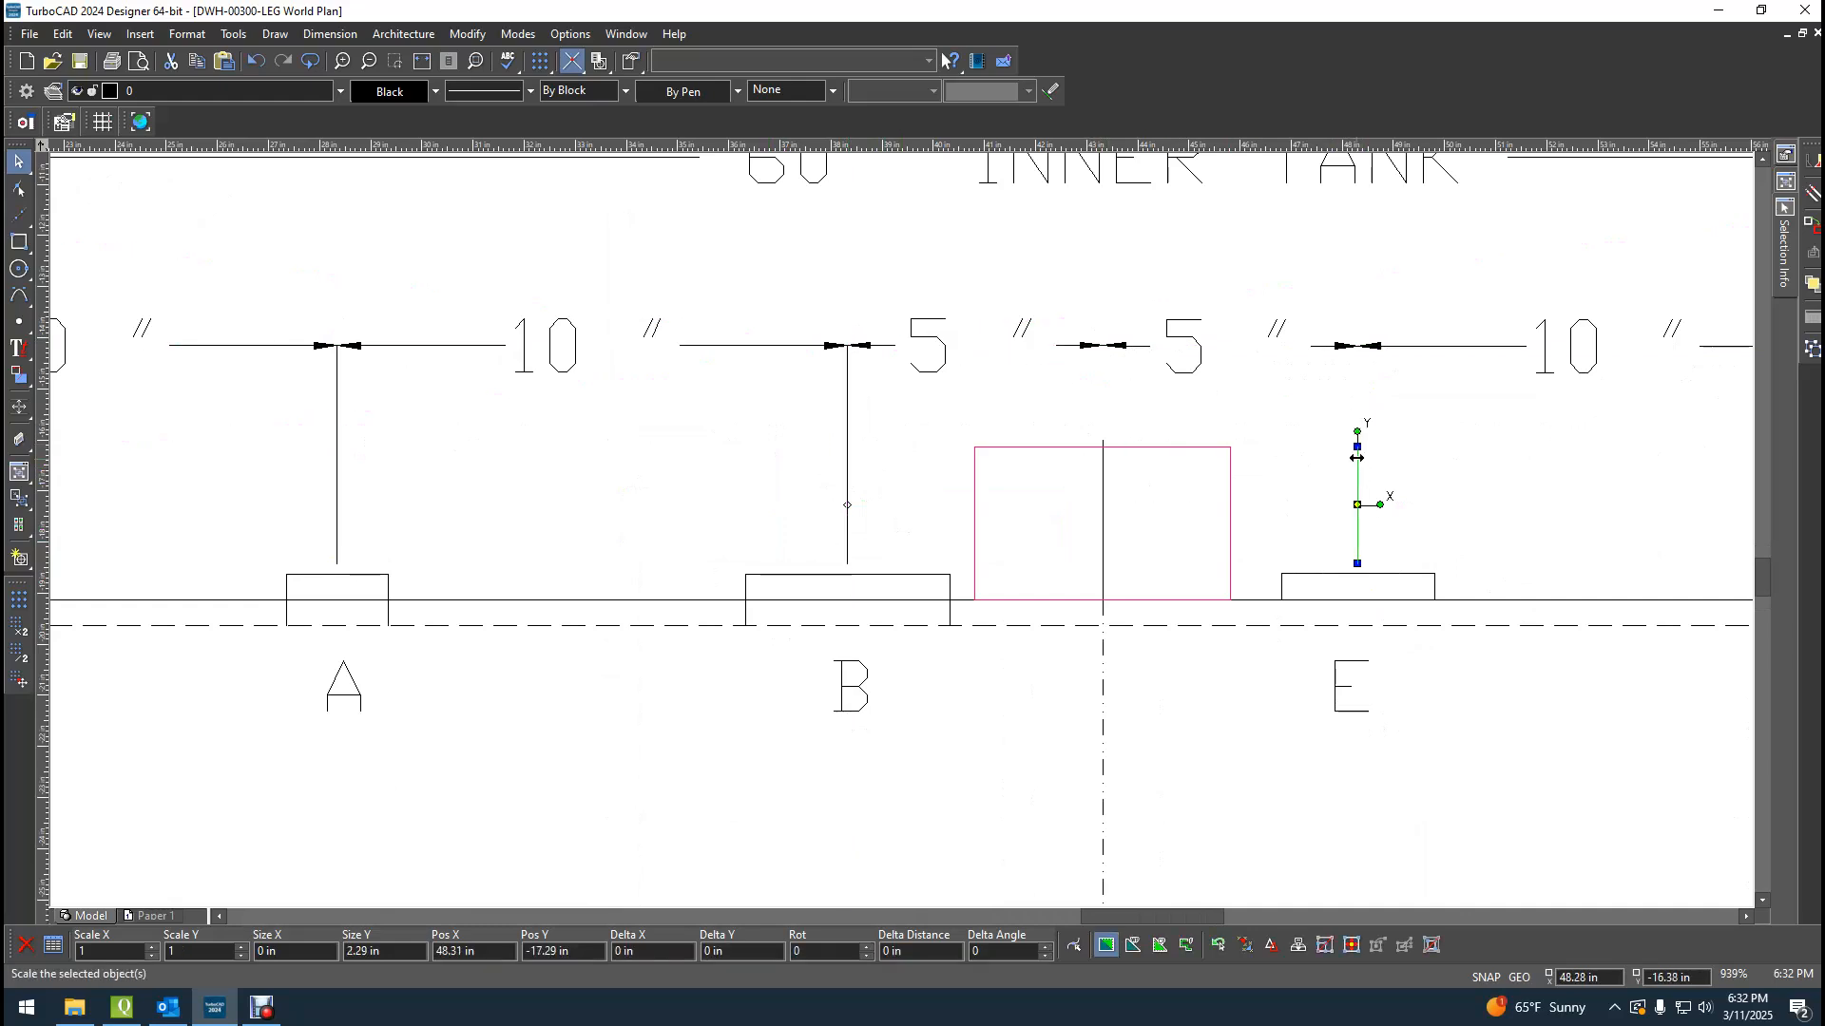
pyautogui.click(1358, 447)
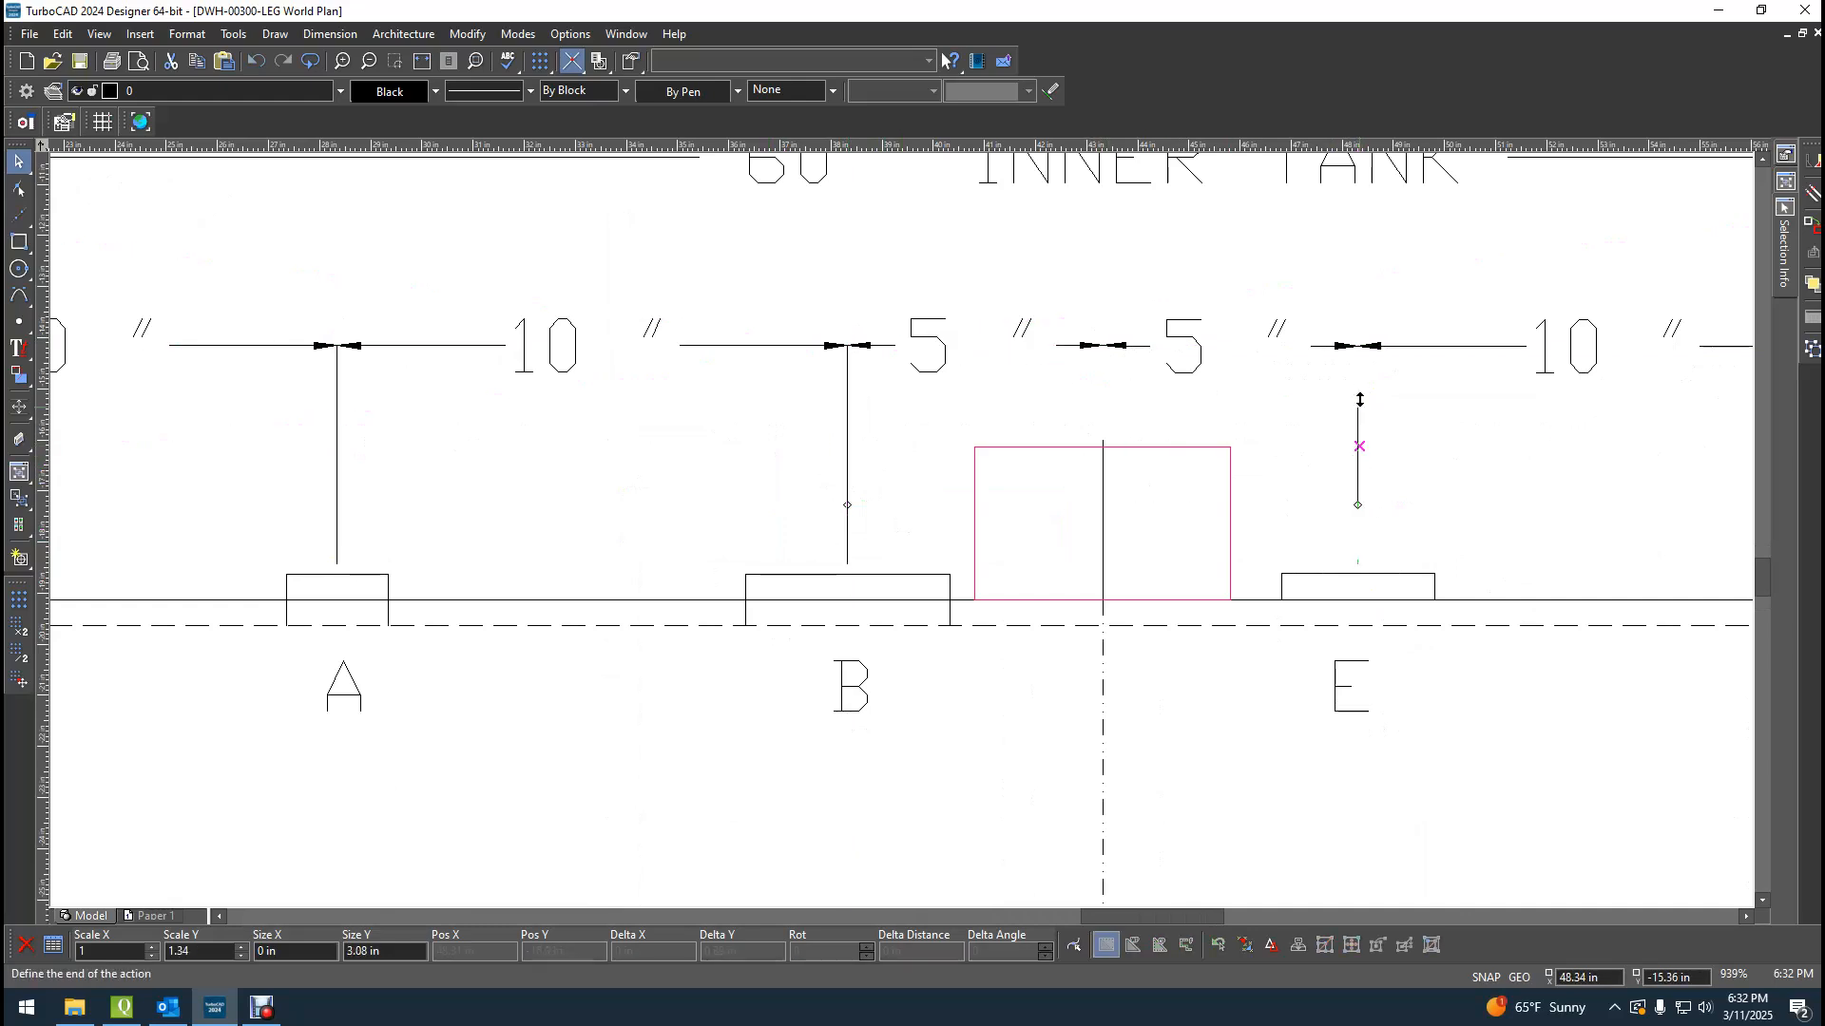
pyautogui.click(1356, 345)
# Stretch the center extension line through the lug up to the arrowheads between the two 5" dimensions, about 4.4 in long.
pyautogui.click(1099, 519)
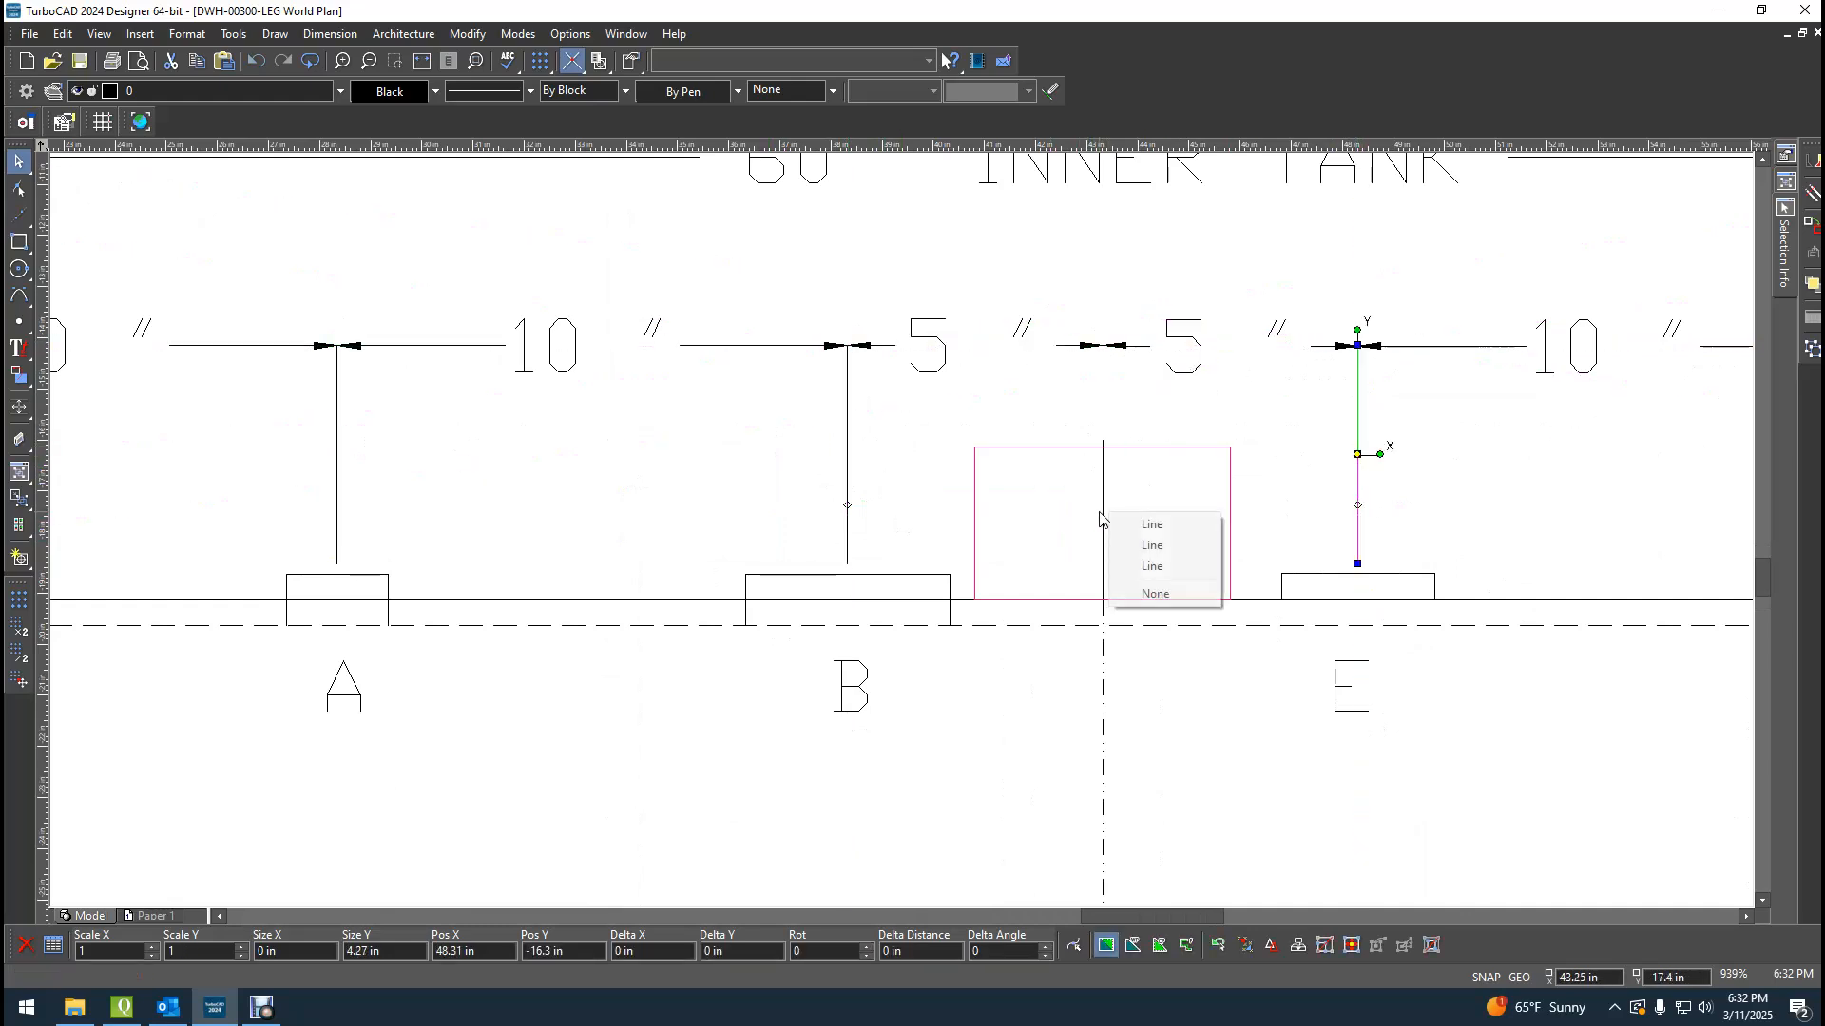
pyautogui.click(1183, 546)
pyautogui.click(1102, 435)
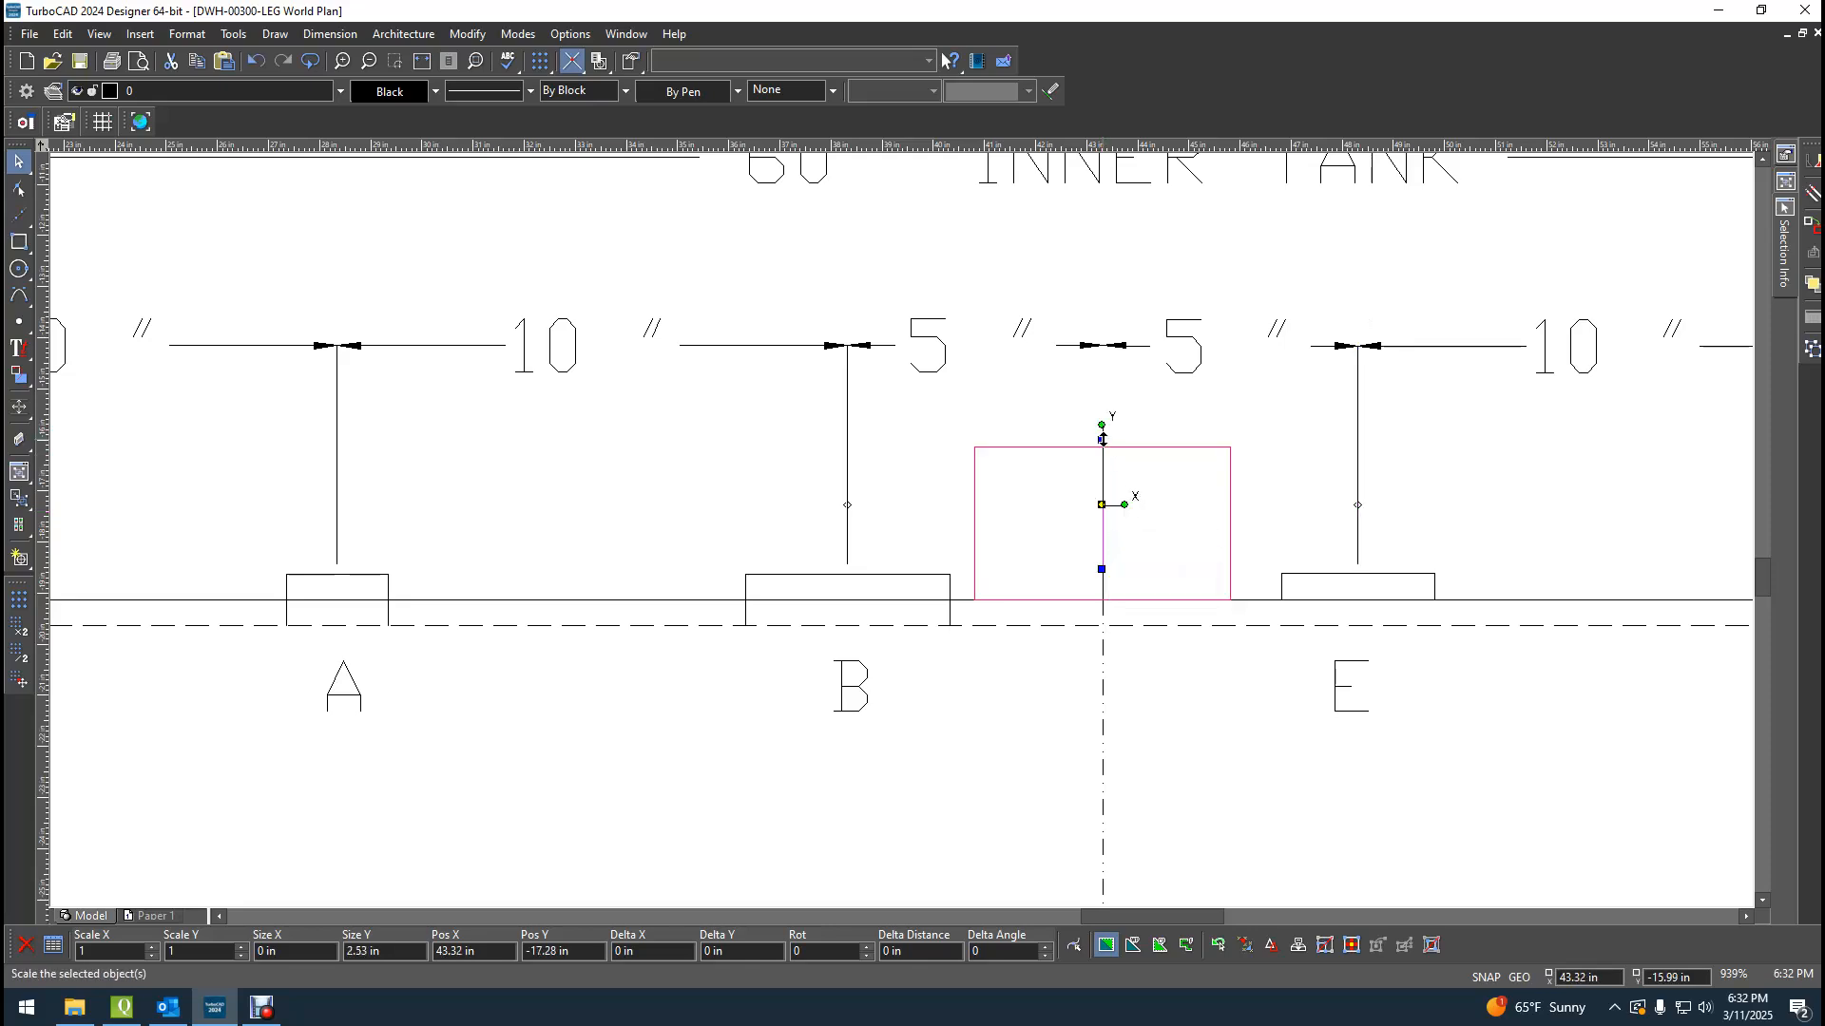
pyautogui.click(1102, 345)
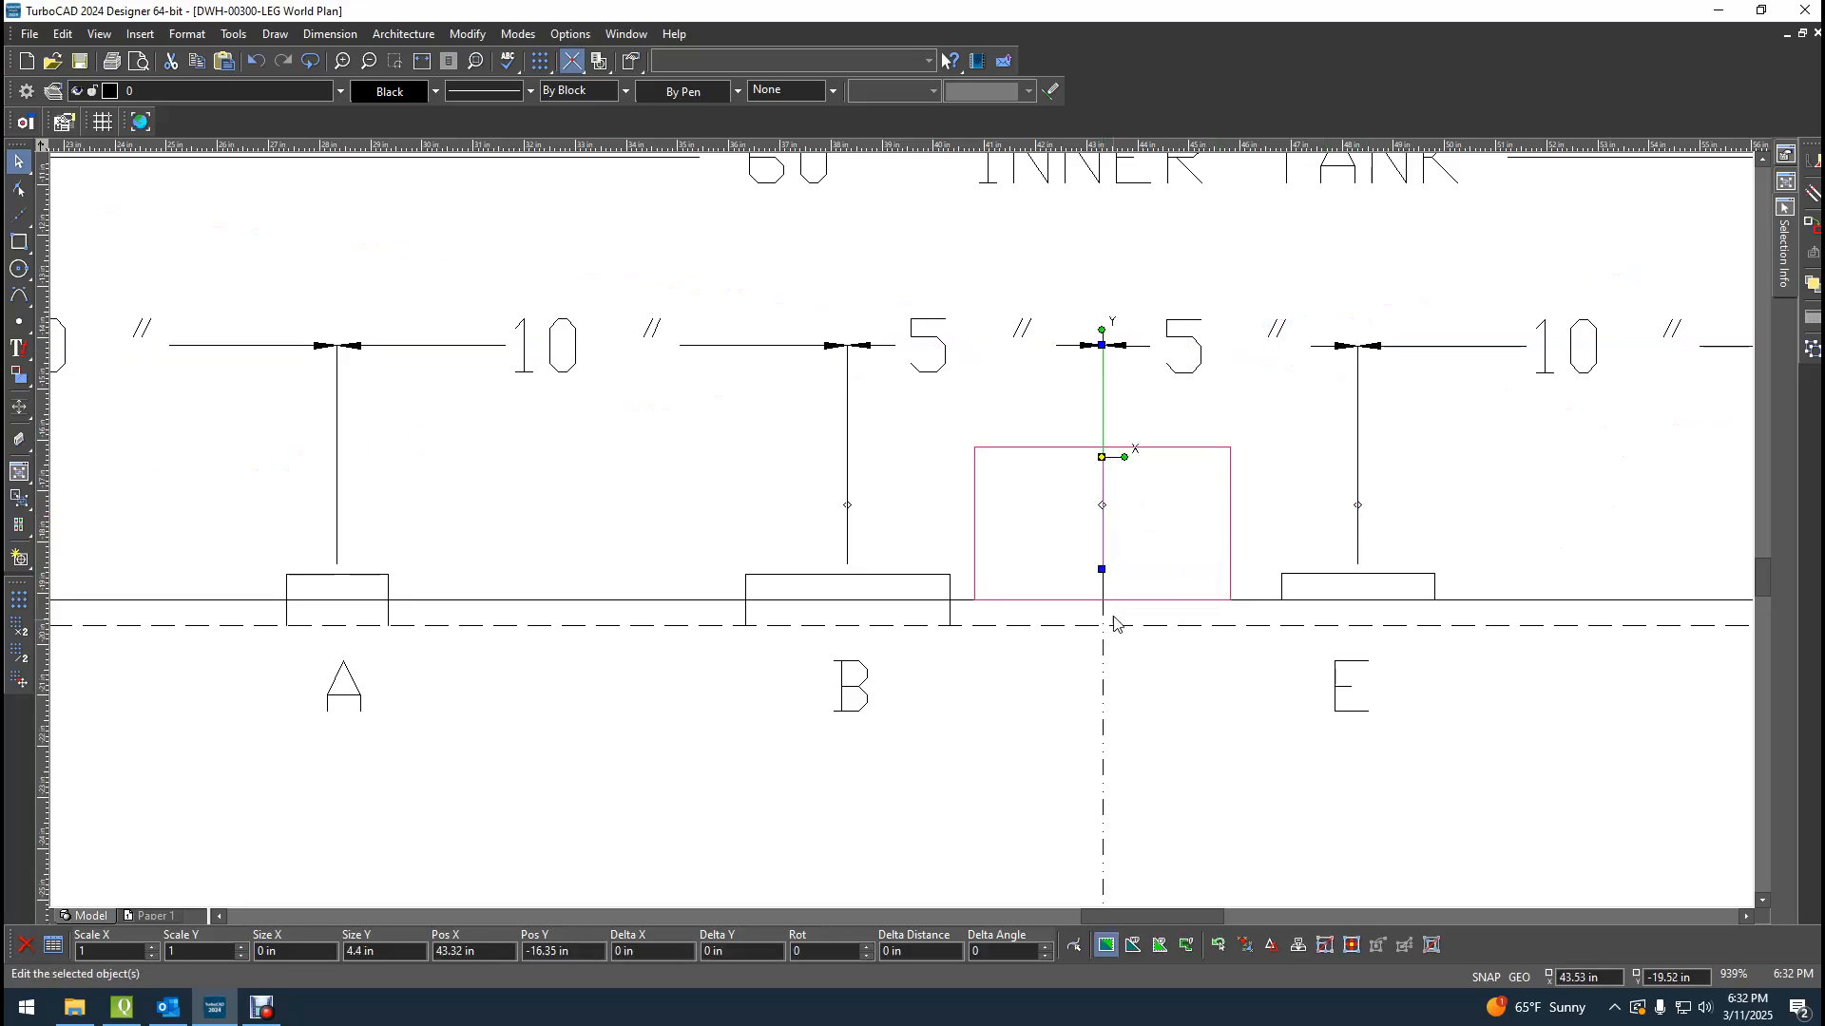
pyautogui.press('Escape')
# Stretch the extension lines above fitting D and the rightmost fitting A up to the raised 10" dimensions.
pyautogui.scroll(-5, 1558, 504)
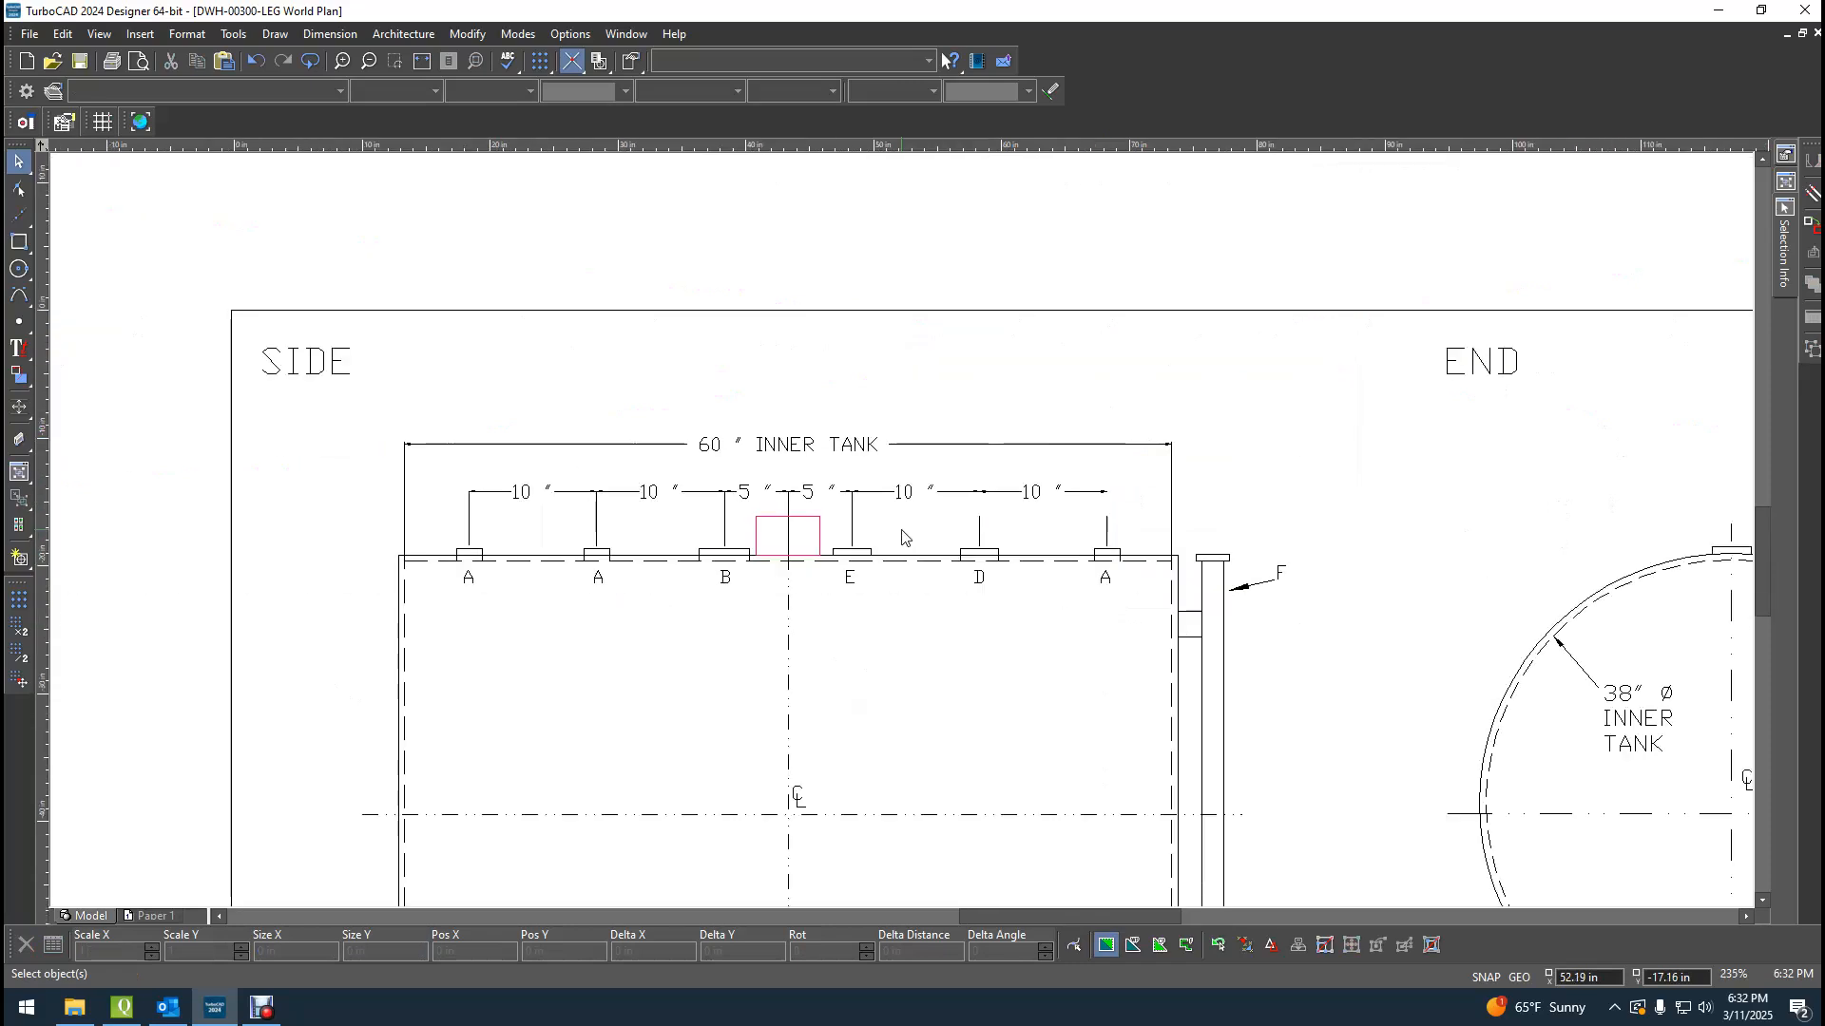
pyautogui.scroll(3, 1006, 526)
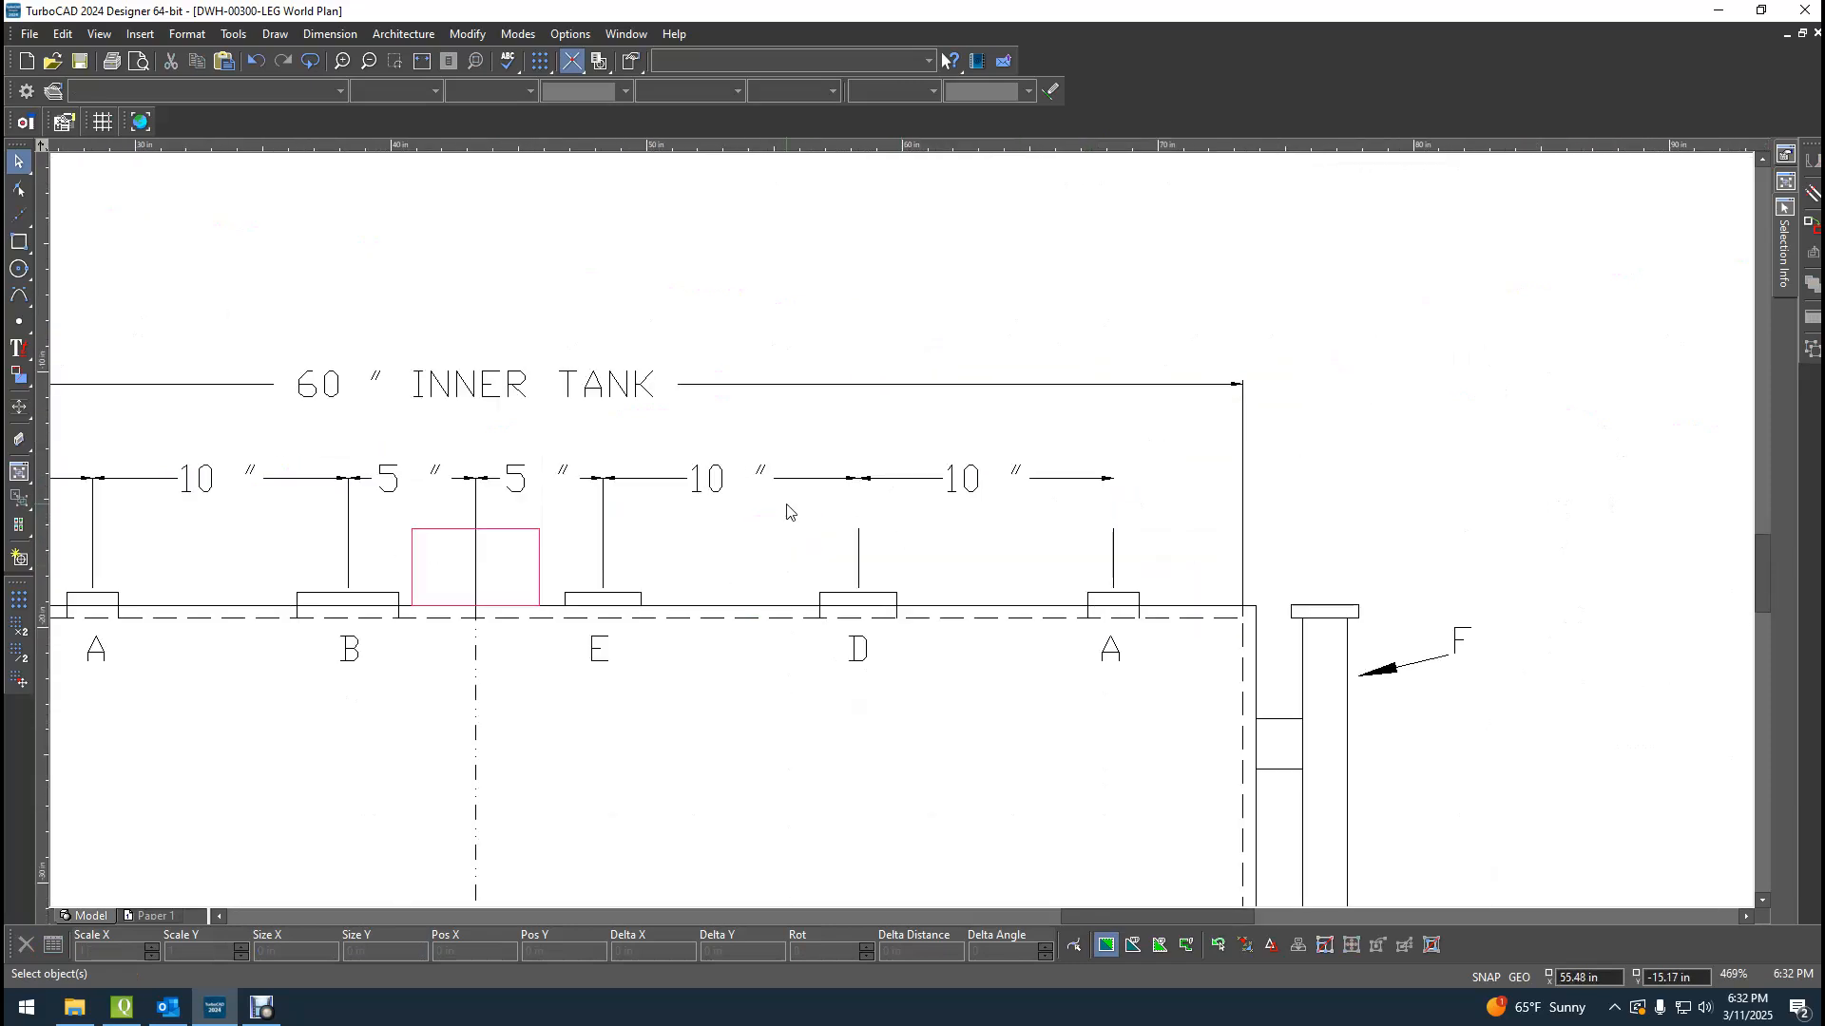
pyautogui.click(856, 558)
pyautogui.moveTo(854, 527); pyautogui.dragTo(858, 478)
pyautogui.click(1113, 567)
pyautogui.moveTo(1114, 529); pyautogui.dragTo(1113, 478)
pyautogui.click(1397, 485)
# Examine the lug outline and its clearance below the raised spacing dimensions.
pyautogui.scroll(-1, 572, 635)
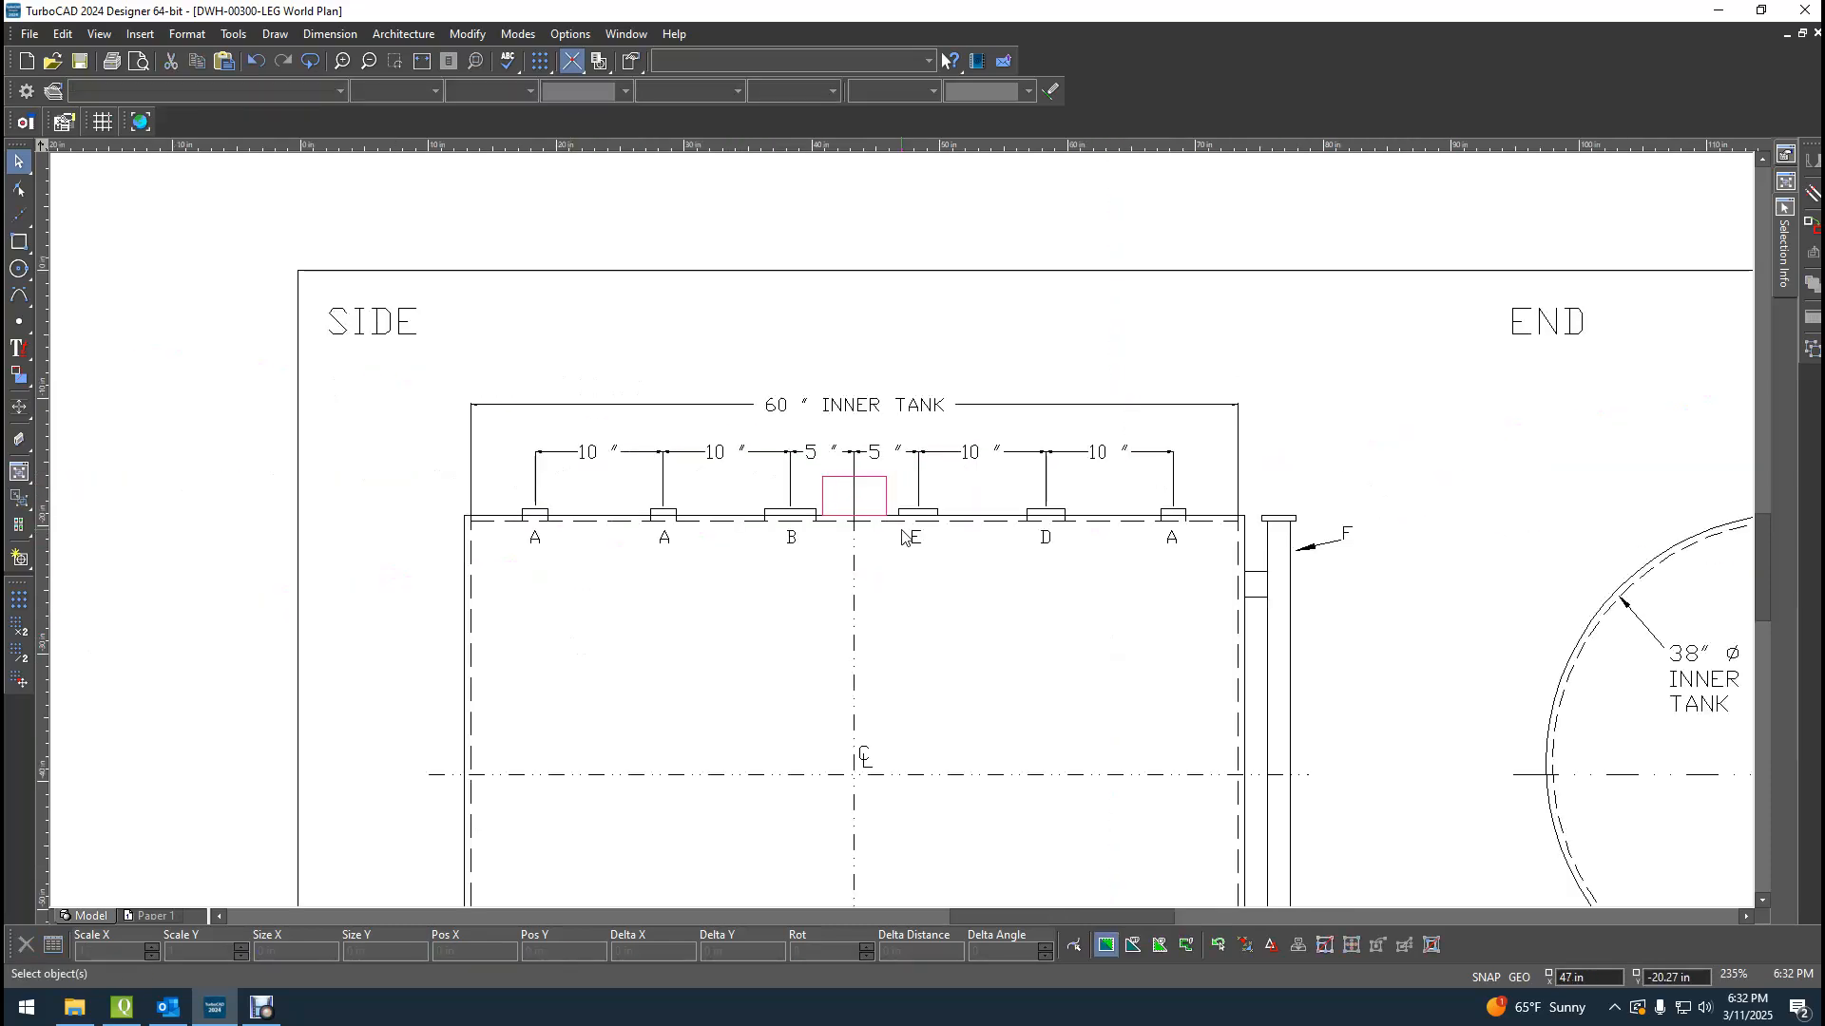
pyautogui.scroll(-1, 870, 584)
pyautogui.scroll(2, 897, 524)
pyautogui.scroll(1, 930, 412)
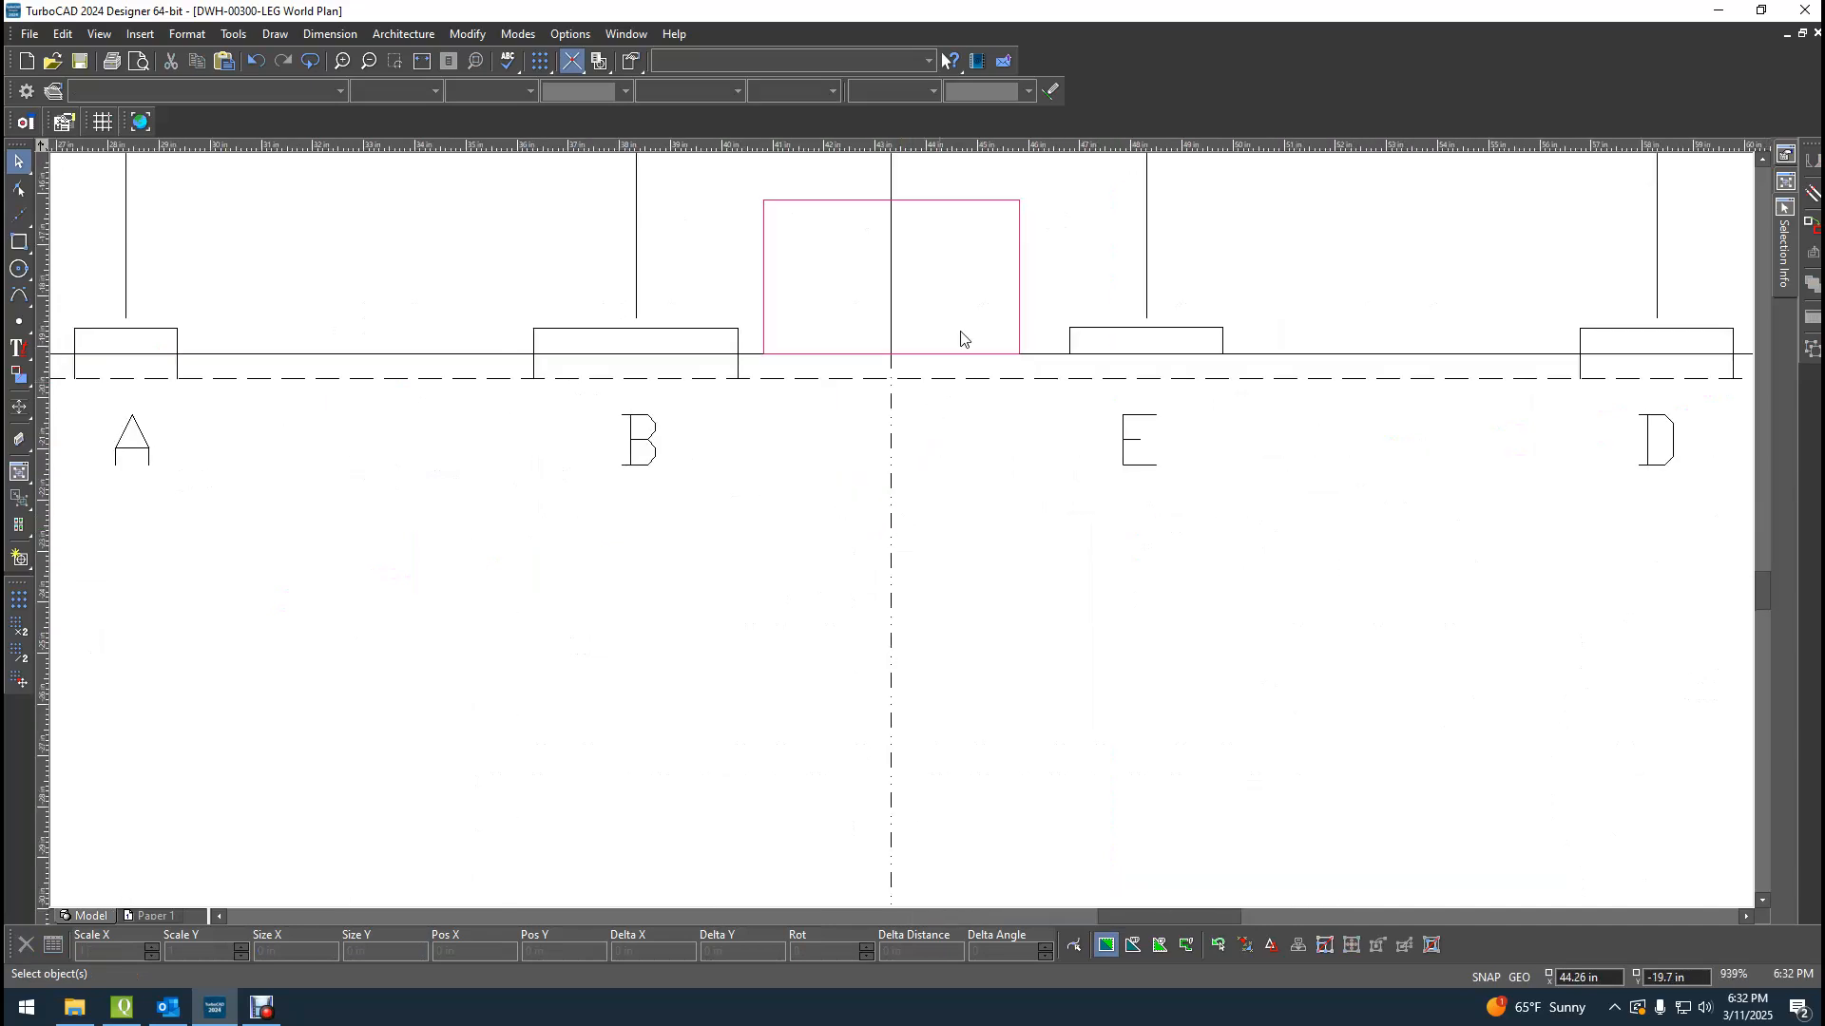
pyautogui.scroll(-1, 888, 352)
pyautogui.scroll(2, 972, 451)
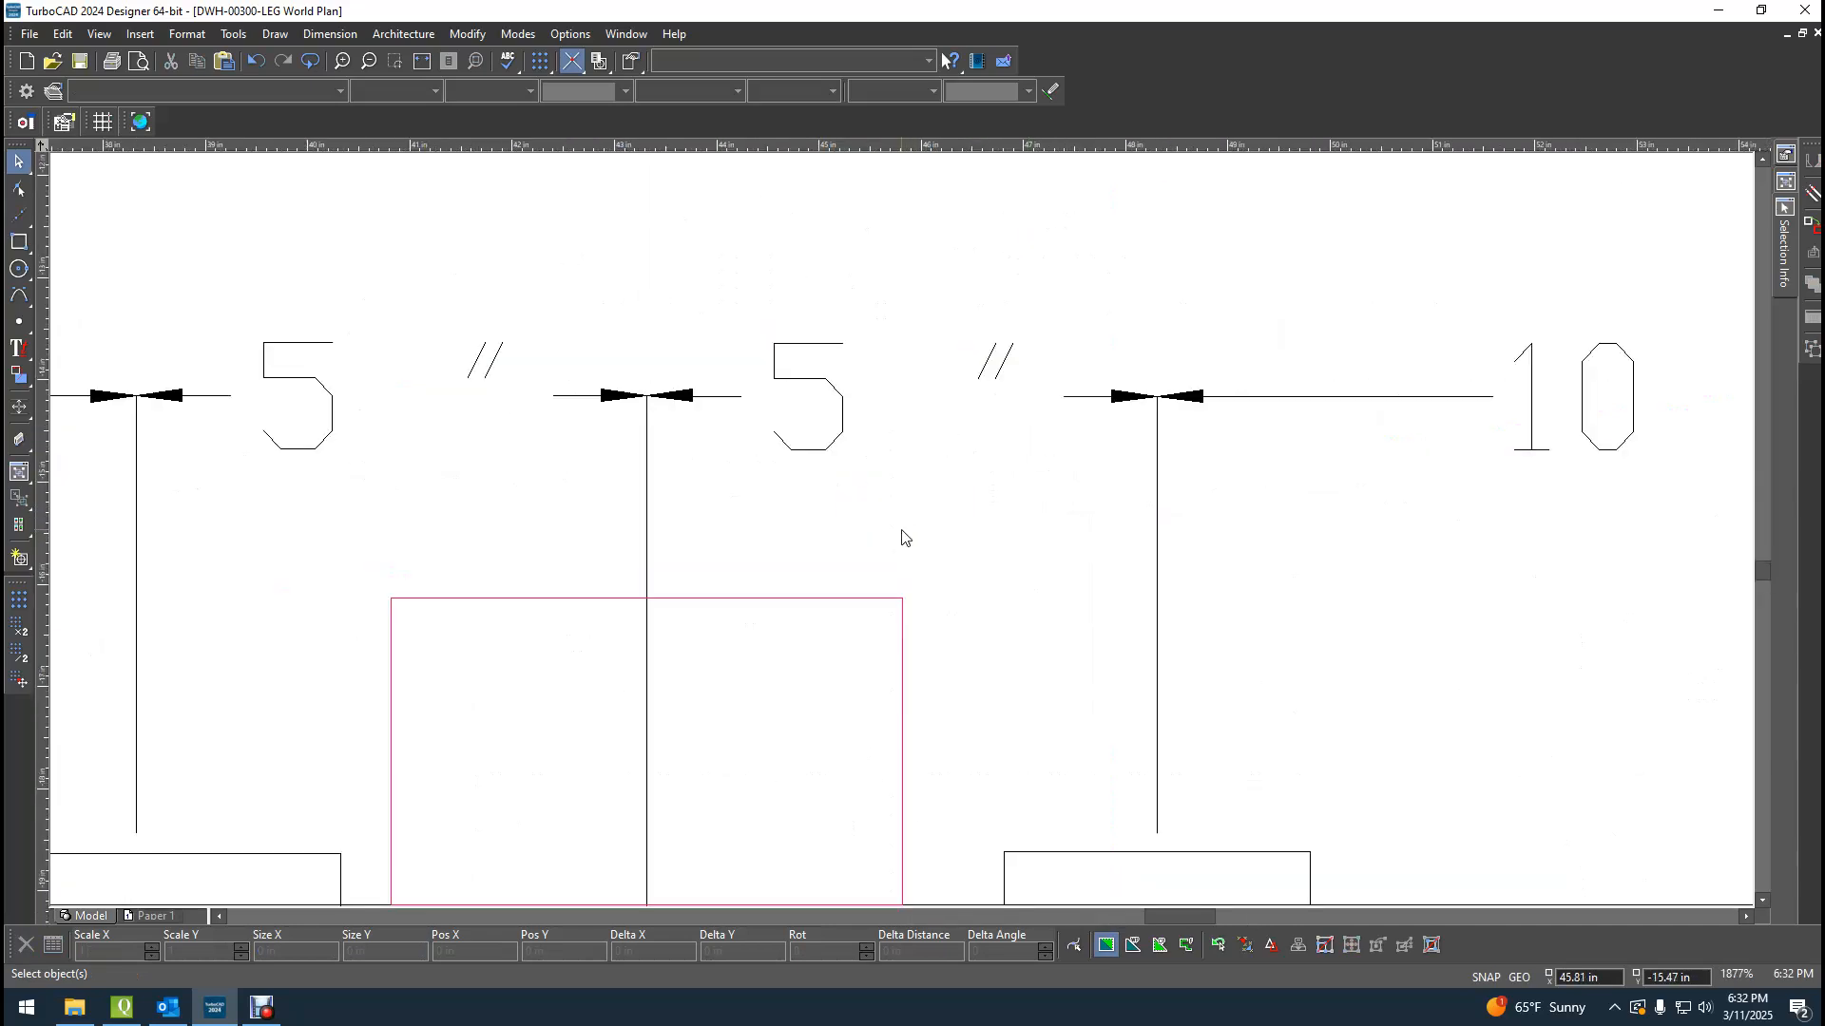
pyautogui.scroll(-1, 839, 595)
pyautogui.click(872, 693)
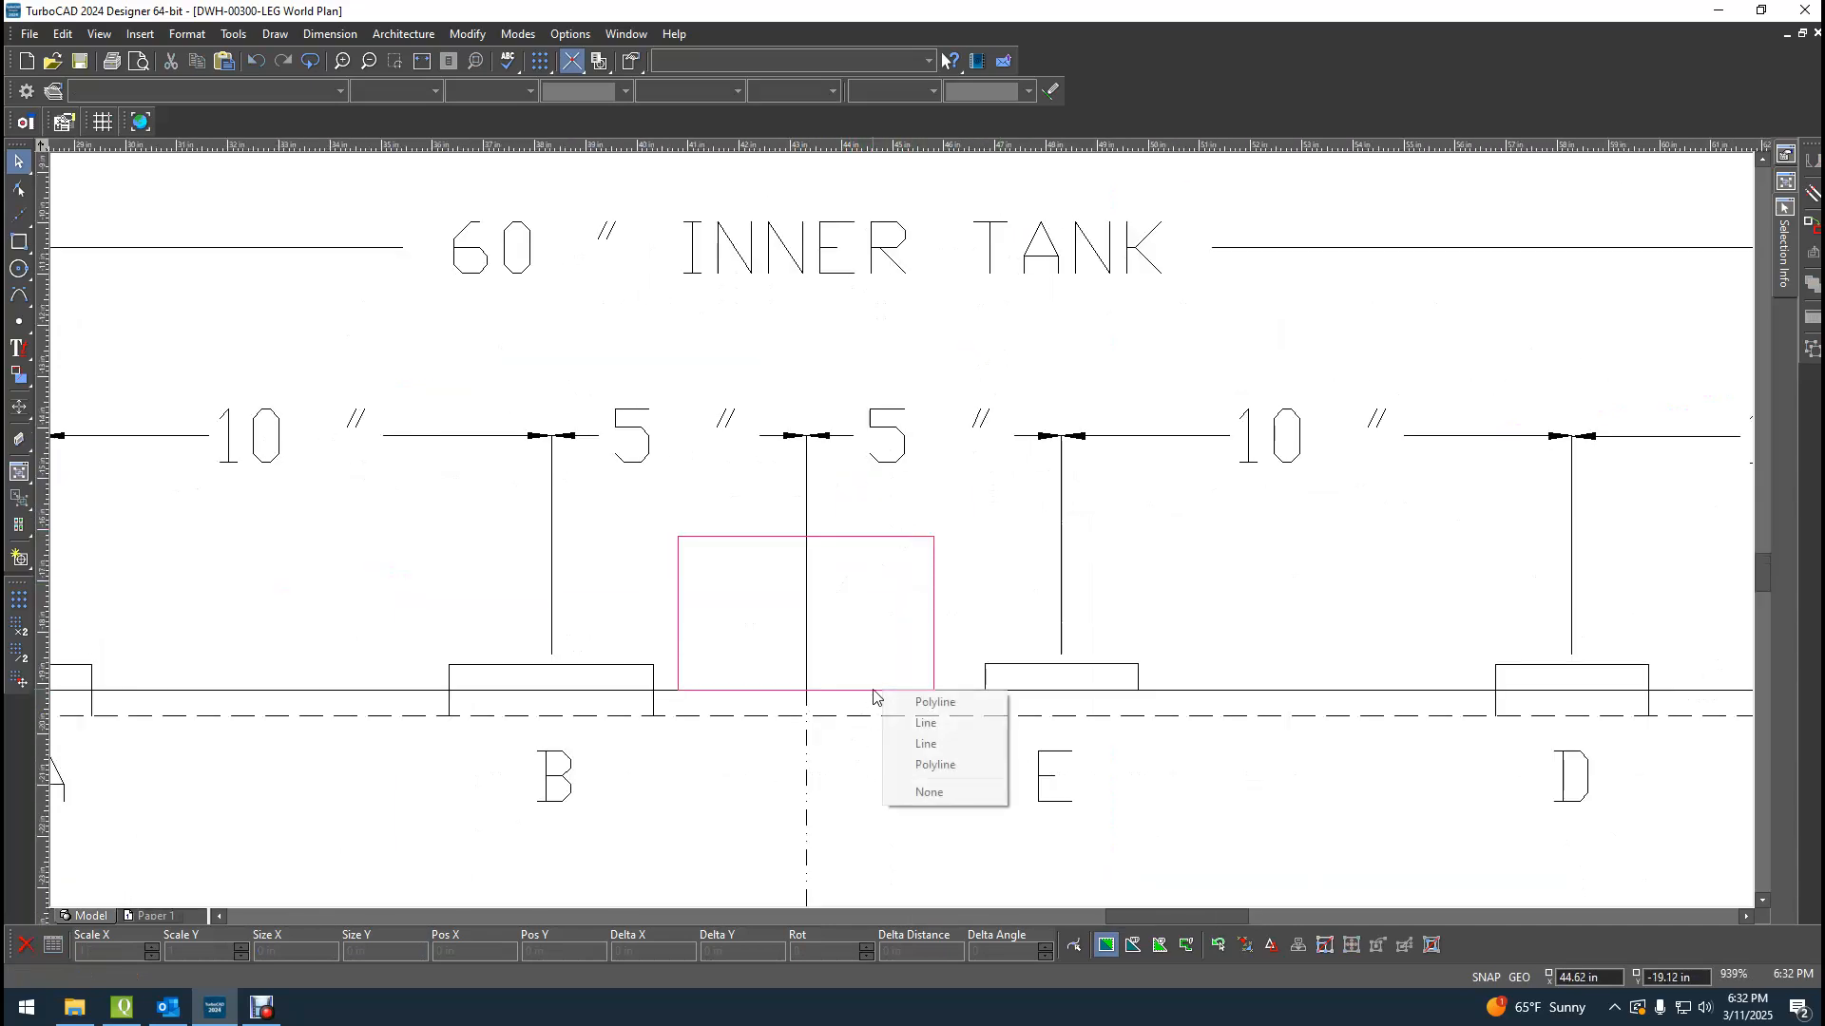
pyautogui.click(904, 542)
pyautogui.press('Escape')
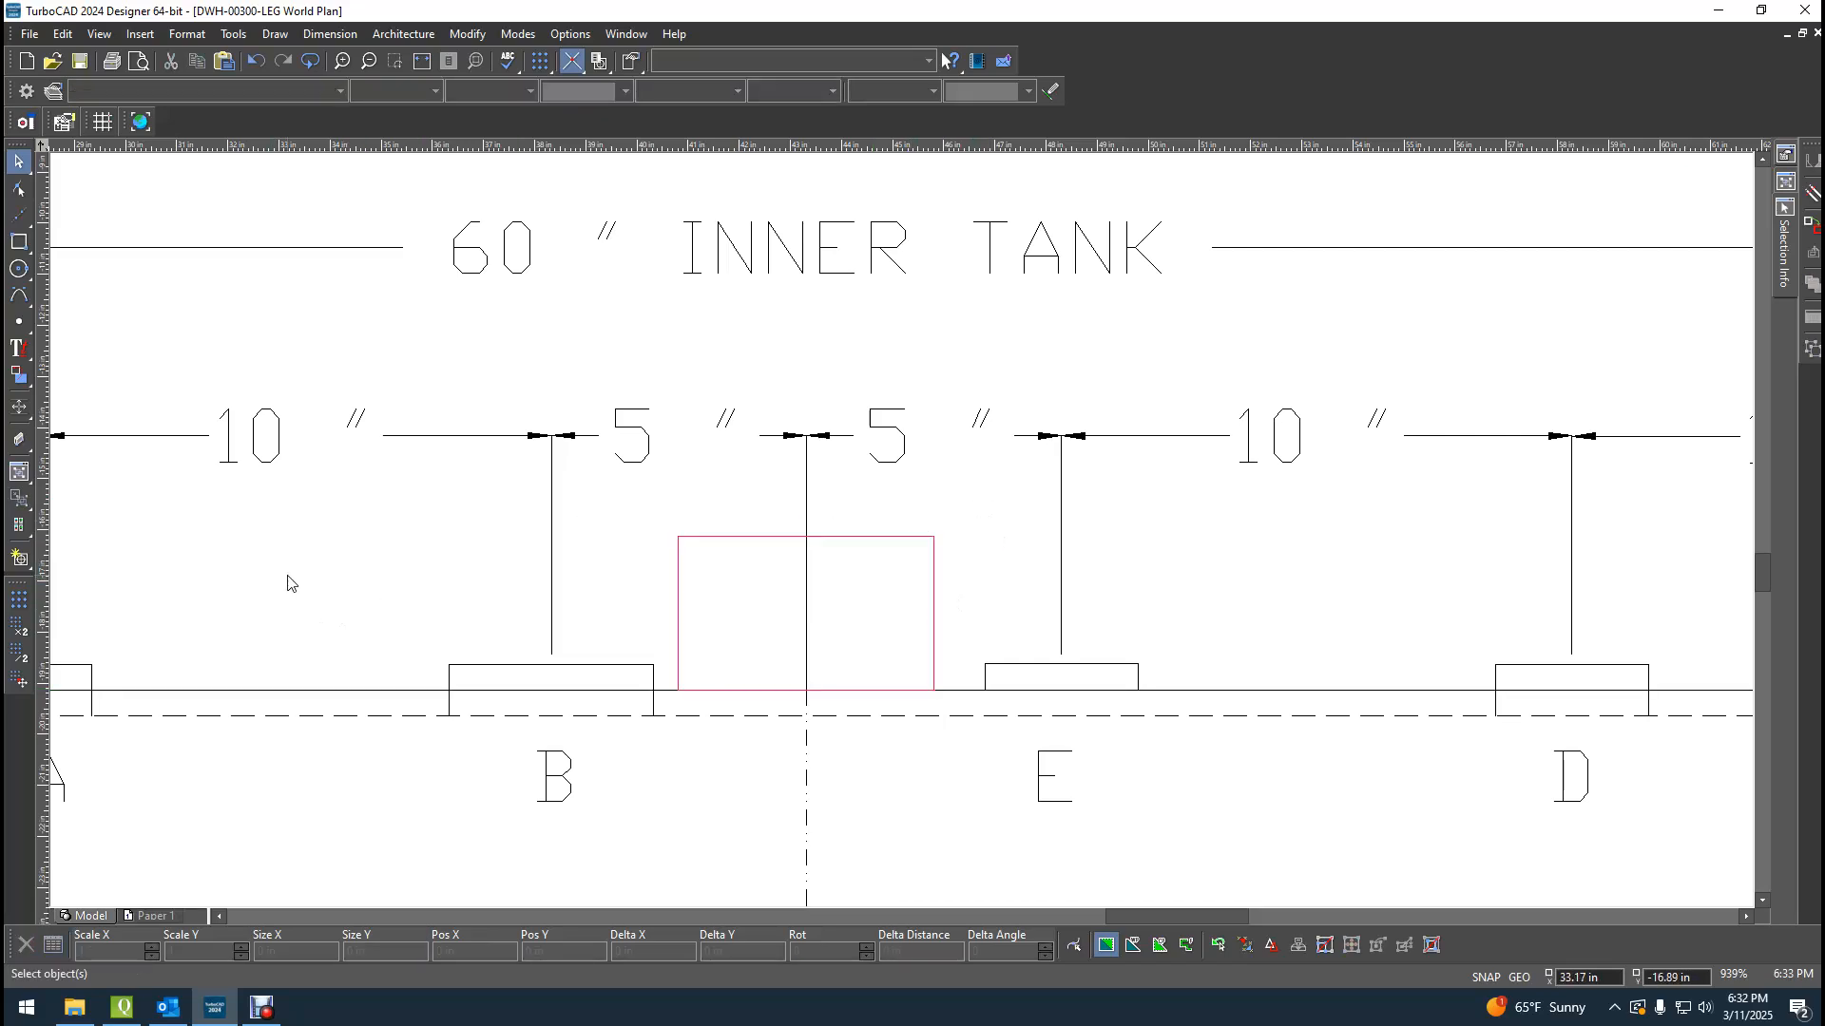
# Start a control-point spline at the lug rectangle's lower-right corner, passing its upper-right corner and the middle of its top edge.
pyautogui.click(283, 36)
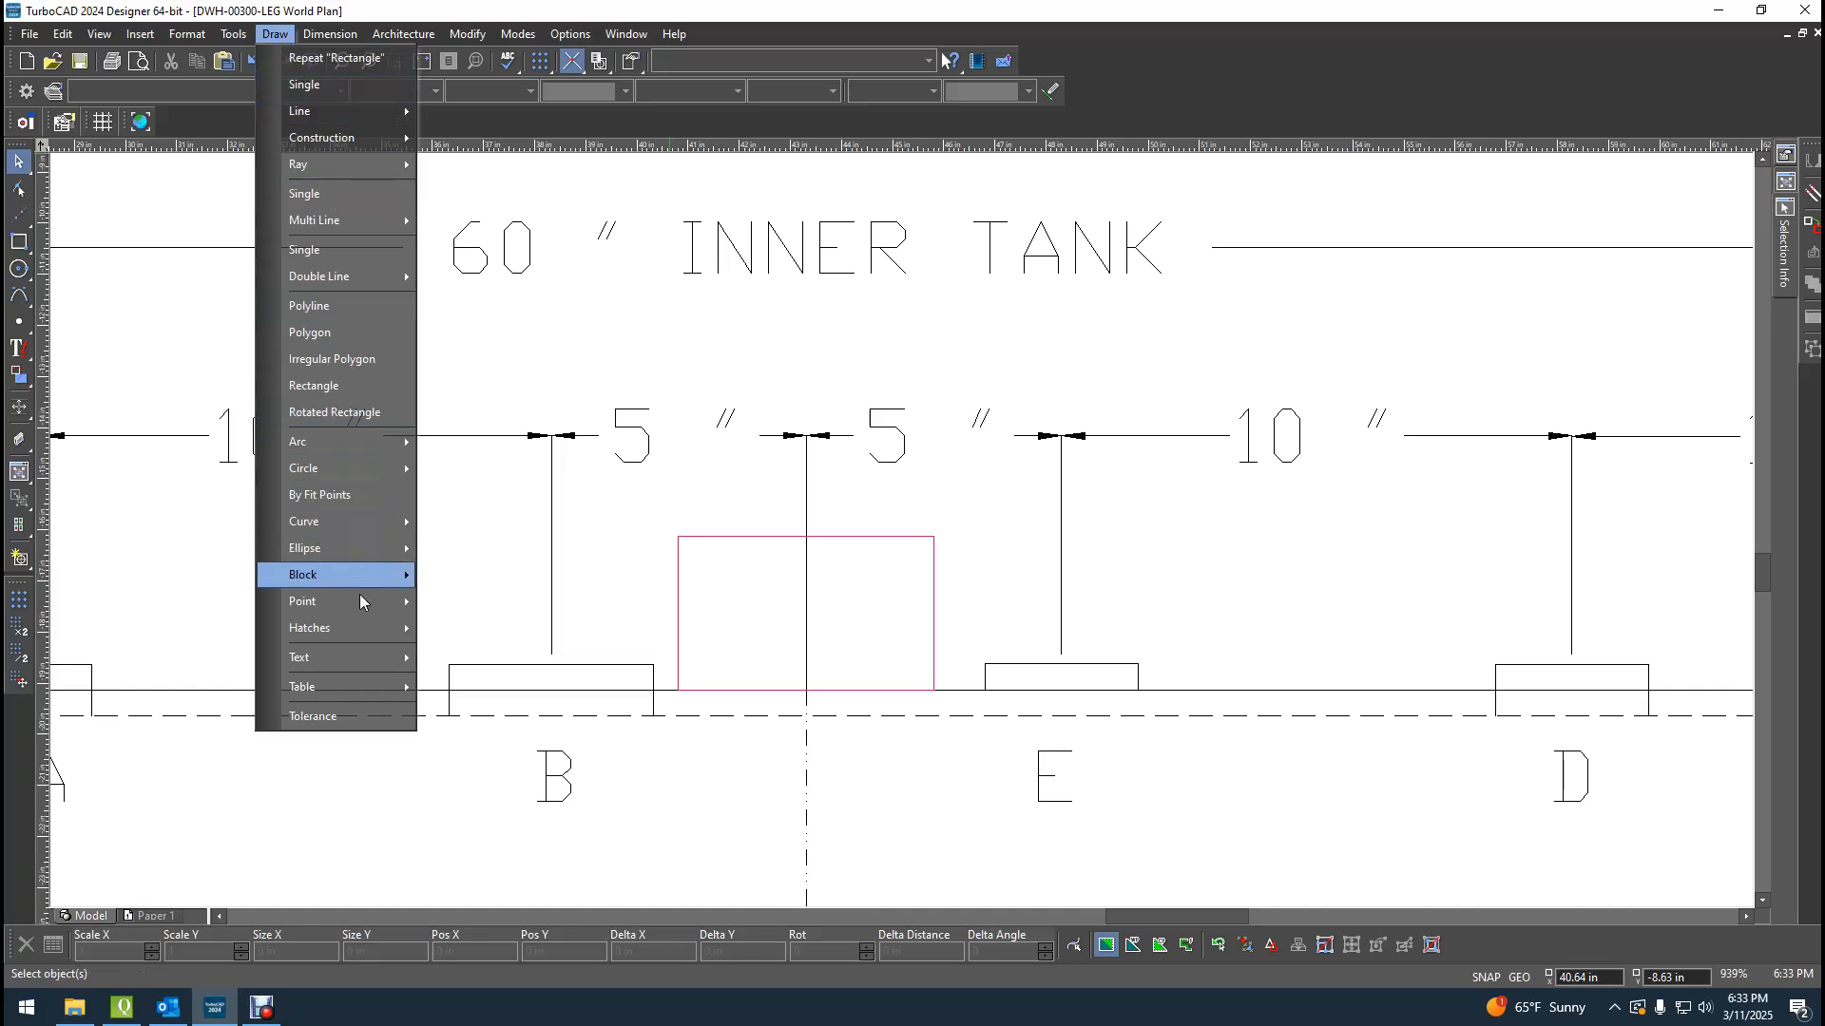
pyautogui.moveTo(381, 534)
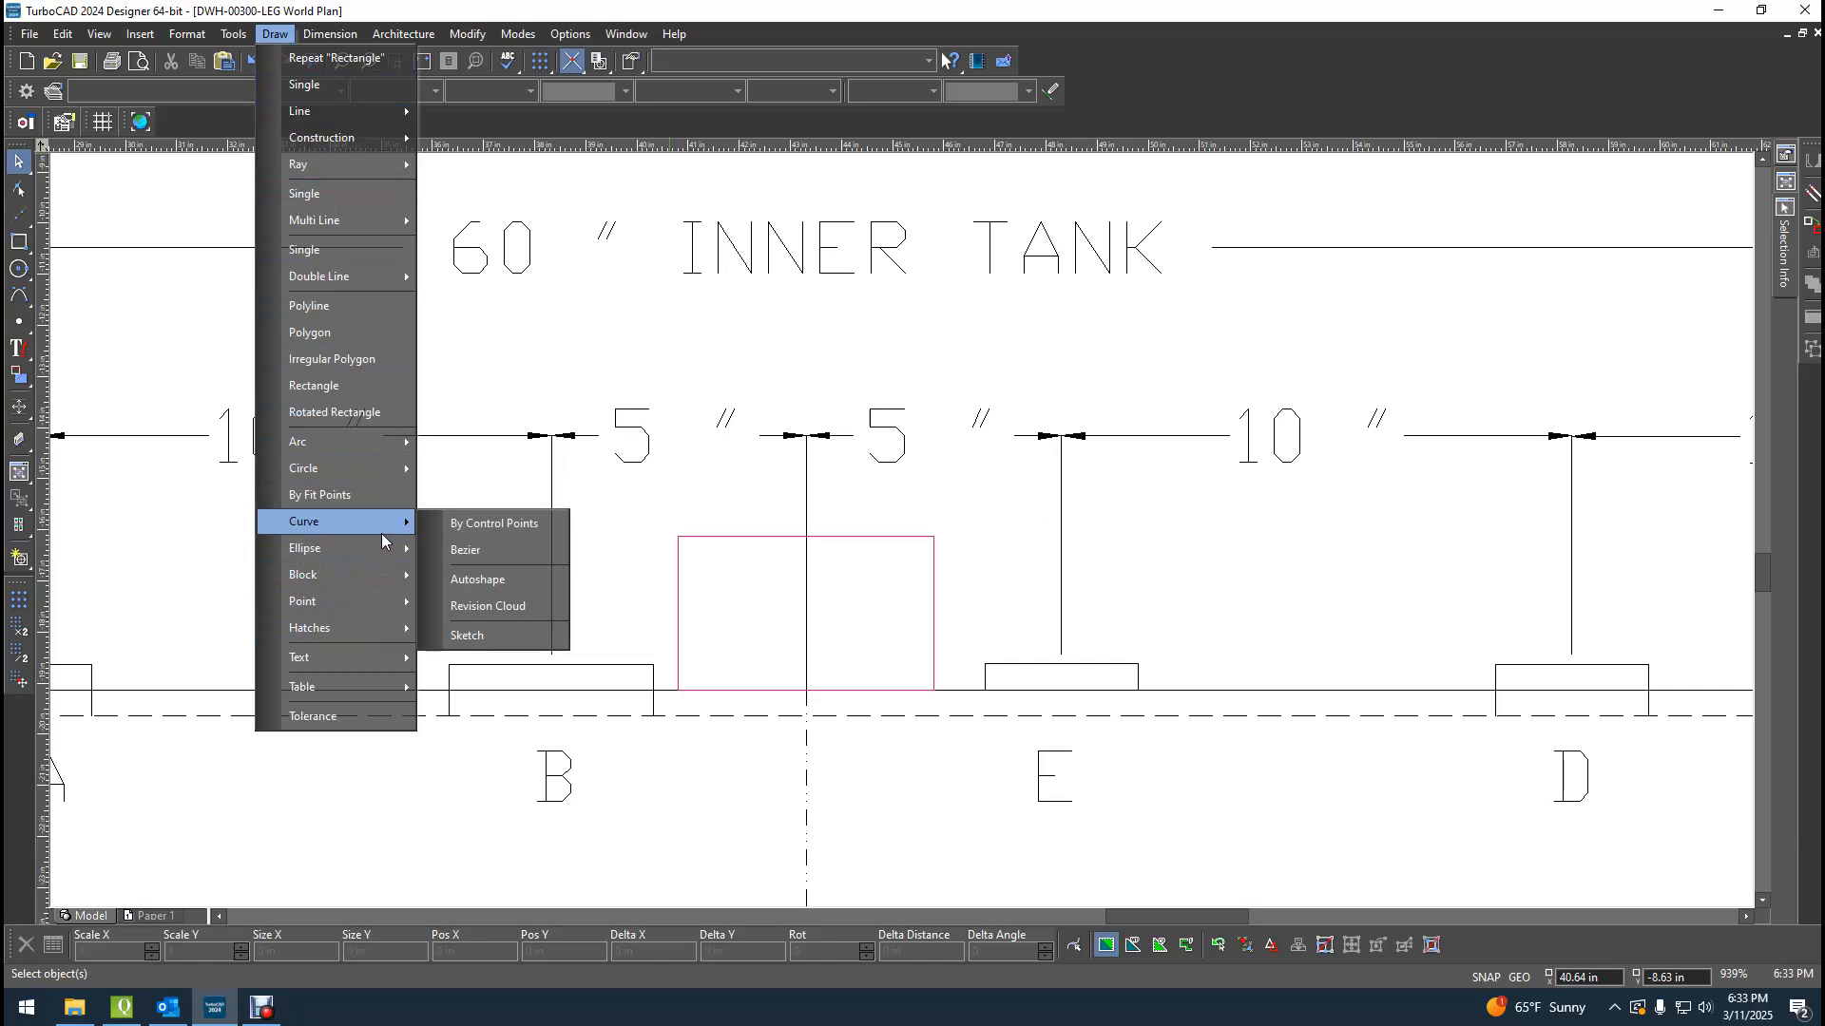
pyautogui.click(465, 525)
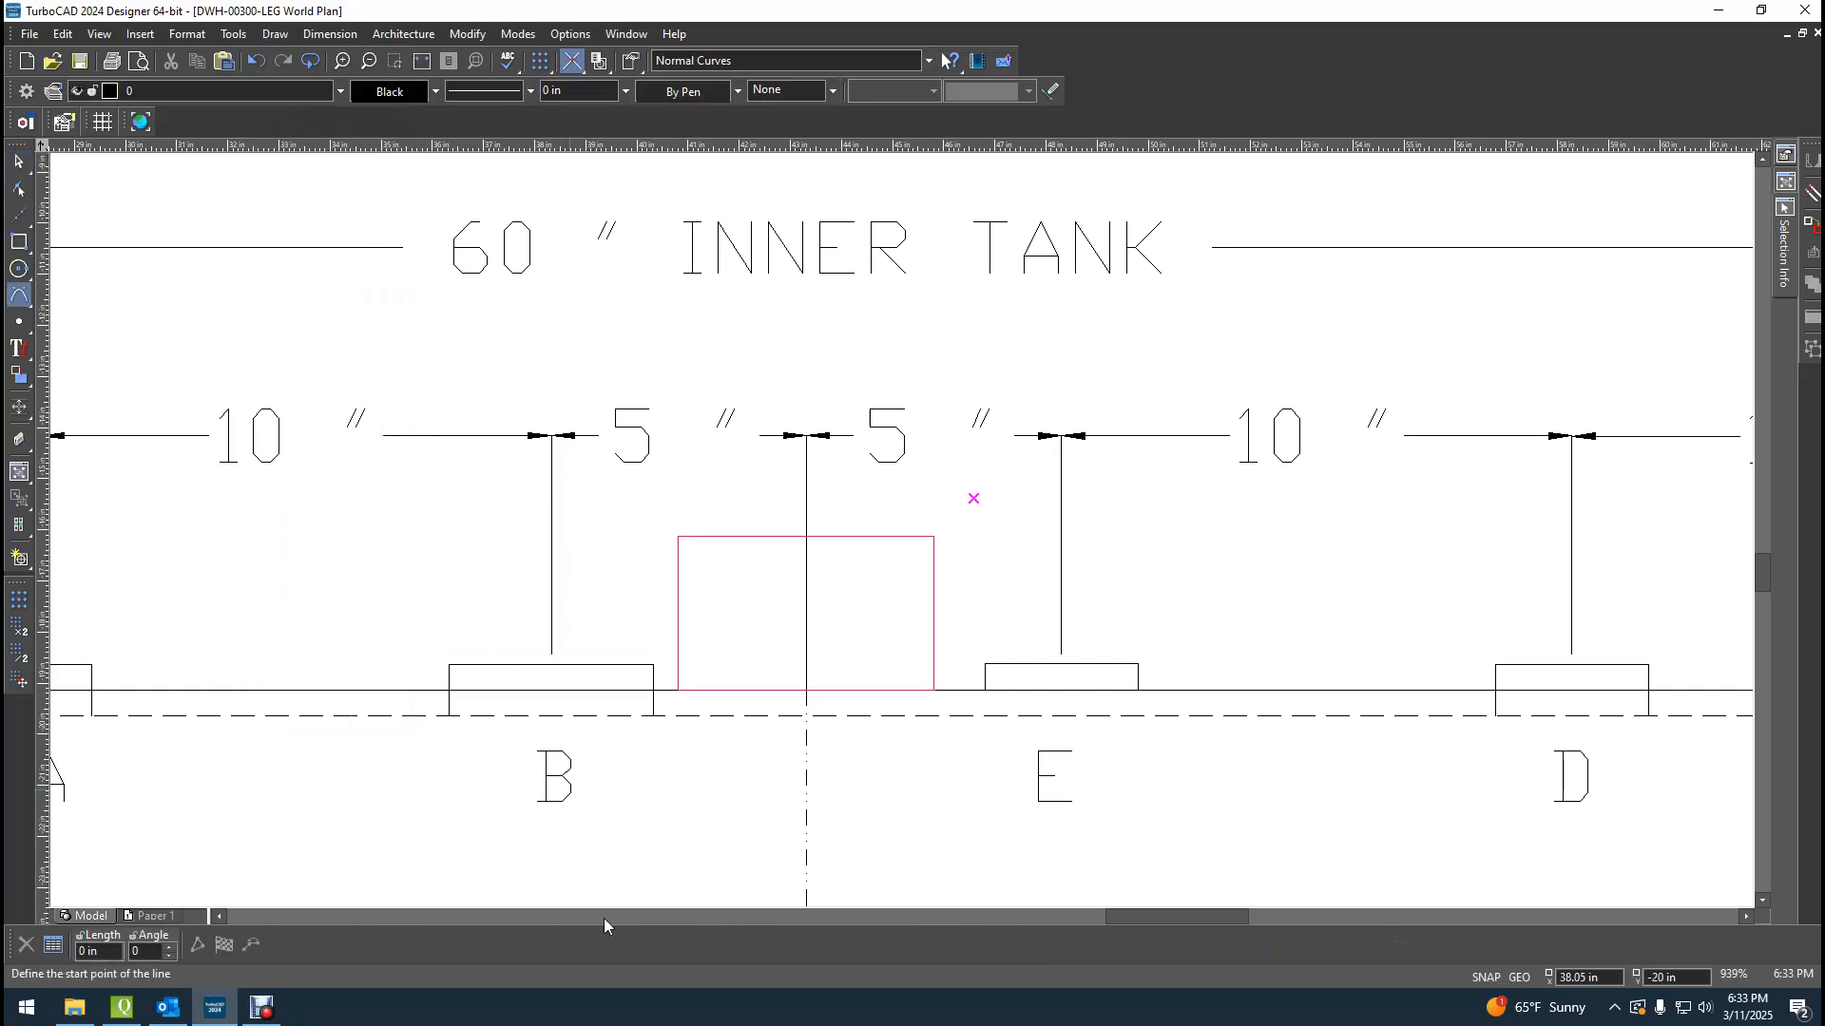
pyautogui.scroll(1, 896, 522)
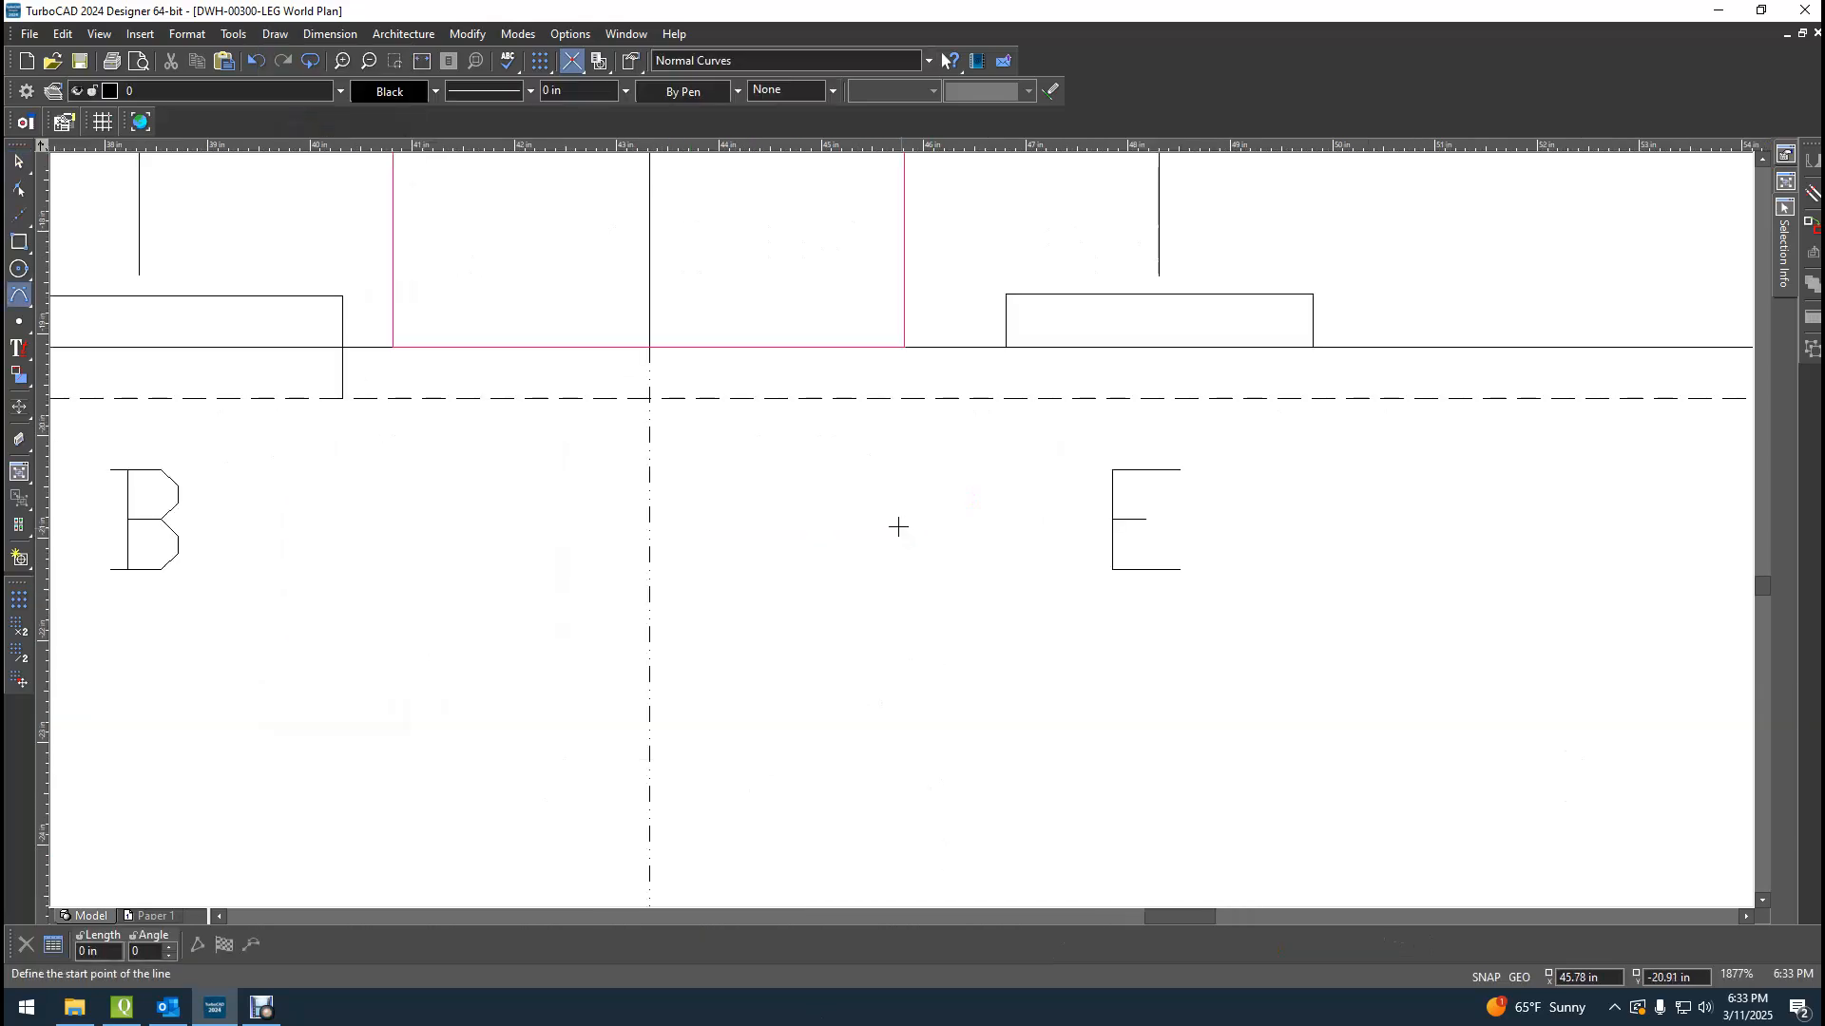
pyautogui.scroll(-1, 899, 460)
pyautogui.scroll(1, 901, 529)
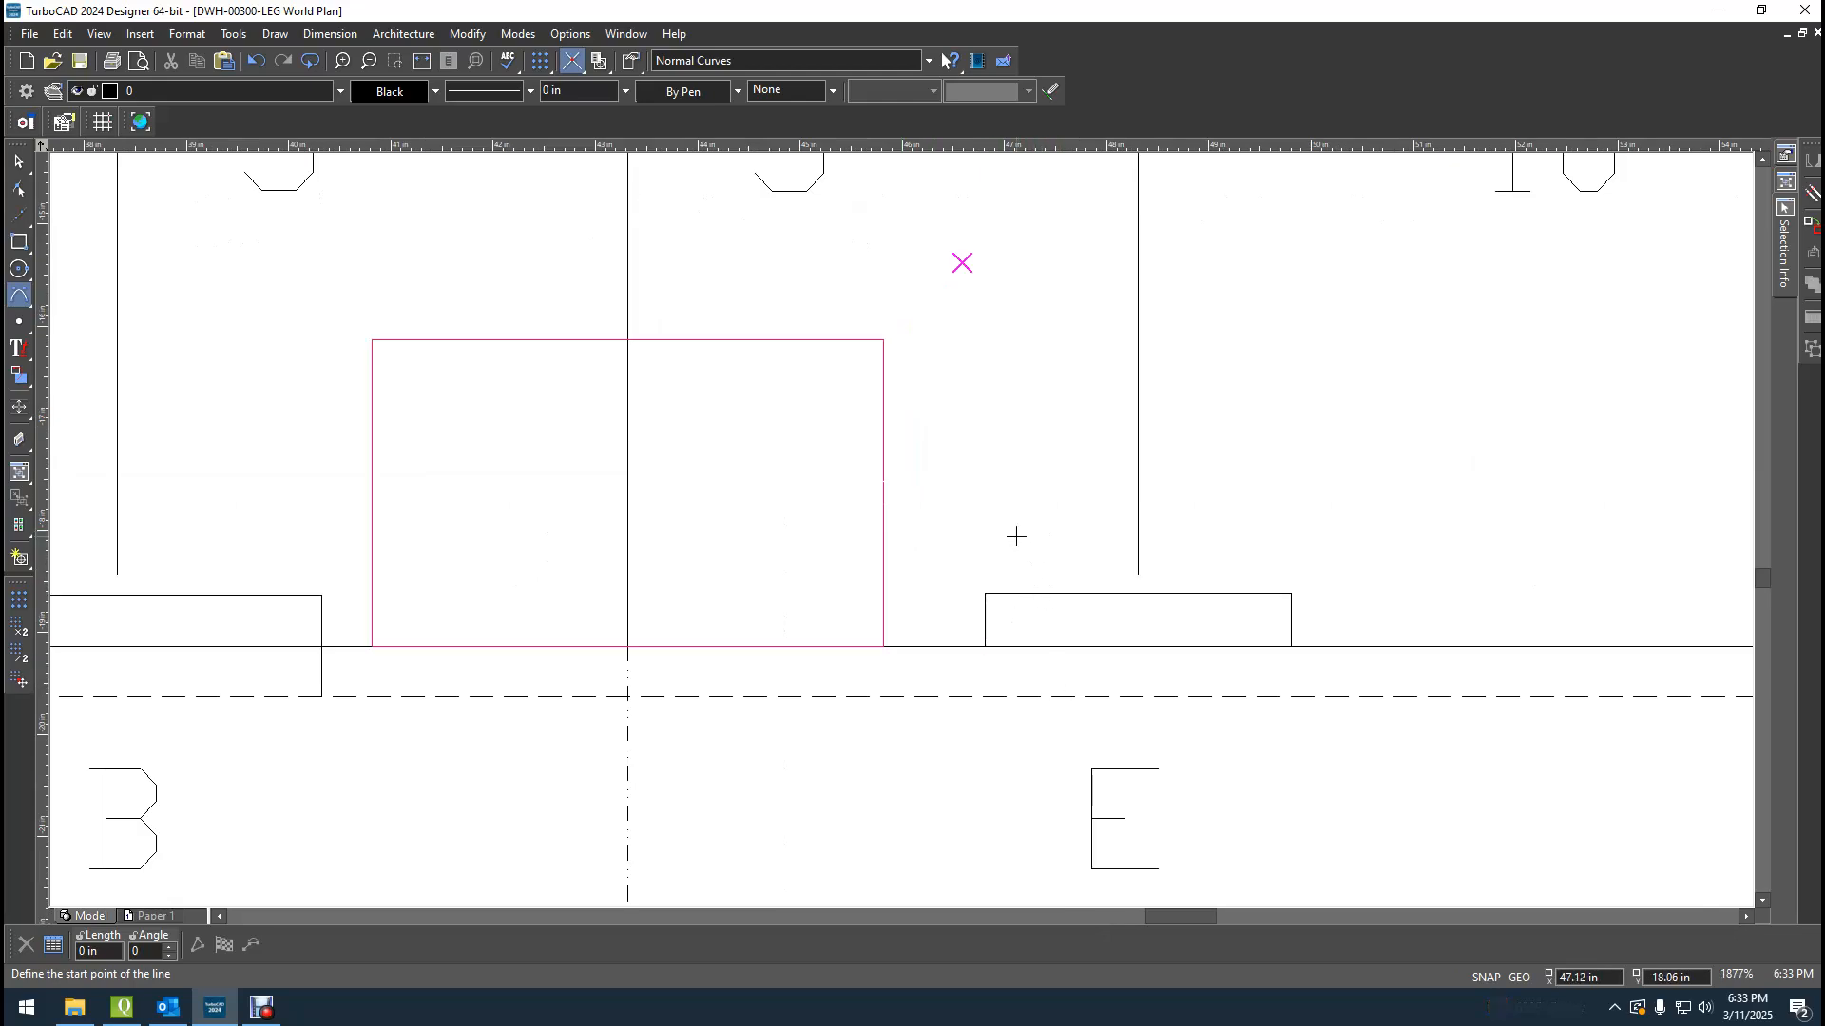
pyautogui.click(883, 646)
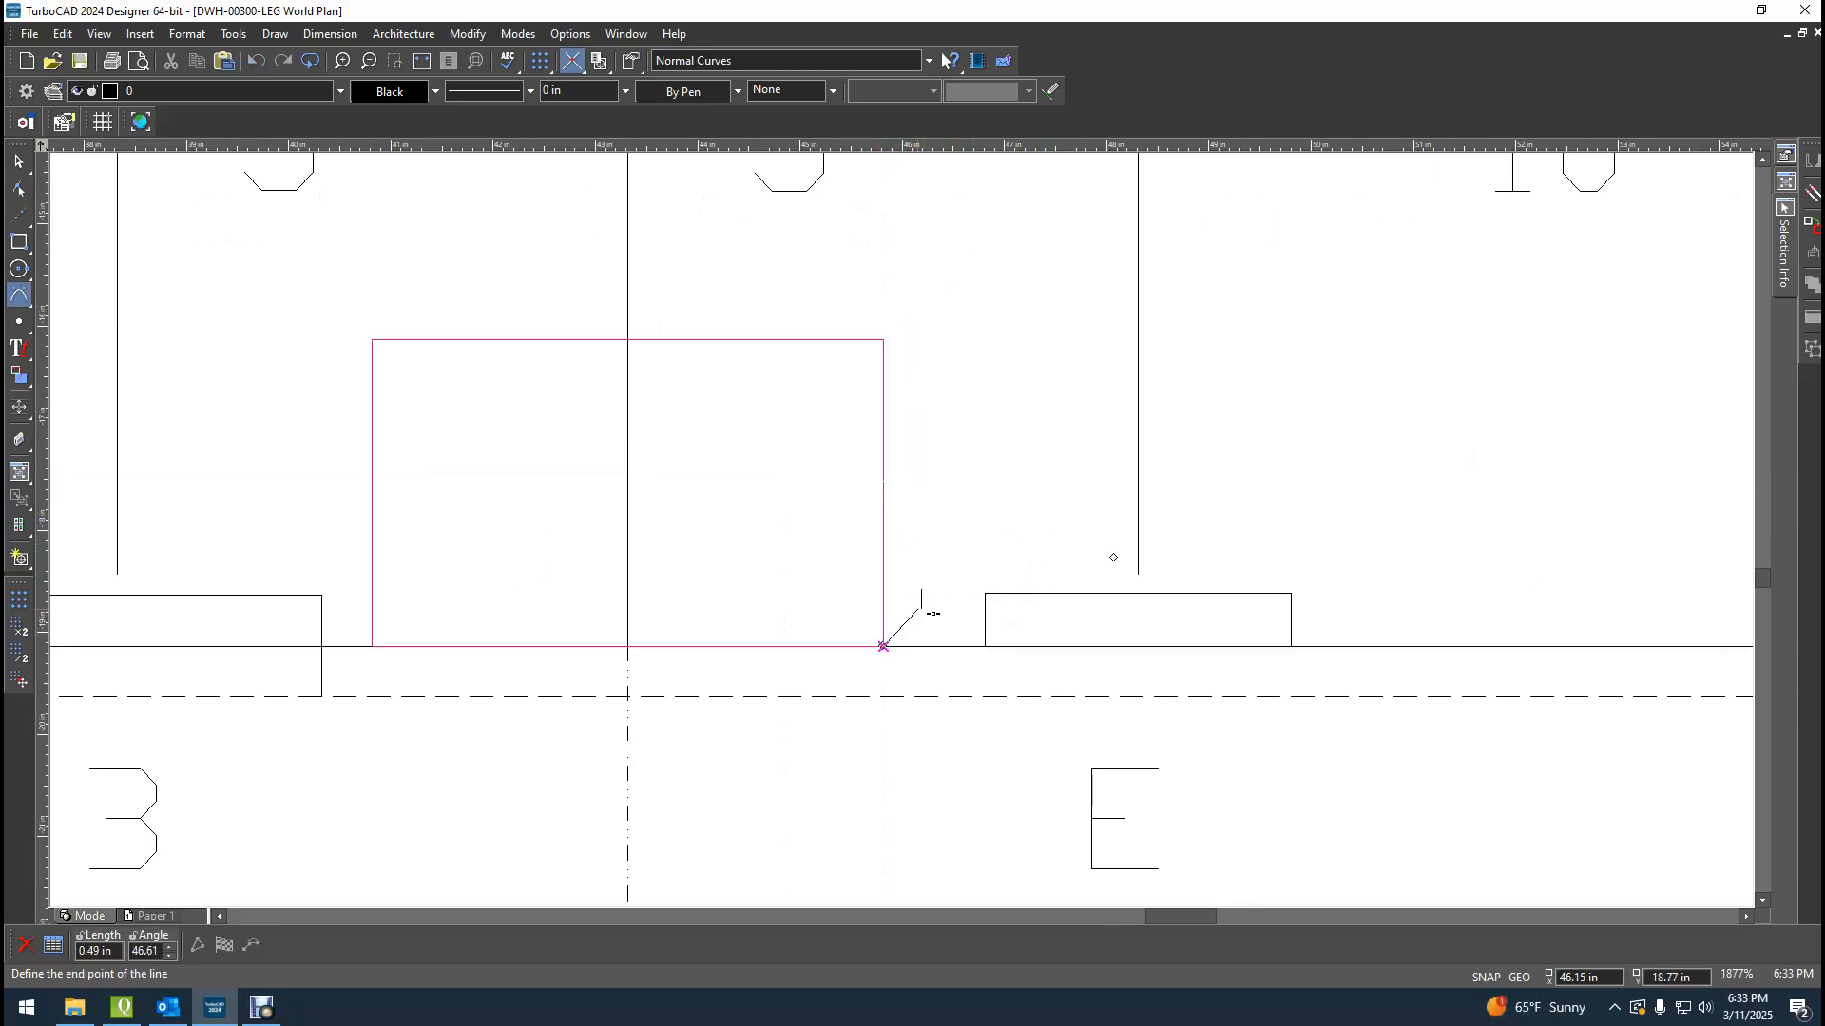
pyautogui.click(879, 340)
pyautogui.click(628, 339)
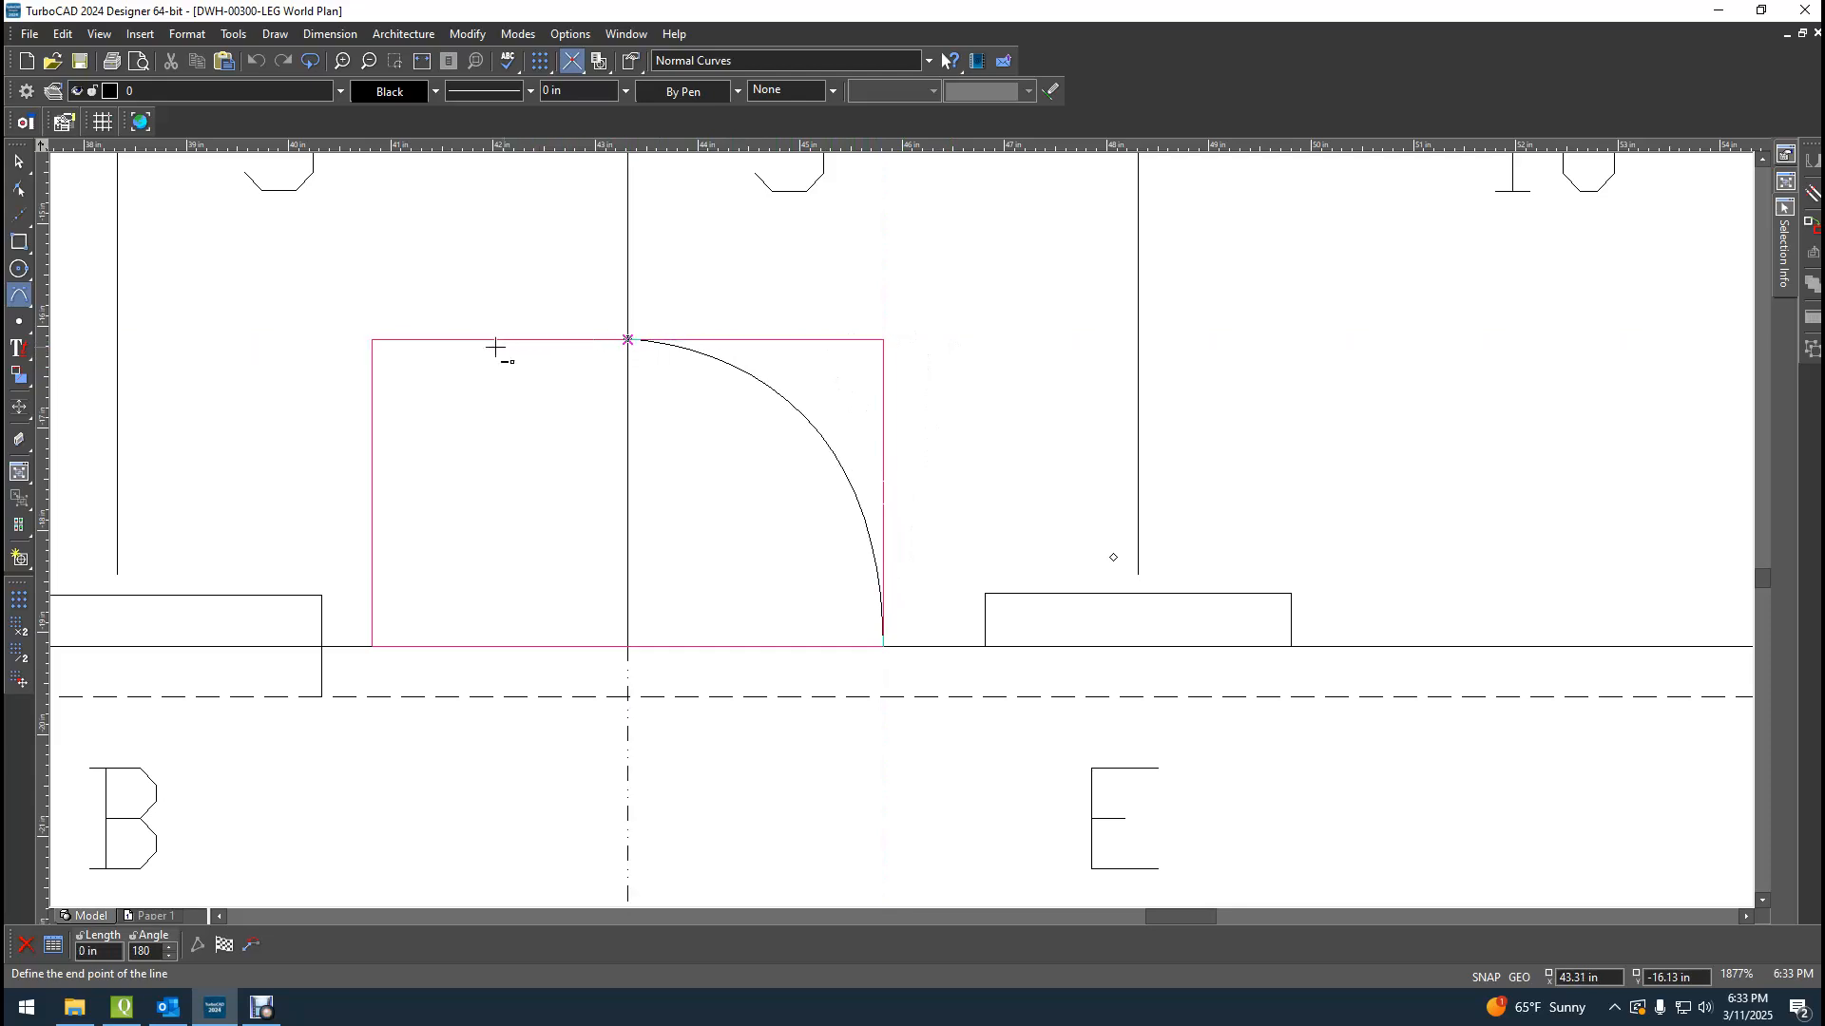
# Continue the spline through the lug rectangle's upper-left corner and finish the curve at its lower-left corner.
pyautogui.click(372, 340)
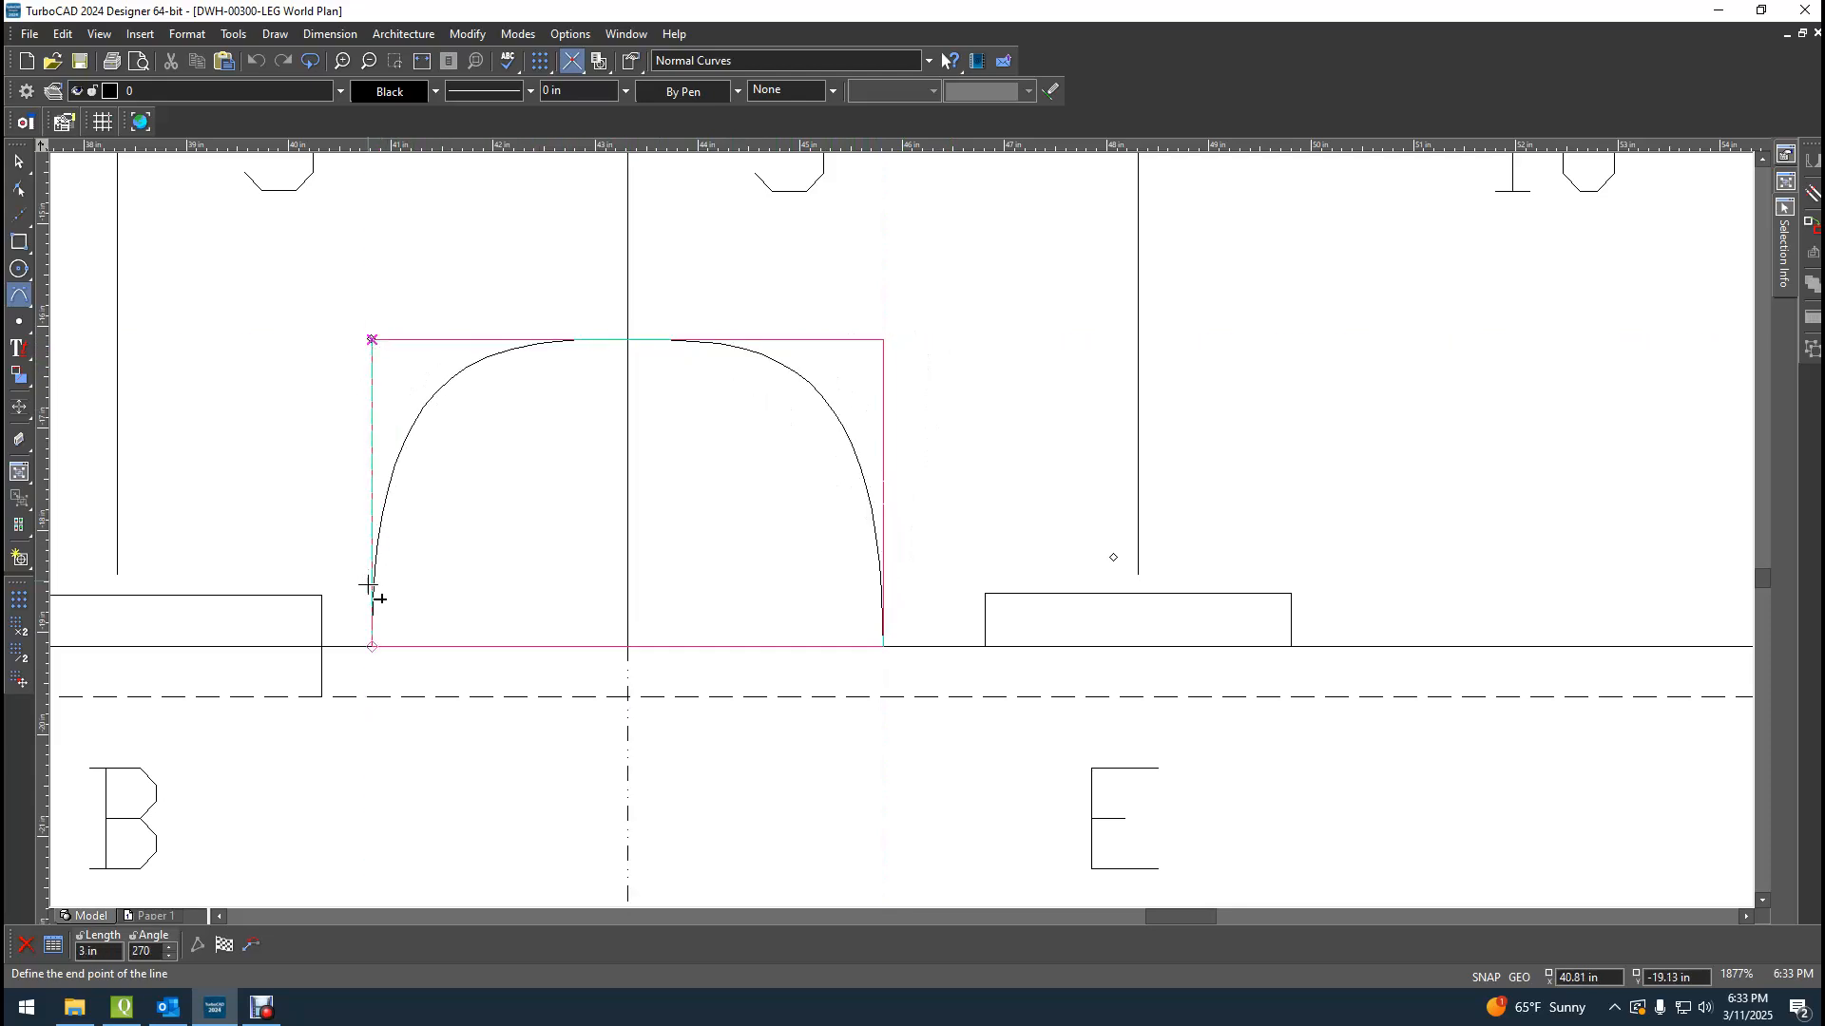
pyautogui.click(373, 648)
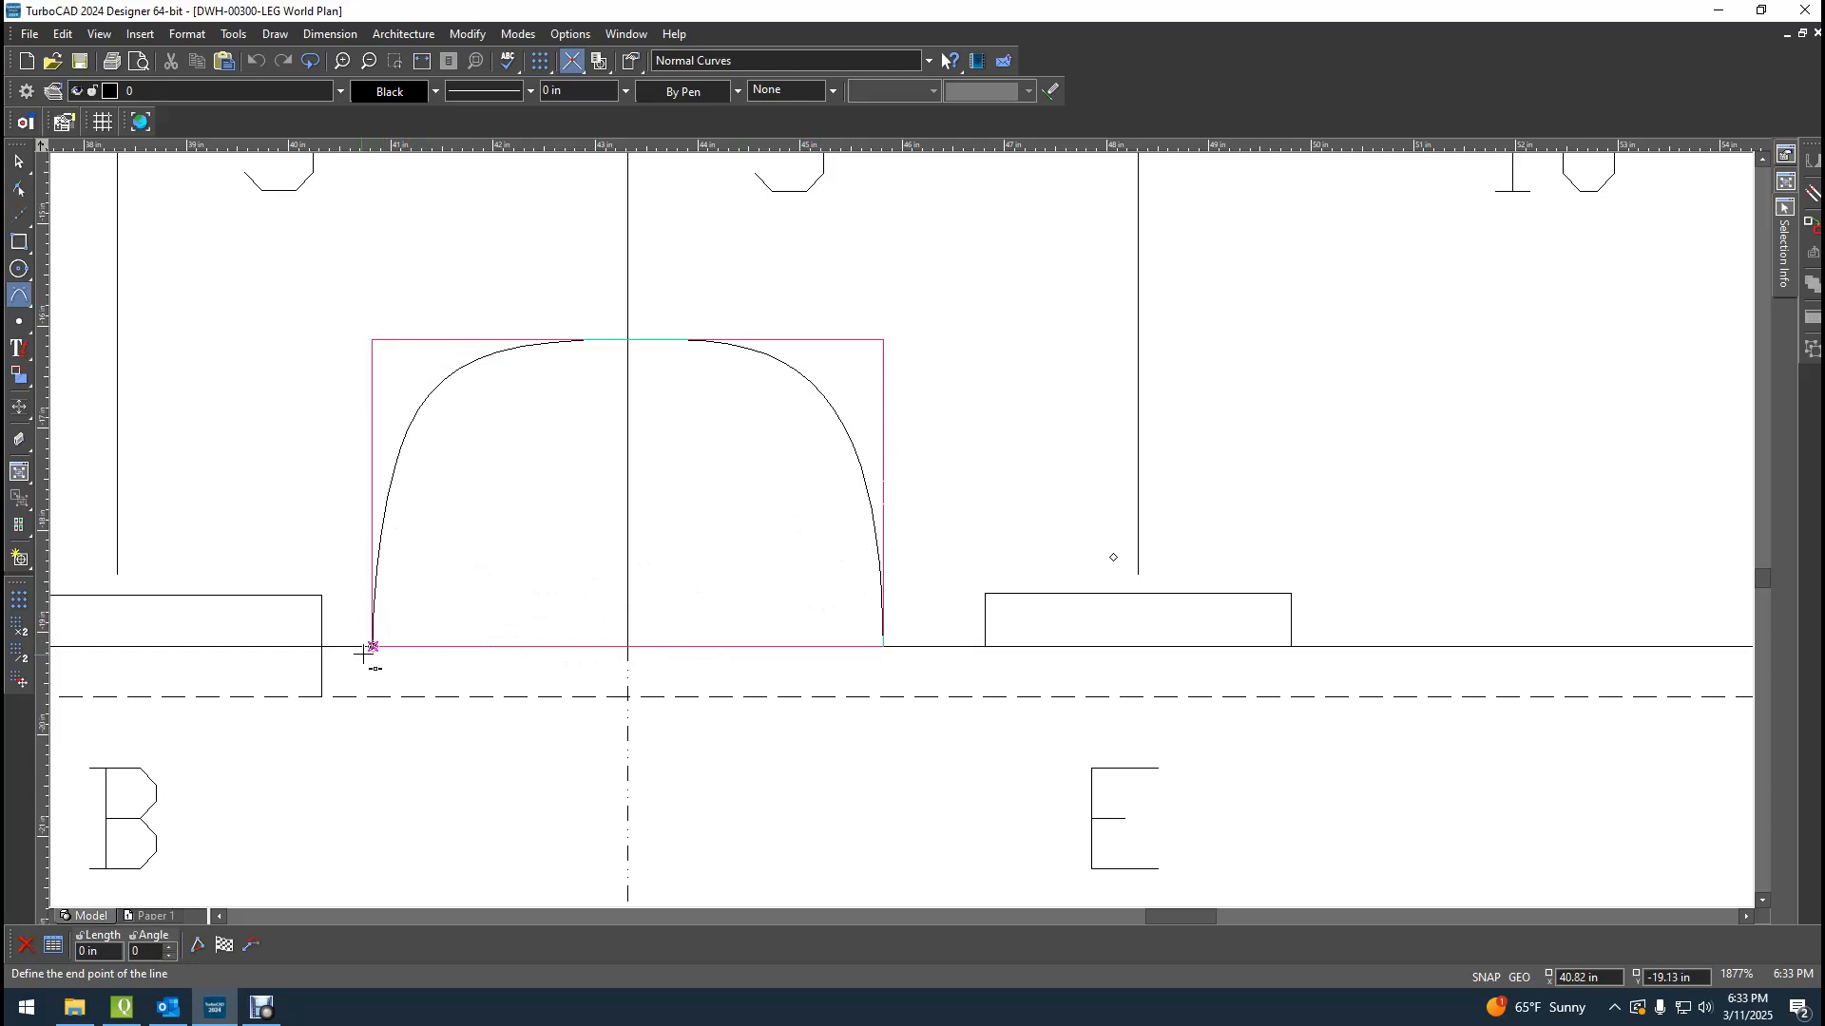
pyautogui.scroll(2, 364, 653)
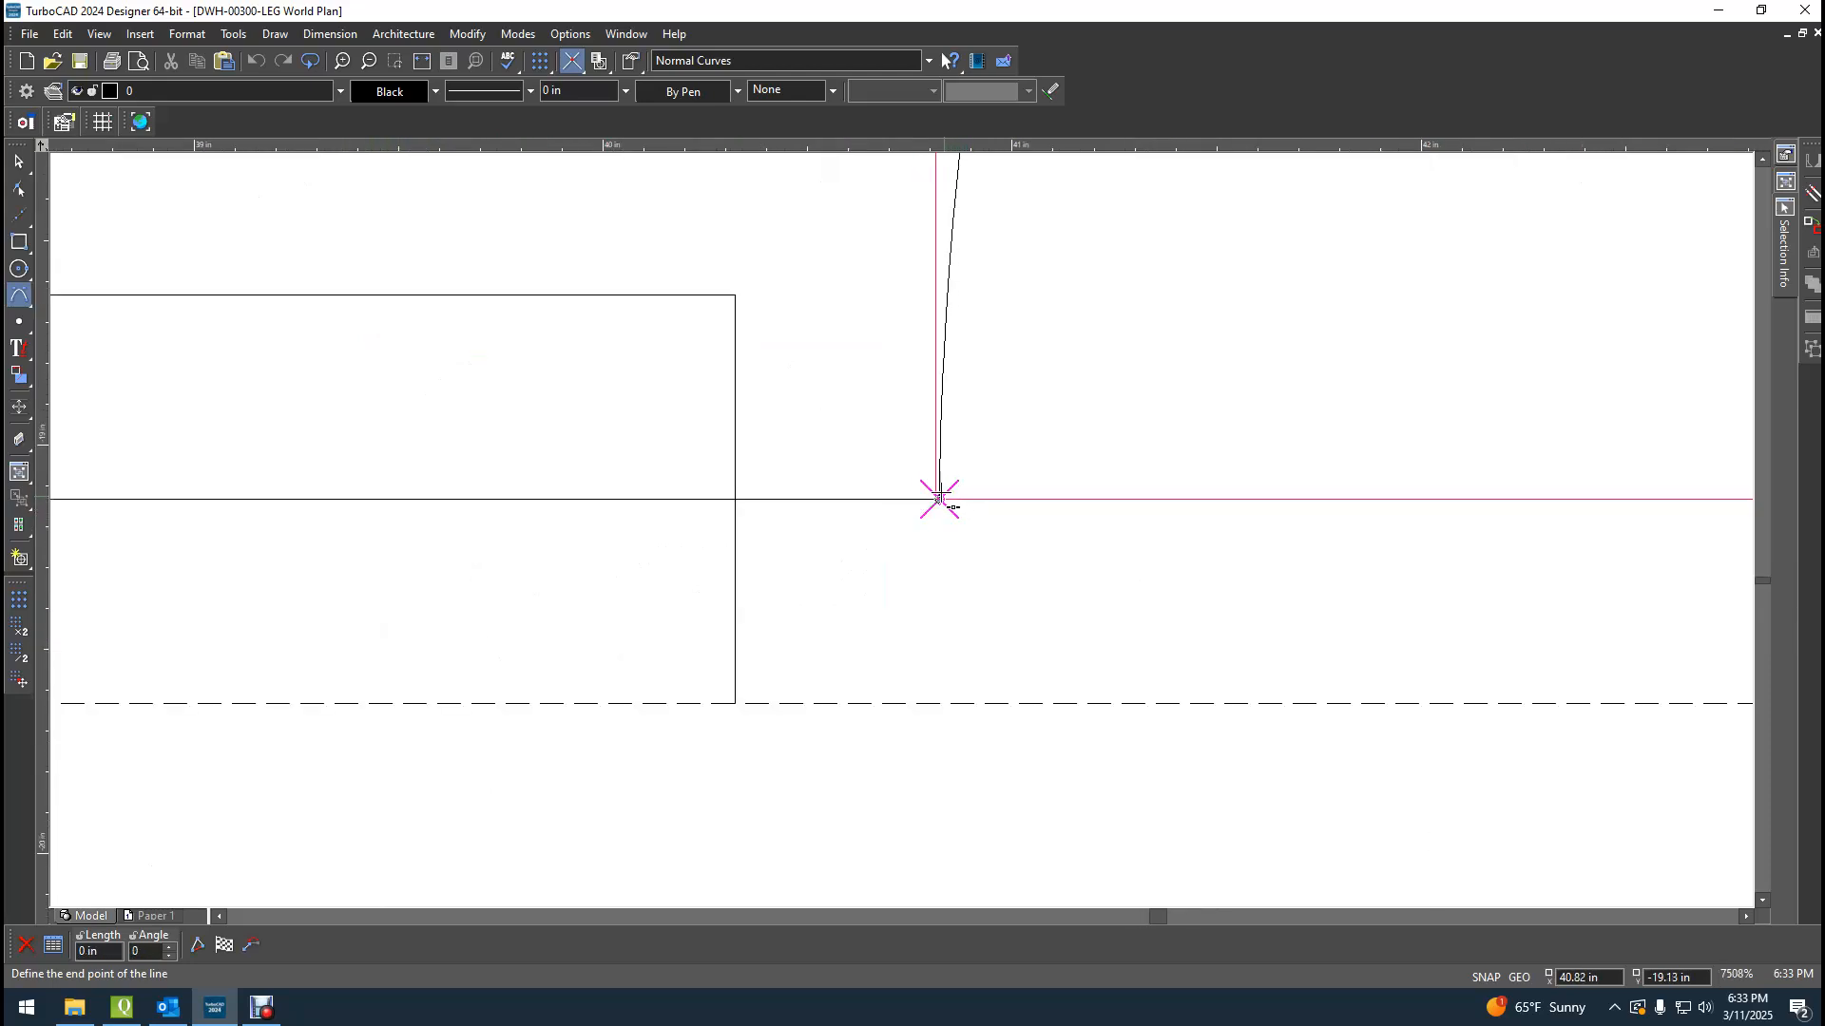
pyautogui.click(935, 499)
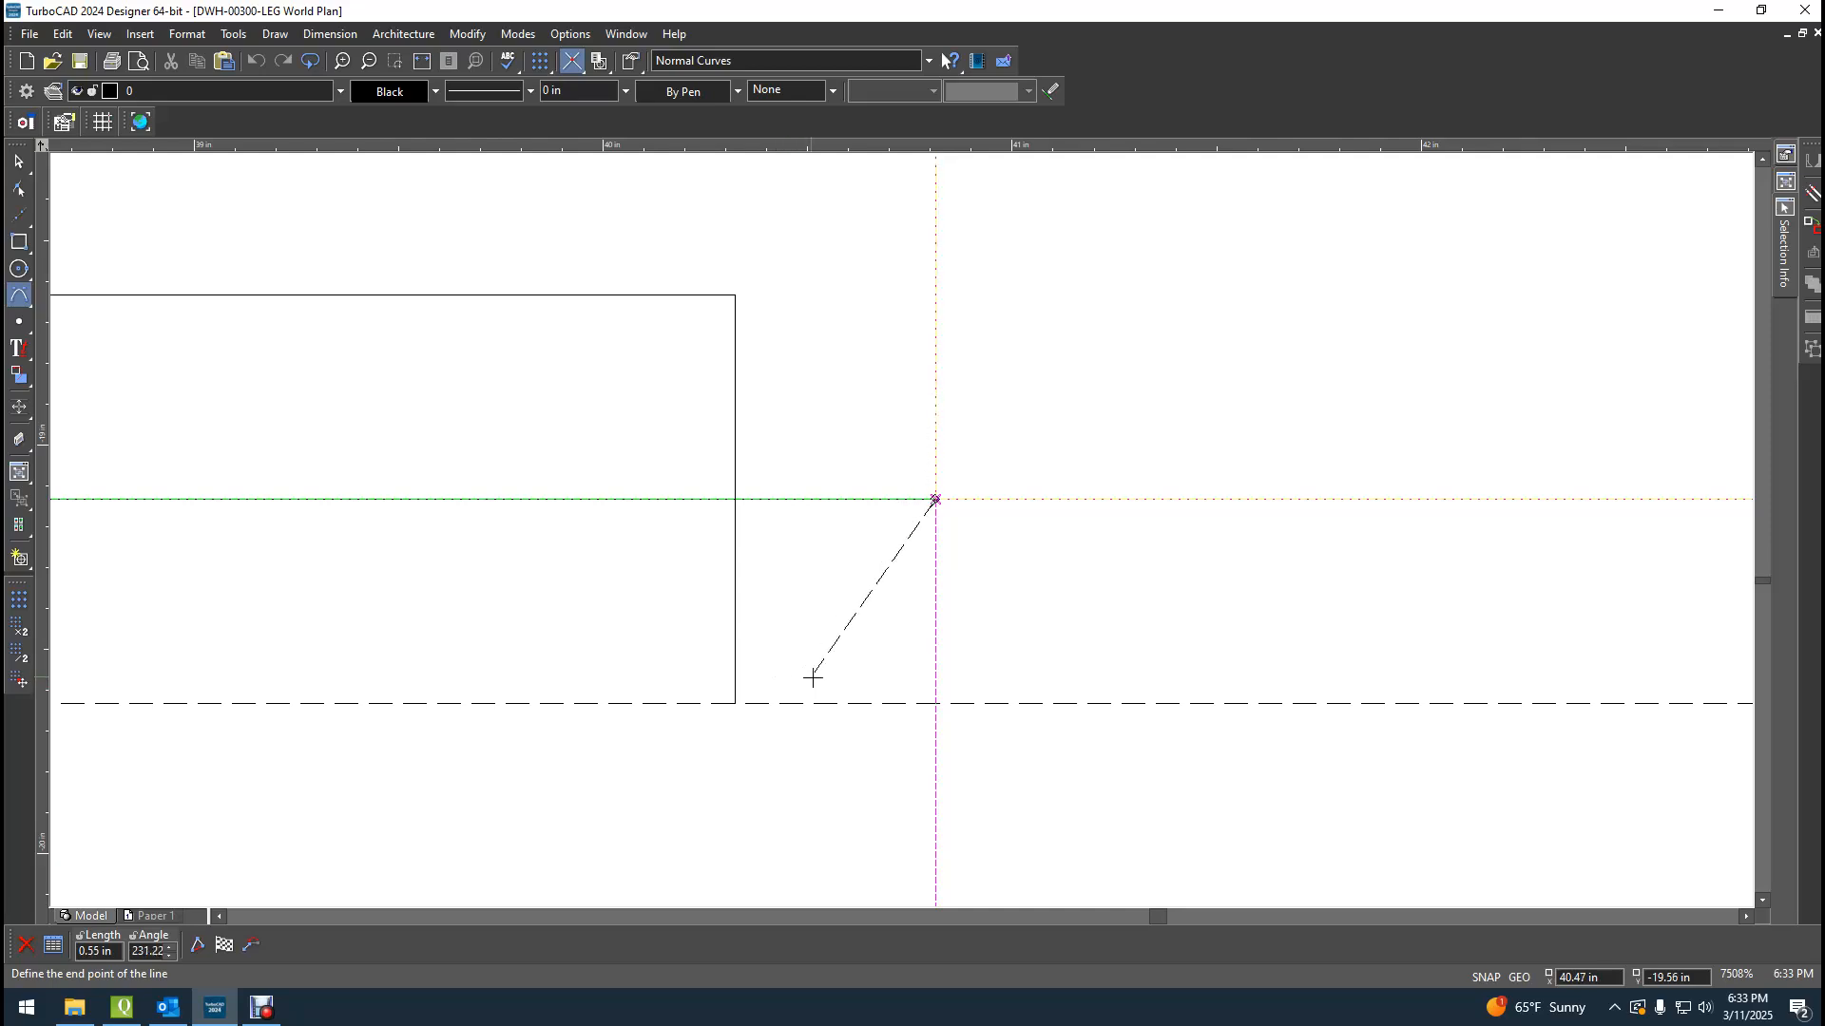
pyautogui.click(261, 946)
pyautogui.click(224, 946)
pyautogui.scroll(-3, 896, 529)
pyautogui.scroll(1, 902, 529)
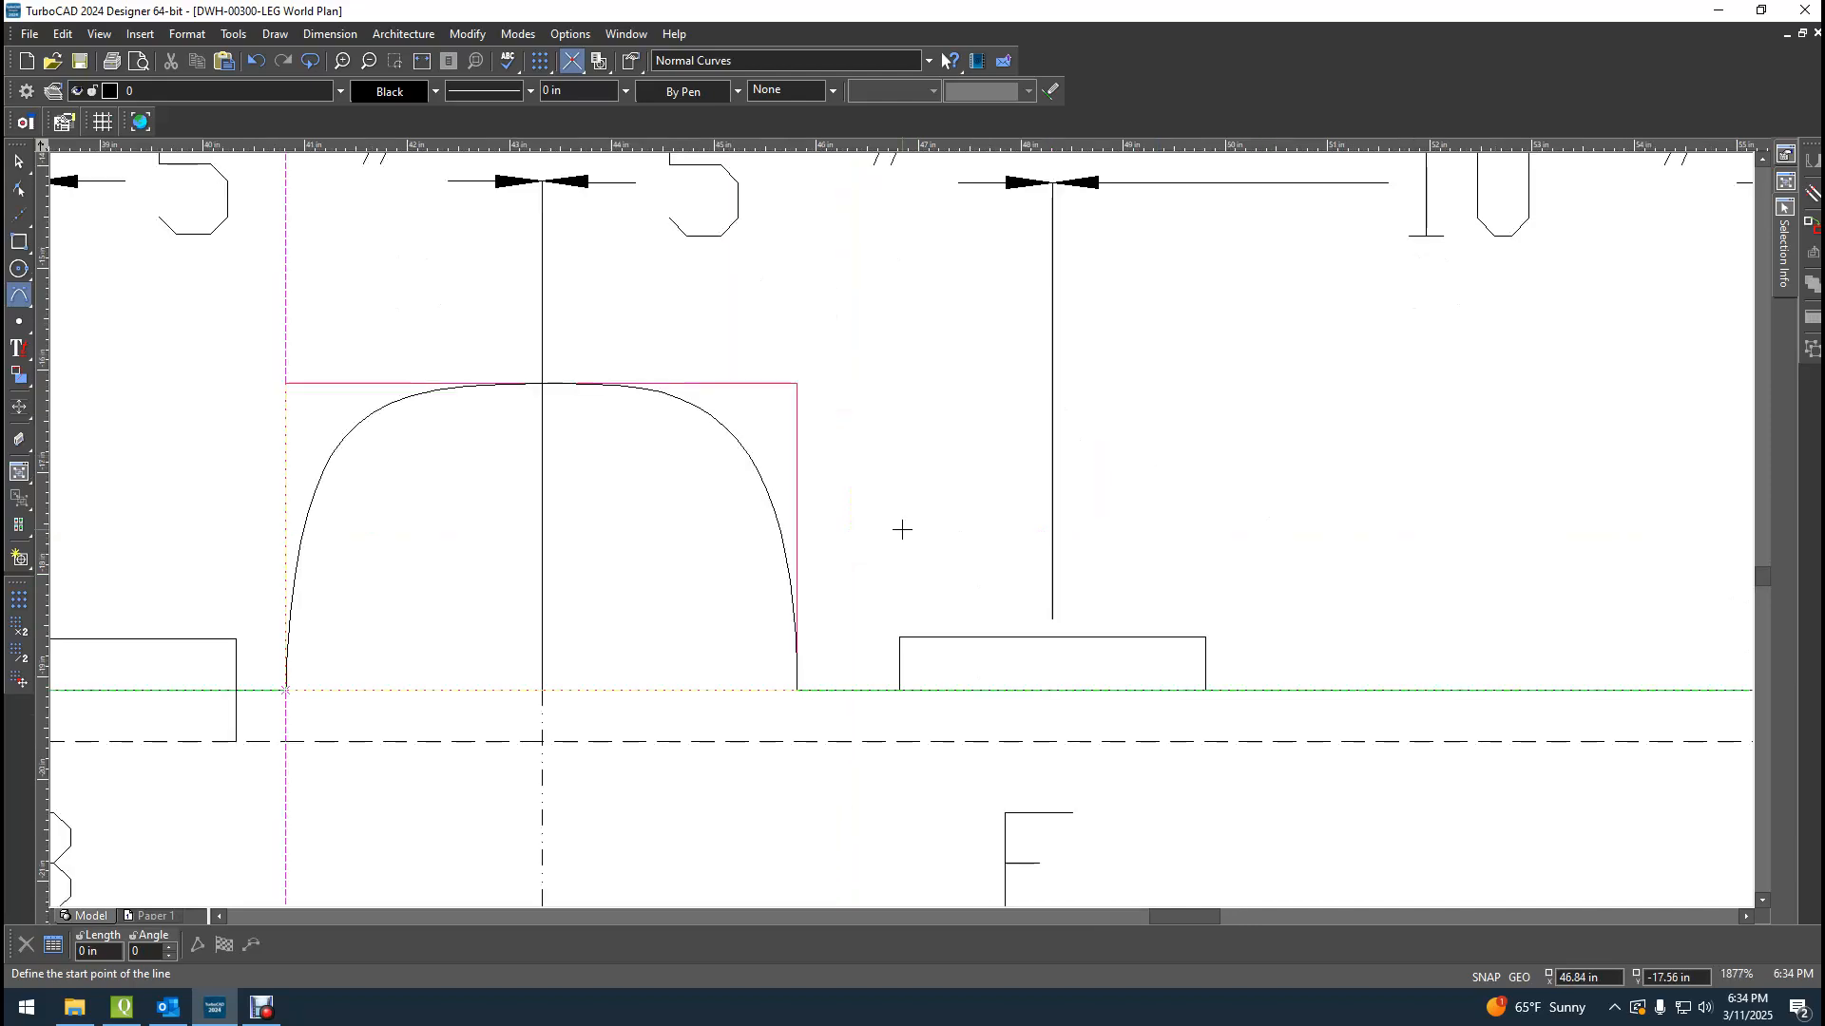
pyautogui.press('Escape')
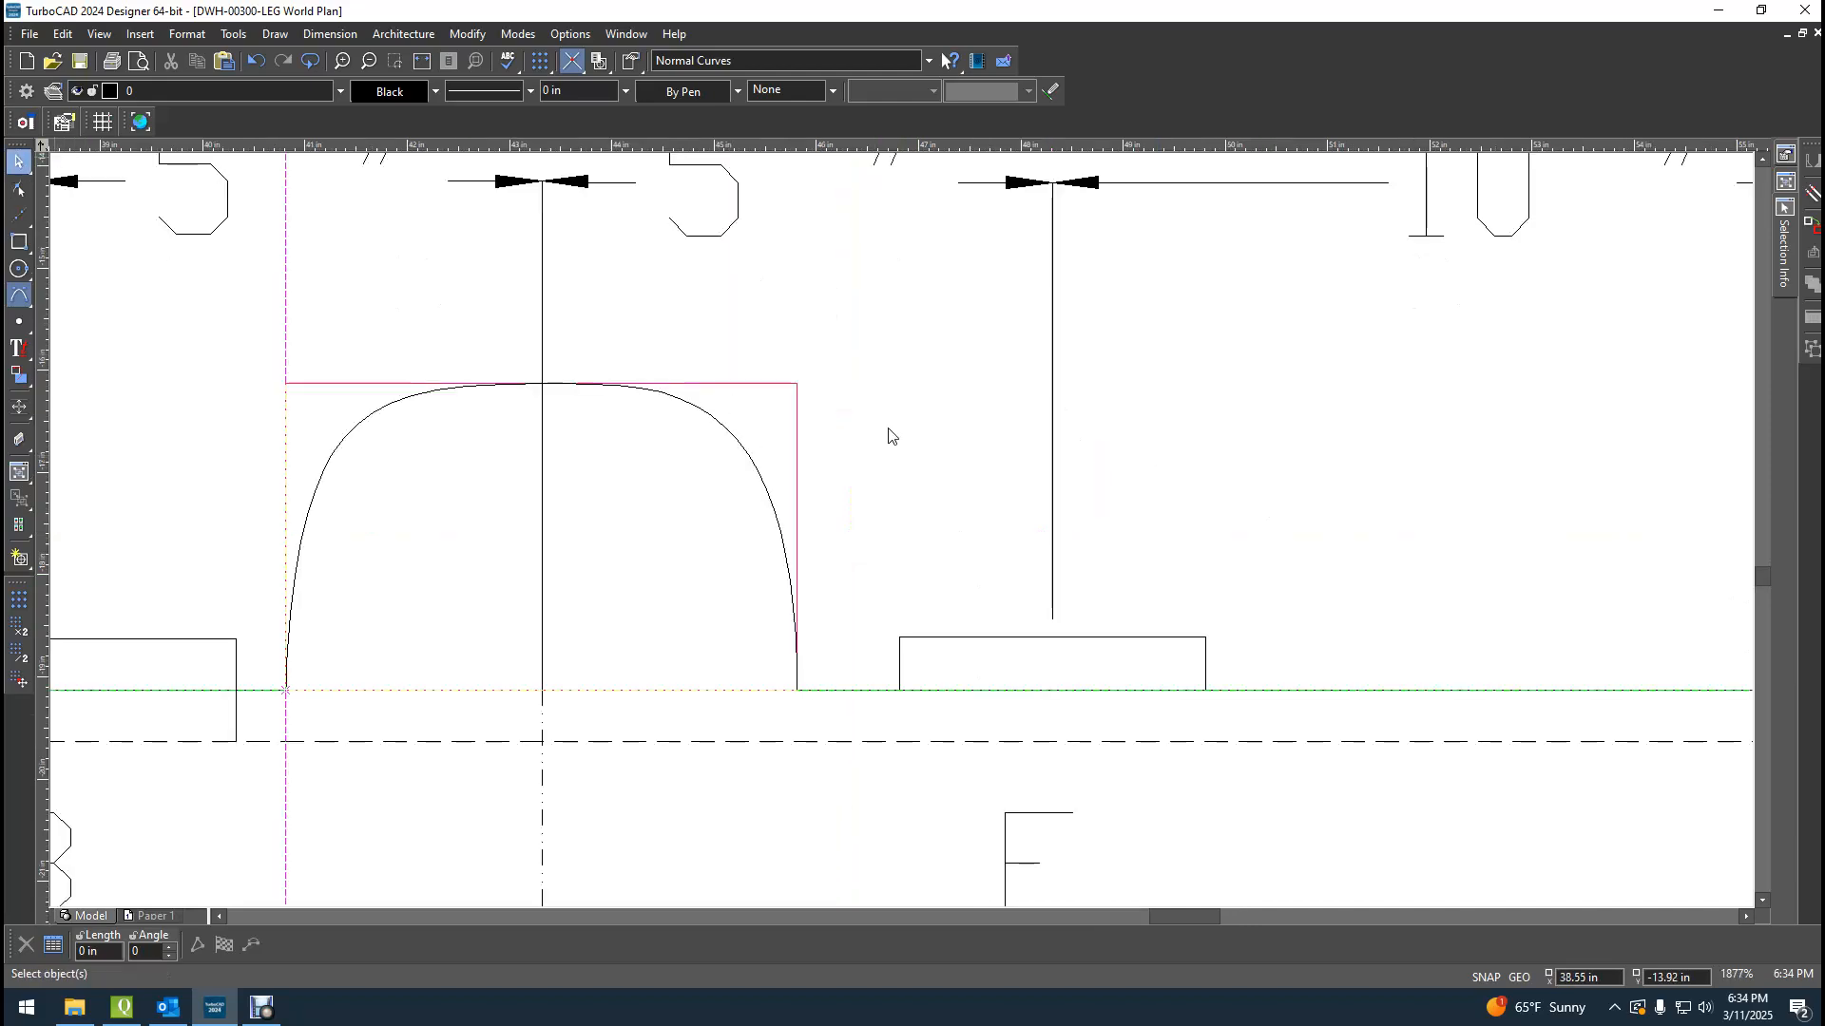
# Delete the lug's guide rectangle and the duplicate line on the tank's top edge between the lug center and fitting E.
pyautogui.click(775, 393)
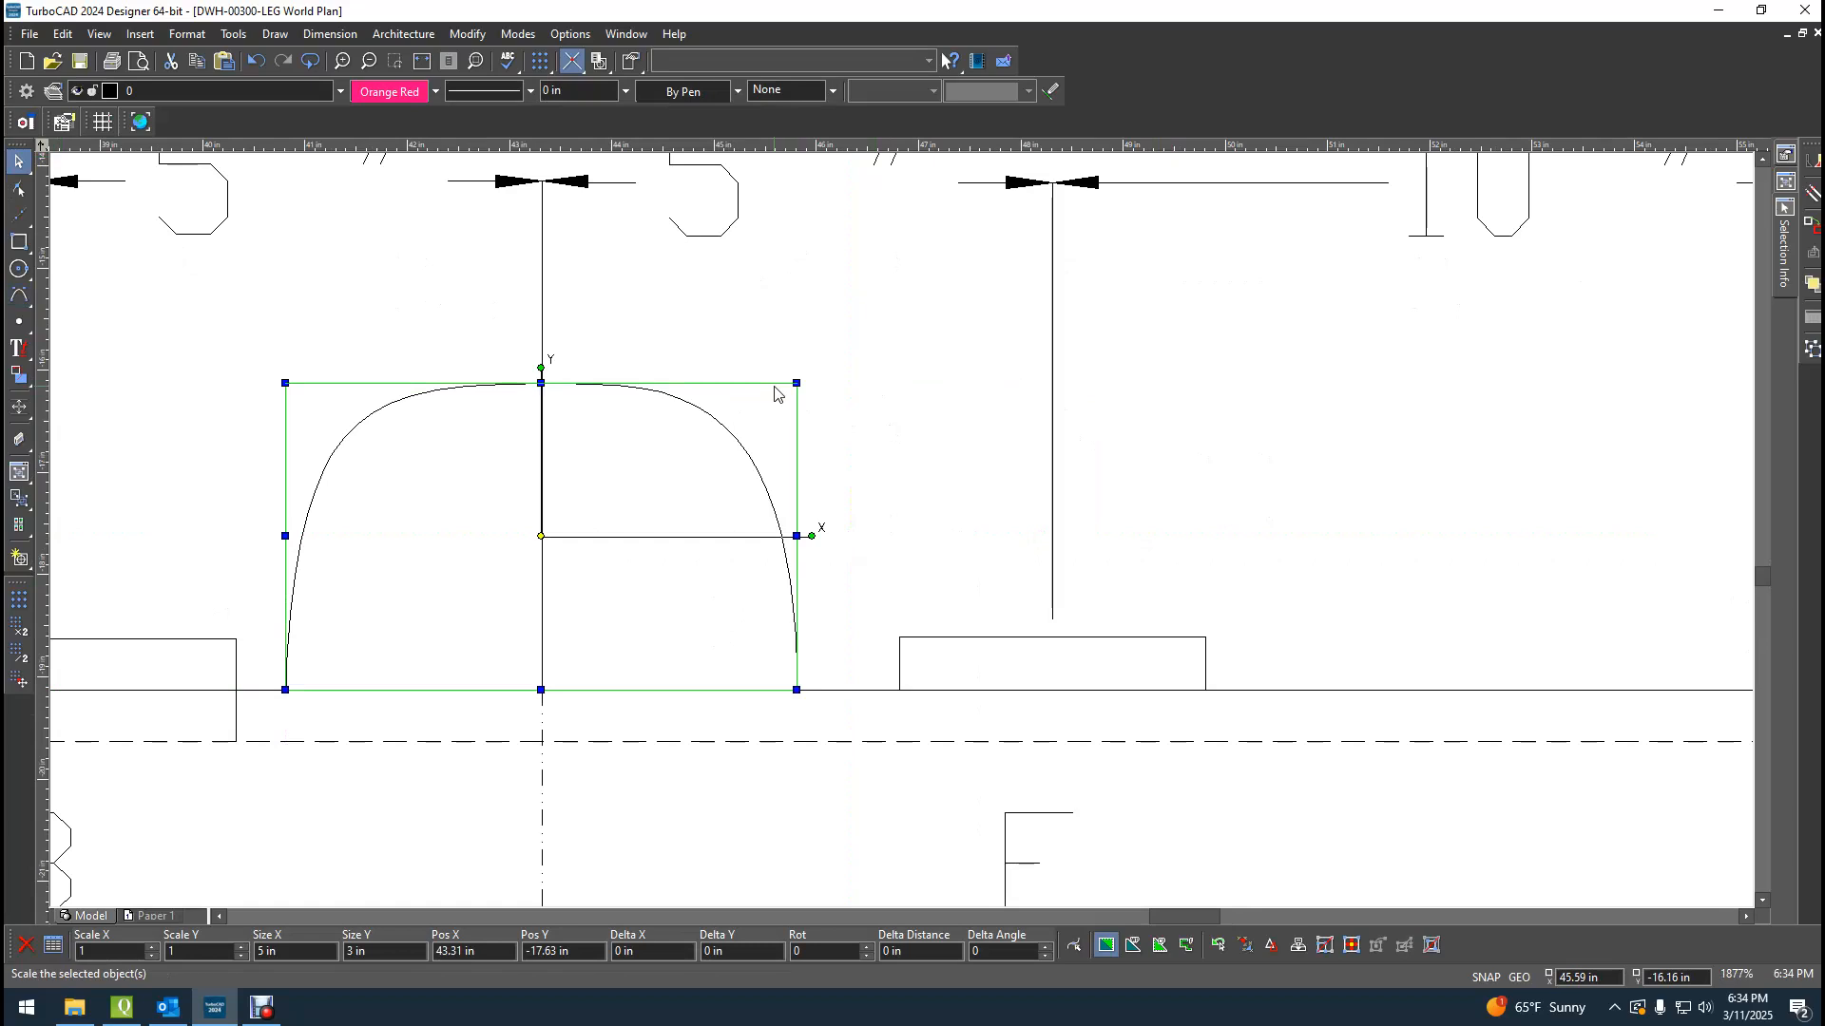
pyautogui.press('Escape')
pyautogui.click(649, 692)
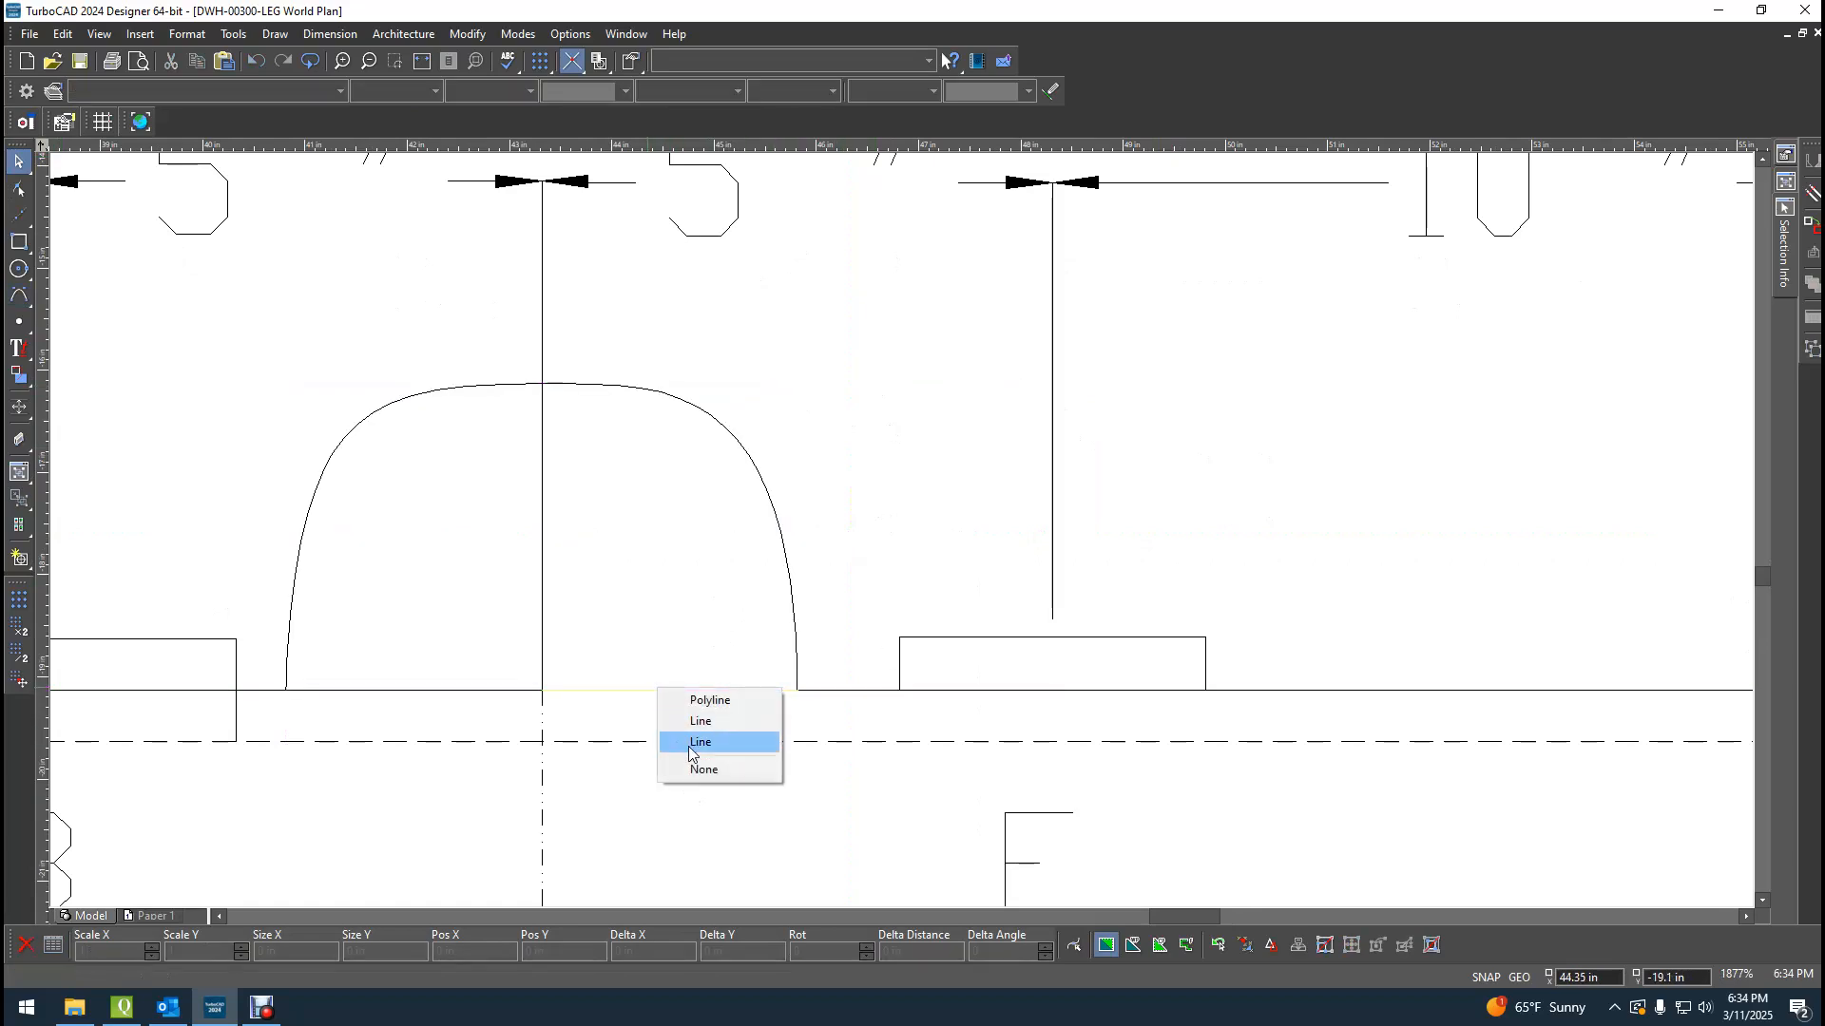
pyautogui.click(688, 743)
pyautogui.click(756, 692)
pyautogui.click(809, 751)
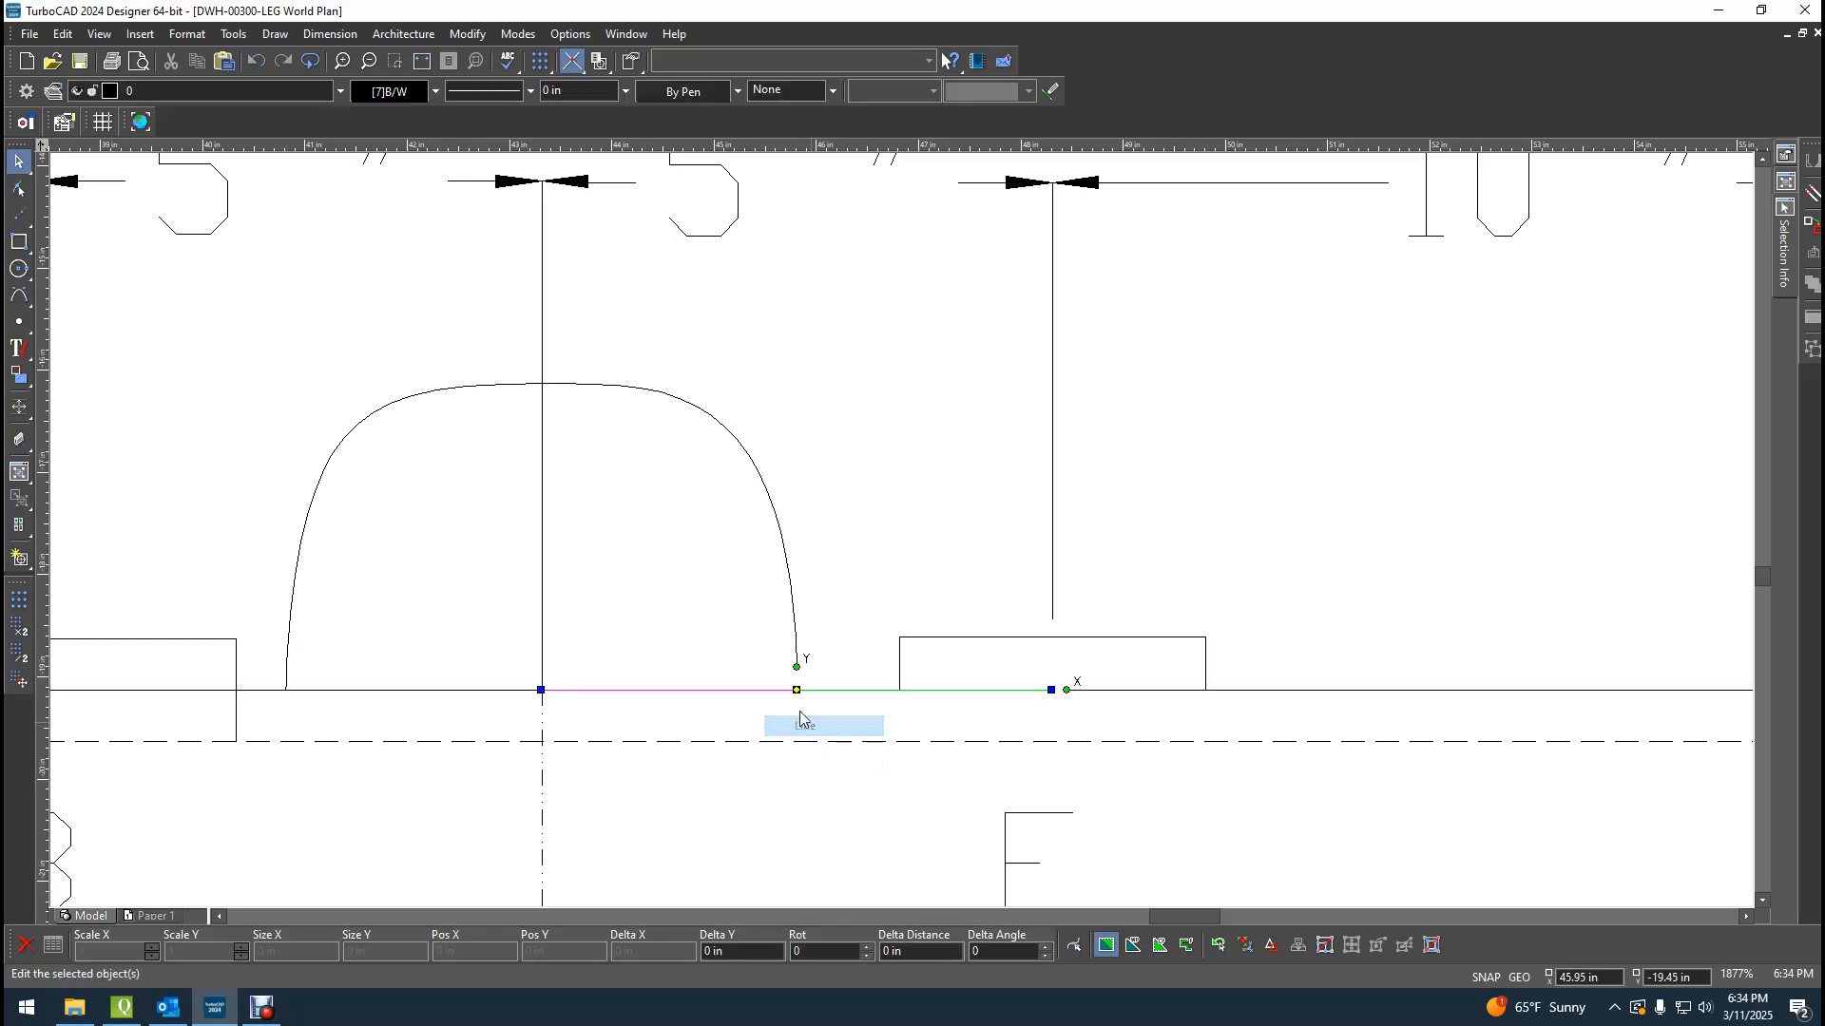
# Examine the rounded lug and the tank's top edge around the fittings for leftover overlapping lines.
pyautogui.scroll(-5, 834, 542)
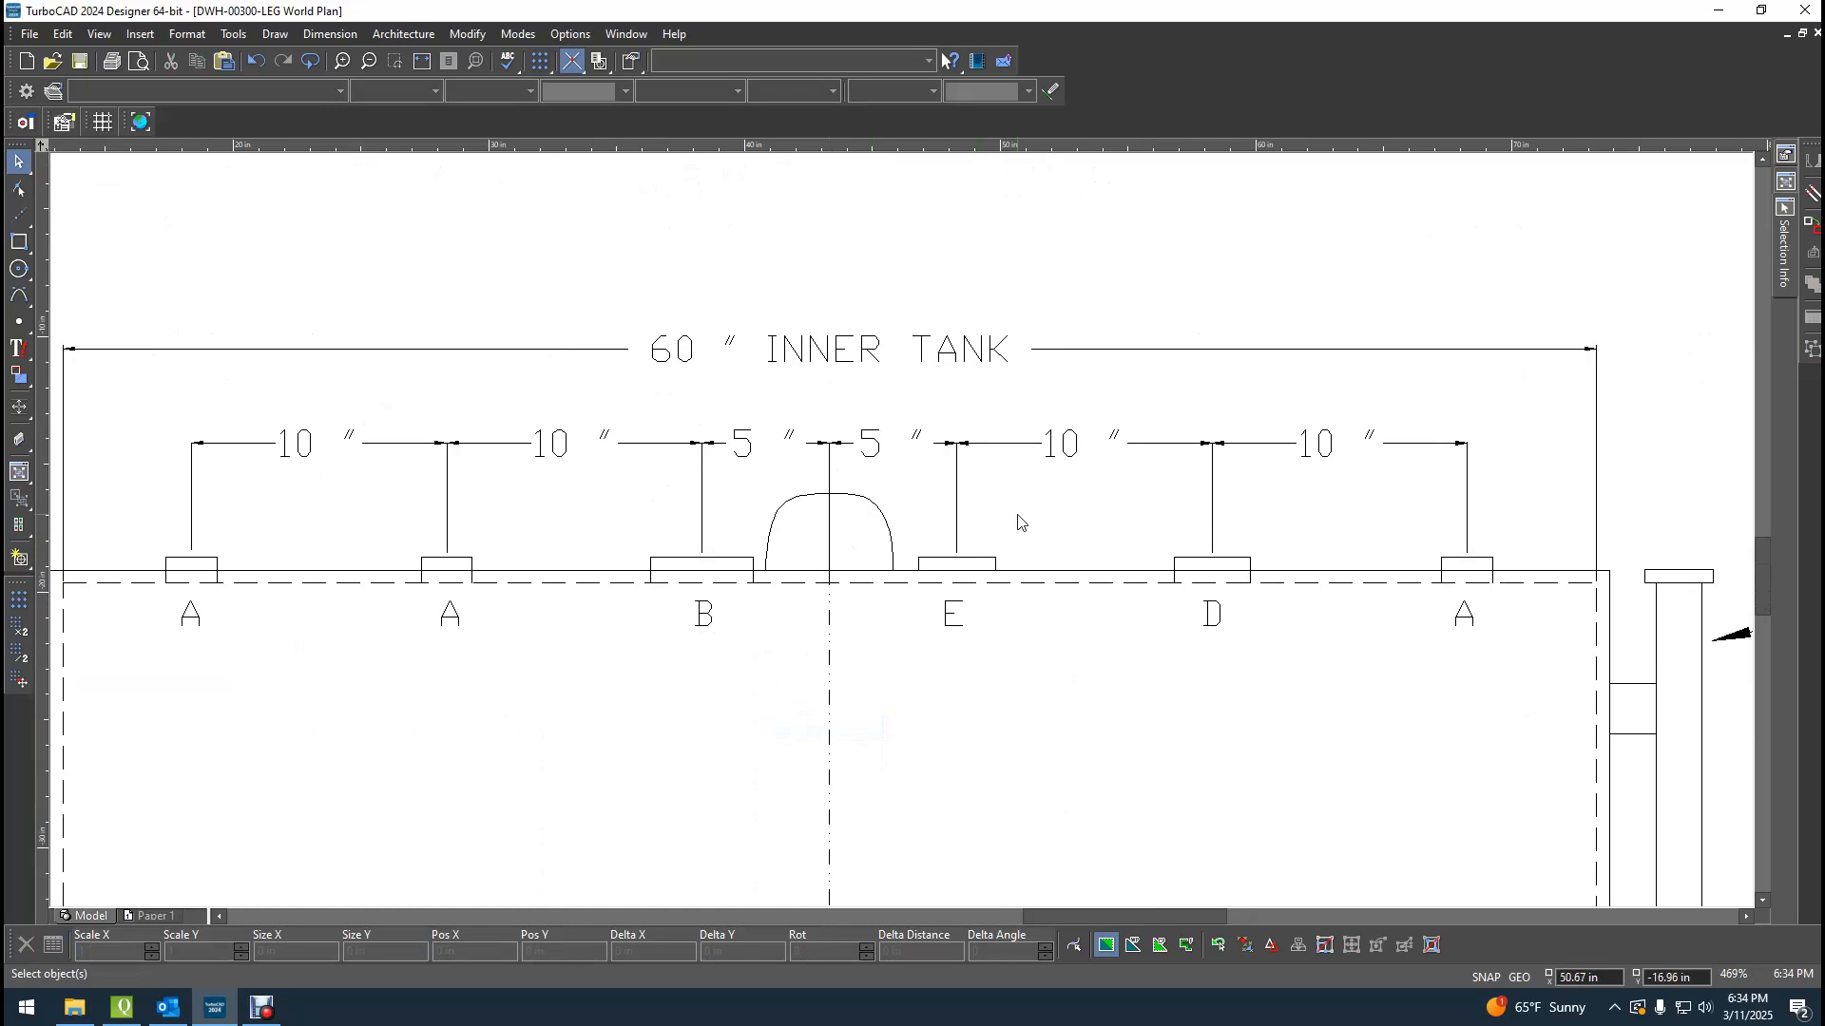
pyautogui.scroll(-7, 902, 537)
pyautogui.scroll(5, 968, 586)
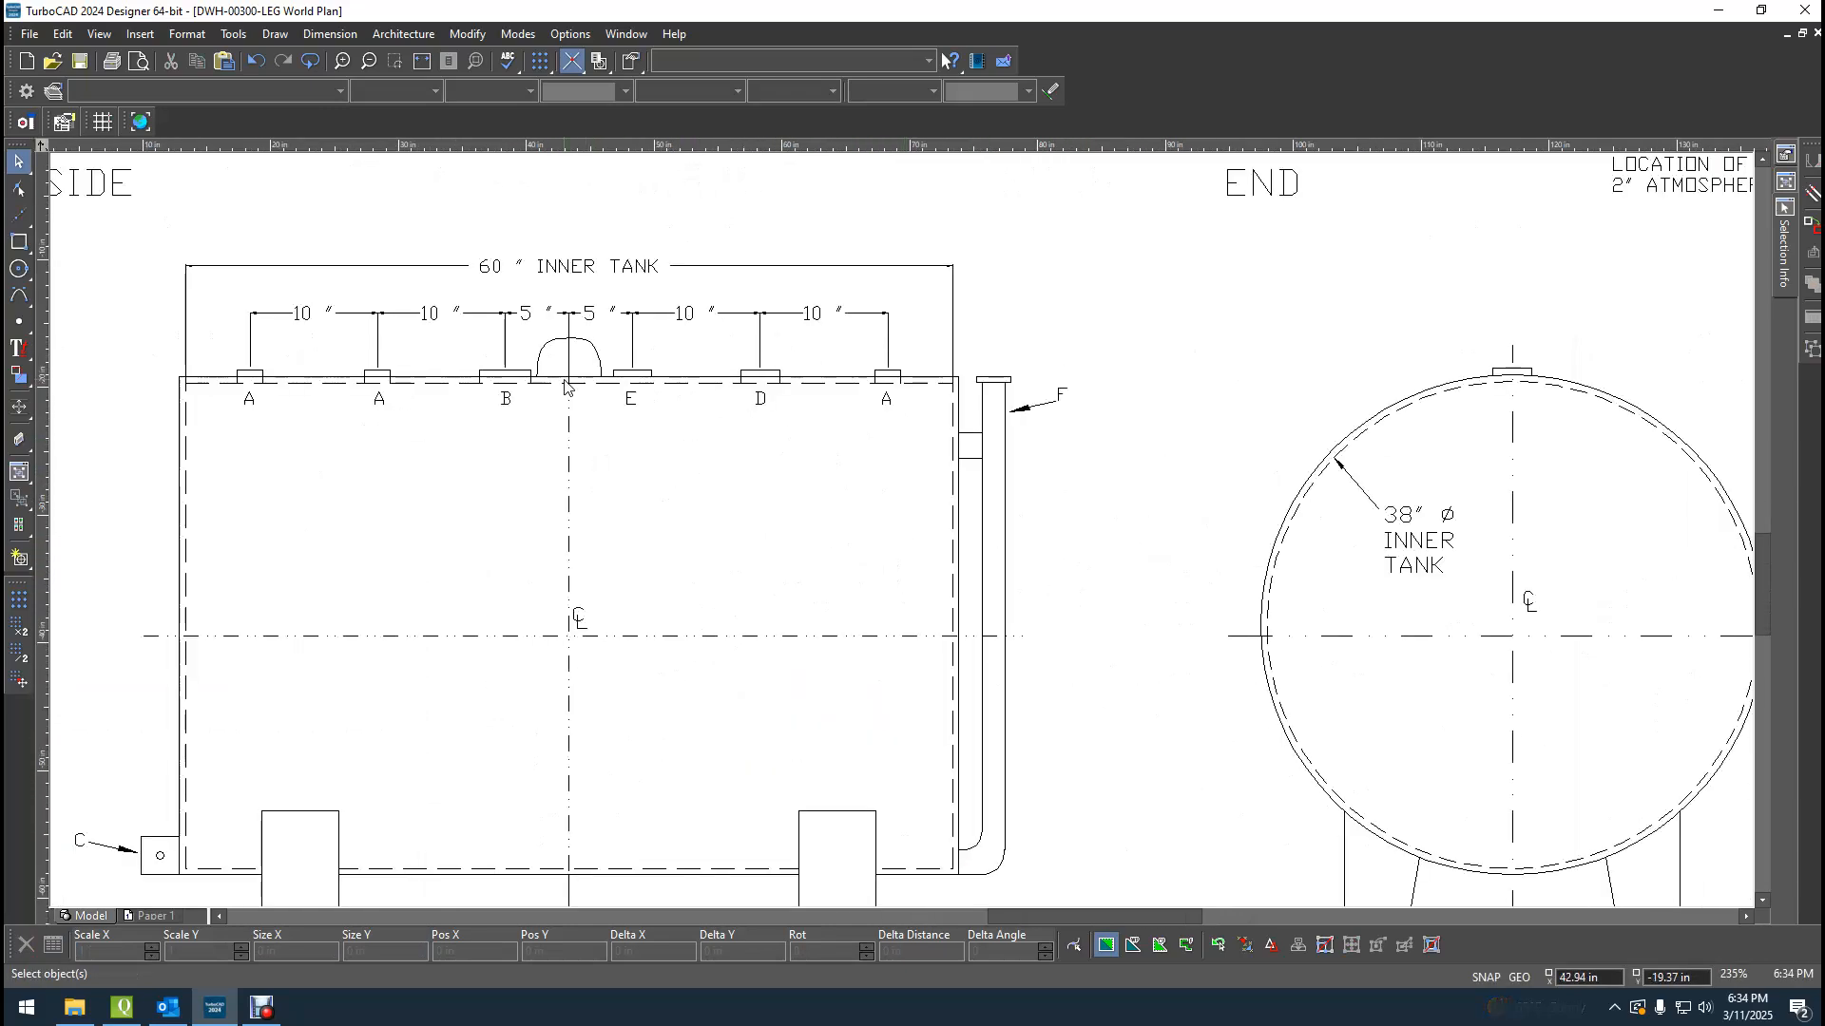
pyautogui.scroll(5, 570, 388)
pyautogui.scroll(5, 903, 535)
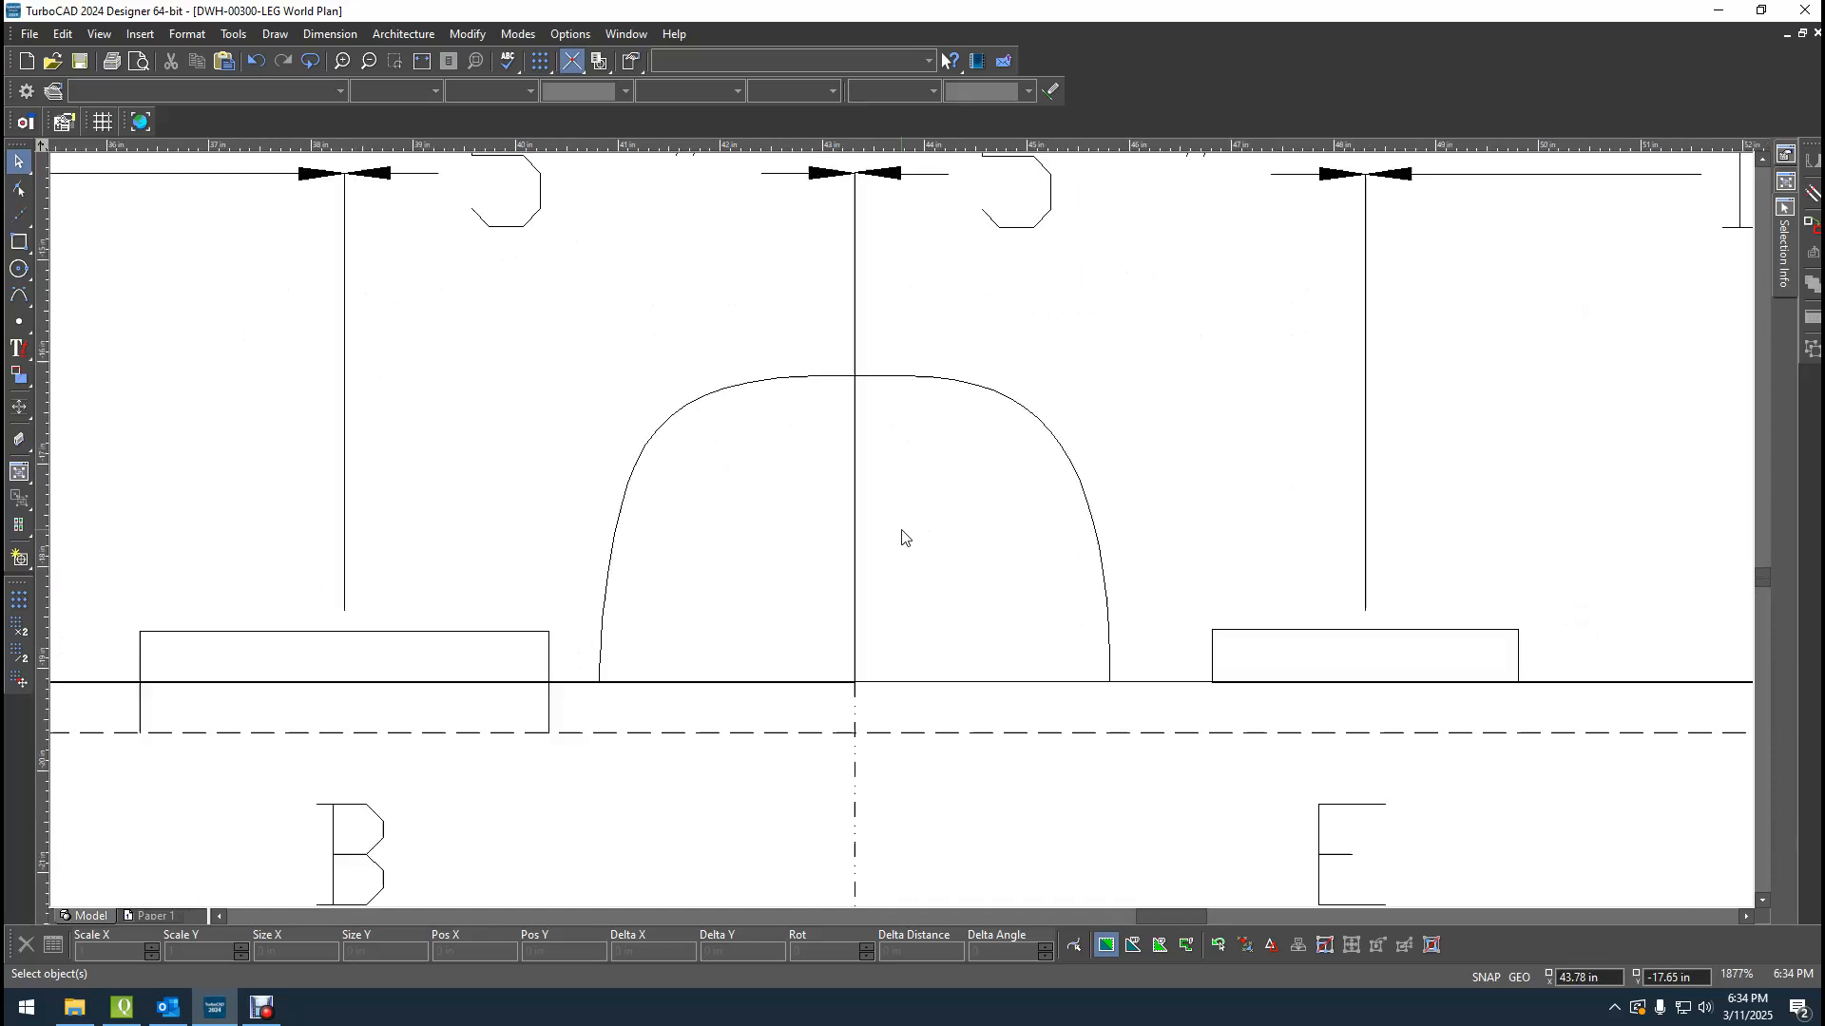
pyautogui.scroll(-5, 902, 538)
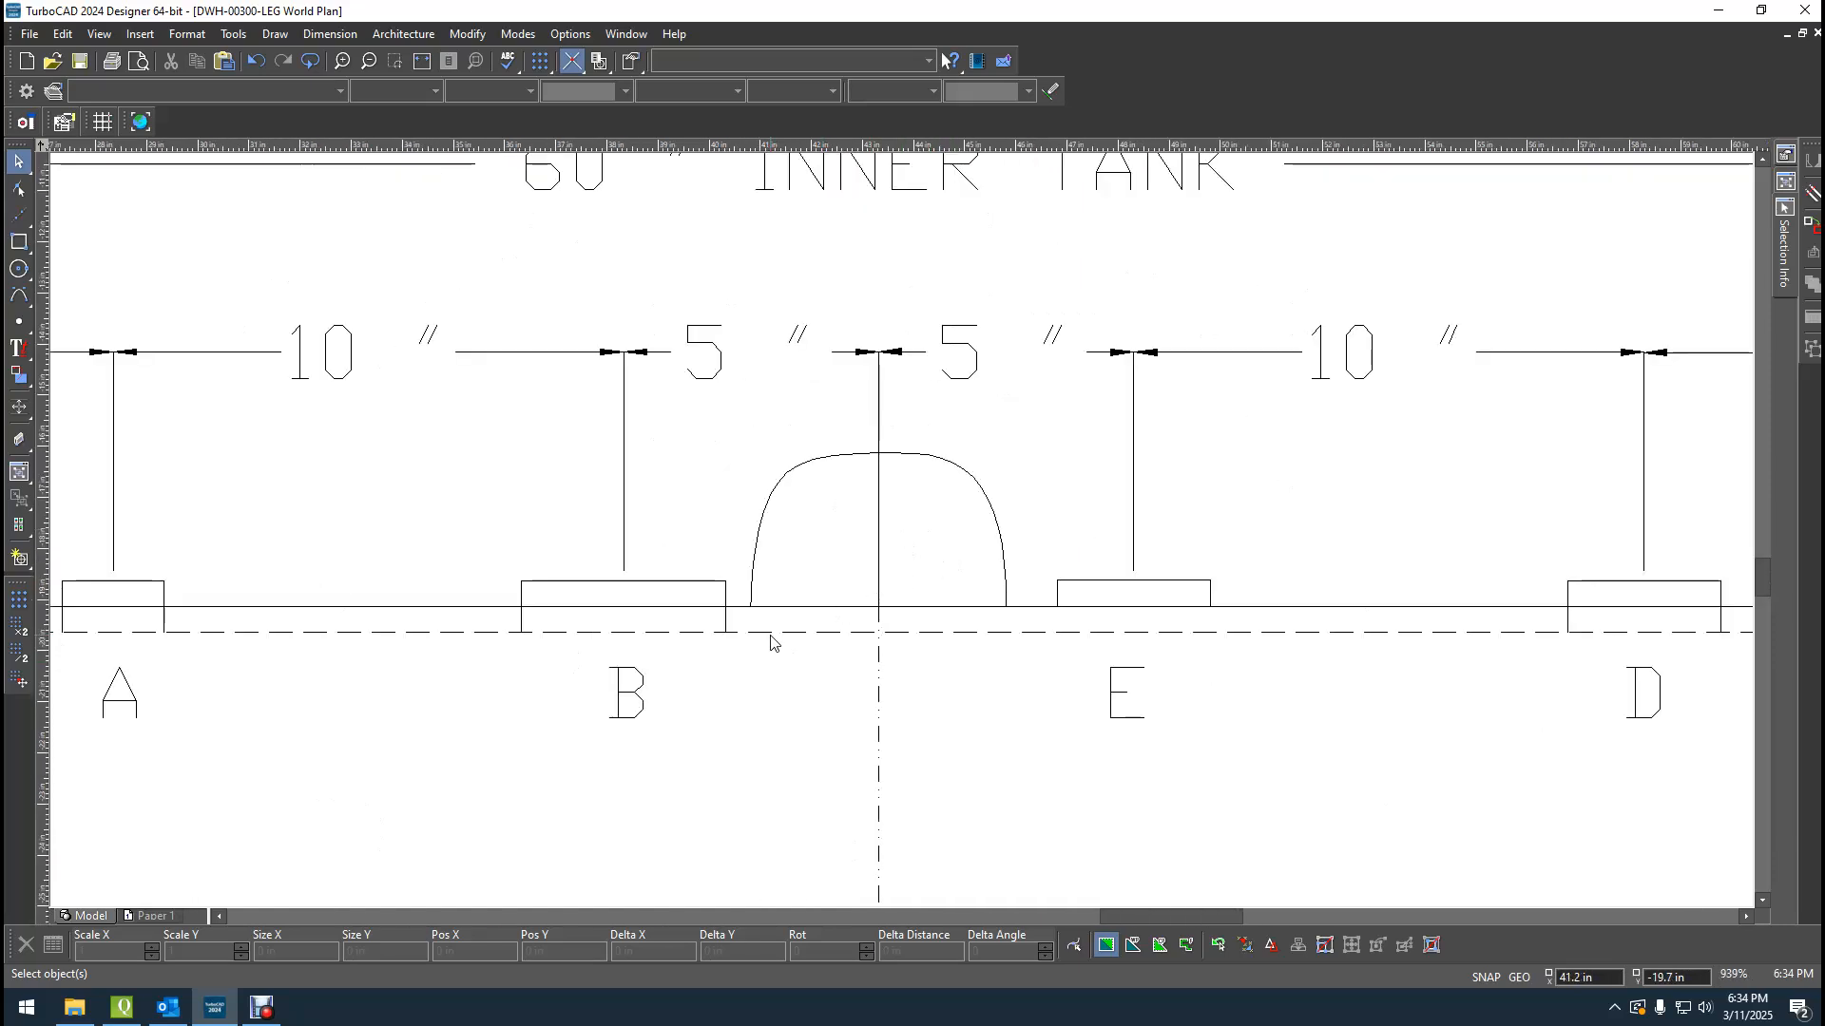
pyautogui.scroll(5, 903, 530)
pyautogui.scroll(-6, 900, 533)
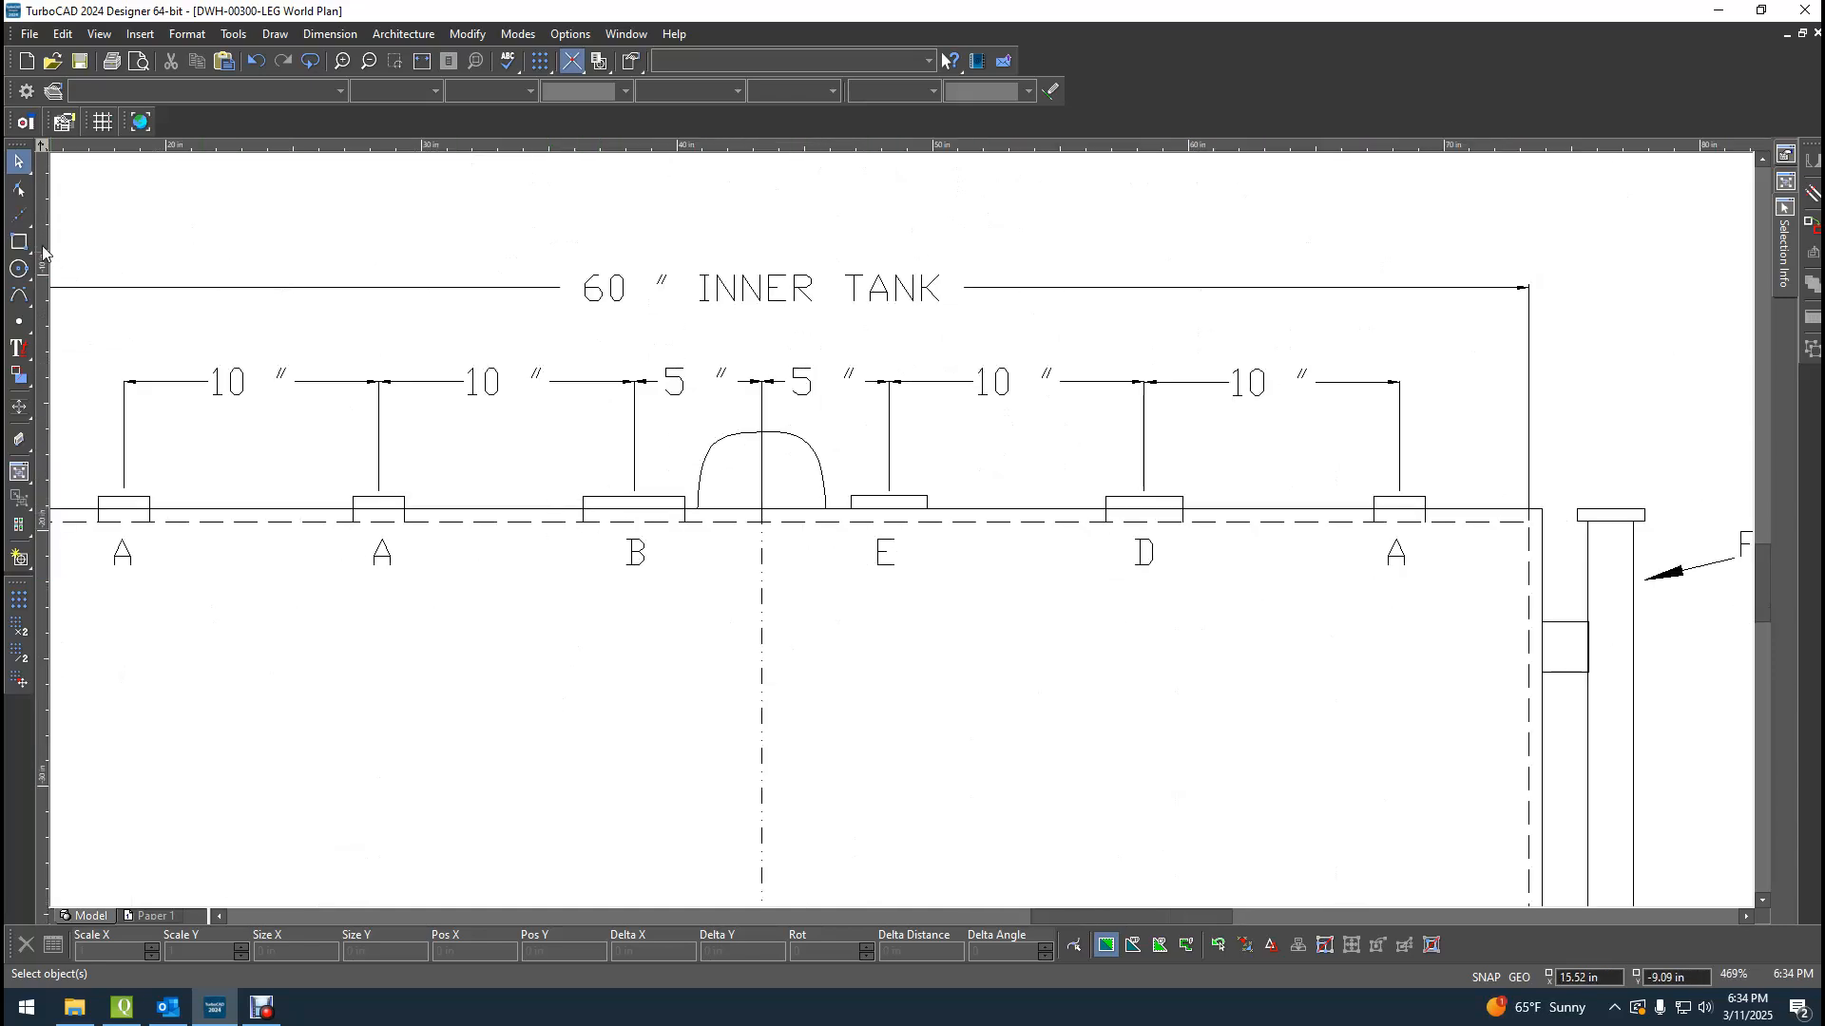
pyautogui.scroll(-2, 740, 514)
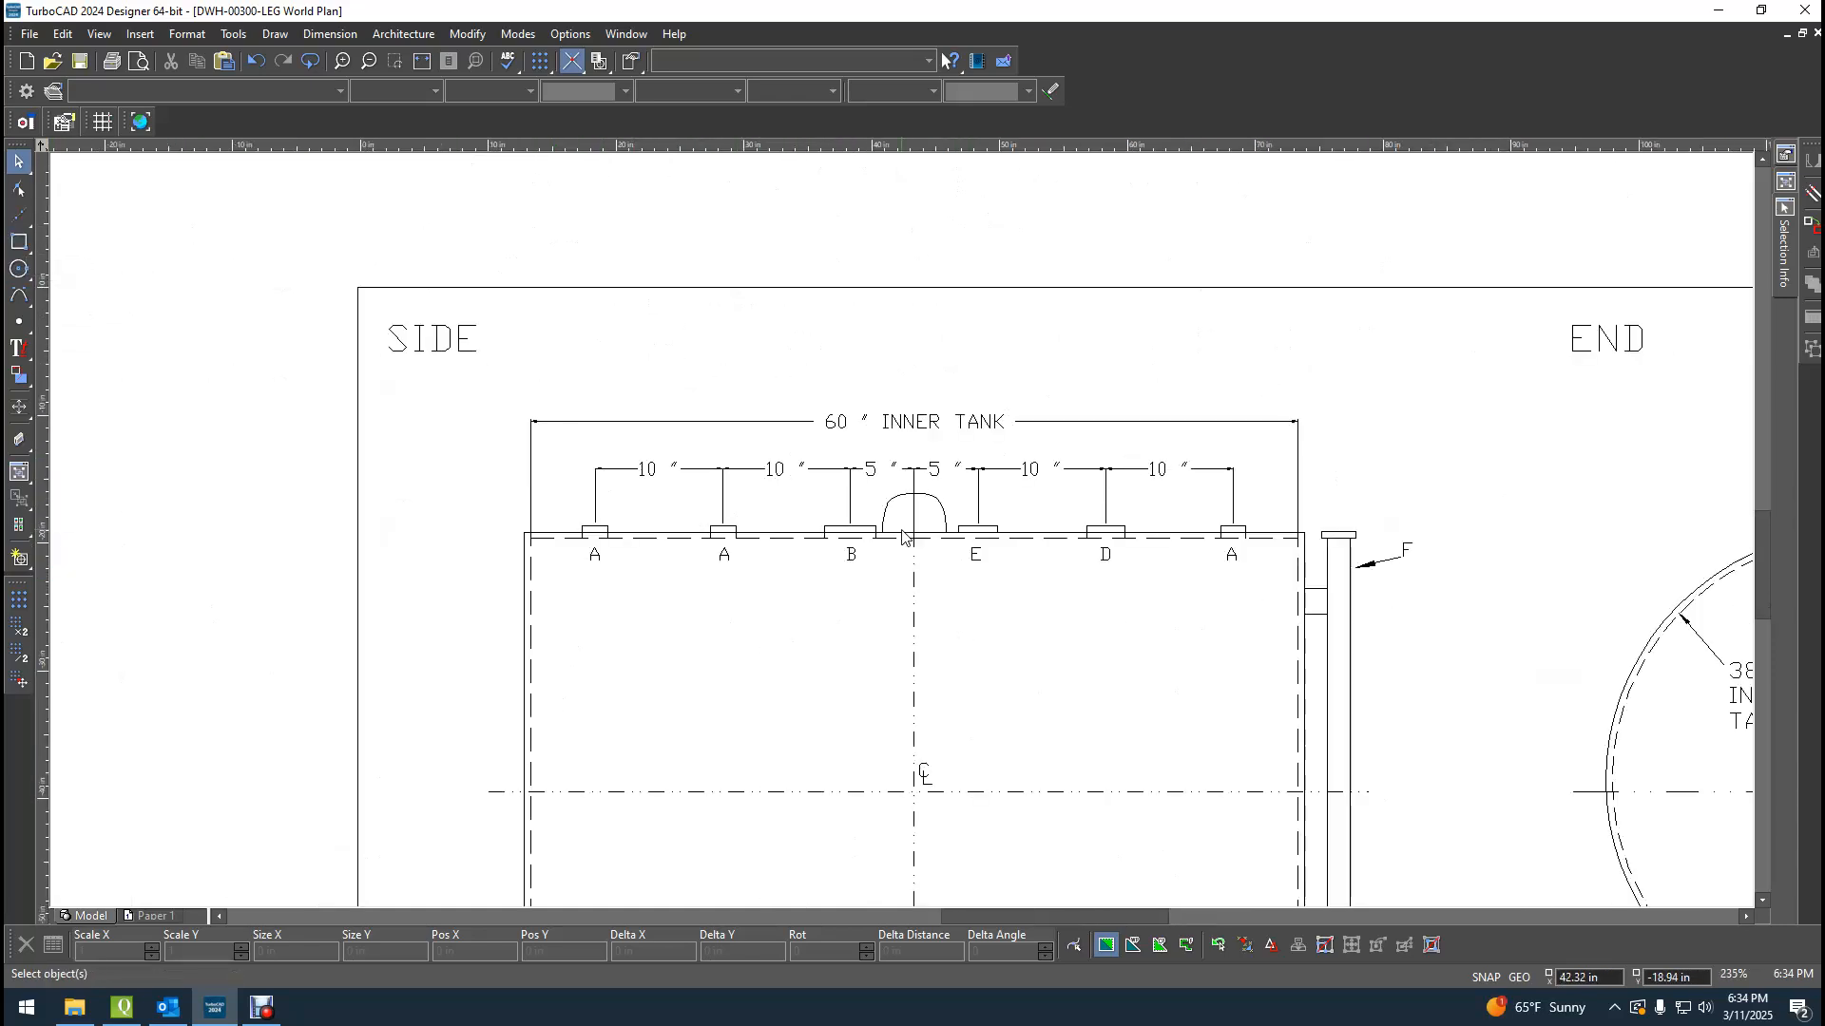
pyautogui.scroll(8, 902, 535)
pyautogui.scroll(-2, 902, 538)
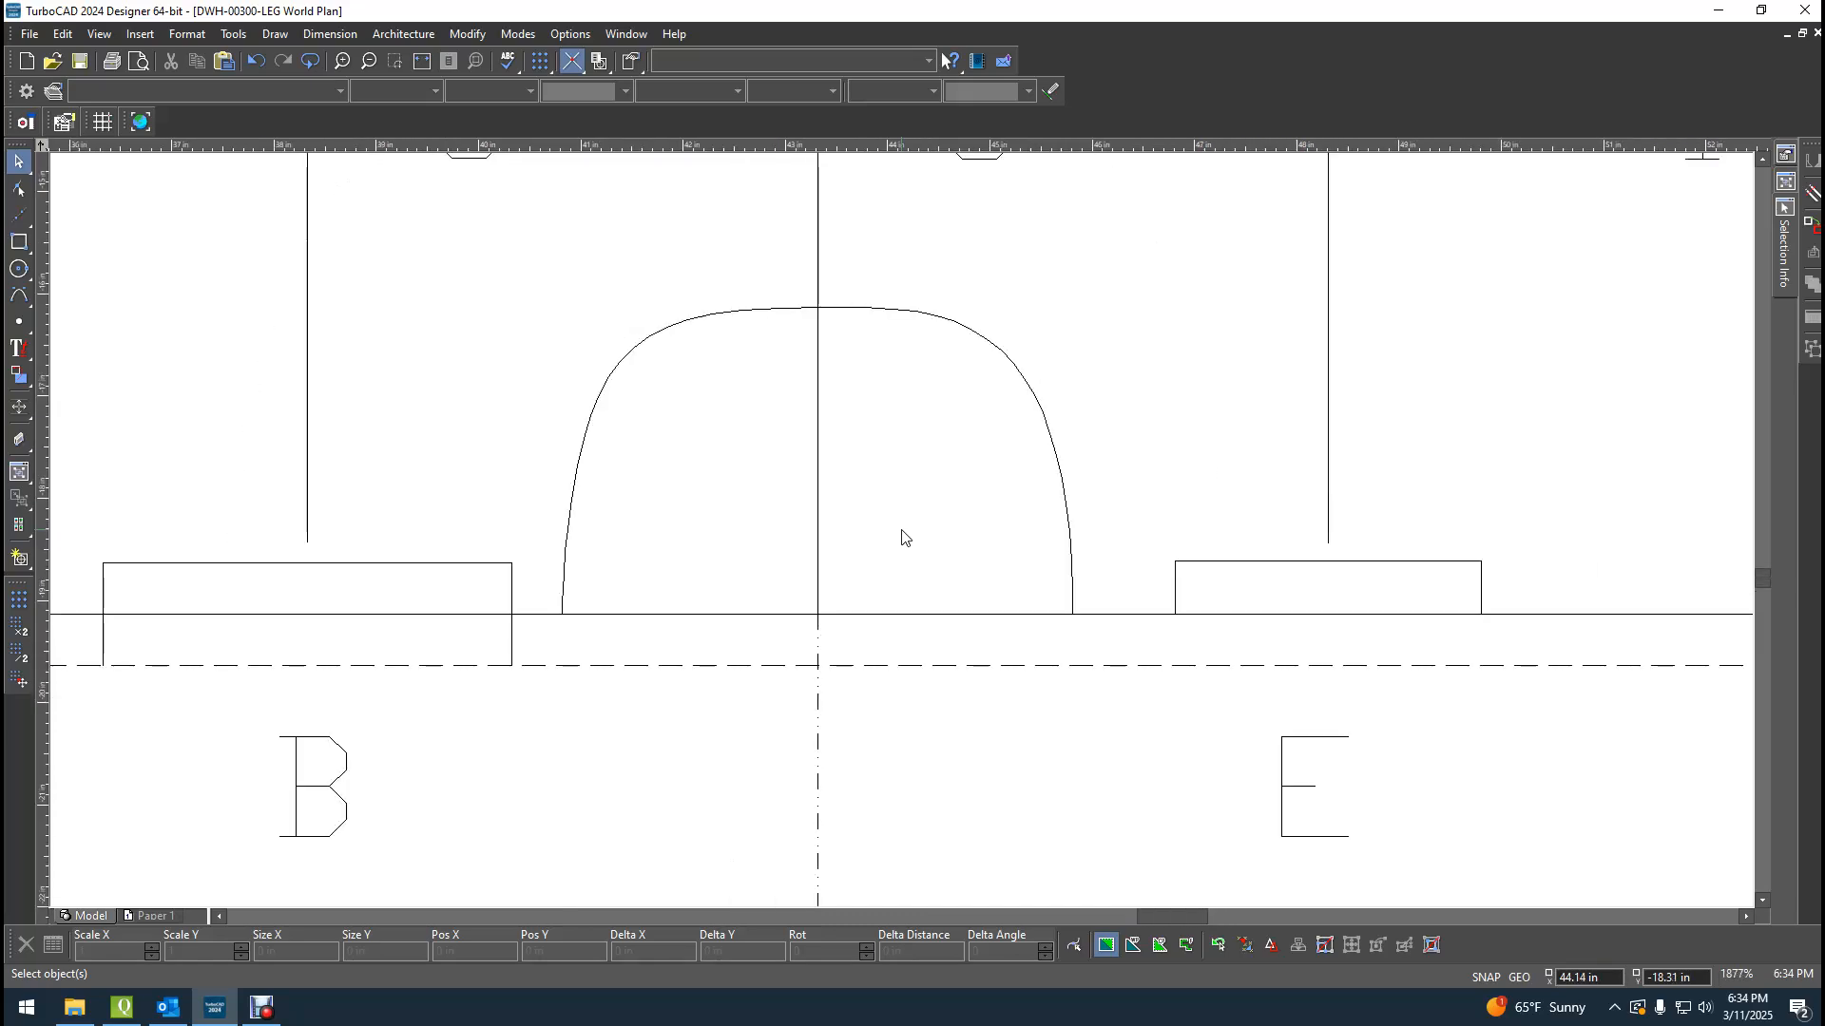
pyautogui.scroll(-8, 902, 538)
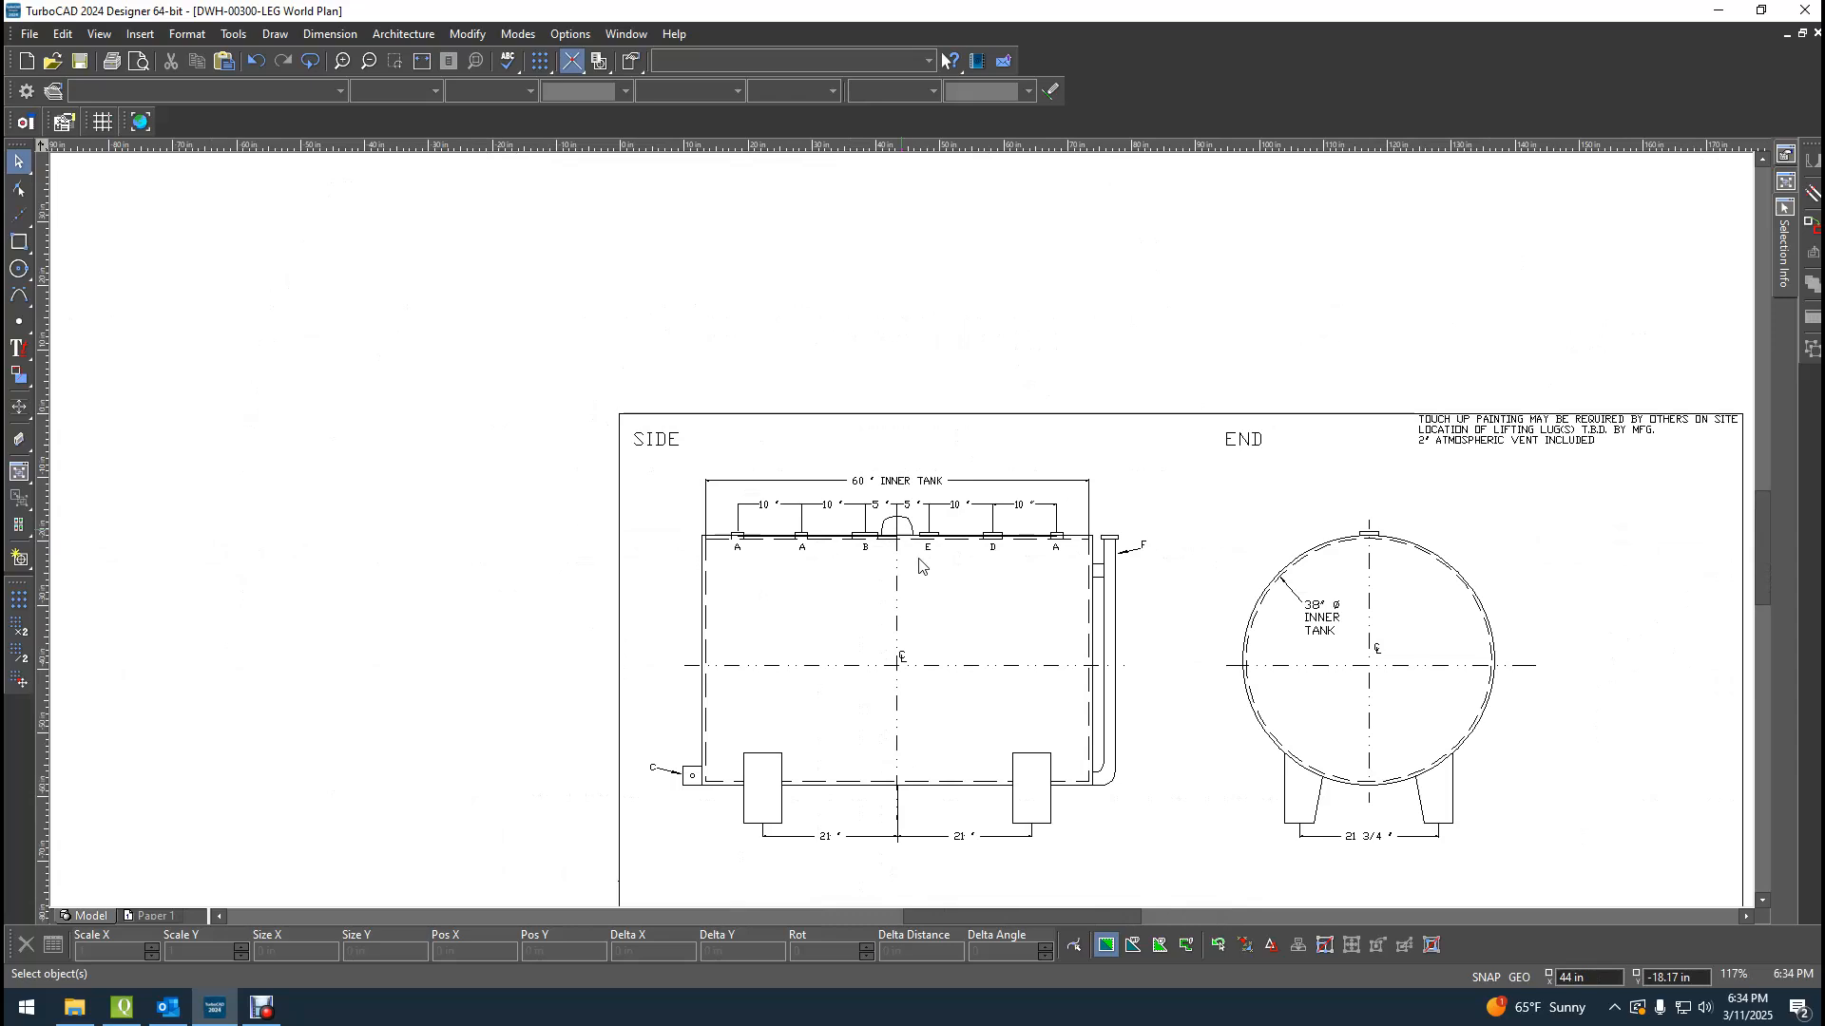
pyautogui.scroll(2, 919, 582)
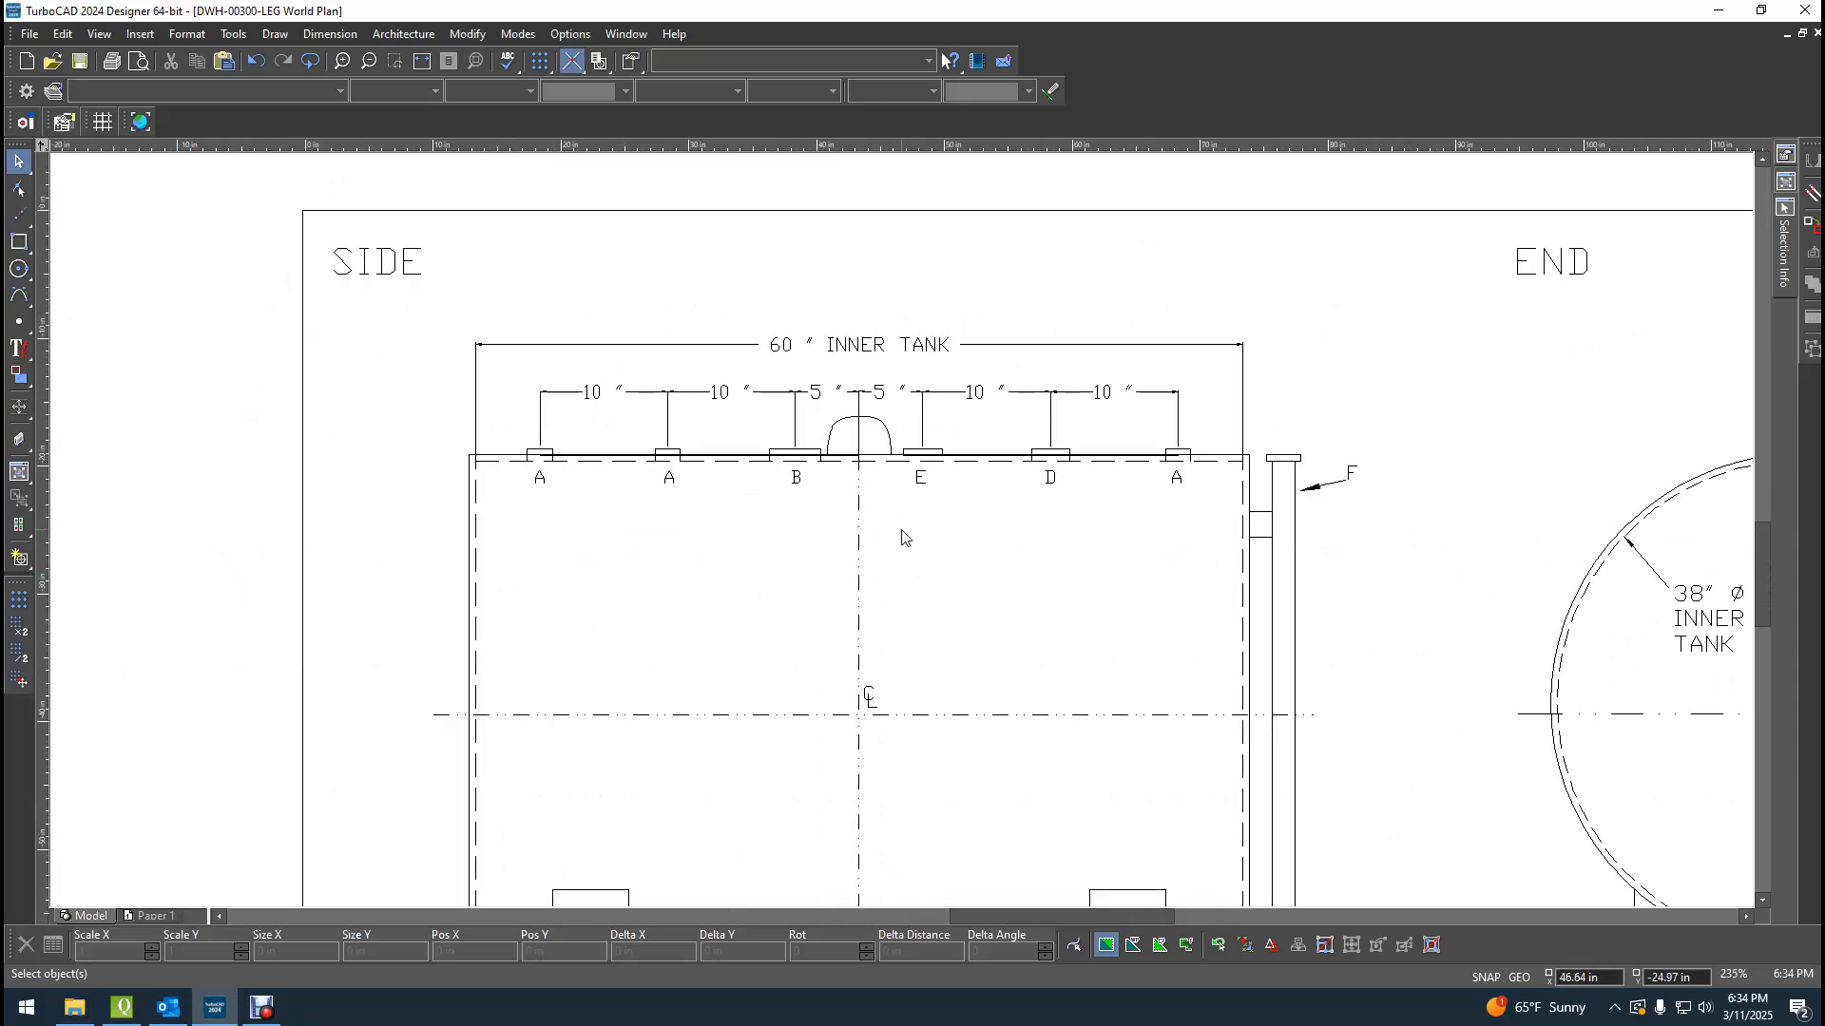
pyautogui.scroll(2, 902, 538)
pyautogui.scroll(2, 749, 415)
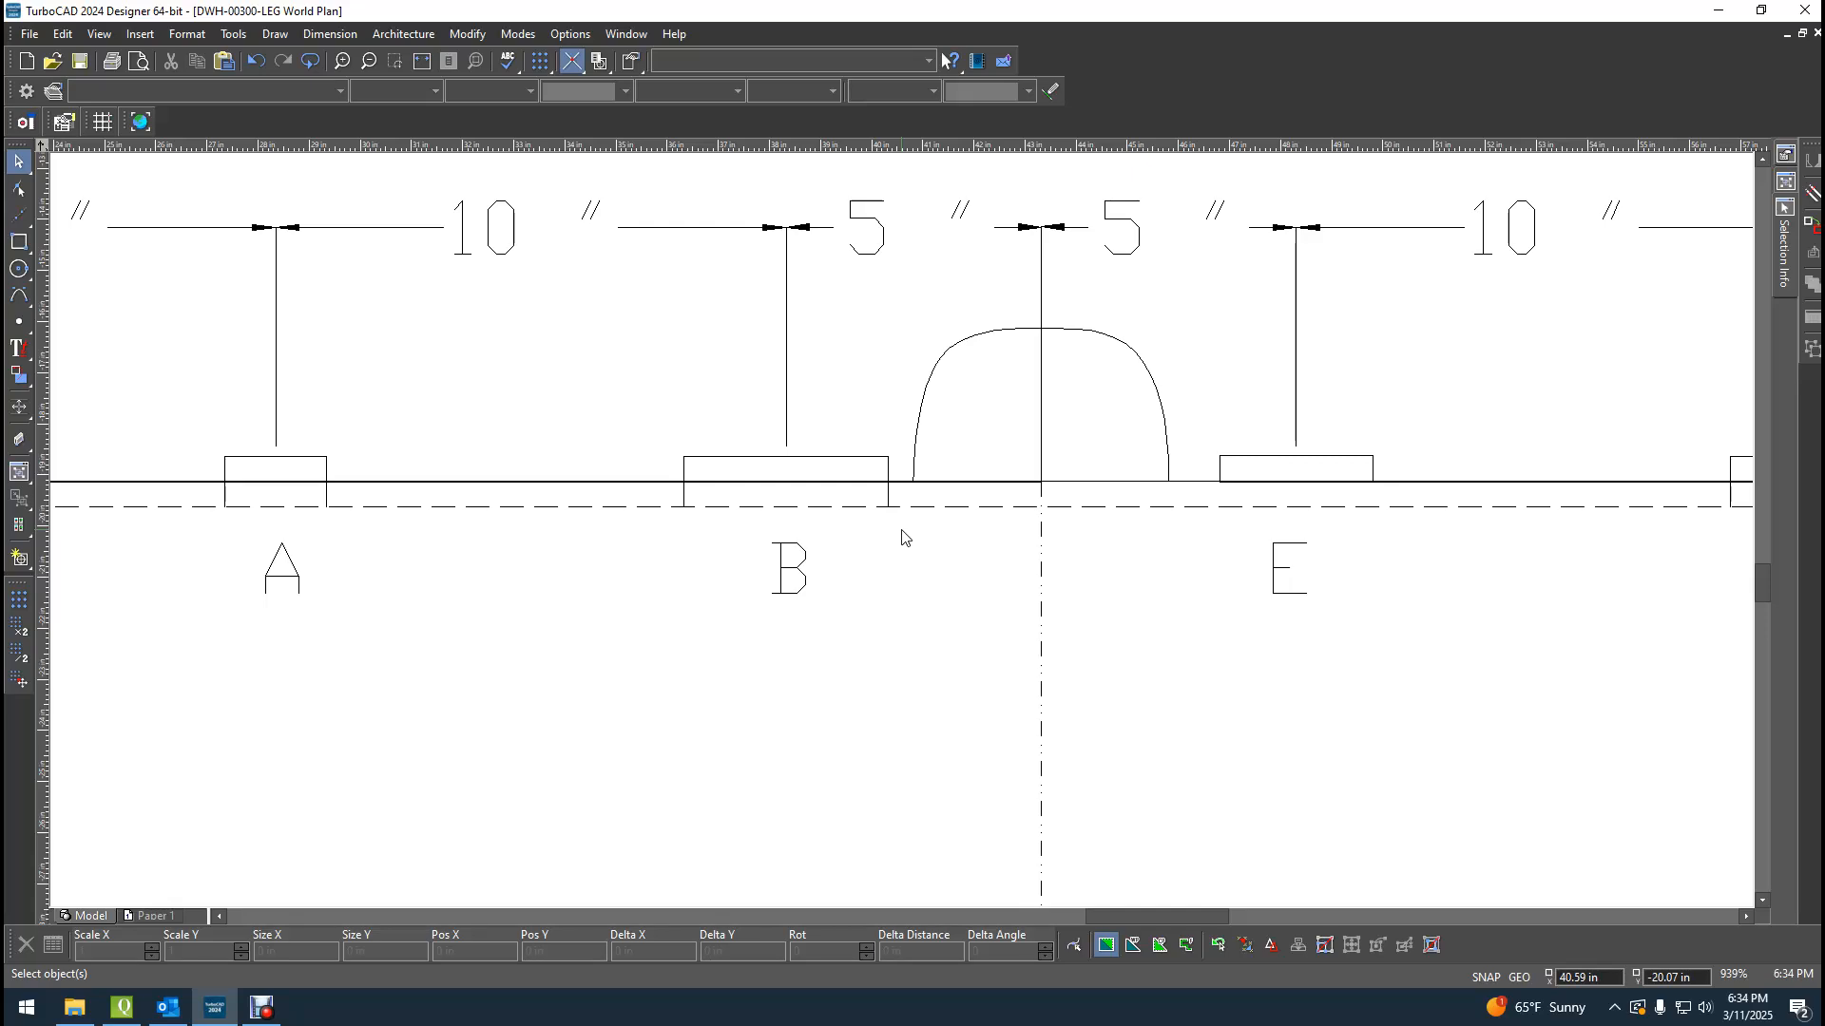
# Delete the duplicate line segments along the tank's top edge from the lug center through fitting B to the leftmost fitting A.
pyautogui.click(943, 482)
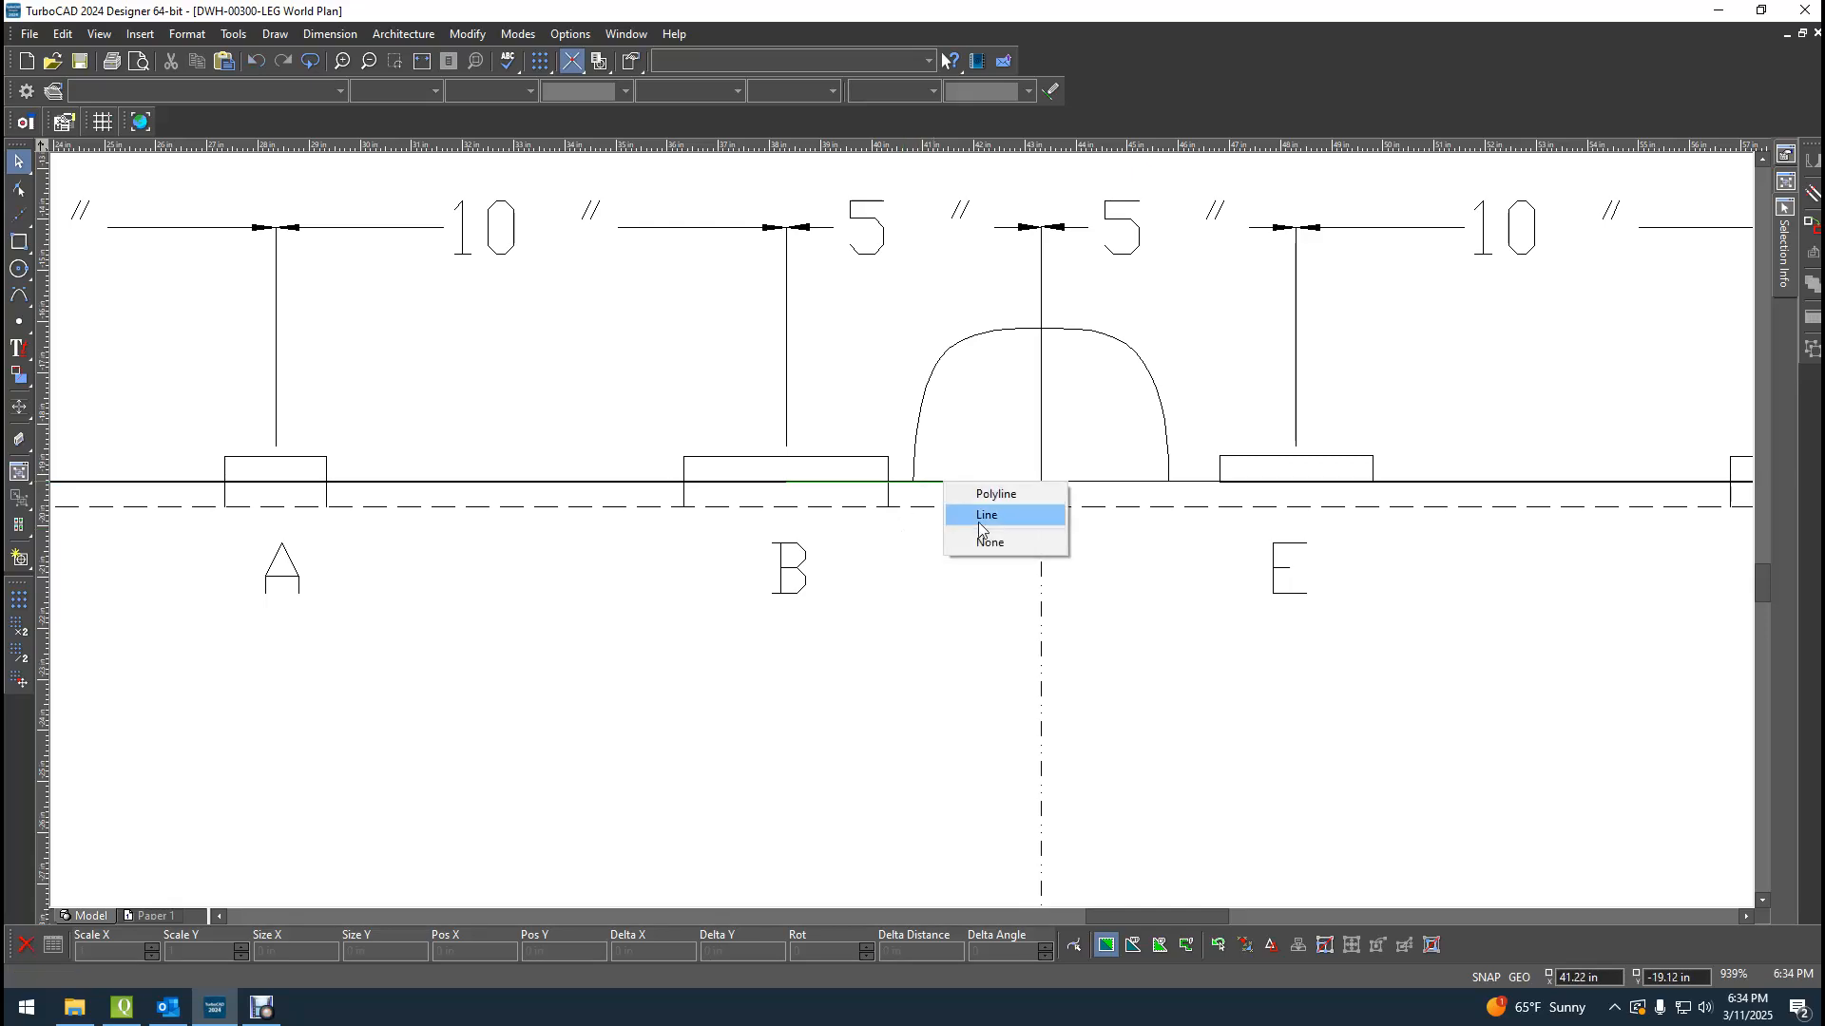
pyautogui.click(980, 522)
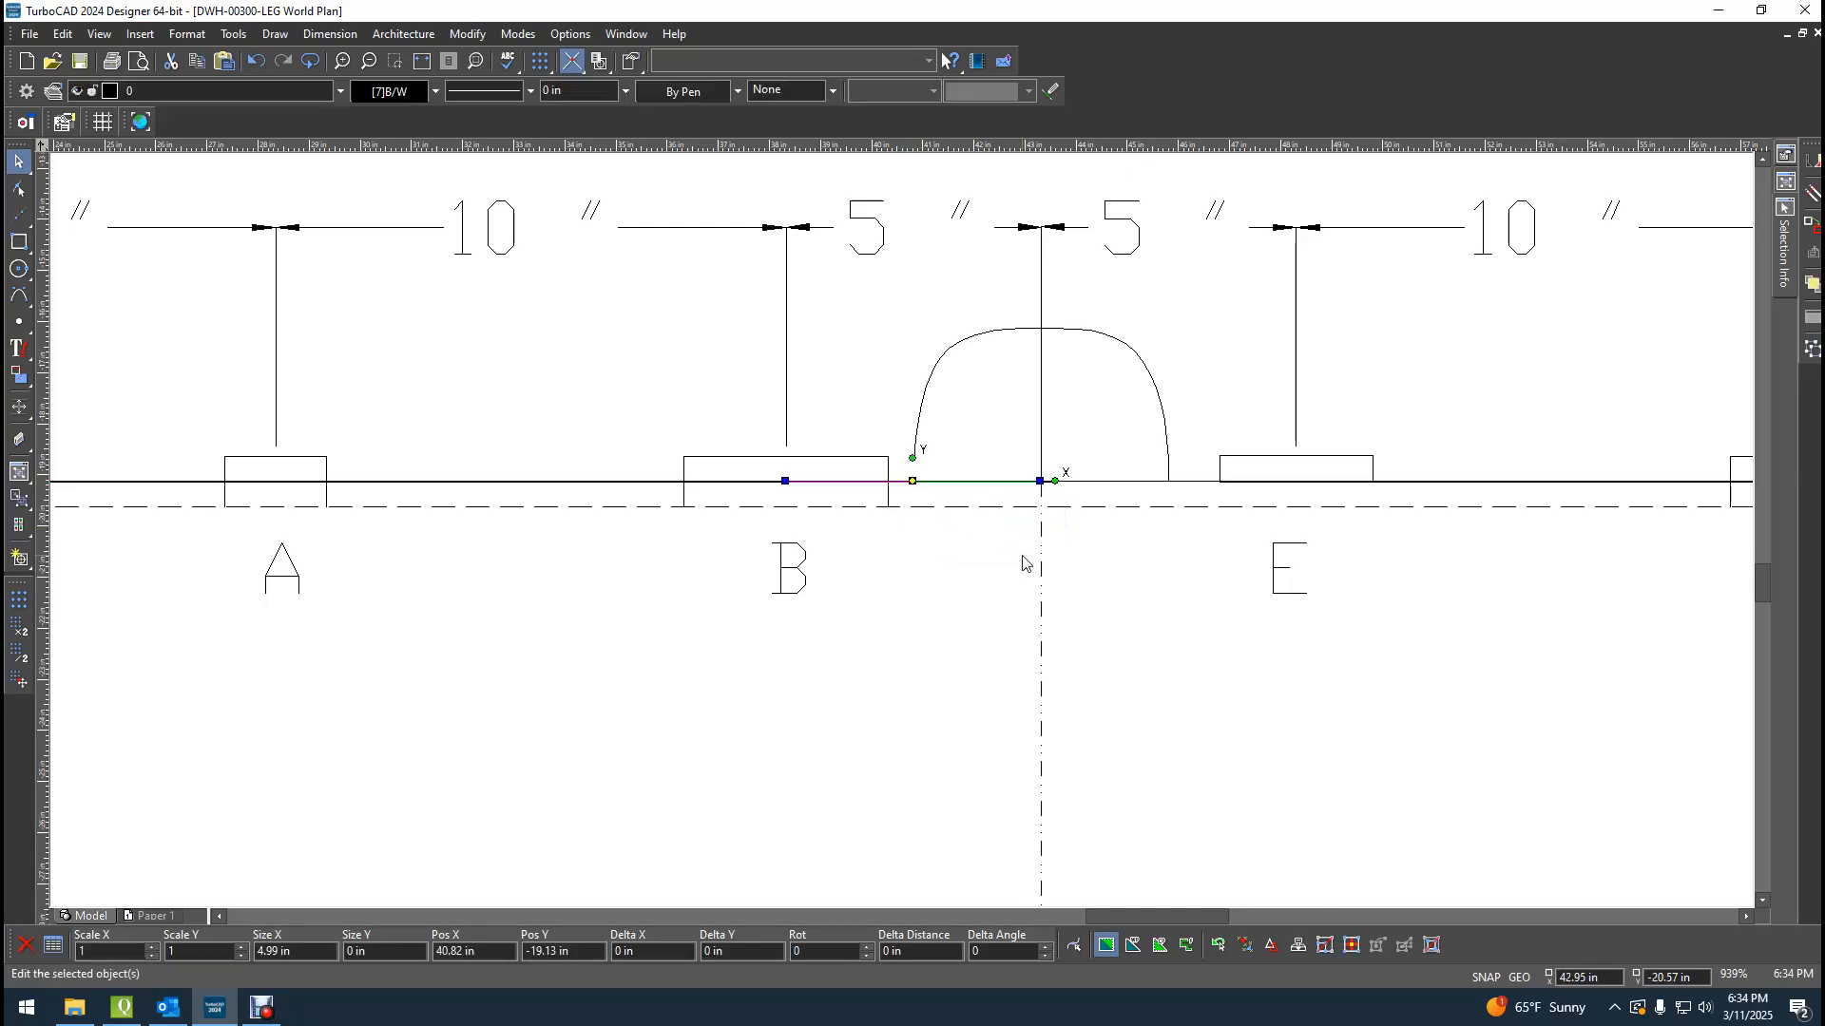
pyautogui.press('Delete')
pyautogui.click(590, 495)
pyautogui.click(665, 510)
pyautogui.press('Delete')
pyautogui.scroll(-2, 390, 490)
pyautogui.click(735, 535)
pyautogui.click(794, 563)
pyautogui.press('Delete')
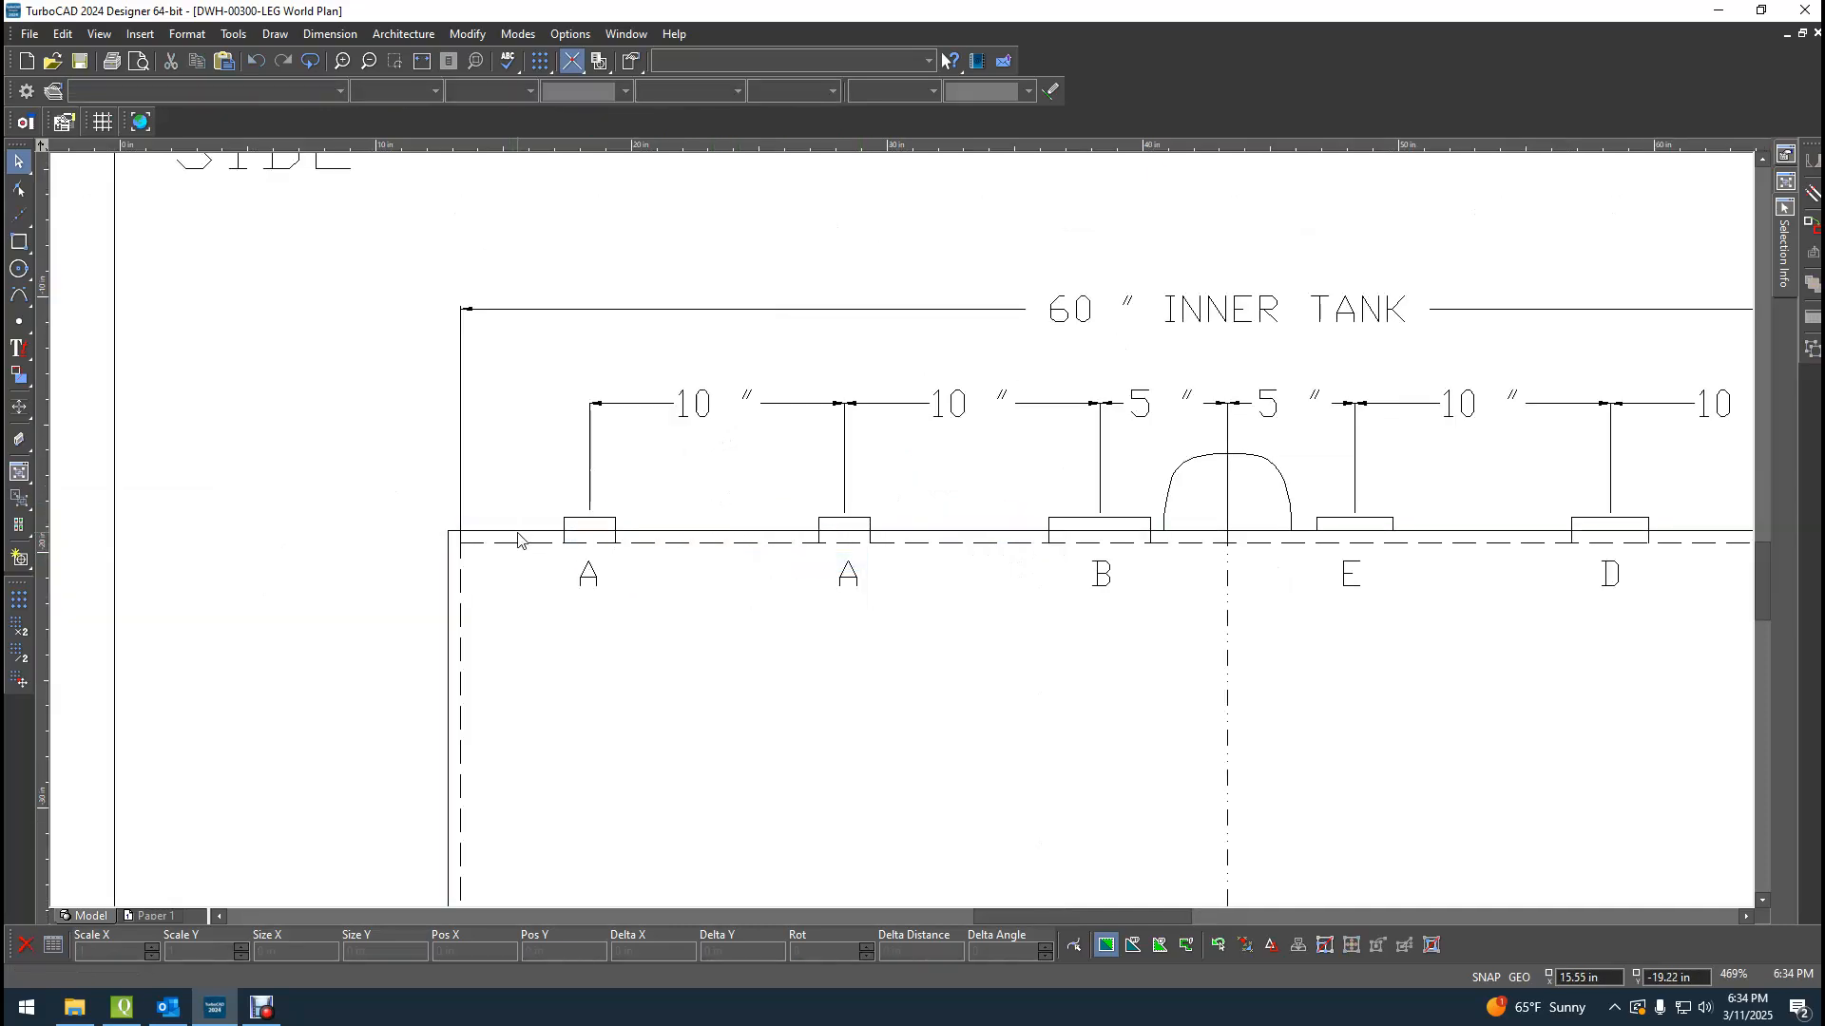
# Remove the overlapping line segments from the tank's top edge on the side of fitting D and the rightmost fitting A.
pyautogui.click(519, 533)
pyautogui.click(328, 394)
pyautogui.scroll(2, 1506, 620)
pyautogui.scroll(-4, 927, 516)
pyautogui.click(1005, 496)
pyautogui.click(1063, 535)
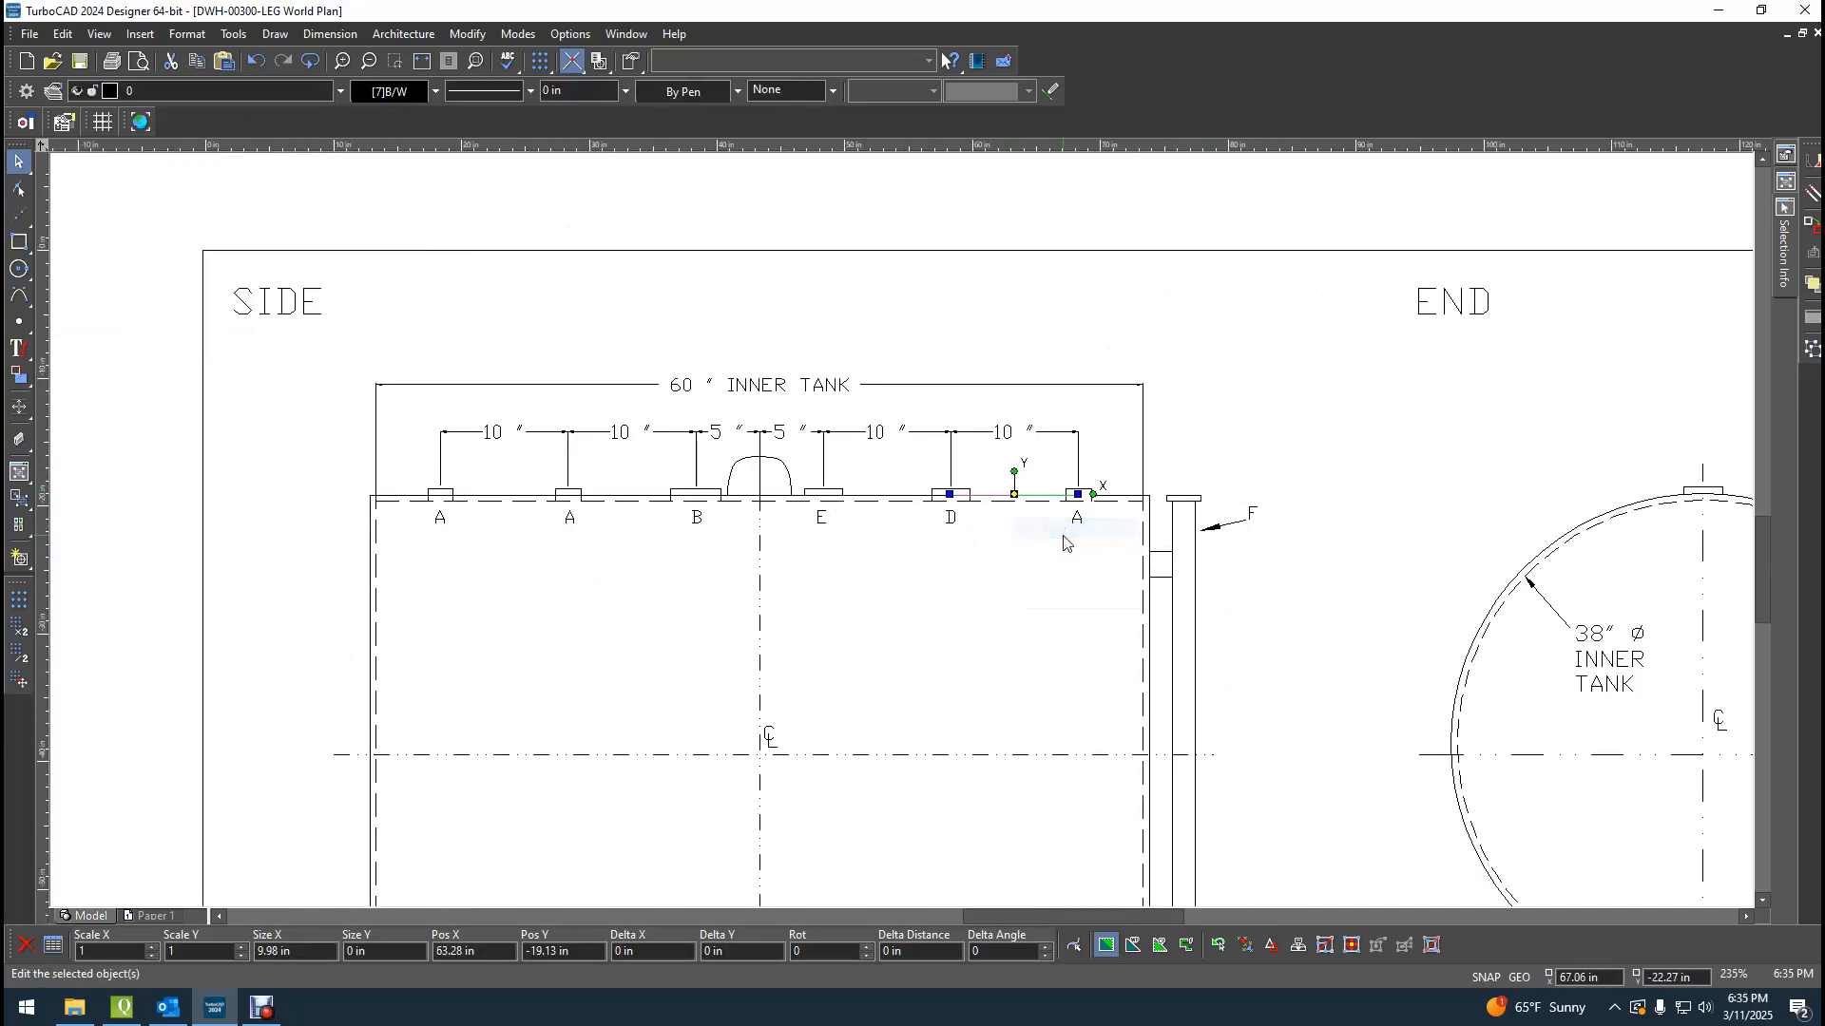
pyautogui.scroll(4, 1079, 521)
pyautogui.click(684, 411)
pyautogui.click(359, 498)
pyautogui.click(411, 526)
pyautogui.click(257, 630)
pyautogui.scroll(-4, 782, 538)
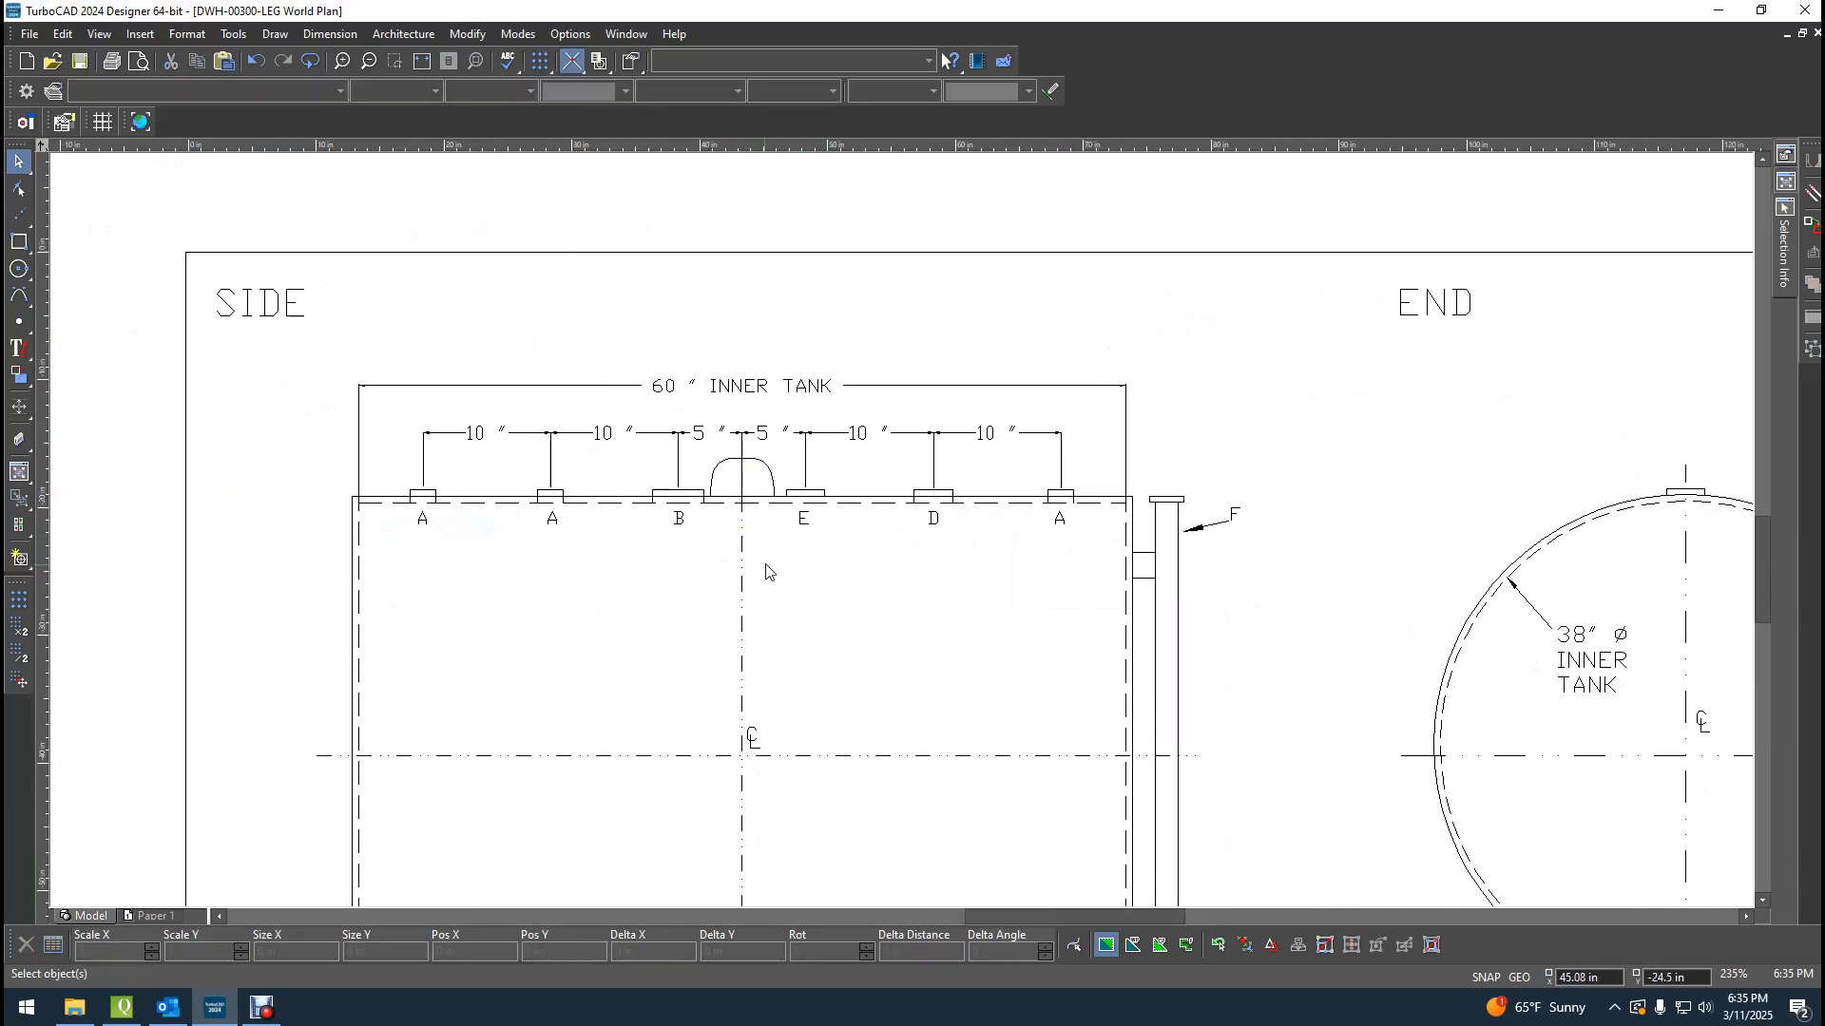
# Draw a vertical guide line down the lug's center, from its top midpoint to the tank's top edge.
pyautogui.scroll(2, 759, 519)
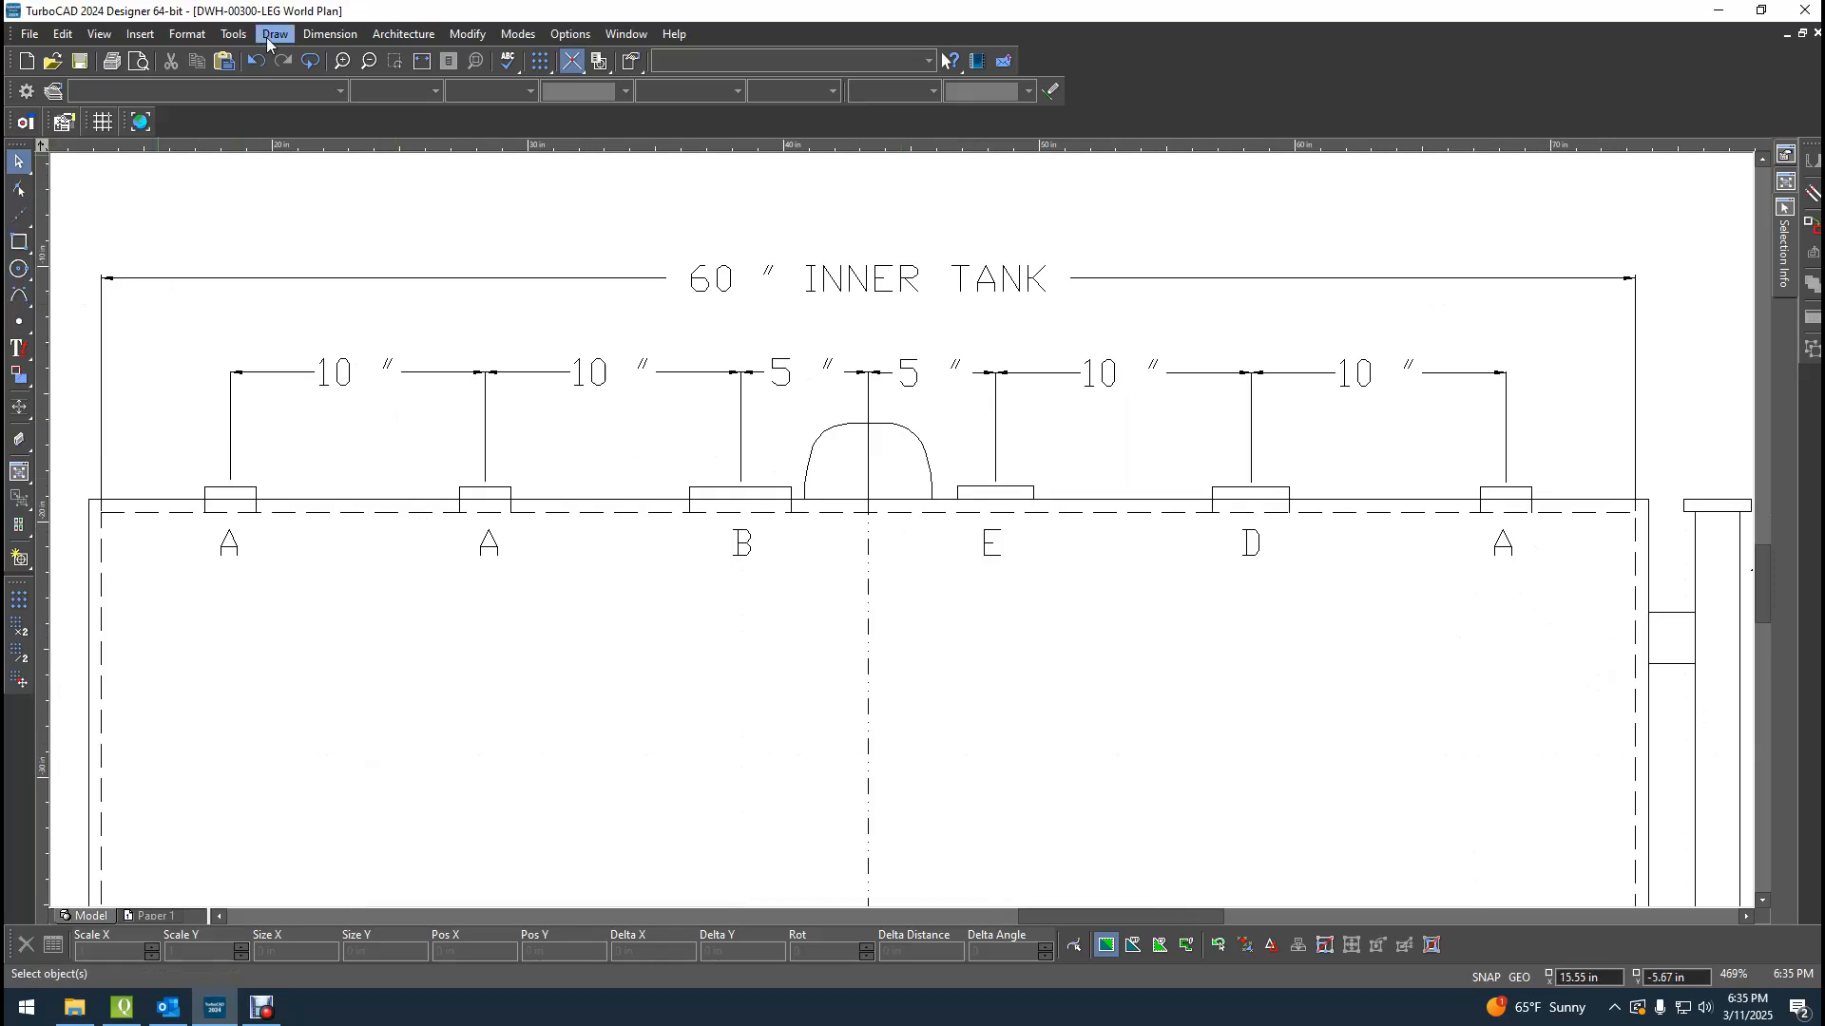
pyautogui.click(271, 35)
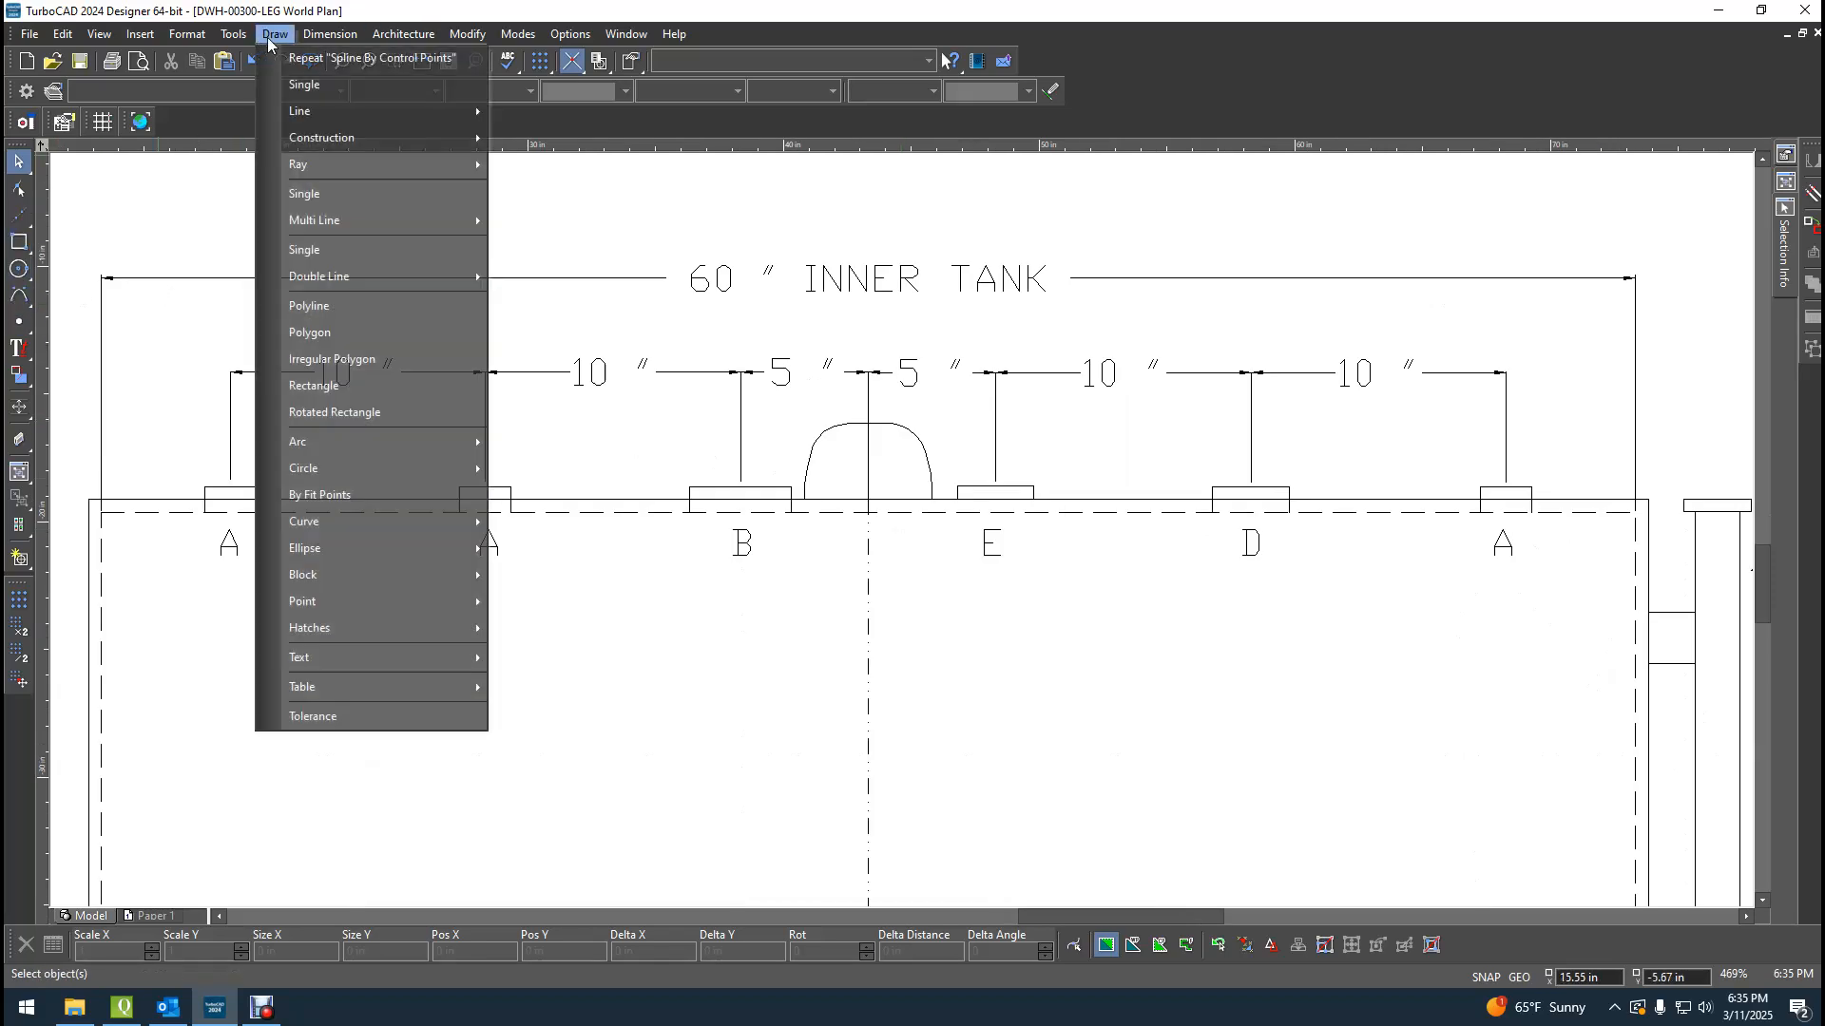
pyautogui.click(297, 86)
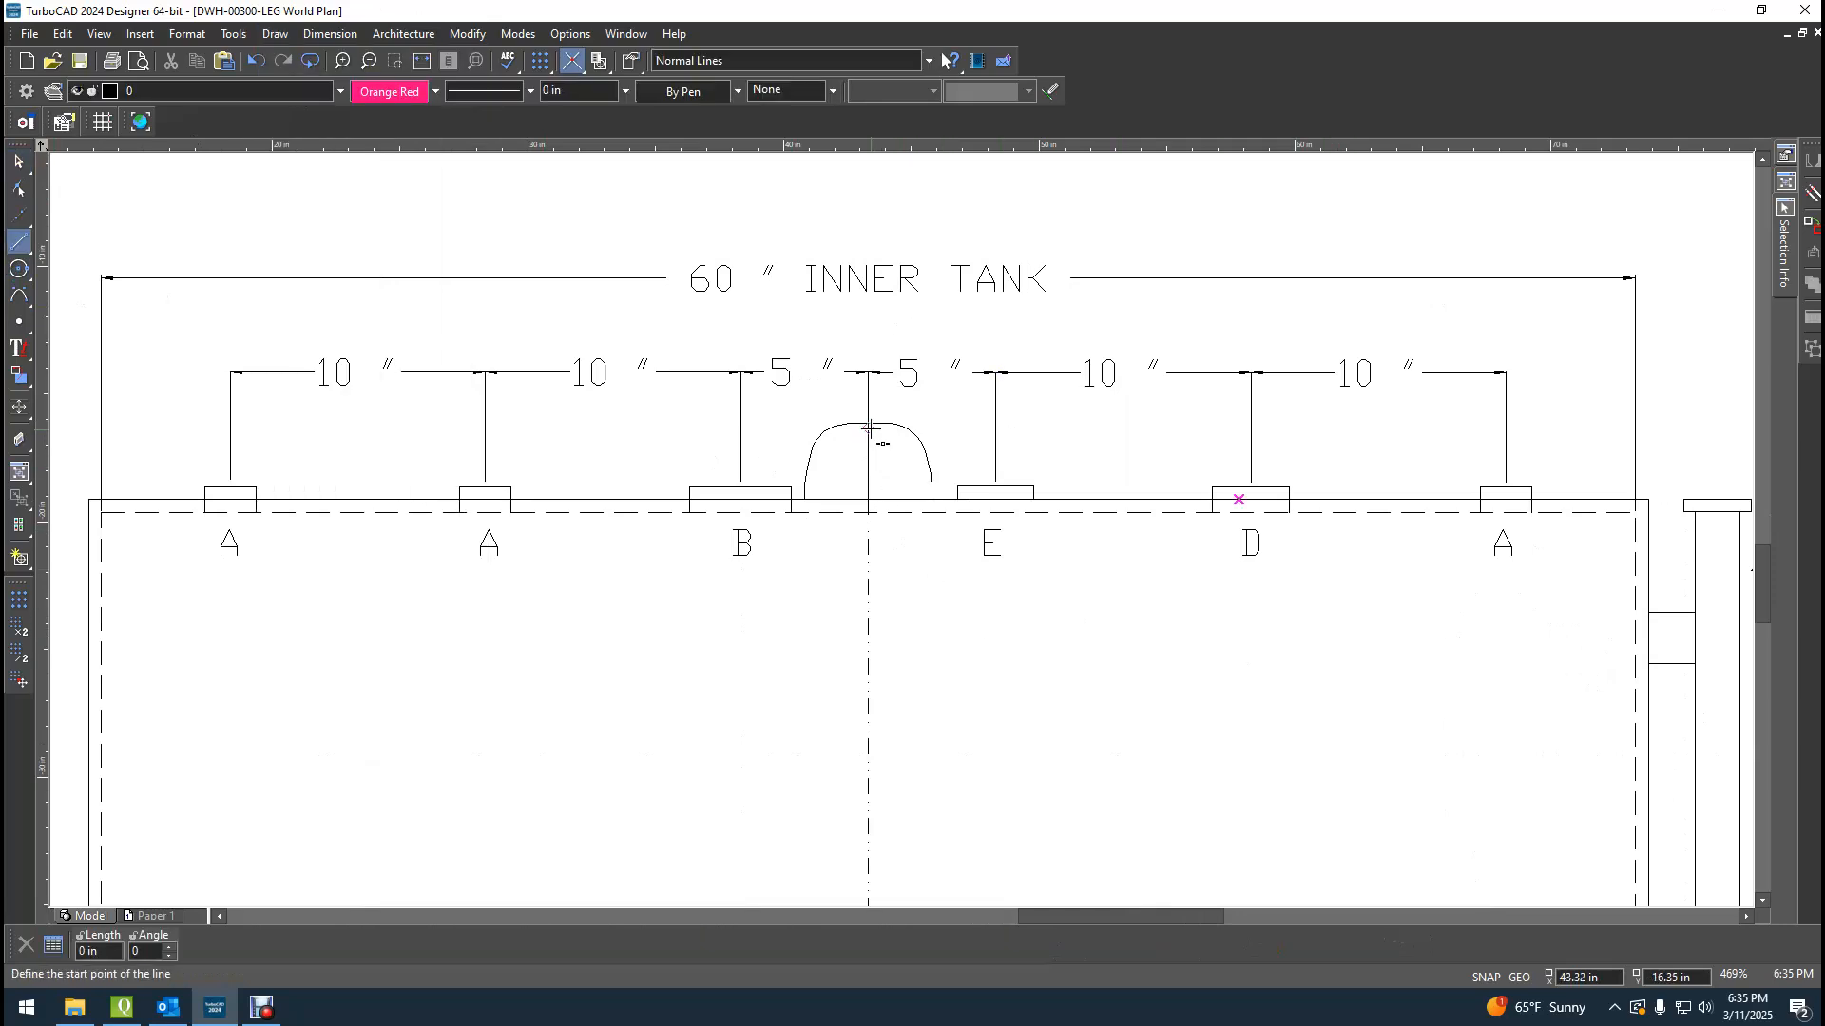
pyautogui.scroll(2, 781, 449)
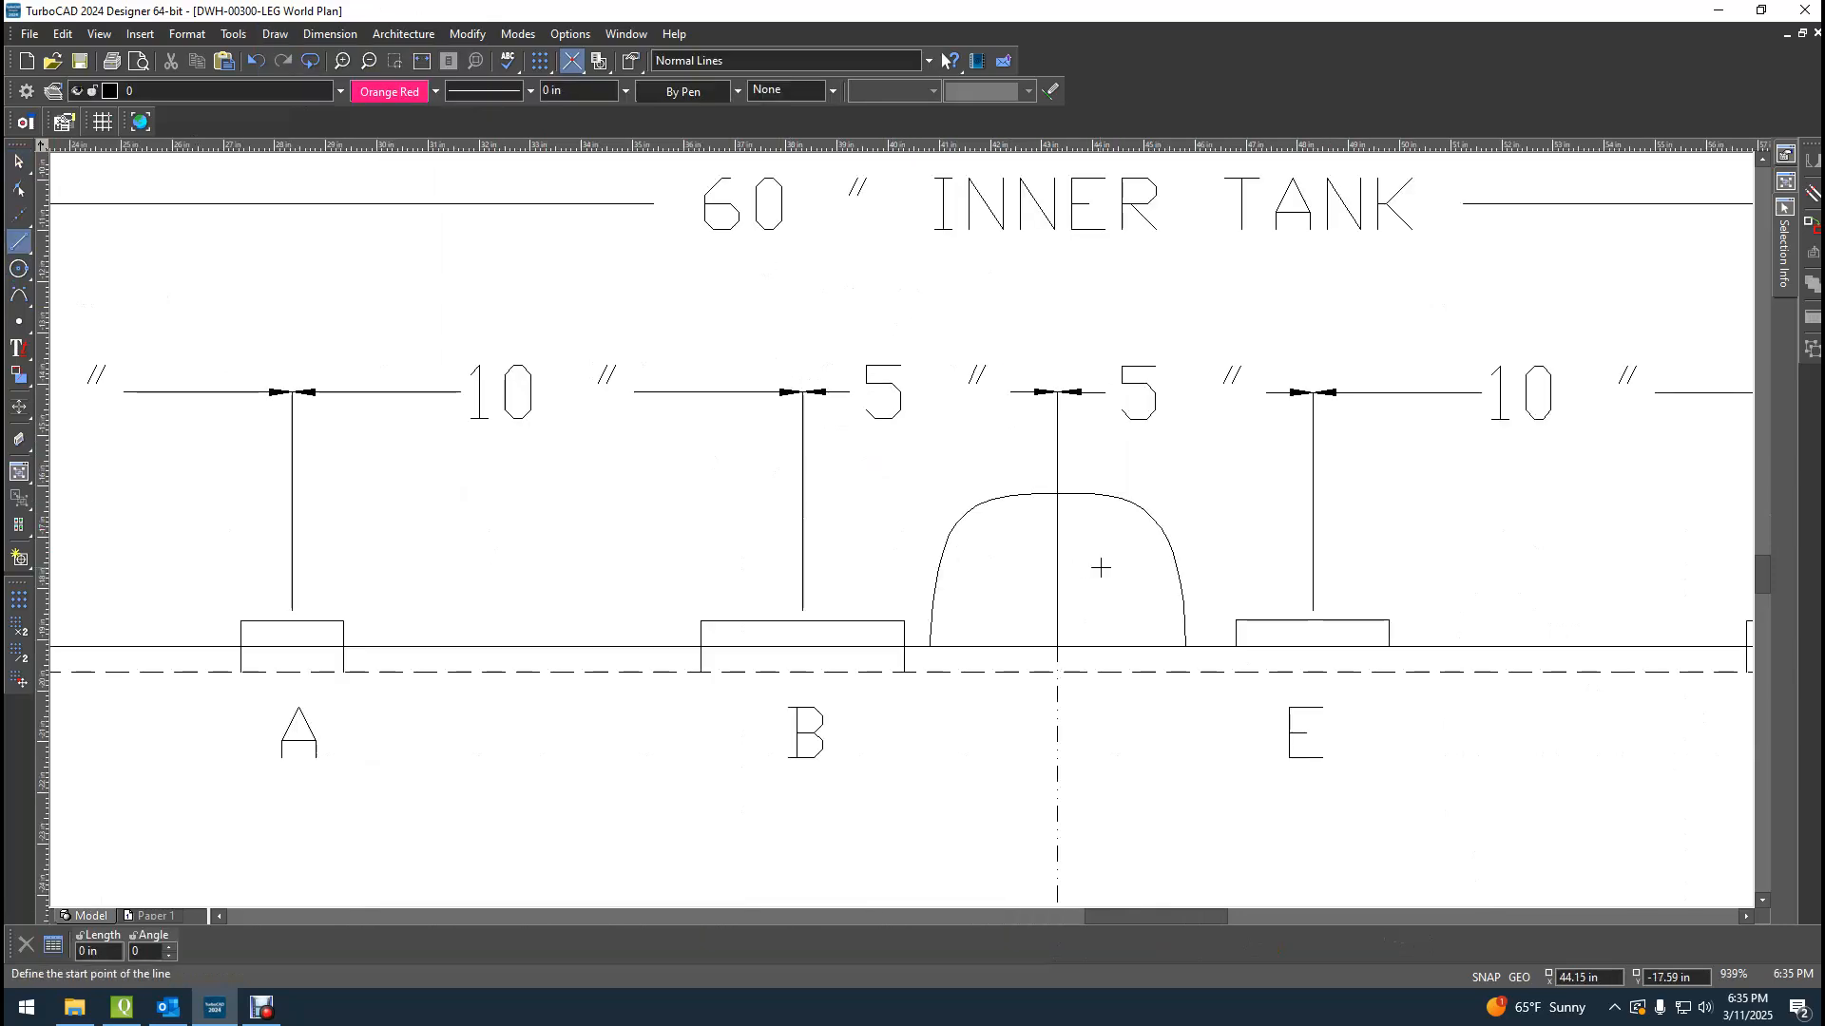
pyautogui.scroll(2, 1099, 568)
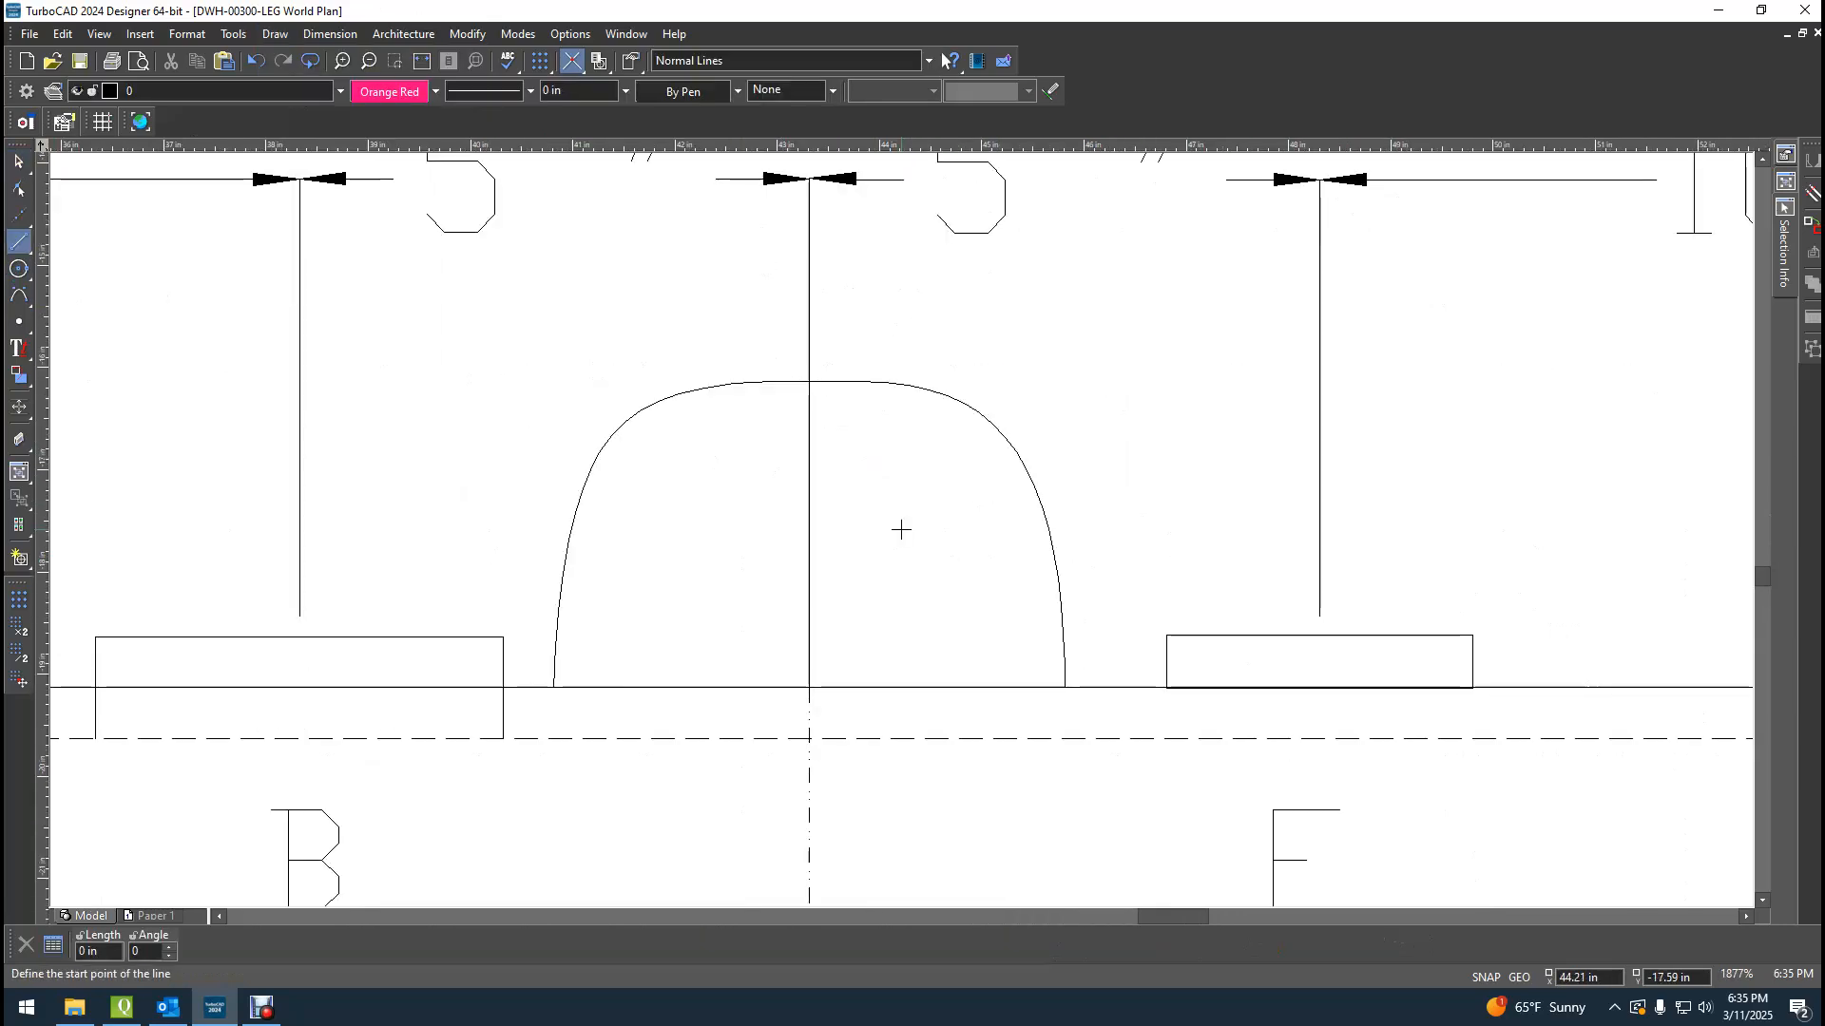
pyautogui.click(822, 396)
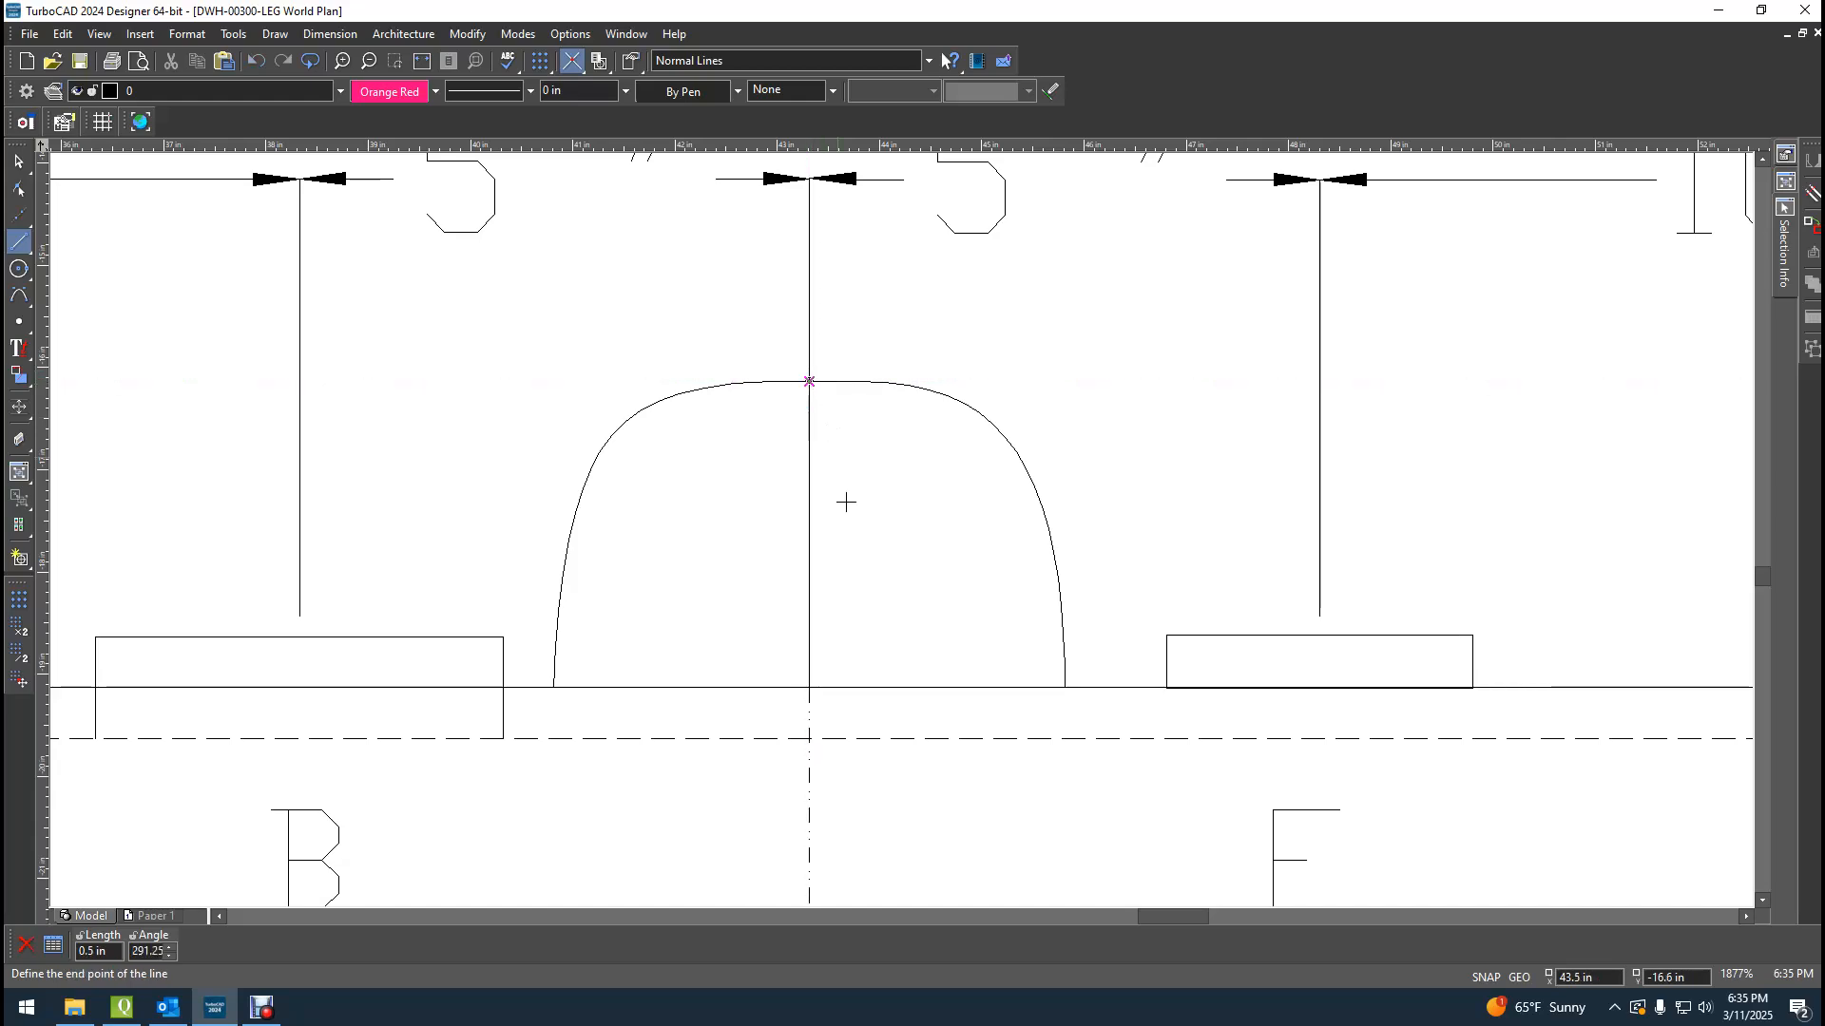
pyautogui.click(807, 681)
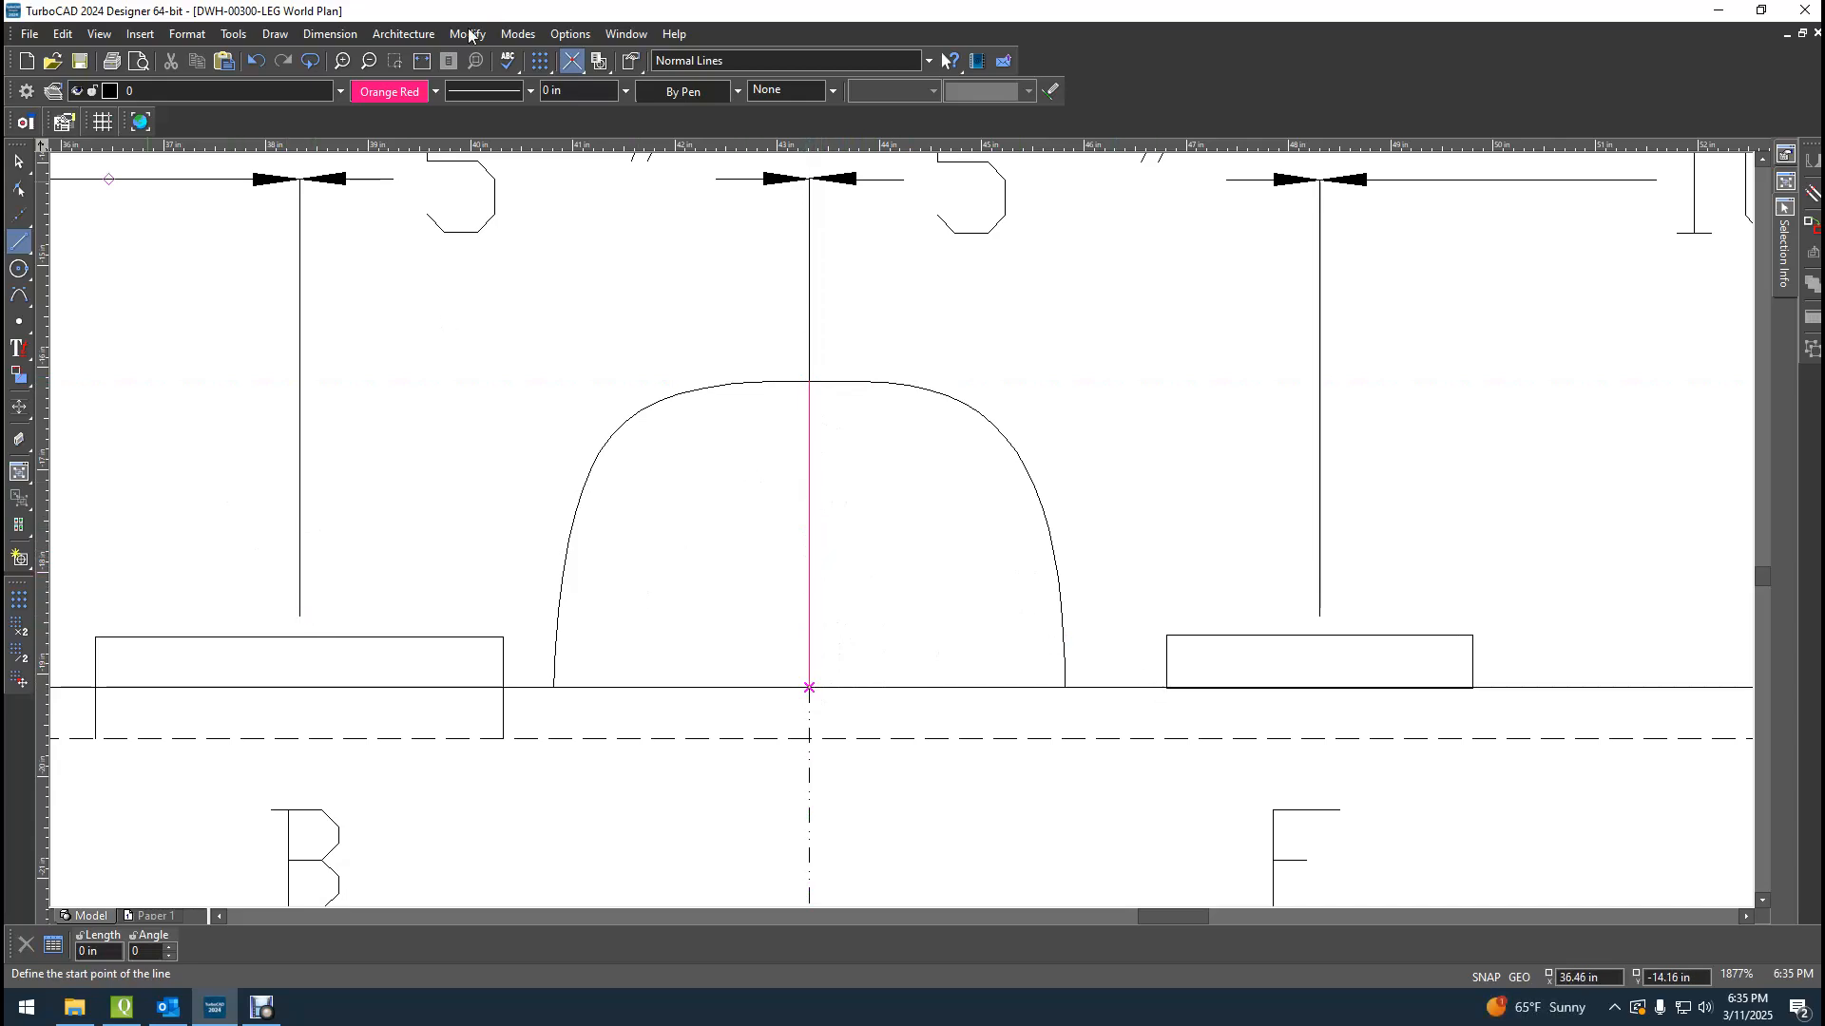
pyautogui.click(435, 93)
pyautogui.doubleClick(376, 157)
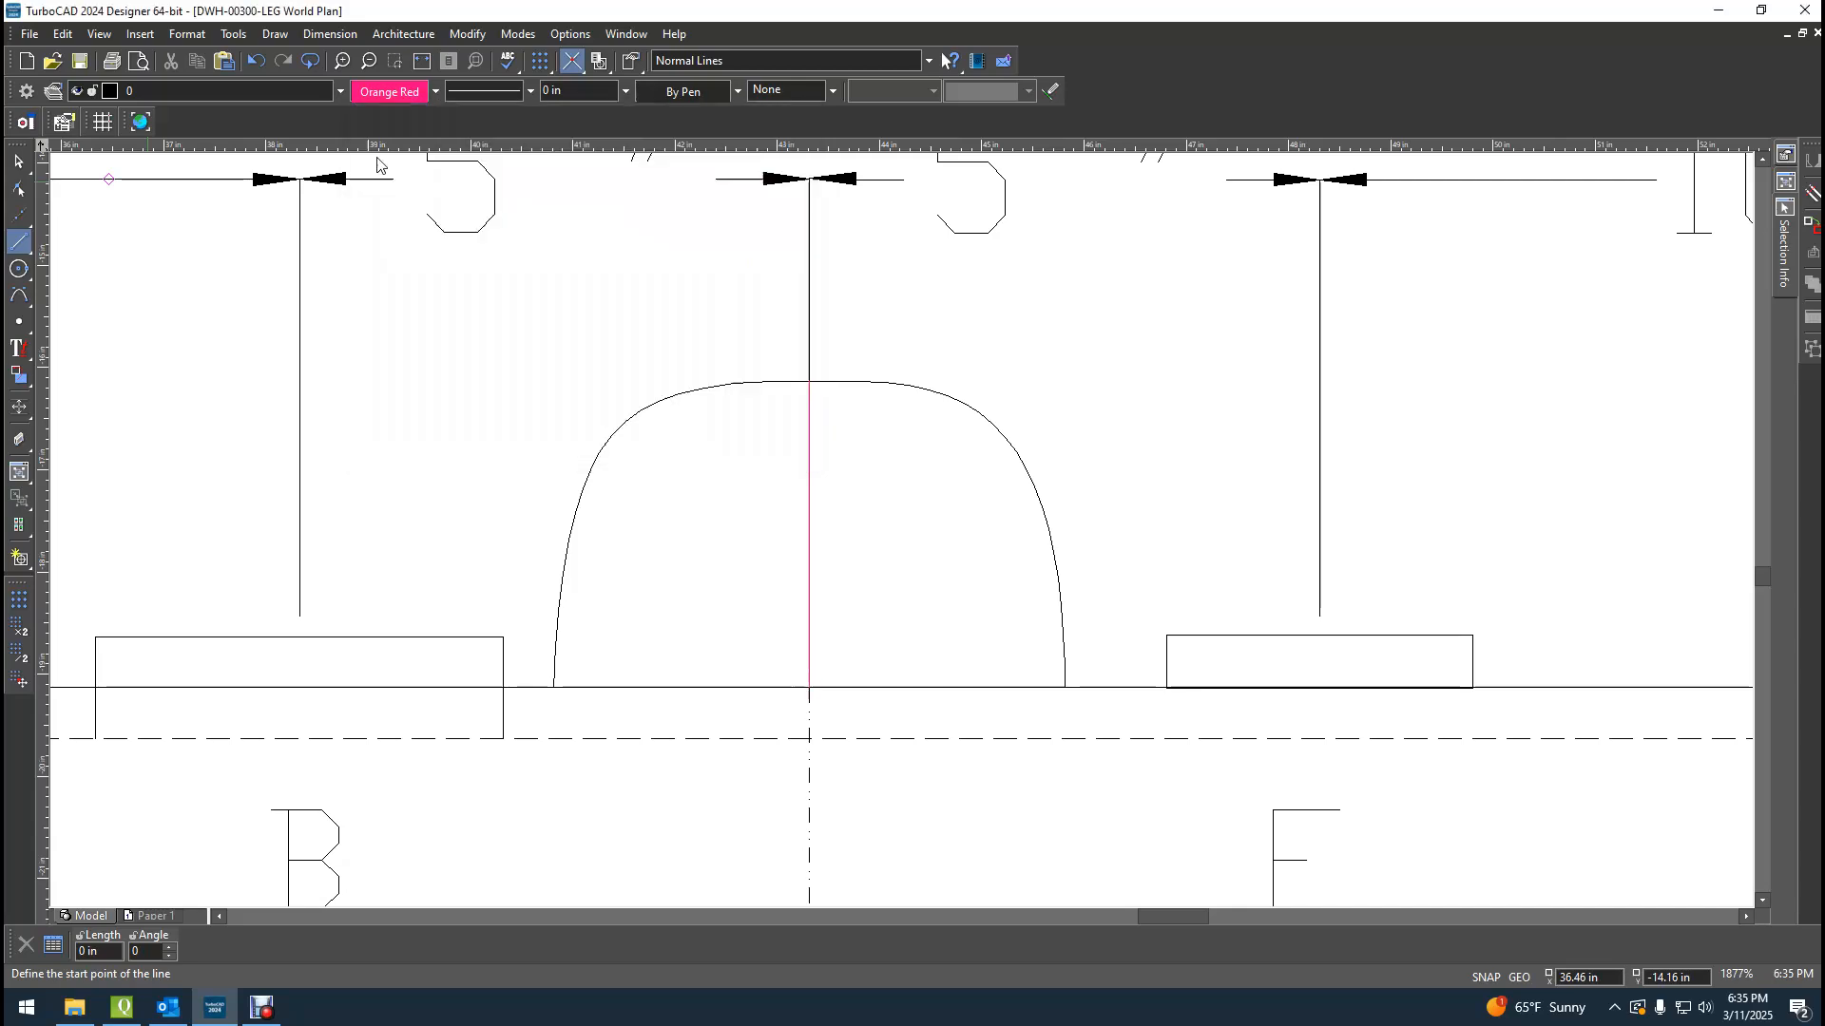
# Draw a center-and-point circle about 1.67 in in diameter at the midpoint of the lug's vertical guide line.
pyautogui.click(19, 268)
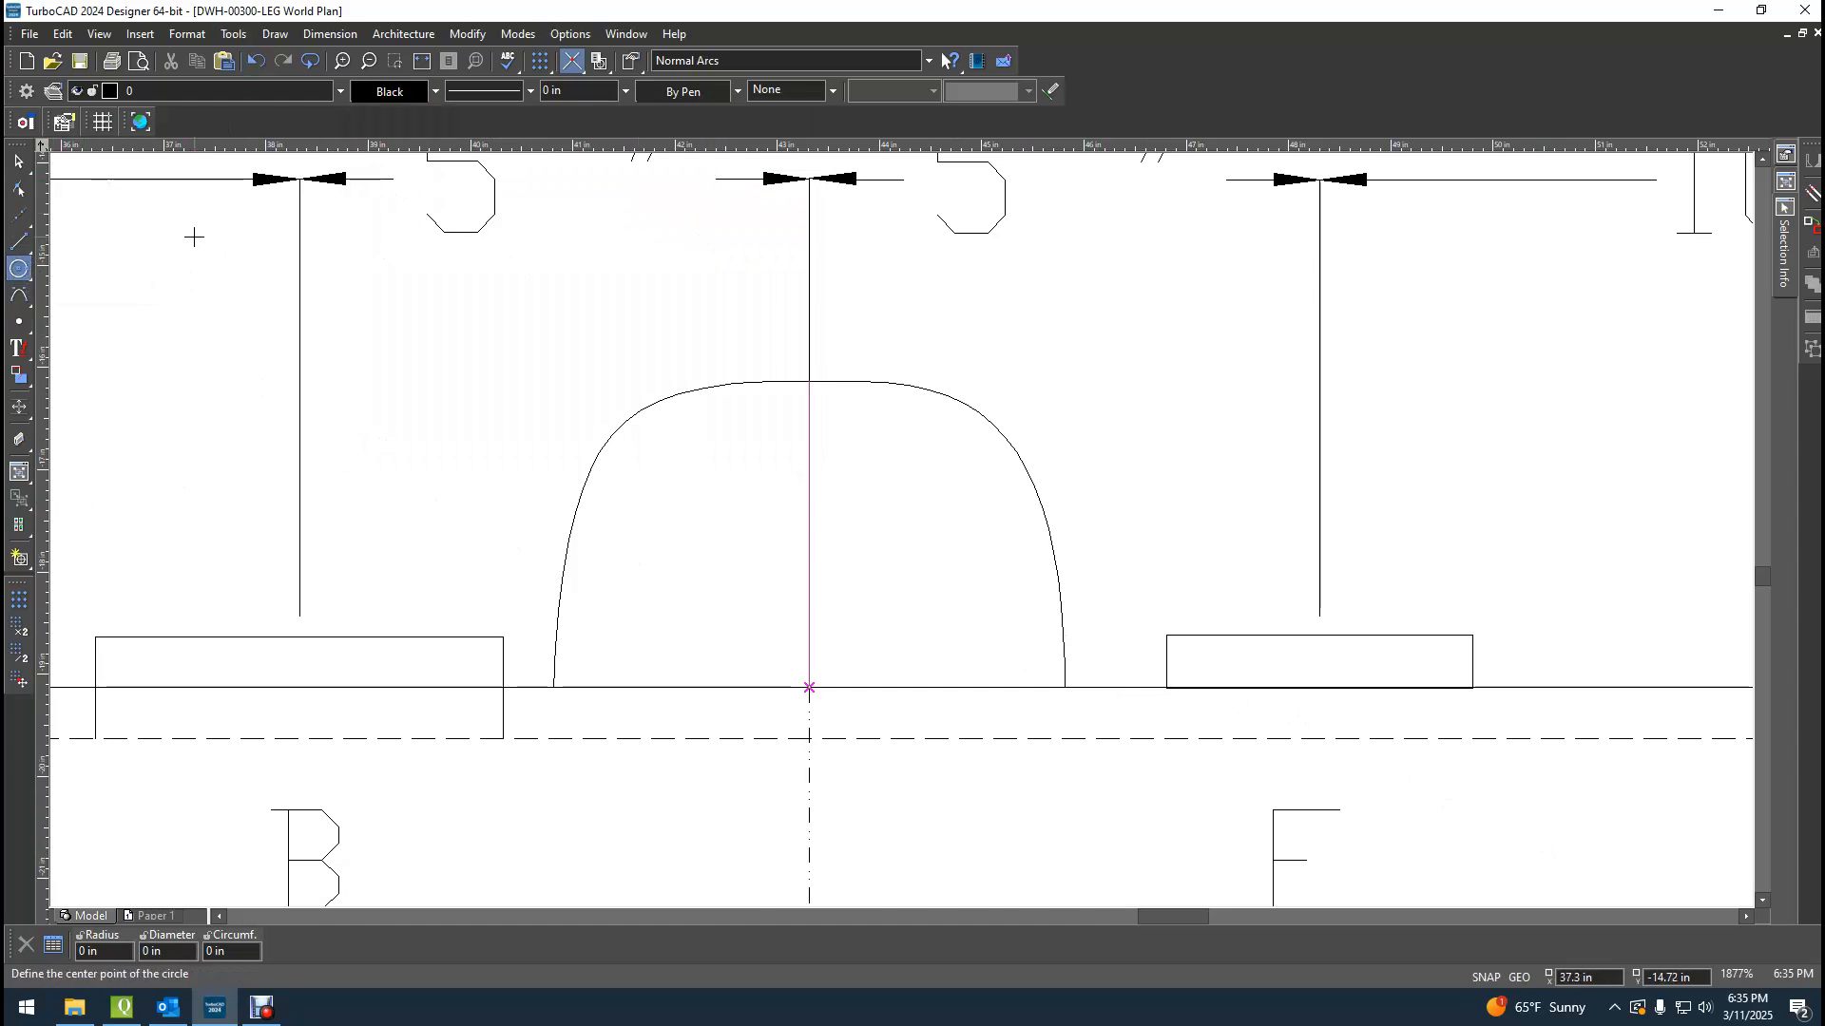
pyautogui.click(275, 34)
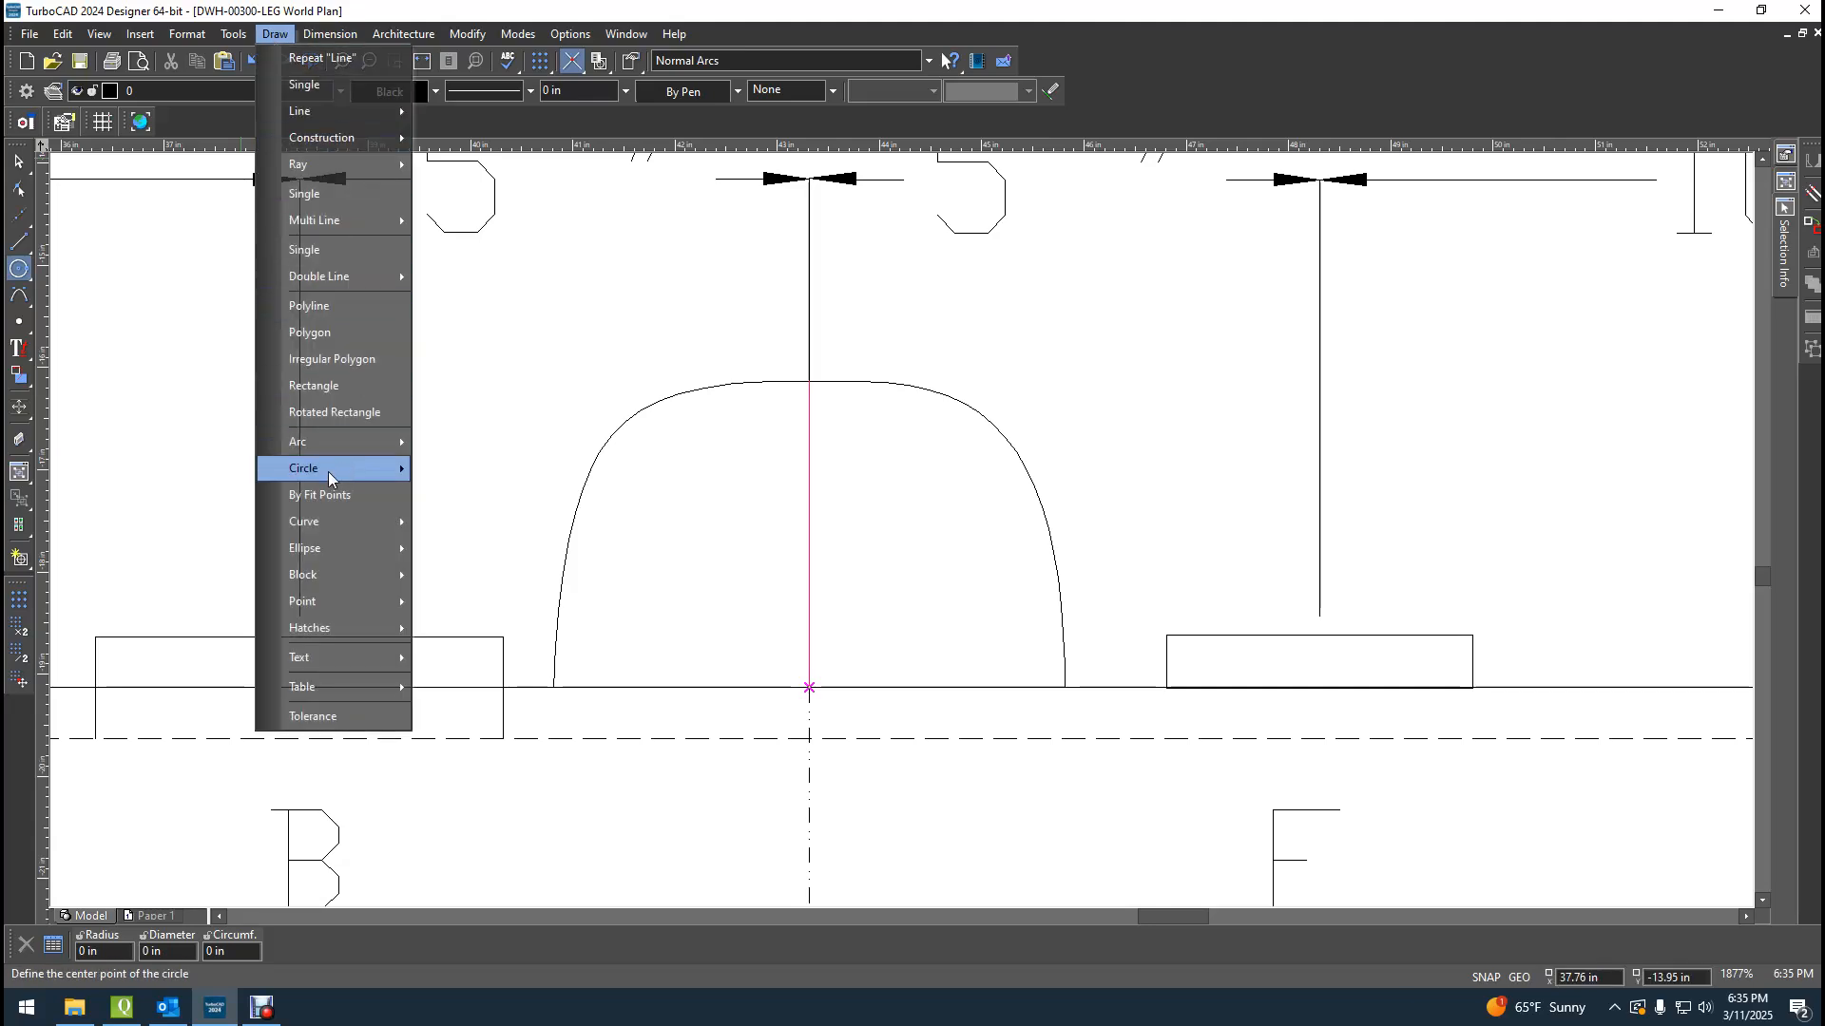
pyautogui.moveTo(328, 470)
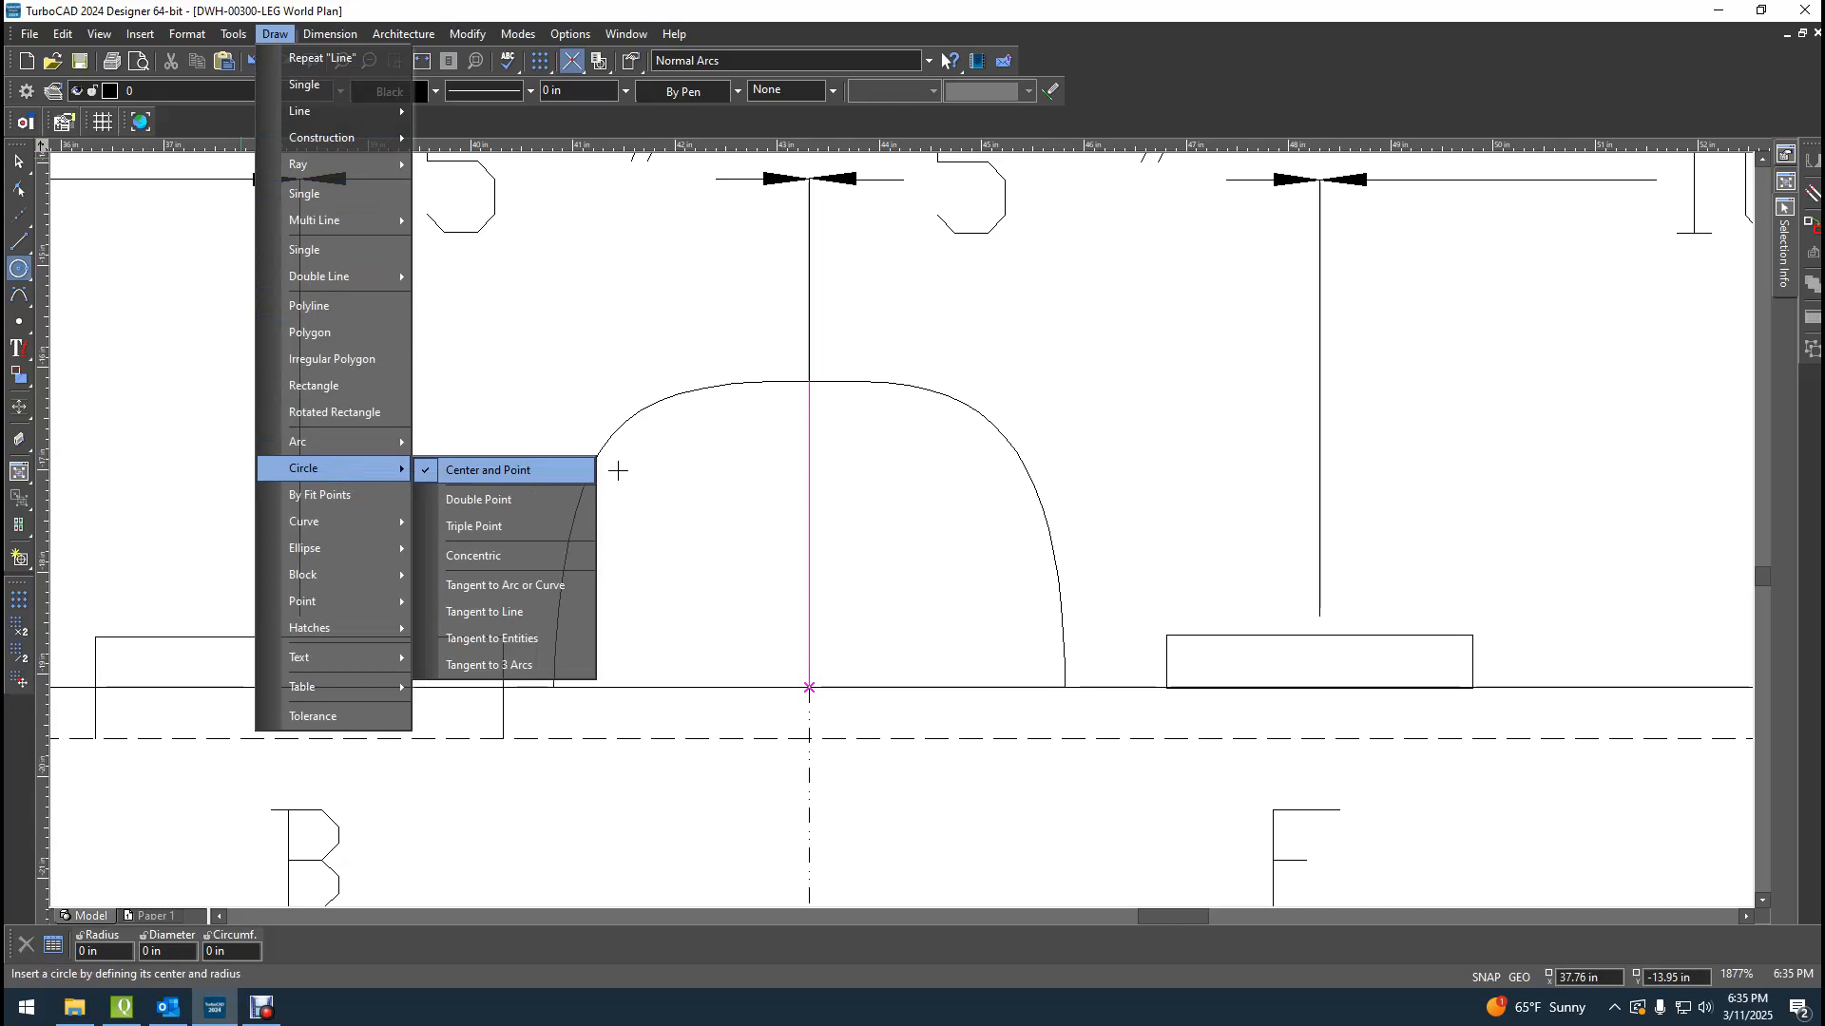
pyautogui.click(585, 475)
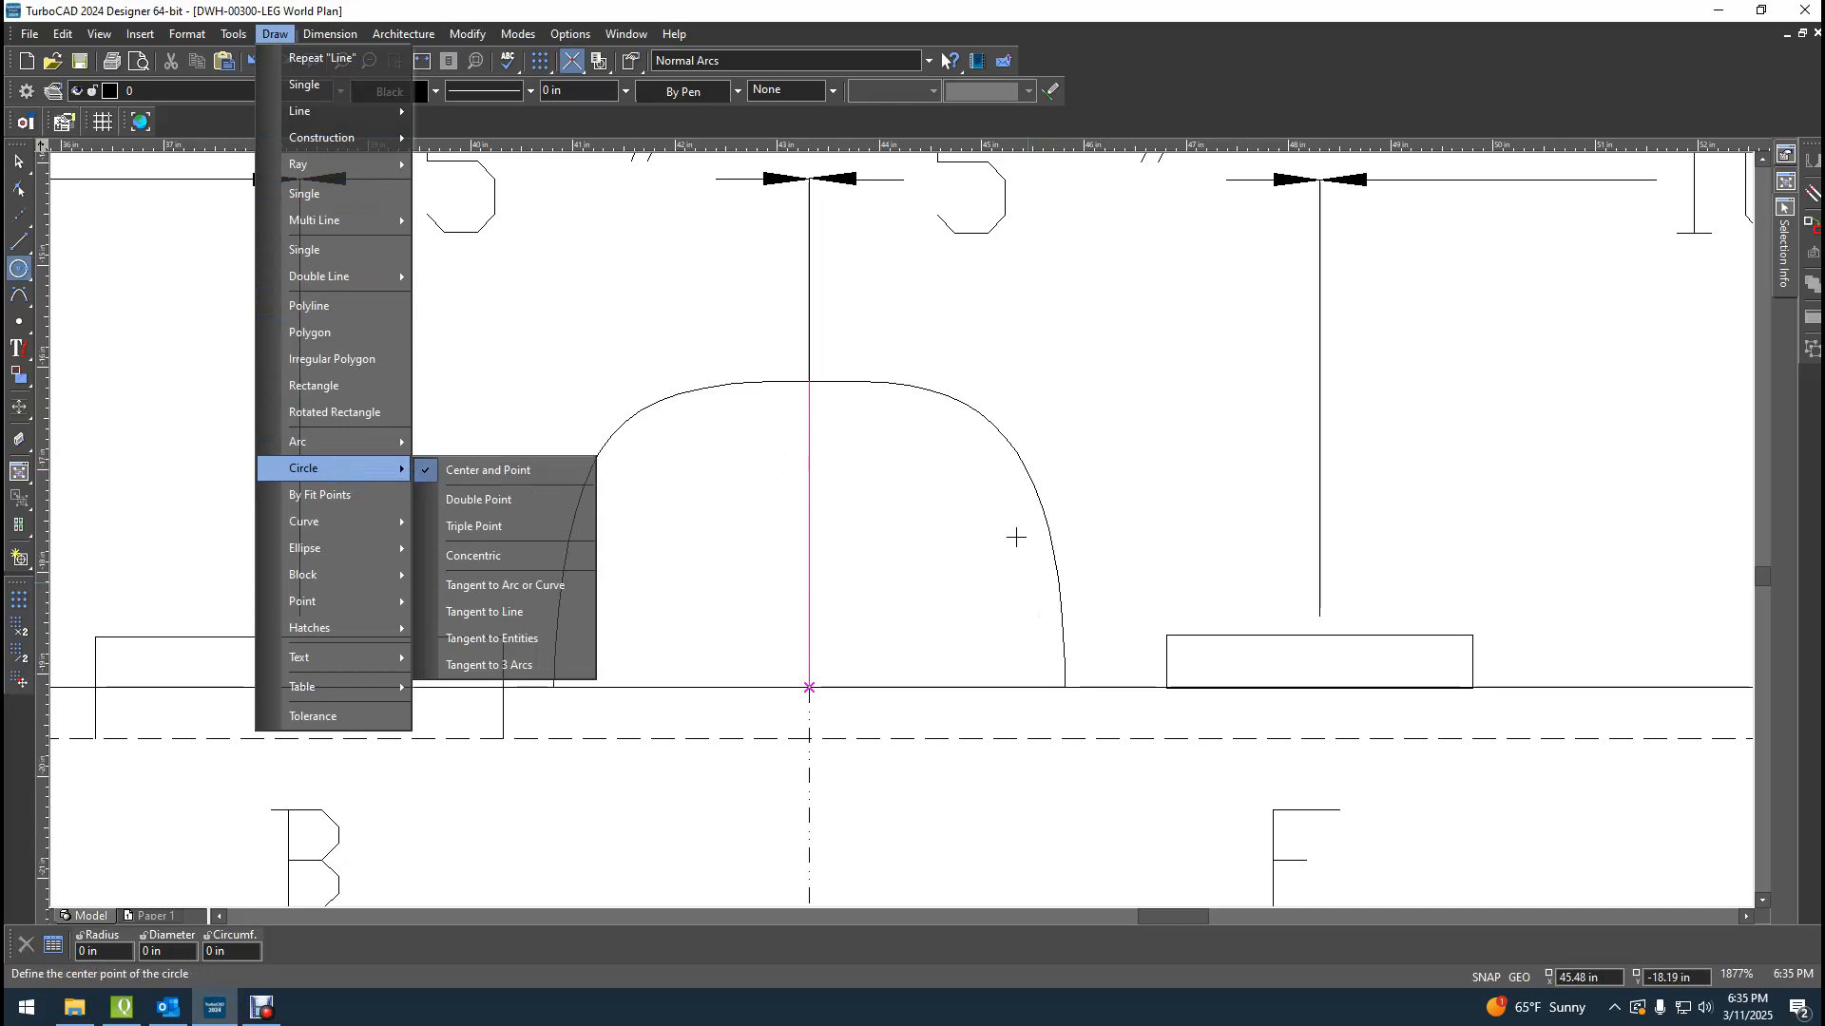
pyautogui.click(1086, 473)
pyautogui.press('Escape')
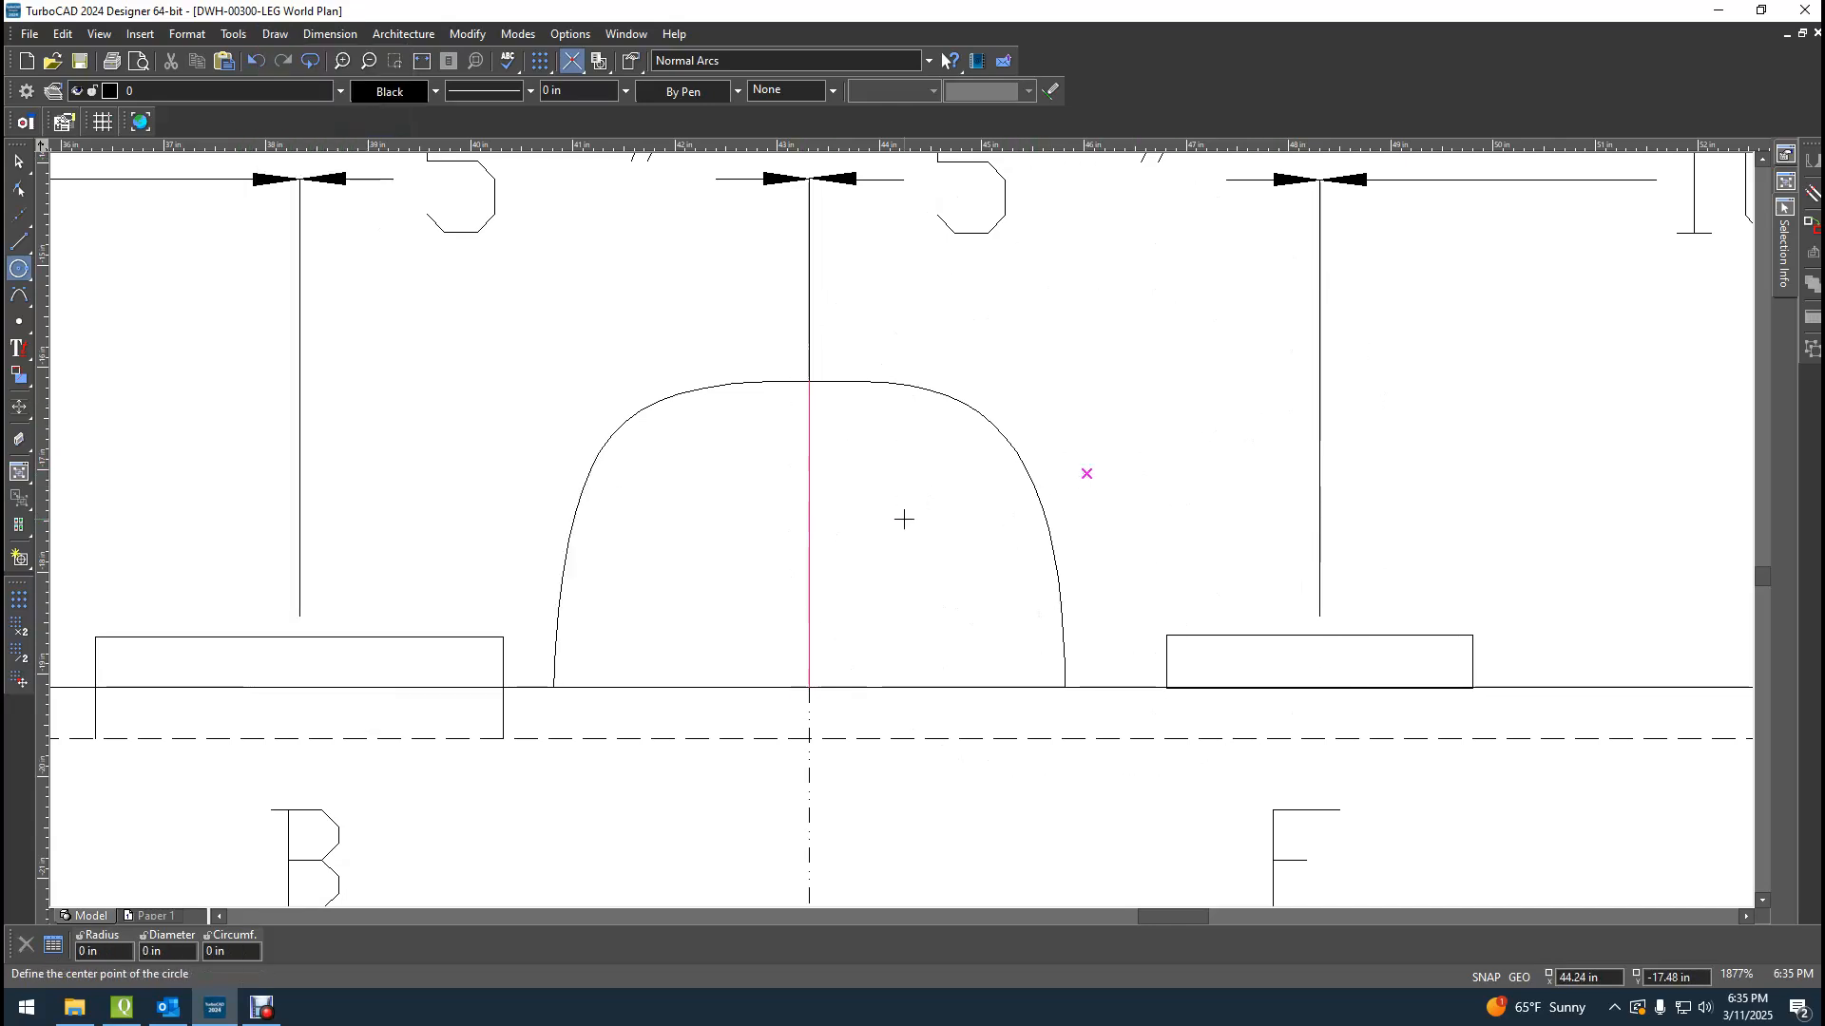
pyautogui.click(810, 537)
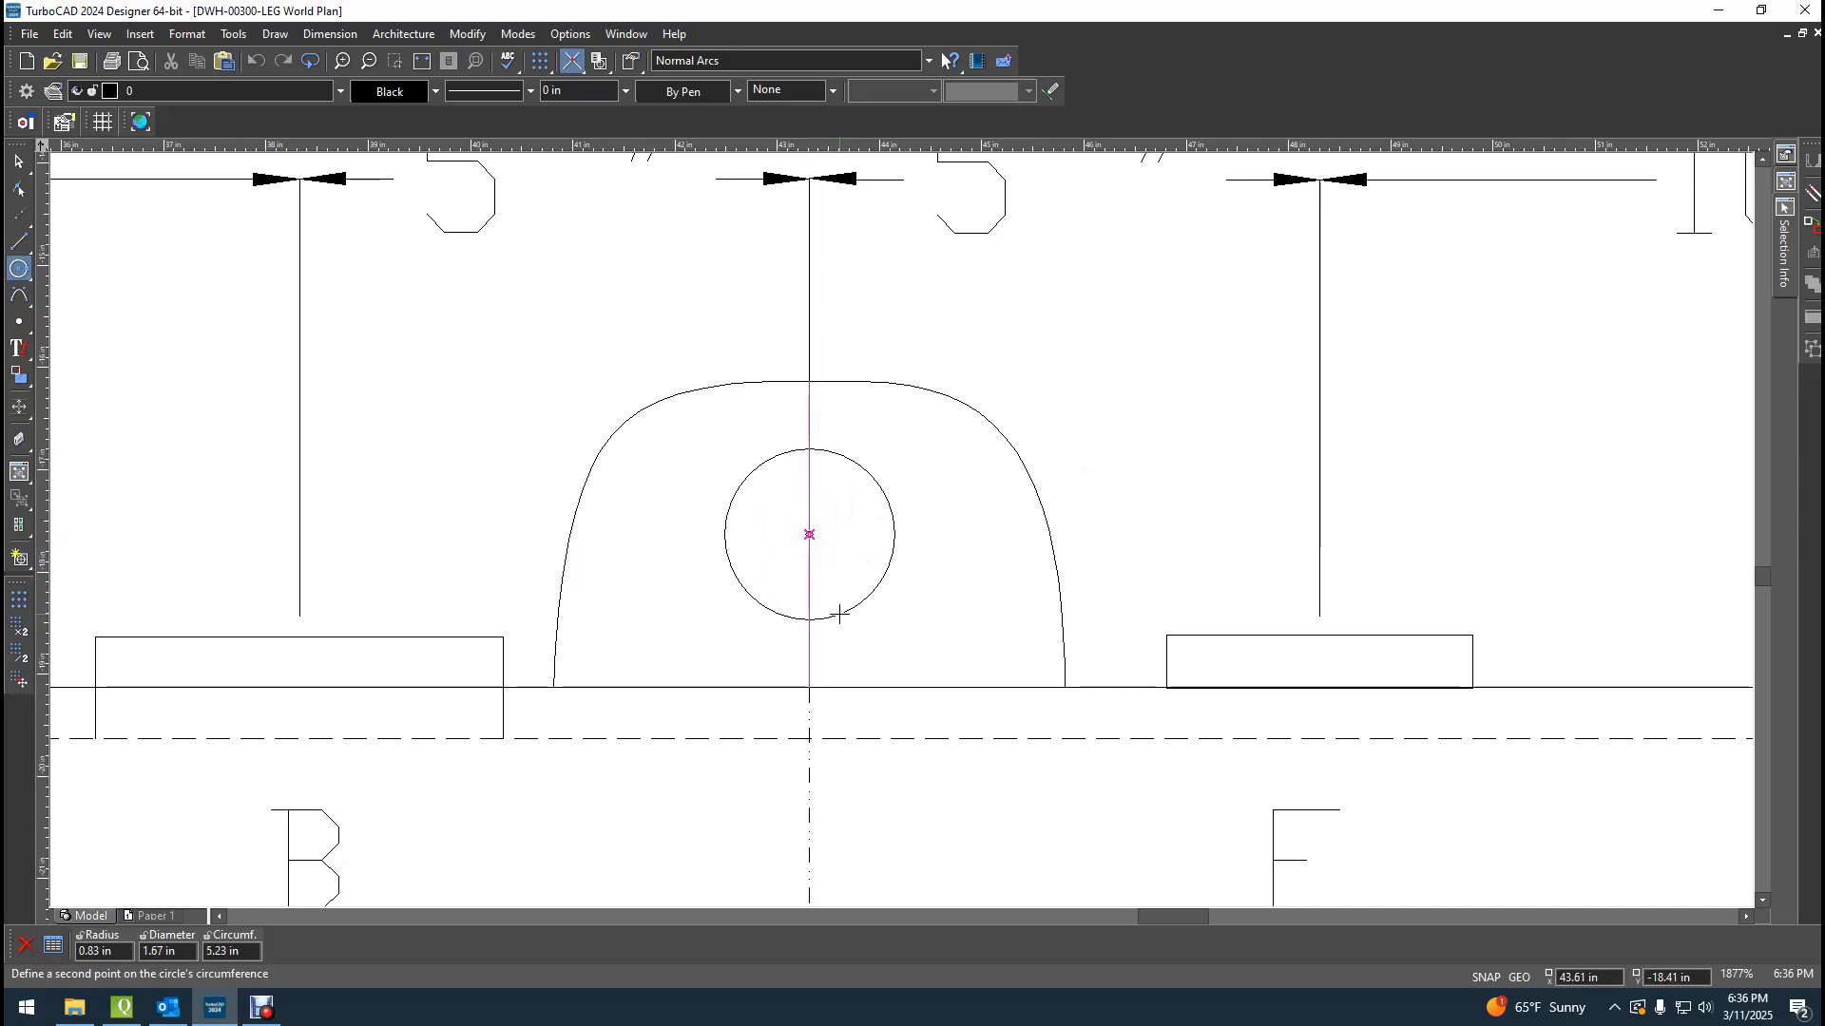
pyautogui.press('Tab')
pyautogui.press('Tab')
pyautogui.write('1.3')
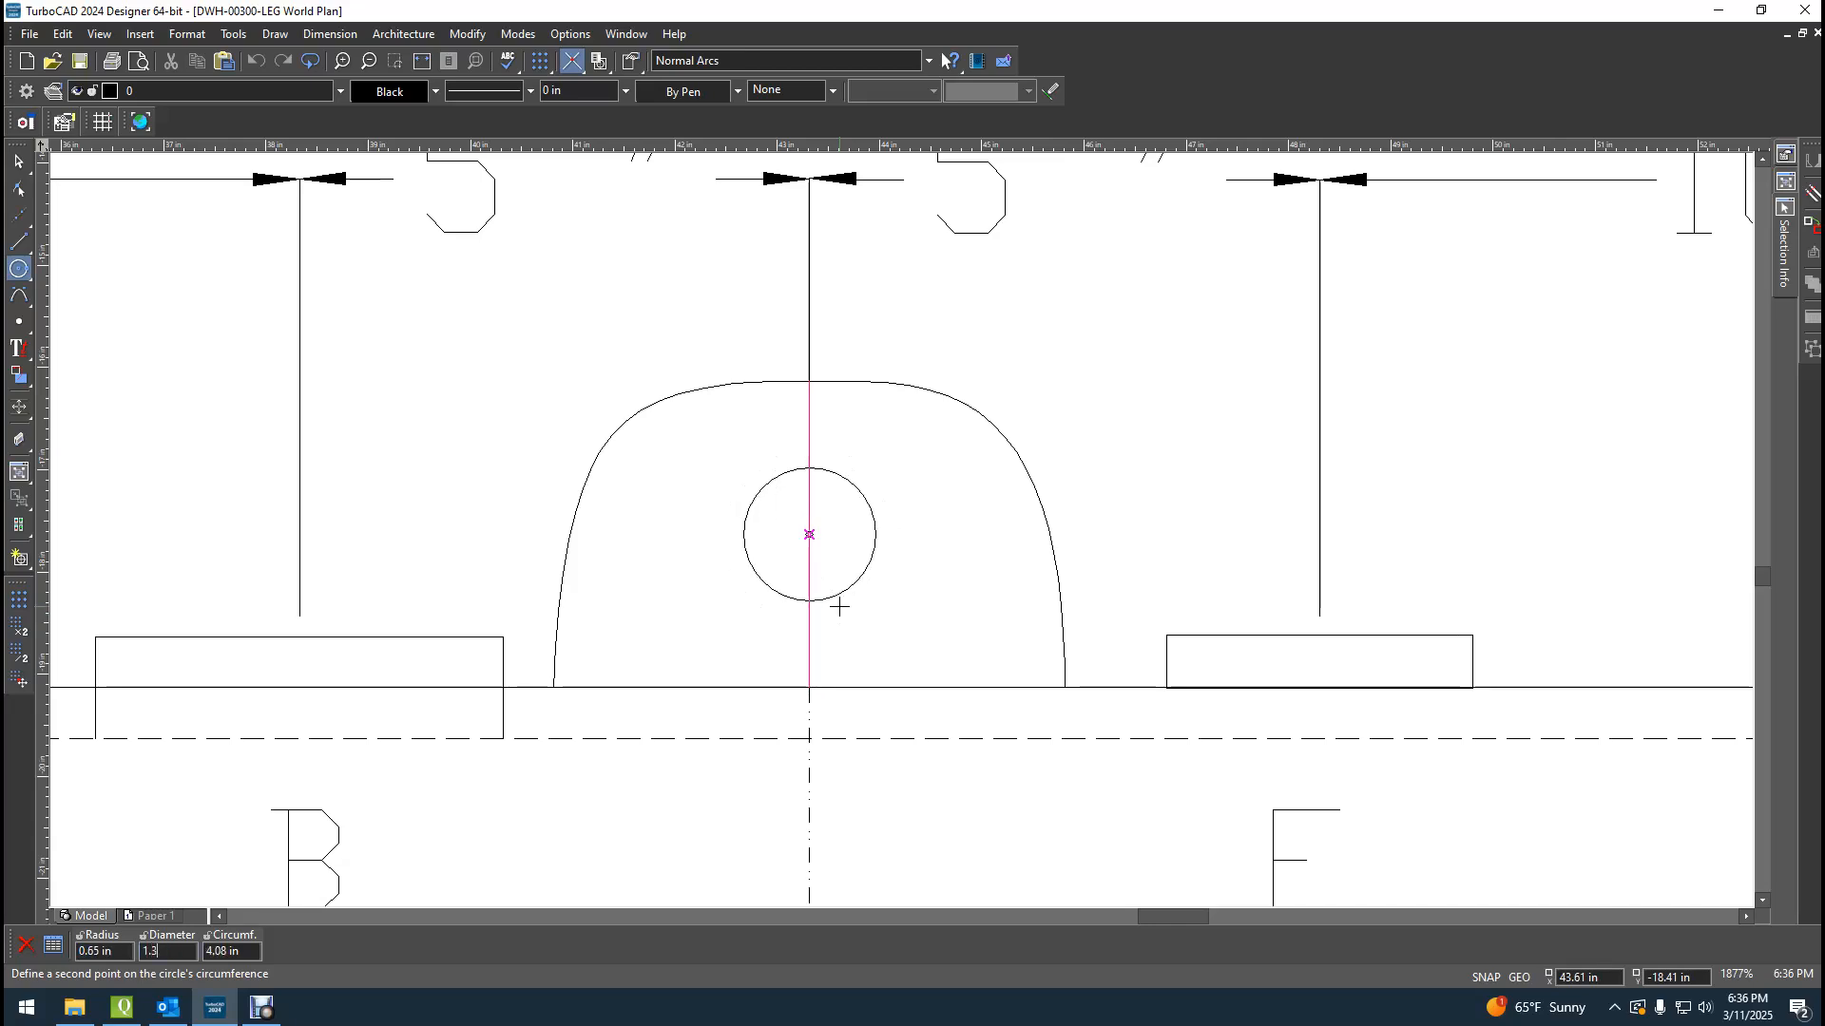
pyautogui.press('Return')
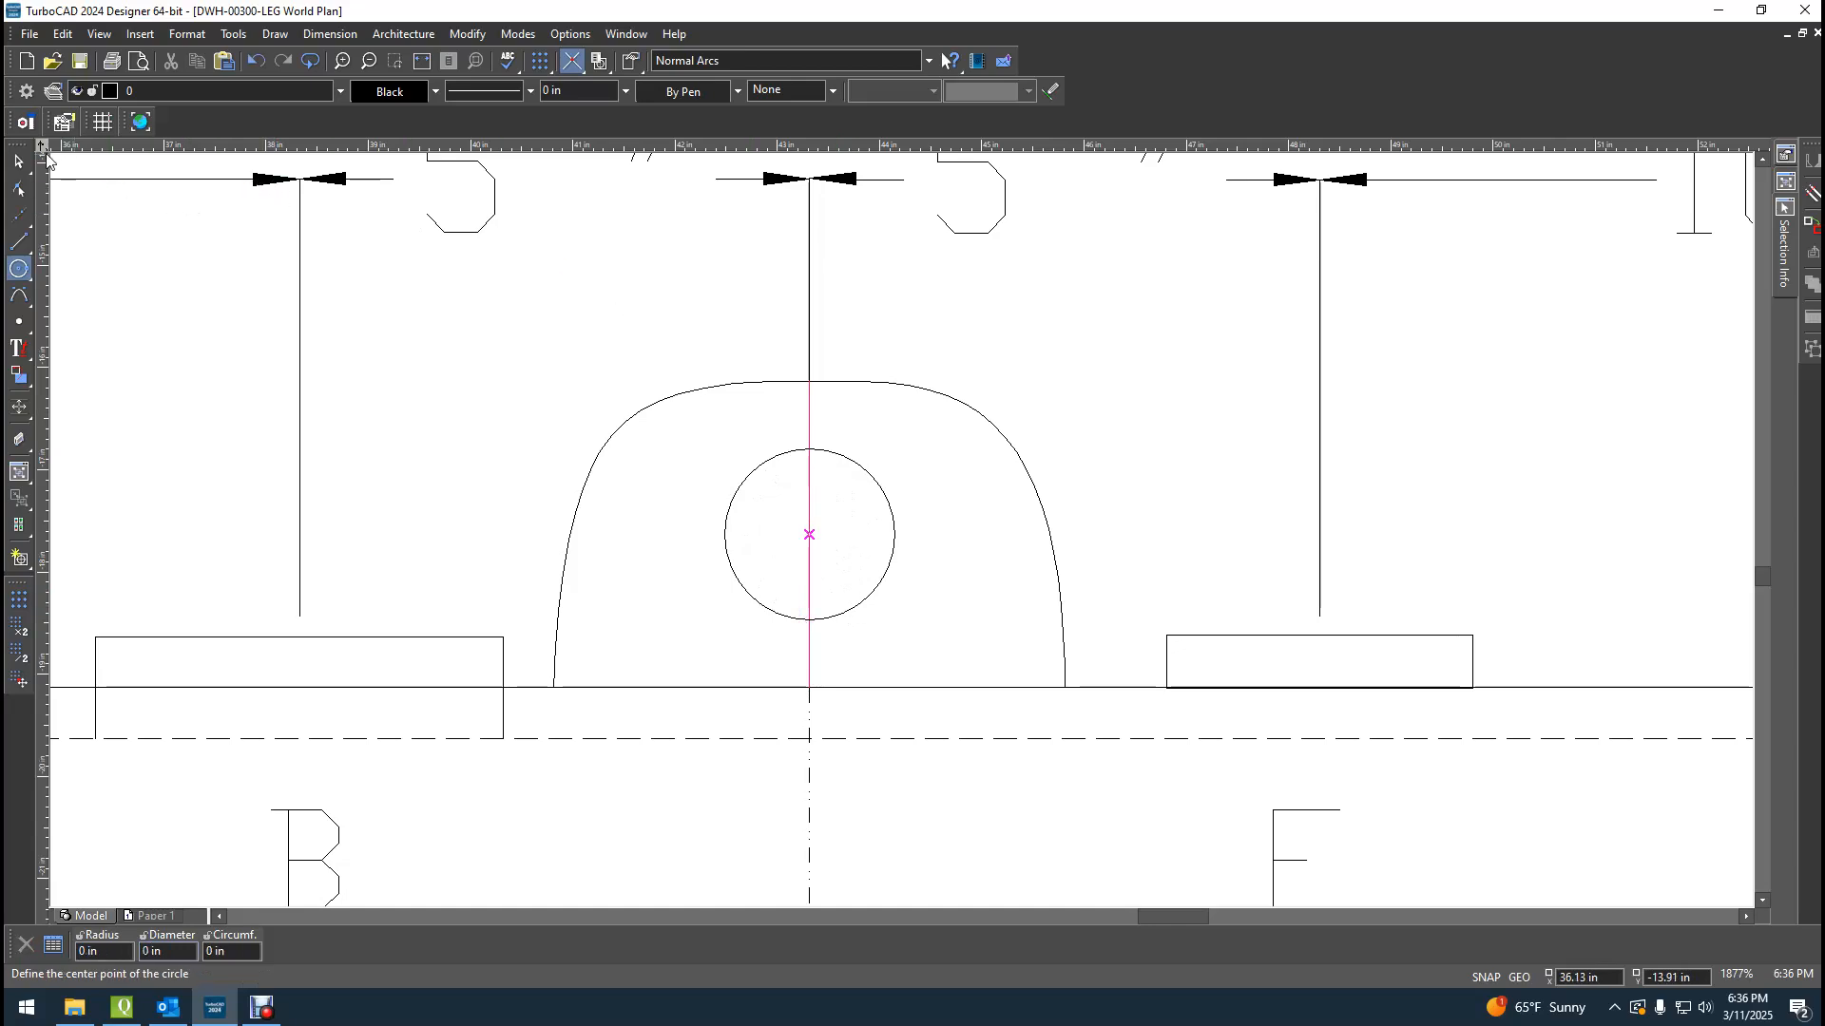
# Delete the vertical guide line through the lug's hole and an extra line overlapping it.
pyautogui.press('Escape')
pyautogui.scroll(-10, 903, 532)
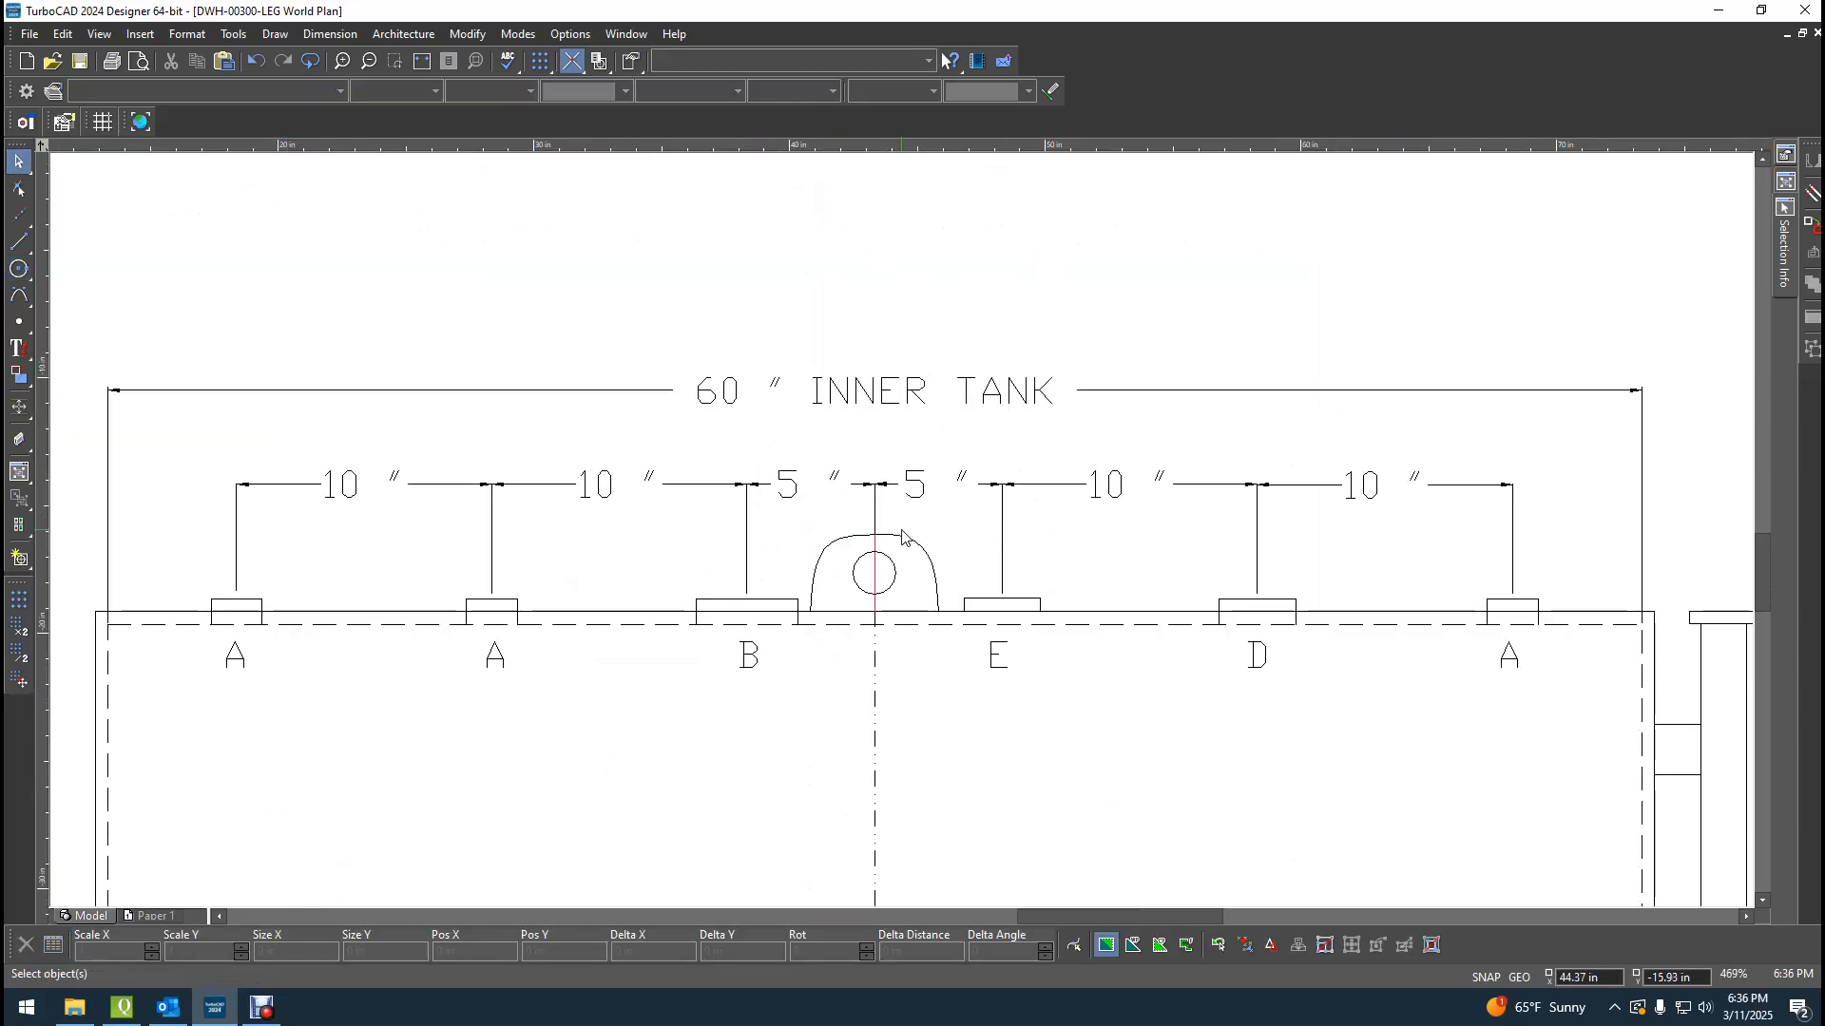
pyautogui.scroll(5, 901, 537)
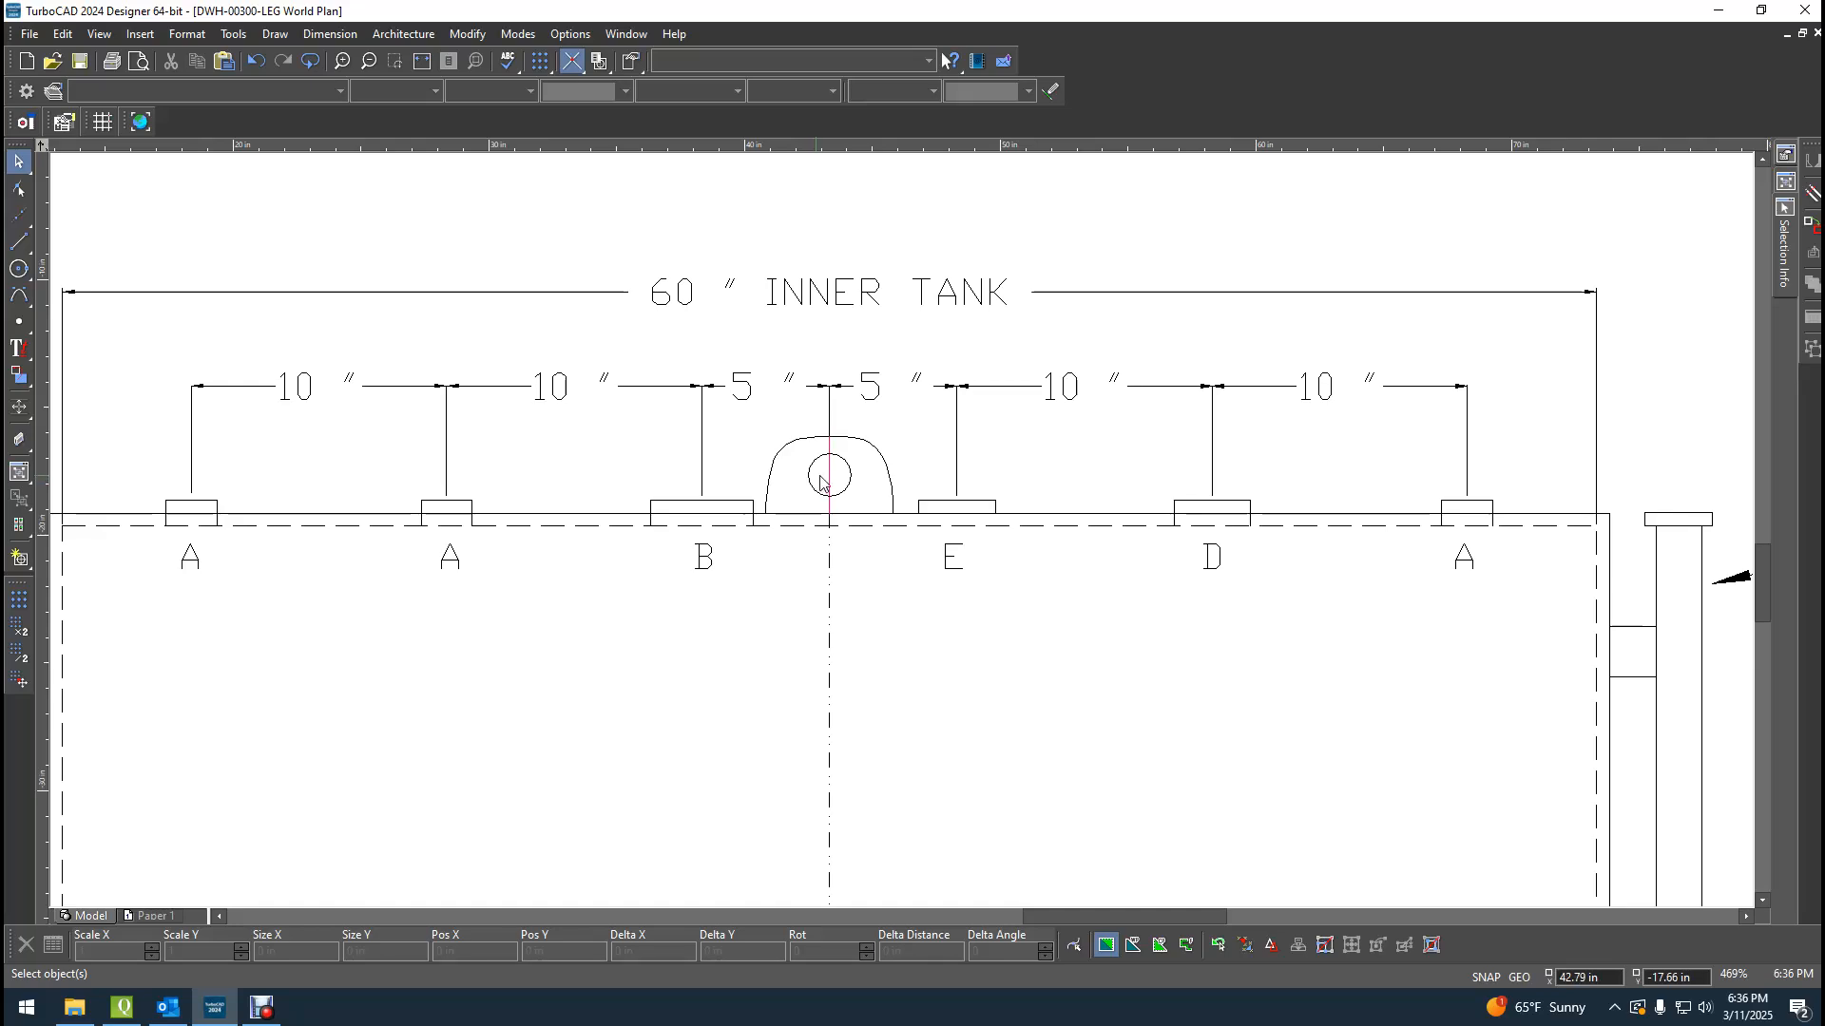
pyautogui.click(831, 476)
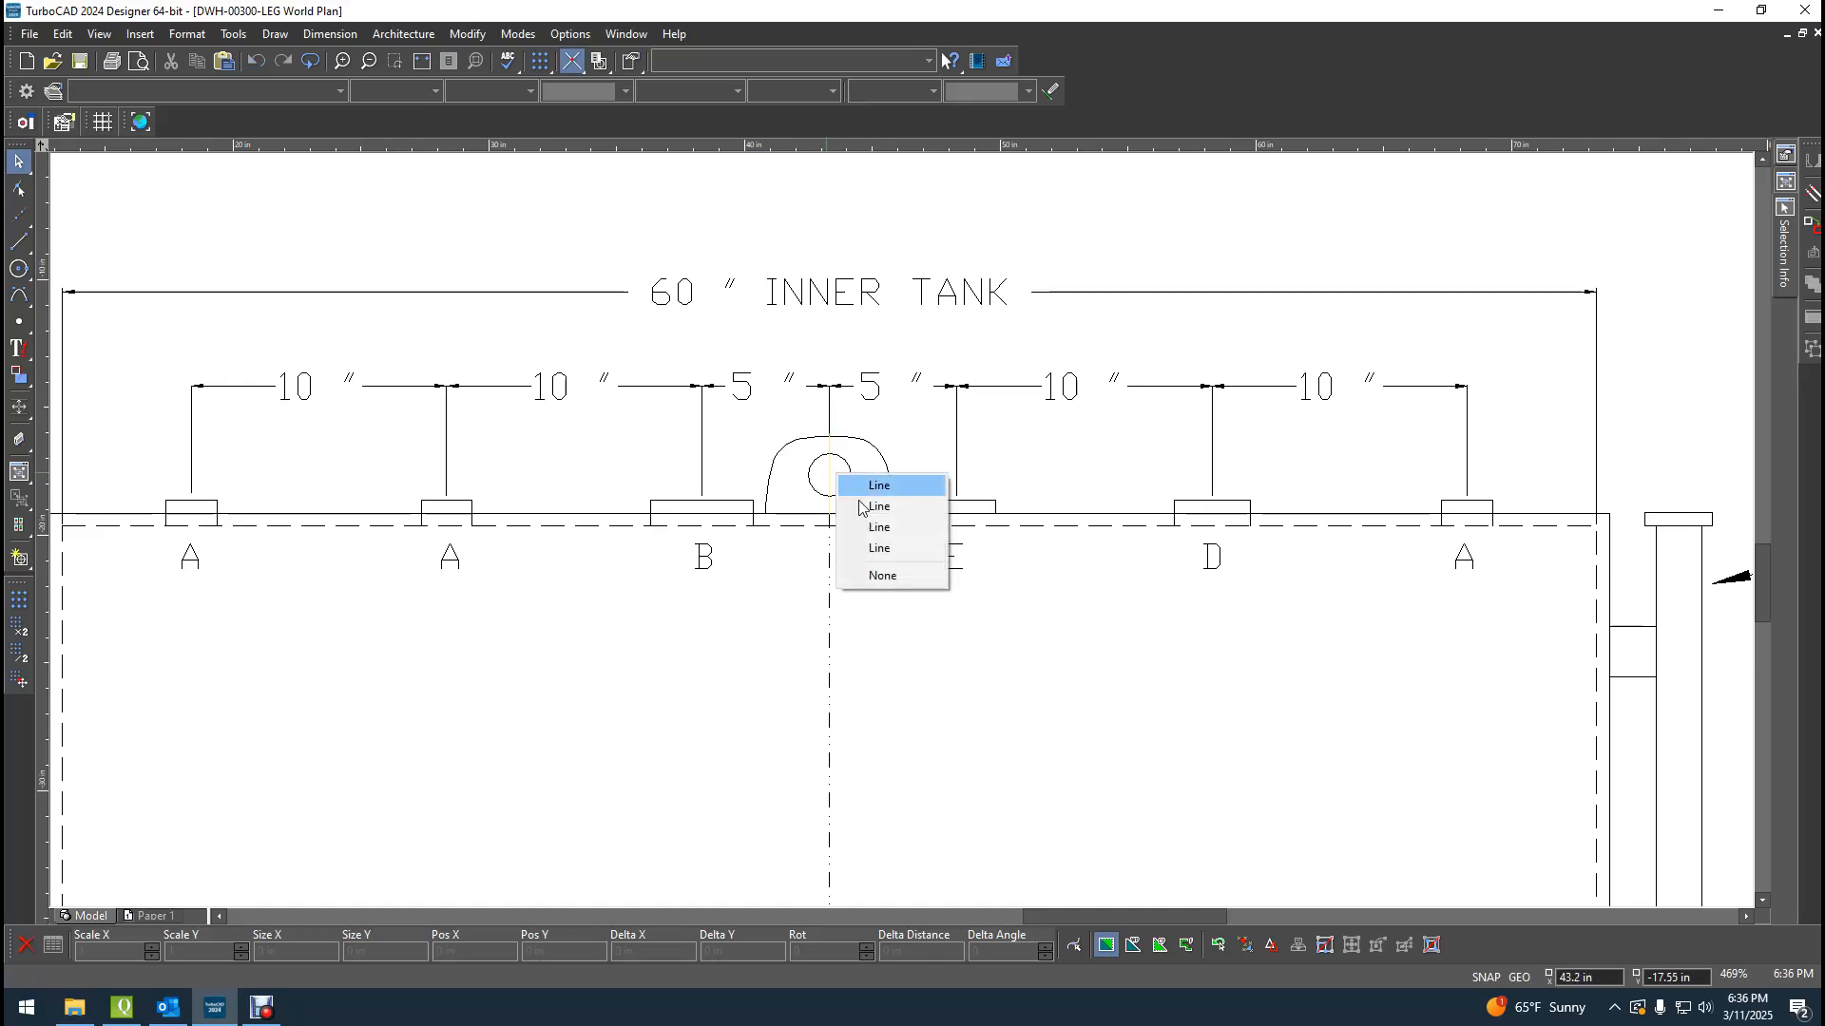
pyautogui.click(885, 549)
pyautogui.press('Delete')
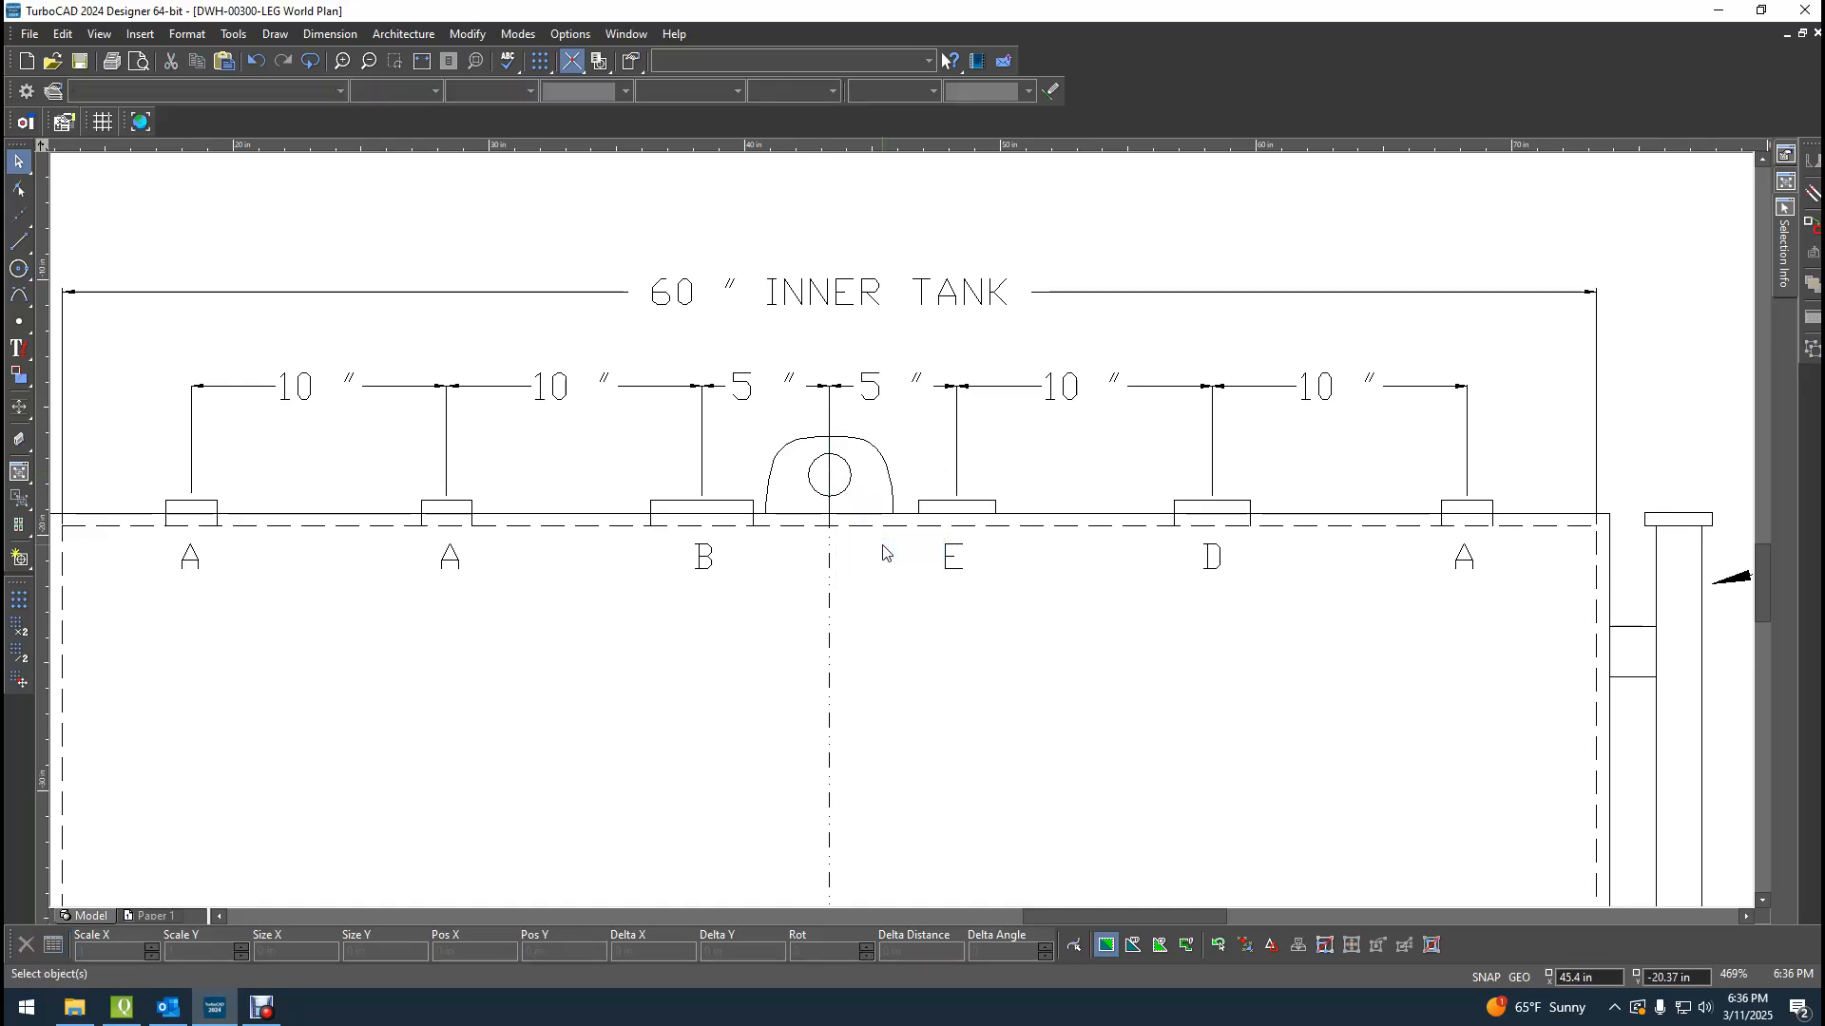
pyautogui.click(827, 484)
pyautogui.click(884, 534)
pyautogui.press('Delete')
# Shorten the center extension line between the two 5-inch dimensions to 2.2 in, ending at the lug's top.
pyautogui.click(829, 484)
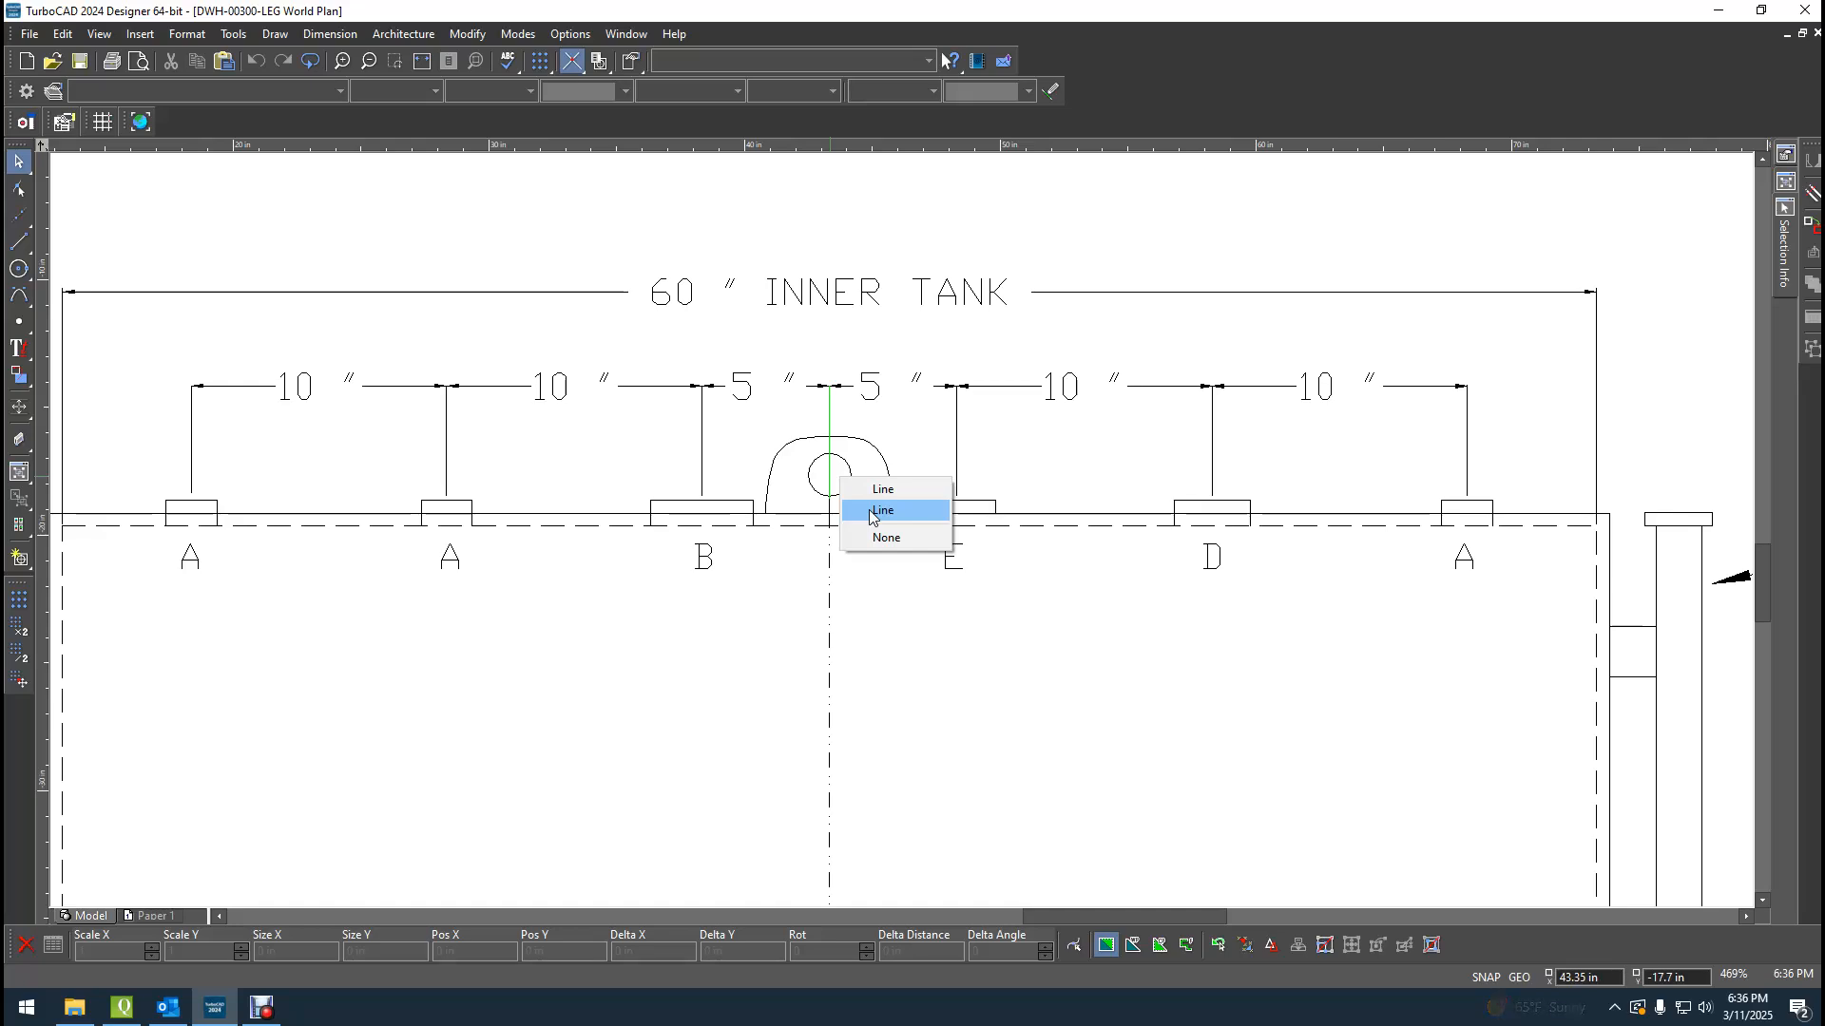
pyautogui.click(874, 493)
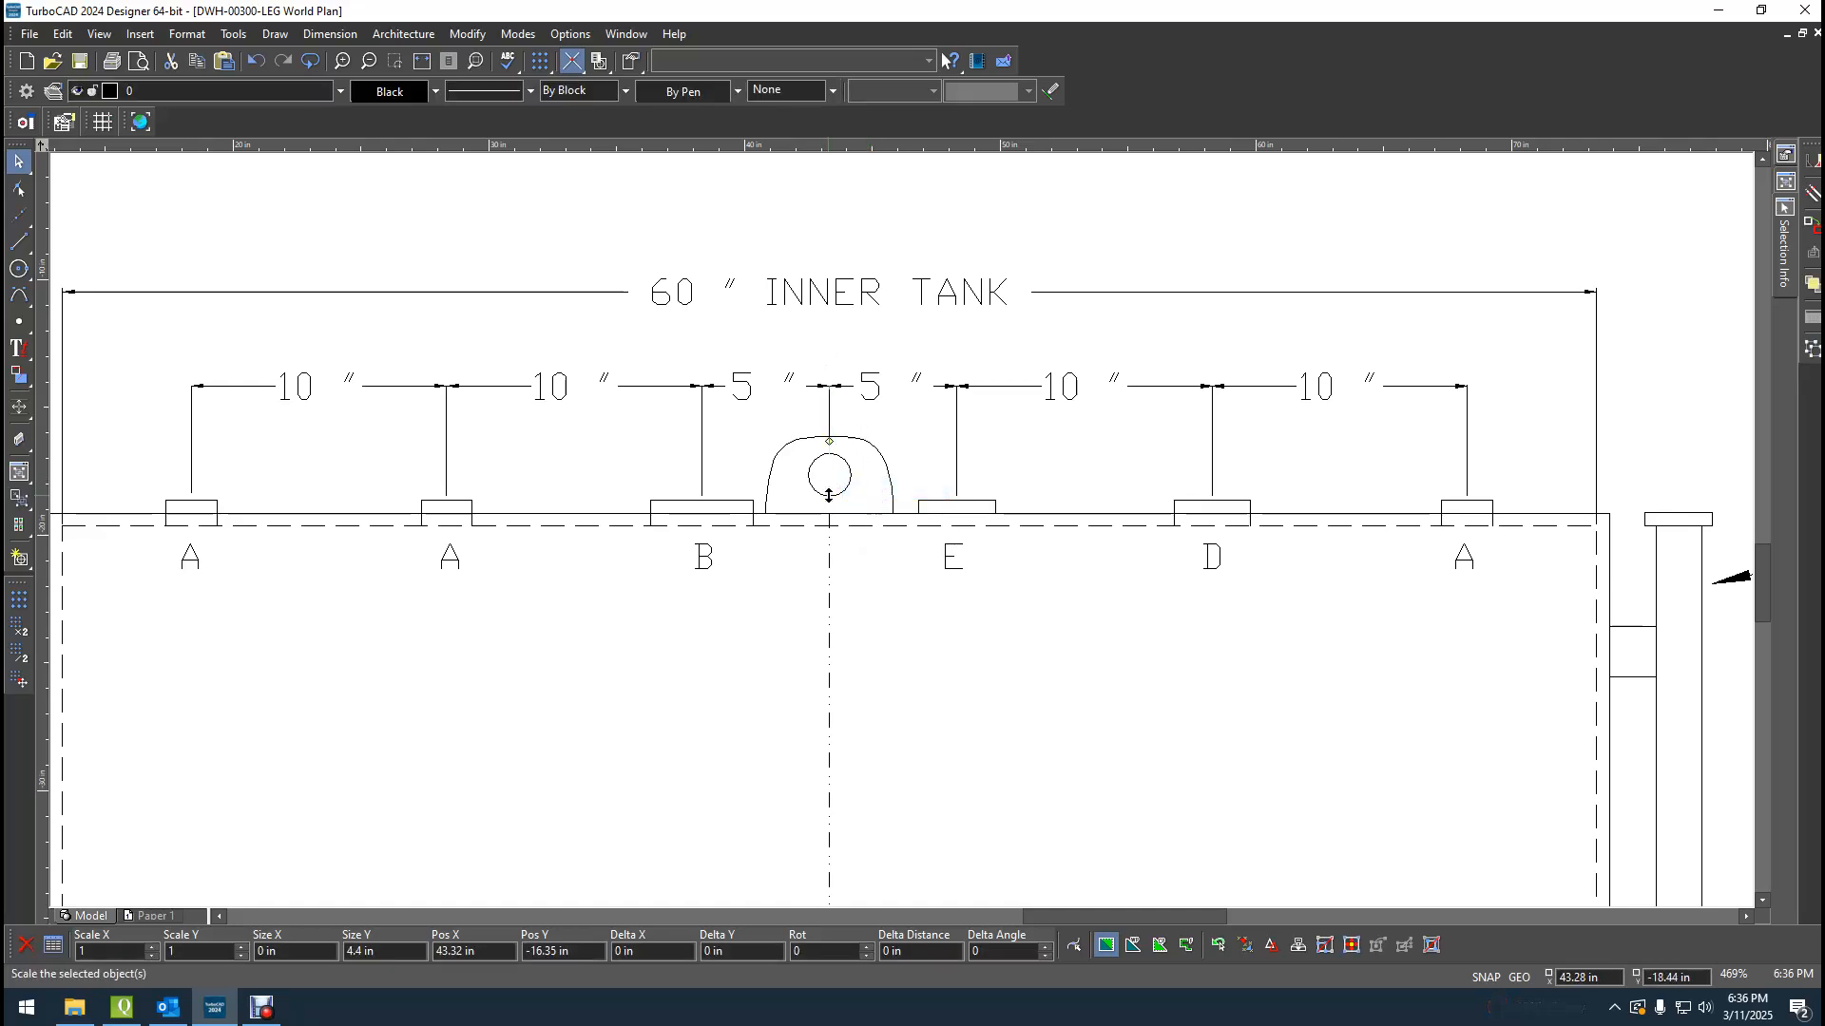
pyautogui.click(829, 490)
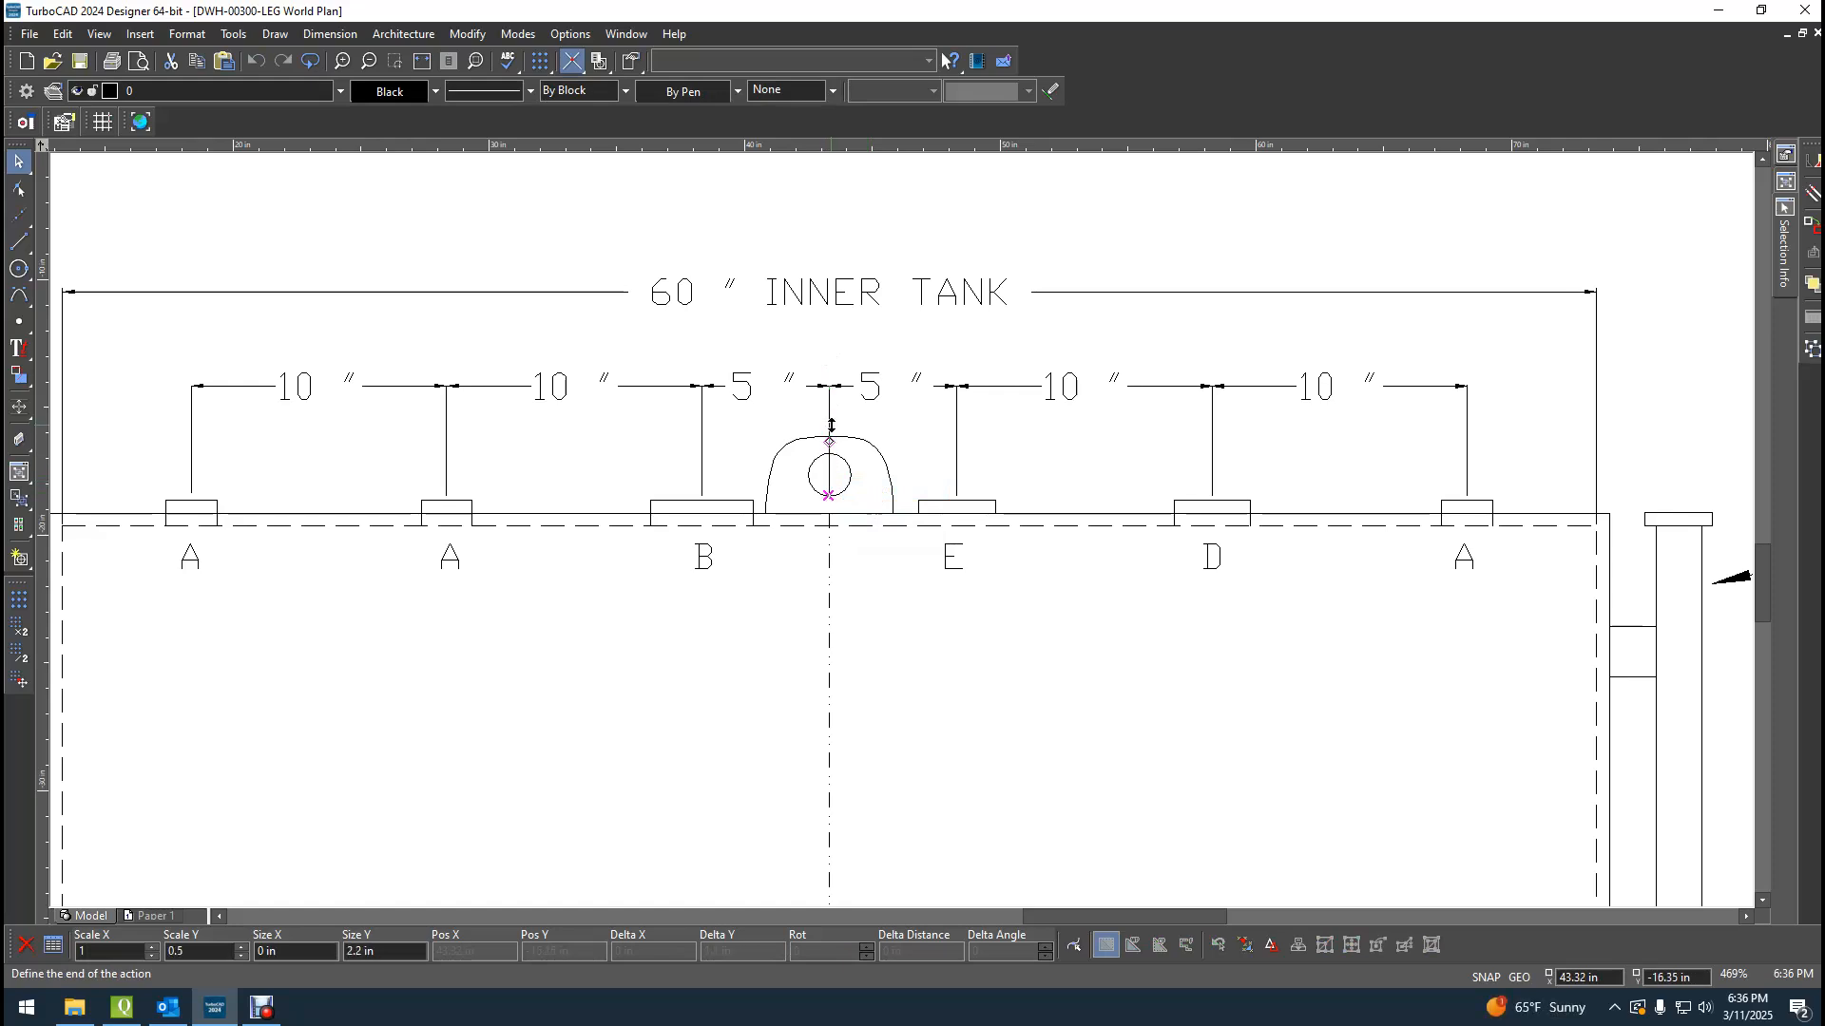
pyautogui.click(829, 435)
pyautogui.click(1069, 468)
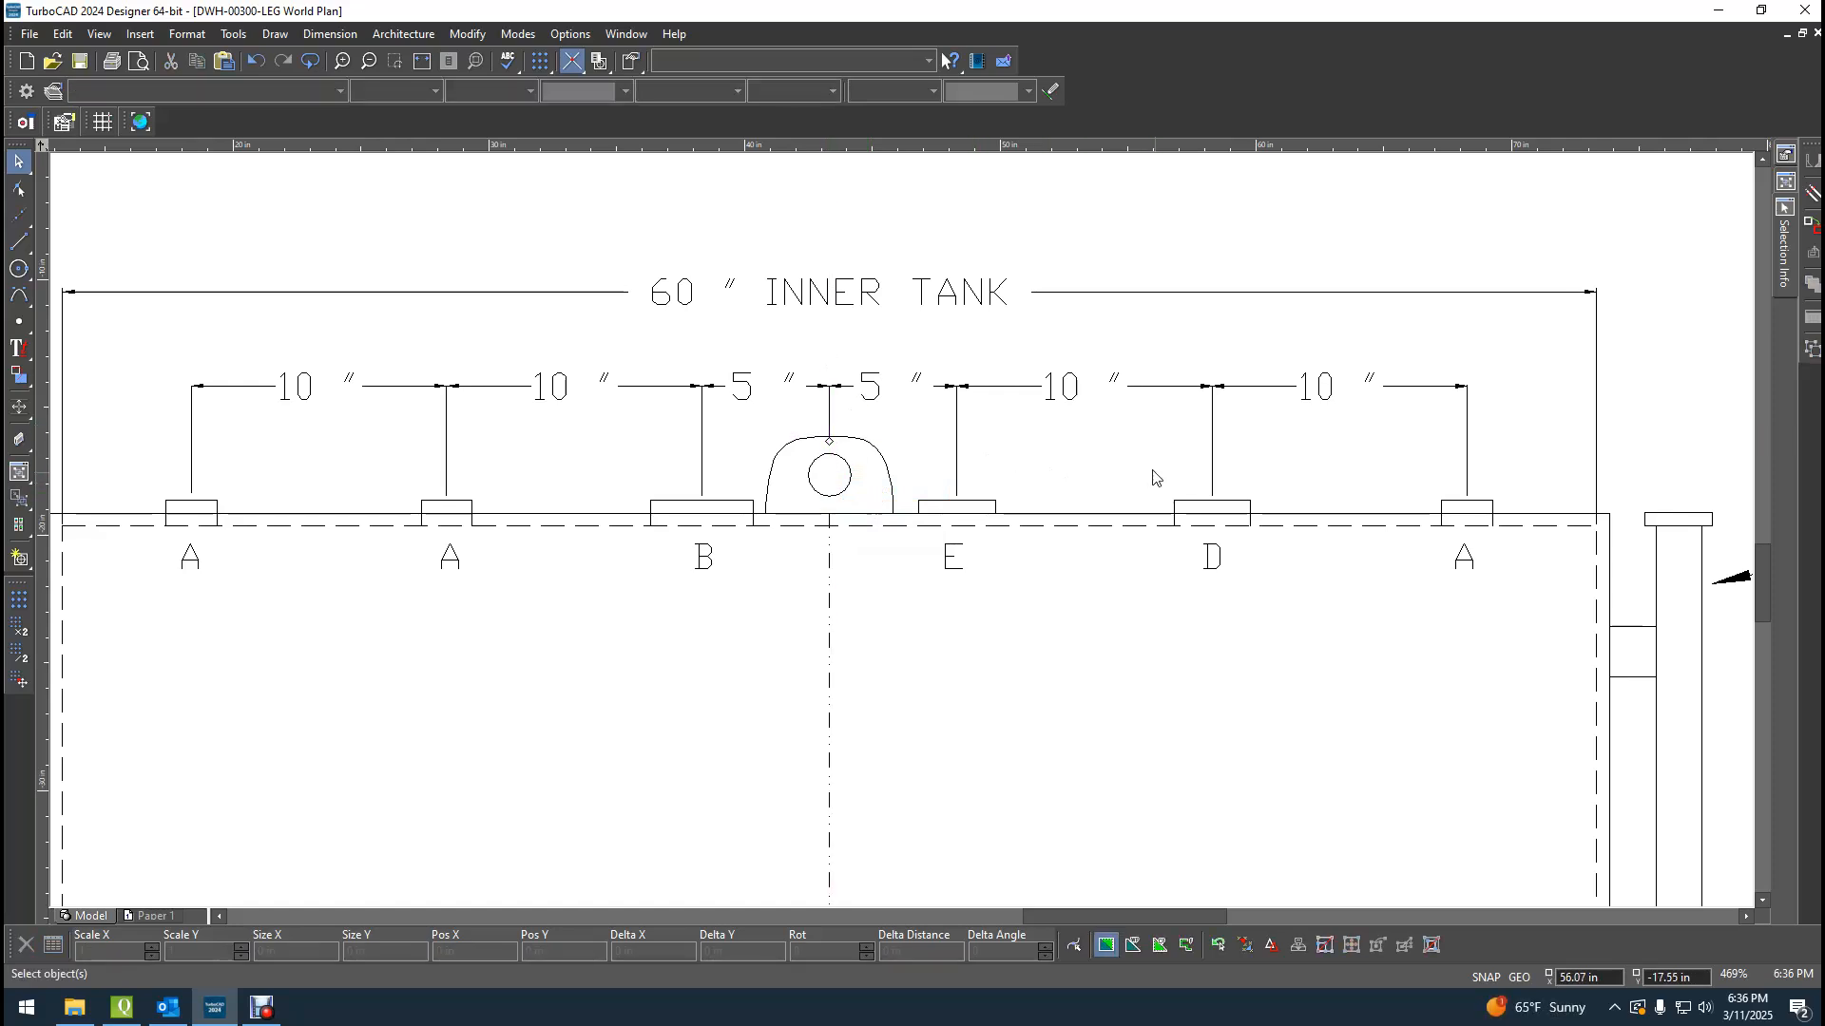
# Shorten the center extension line to about 1.7 in, leaving a small gap above the lug.
pyautogui.scroll(-2, 1152, 477)
pyautogui.scroll(2, 888, 523)
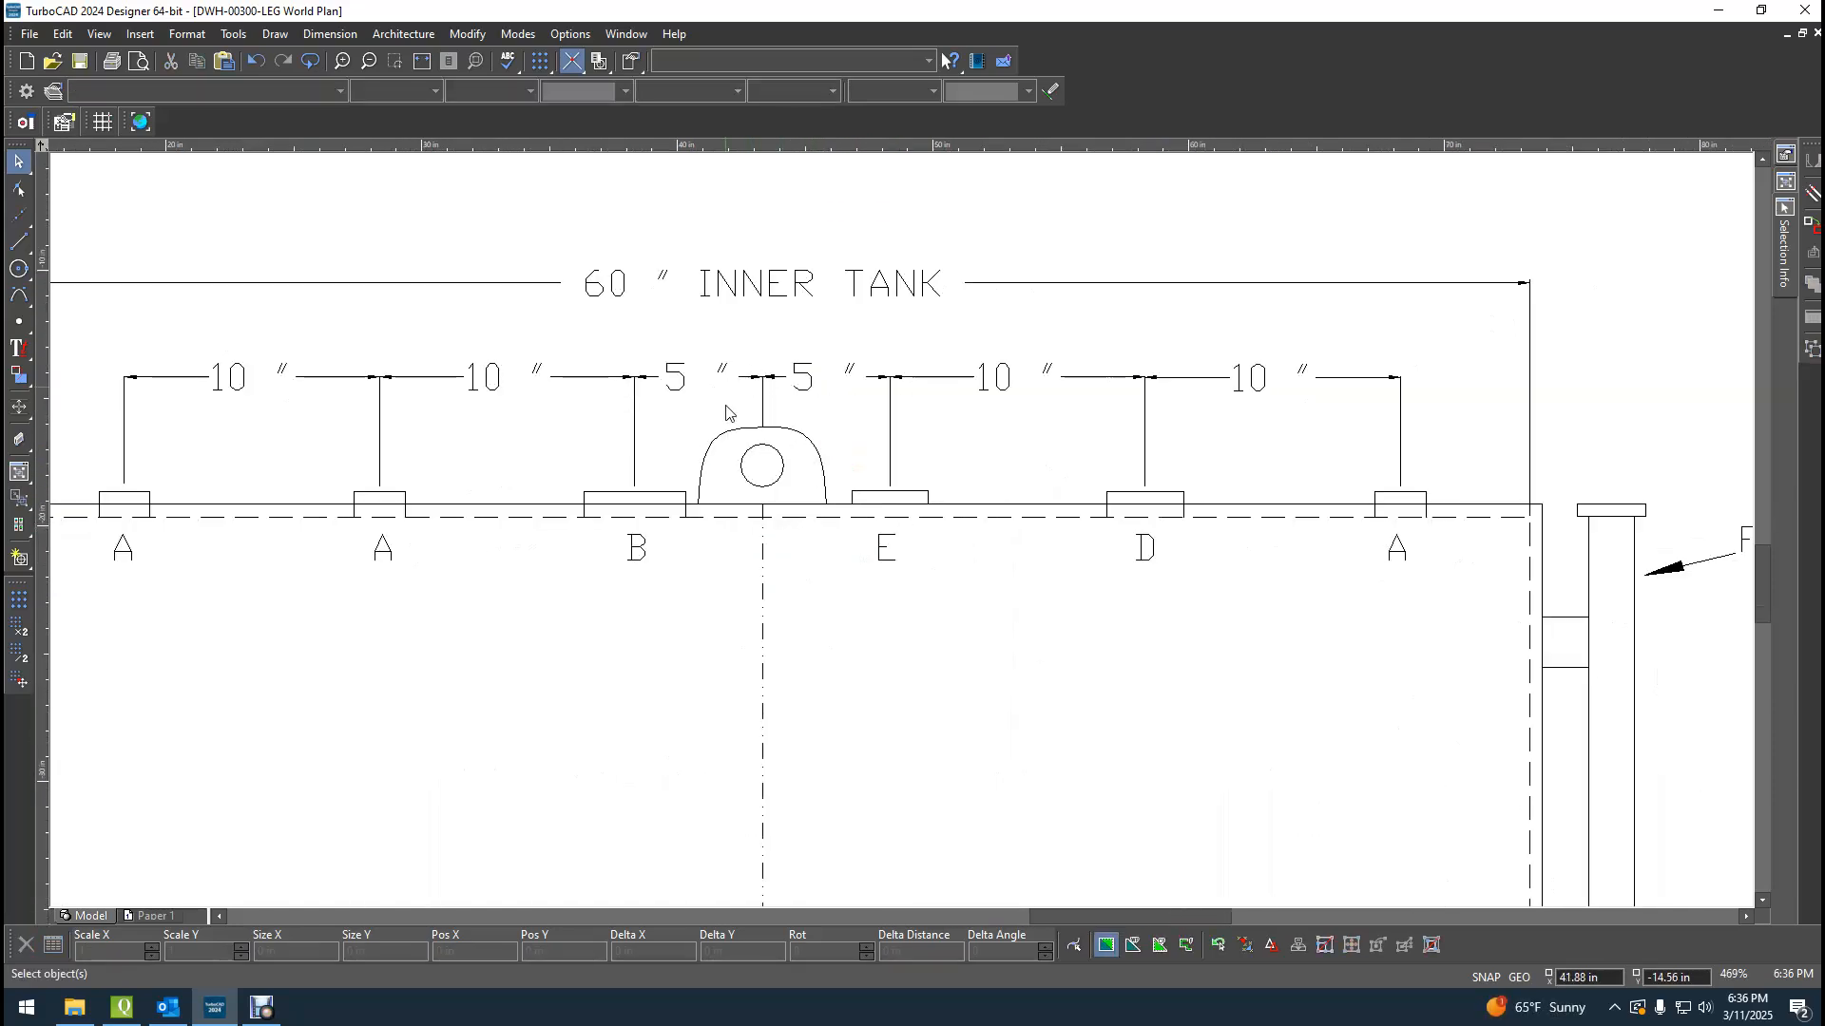
pyautogui.scroll(6, 904, 529)
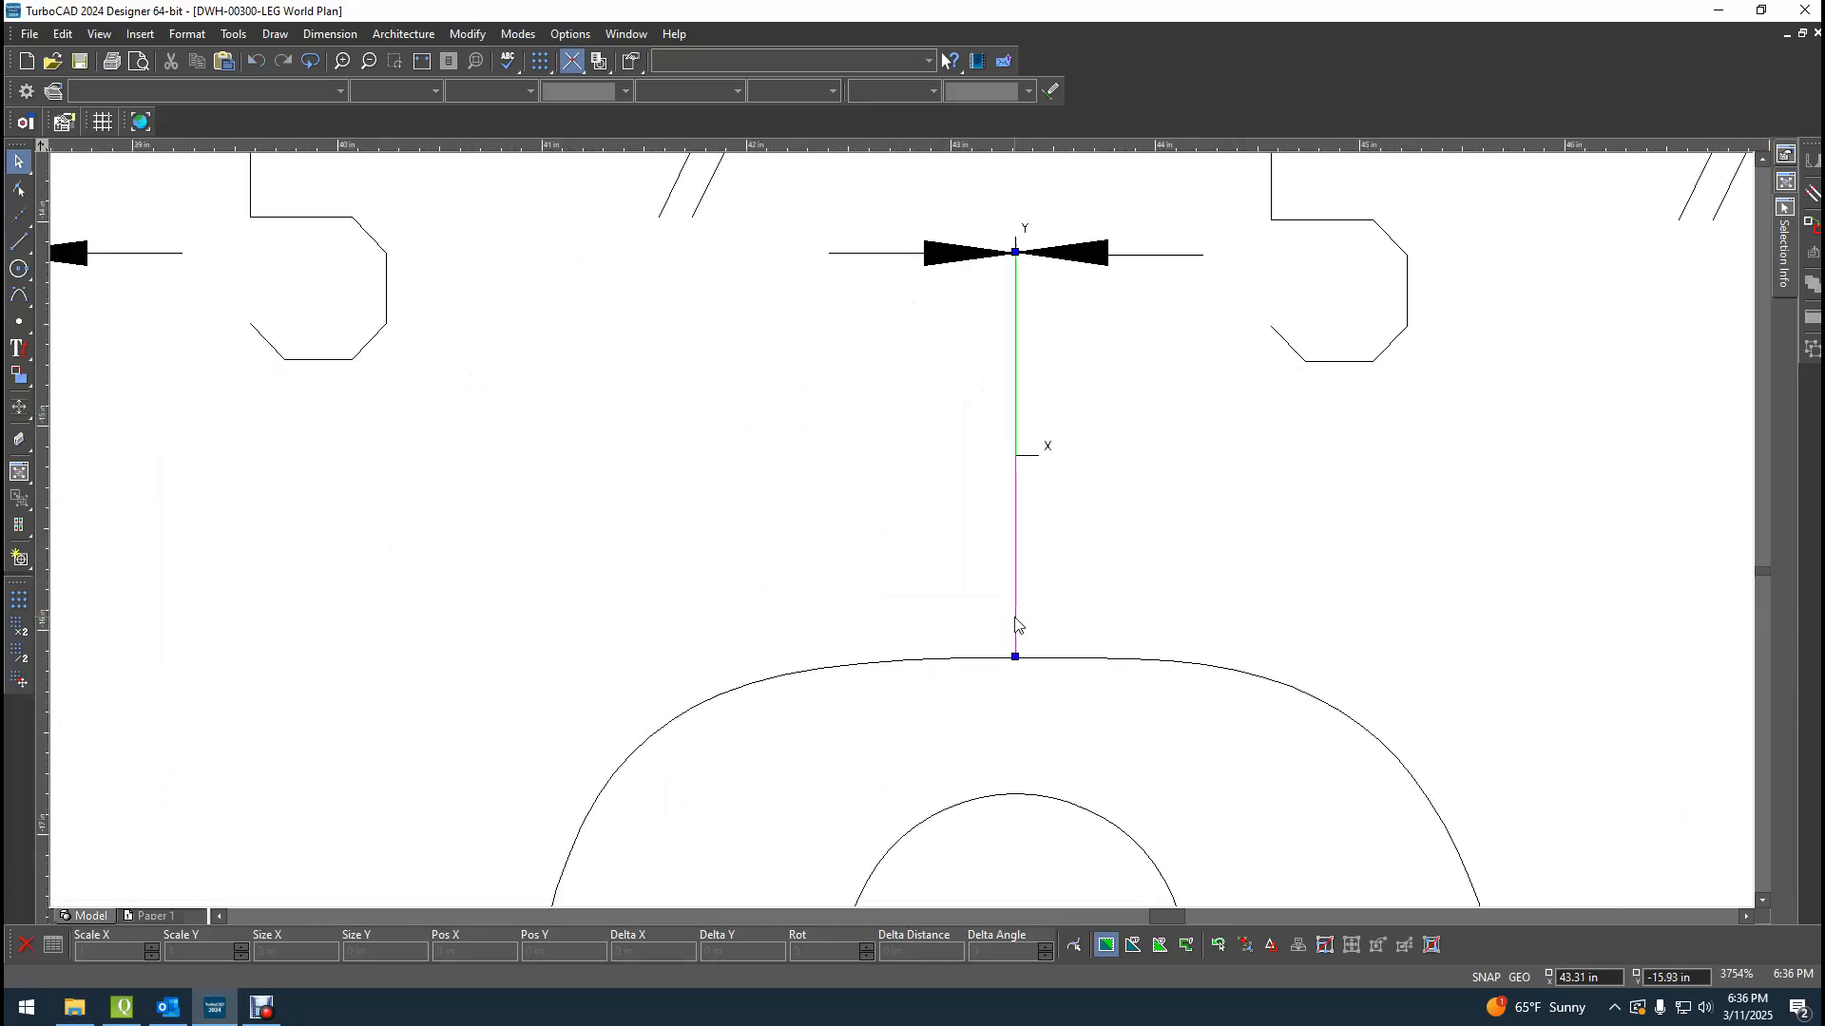
pyautogui.click(1016, 625)
pyautogui.click(1015, 656)
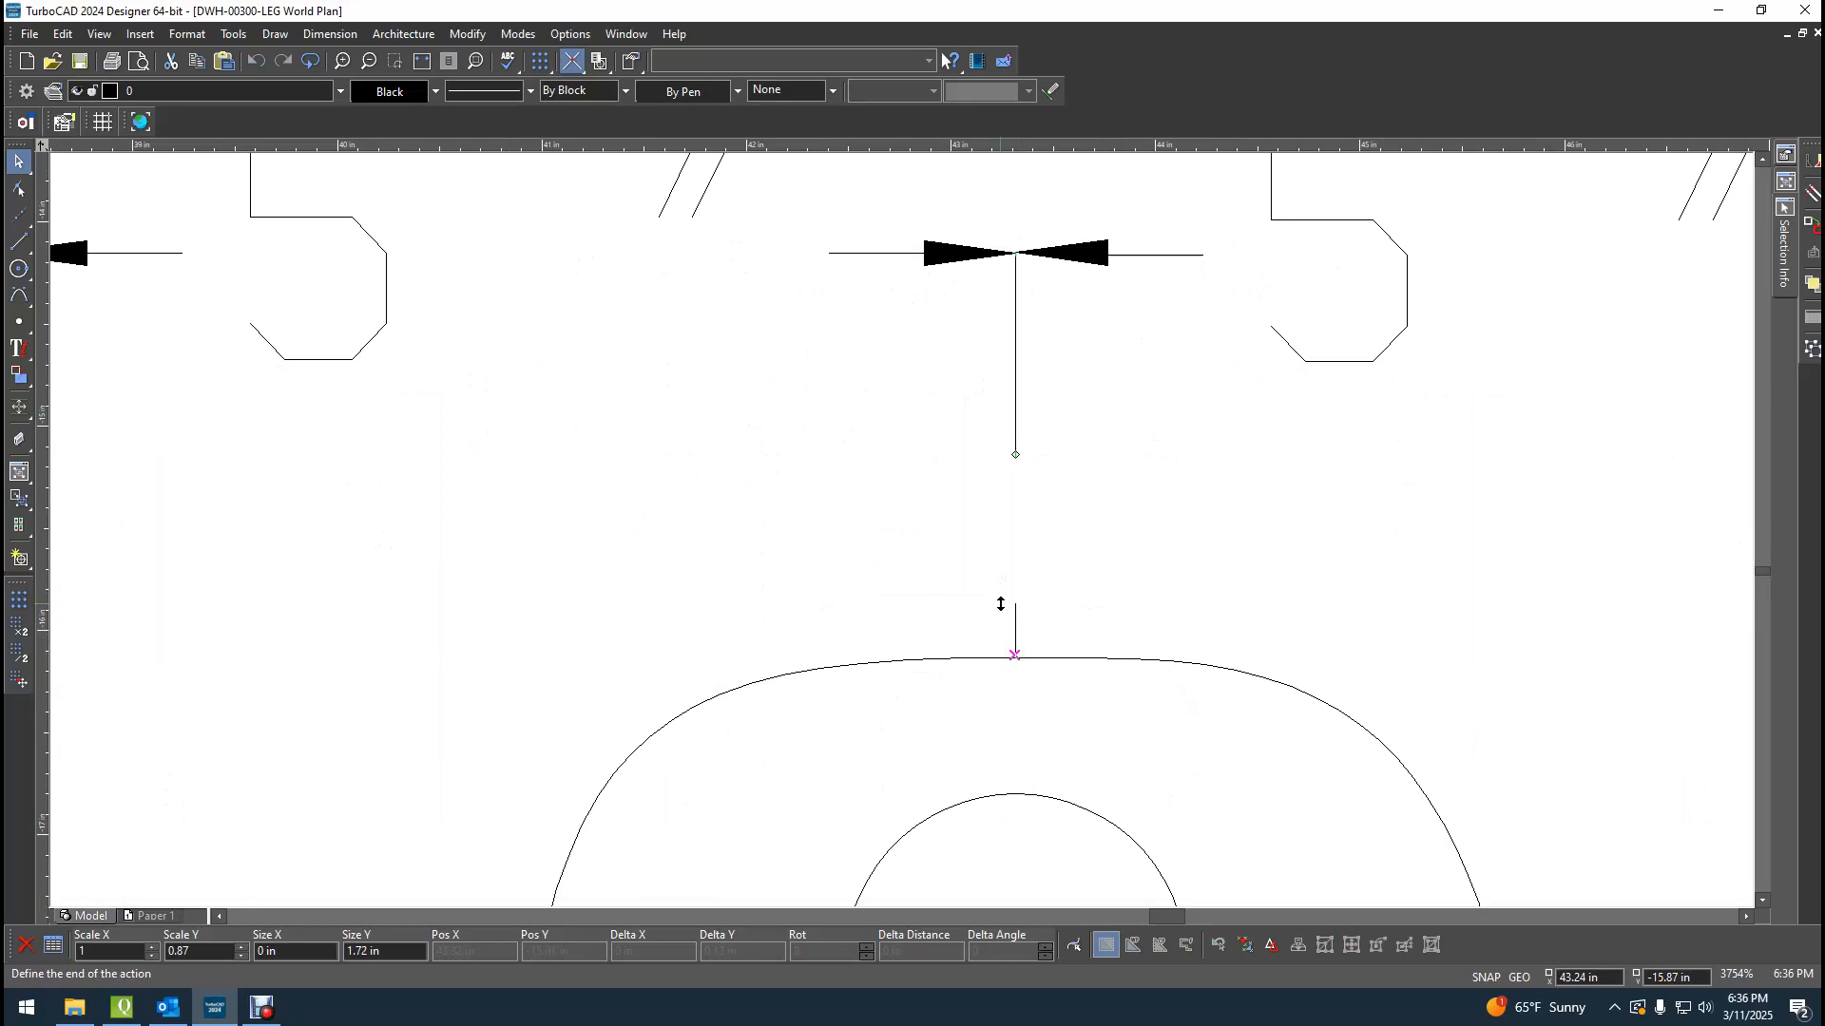
pyautogui.click(1001, 596)
pyautogui.press('Escape')
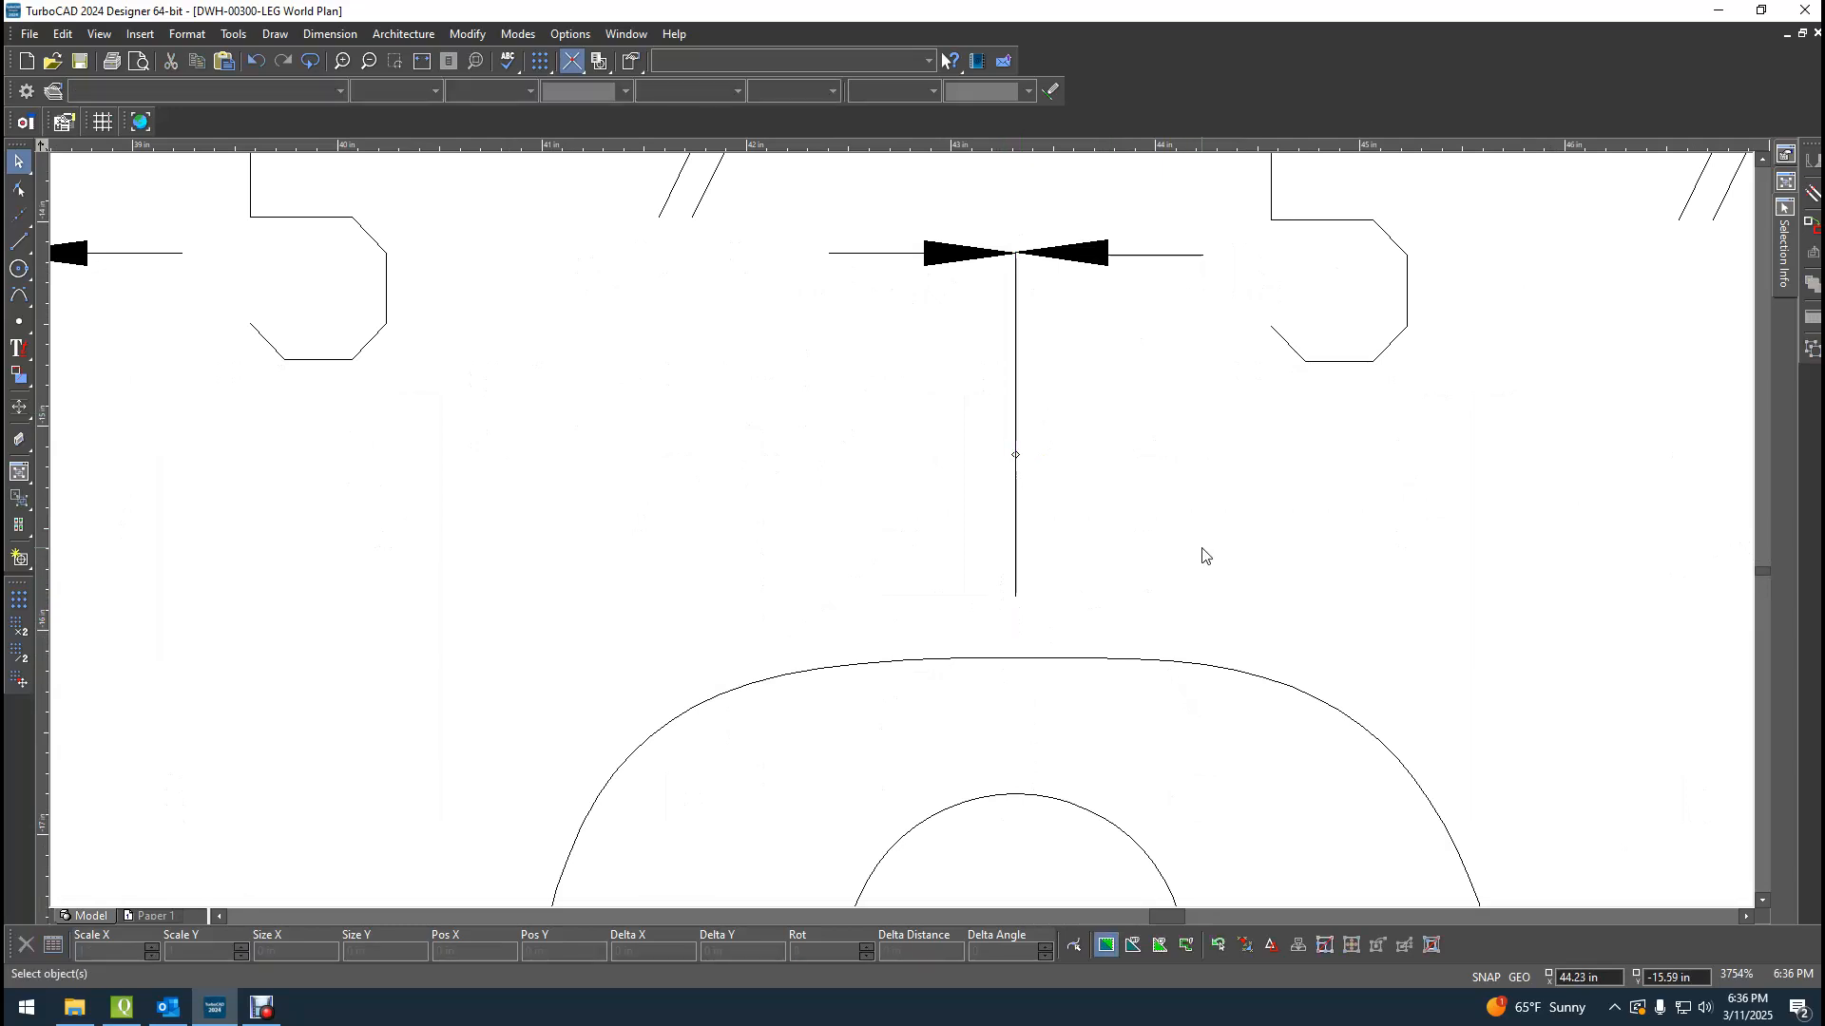
# Review the lifting lug with its hole against the full side and end views of the tank.
pyautogui.scroll(-6, 904, 529)
pyautogui.scroll(-2, 904, 529)
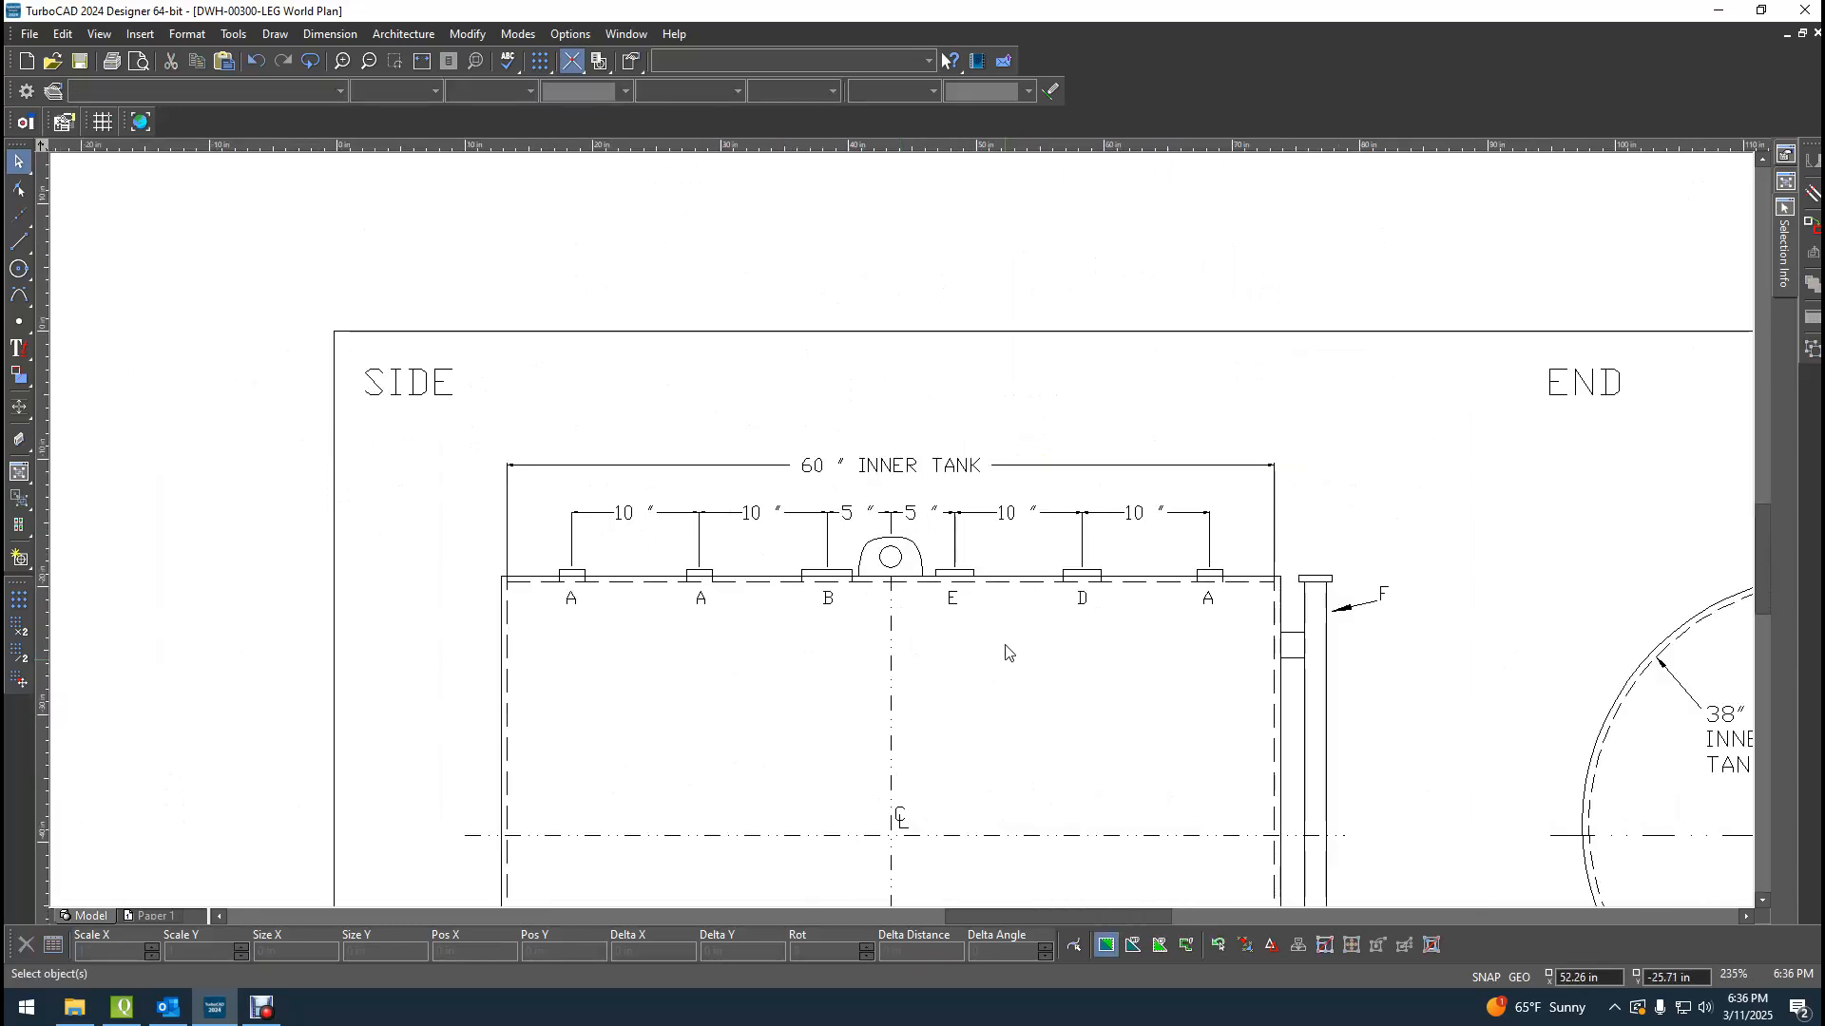
pyautogui.scroll(-2, 904, 529)
pyautogui.scroll(2, 903, 538)
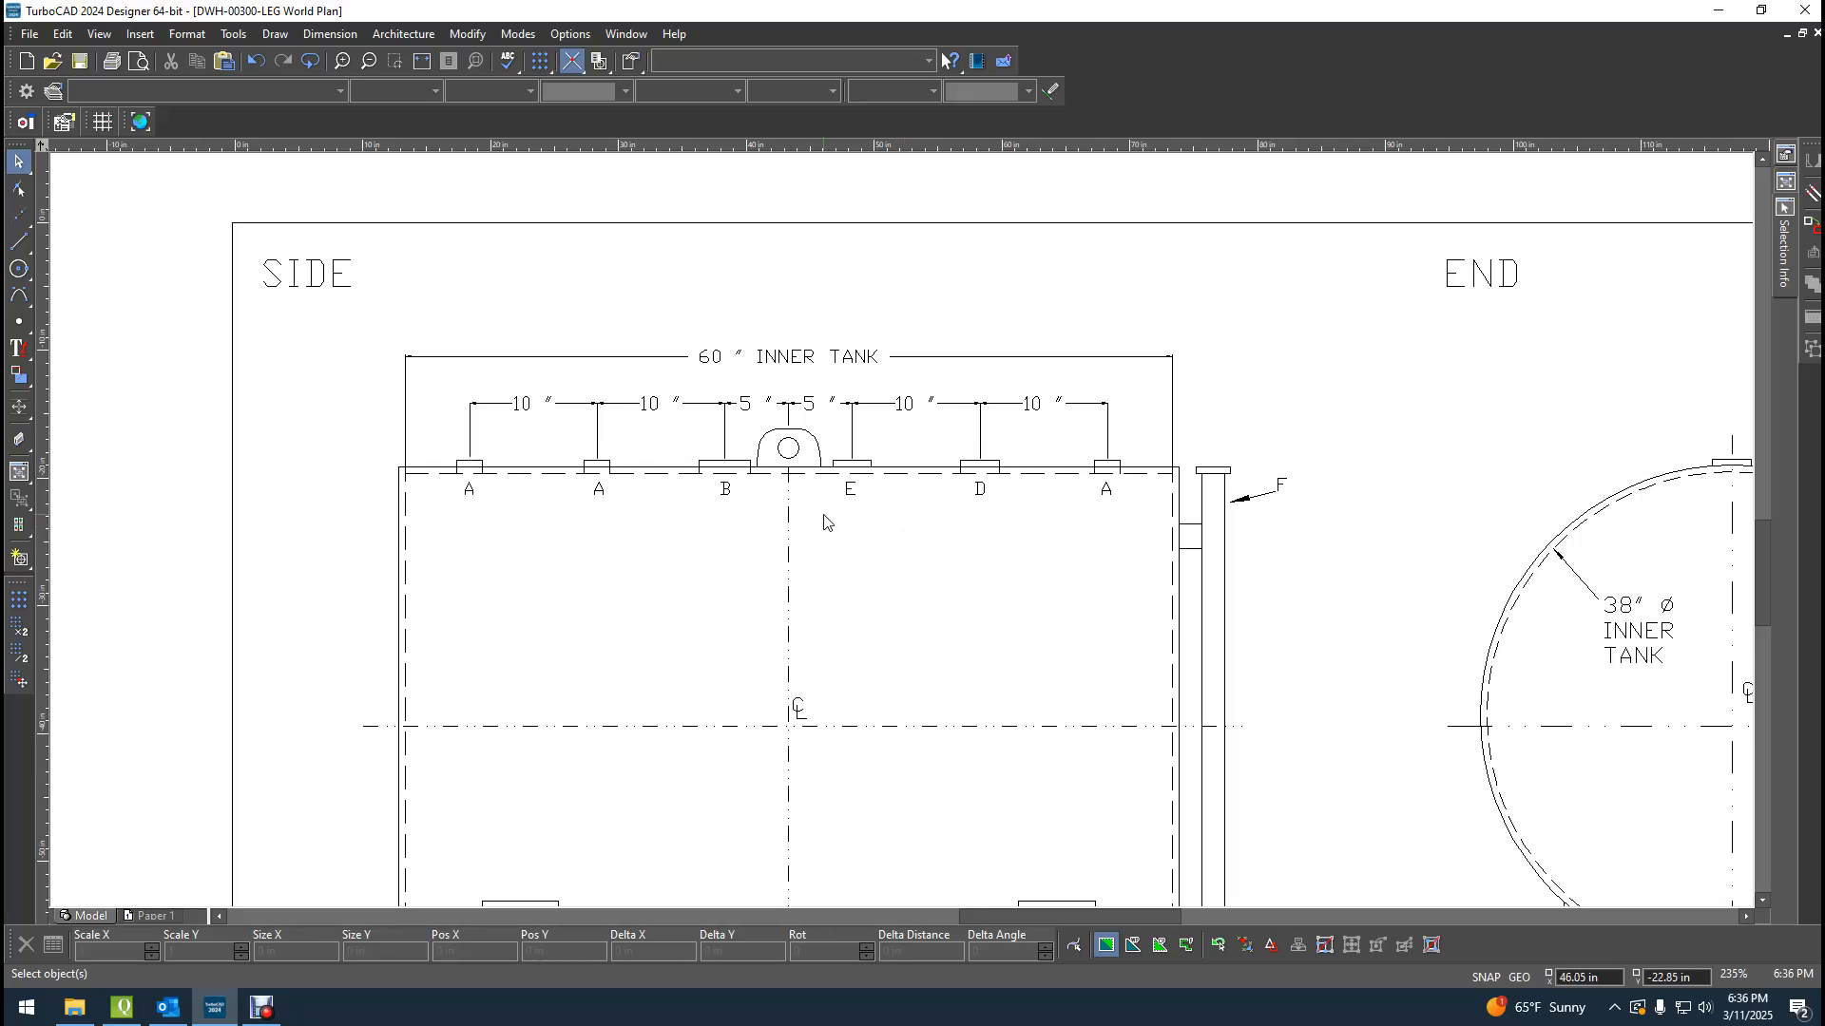
pyautogui.scroll(-2, 900, 530)
pyautogui.scroll(-2, 902, 538)
pyautogui.scroll(2, 1050, 612)
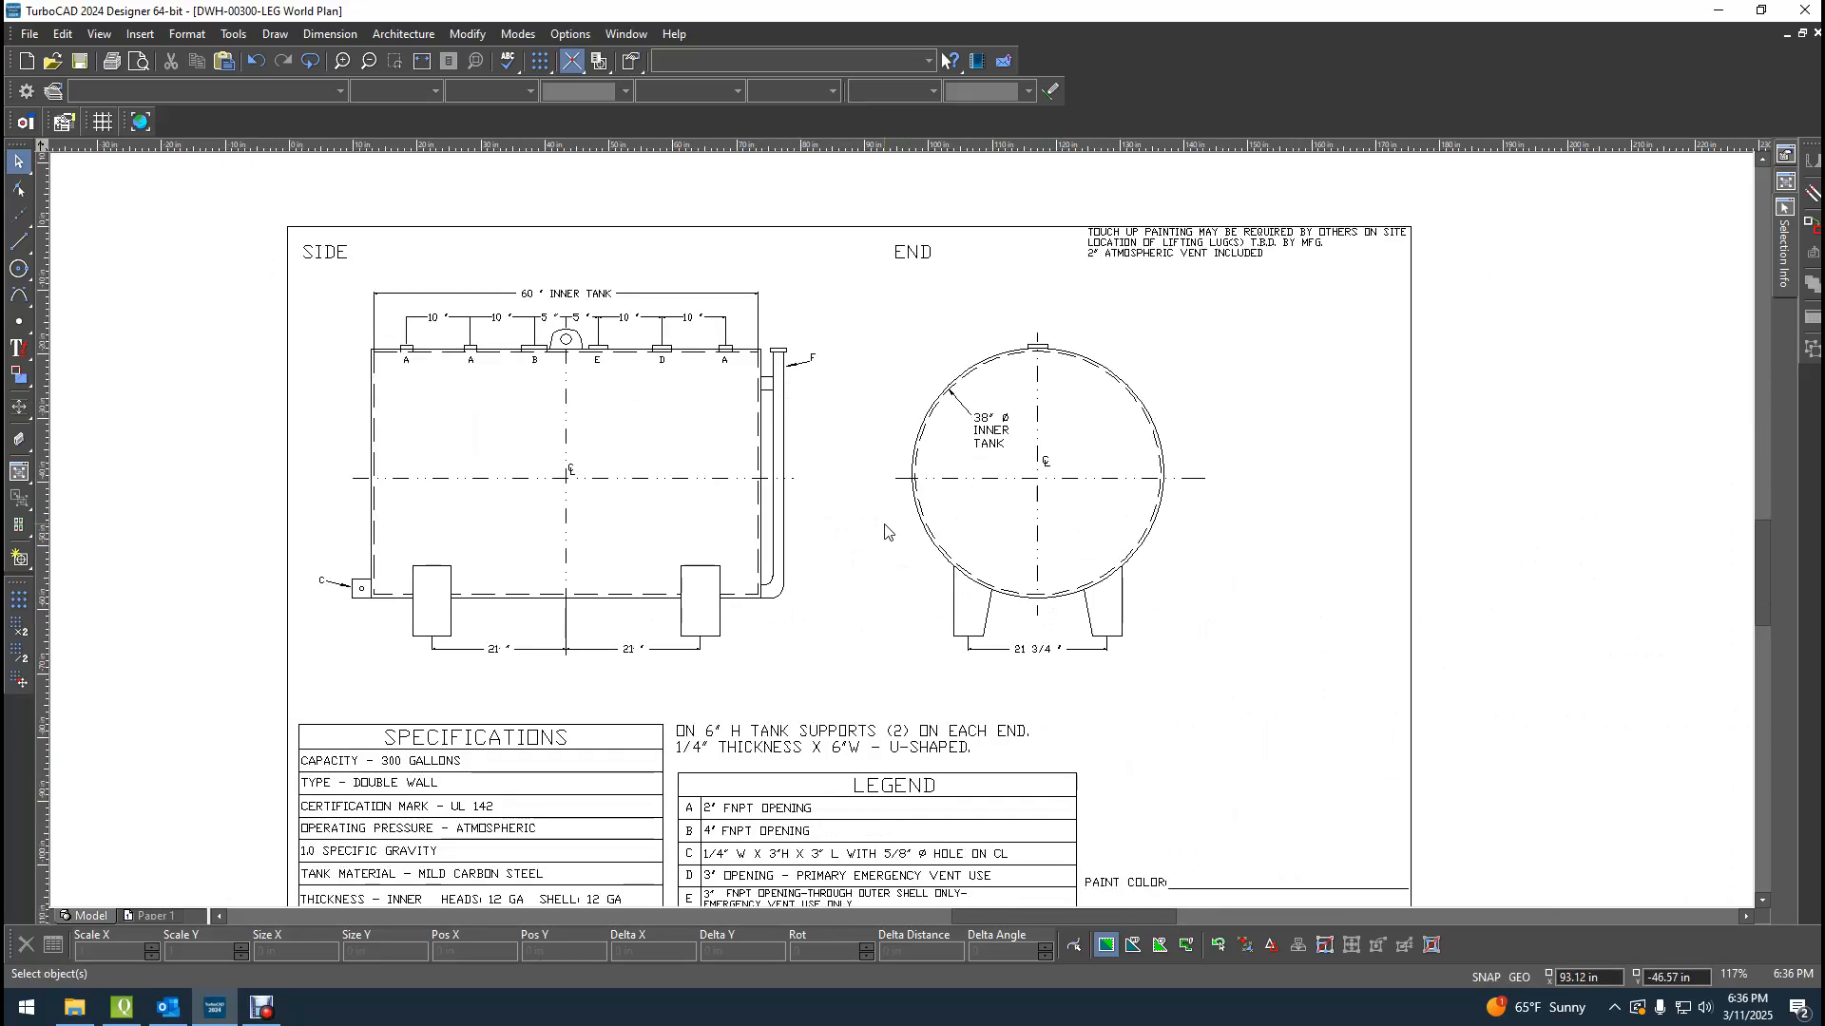
# Examine the rounded outline of the lifting lug in the side view.
pyautogui.scroll(4, 566, 342)
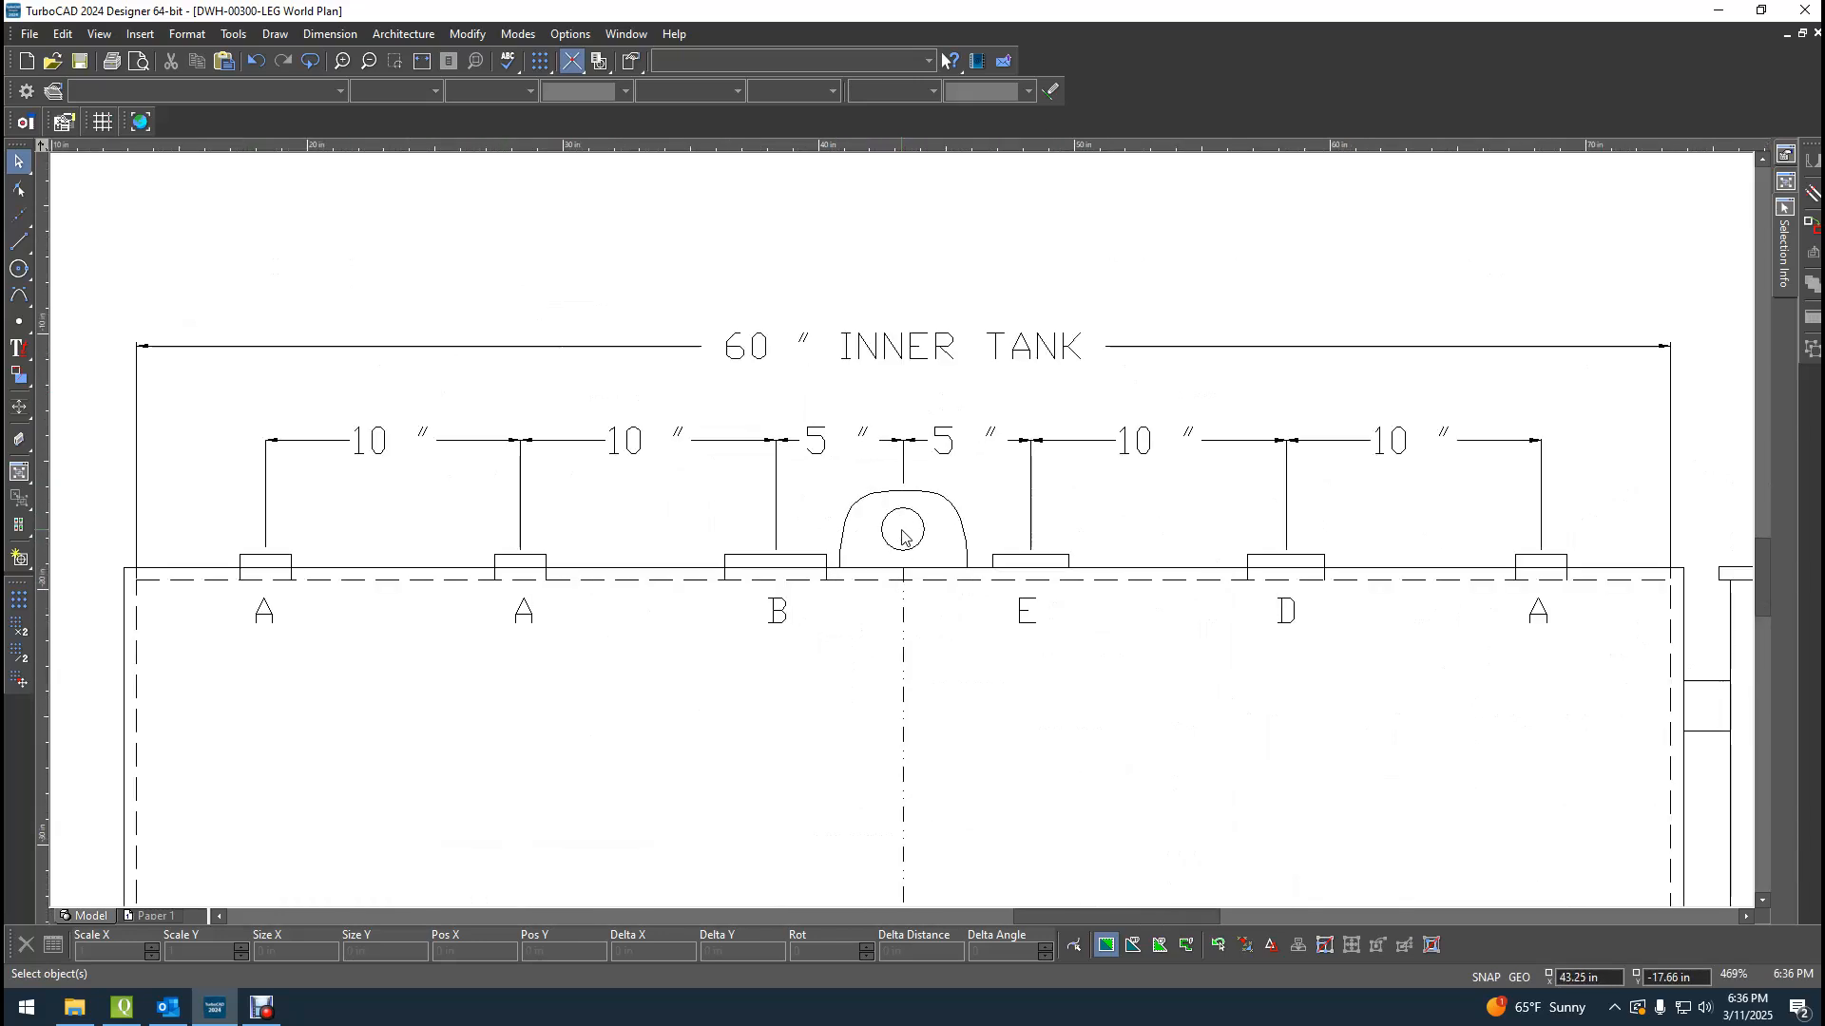
pyautogui.scroll(4, 902, 538)
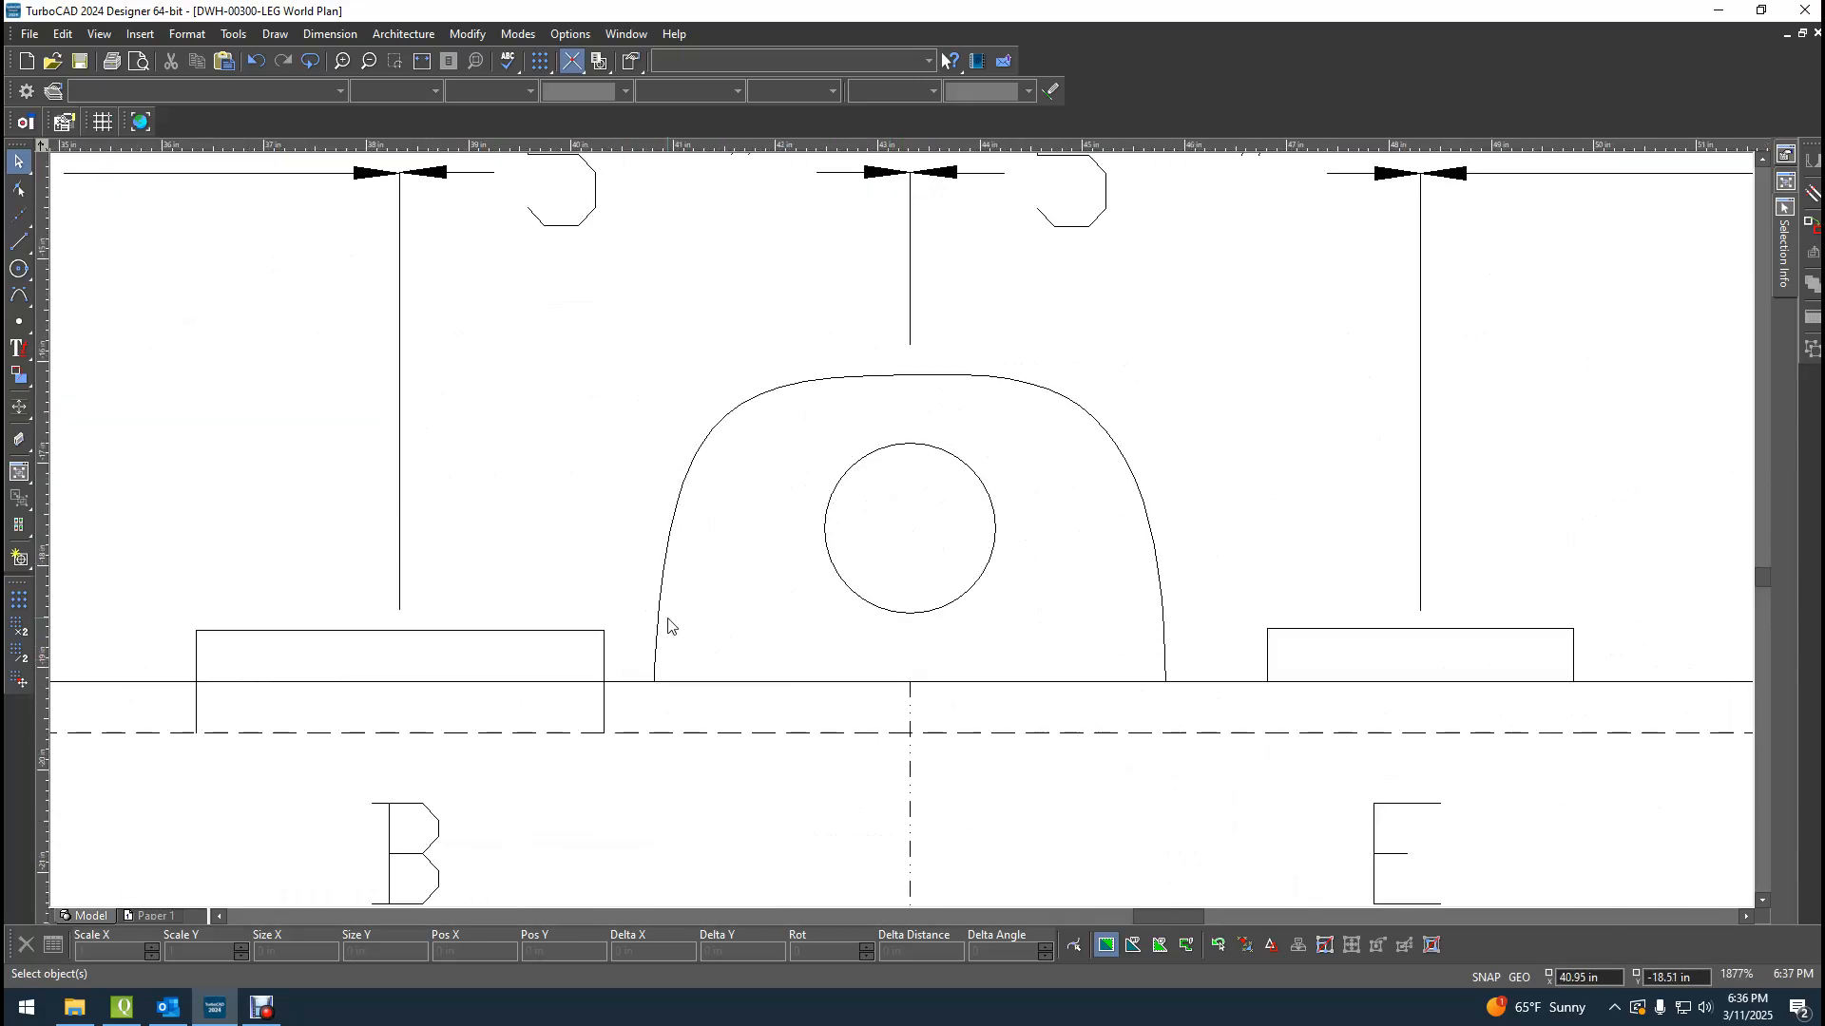
pyautogui.scroll(1, 902, 539)
pyautogui.scroll(-1, 955, 522)
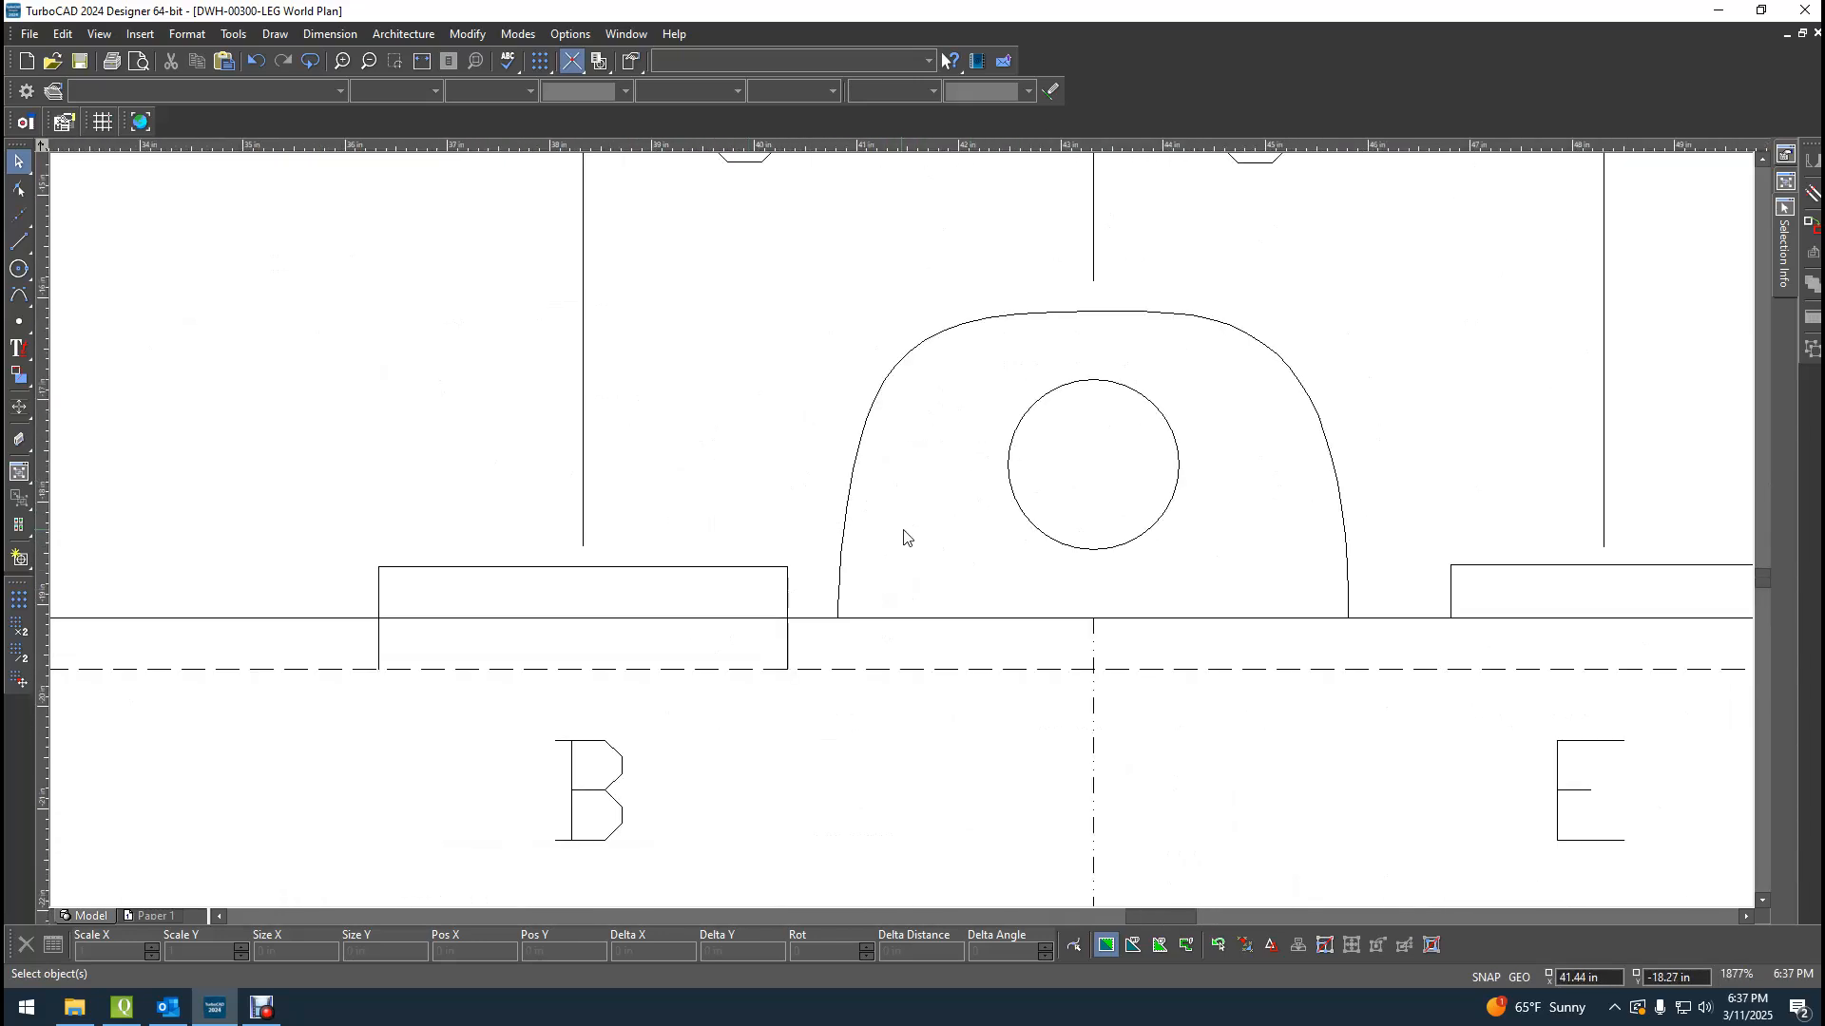
pyautogui.click(1063, 313)
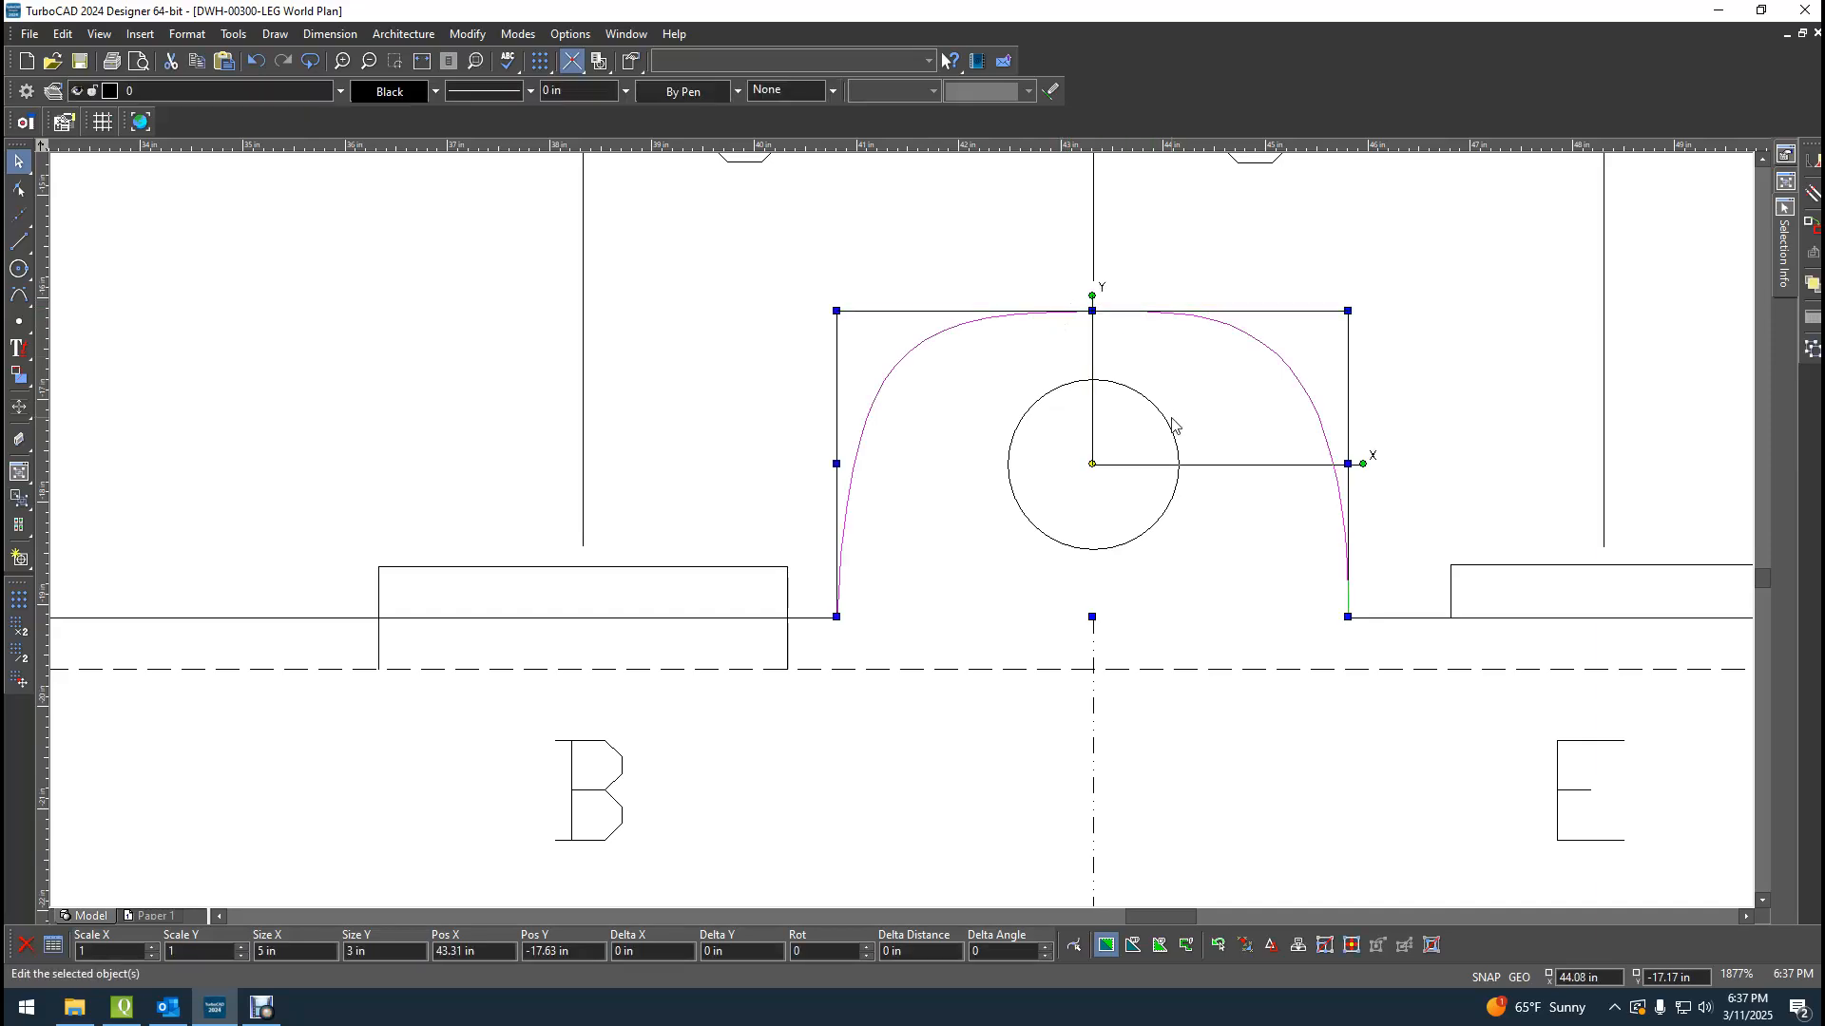
pyautogui.click(1458, 369)
pyautogui.click(1038, 315)
pyautogui.moveTo(1065, 310); pyautogui.dragTo(1065, 310)
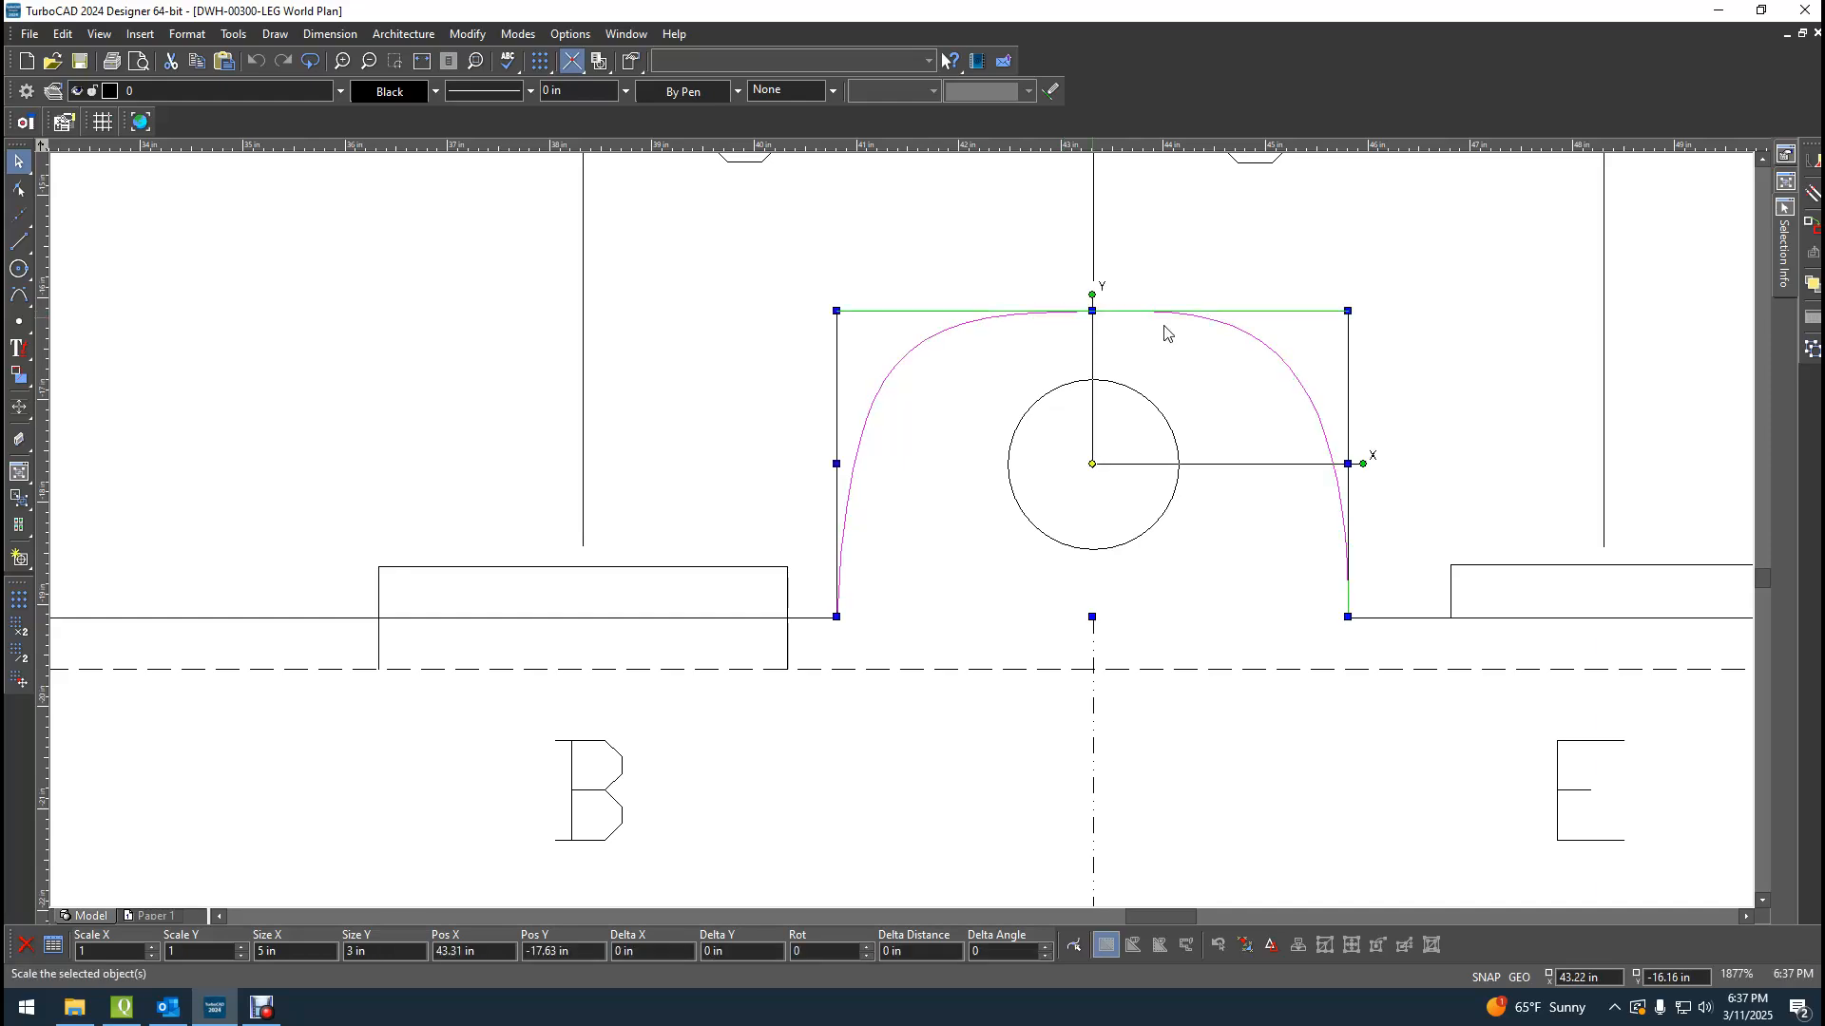
pyautogui.click(1381, 354)
pyautogui.scroll(-5, 824, 553)
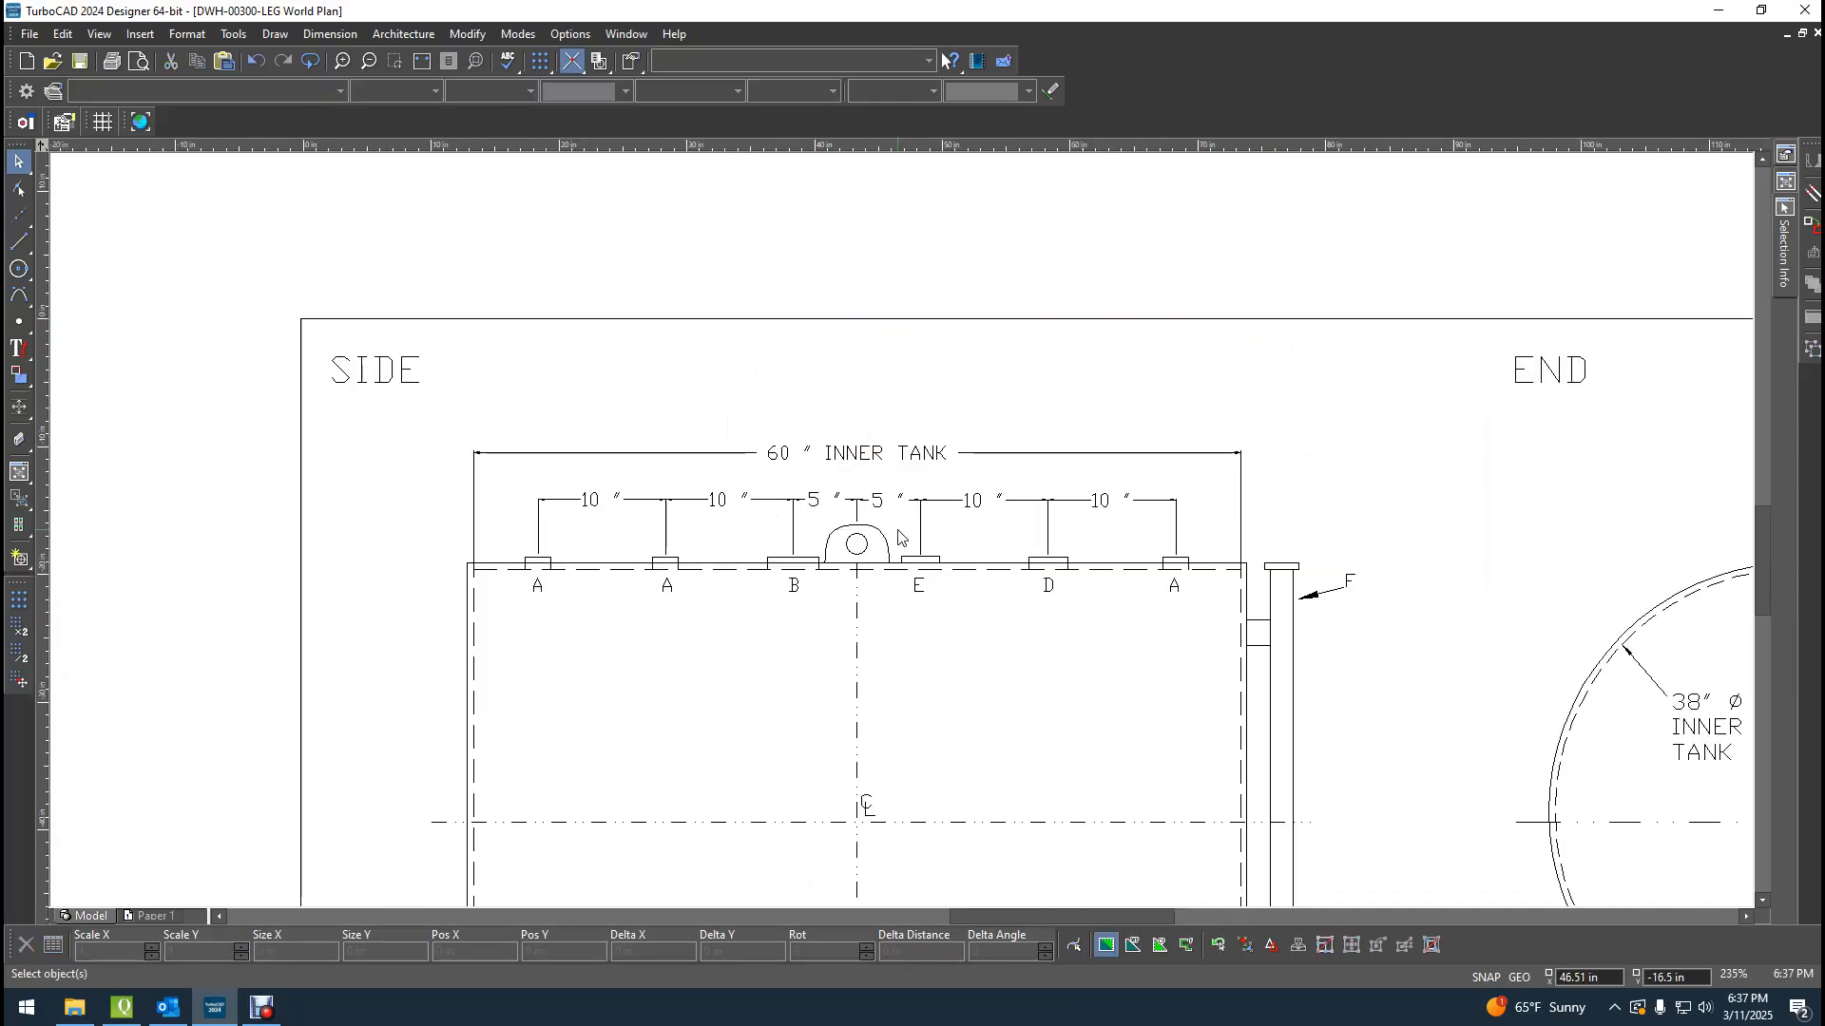
pyautogui.click(884, 540)
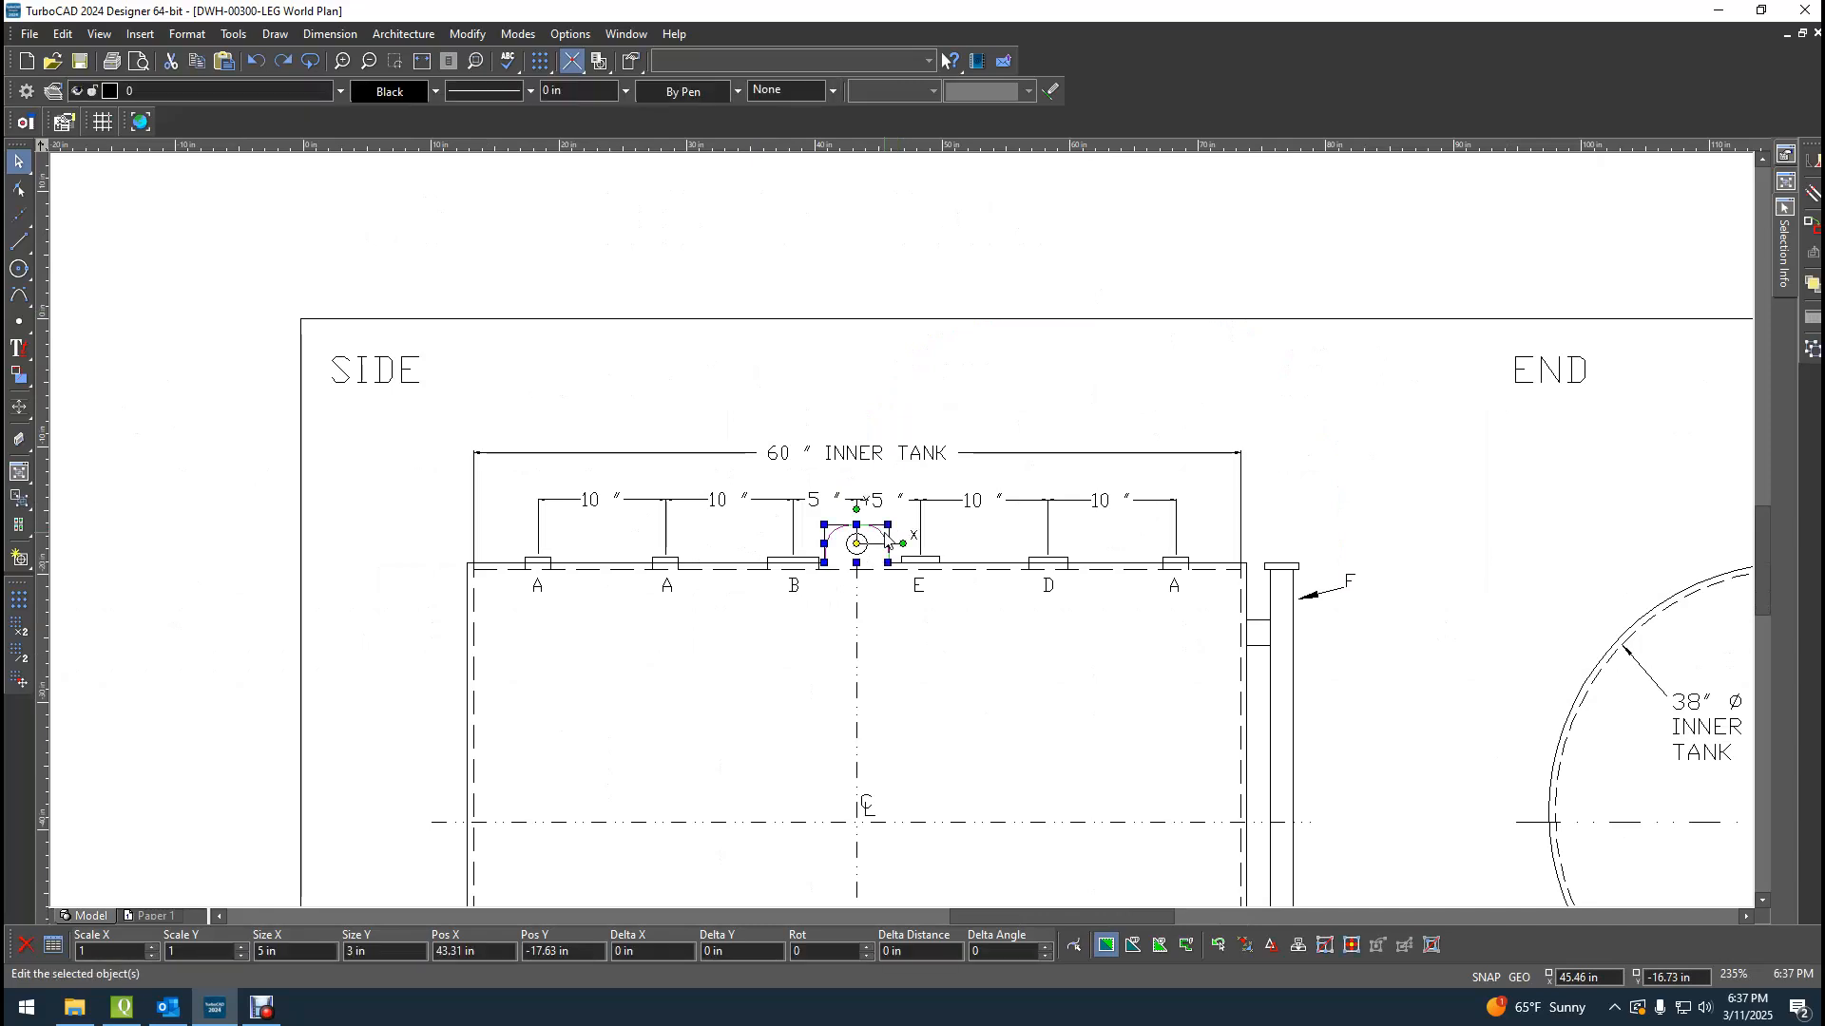
pyautogui.click(1499, 517)
# Draw a vertical 3 in line upward from the top of the outer tank circle in the end view.
pyautogui.scroll(-3, 900, 533)
pyautogui.scroll(2, 786, 596)
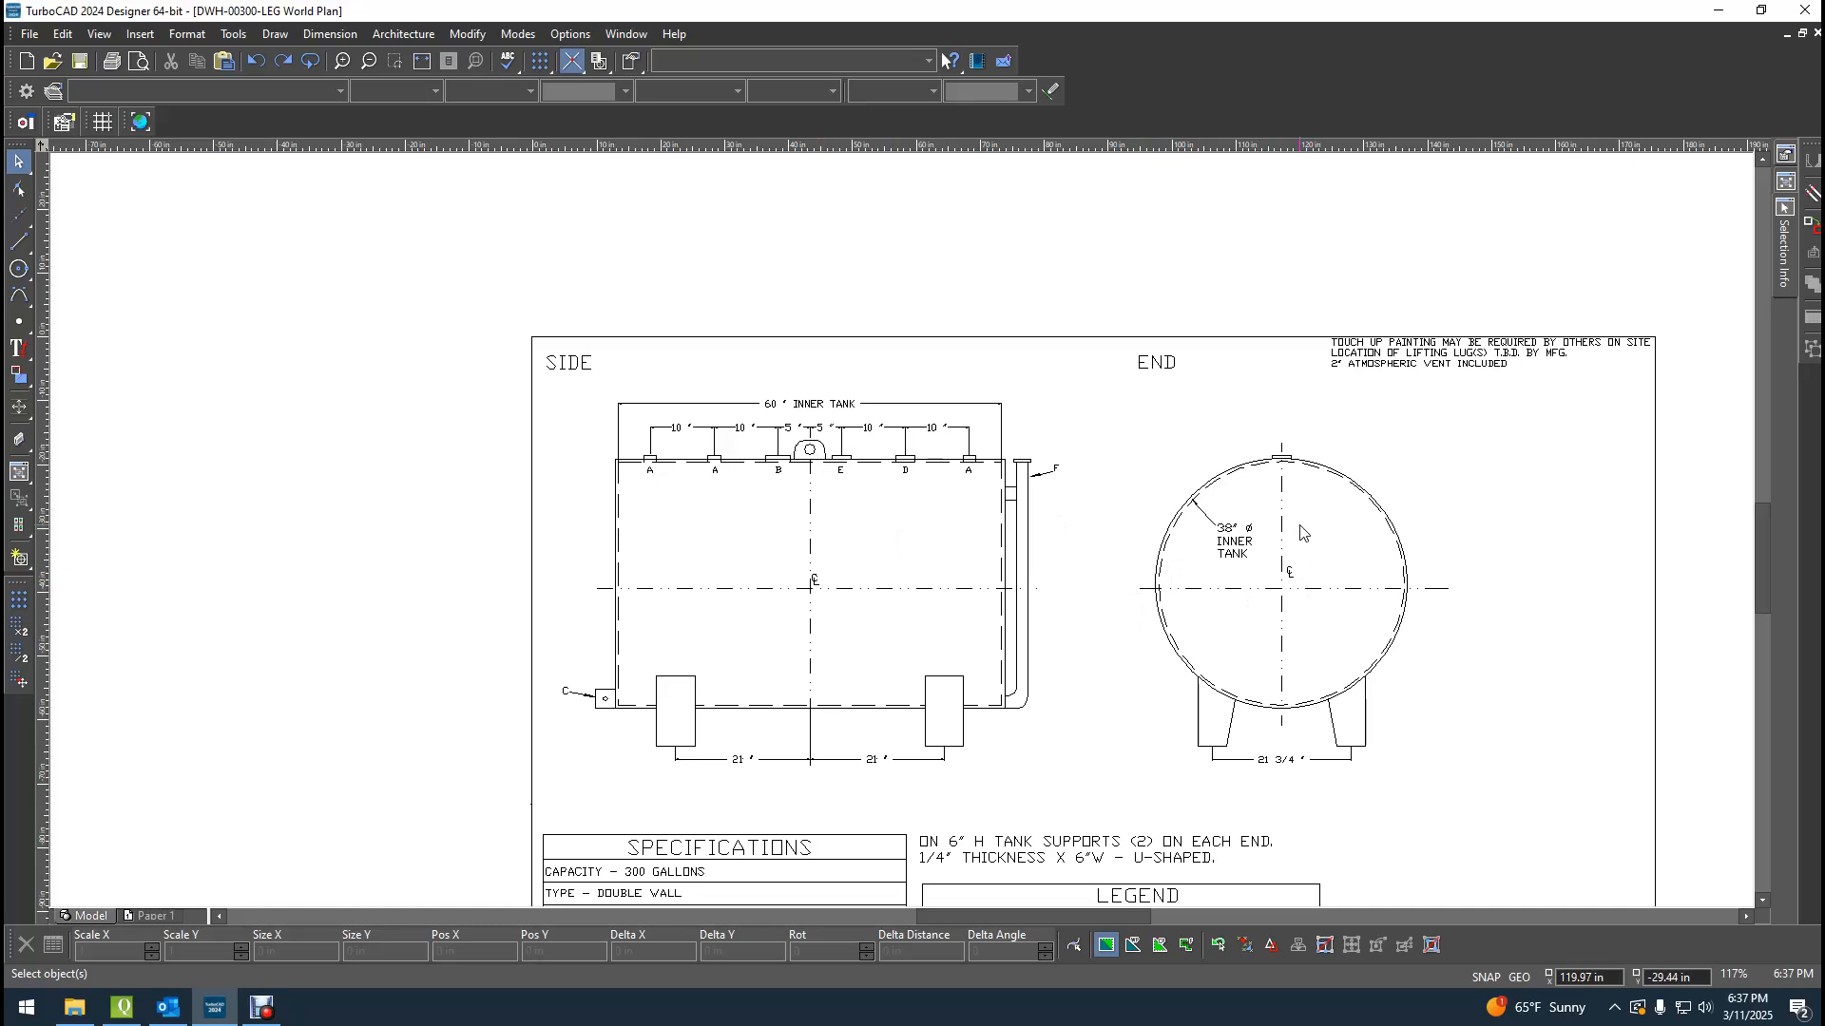
pyautogui.scroll(2, 1292, 469)
pyautogui.scroll(4, 902, 537)
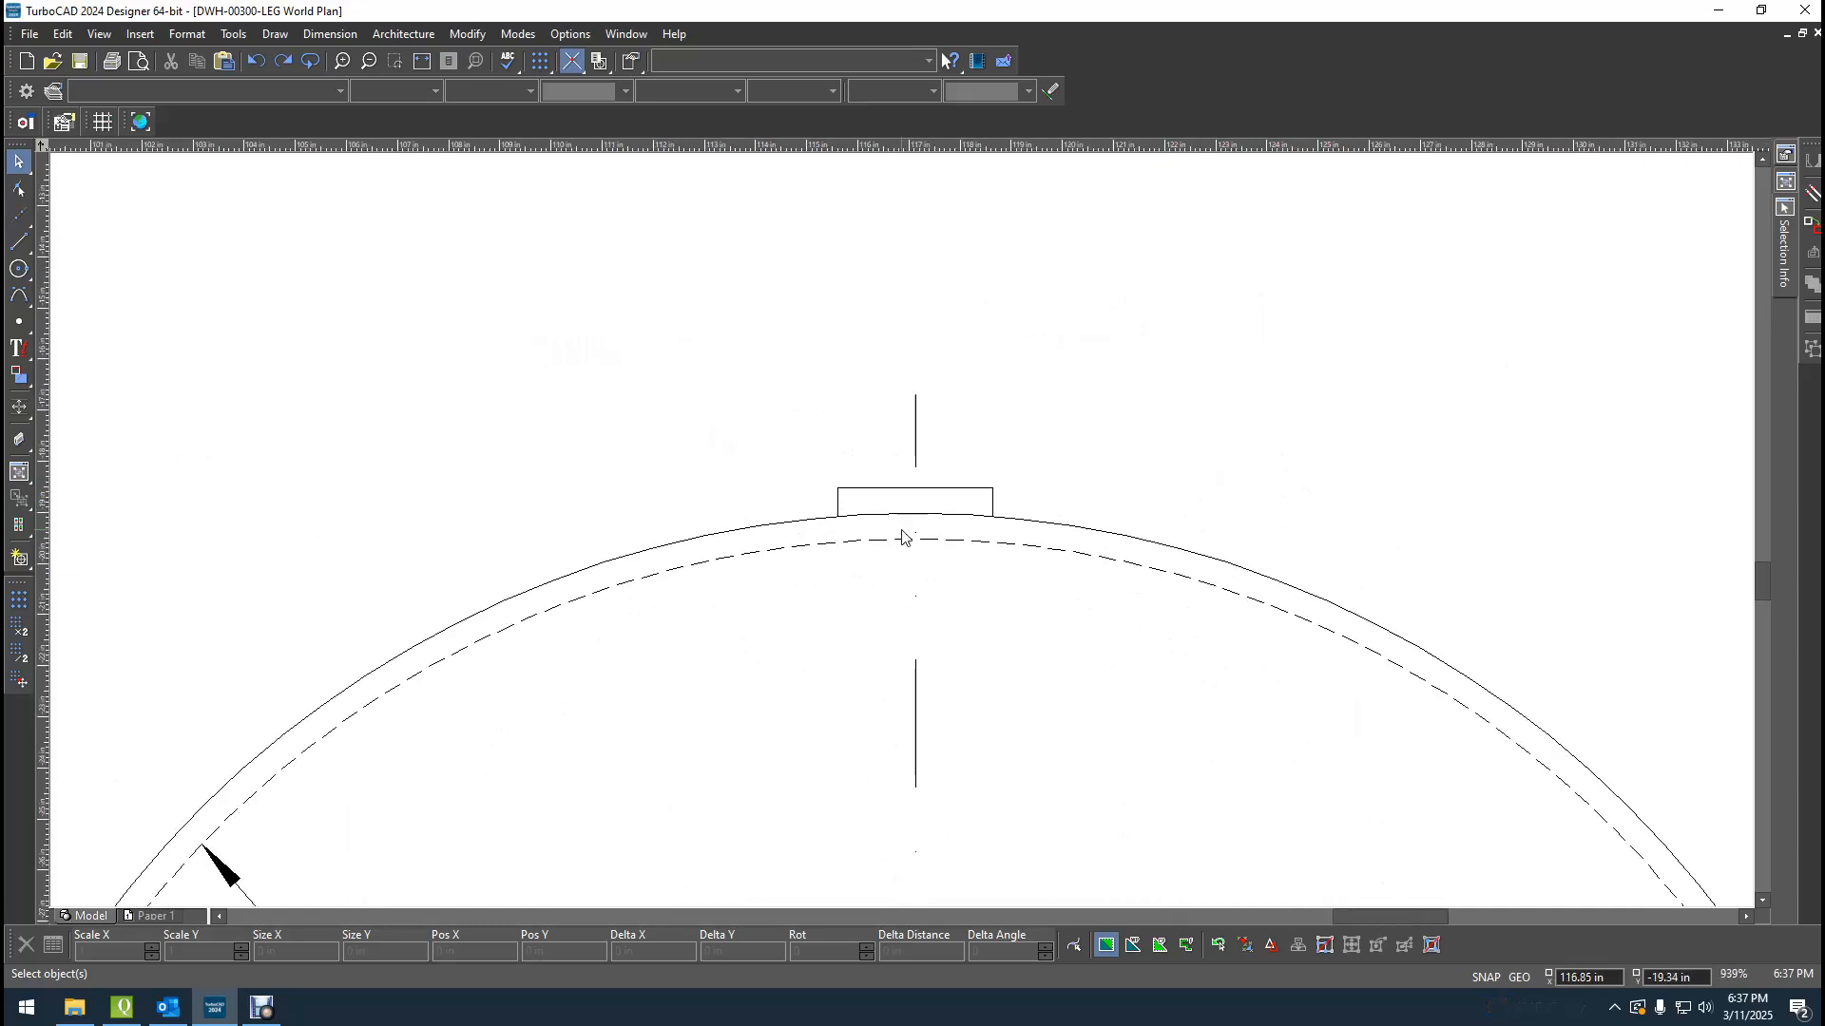
pyautogui.scroll(1, 902, 537)
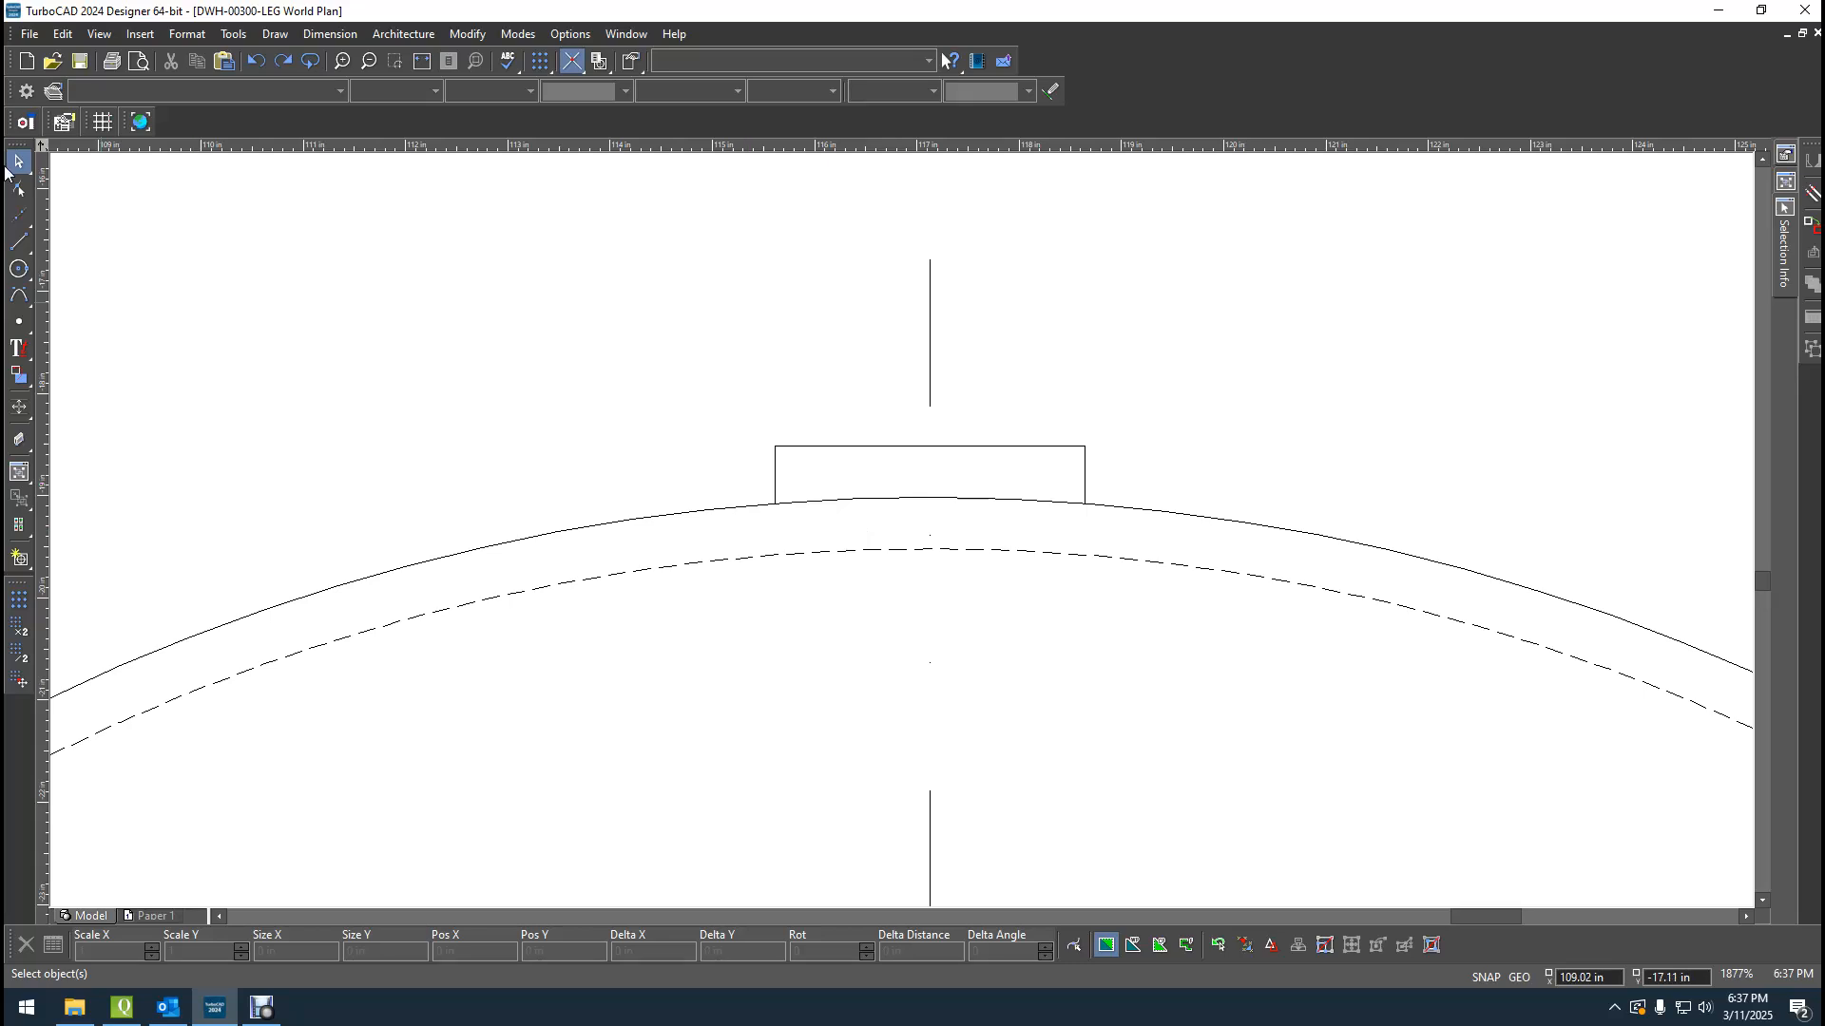
pyautogui.click(19, 242)
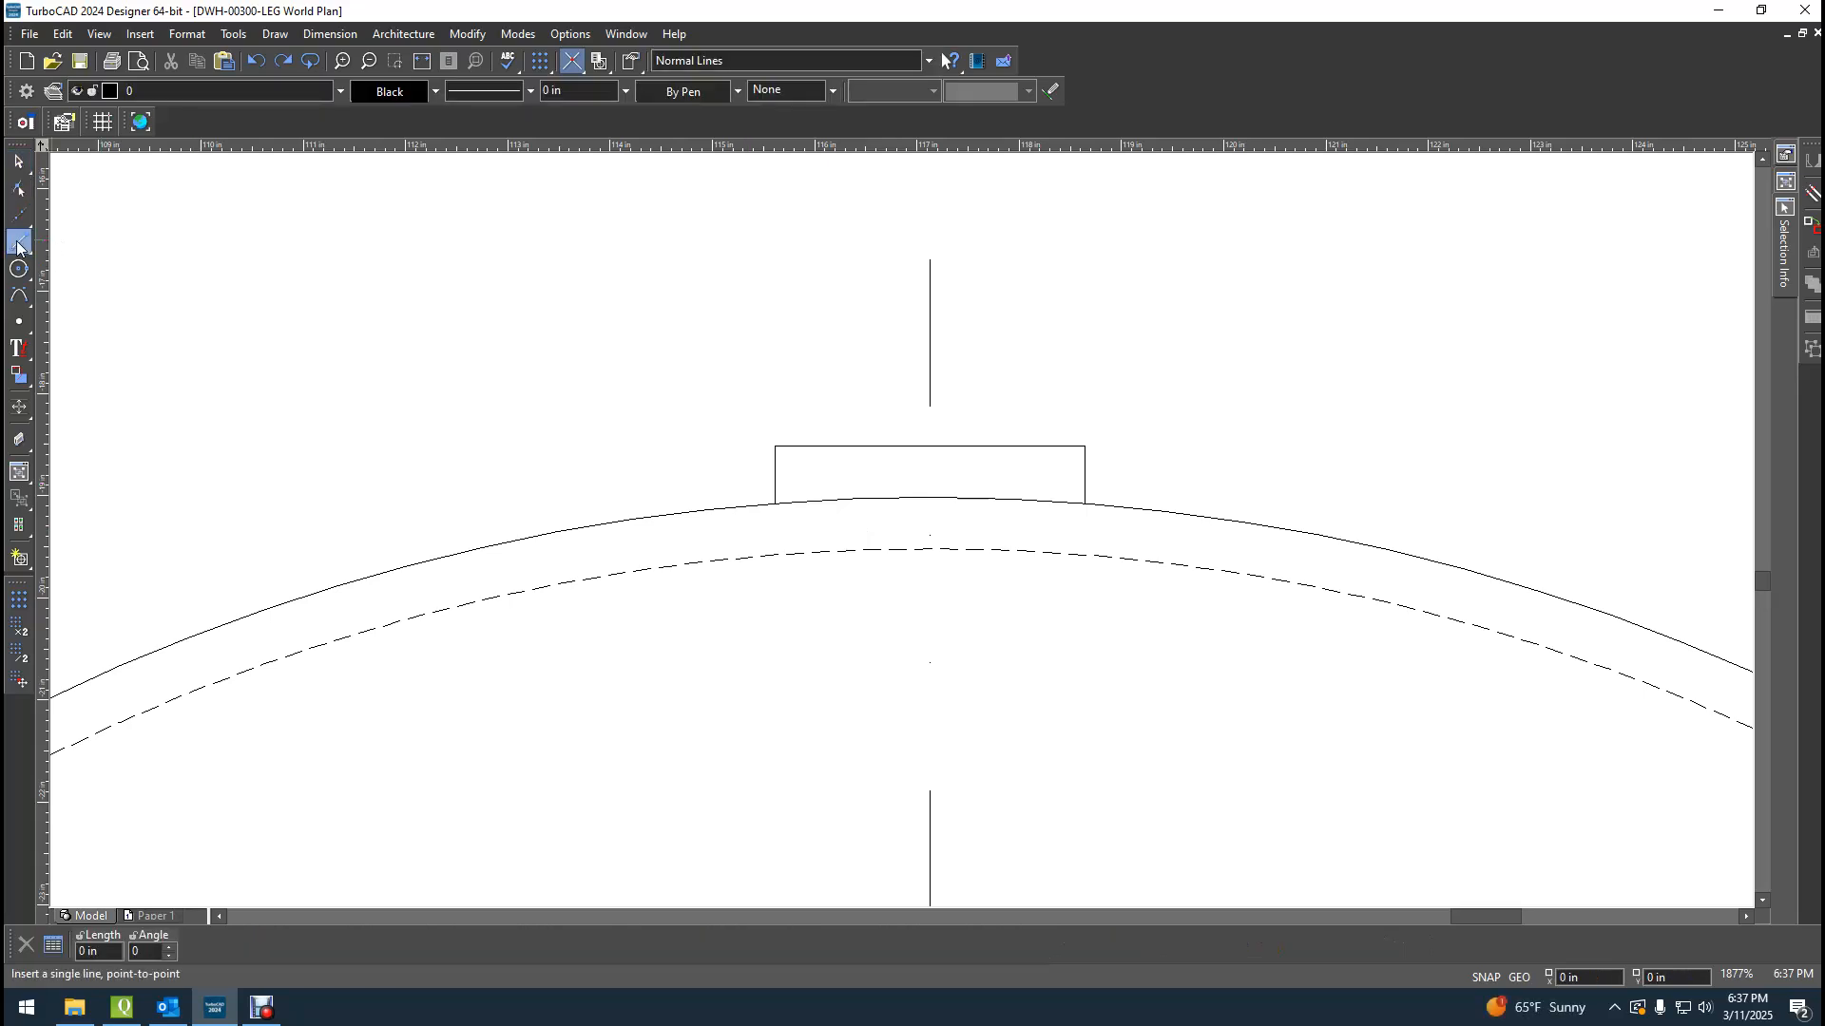
pyautogui.click(275, 35)
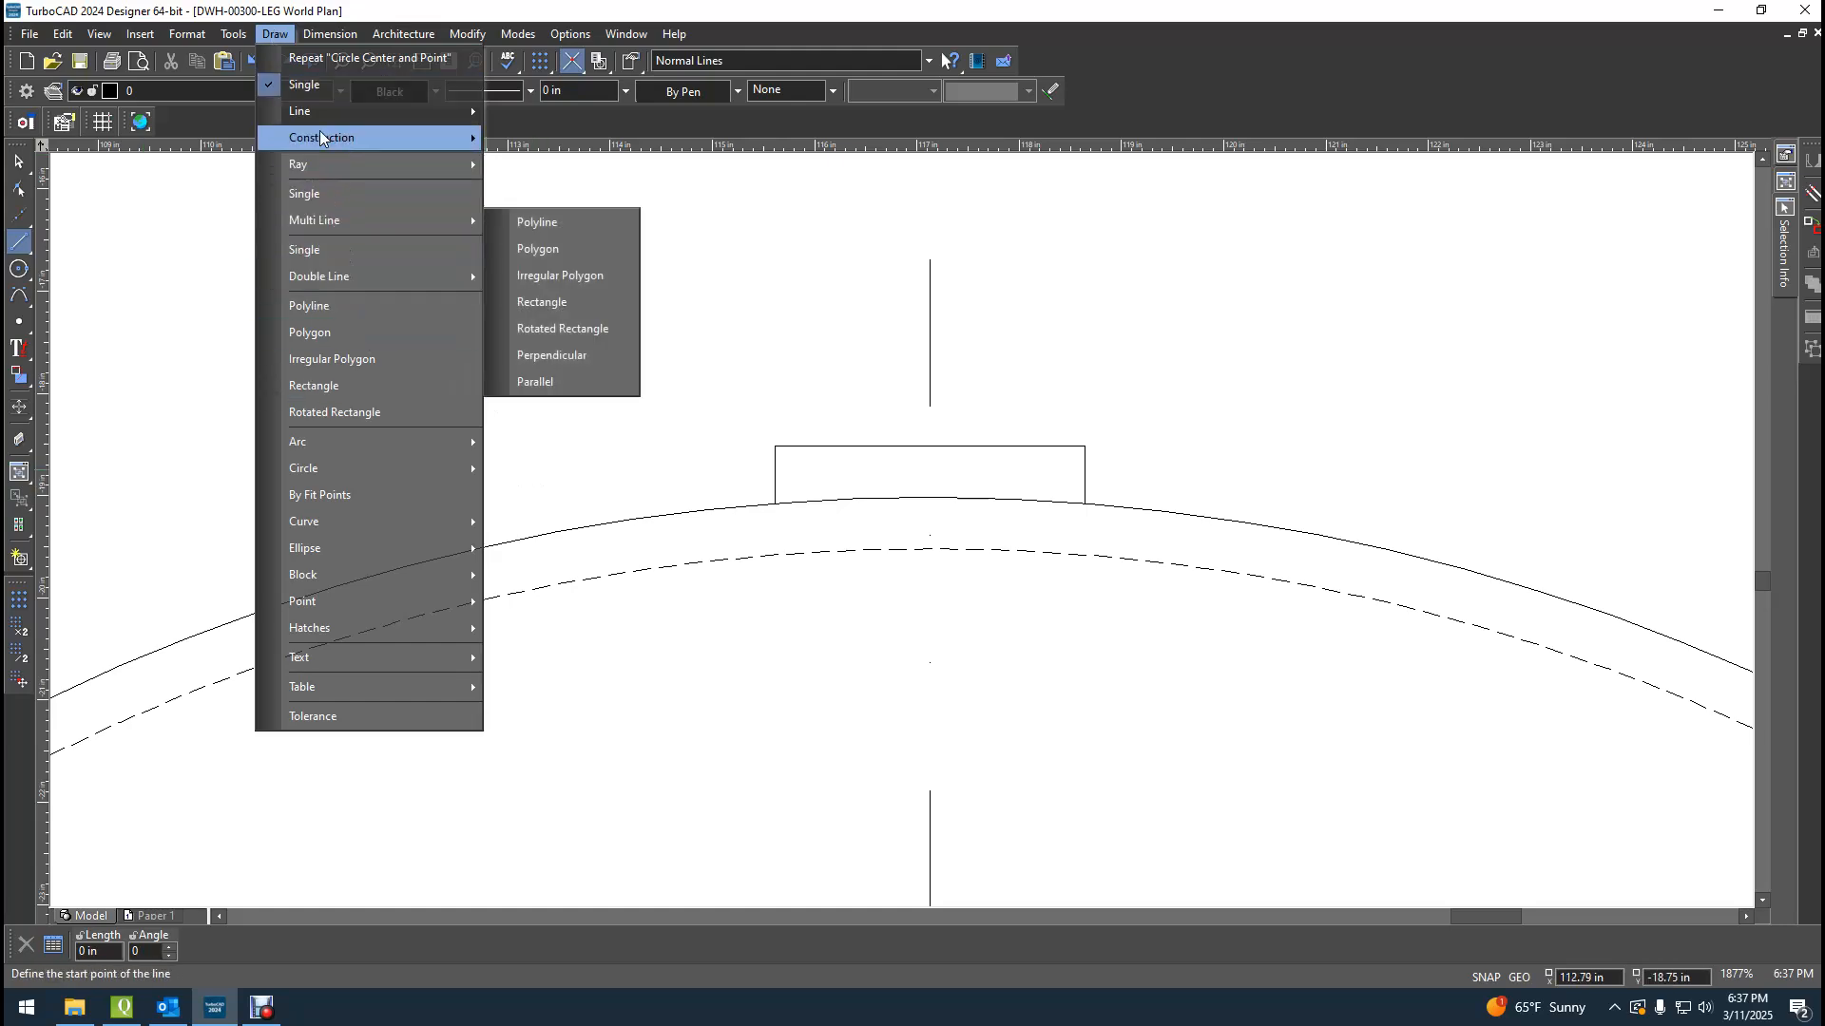
pyautogui.moveTo(301, 118)
pyautogui.click(710, 29)
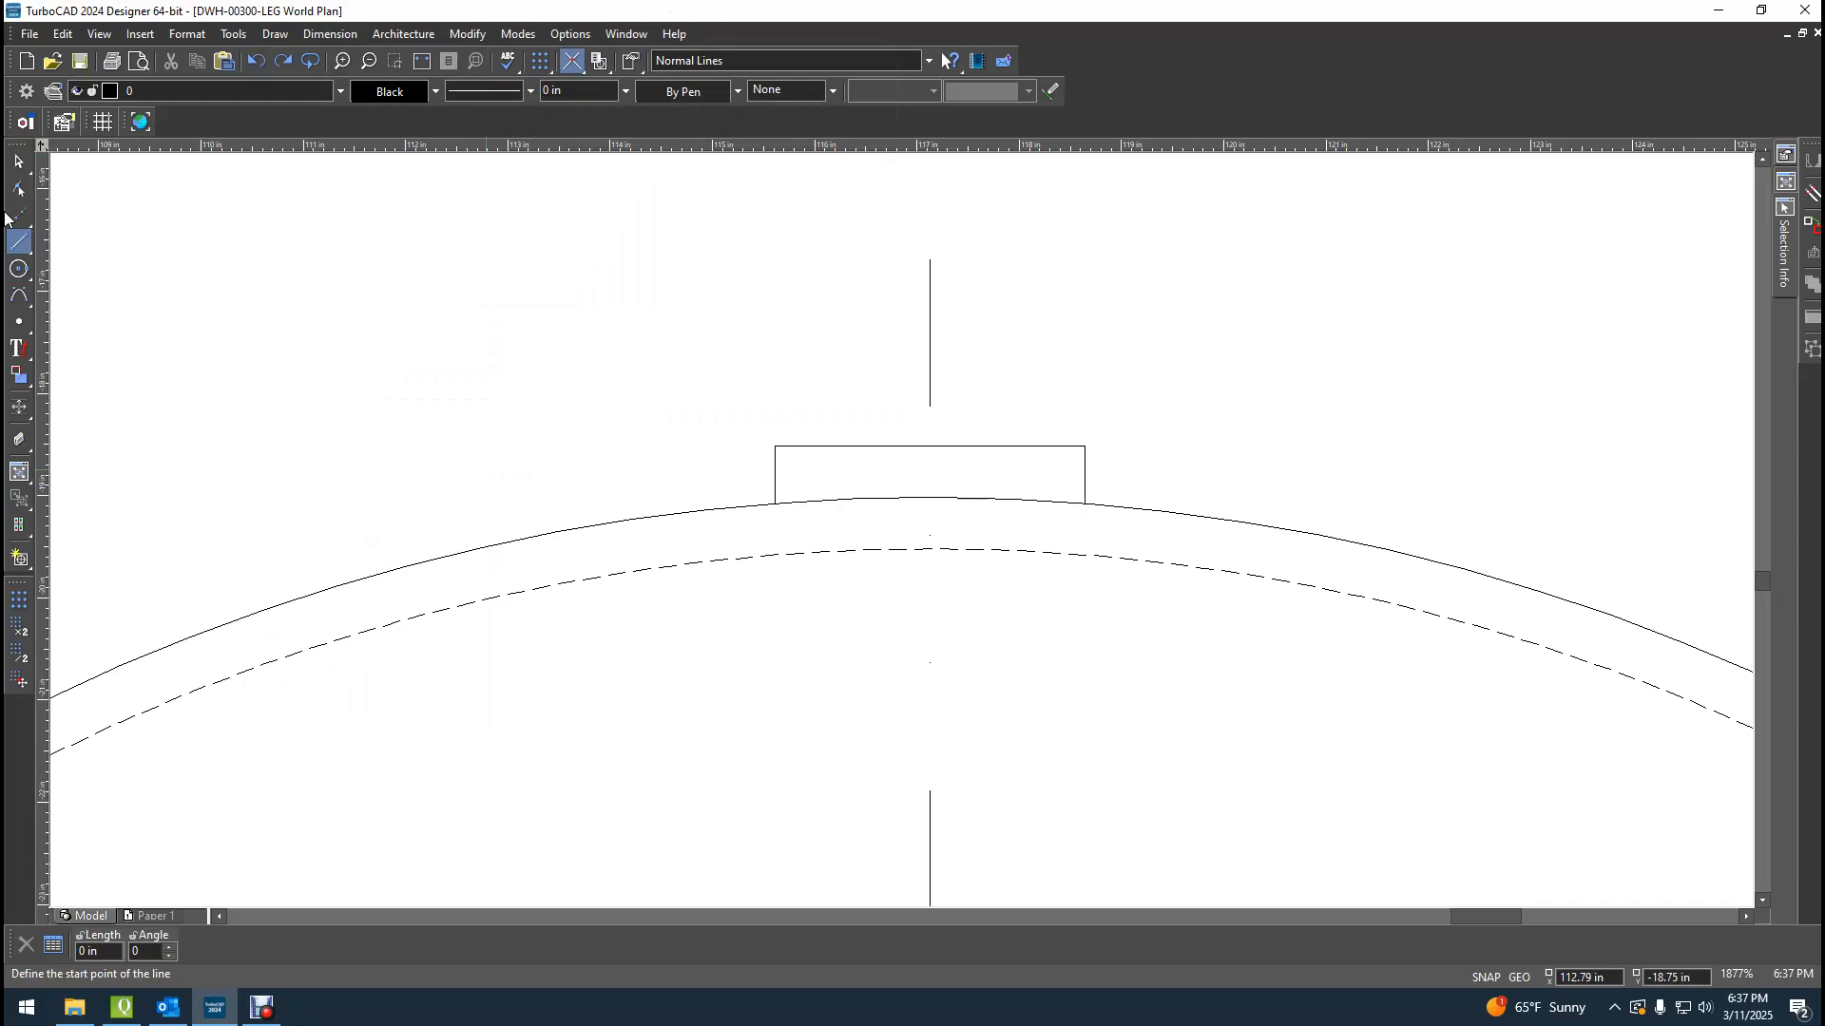
pyautogui.click(278, 36)
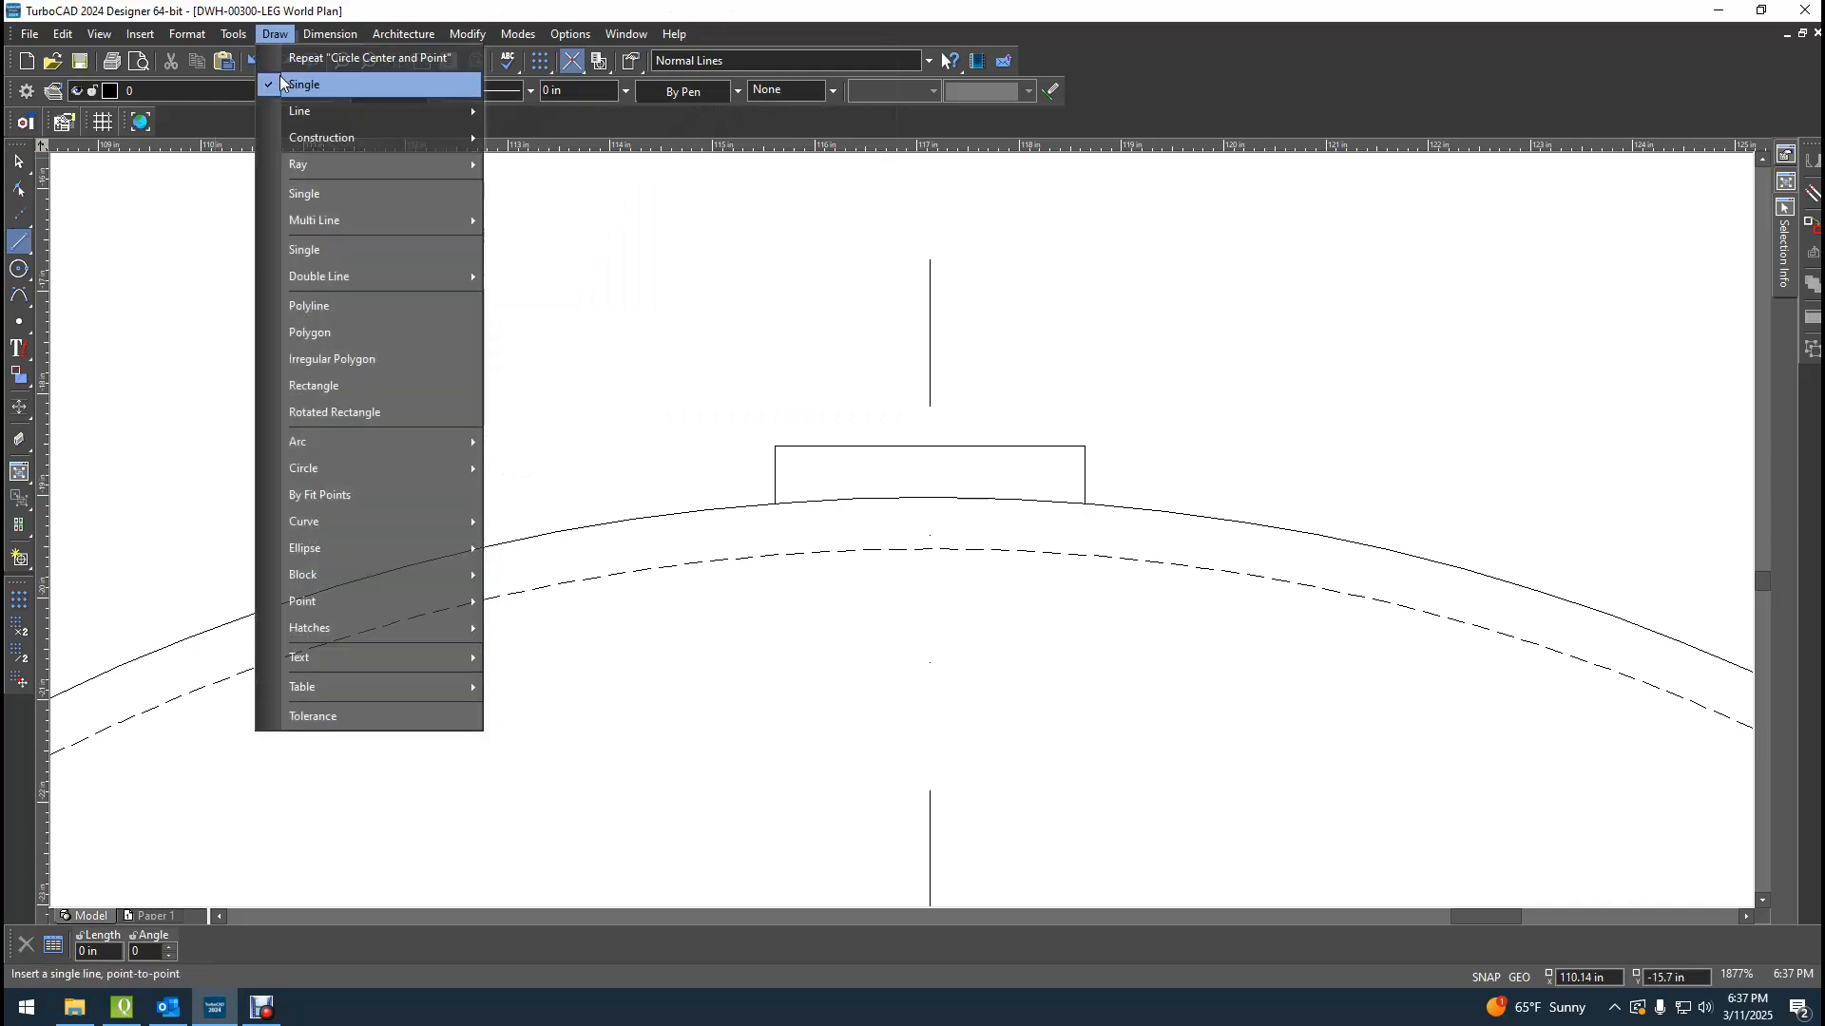
pyautogui.click(305, 84)
pyautogui.click(928, 497)
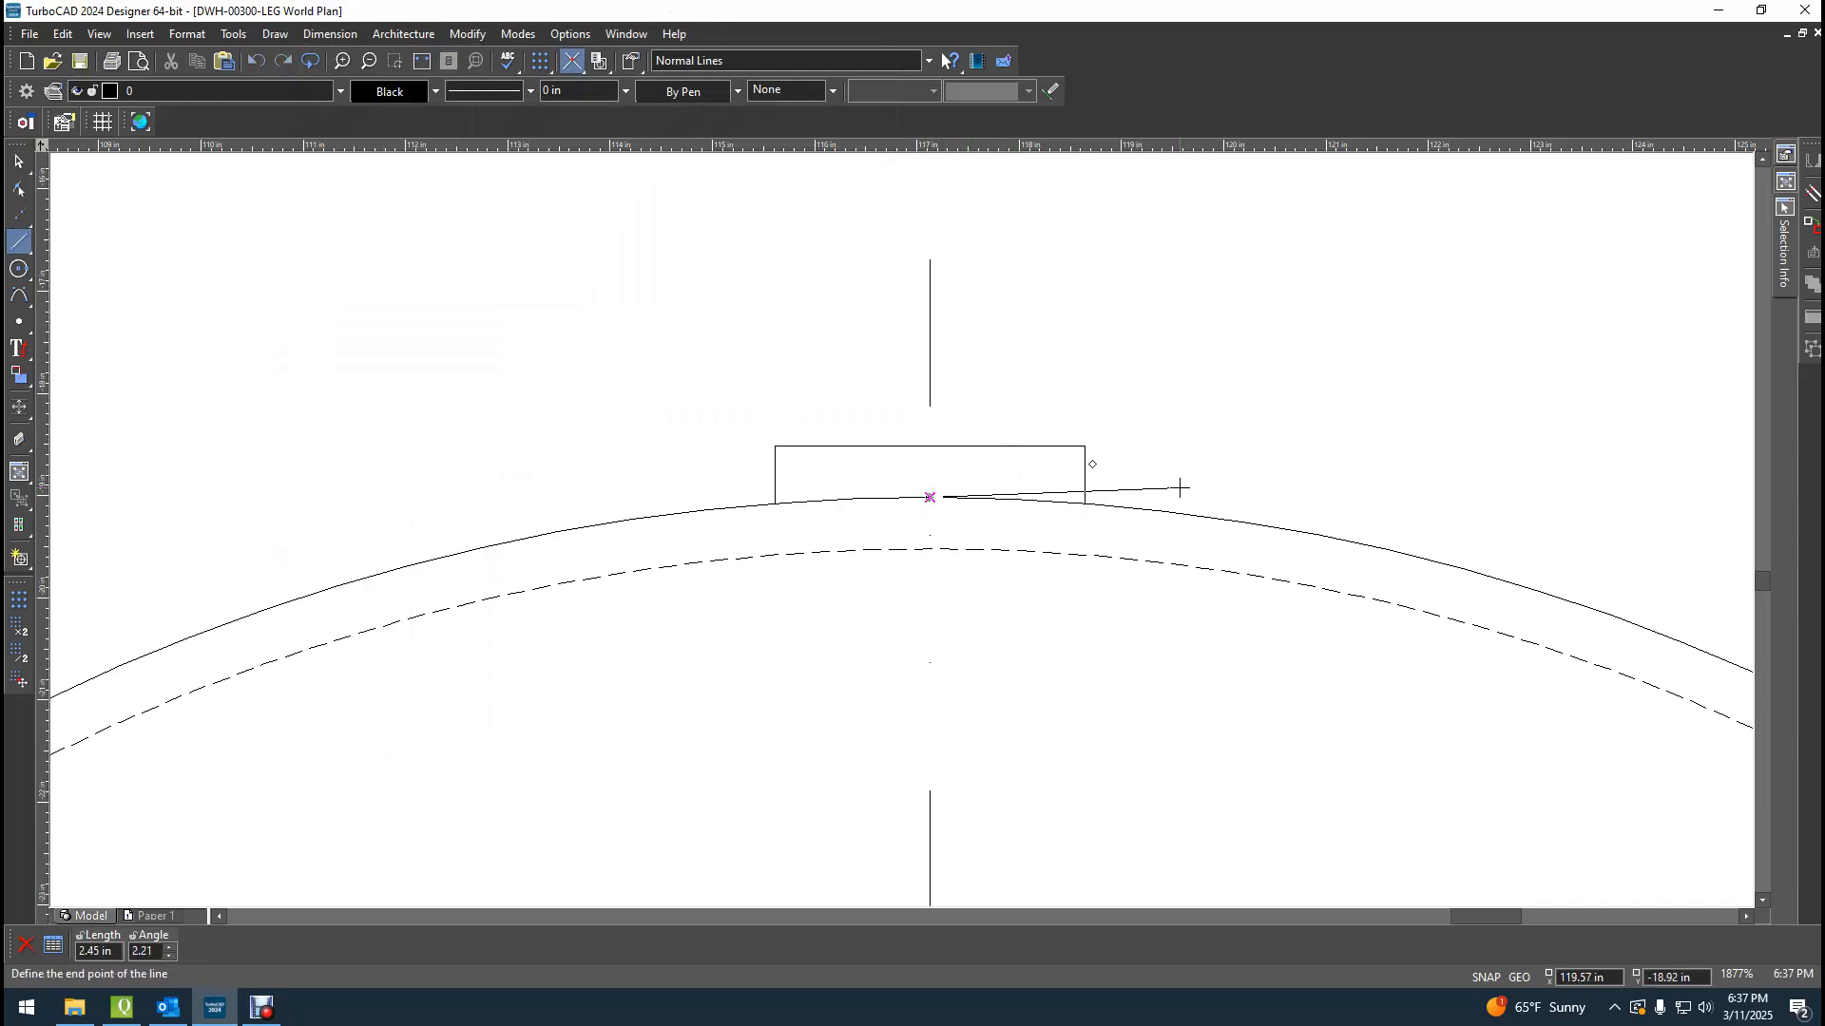
pyautogui.press('Escape')
pyautogui.click(929, 497)
pyautogui.press('Tab')
pyautogui.write('3')
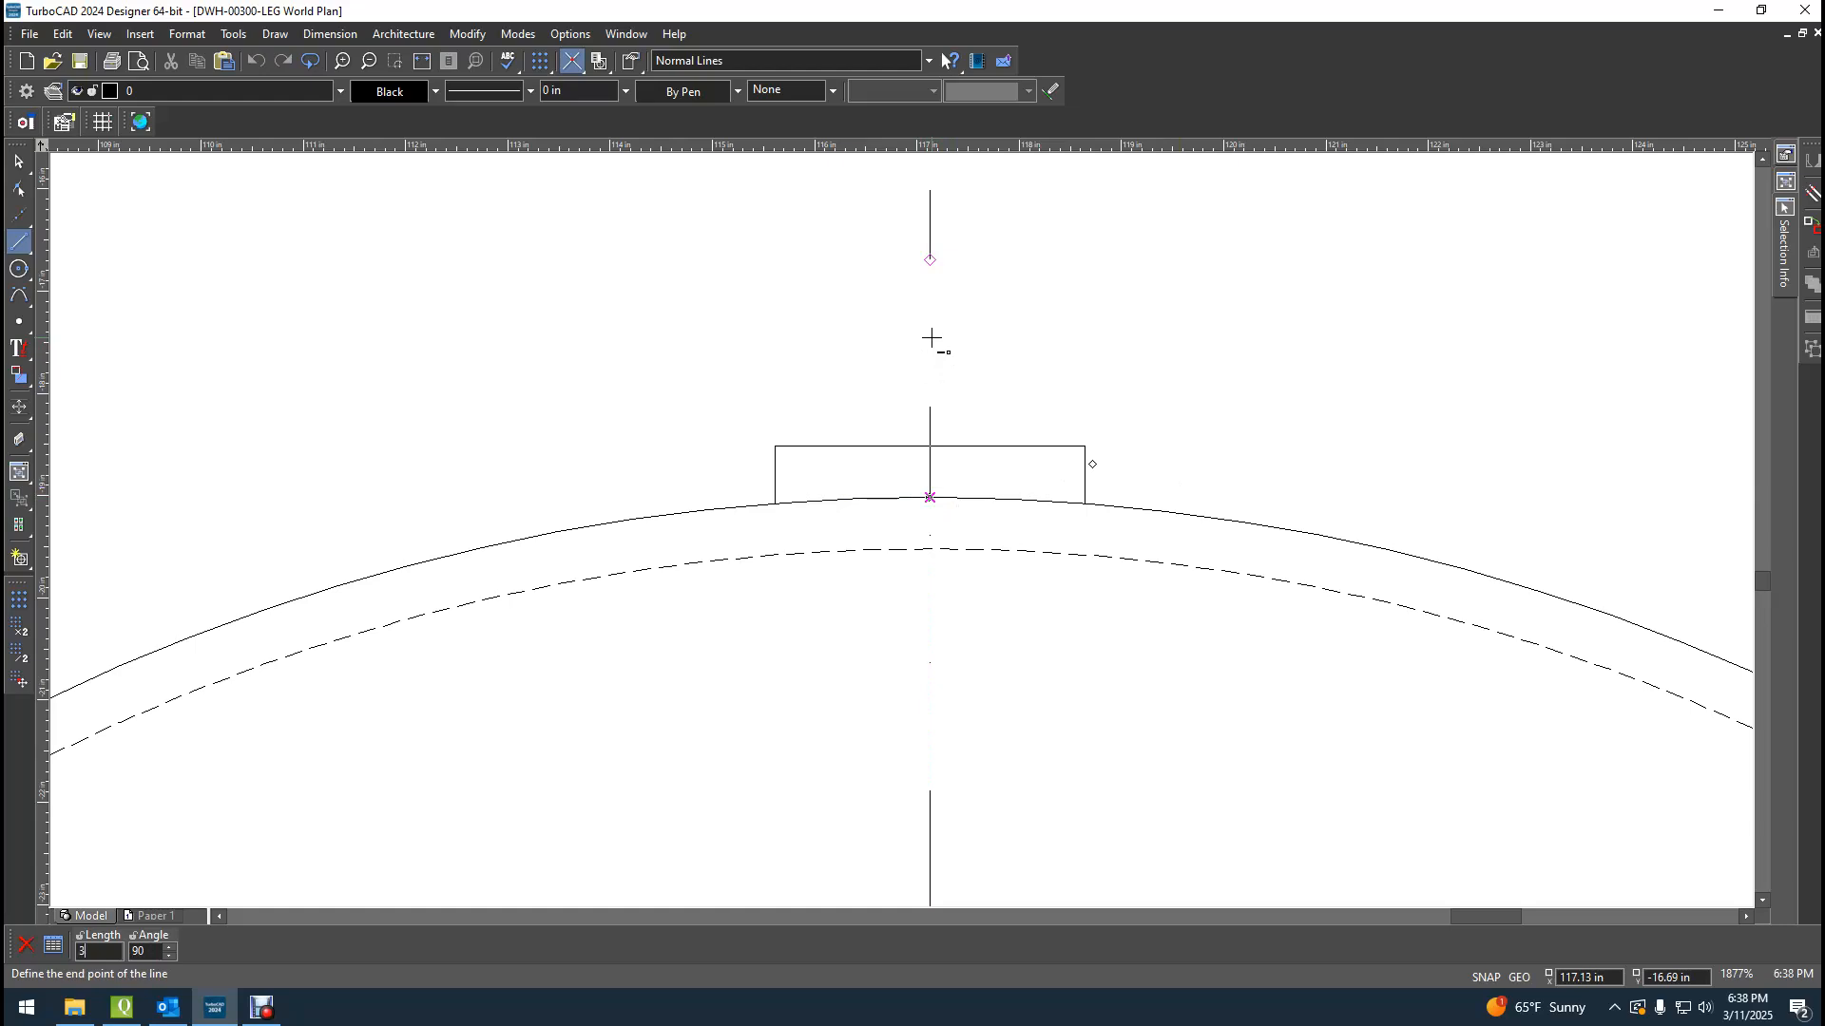
pyautogui.press('Return')
pyautogui.press('Escape')
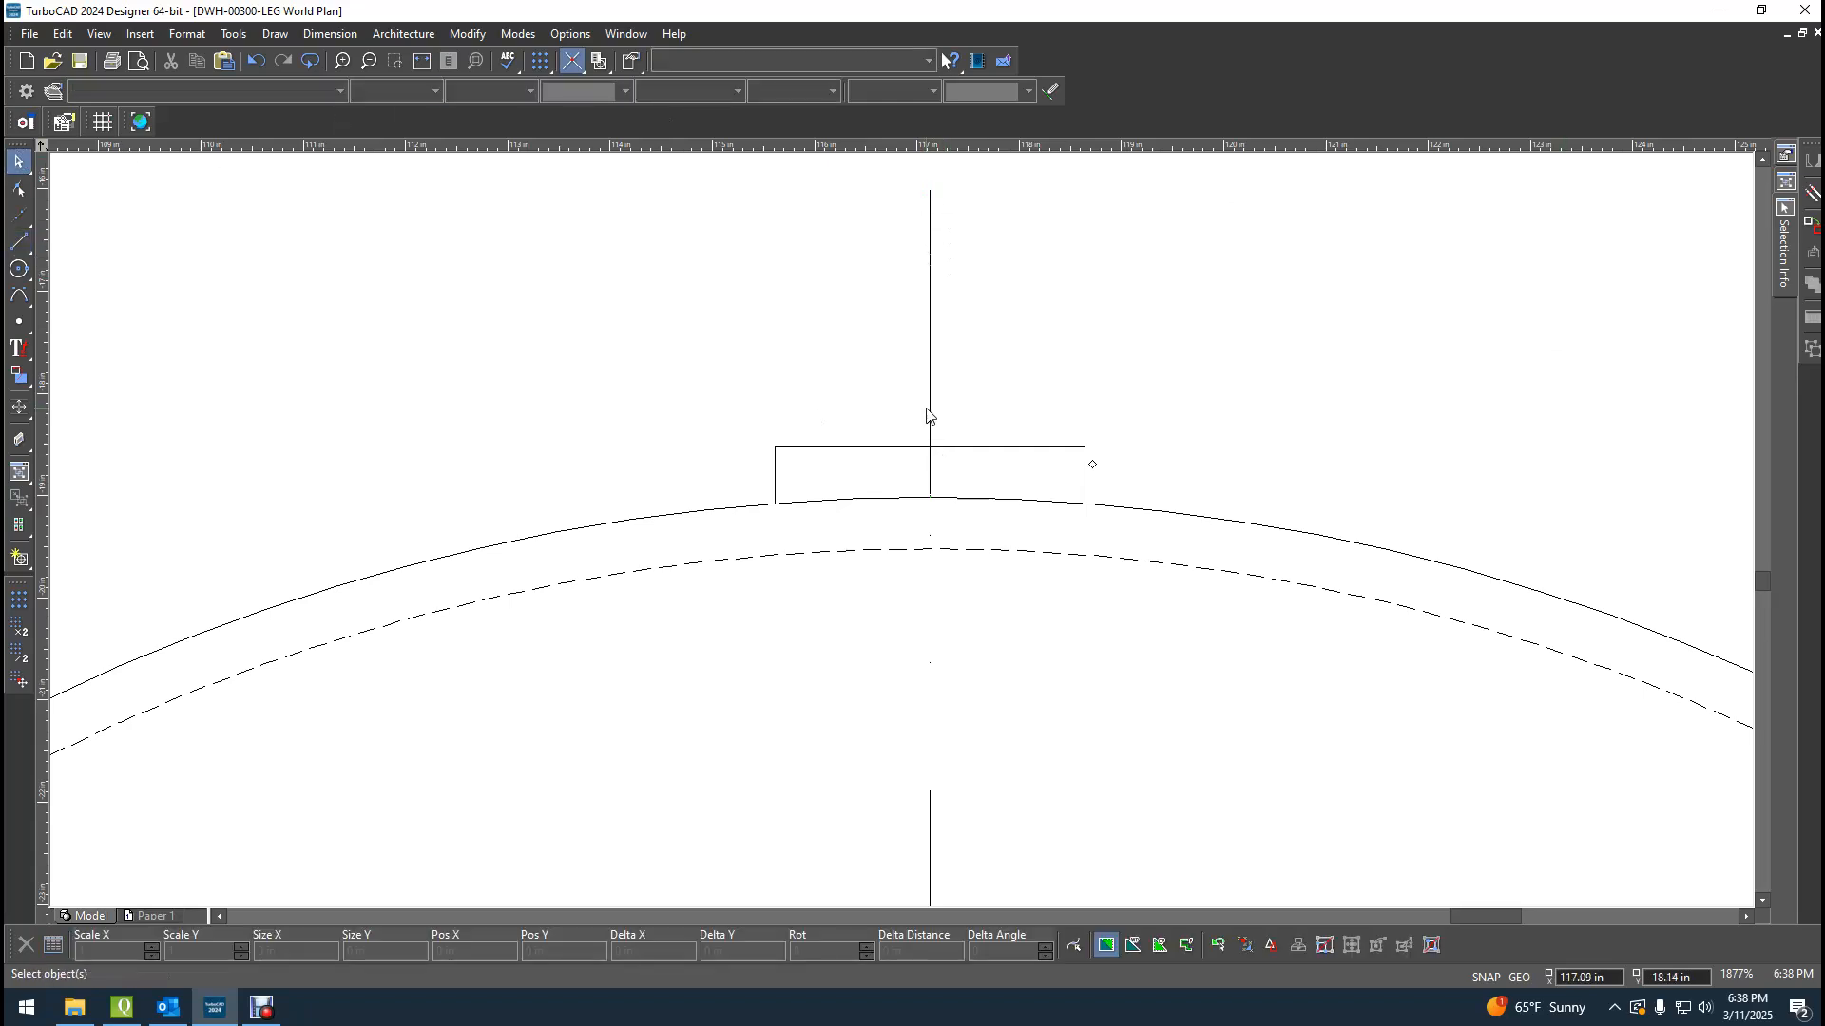
pyautogui.click(927, 415)
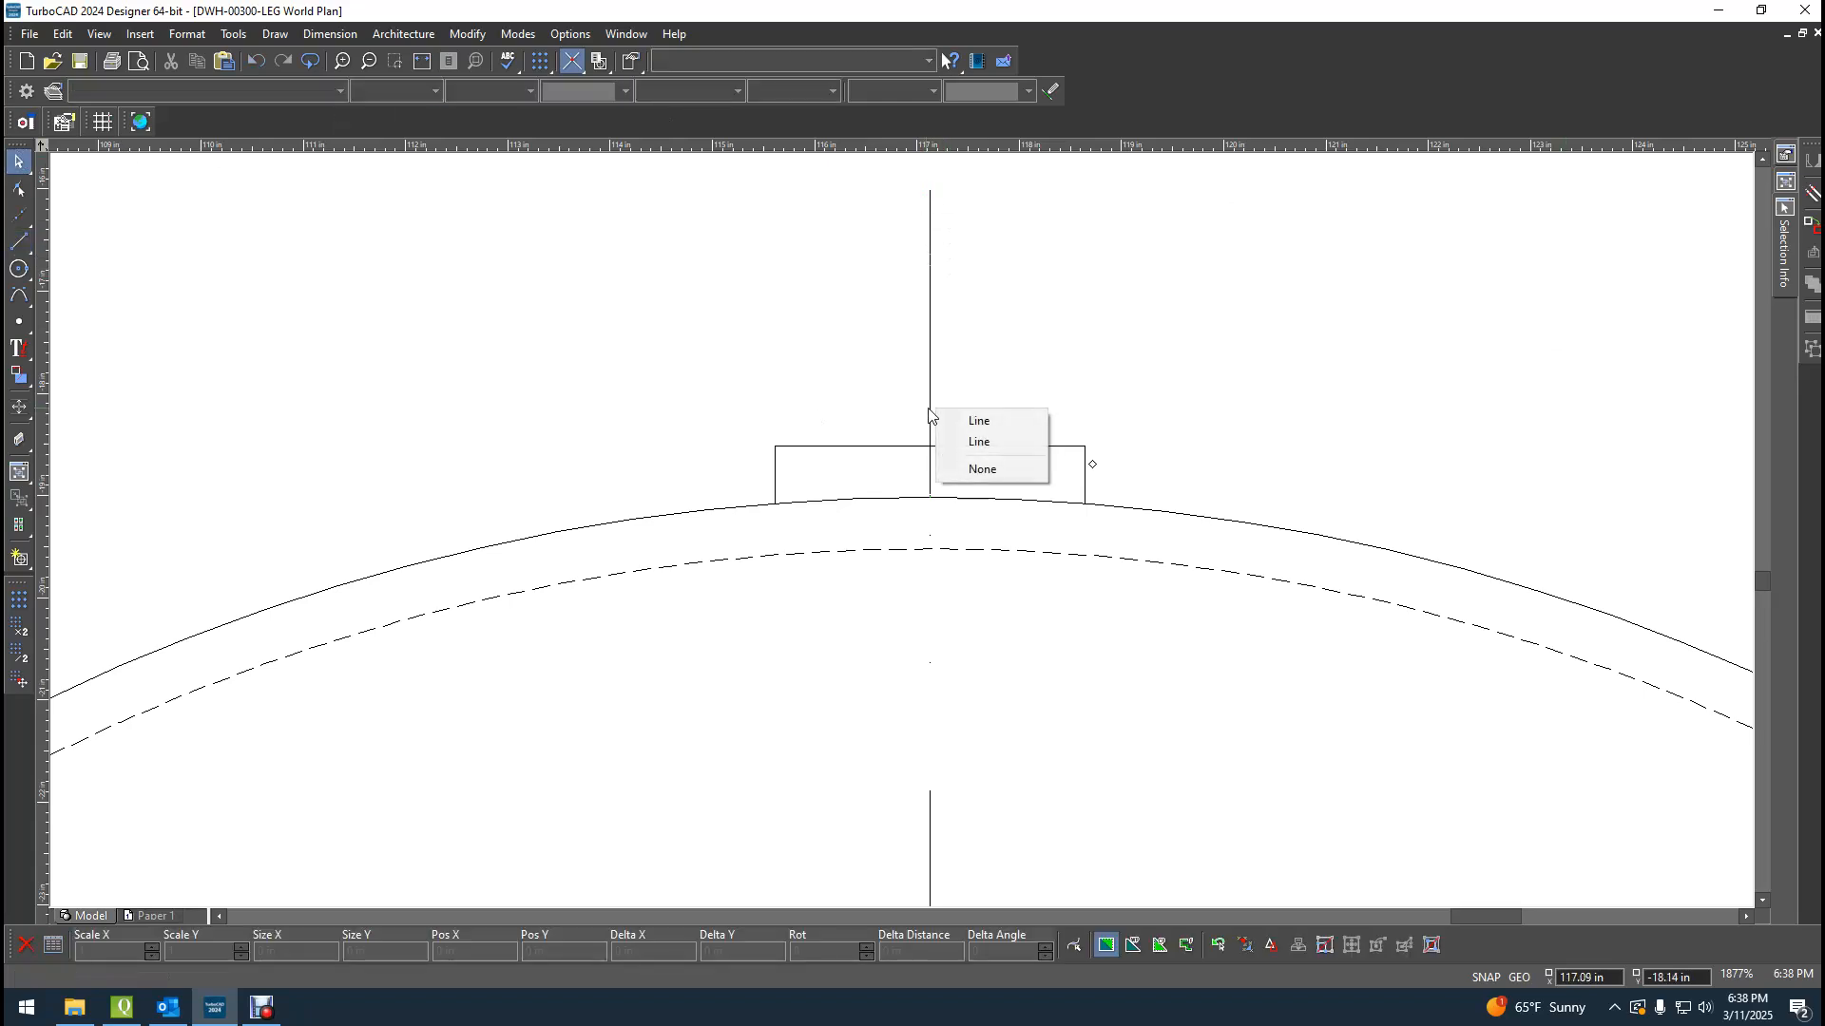
pyautogui.click(1006, 443)
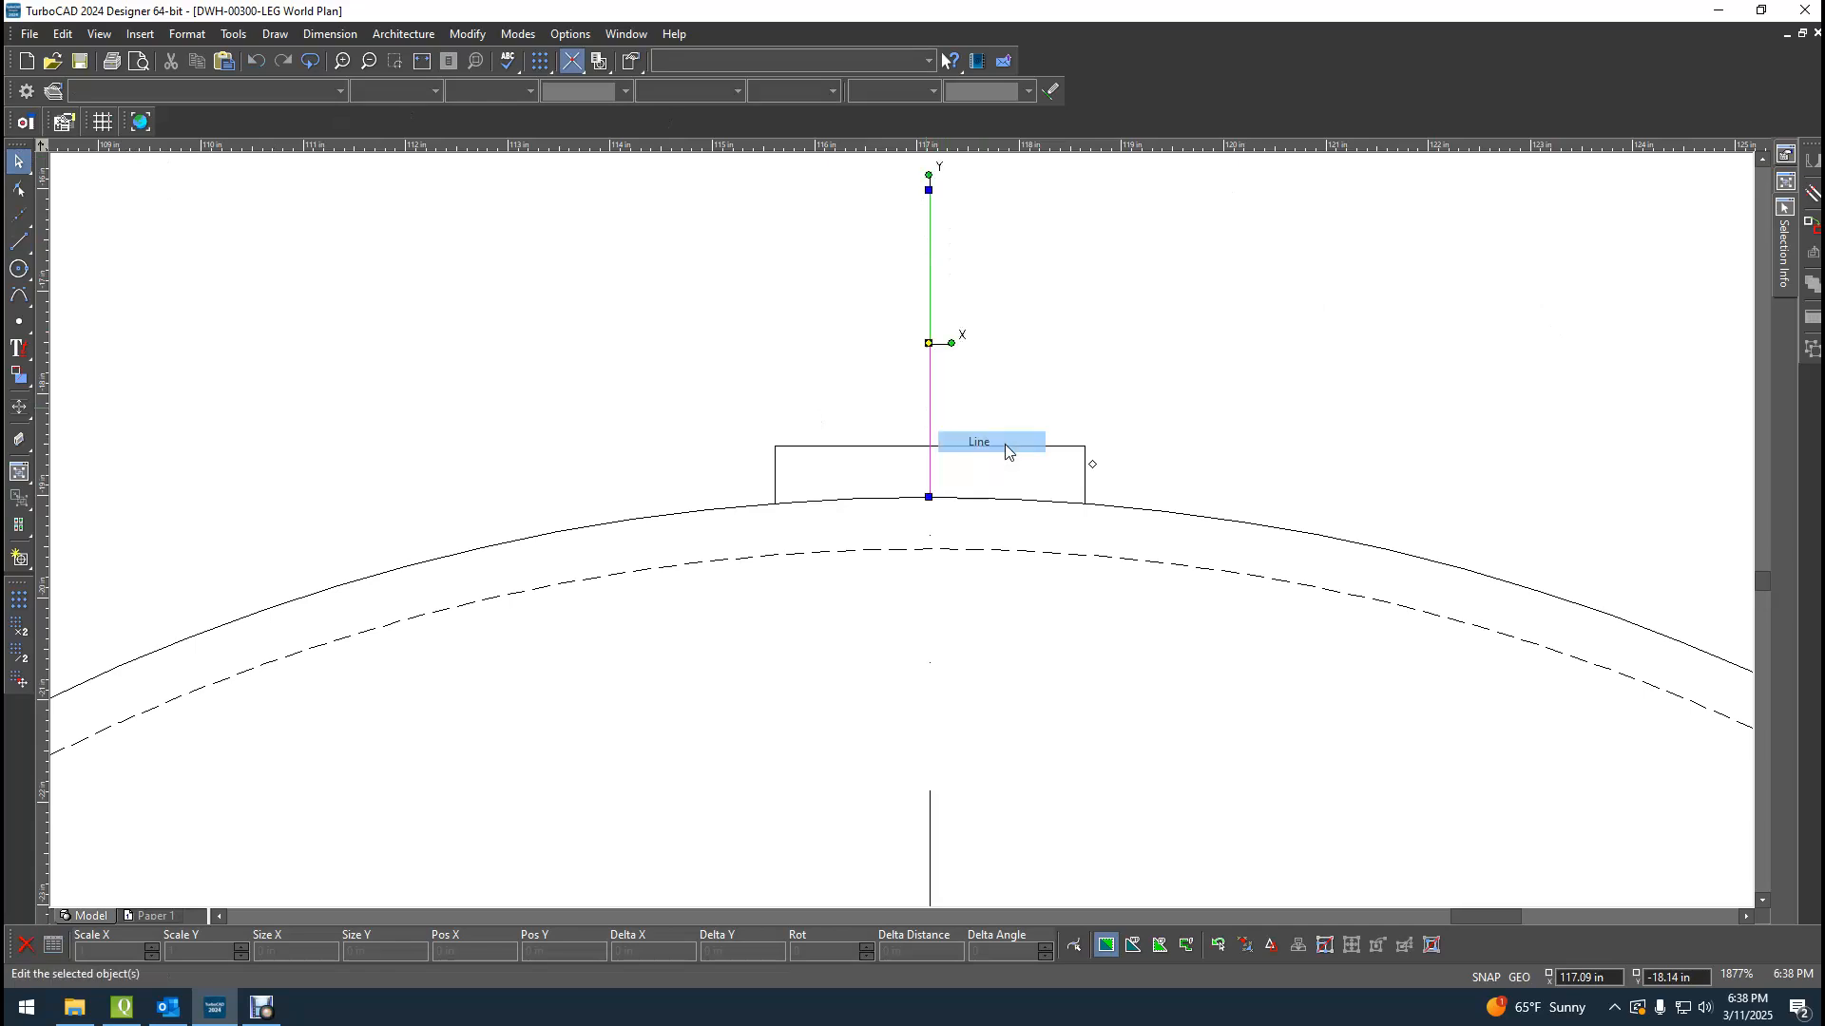
pyautogui.click(1046, 272)
# Draw a 0.5 in horizontal line from the upper end of the vertical line.
pyautogui.click(17, 245)
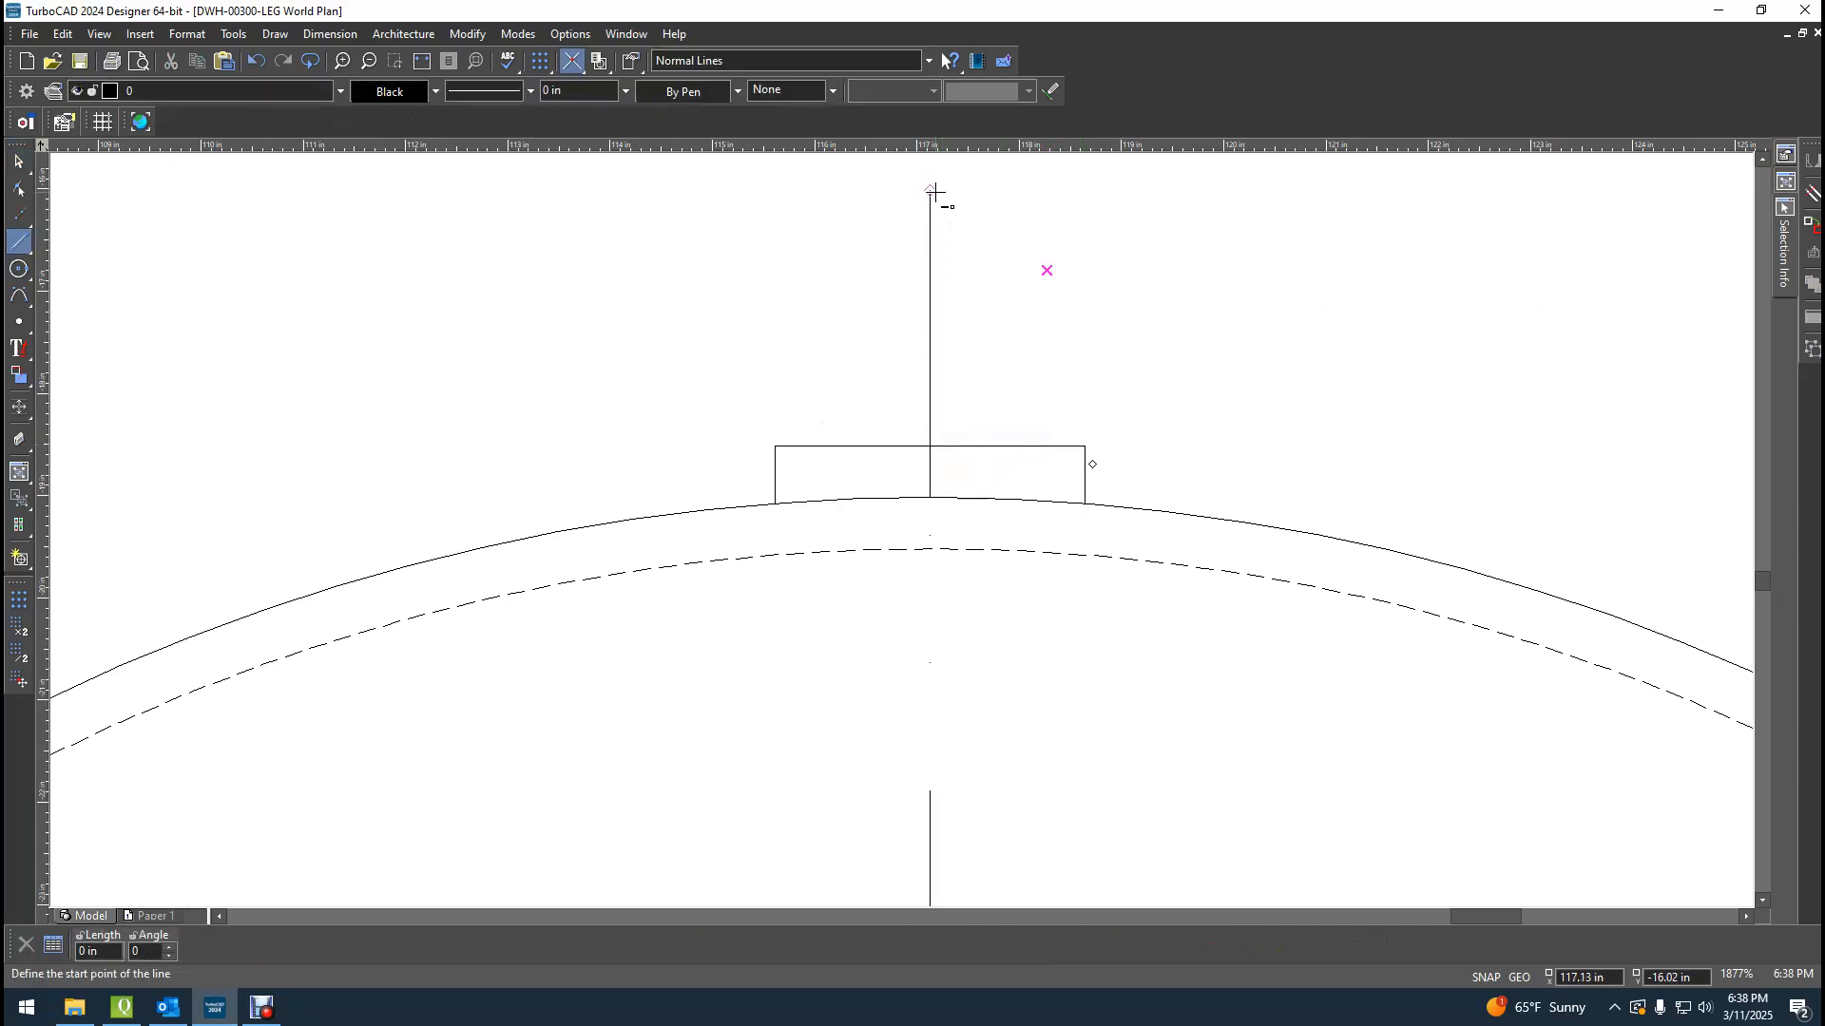
pyautogui.click(931, 191)
pyautogui.press('Tab')
pyautogui.press('Tab')
pyautogui.press('BackSpace')
pyautogui.press('Tab')
pyautogui.press('Tab')
pyautogui.press('Tab')
pyautogui.press('Tab')
pyautogui.press('Tab')
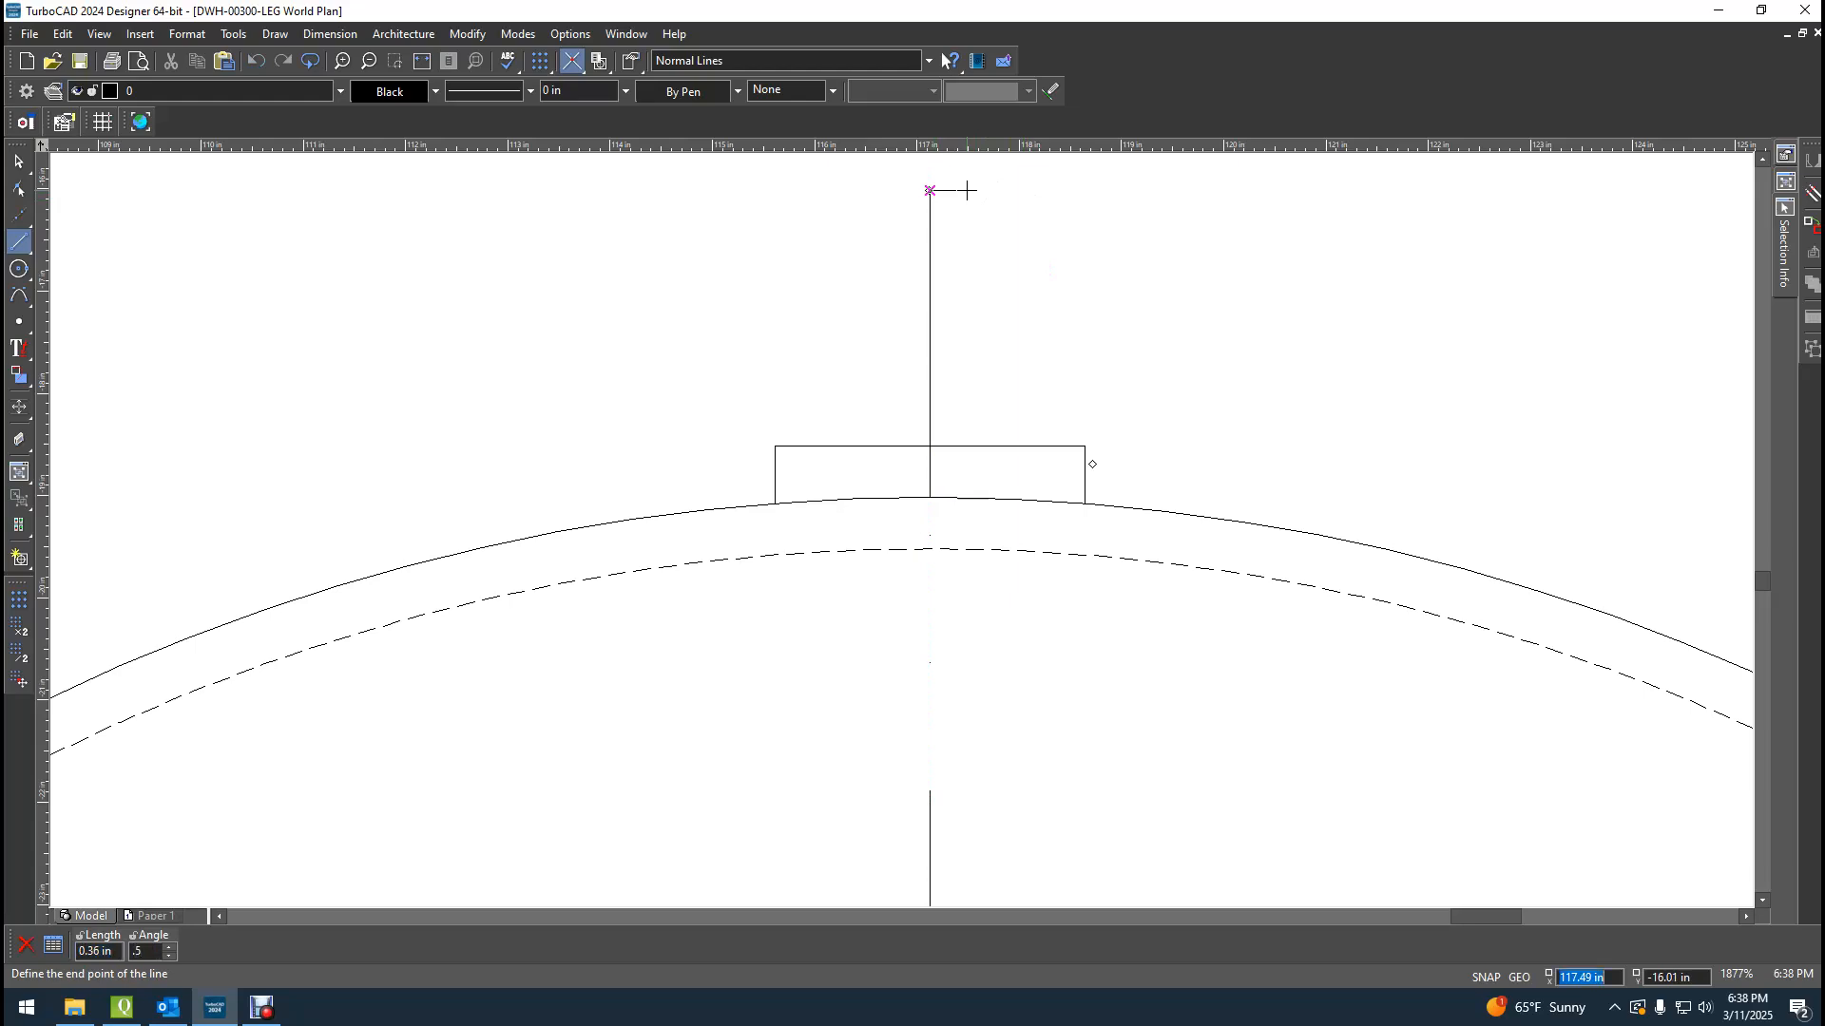
pyautogui.press('Tab')
pyautogui.press('Tab')
pyautogui.press('BackSpace')
pyautogui.write('.5')
pyautogui.press('Return')
pyautogui.click(19, 162)
# Delete the 0.5 in horizontal line and the 3 in vertical line above the end view's tank circle.
pyautogui.click(932, 287)
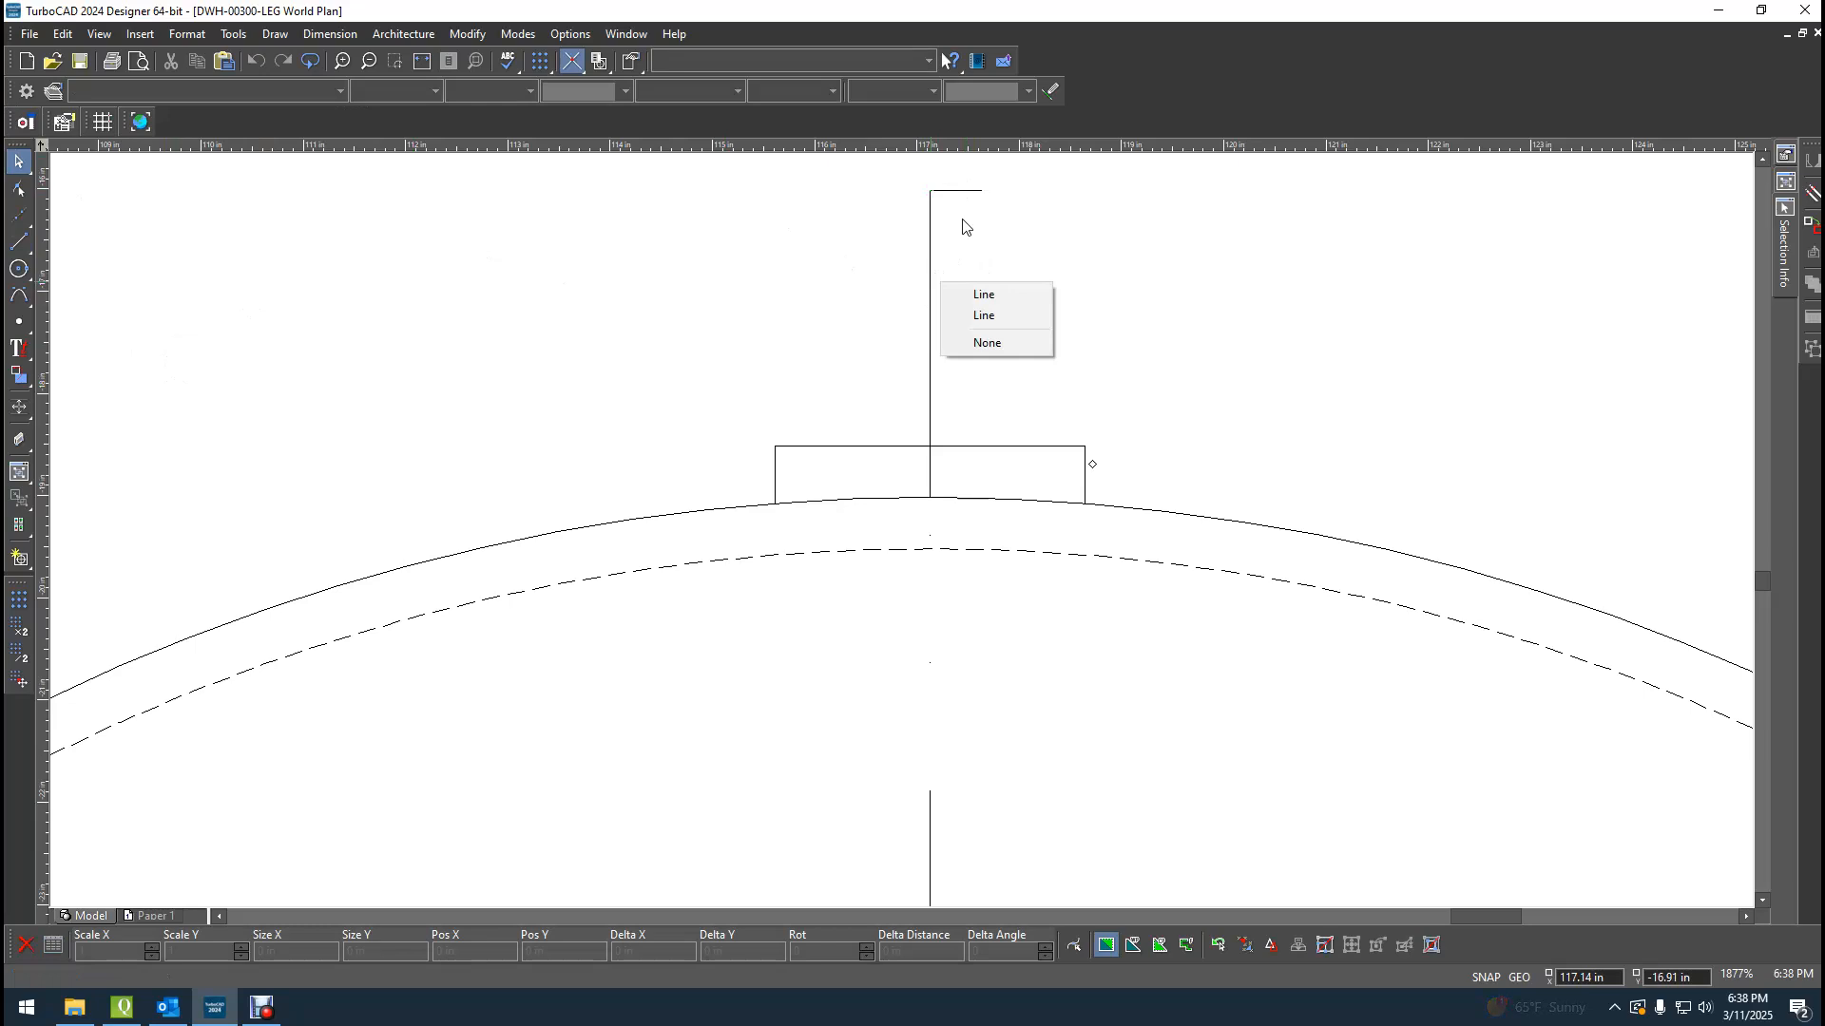
pyautogui.click(984, 315)
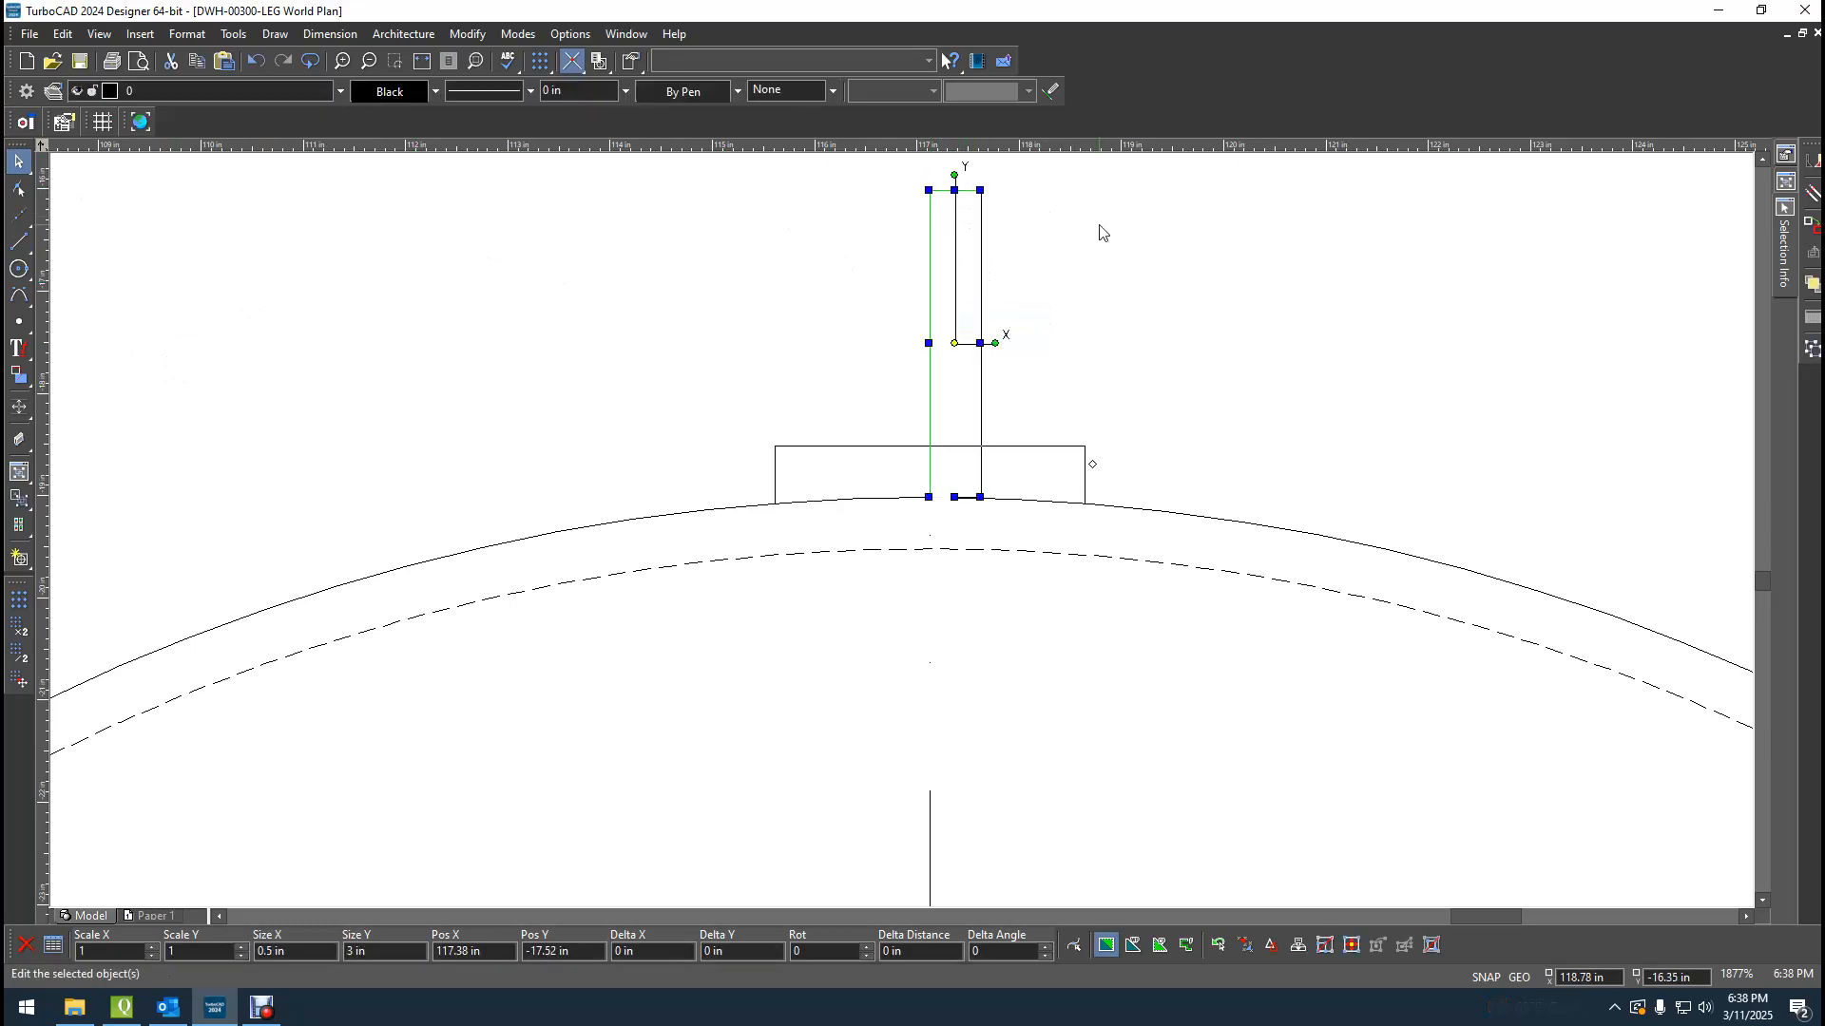
pyautogui.press('Delete')
pyautogui.click(964, 191)
pyautogui.press('Delete')
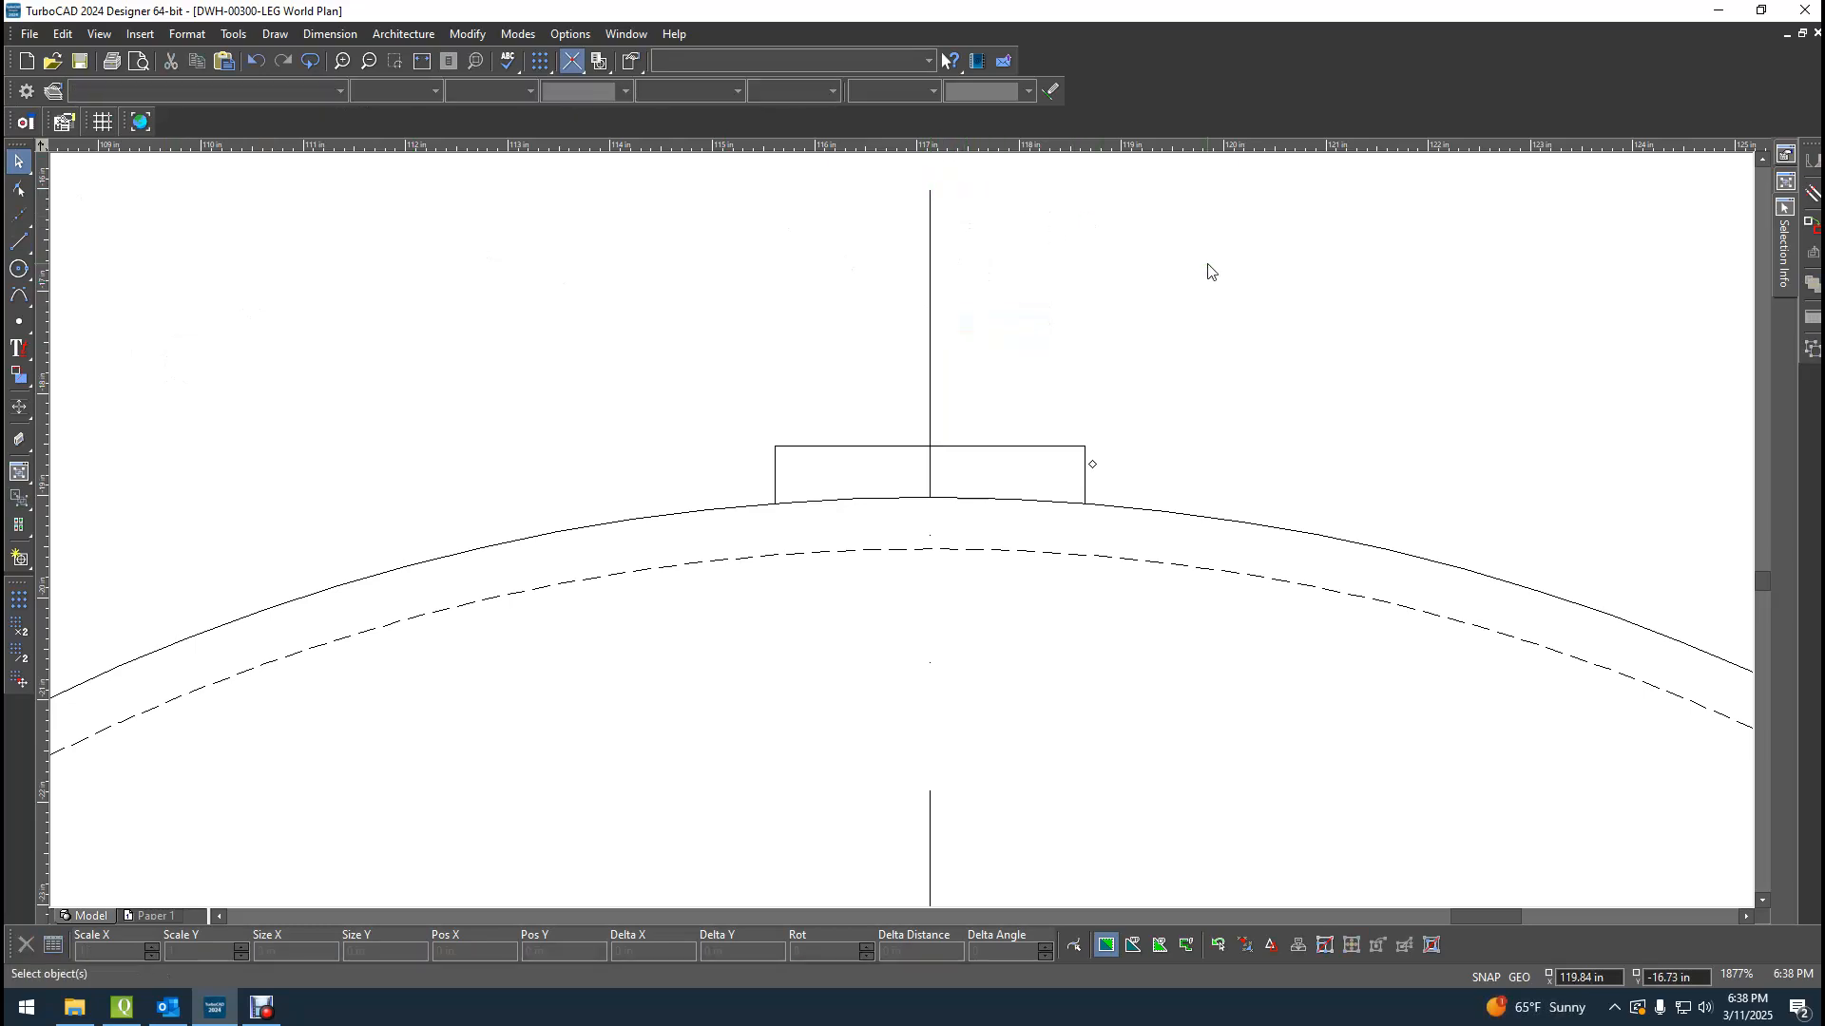
pyautogui.click(19, 241)
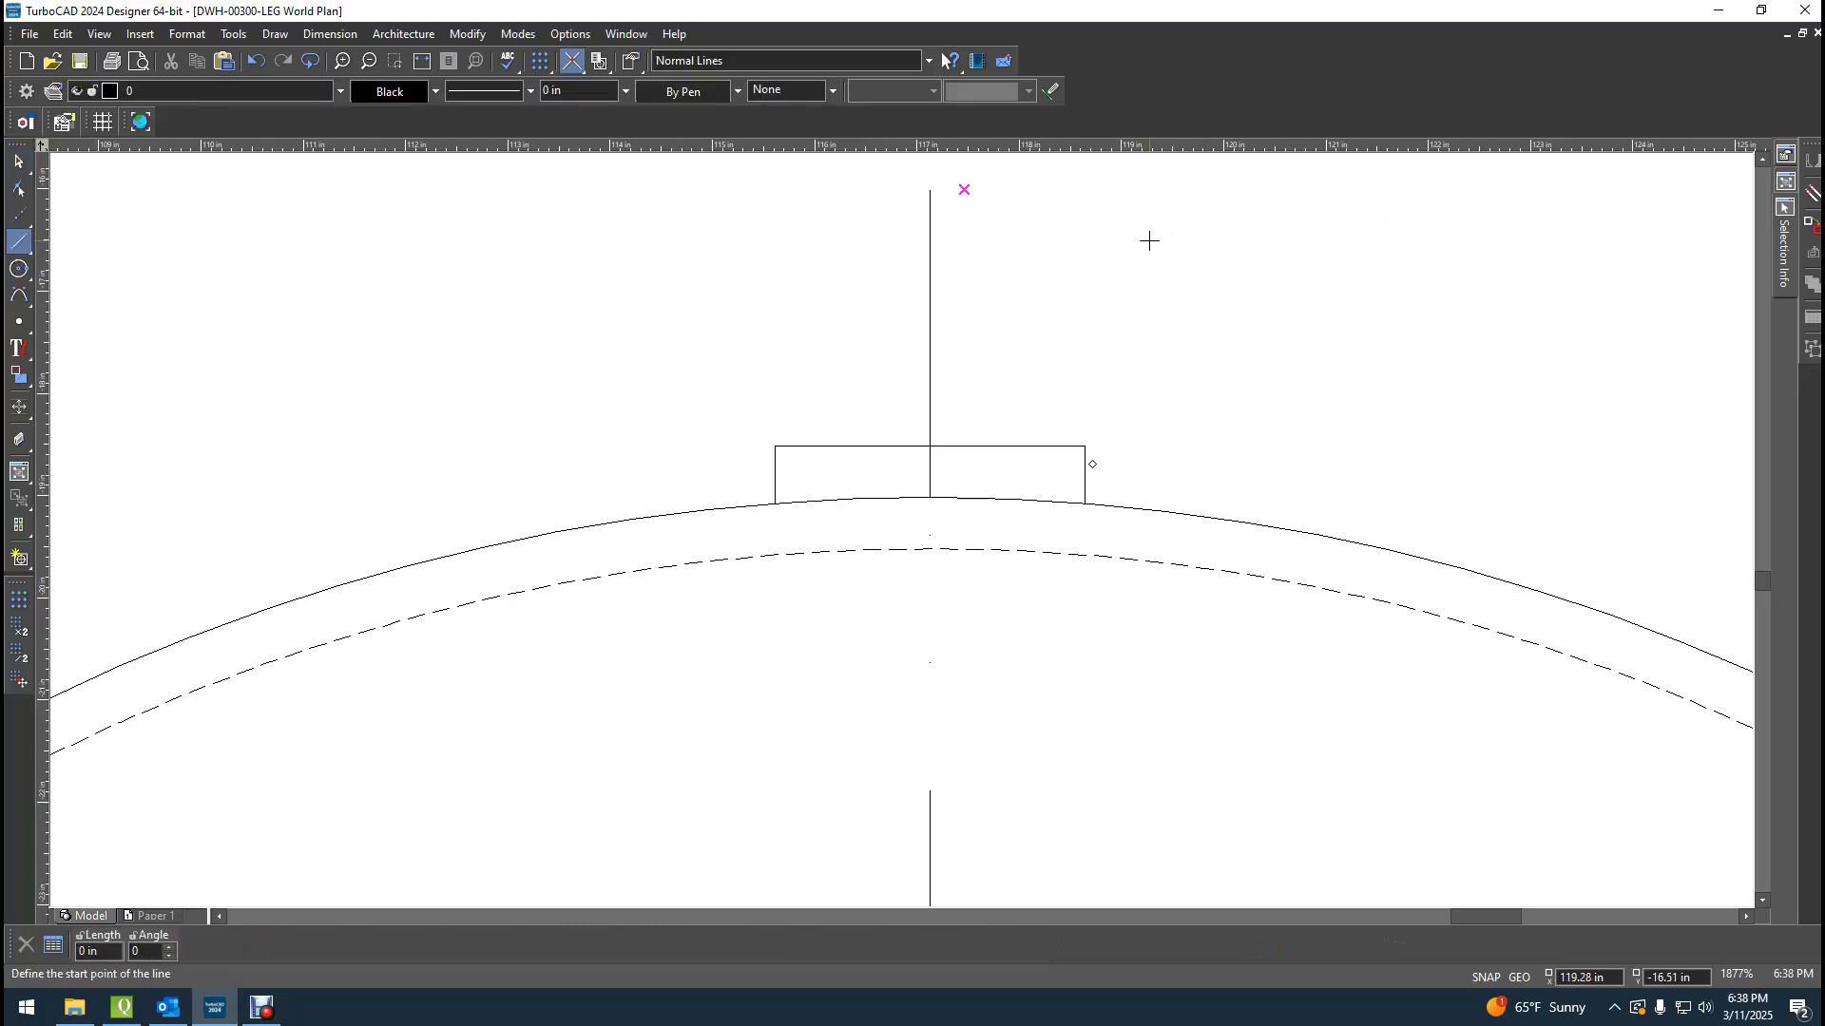
pyautogui.press('Escape')
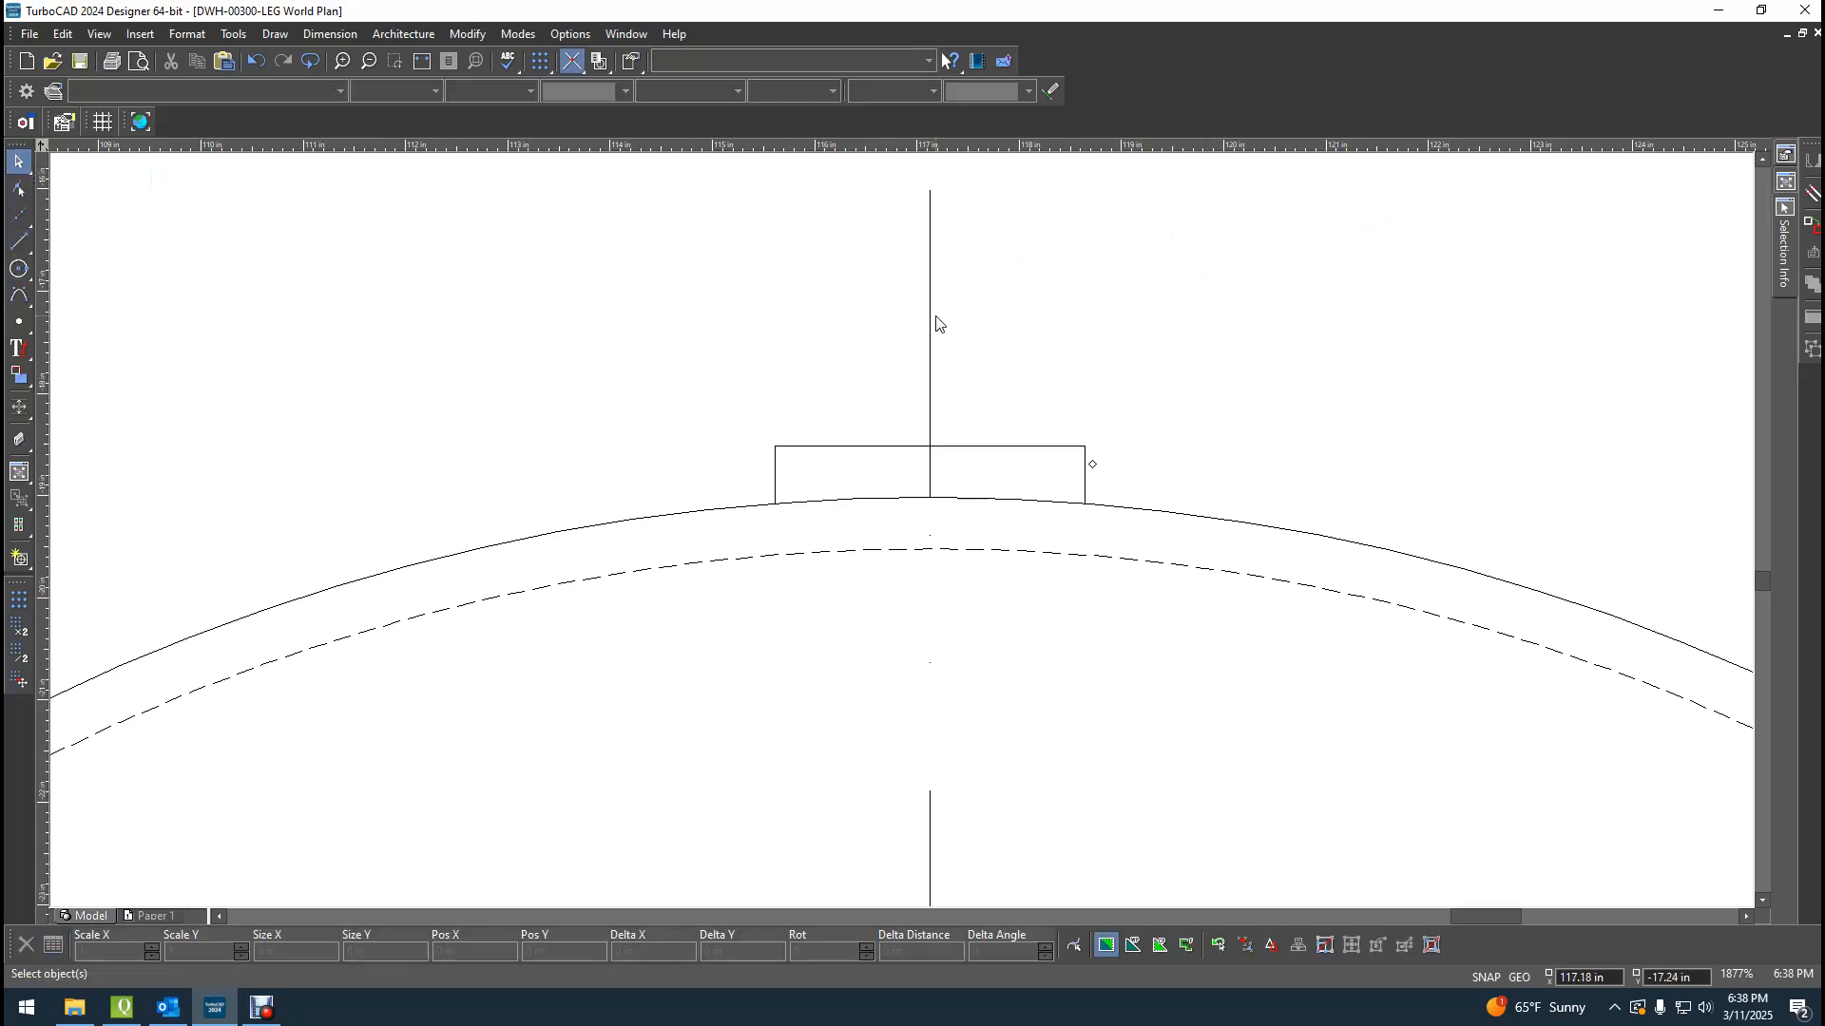
pyautogui.click(1017, 350)
# Draw a 0.5 in wide by 3 in high rectangle beside the fitting on top of the end view's tank.
pyautogui.click(263, 36)
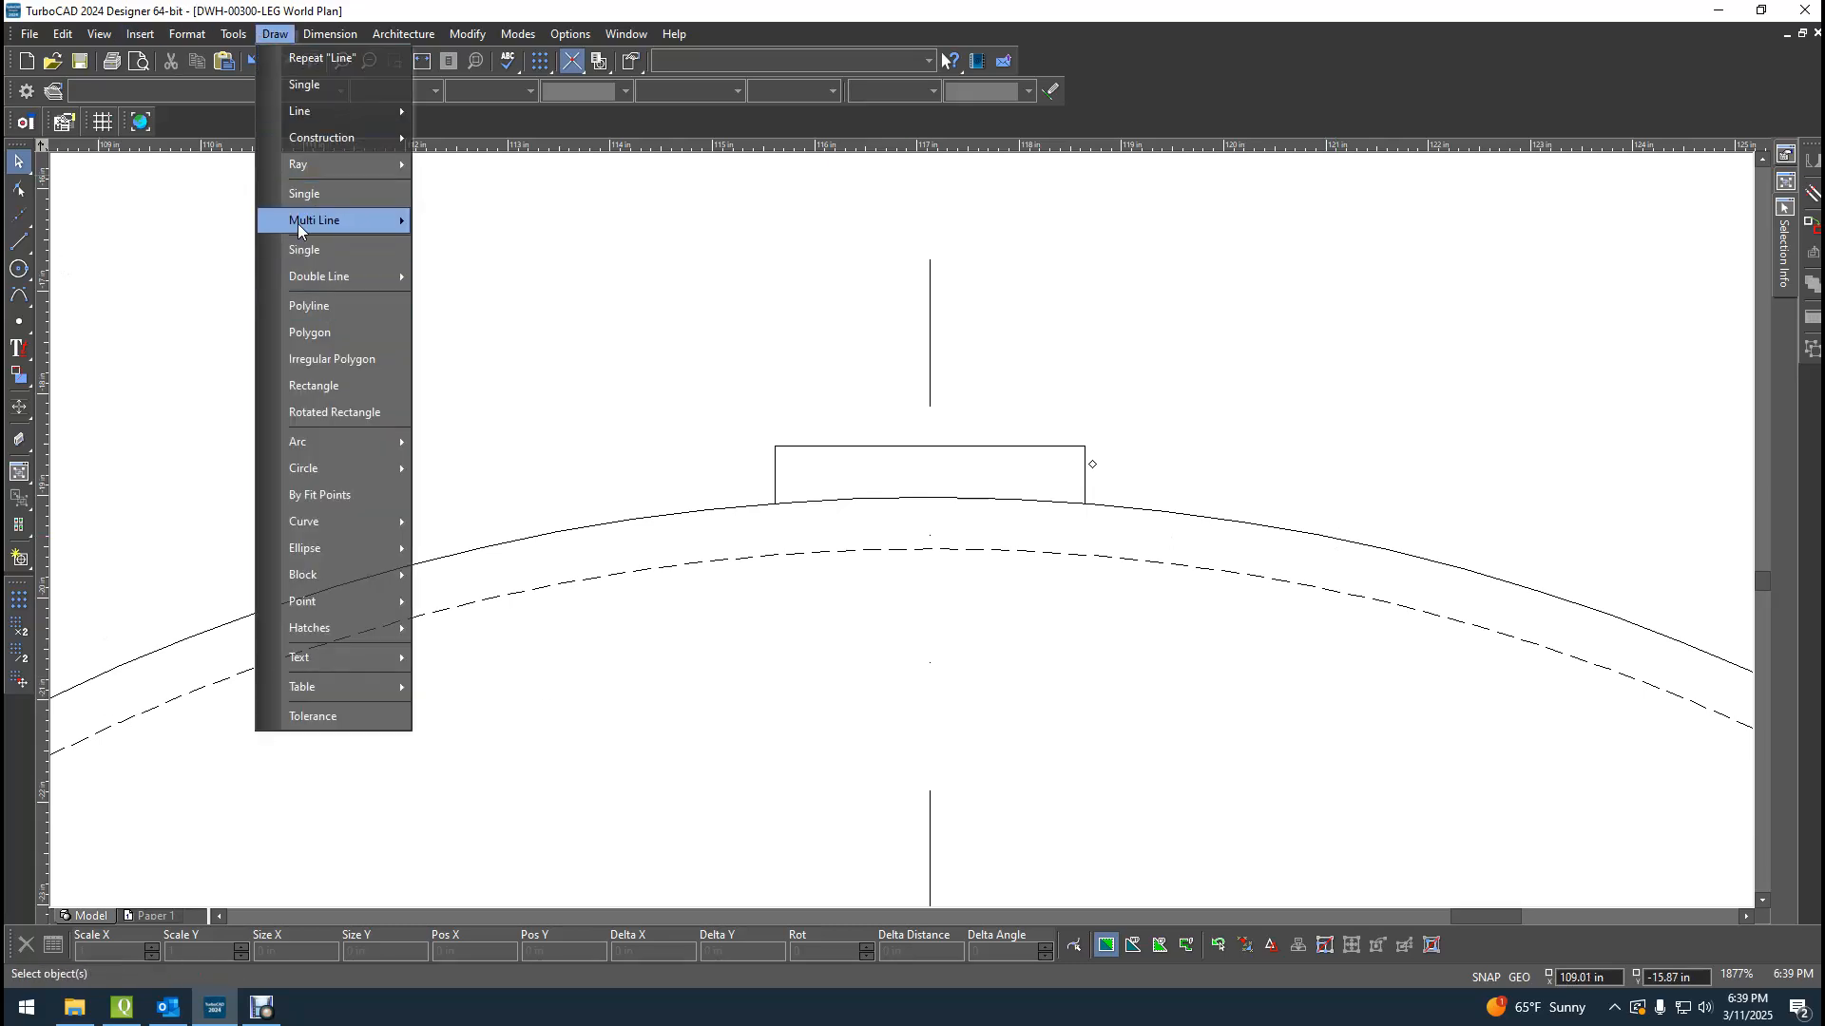
pyautogui.moveTo(299, 226)
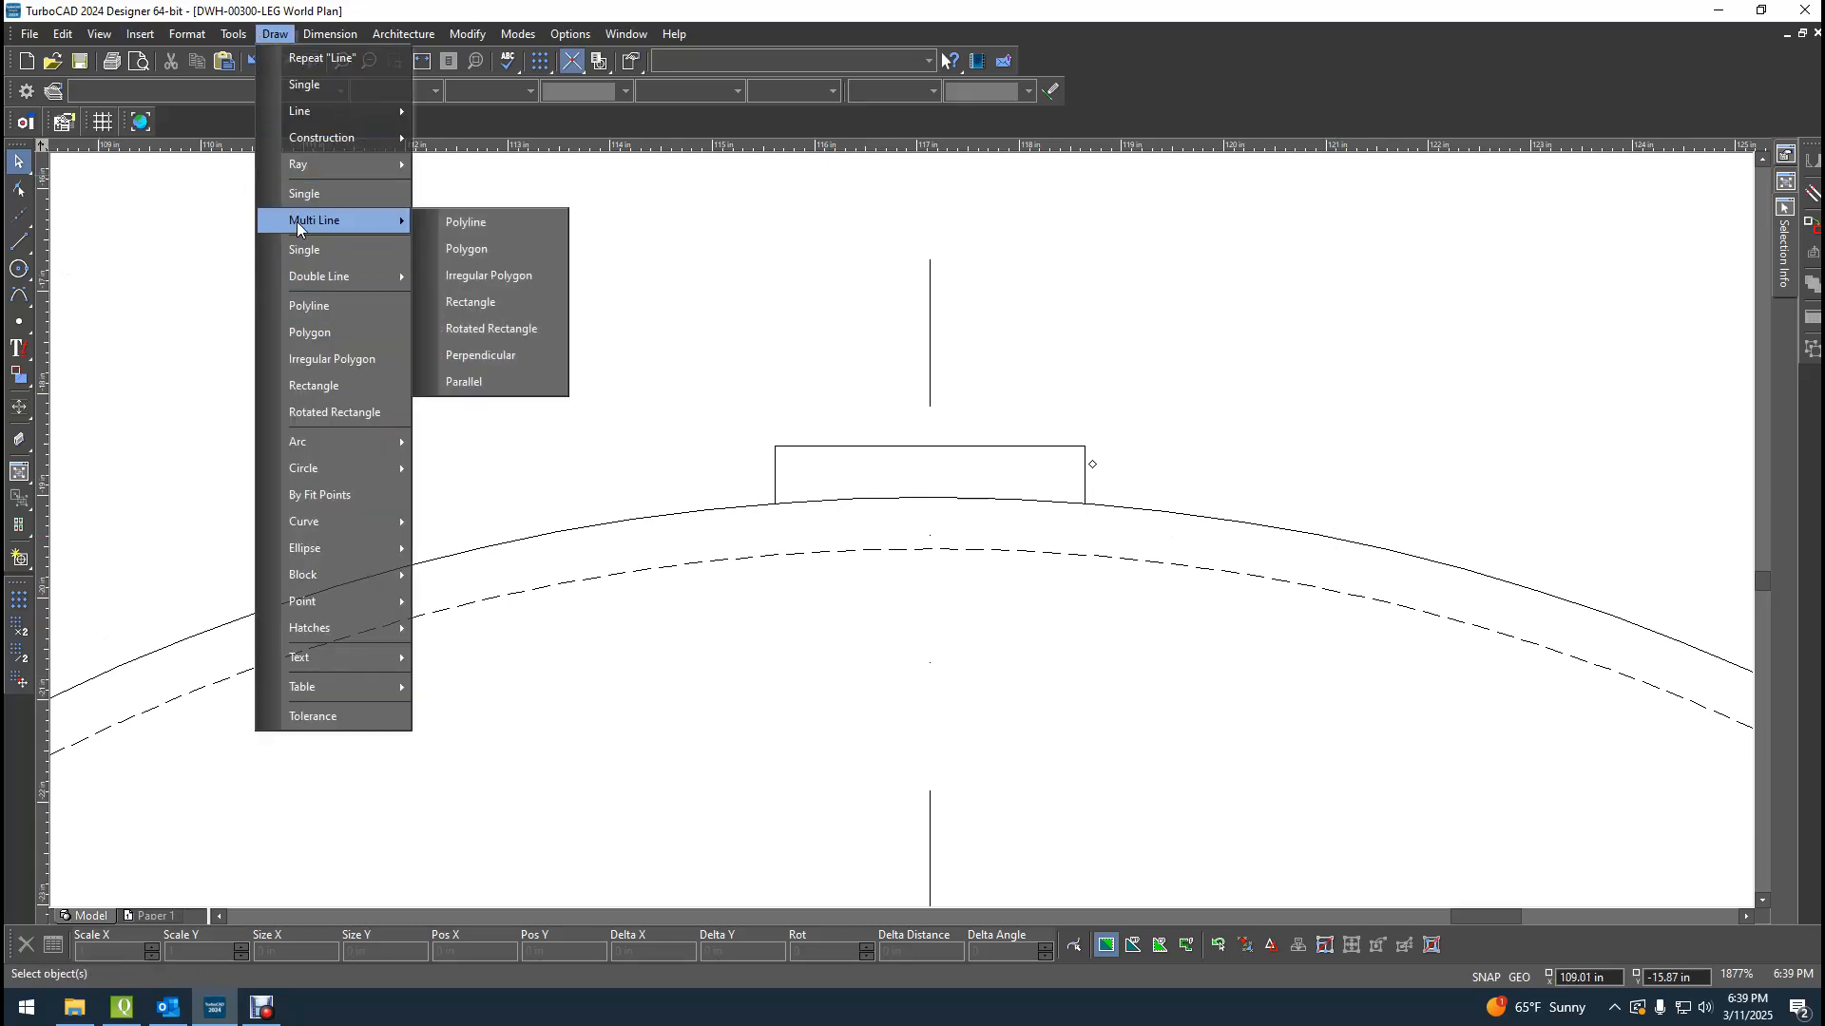
pyautogui.click(314, 385)
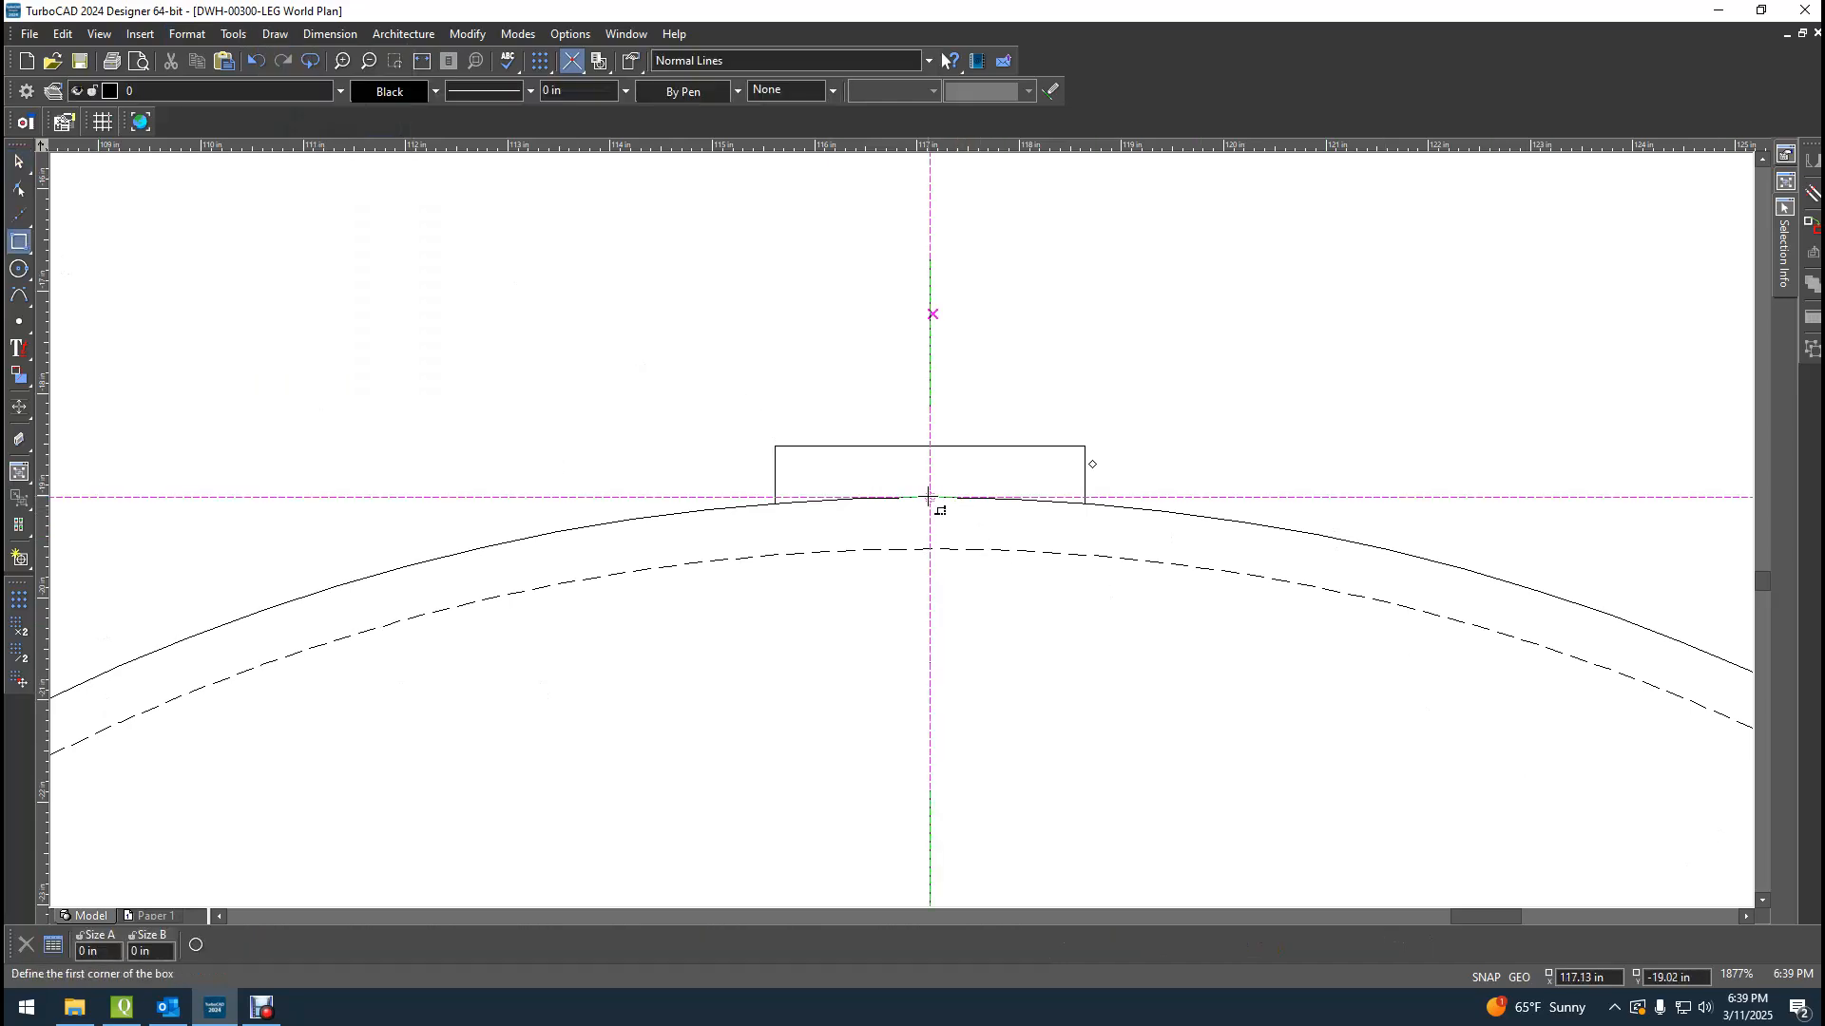
pyautogui.click(1241, 256)
pyautogui.press('Tab')
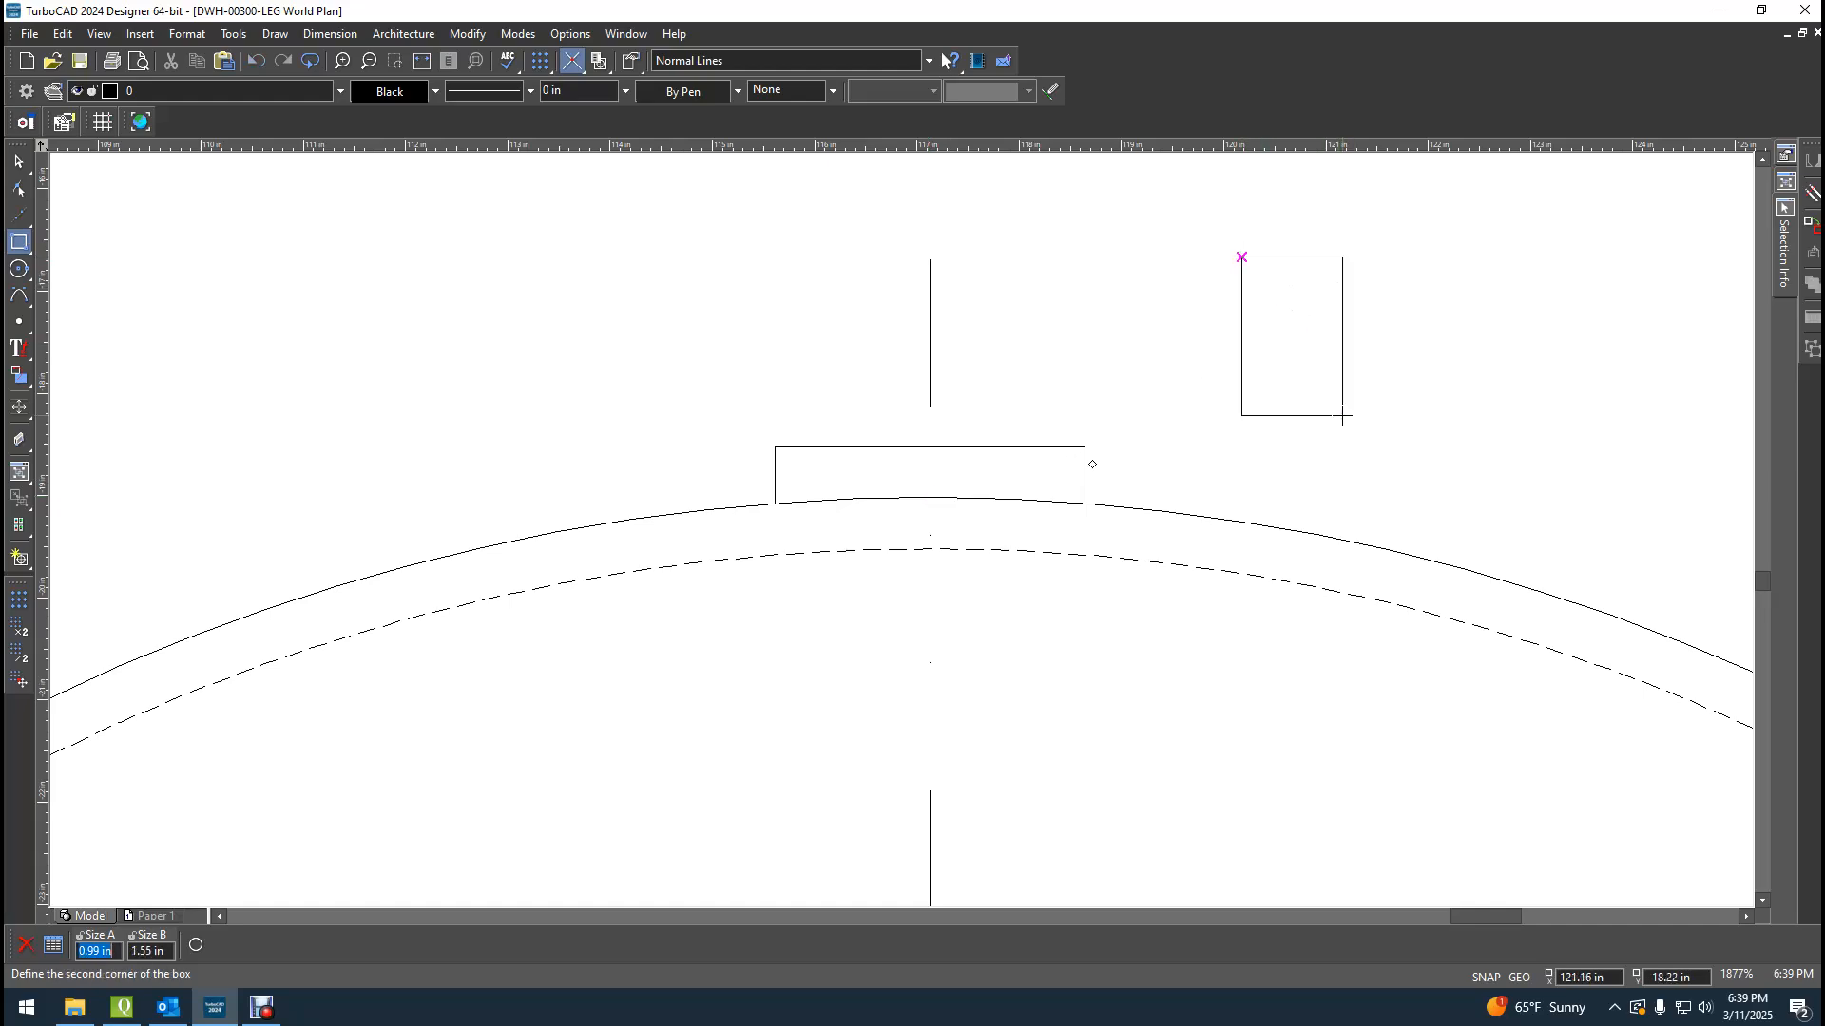
pyautogui.write('.5')
pyautogui.press('Tab')
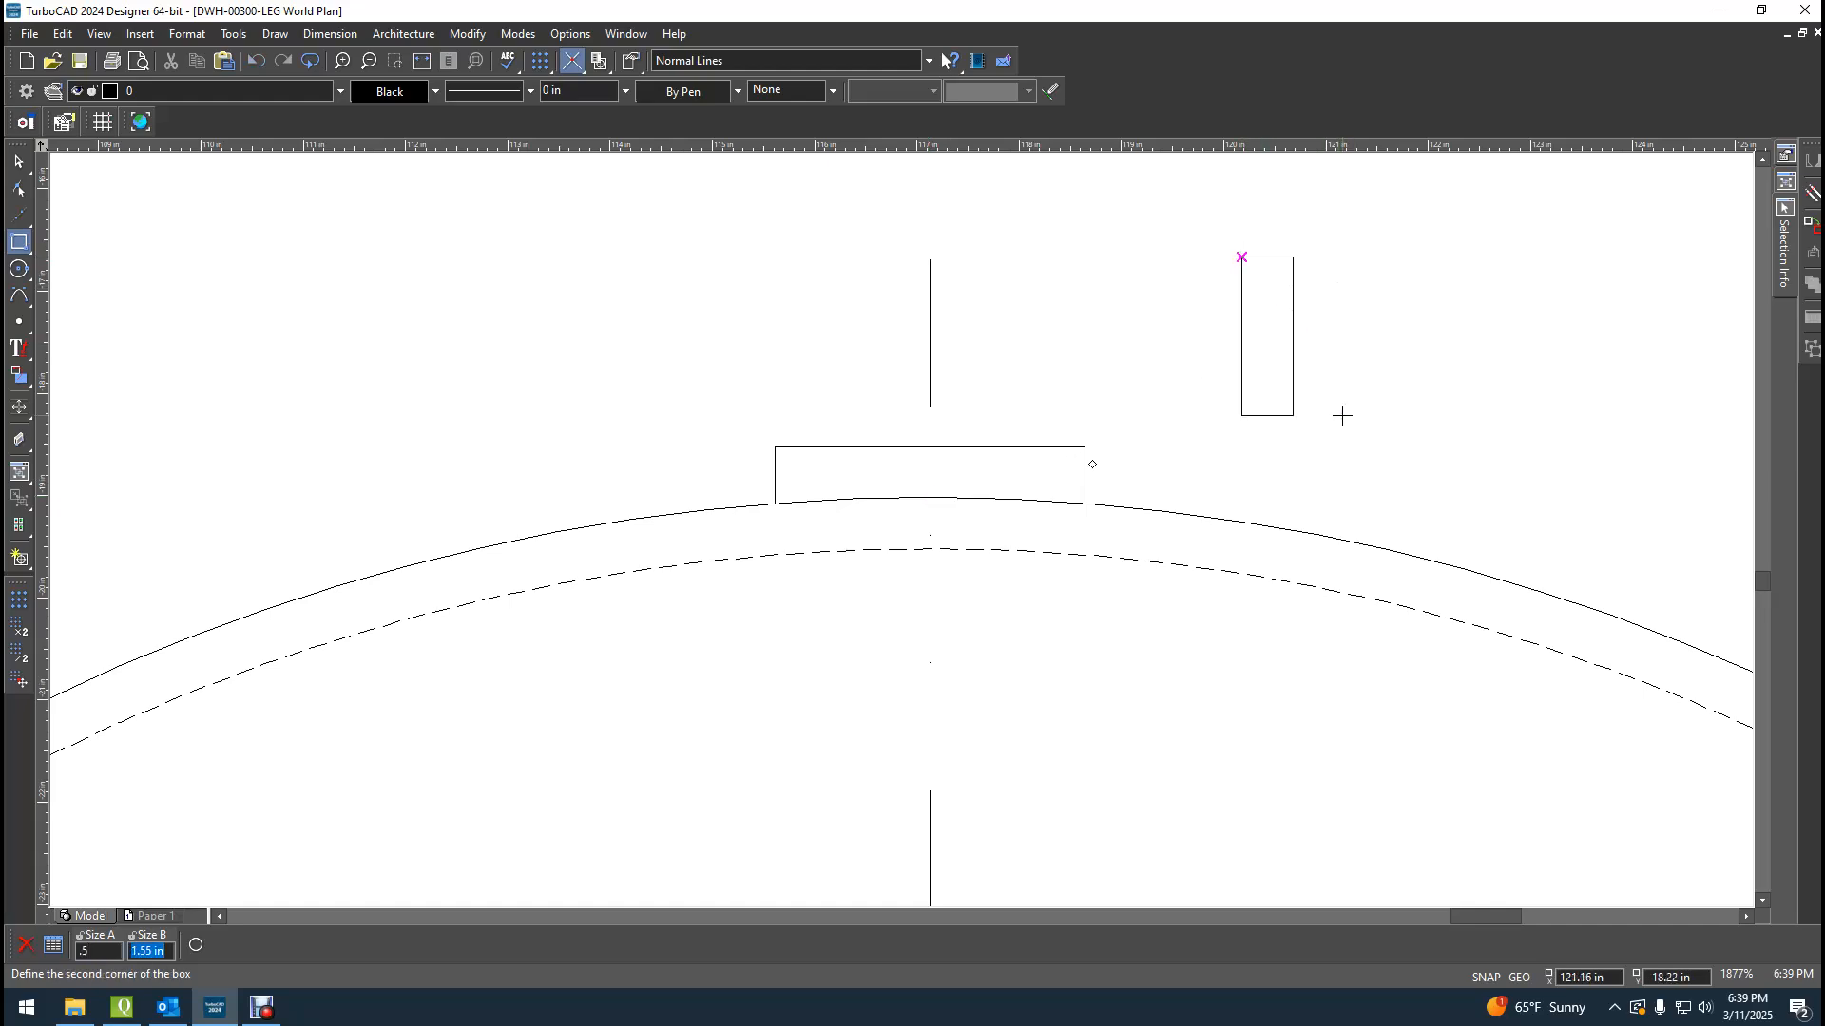
pyautogui.write('3')
pyautogui.press('Return')
pyautogui.press('Escape')
# Try to move the 0.5 x 3 in rectangle onto the end view's vertical centerline and down over the fitting to the tank circle.
pyautogui.click(1291, 401)
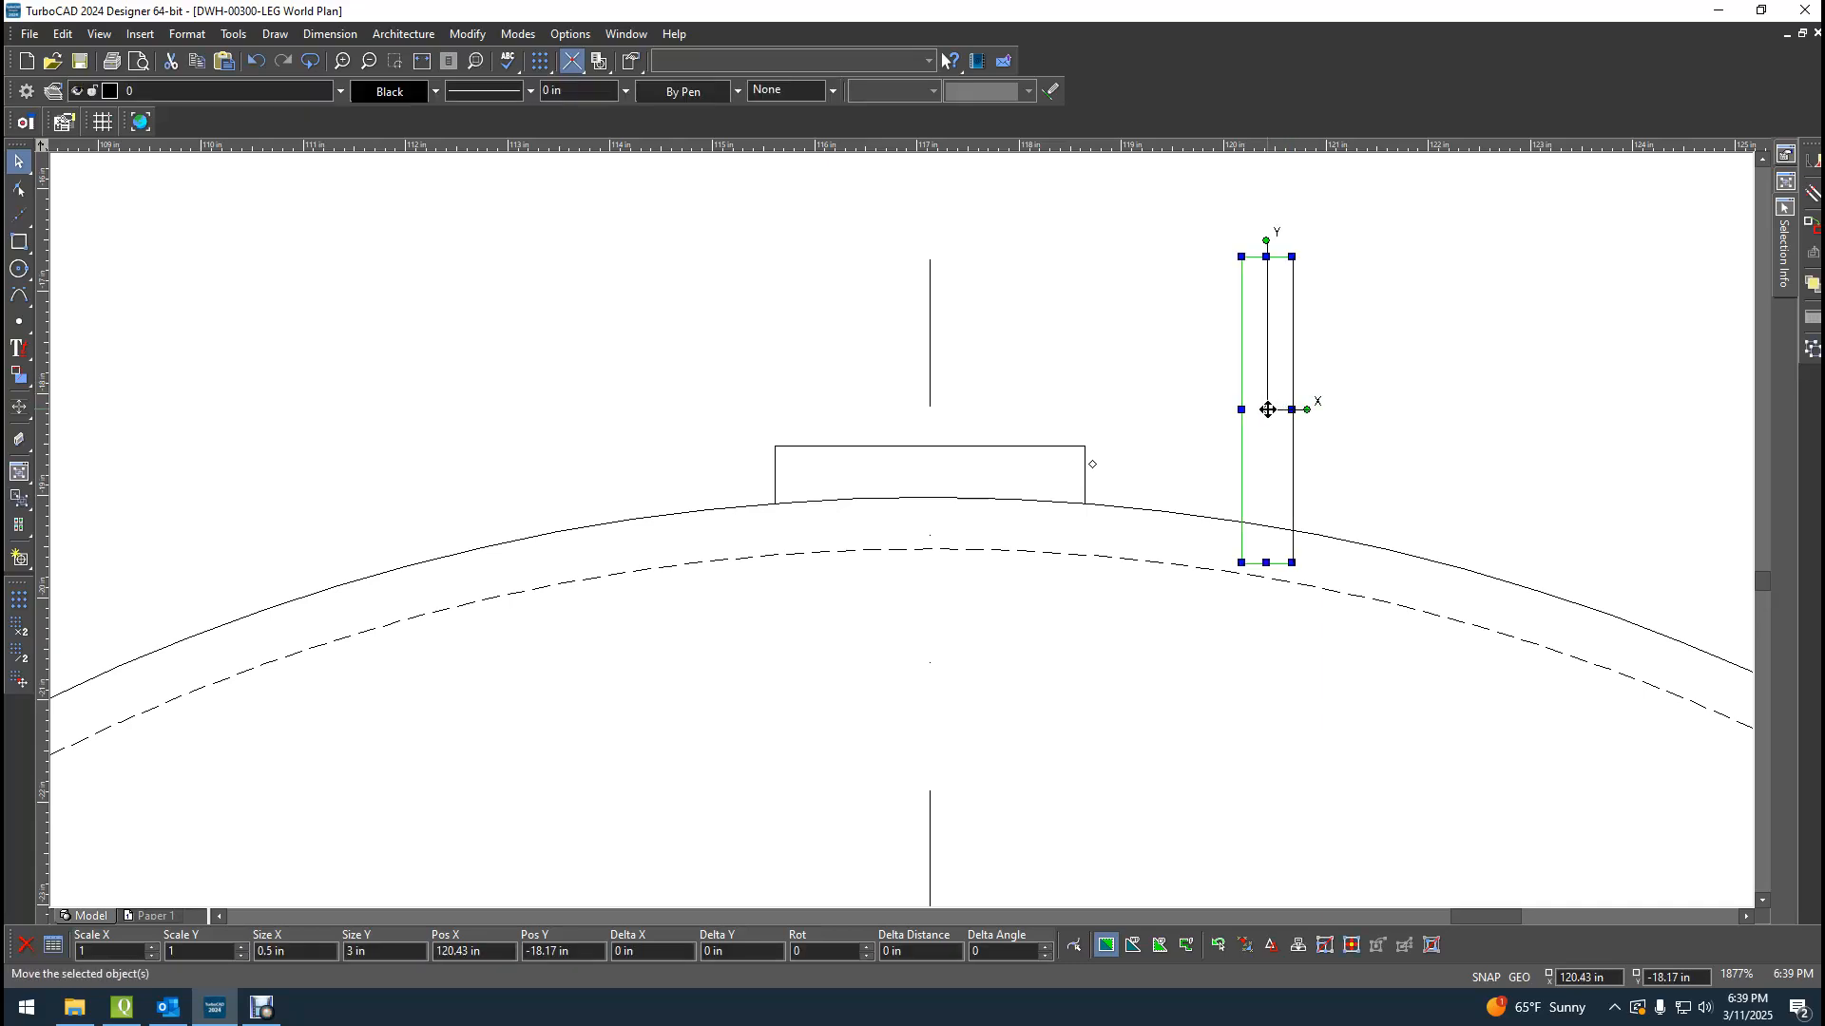
pyautogui.click(1267, 410)
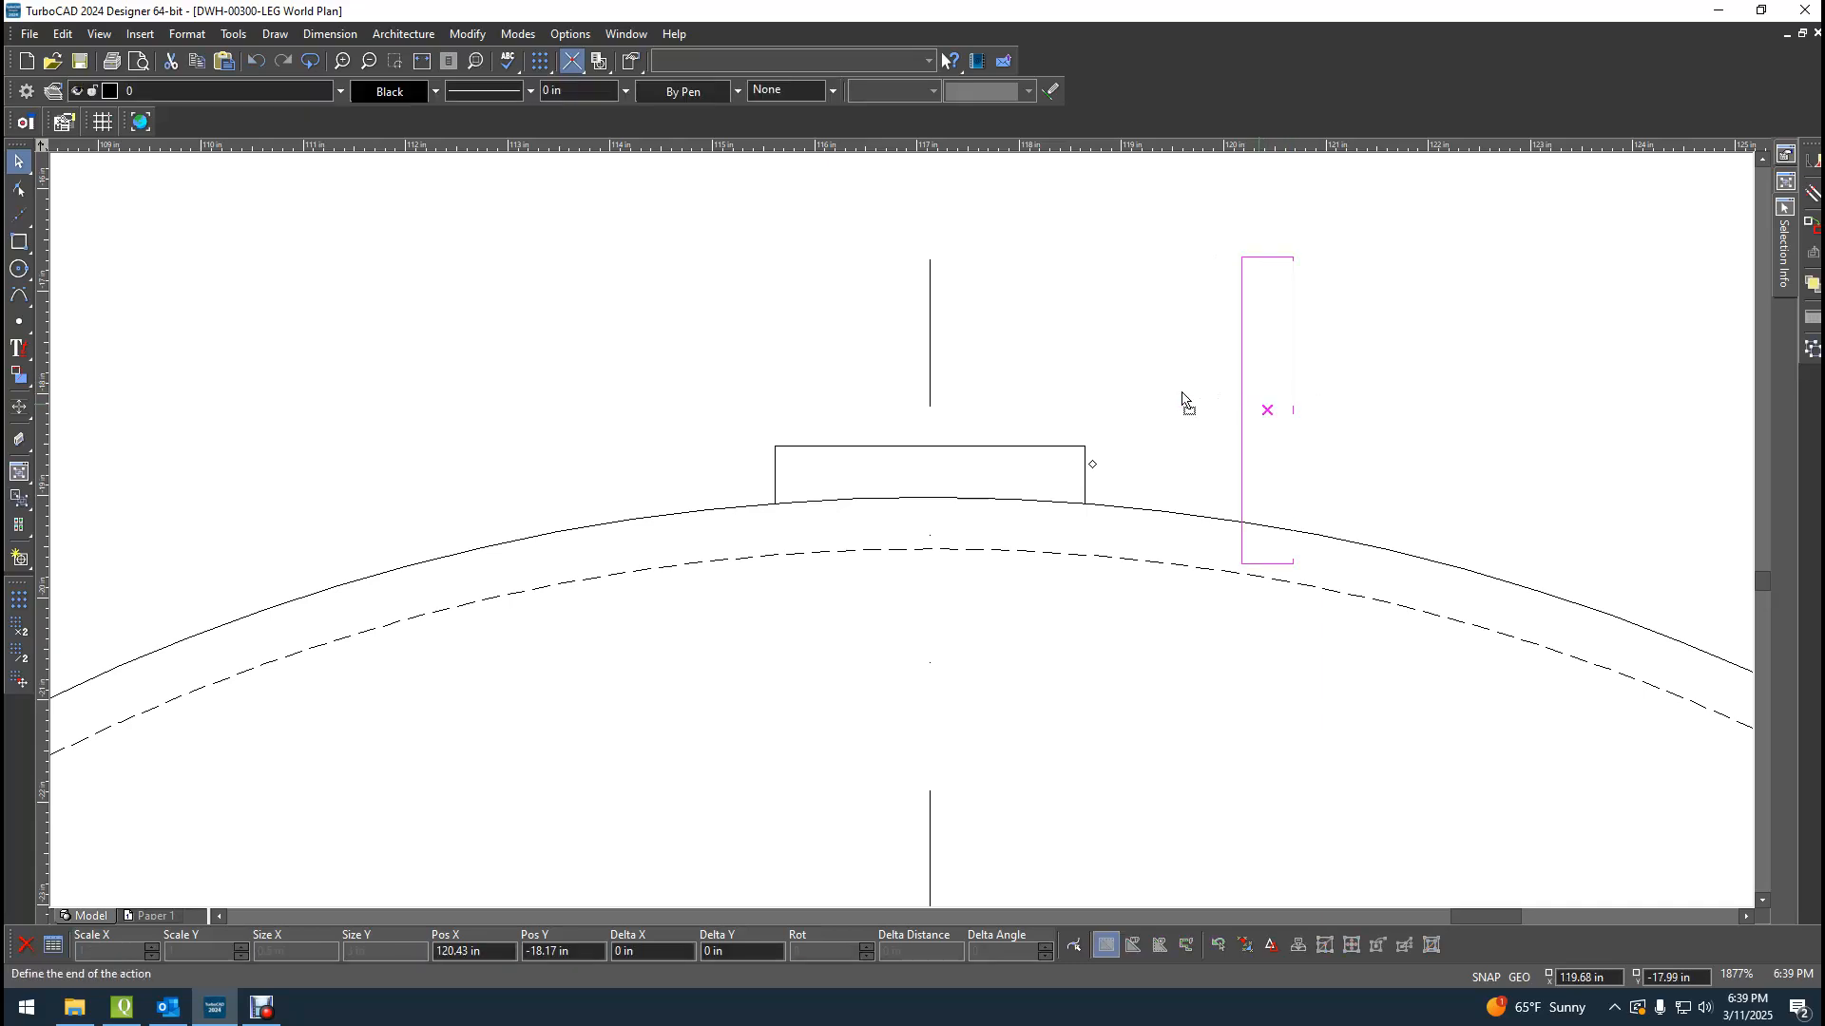
pyautogui.click(936, 449)
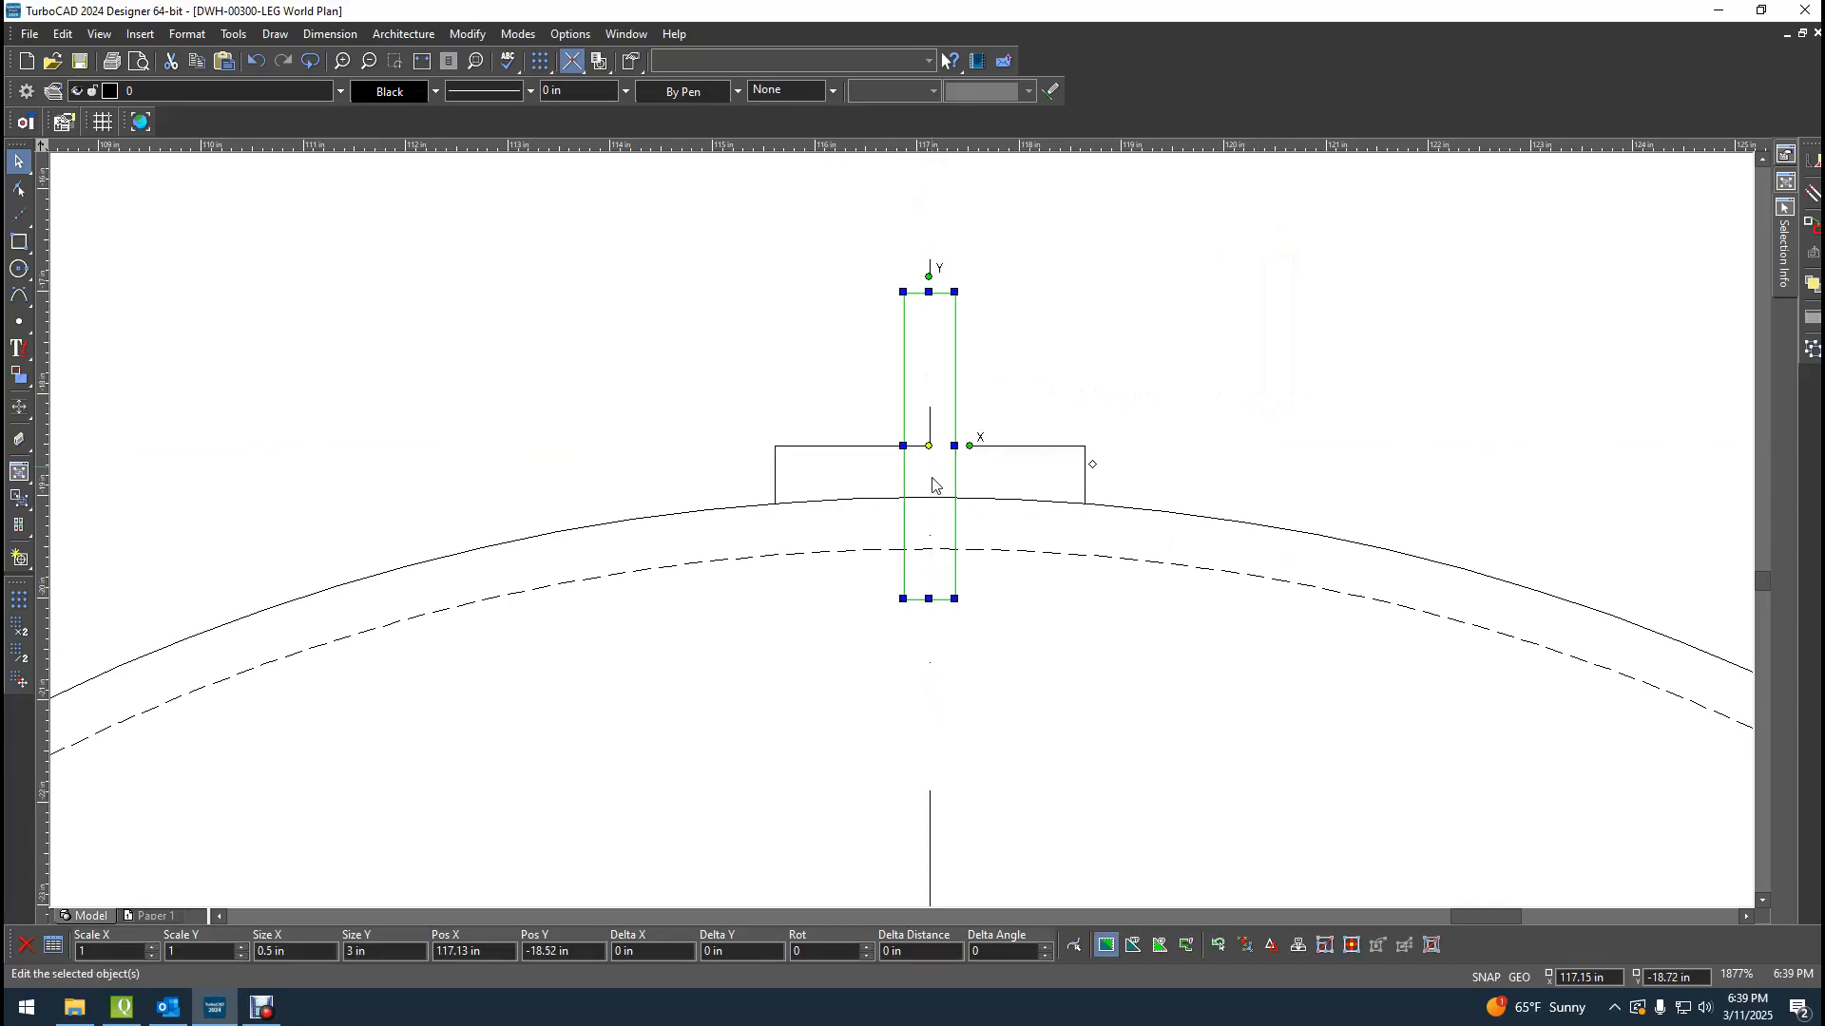
pyautogui.scroll(3, 936, 496)
pyautogui.click(863, 489)
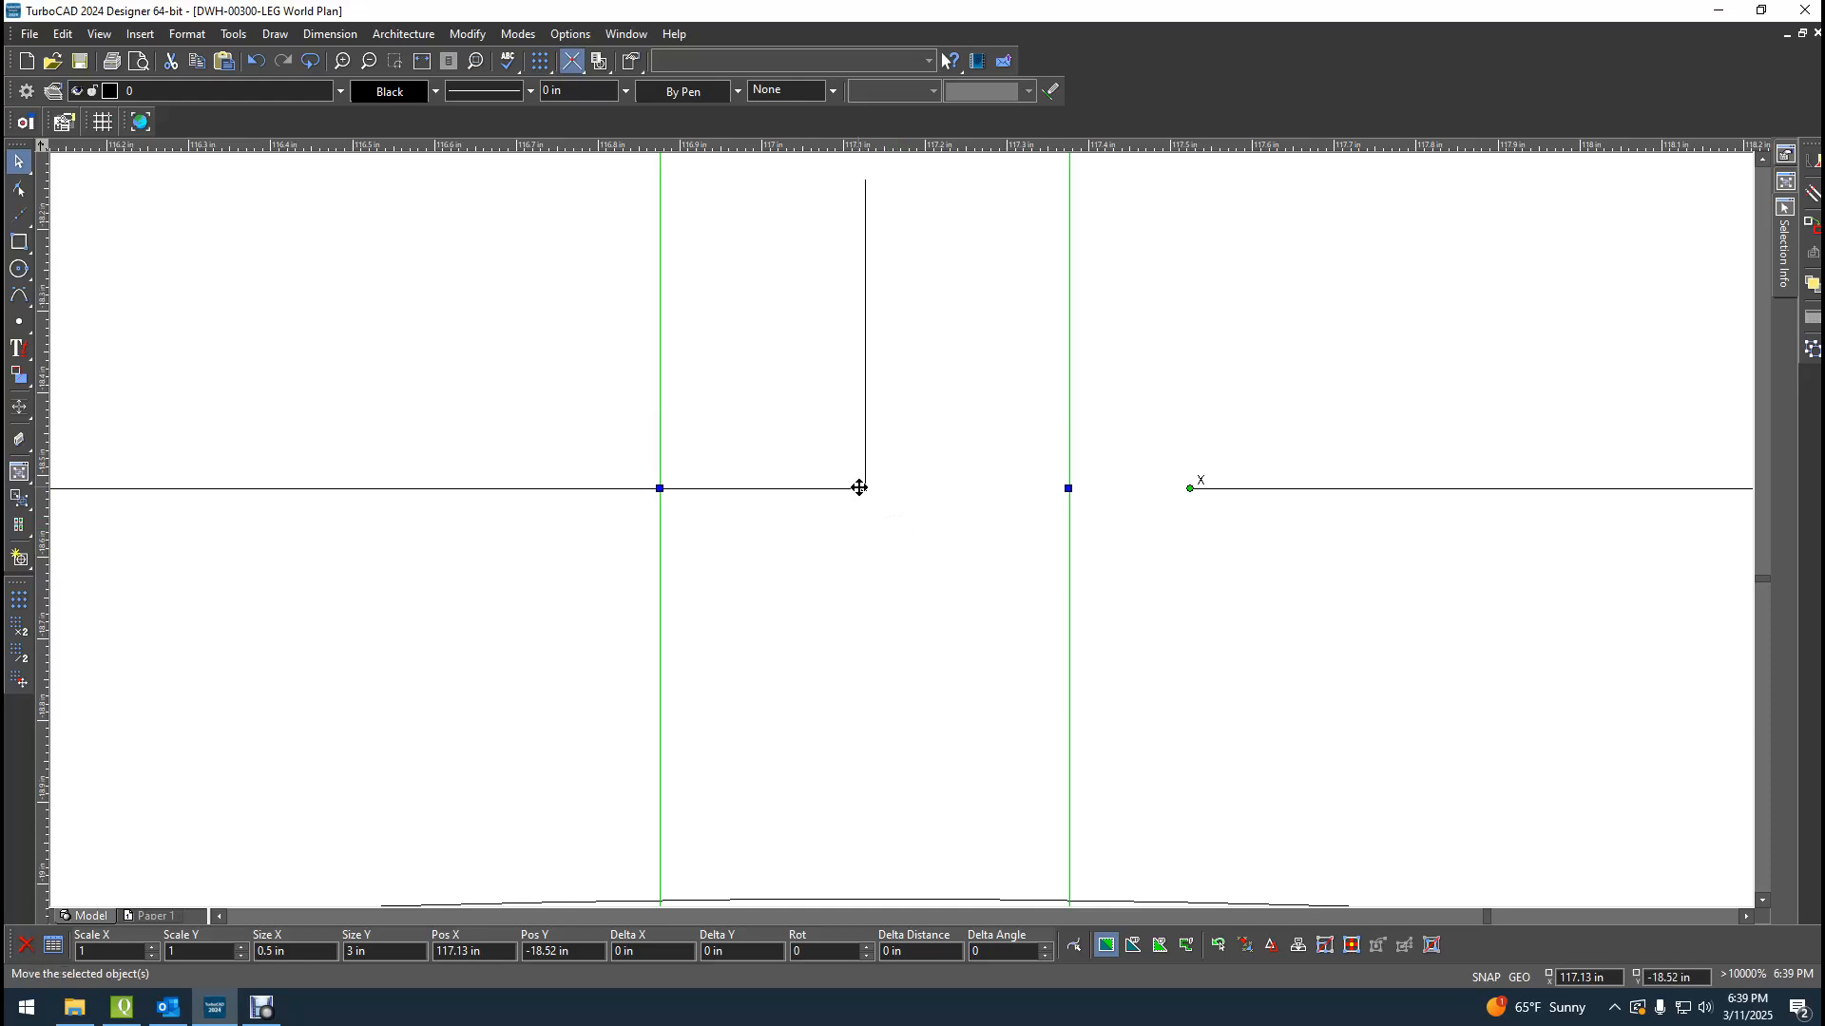
pyautogui.click(864, 380)
pyautogui.scroll(-3, 900, 533)
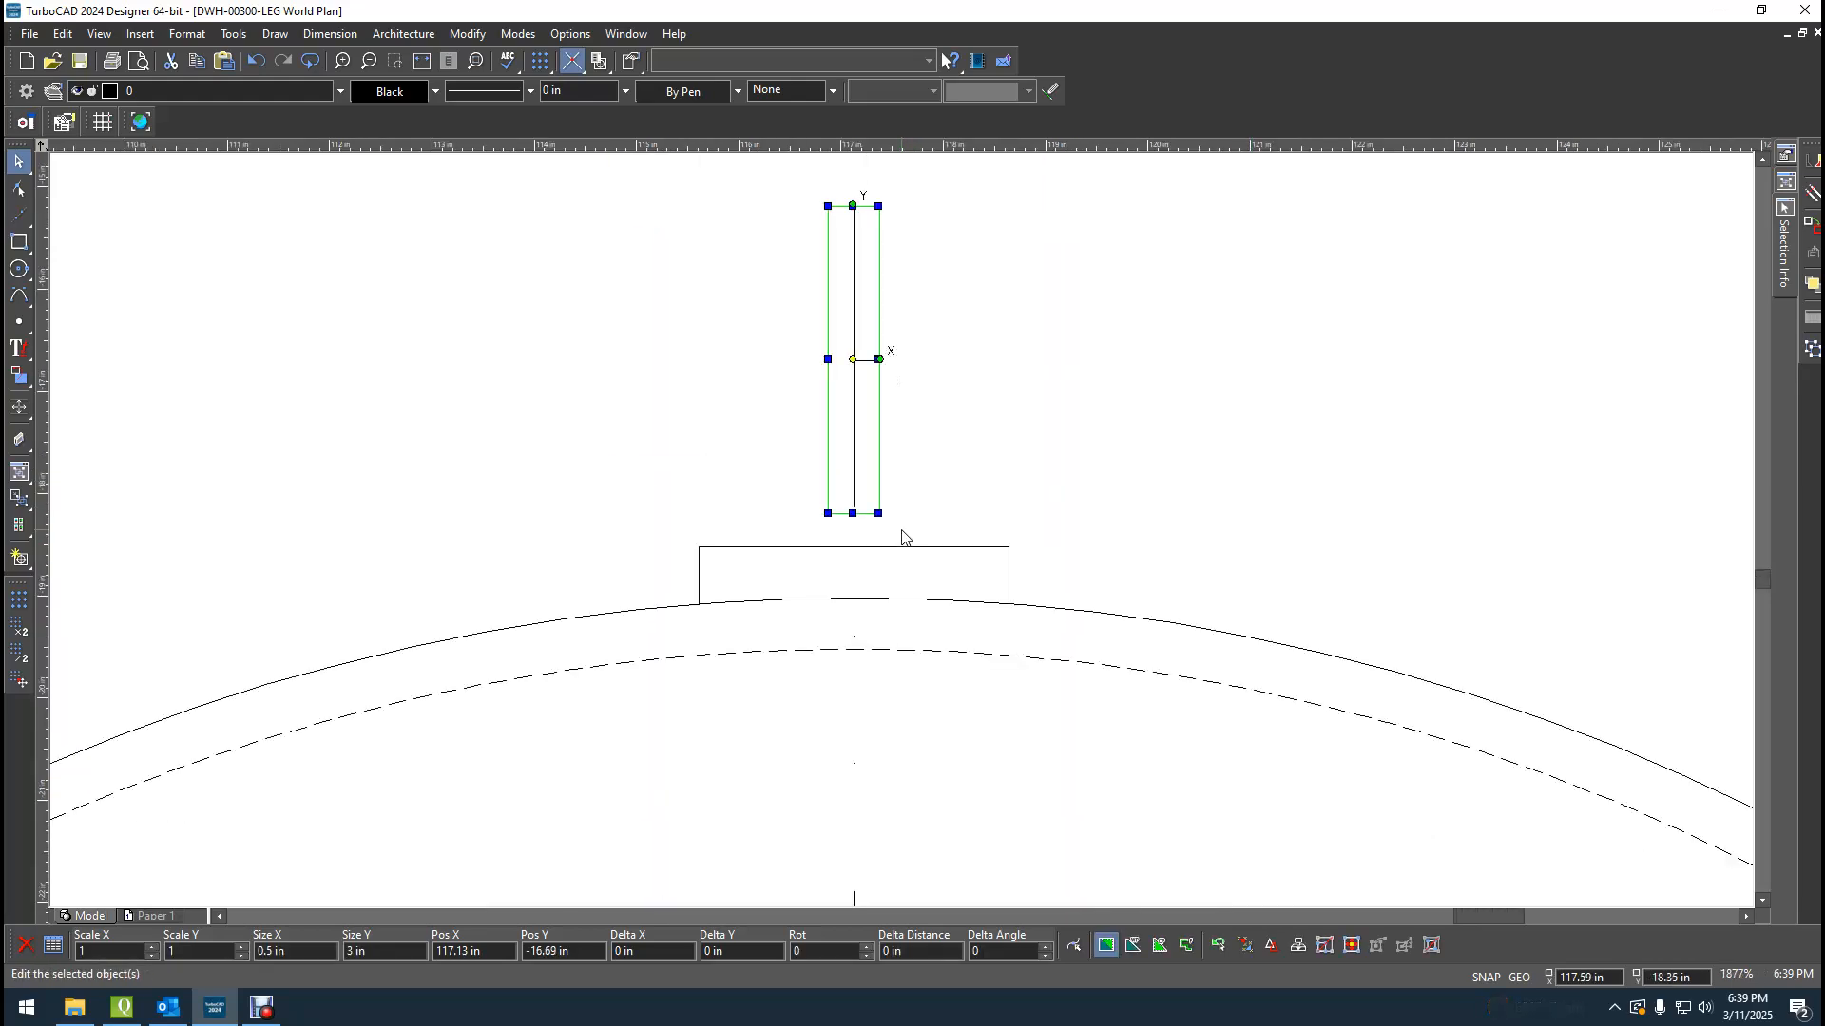
pyautogui.scroll(1, 901, 538)
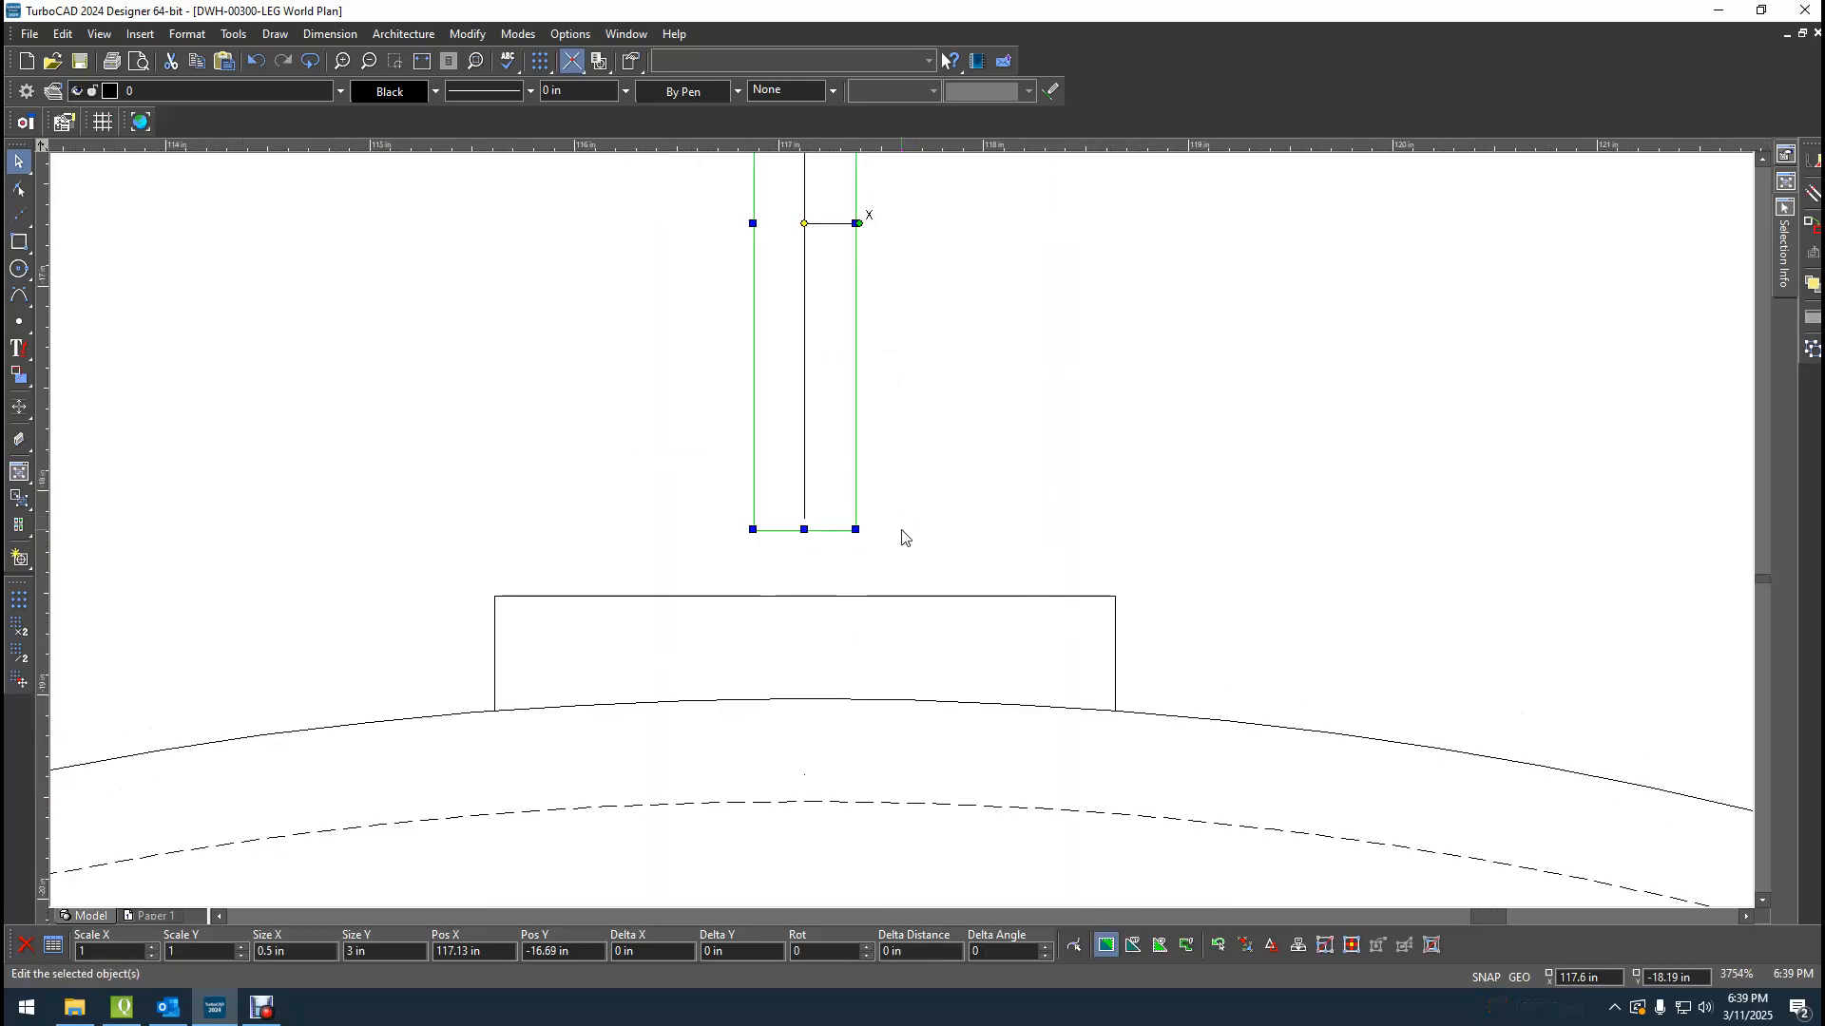
pyautogui.click(820, 514)
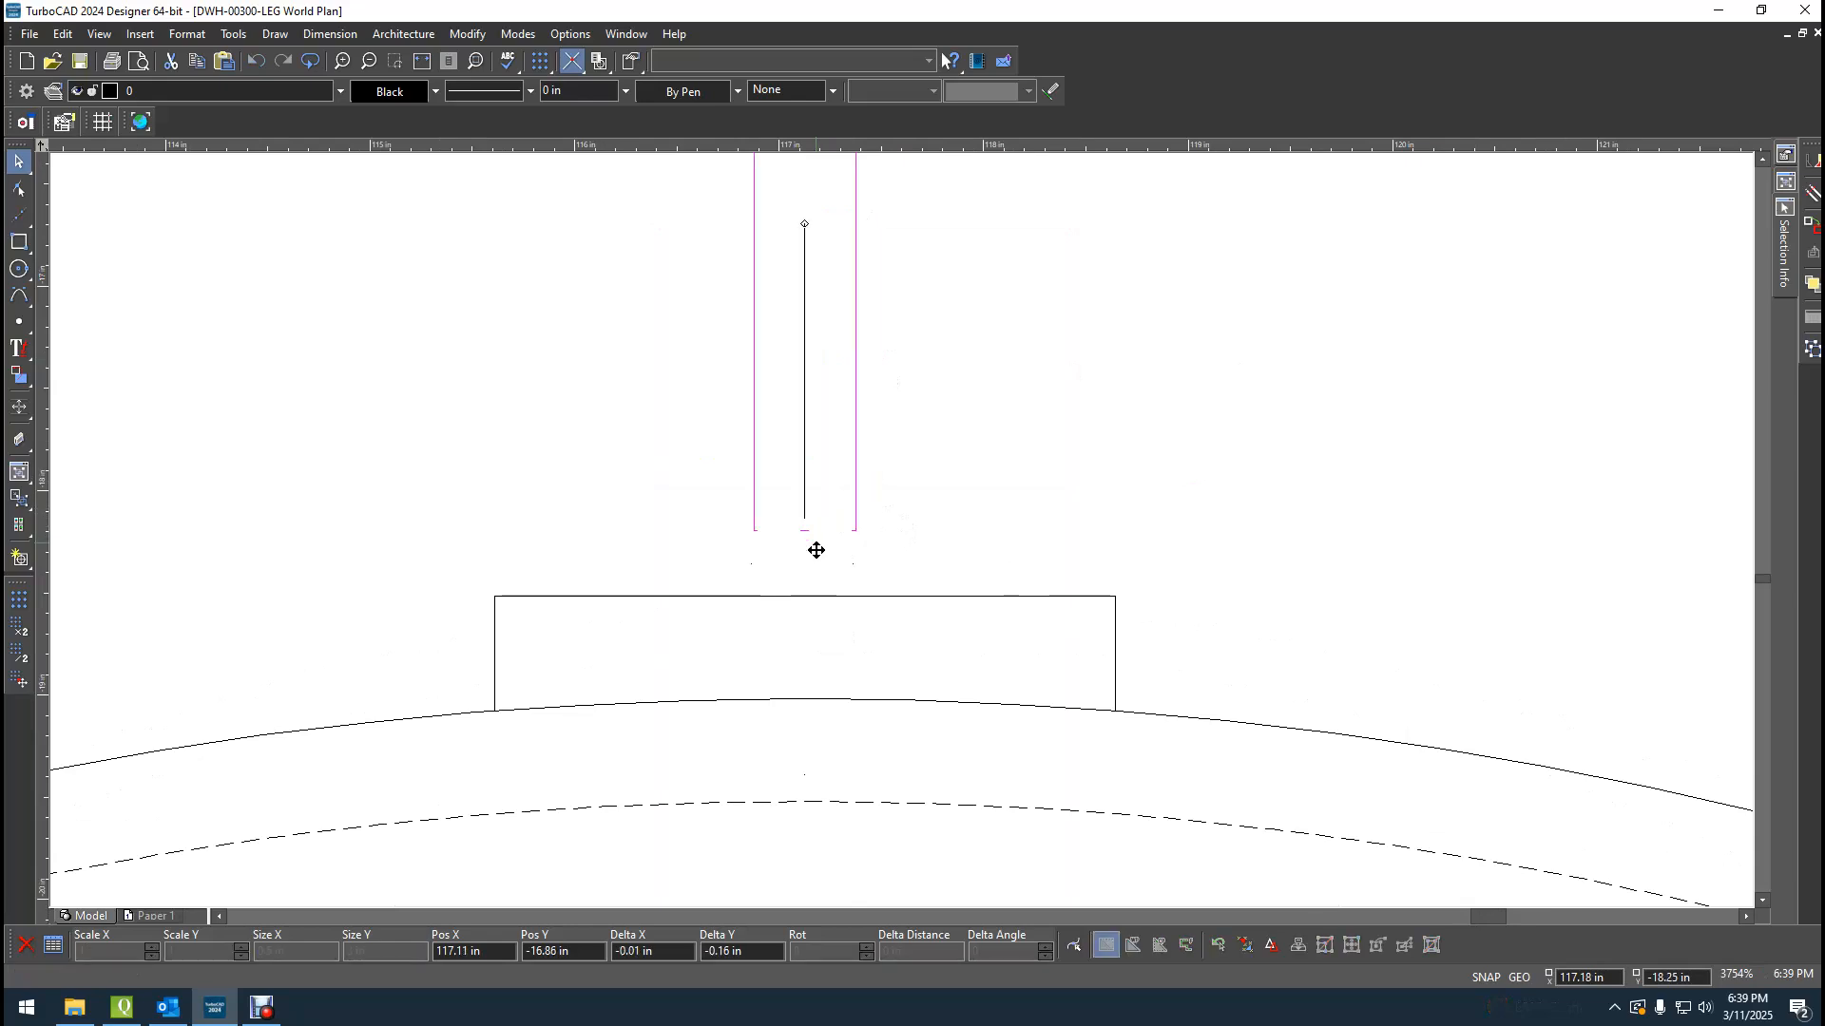
pyautogui.click(808, 660)
# Undo the rectangle's moves and the rectangle itself above the end view's tank.
pyautogui.hotkey('ctrl', 'z')
pyautogui.hotkey('ctrl', 'z')
pyautogui.hotkey('ctrl', 'z')
pyautogui.hotkey('ctrl', 'z')
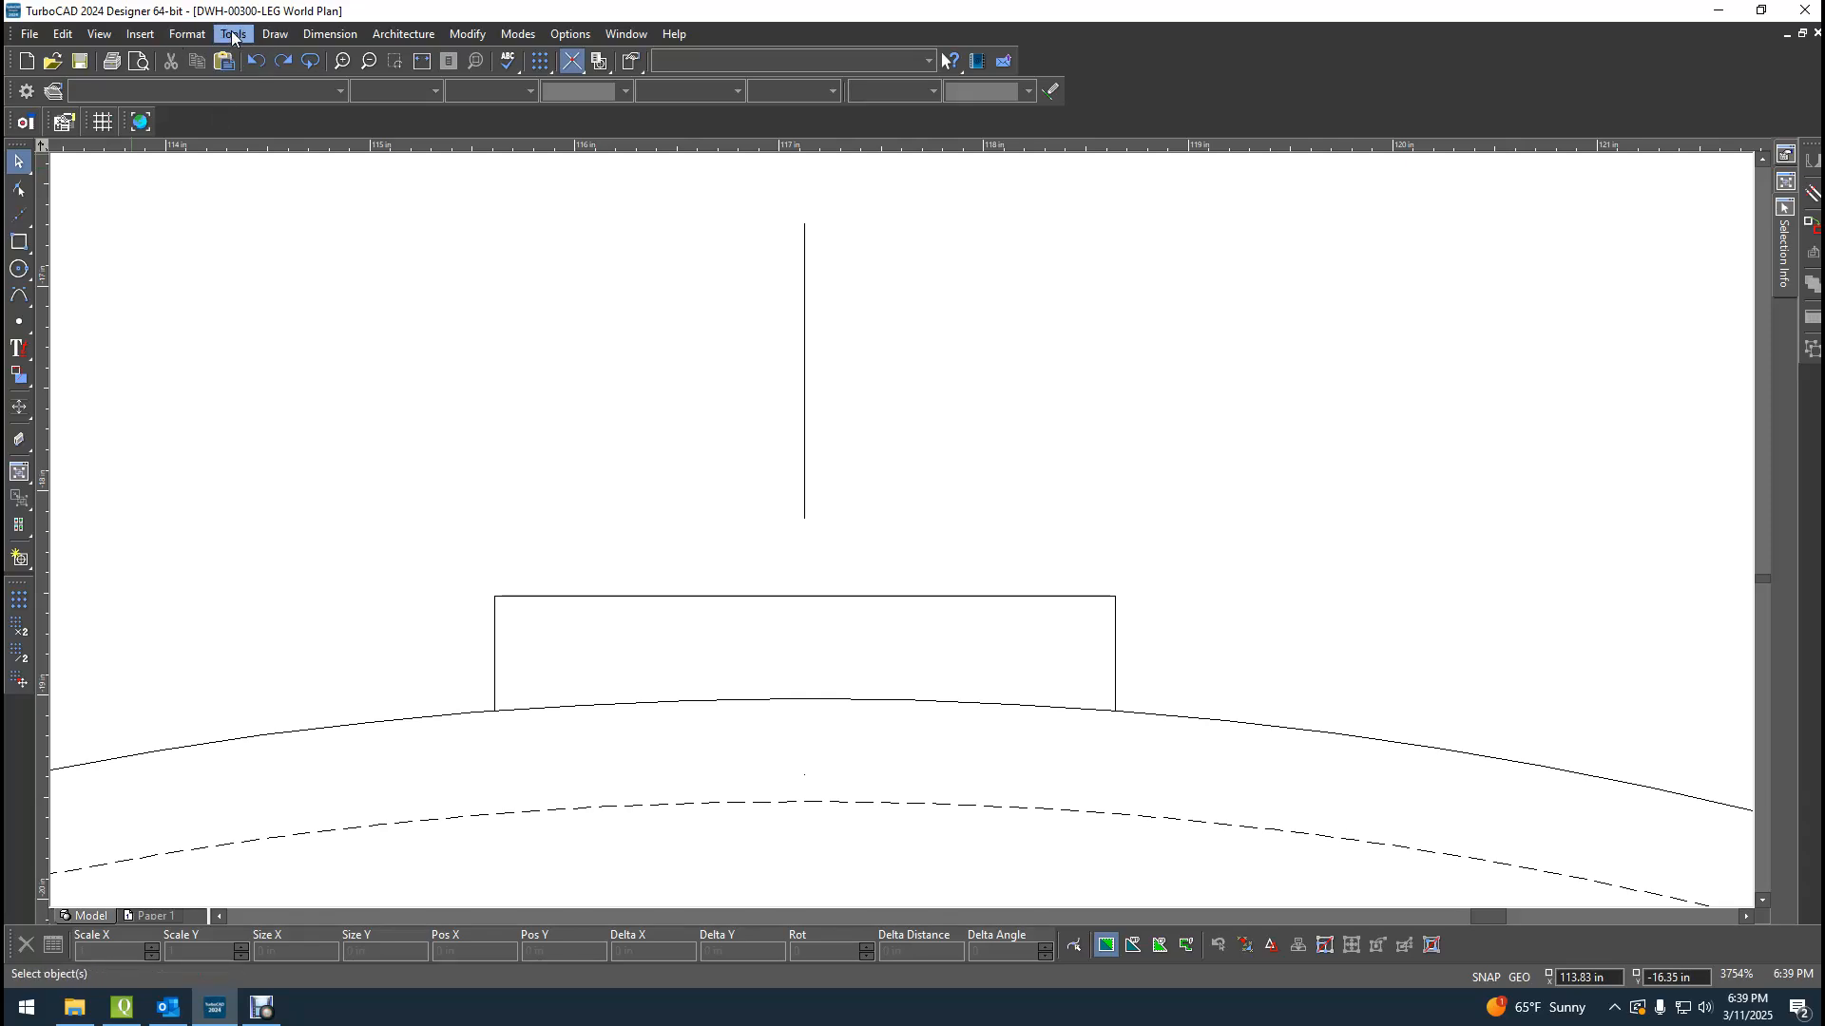
# Draw a 0.25 in horizontal line at angle 0 starting from the top point of the end view's outer tank circle.
pyautogui.click(232, 34)
pyautogui.moveTo(275, 34)
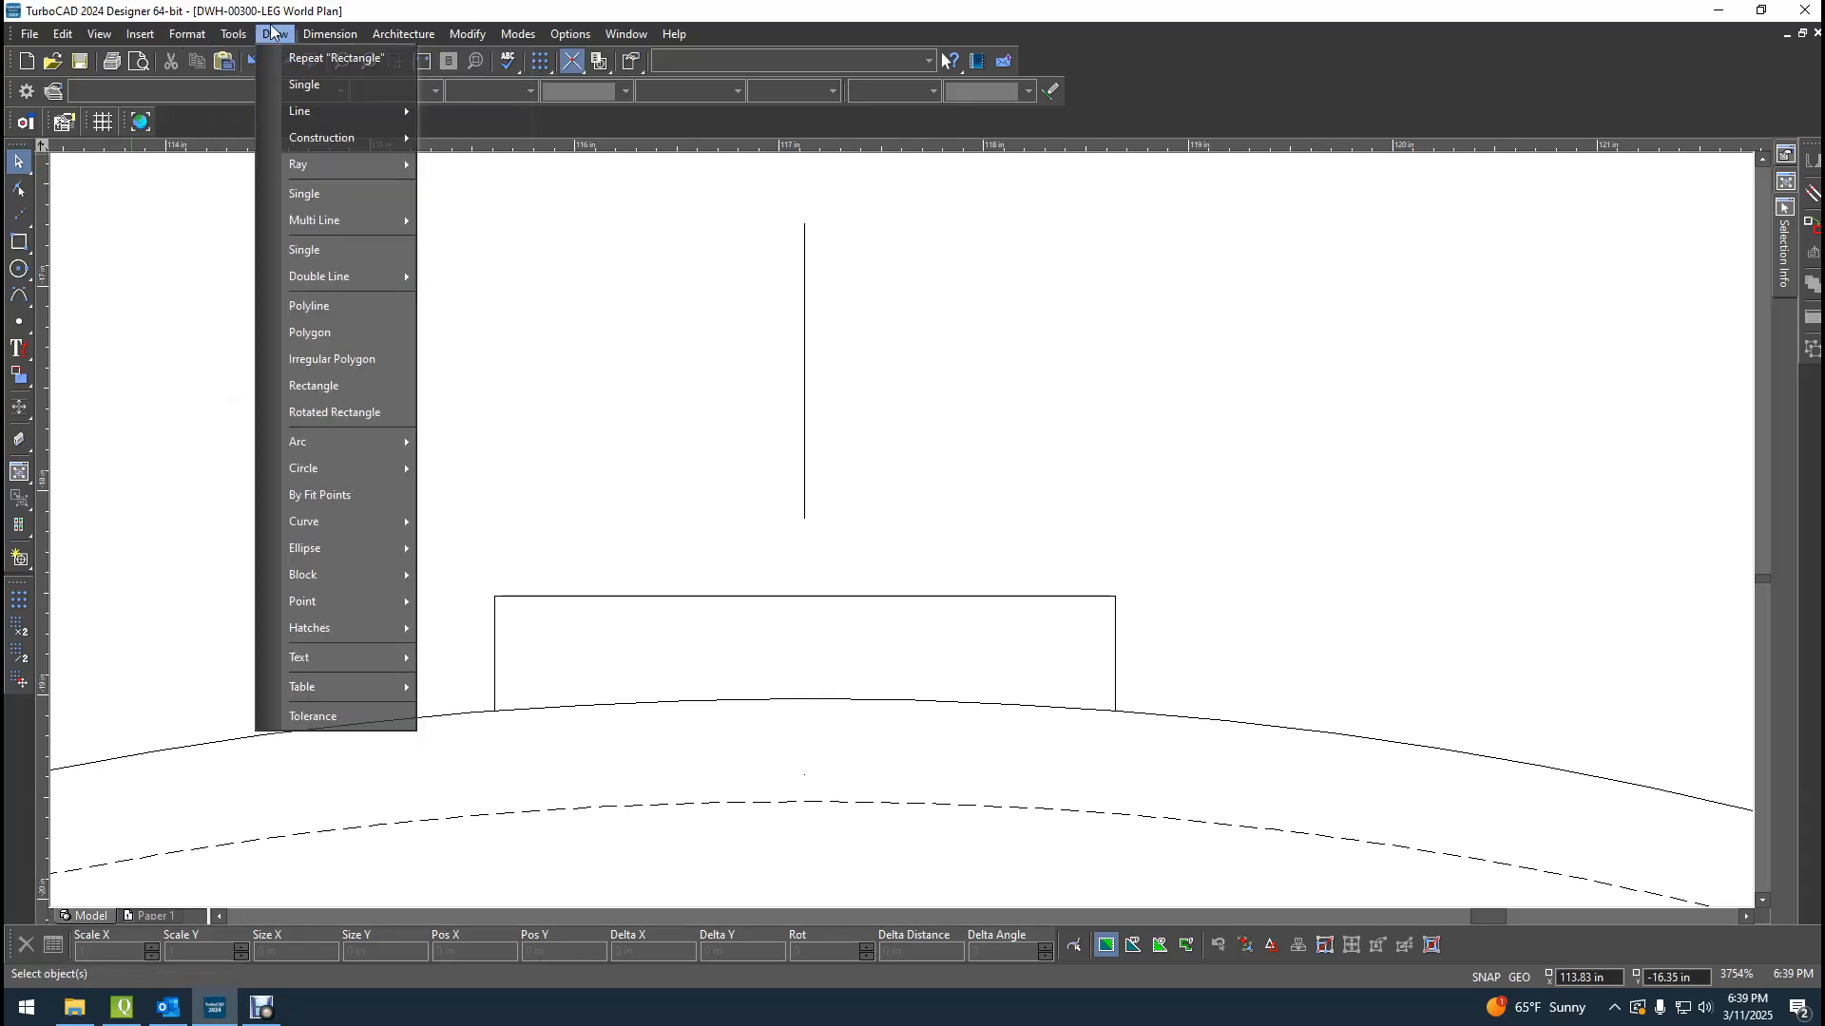
pyautogui.click(299, 86)
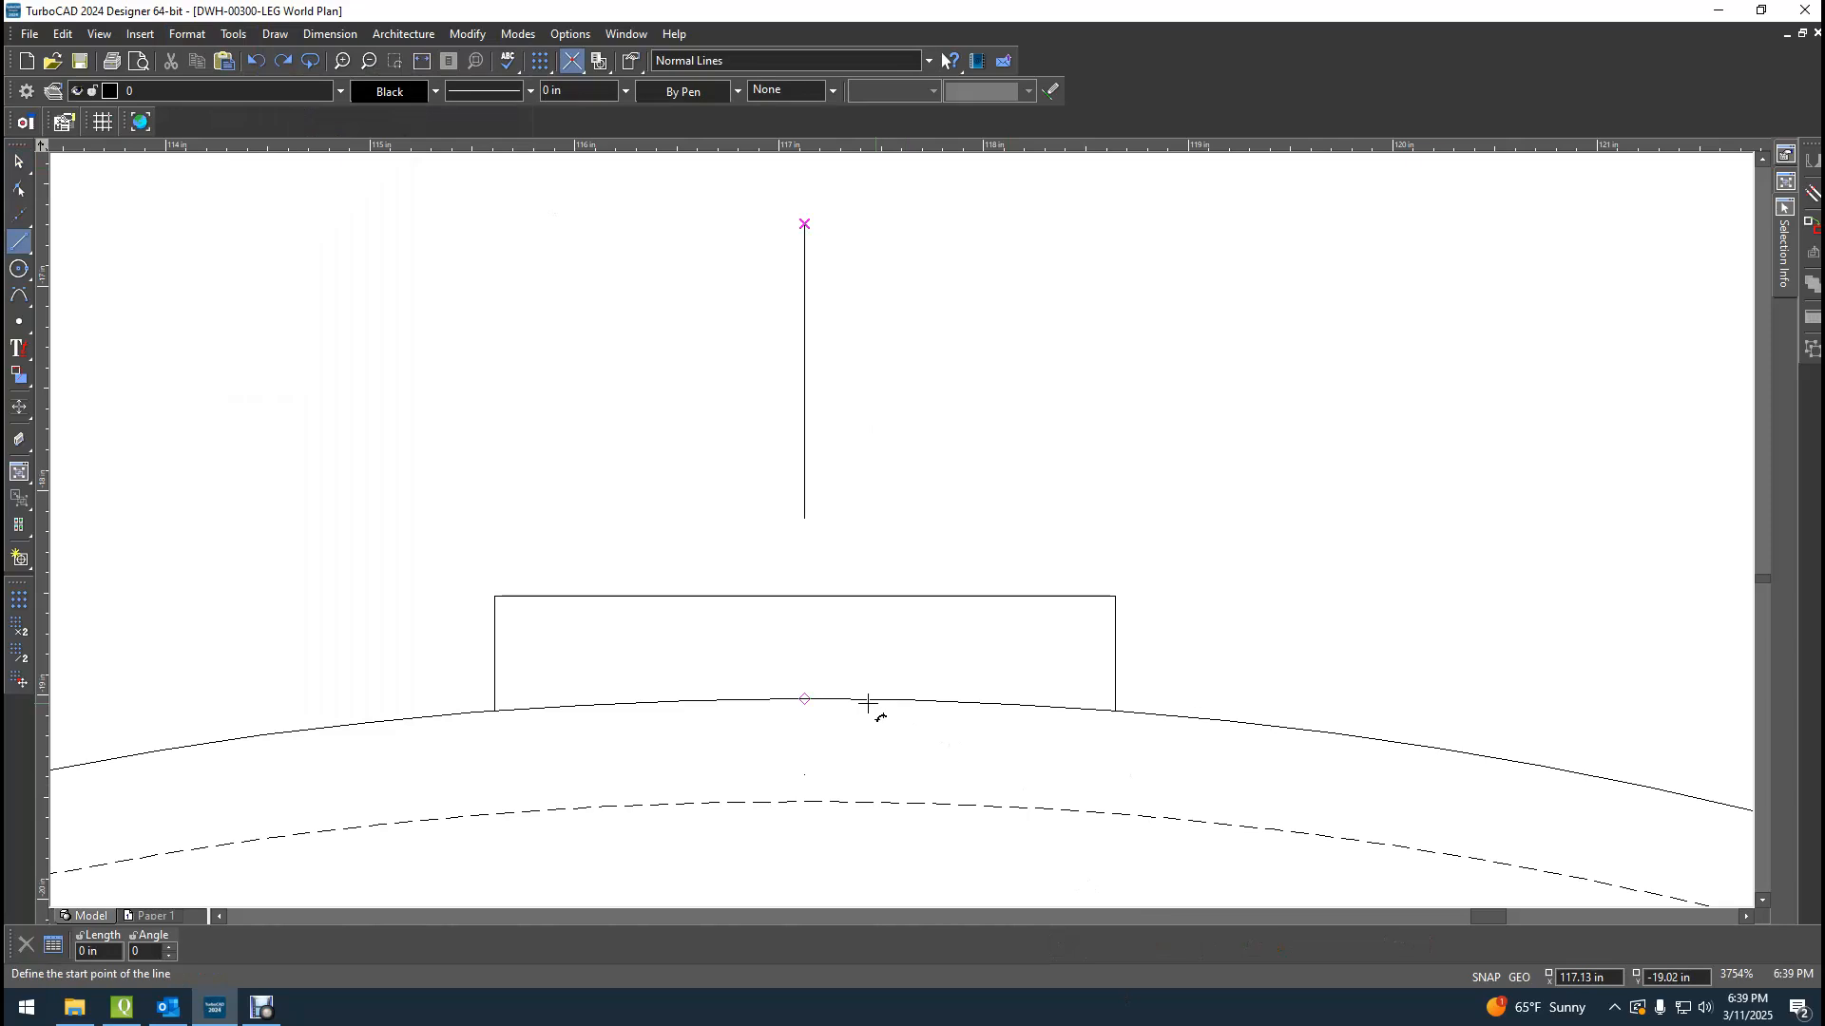
pyautogui.click(805, 699)
pyautogui.press('Tab')
pyautogui.write('.25')
pyautogui.press('Tab')
pyautogui.write('0')
pyautogui.press('Return')
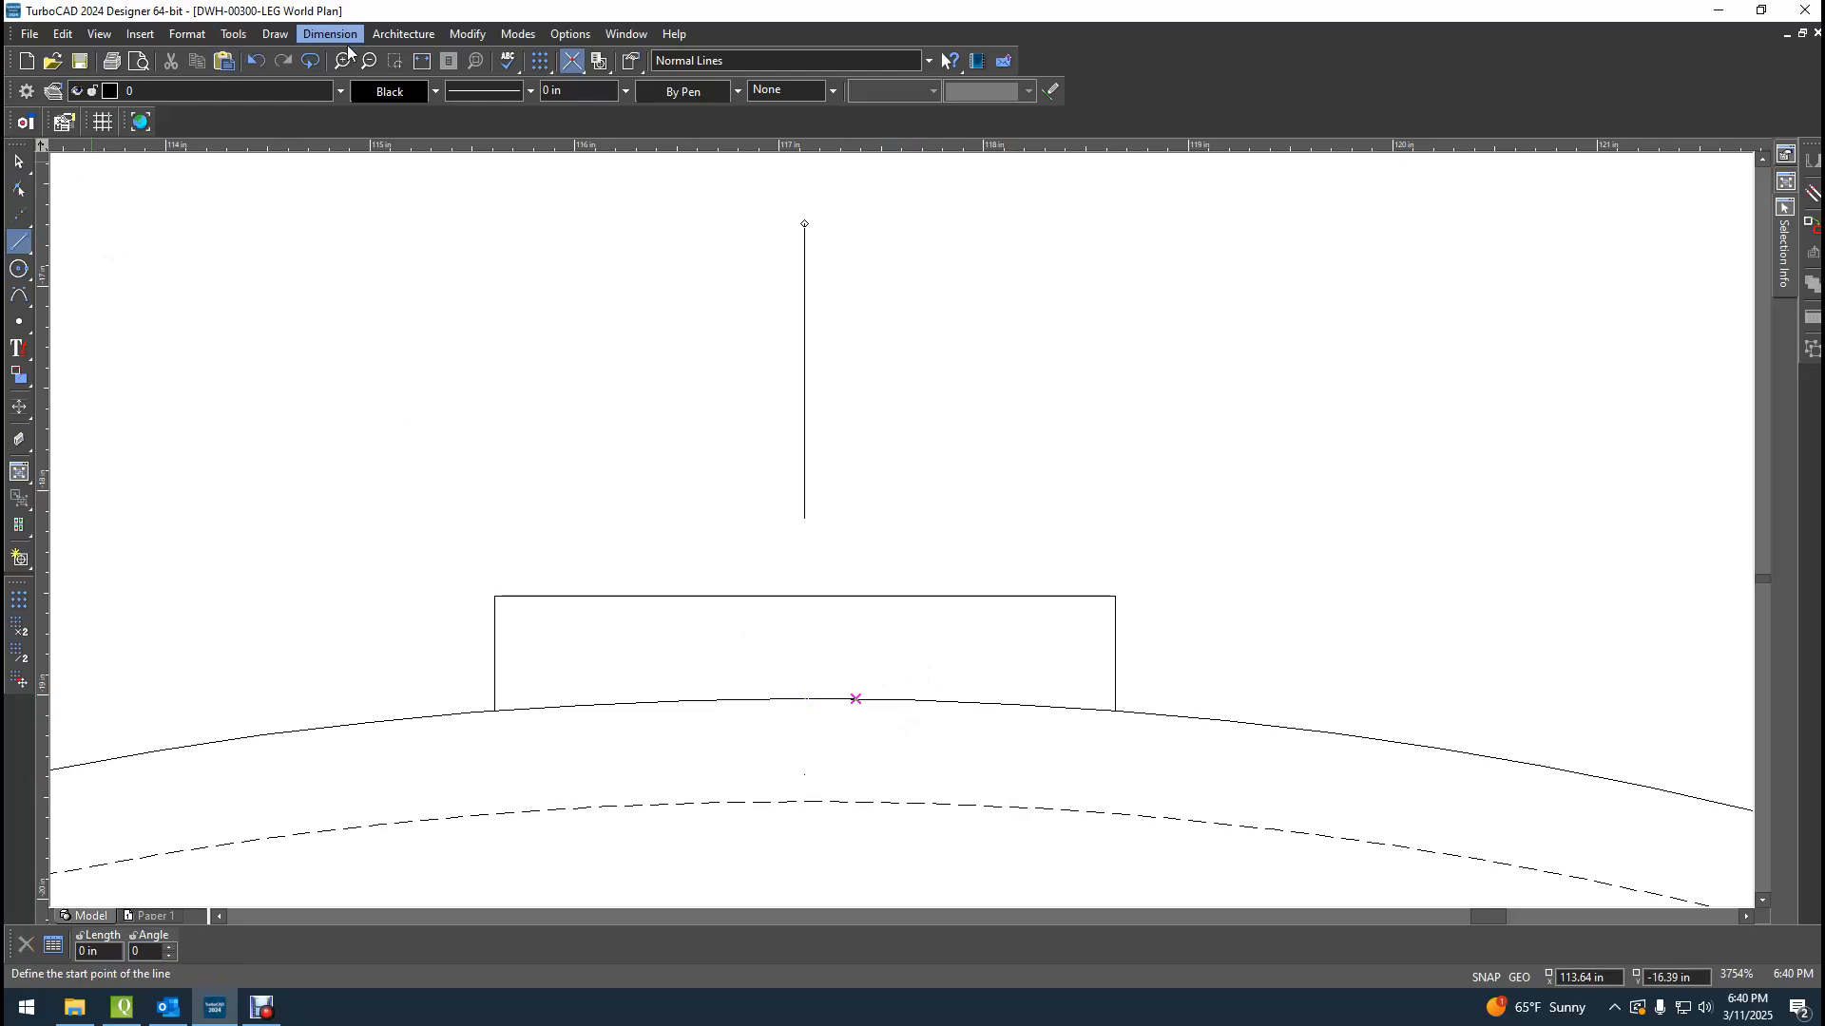
# Change the color of the short 0.25 in line at the top of the tank circle to bright pink.
pyautogui.click(21, 165)
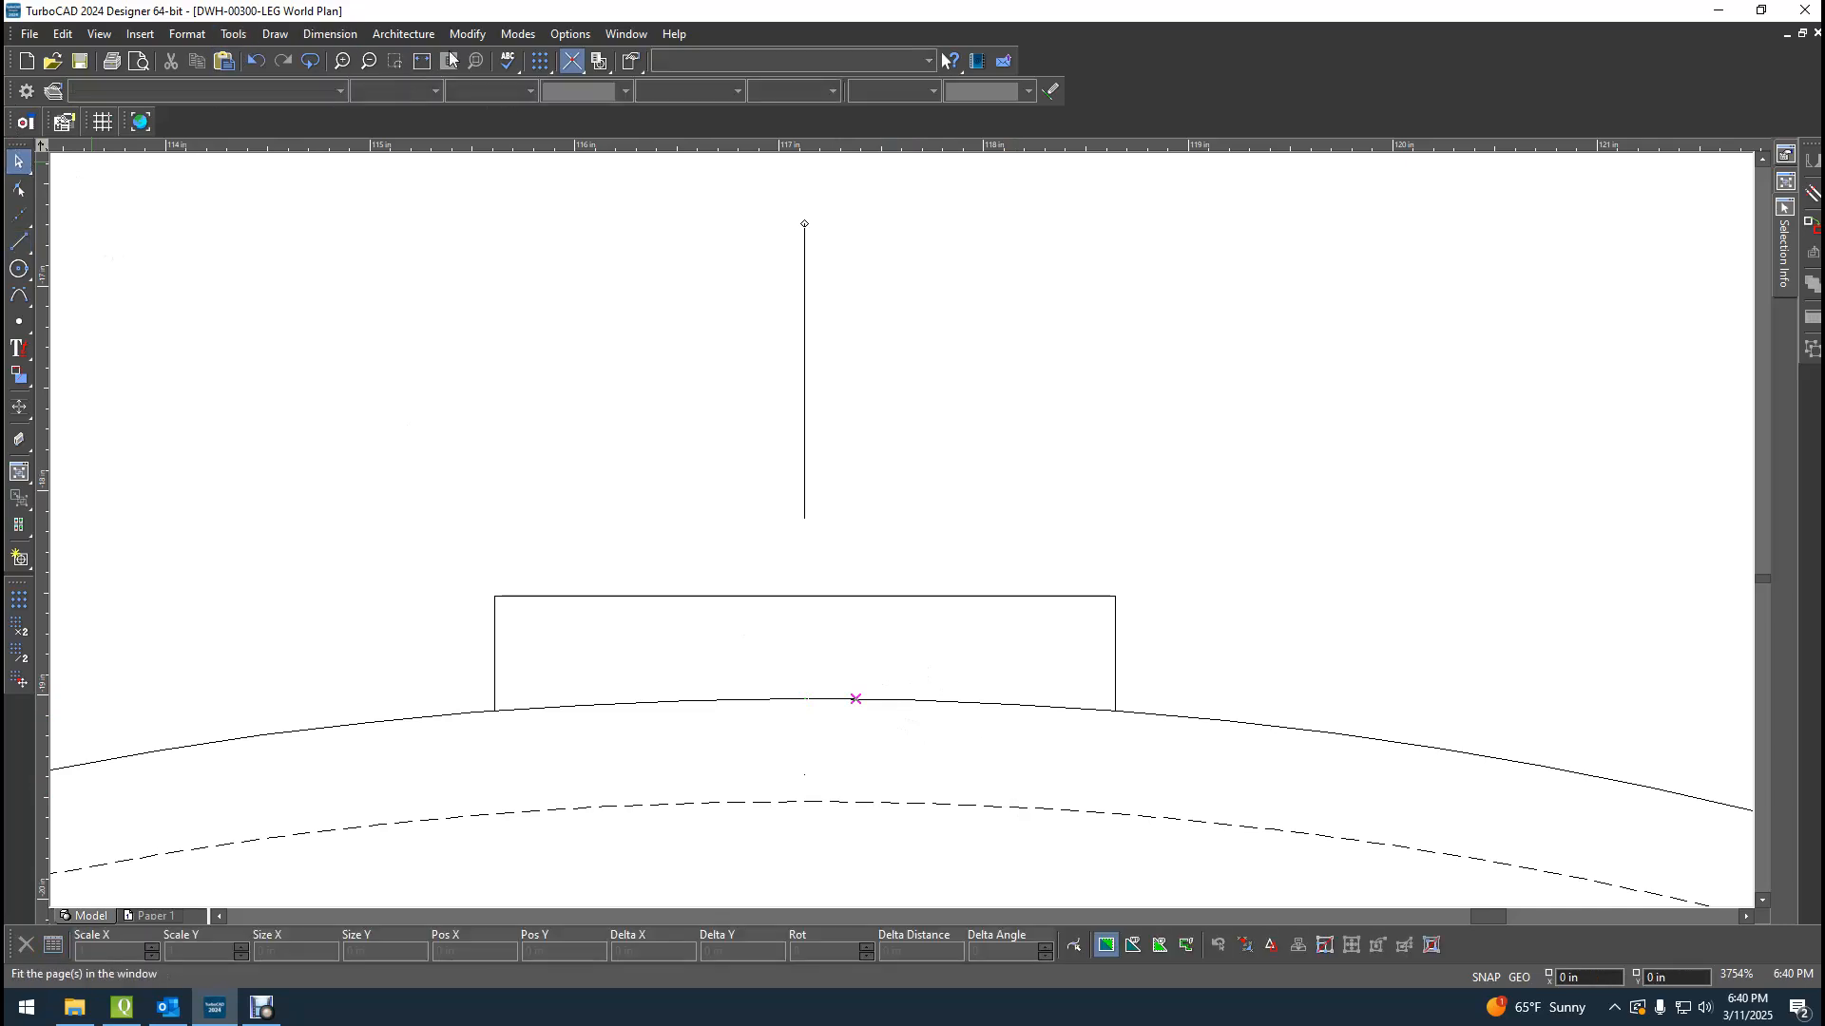
pyautogui.click(848, 700)
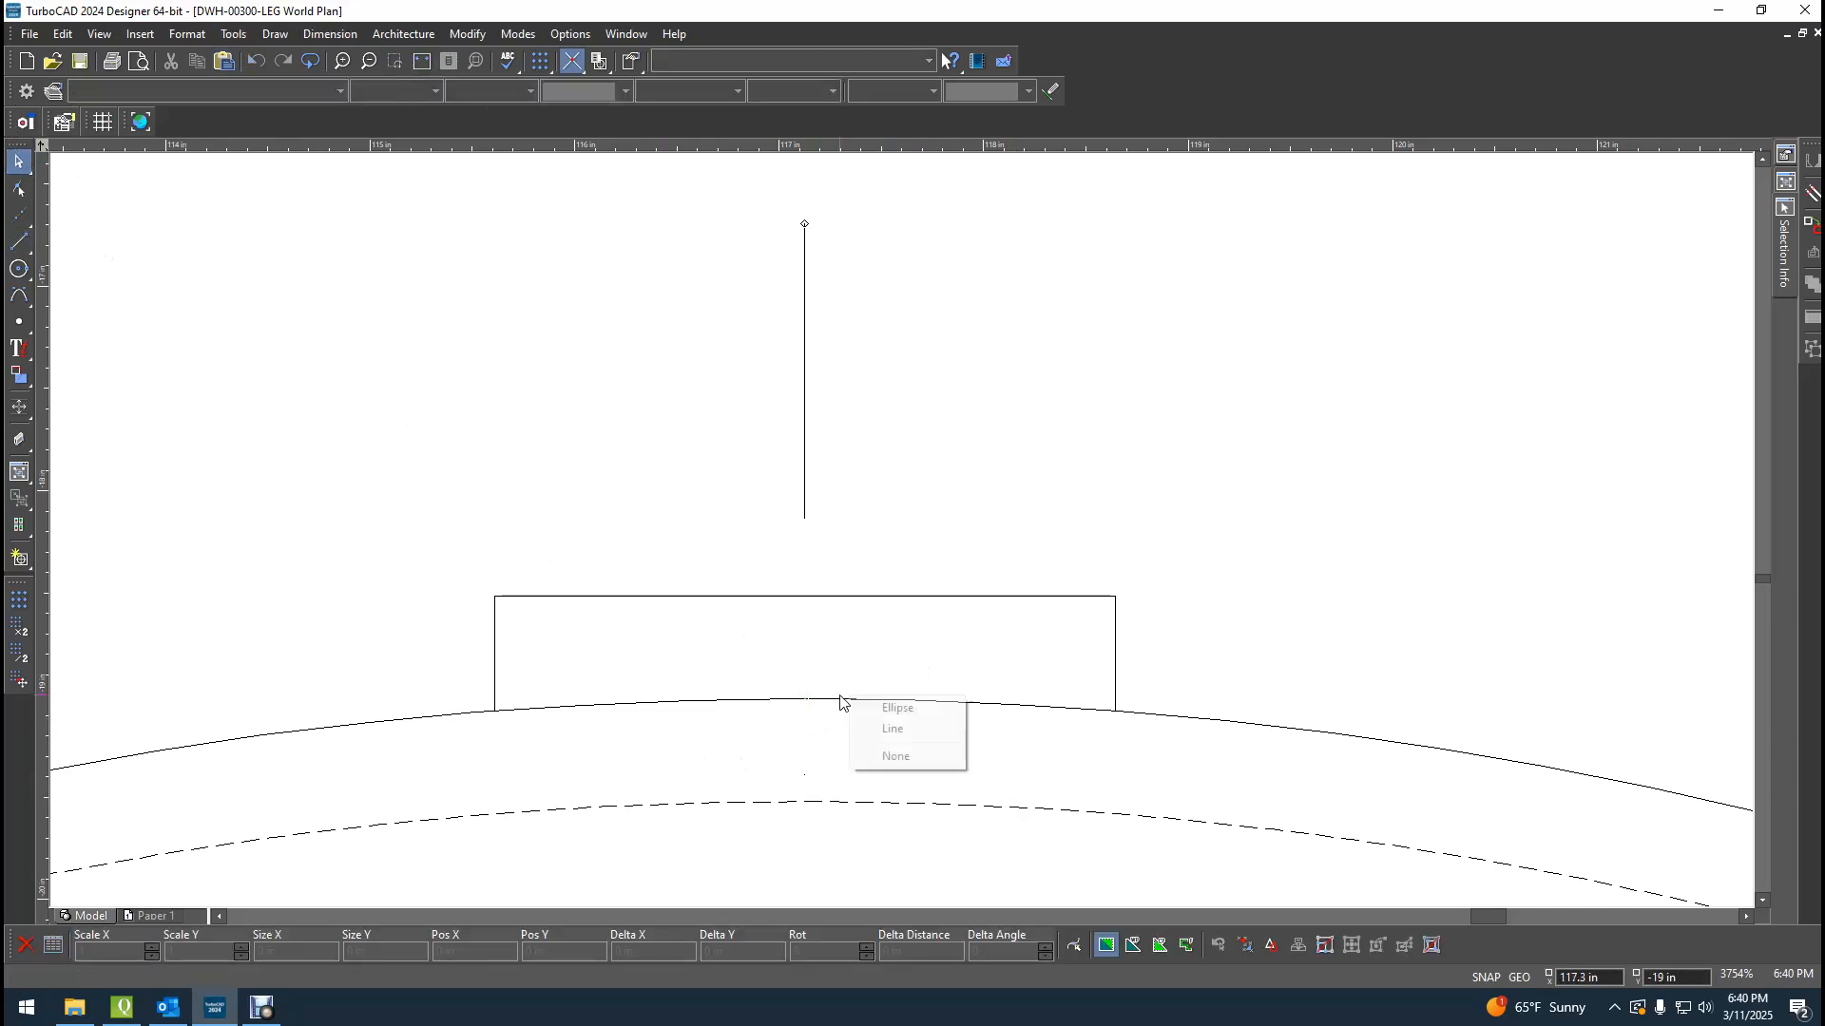
pyautogui.click(903, 736)
pyautogui.click(531, 92)
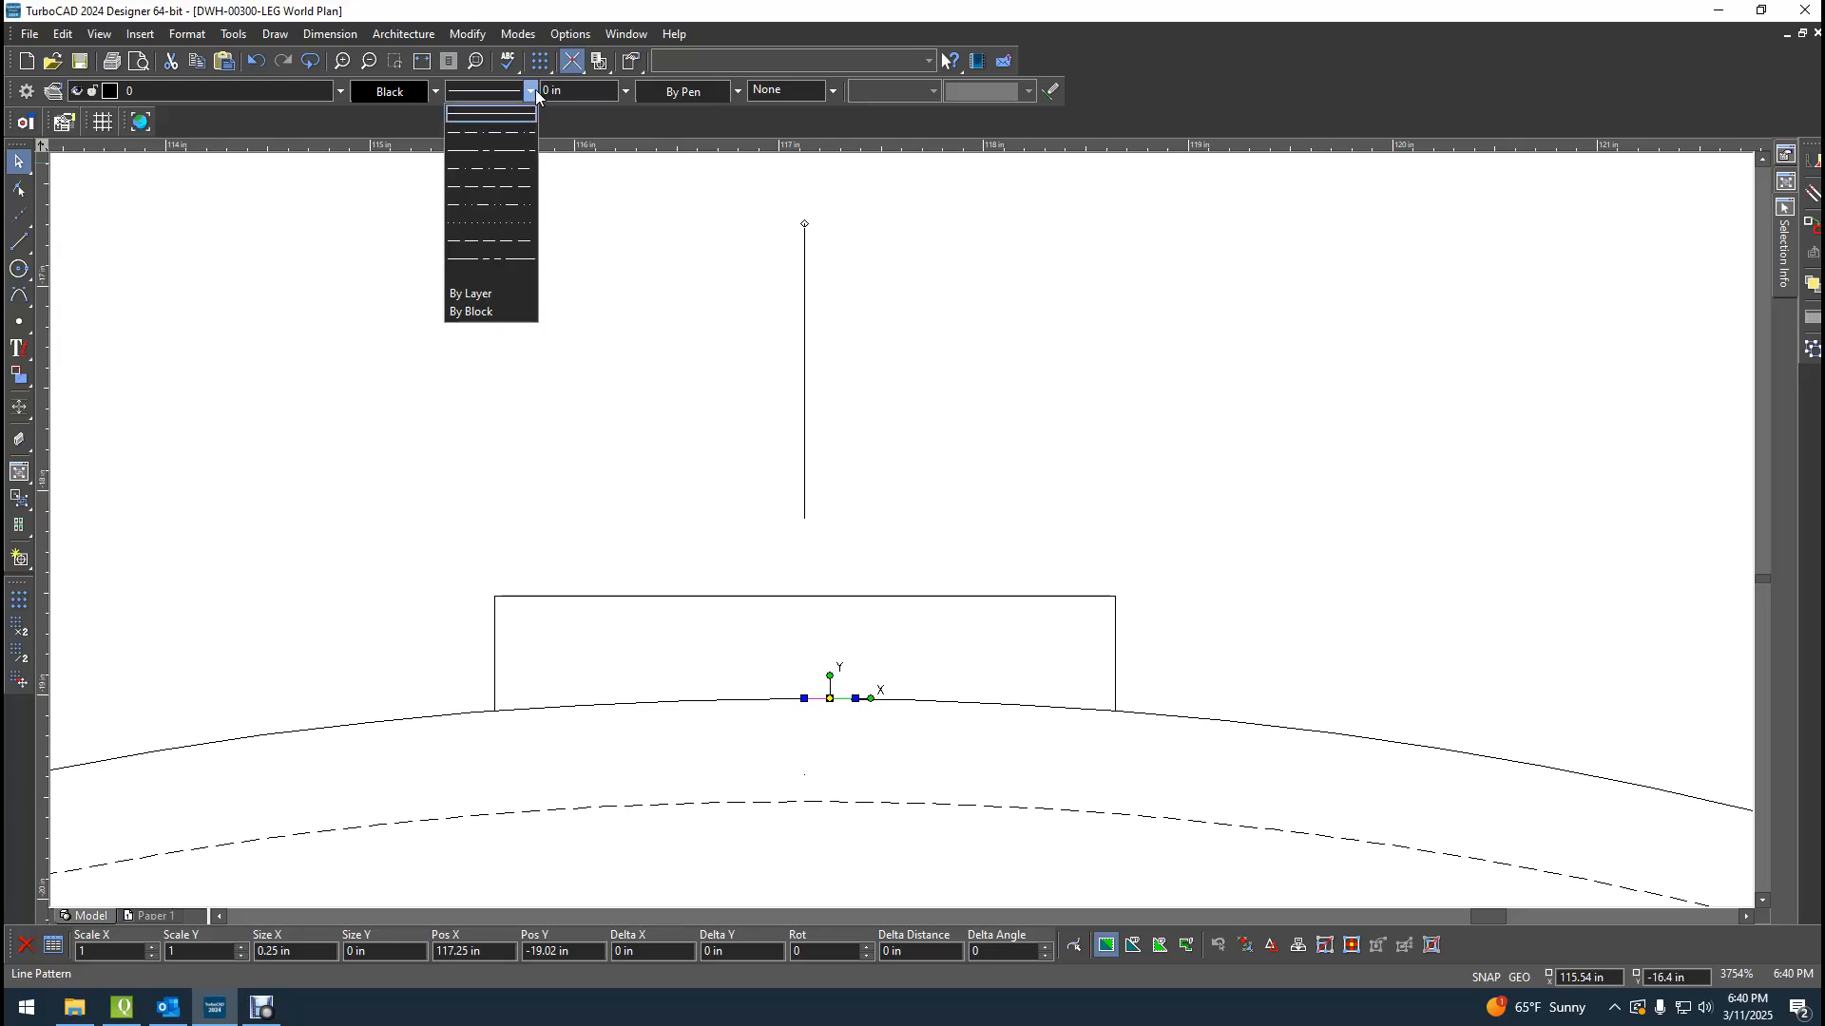
pyautogui.click(534, 90)
pyautogui.click(436, 92)
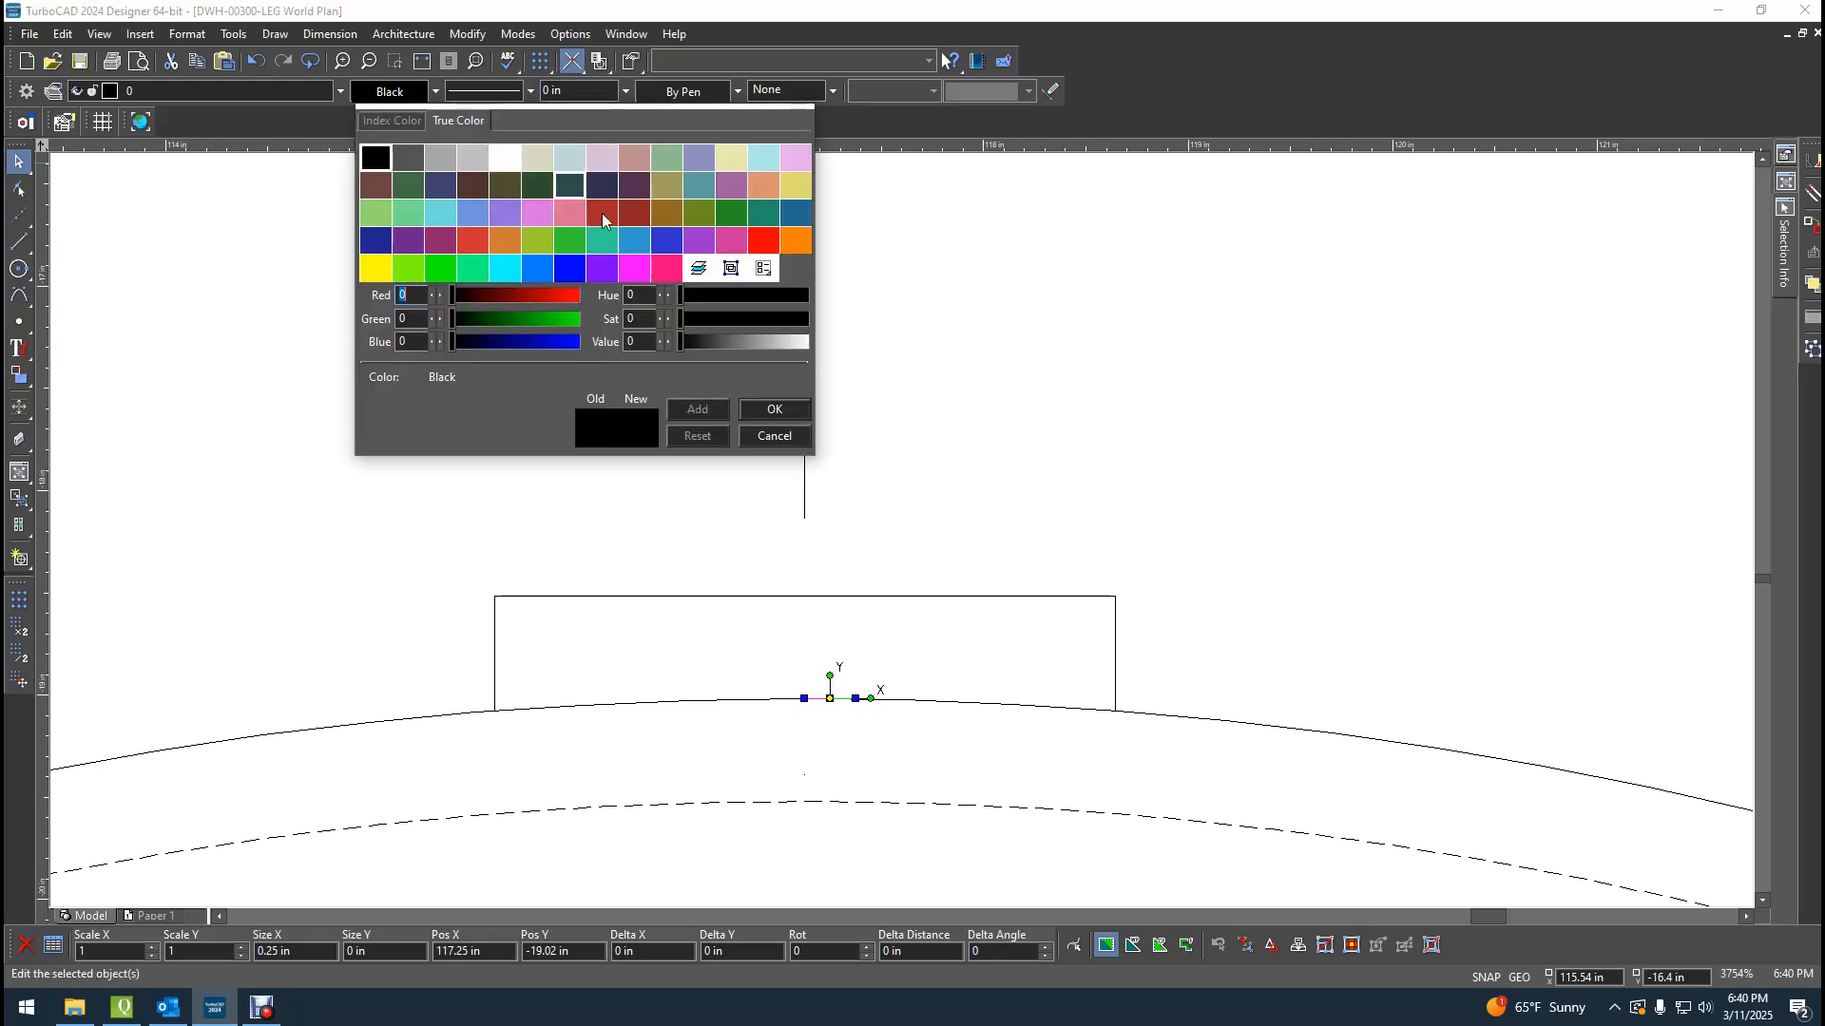
pyautogui.click(662, 271)
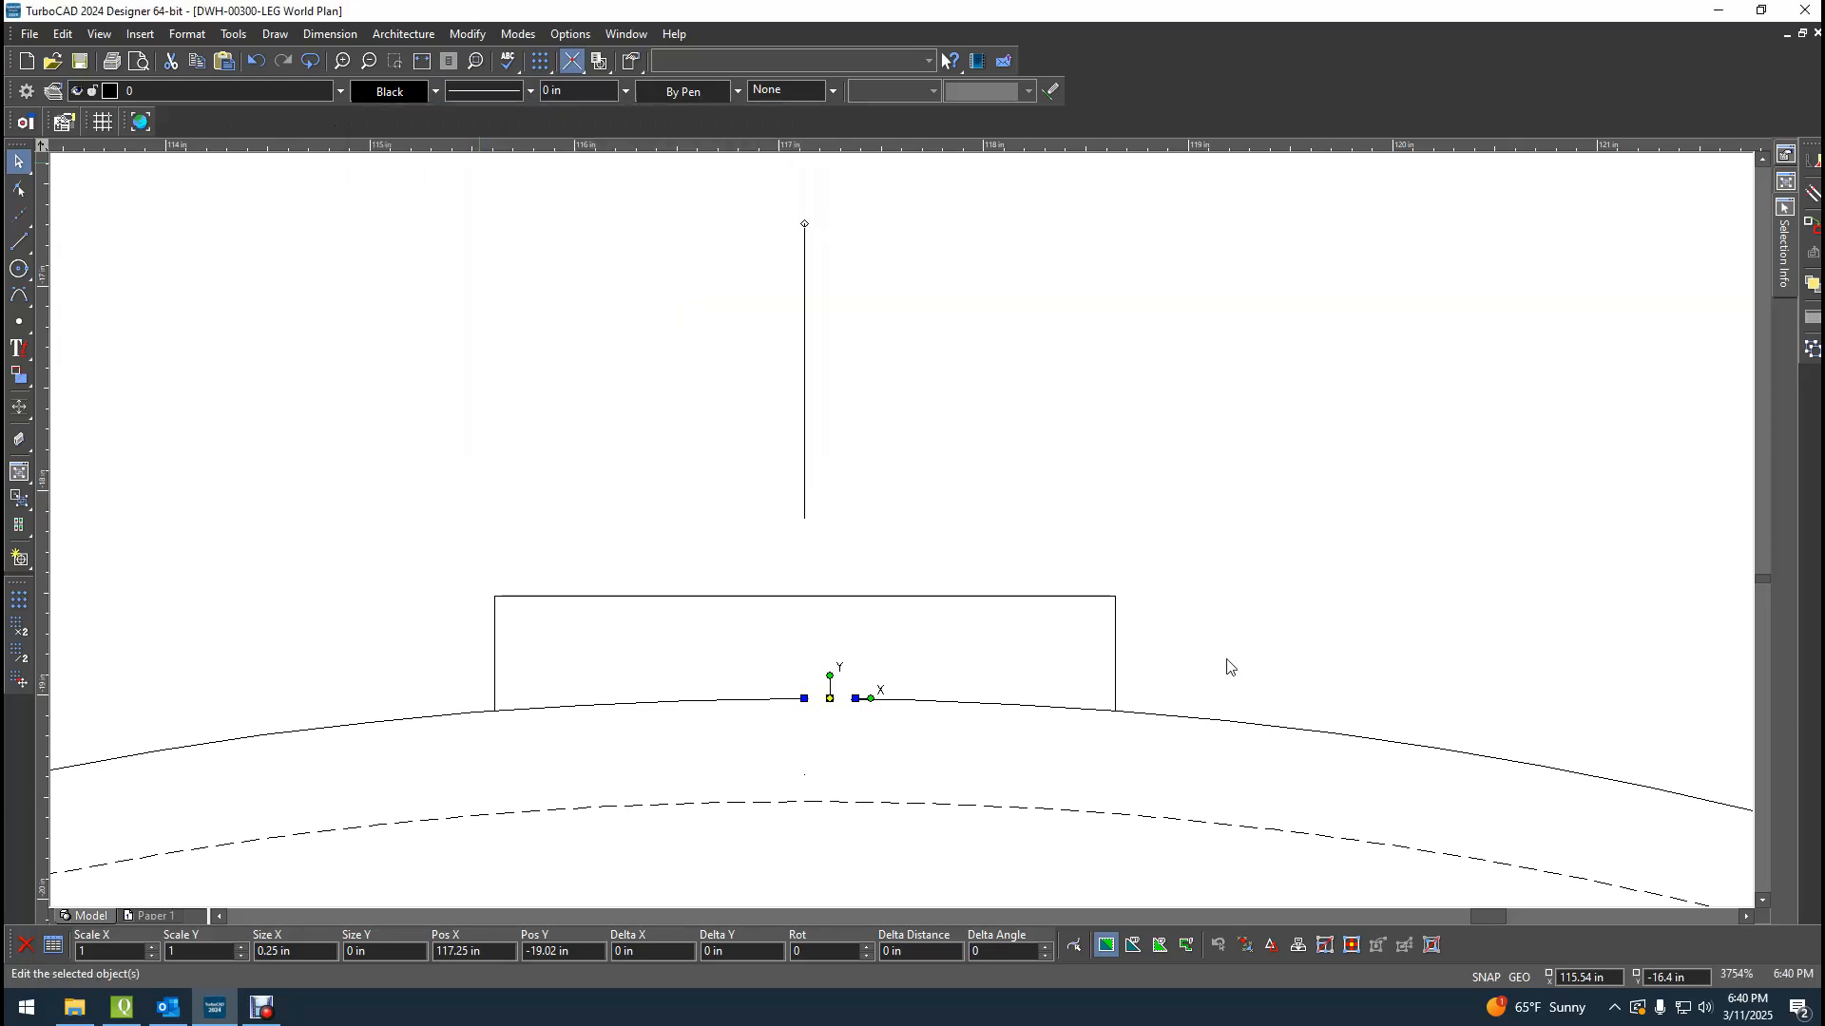
pyautogui.click(1421, 736)
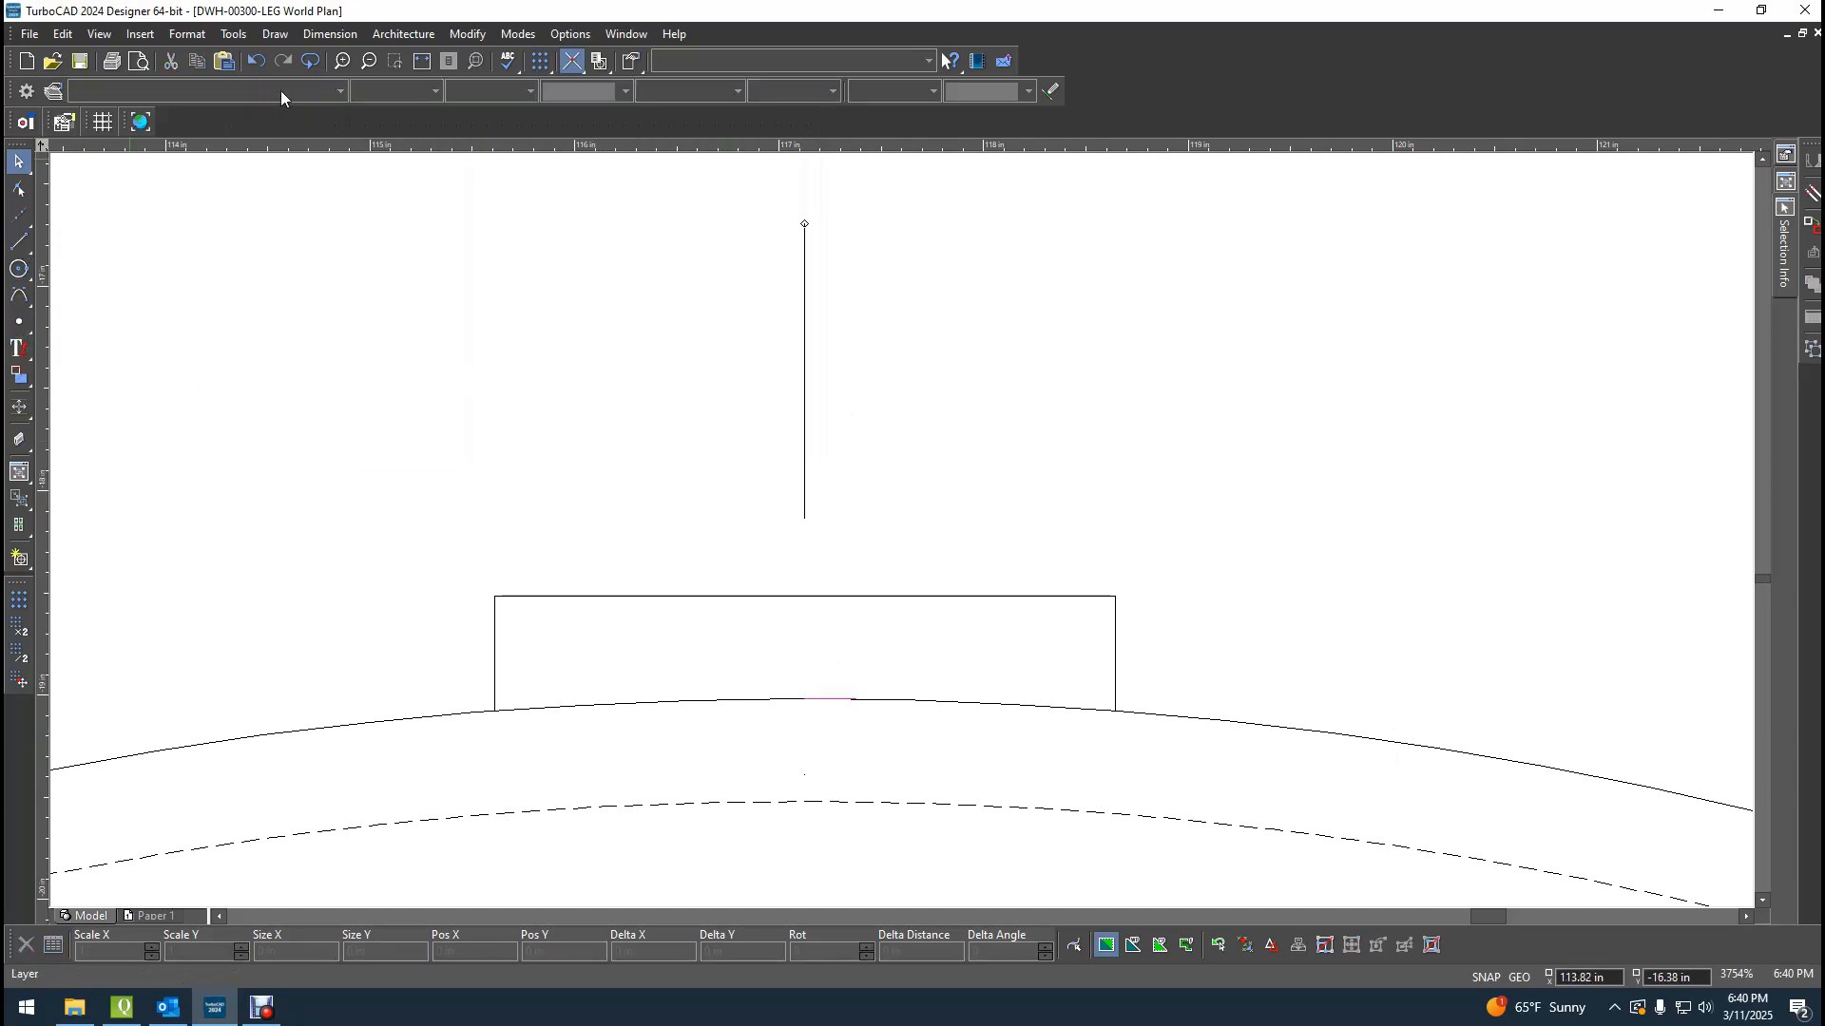
# Draw a 0.5 in wide by 3 in high rectangle upward from the outer end of the 0.25 in line, centered on the fitting.
pyautogui.click(276, 35)
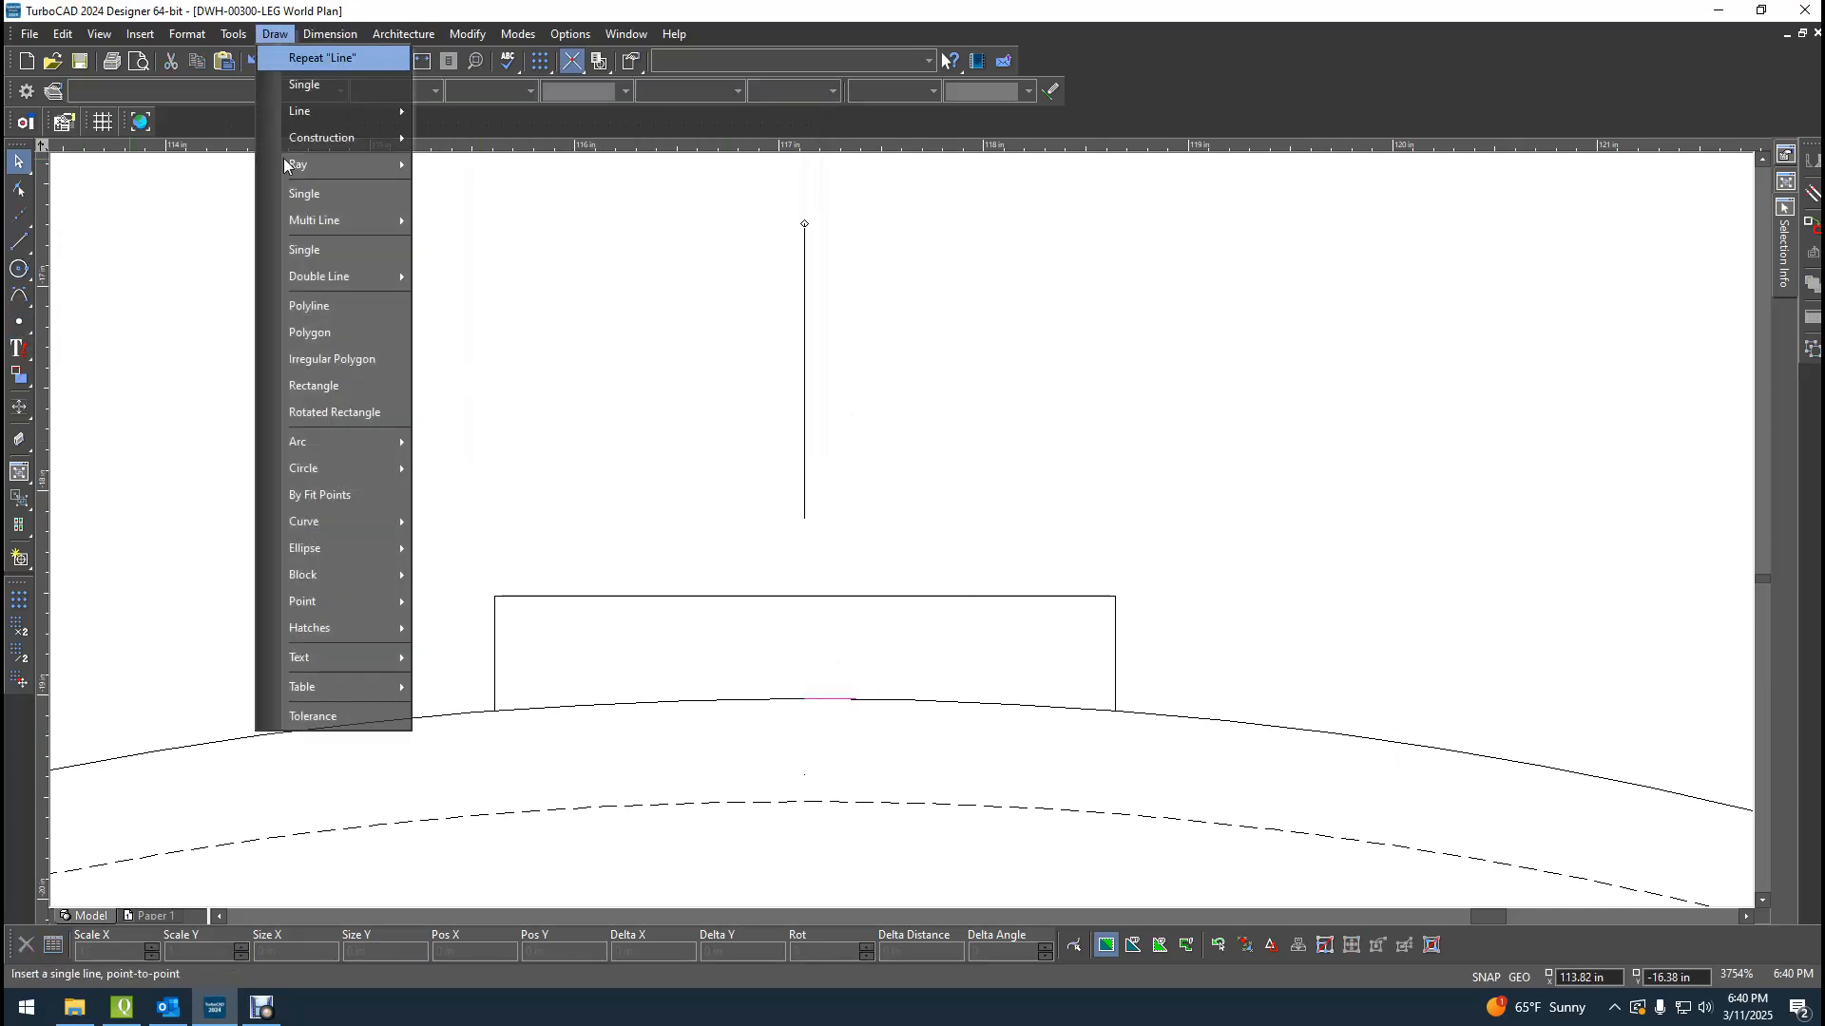
pyautogui.press('Escape')
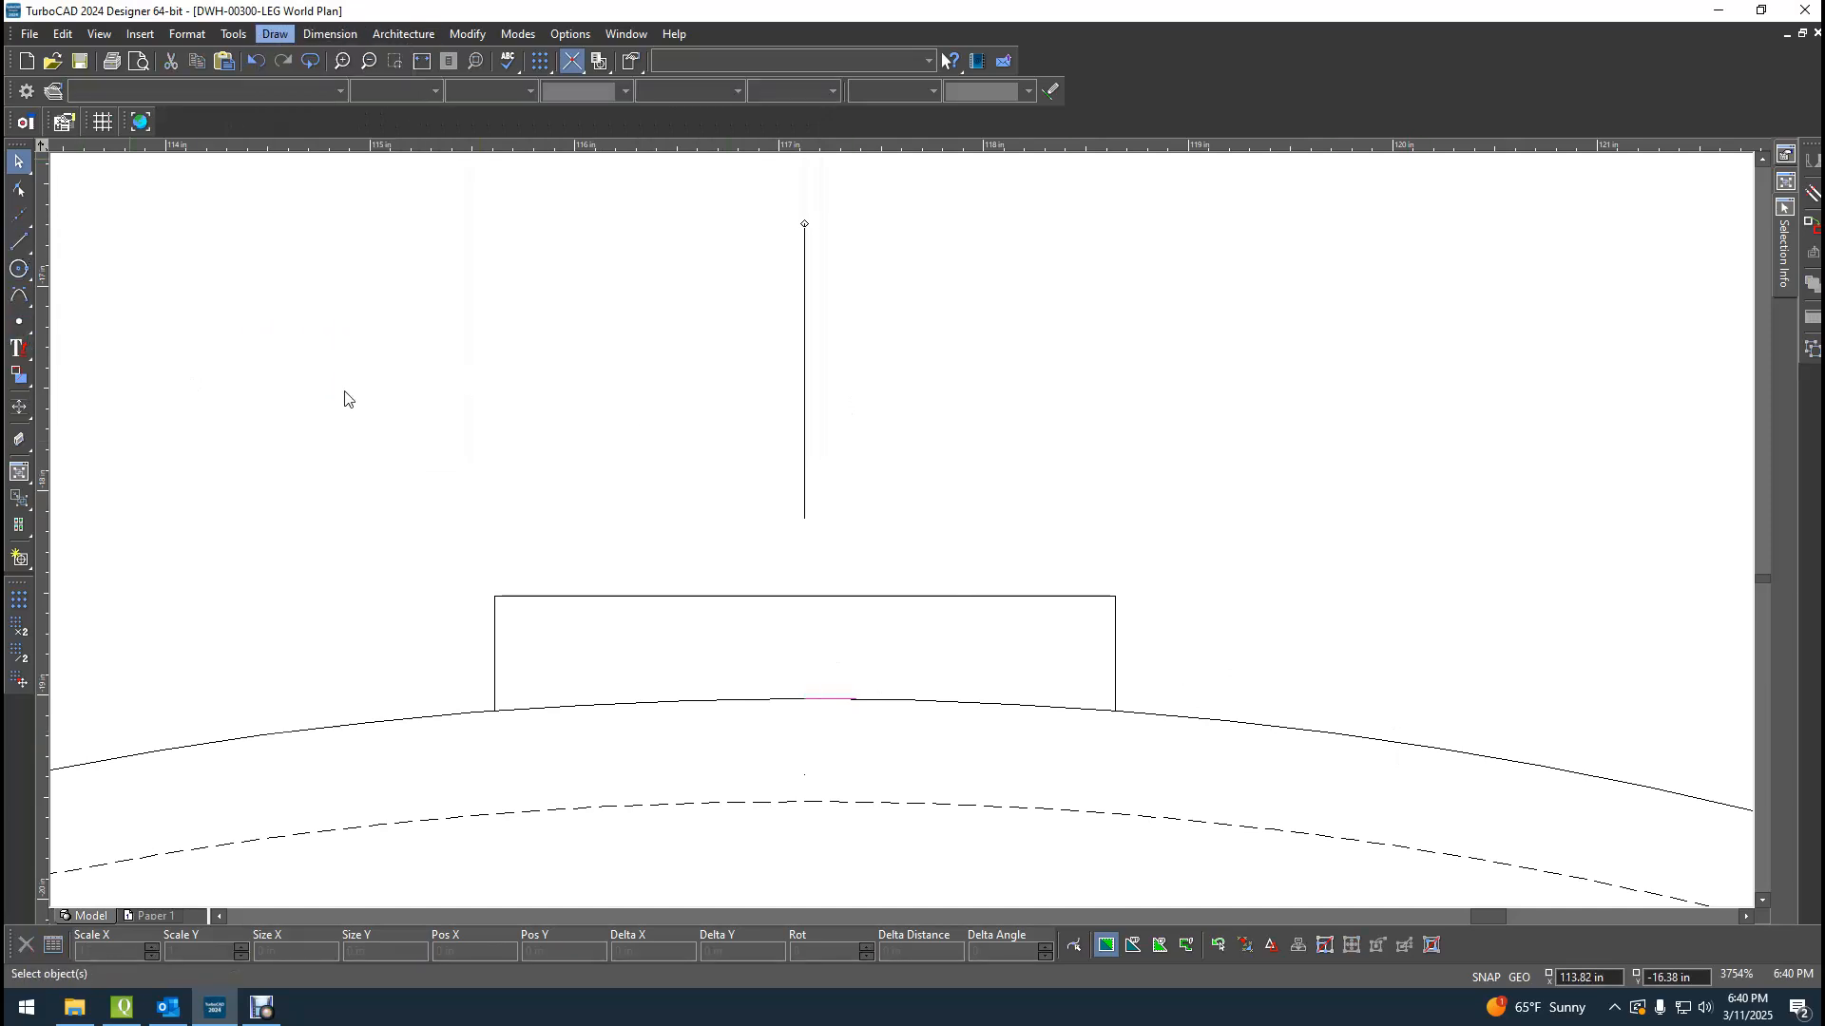
pyautogui.click(855, 699)
pyautogui.press('Tab')
pyautogui.write('.5')
pyautogui.press('Tab')
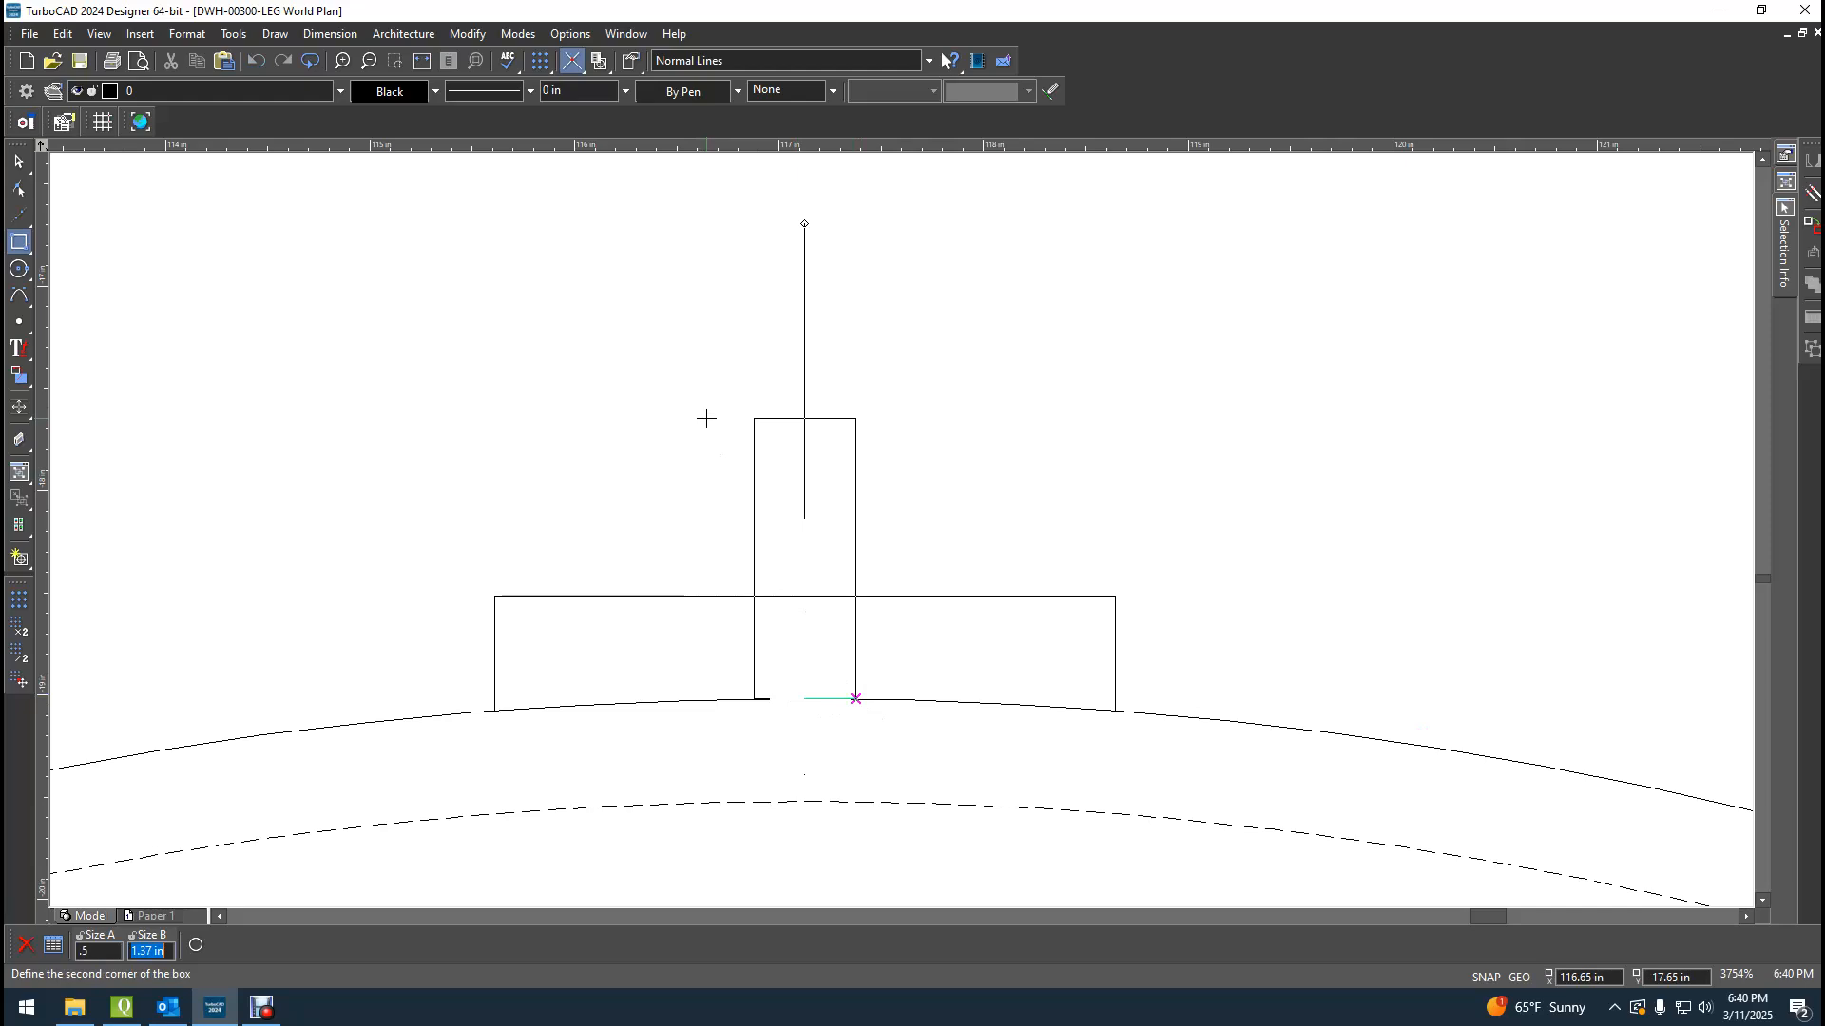
pyautogui.write('3')
pyautogui.press('Return')
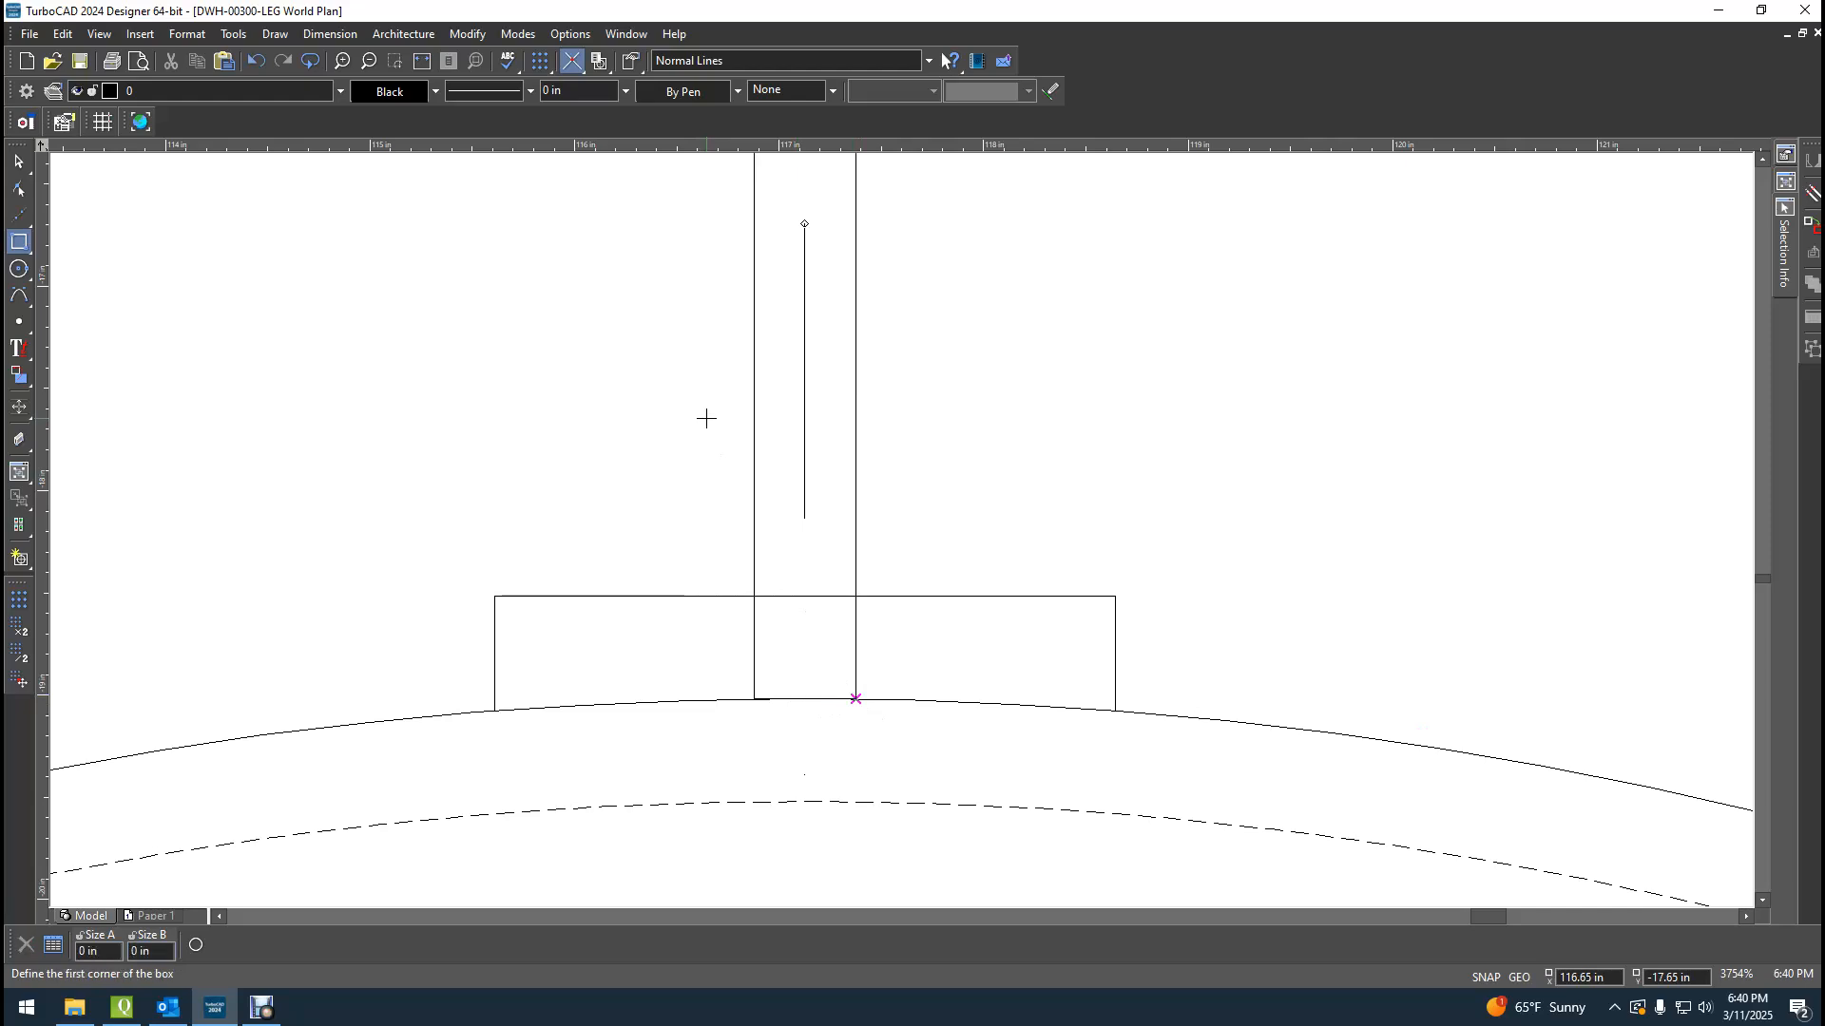
pyautogui.scroll(-1, 804, 499)
pyautogui.scroll(-1, 901, 530)
pyautogui.scroll(1, 901, 531)
pyautogui.click(19, 167)
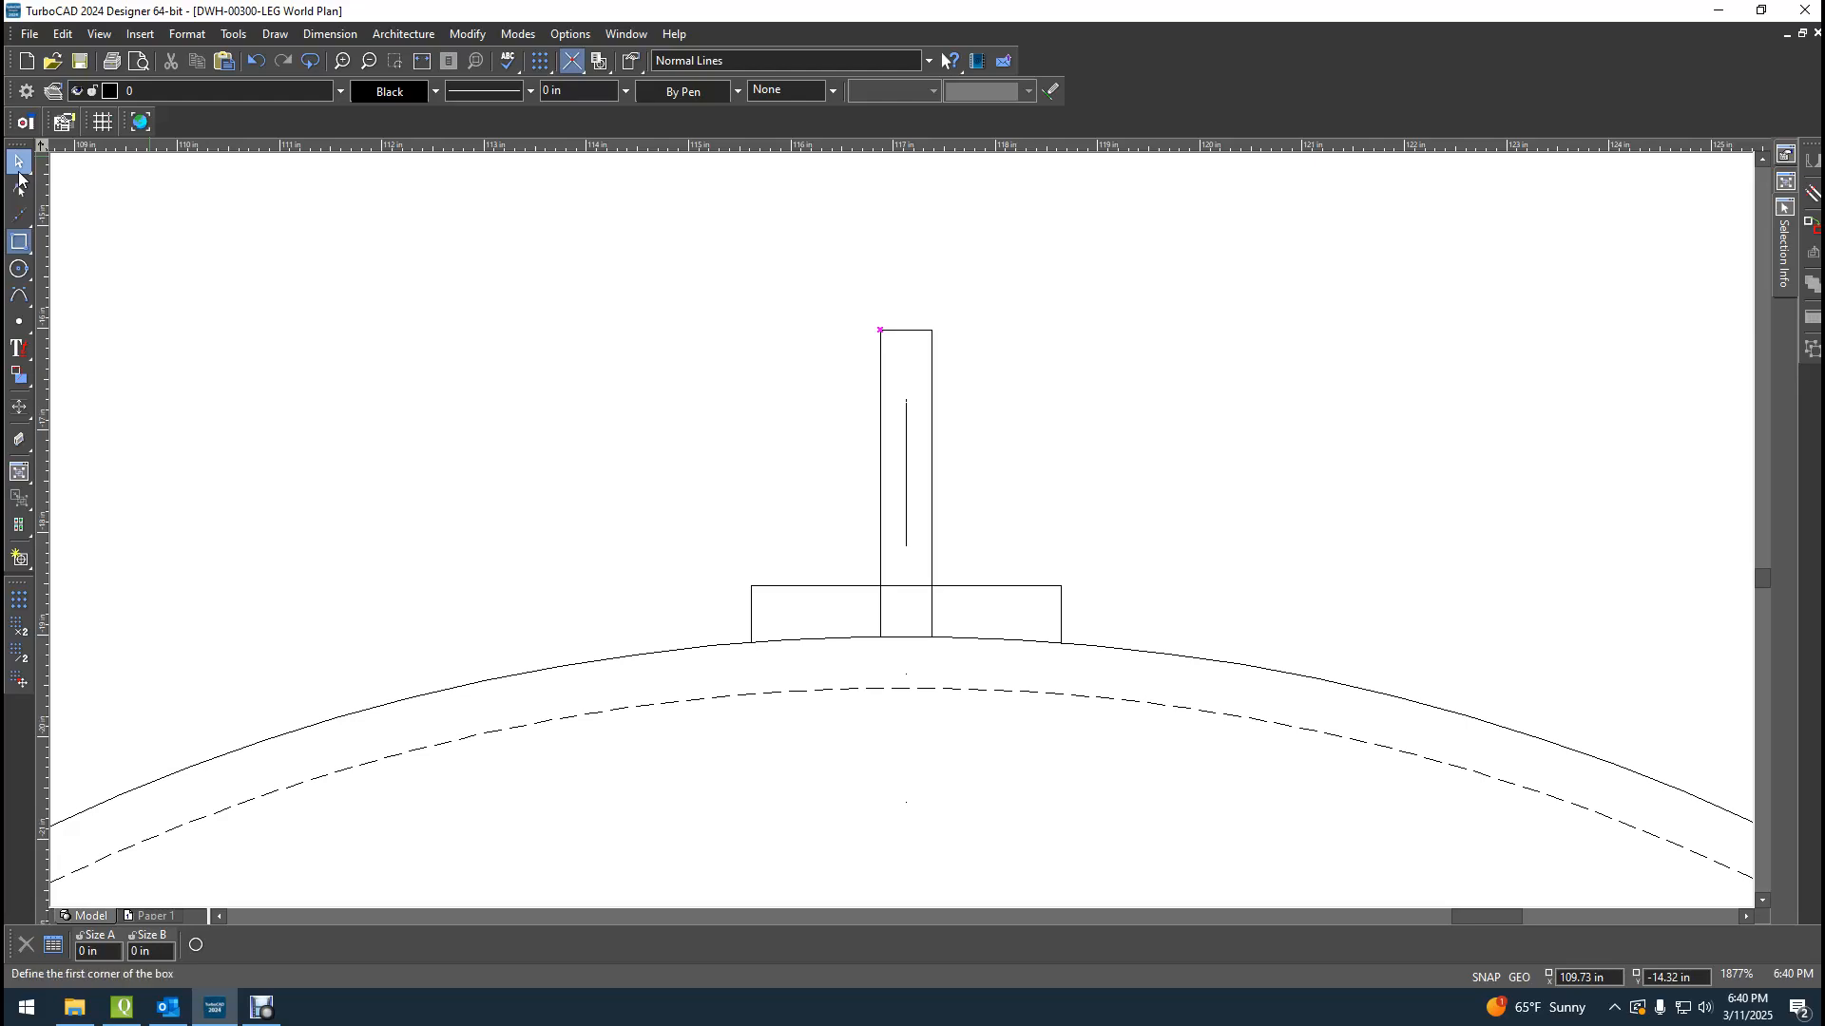
pyautogui.click(931, 464)
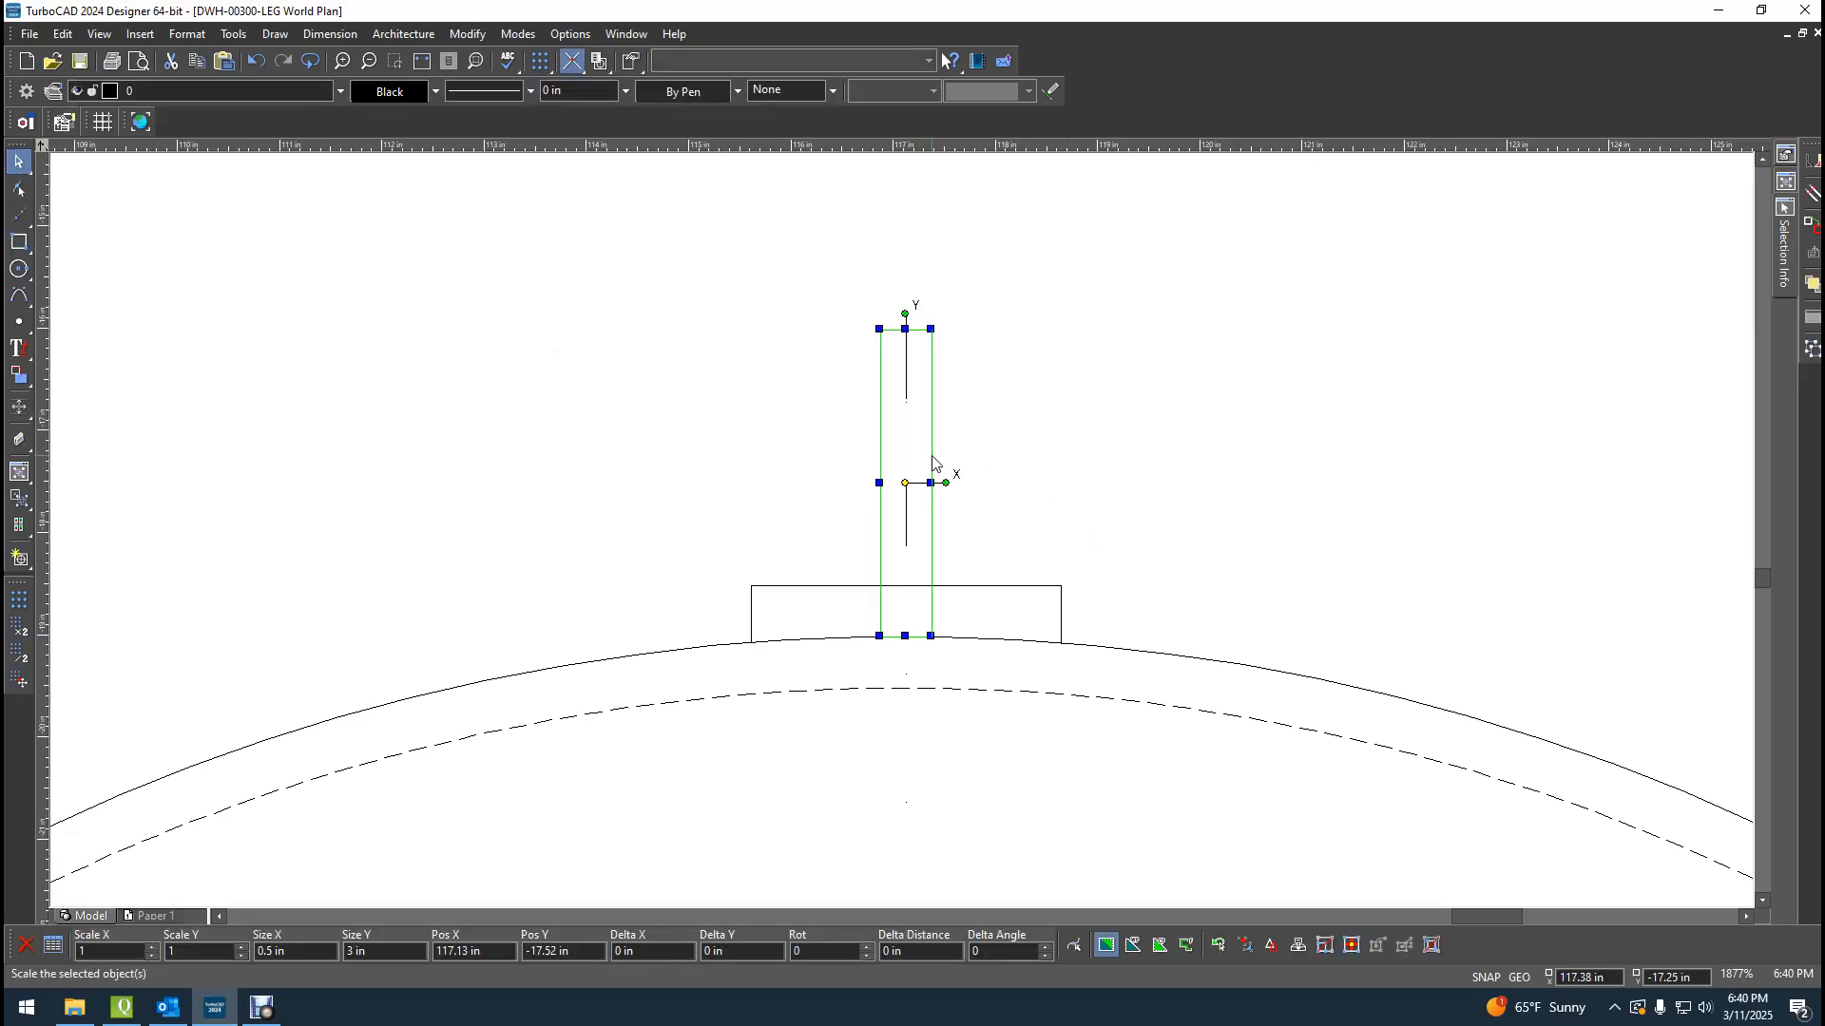
pyautogui.click(1149, 441)
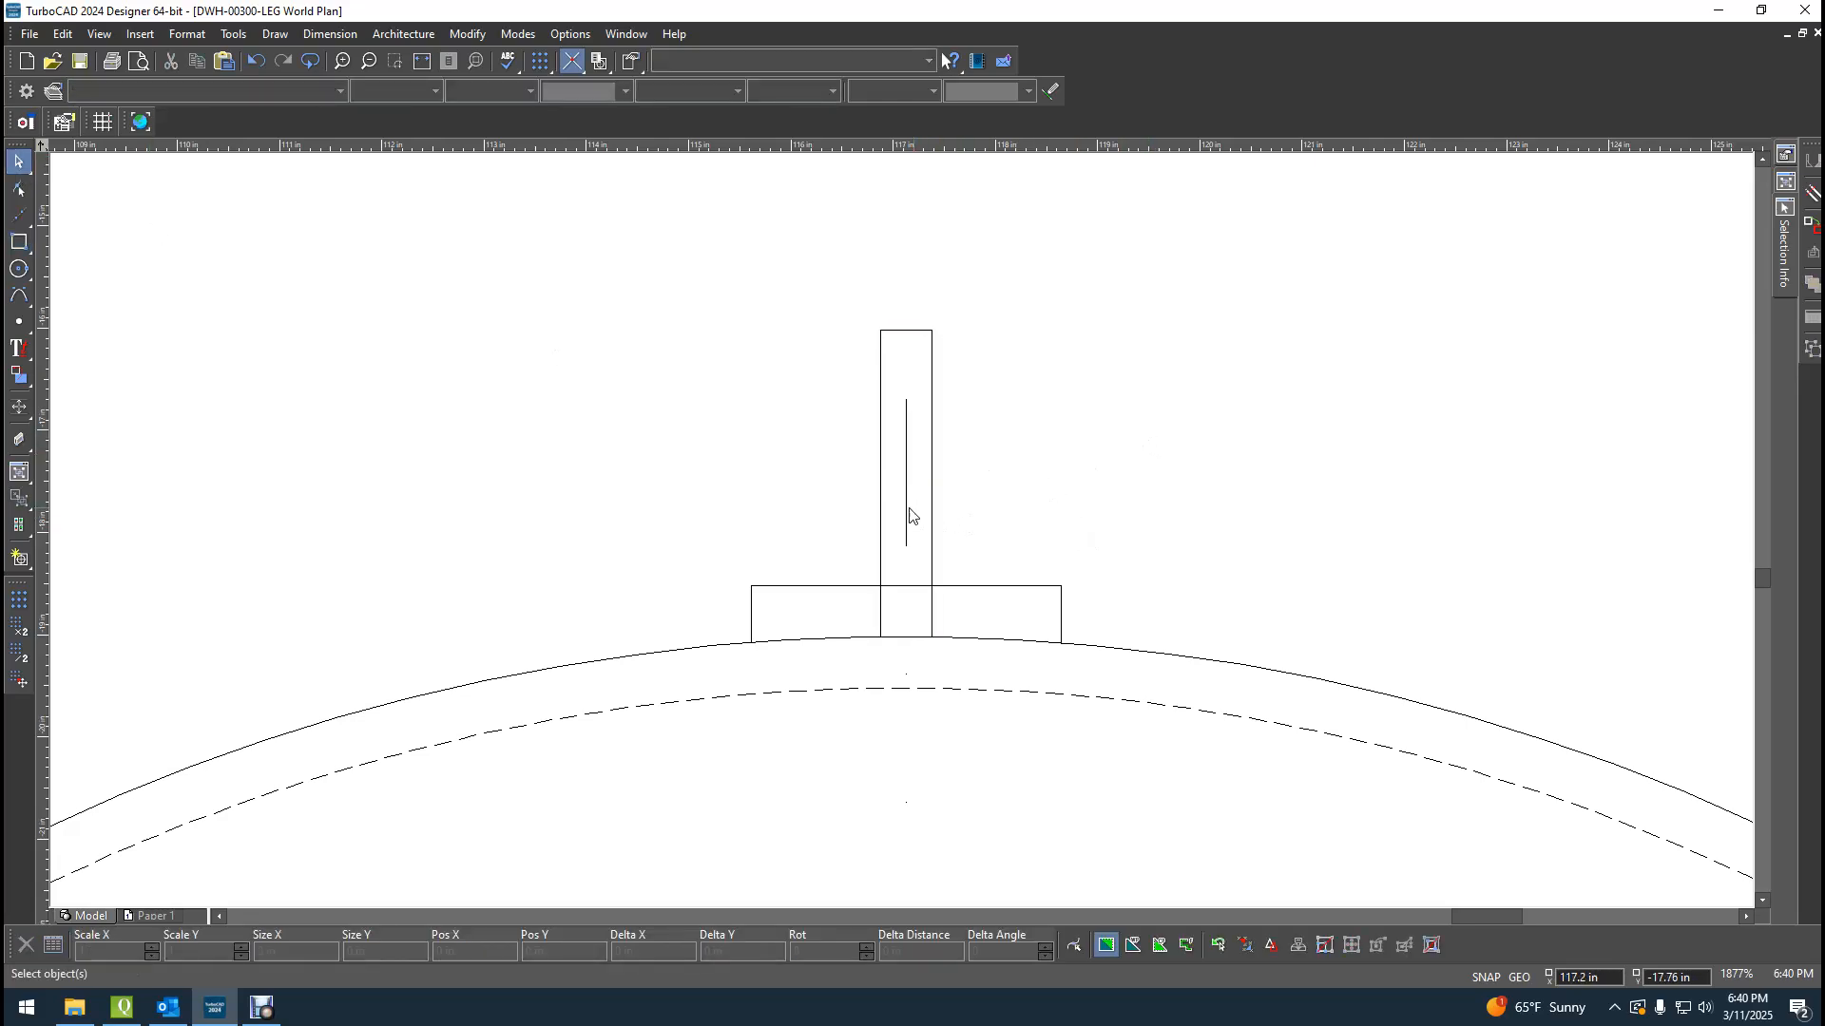
pyautogui.click(908, 589)
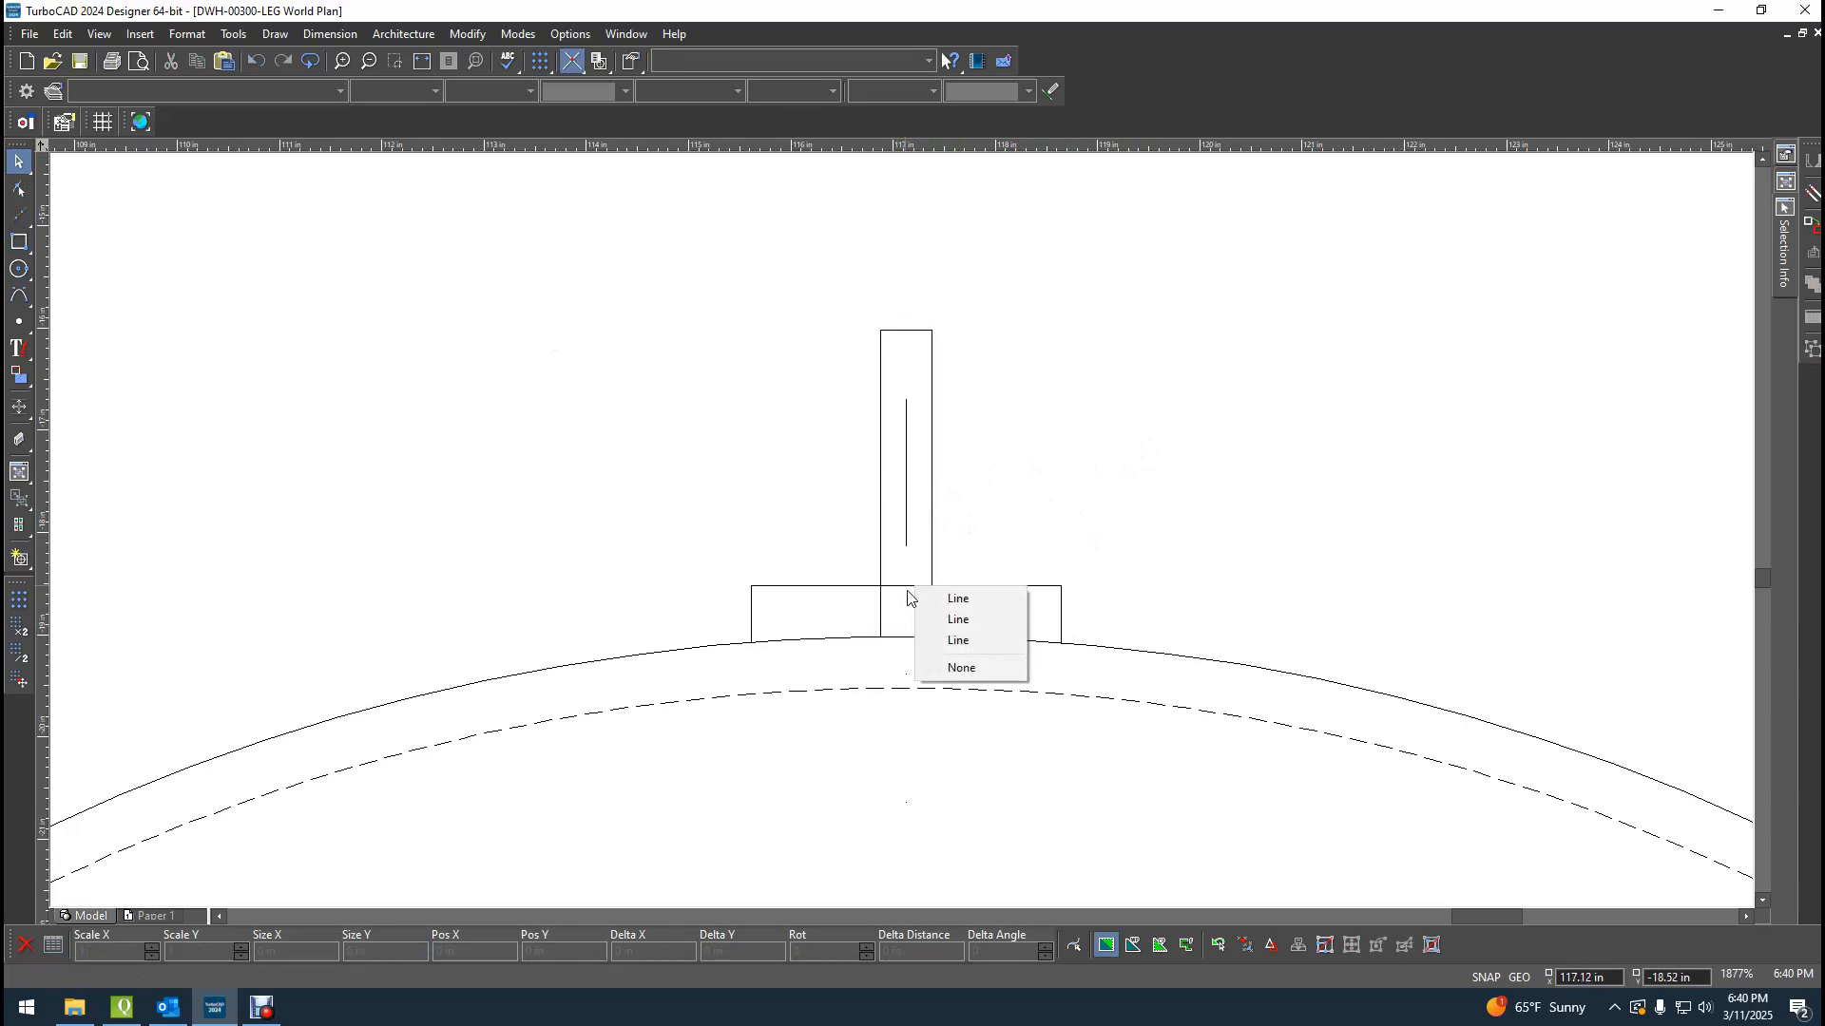
pyautogui.click(1330, 452)
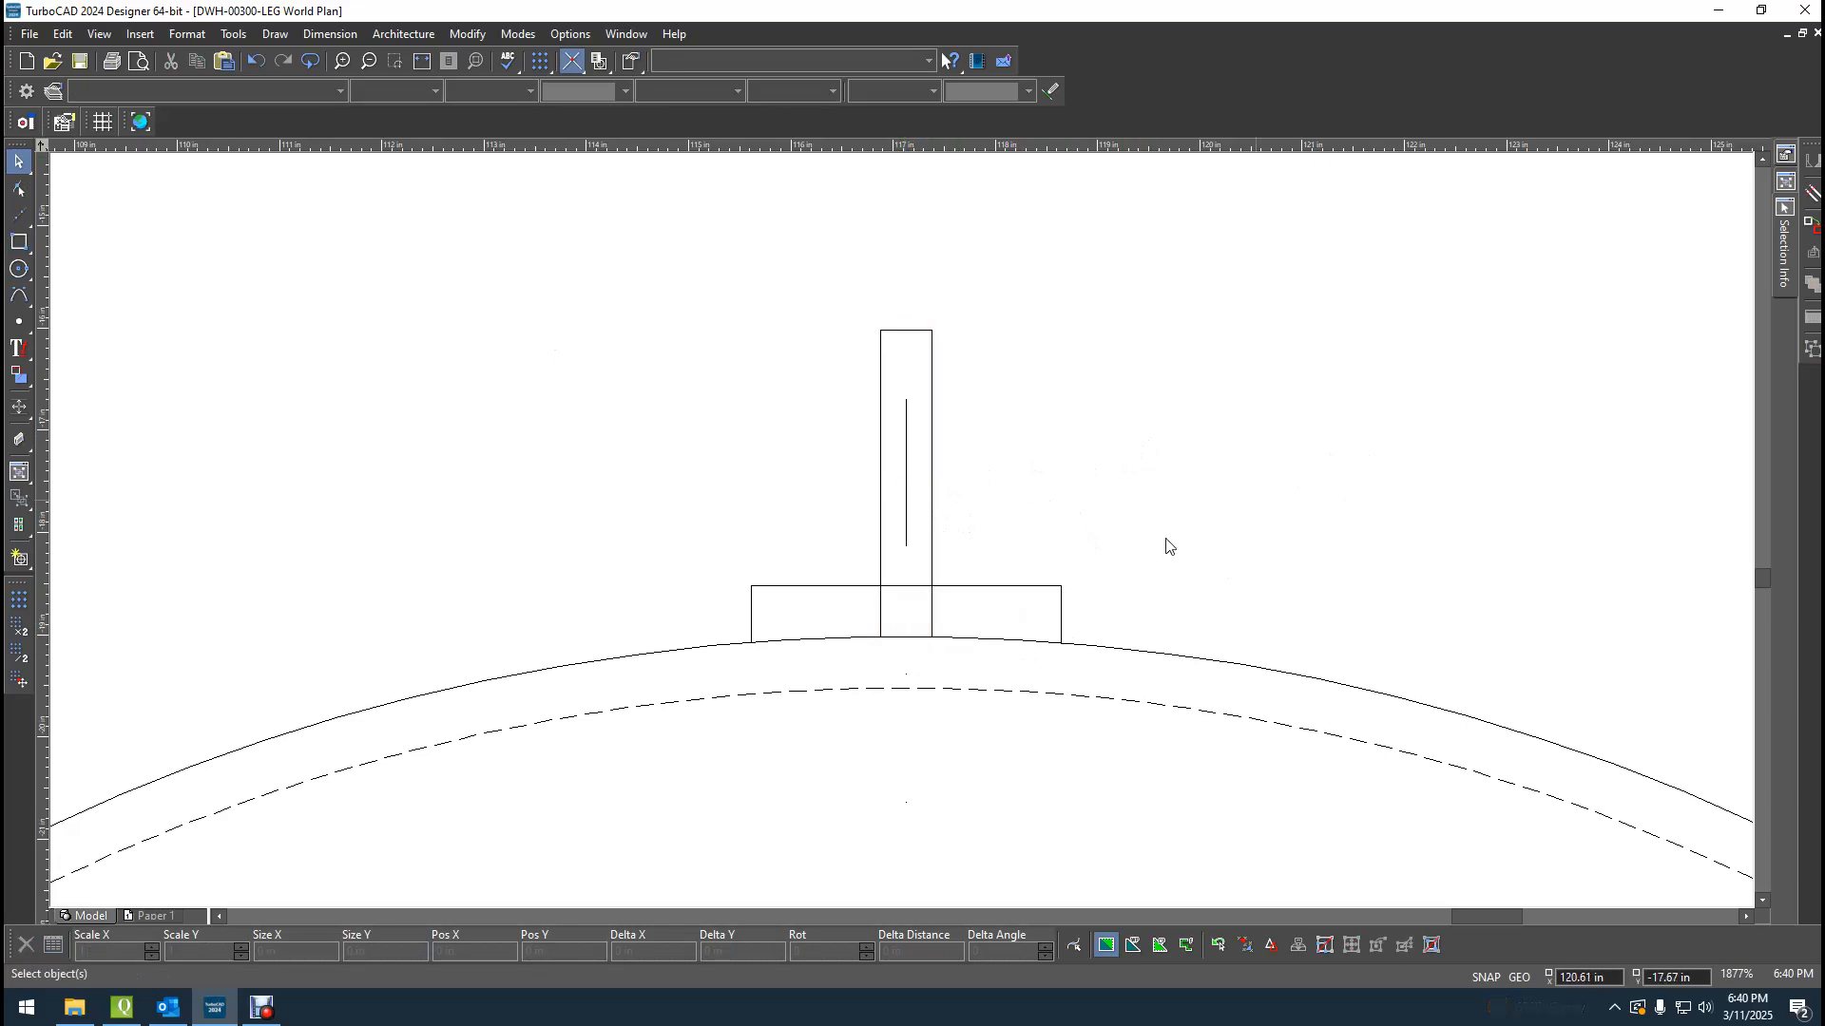
pyautogui.click(942, 595)
pyautogui.click(1269, 578)
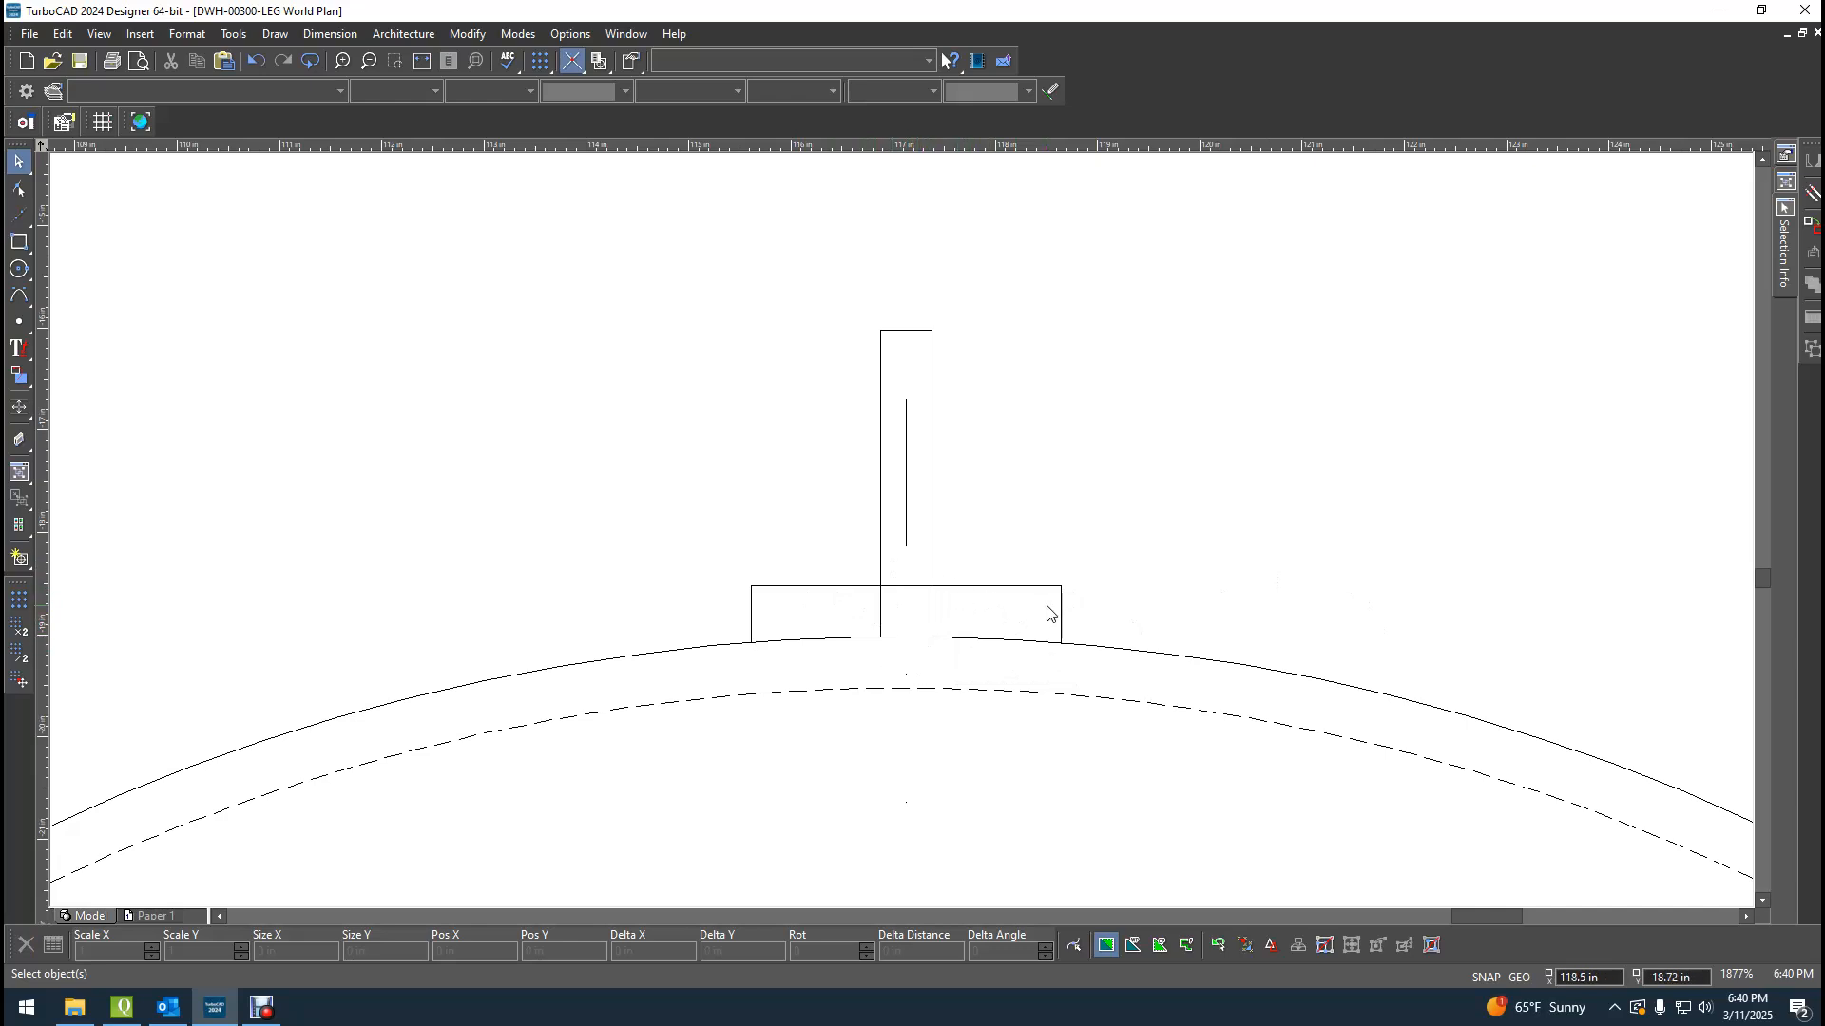
# Stretch the end view's vertical centerline upward past the top of the 3 in high rectangle.
pyautogui.click(906, 521)
pyautogui.moveTo(903, 389); pyautogui.dragTo(905, 259)
pyautogui.click(1179, 448)
pyautogui.scroll(-4, 1114, 546)
pyautogui.scroll(5, 902, 531)
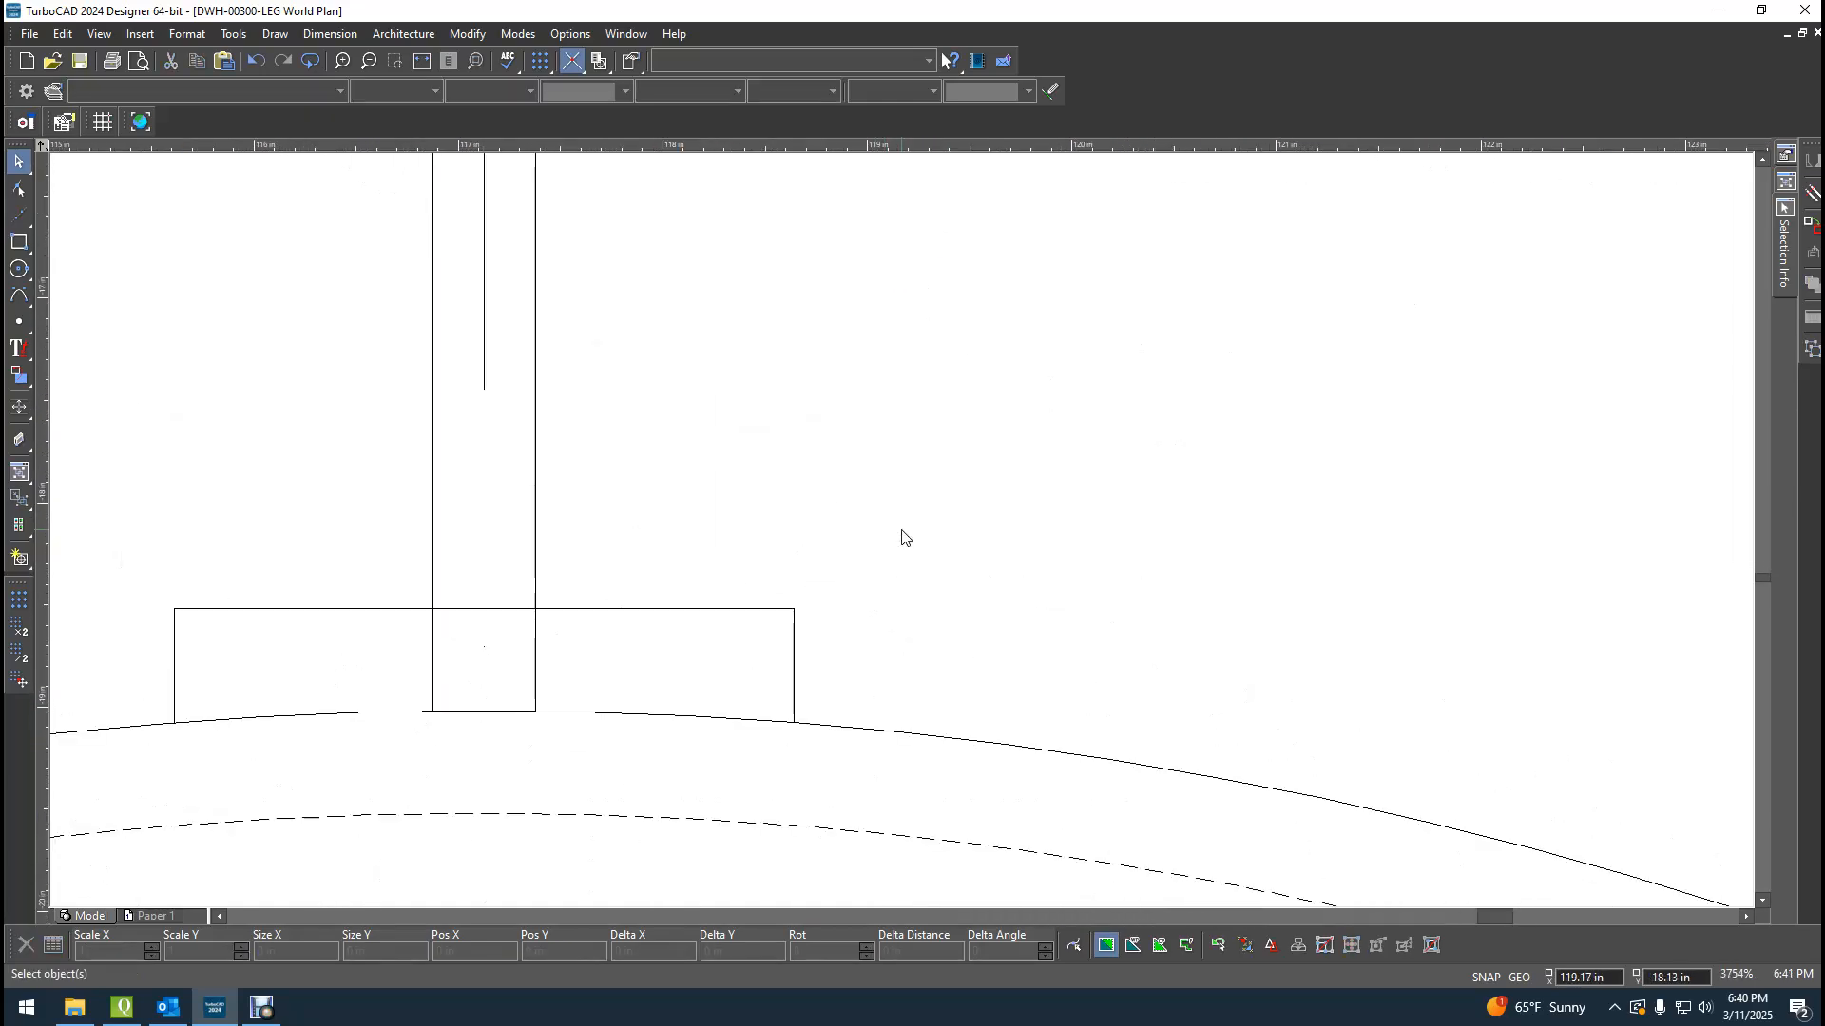
pyautogui.scroll(-1, 887, 590)
pyautogui.scroll(1, 903, 538)
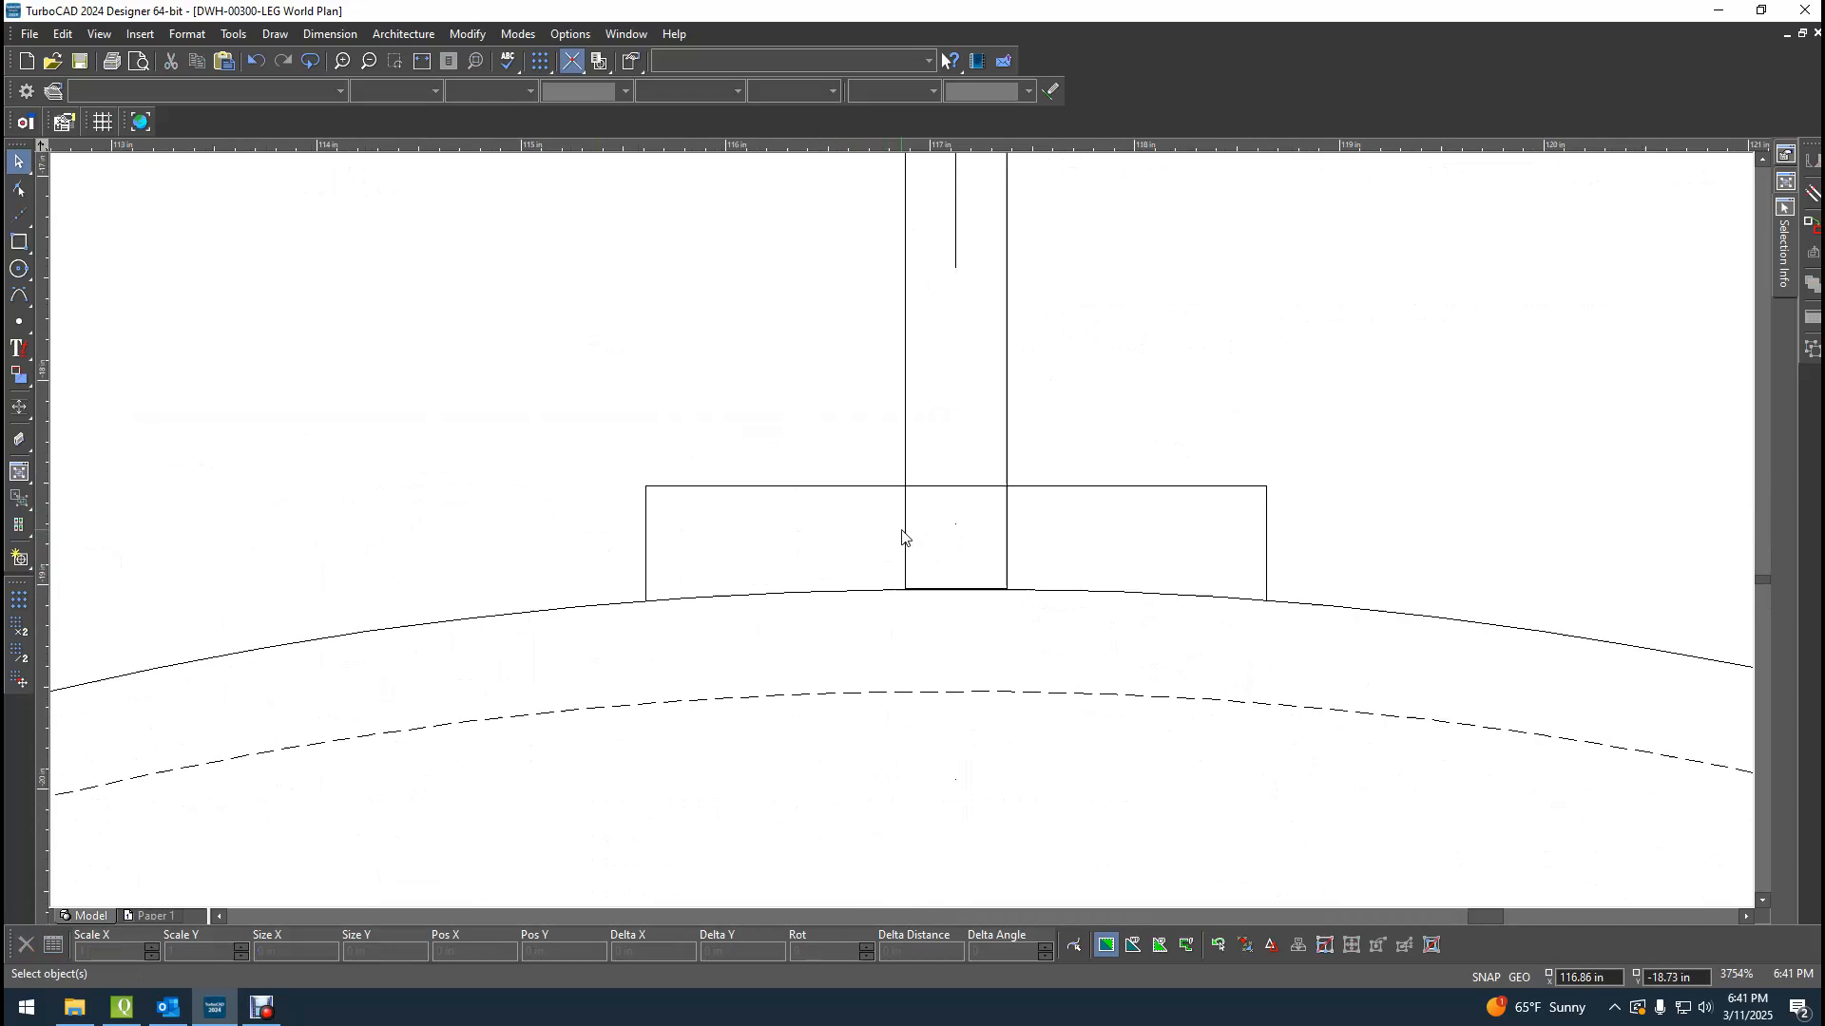
pyautogui.click(949, 591)
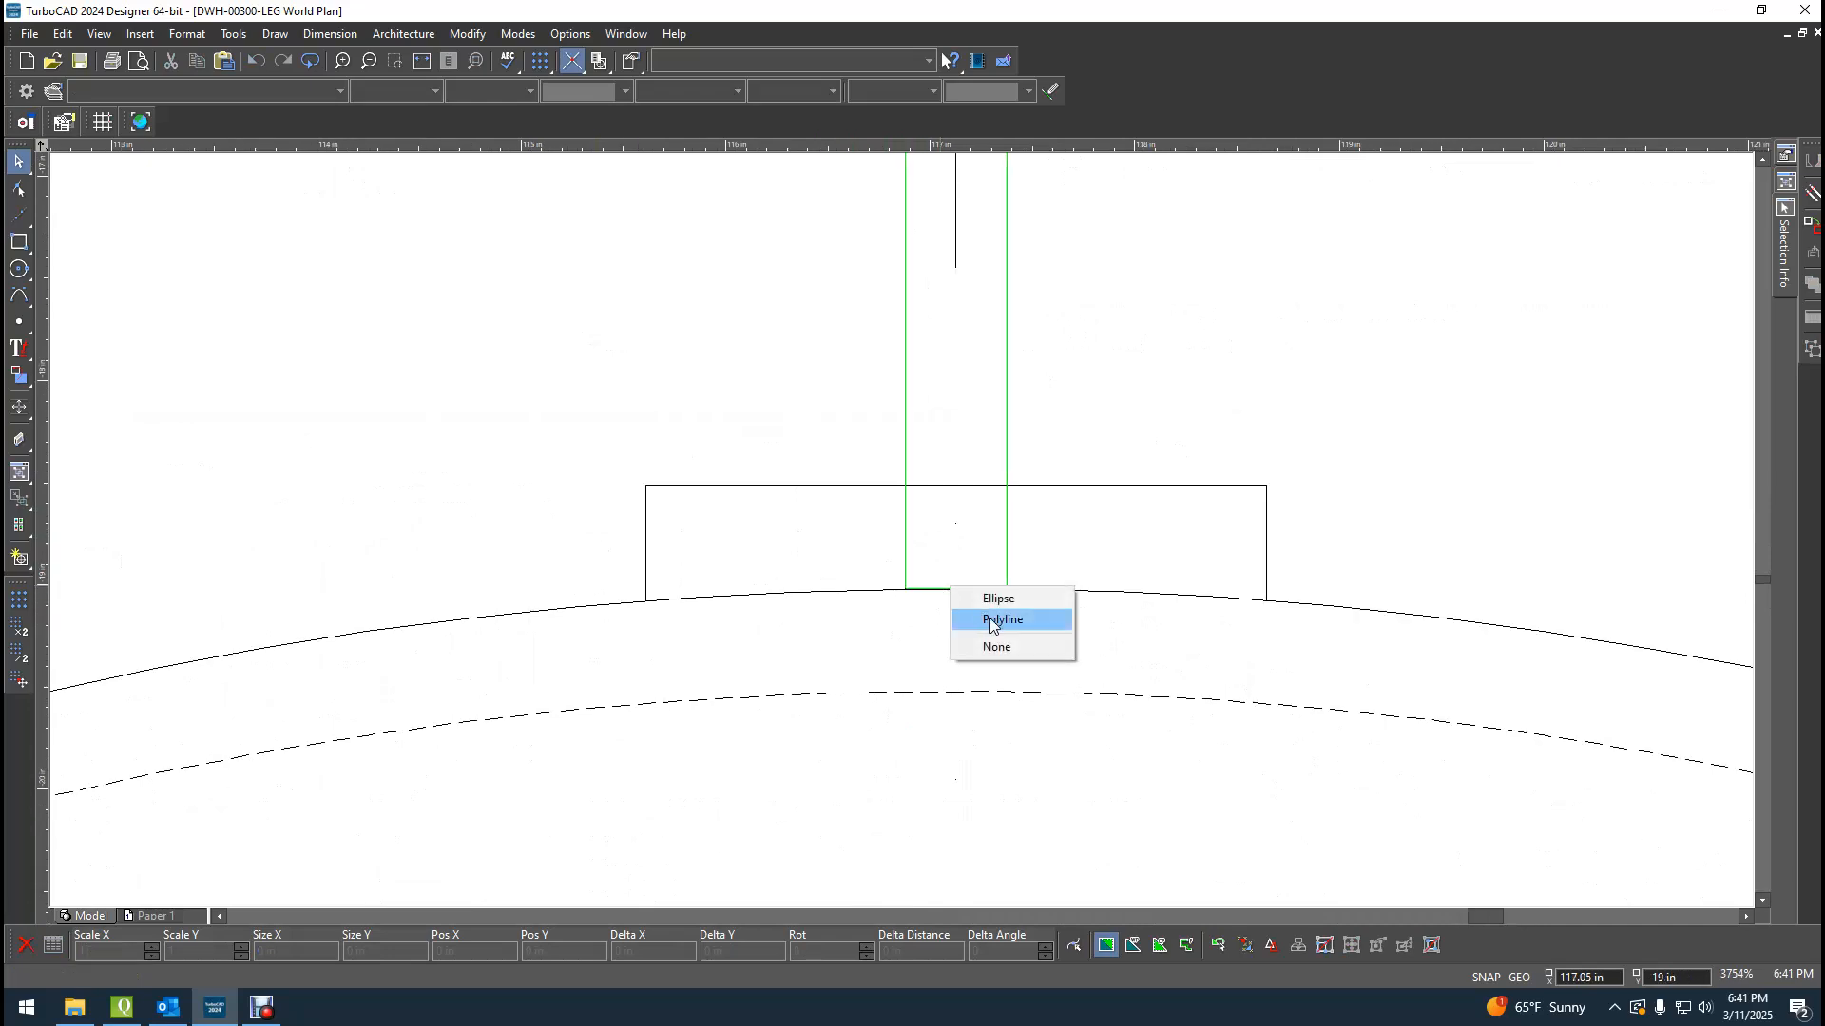
pyautogui.click(992, 620)
pyautogui.click(954, 590)
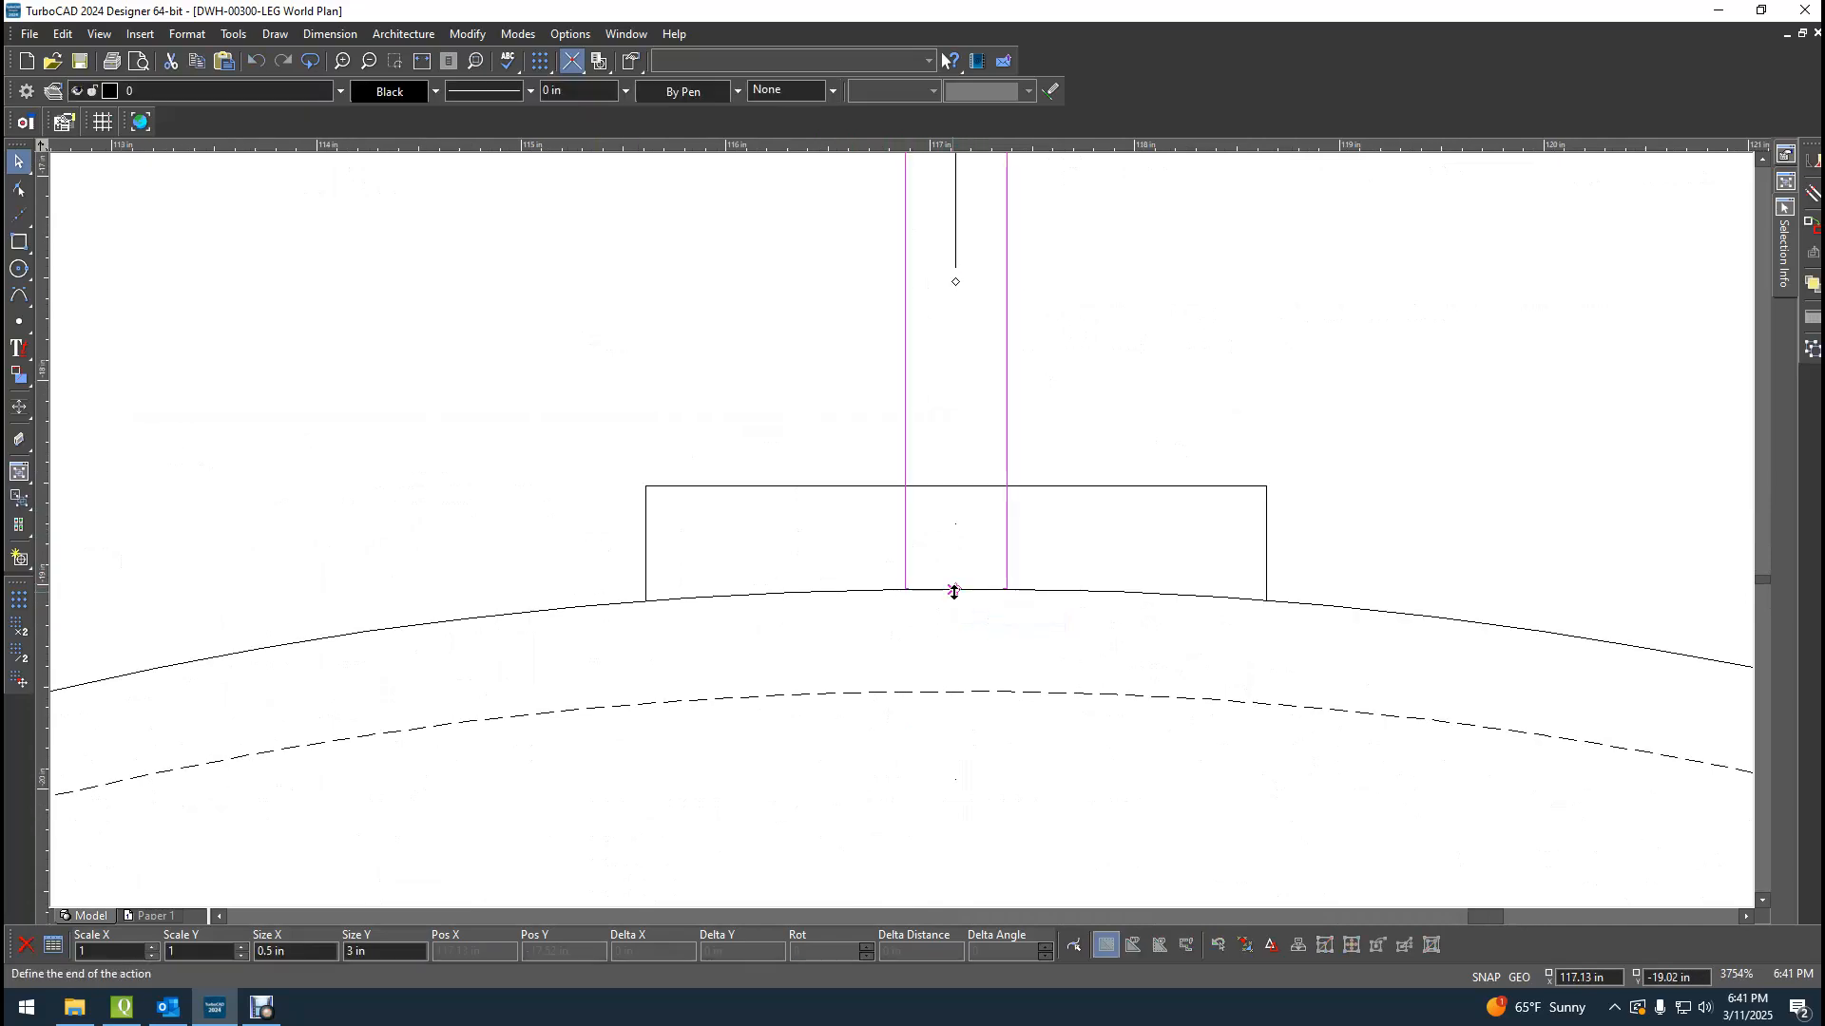
pyautogui.click(953, 590)
pyautogui.click(1441, 520)
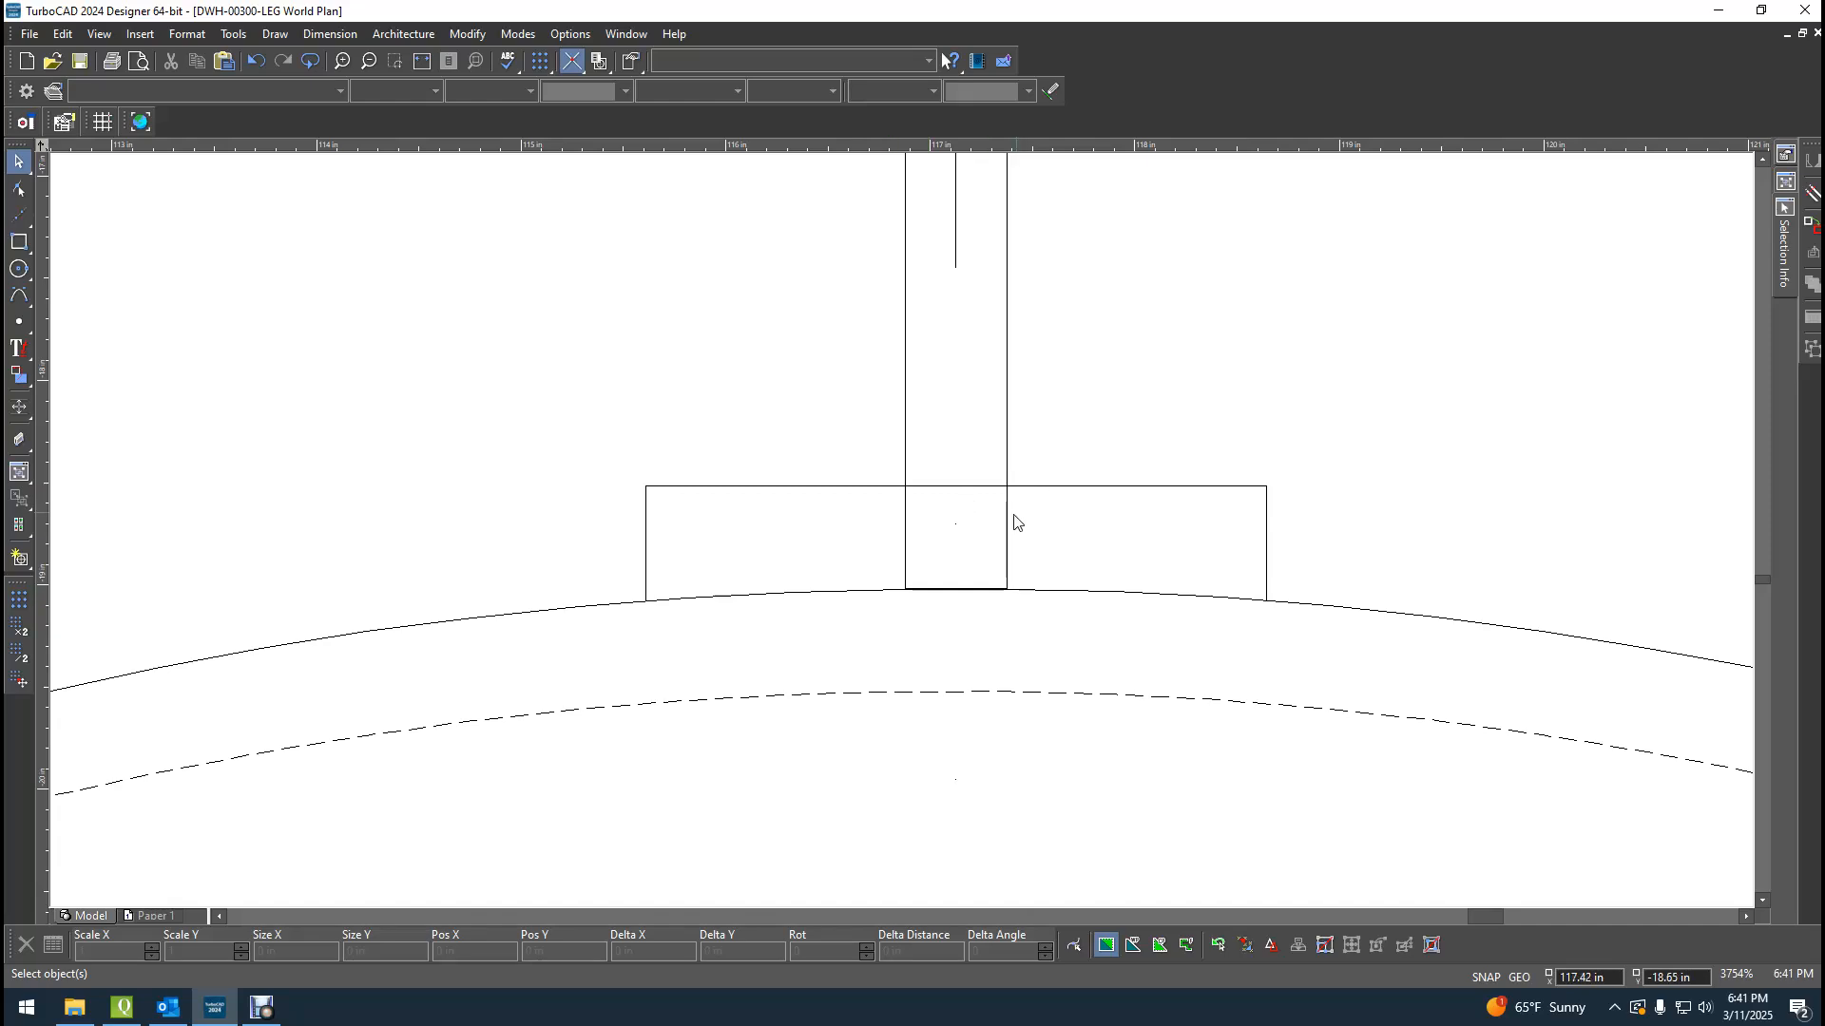
# Explode the 0.5 x 3 in rectangle on top of the end view's tank.
pyautogui.scroll(-1, 1079, 455)
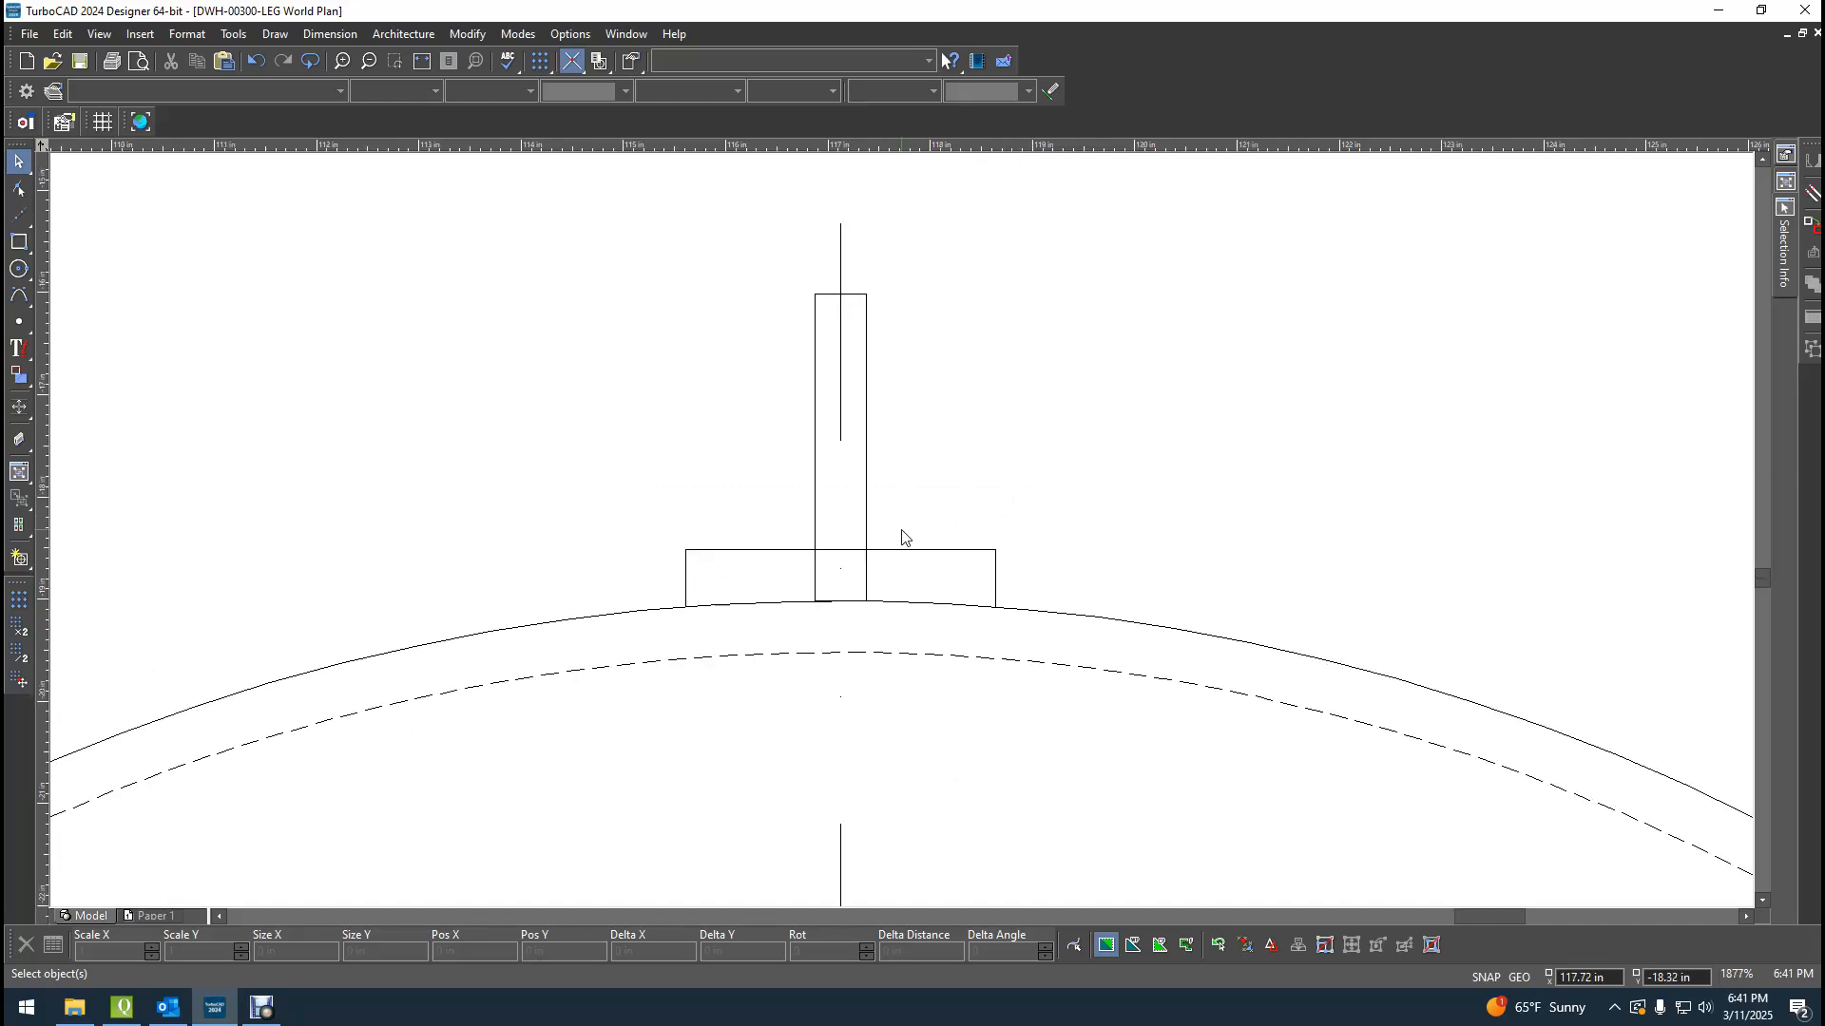
pyautogui.click(865, 498)
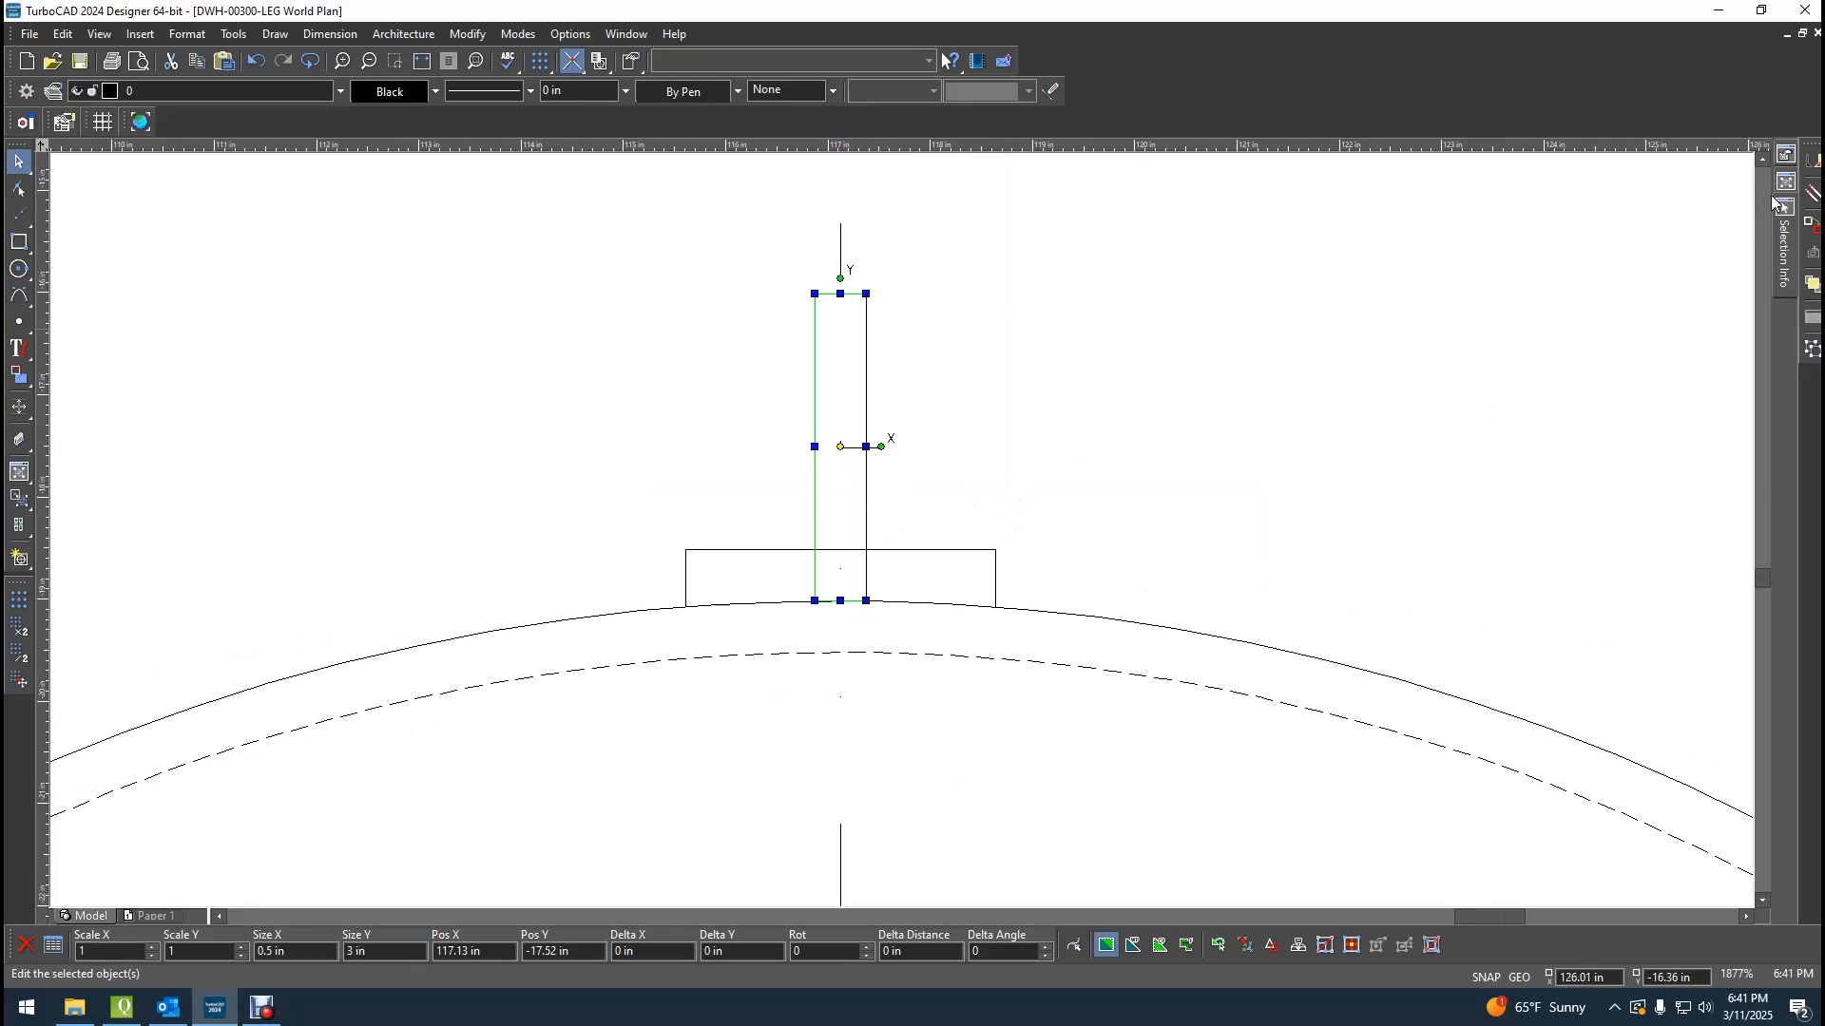
pyautogui.click(1809, 354)
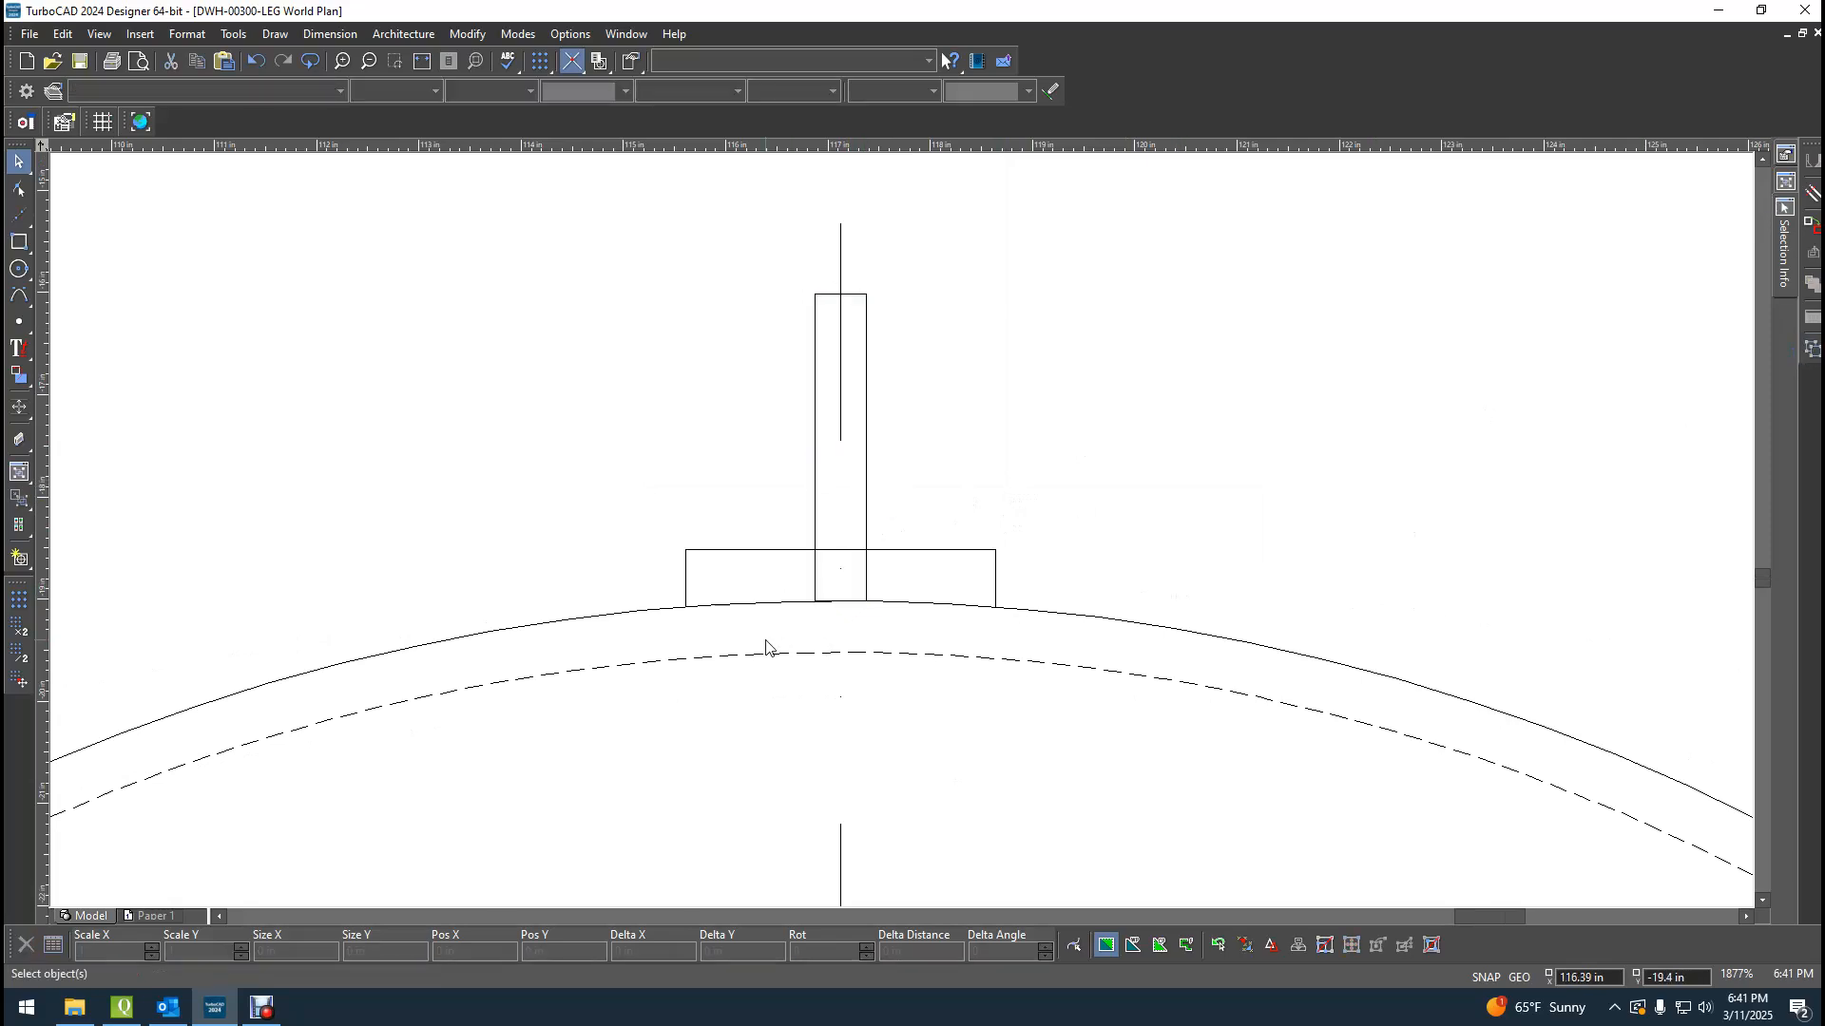
# Shorten both long sides of the end view's lug profile so they end at the fitting's upper edge.
pyautogui.click(865, 594)
pyautogui.moveTo(865, 601); pyautogui.dragTo(815, 550)
pyautogui.click(815, 598)
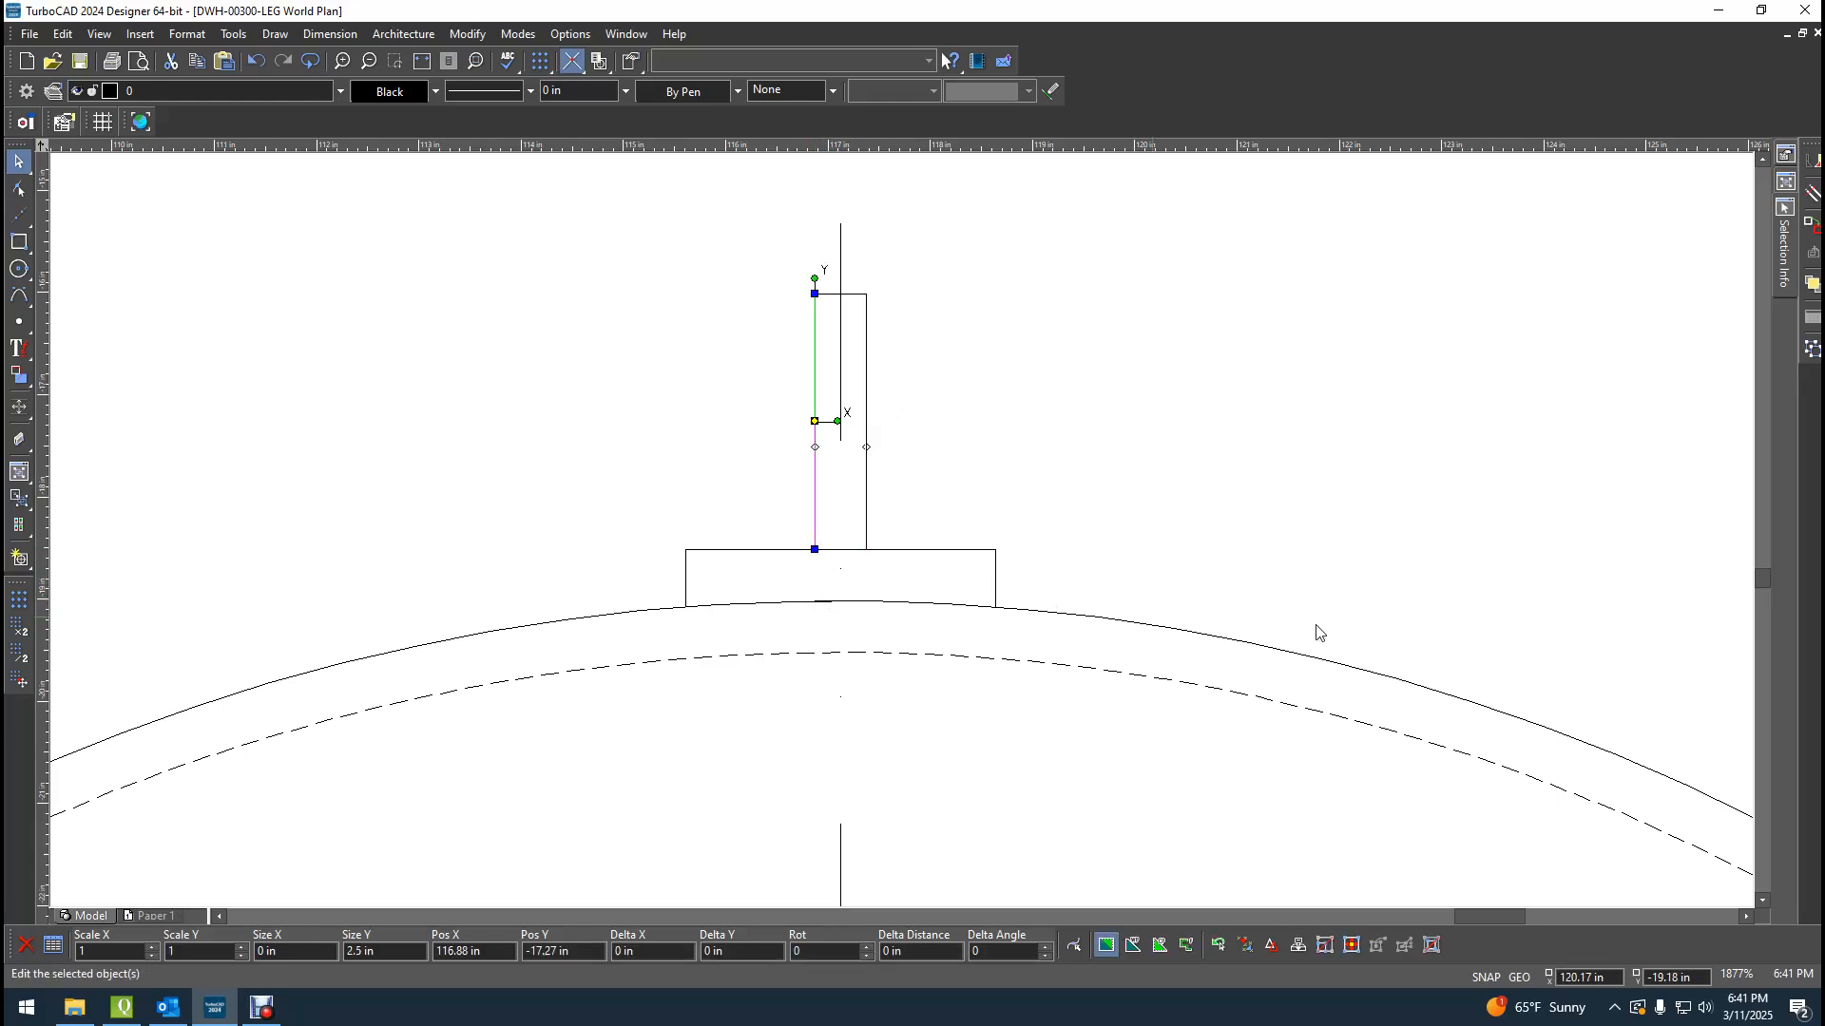
pyautogui.click(1353, 626)
# Delete the leftover short lines under the lug profile where the fitting meets the top of the tank circle.
pyautogui.click(842, 608)
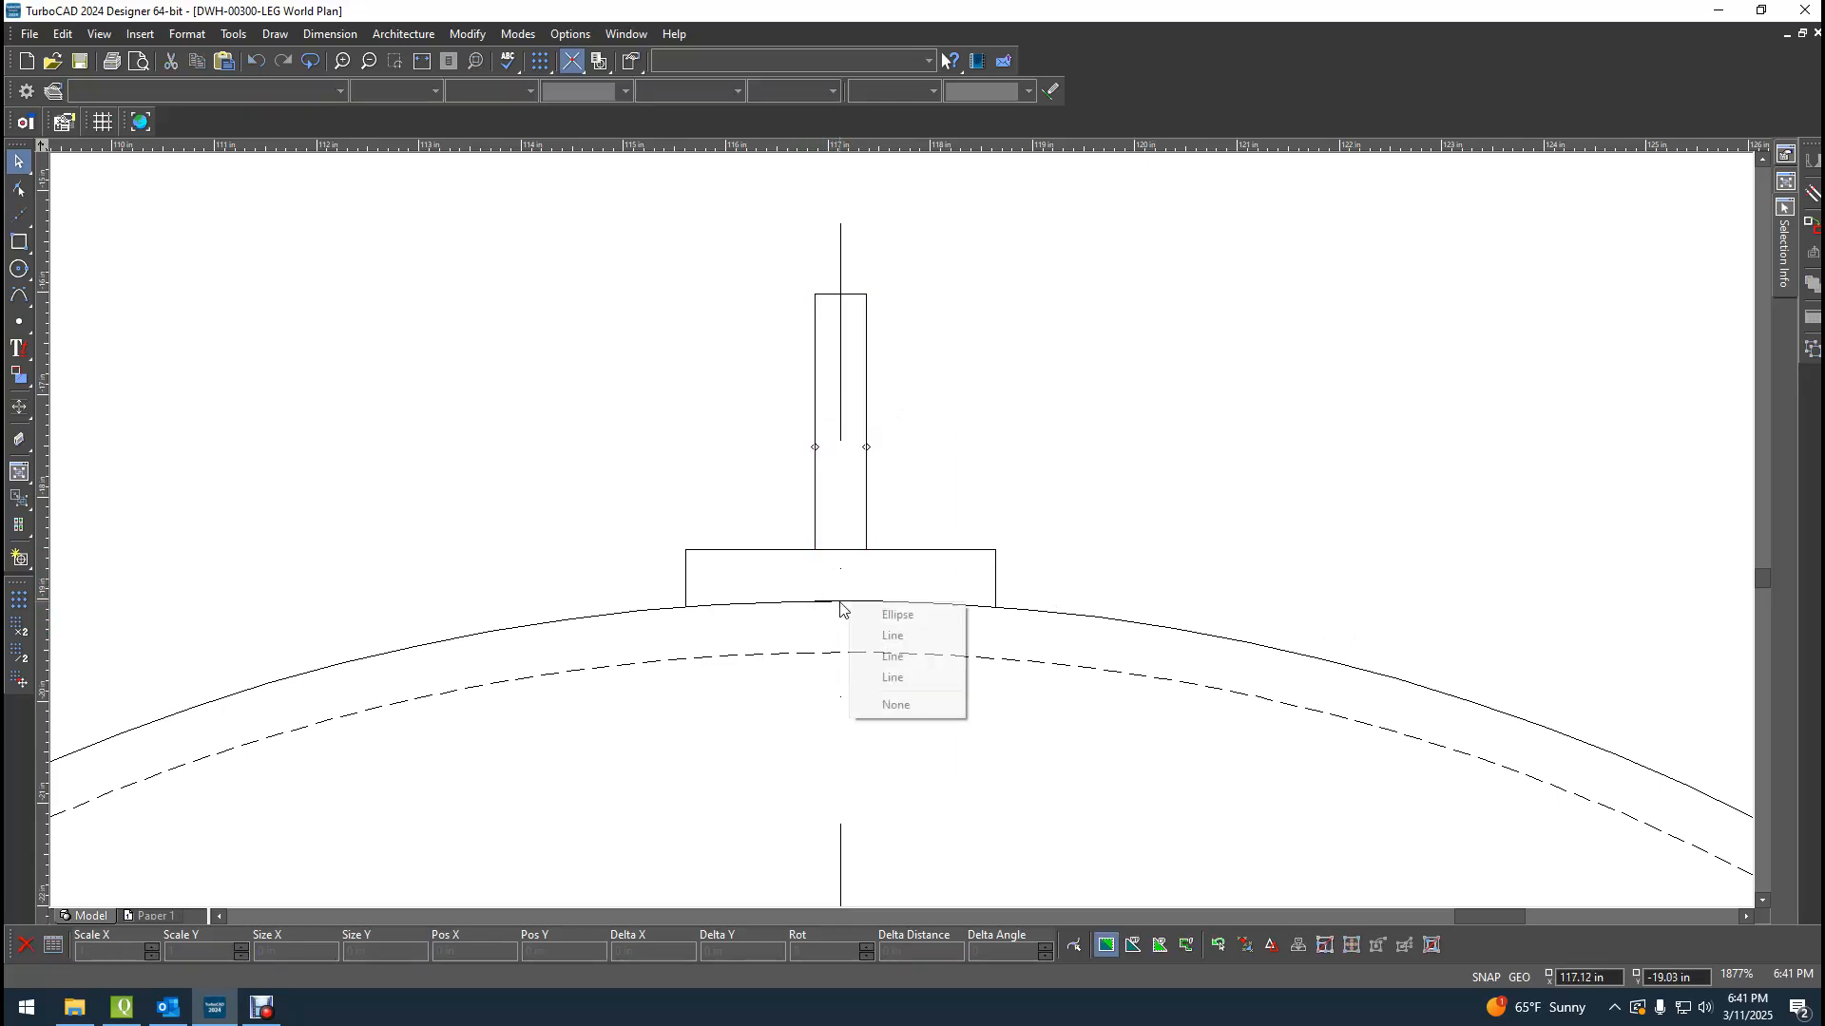
pyautogui.click(882, 678)
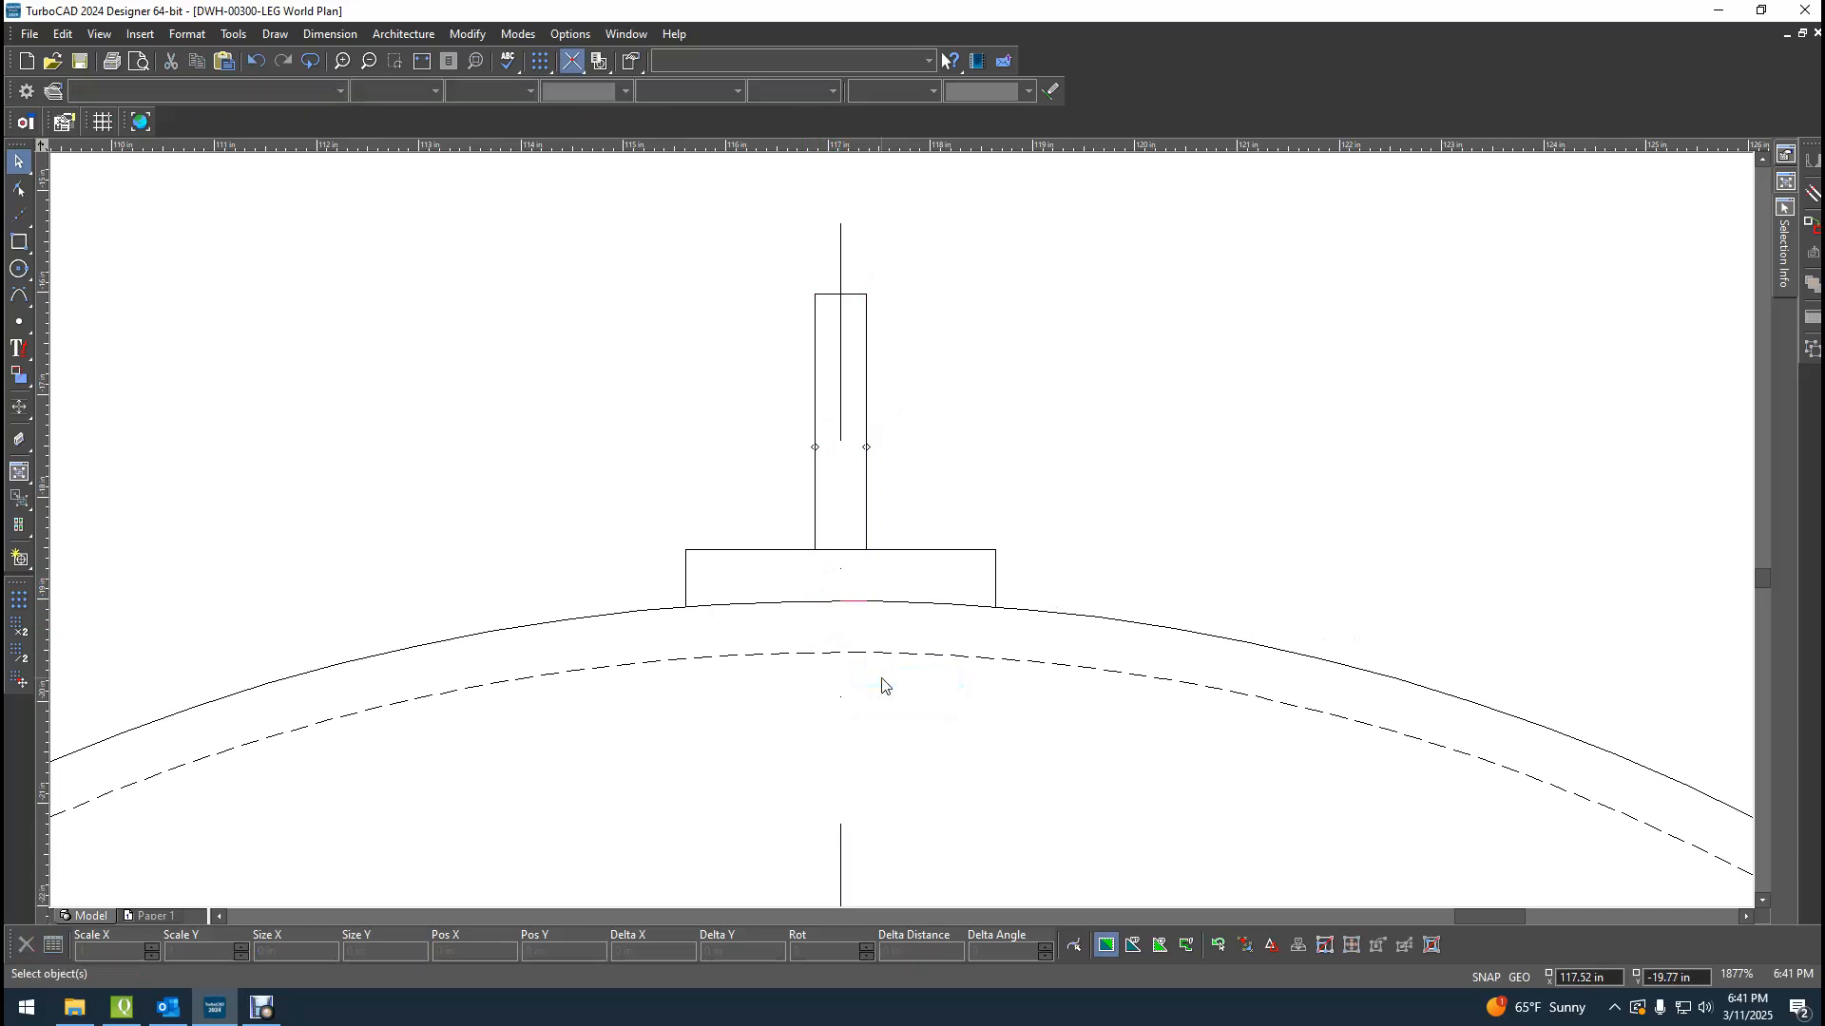
pyautogui.click(855, 603)
pyautogui.click(883, 639)
pyautogui.press('Delete')
pyautogui.scroll(-10, 1167, 558)
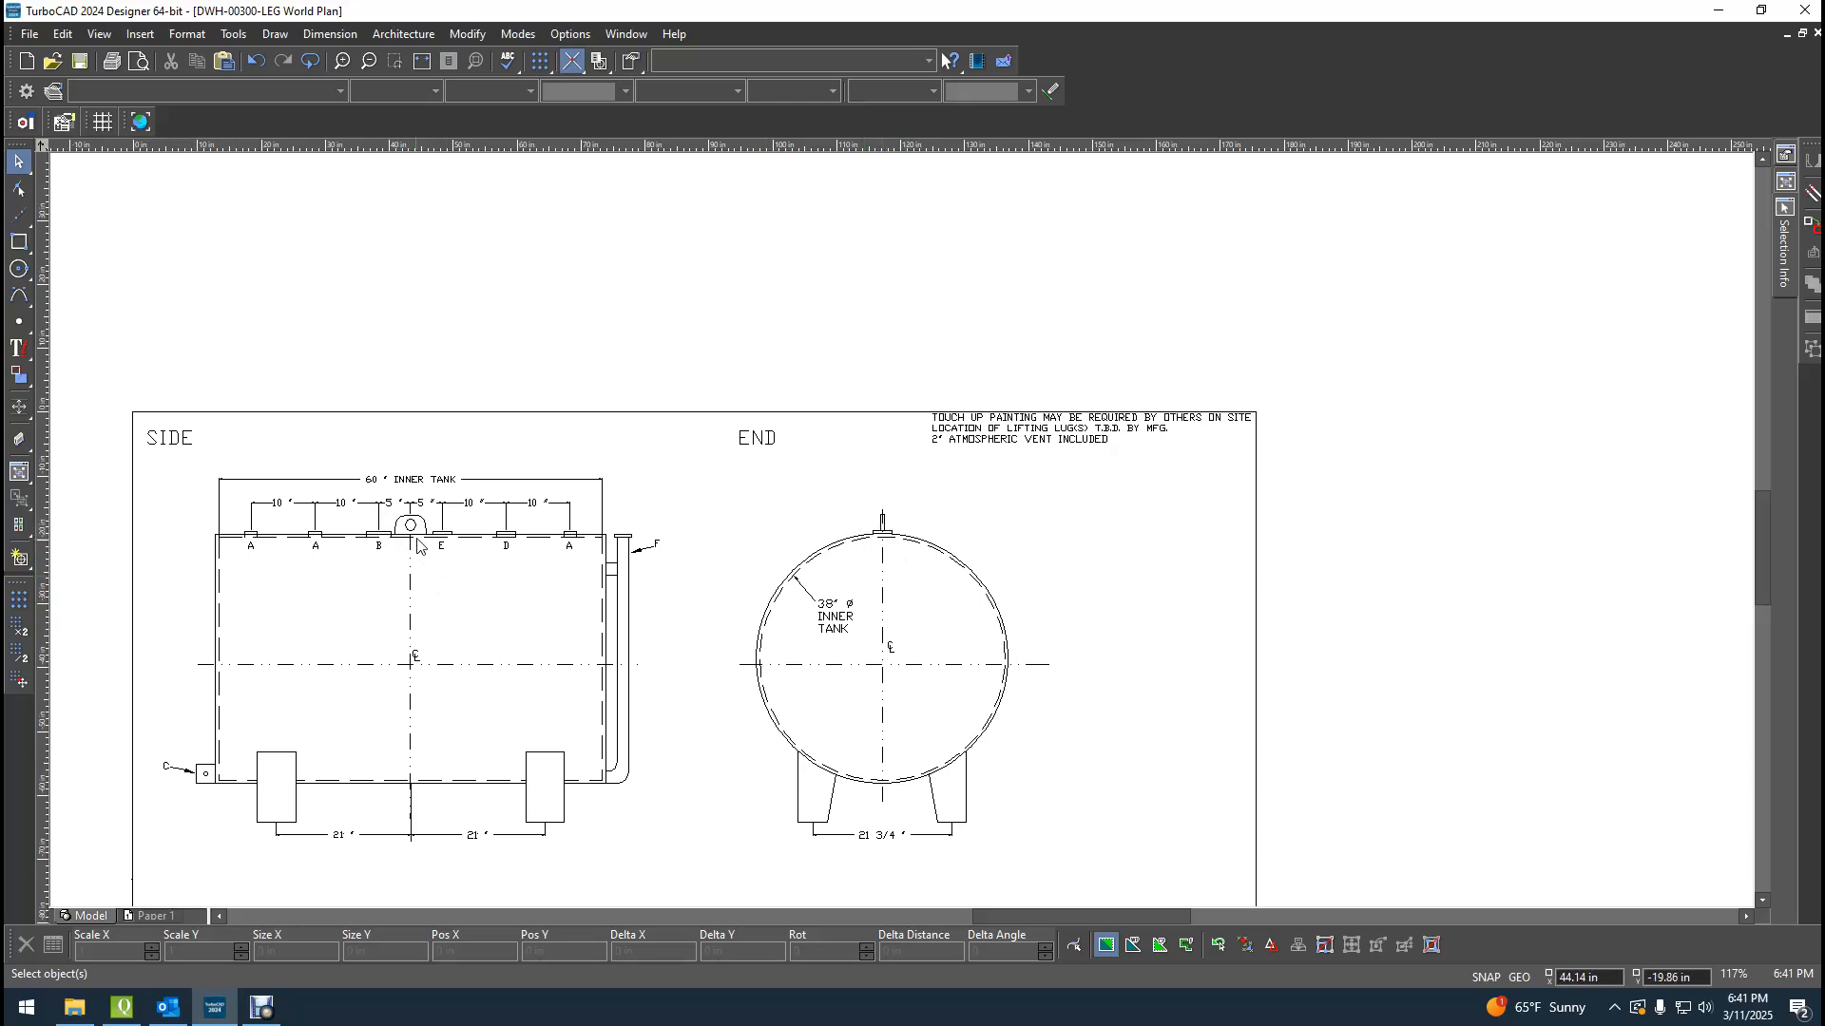
# Remove the line "LOCATION OF LIFTING LUG(S) T.B.D. BY MFG." from the note above the end view.
pyautogui.scroll(-2, 649, 659)
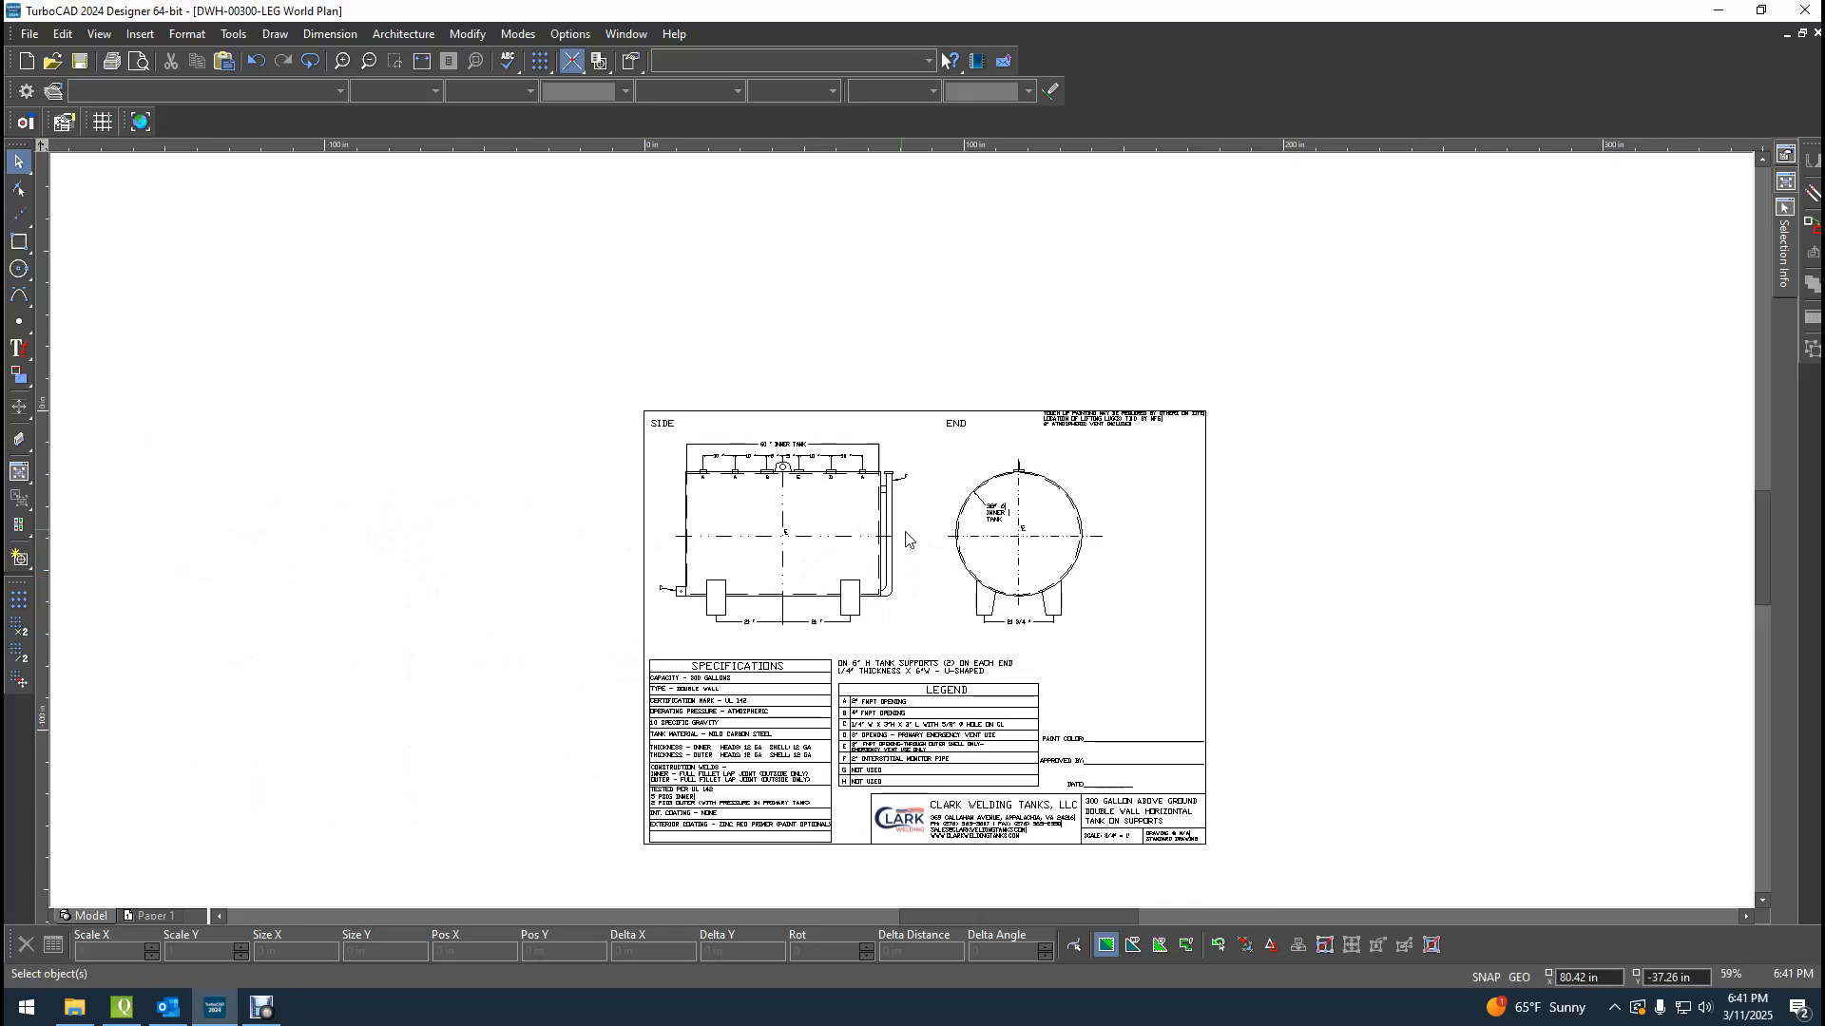
pyautogui.scroll(2, 1020, 654)
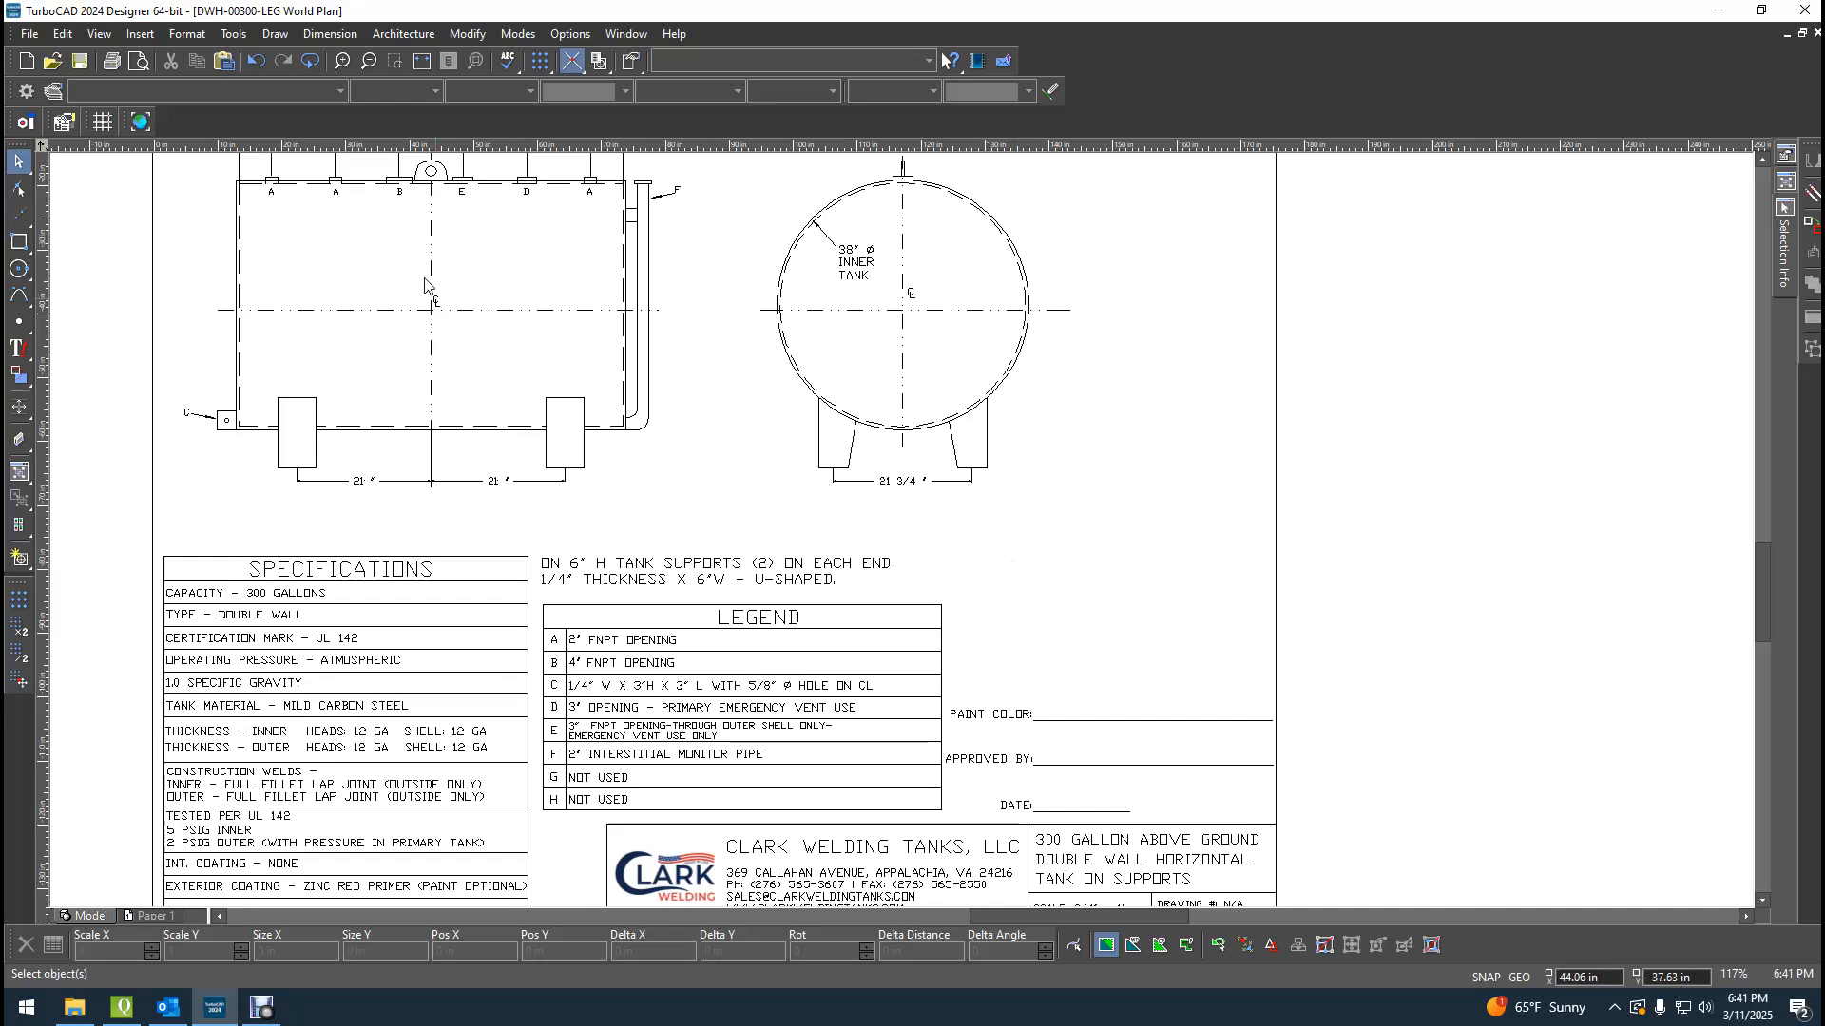
pyautogui.scroll(-2, 879, 527)
pyautogui.scroll(6, 901, 534)
pyautogui.rightClick(882, 311)
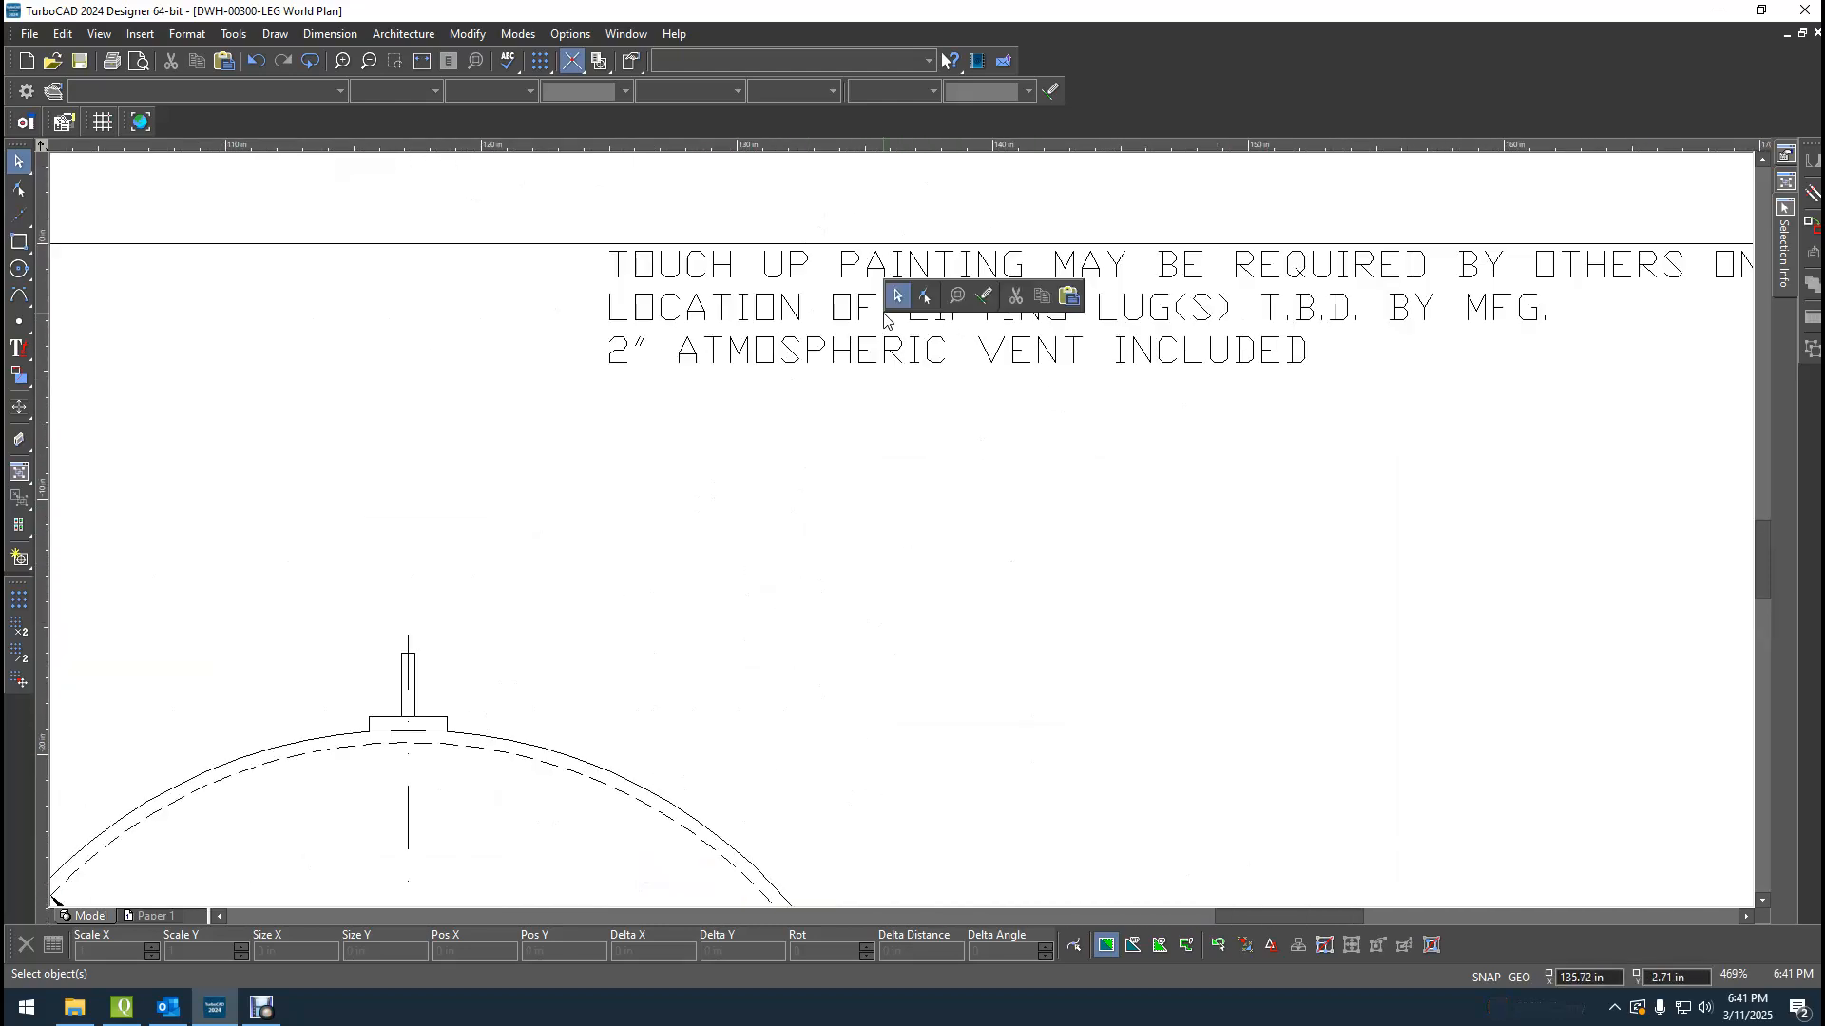
pyautogui.click(685, 327)
pyautogui.click(782, 340)
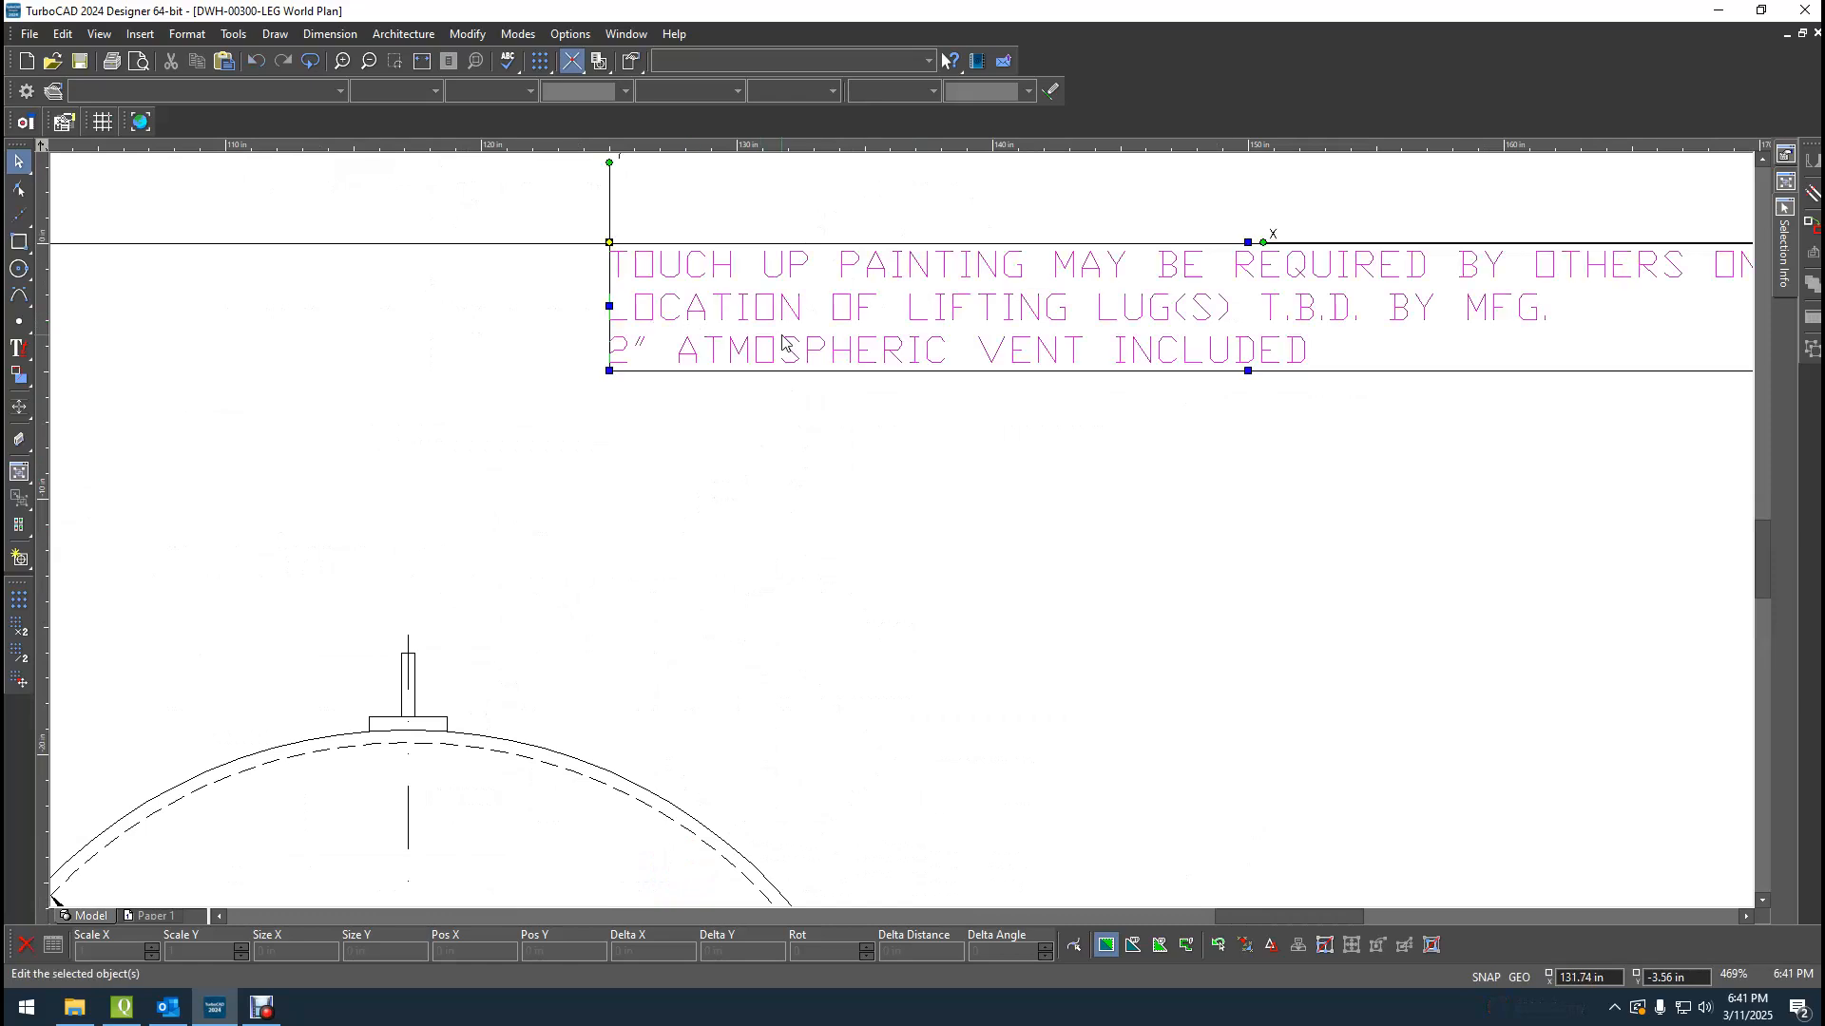
pyautogui.rightClick(782, 335)
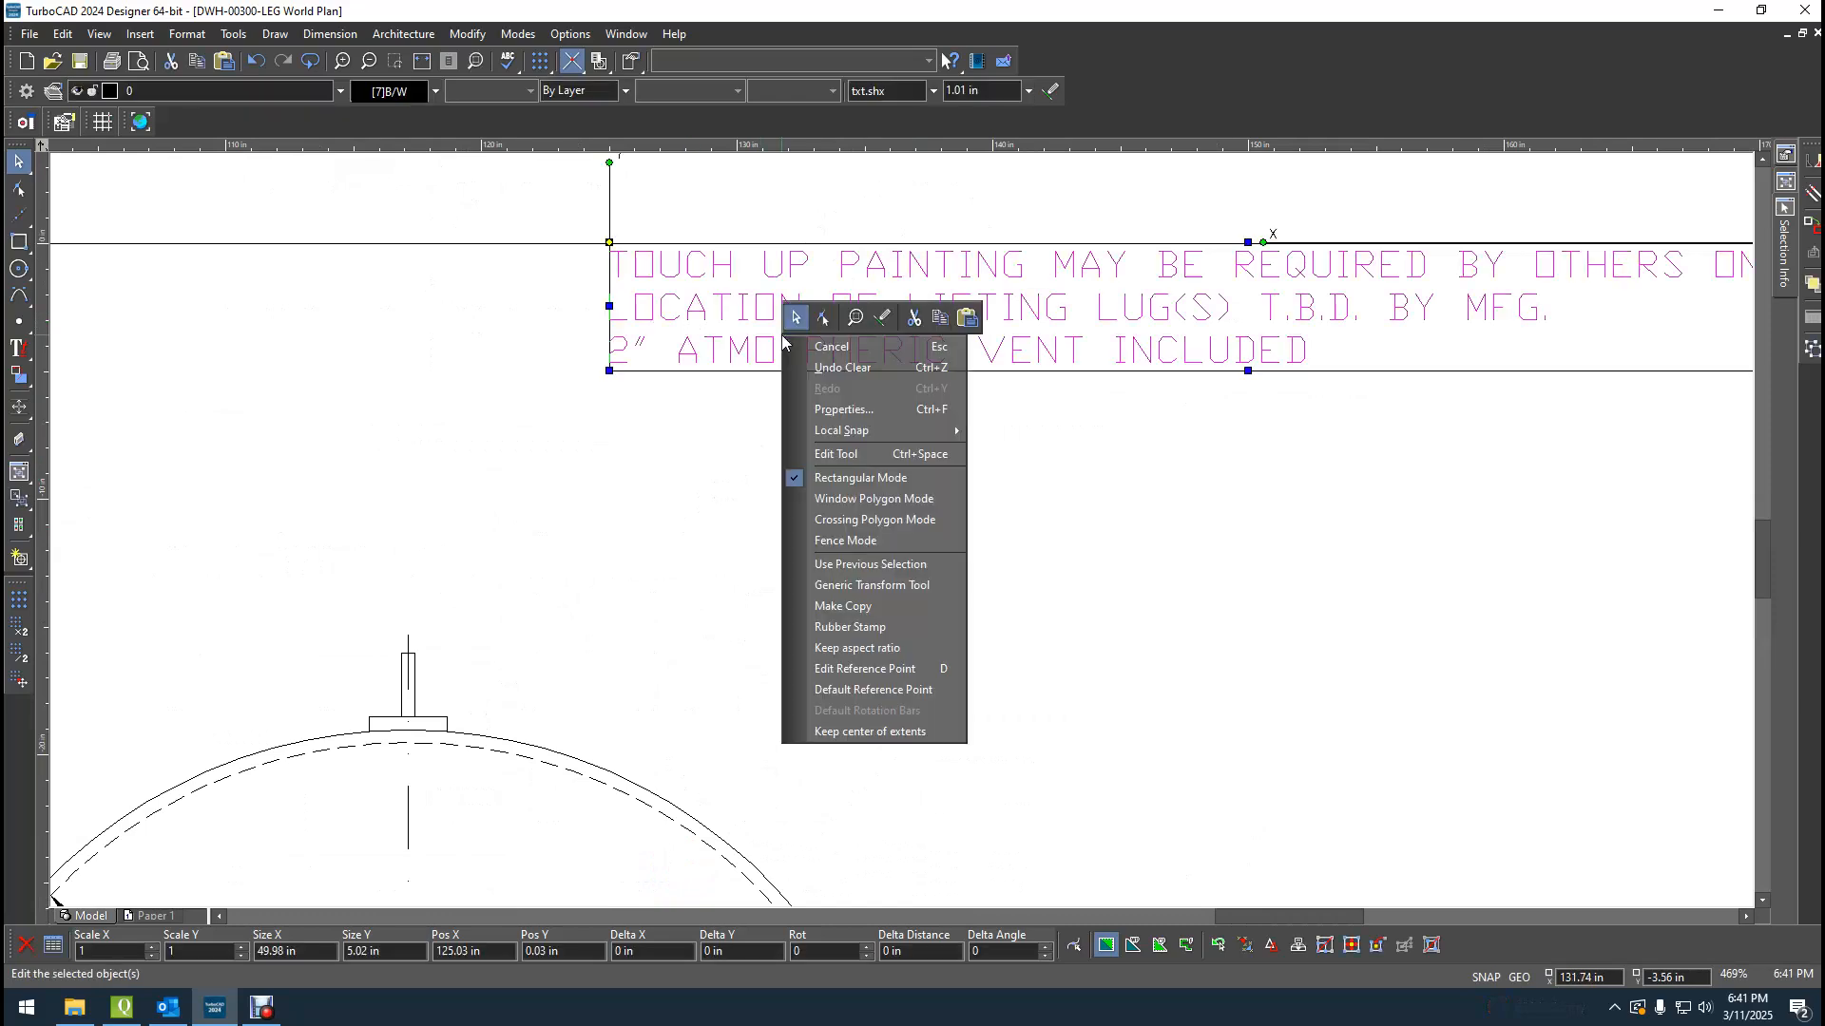
pyautogui.click(858, 453)
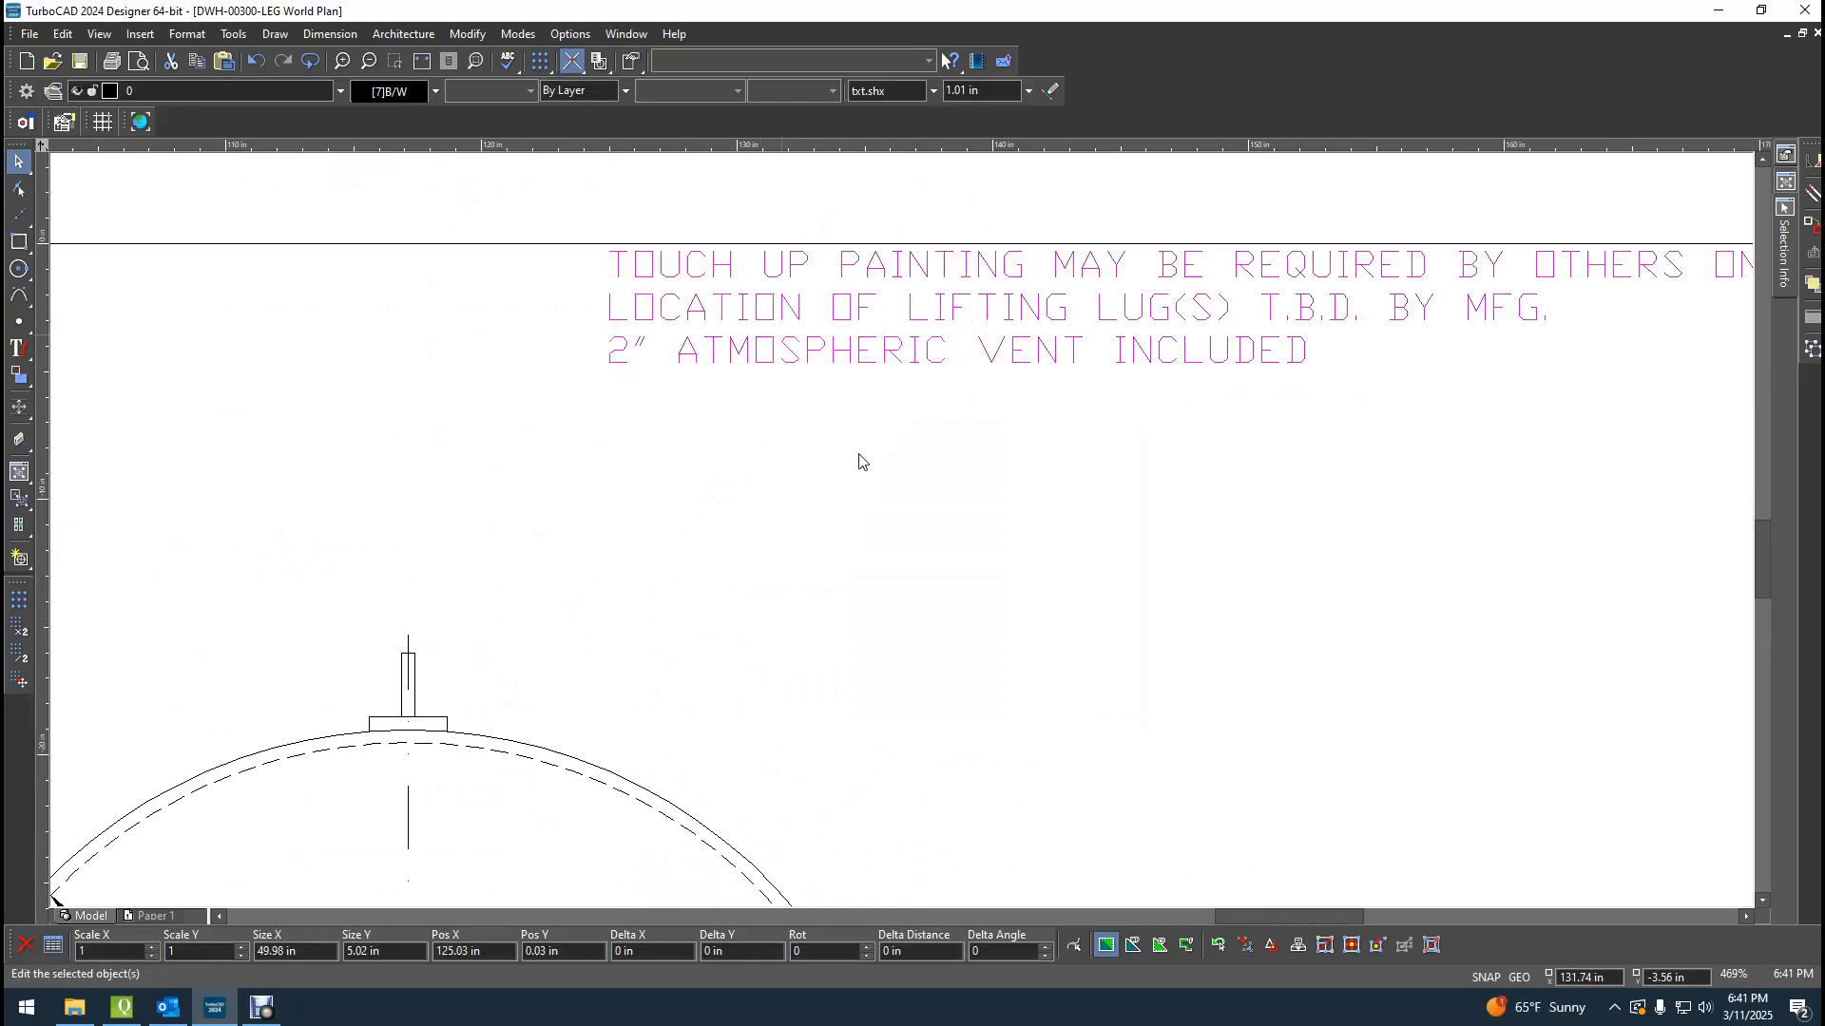
pyautogui.moveTo(1430, 297); pyautogui.dragTo(396, 322)
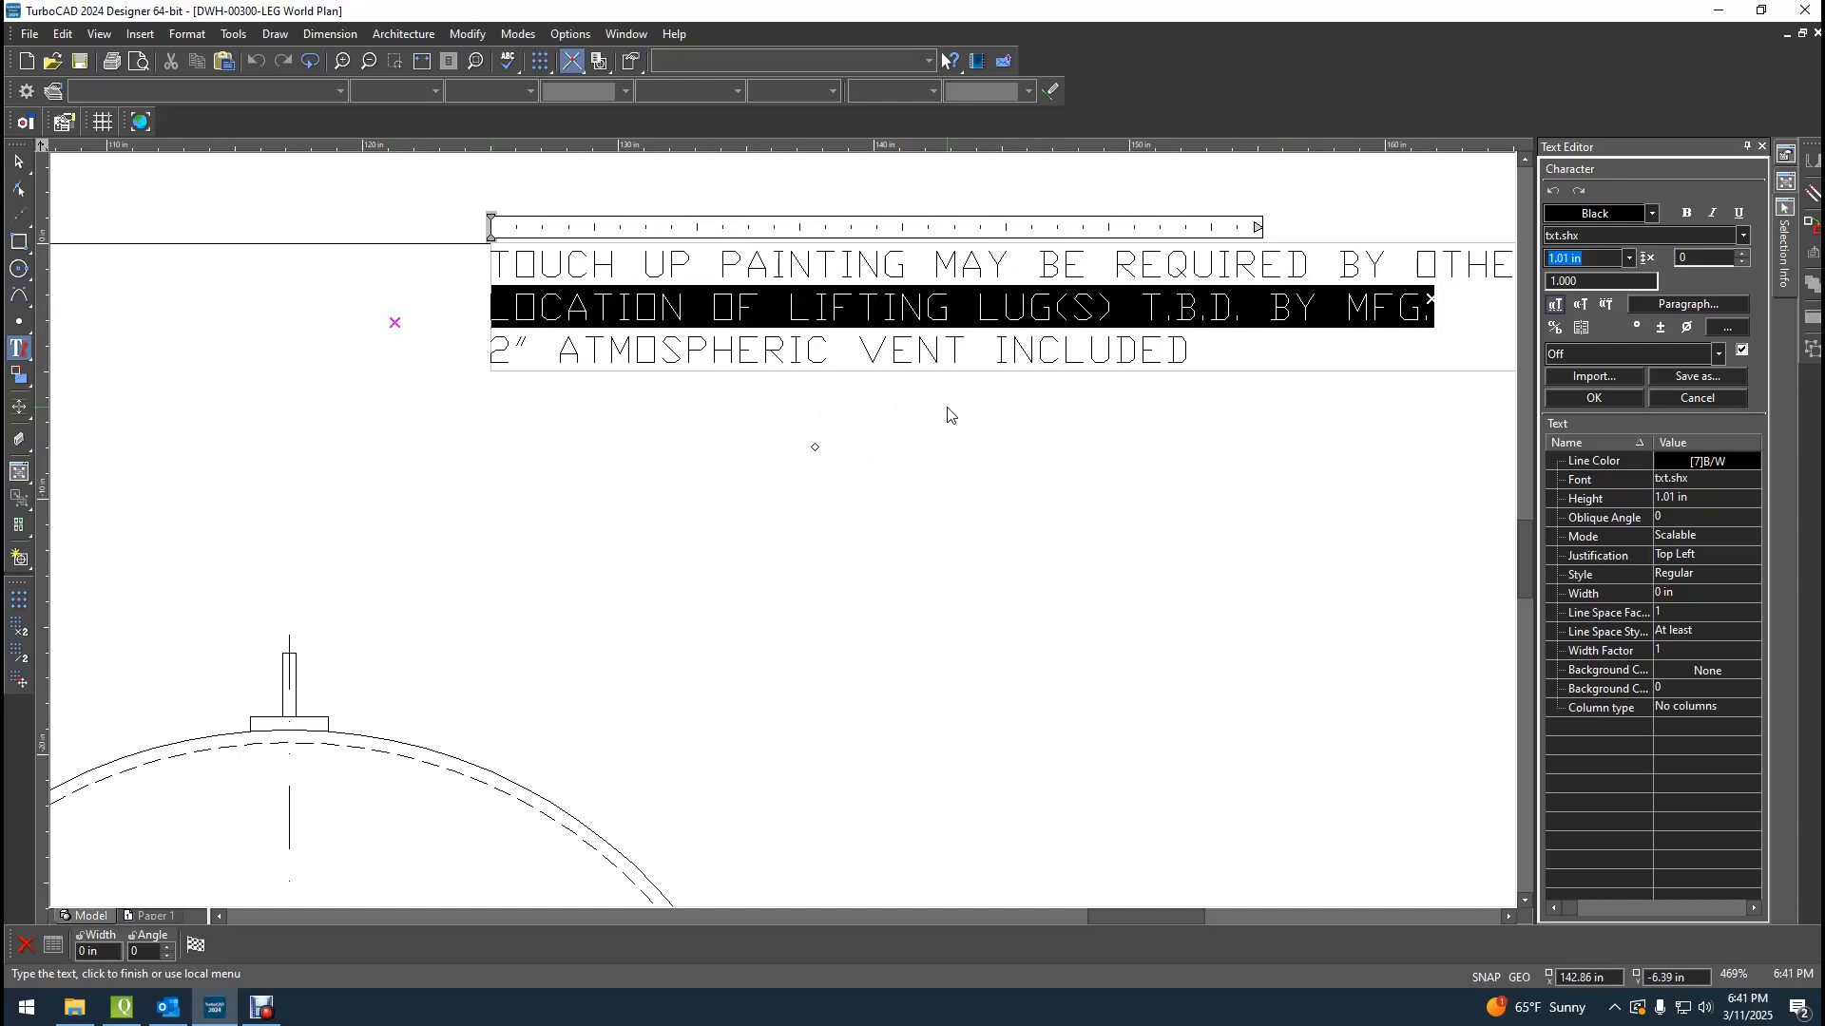
pyautogui.press('Delete')
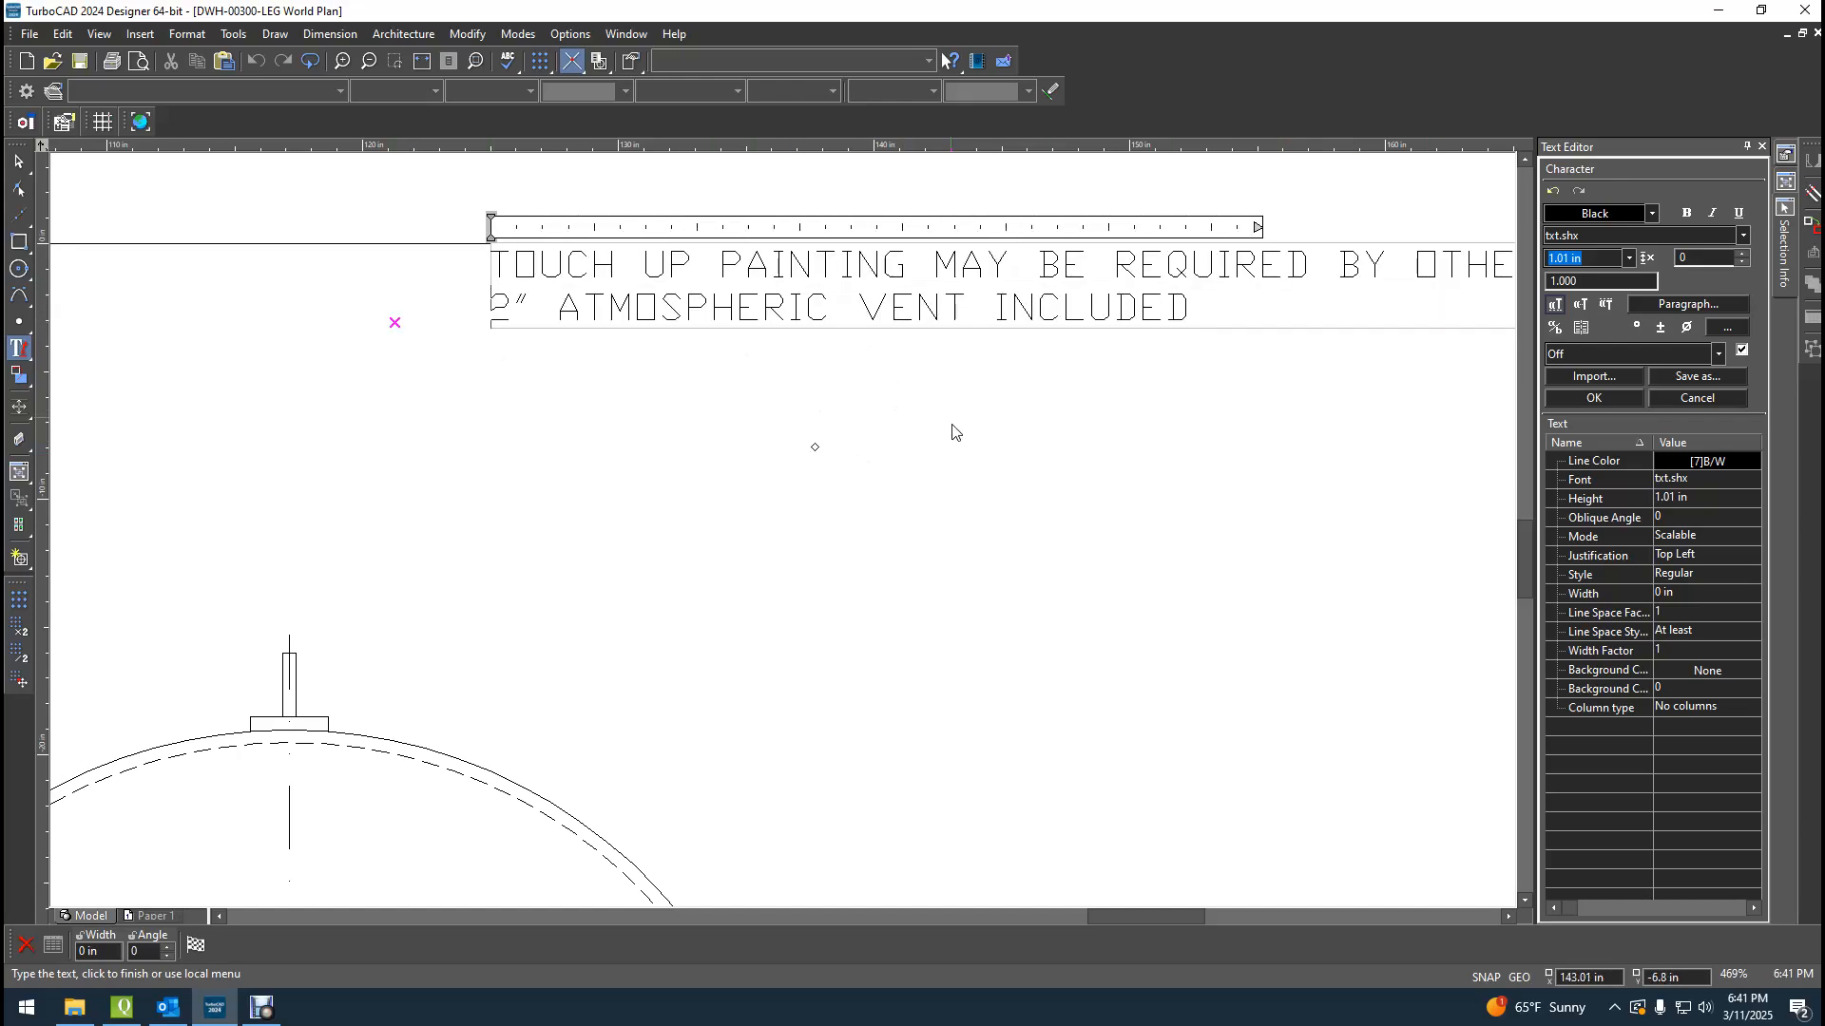
pyautogui.click(955, 427)
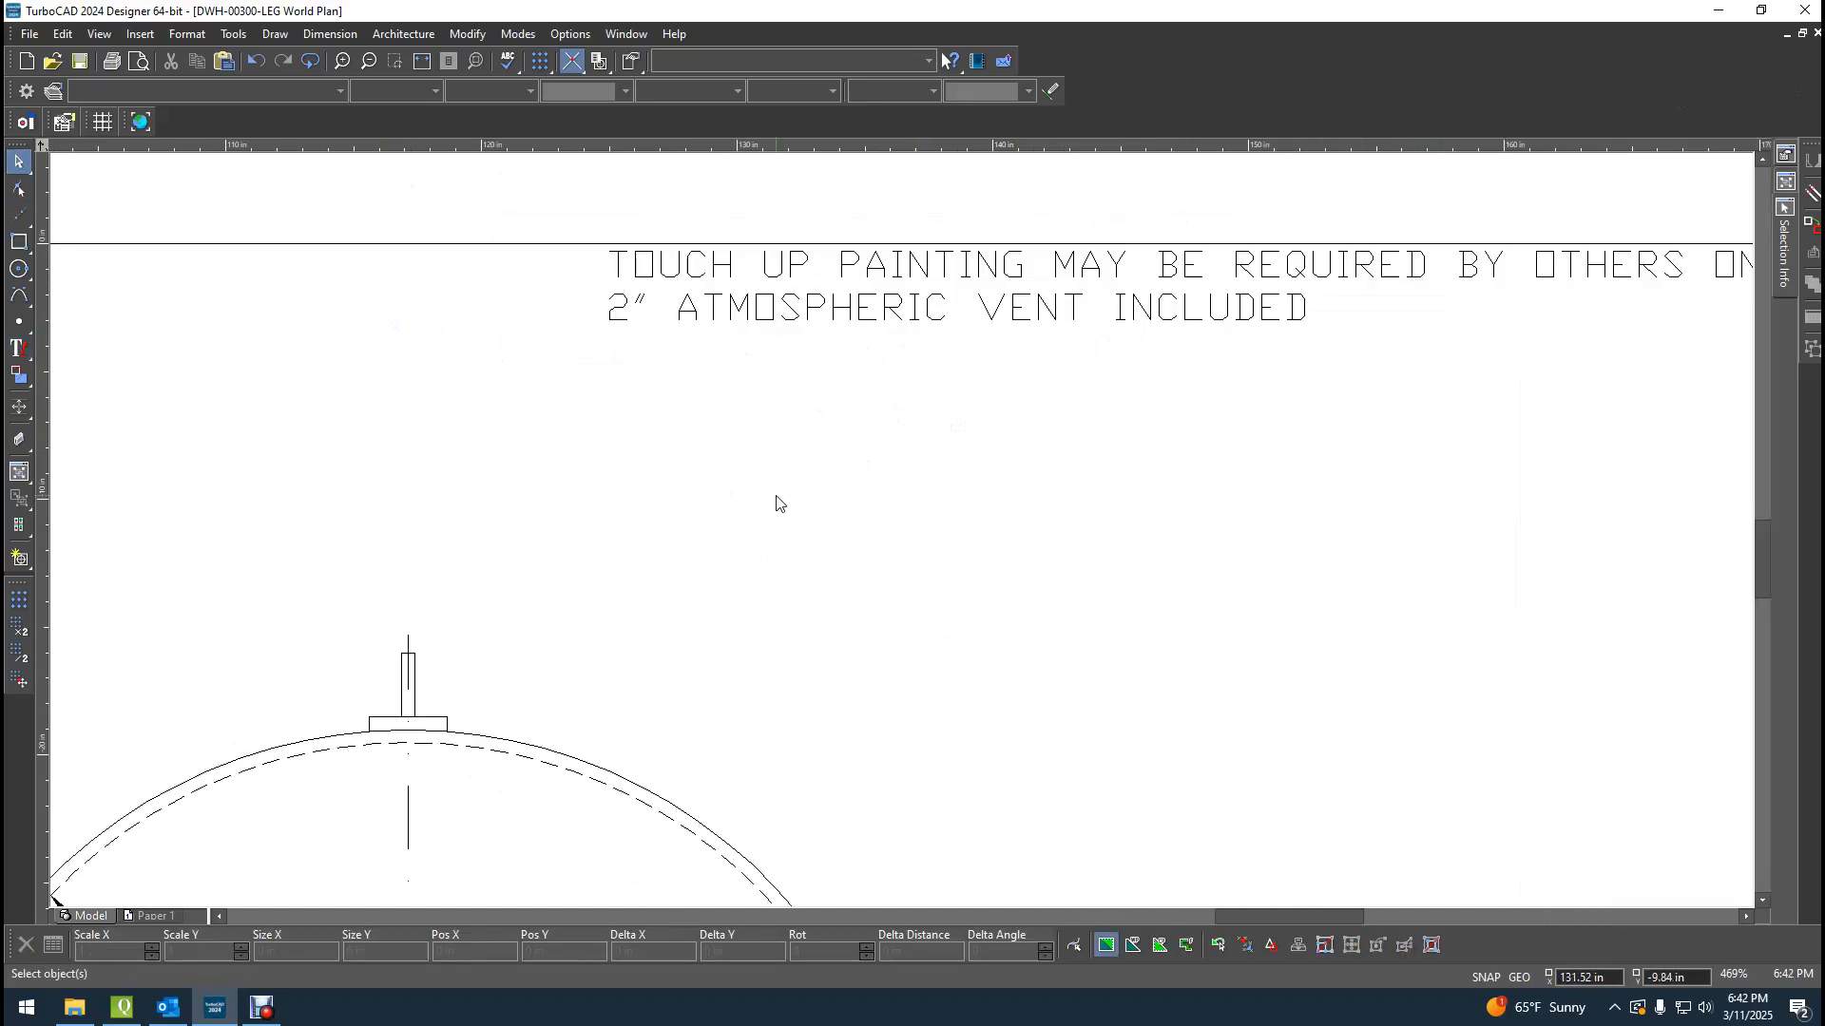
# Change the legend's row G description to "LIFTING LUG".
pyautogui.scroll(-2, 776, 496)
pyautogui.scroll(-1, 509, 875)
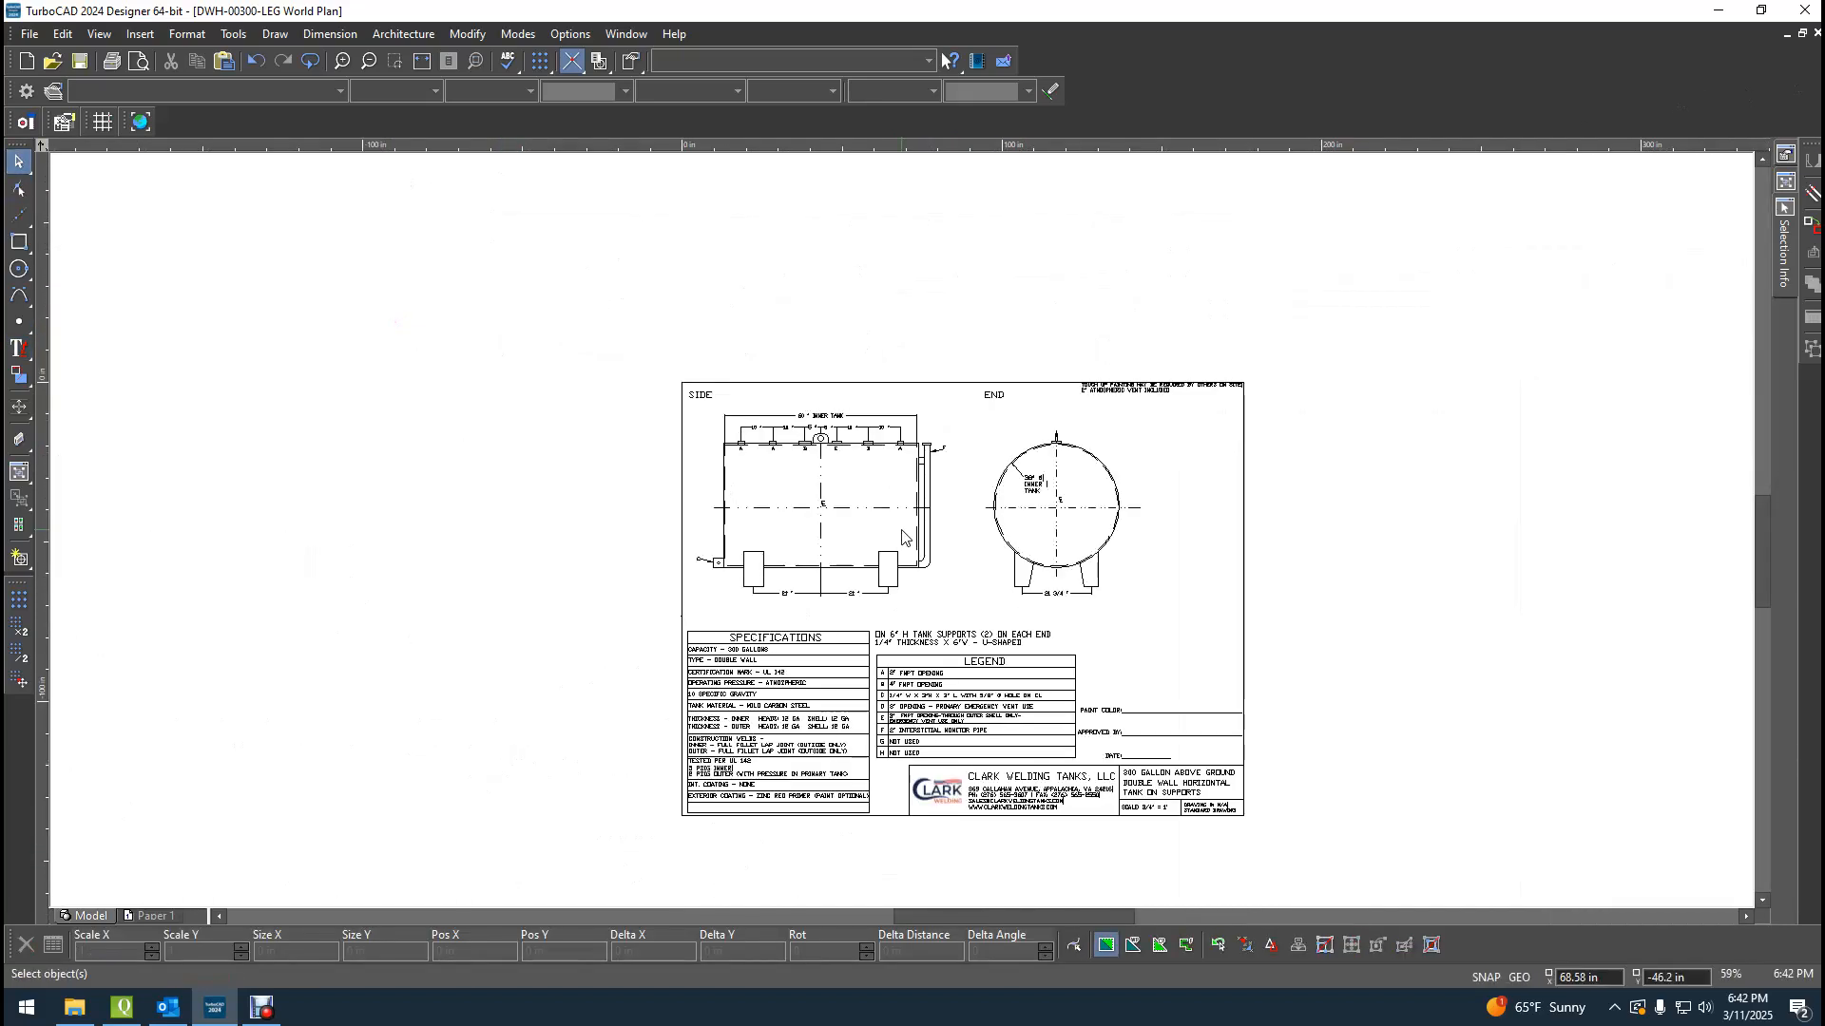
pyautogui.scroll(2, 904, 533)
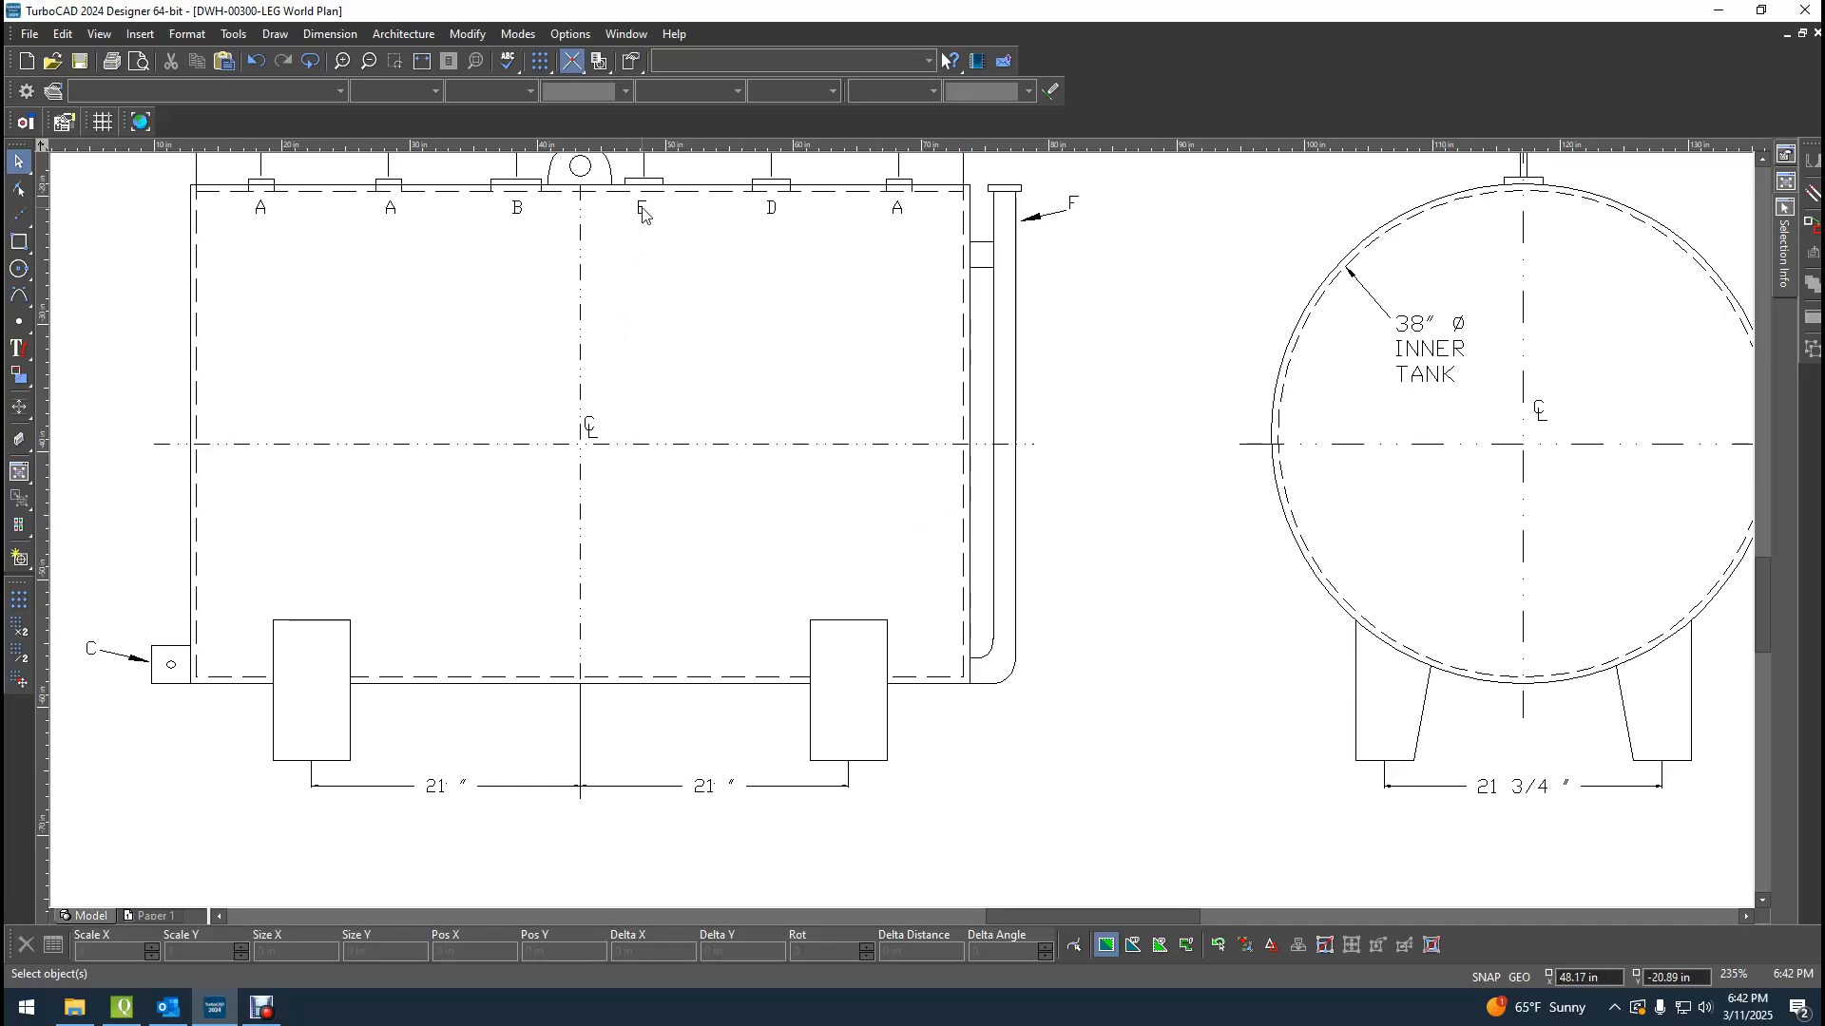
pyautogui.scroll(-2, 999, 697)
pyautogui.scroll(3, 997, 697)
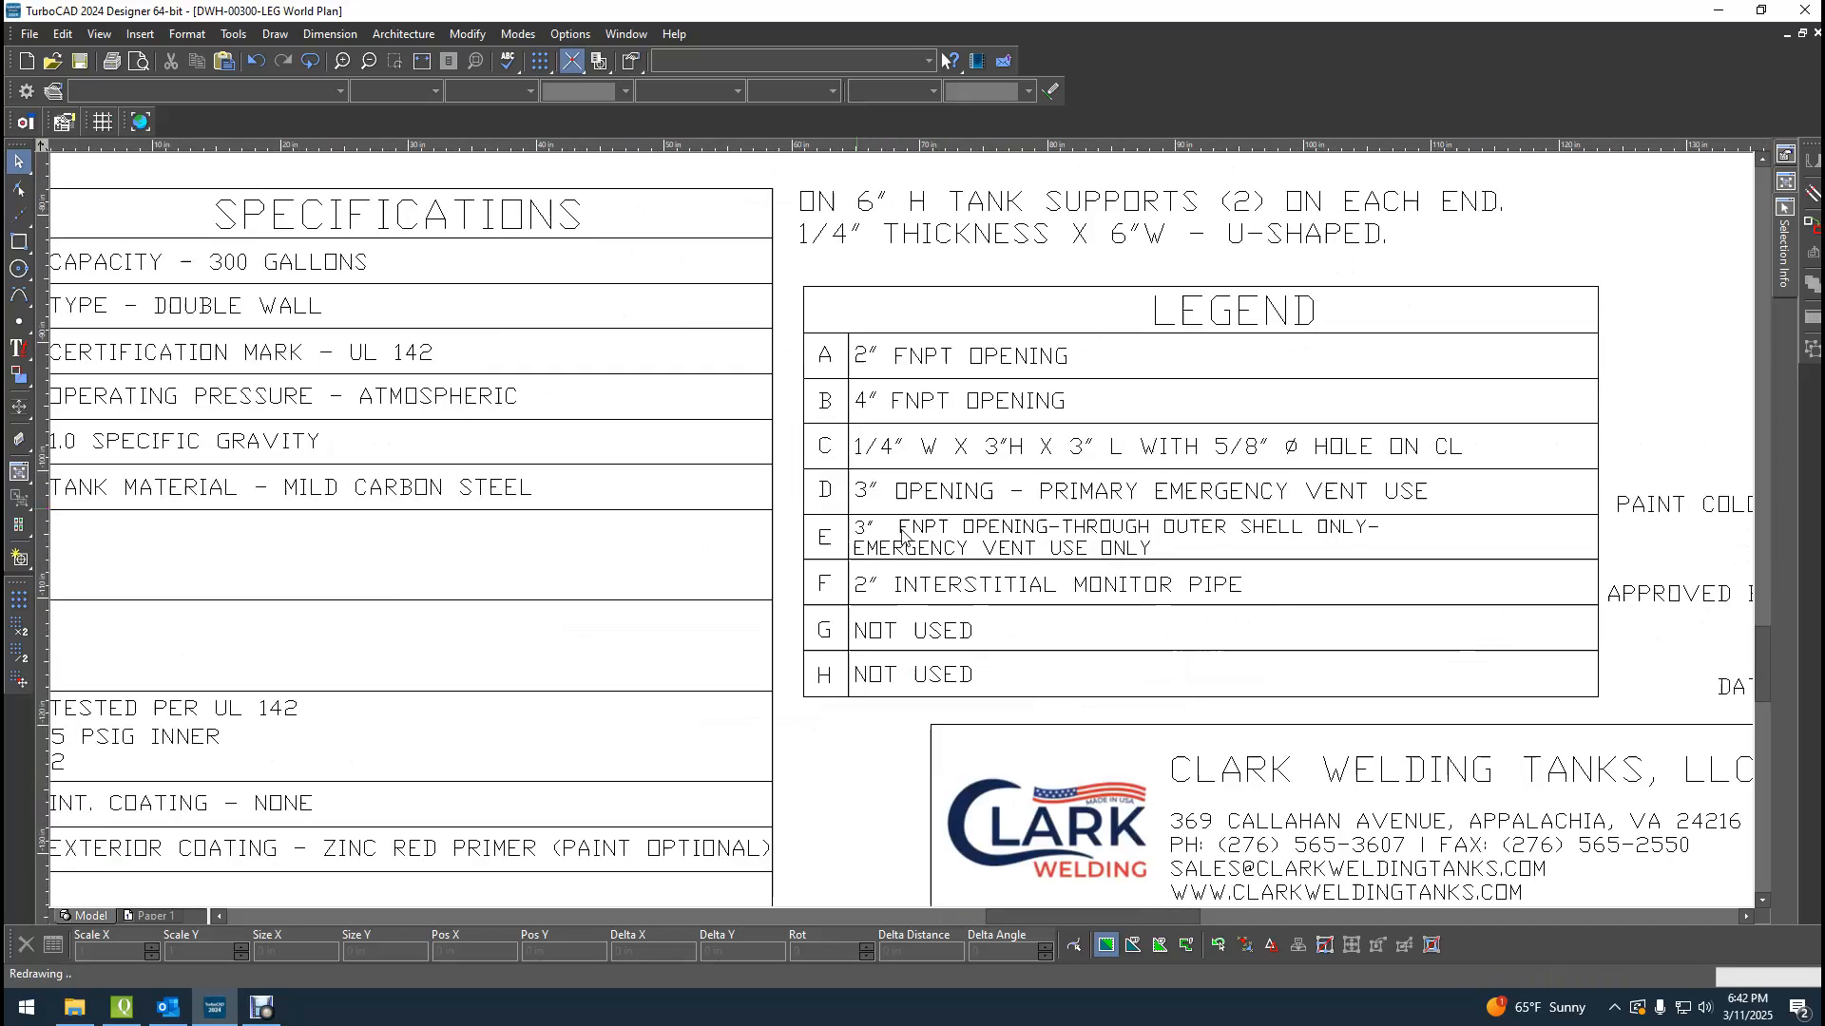
pyautogui.click(836, 734)
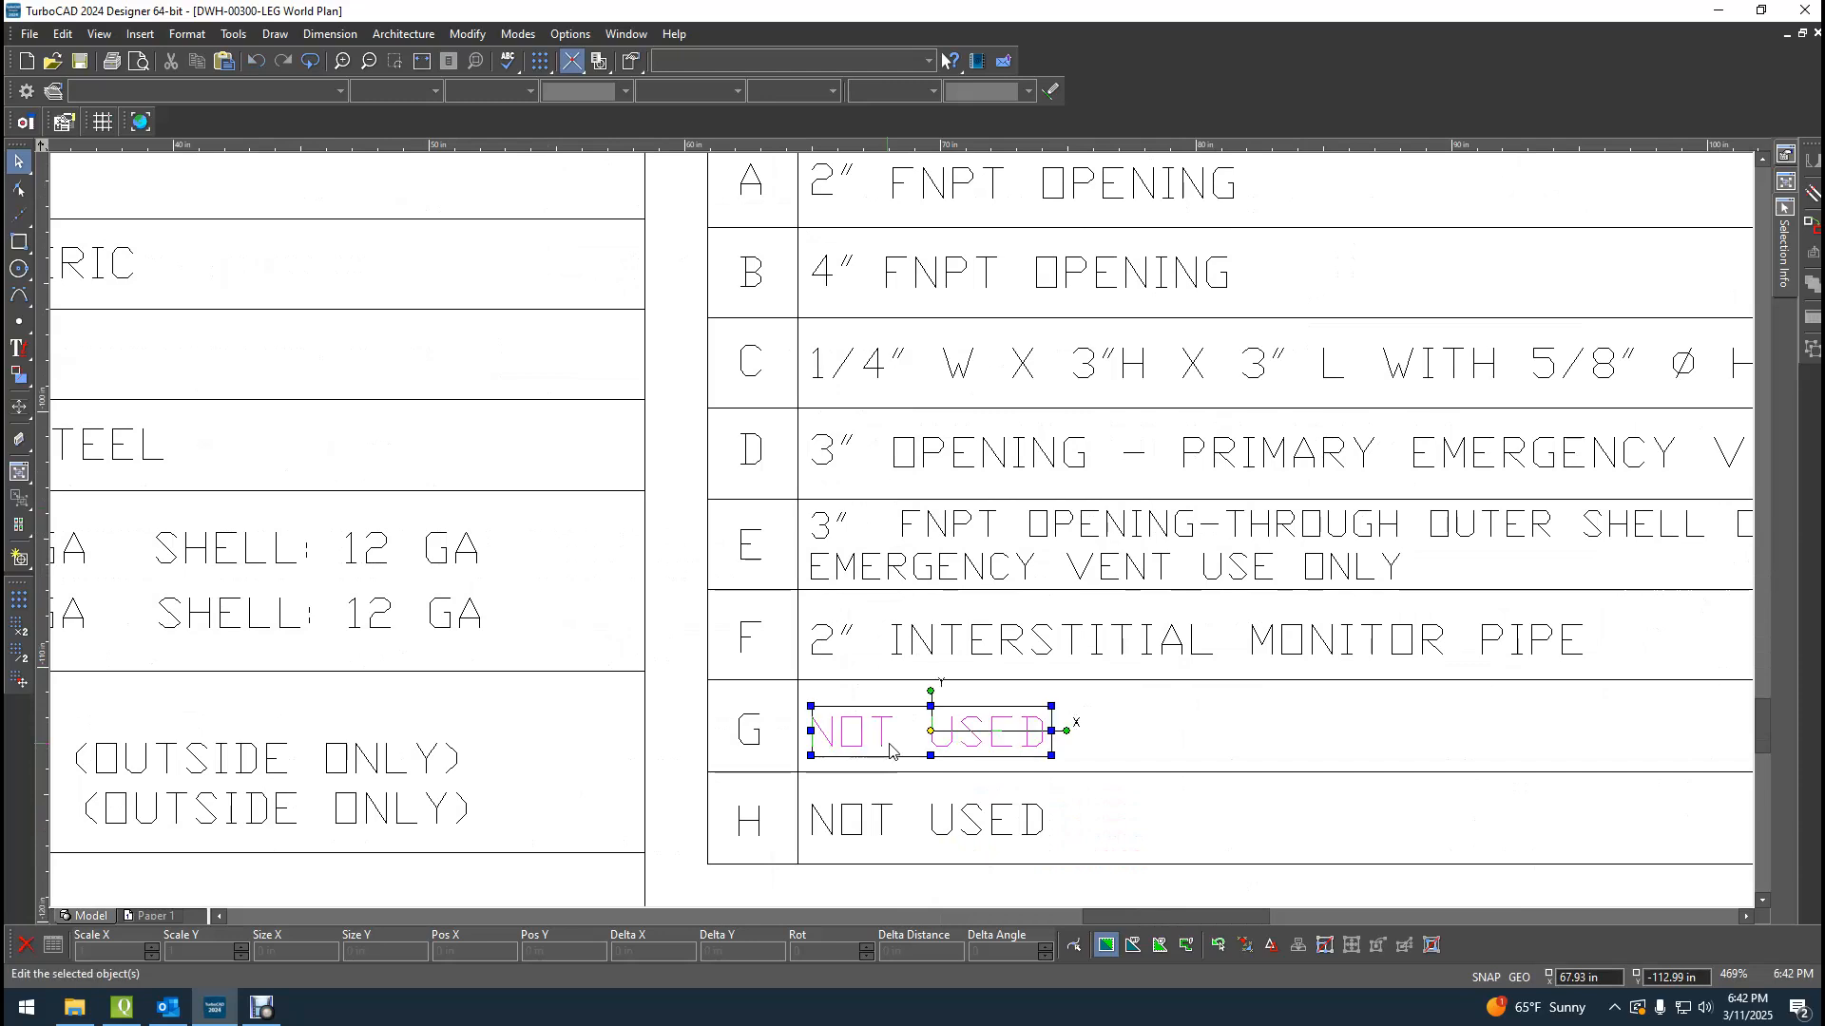
pyautogui.doubleClick(1017, 754)
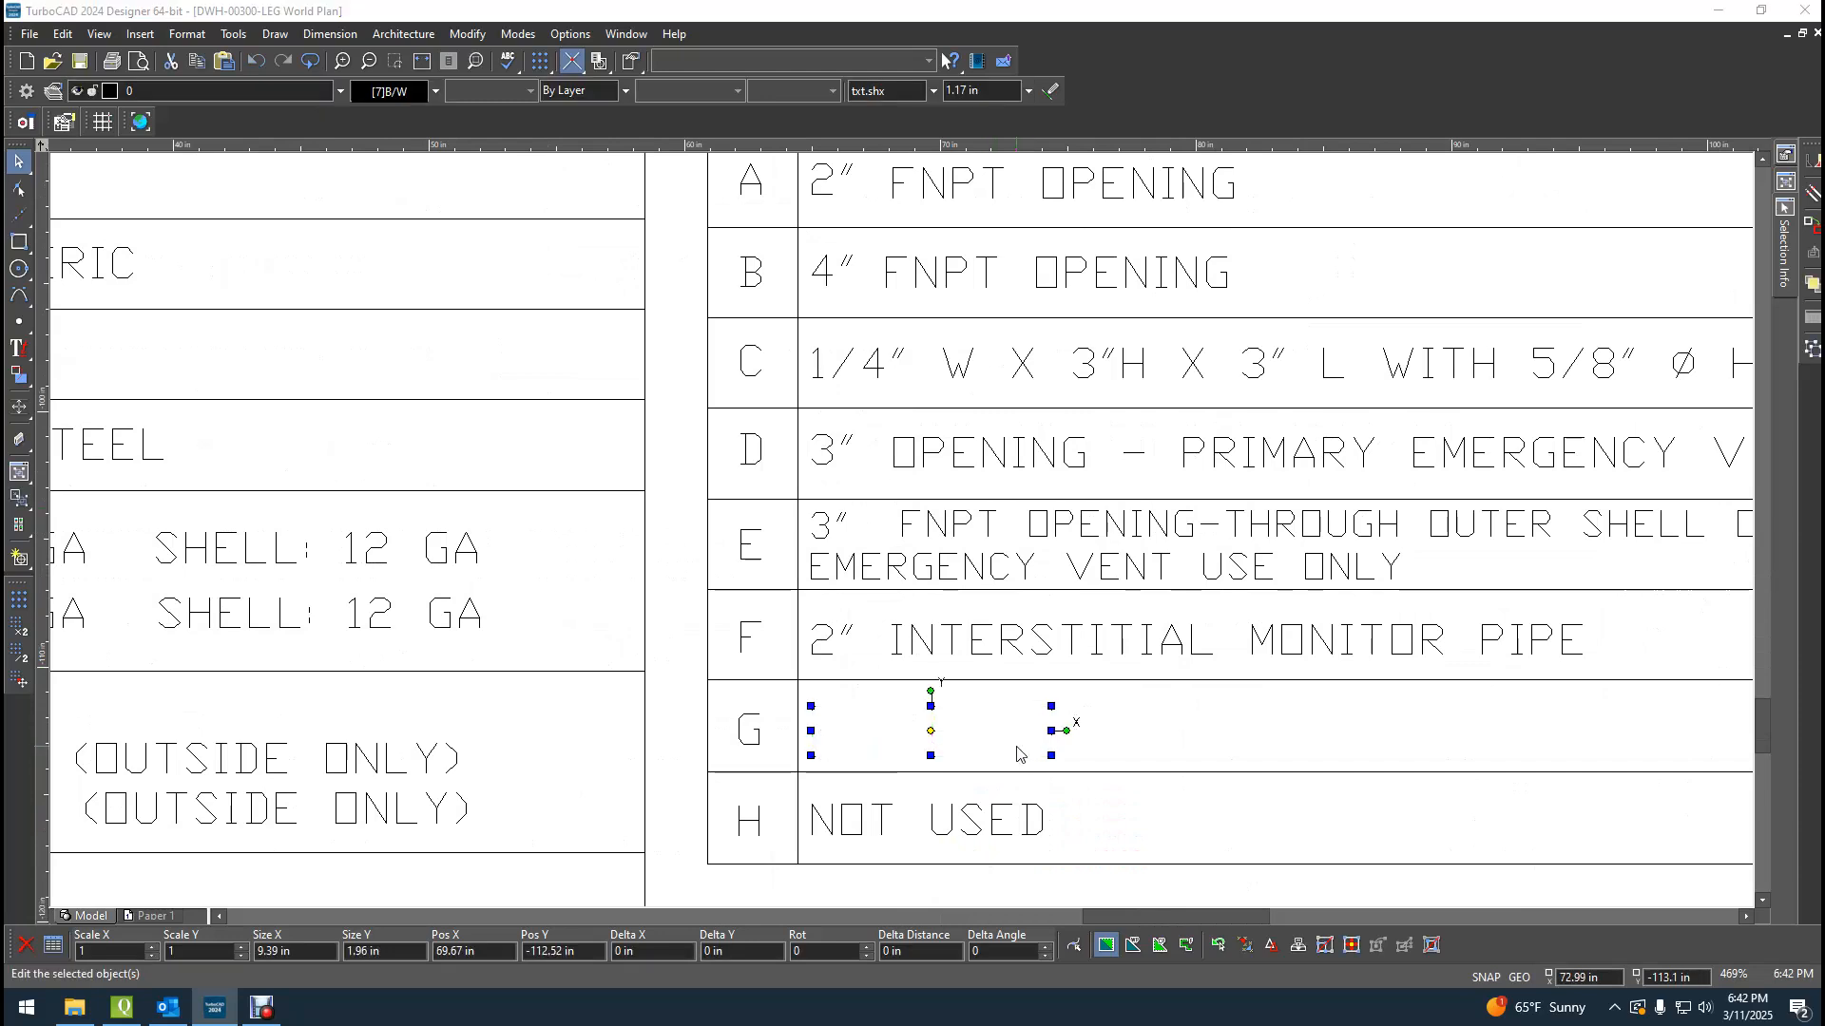
pyautogui.write('lif')
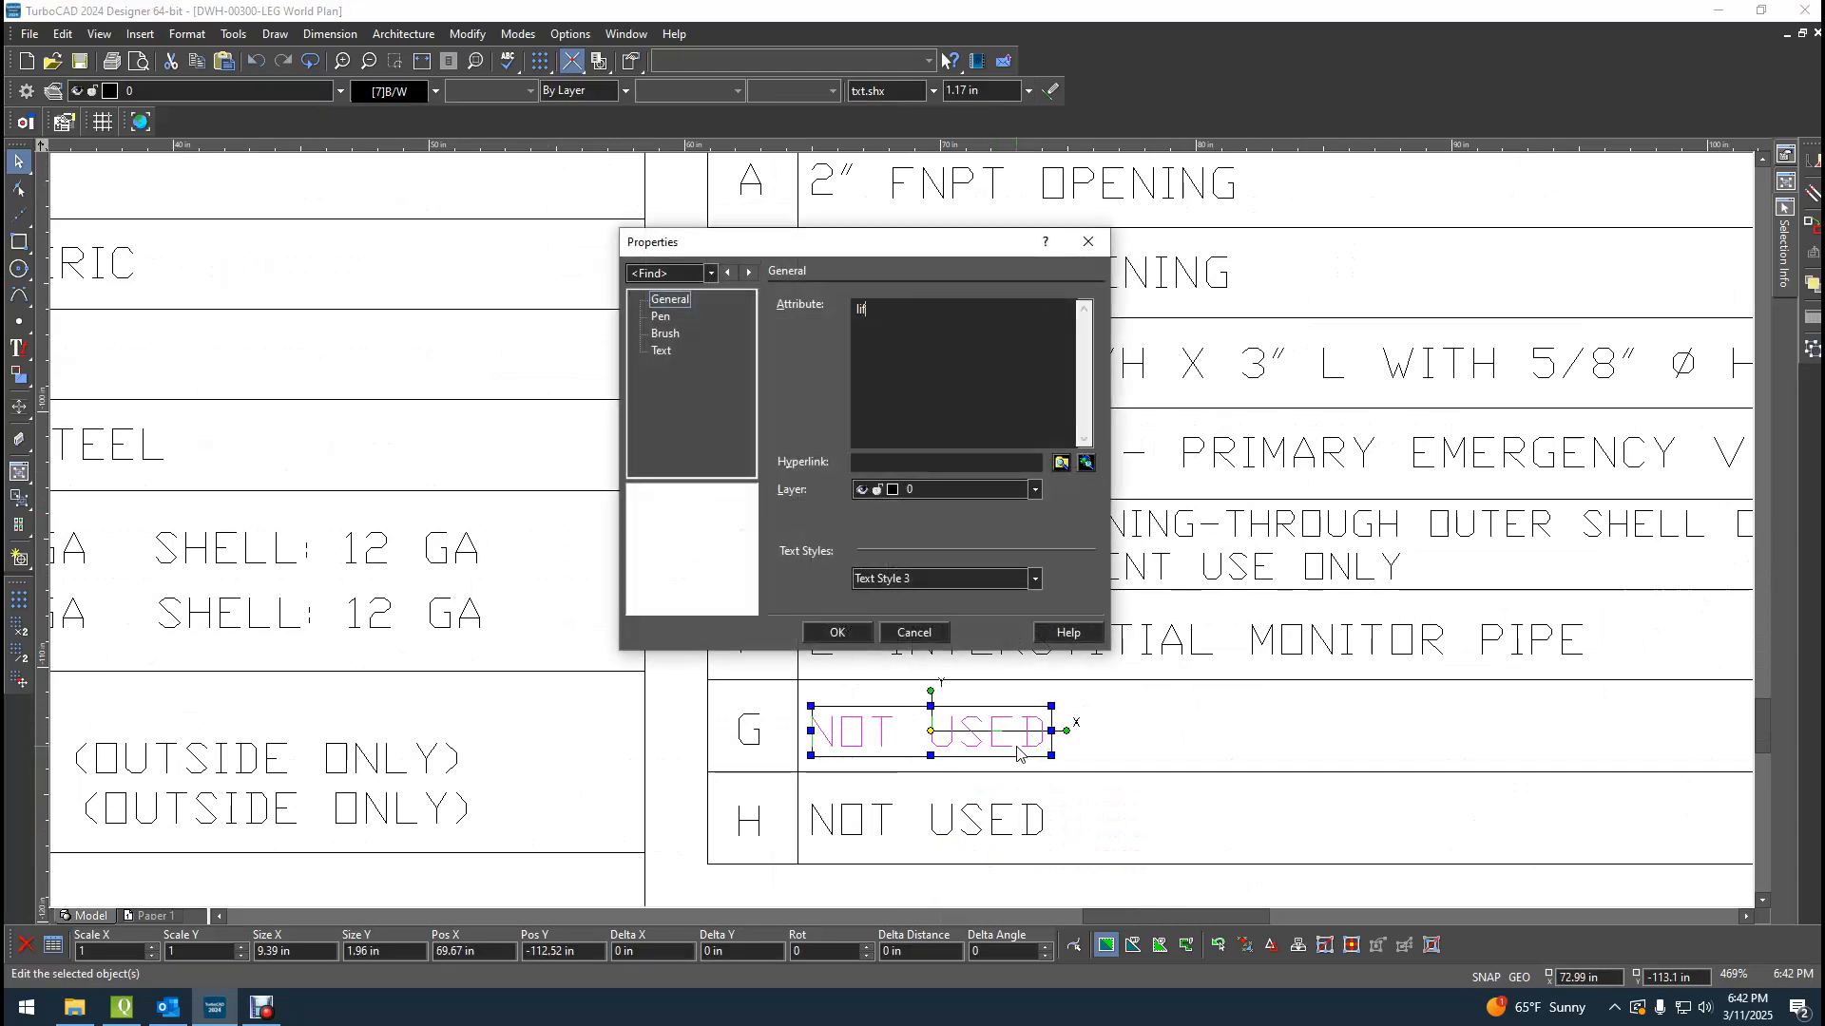
pyautogui.write('TING LUG')
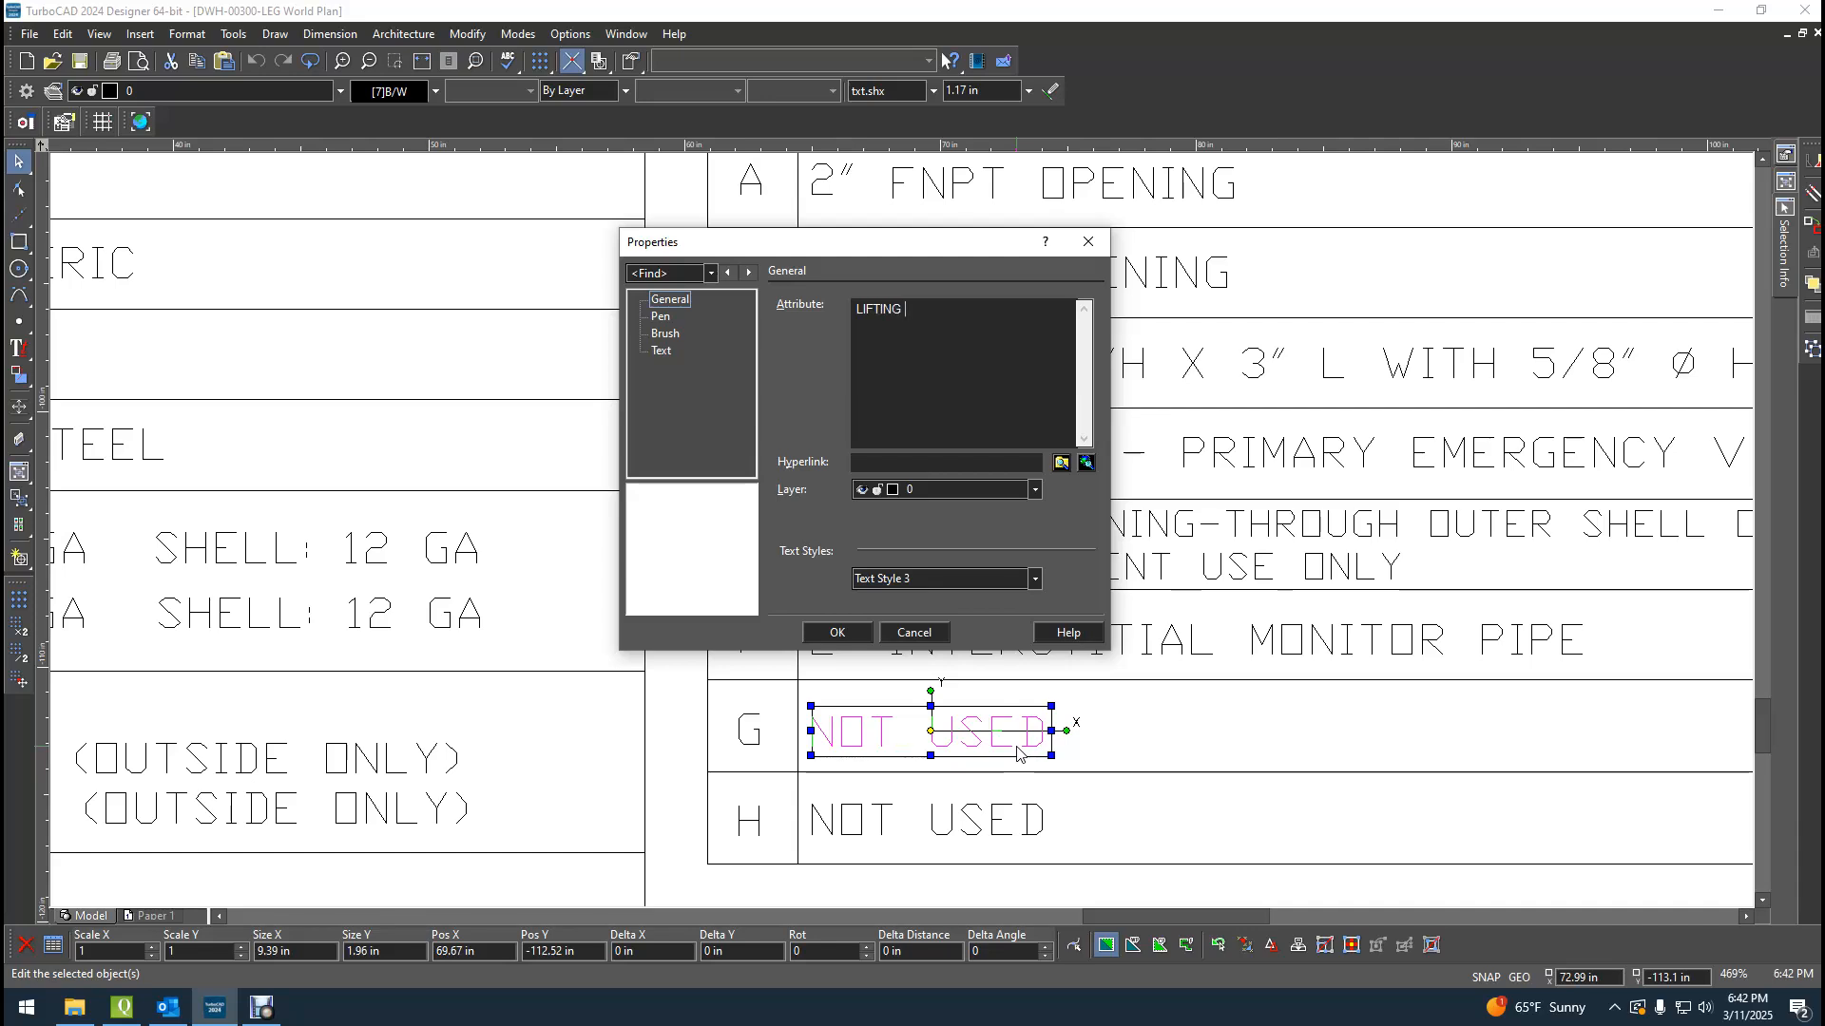
pyautogui.click(838, 632)
# Move the "LIFTING LUG" text inside its legend cell, aligned with the start of the other descriptions.
pyautogui.scroll(3, 894, 779)
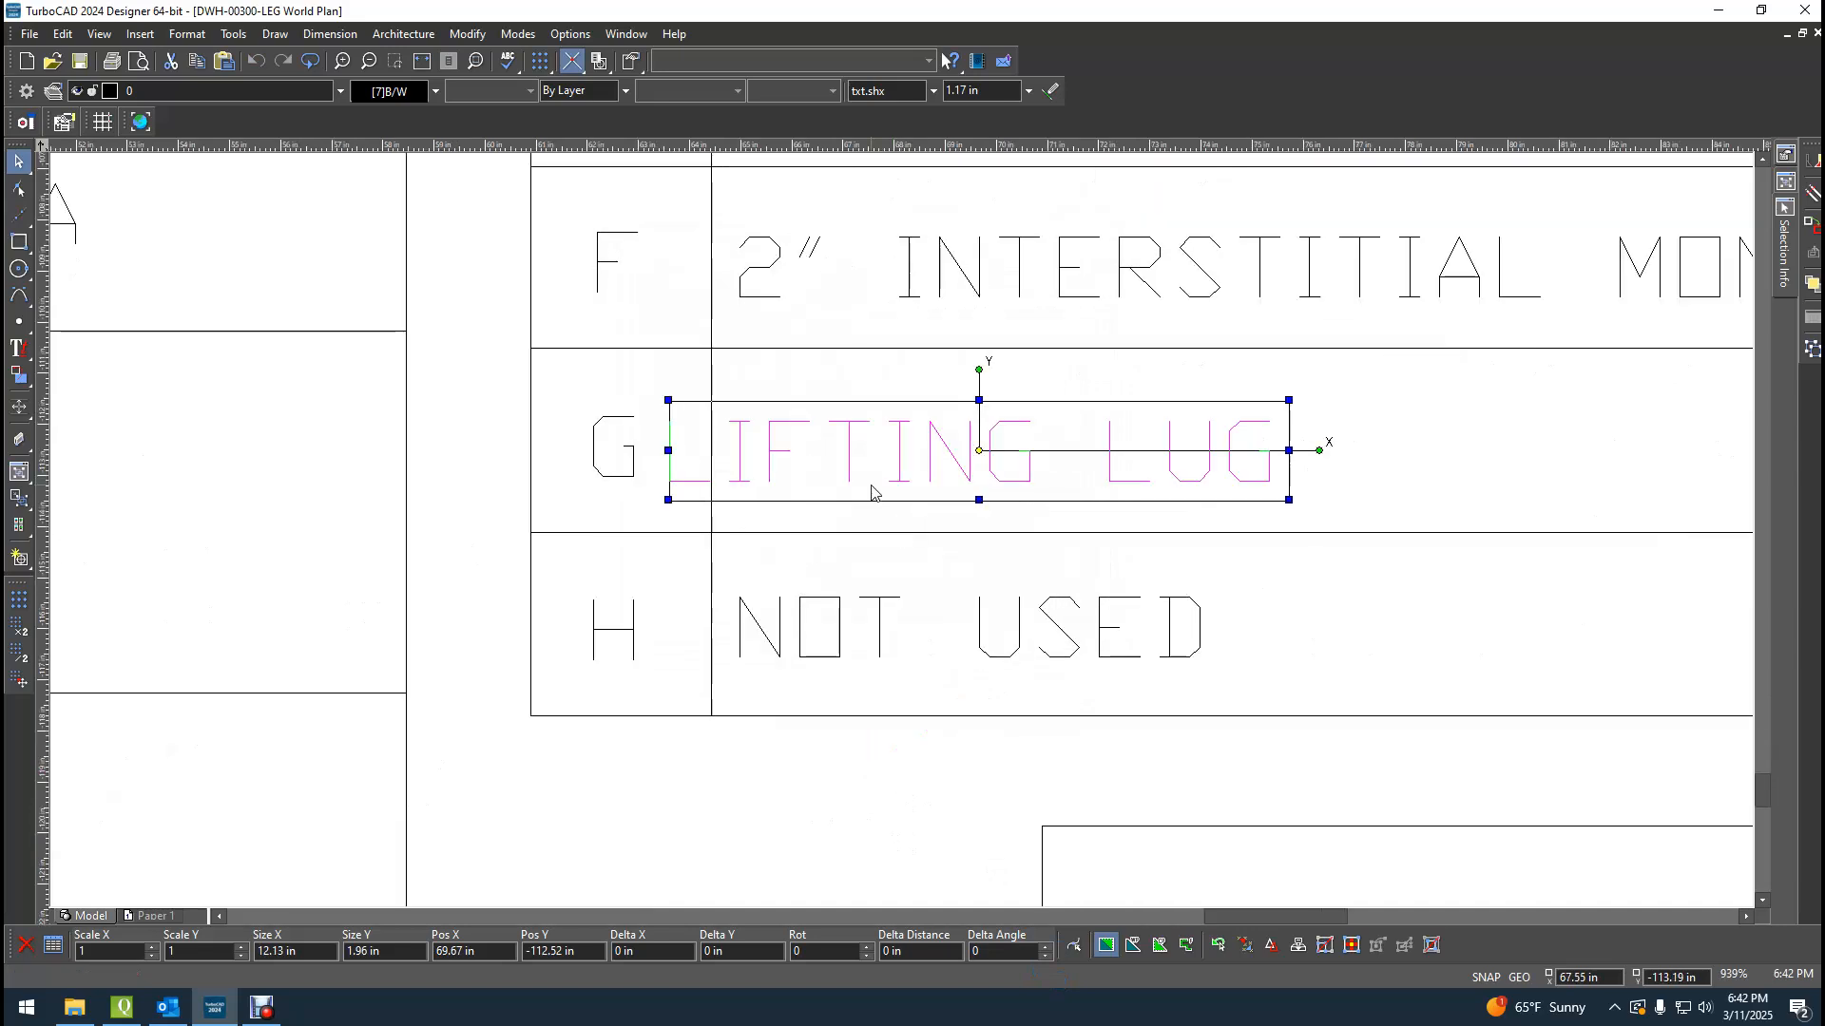
pyautogui.moveTo(873, 490); pyautogui.dragTo(937, 484)
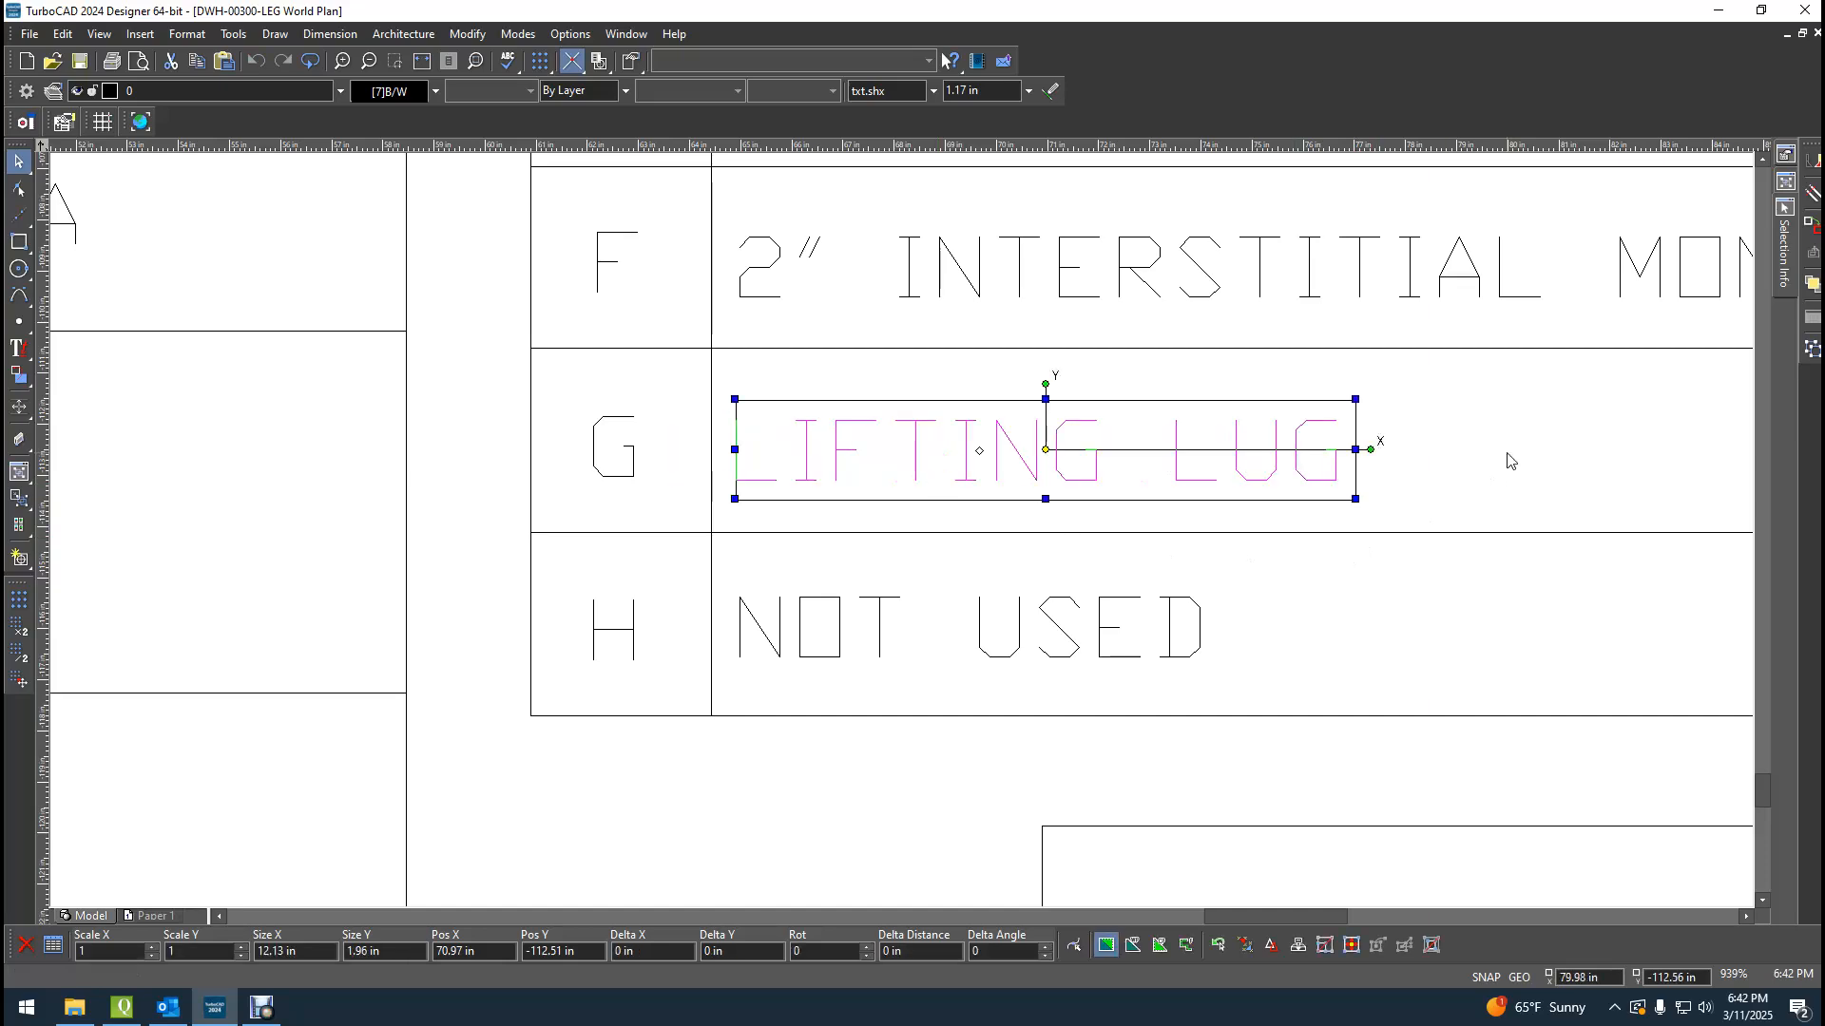
pyautogui.click(874, 385)
# Select the letter E label under the fitting beside the lifting lug in the side view.
pyautogui.scroll(-6, 874, 385)
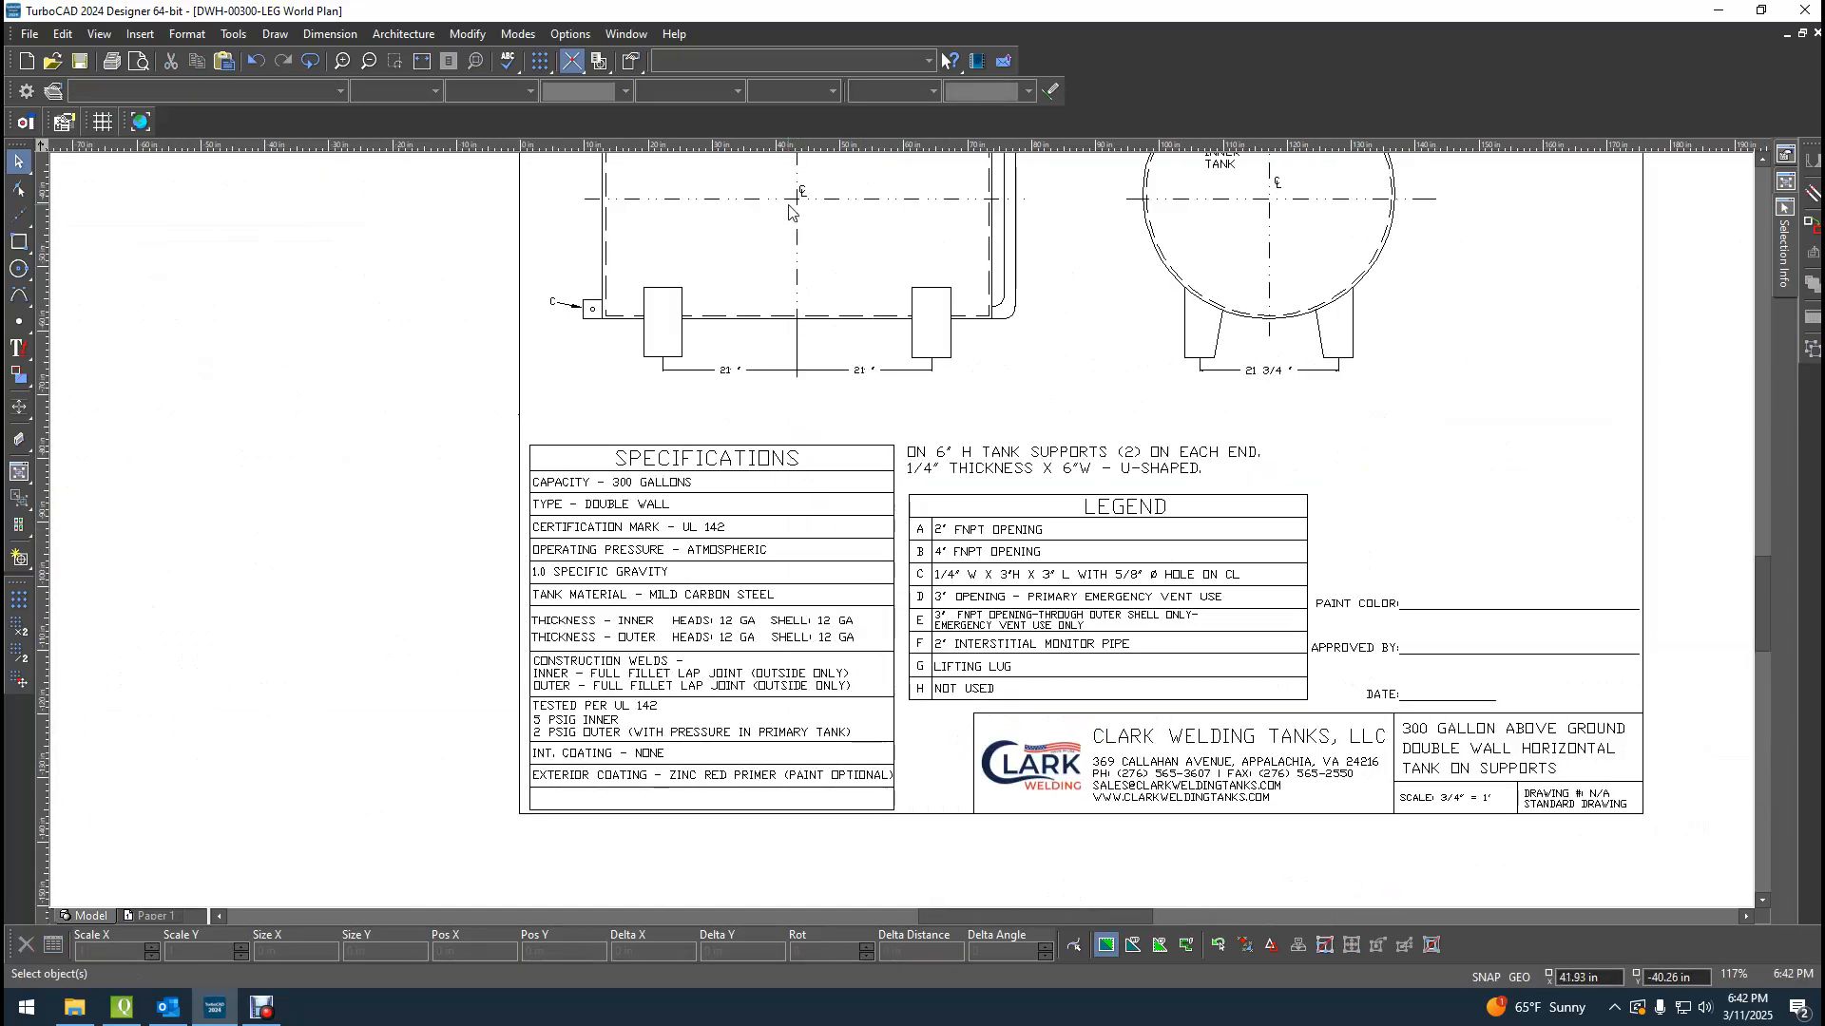
pyautogui.scroll(5, 902, 538)
pyautogui.scroll(-2, 858, 485)
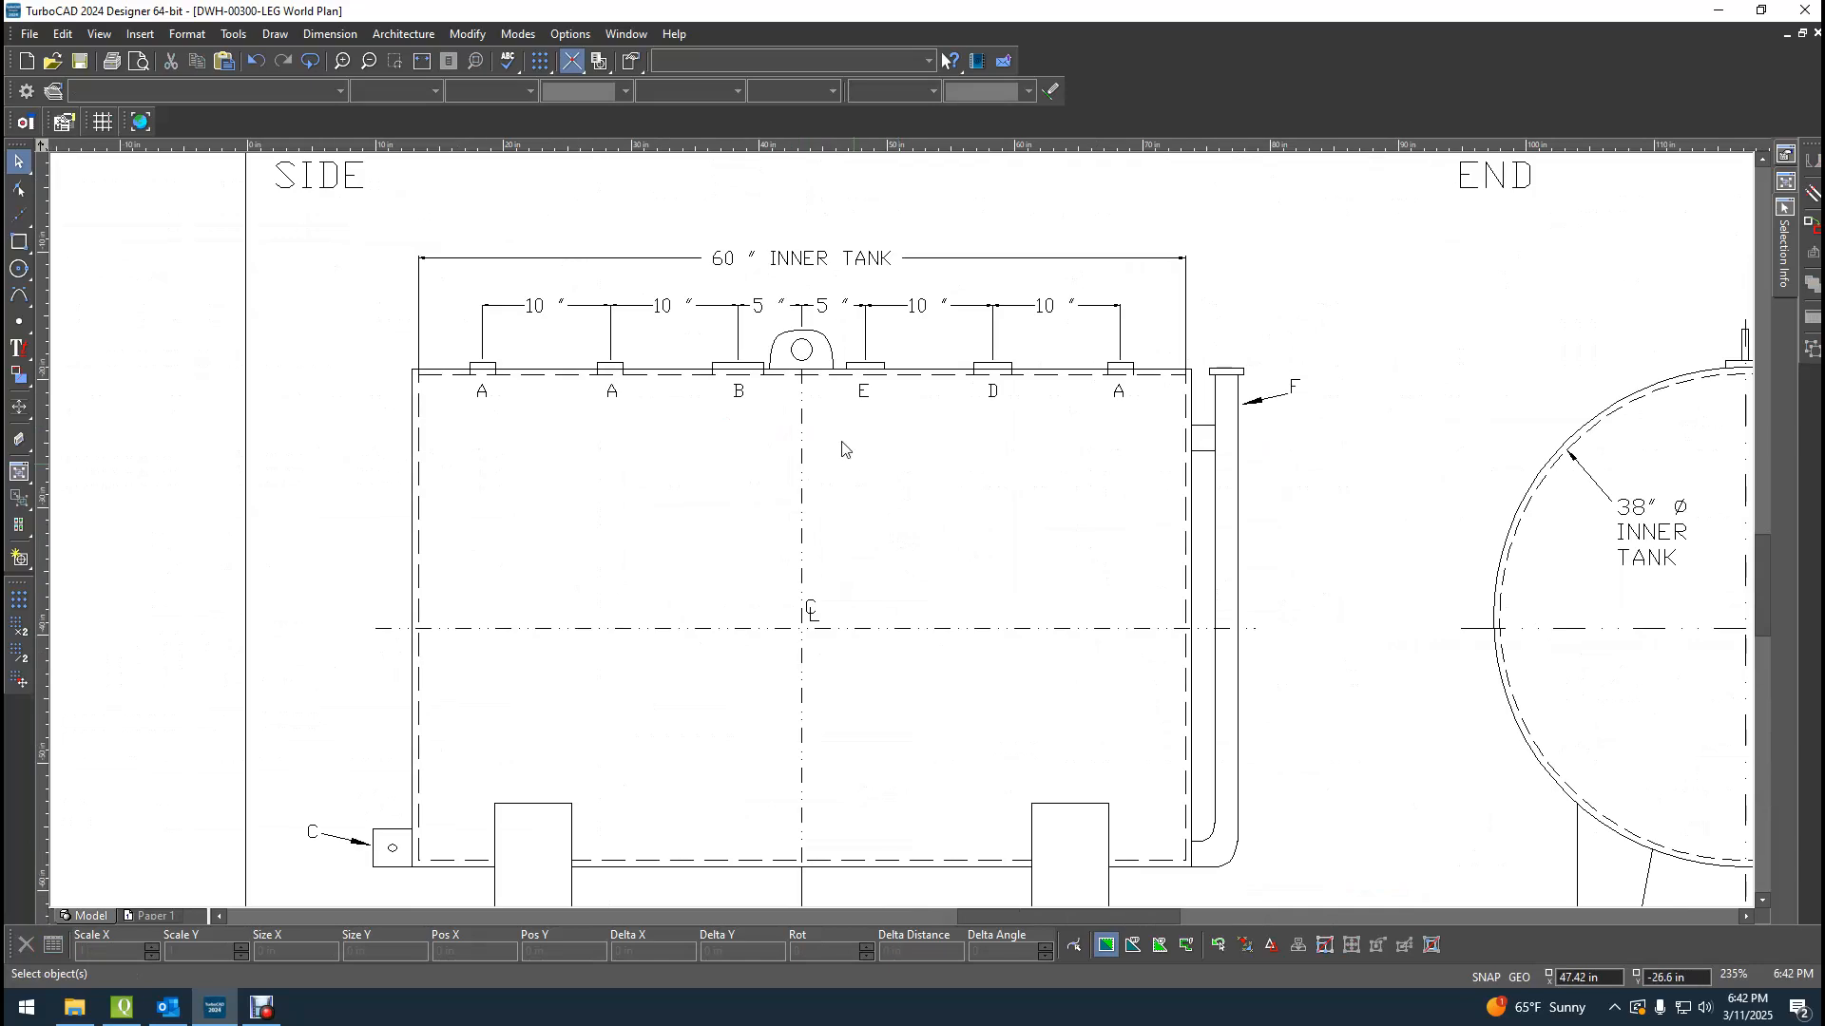
pyautogui.scroll(4, 811, 355)
pyautogui.click(1119, 730)
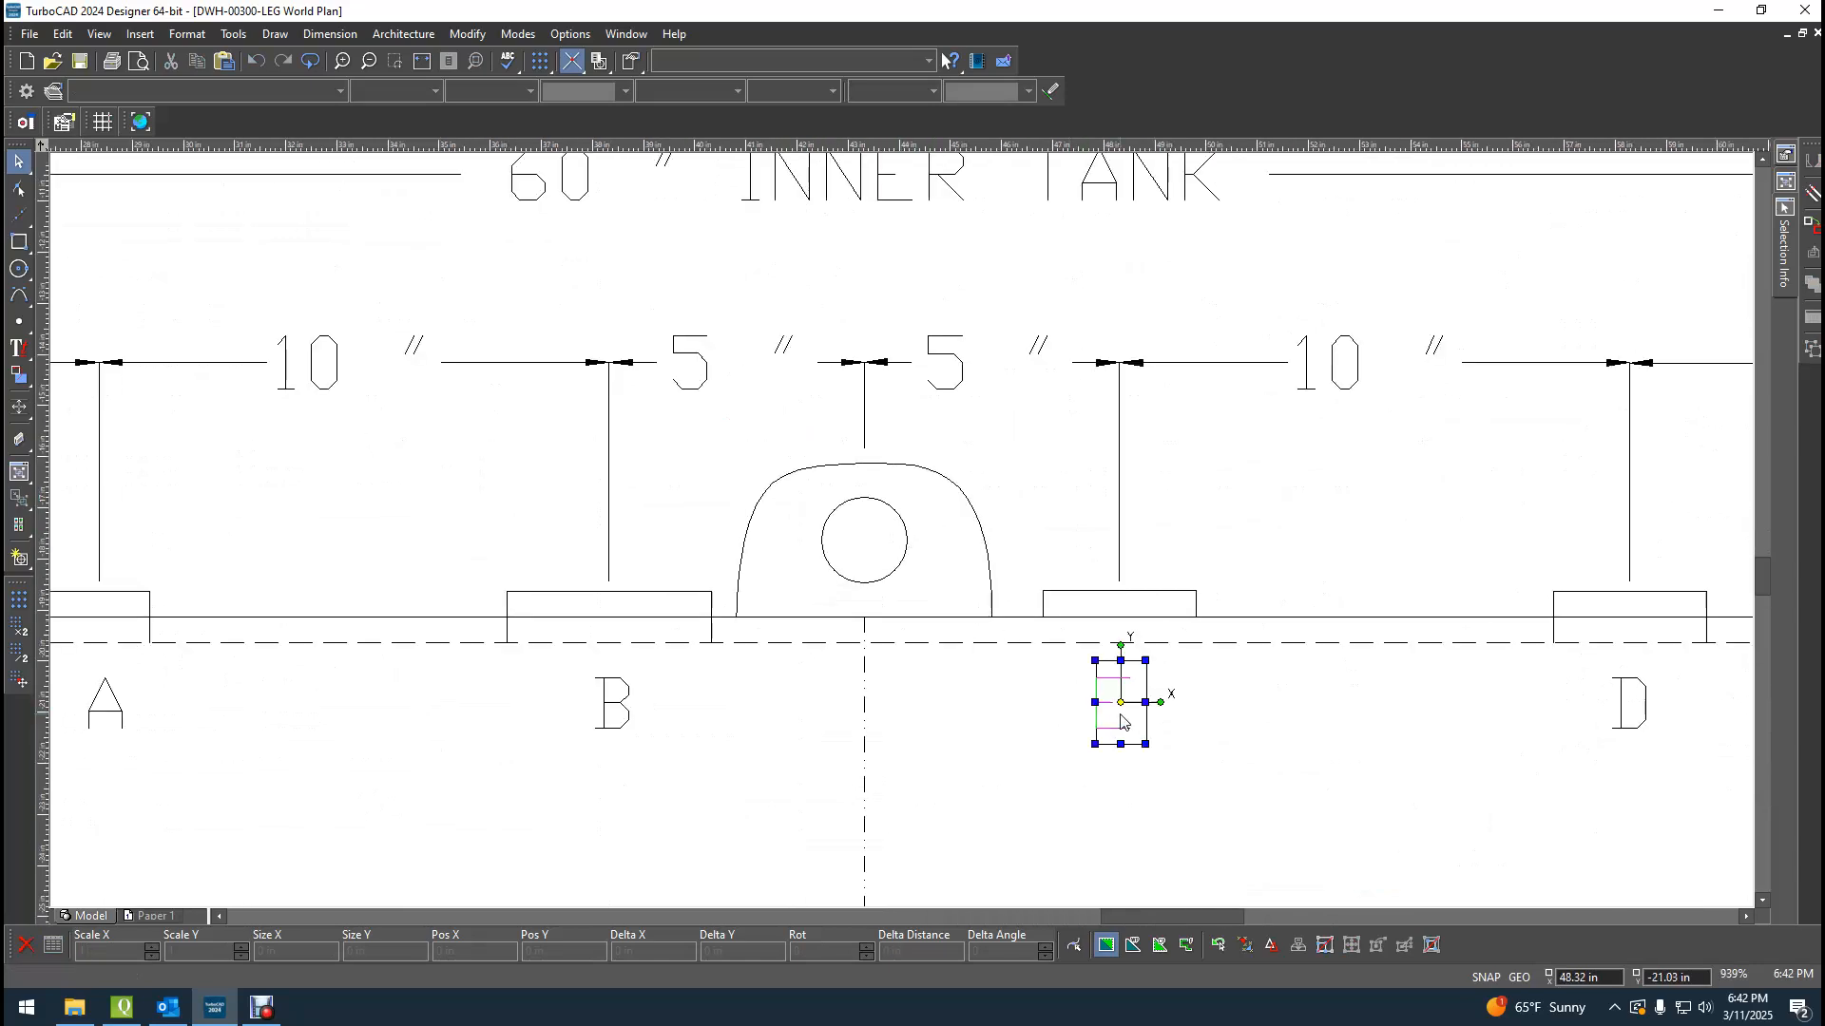
# Duplicate the E label, move the copy below the lifting lug beside the vertical centreline, and set its Y position to -20.8 in.
pyautogui.hotkey('ctrl', 'c')
pyautogui.hotkey('ctrl', 'v')
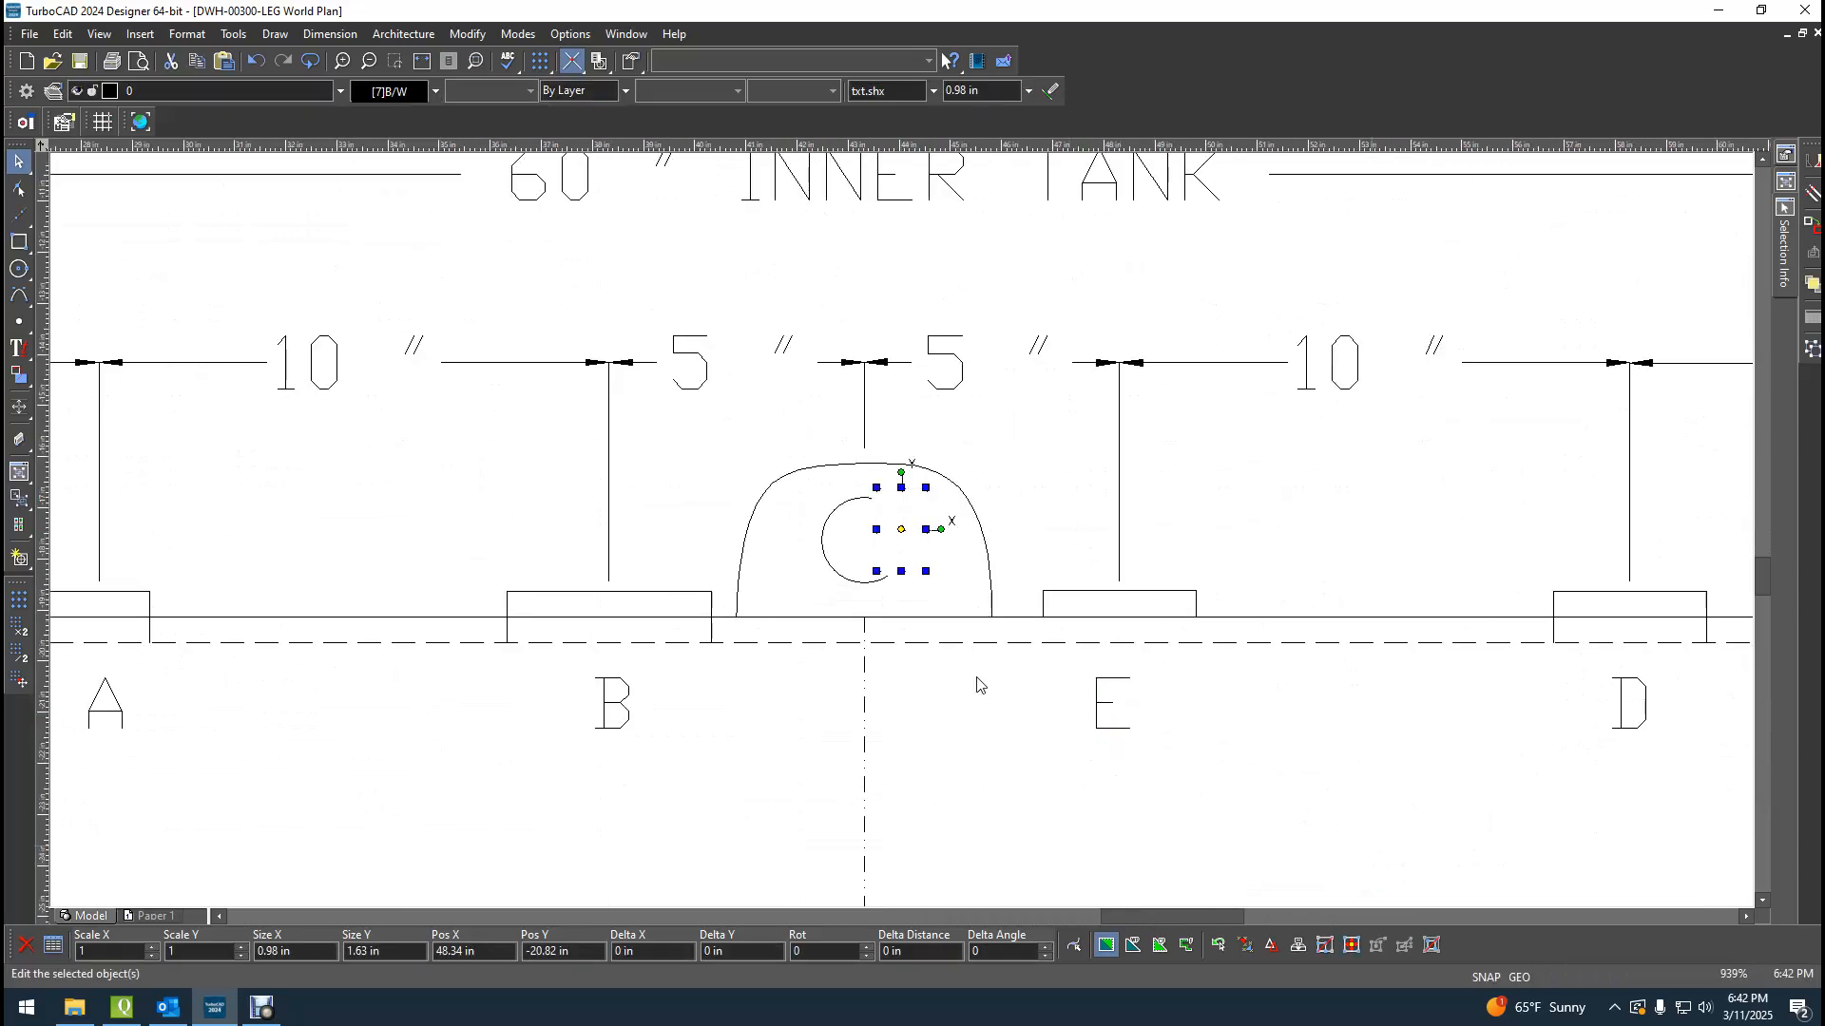
pyautogui.moveTo(911, 557); pyautogui.dragTo(915, 720)
pyautogui.press('Tab')
pyautogui.press('Tab')
pyautogui.press('Tab')
pyautogui.press('Tab')
pyautogui.write('-20.8')
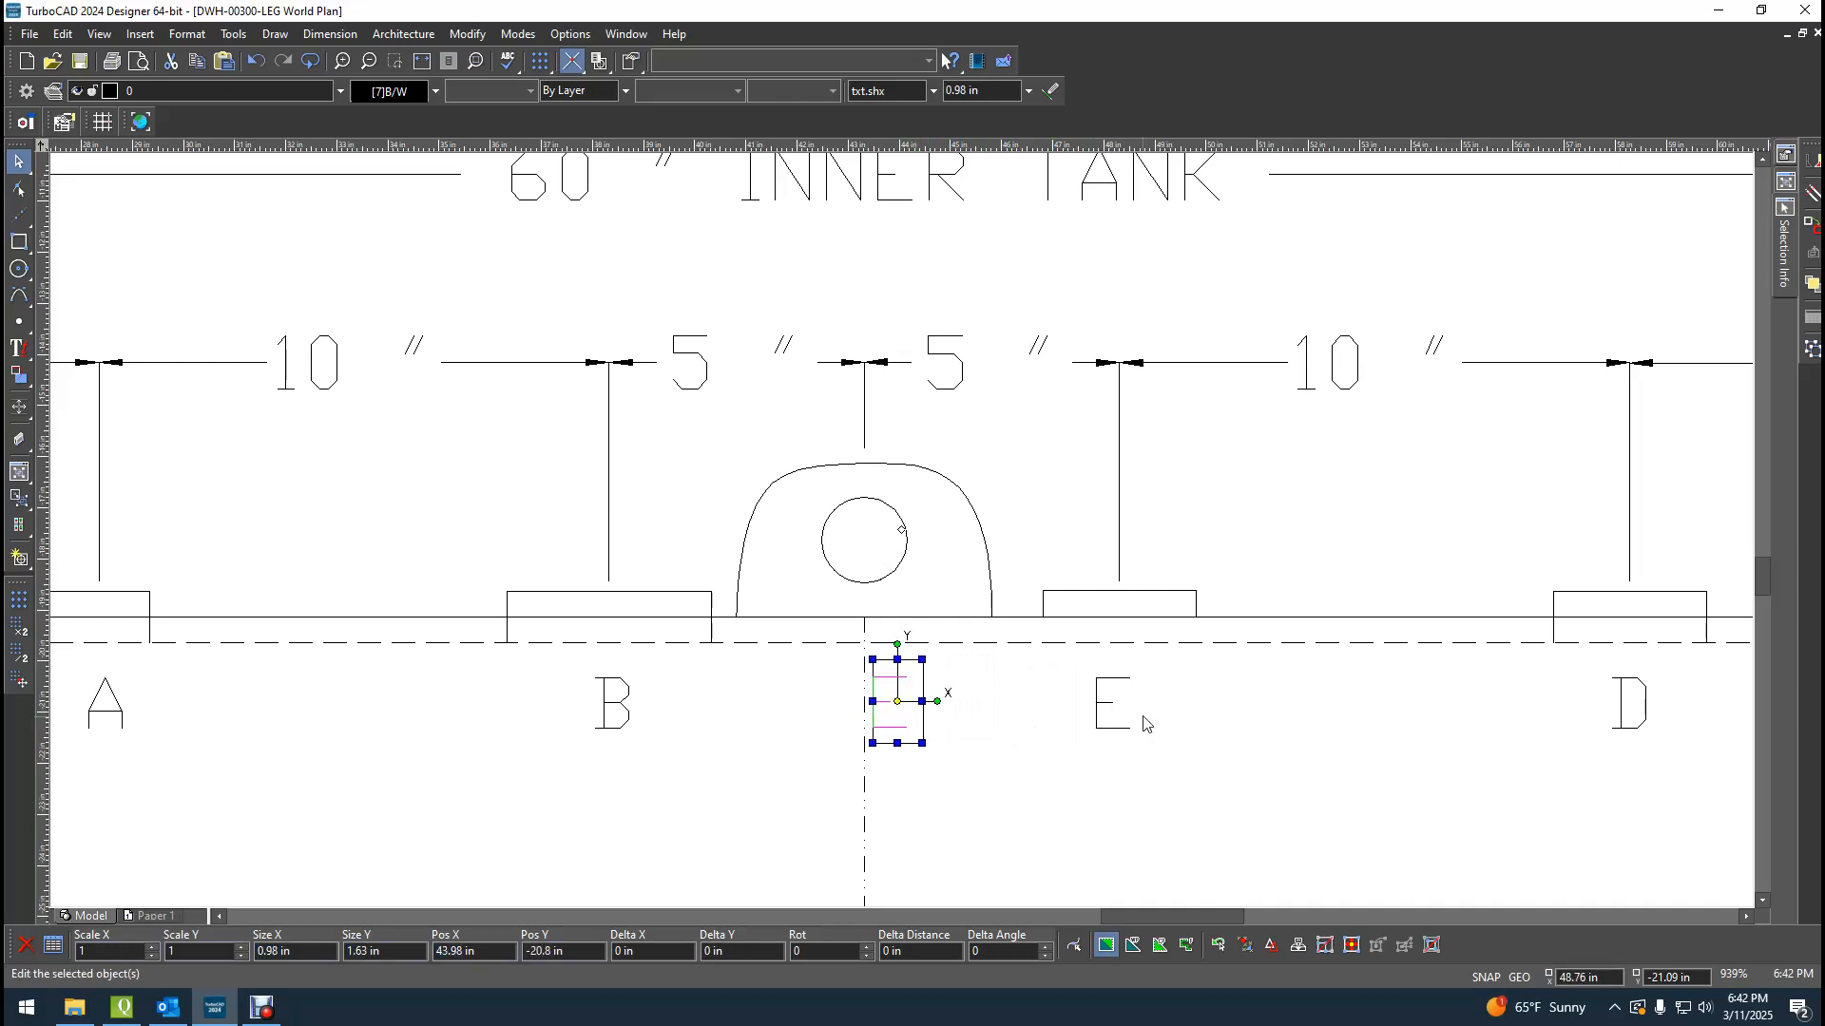
# Change the text of the copied label below the lifting lug to G.
pyautogui.doubleClick(885, 725)
pyautogui.write('G')
pyautogui.click(836, 632)
pyautogui.press('Escape')
# Select the side view's vertical centreline as a line and stretch its upper end upward through the lifting lug.
pyautogui.rightClick(867, 648)
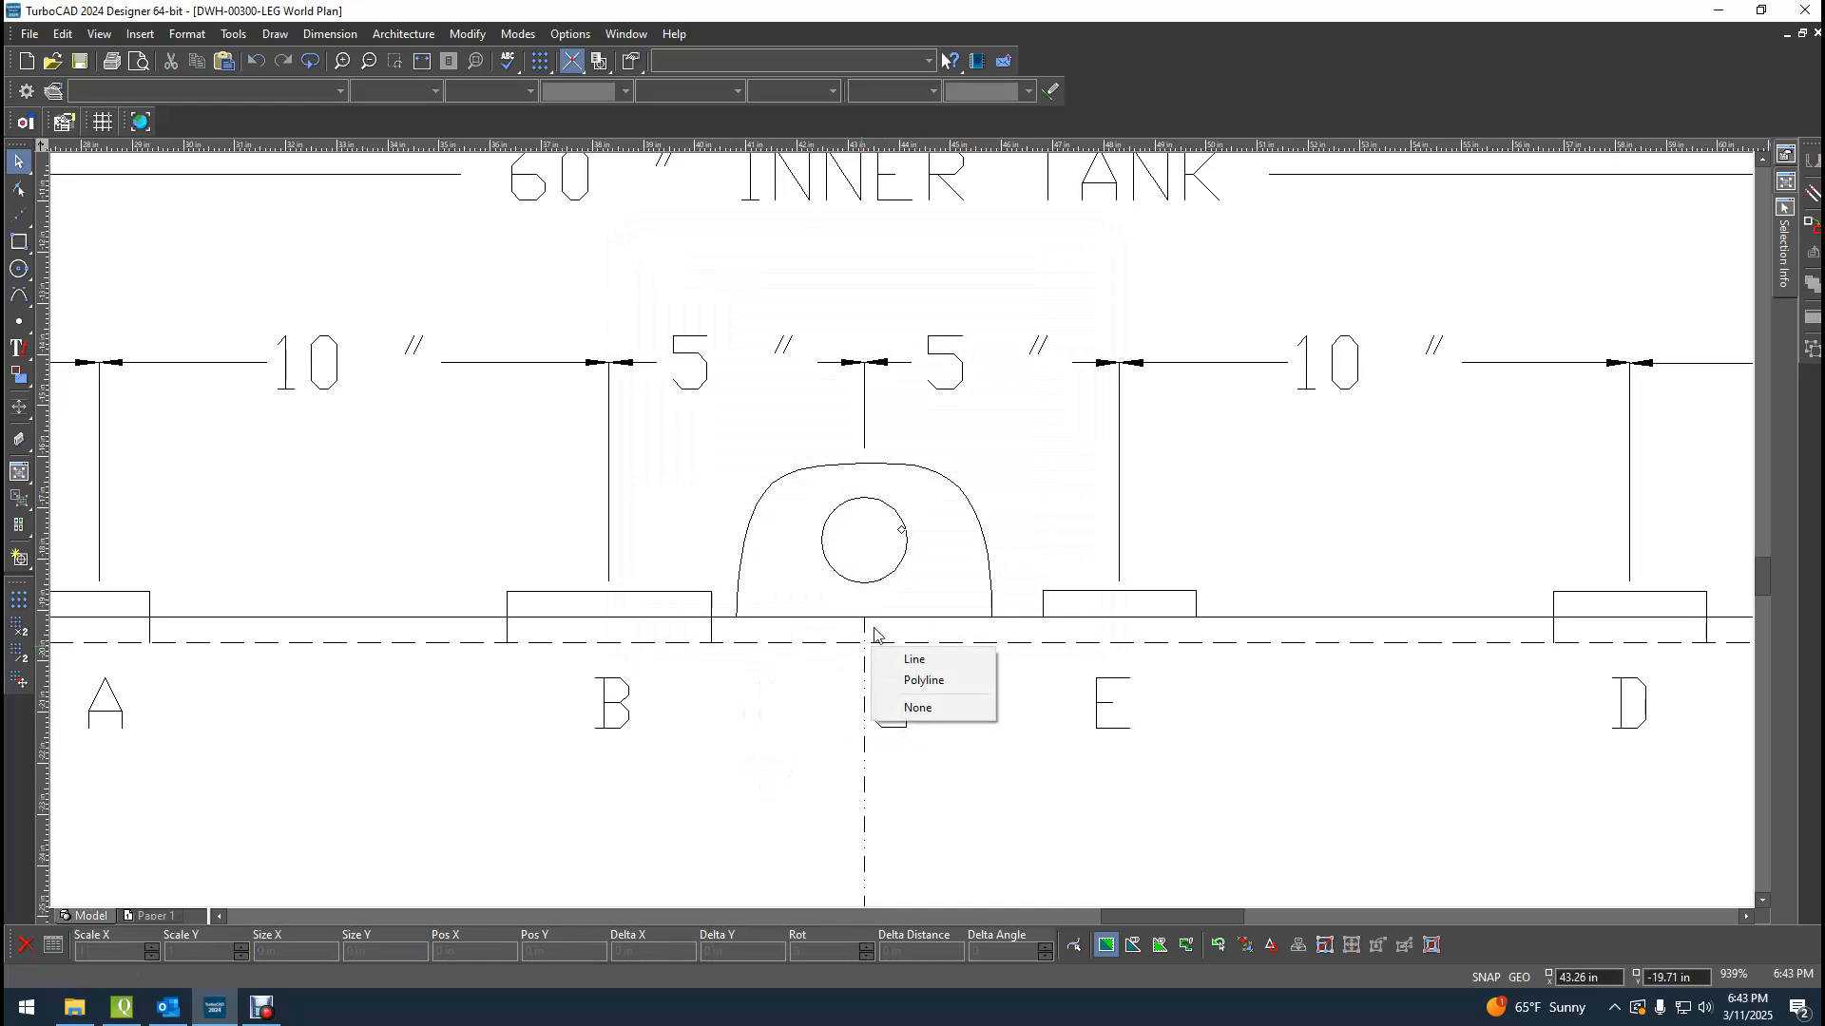
pyautogui.click(932, 686)
pyautogui.click(932, 666)
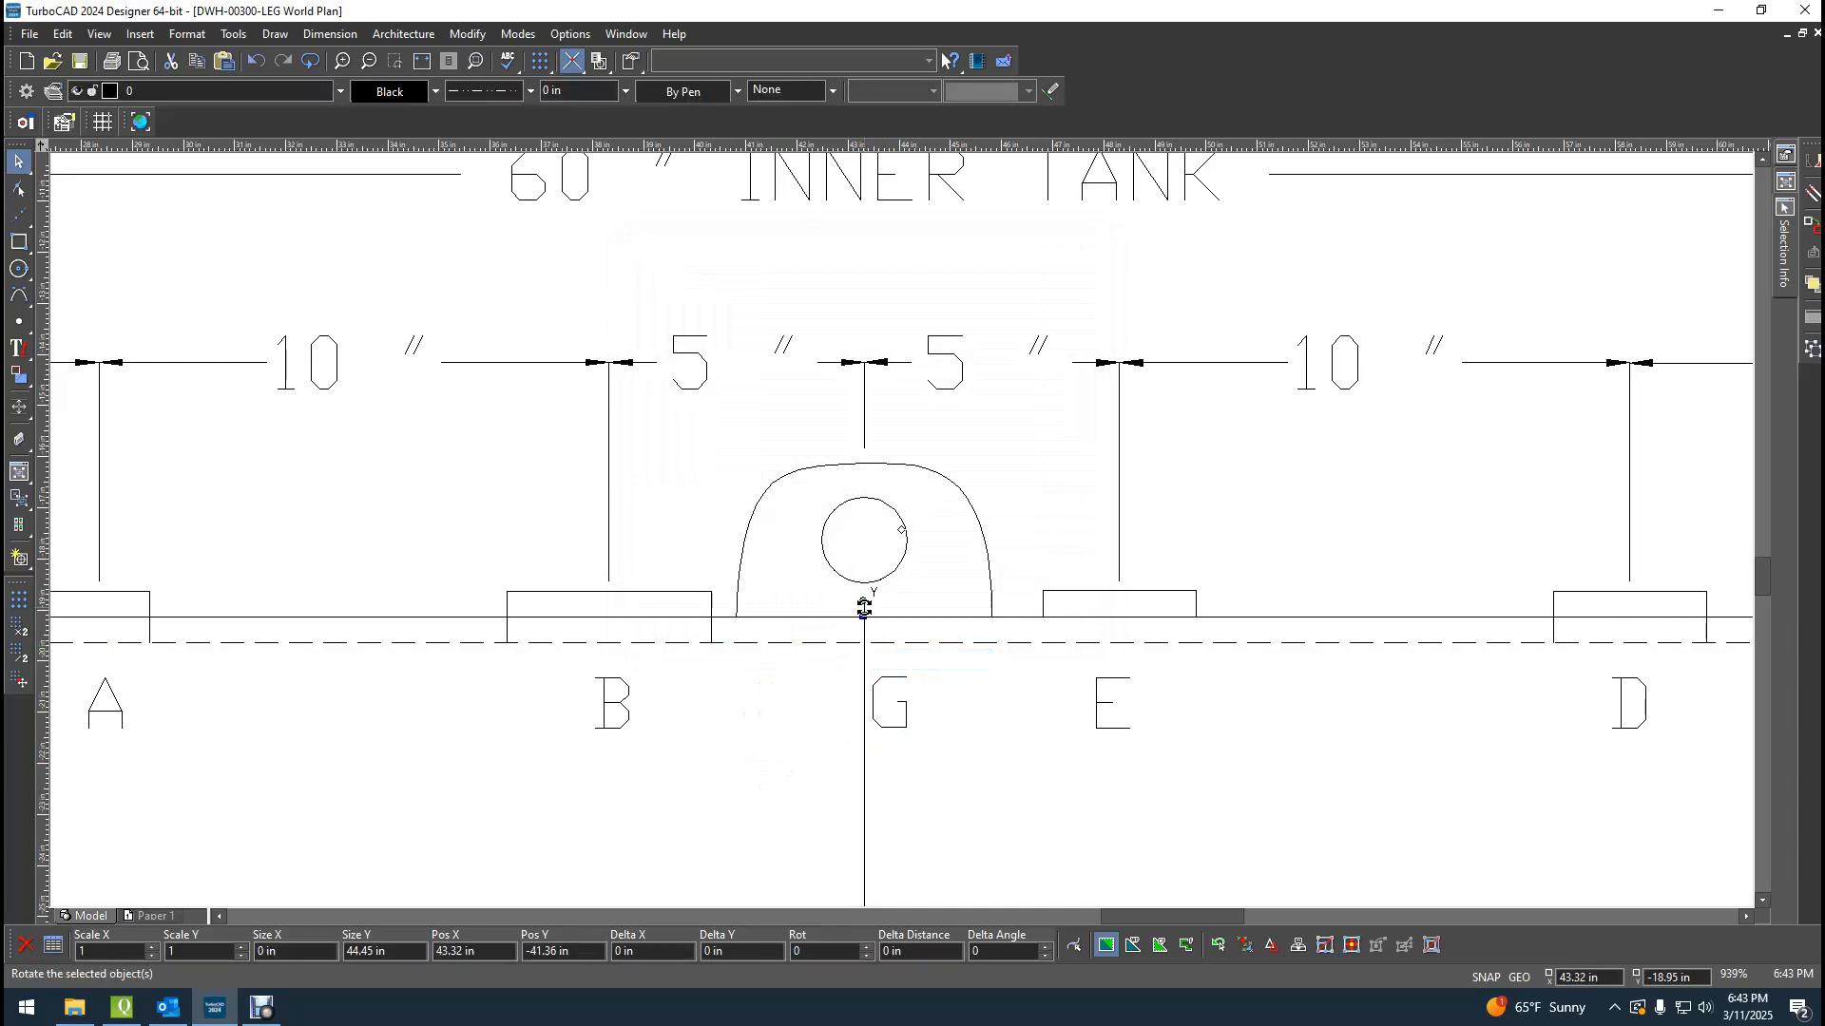
pyautogui.moveTo(862, 613); pyautogui.dragTo(881, 416)
pyautogui.click(1051, 469)
# Review the whole sheet, checking the side view labels, the end view, the specifications and the legend.
pyautogui.scroll(-3, 904, 538)
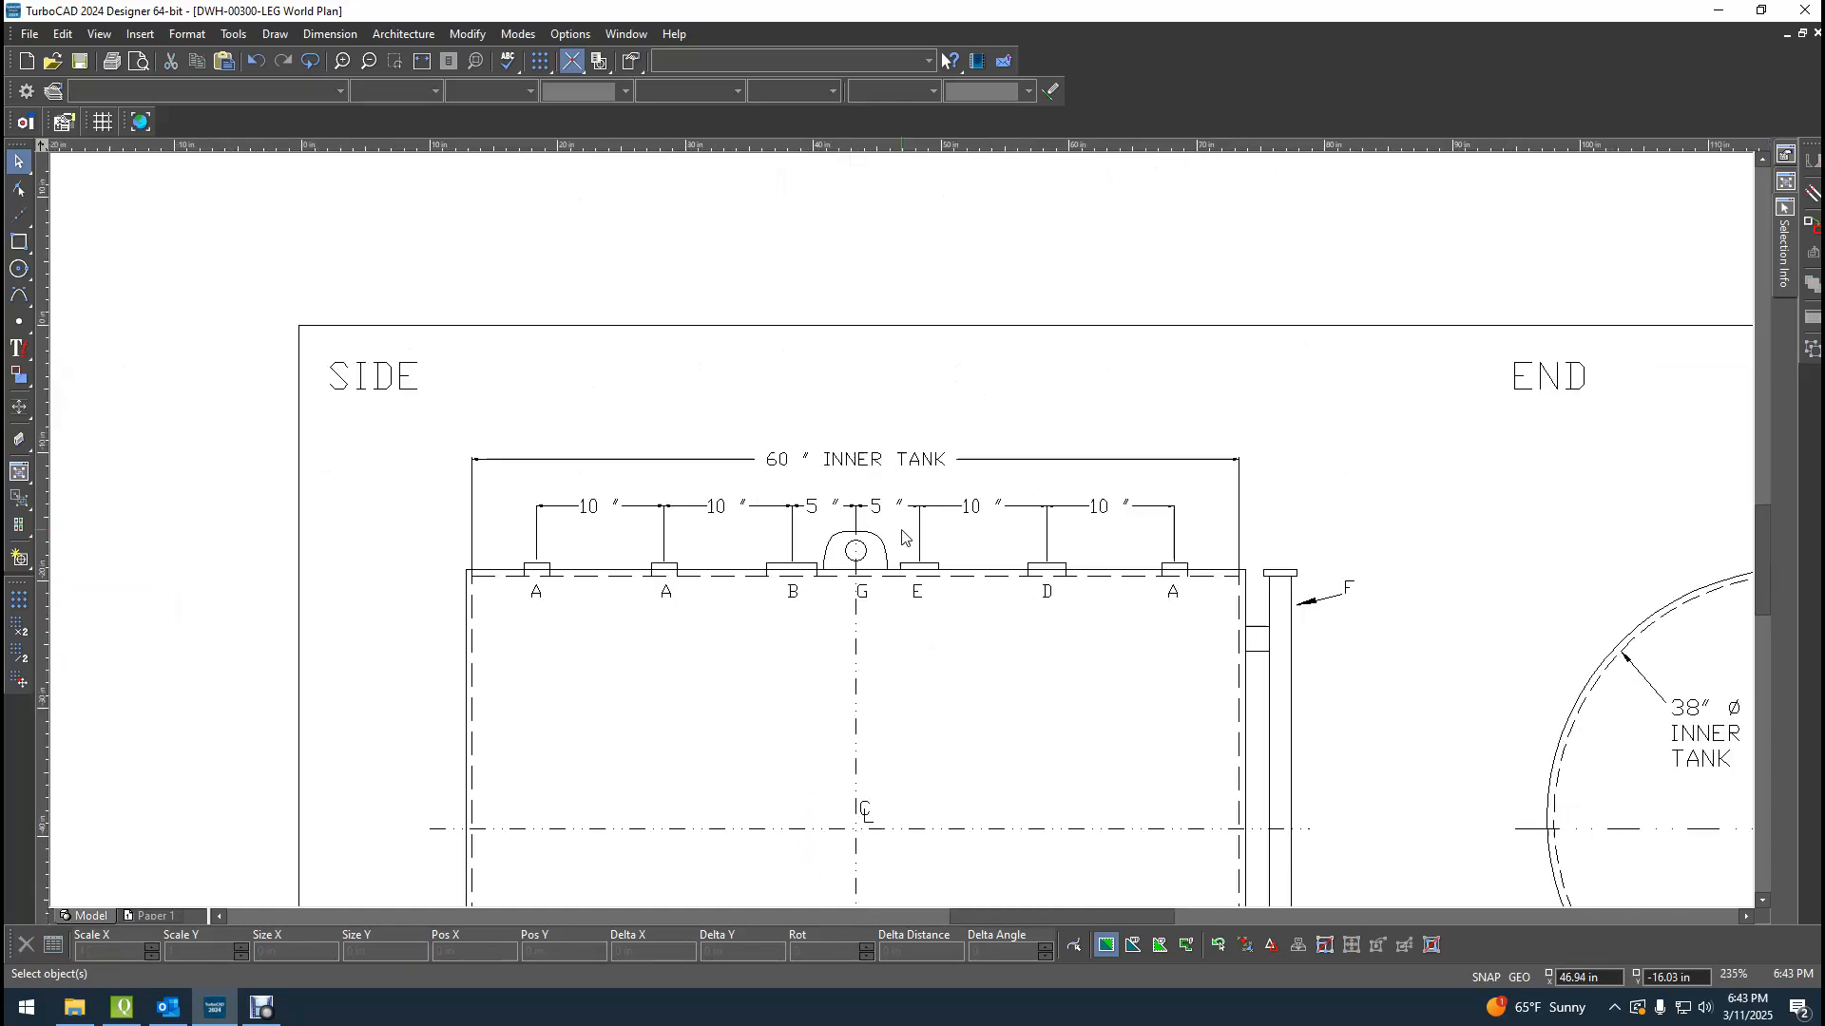
pyautogui.scroll(-1, 1141, 686)
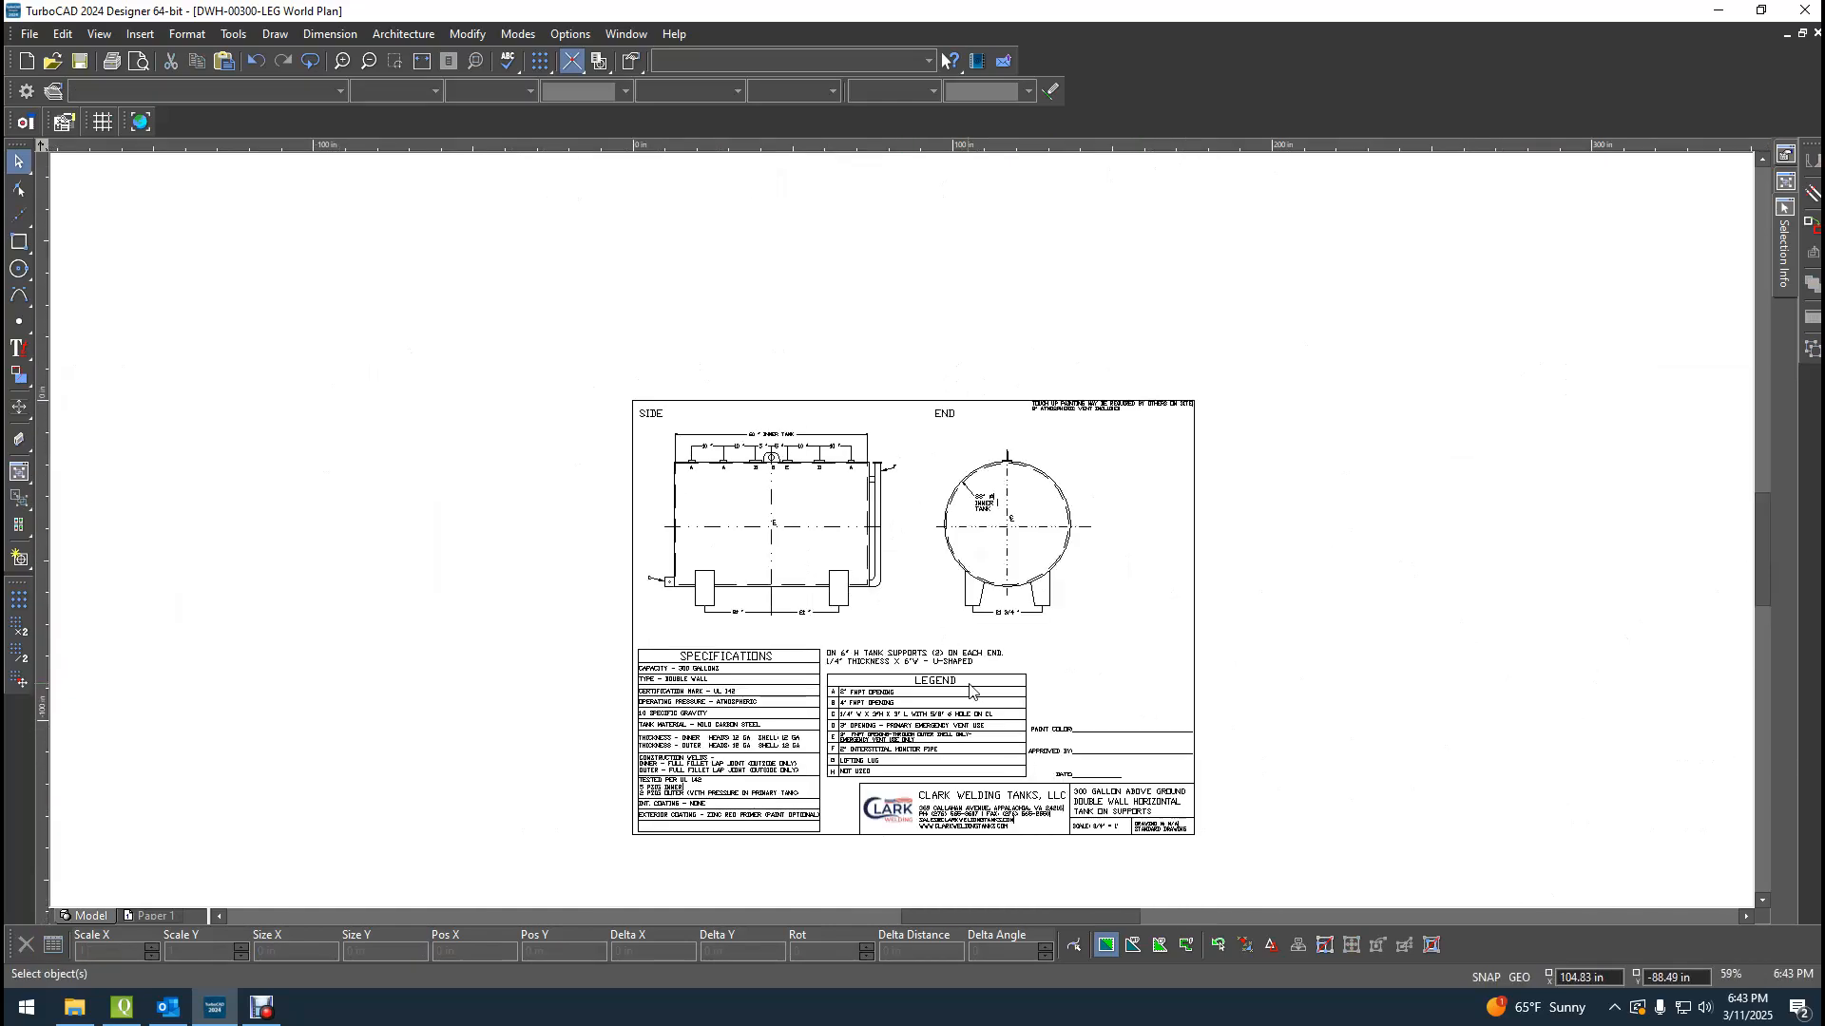
pyautogui.scroll(1, 968, 683)
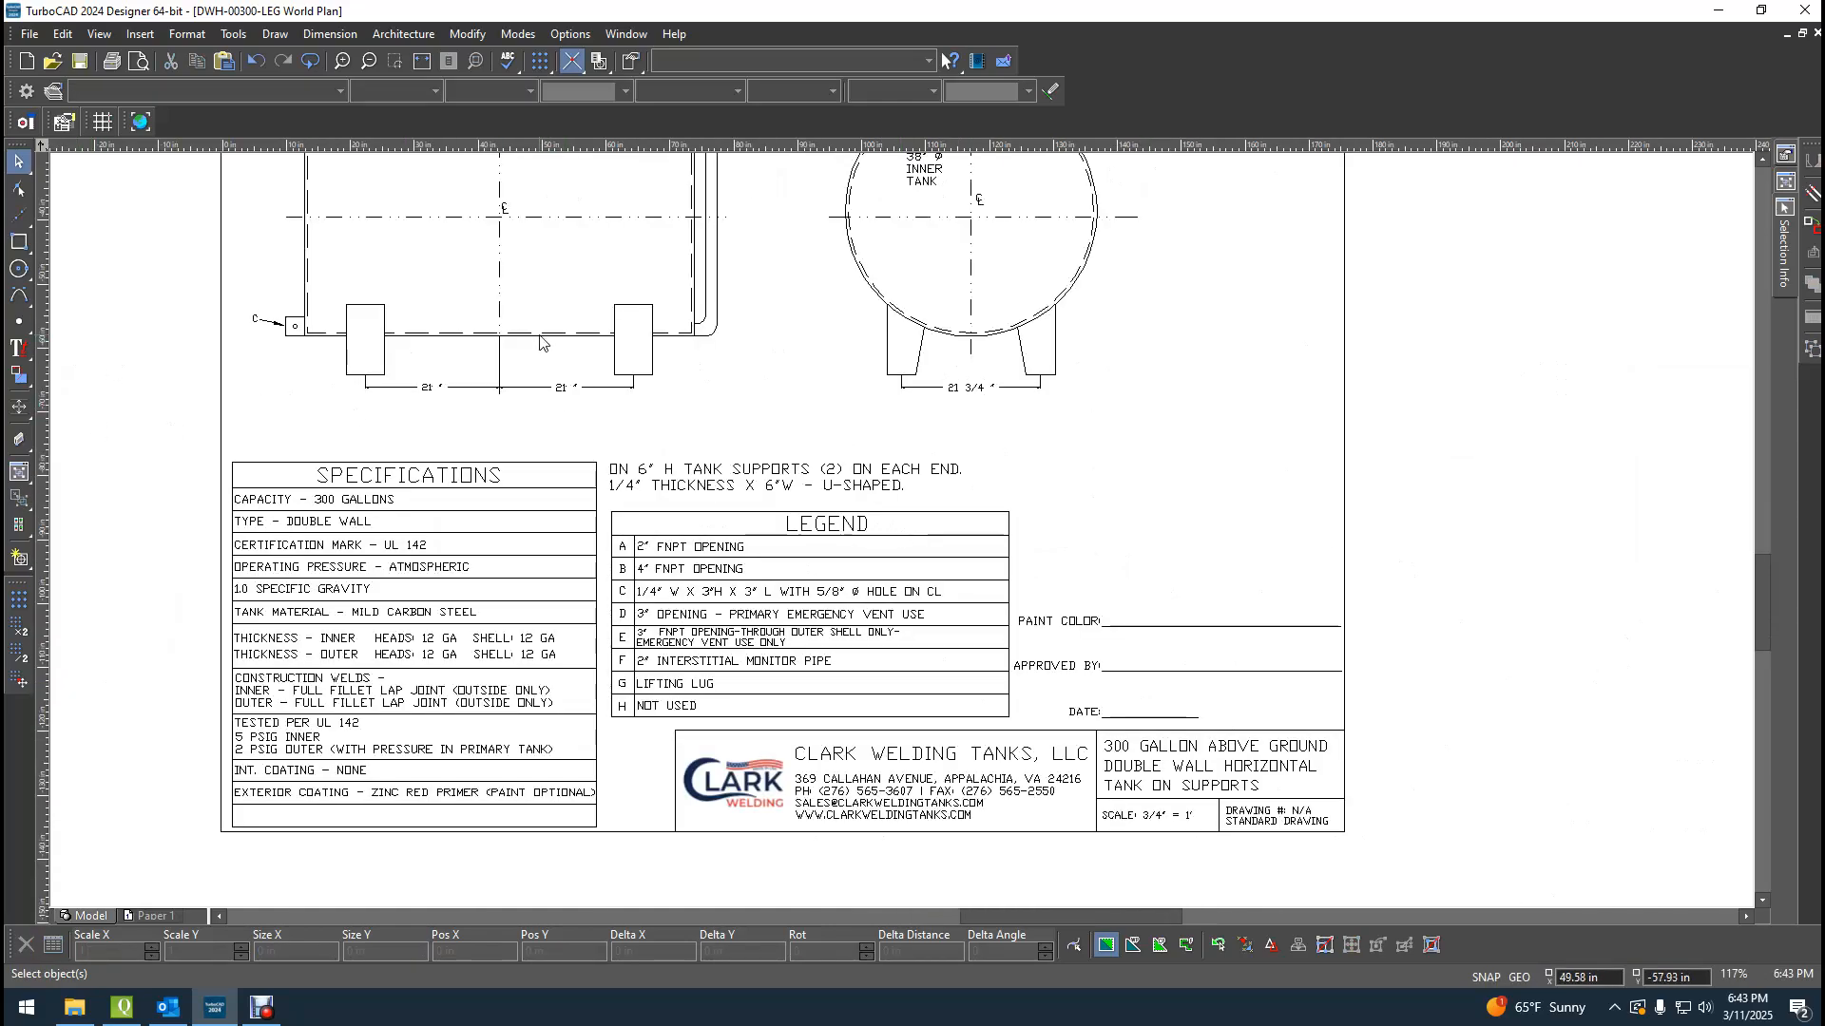
pyautogui.scroll(-1, 902, 538)
pyautogui.scroll(2, 902, 538)
pyautogui.scroll(-1, 903, 538)
pyautogui.scroll(-1, 903, 538)
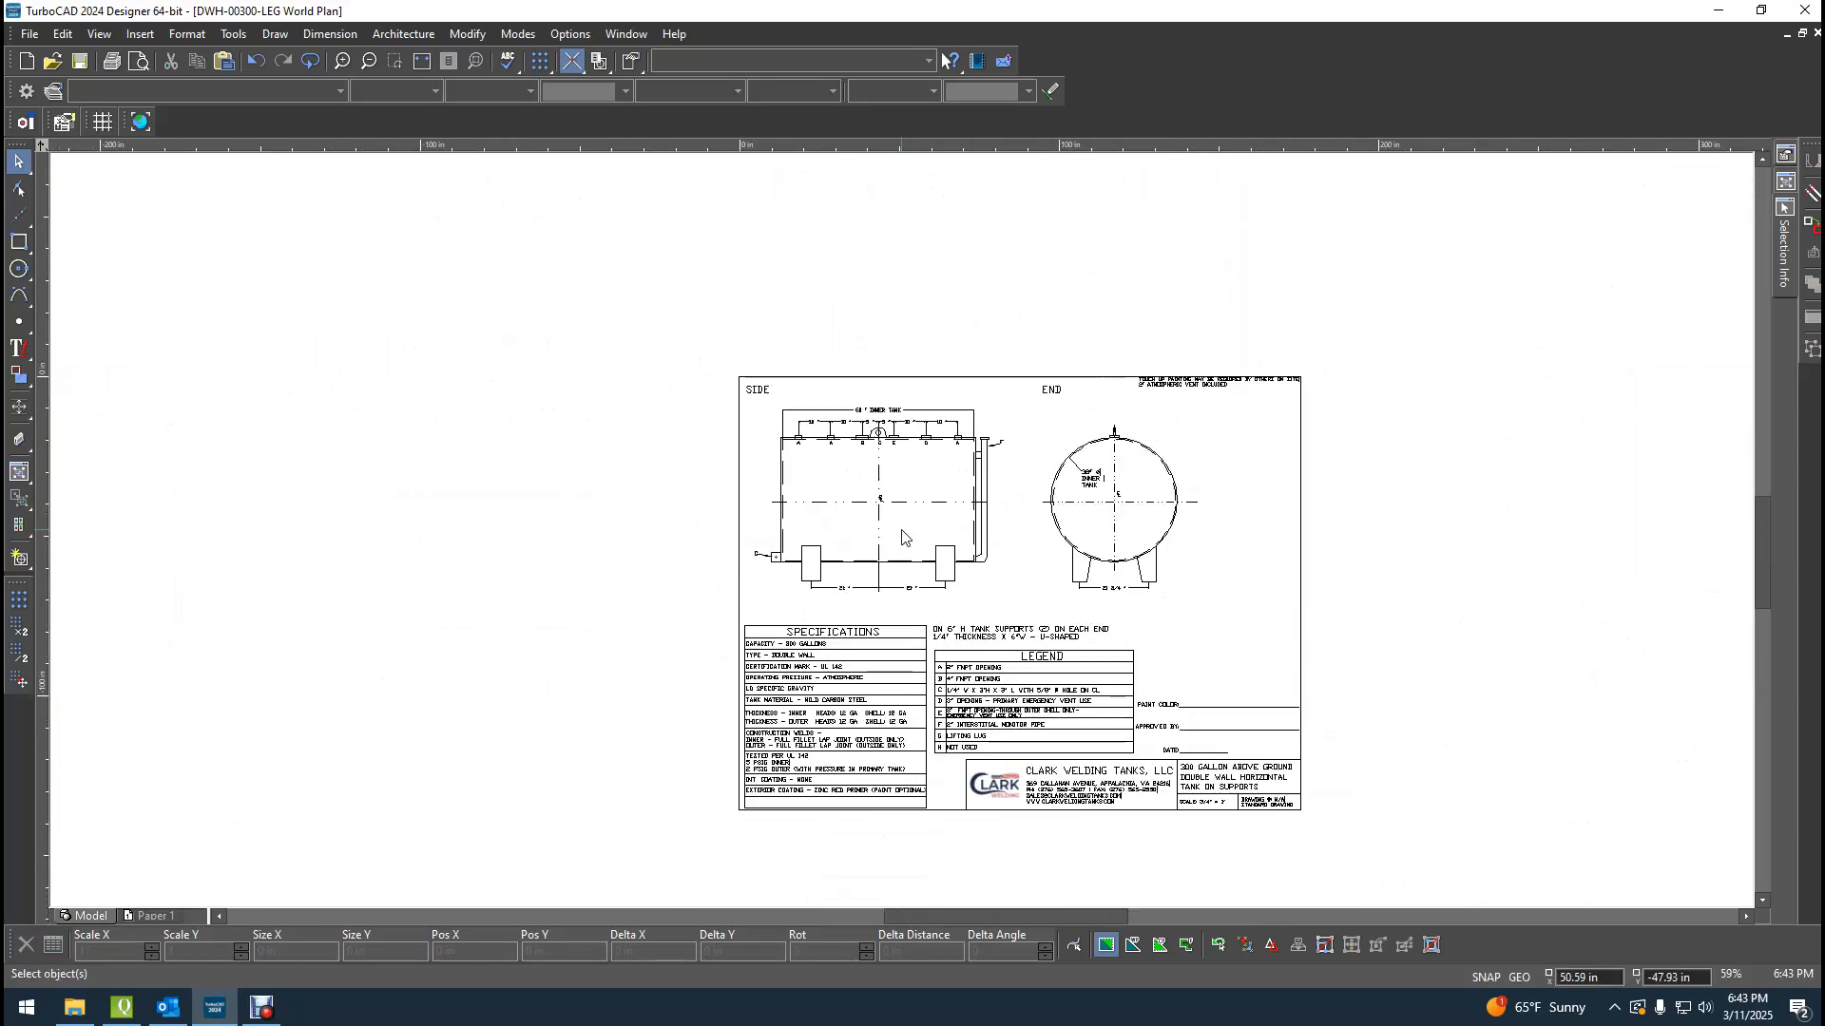
pyautogui.scroll(1, 903, 538)
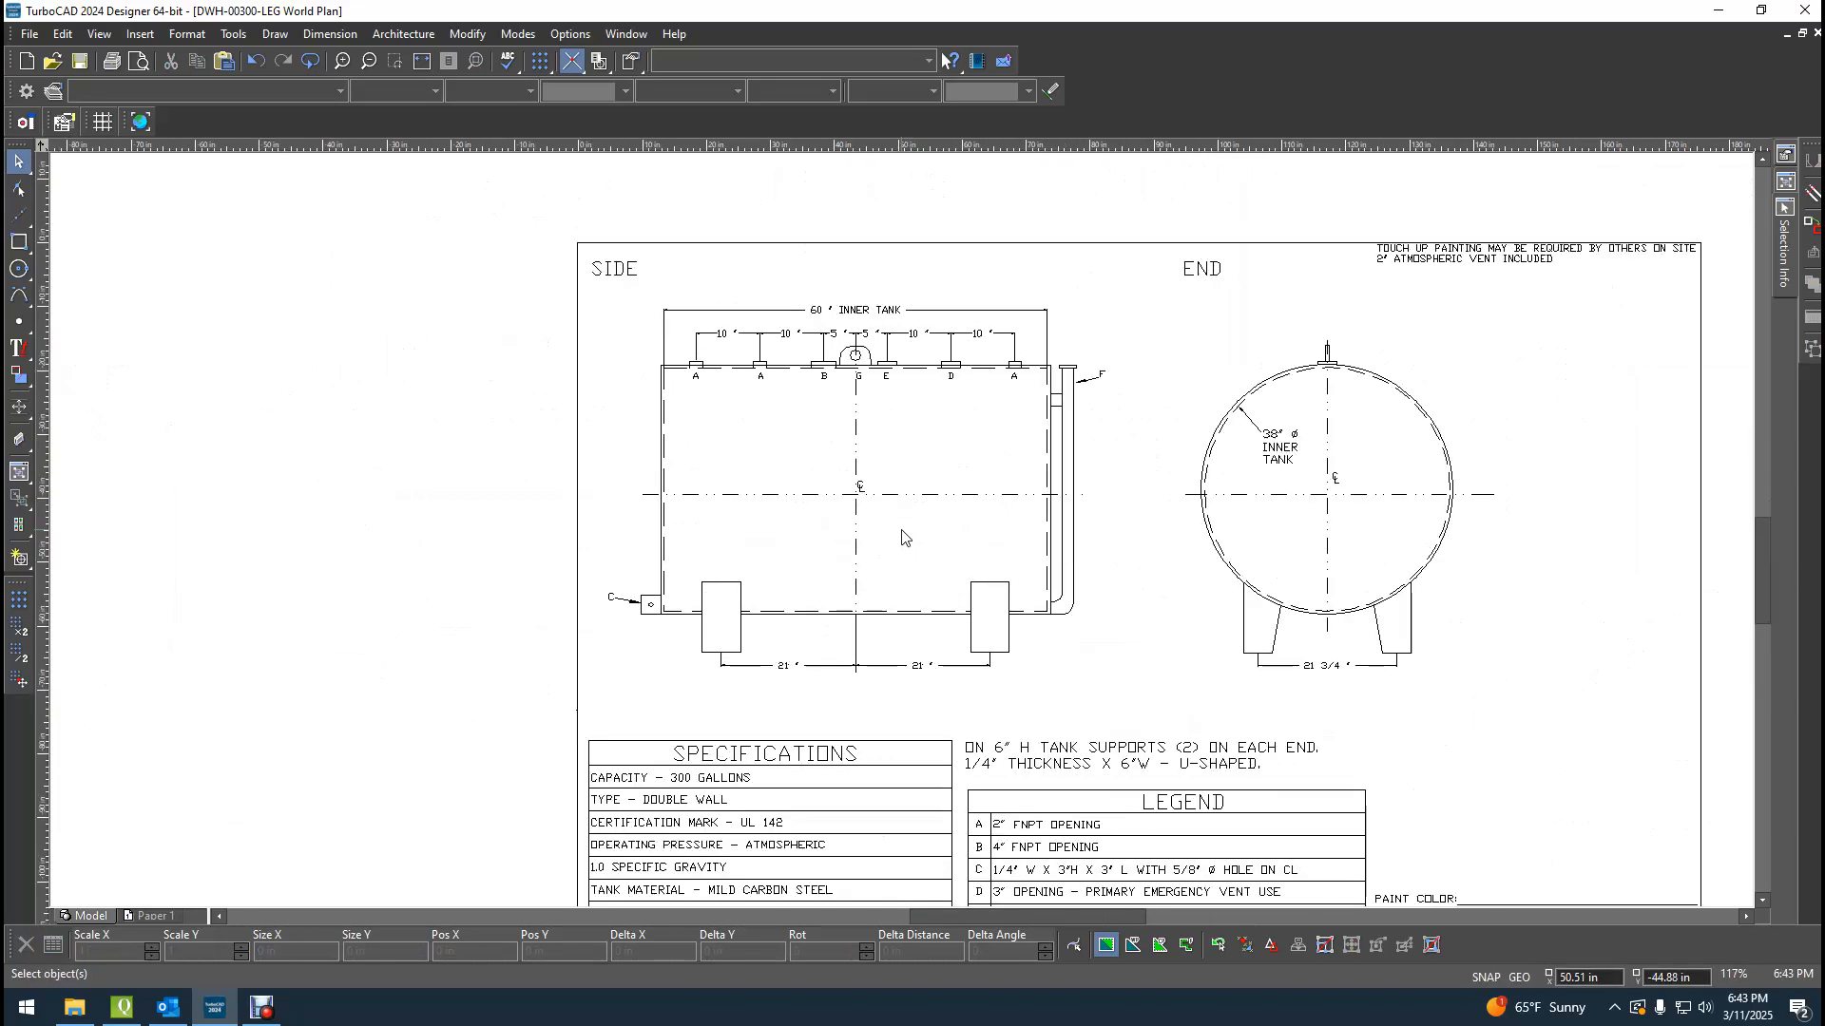
# Save the DWH-00300-LEG drawing and close it.
pyautogui.click(81, 62)
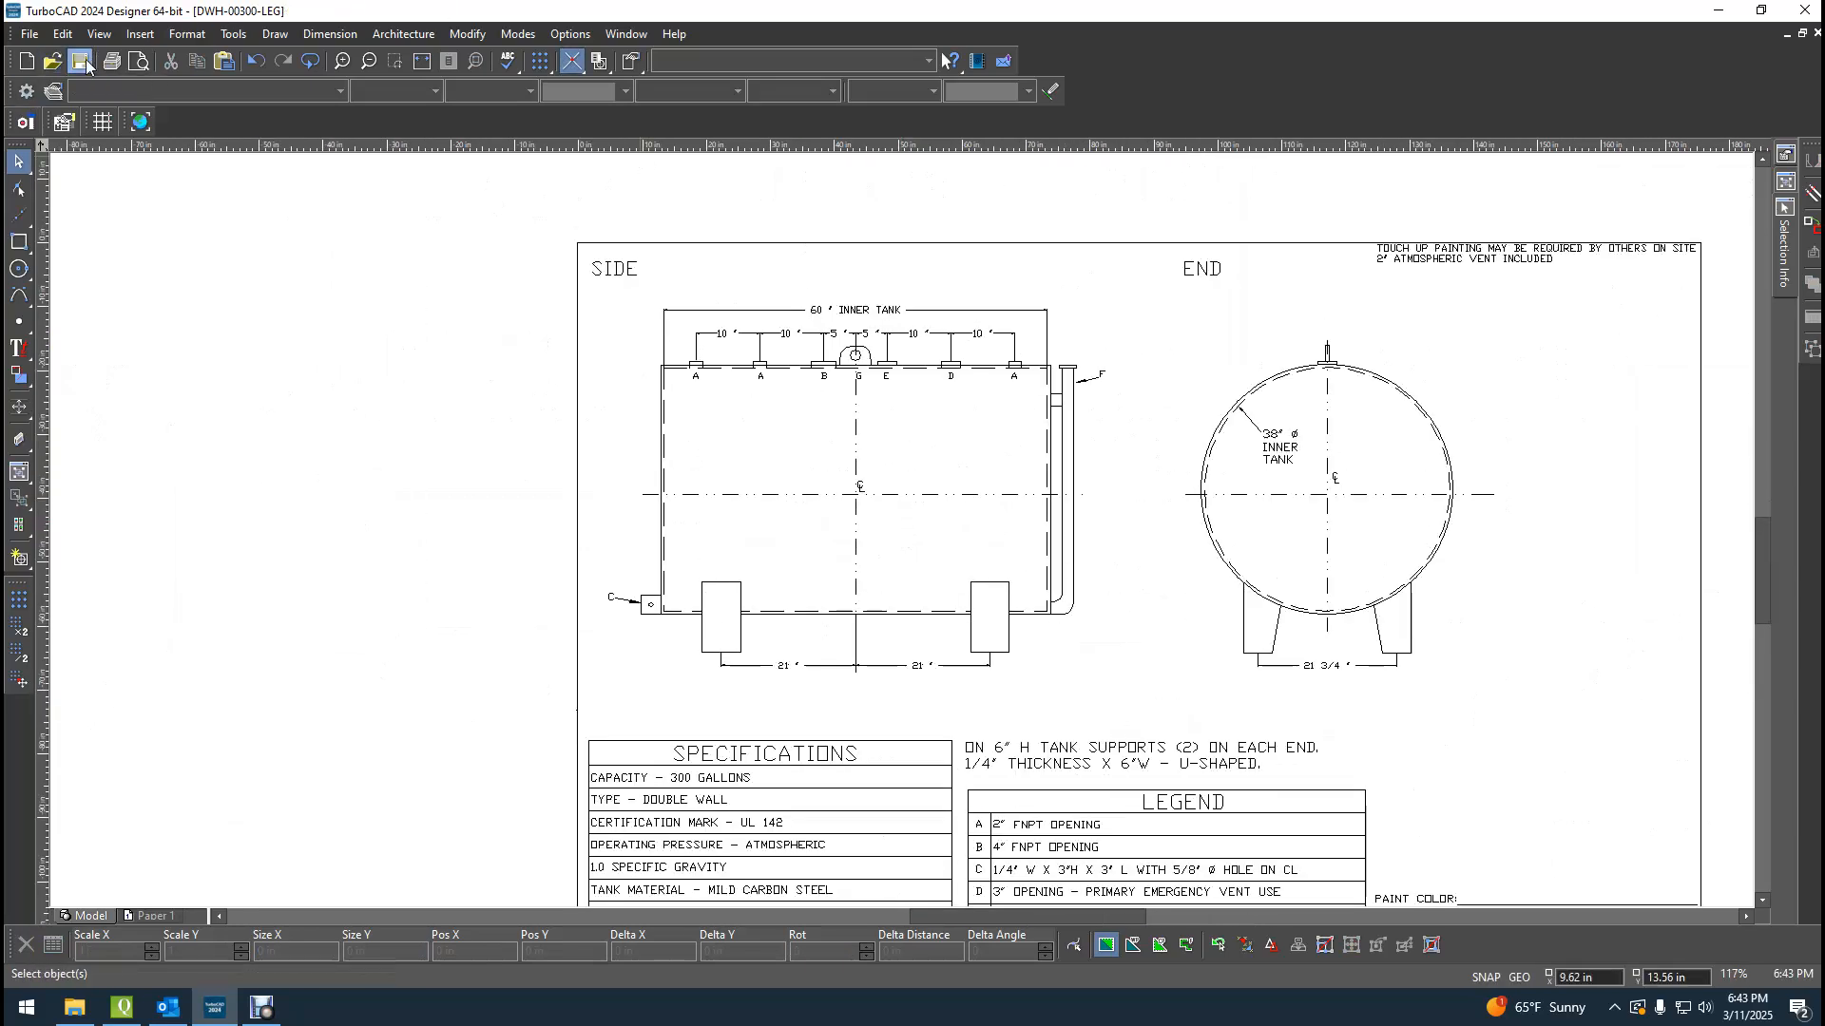
pyautogui.scroll(-1, 902, 538)
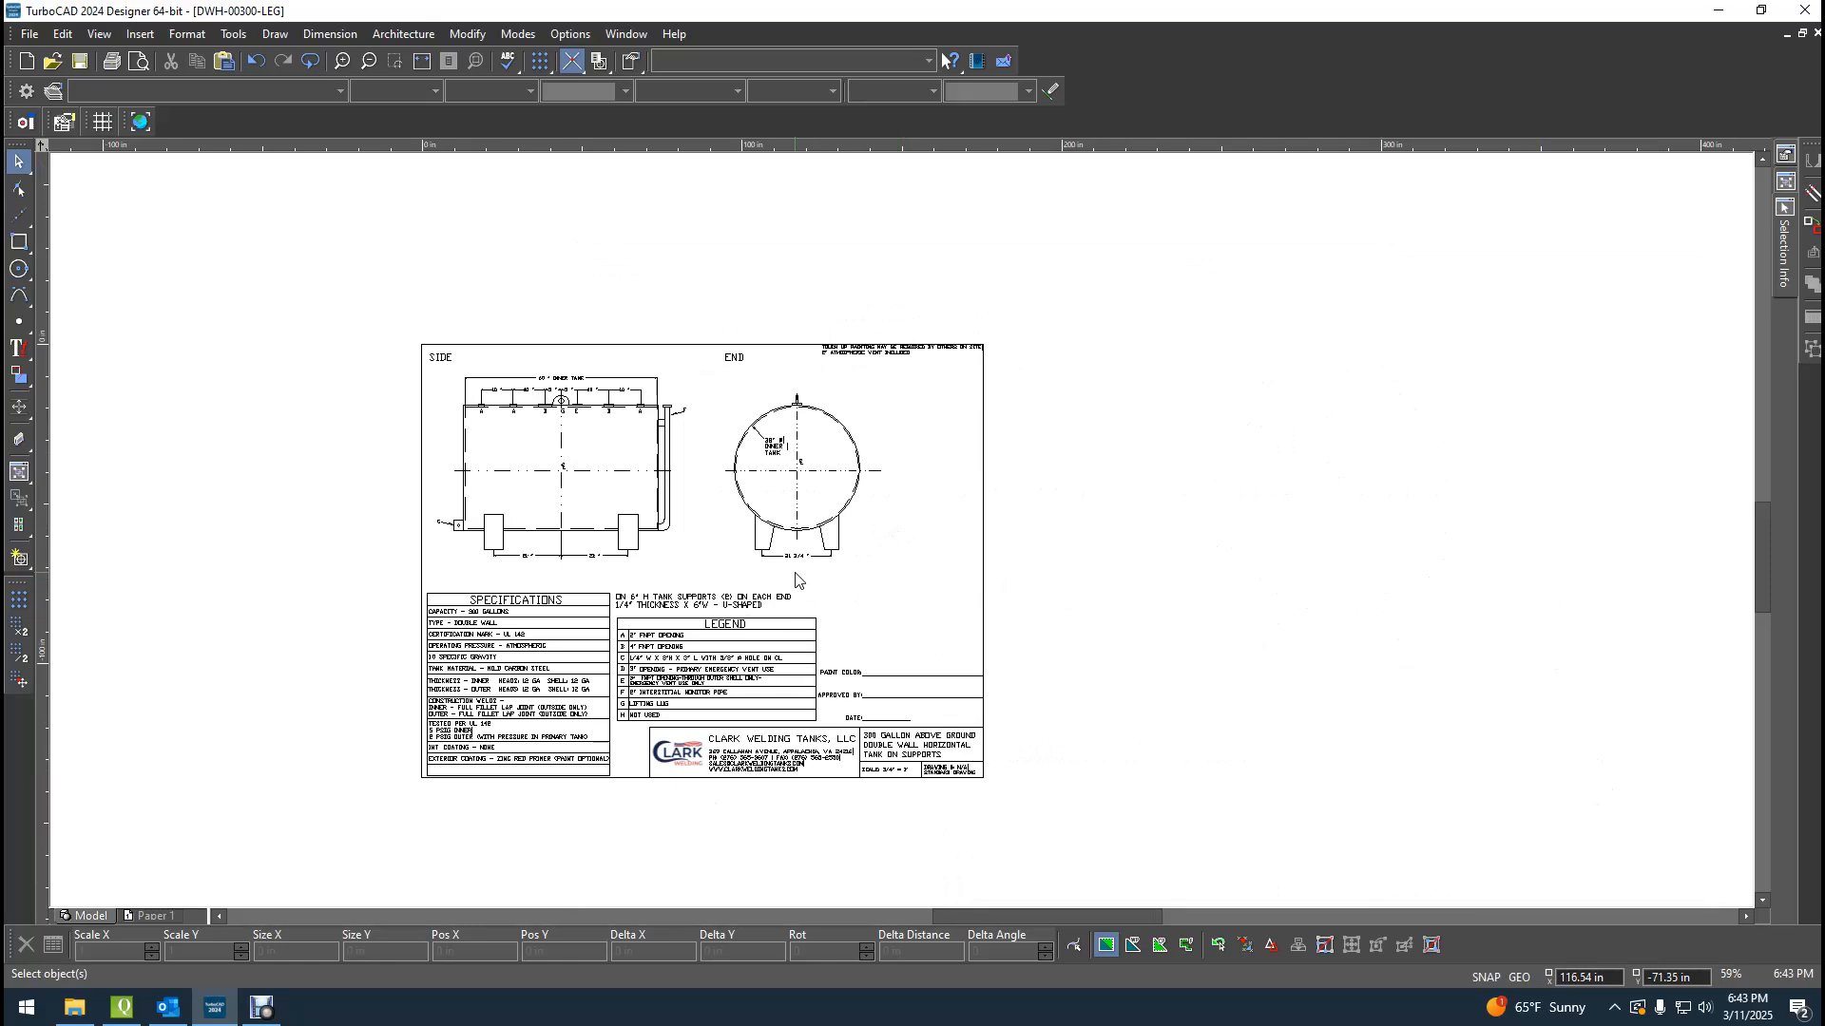
pyautogui.scroll(1, 552, 407)
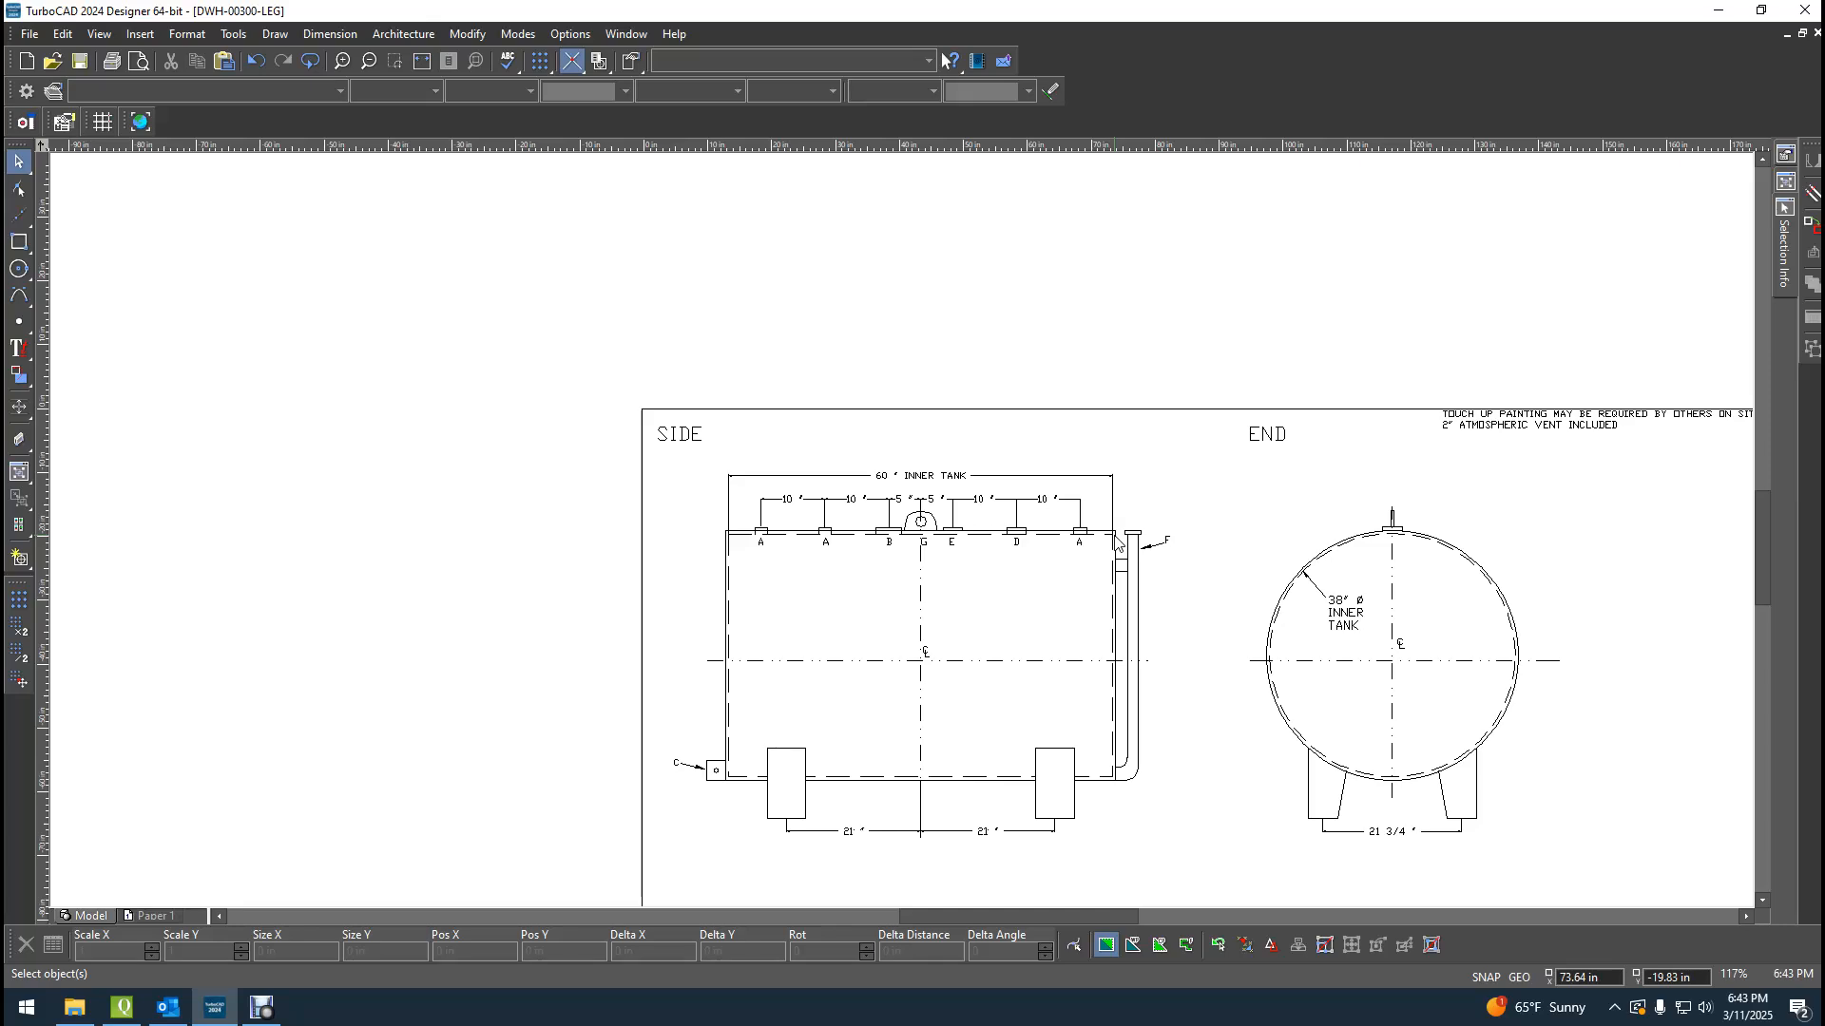
pyautogui.click(87, 63)
pyautogui.click(1816, 33)
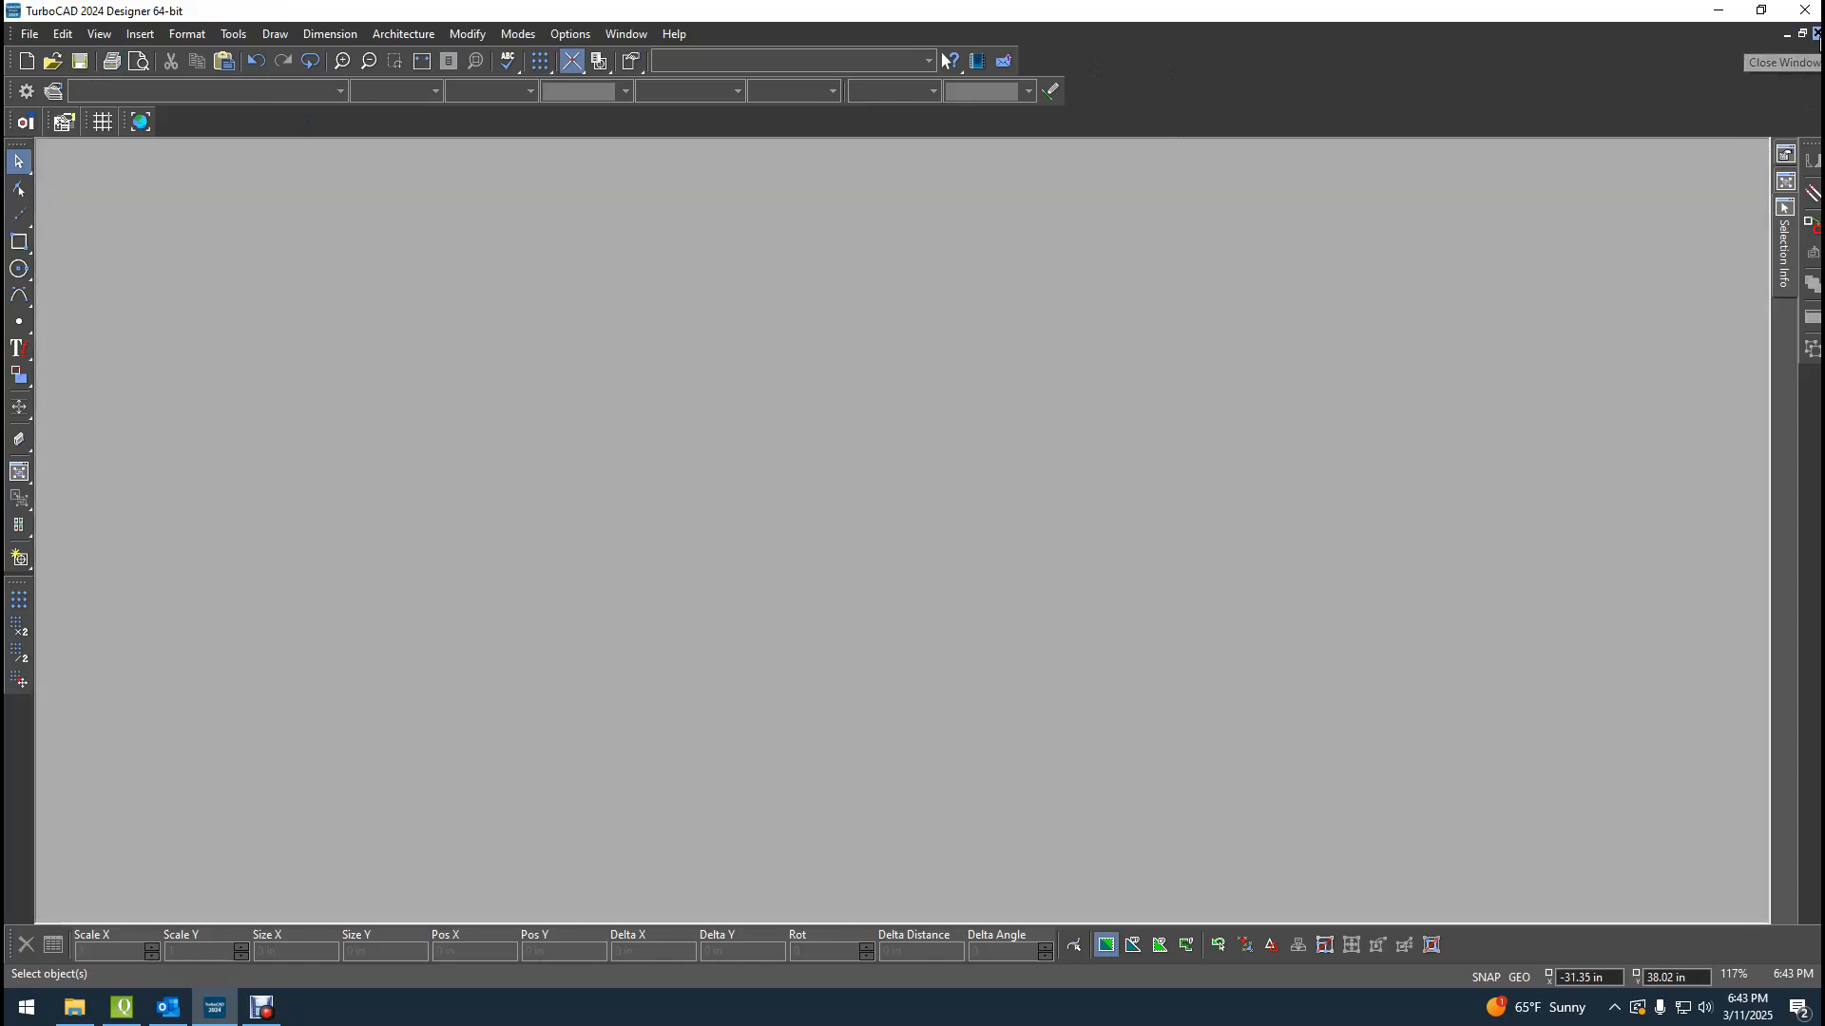
# Open the DWH-01000-48-LEG drawing and switch to the Select tool.
pyautogui.click(50, 63)
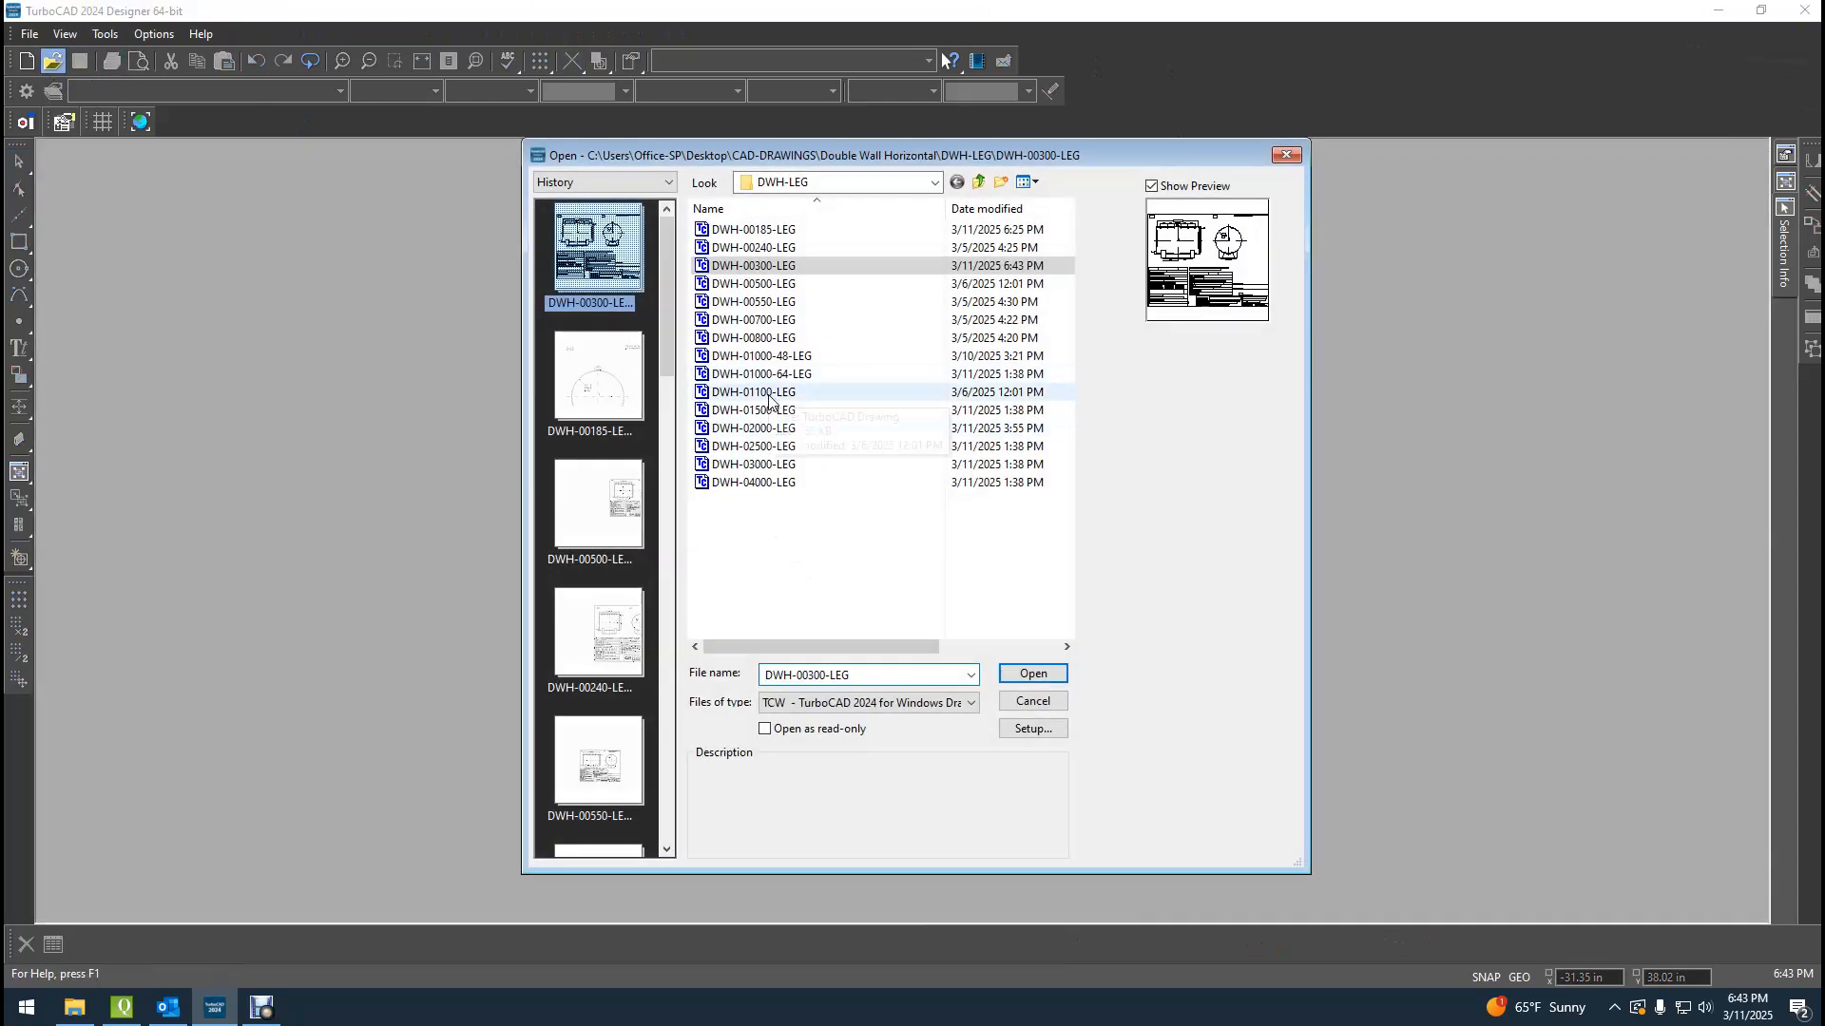
pyautogui.doubleClick(768, 357)
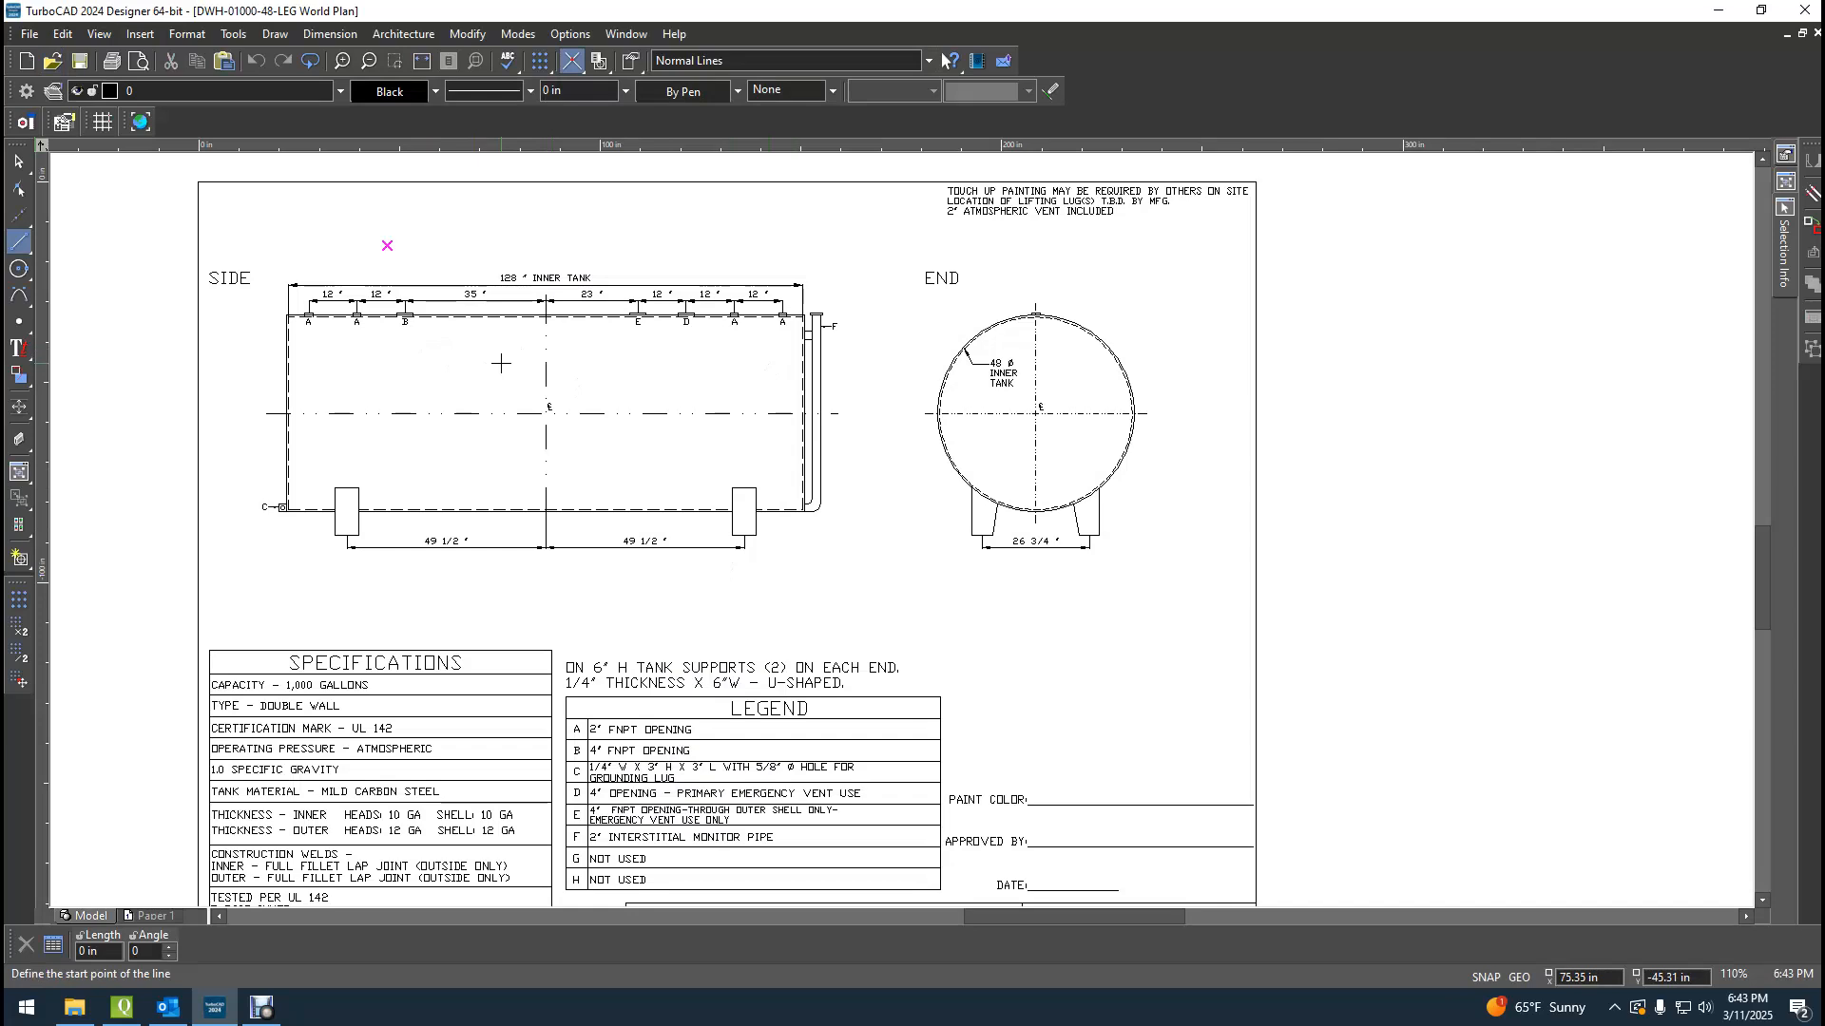
pyautogui.click(21, 163)
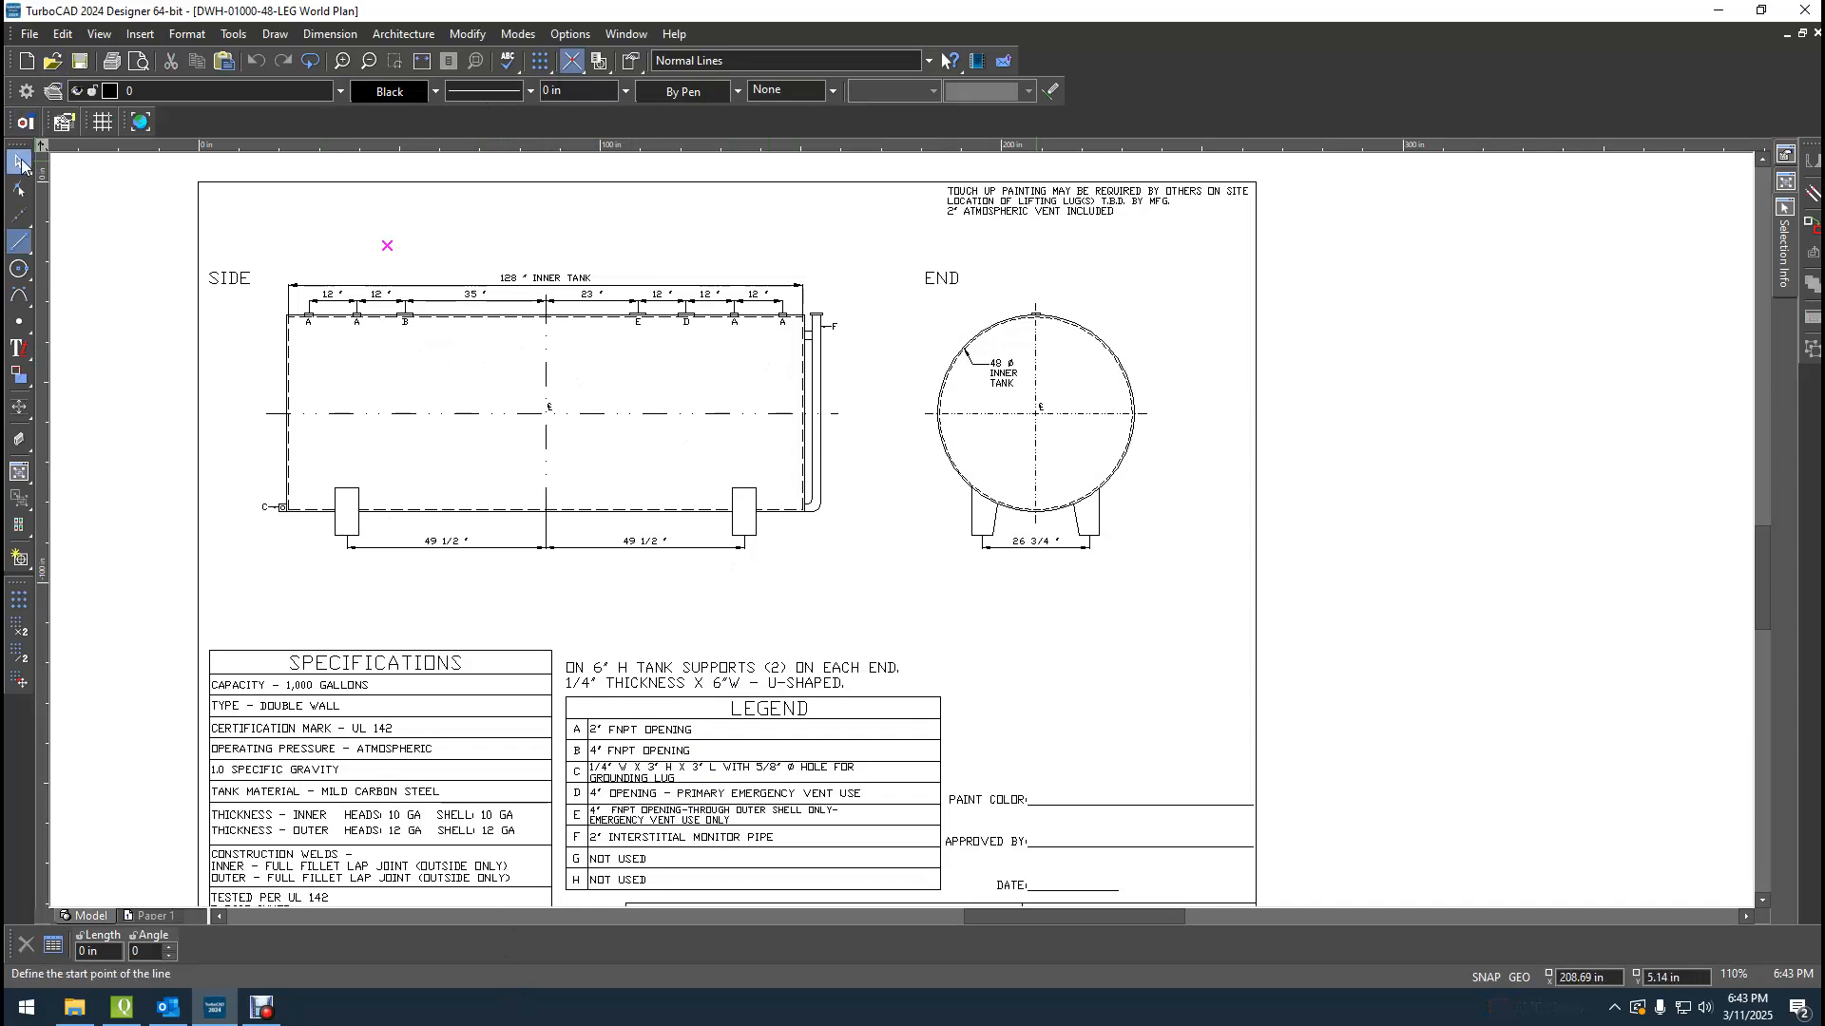
pyautogui.click(1031, 211)
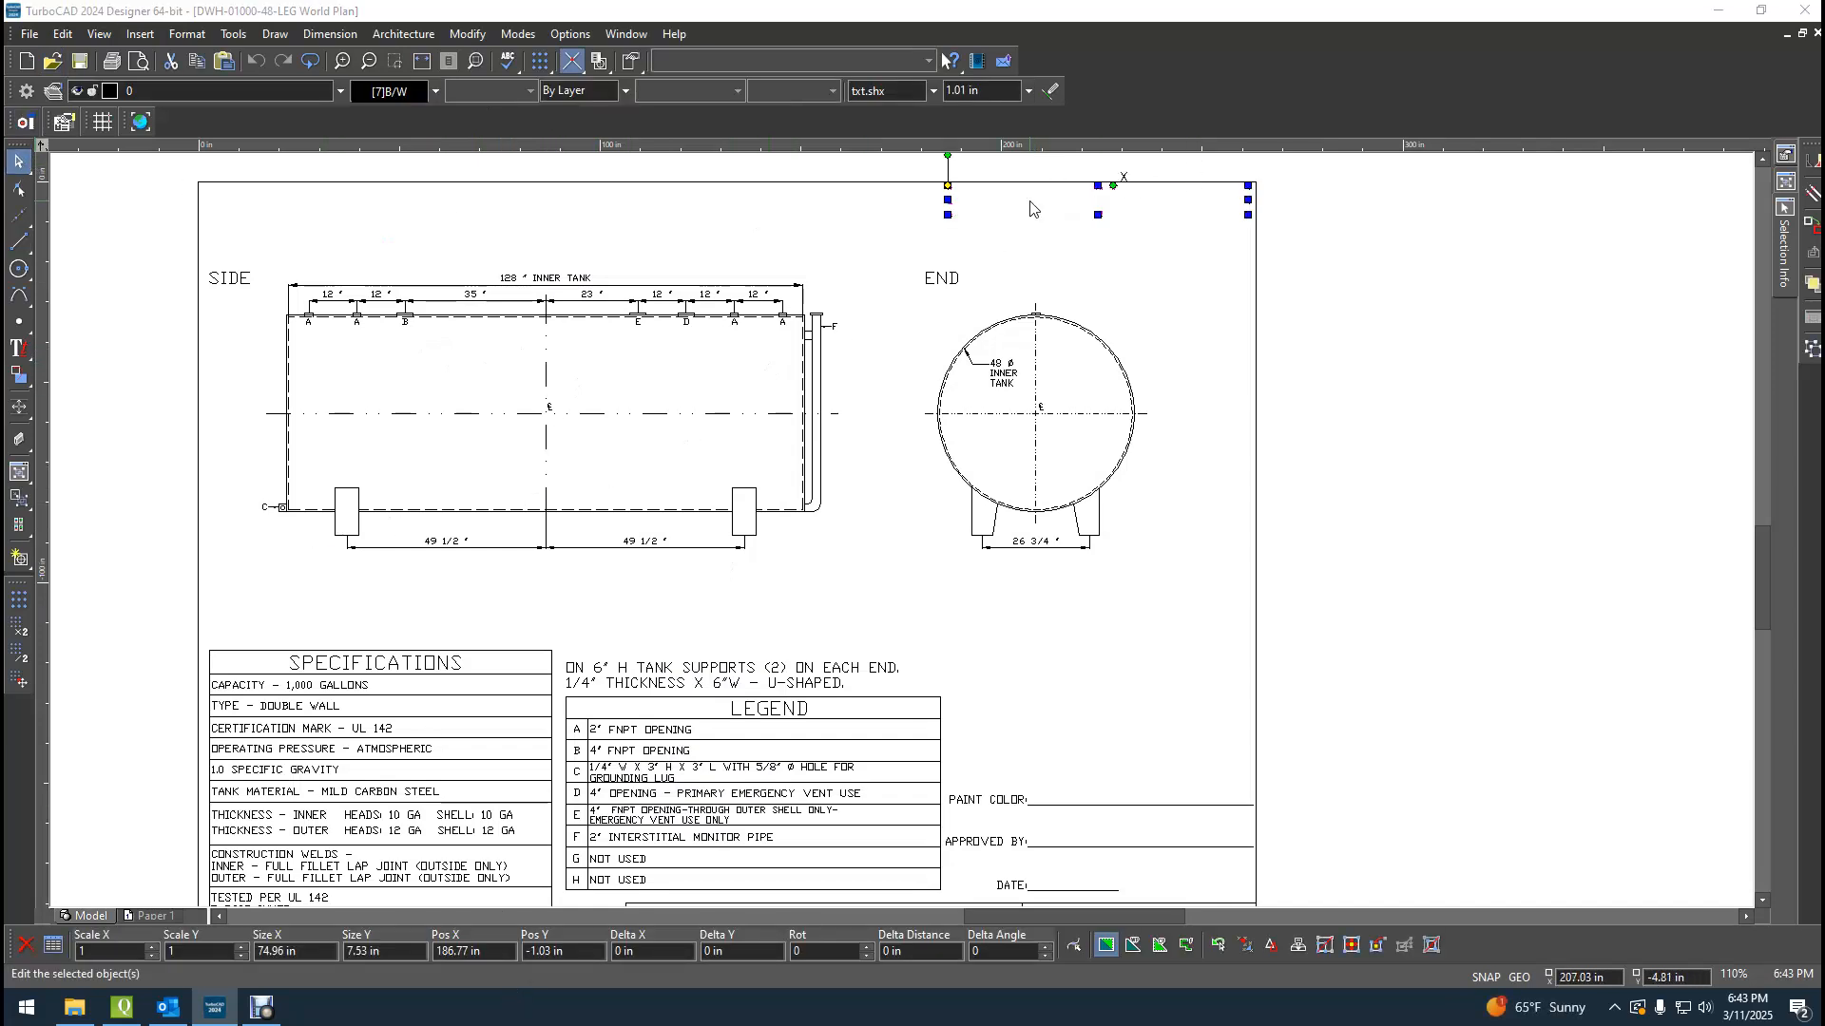
pyautogui.doubleClick(1034, 209)
pyautogui.click(705, 355)
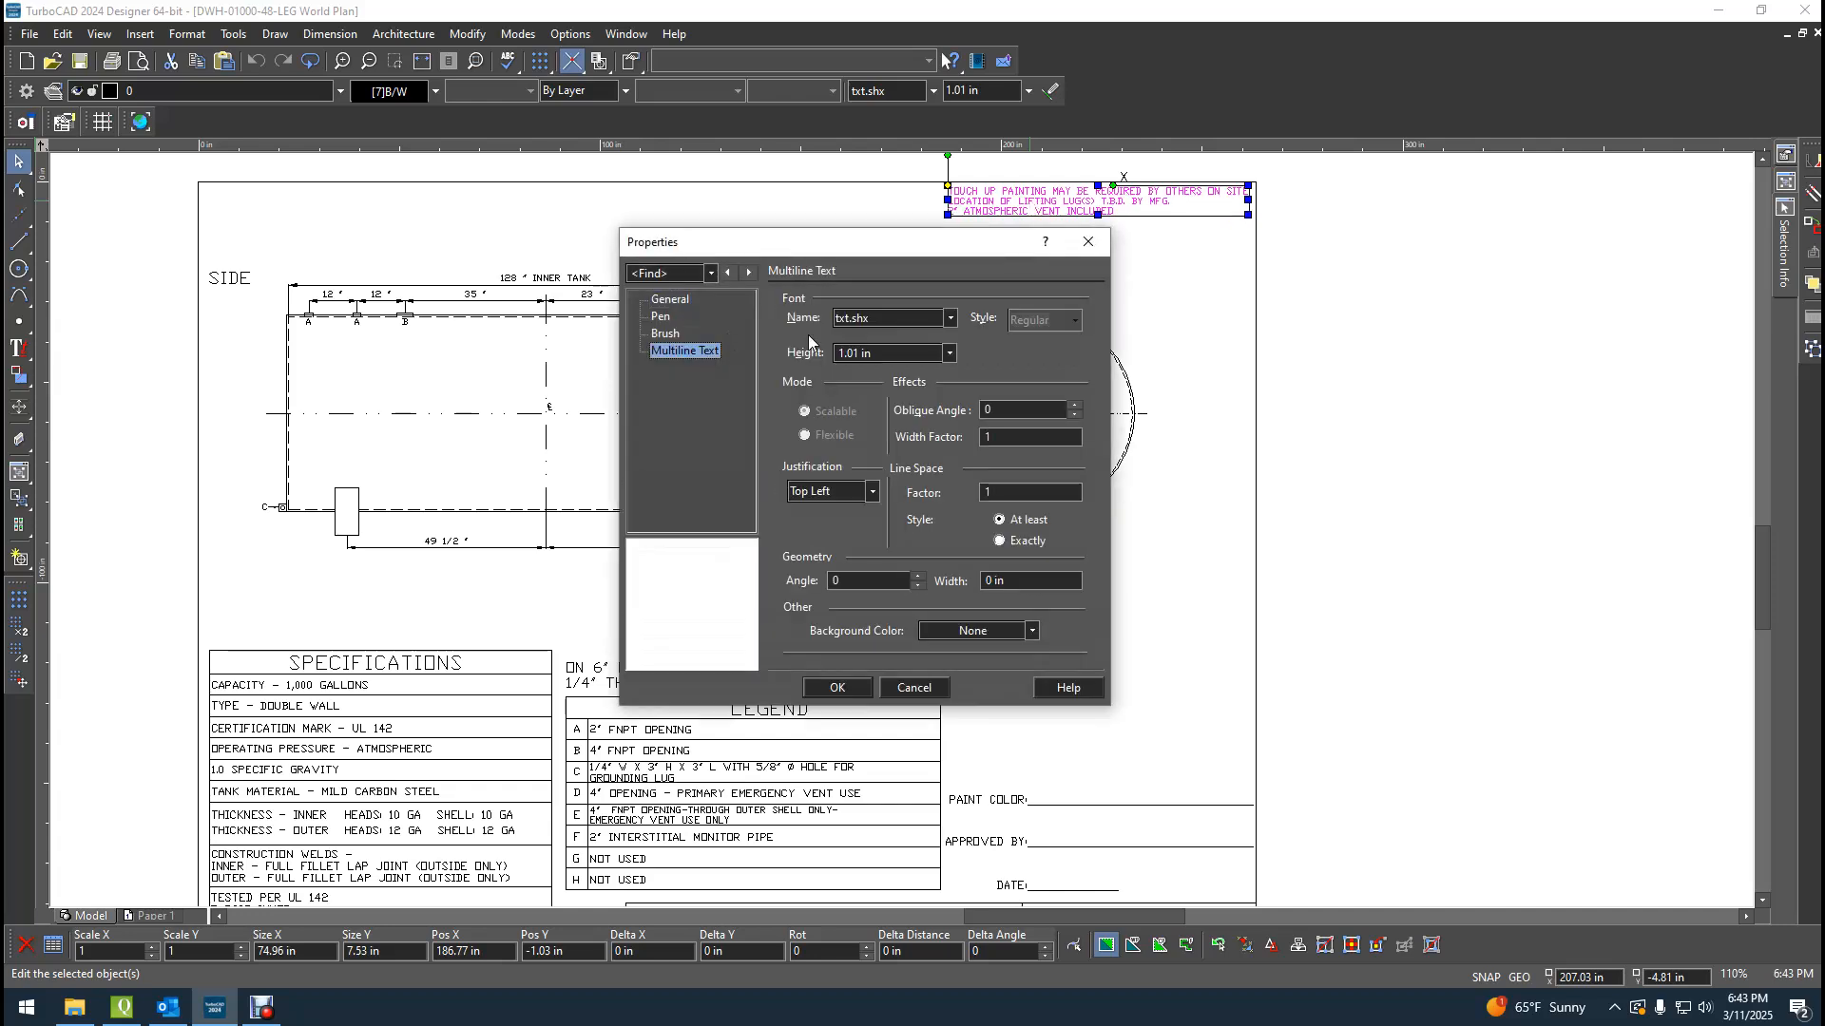
pyautogui.click(1088, 242)
# Edit the note above the end view to remove the line "LOCATION OF LIFTING LUG(S) T.B.D. BY MFG.", keeping 2" ATMOSPHERIC VENT INCLUDED as its second line.
pyautogui.rightClick(1025, 181)
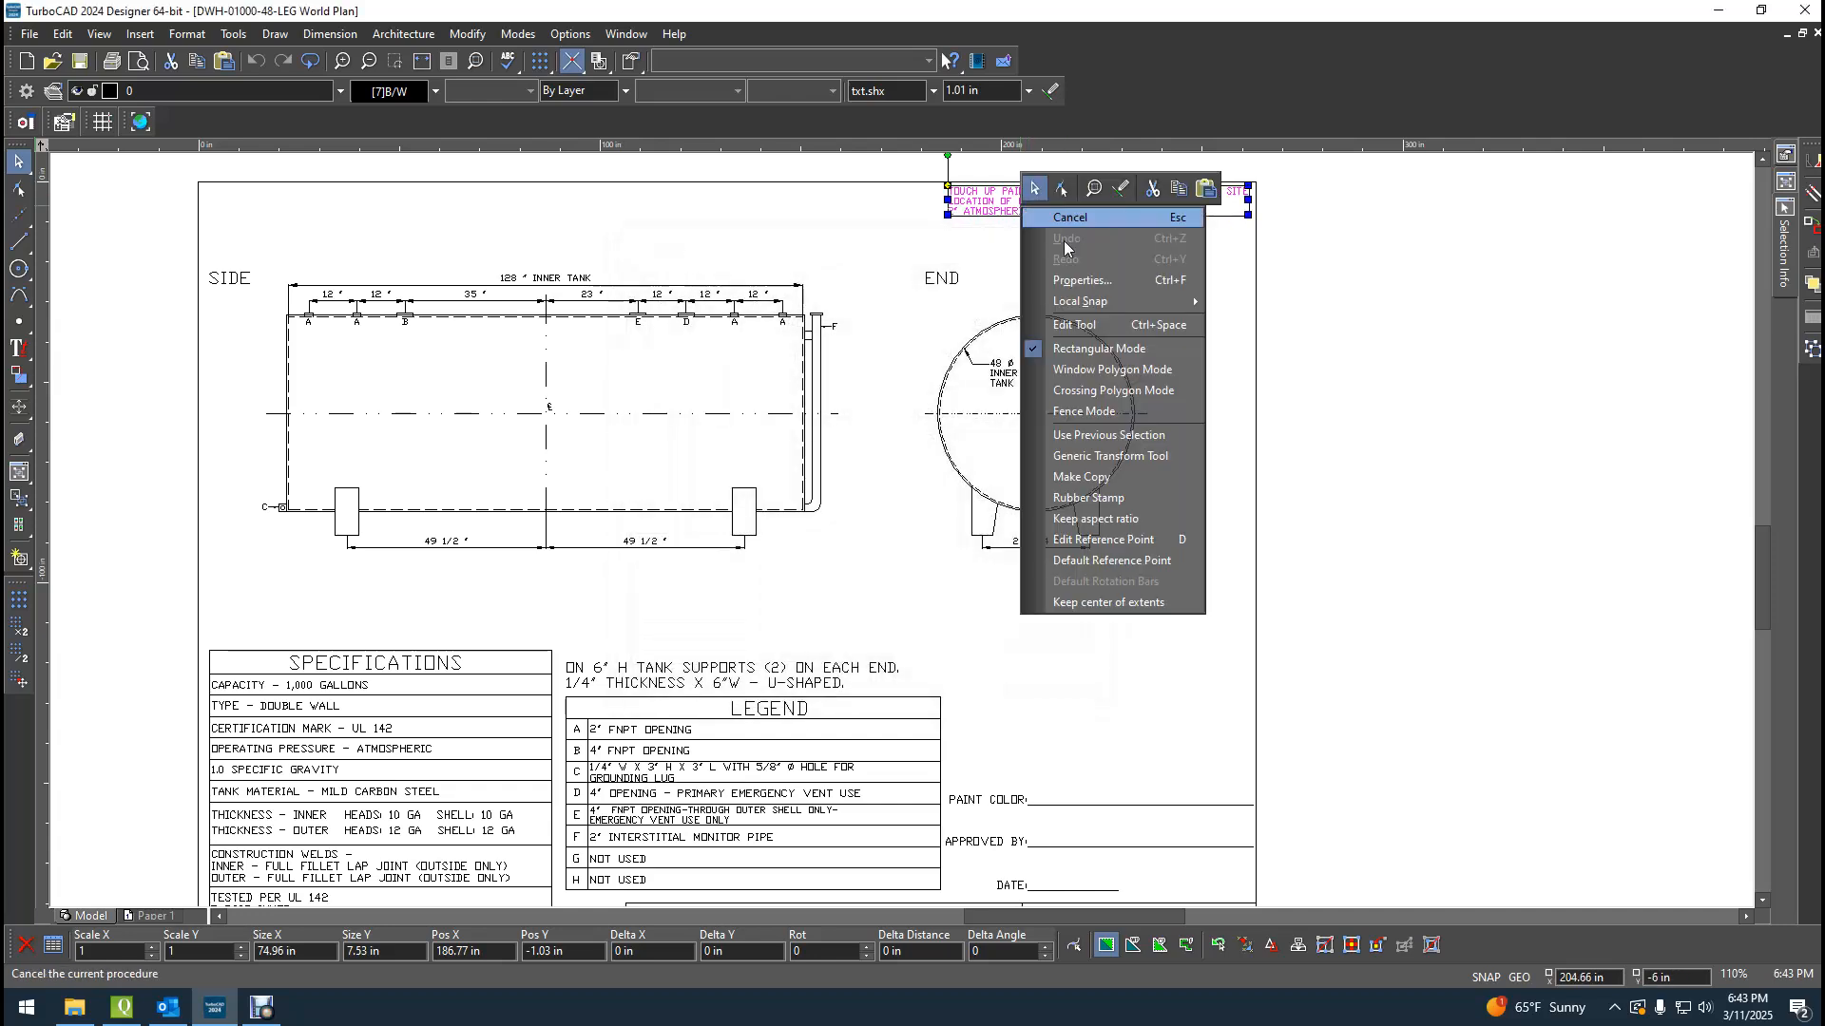
pyautogui.click(1086, 326)
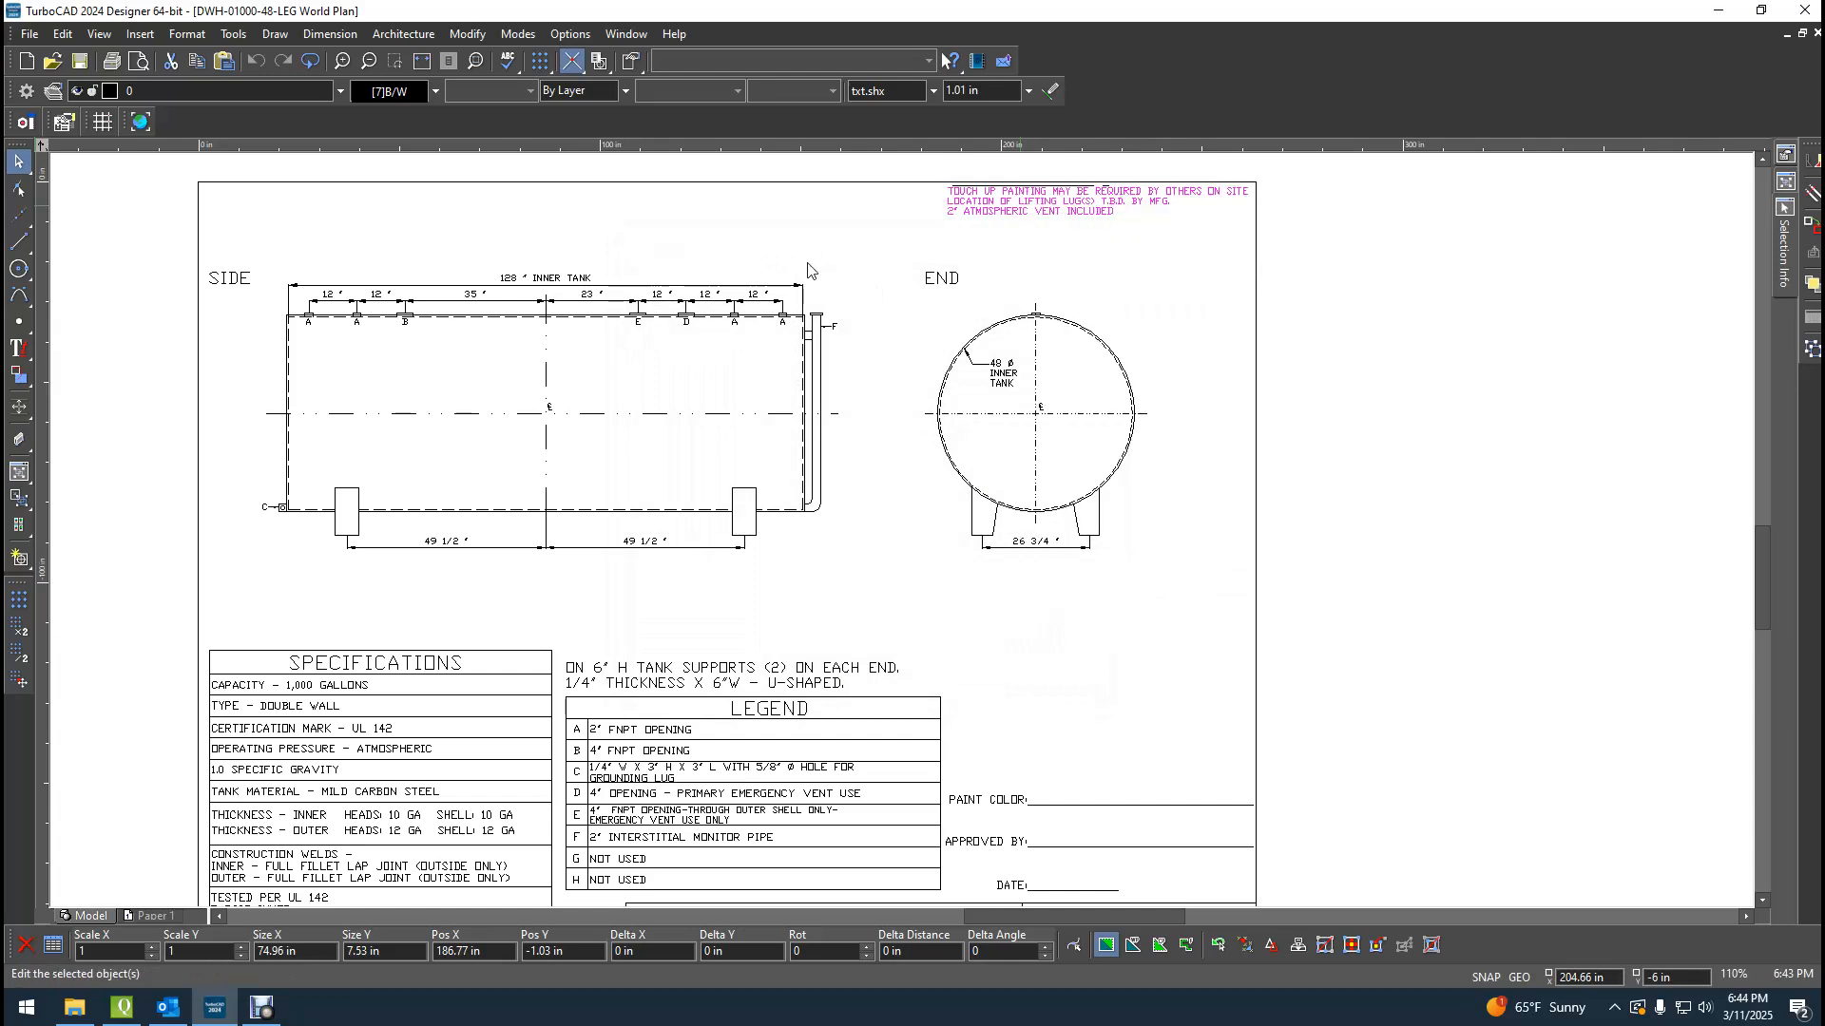
pyautogui.click(1029, 201)
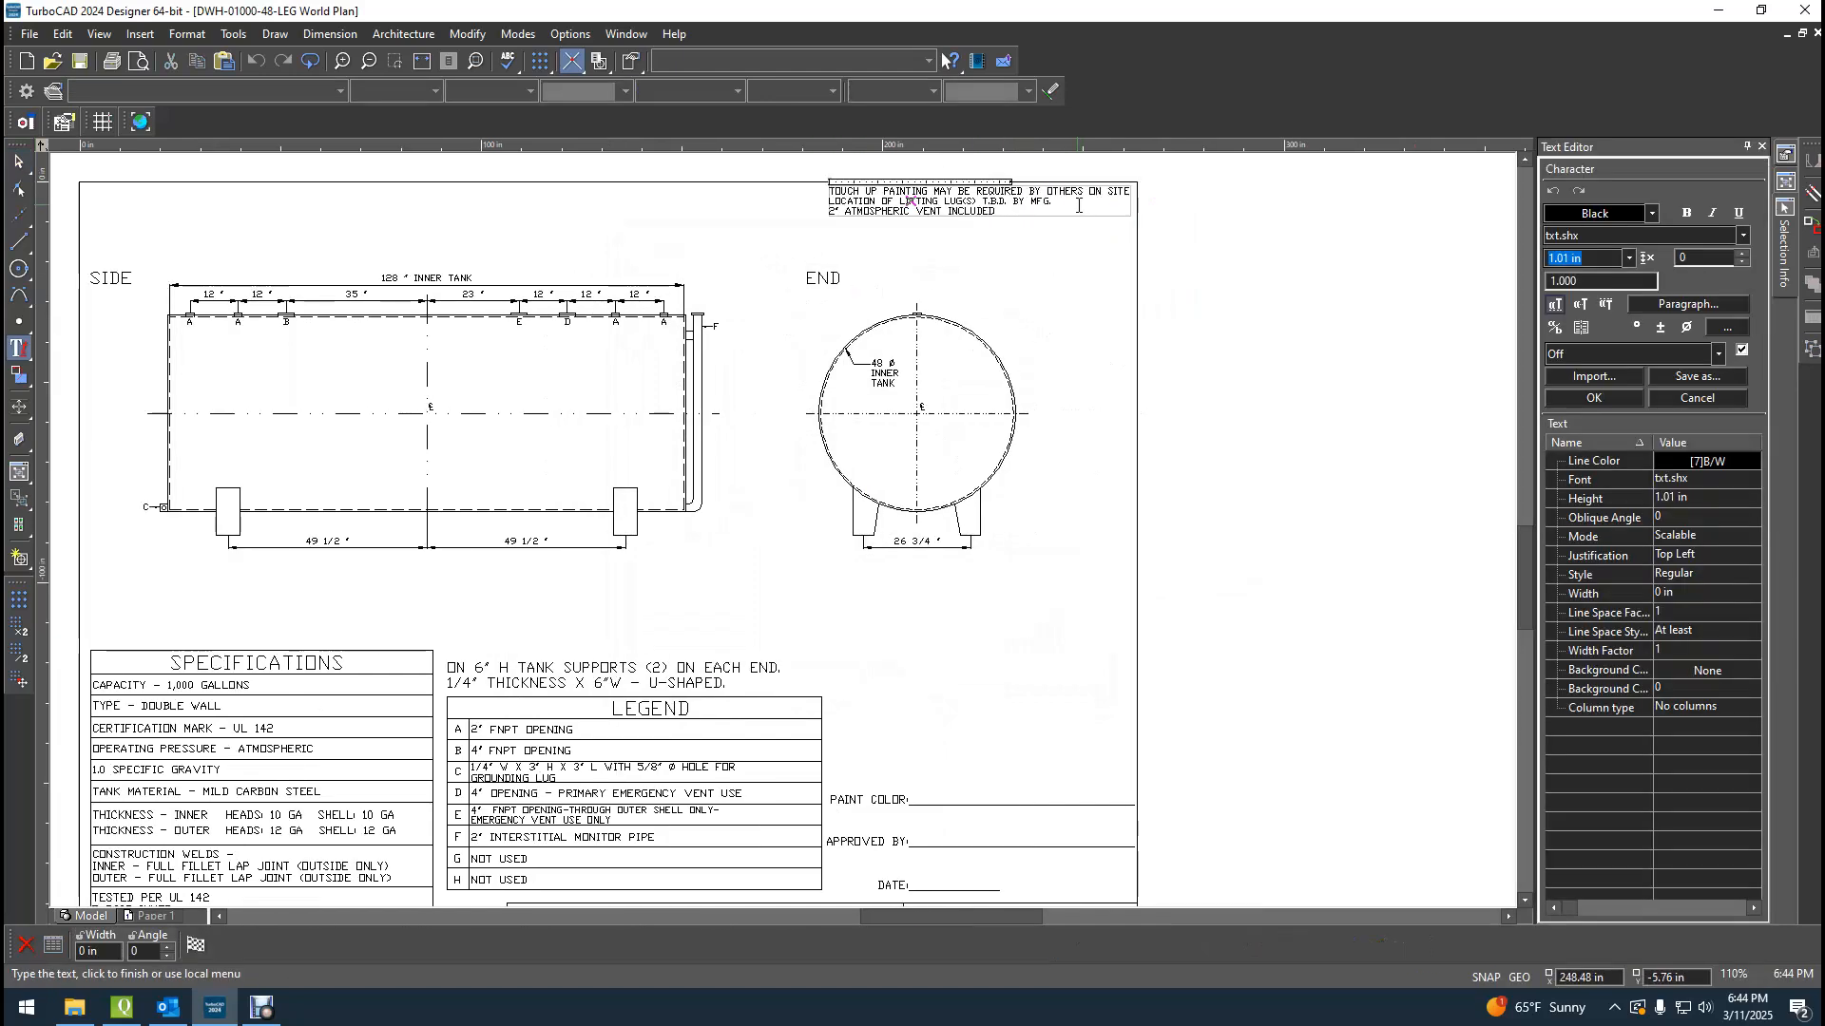
pyautogui.moveTo(883, 191)
pyautogui.mouseDown()
pyautogui.moveTo(1051, 201)
pyautogui.moveTo(849, 194)
pyautogui.mouseUp()
pyautogui.click(1070, 203)
pyautogui.moveTo(1051, 200); pyautogui.dragTo(827, 200)
pyautogui.press('Delete')
pyautogui.press('Delete')
pyautogui.write('2"')
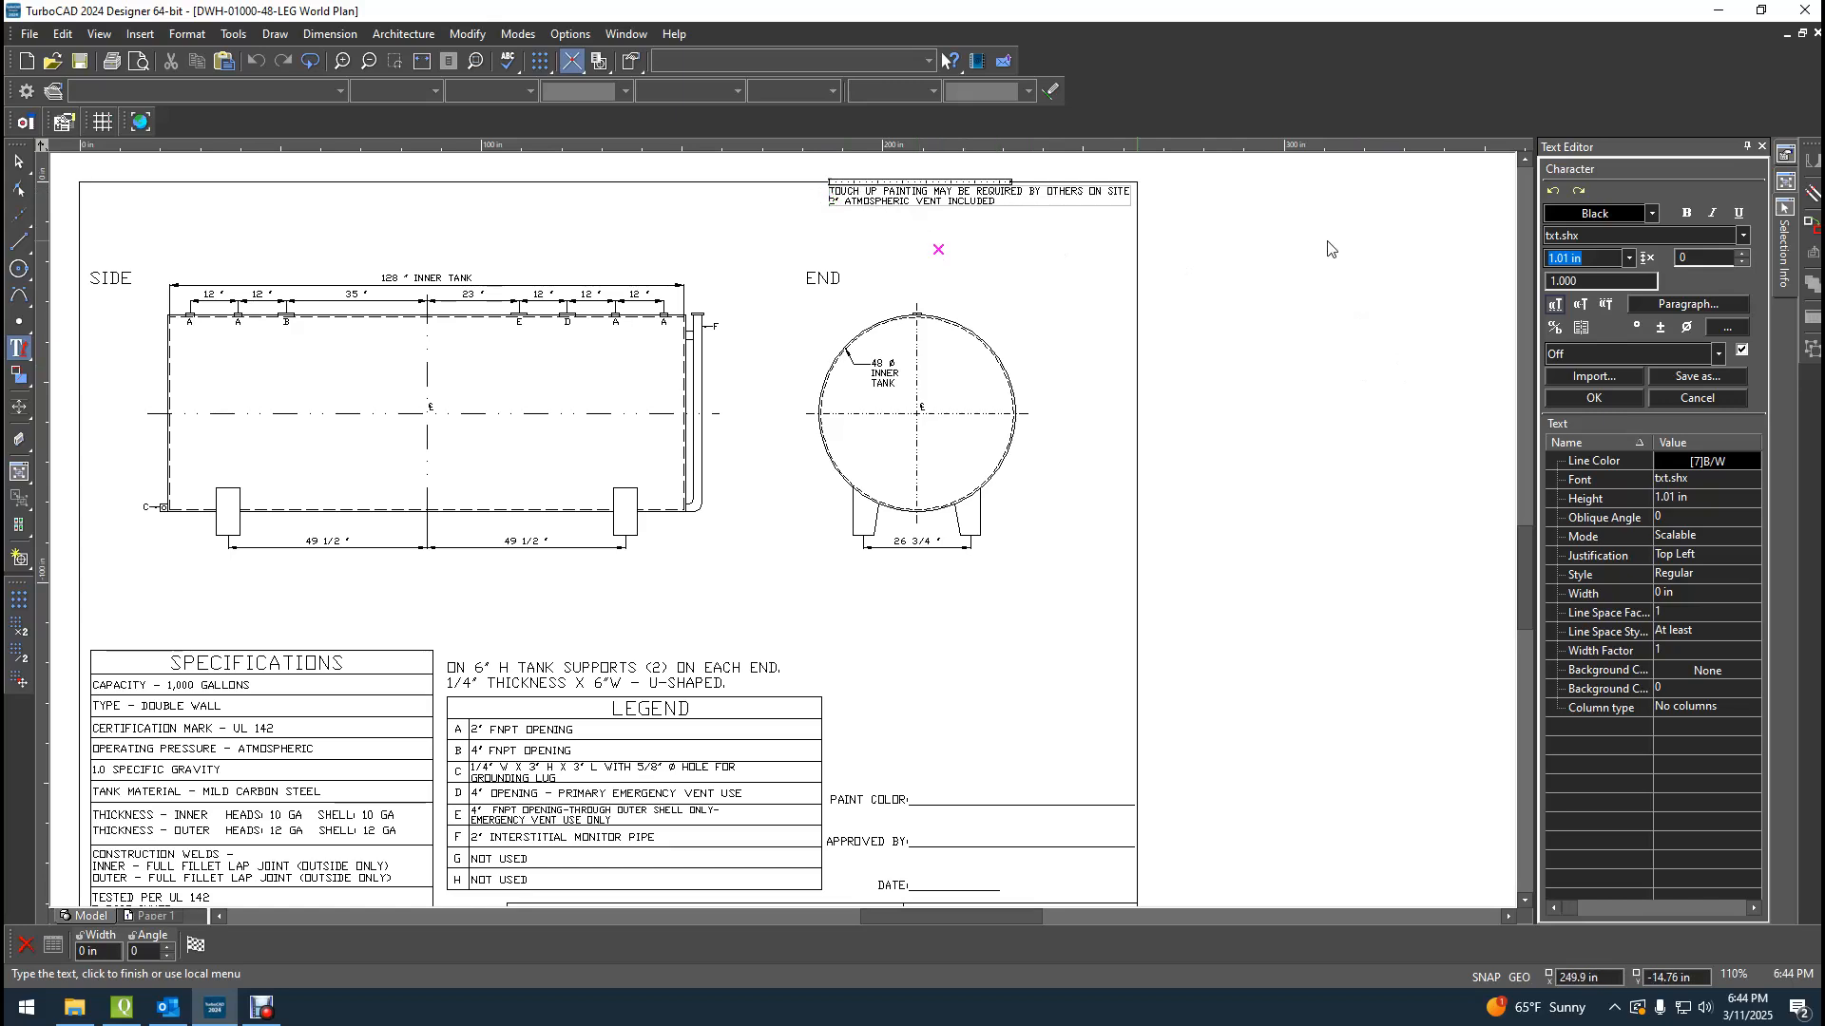
pyautogui.click(19, 164)
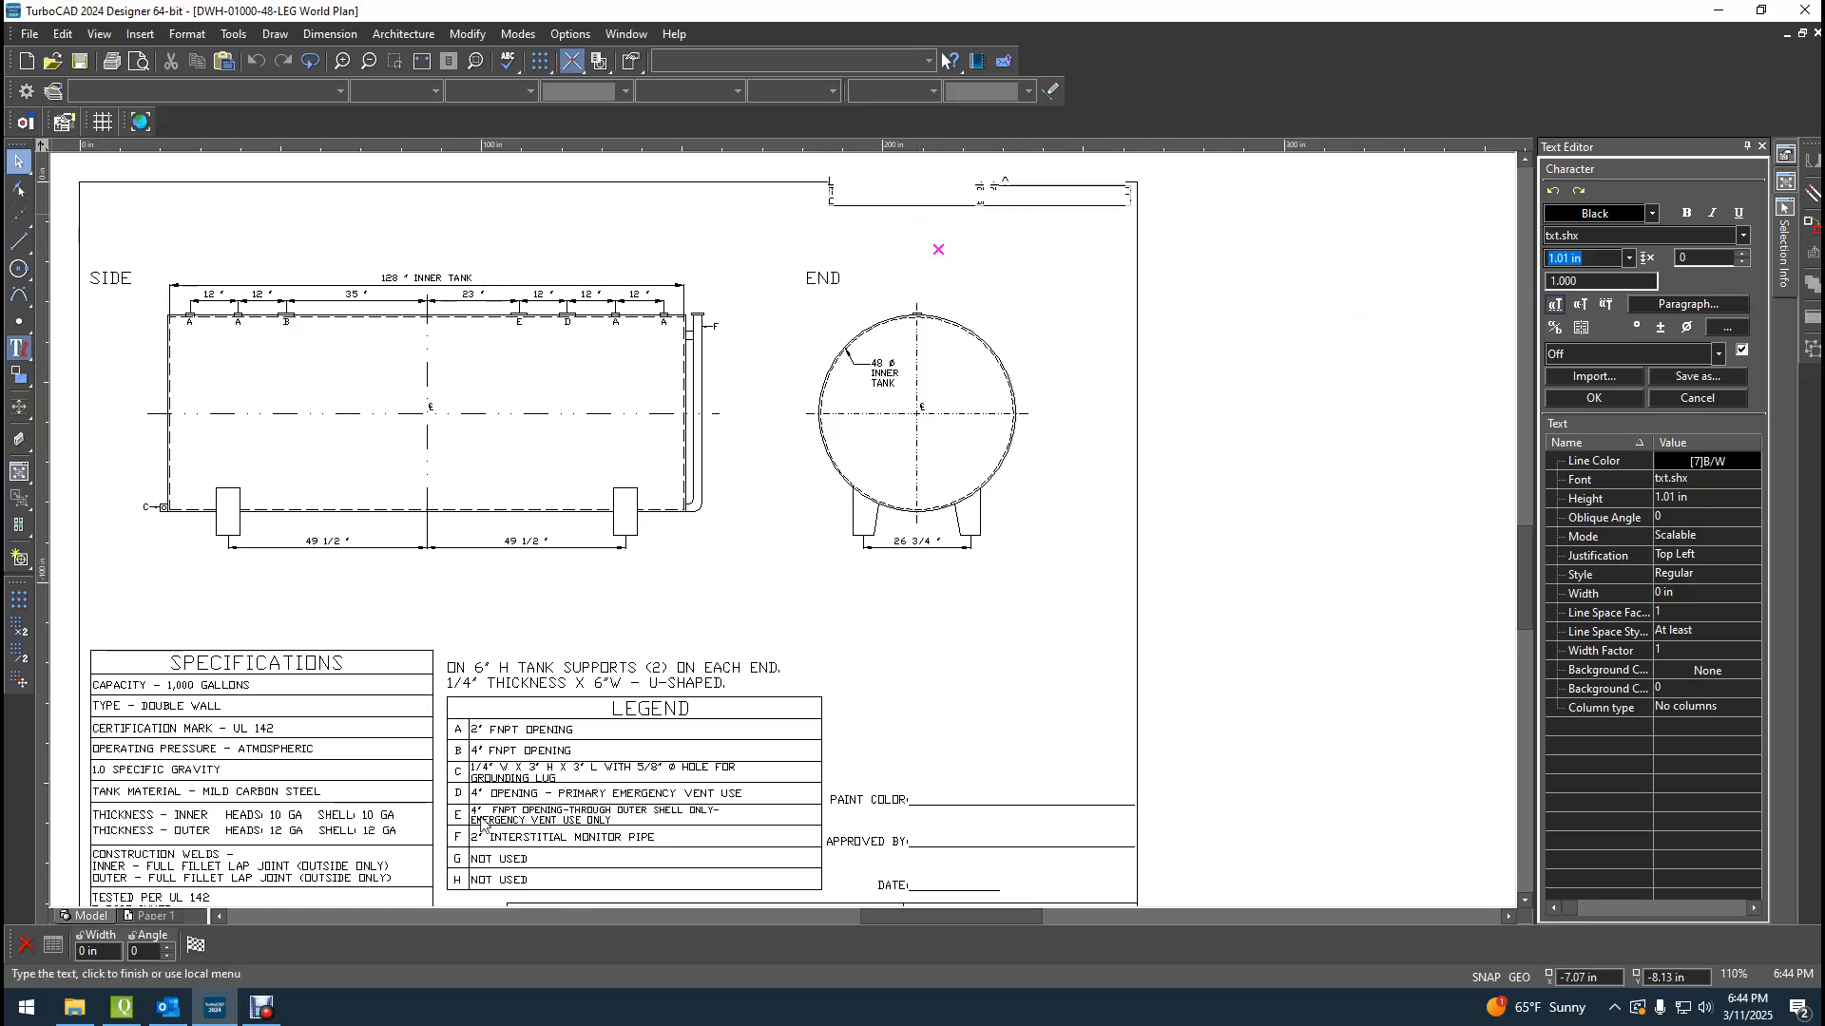
# Change the legend's row G description to LIFTING LUG.
pyautogui.scroll(2, 578, 887)
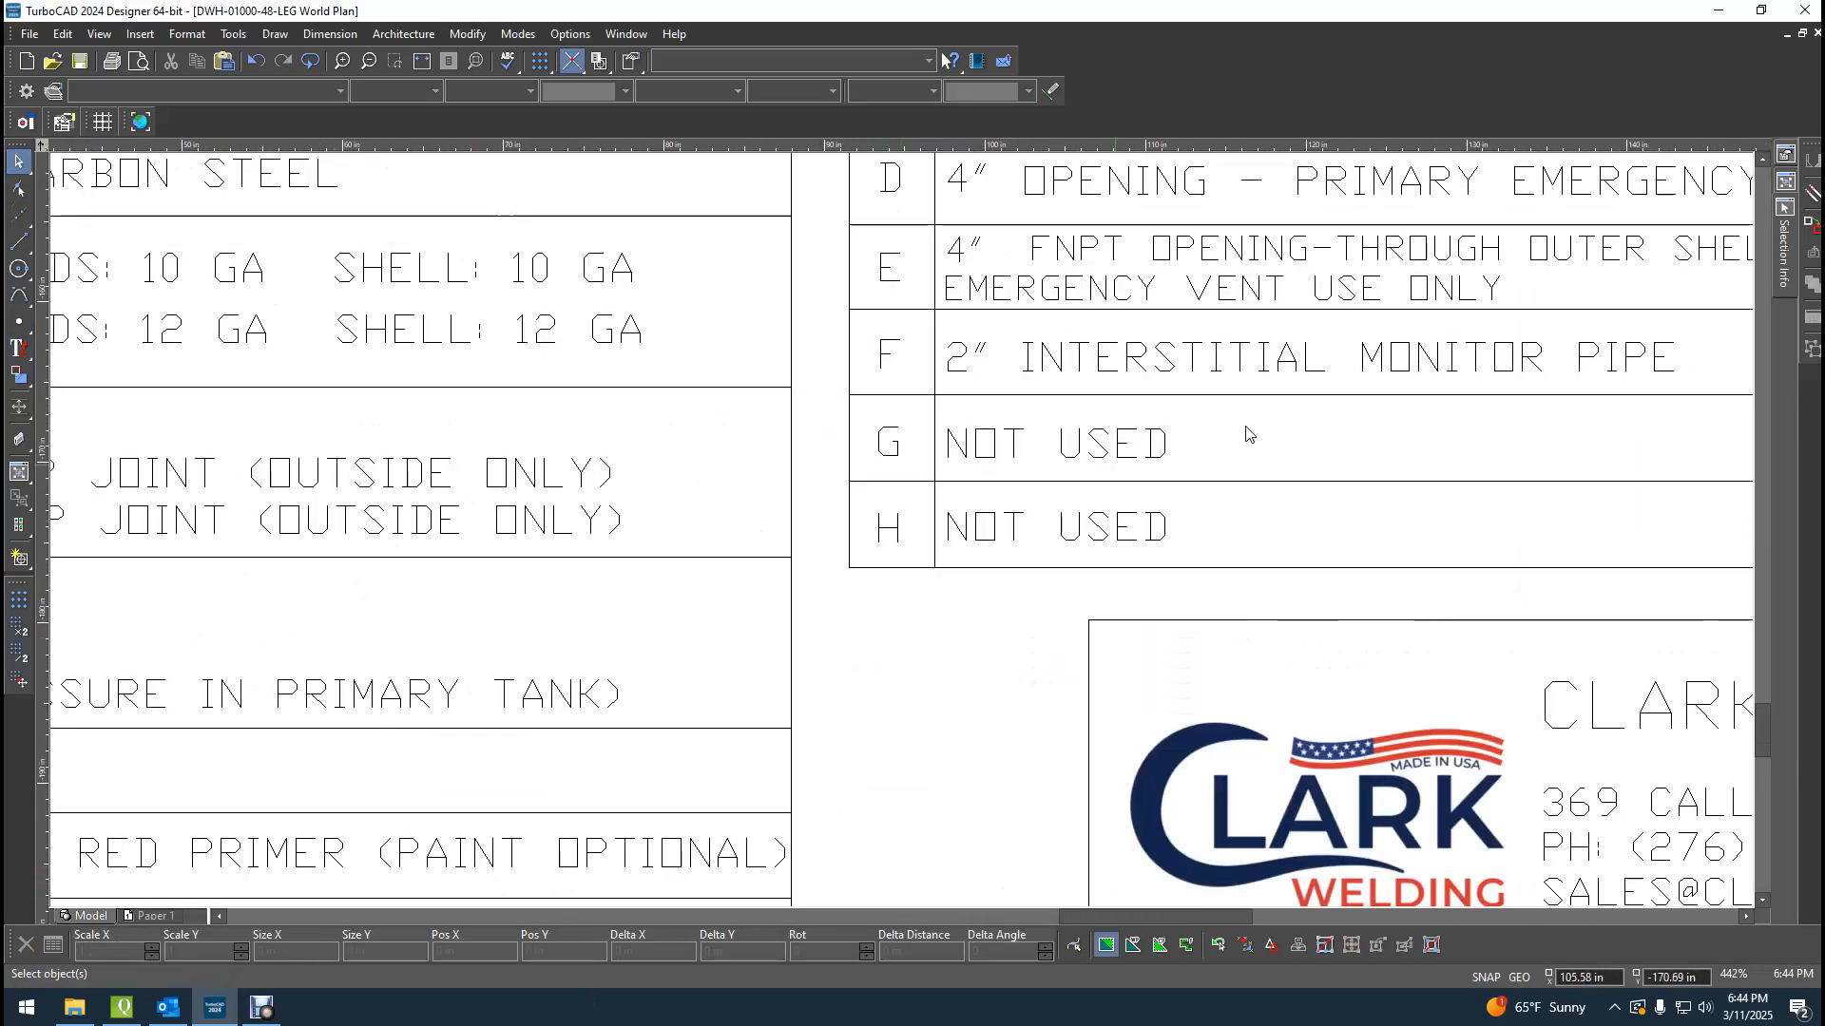
pyautogui.click(1089, 447)
pyautogui.doubleClick(1089, 448)
pyautogui.write('LIFTING LUG')
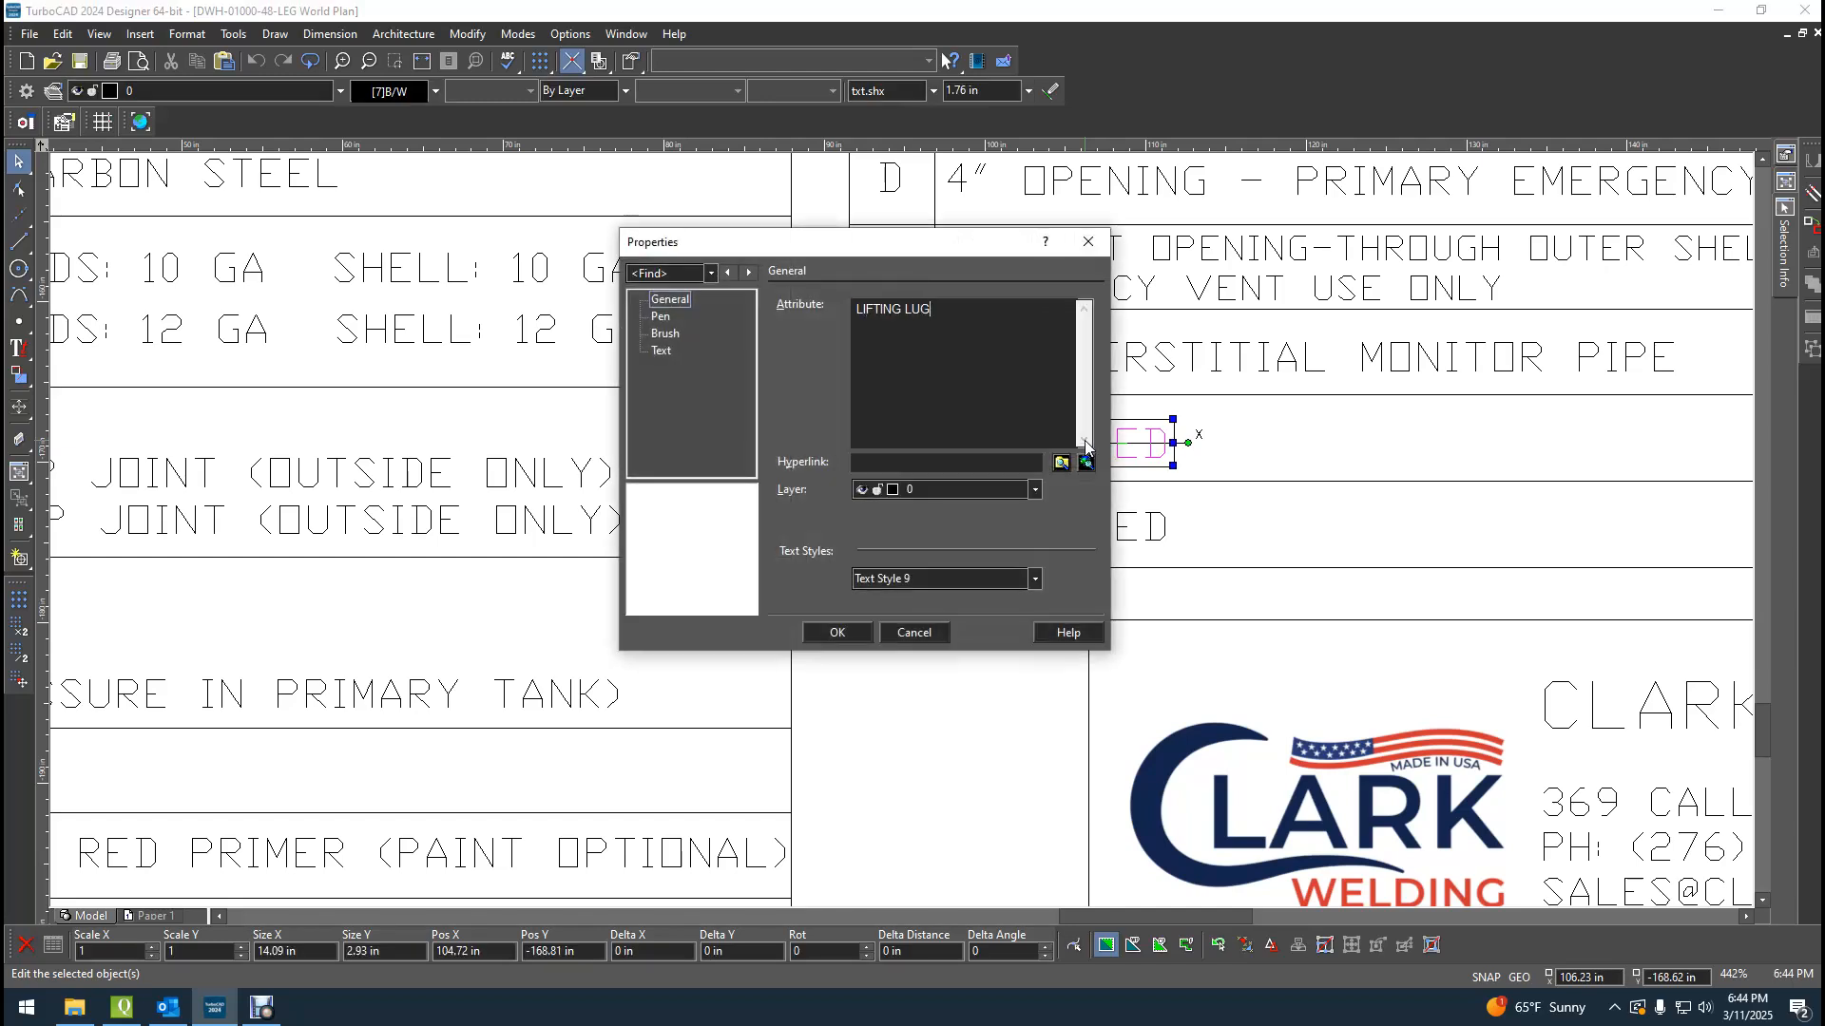
pyautogui.click(836, 632)
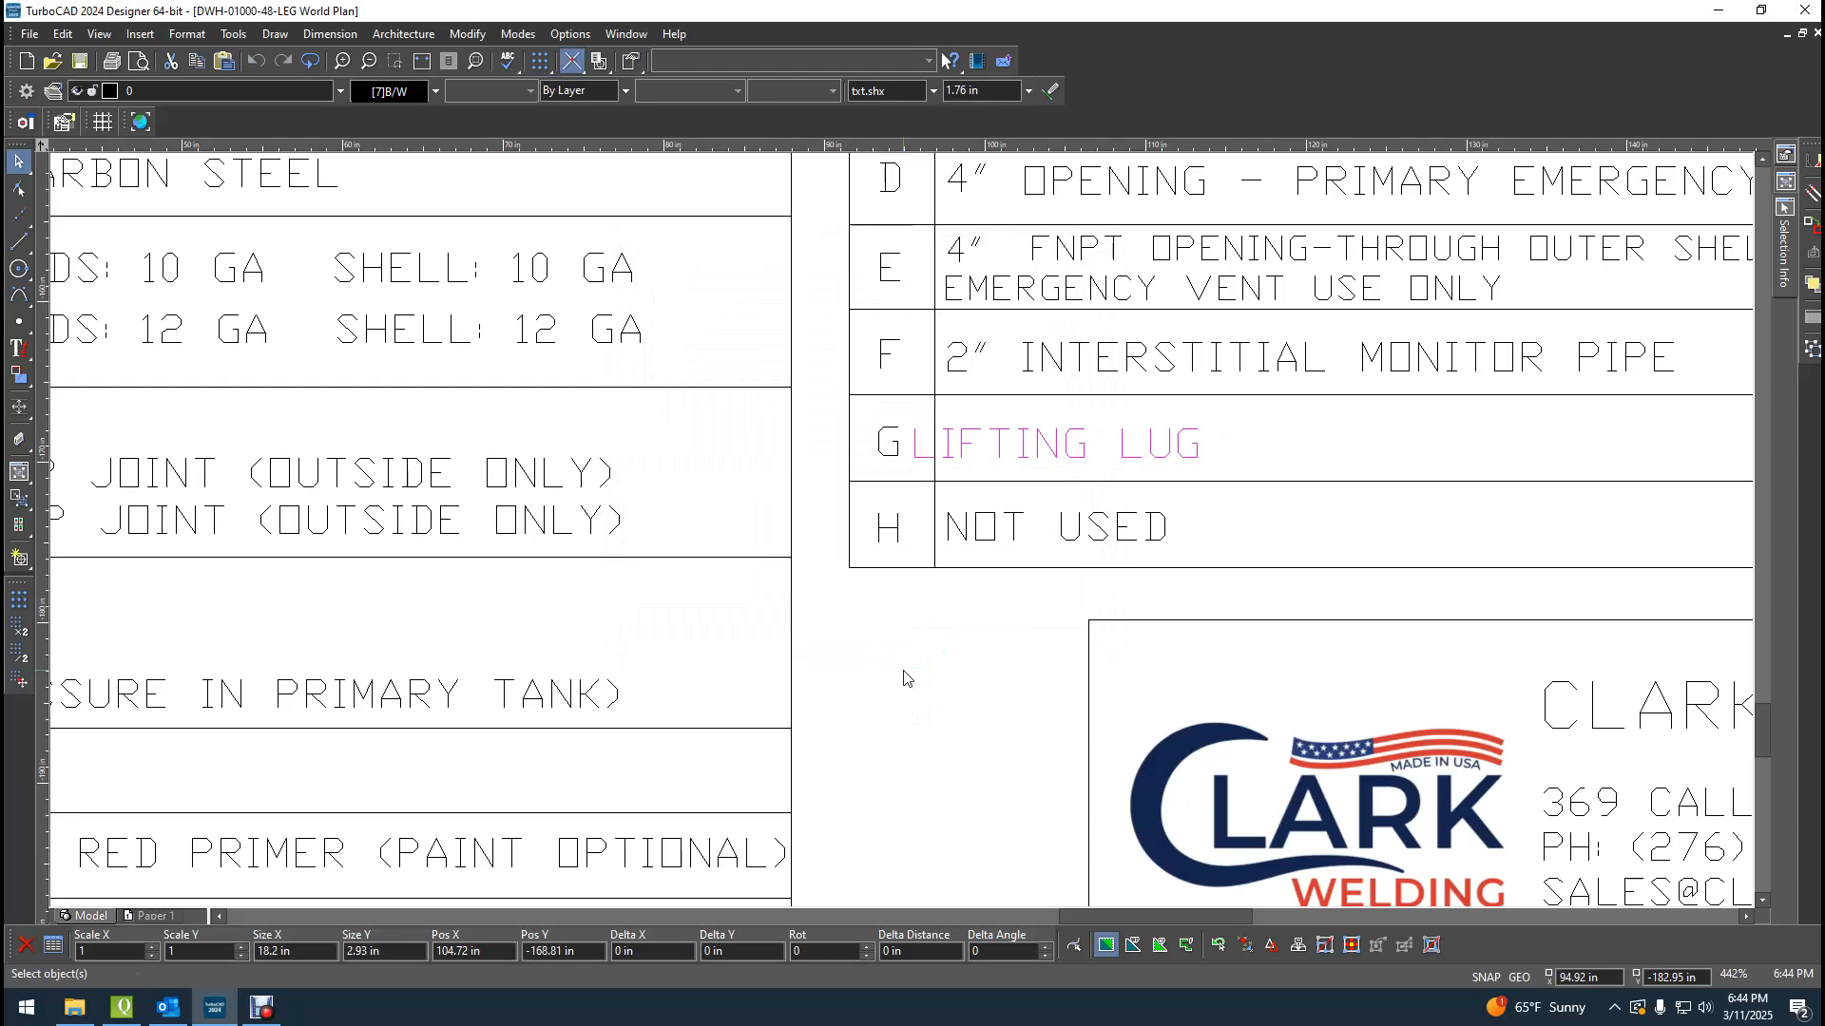
# Move the LIFTING LUG text in legend row G to the right so it lines up with the other descriptions.
pyautogui.click(1008, 444)
pyautogui.moveTo(1007, 444); pyautogui.dragTo(1040, 447)
pyautogui.moveTo(1040, 446); pyautogui.dragTo(1039, 442)
pyautogui.click(929, 701)
pyautogui.click(1029, 448)
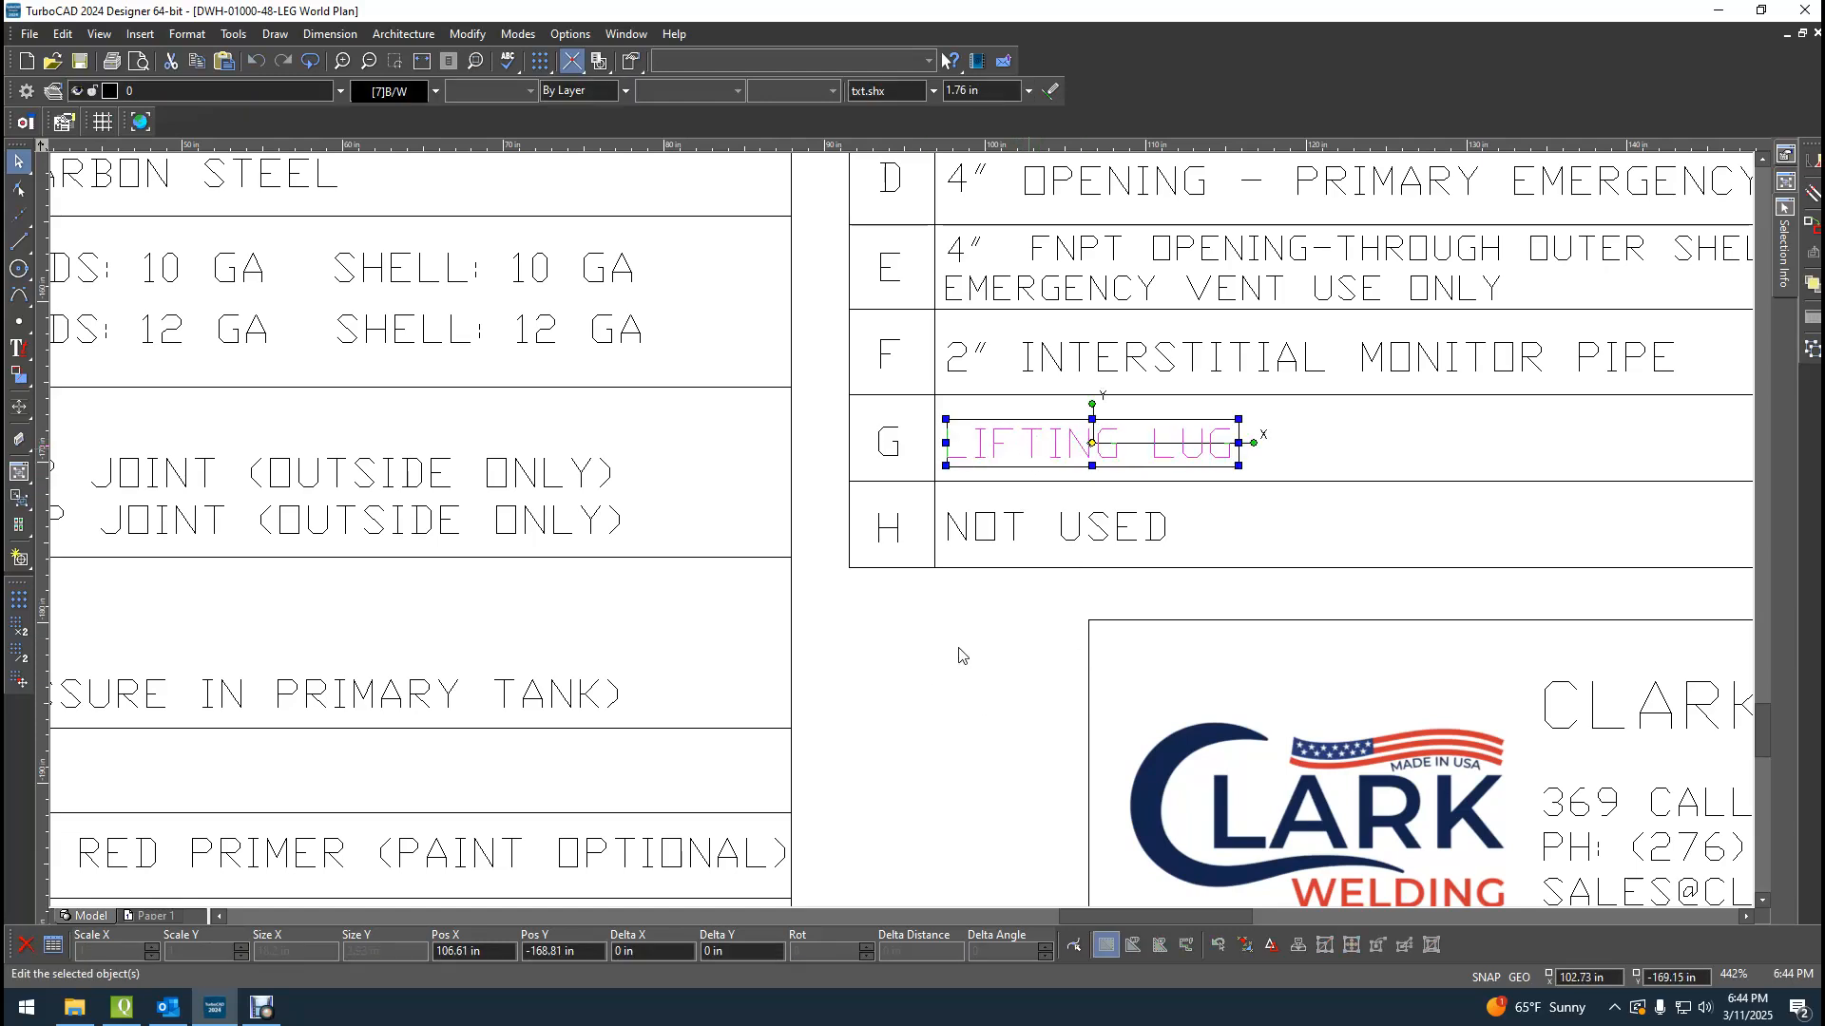
pyautogui.click(1010, 700)
# Draw a magenta horizontal guide line 0.25 in long at 0 degrees from the end-view tank's top centre.
pyautogui.scroll(-6, 1010, 701)
pyautogui.scroll(-3, 948, 285)
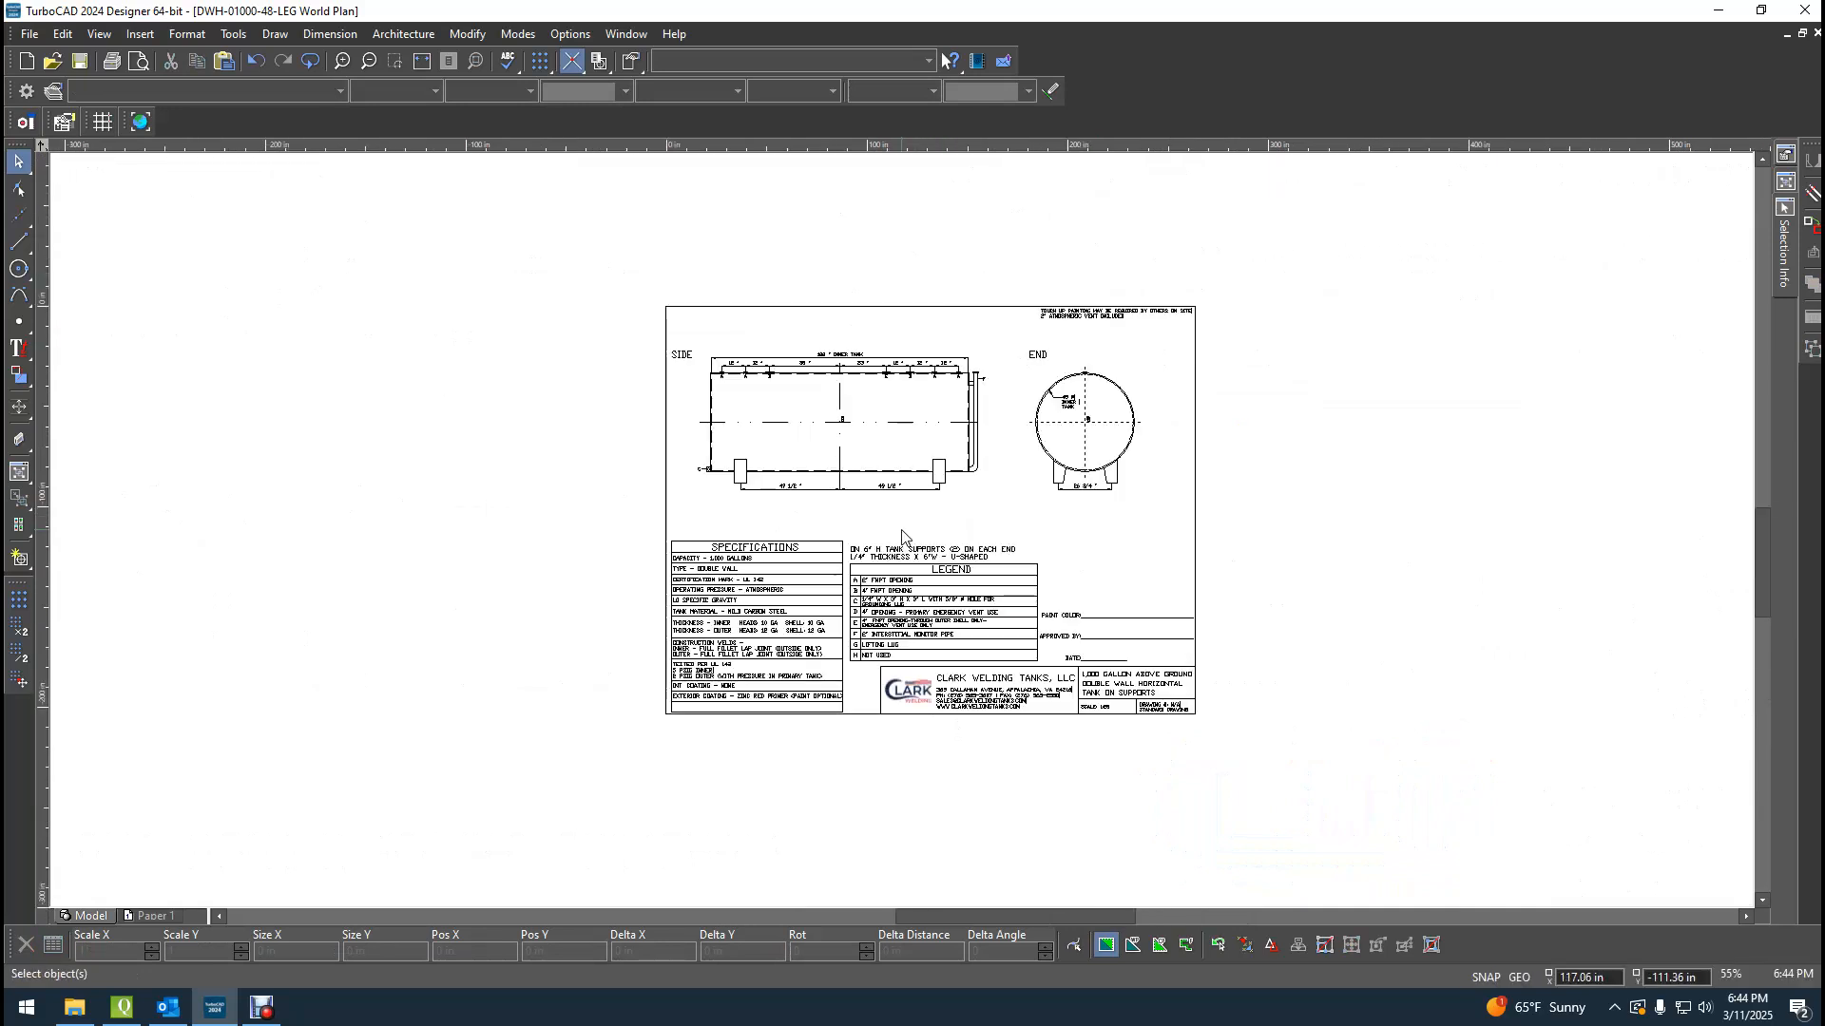
pyautogui.scroll(3, 860, 499)
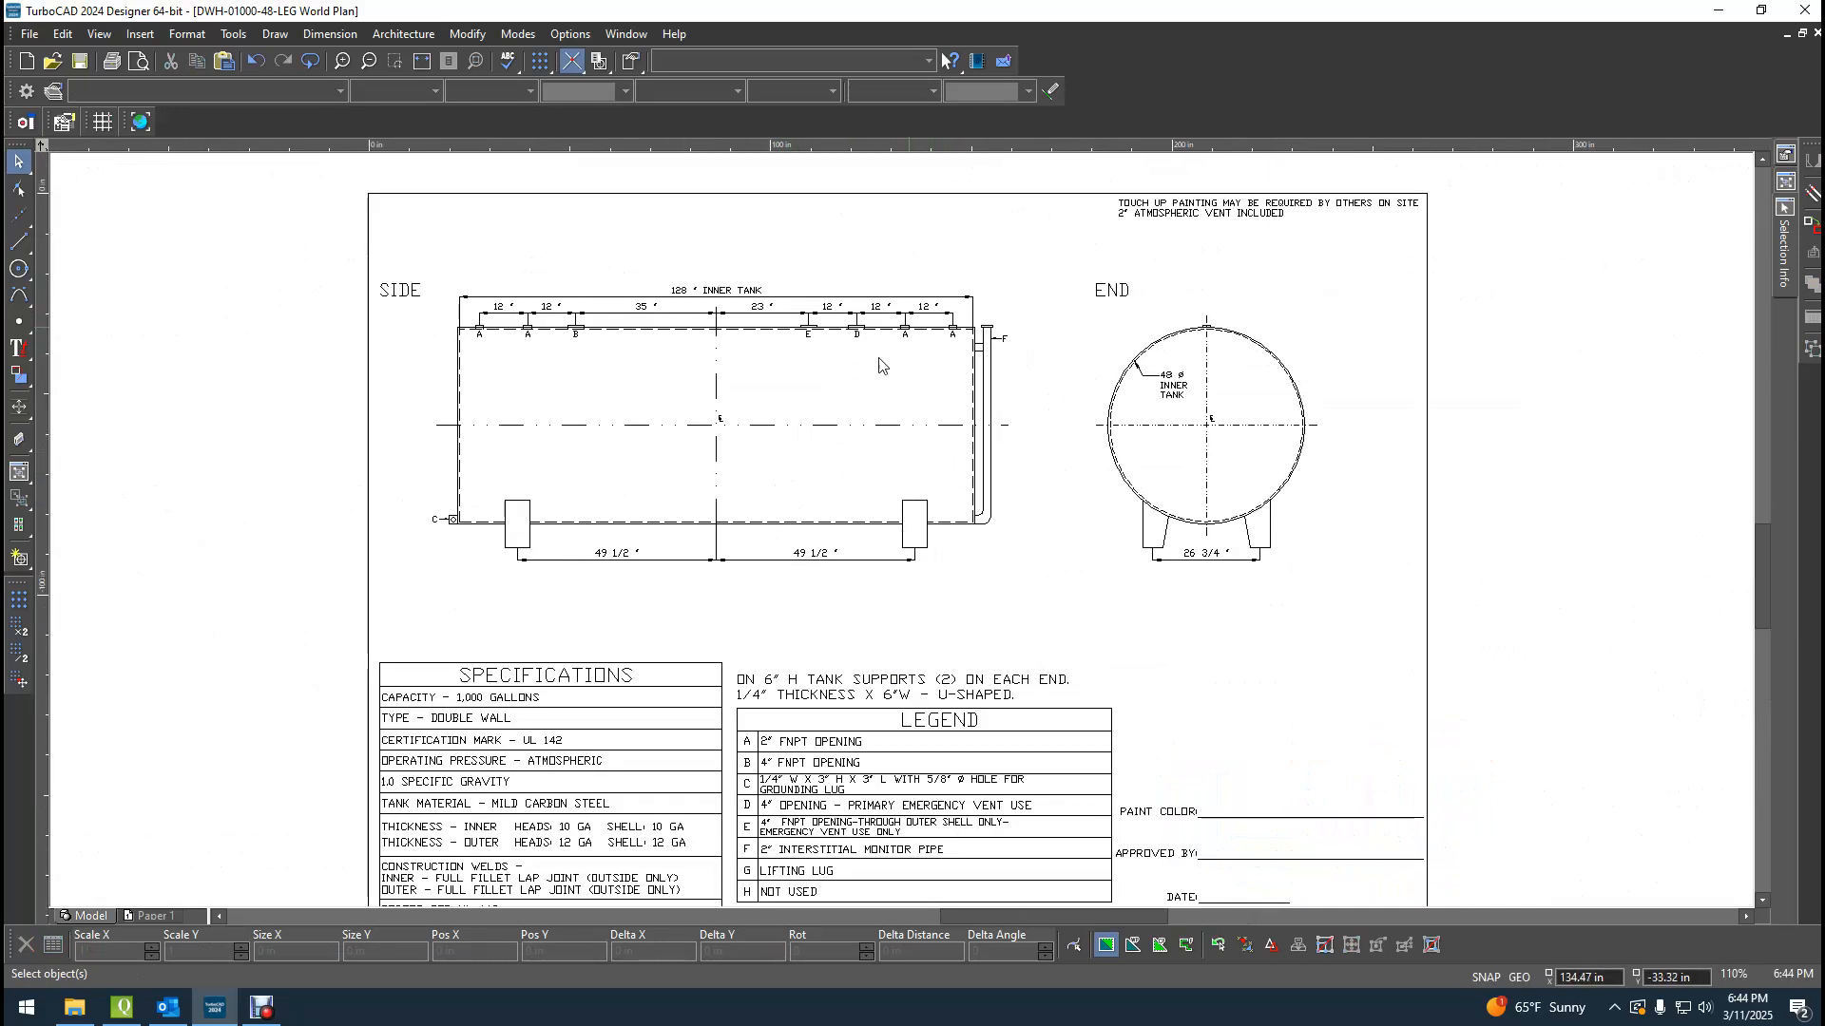
pyautogui.scroll(3, 856, 380)
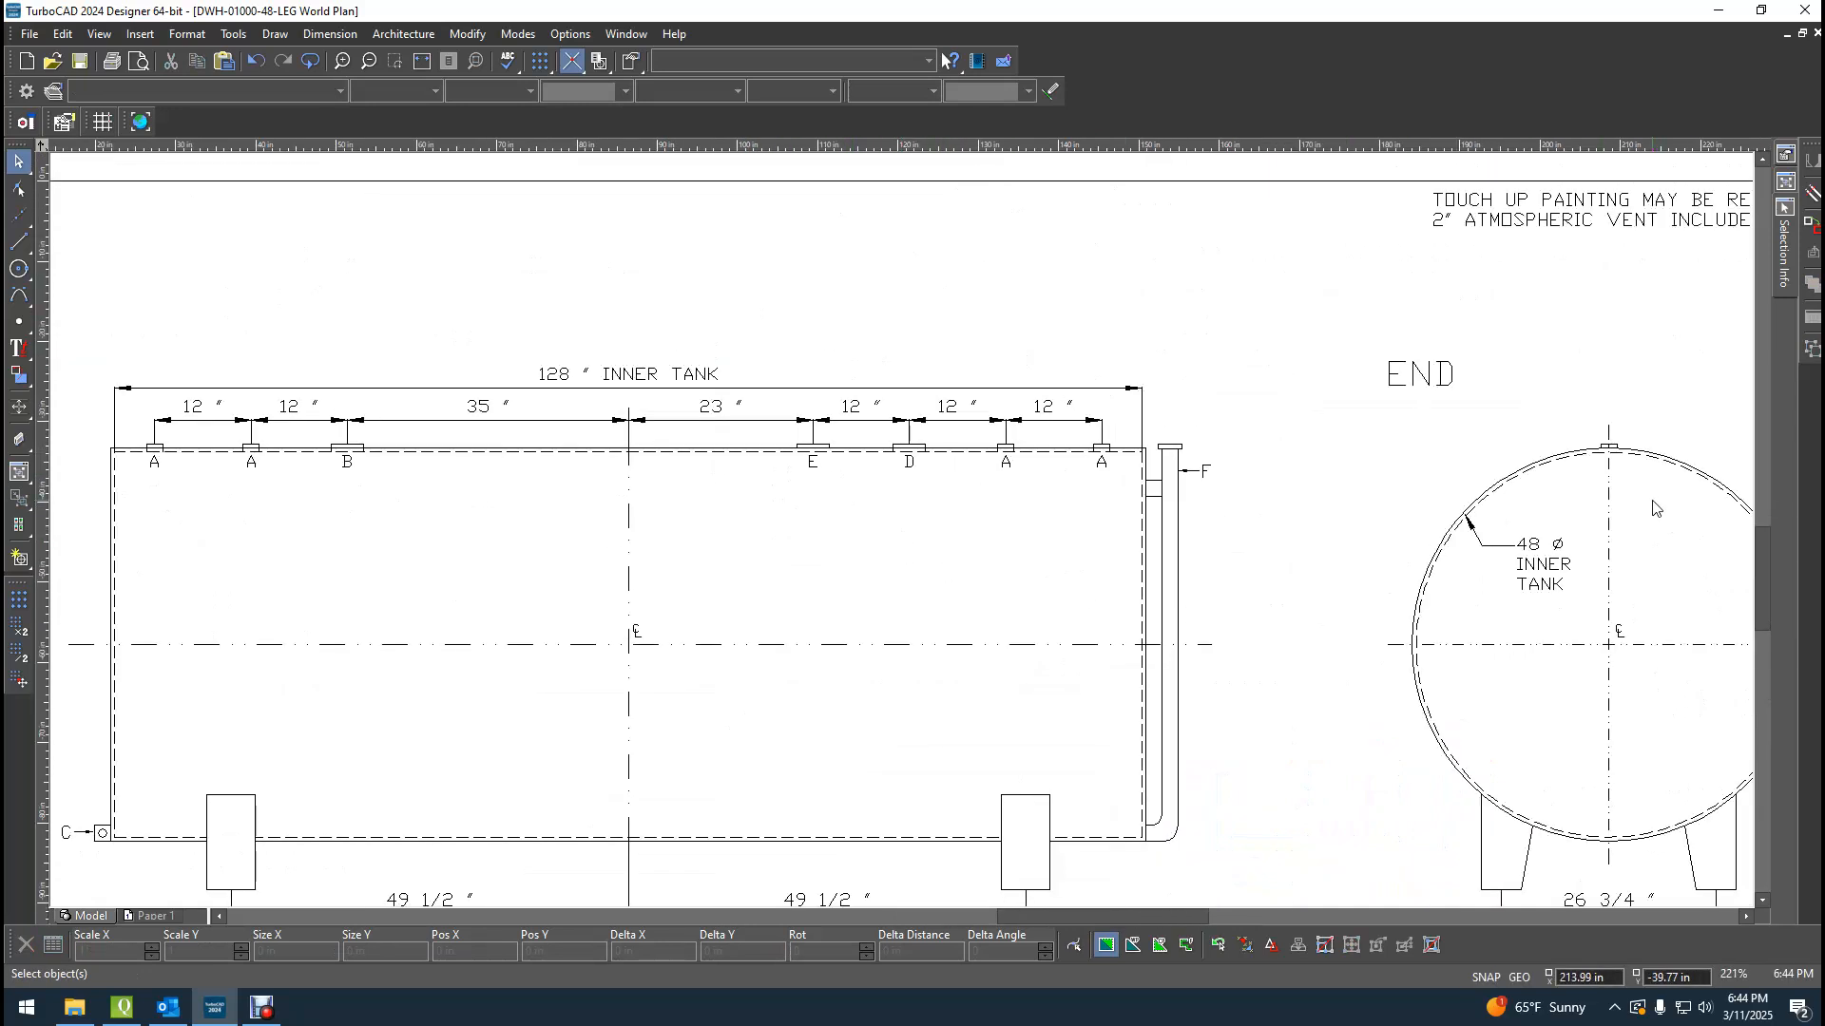
pyautogui.scroll(3, 1657, 508)
pyautogui.scroll(3, 737, 454)
pyautogui.scroll(2, 1124, 495)
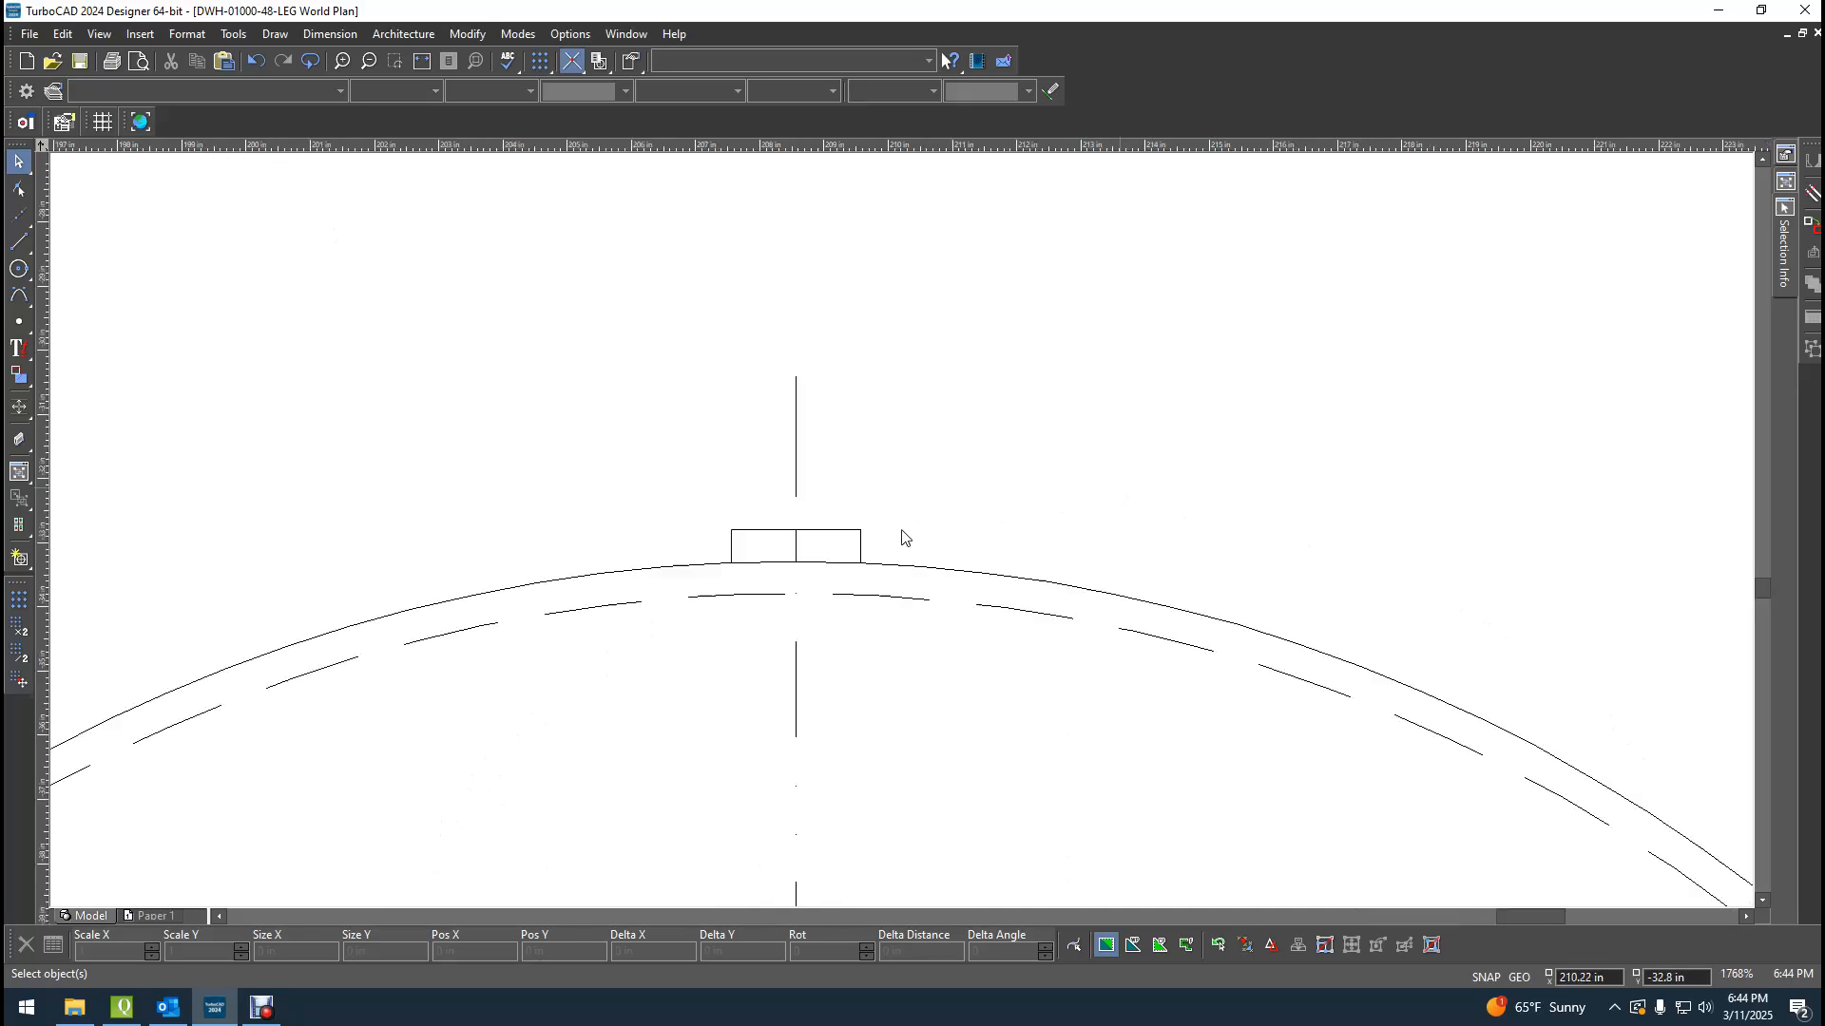
pyautogui.click(19, 242)
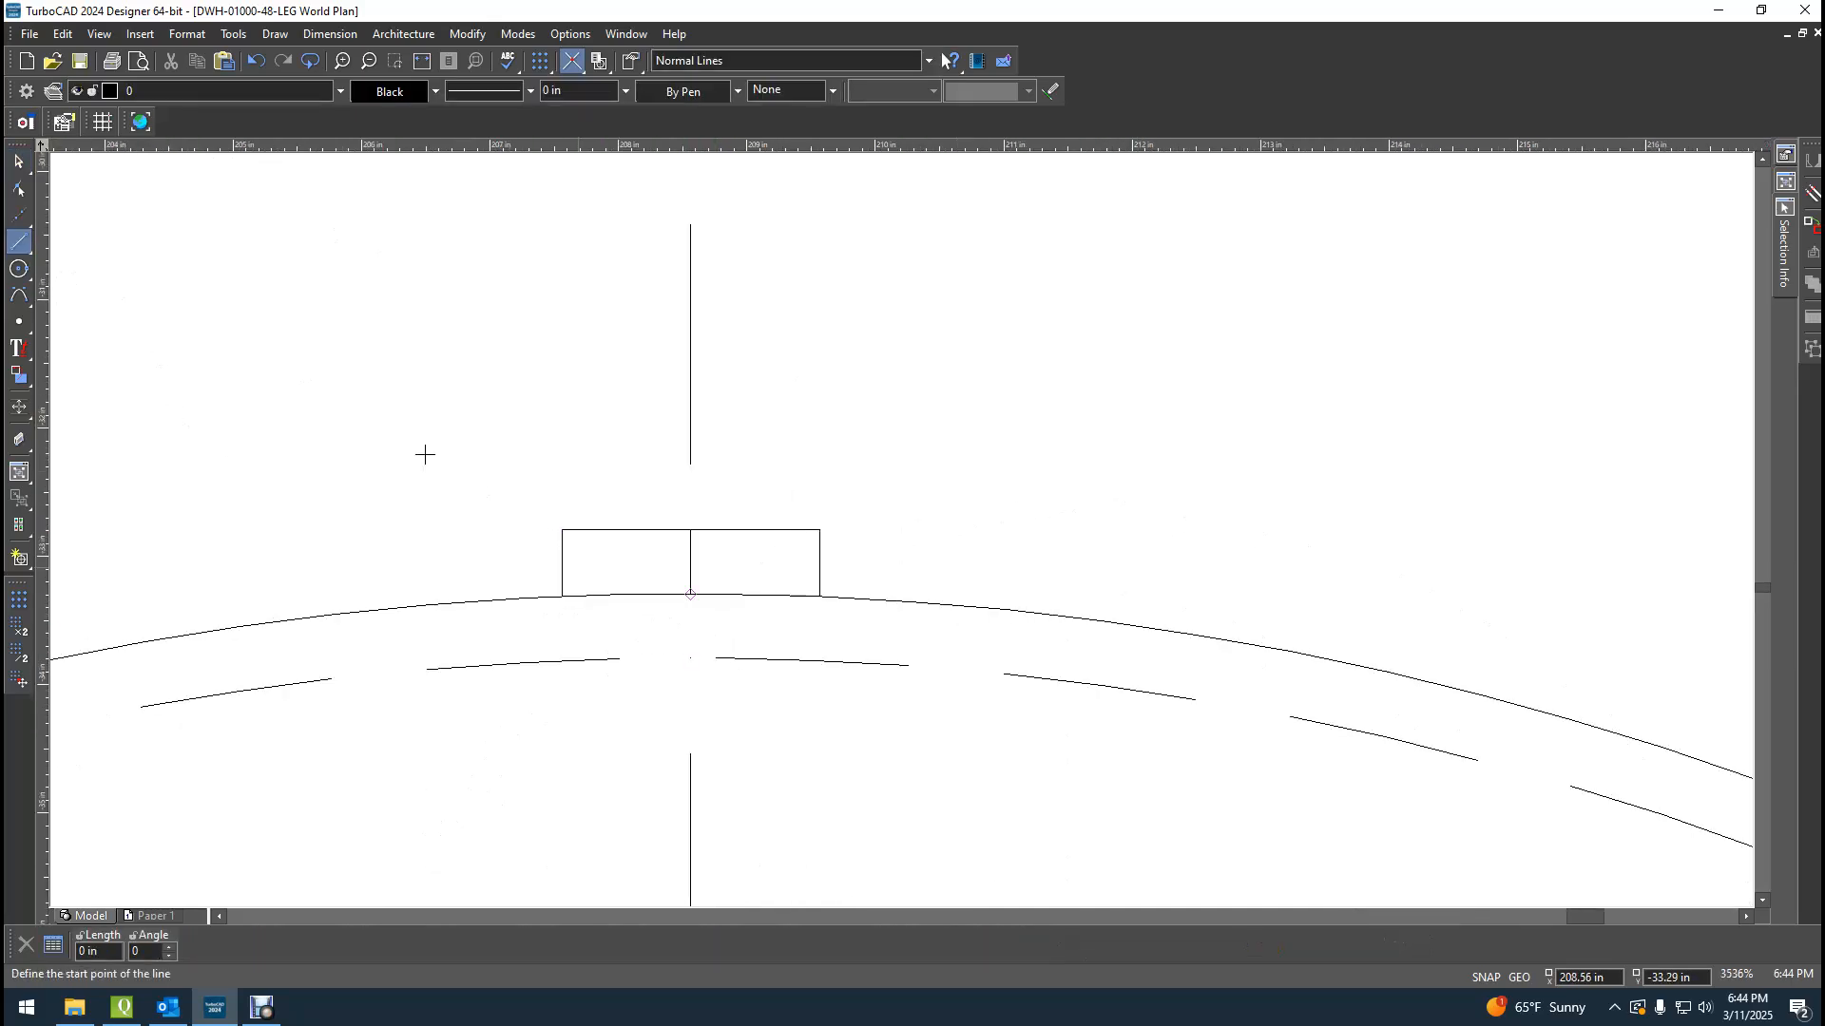
pyautogui.click(434, 91)
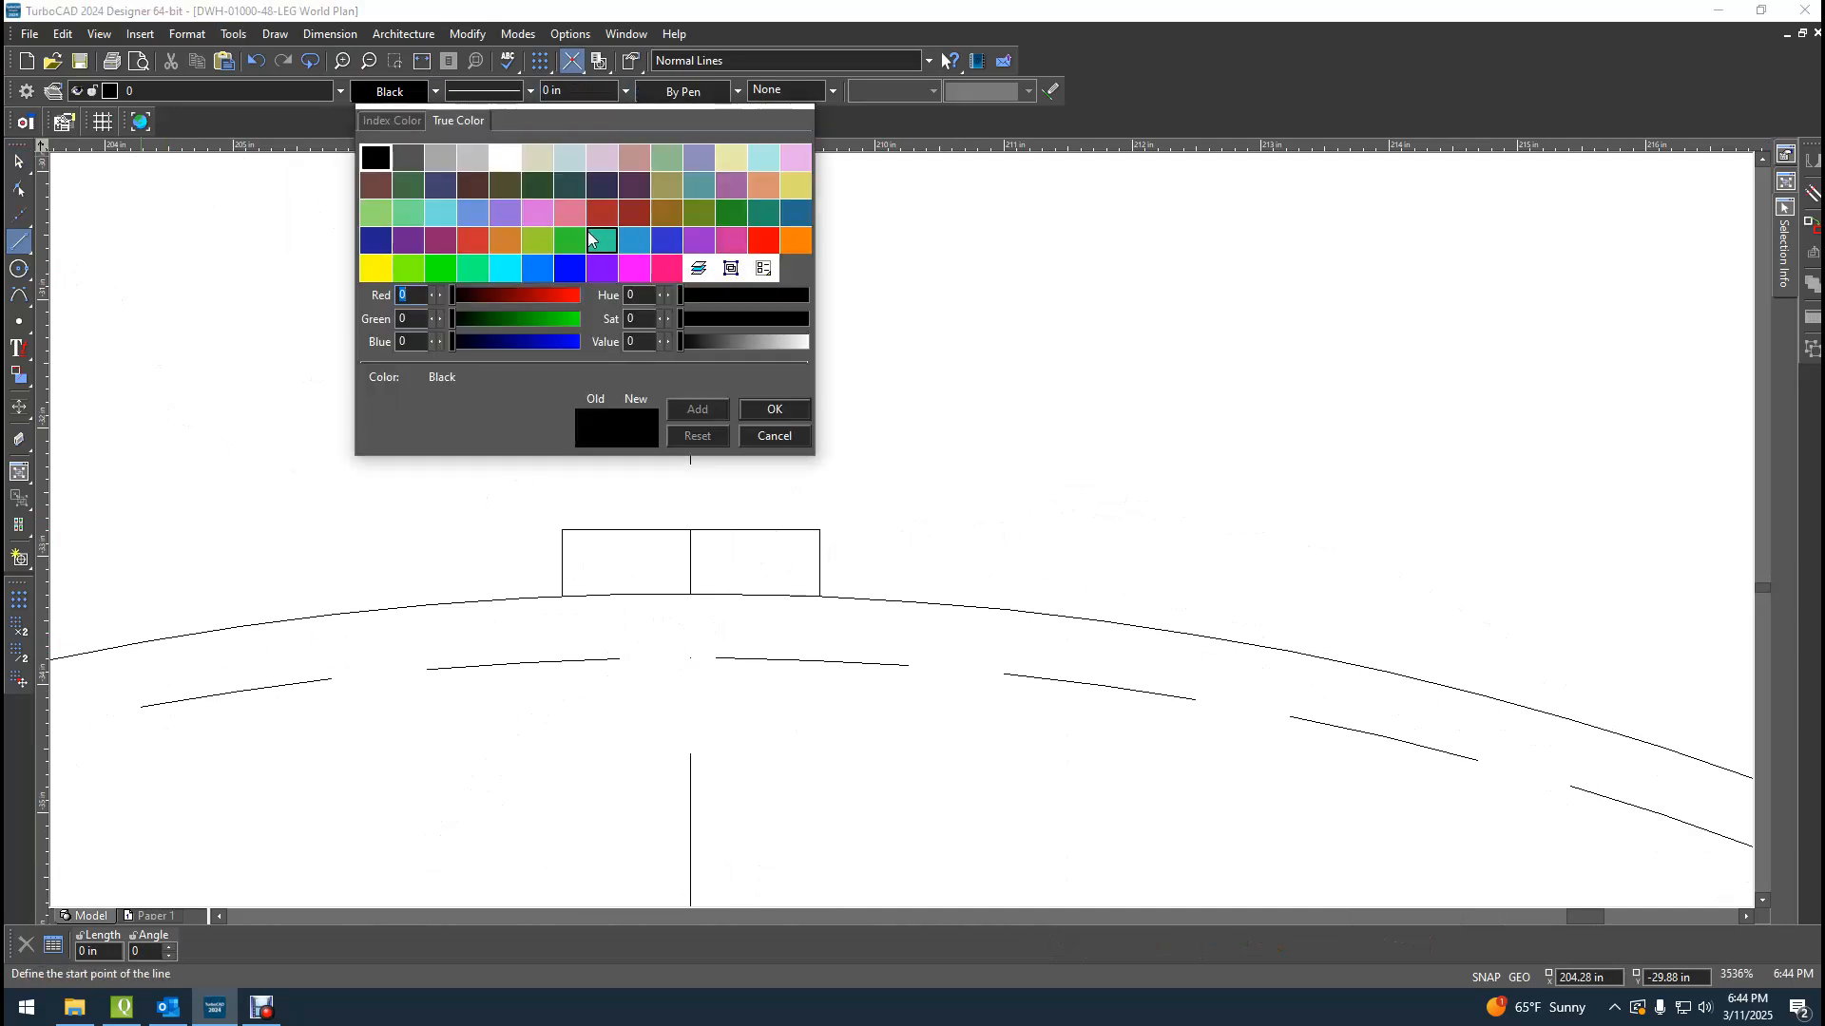
pyautogui.click(635, 270)
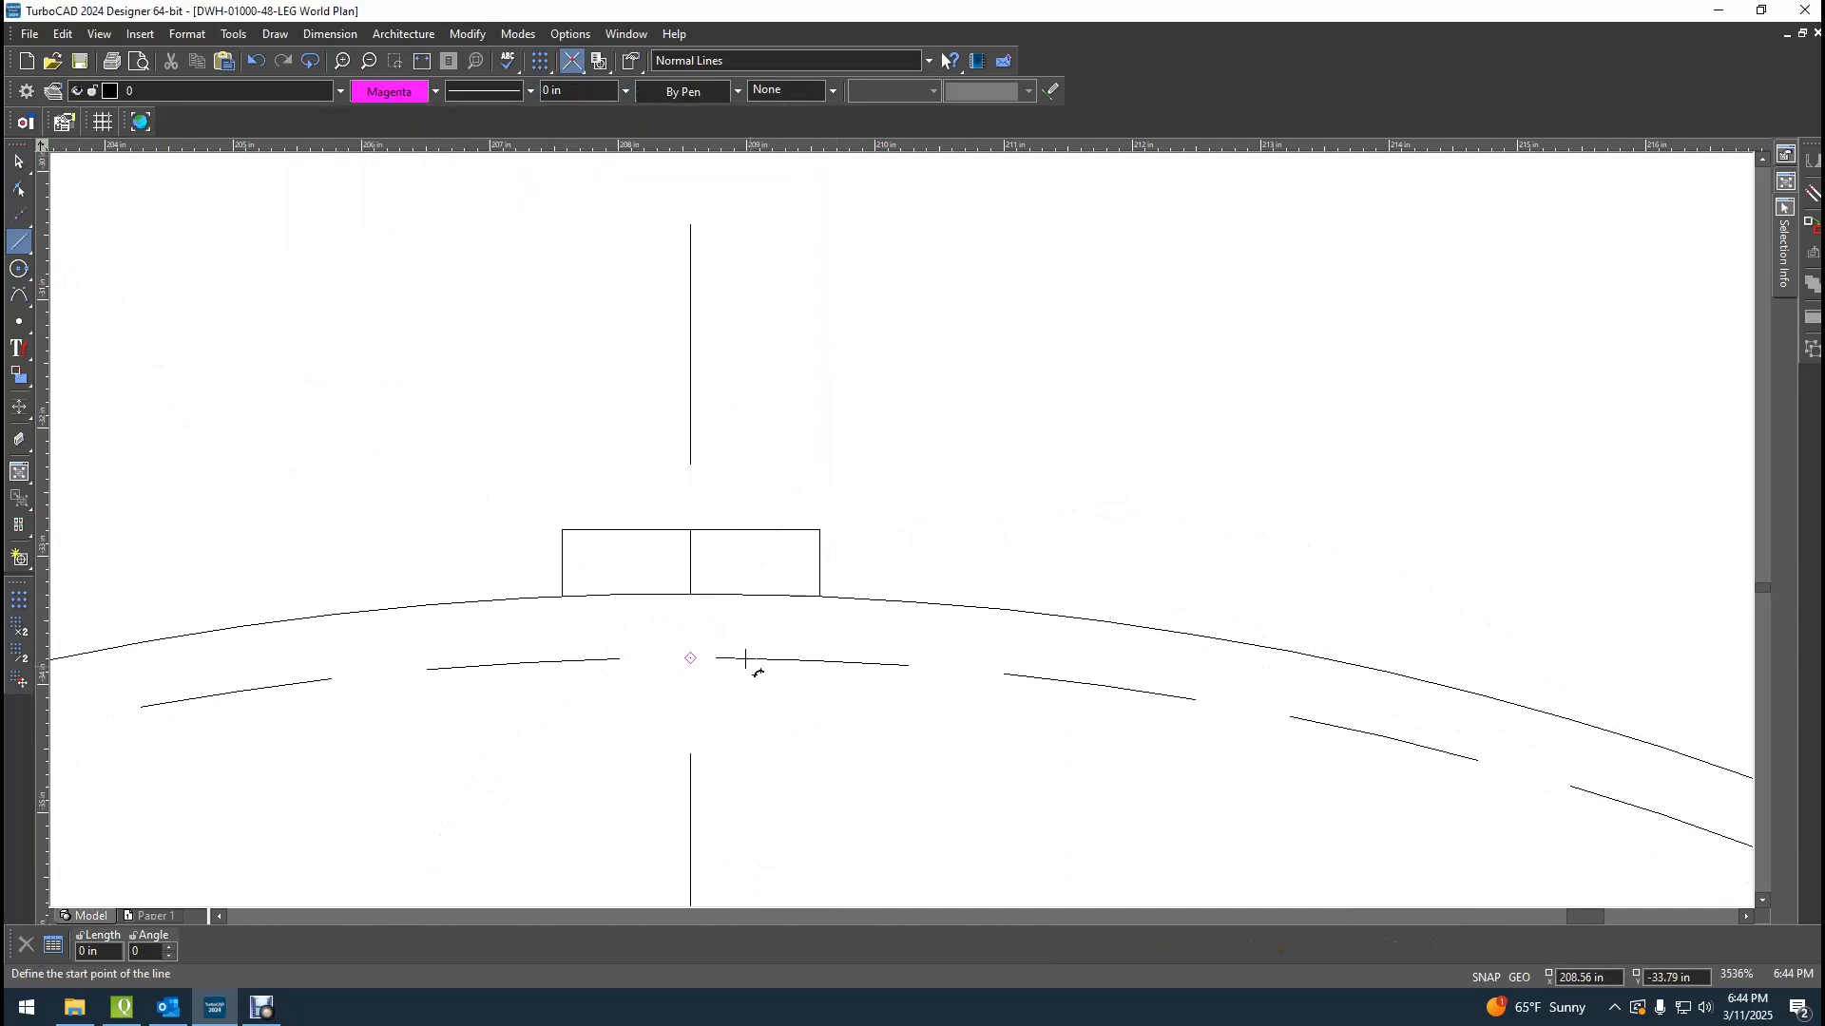
pyautogui.click(691, 595)
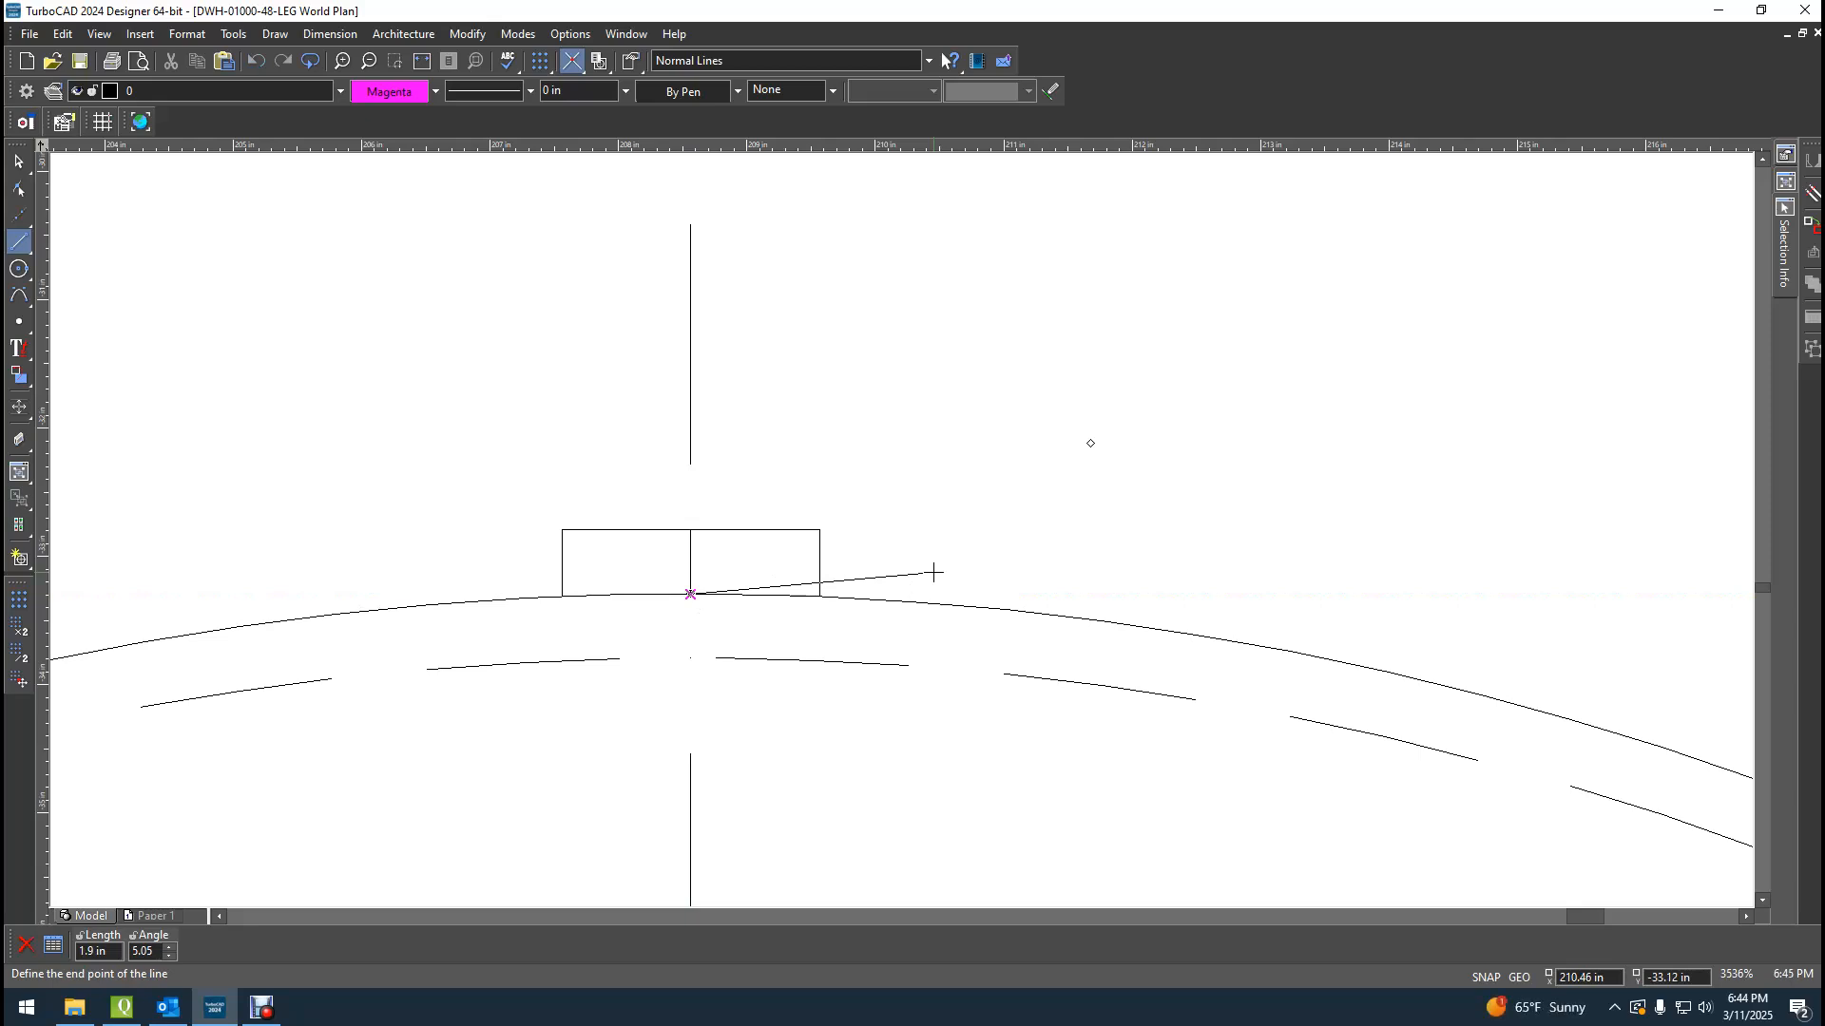
pyautogui.press('Tab')
pyautogui.write('.25')
pyautogui.press('Tab')
pyautogui.write('0')
pyautogui.press('Return')
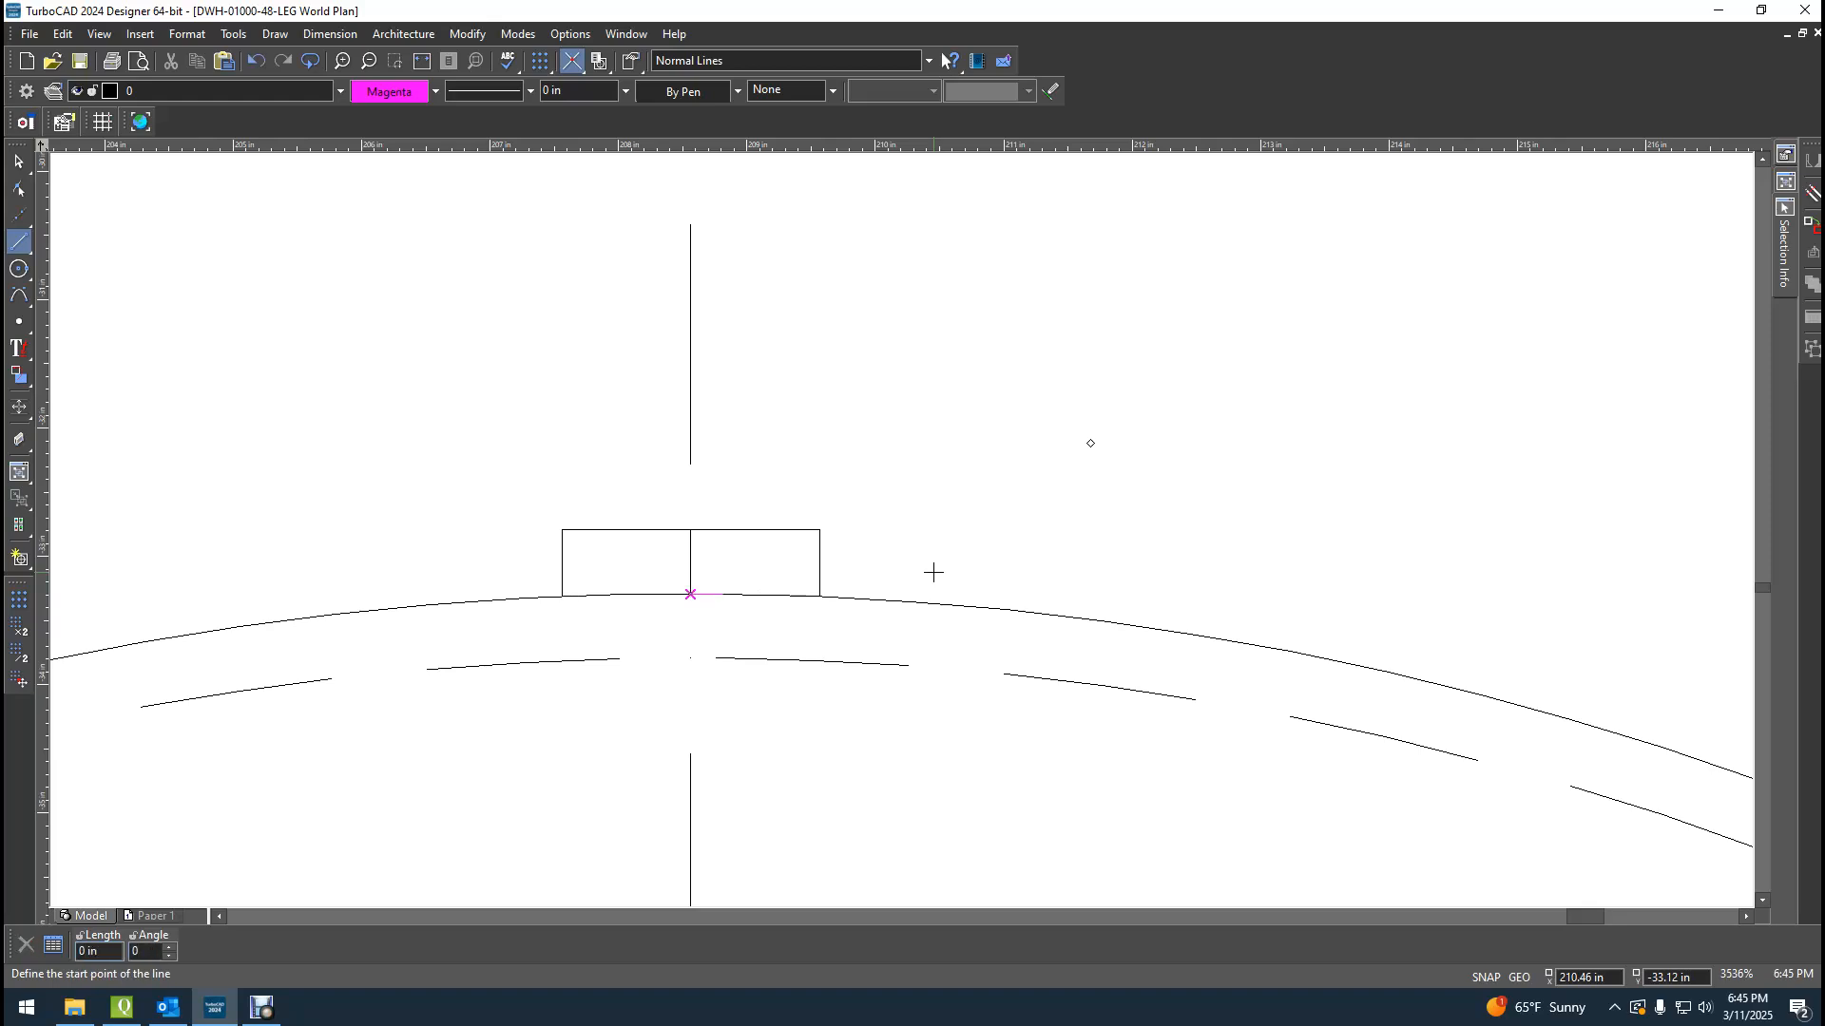
# Draw a black 0.5 by 3 in lug rectangle standing on the end-view tank, starting from the guide line's right end and centred on the centerline.
pyautogui.click(279, 34)
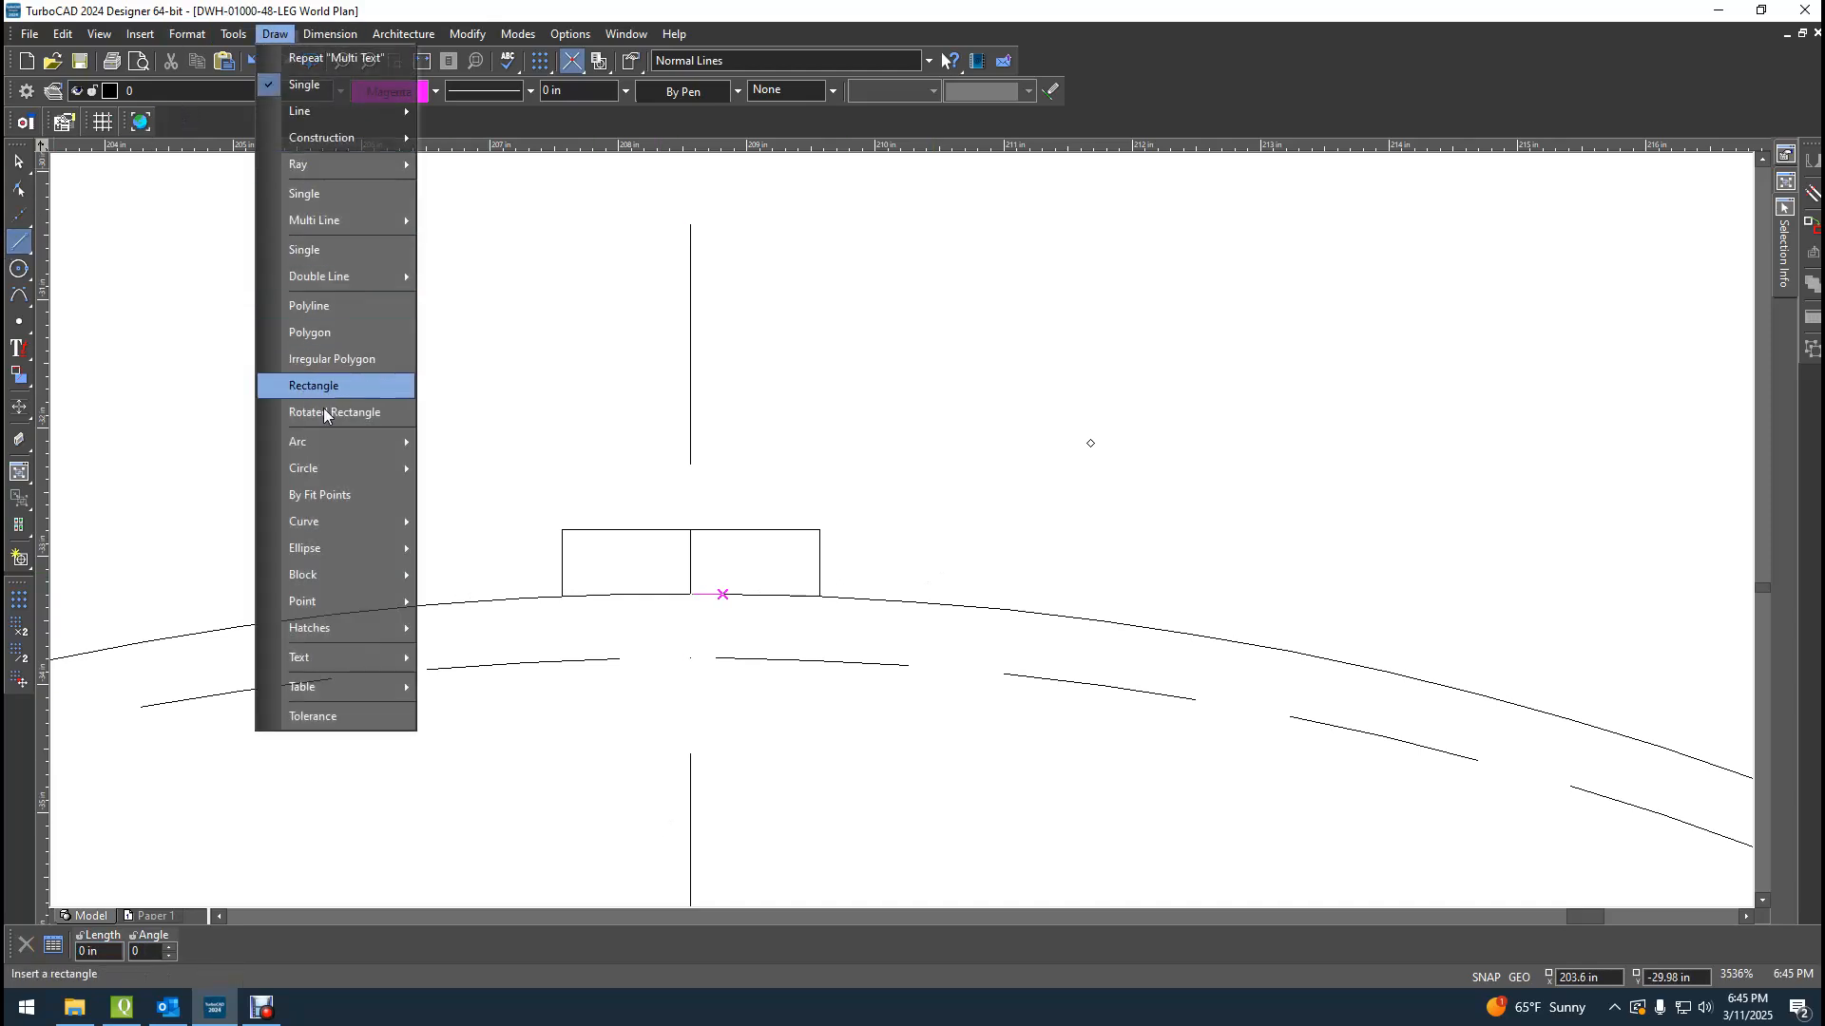
pyautogui.click(344, 386)
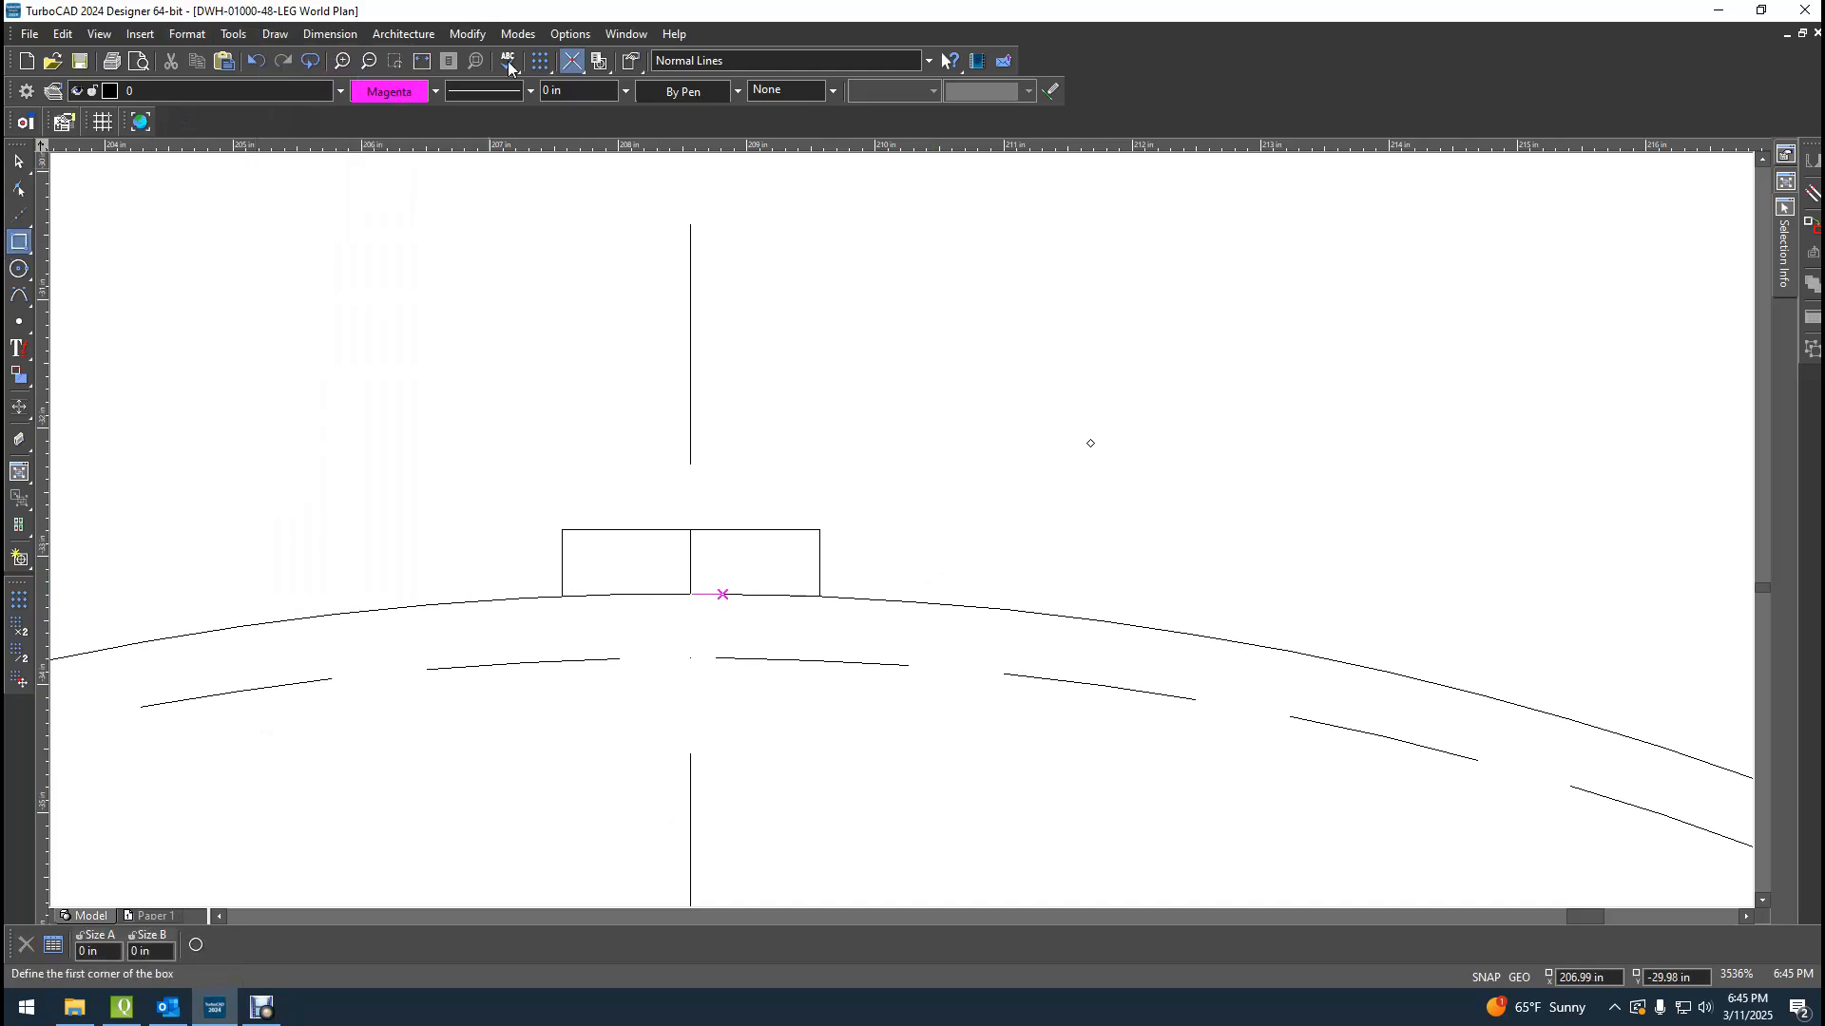
pyautogui.click(434, 92)
pyautogui.click(382, 159)
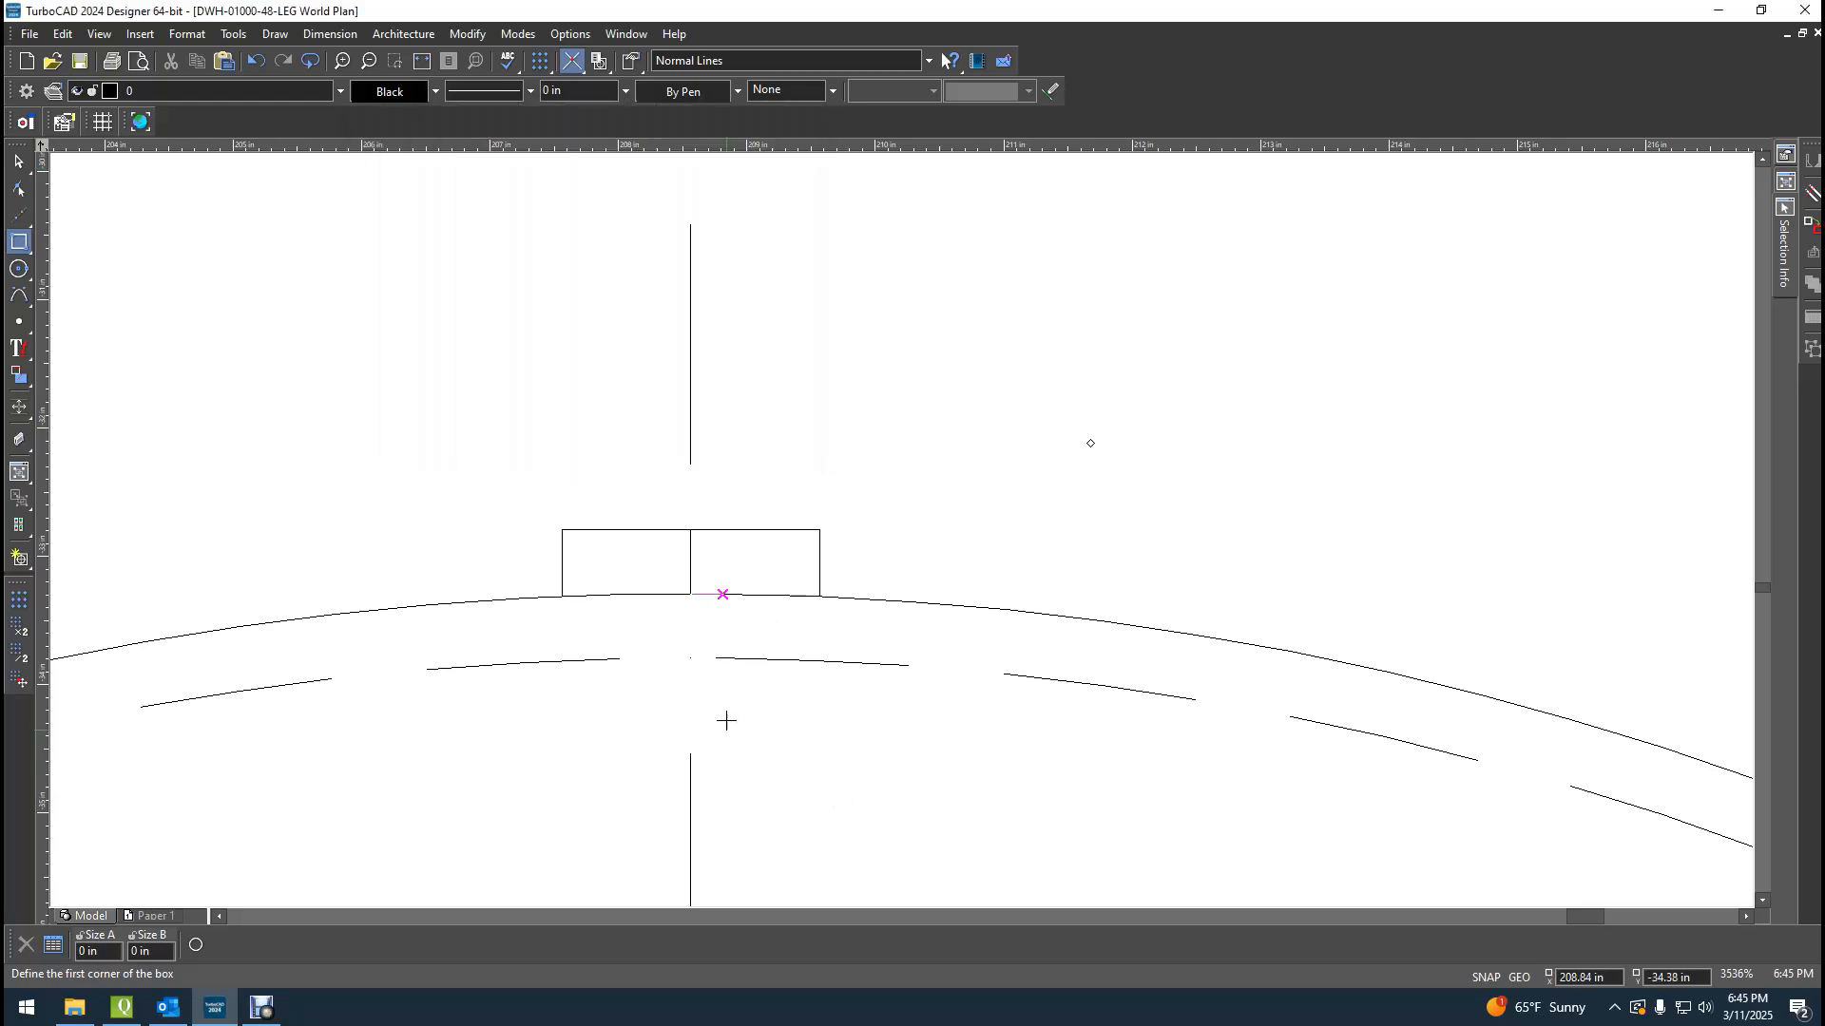
pyautogui.click(722, 595)
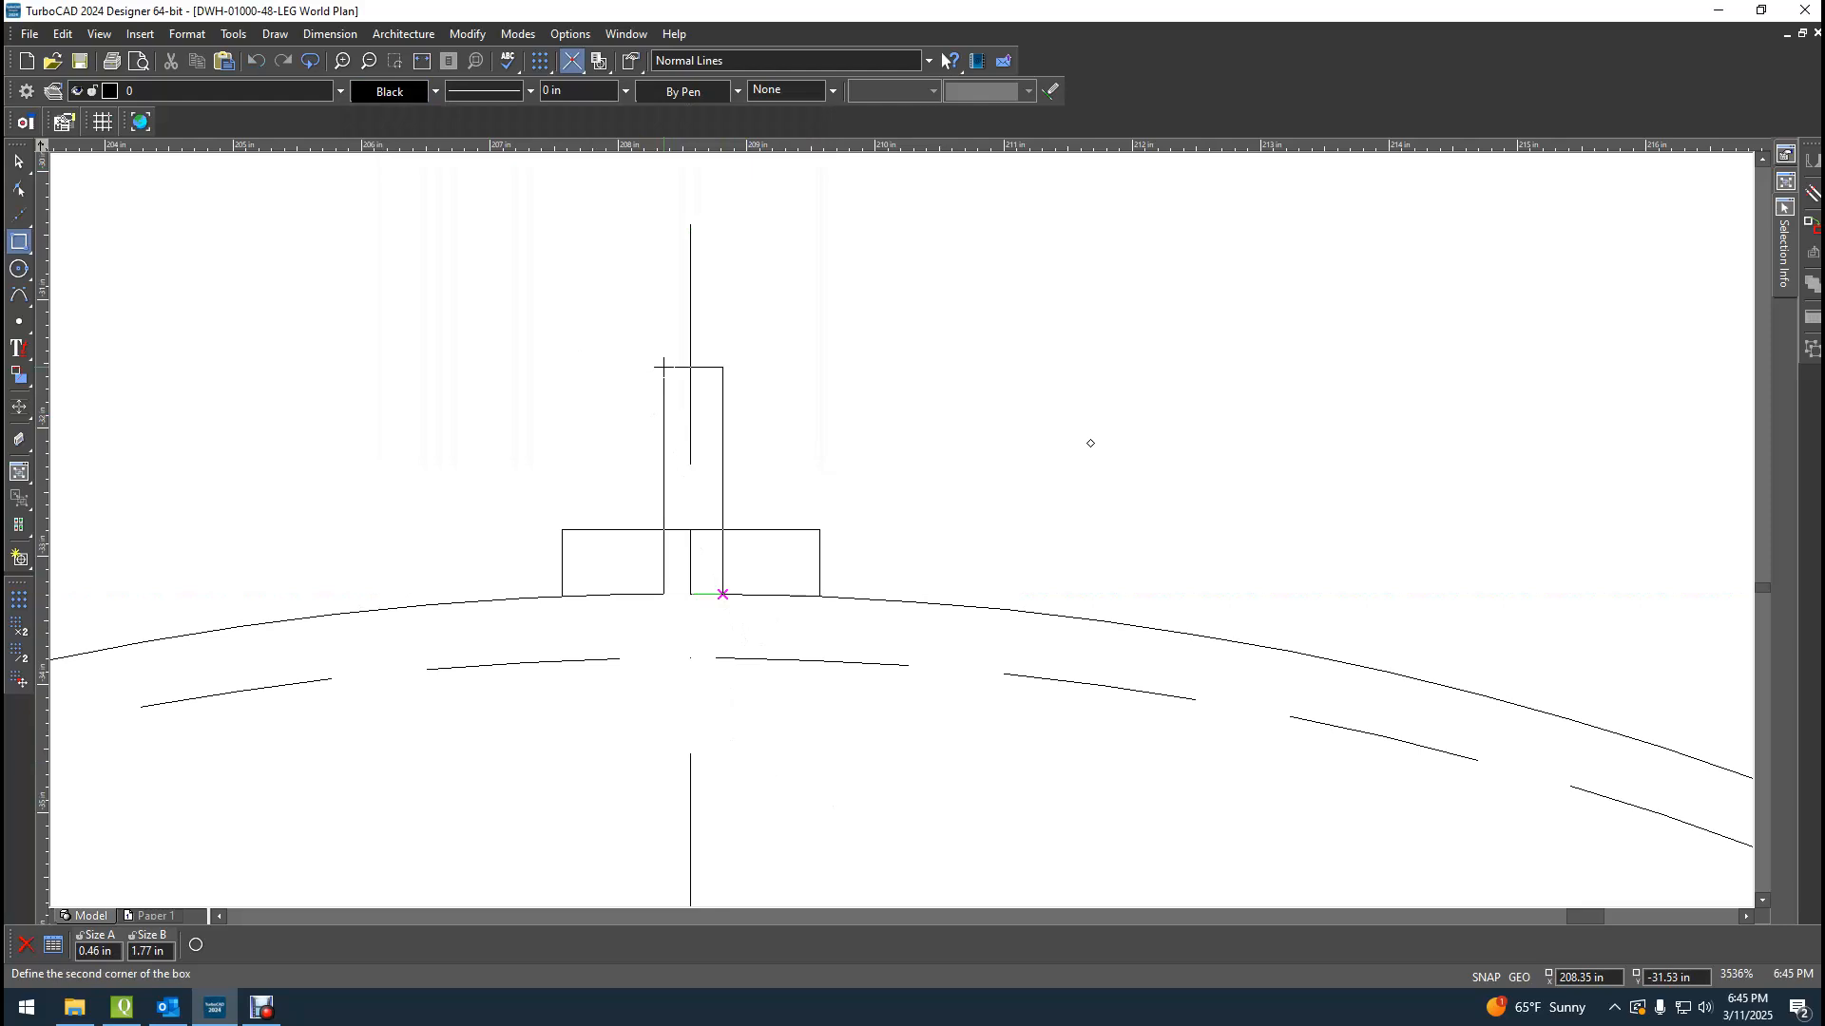
pyautogui.press('Tab')
pyautogui.write('.5')
pyautogui.press('Tab')
pyautogui.write('3')
pyautogui.press('Return')
pyautogui.press('Escape')
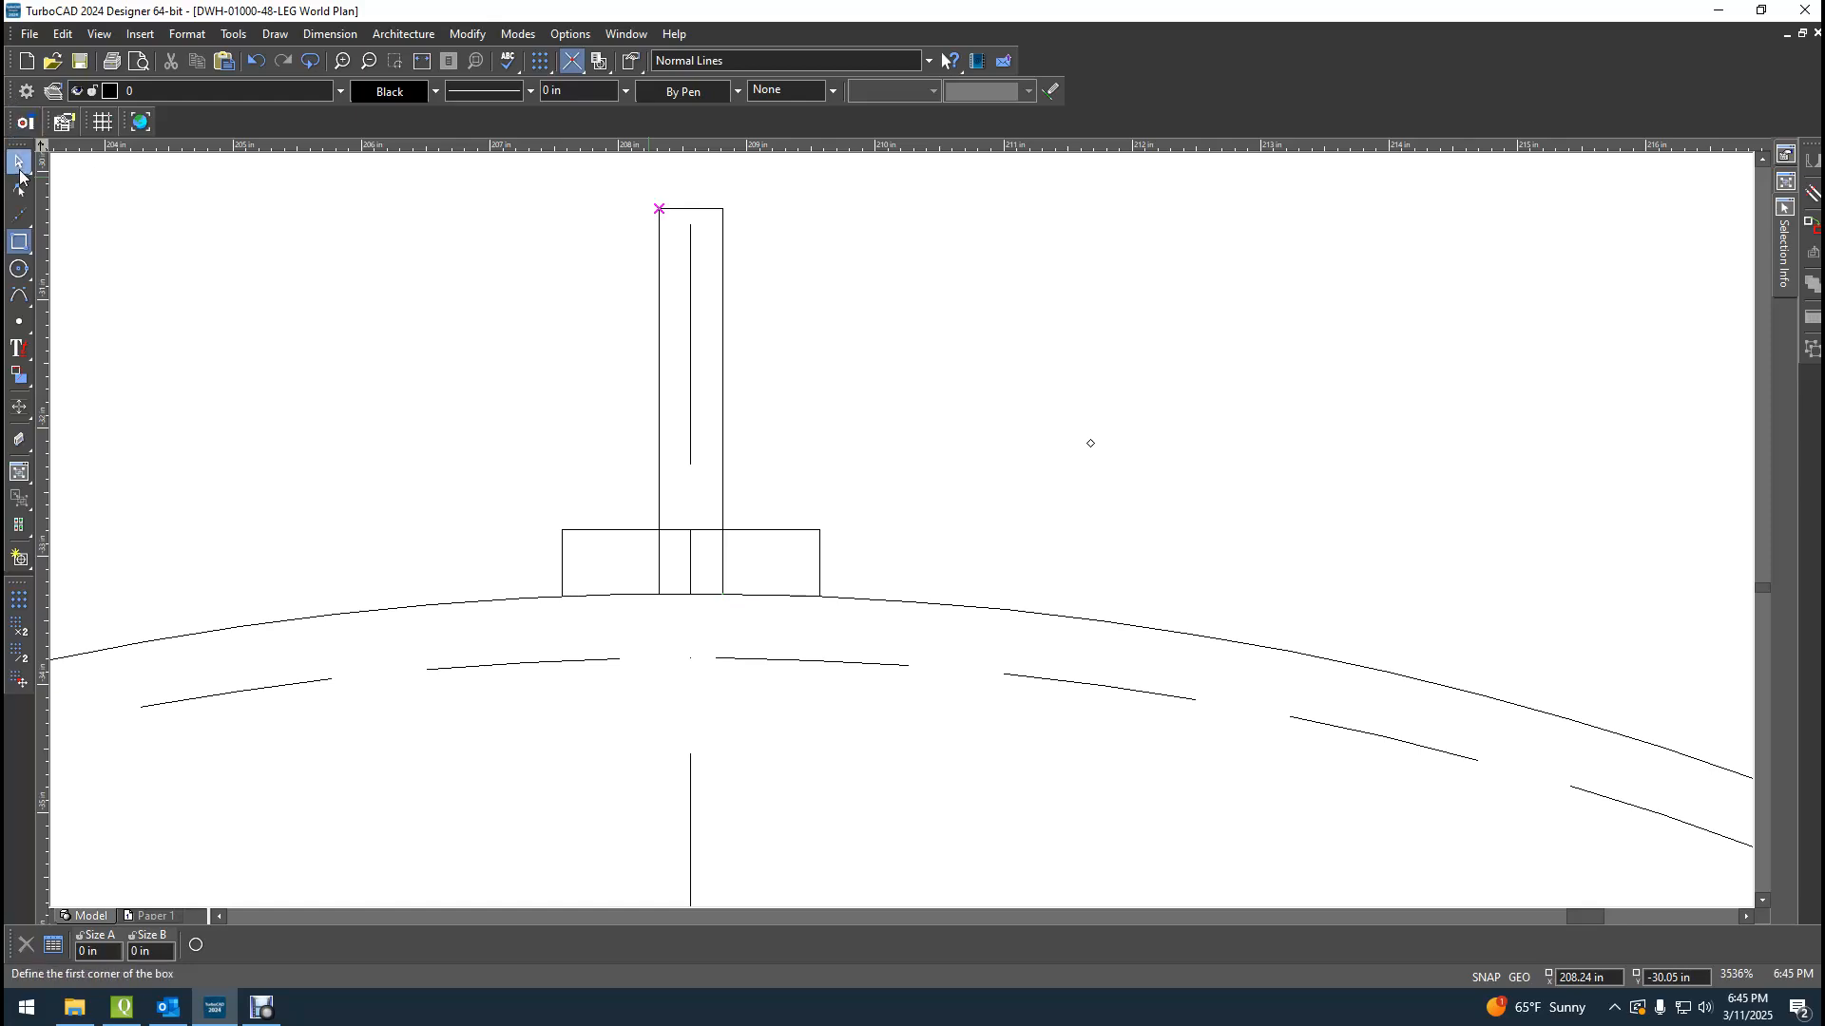
# Extend the end view's vertical centerline to just above the lug and explode the lug rectangle into separate lines.
pyautogui.click(690, 332)
pyautogui.moveTo(692, 224); pyautogui.dragTo(690, 311)
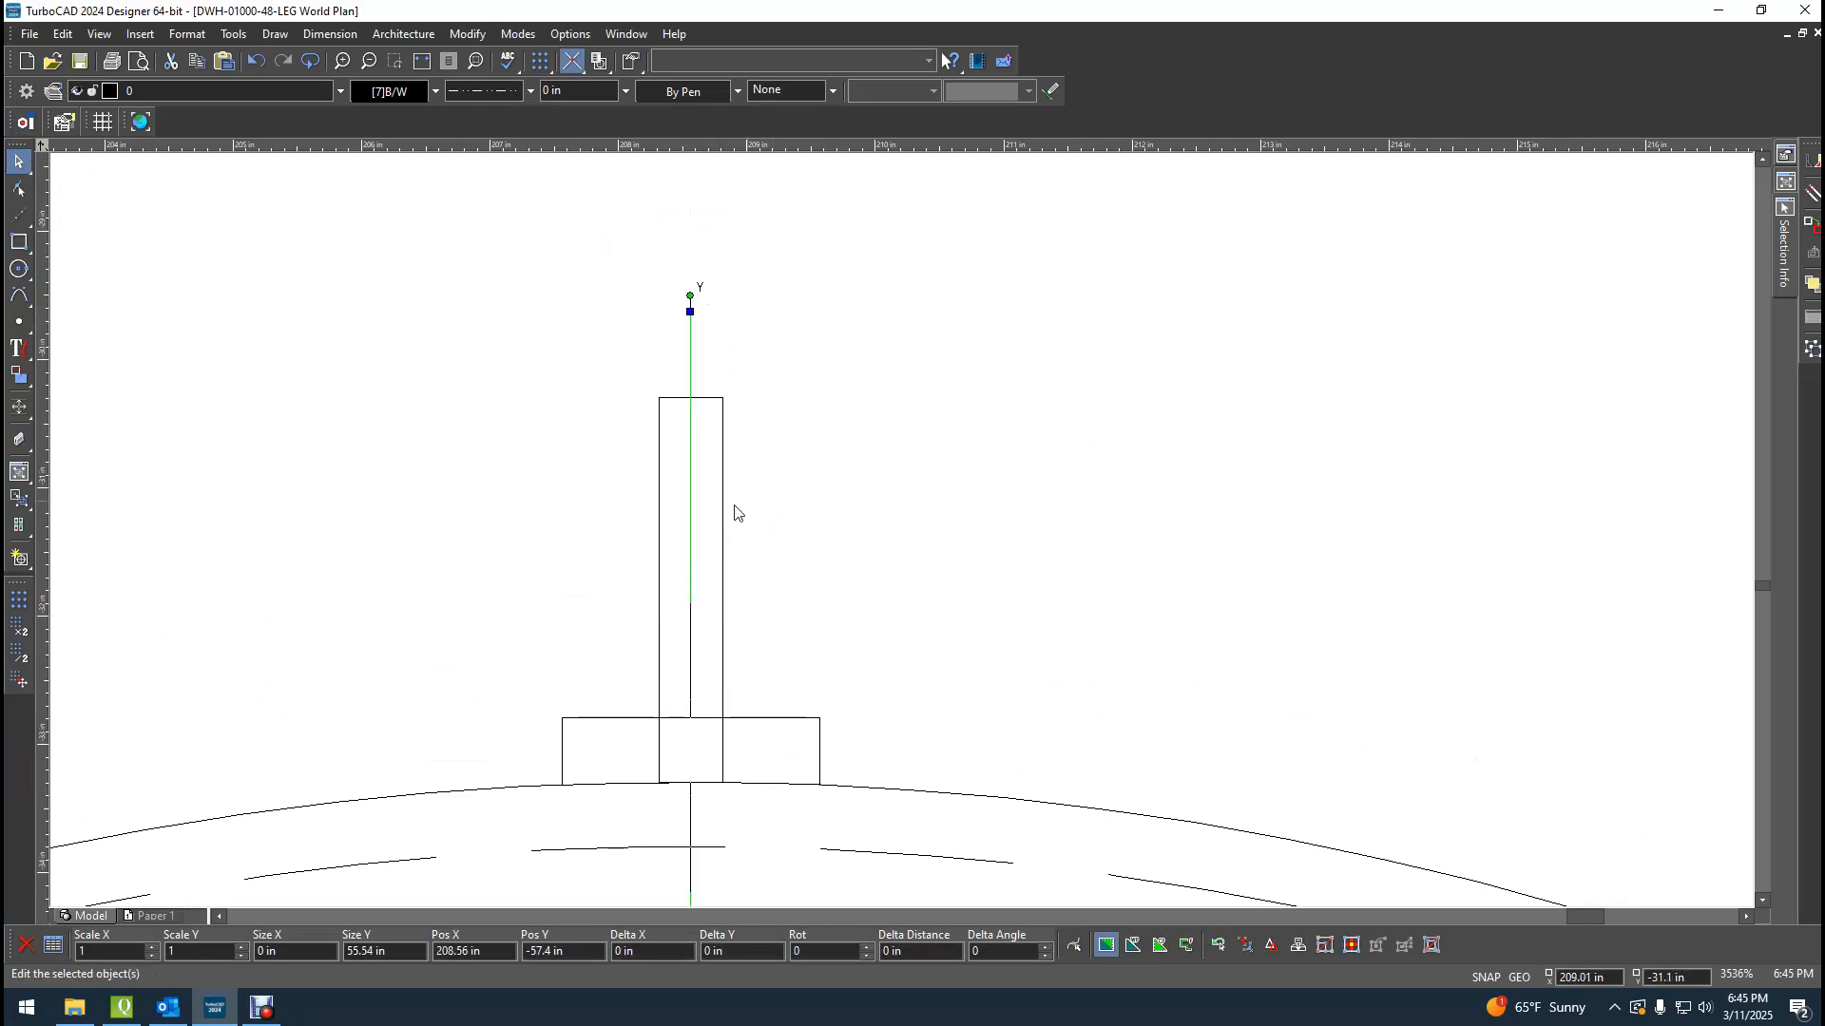
pyautogui.click(723, 514)
pyautogui.click(1814, 352)
pyautogui.click(1165, 655)
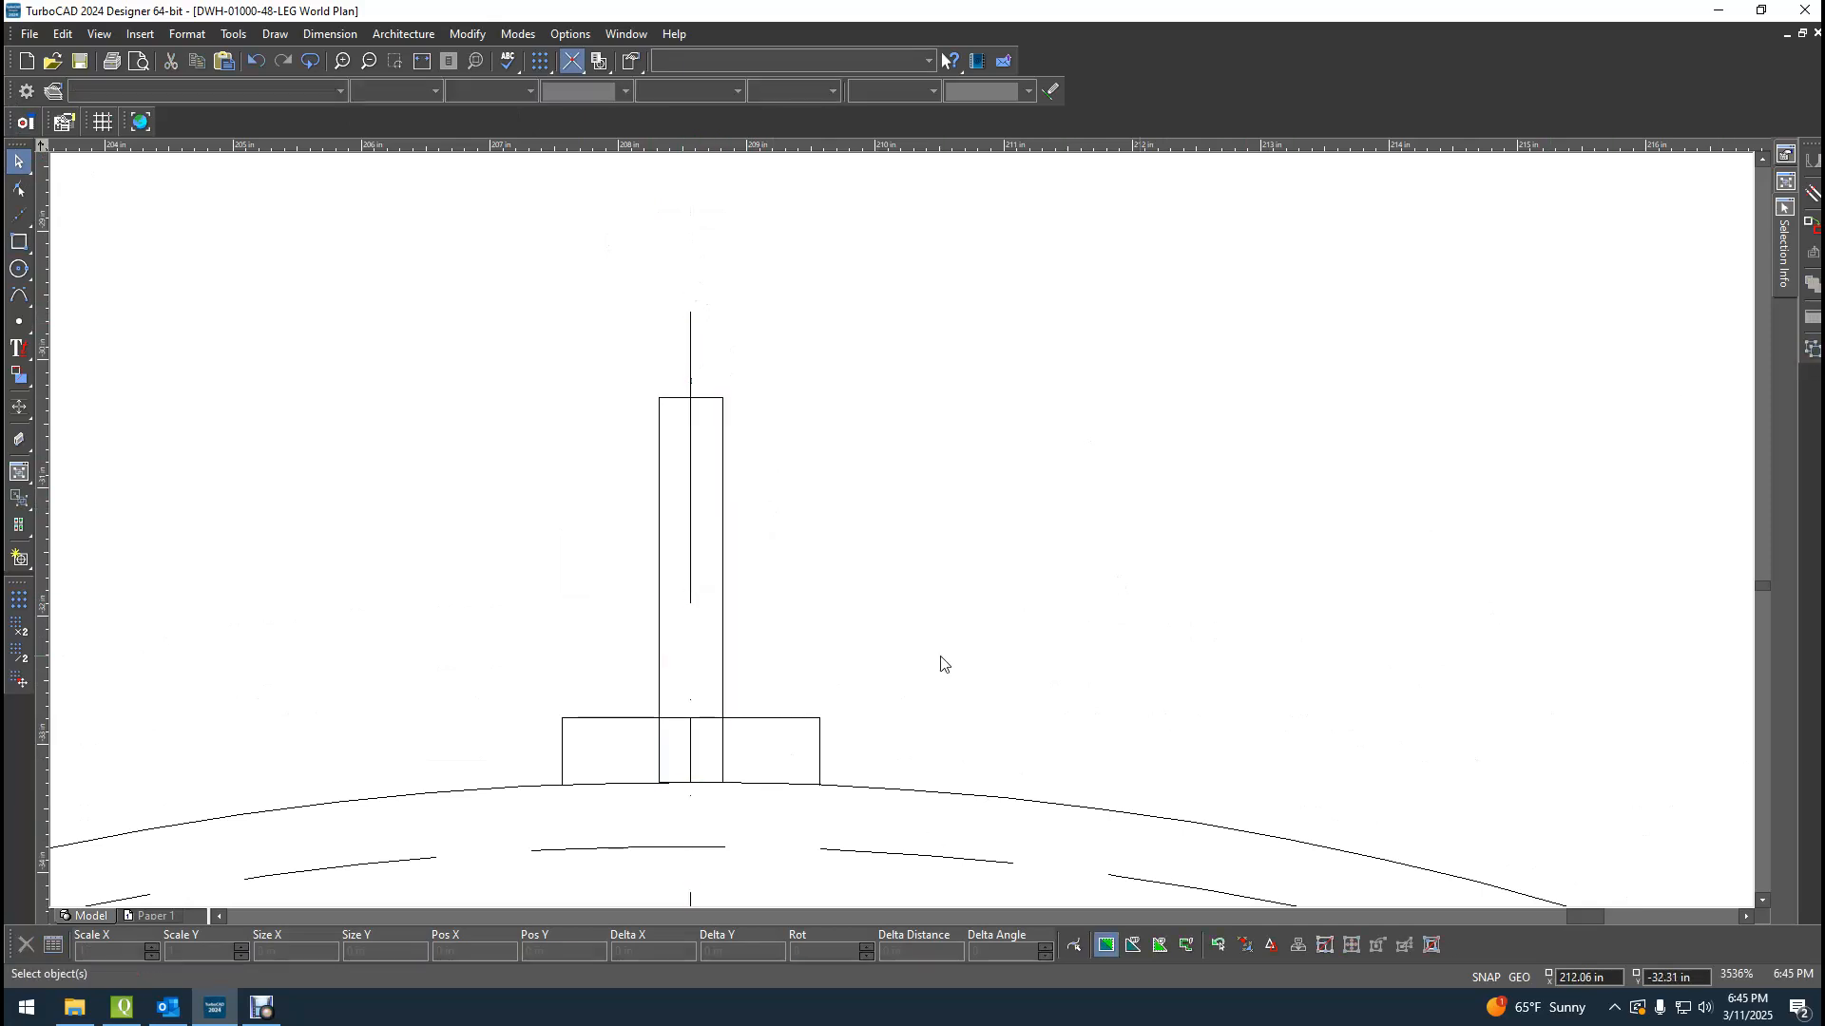
# Delete the short vertical line inside the fitting below the lug and the leftover line along the tank top.
pyautogui.click(692, 757)
pyautogui.click(732, 791)
pyautogui.press('Delete')
pyautogui.click(691, 794)
pyautogui.click(787, 865)
pyautogui.click(695, 785)
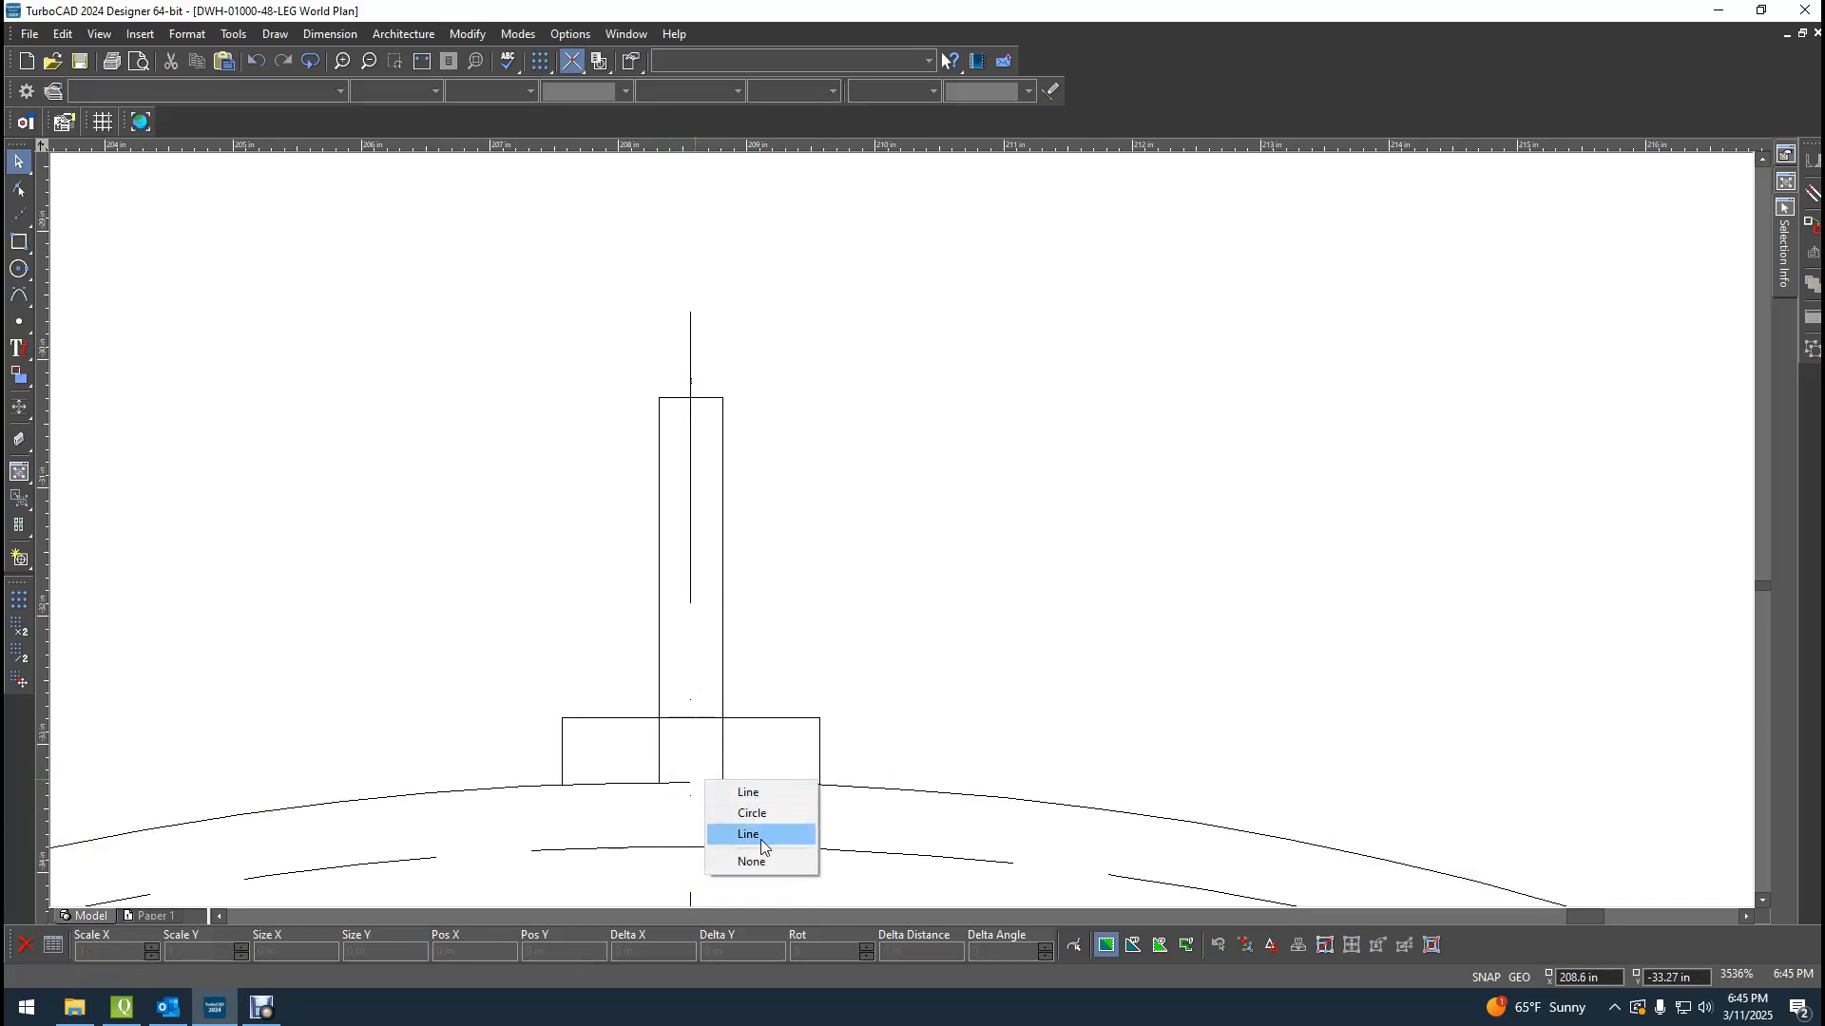
pyautogui.click(760, 840)
pyautogui.press('Delete')
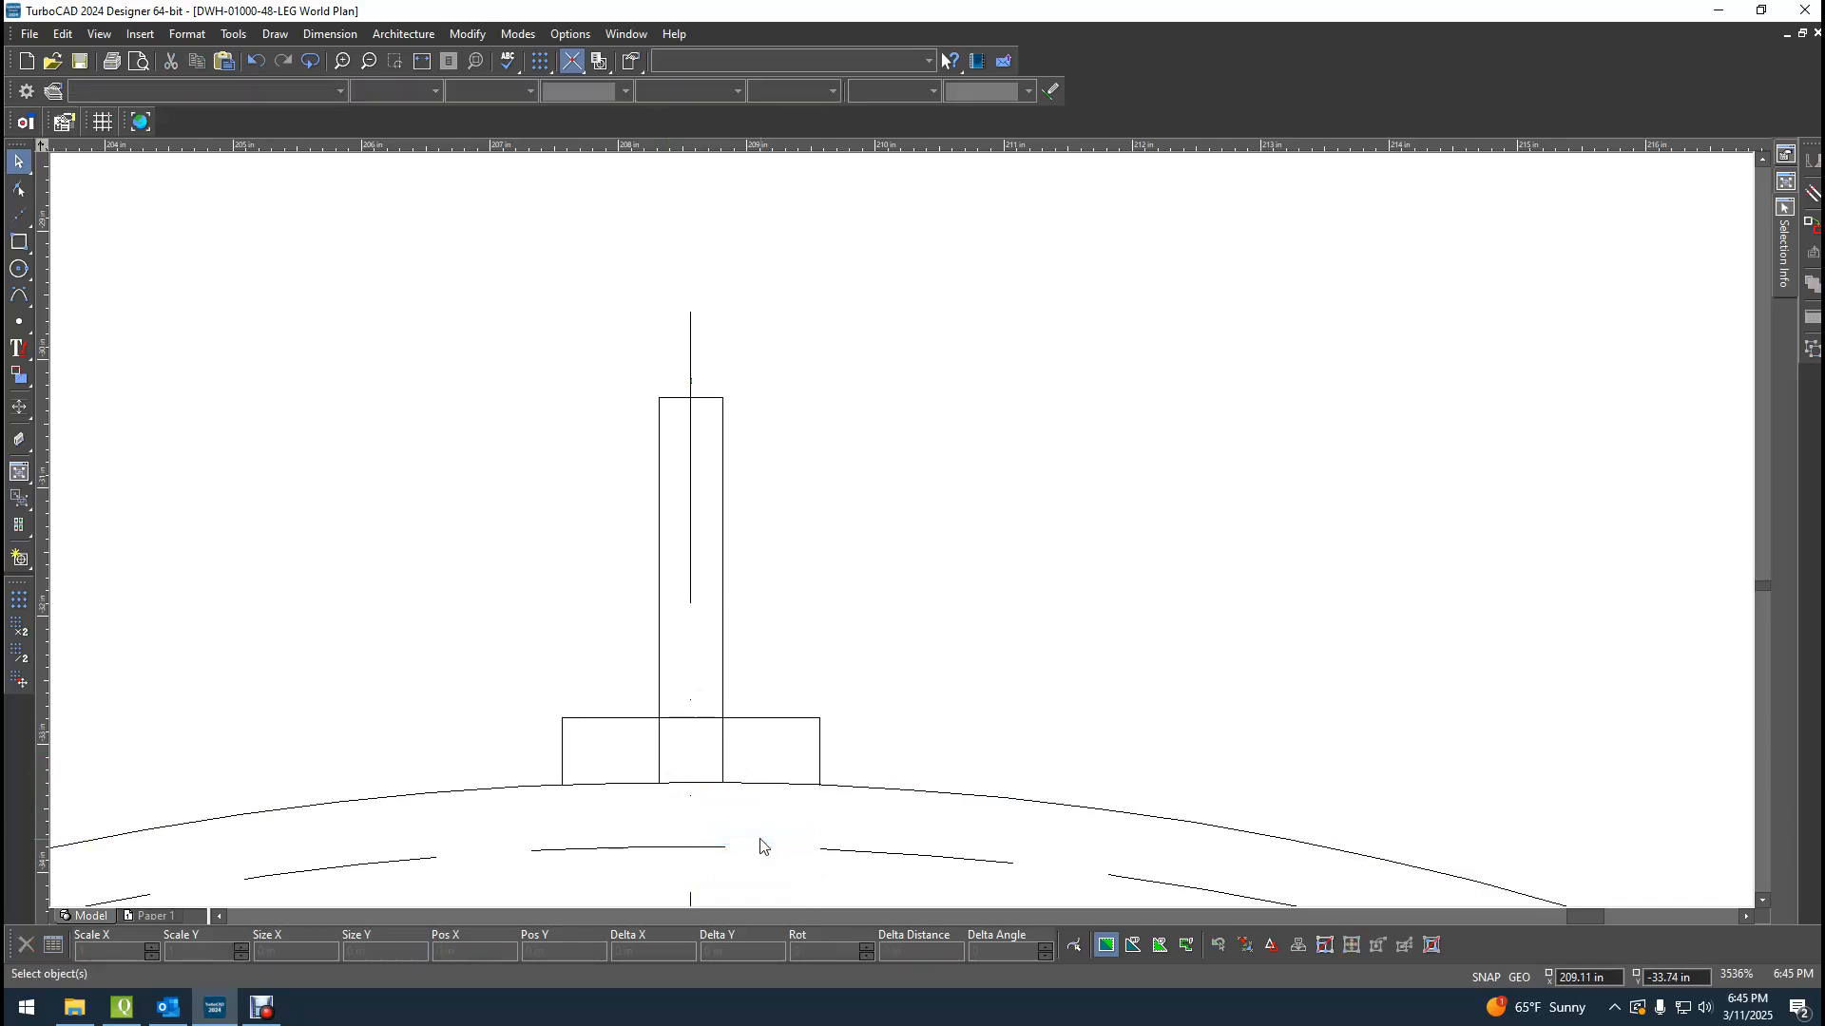
# Shorten both vertical sides of the lug so they end at the top edge of the fitting.
pyautogui.click(662, 774)
pyautogui.click(658, 782)
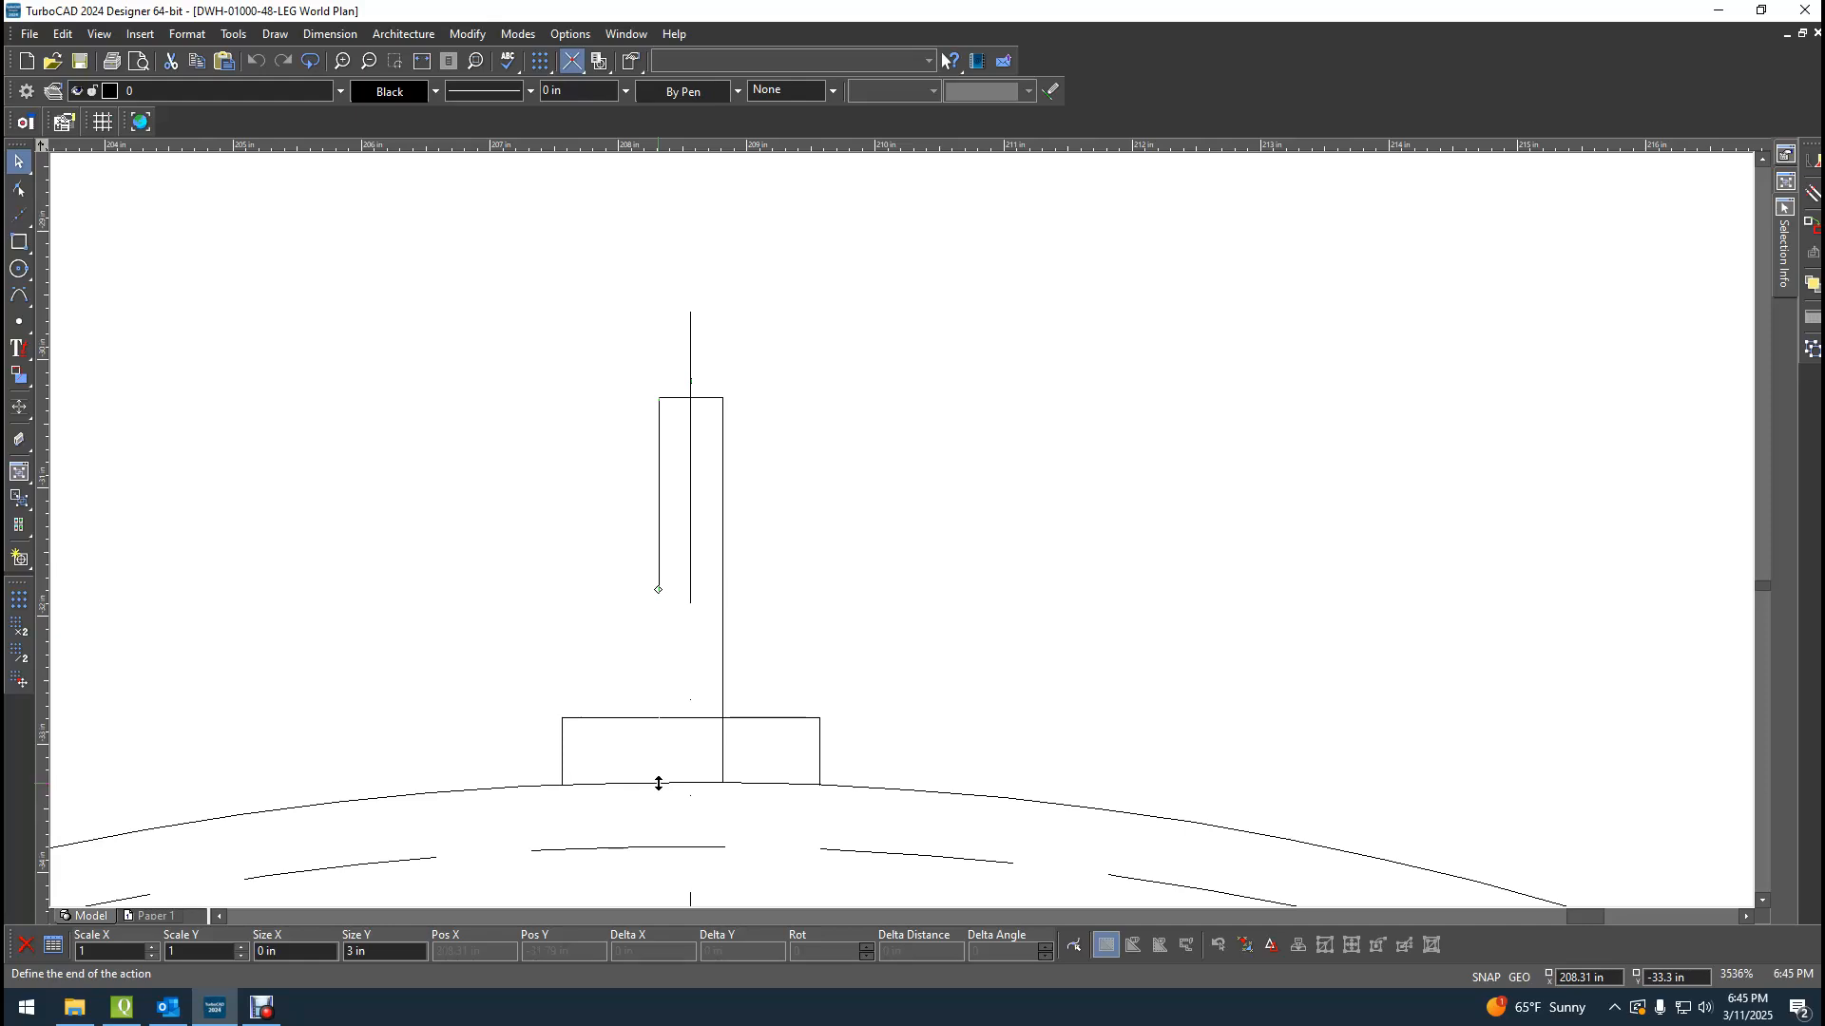
pyautogui.click(661, 724)
pyautogui.click(724, 773)
pyautogui.click(725, 782)
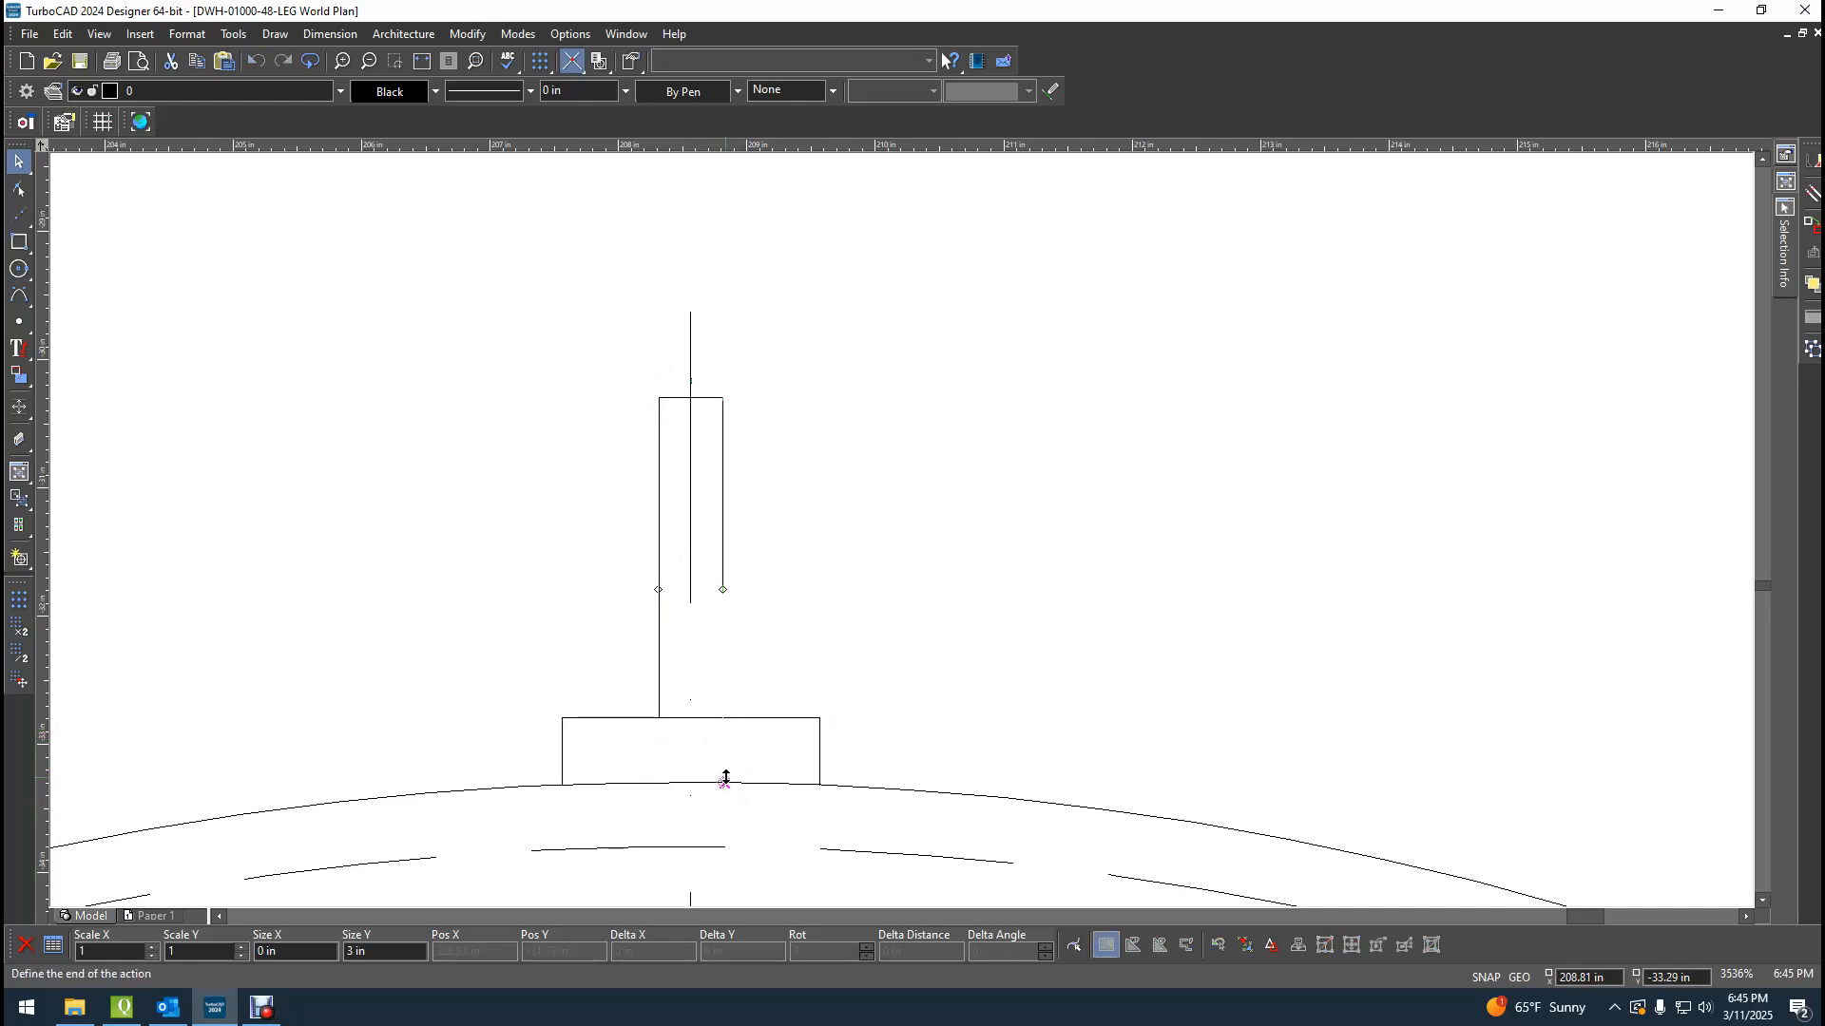
pyautogui.click(728, 722)
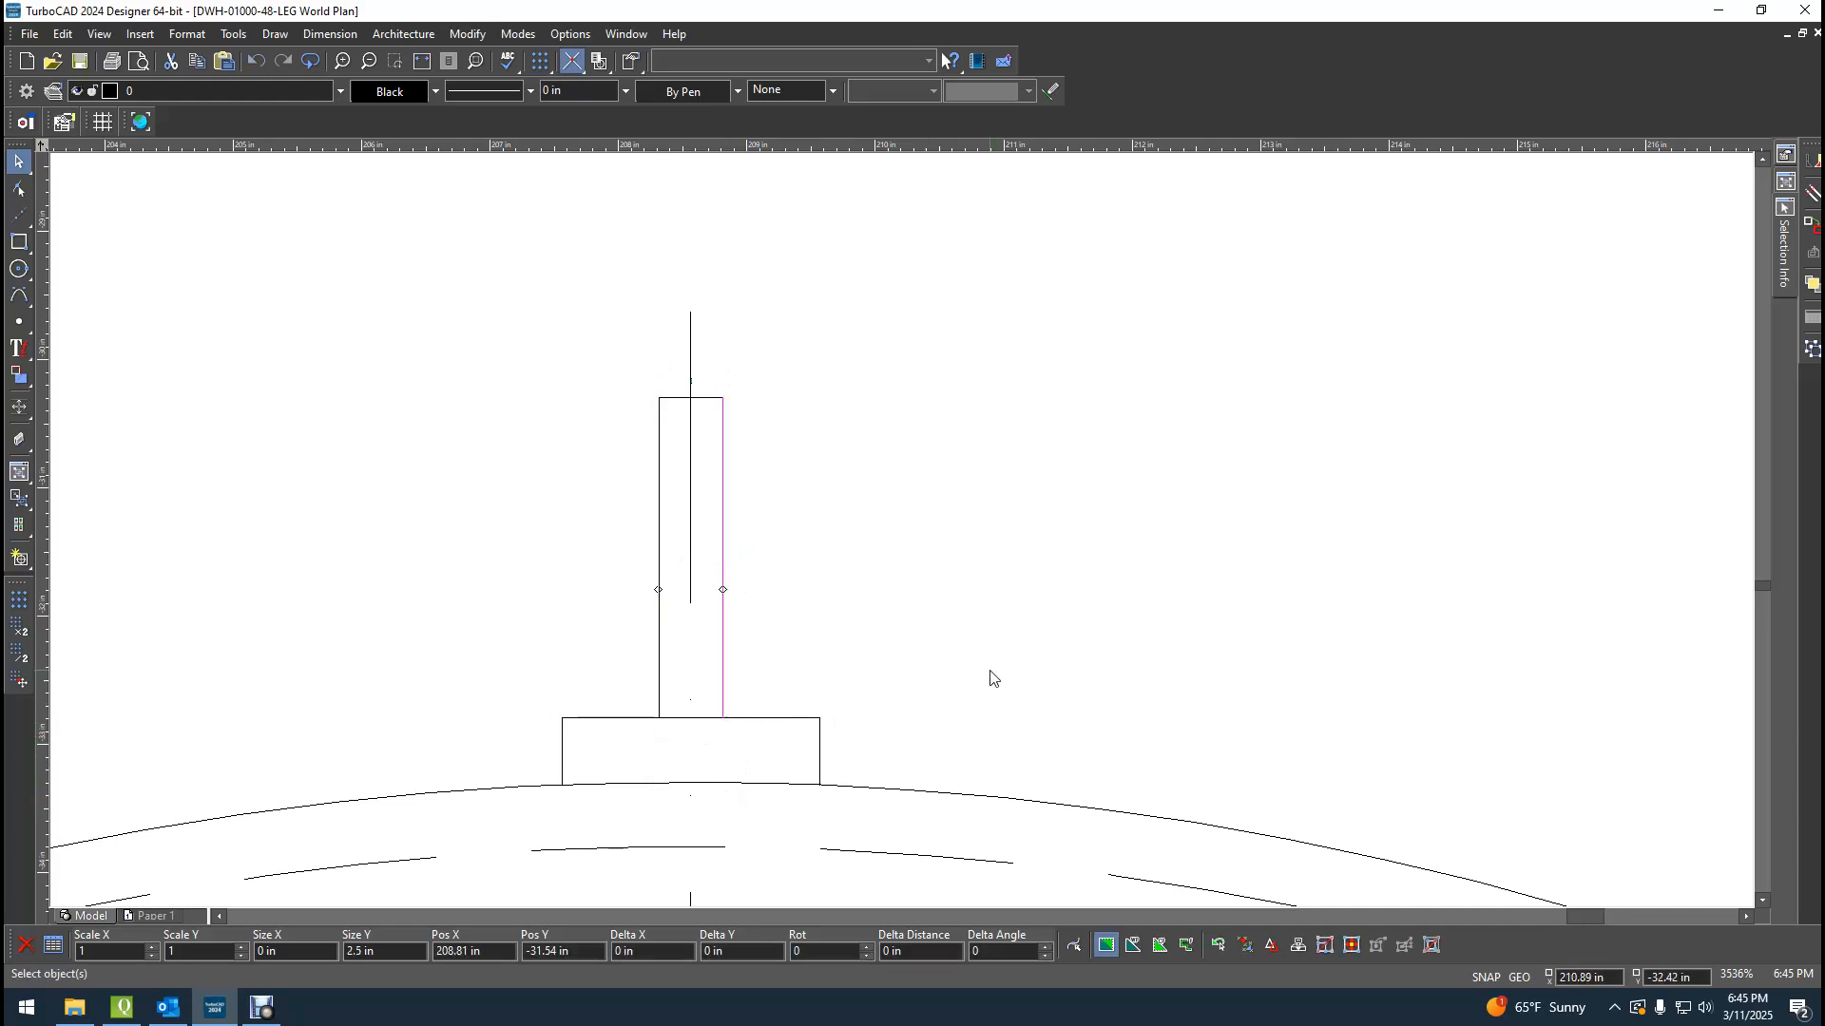
pyautogui.click(691, 594)
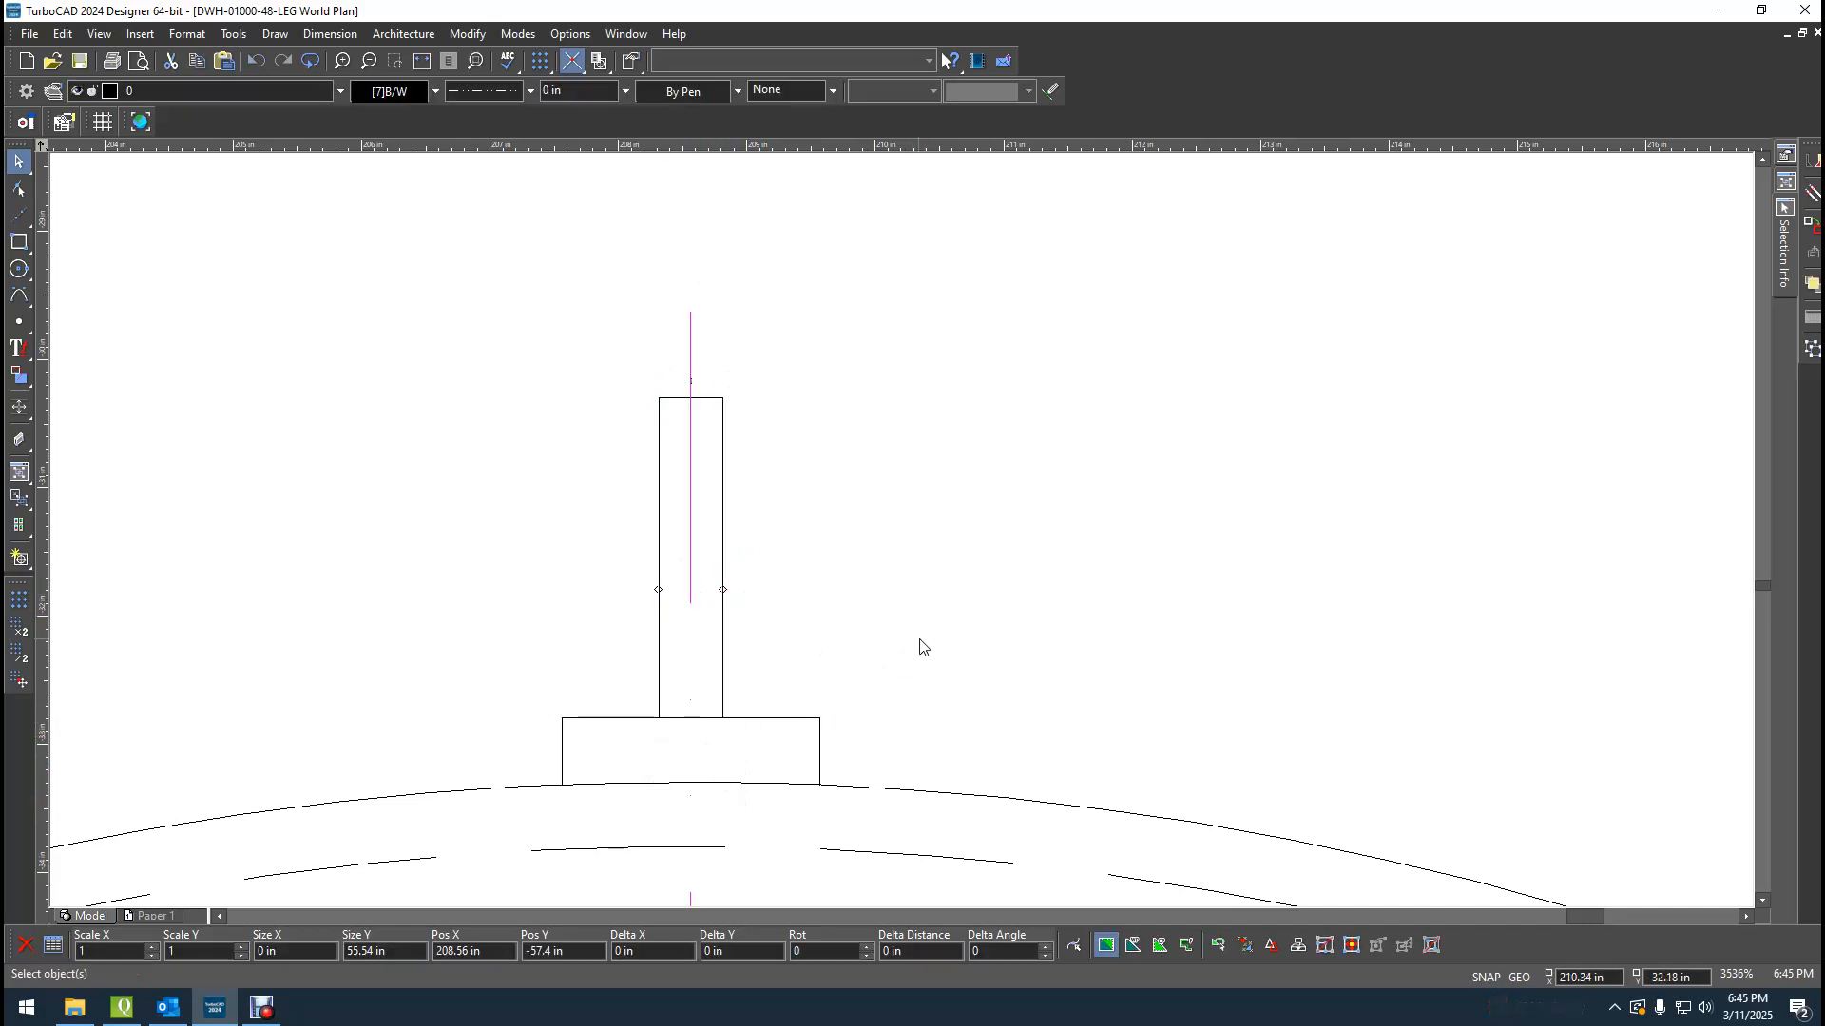
pyautogui.press('Escape')
# Draw an orange-red guide line 16 in long at 0 degrees along the side-view tank top, starting at the vertical centerline.
pyautogui.scroll(-10, 1092, 640)
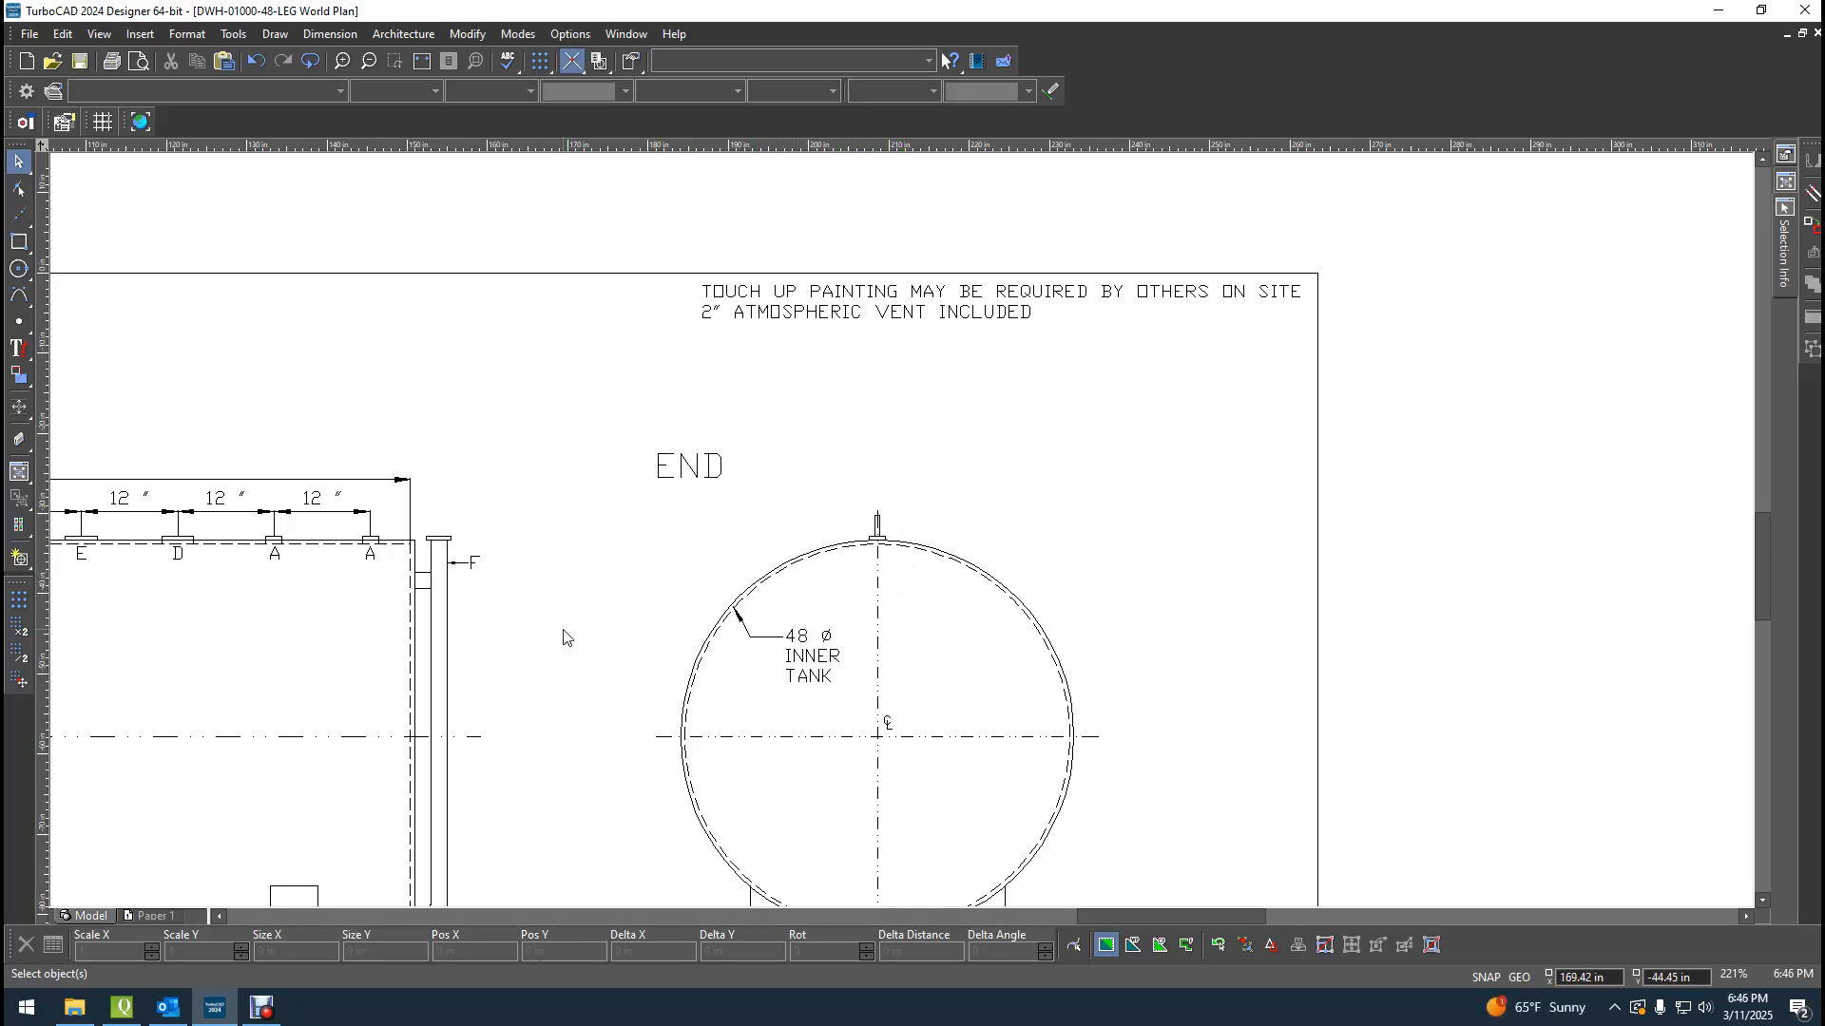
pyautogui.scroll(-3, 567, 579)
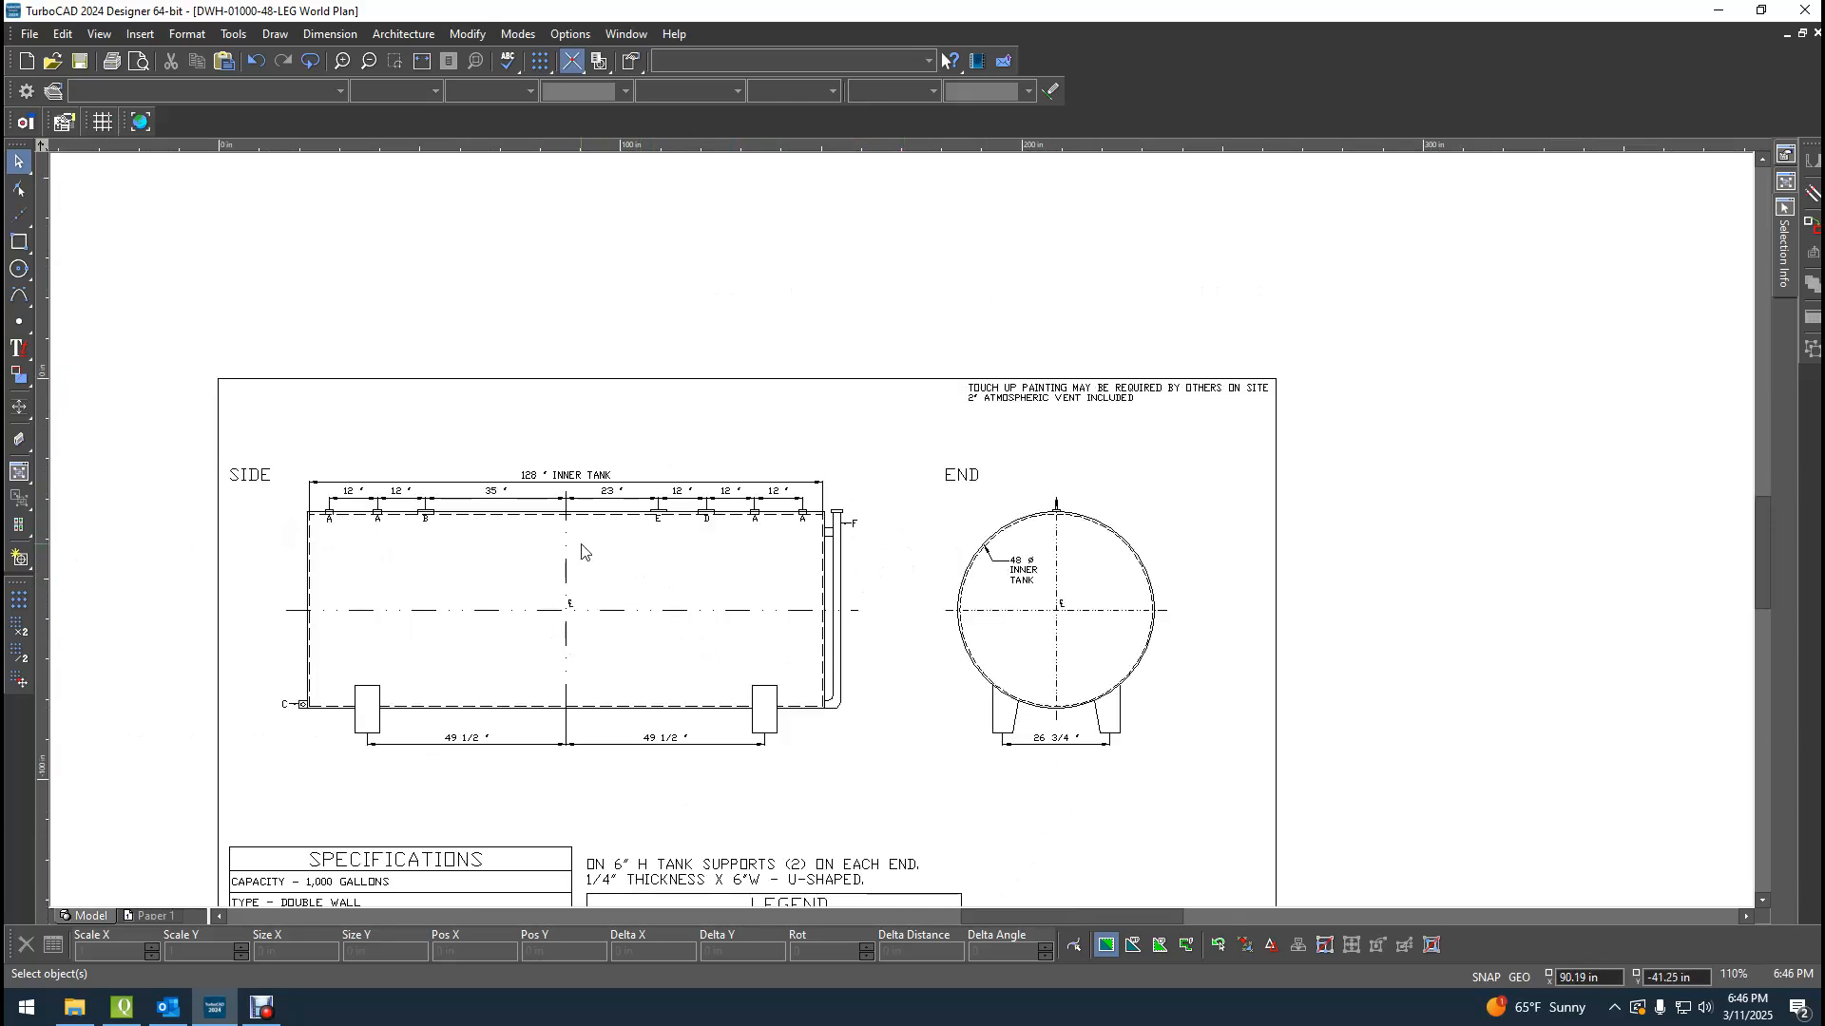
pyautogui.scroll(3, 582, 552)
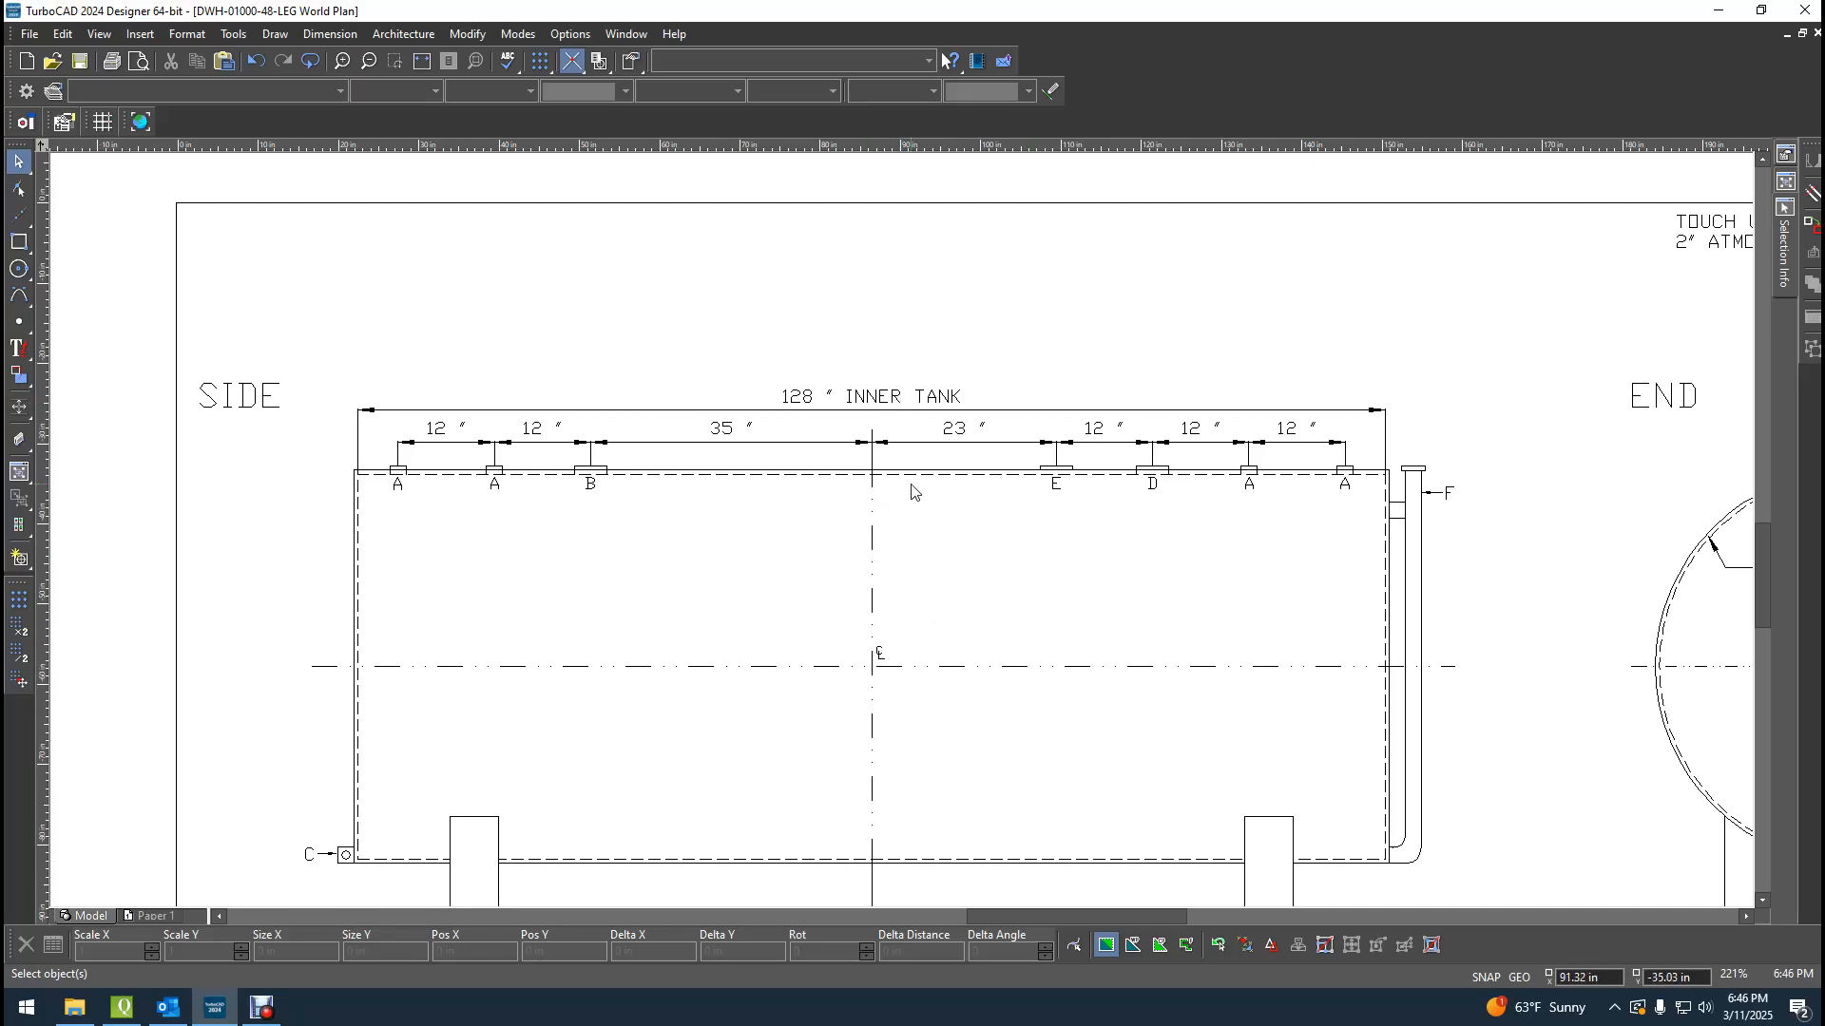
pyautogui.scroll(5, 900, 529)
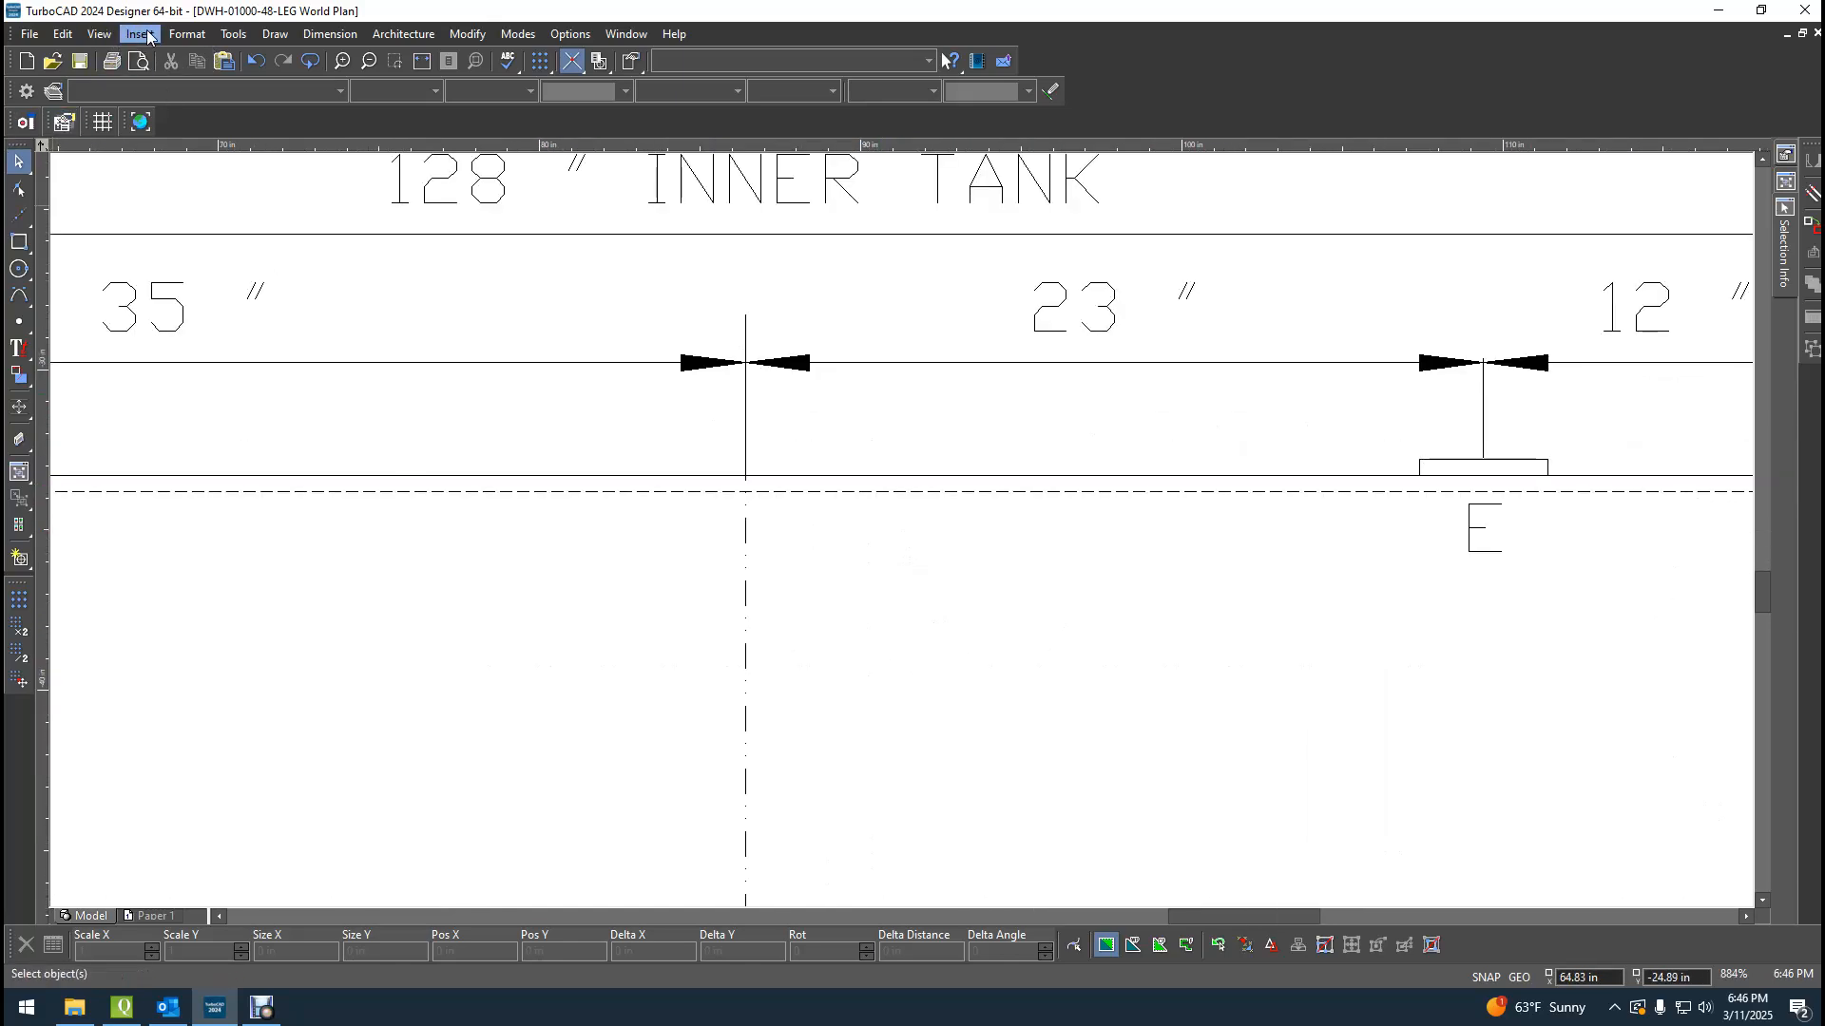
pyautogui.click(278, 35)
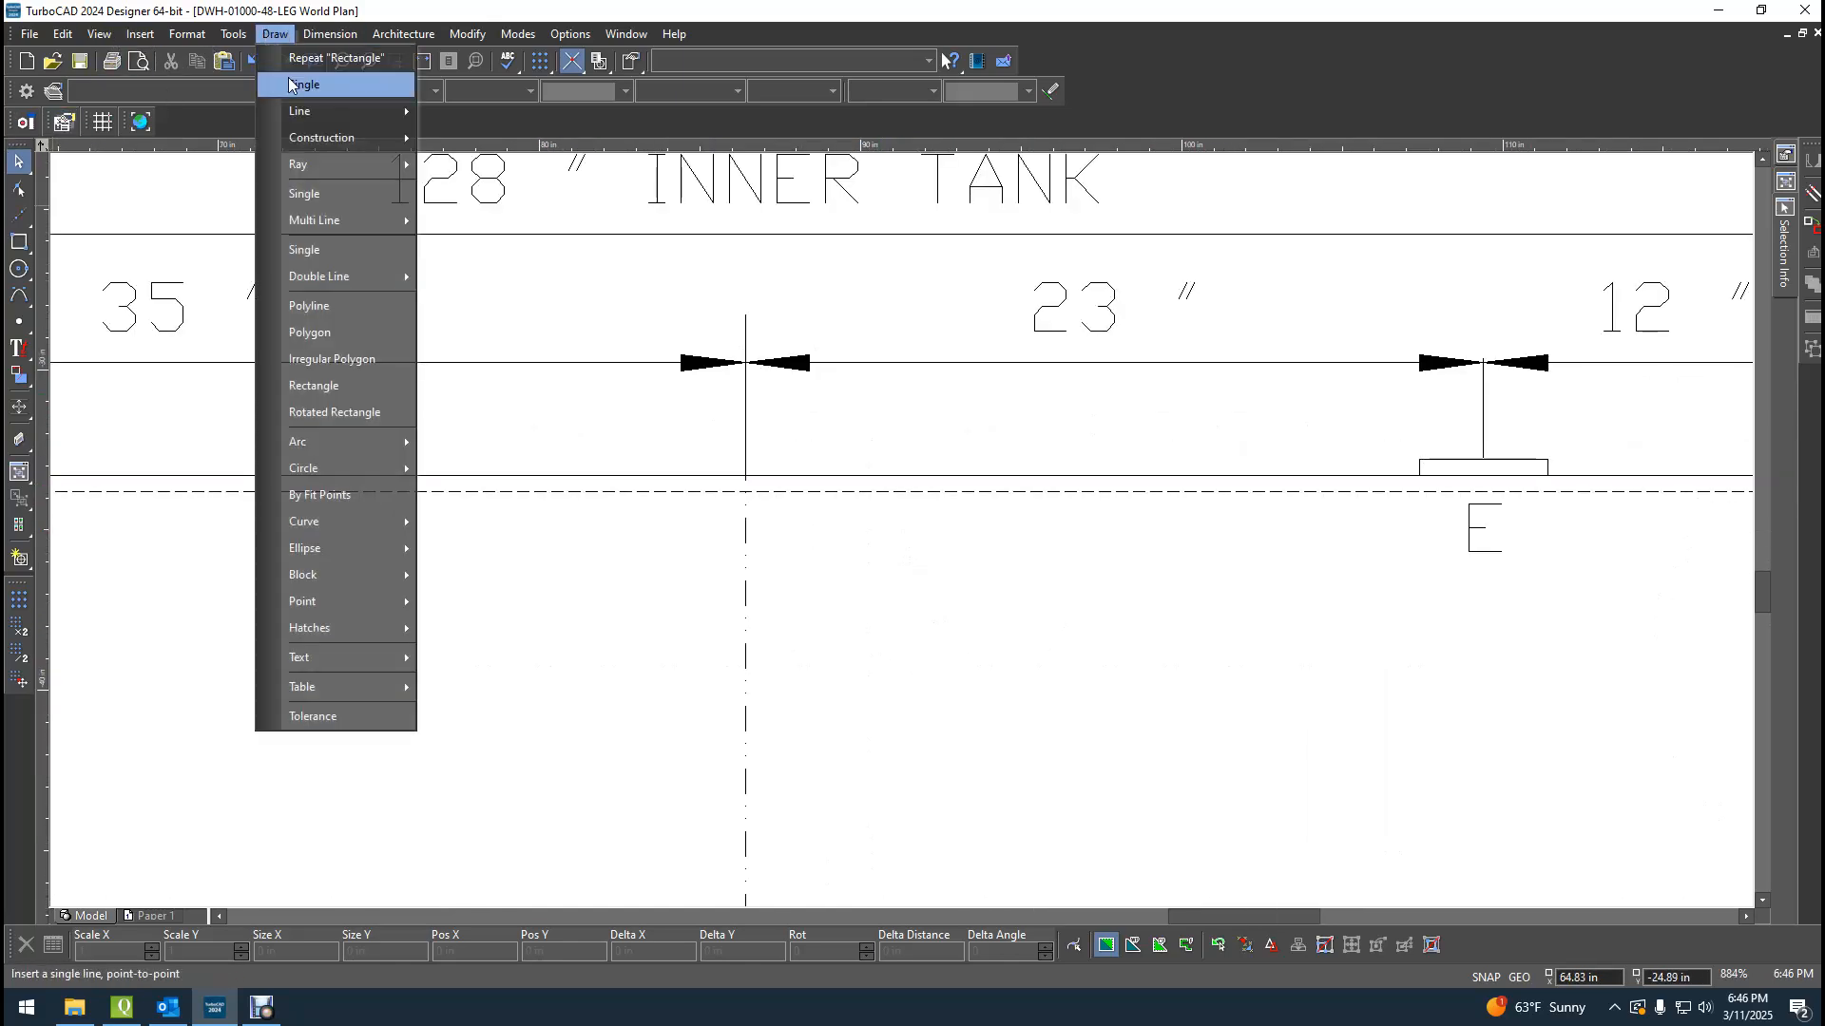
pyautogui.press('Escape')
pyautogui.click(435, 92)
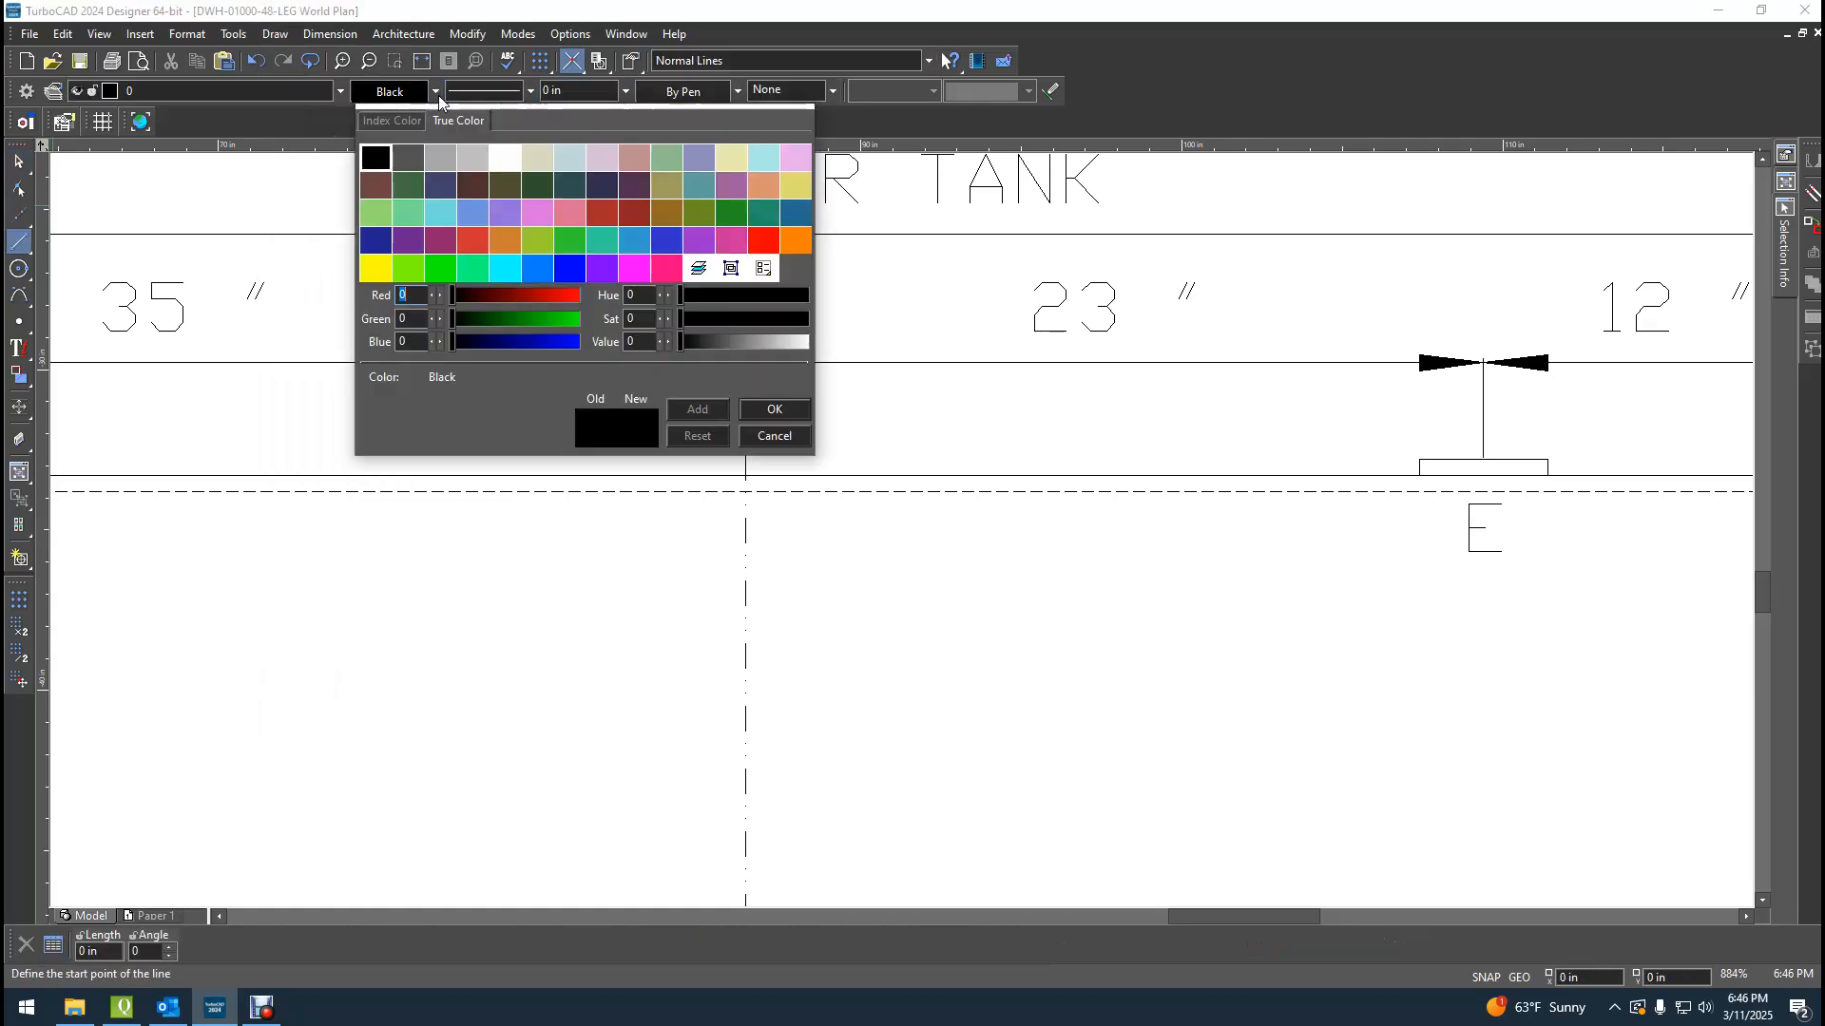
pyautogui.click(666, 269)
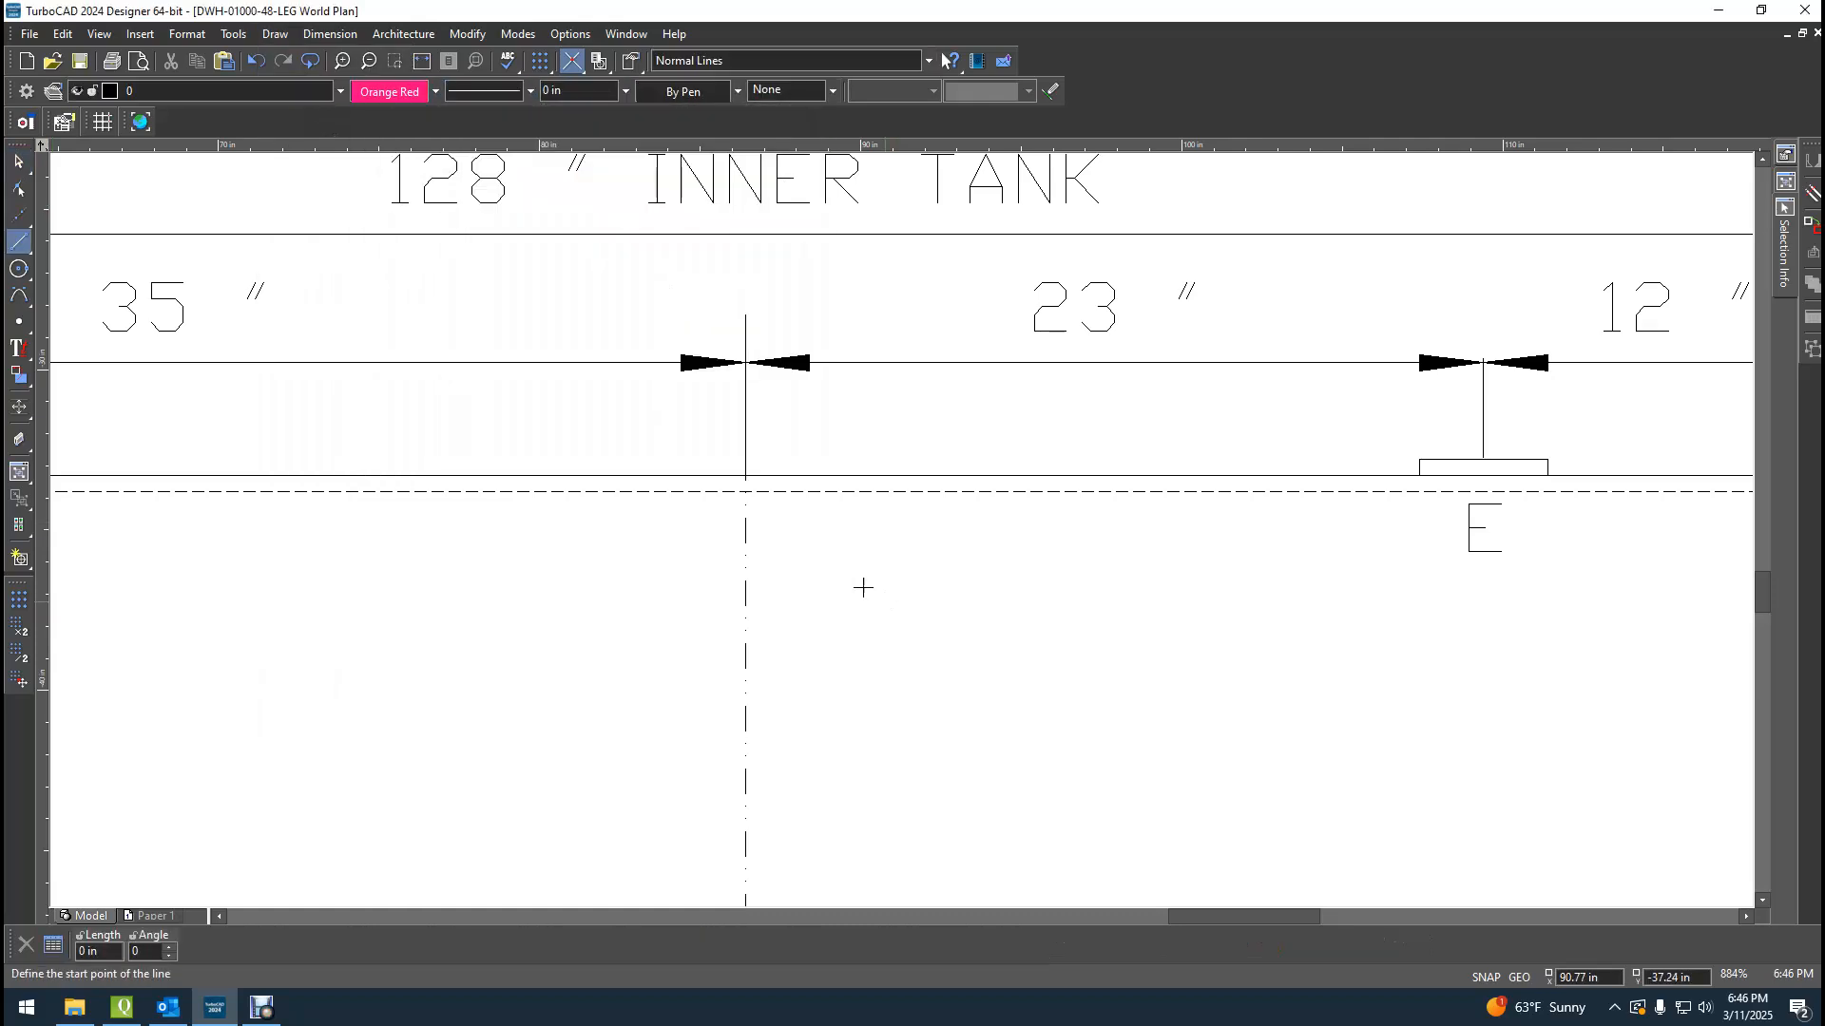
pyautogui.click(745, 475)
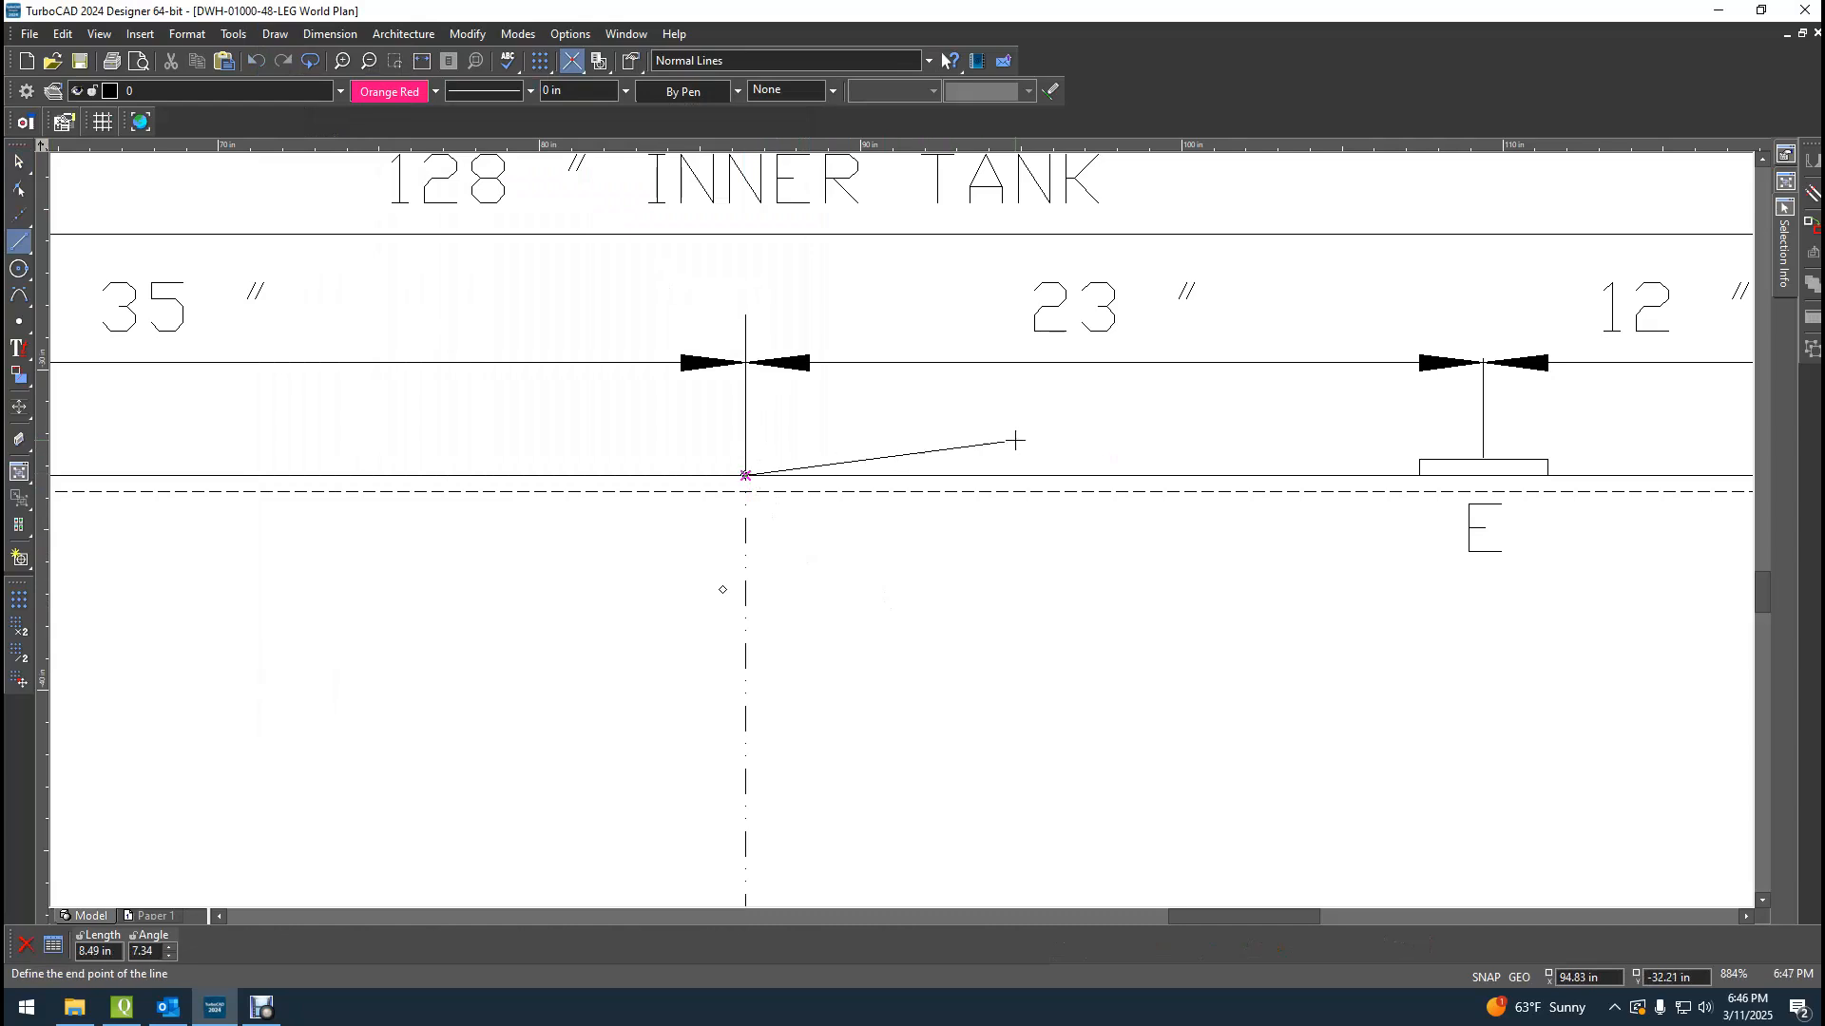
pyautogui.press('Tab')
pyautogui.write('16')
pyautogui.press('Tab')
pyautogui.write('0')
pyautogui.press('Return')
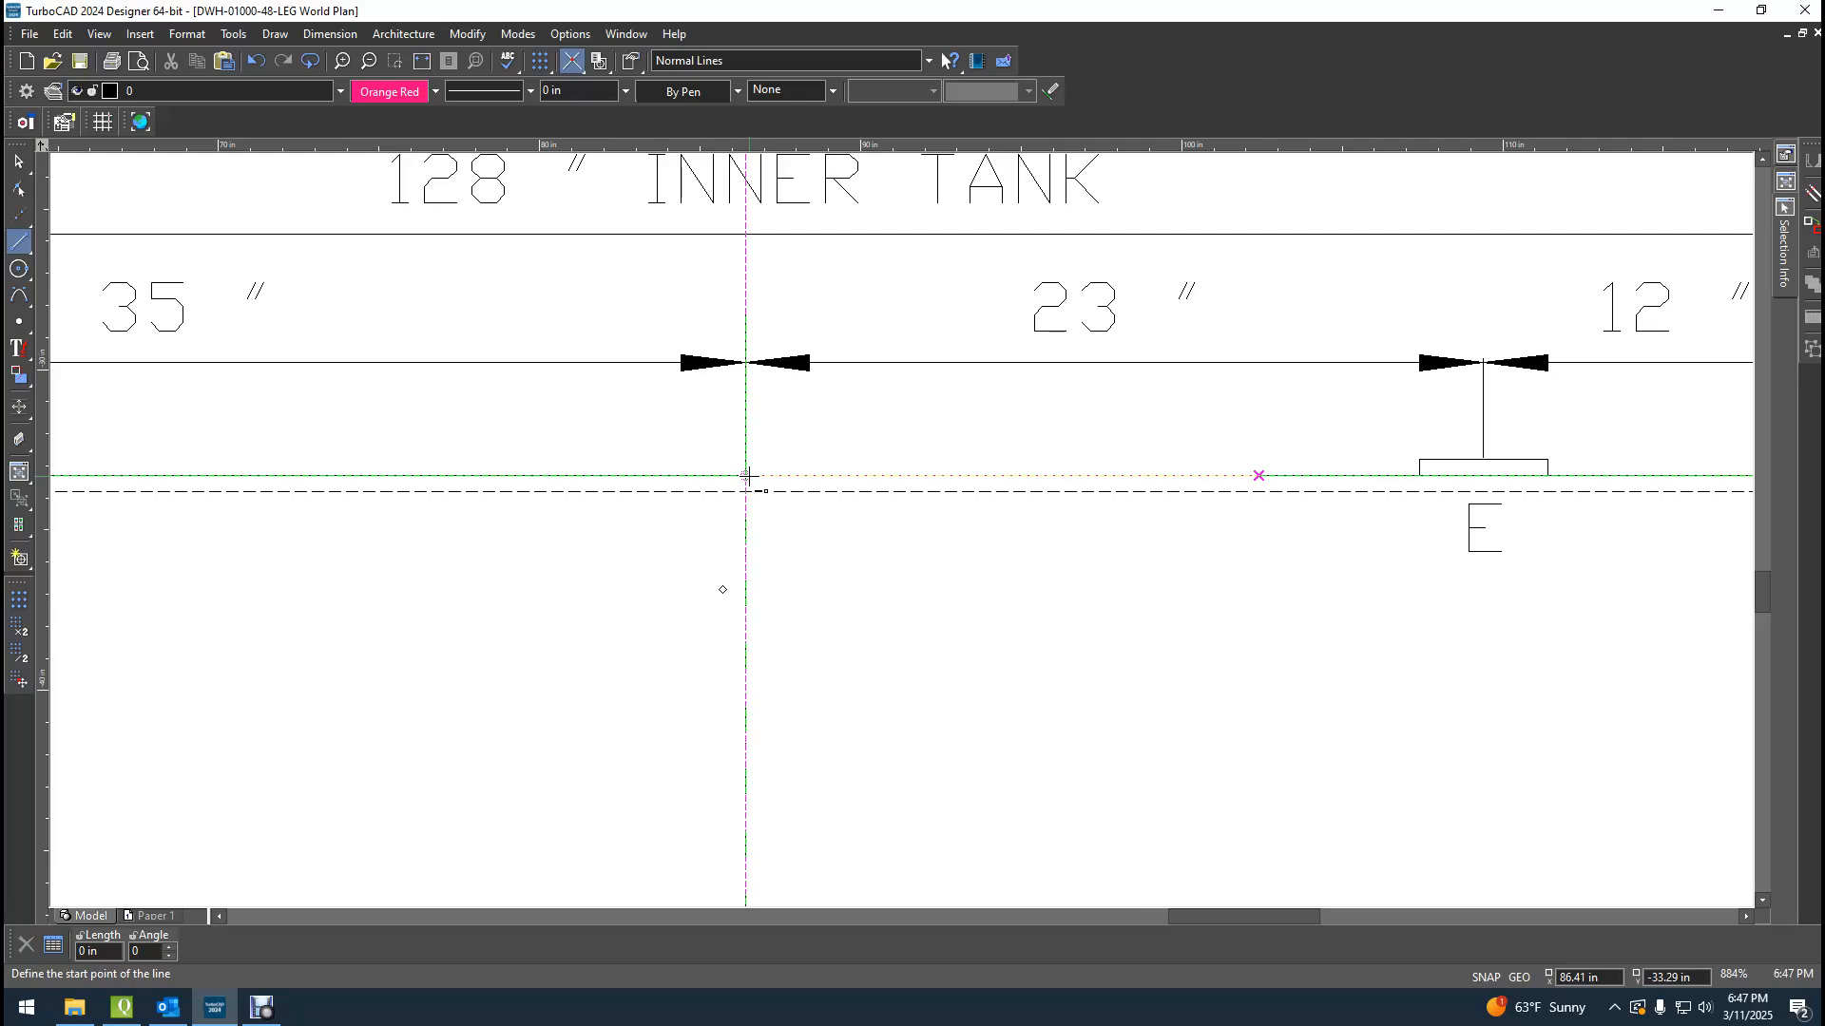
# Draw a second guide line 16 in long at 180 degrees from the same centerline point on the side-view tank top.
pyautogui.click(746, 475)
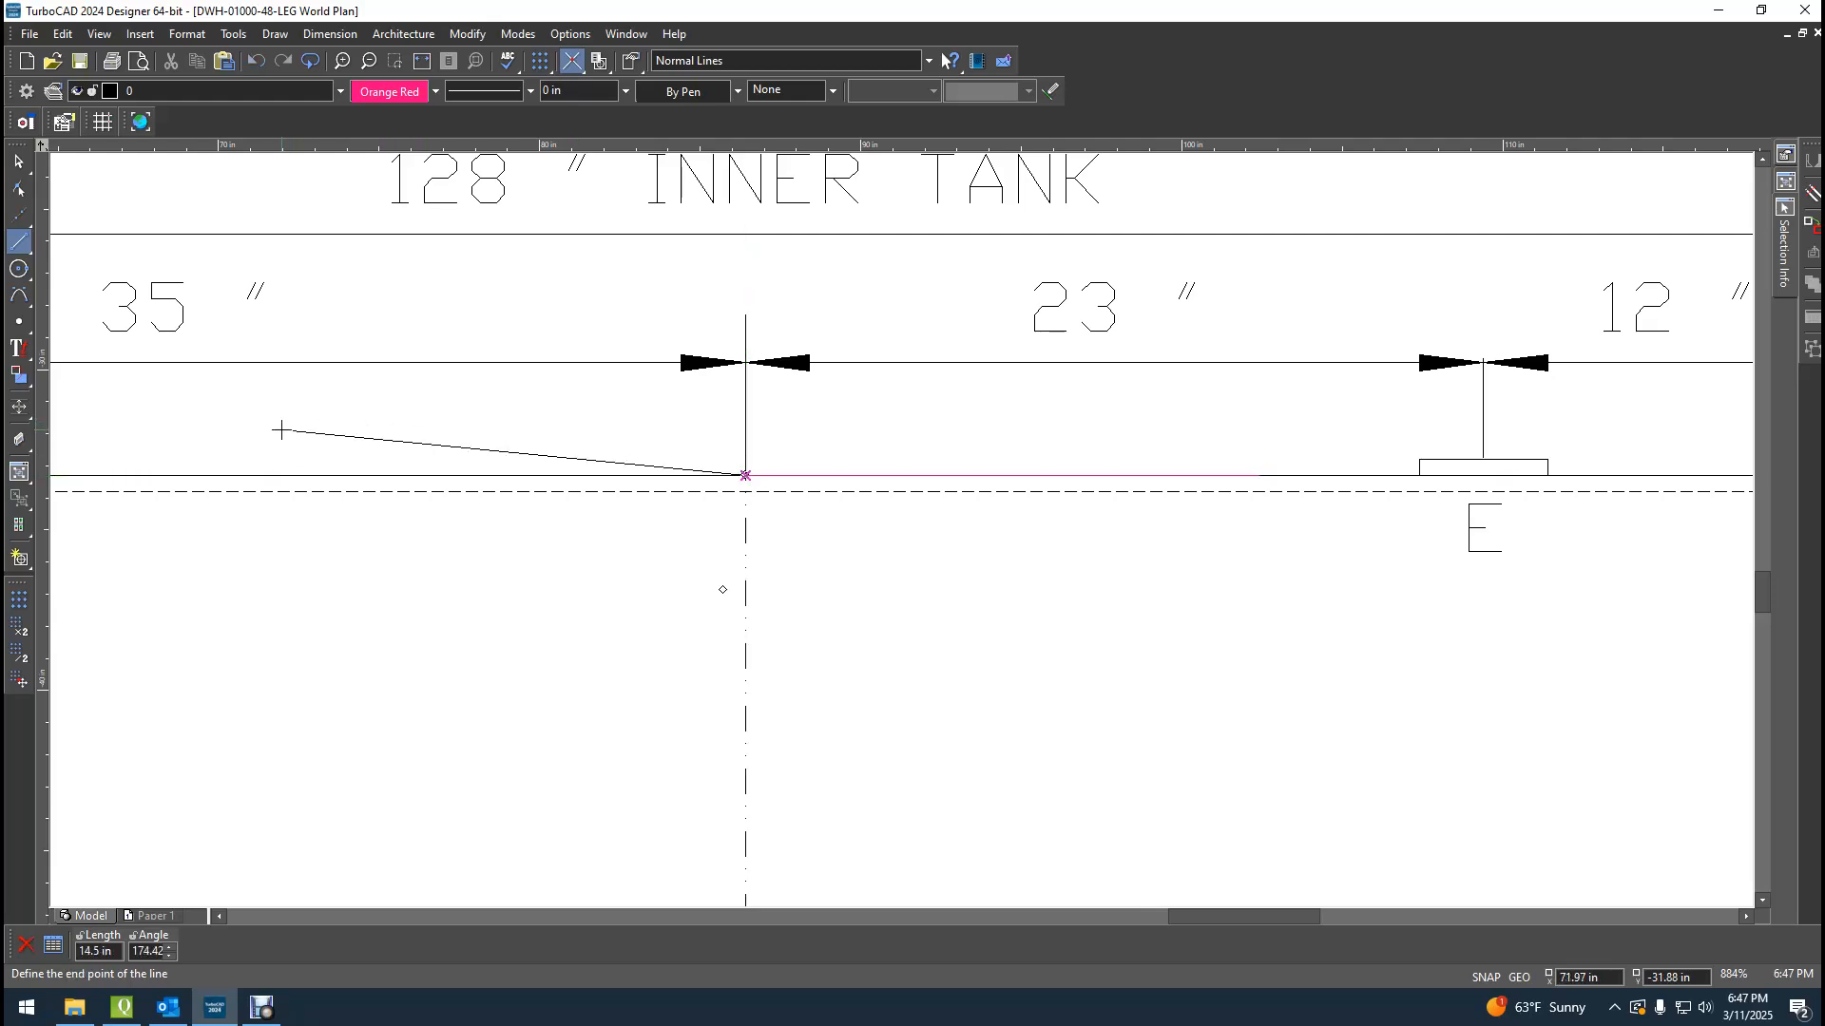
pyautogui.press('Tab')
pyautogui.write('16')
pyautogui.press('Tab')
pyautogui.write('180')
pyautogui.press('Return')
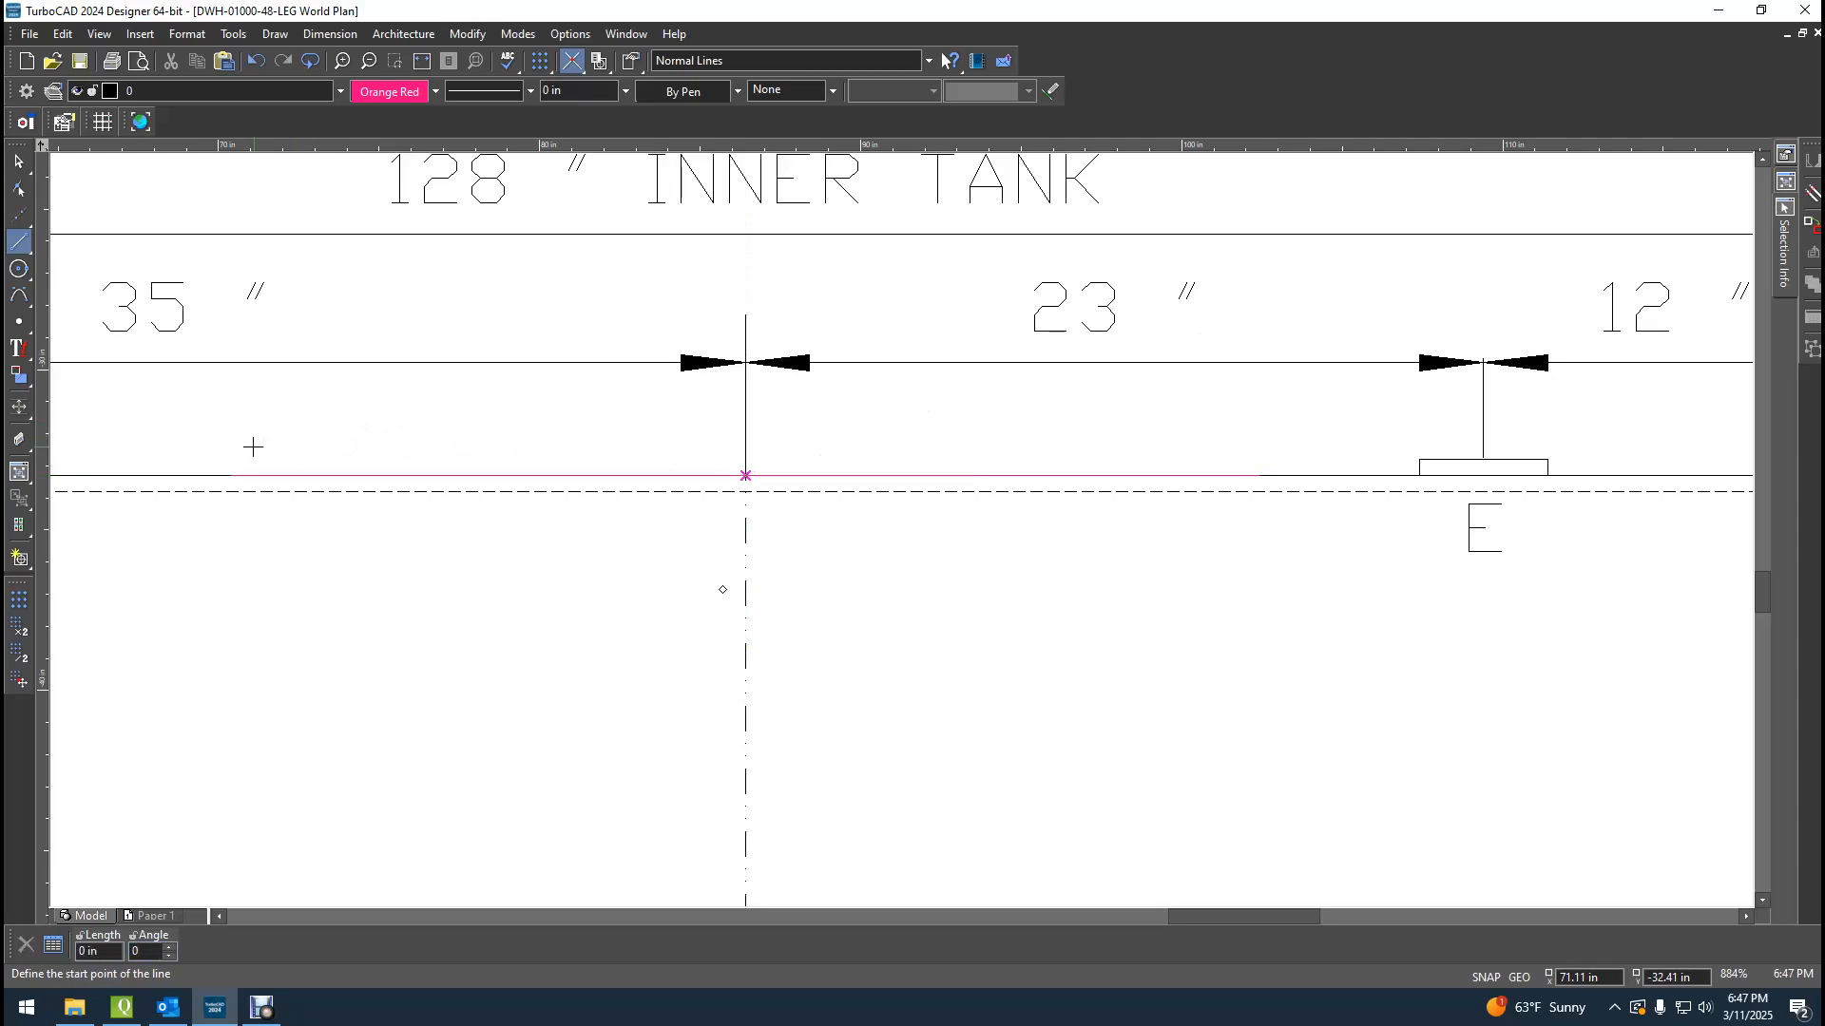
pyautogui.scroll(-2, 898, 570)
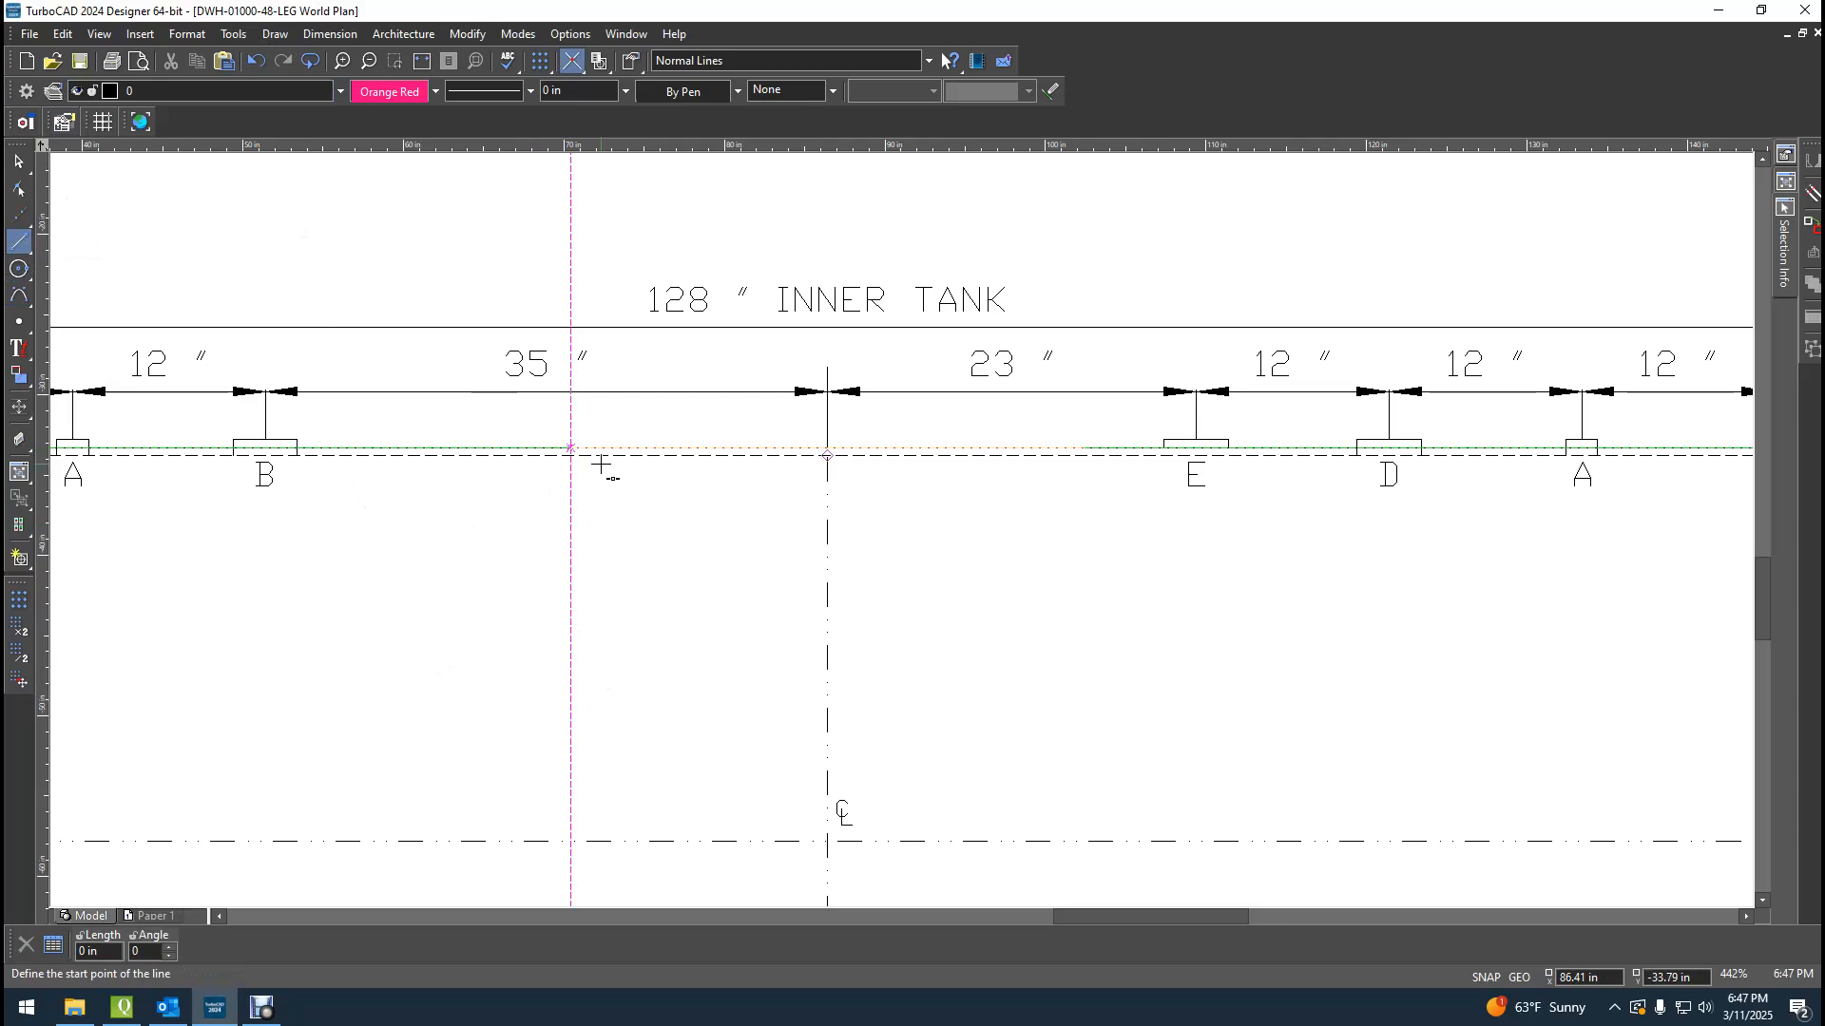
pyautogui.scroll(2, 600, 465)
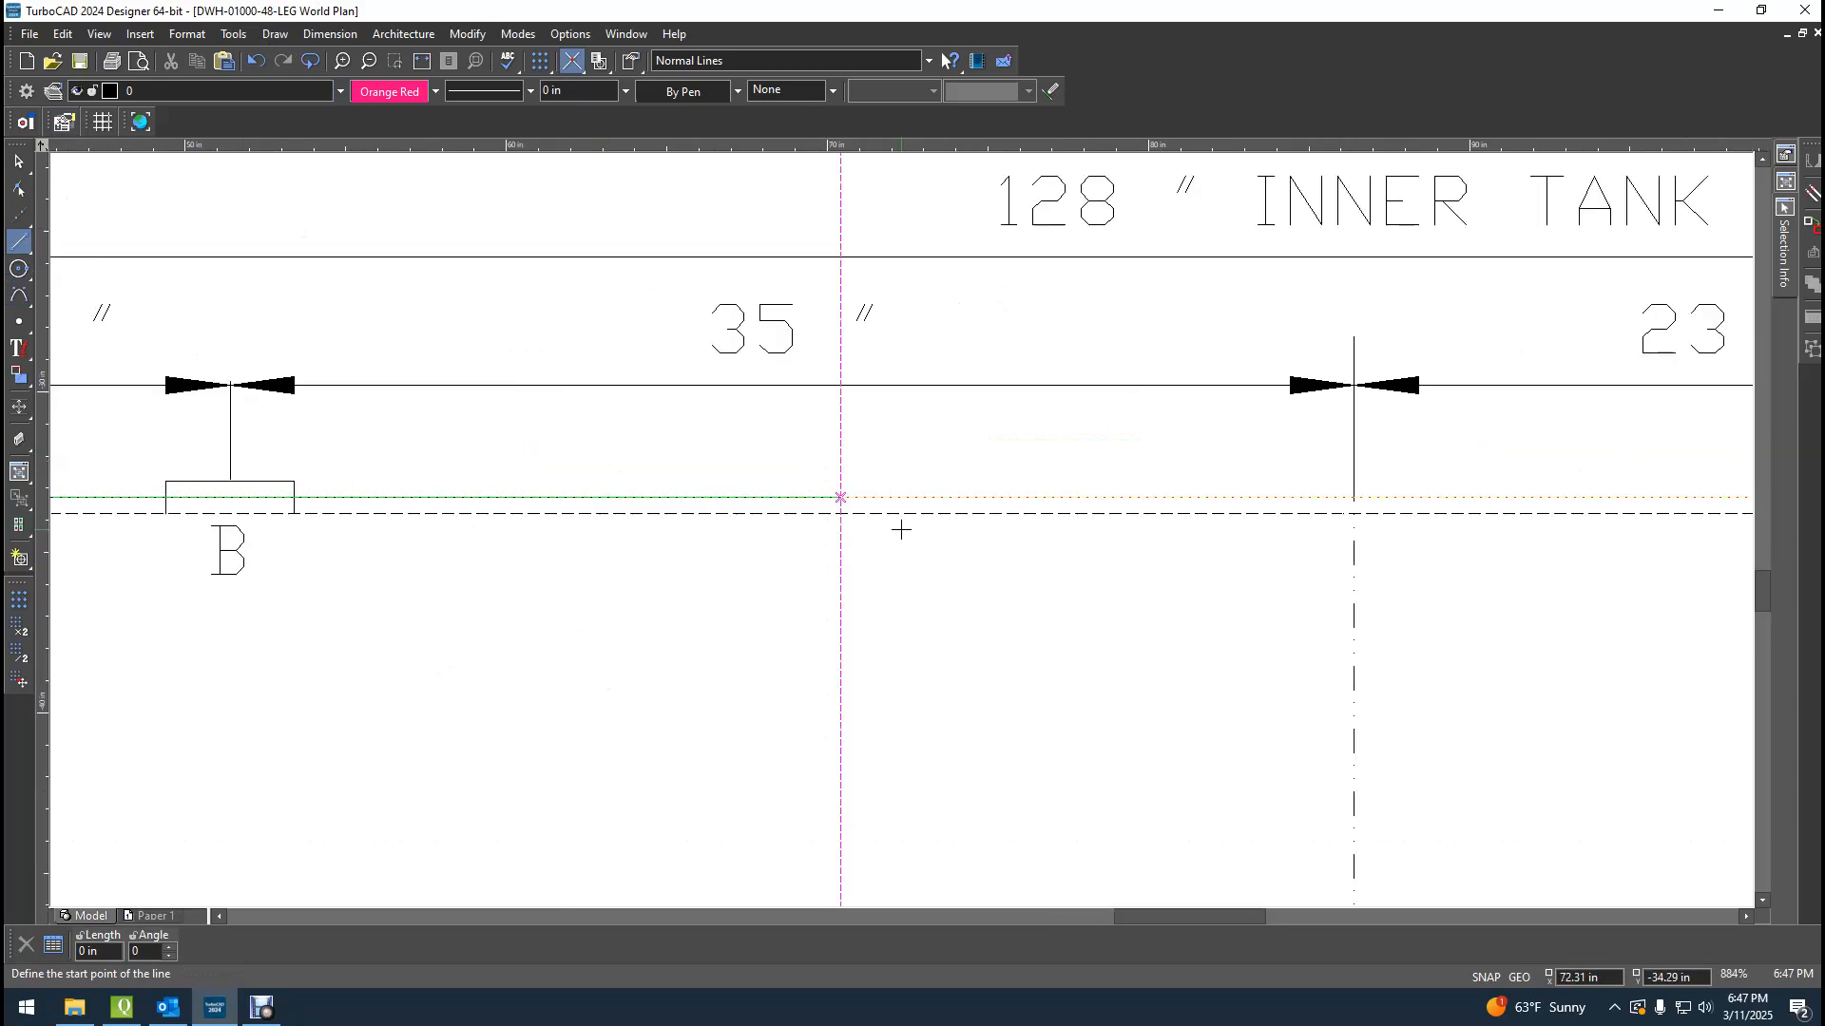
# Extend the guide along the side-view tank top with a 2.5 in line running outward from its end nearest fitting B.
pyautogui.scroll(2, 901, 529)
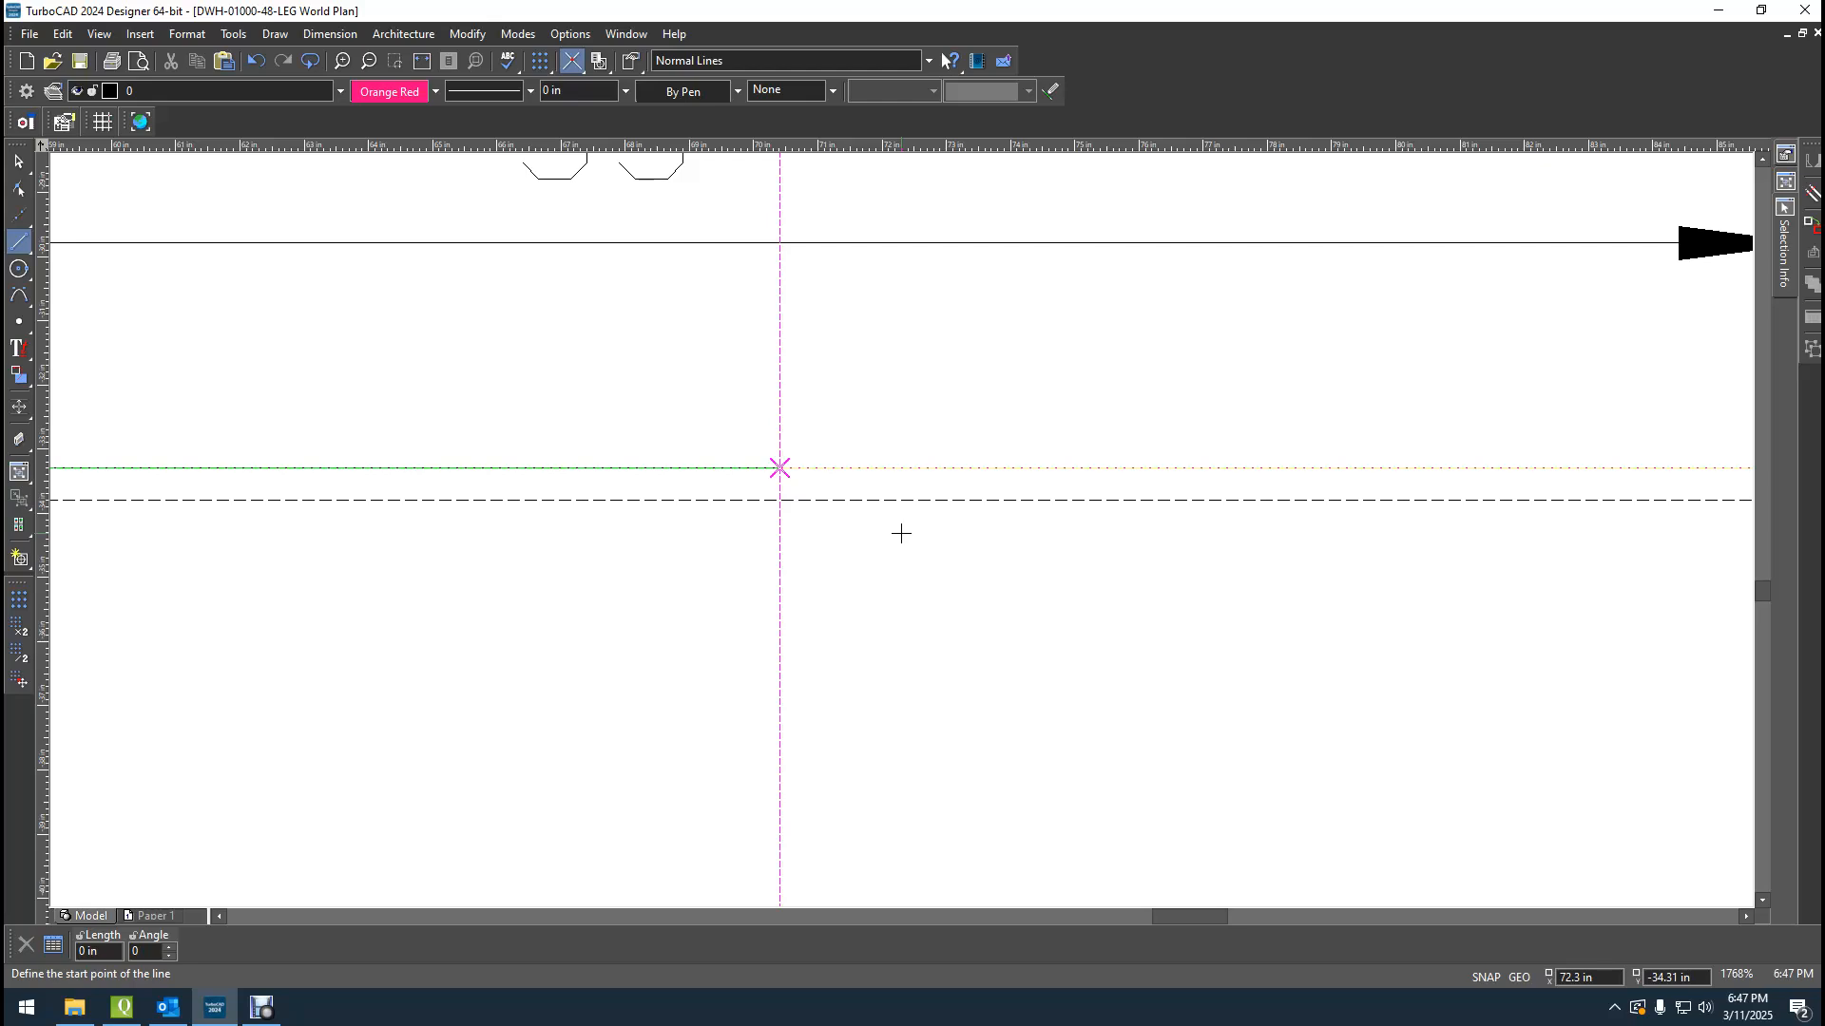
pyautogui.click(779, 467)
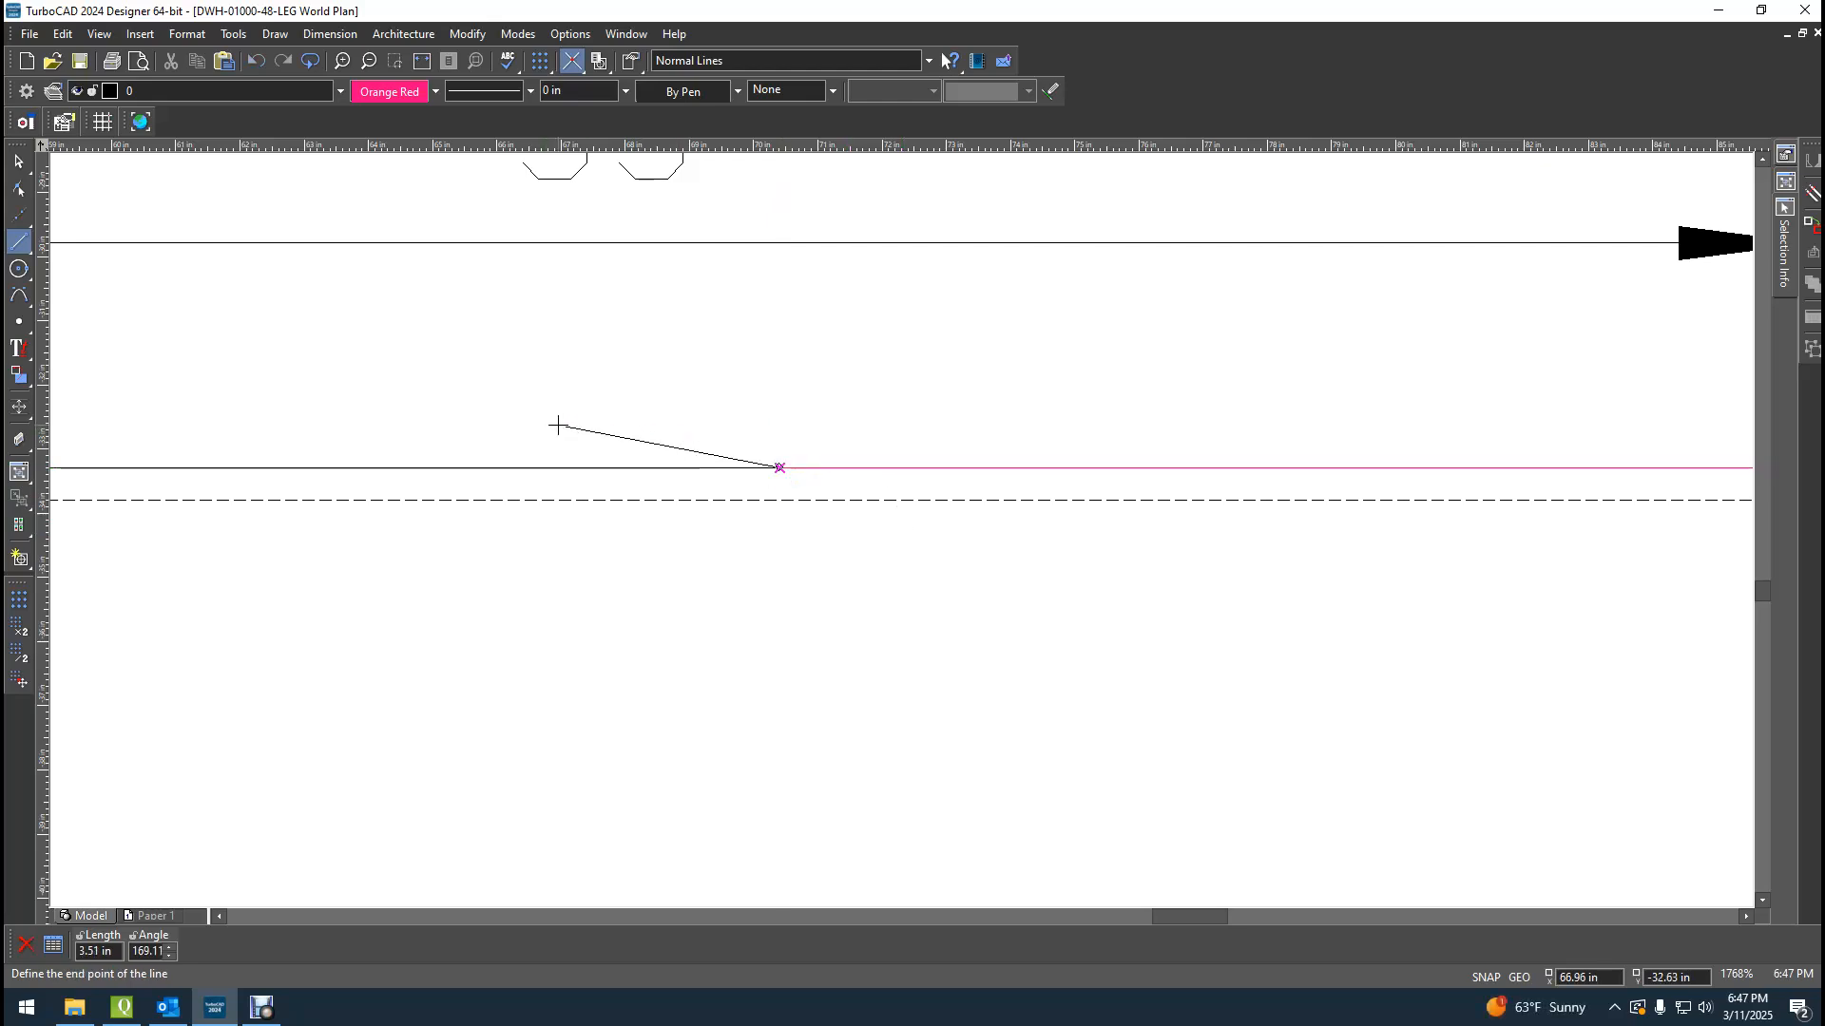
pyautogui.press('Tab')
pyautogui.write('2.5')
pyautogui.press('Tab')
pyautogui.write('0')
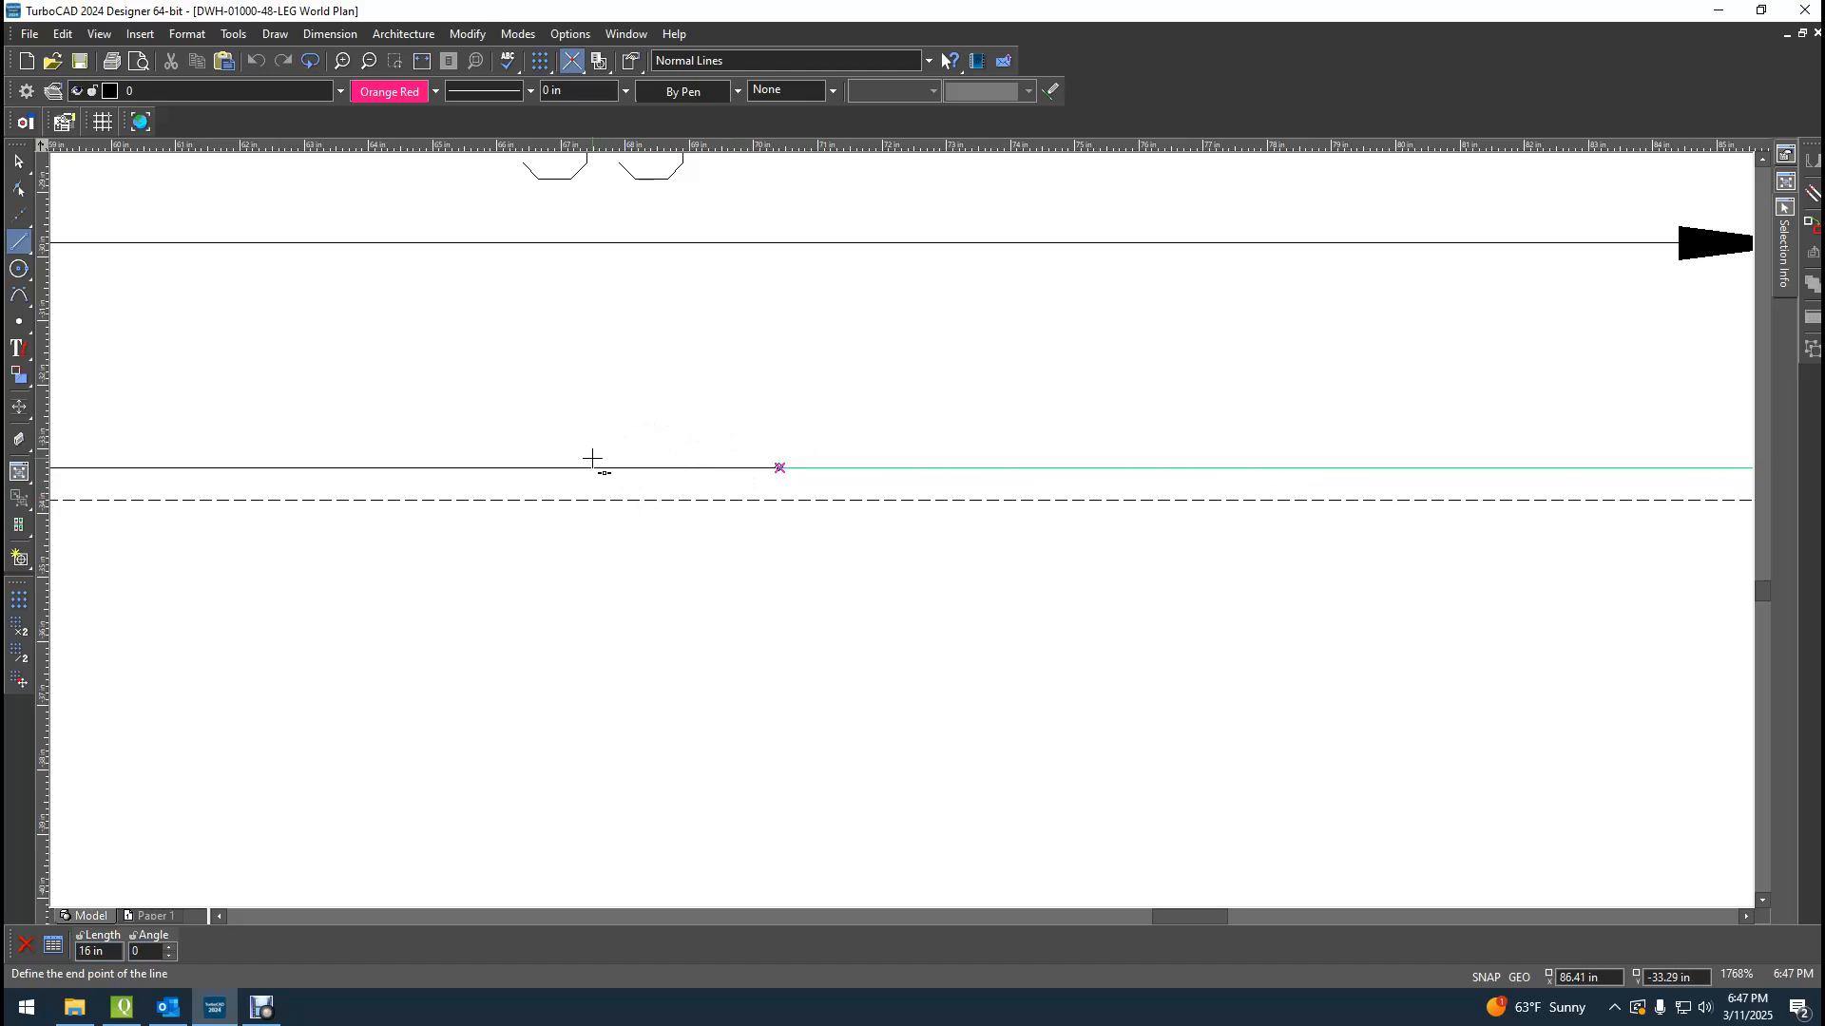
pyautogui.press('Tab')
pyautogui.write('2.5')
pyautogui.press('Tab')
pyautogui.write('1')
pyautogui.press('Return')
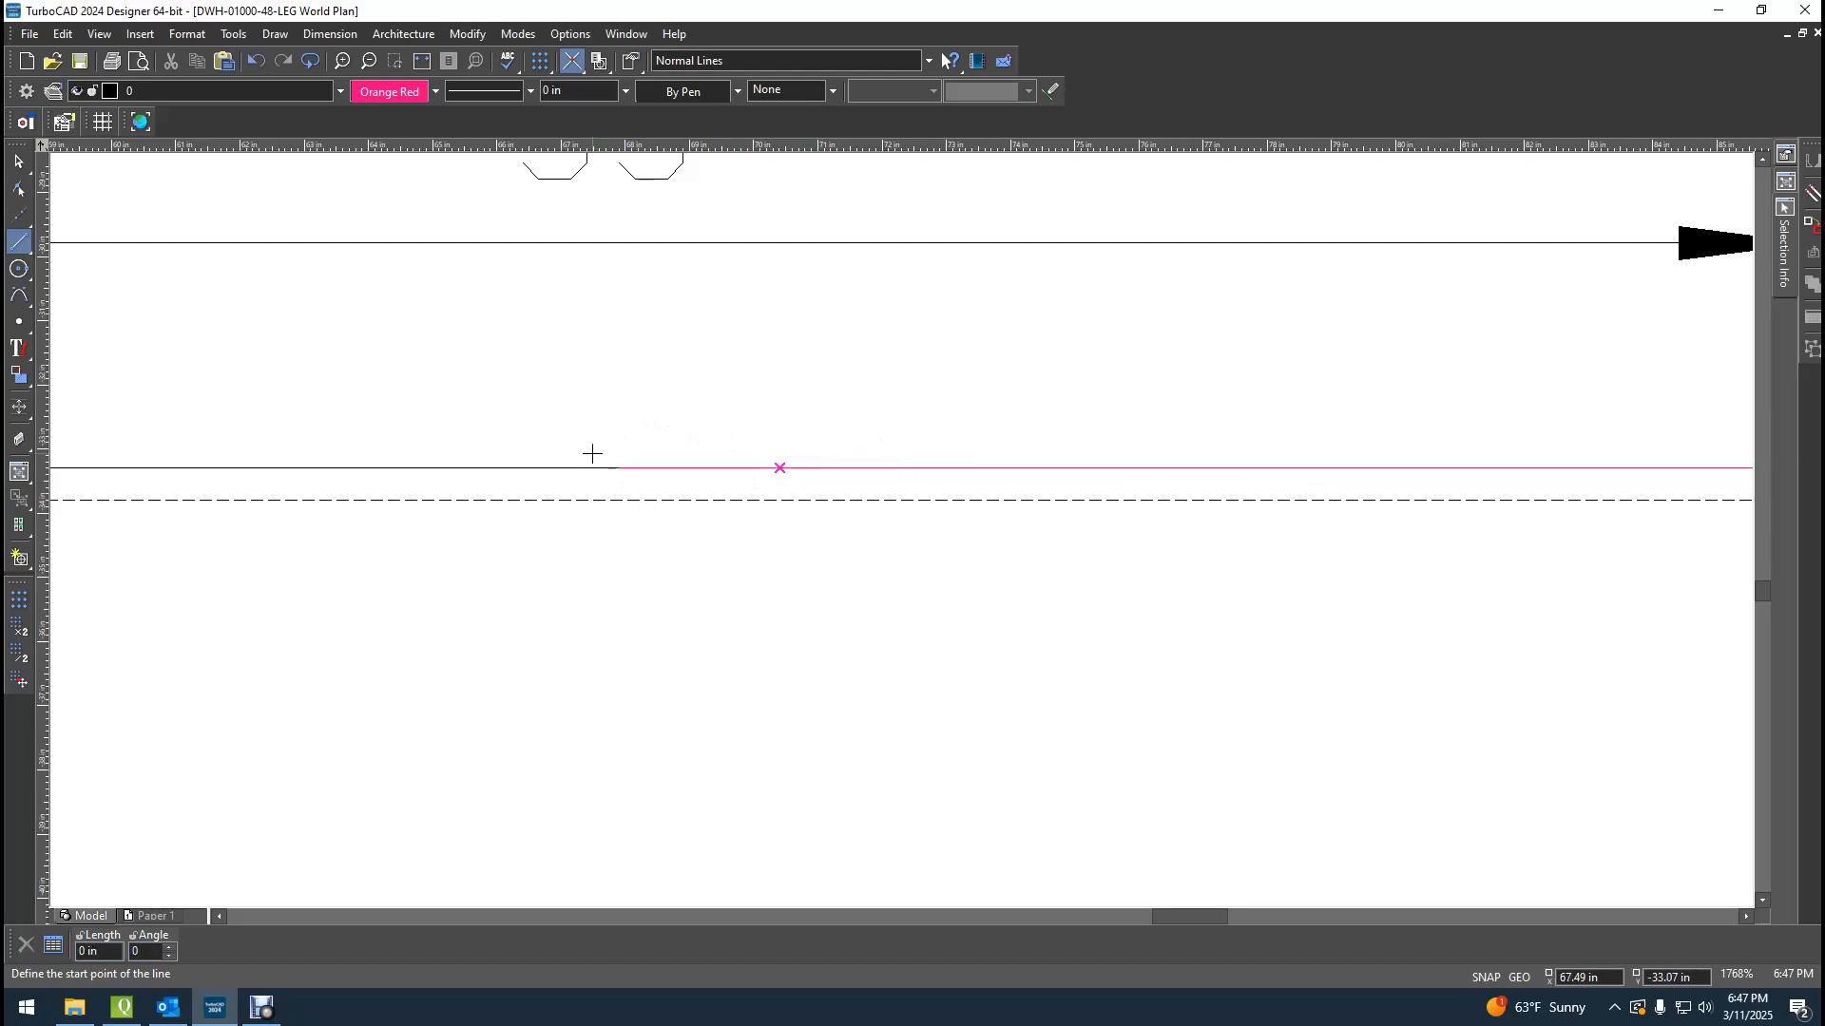
# Draw a 2.5 in line at 0 degrees from the end of the guide line nearest fitting E.
pyautogui.scroll(-4, 901, 530)
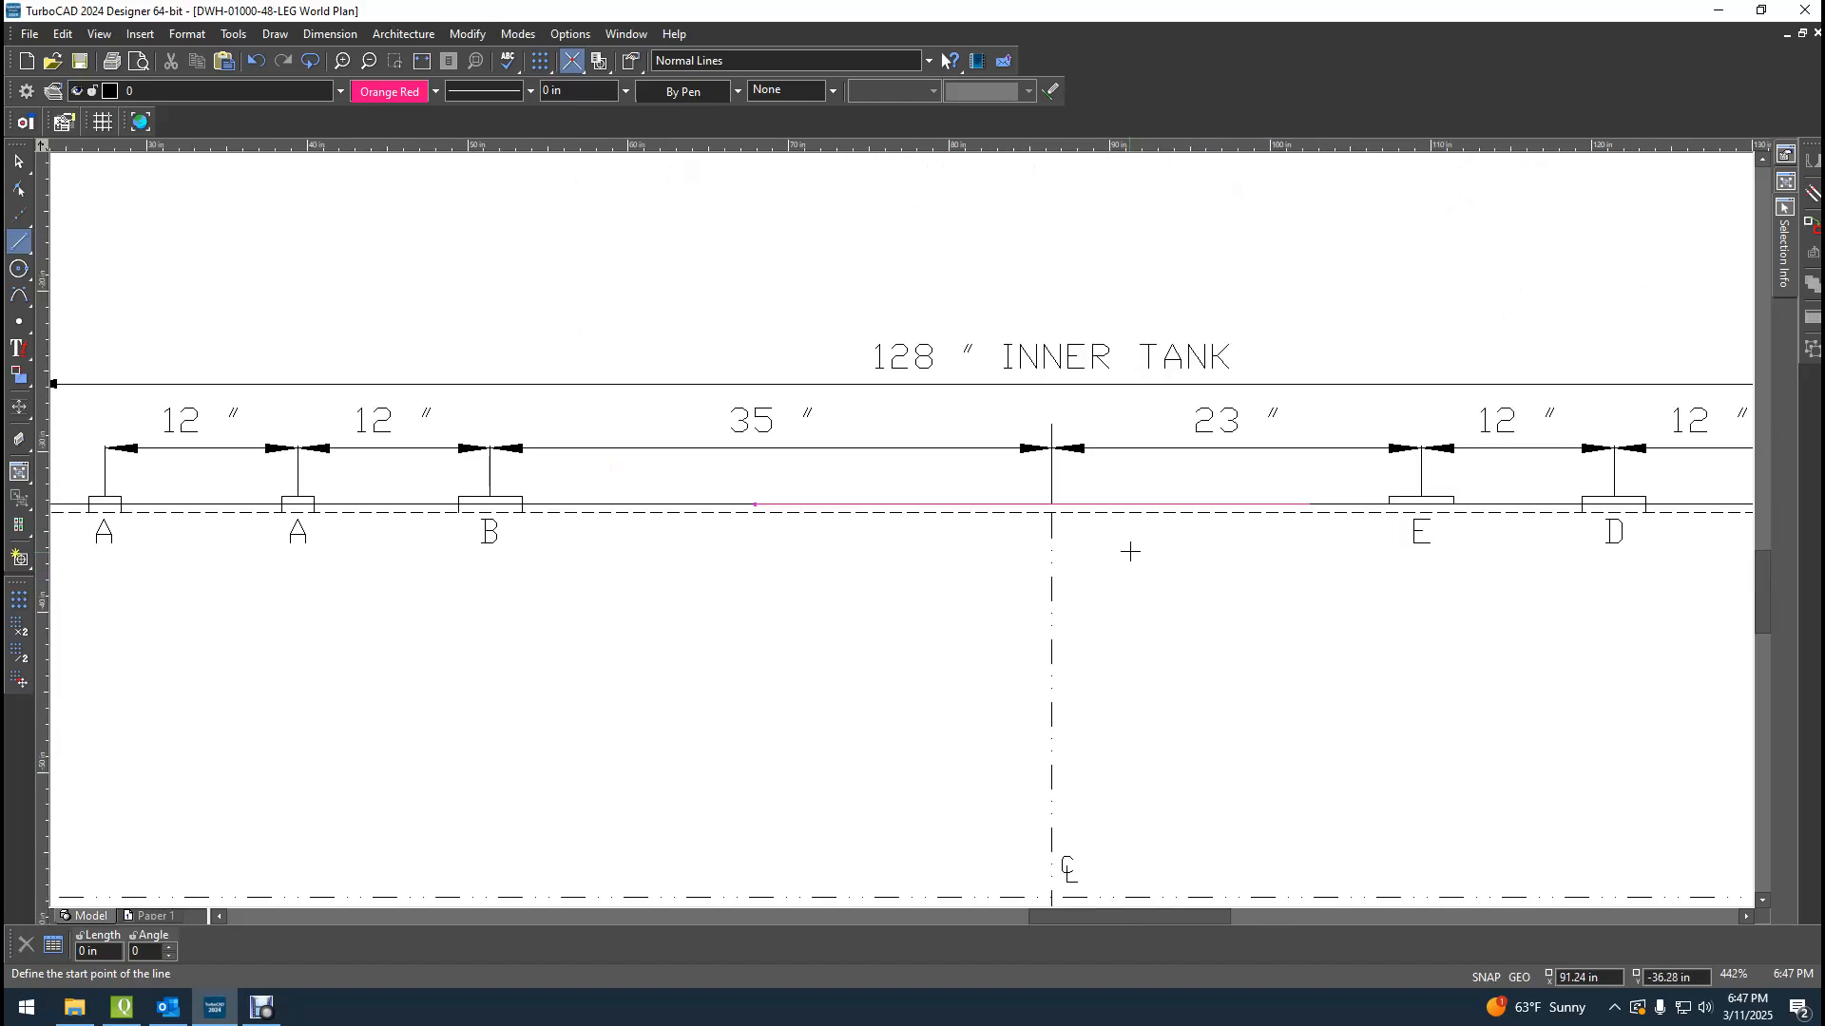
pyautogui.scroll(4, 904, 530)
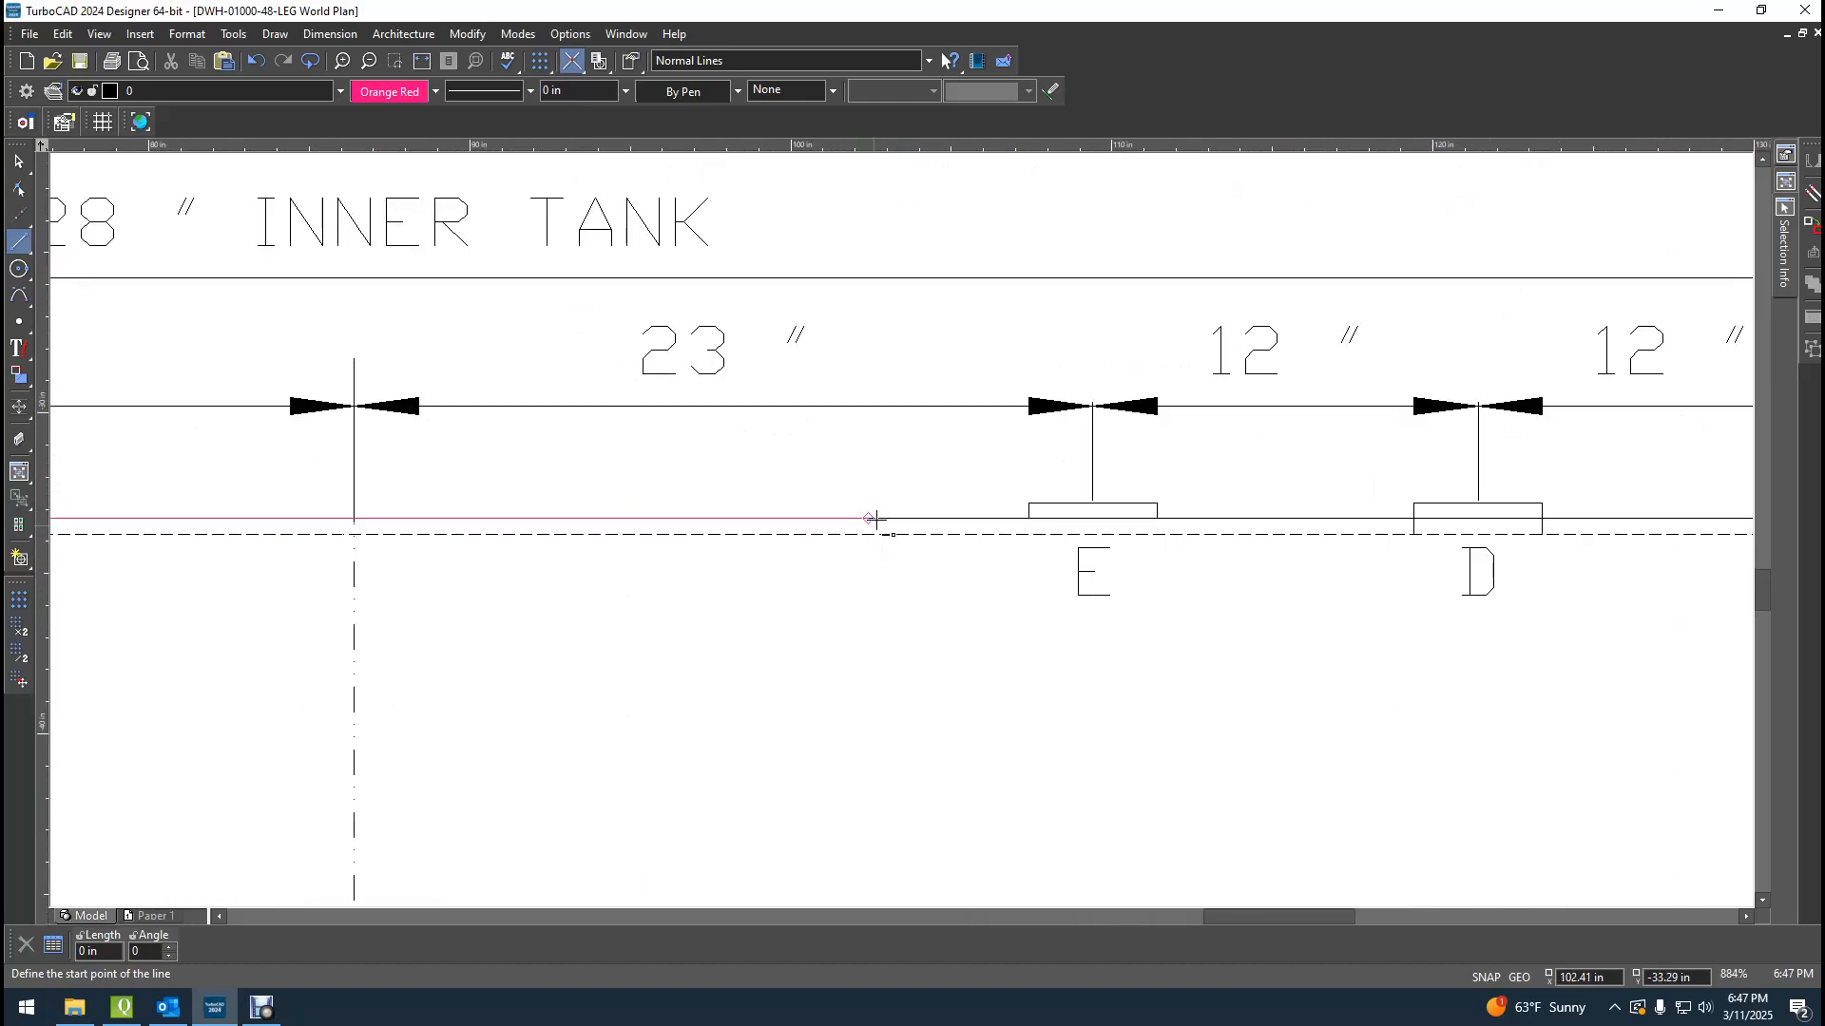
pyautogui.click(868, 519)
pyautogui.press('Tab')
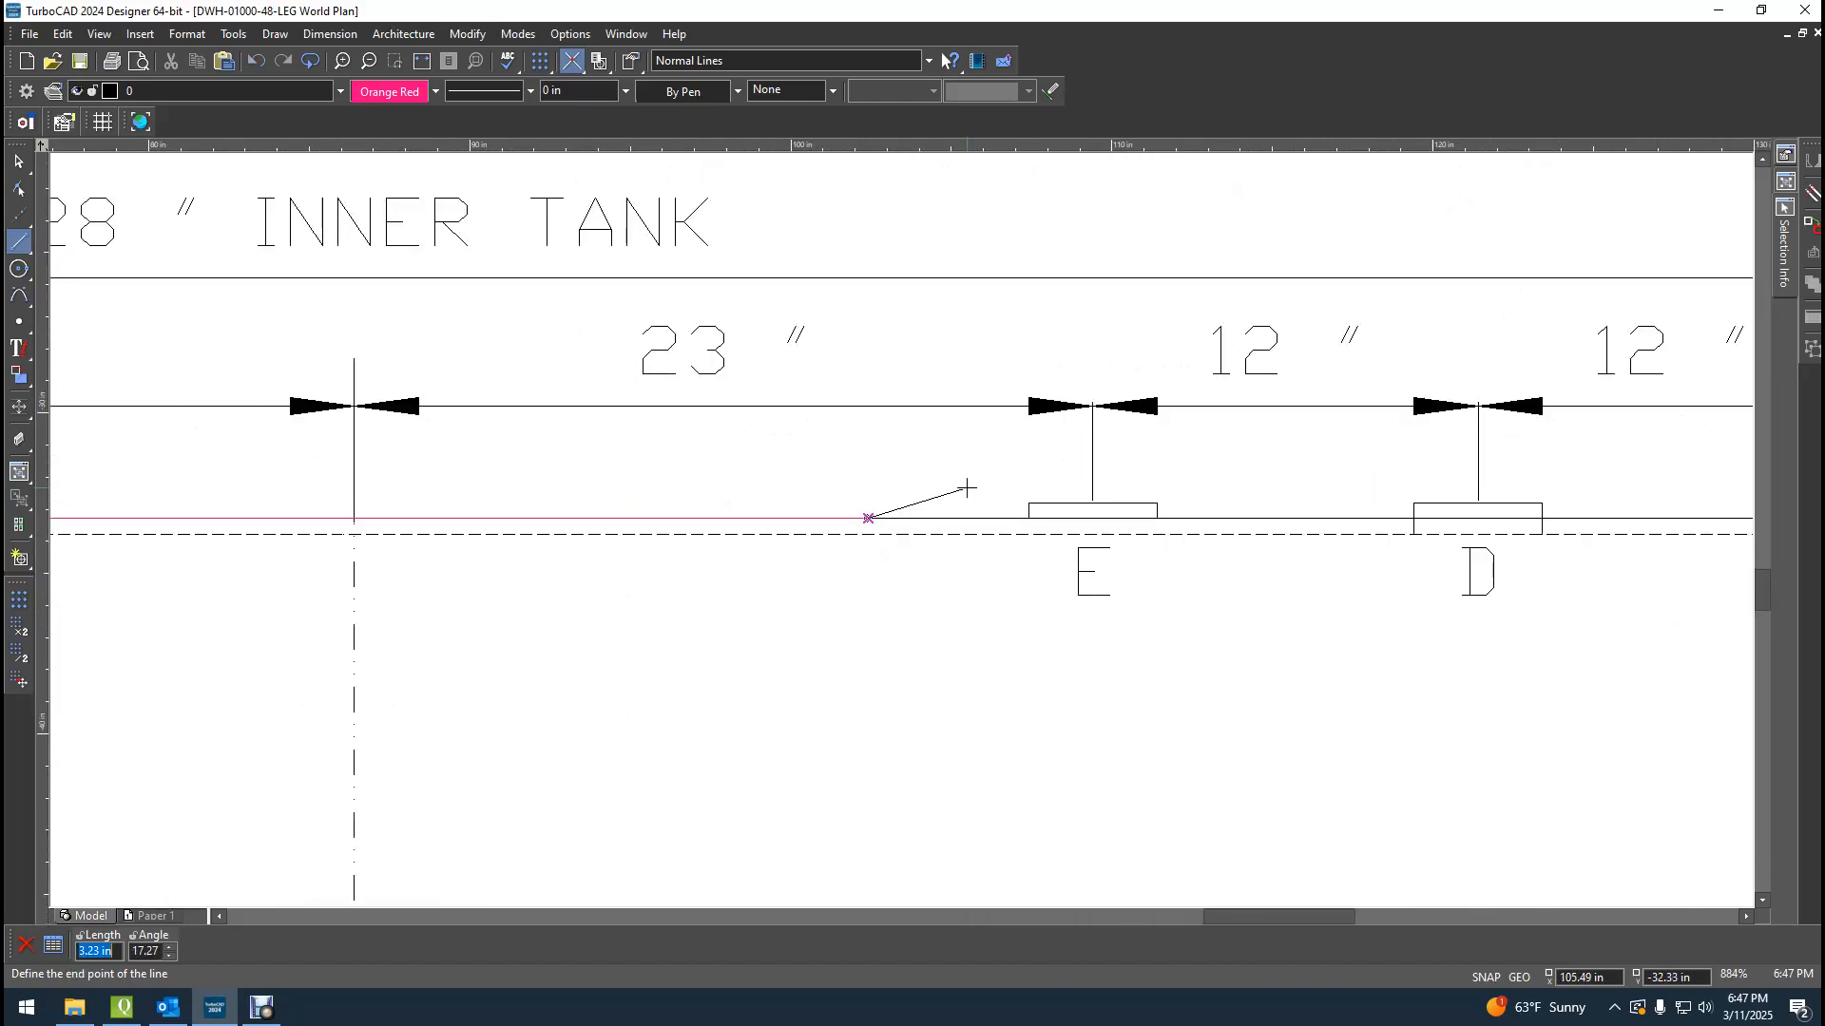
pyautogui.write('2.18')
pyautogui.press('BackSpace')
pyautogui.press('BackSpace')
pyautogui.write('0')
pyautogui.press('Return')
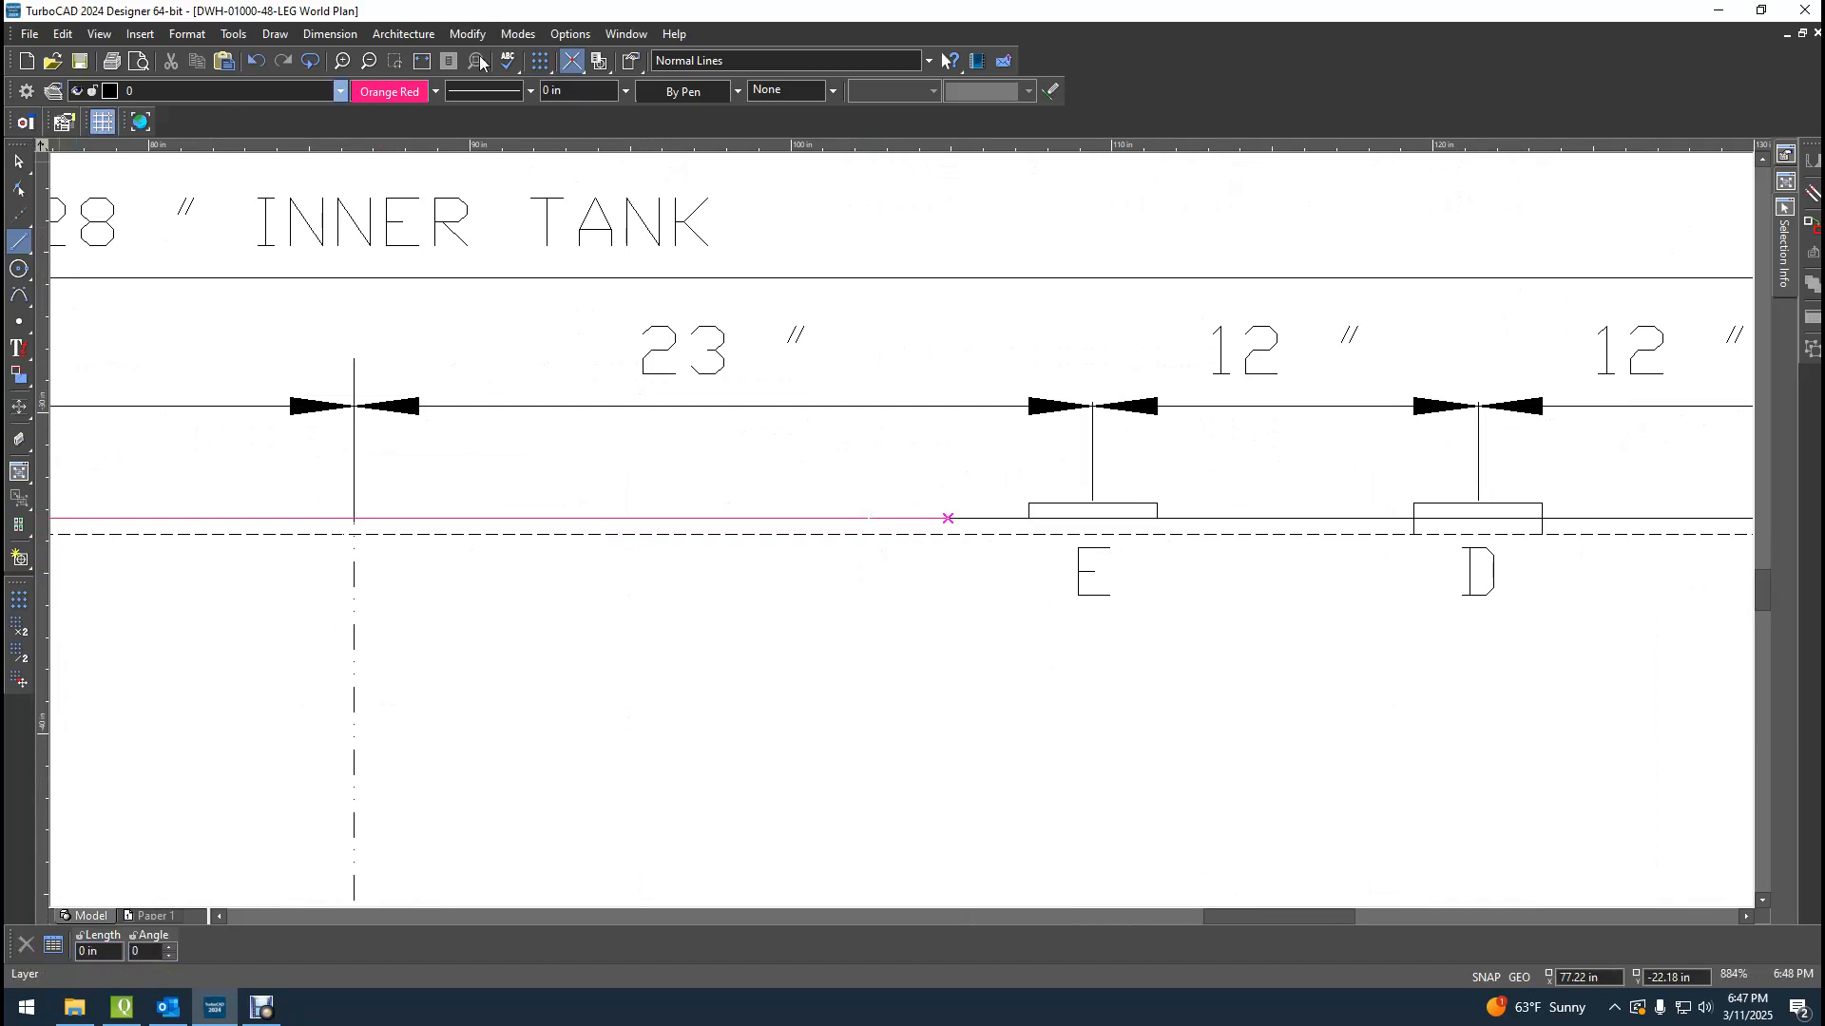
# Draw a 5 by 3 in rectangle above the tank top, starting at the guide's outer end near fitting E.
pyautogui.click(272, 35)
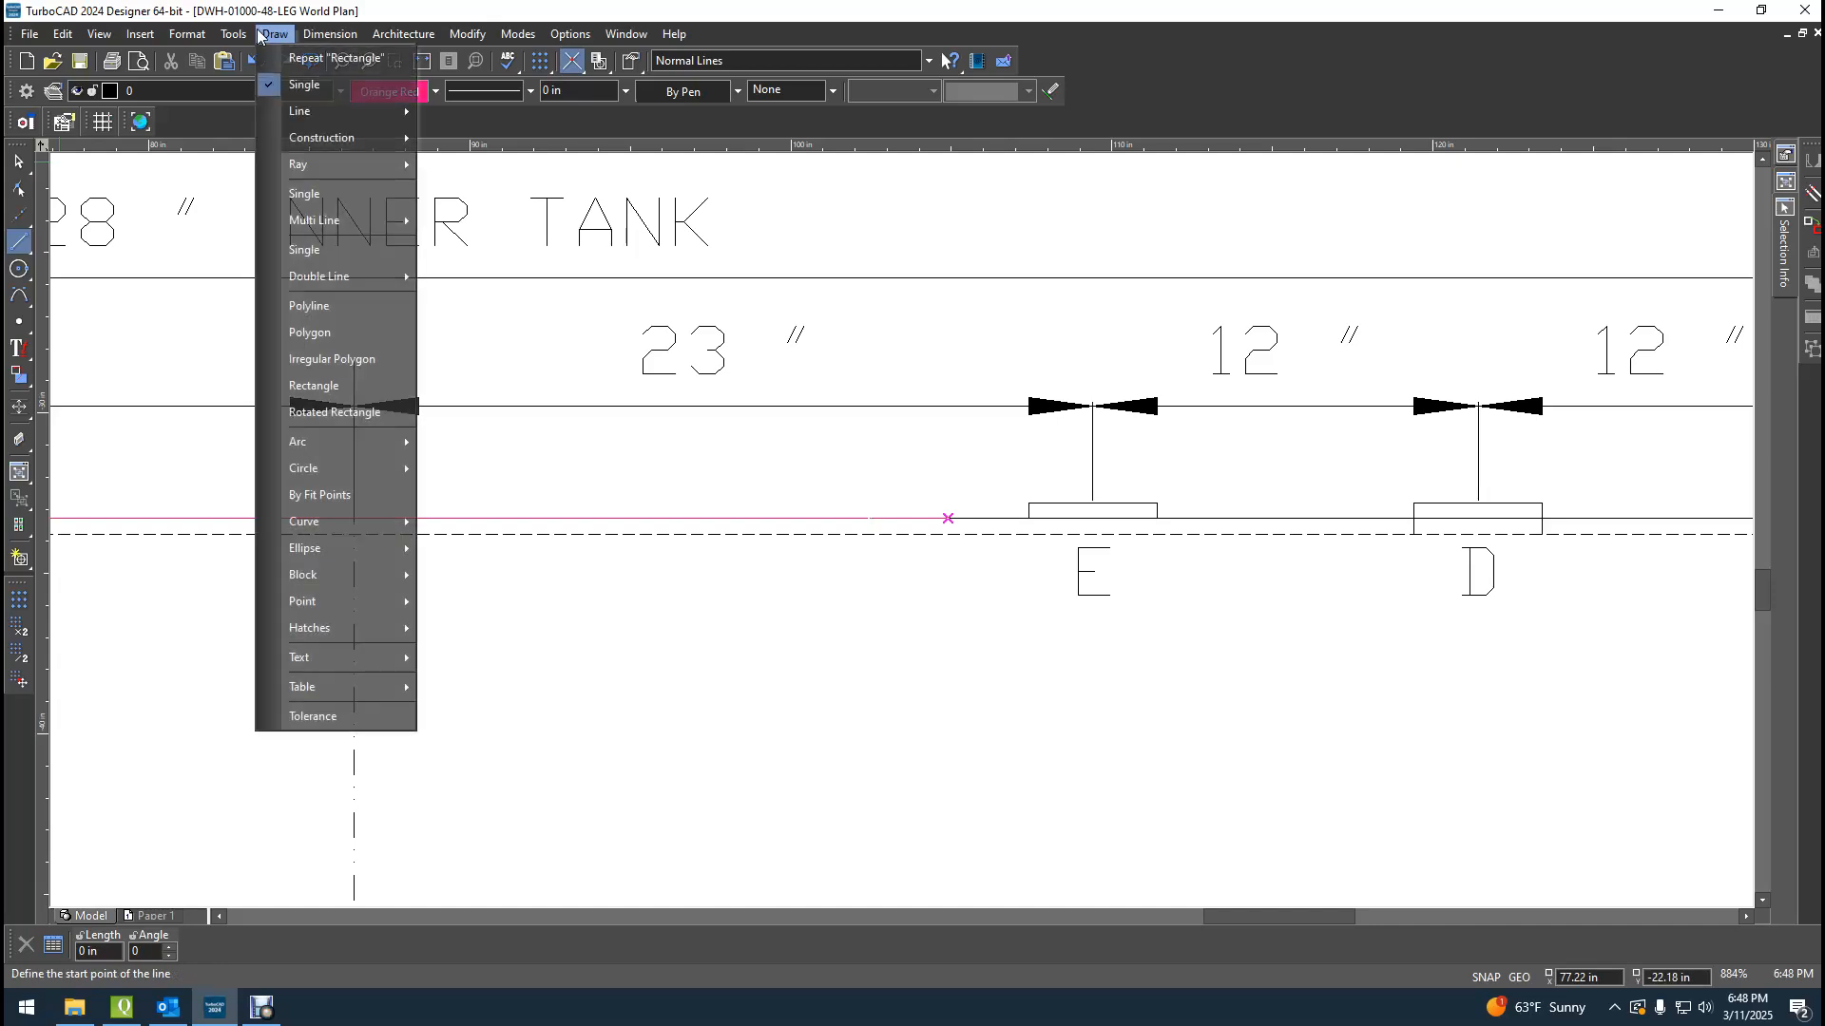
pyautogui.click(314, 385)
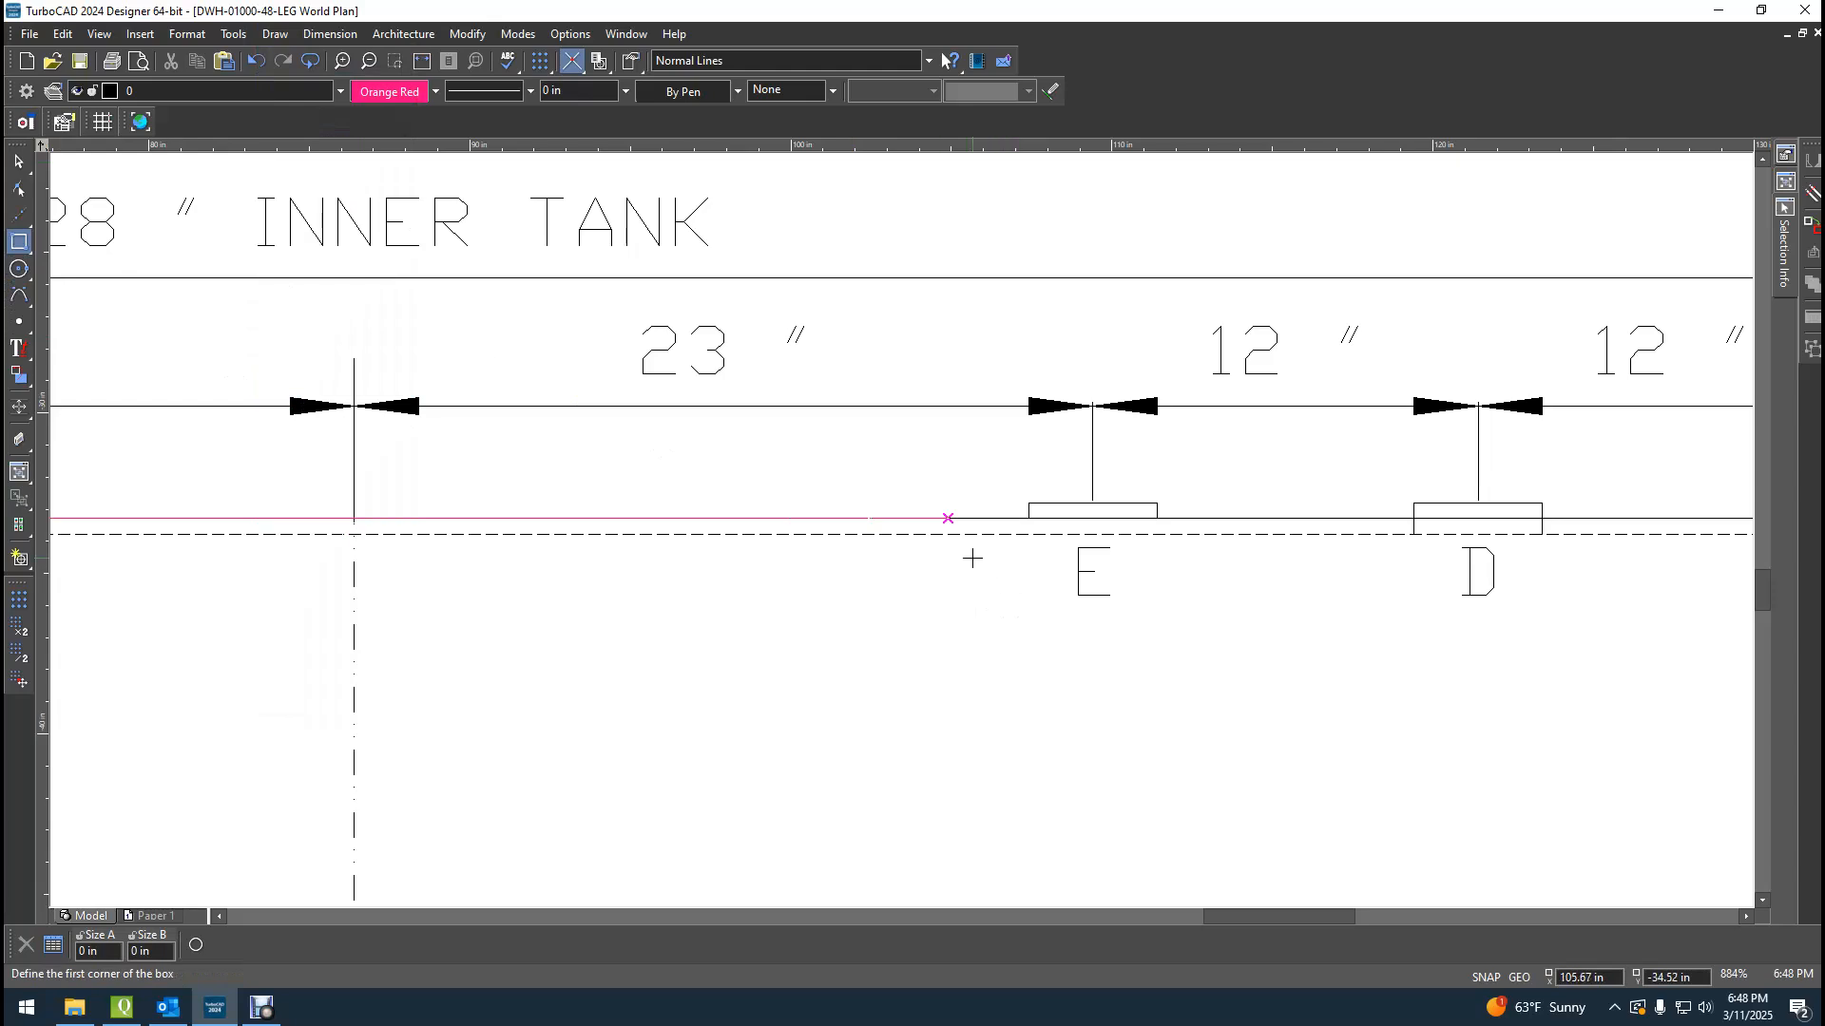
pyautogui.click(948, 518)
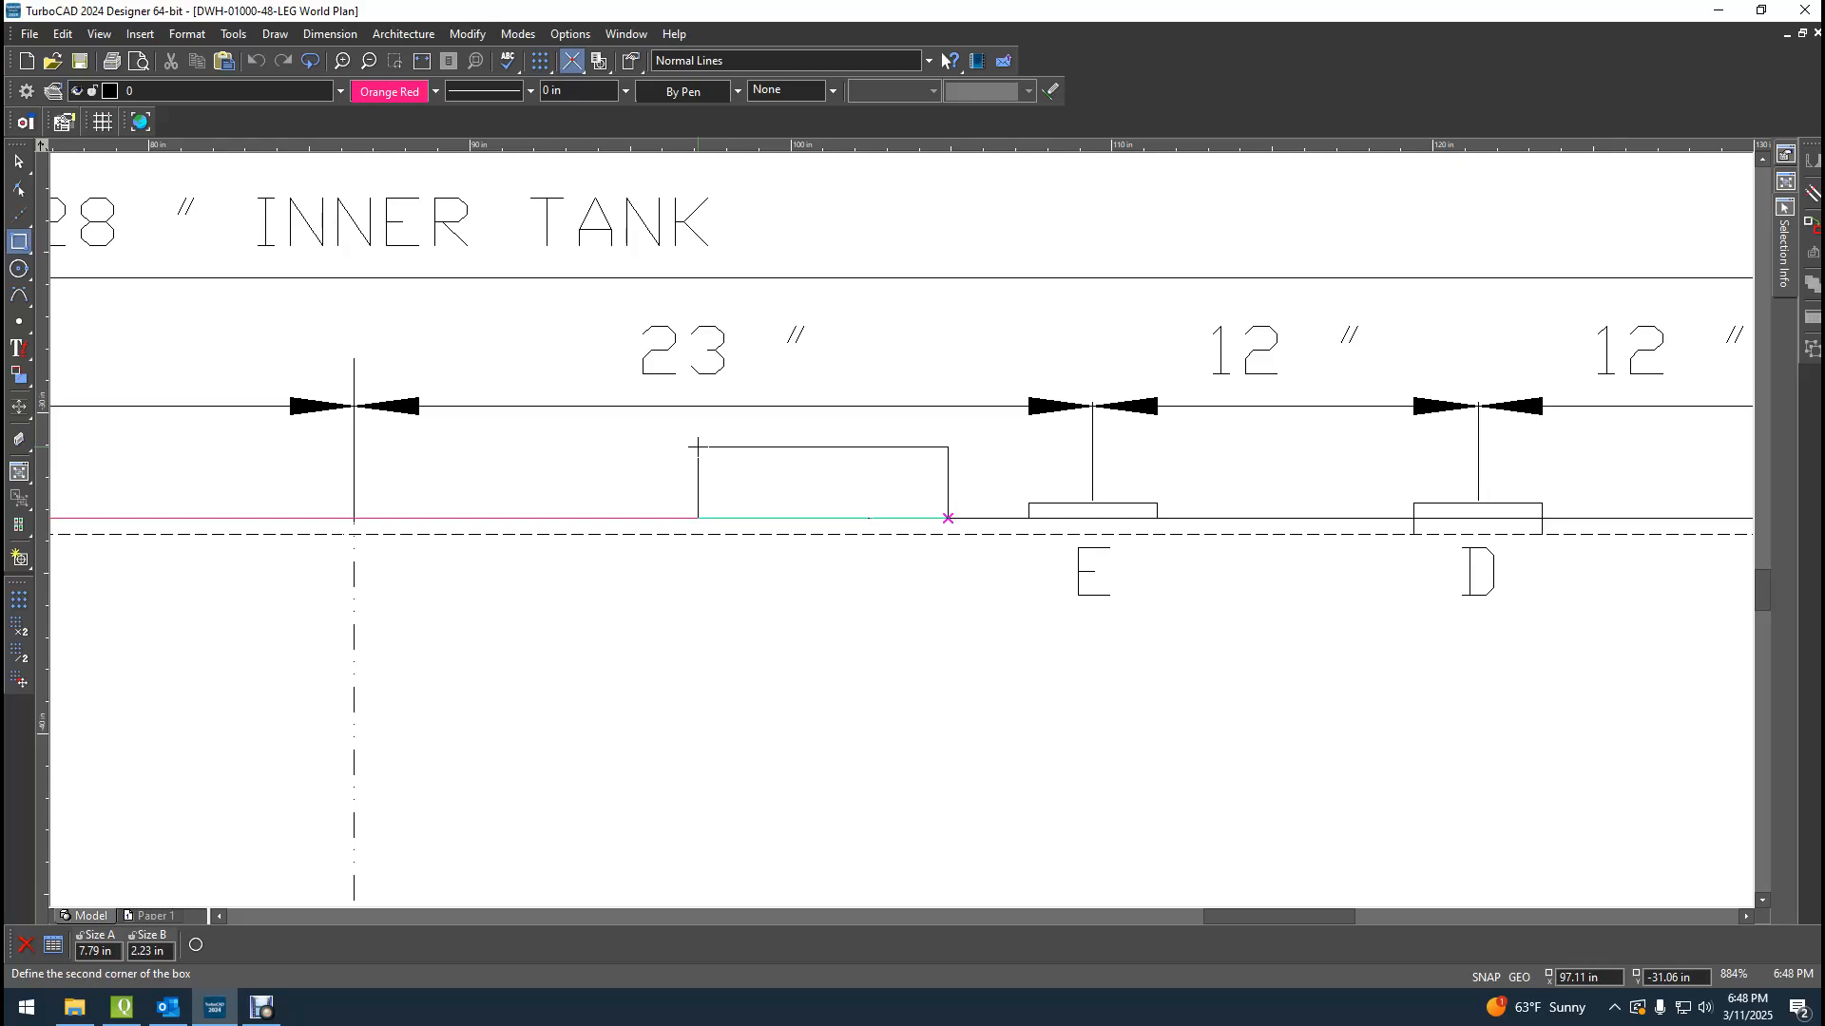
pyautogui.write('5')
pyautogui.press('Tab')
pyautogui.write('3')
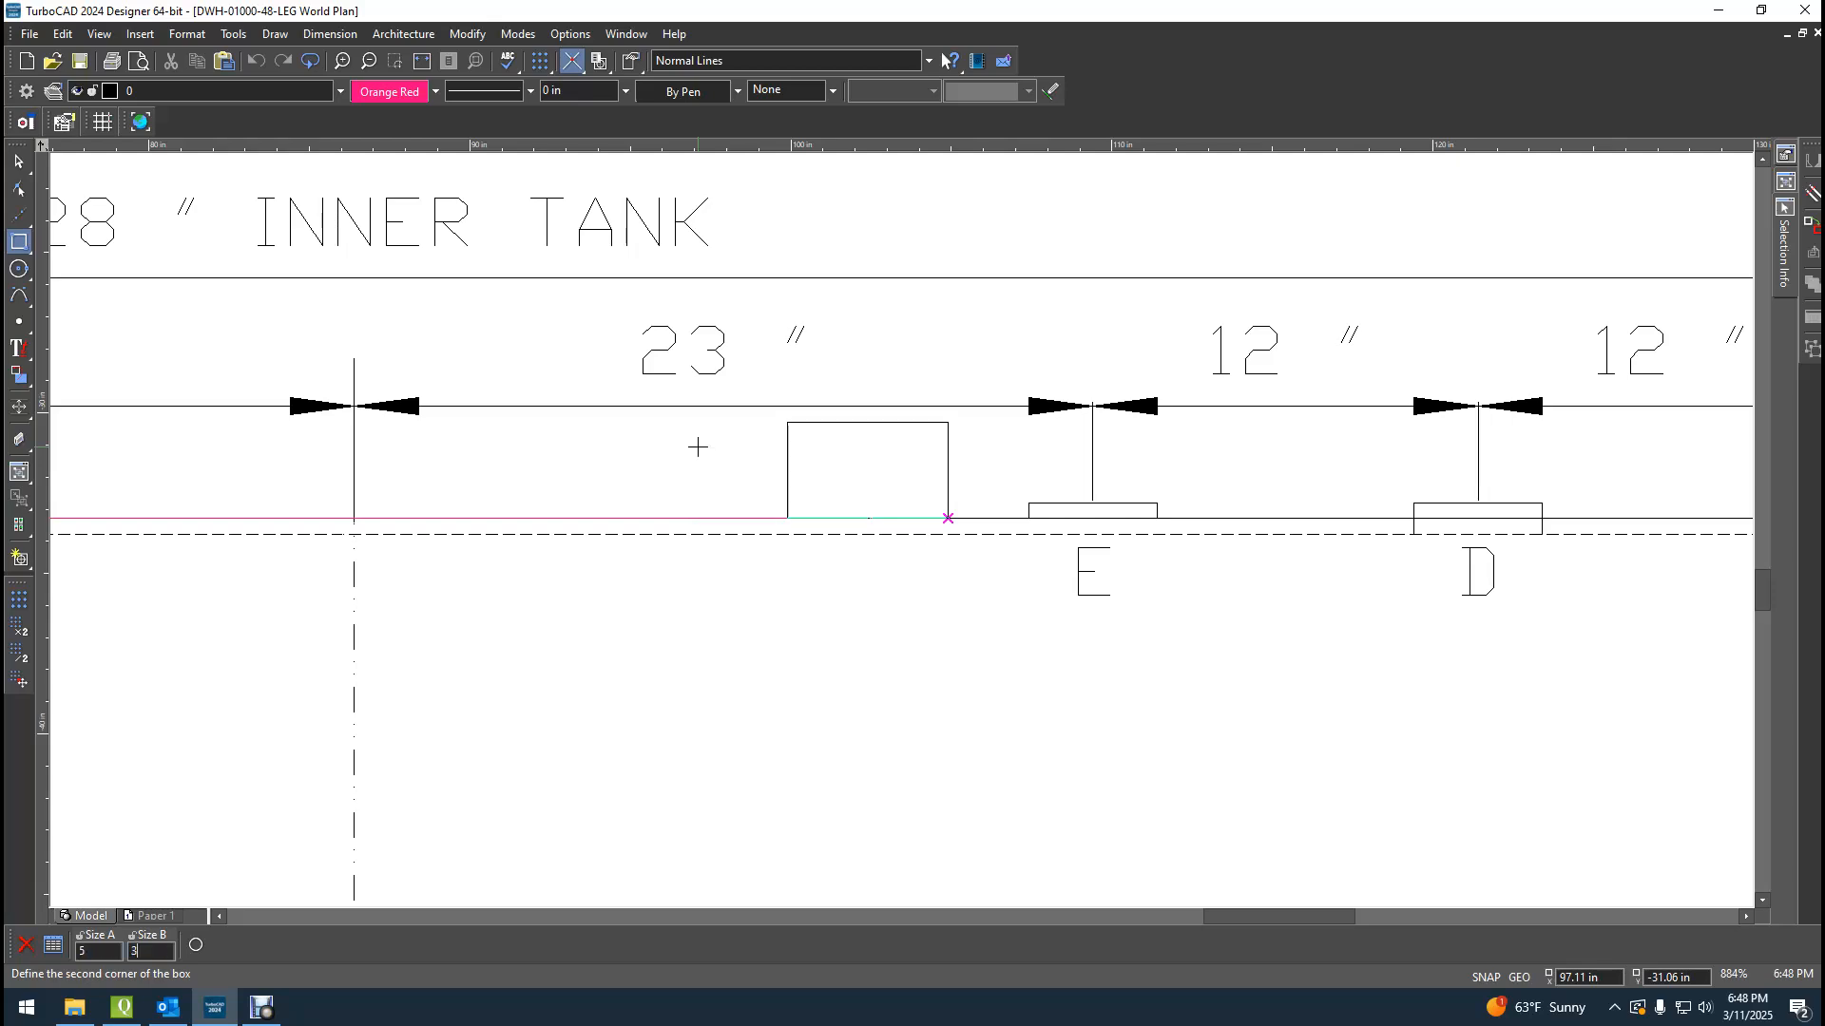
pyautogui.press('Return')
# Try recoloring the rectangle near fitting E to black, and undo the color change.
pyautogui.click(18, 164)
pyautogui.click(947, 473)
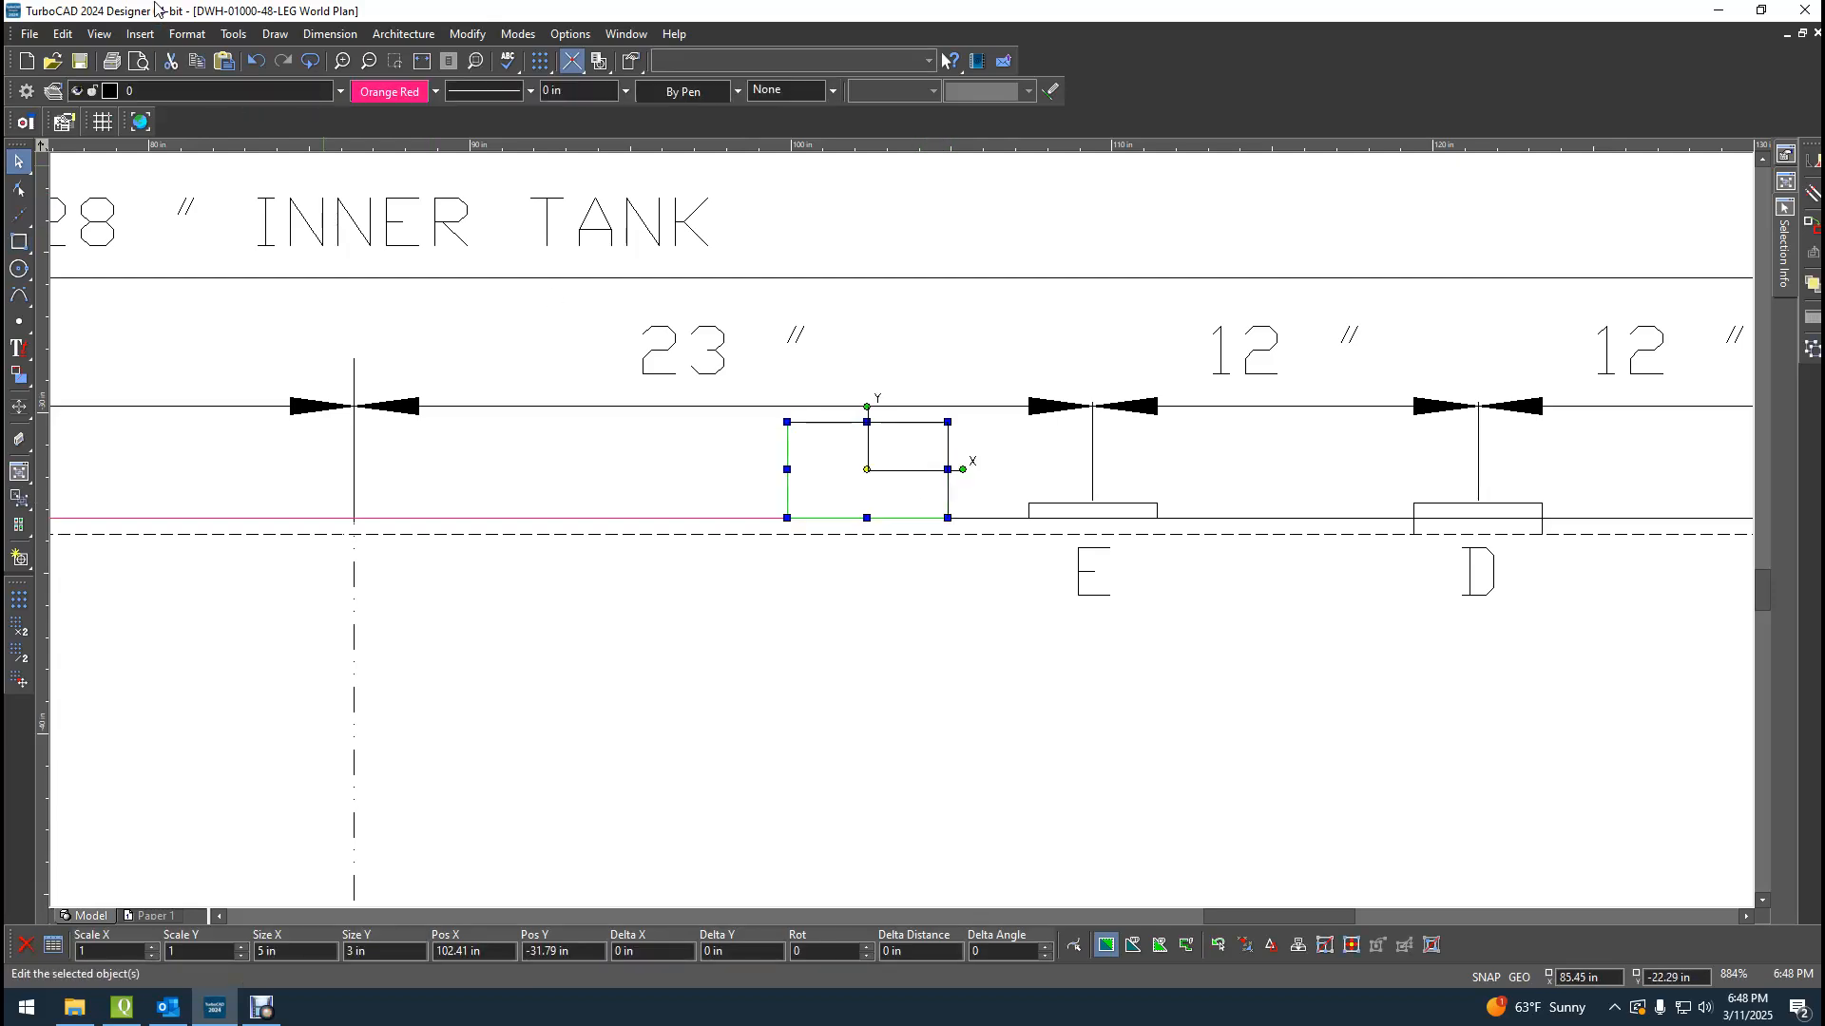
pyautogui.click(440, 92)
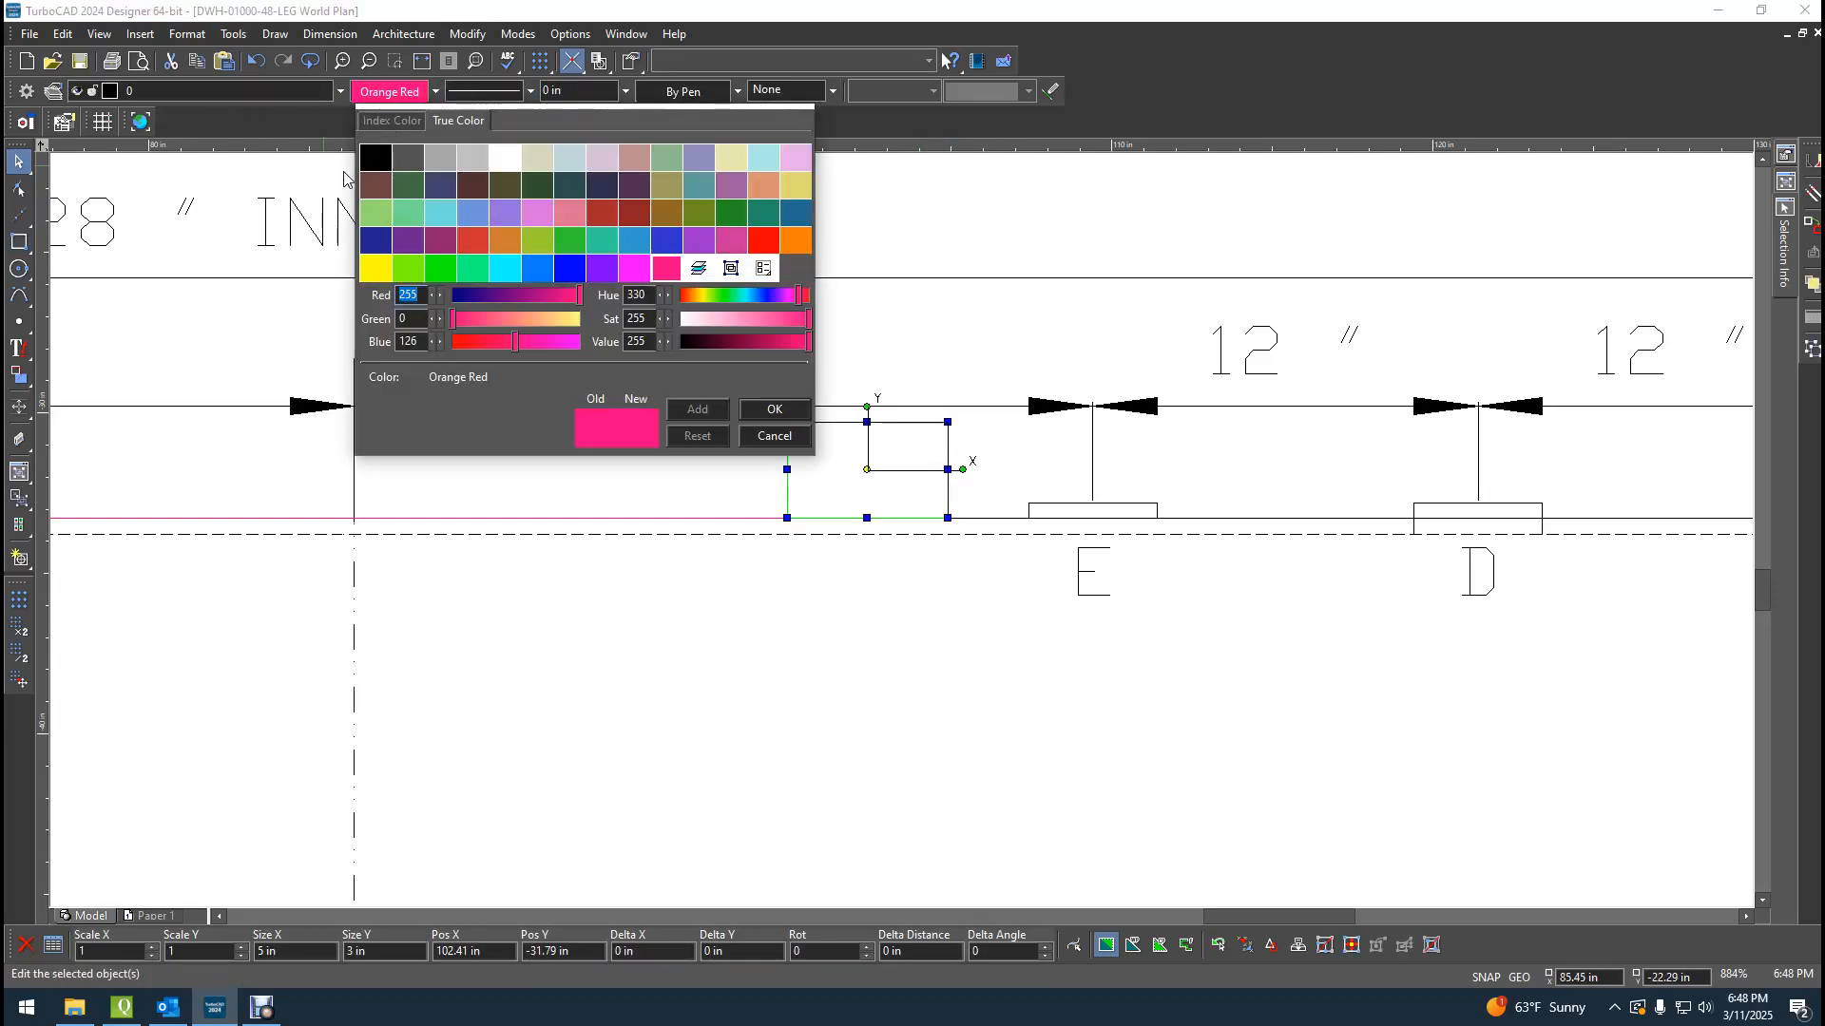
pyautogui.click(376, 158)
pyautogui.click(857, 715)
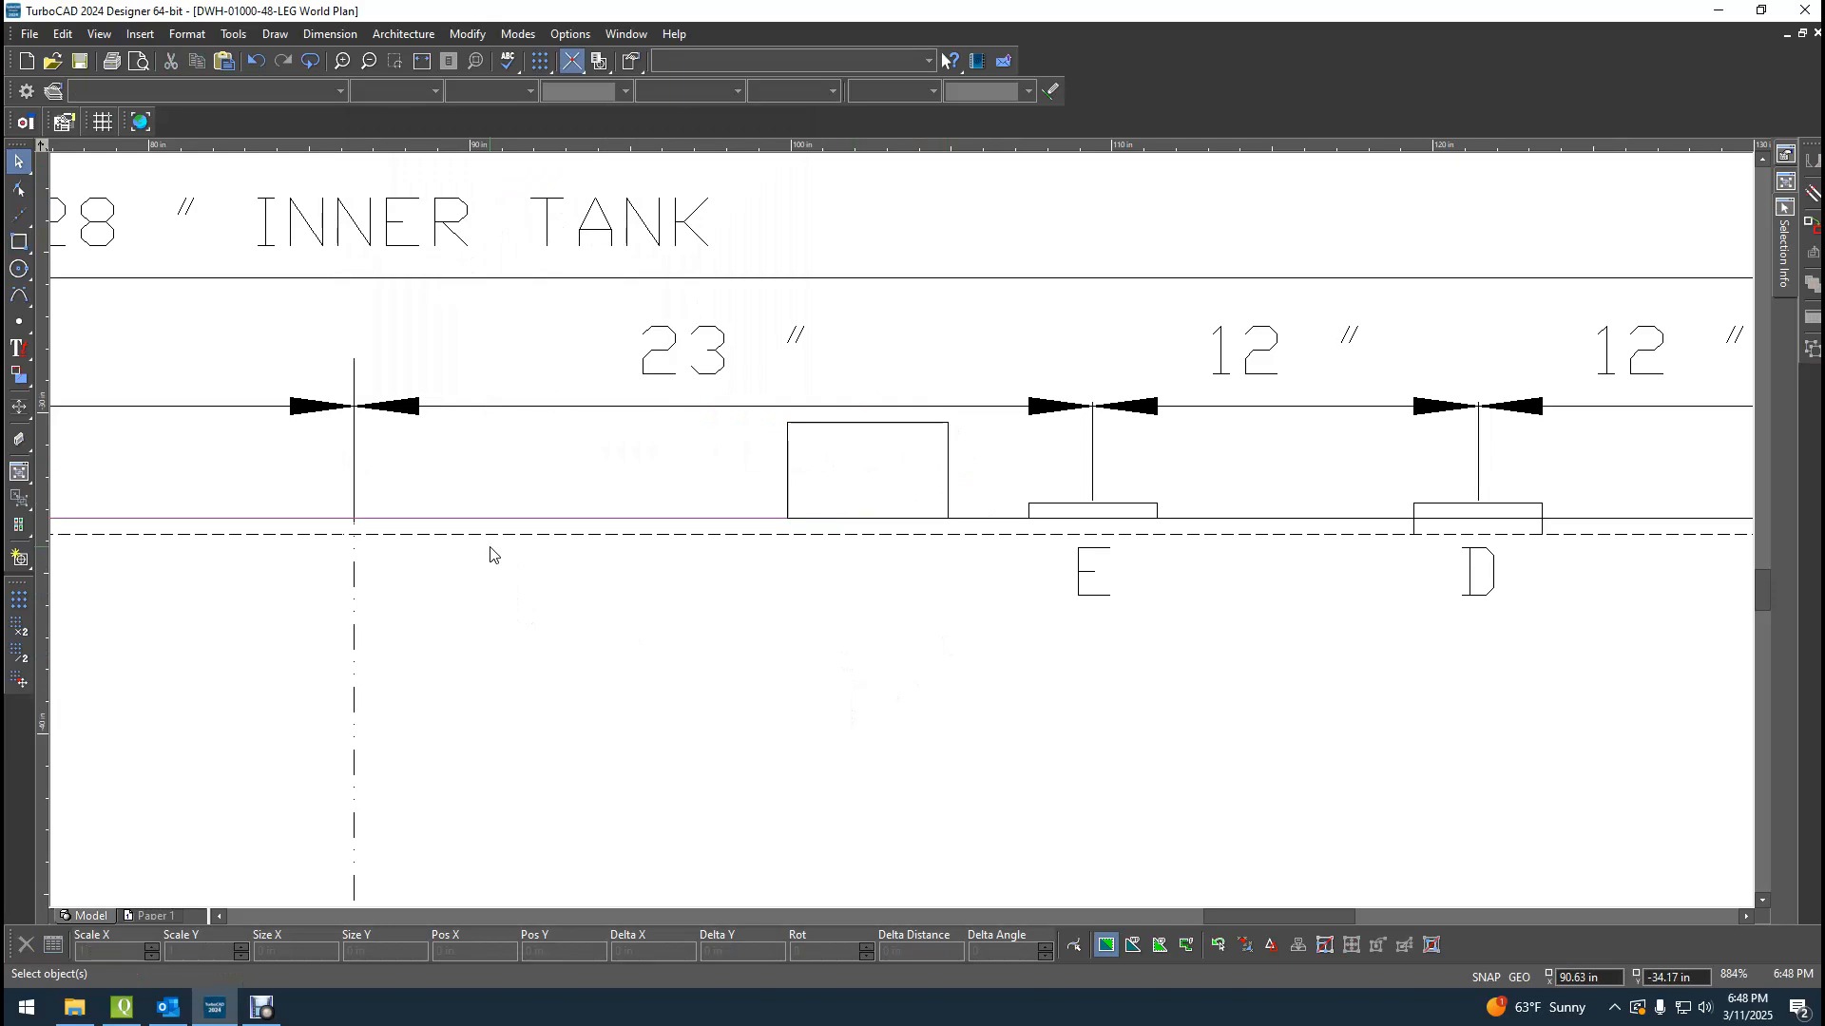
pyautogui.hotkey('ctrl', 'z')
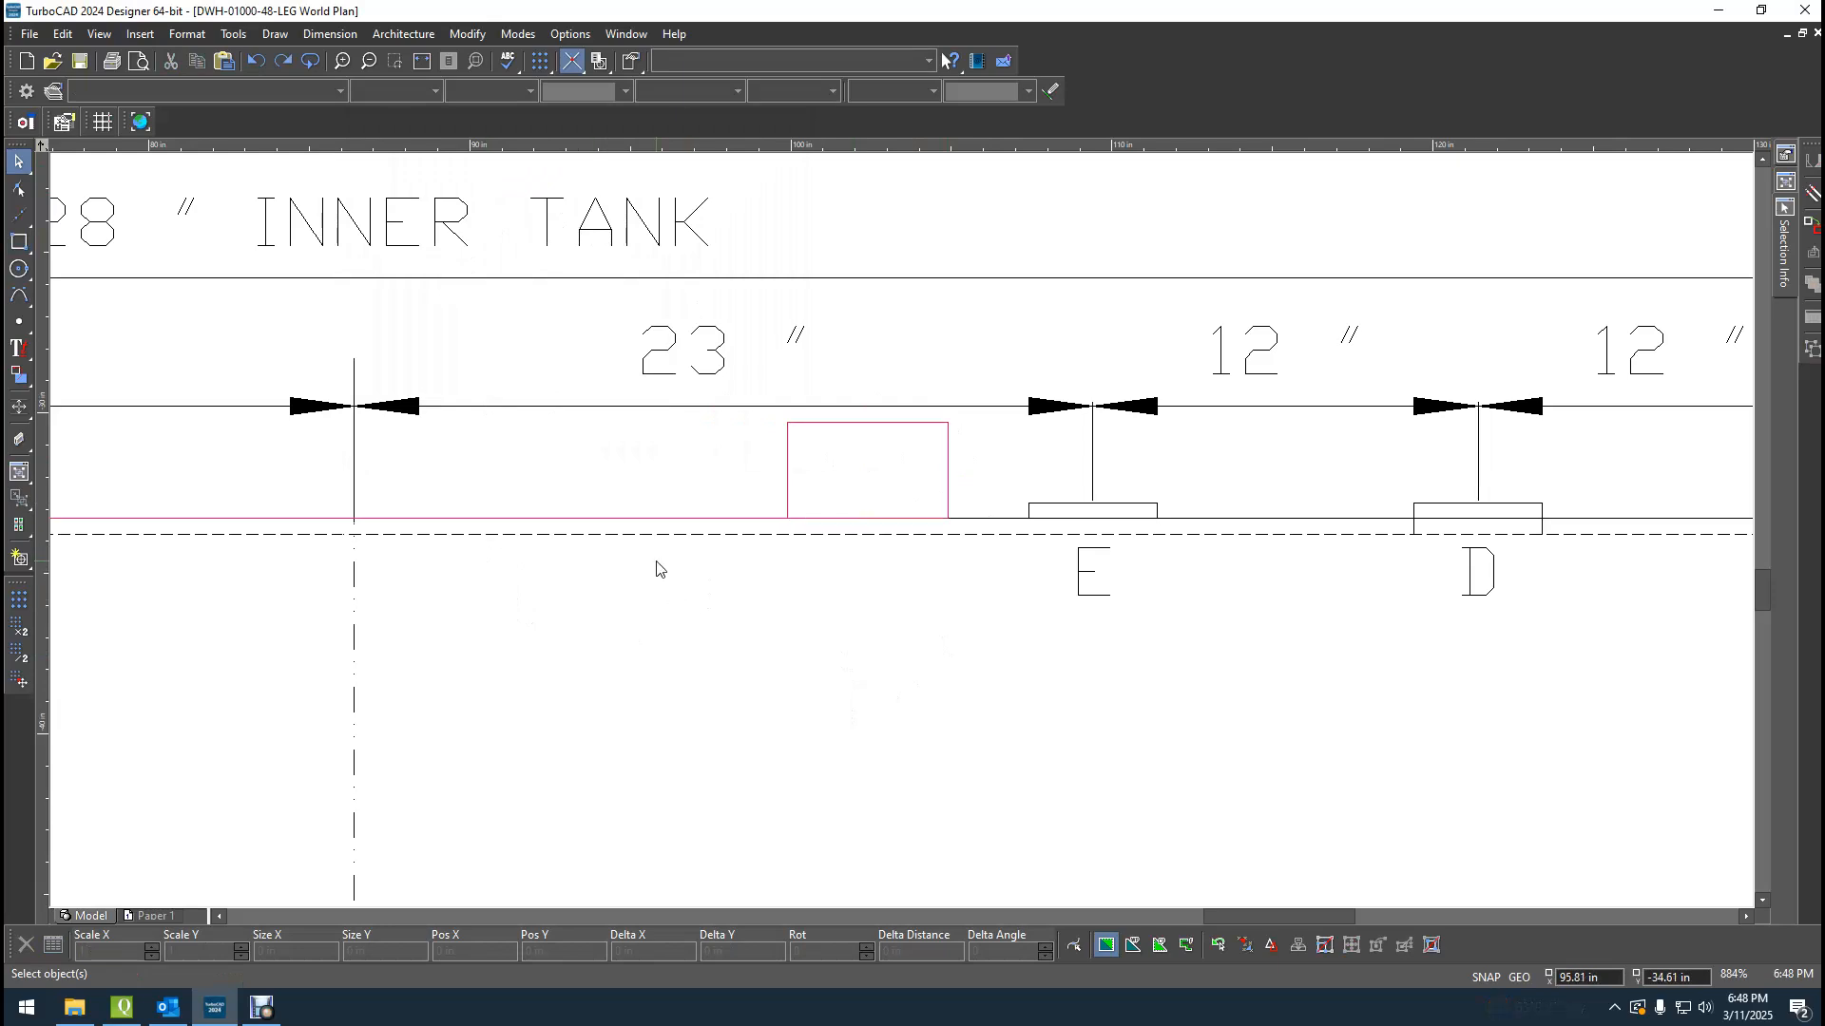
# Draw a matching 5 by 3 in rectangle above the tank top, starting at the guide's outer end toward fitting B.
pyautogui.scroll(-1, 656, 568)
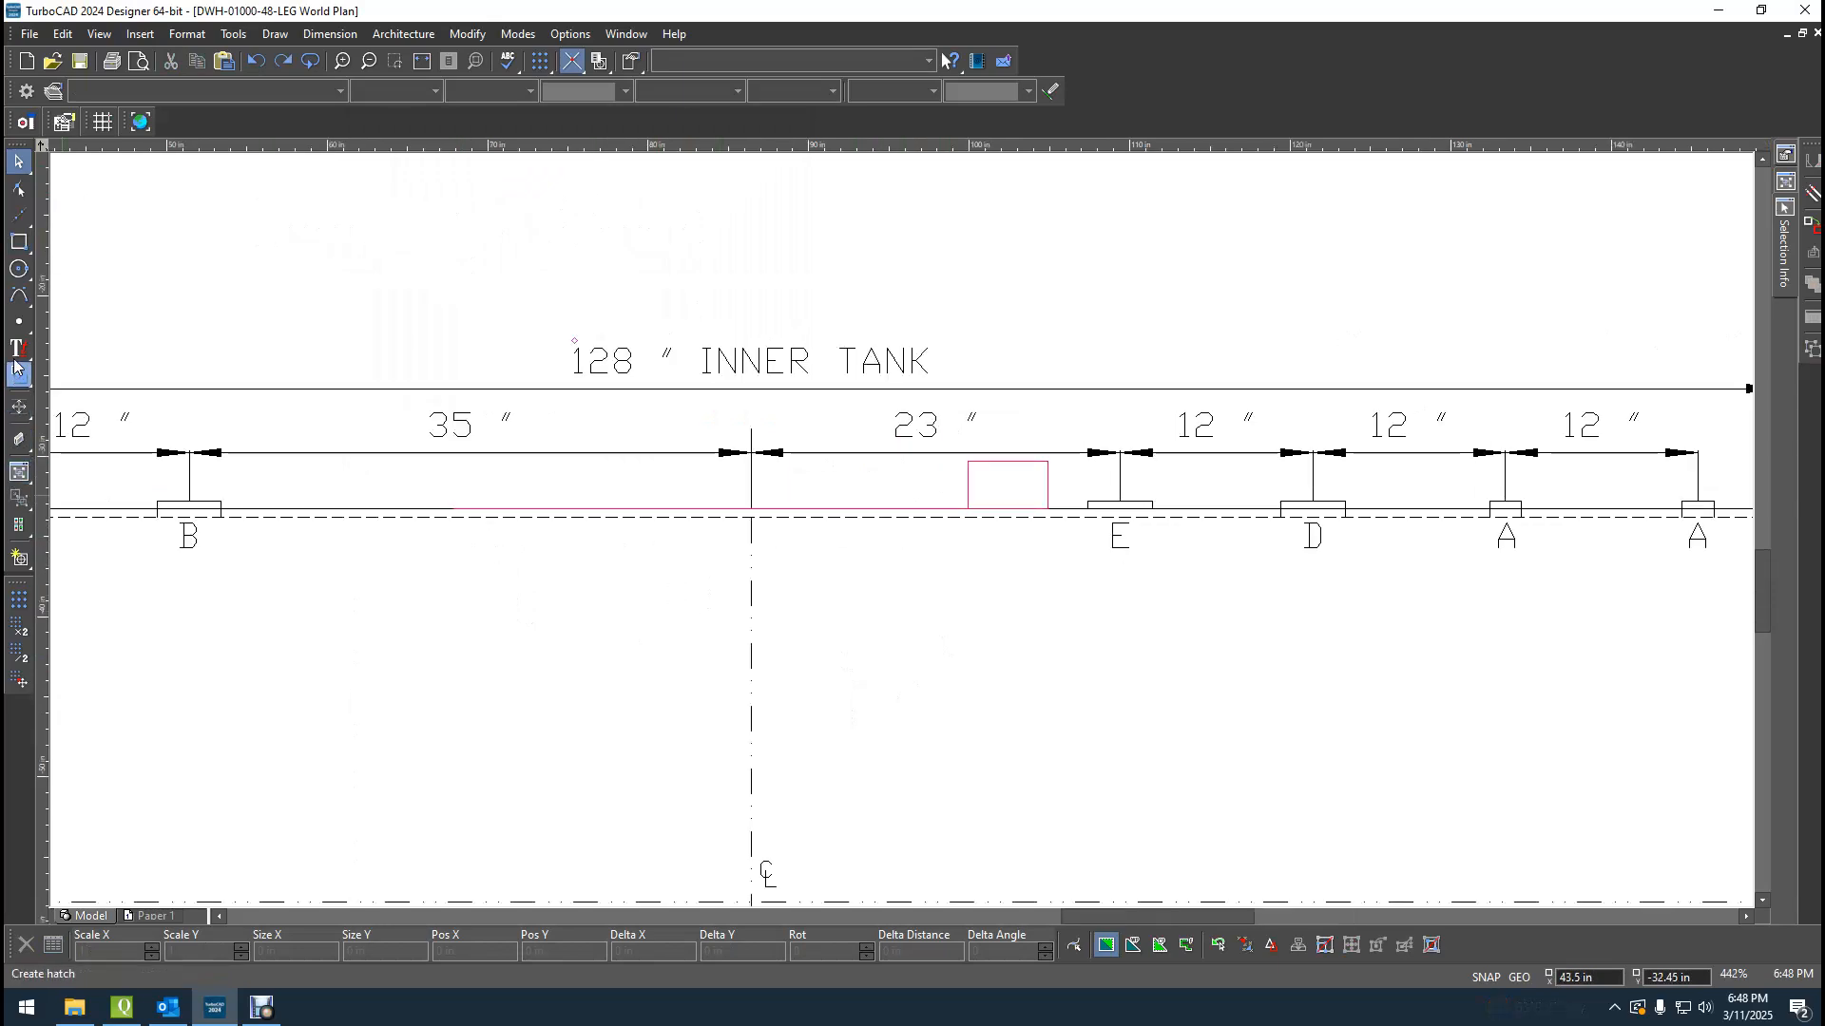
pyautogui.click(19, 241)
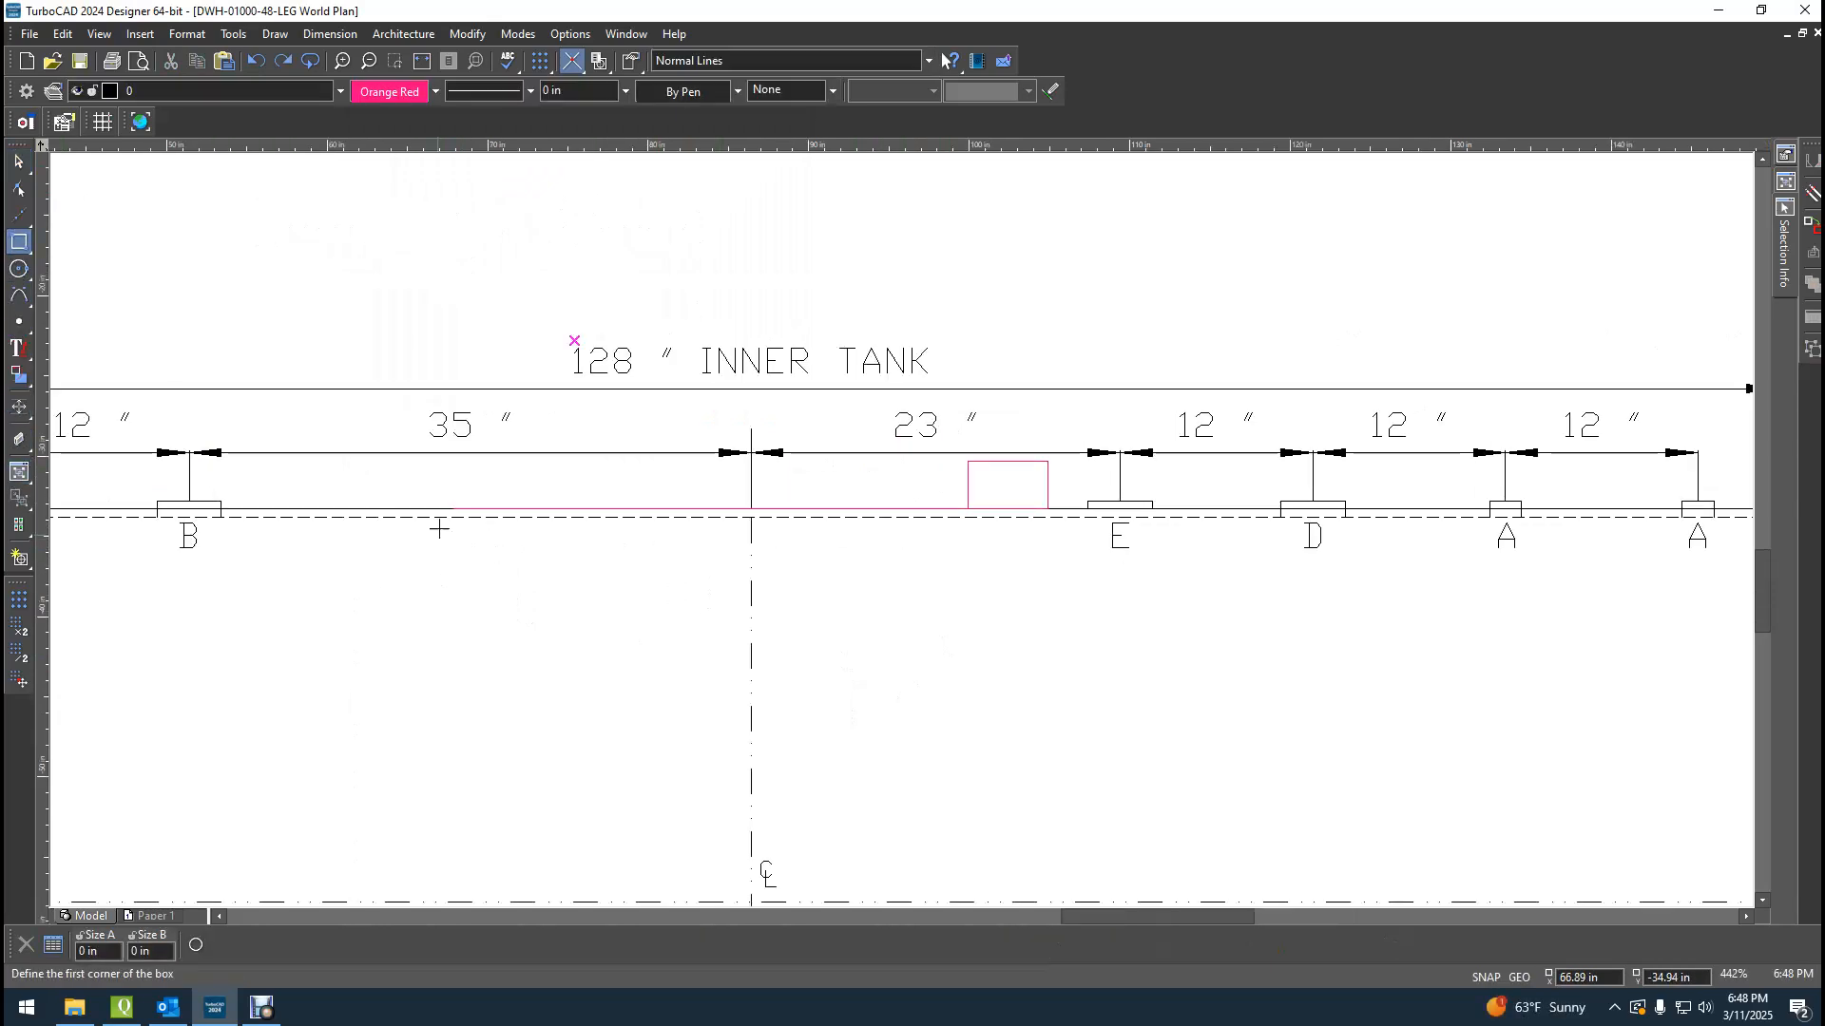
pyautogui.click(454, 509)
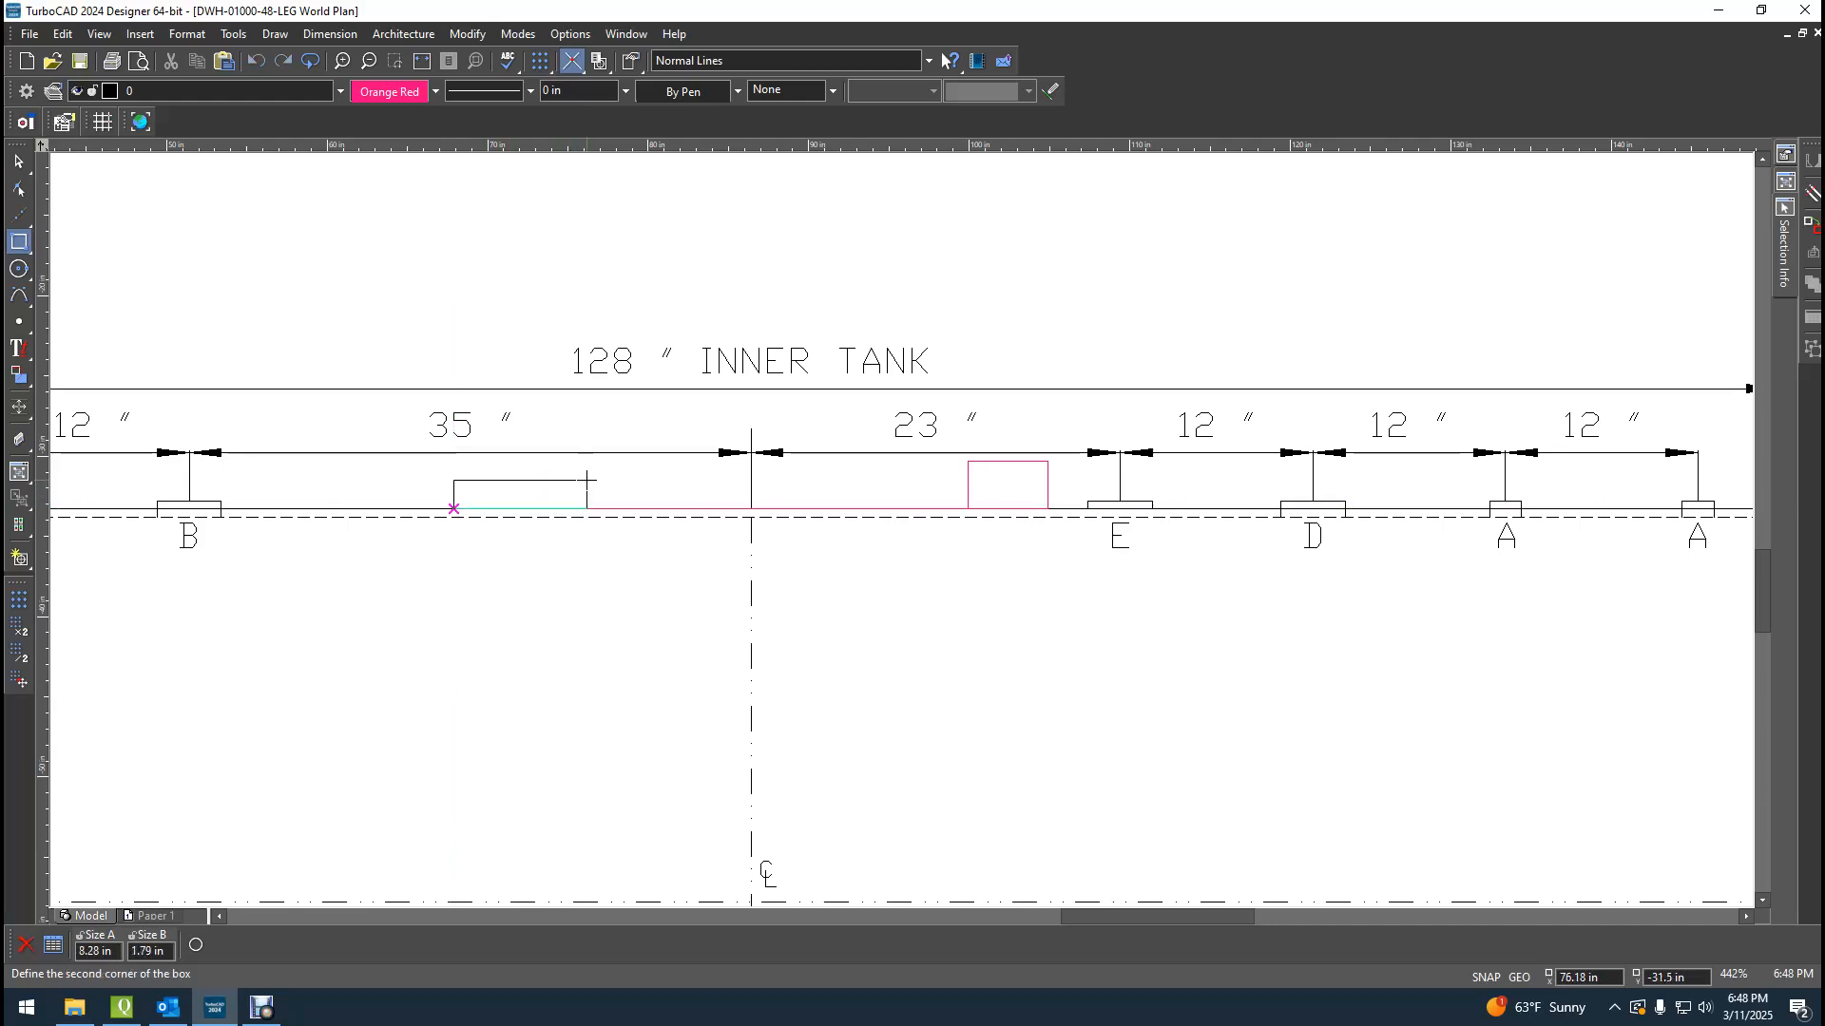
pyautogui.write('5')
pyautogui.press('Tab')
pyautogui.write('3')
pyautogui.press('Return')
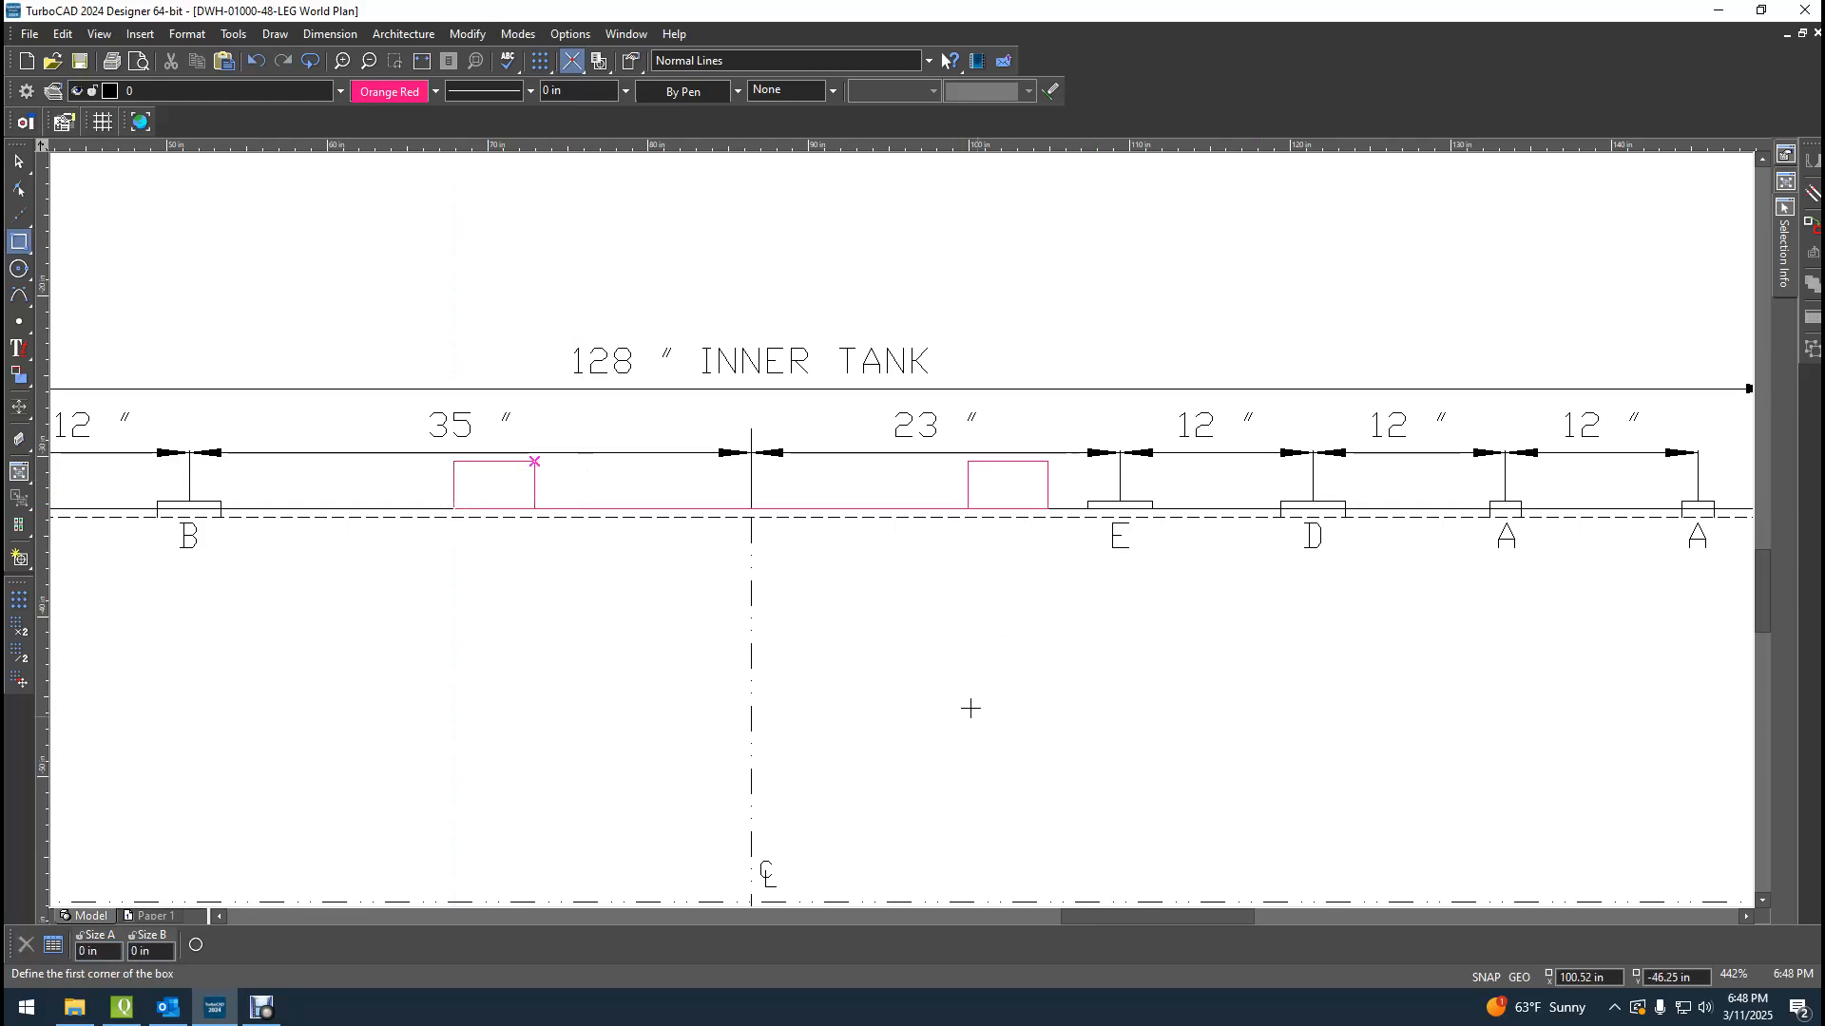
pyautogui.scroll(2, 551, 511)
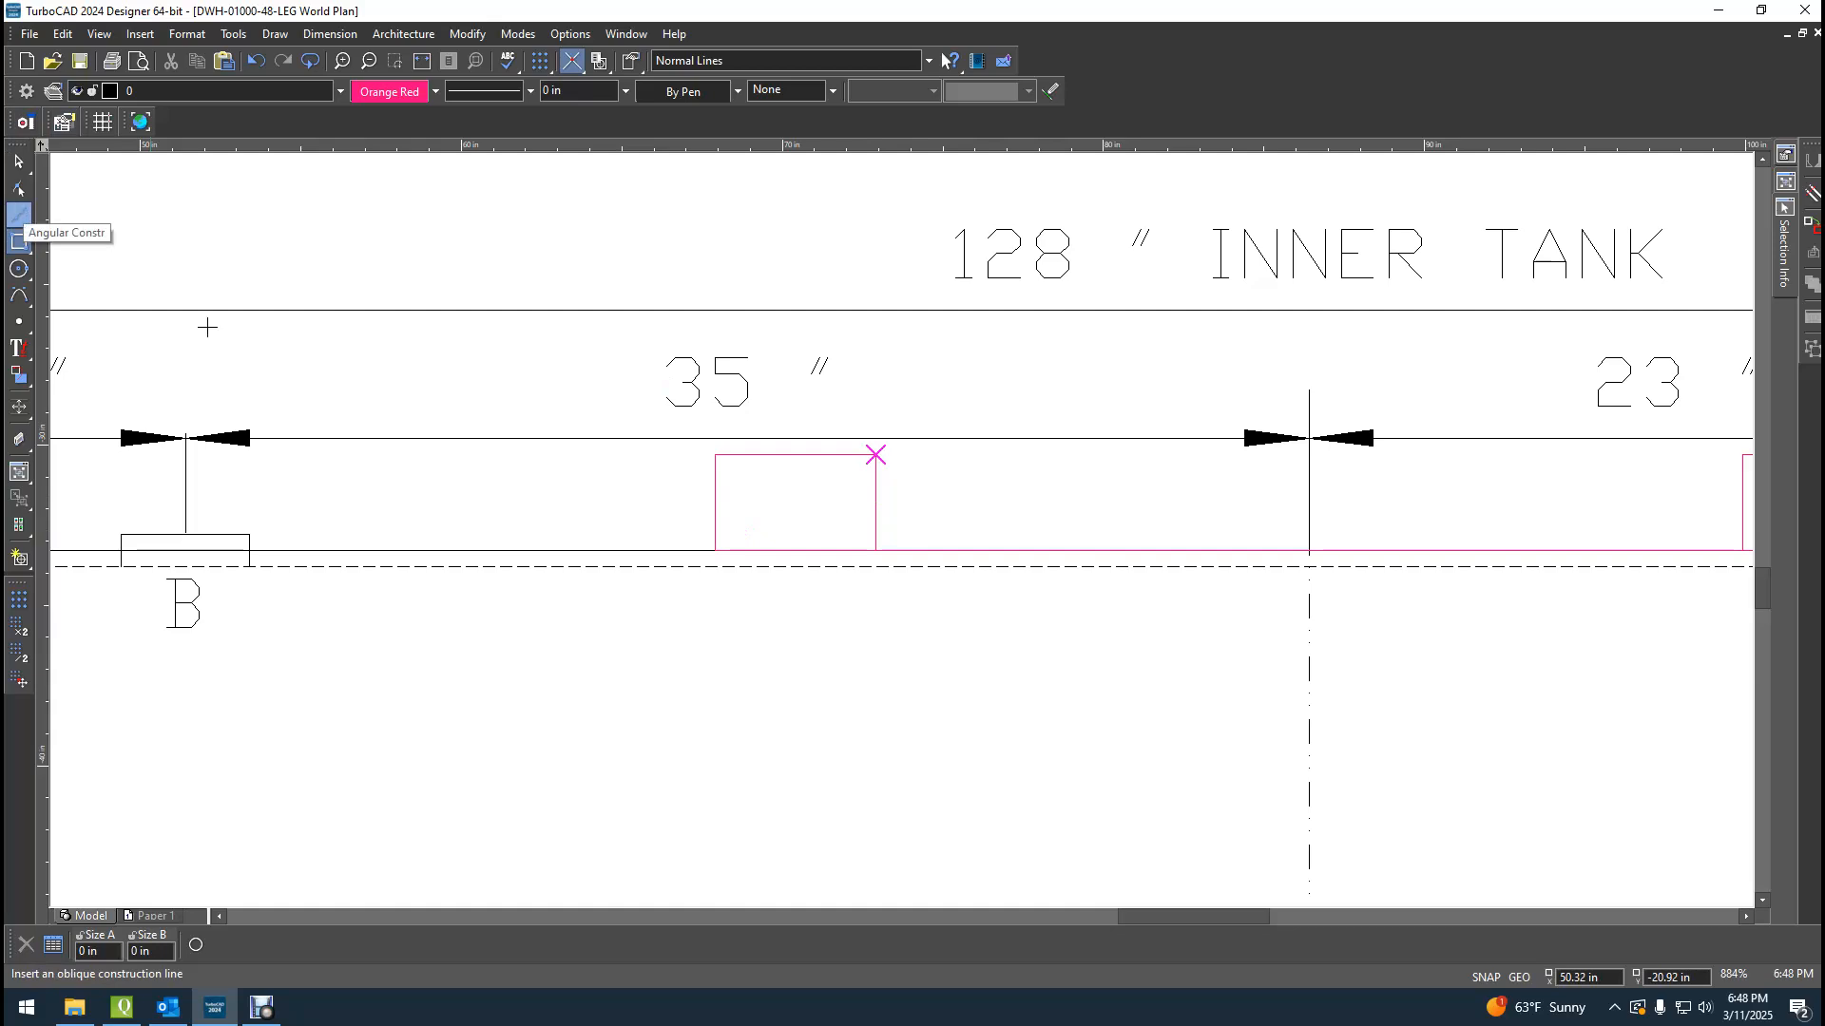
pyautogui.click(19, 241)
pyautogui.scroll(-4, 901, 532)
pyautogui.scroll(2, 901, 532)
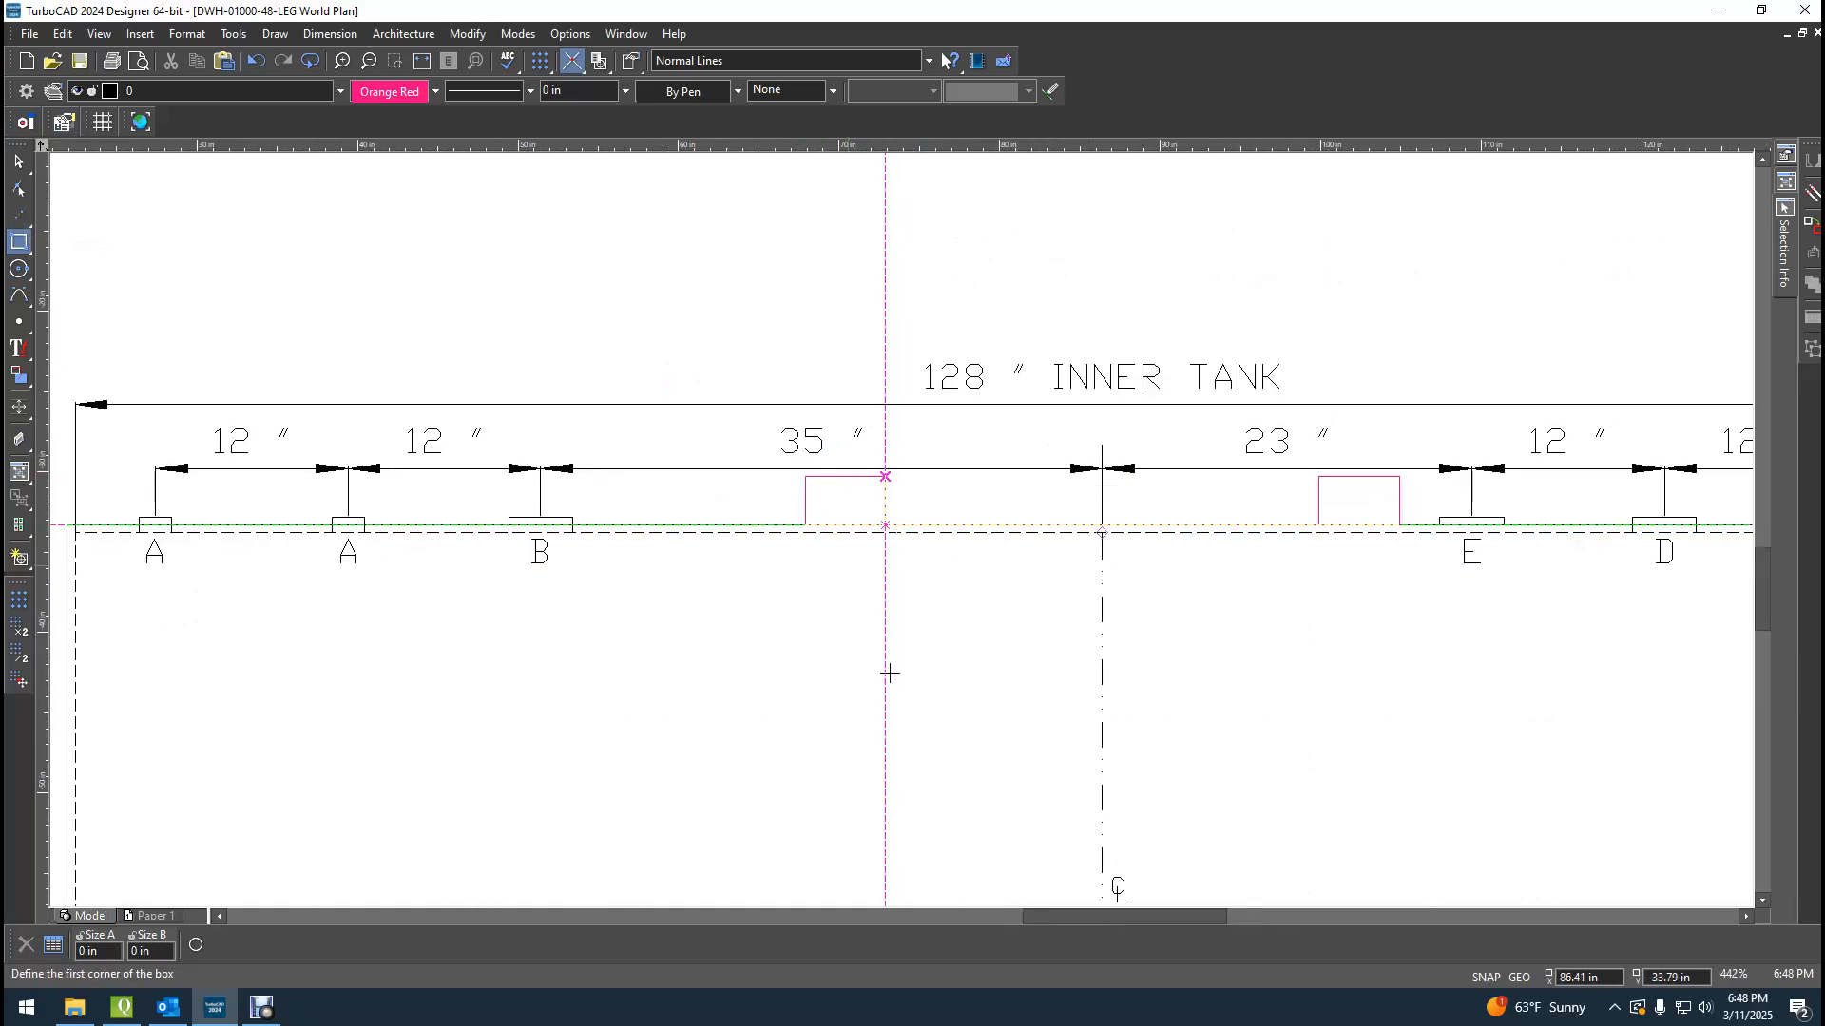
pyautogui.scroll(-2, 896, 530)
pyautogui.scroll(4, 900, 529)
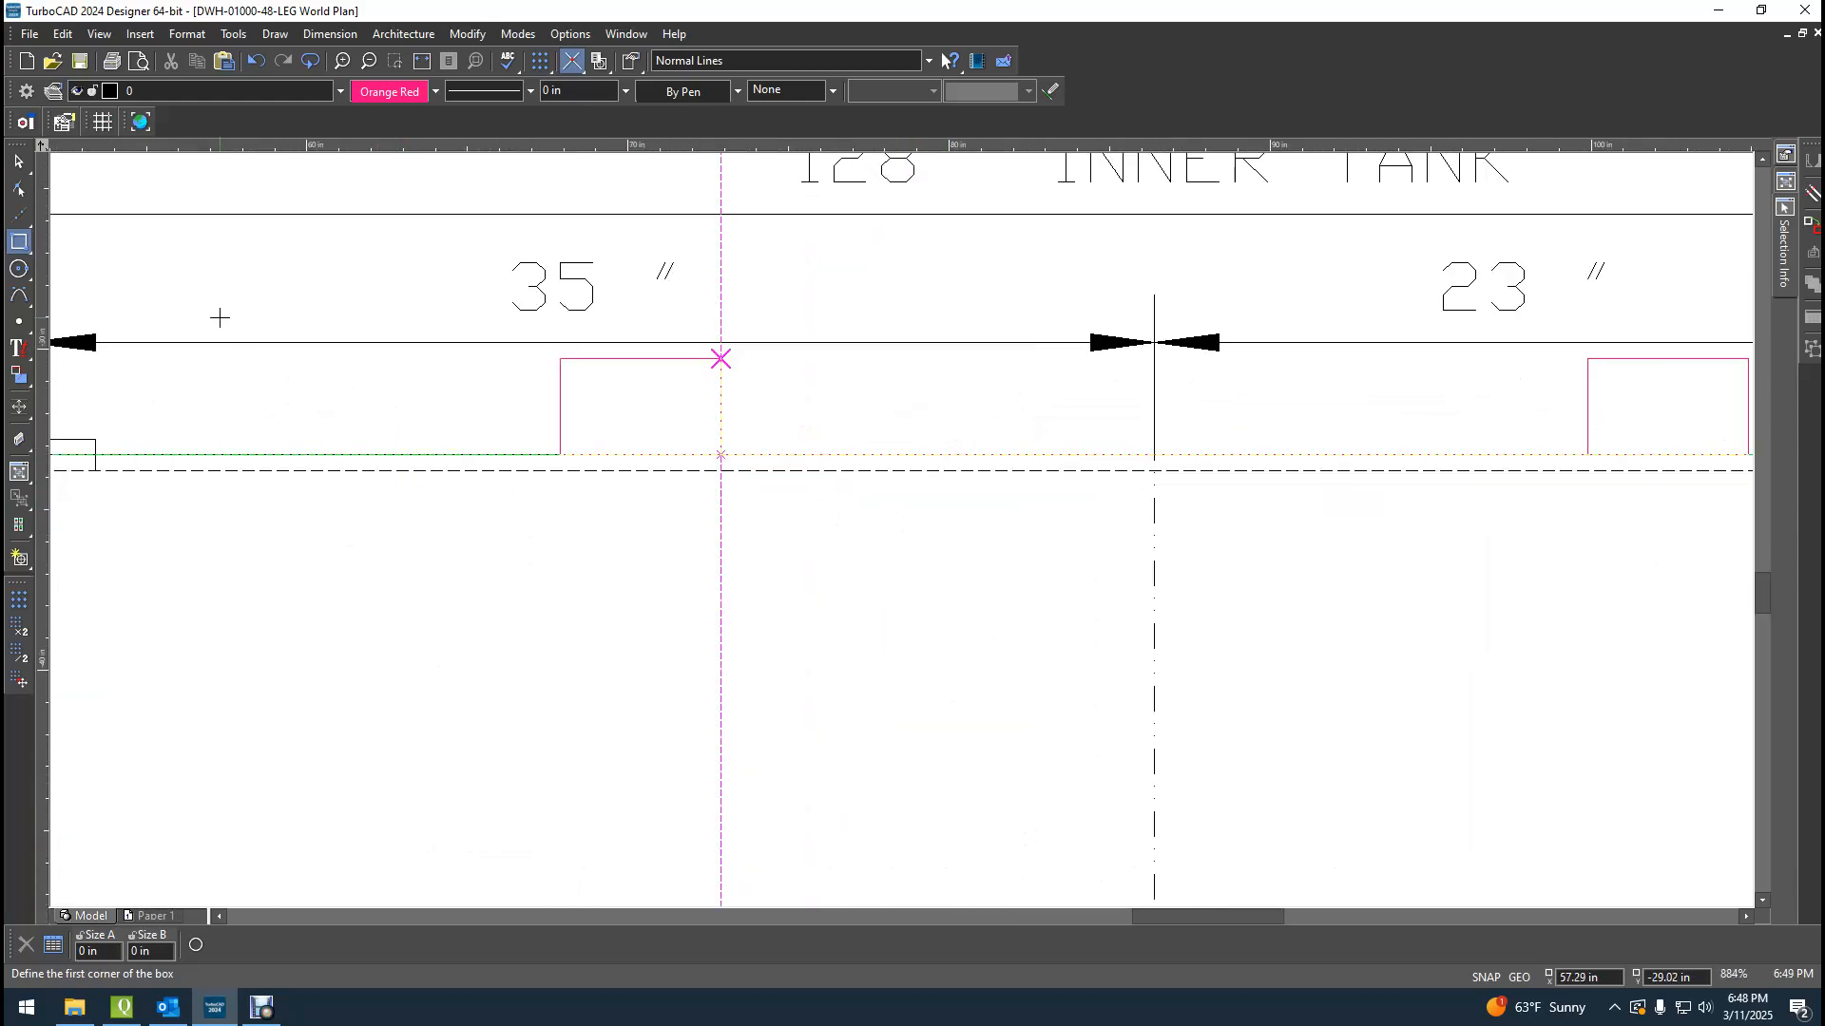
# Draw a black control-point curve in the rectangle toward fitting B, through its base corner, top corner, top midpoint, other top corner and other base corner.
pyautogui.click(13, 298)
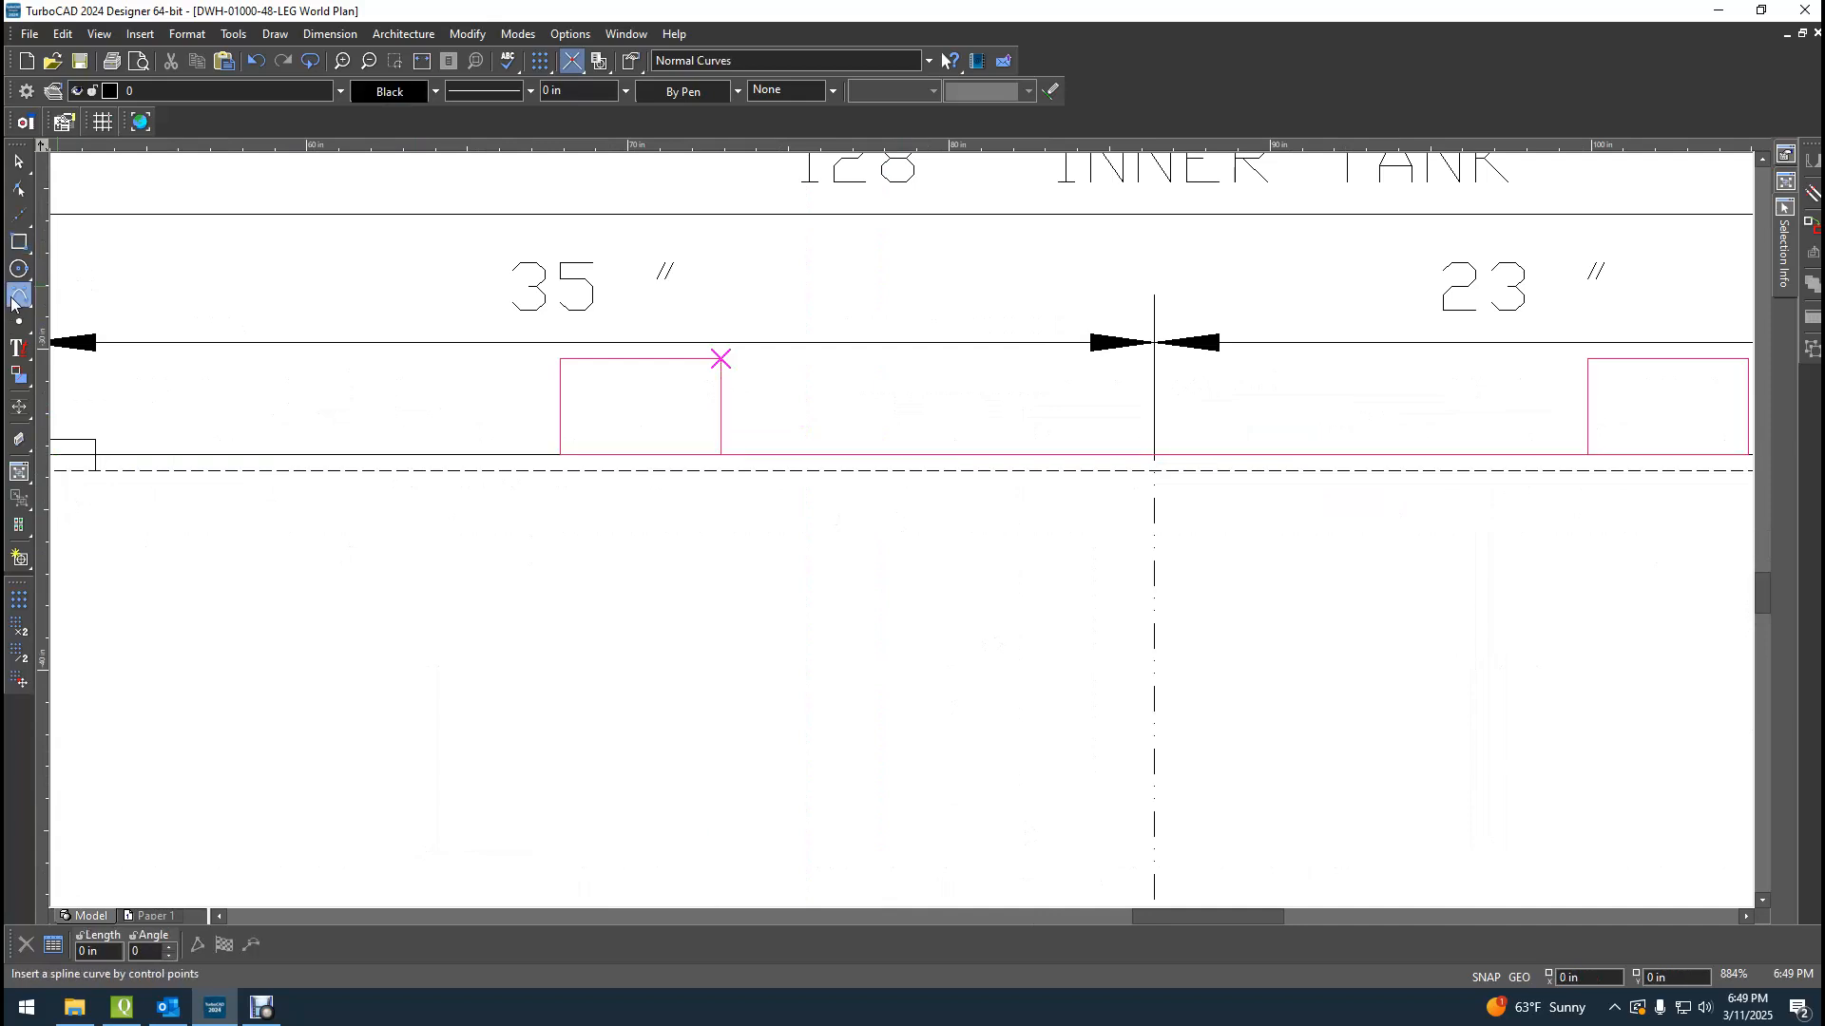
pyautogui.click(275, 34)
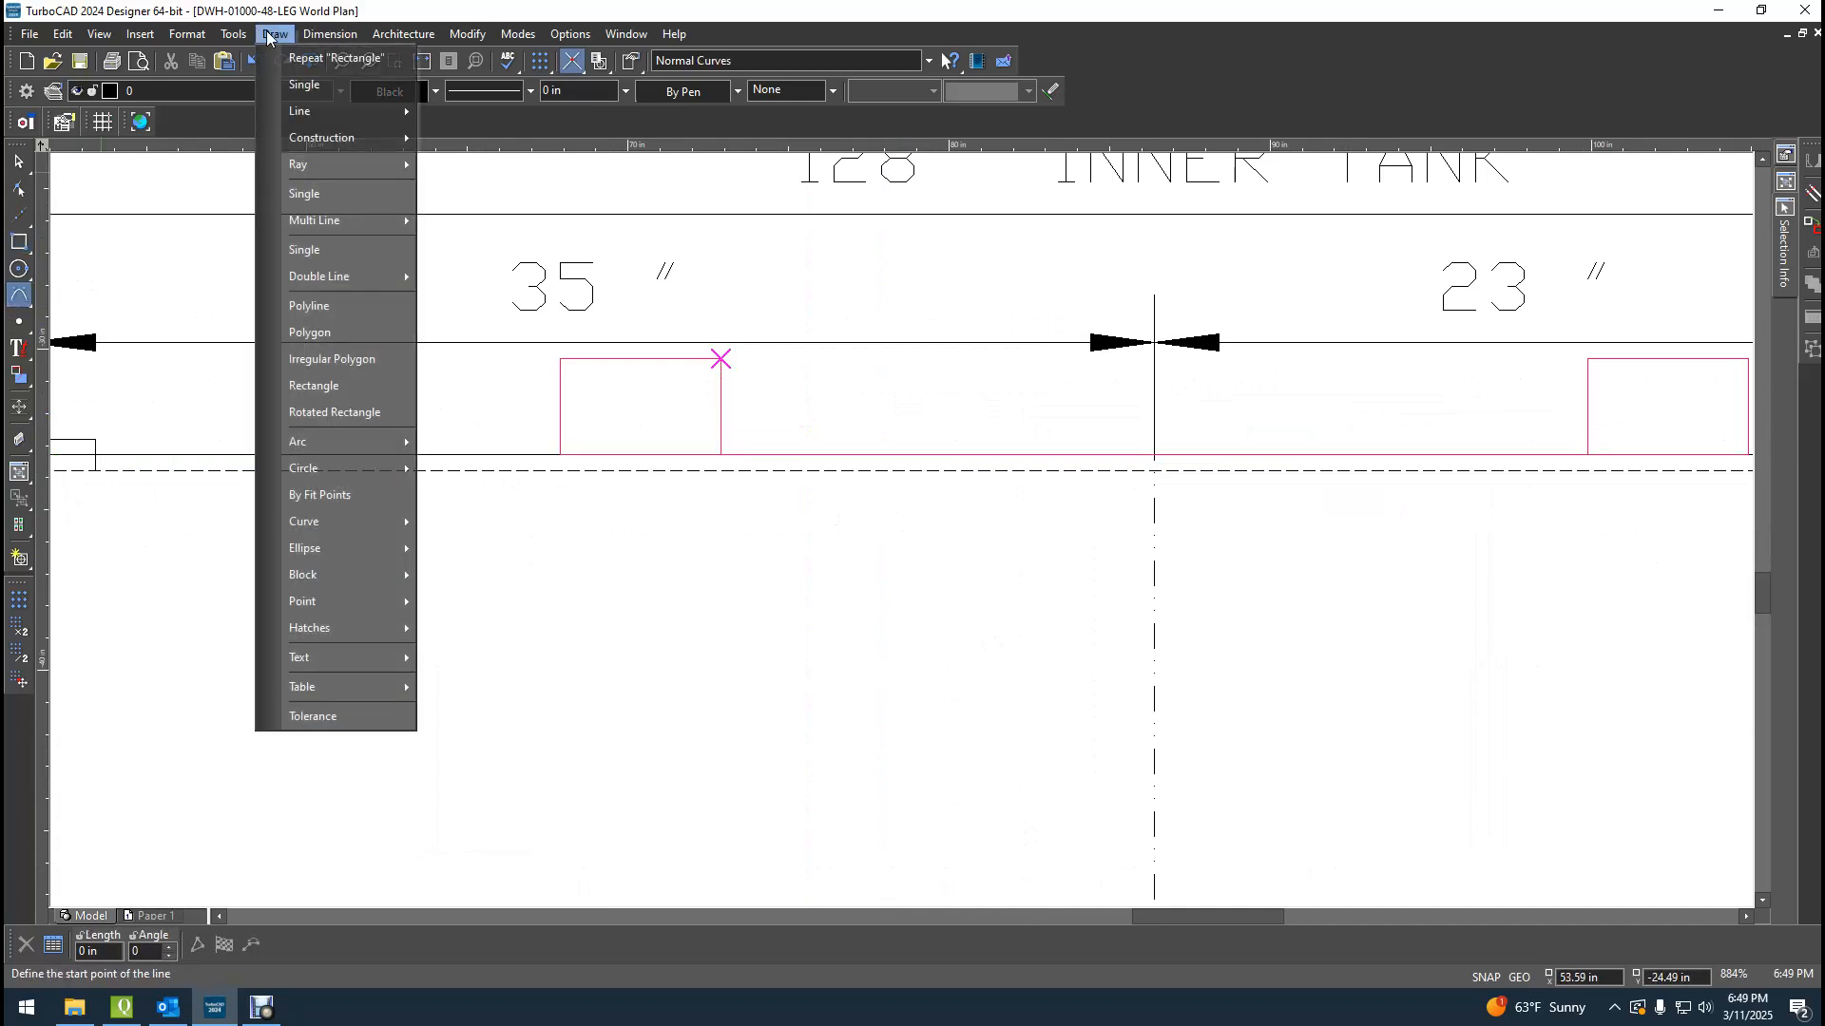
pyautogui.moveTo(310, 475)
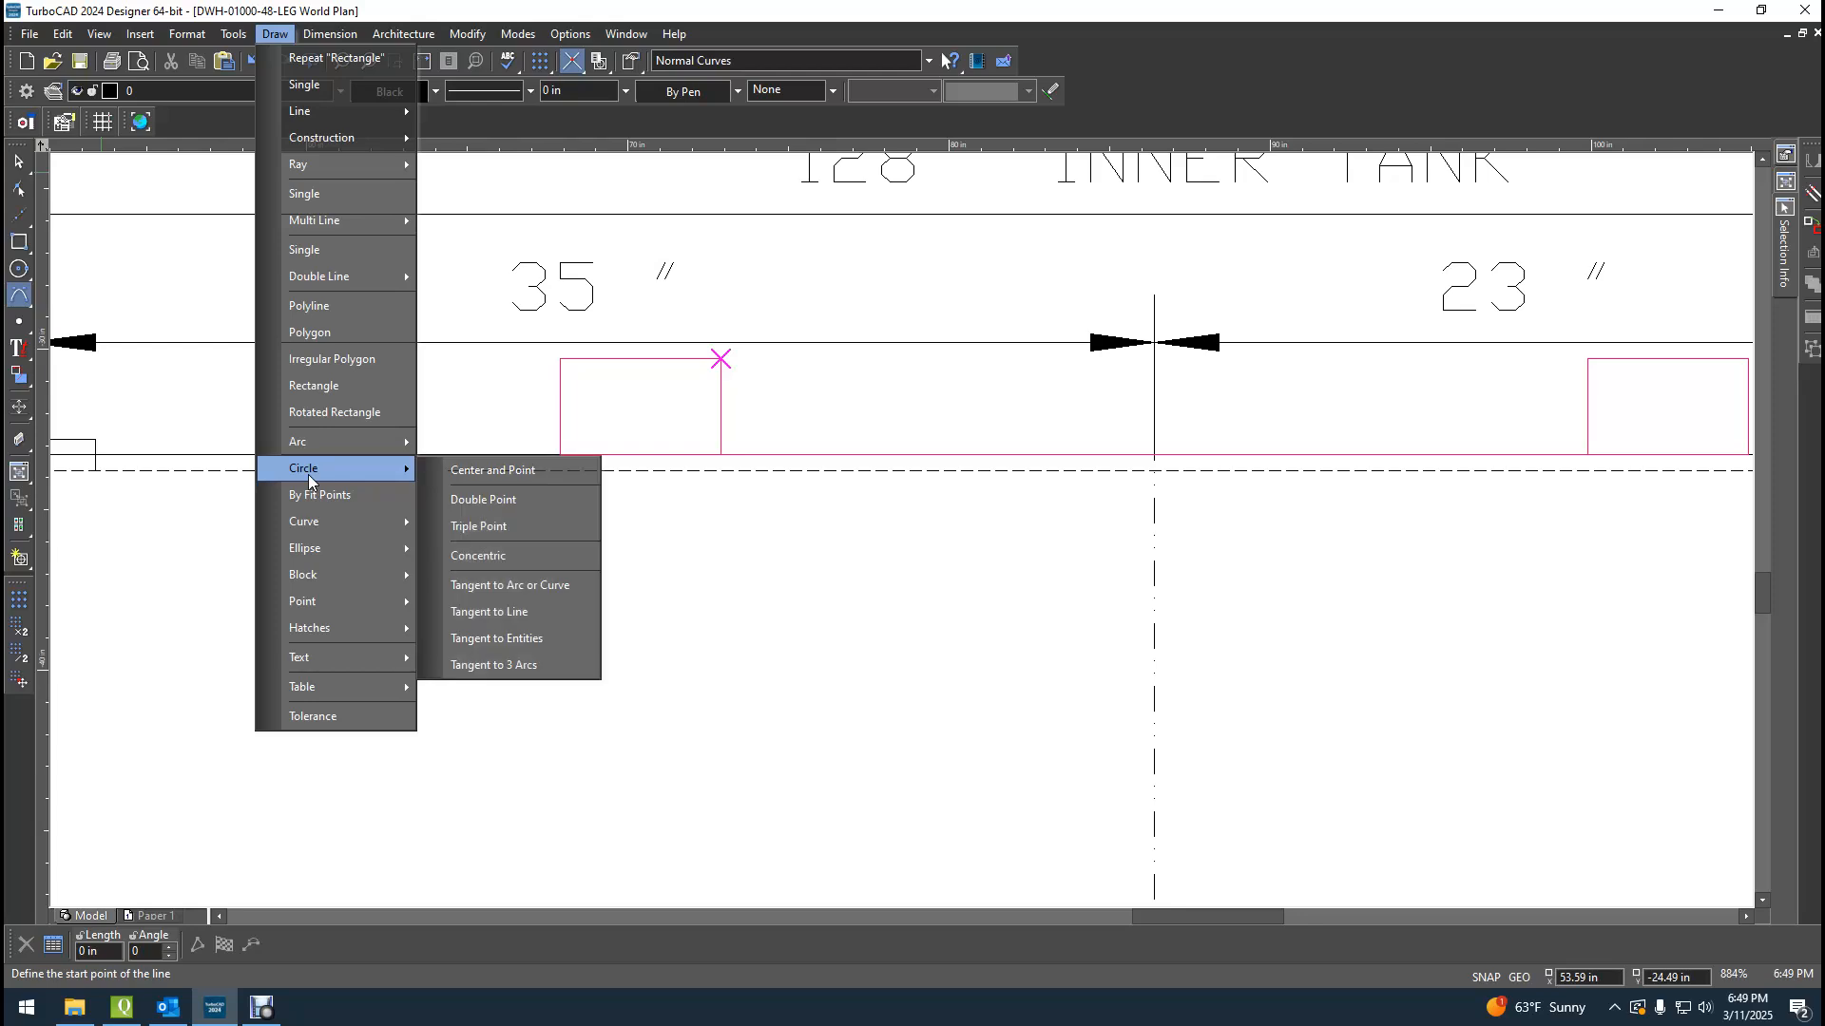
pyautogui.moveTo(313, 528)
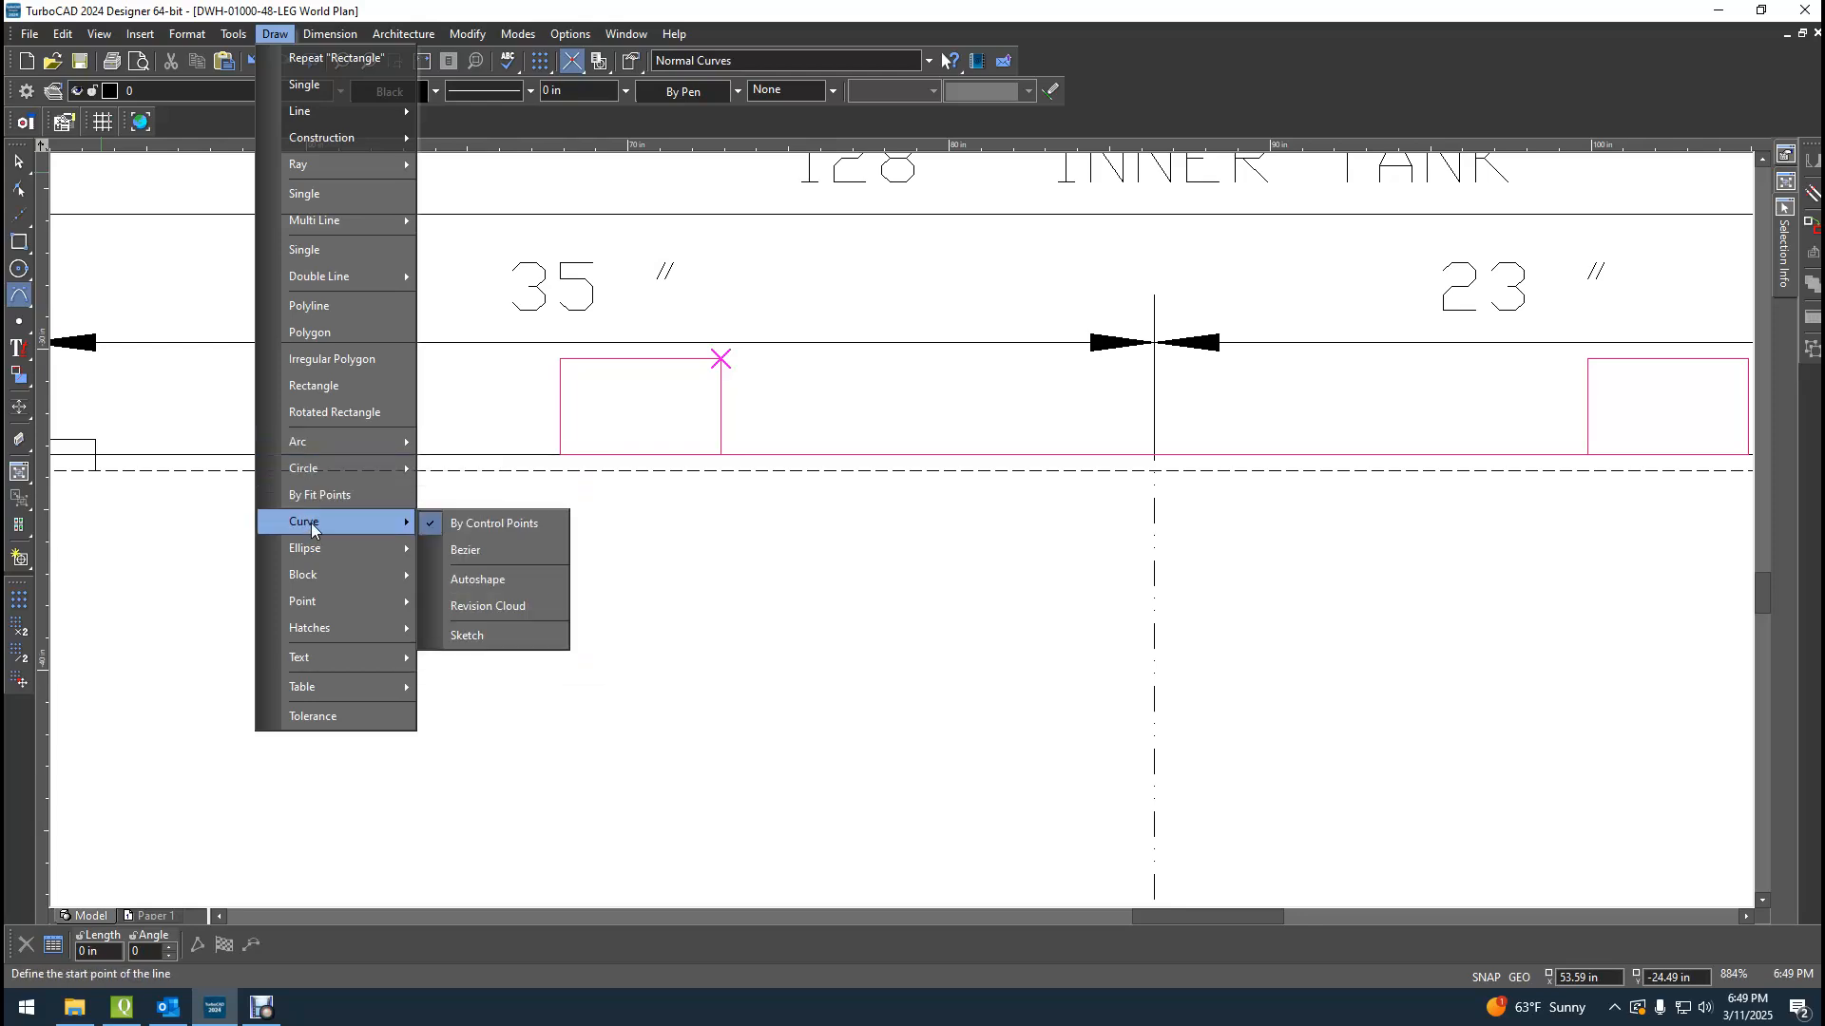
pyautogui.click(532, 526)
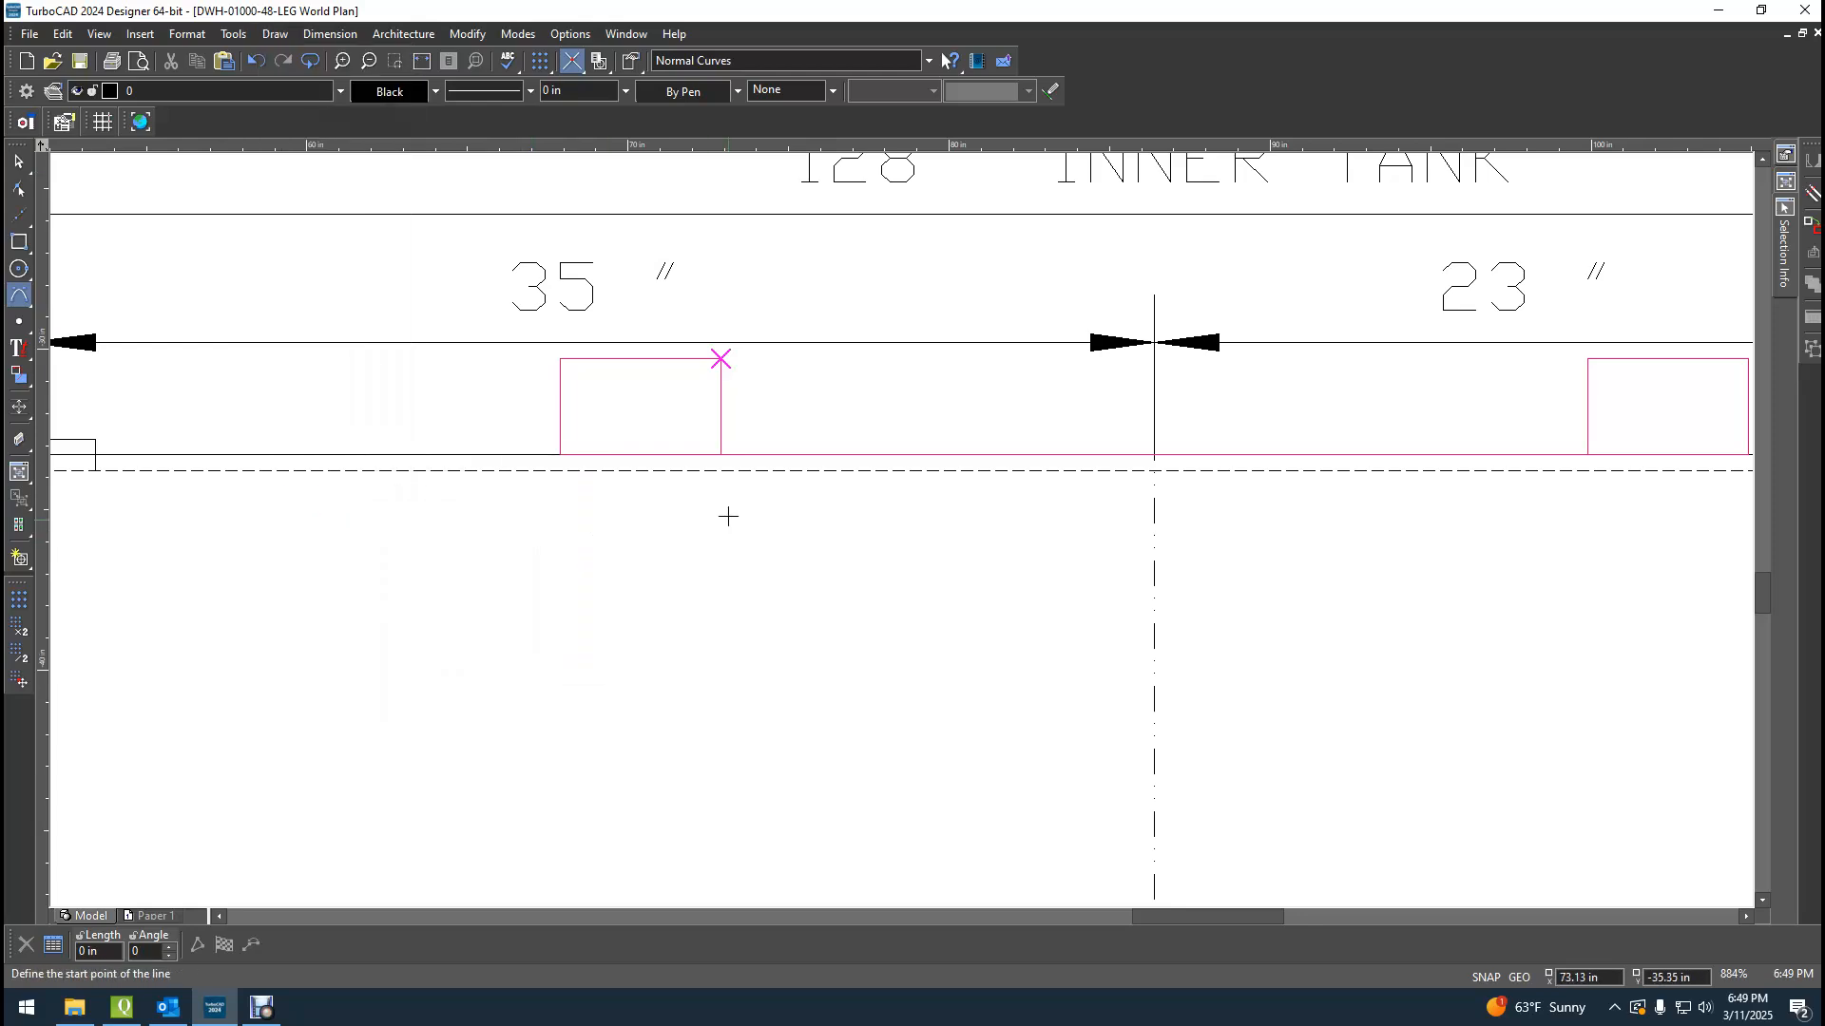
pyautogui.scroll(1, 703, 457)
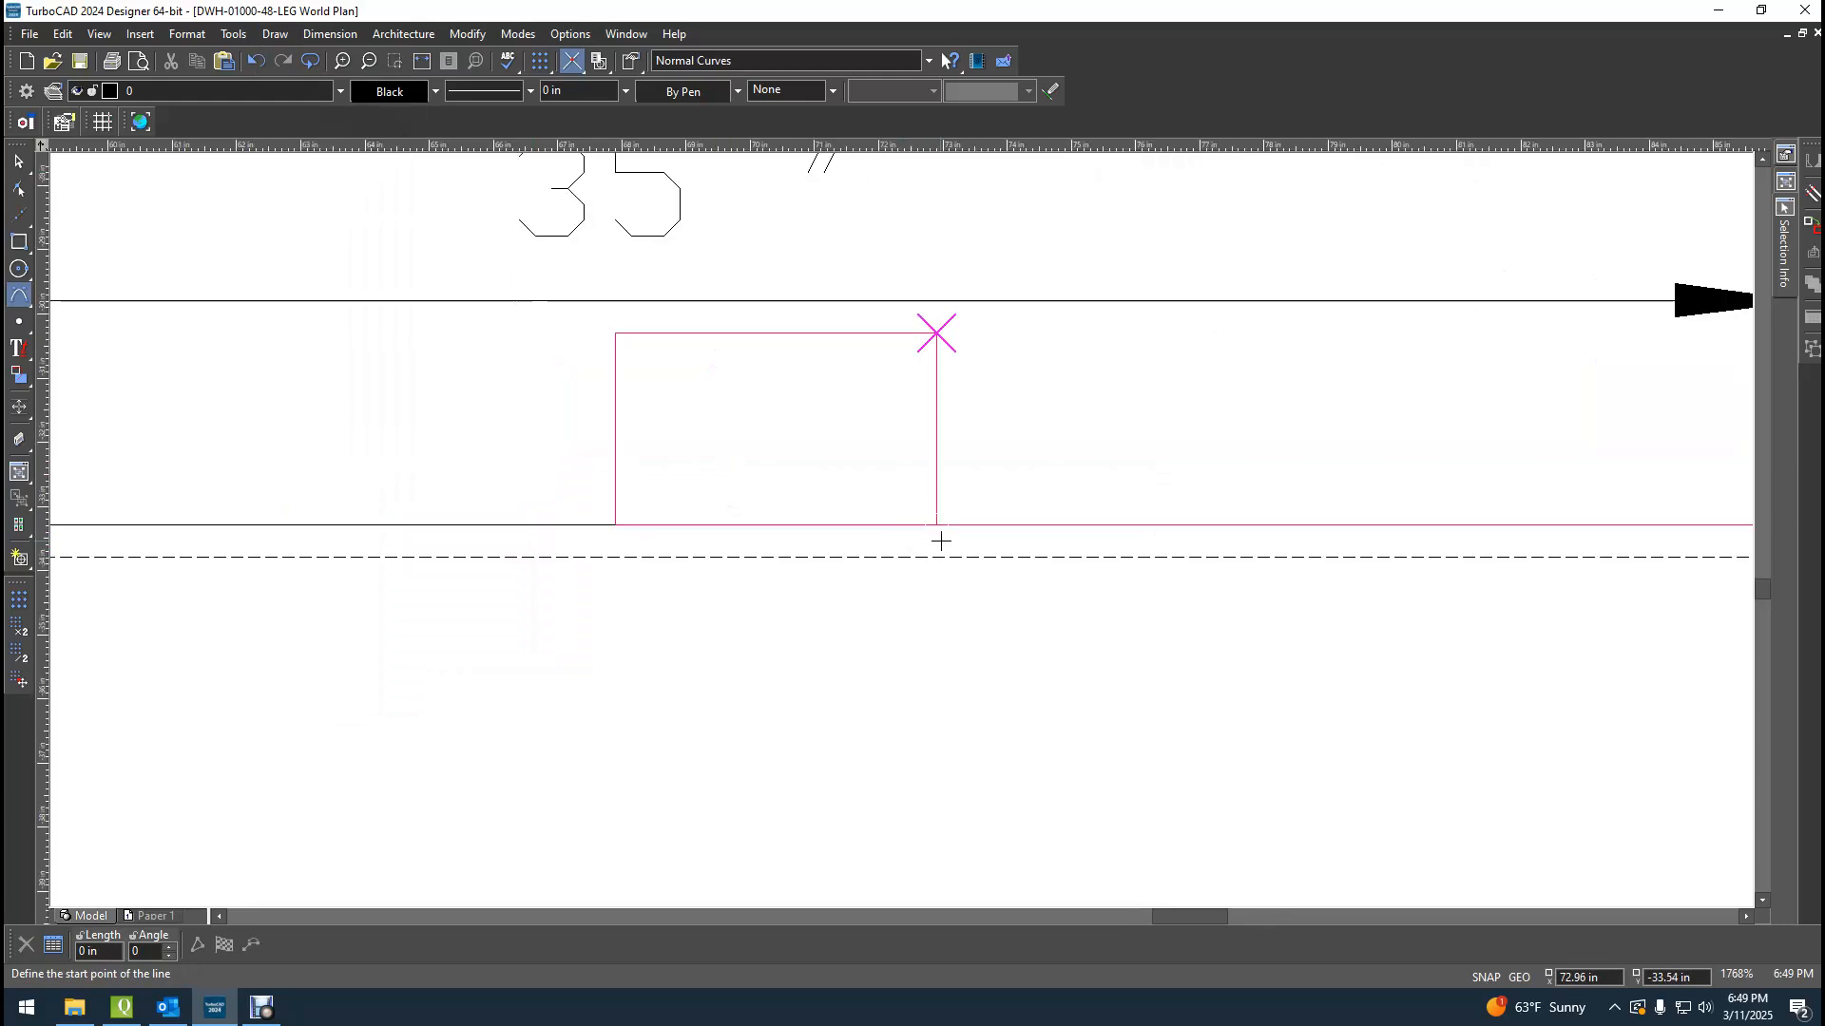
pyautogui.click(937, 524)
pyautogui.click(928, 335)
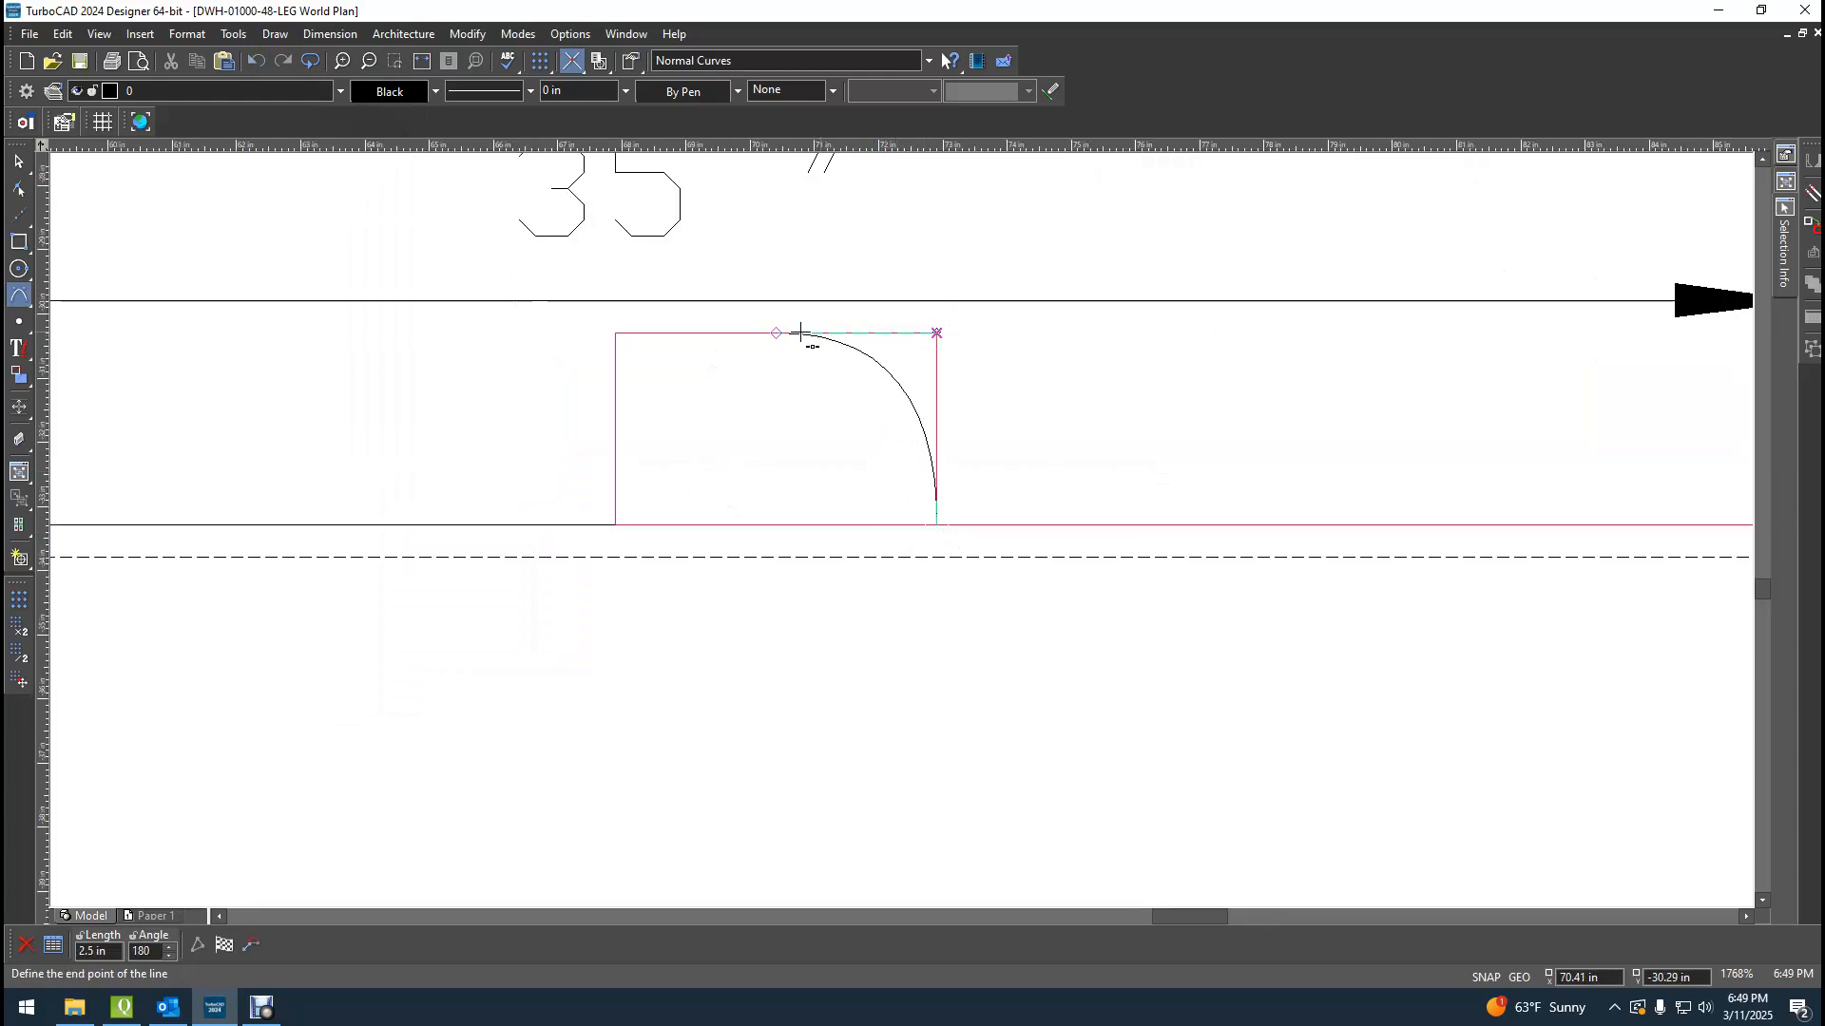
pyautogui.click(779, 333)
pyautogui.click(612, 334)
pyautogui.click(615, 523)
pyautogui.click(225, 944)
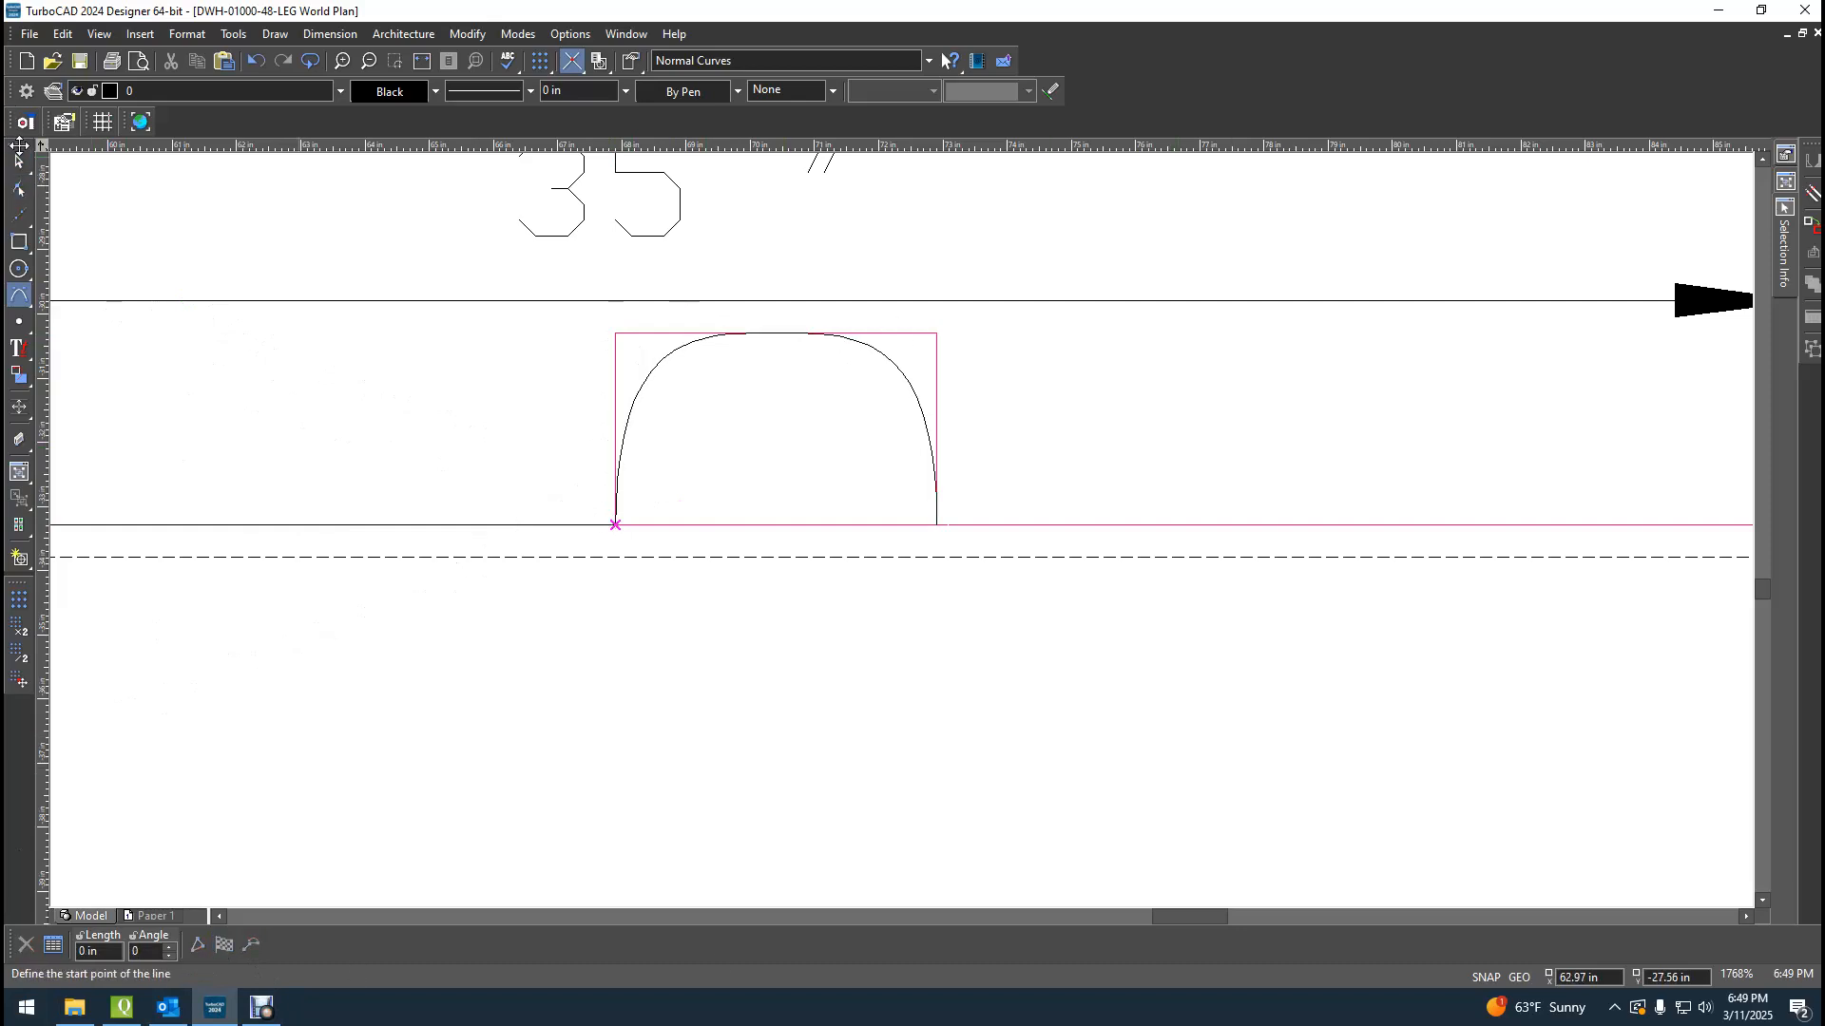
# Draw a black control-point curve in the rectangle near fitting E, through its base corner, top corner, top midpoint, other top corner and other base corner.
pyautogui.scroll(-2, 1257, 334)
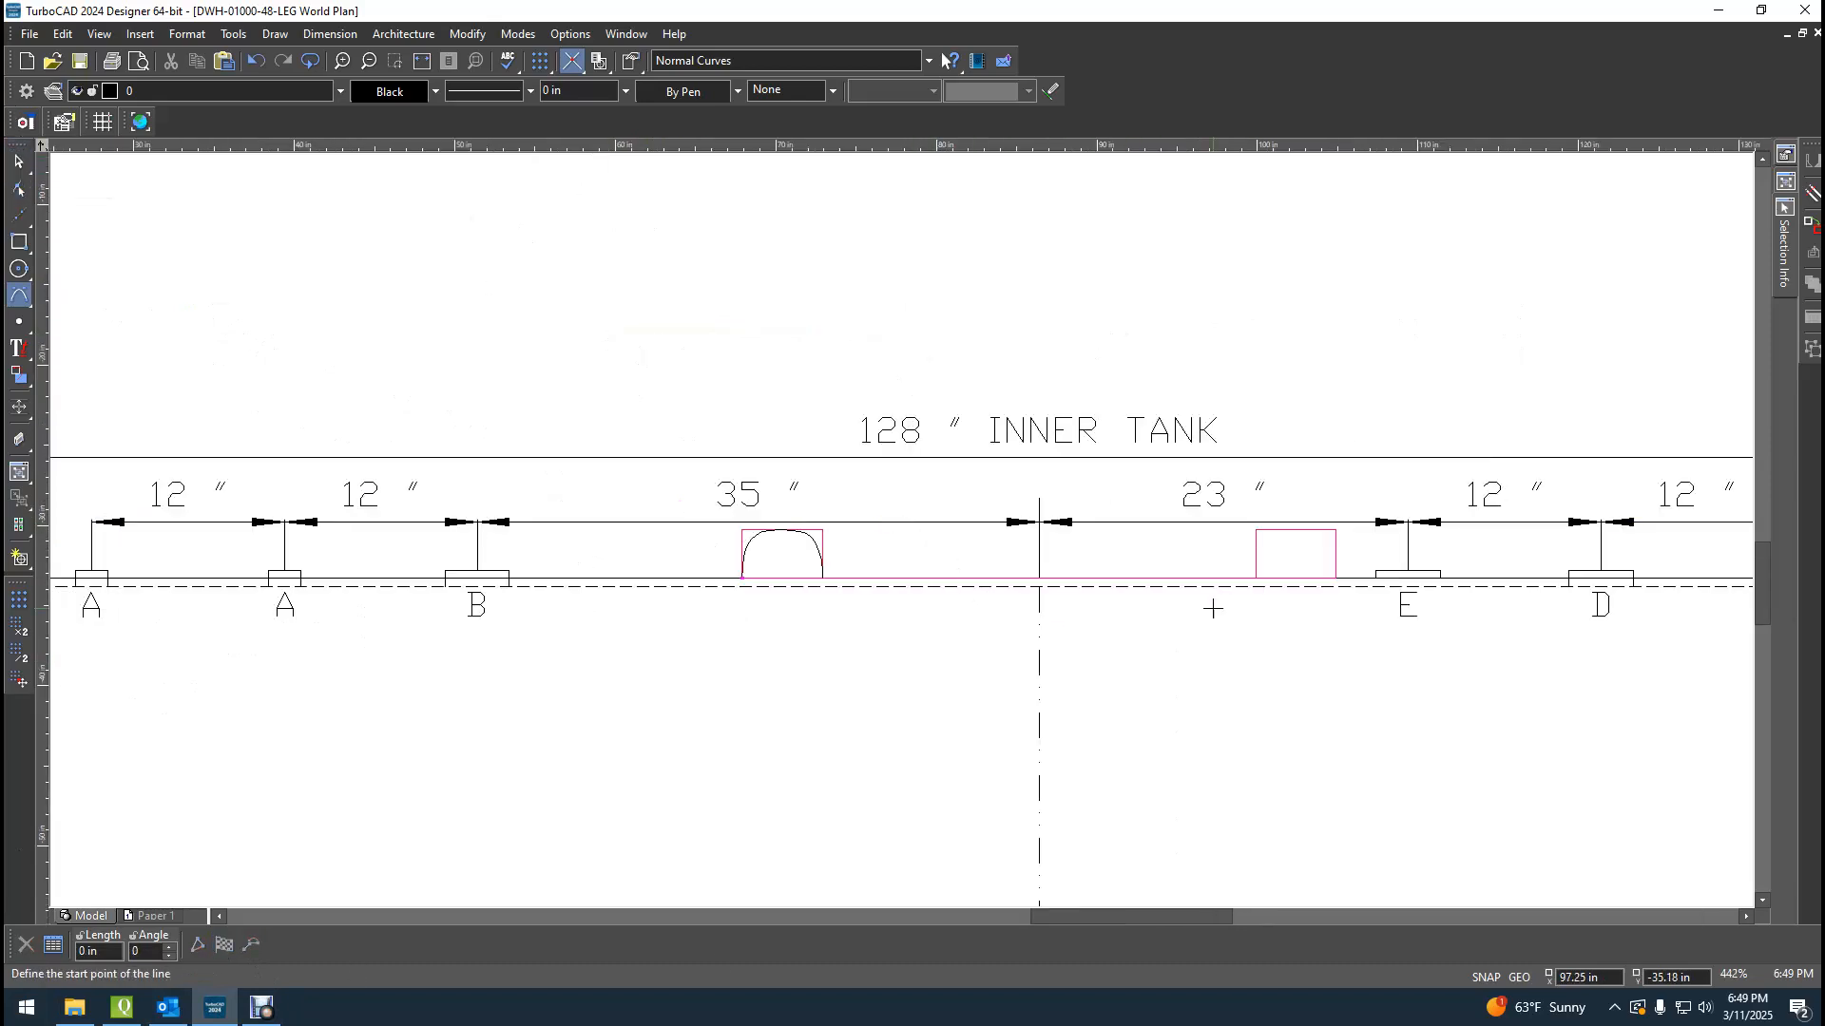
pyautogui.scroll(-1, 1213, 605)
pyautogui.scroll(3, 904, 526)
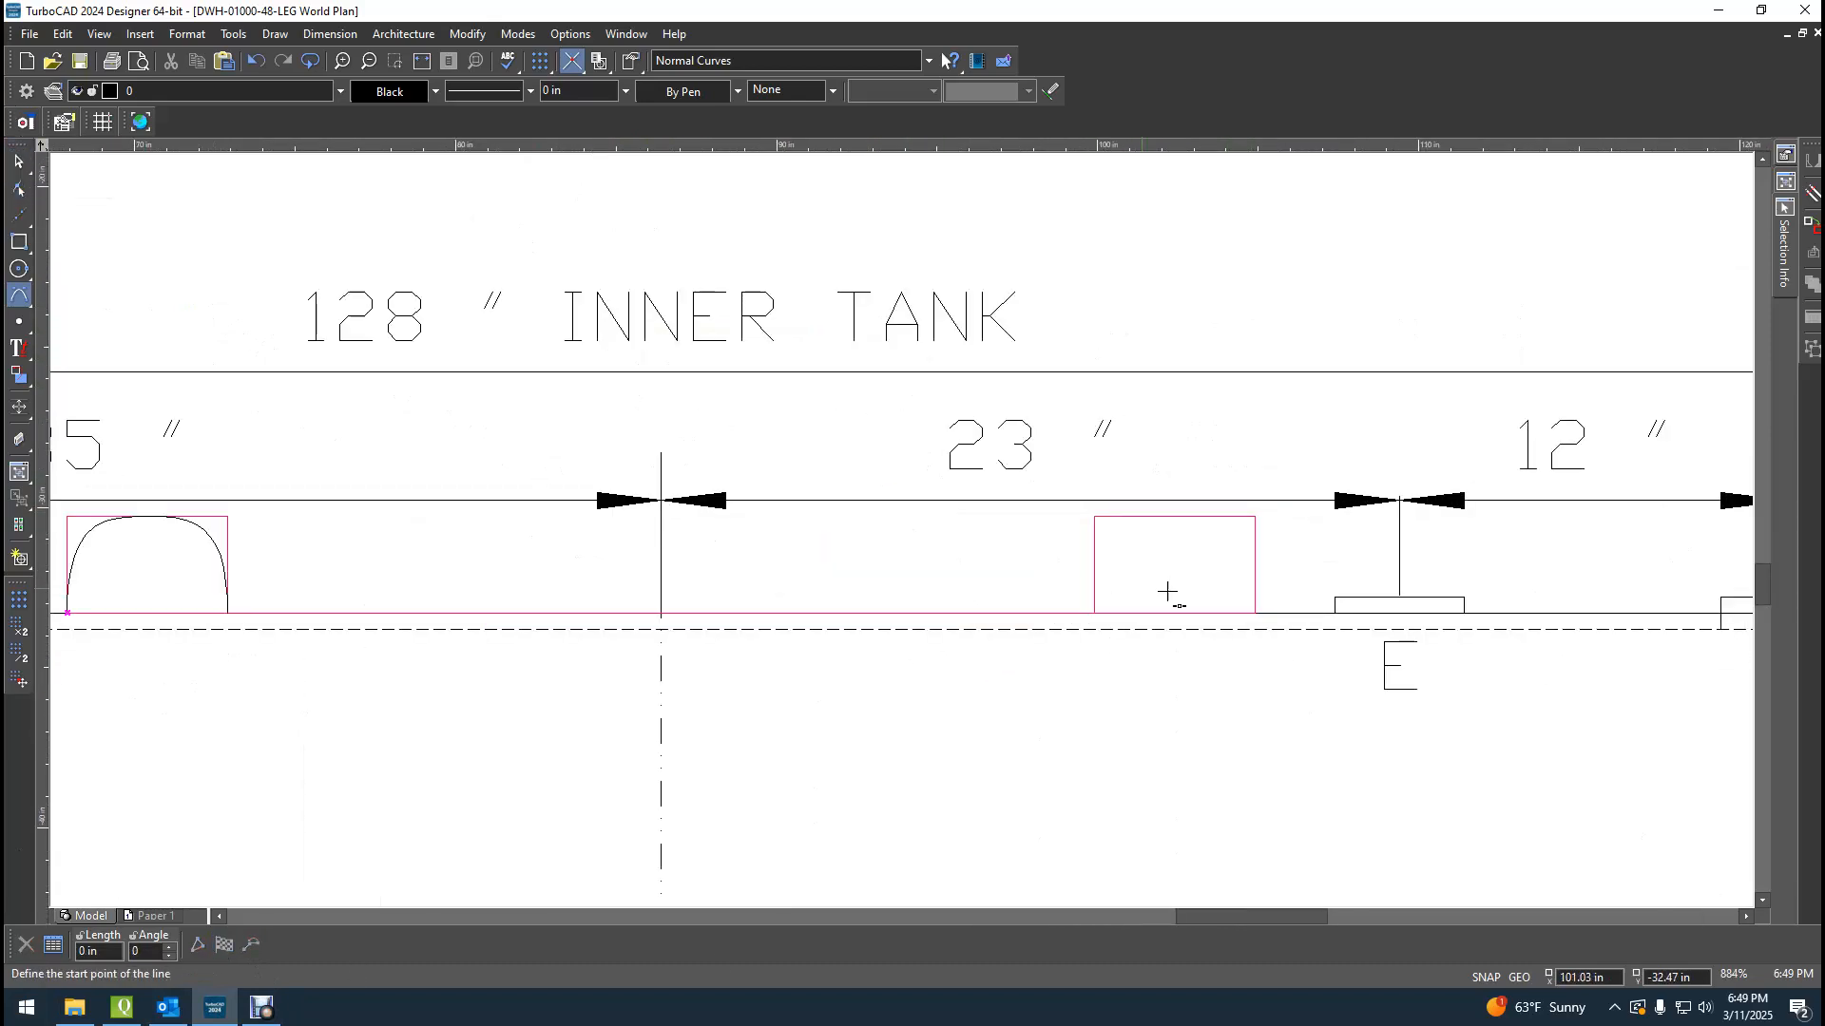
pyautogui.click(276, 35)
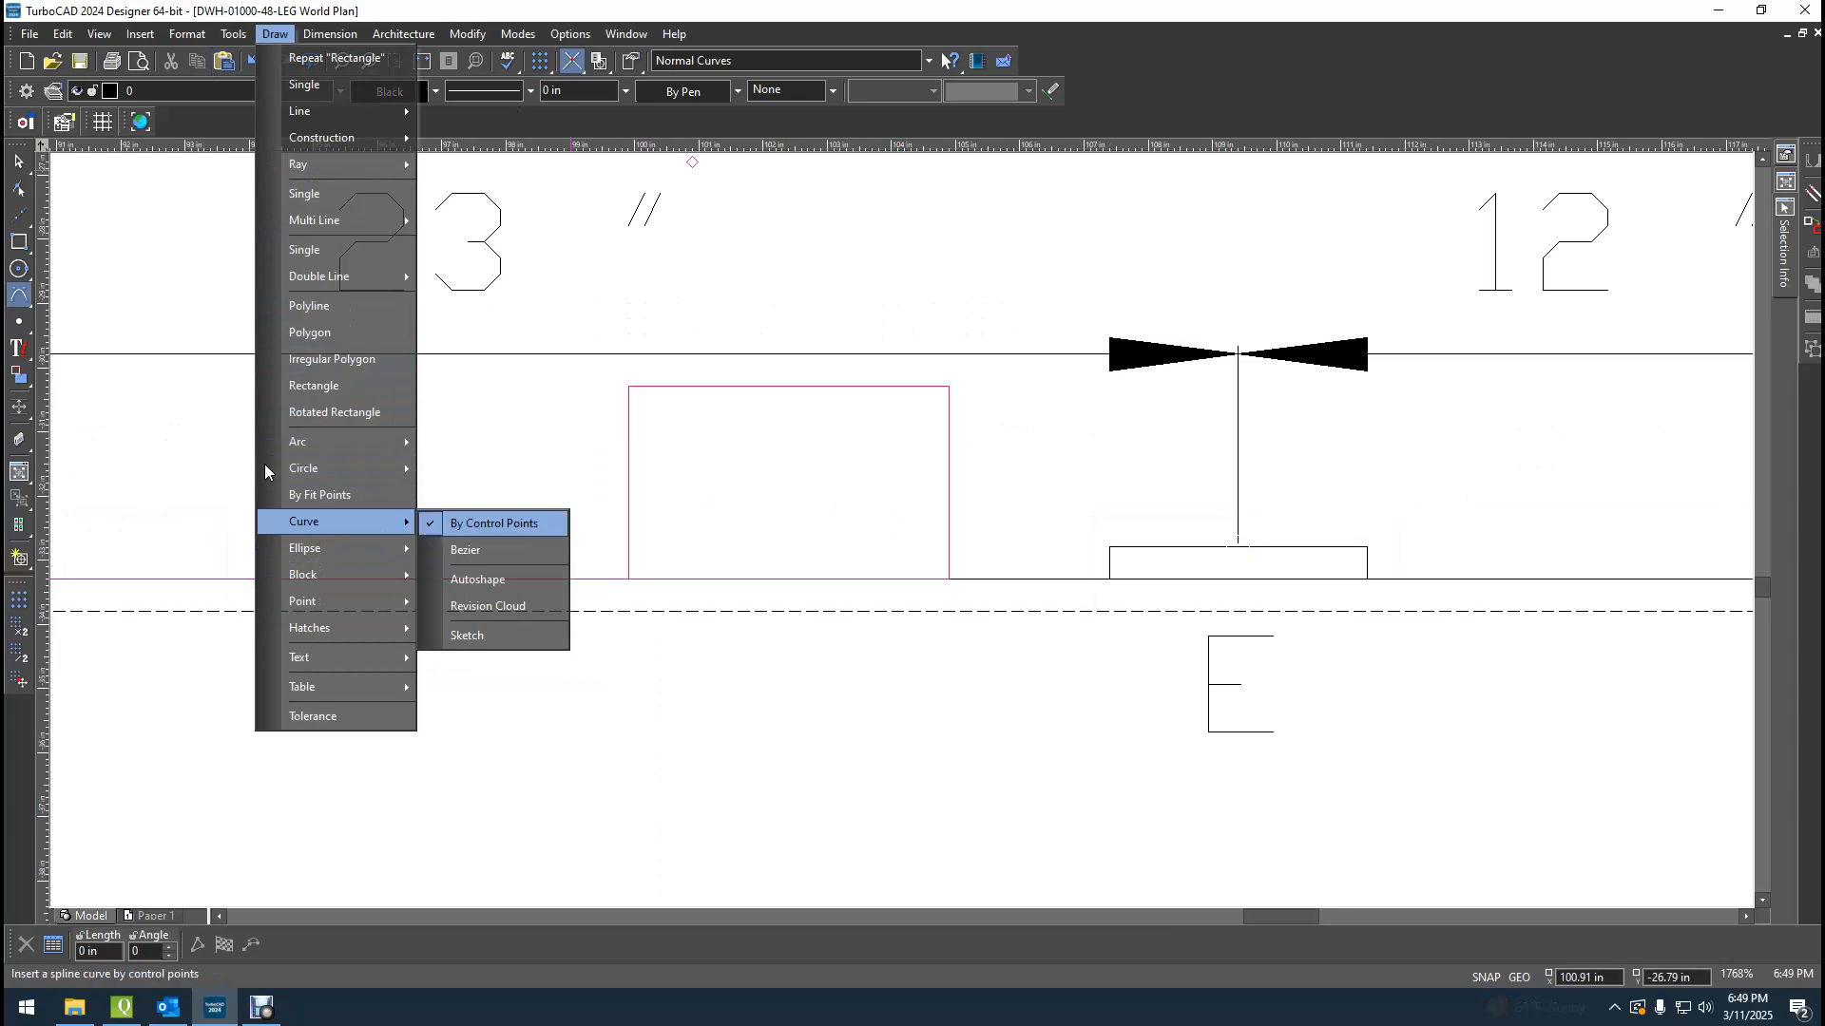
pyautogui.click(19, 295)
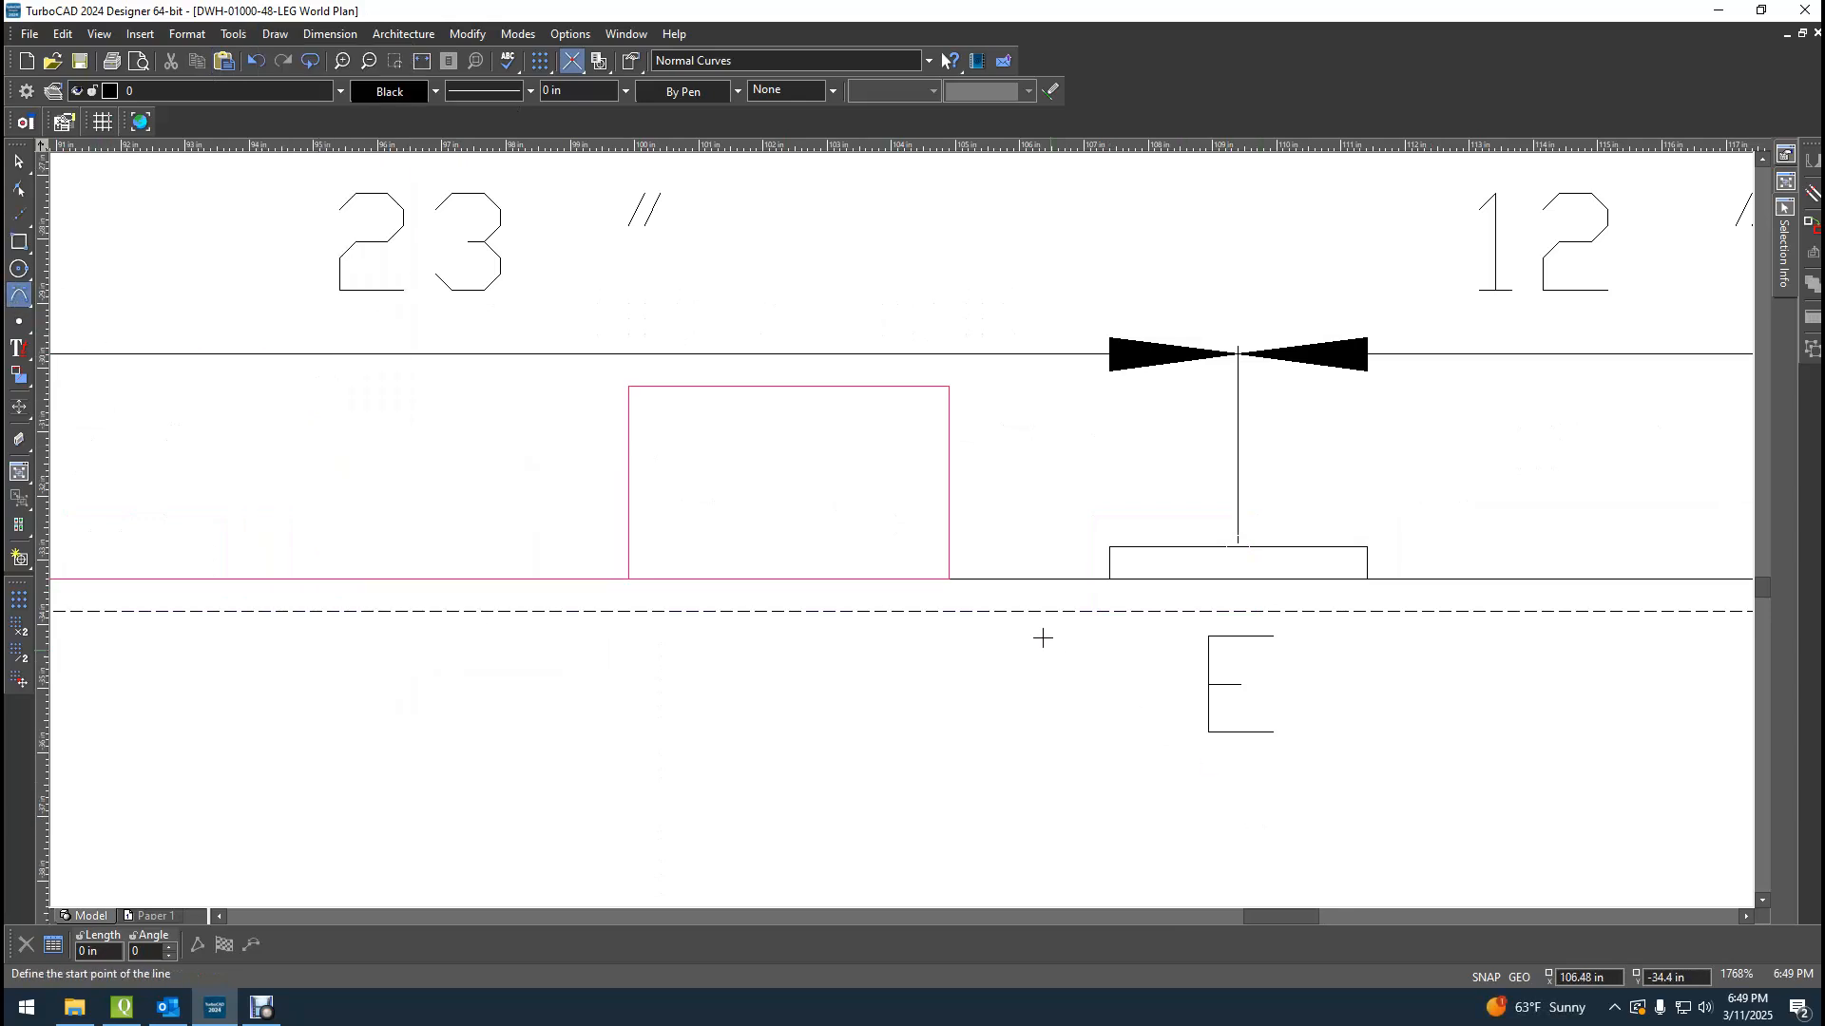
pyautogui.click(949, 578)
pyautogui.click(948, 386)
pyautogui.click(785, 387)
pyautogui.click(627, 386)
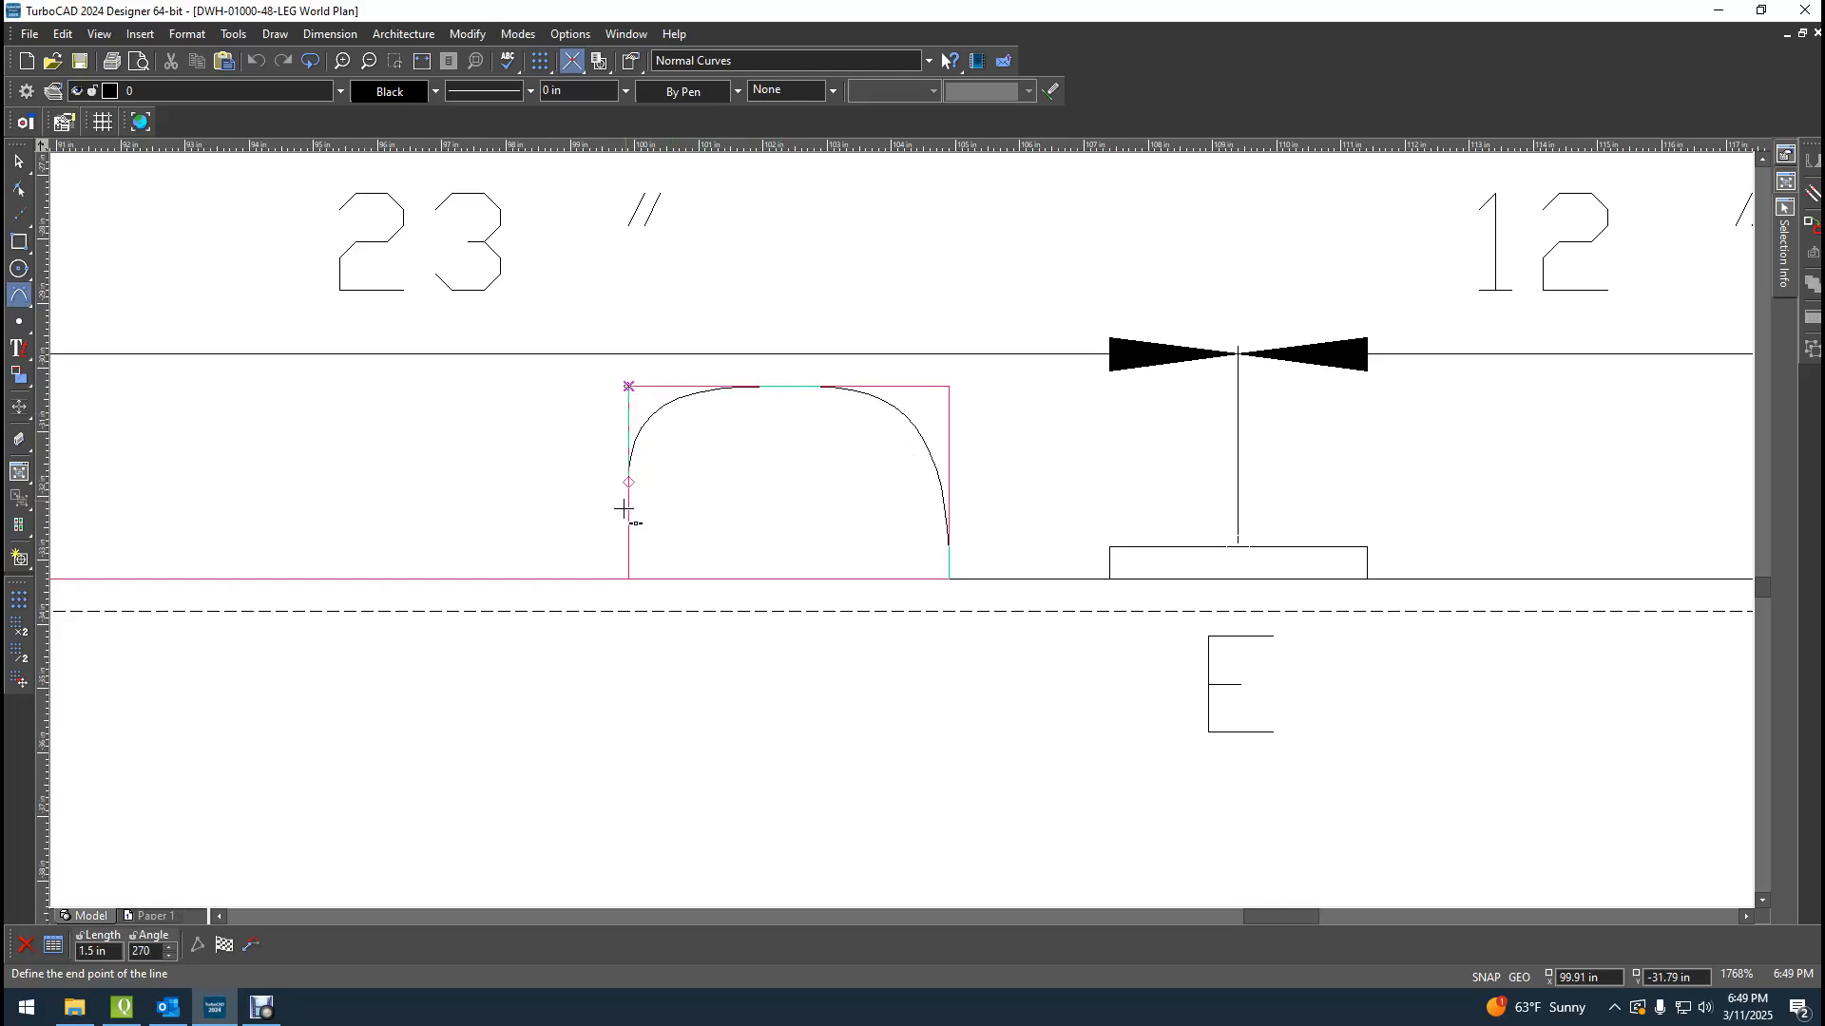
pyautogui.click(627, 578)
pyautogui.press('Return')
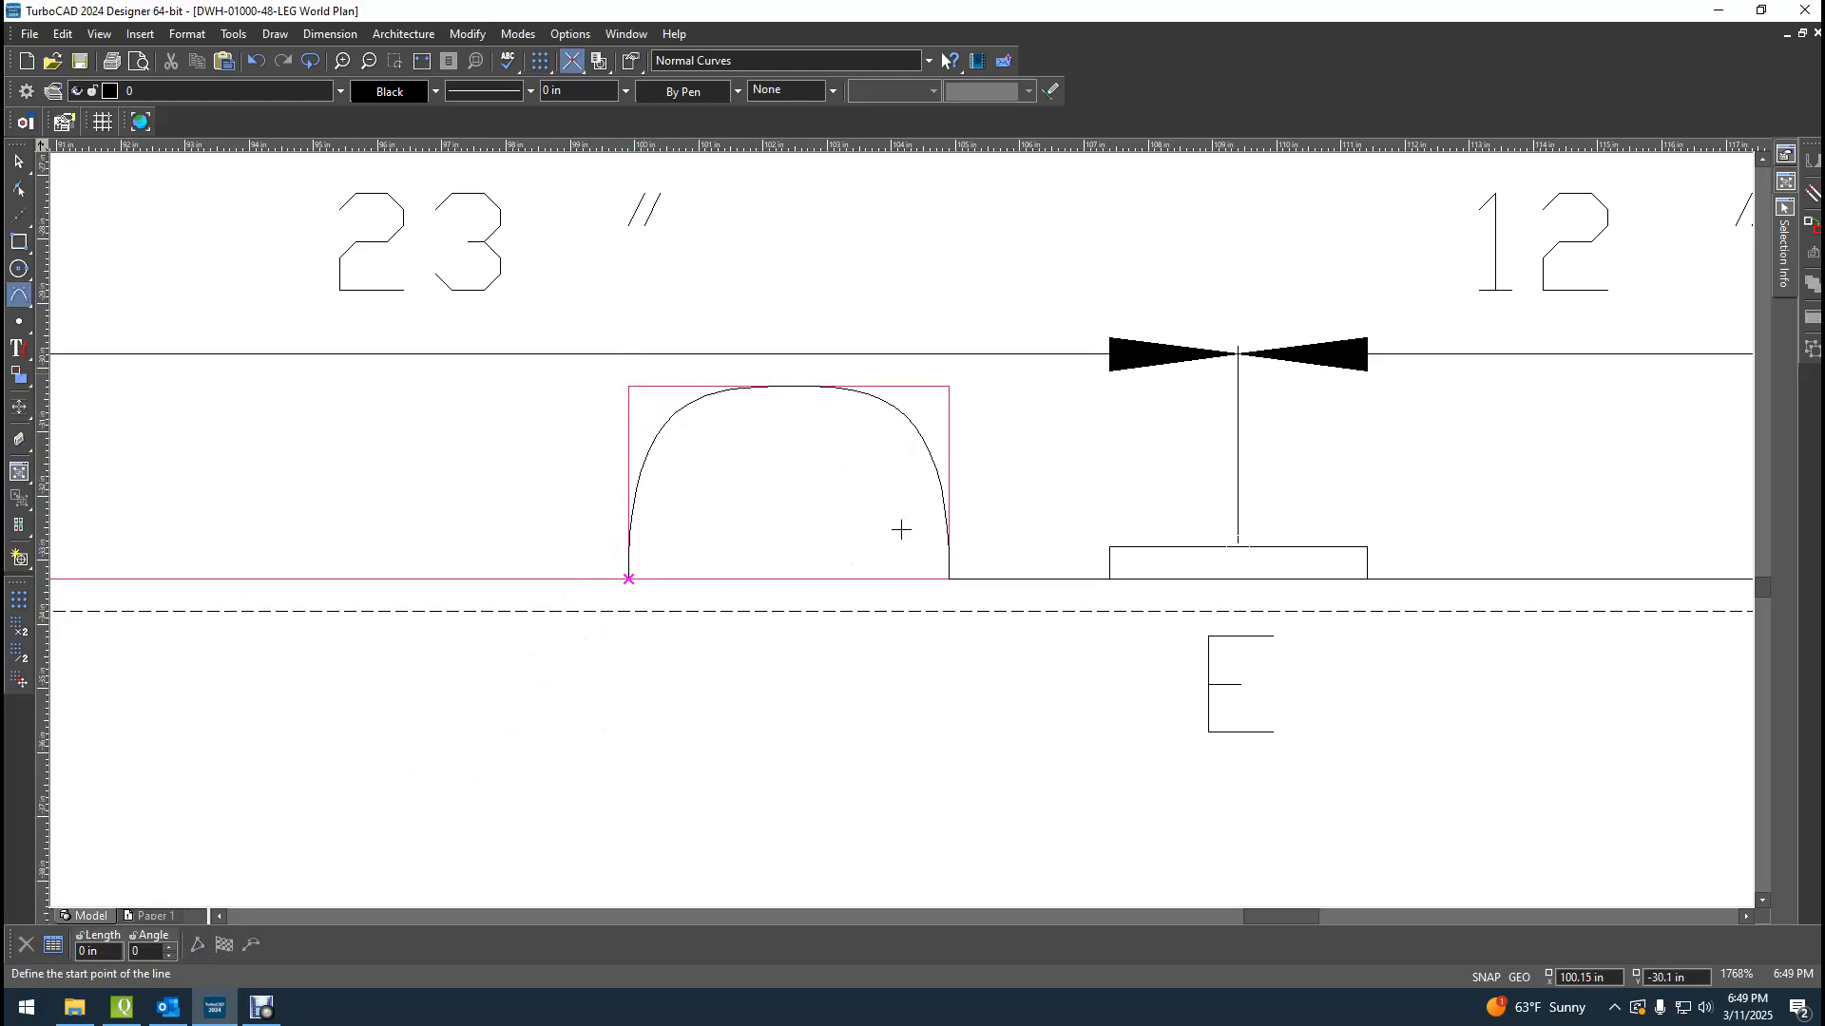
# Delete the construction rectangle around the lug curve toward fitting B.
pyautogui.scroll(-4, 900, 529)
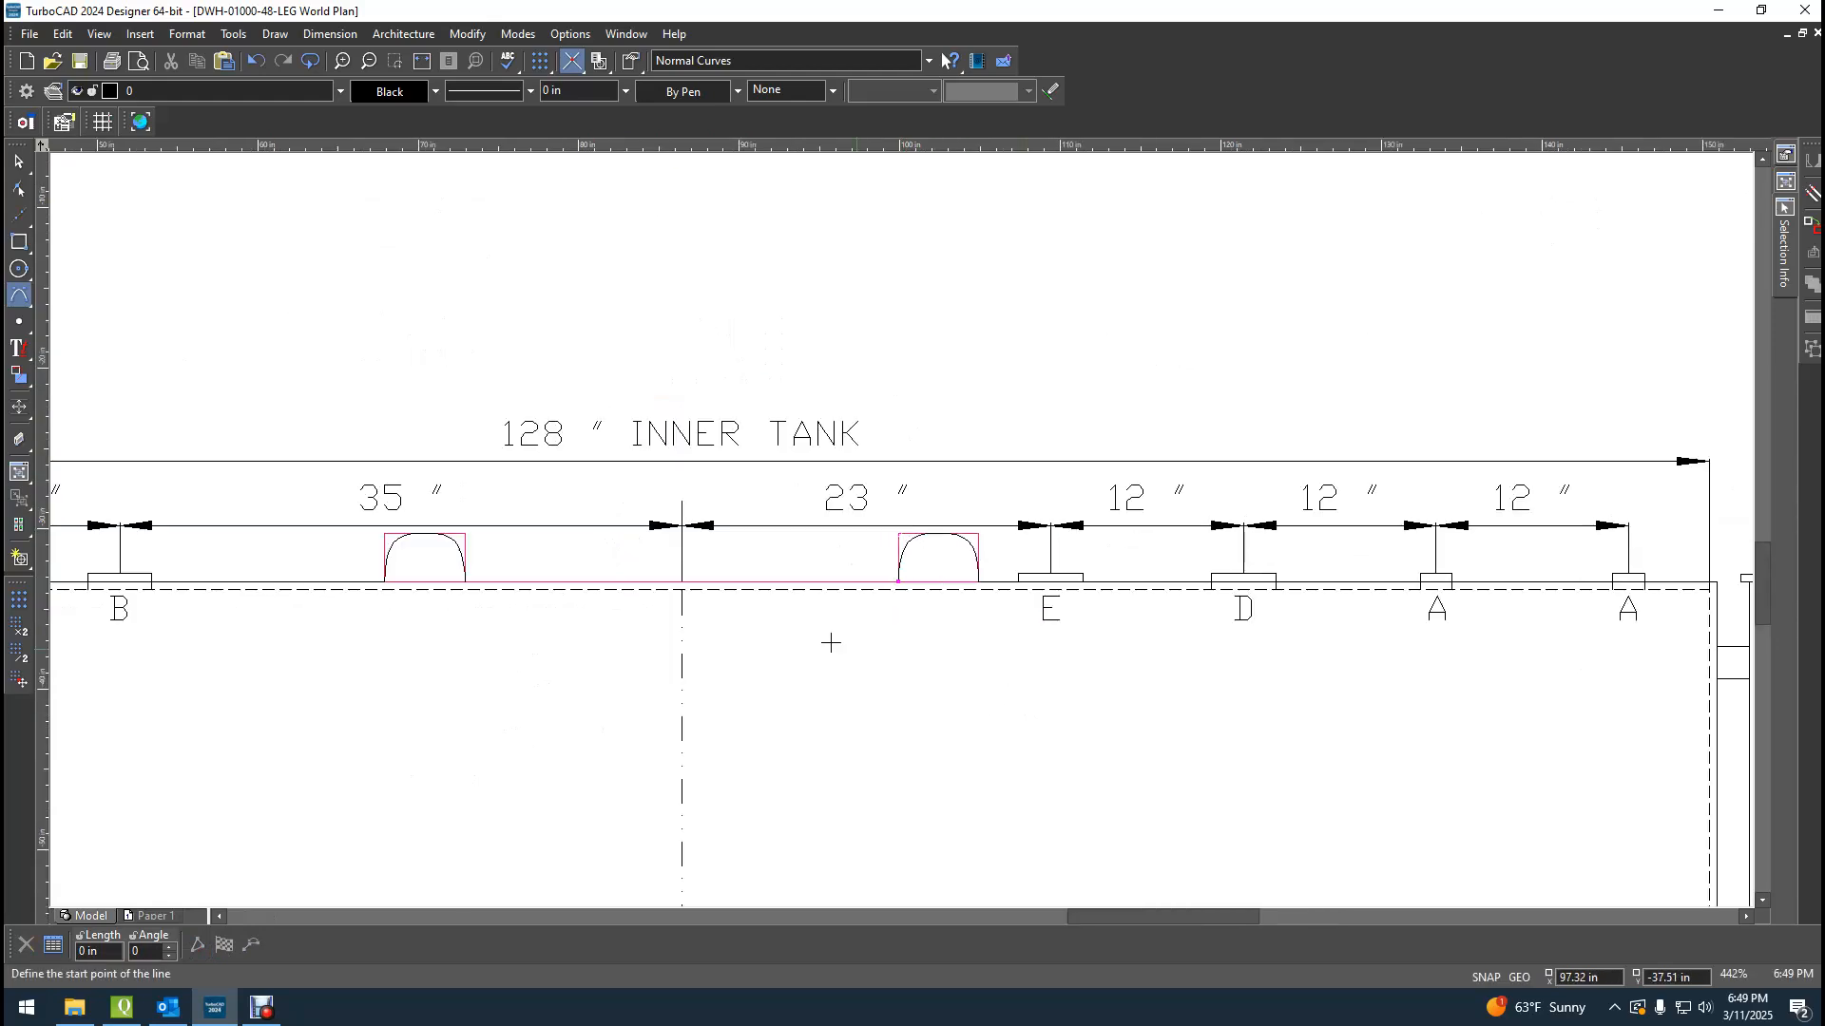
pyautogui.click(18, 162)
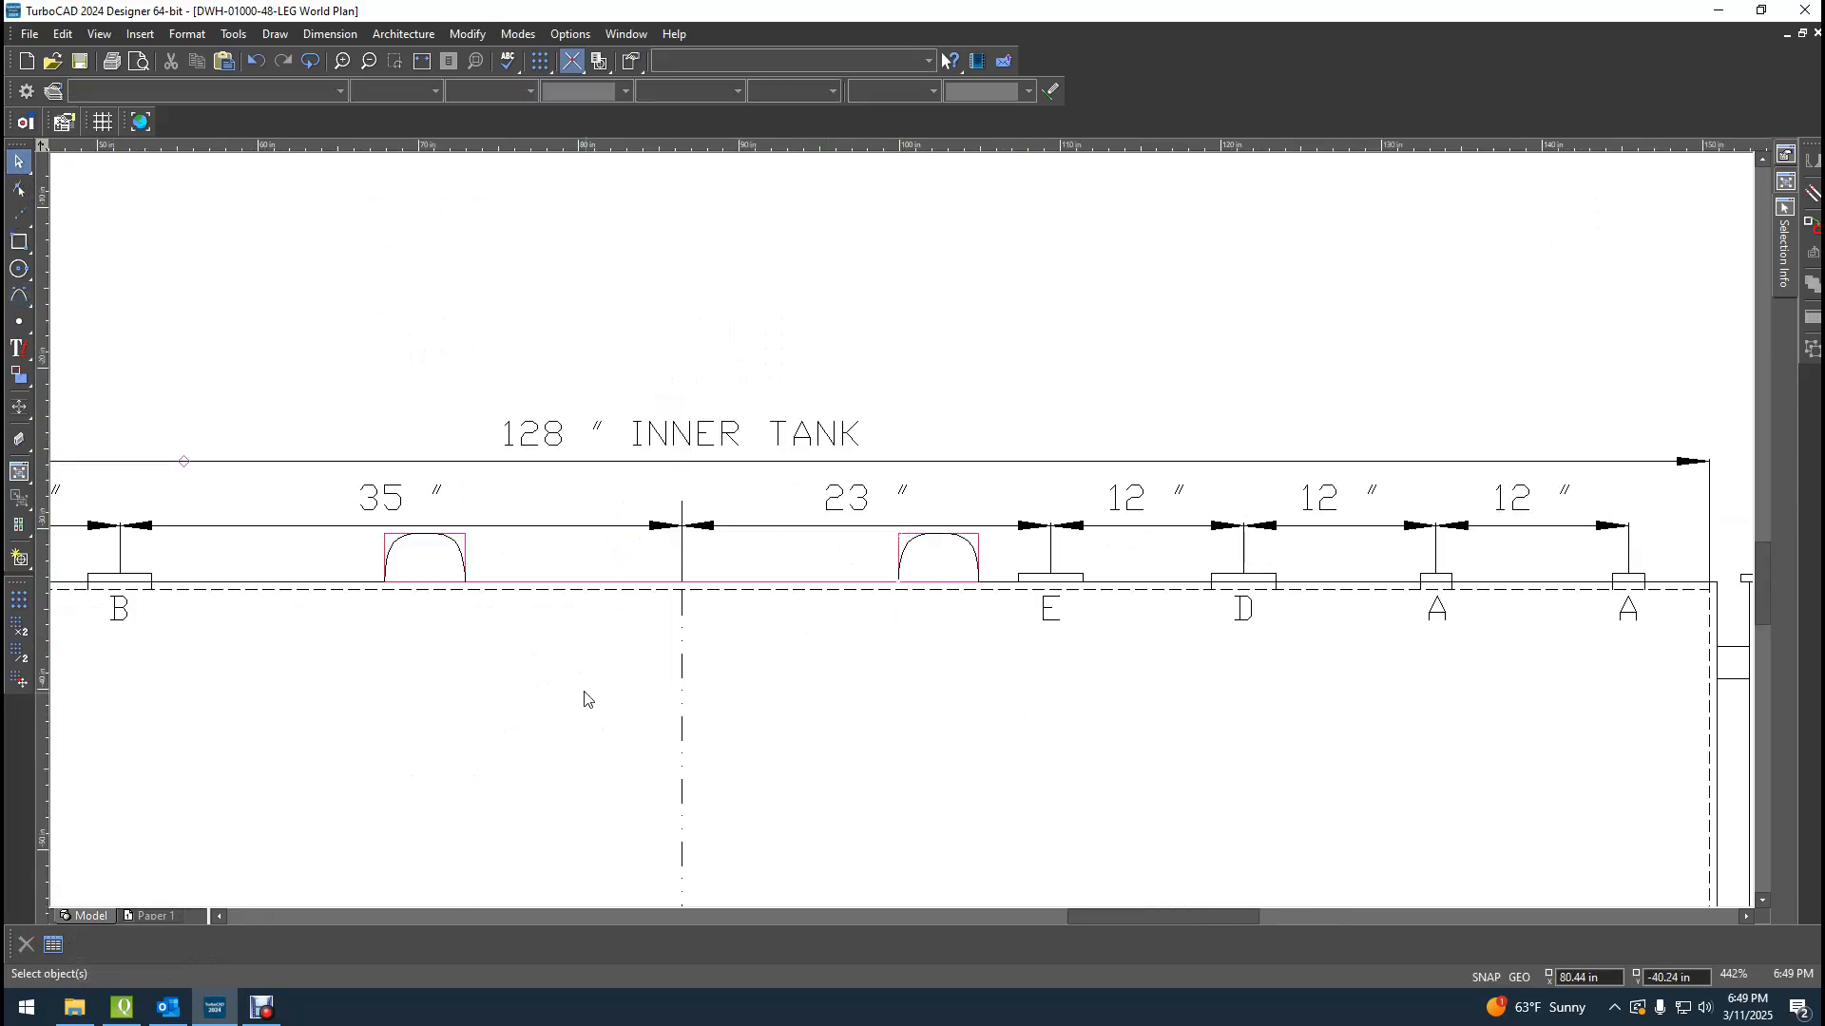
pyautogui.click(465, 551)
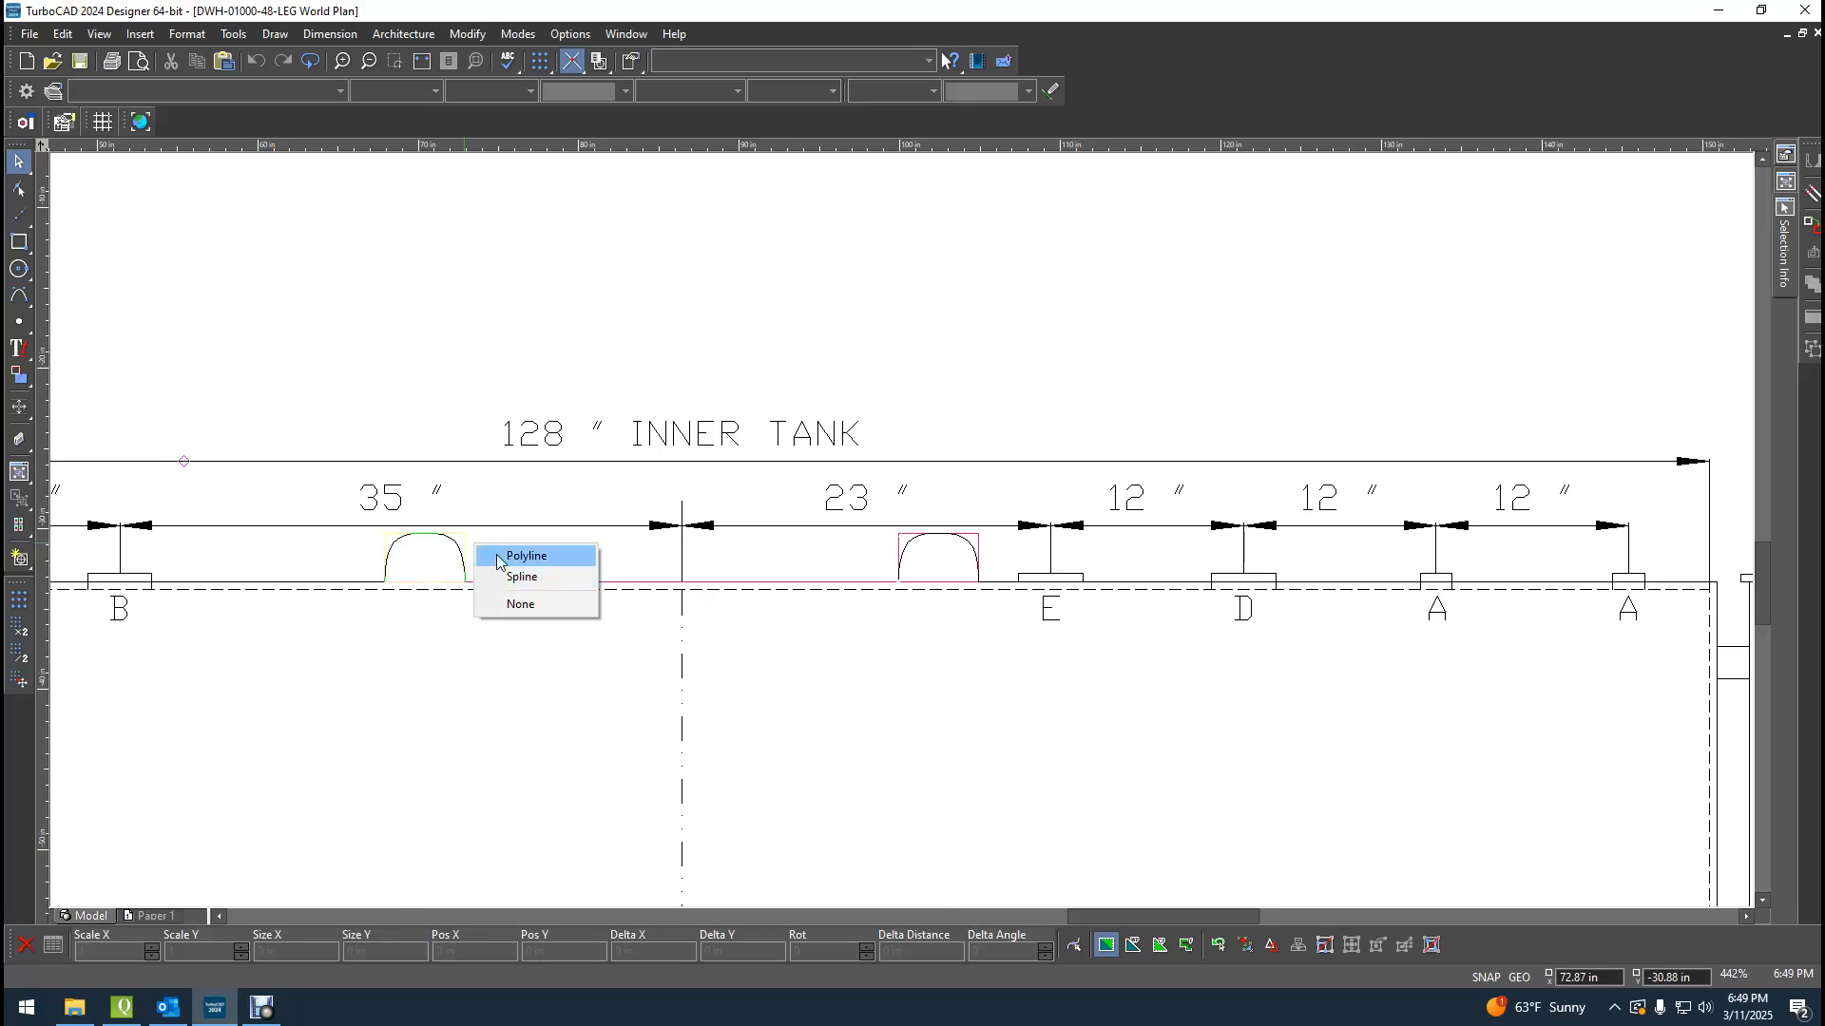
pyautogui.click(500, 557)
pyautogui.press('Delete')
# Try deleting a guide line along the tank top beside the lug toward fitting B, and undo the deletion.
pyautogui.click(494, 588)
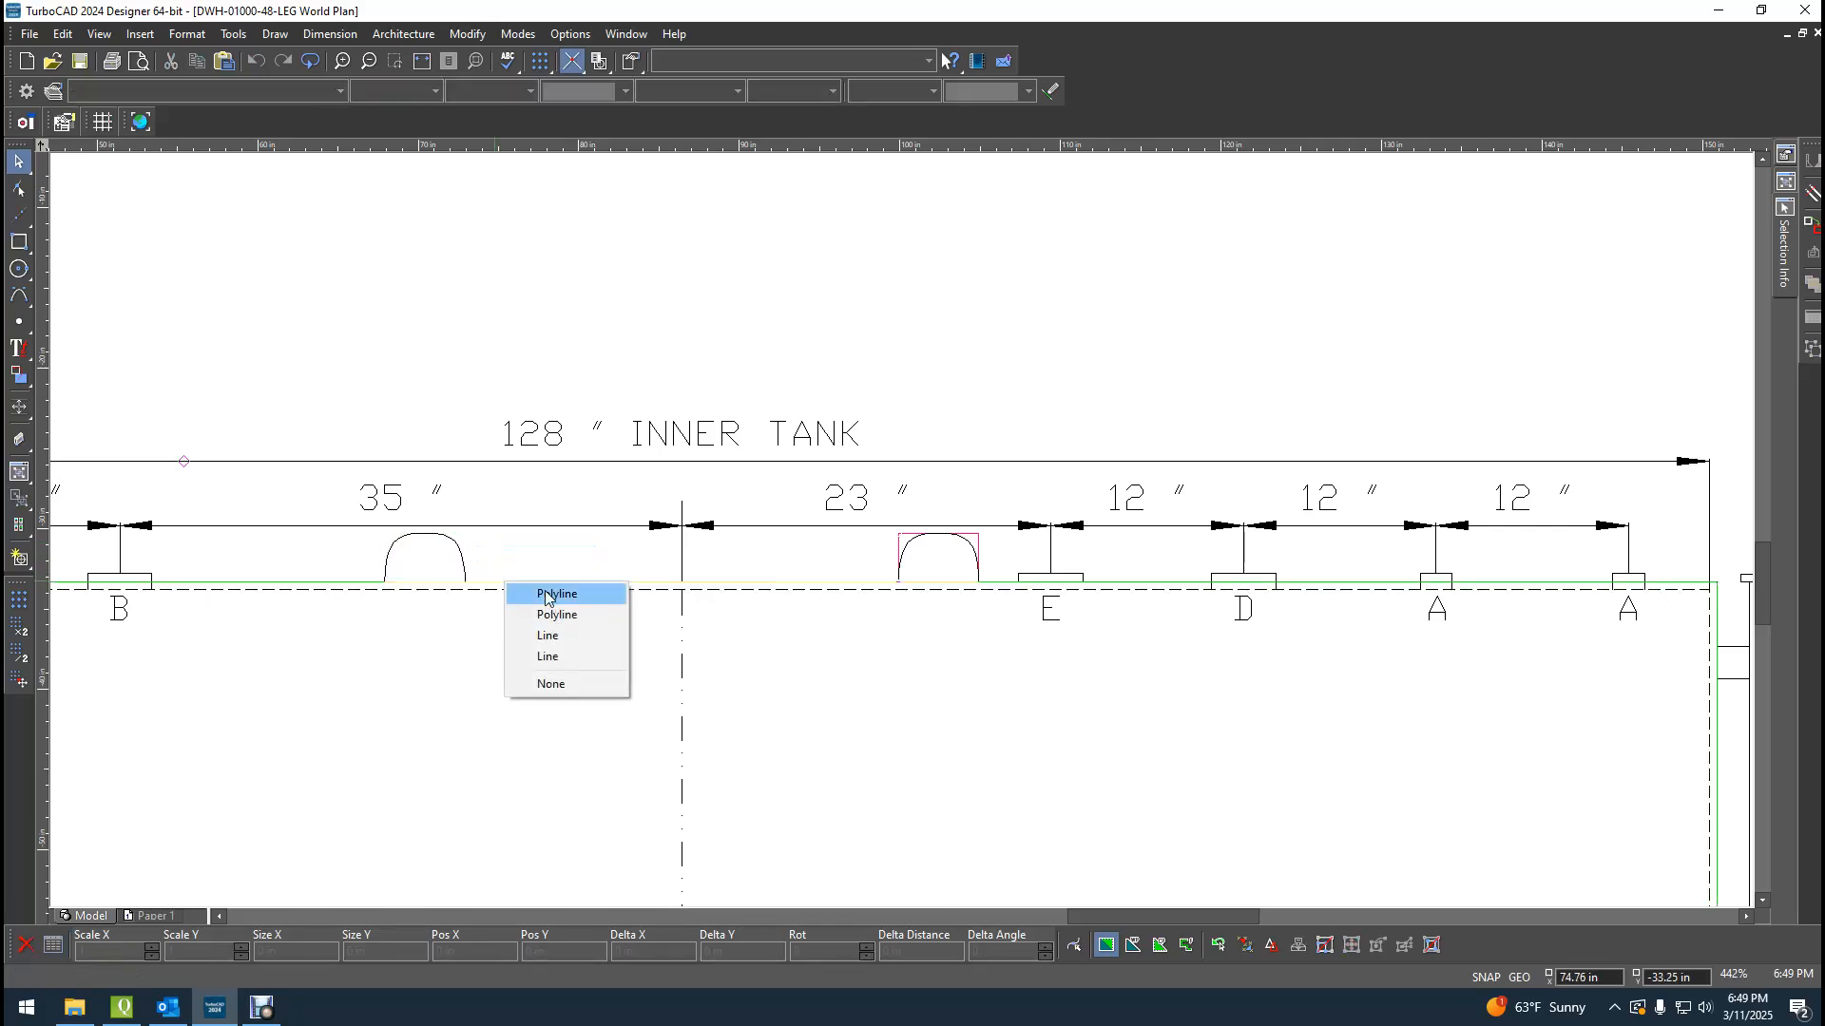
pyautogui.click(547, 636)
pyautogui.press('Delete')
pyautogui.hotkey('ctrl', 'z')
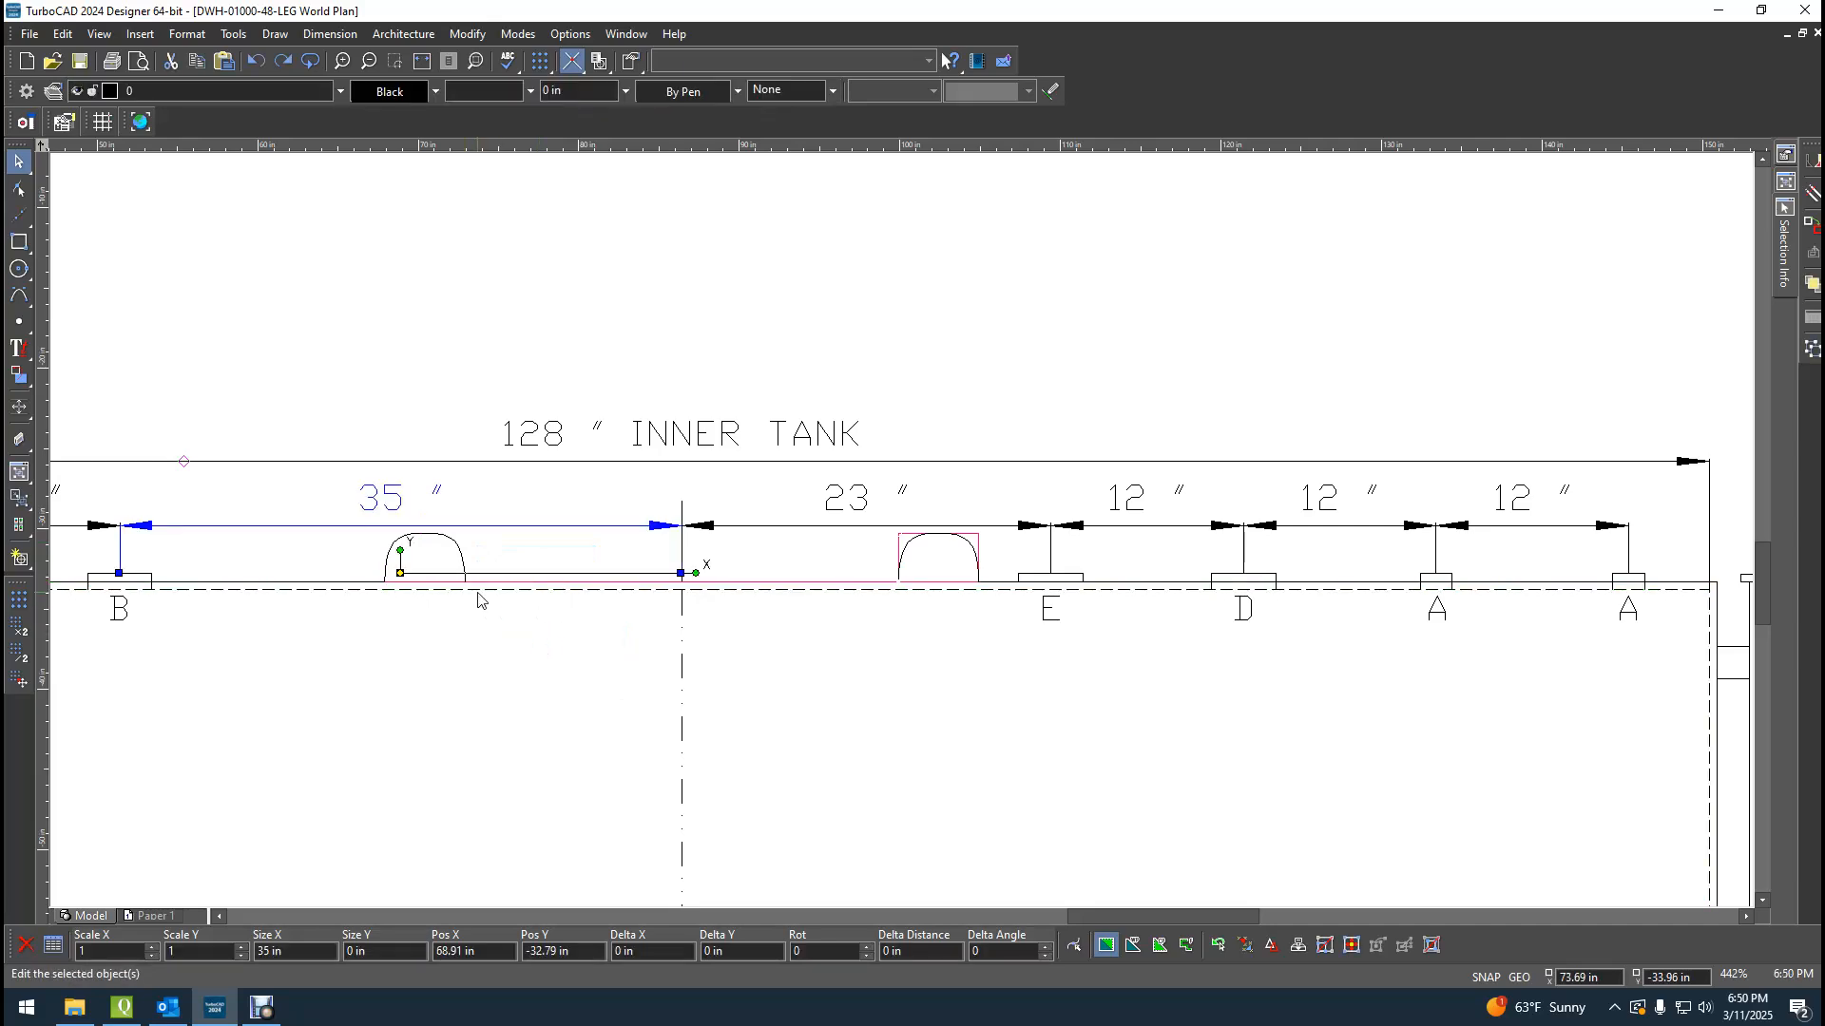
# Delete two red guide lines along the tank top beneath the lug curve toward fitting B.
pyautogui.click(452, 656)
pyautogui.click(418, 585)
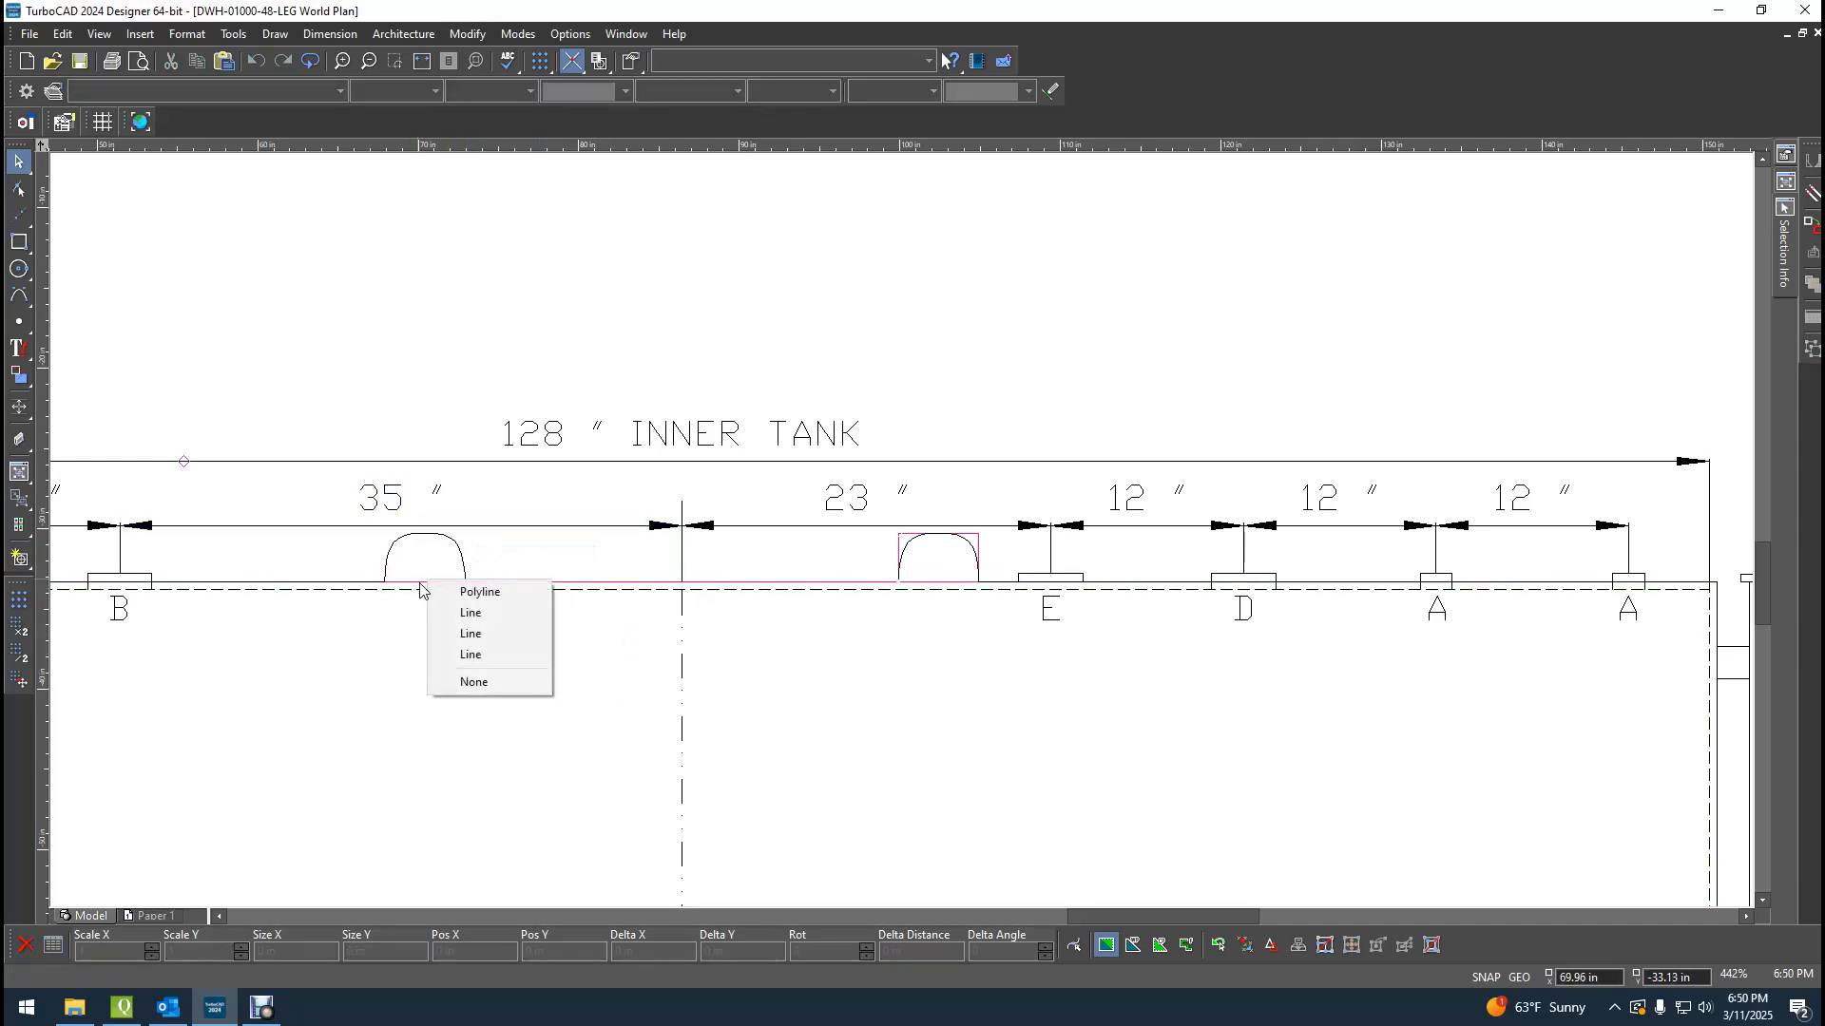
pyautogui.click(454, 639)
pyautogui.press('Delete')
pyautogui.click(414, 588)
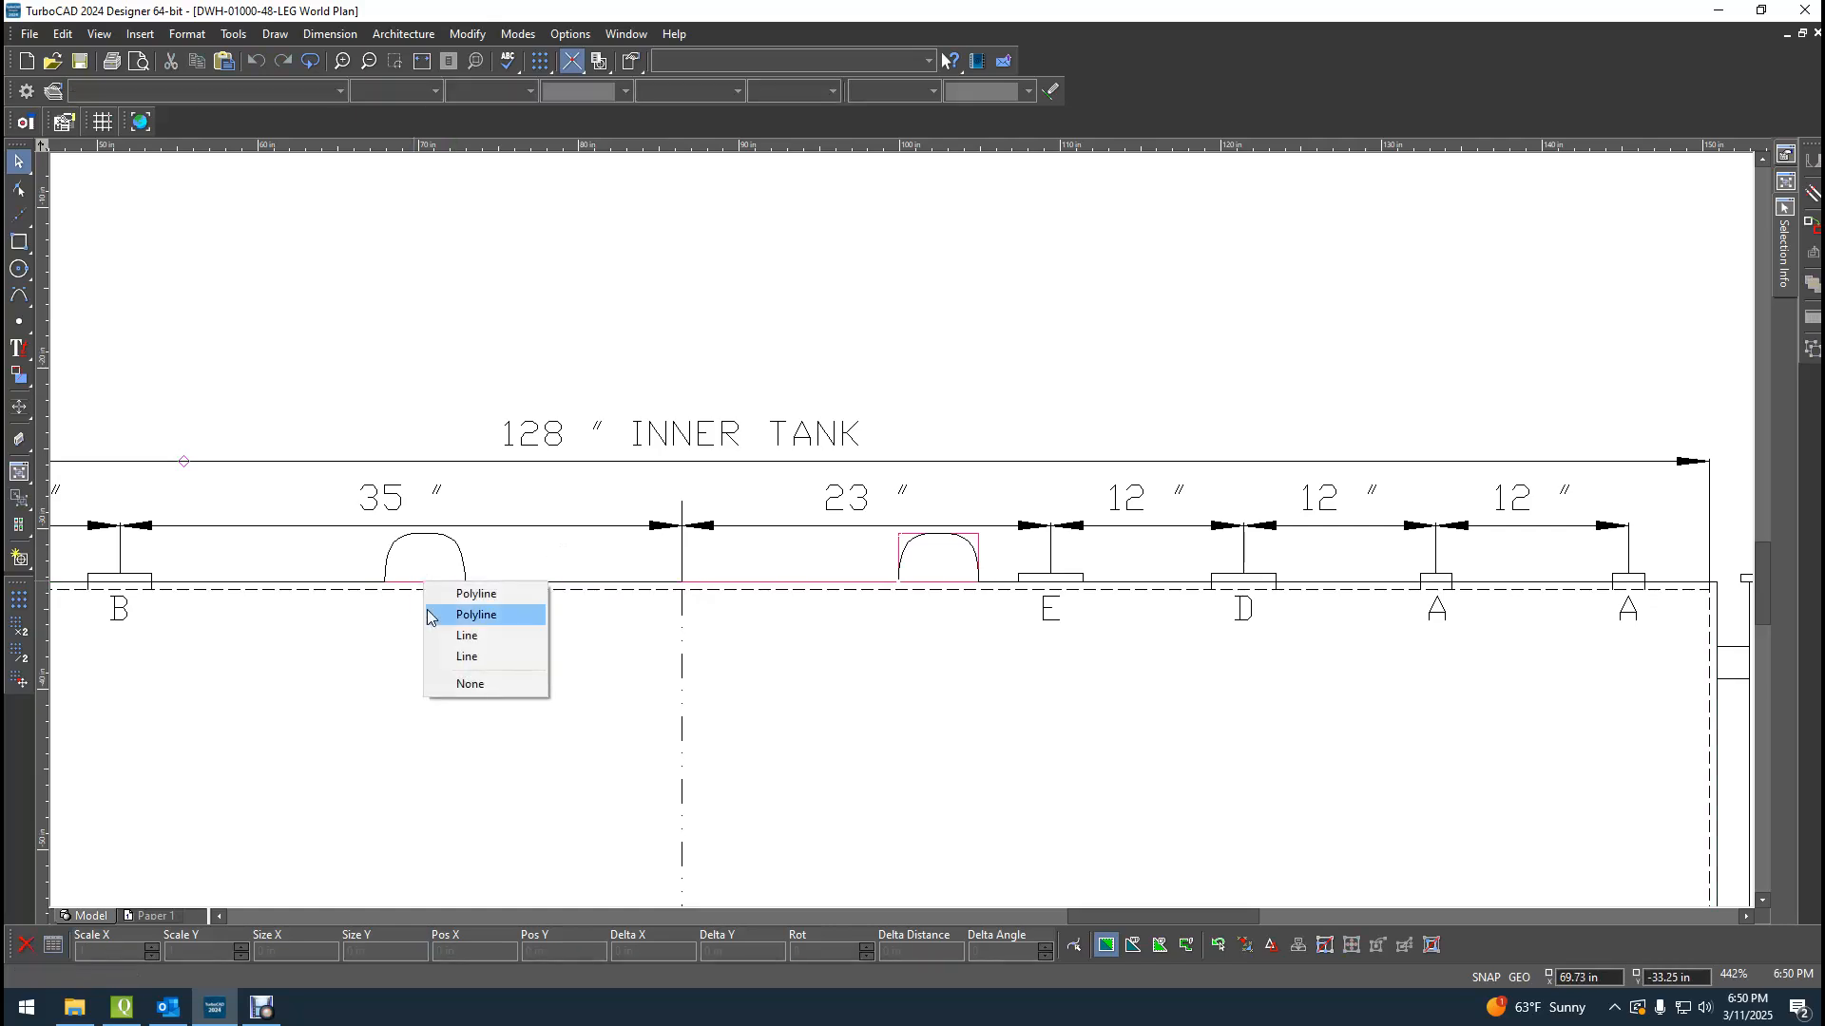
pyautogui.click(439, 657)
pyautogui.press('Delete')
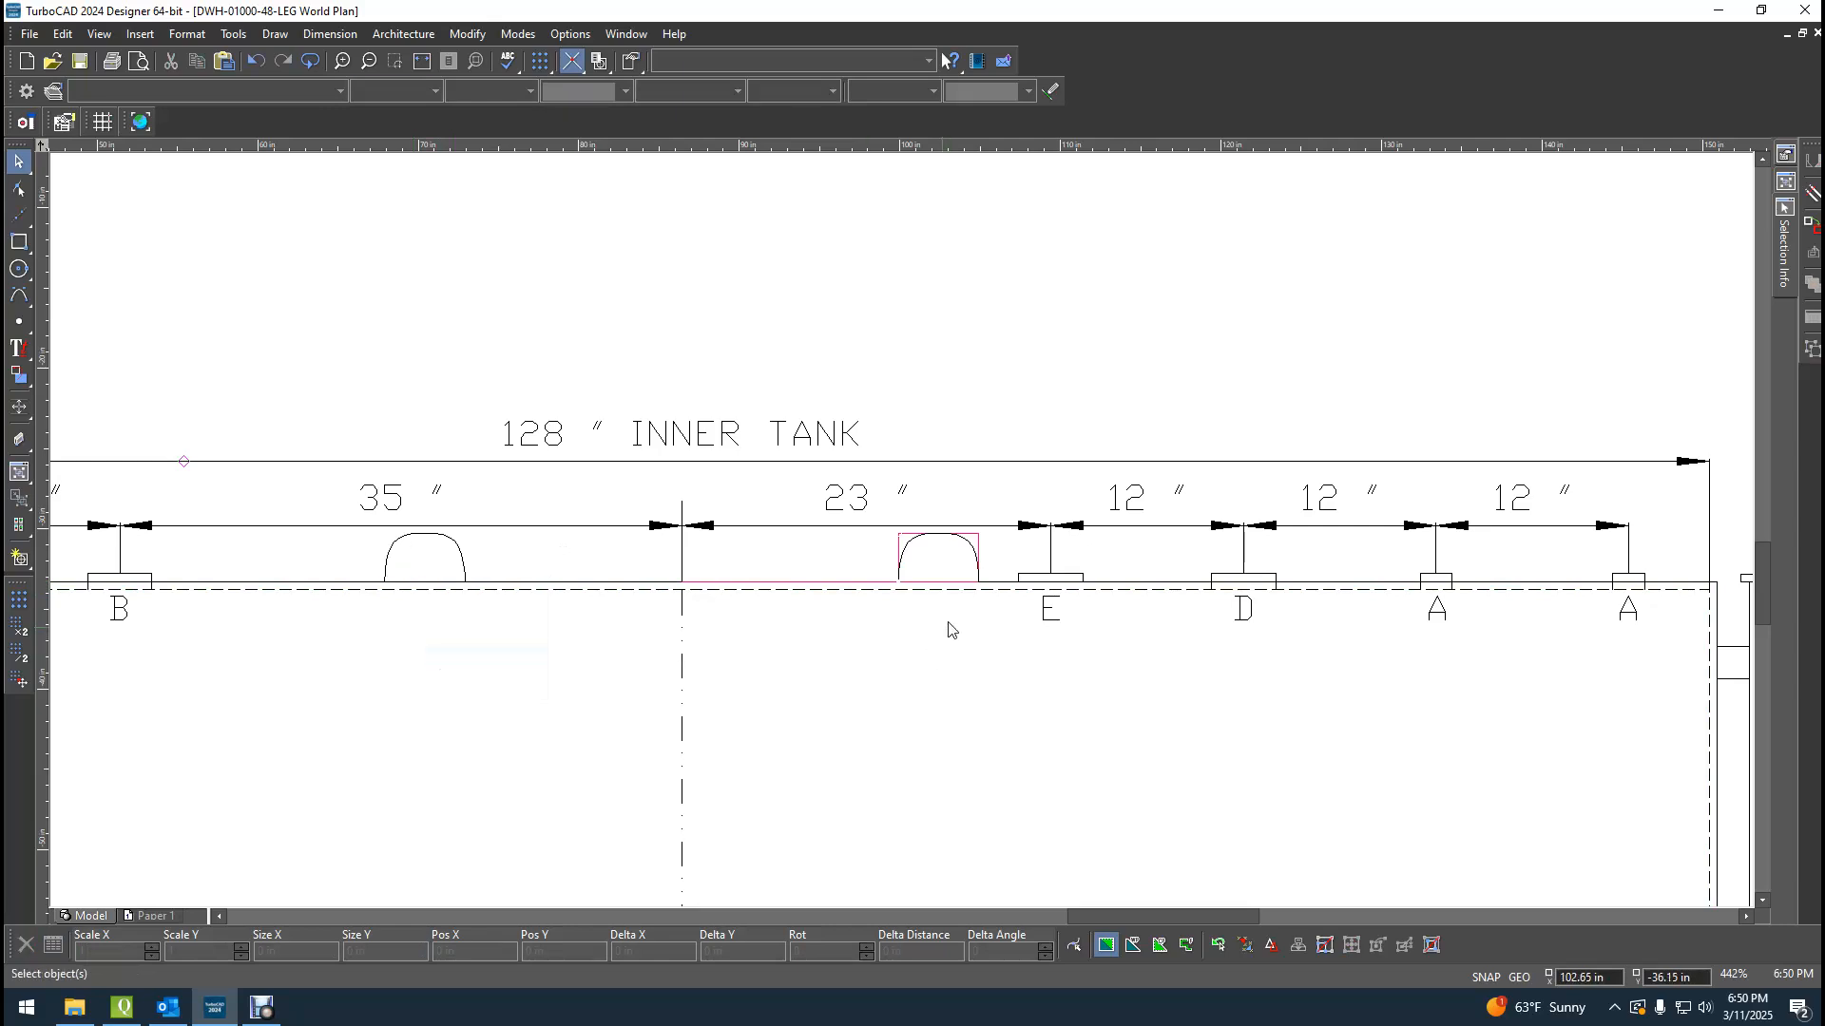
# Delete the construction rectangle around the lug curve near fitting E and the remaining red guide lines along the tank top.
pyautogui.scroll(2, 969, 609)
pyautogui.click(694, 493)
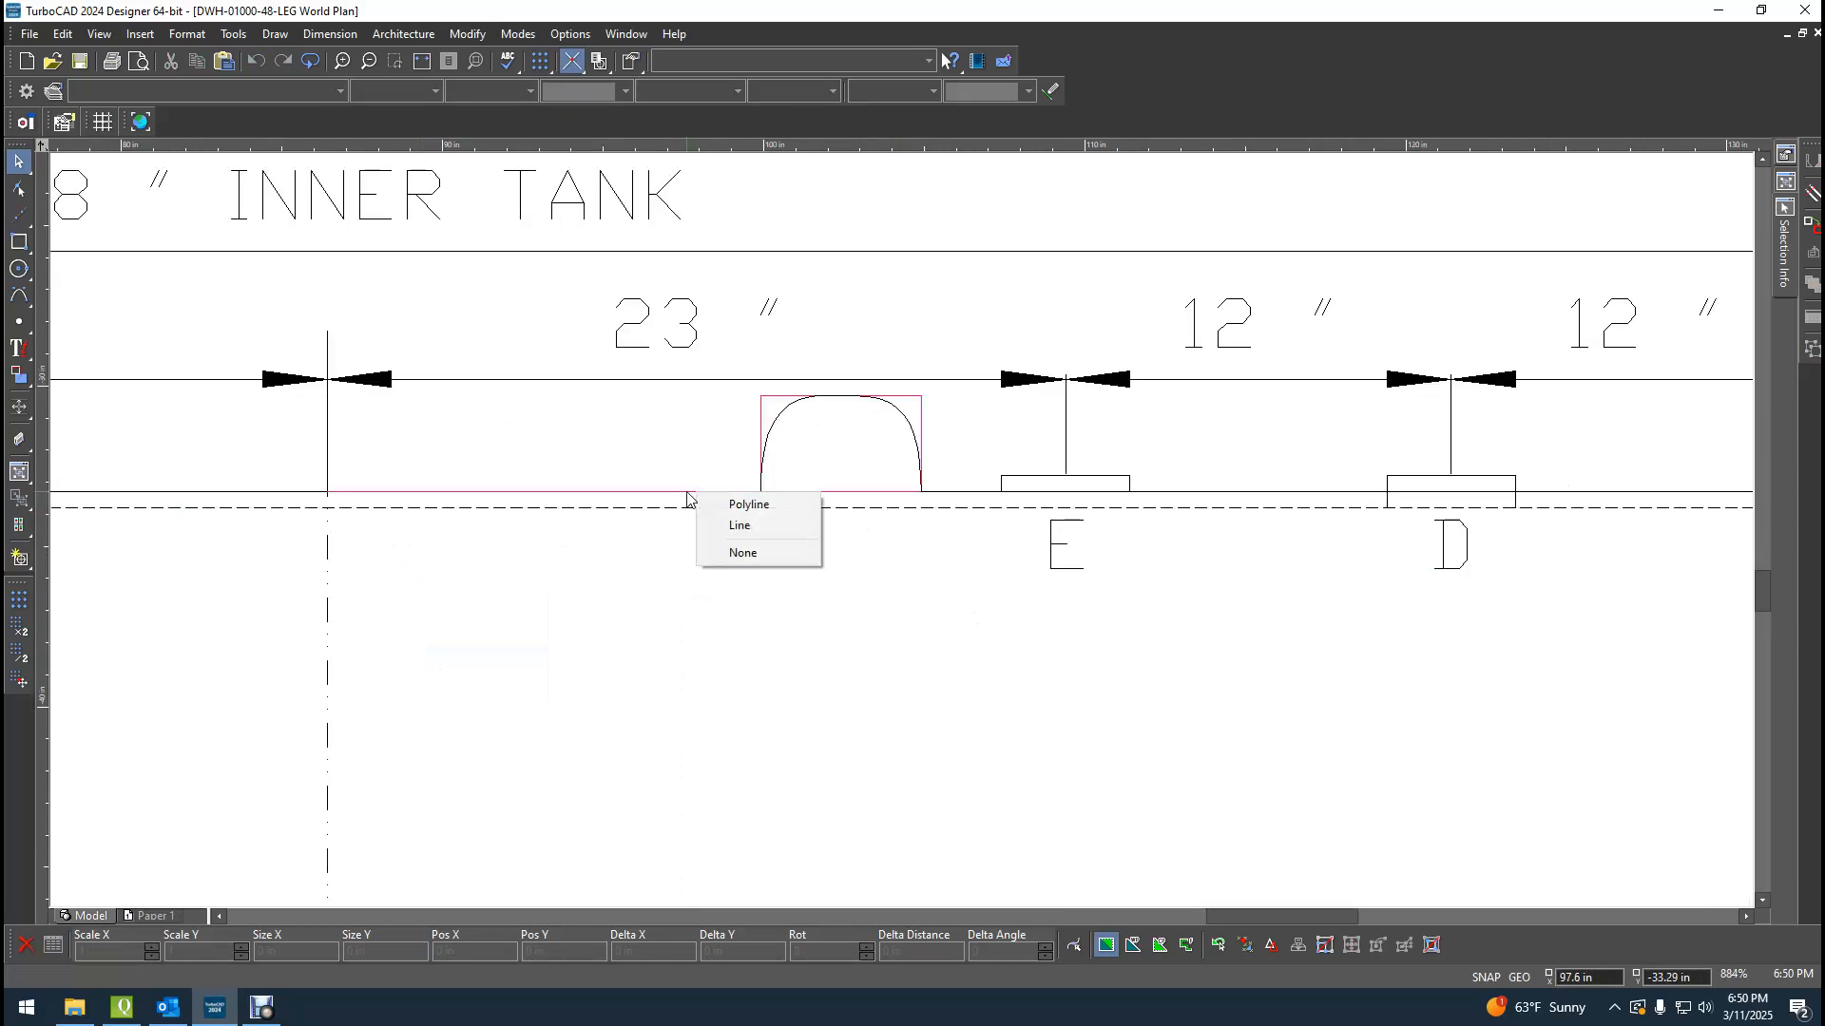
pyautogui.click(739, 526)
pyautogui.press('Delete')
pyautogui.click(853, 493)
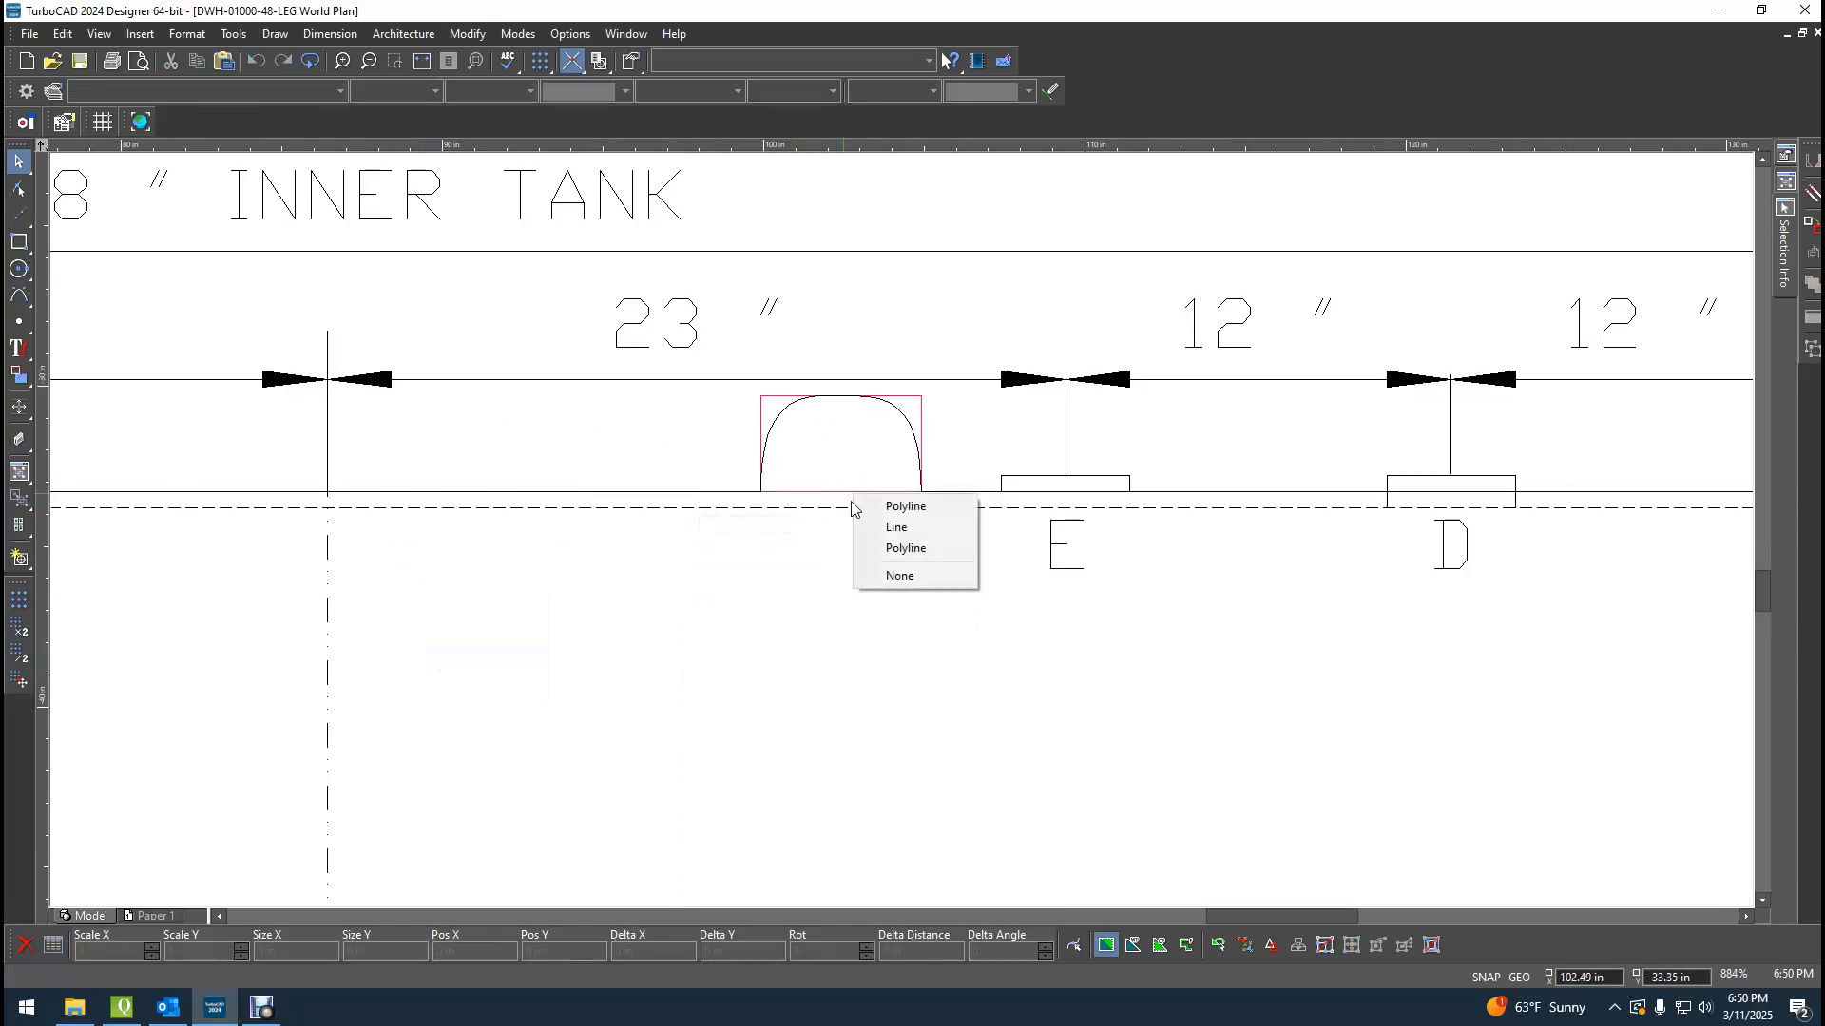
pyautogui.click(905, 548)
pyautogui.press('Delete')
pyautogui.click(860, 495)
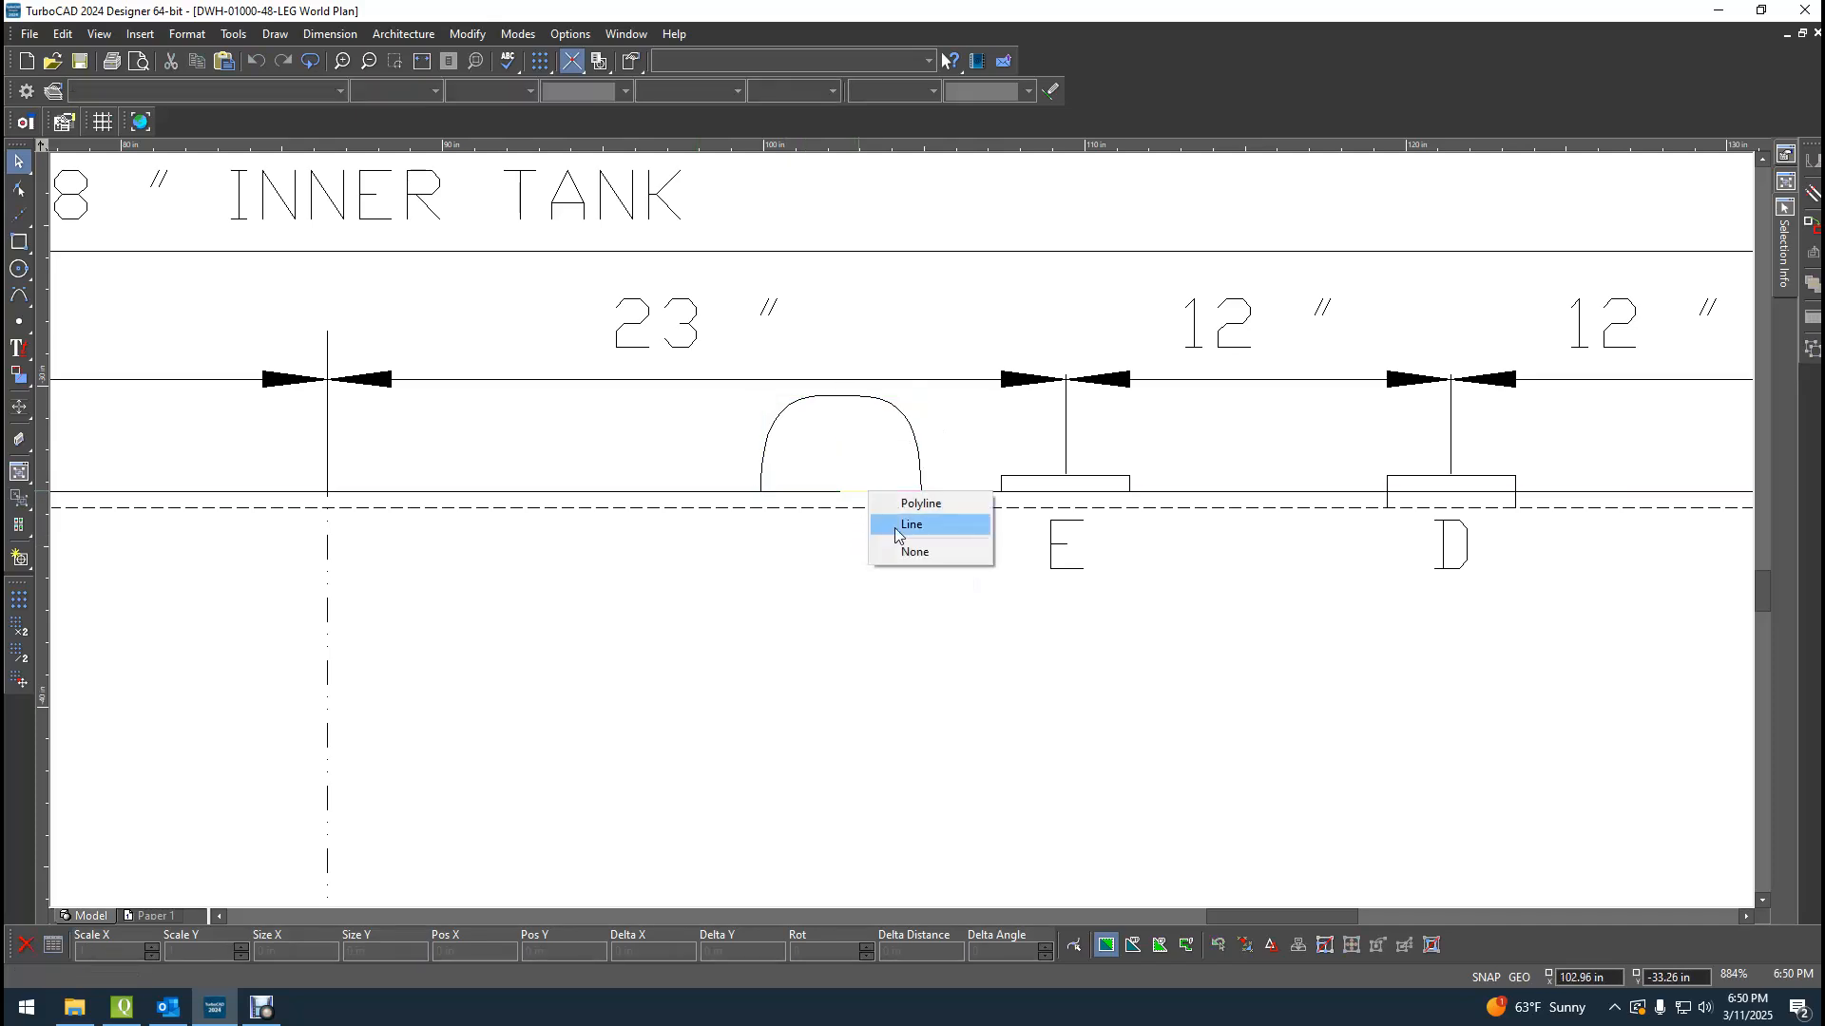
pyautogui.click(895, 531)
pyautogui.press('Delete')
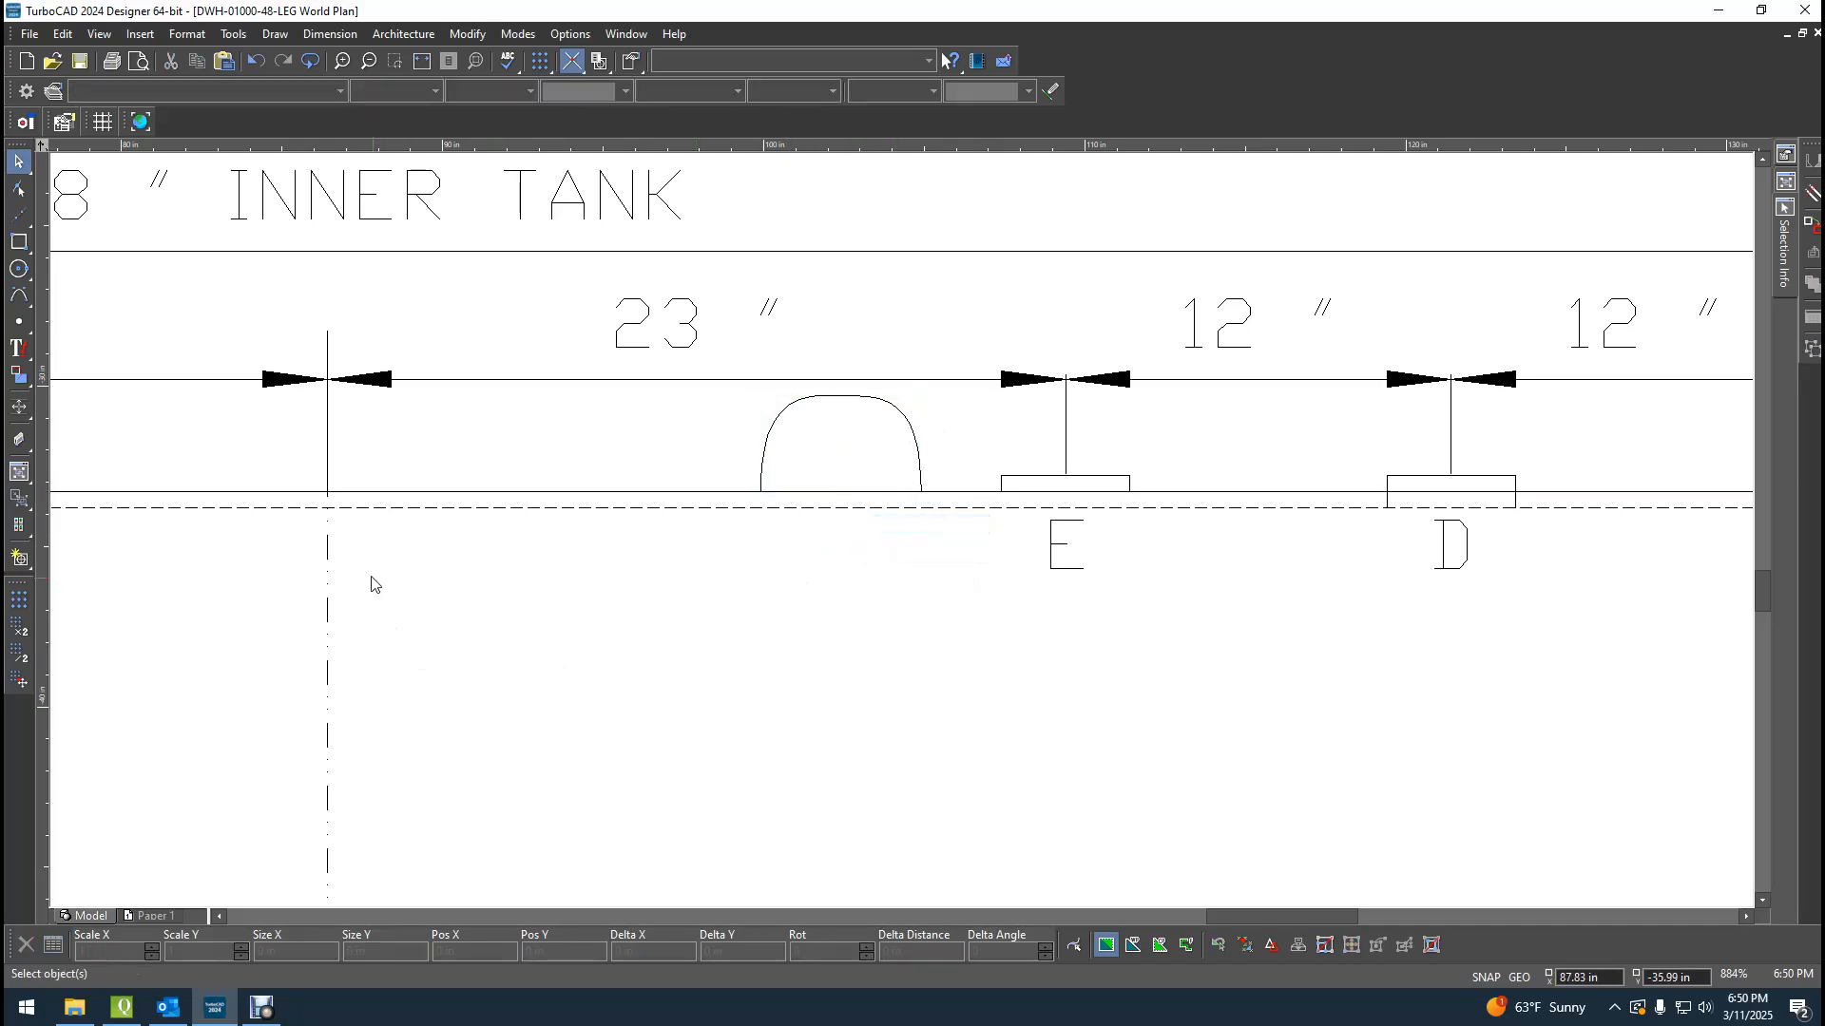
pyautogui.scroll(-1, 371, 576)
pyautogui.scroll(-1, 902, 531)
pyautogui.scroll(2, 772, 517)
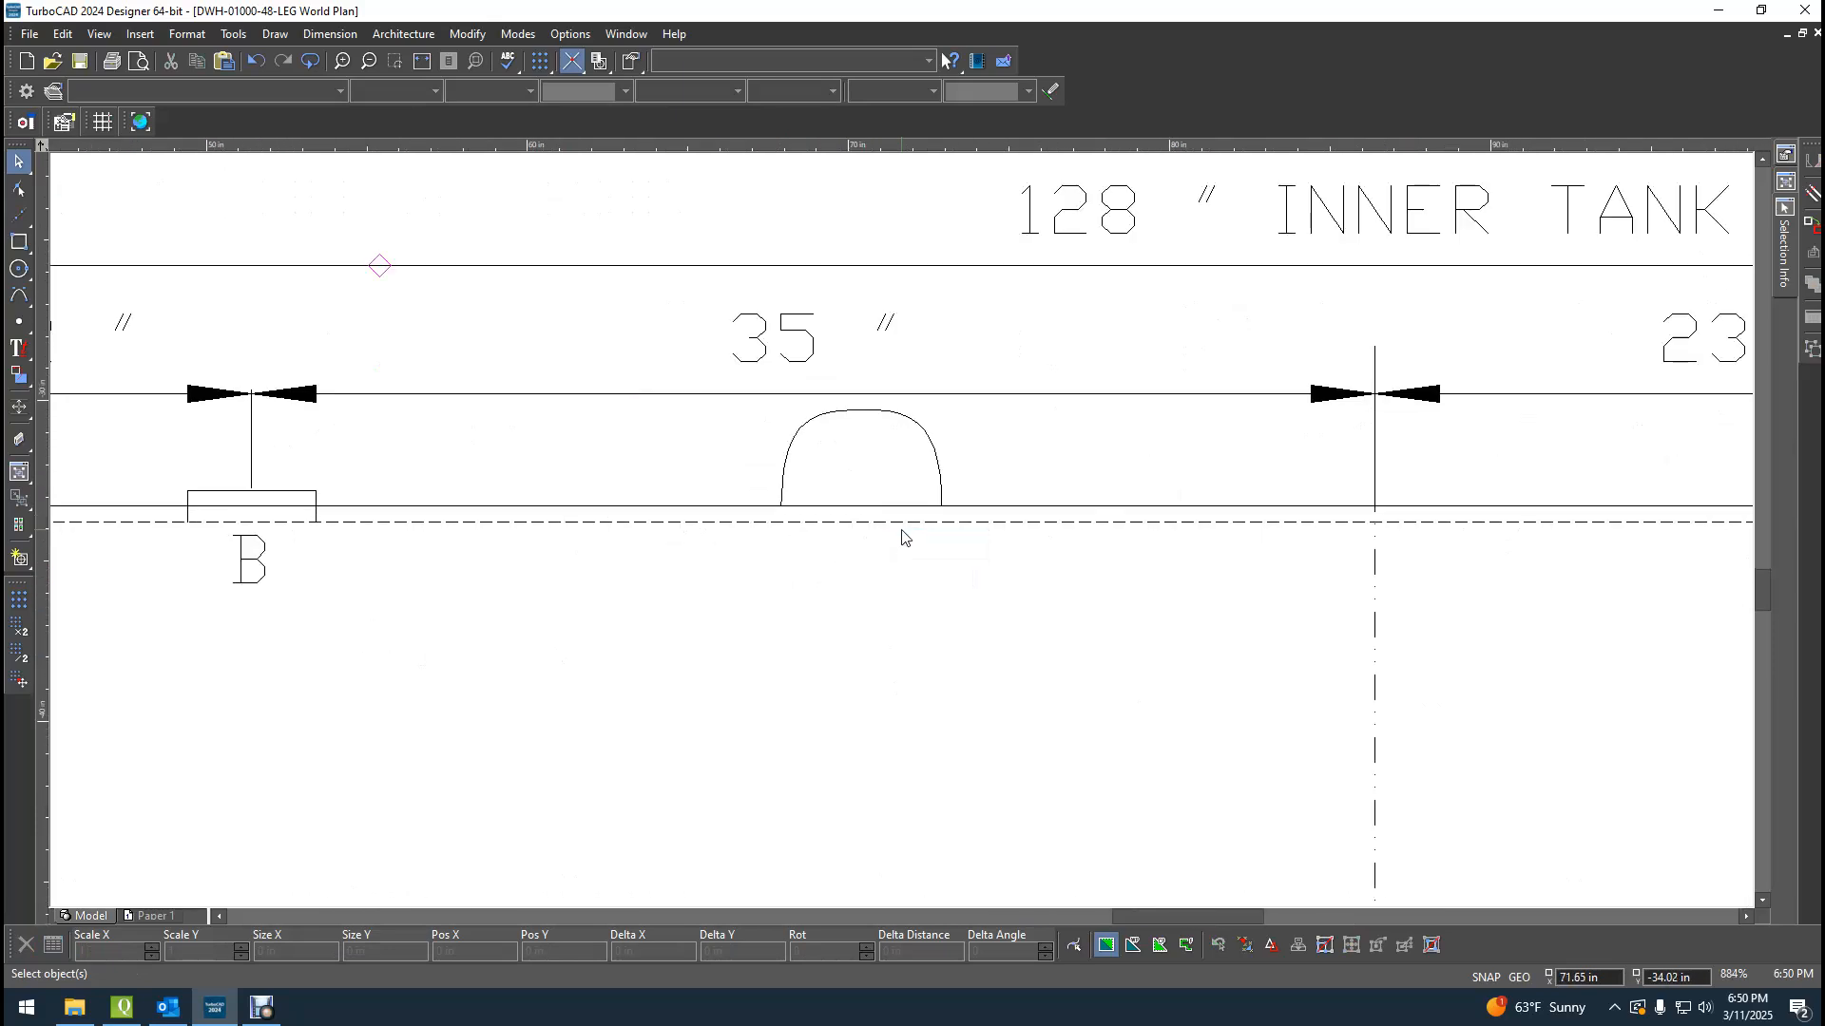
pyautogui.scroll(1, 1127, 492)
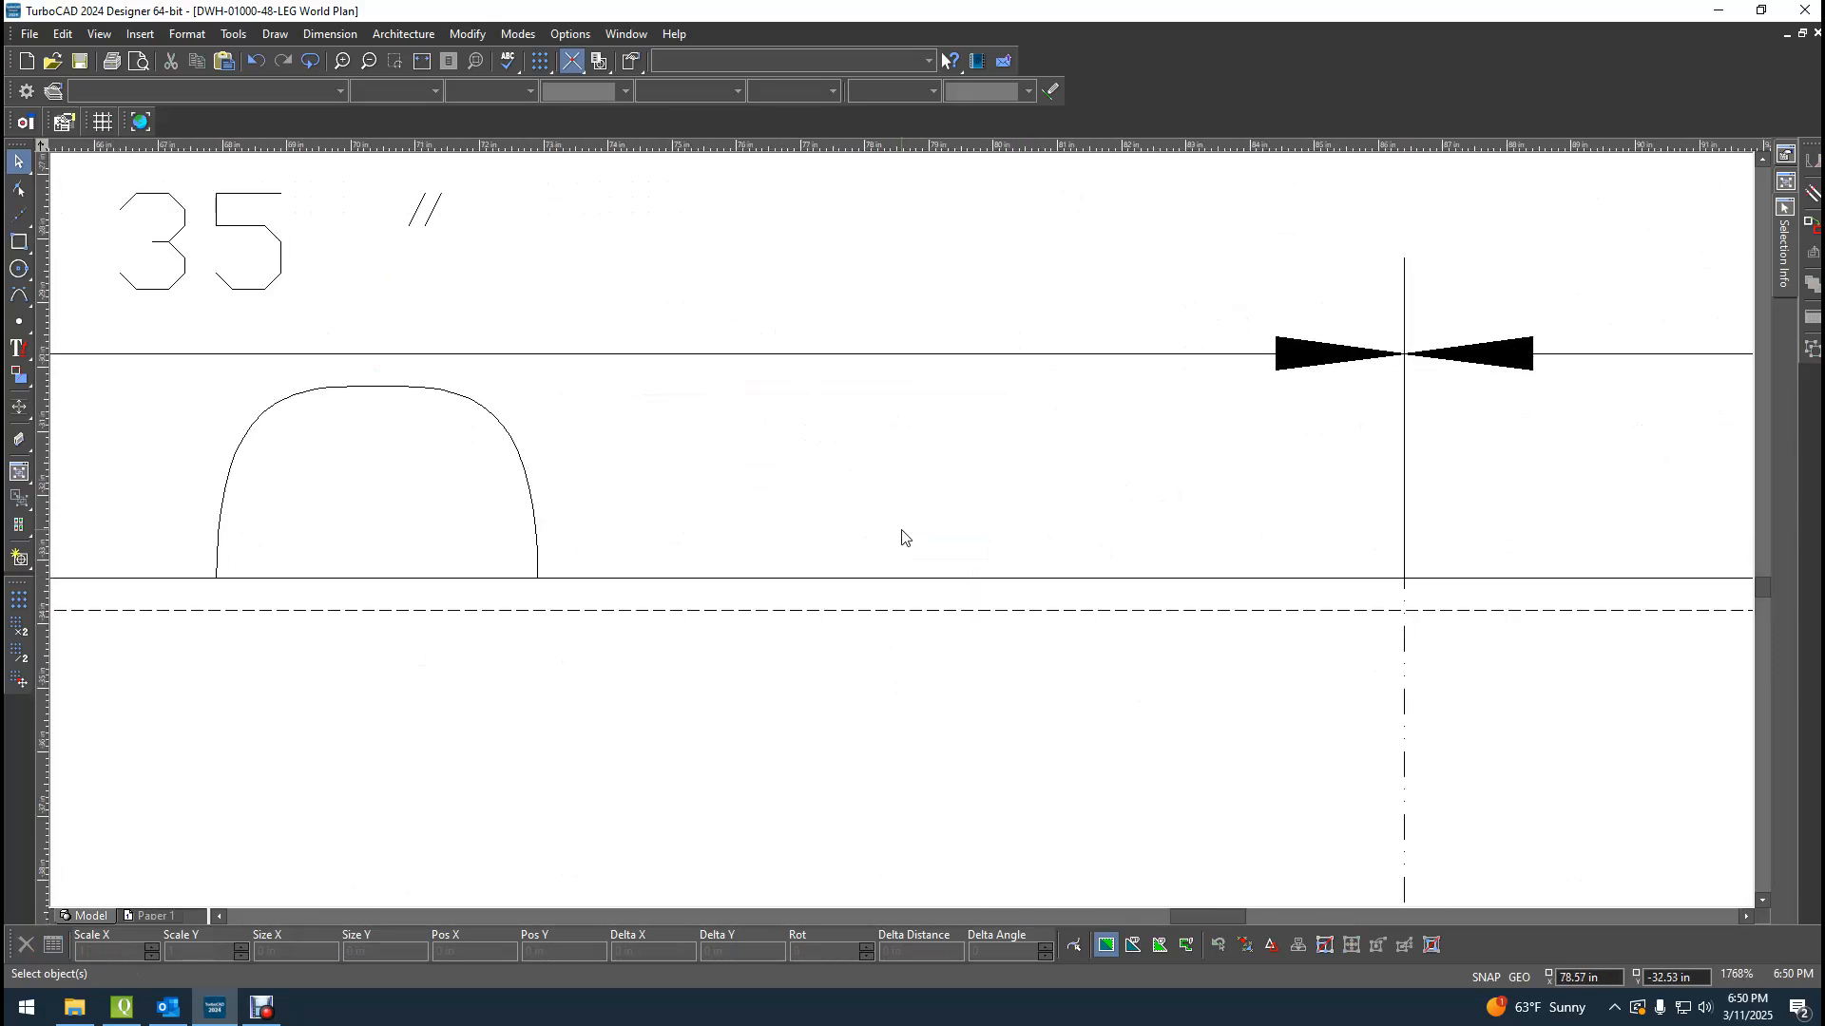
pyautogui.click(274, 40)
pyautogui.click(306, 87)
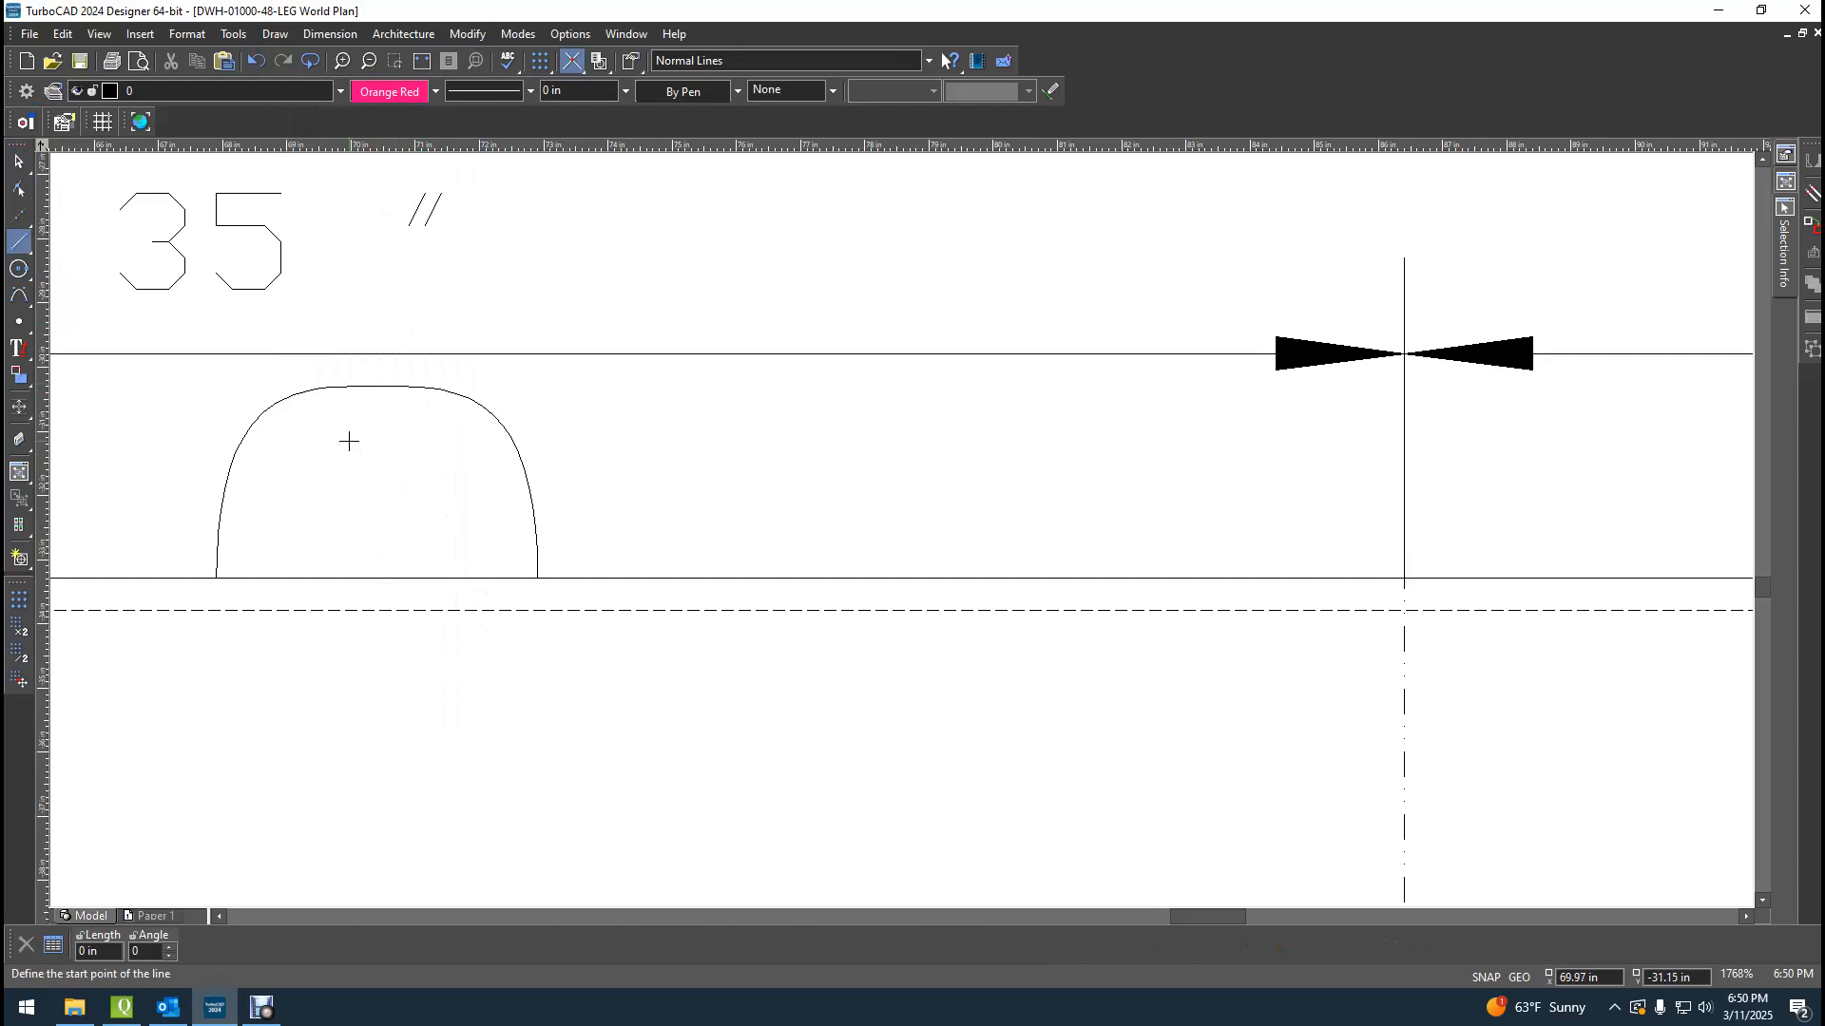
pyautogui.scroll(2, 348, 441)
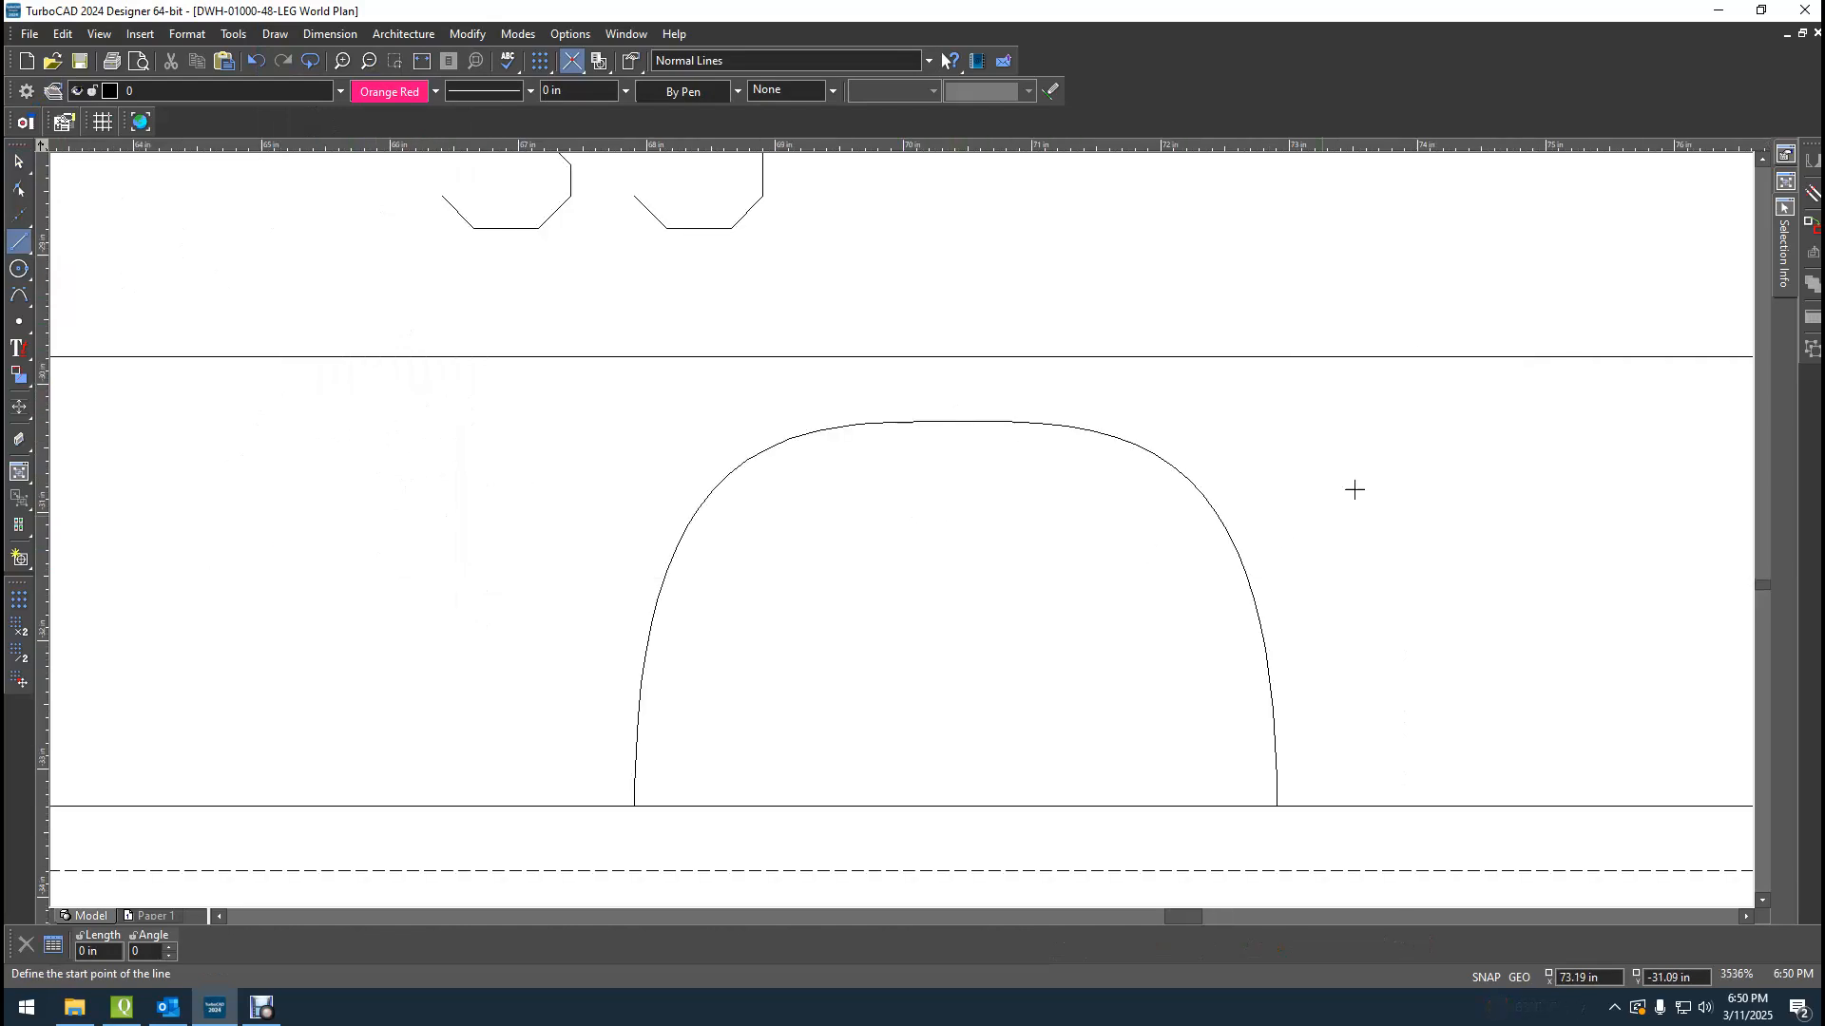
pyautogui.rightClick(1391, 429)
pyautogui.moveTo(1488, 525)
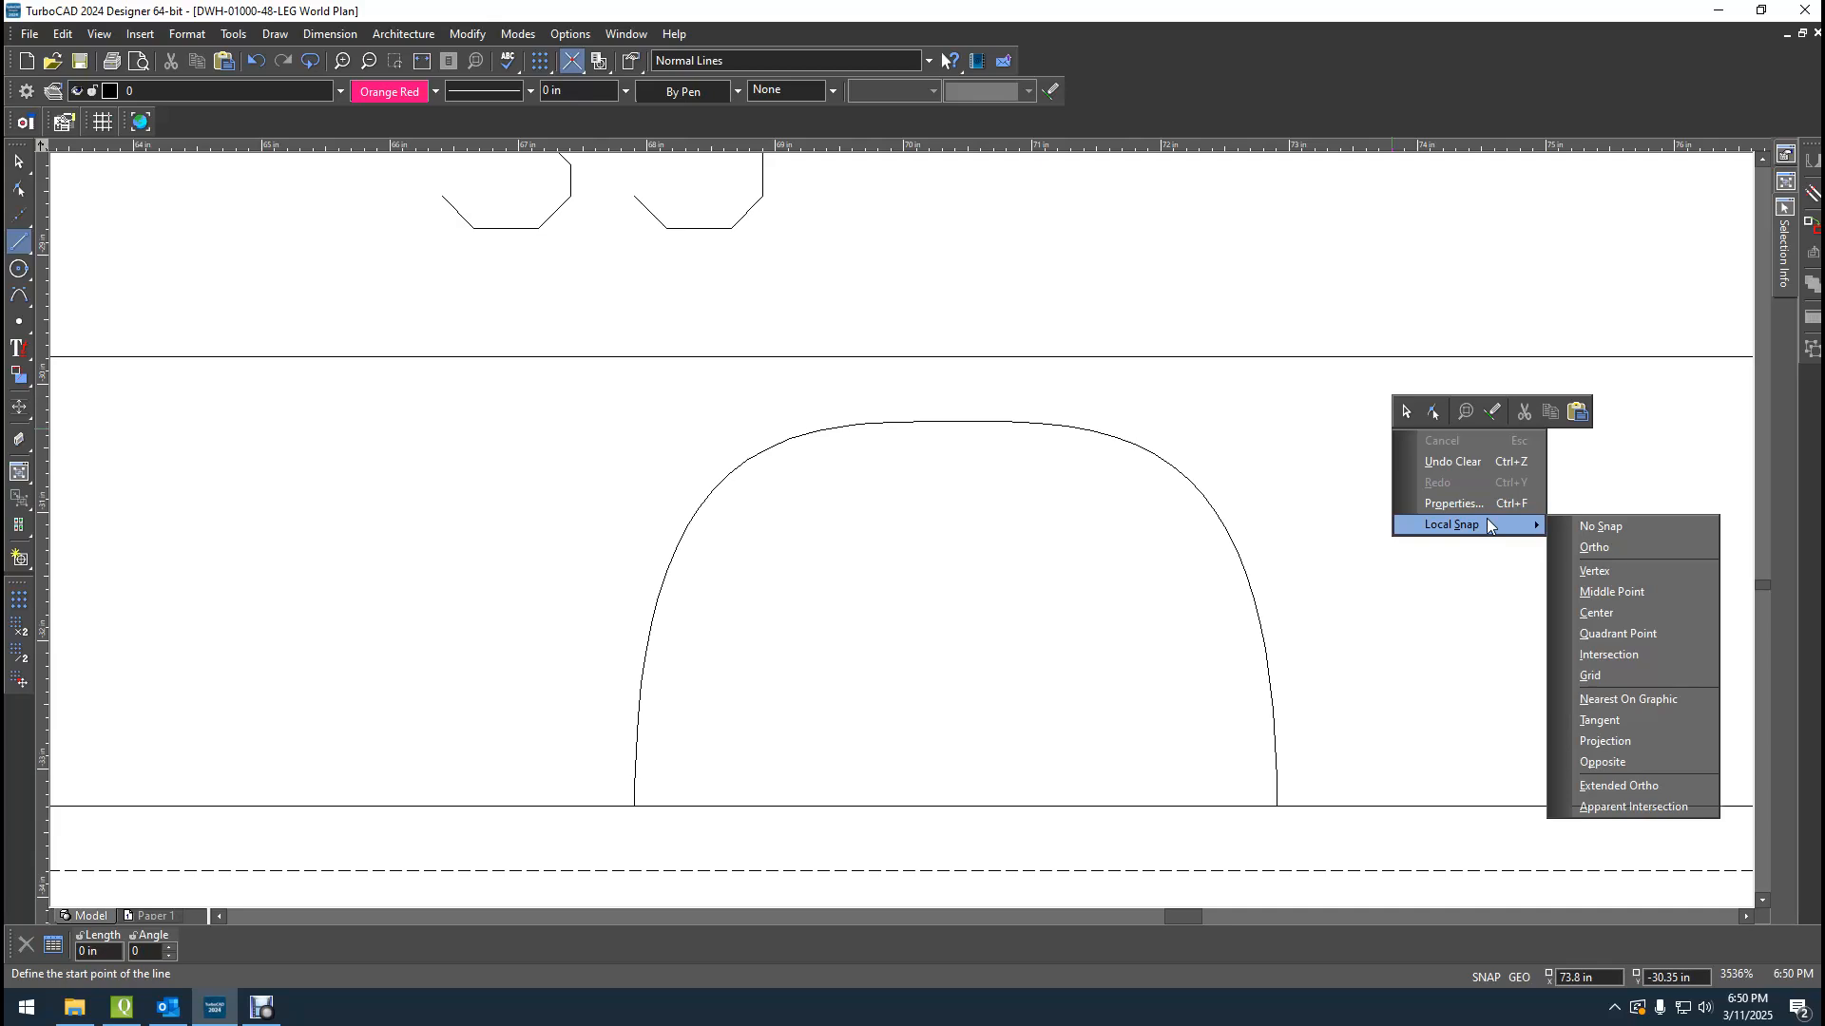
pyautogui.click(1585, 593)
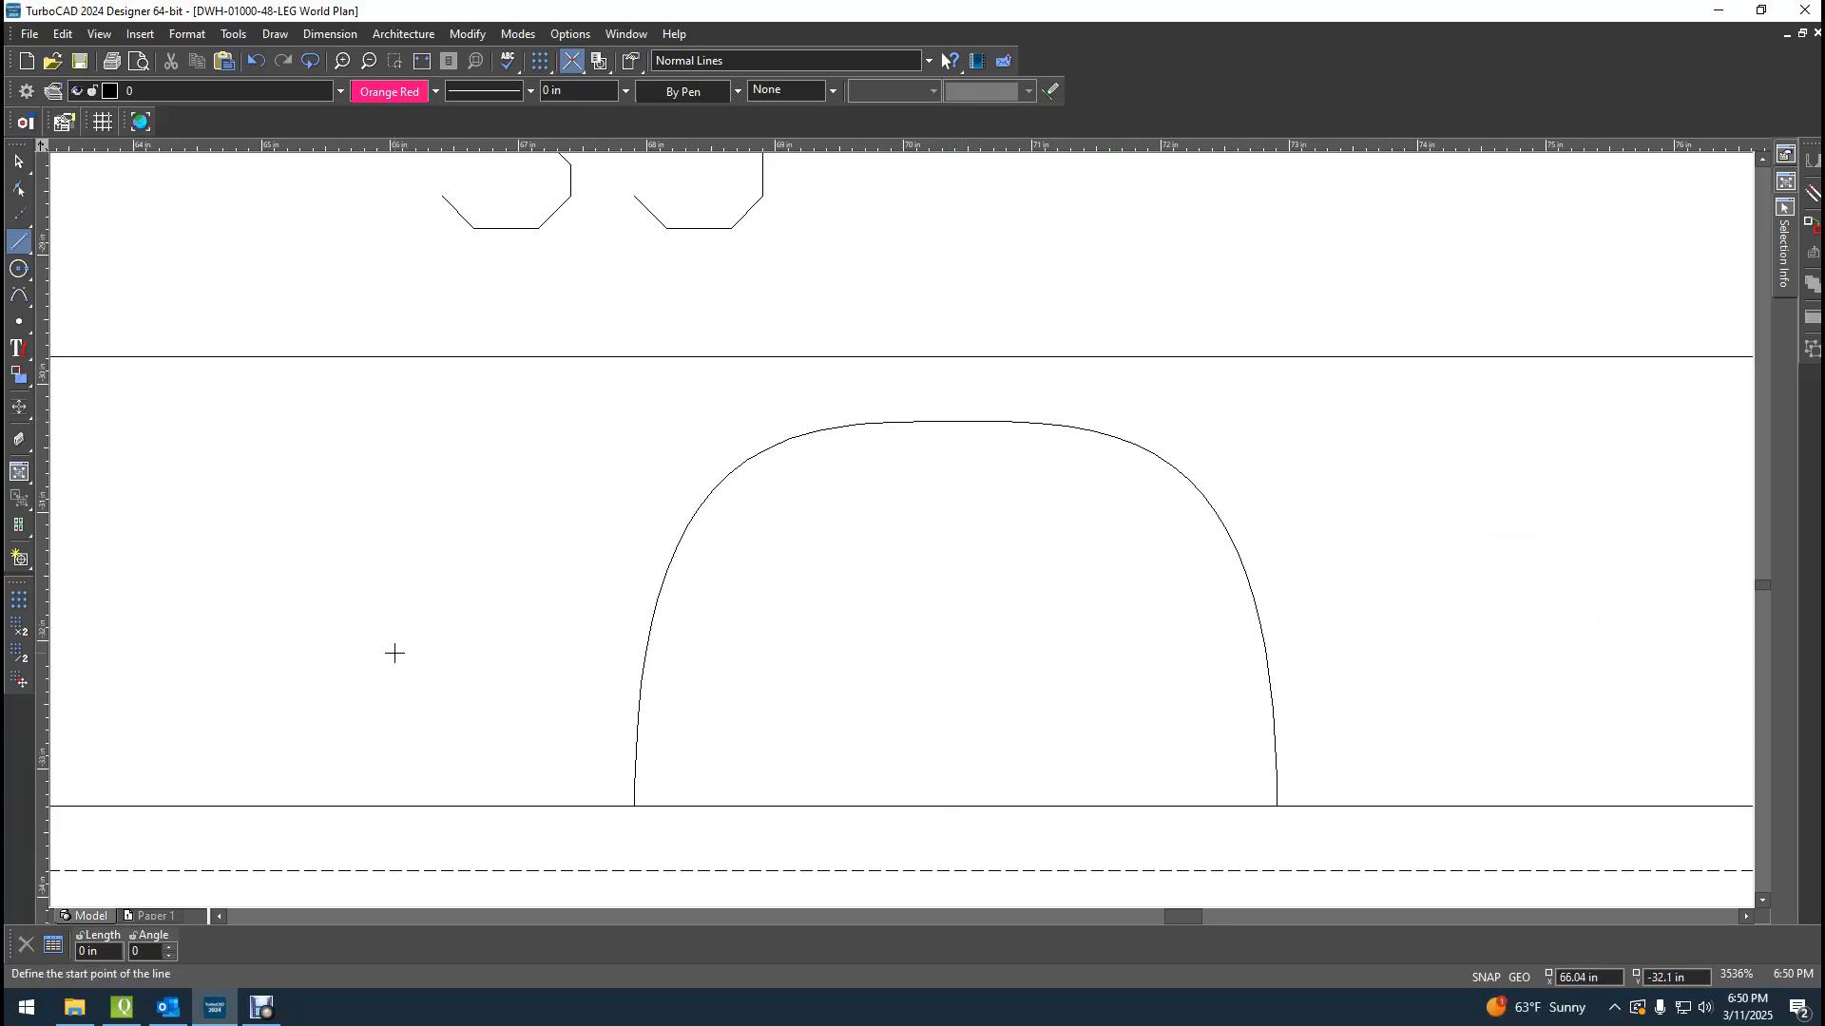
pyautogui.click(19, 162)
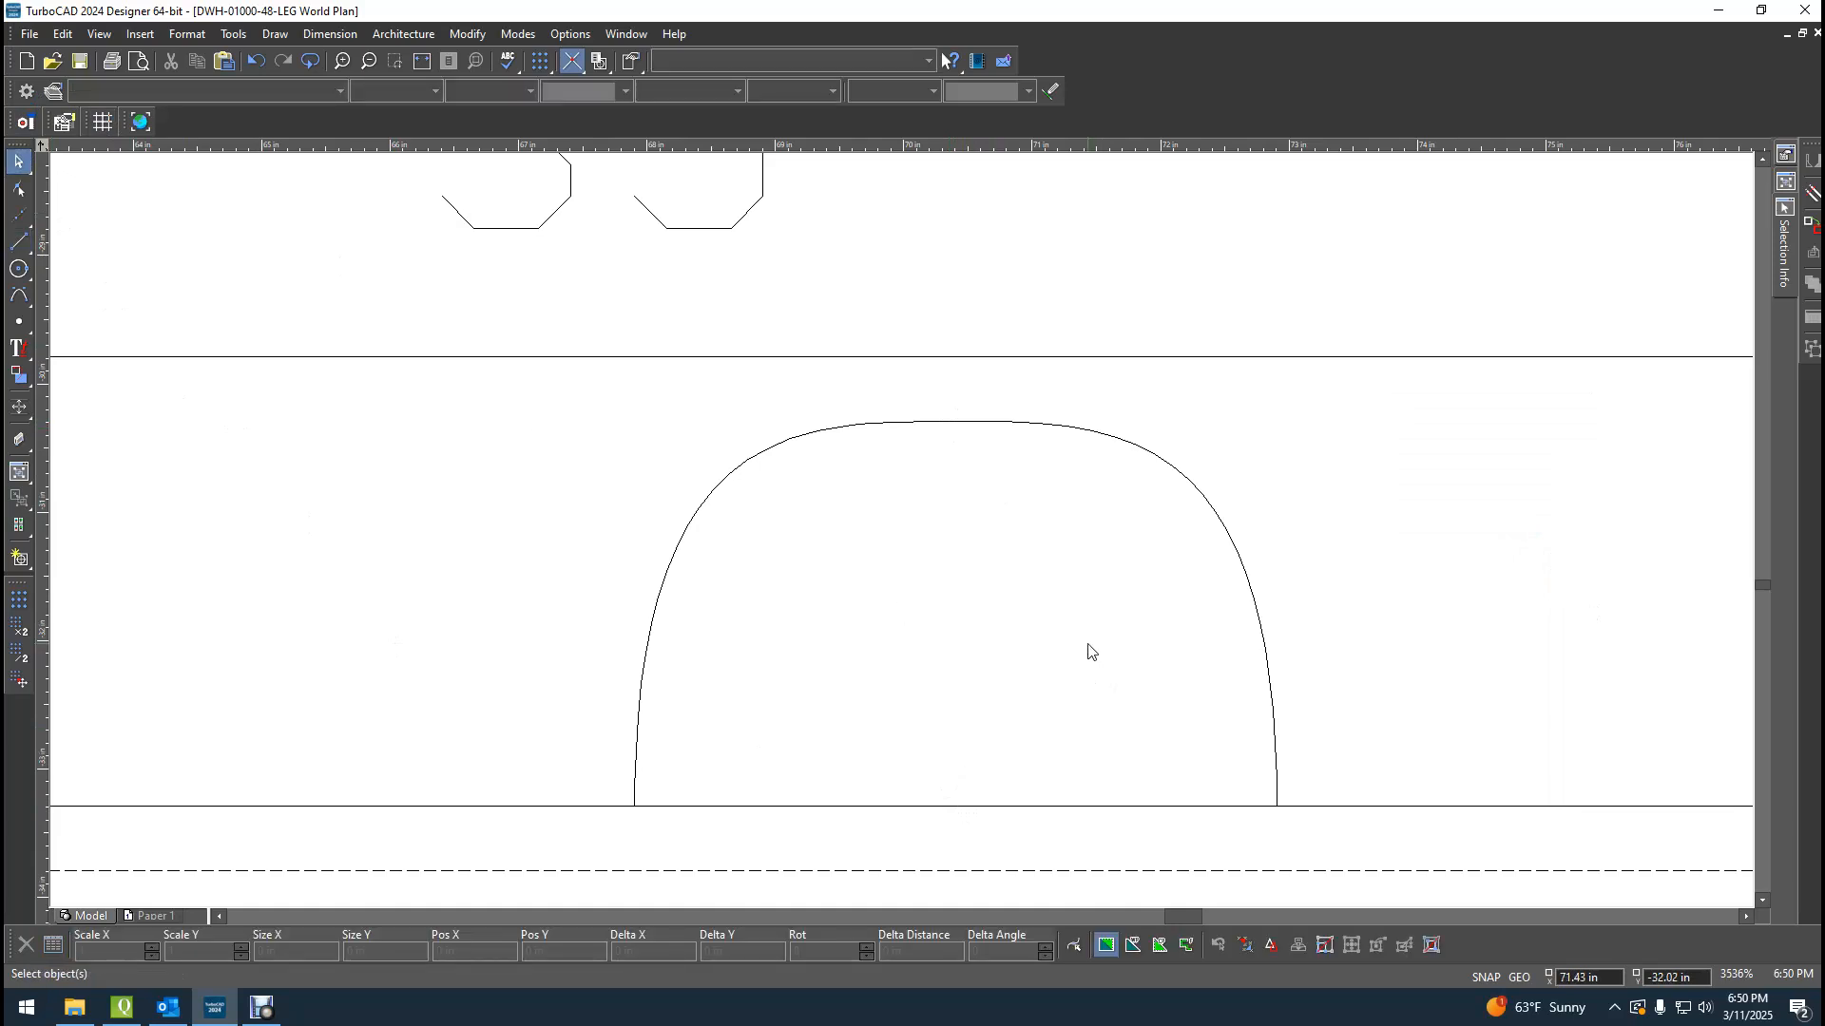
# Undo the deletions to restore the construction rectangles and guide lines around both lug curves.
pyautogui.hotkey('ctrl', 'z')
pyautogui.hotkey('ctrl', 'z')
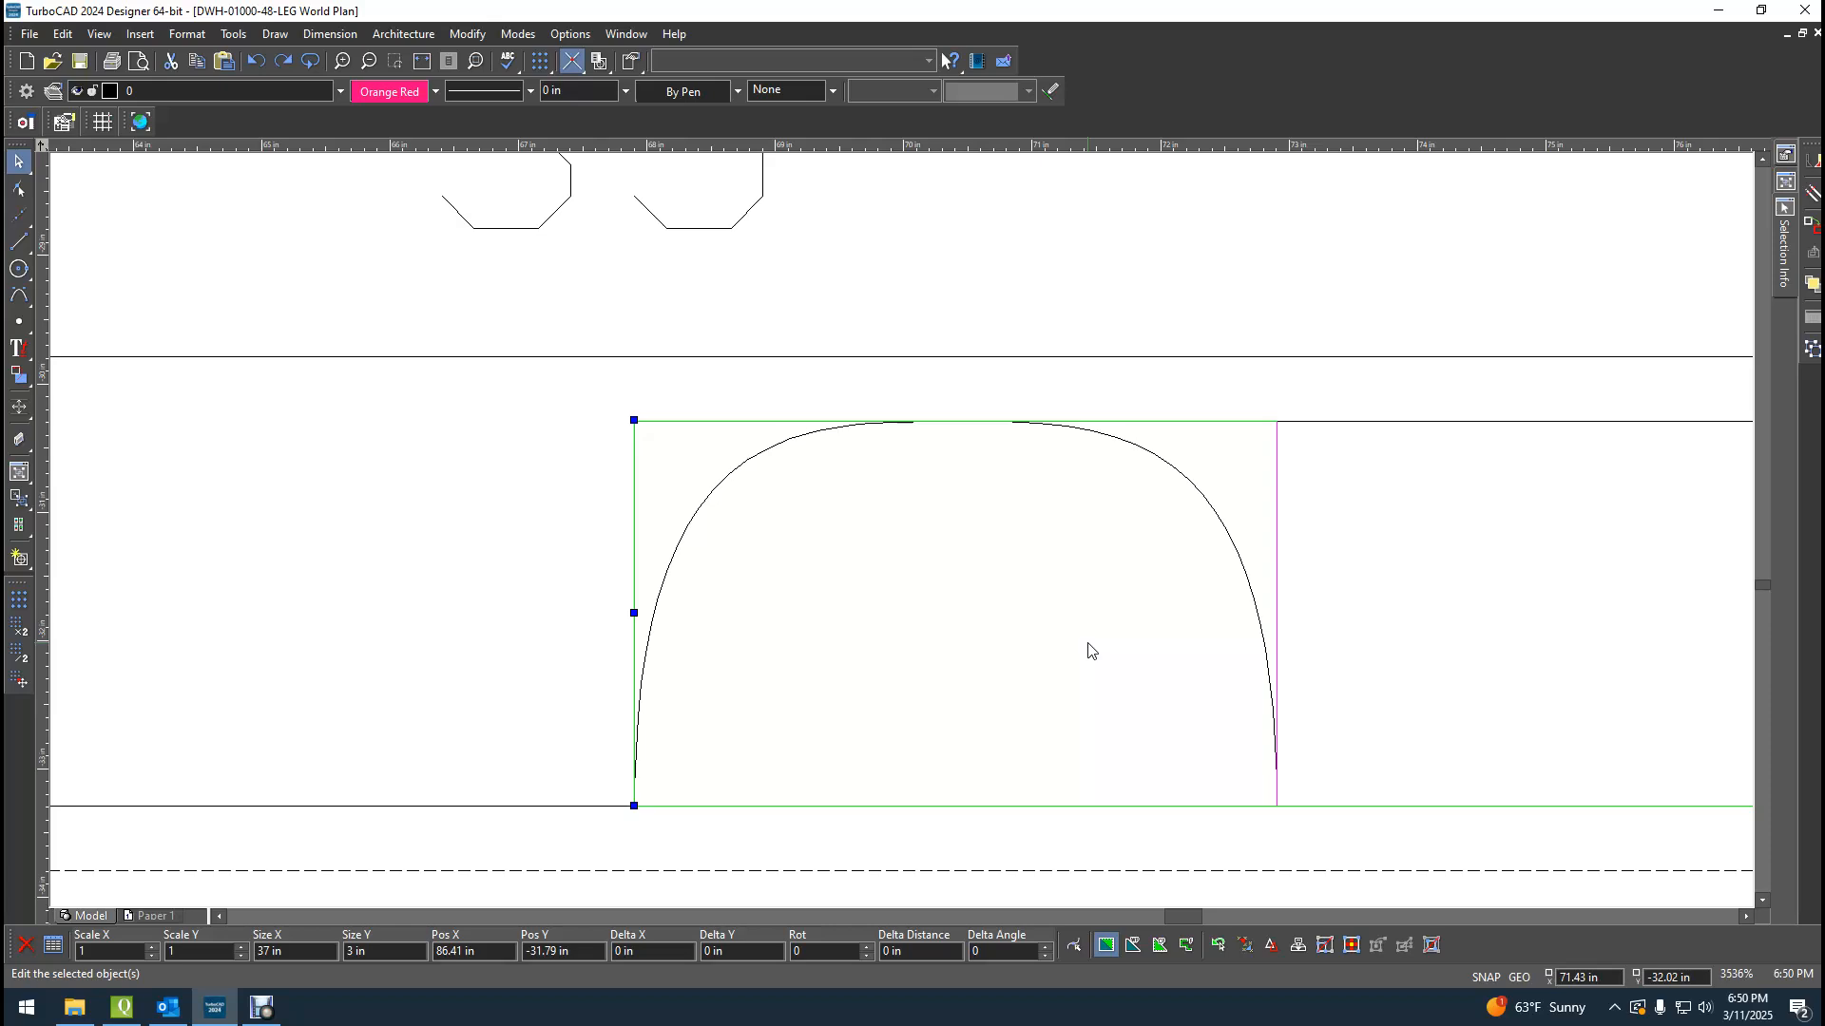
pyautogui.scroll(-3, 877, 522)
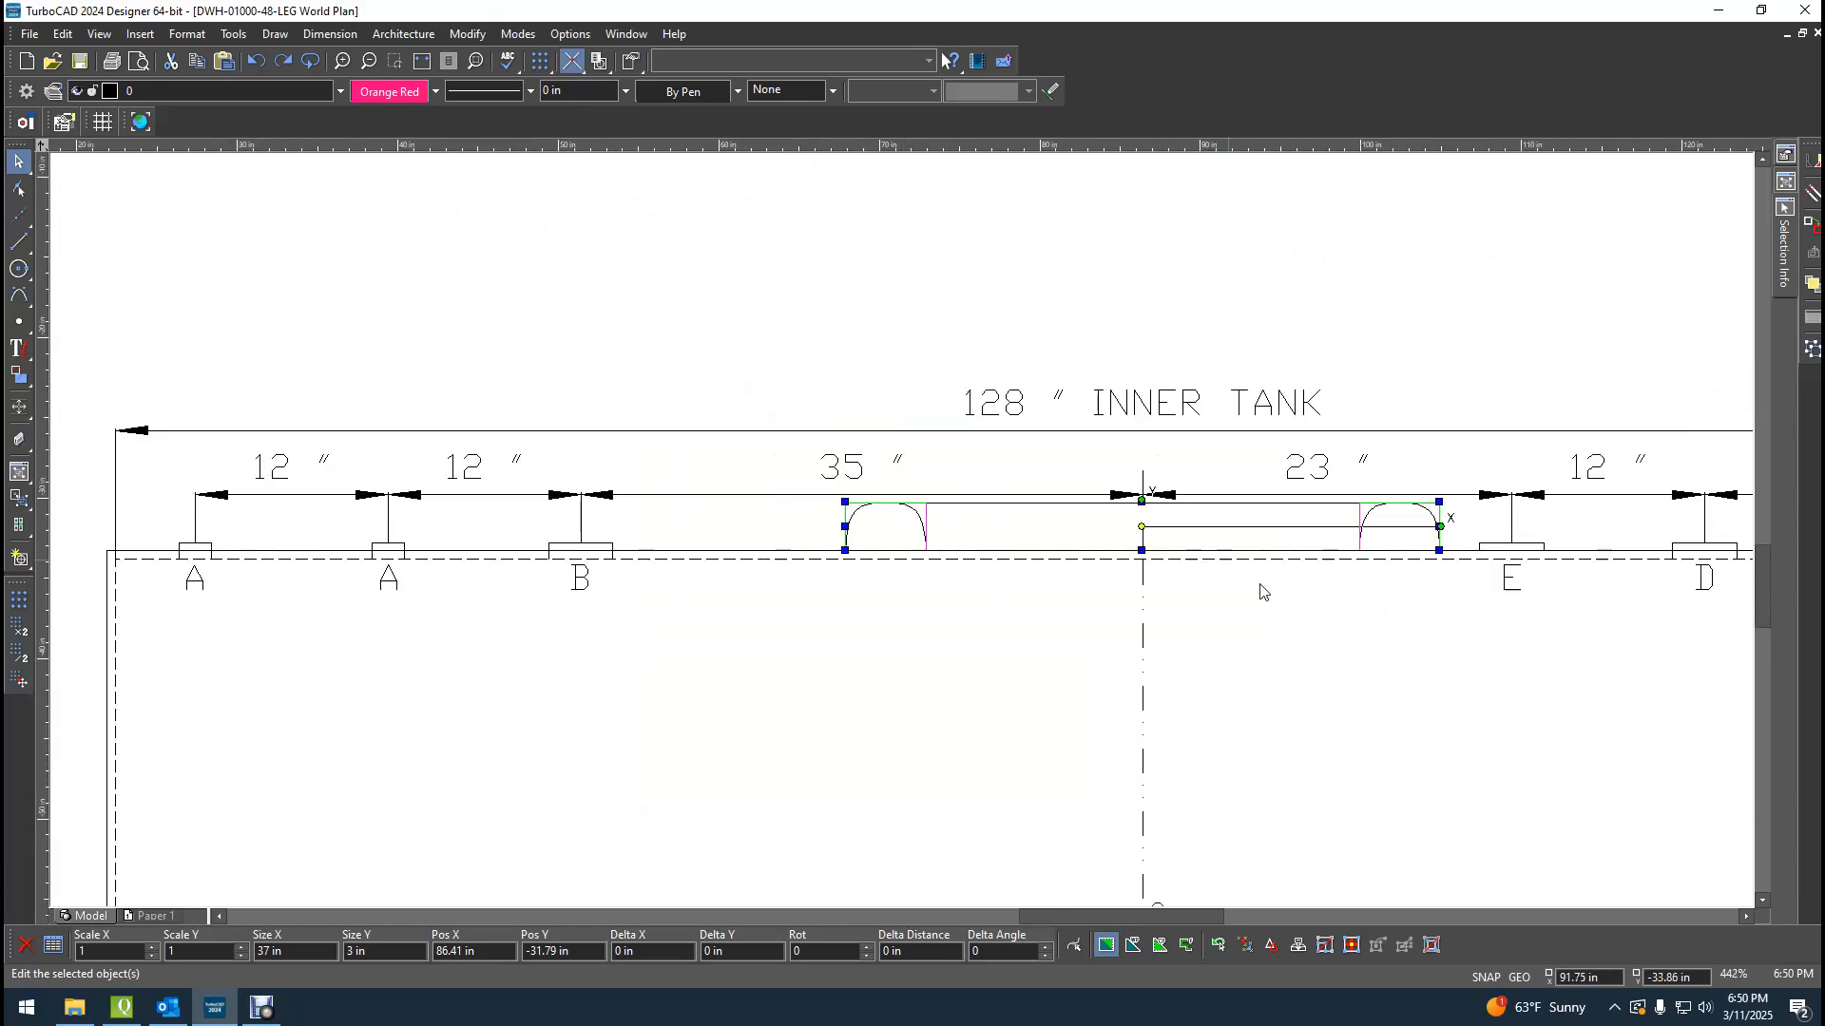
pyautogui.press('Escape')
# Draw an orange-red vertical centre line in the lug toward fitting B, from the rectangle's top midpoint to its base.
pyautogui.scroll(2, 904, 533)
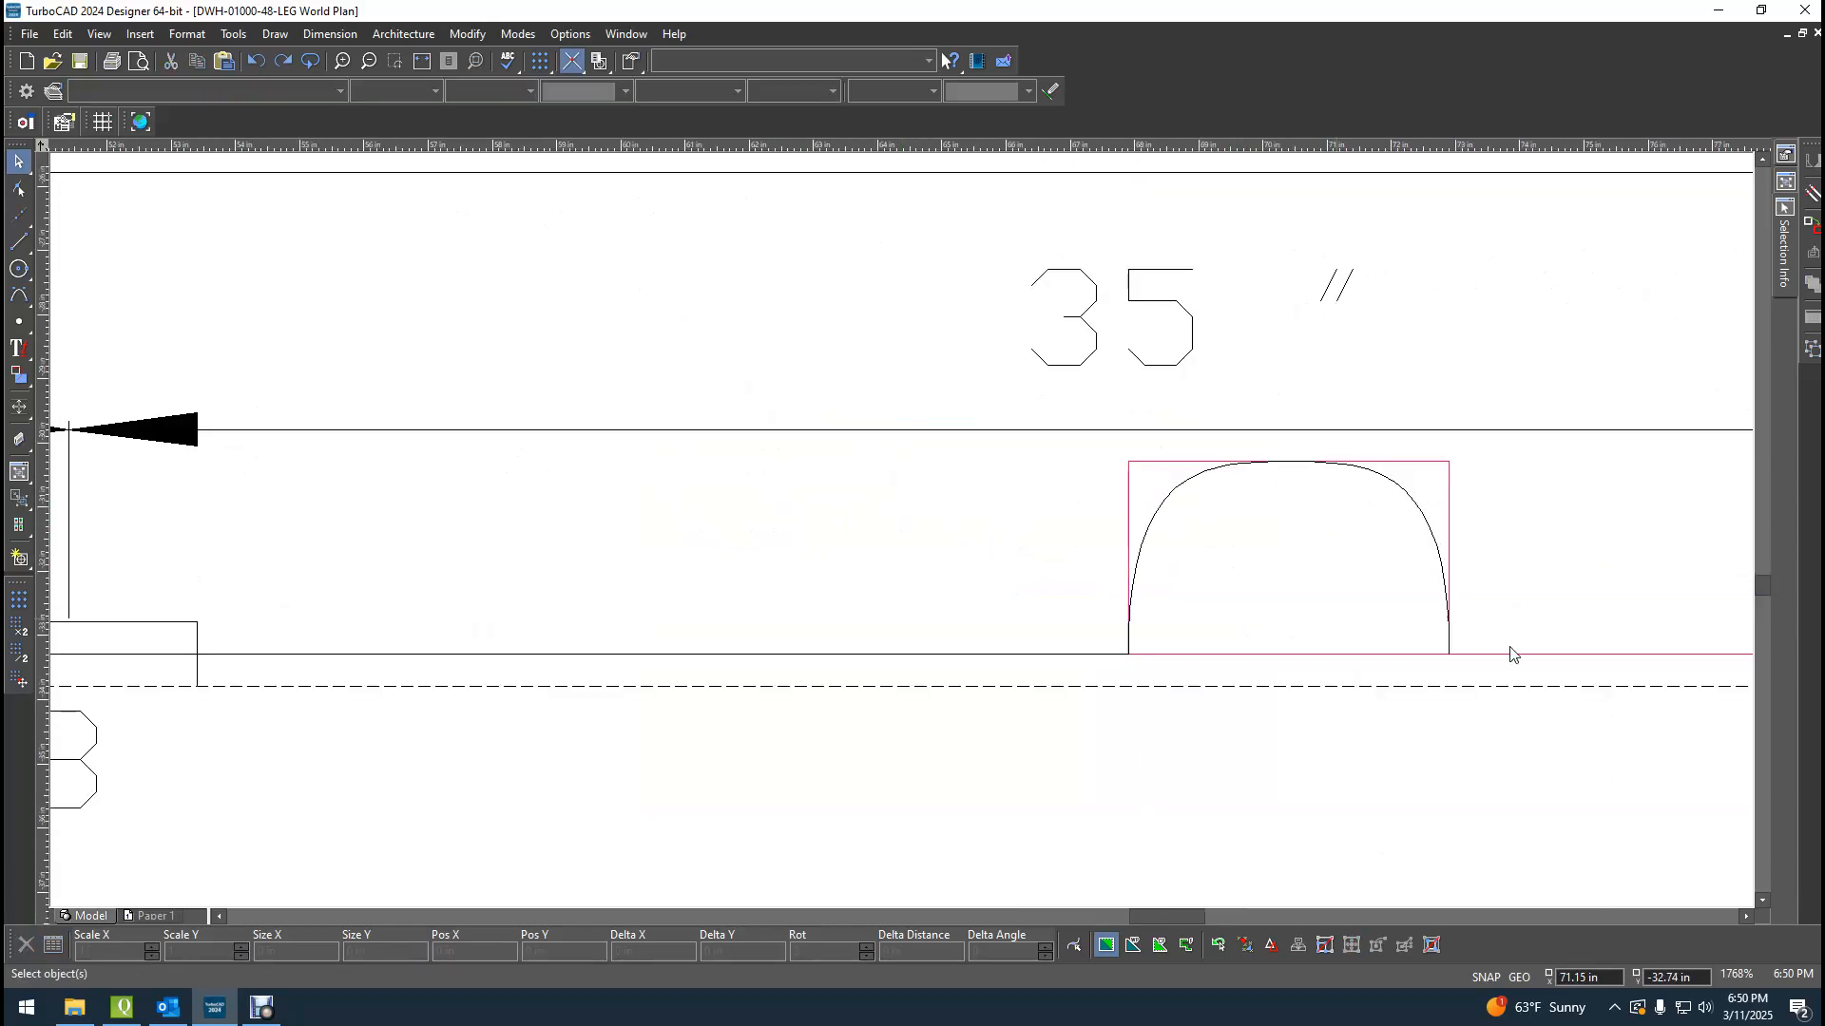
pyautogui.click(19, 241)
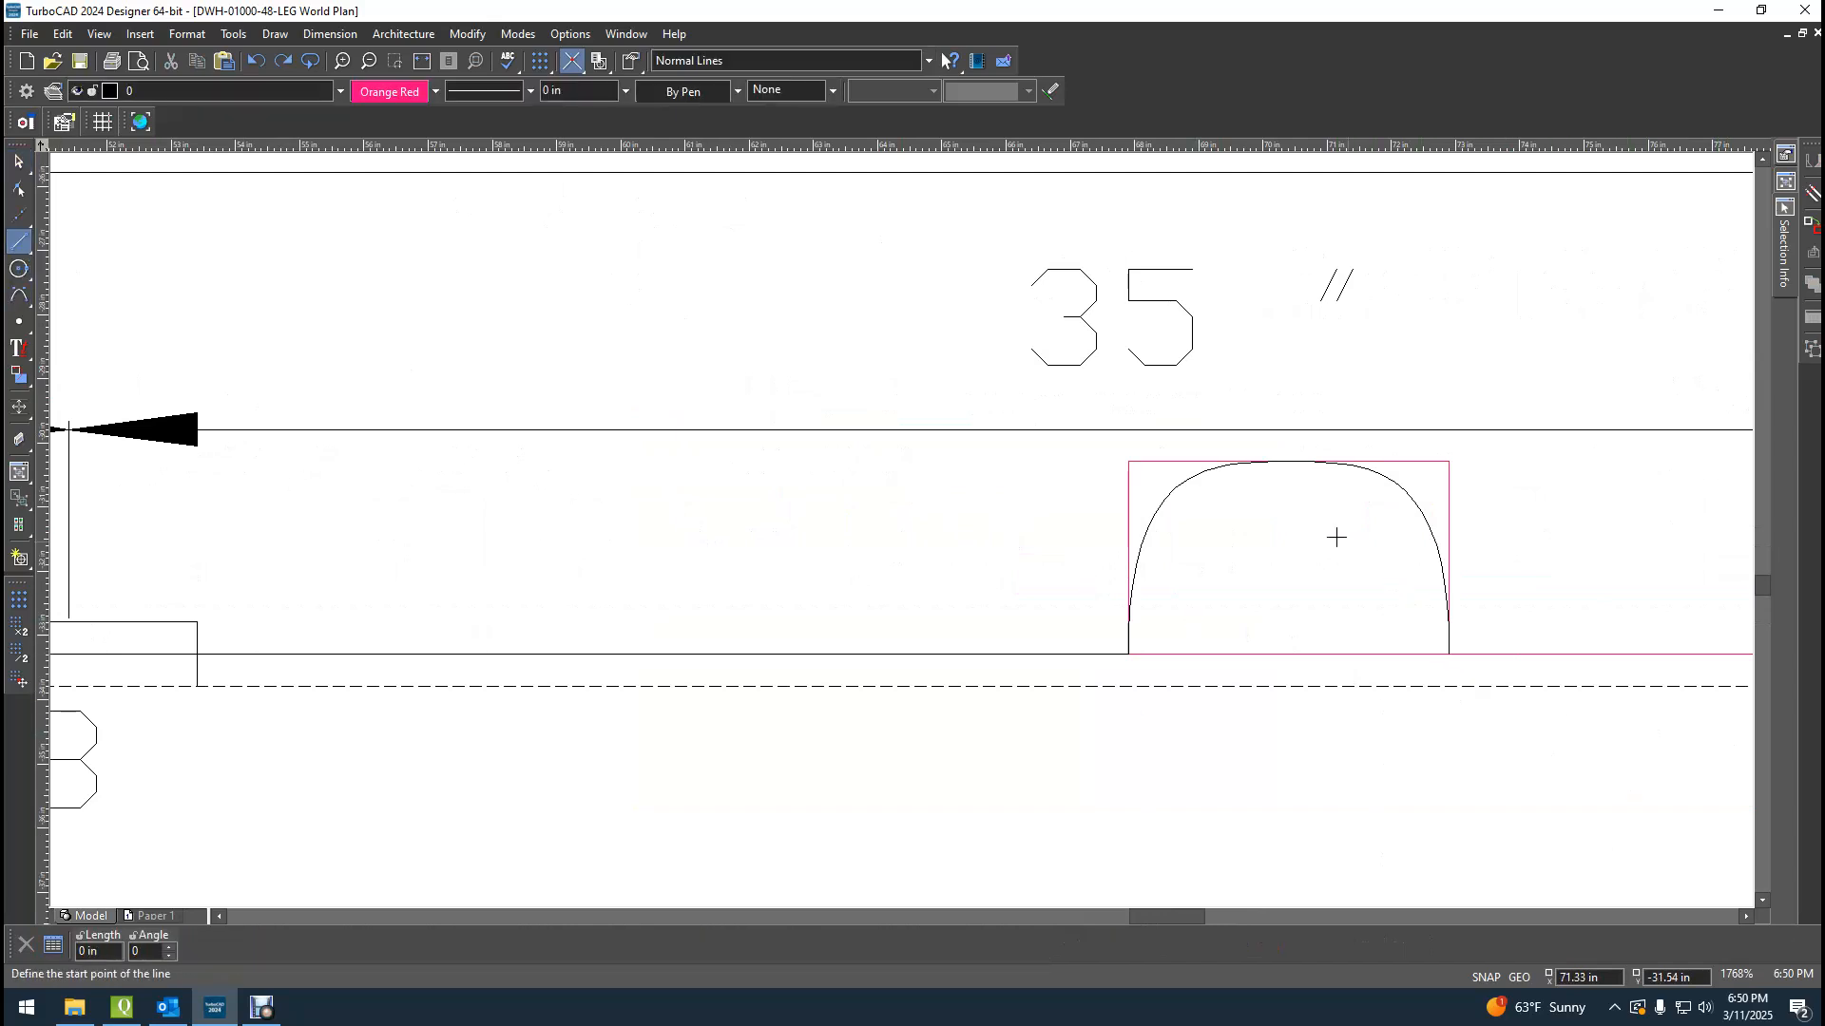
pyautogui.click(1298, 461)
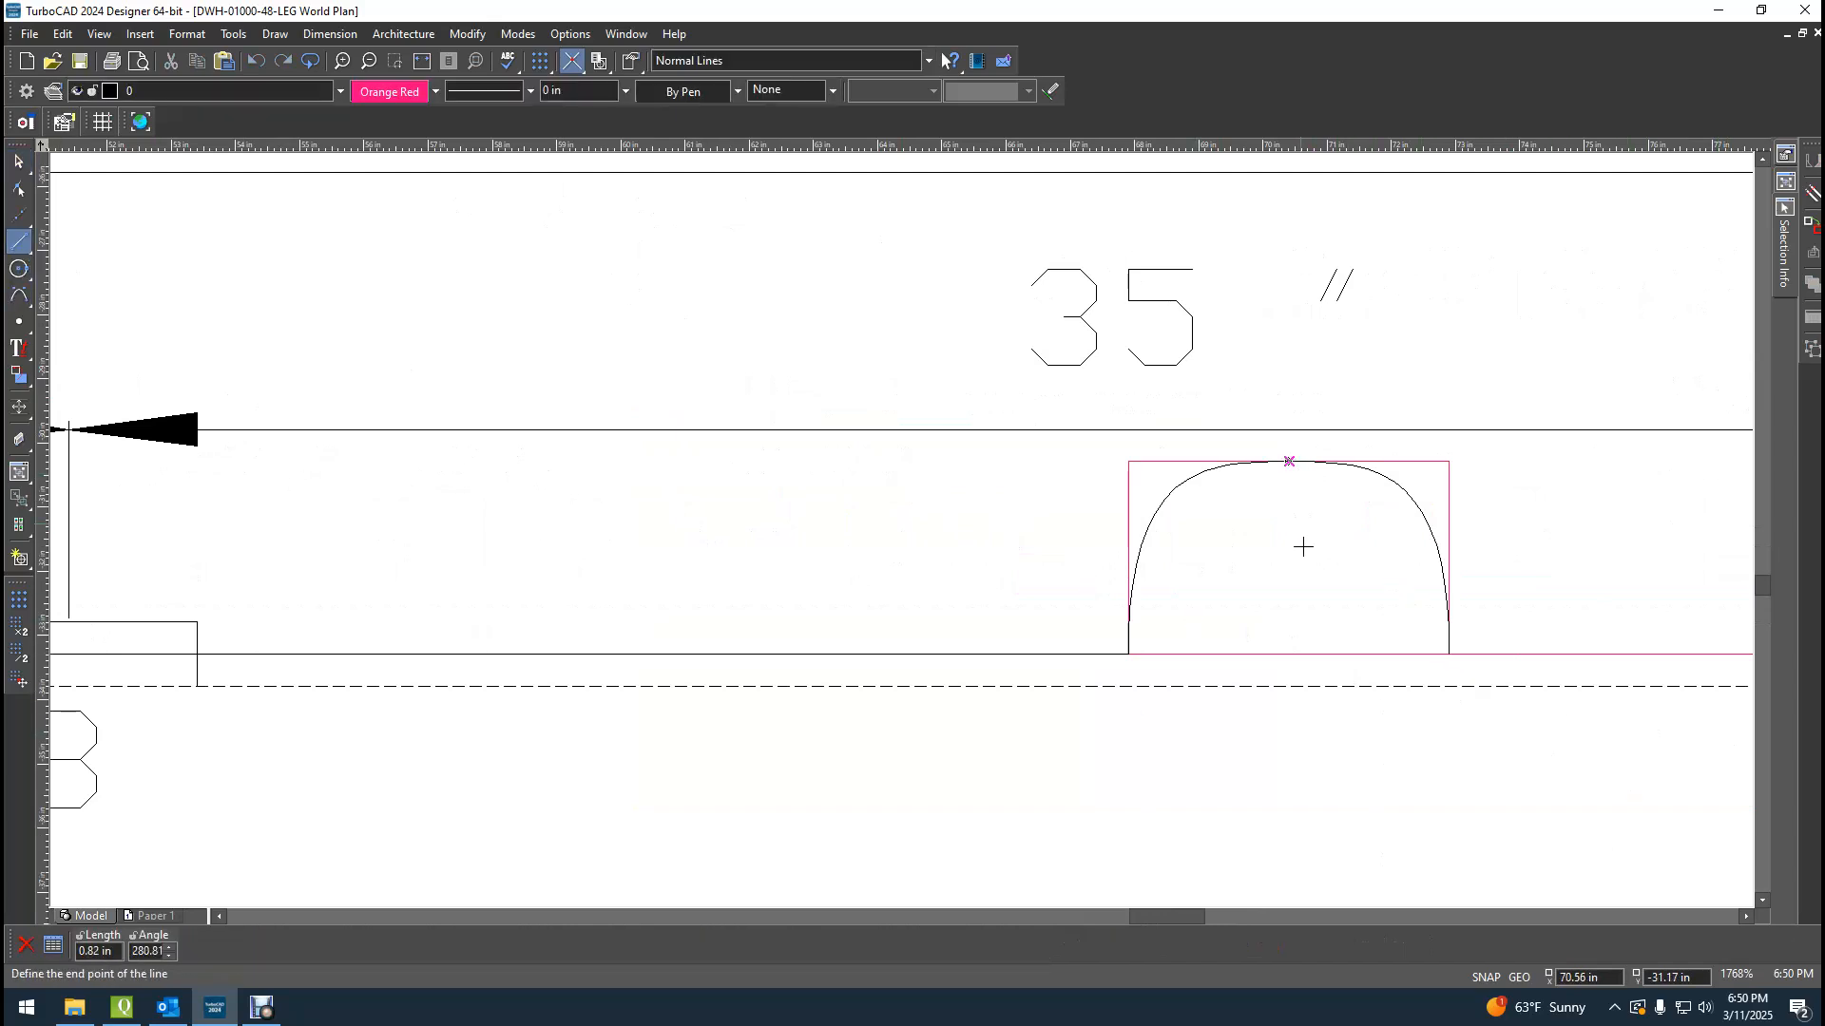
pyautogui.click(1311, 653)
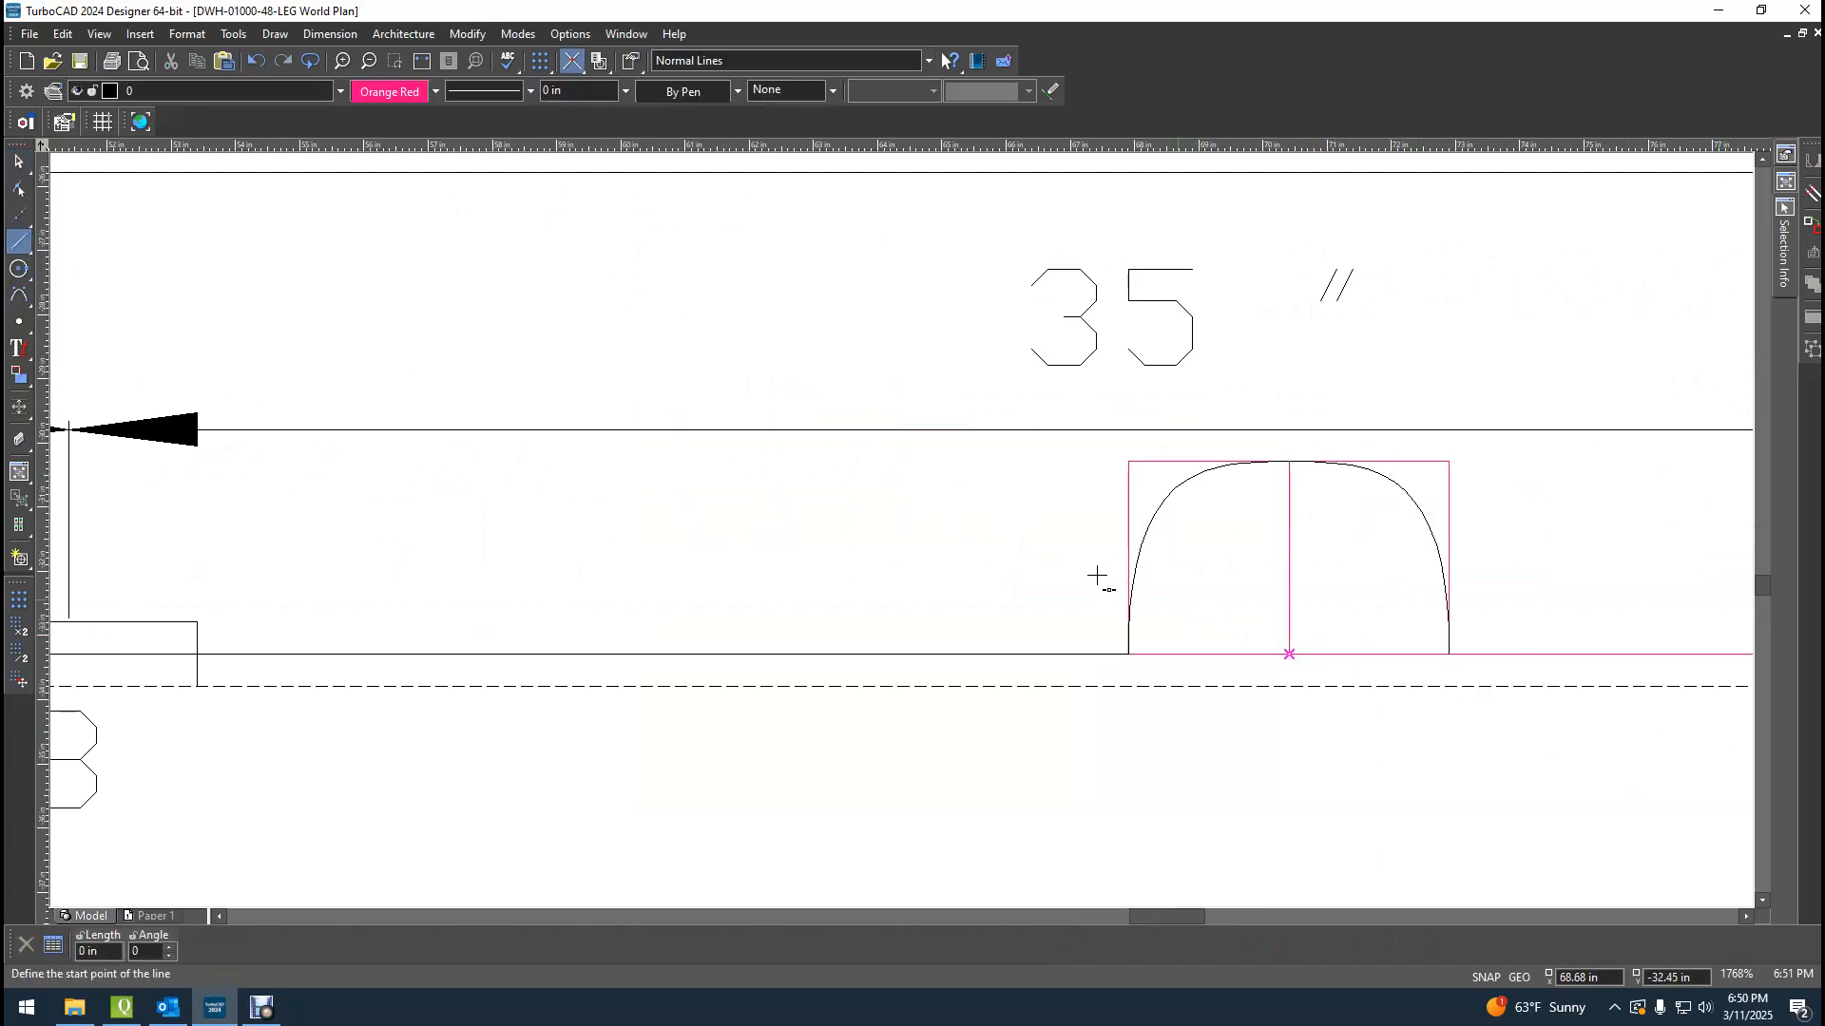
# Draw a matching orange-red vertical centre line in the lug near fitting E, from the rectangle's top midpoint to its base.
pyautogui.click(19, 269)
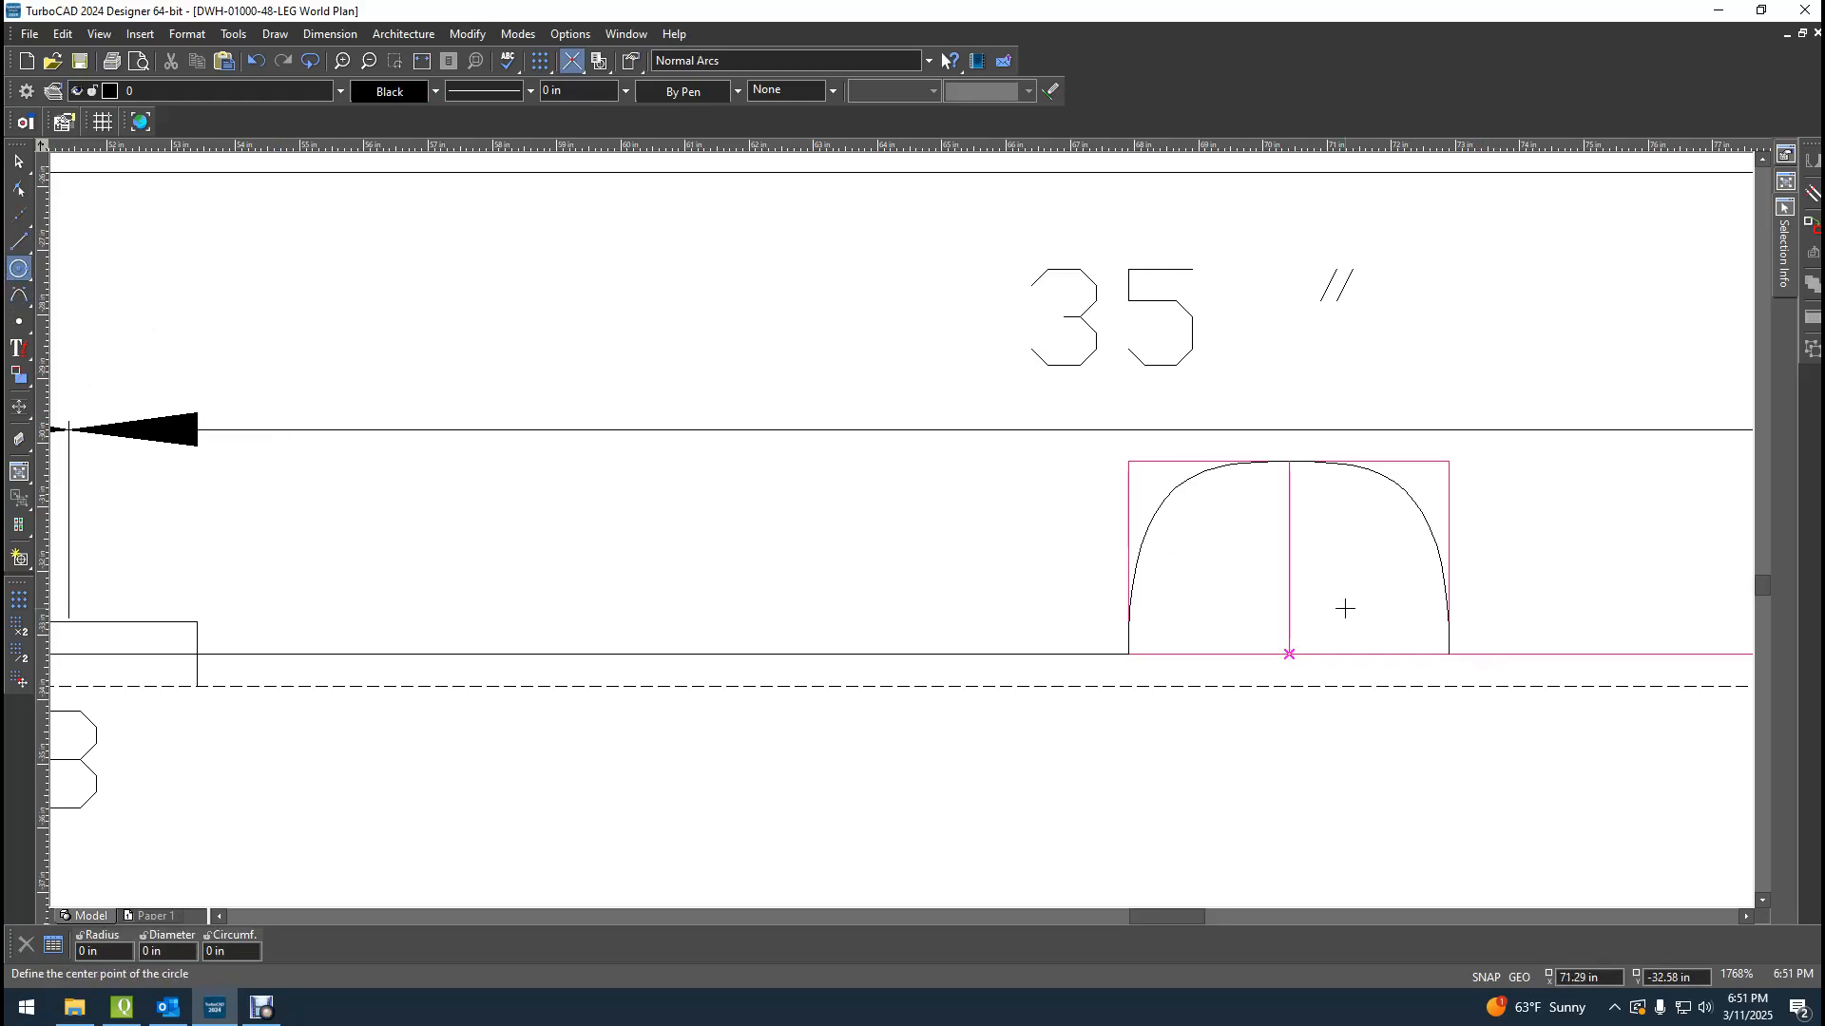
pyautogui.scroll(-2, 1750, 621)
pyautogui.scroll(2, 1375, 532)
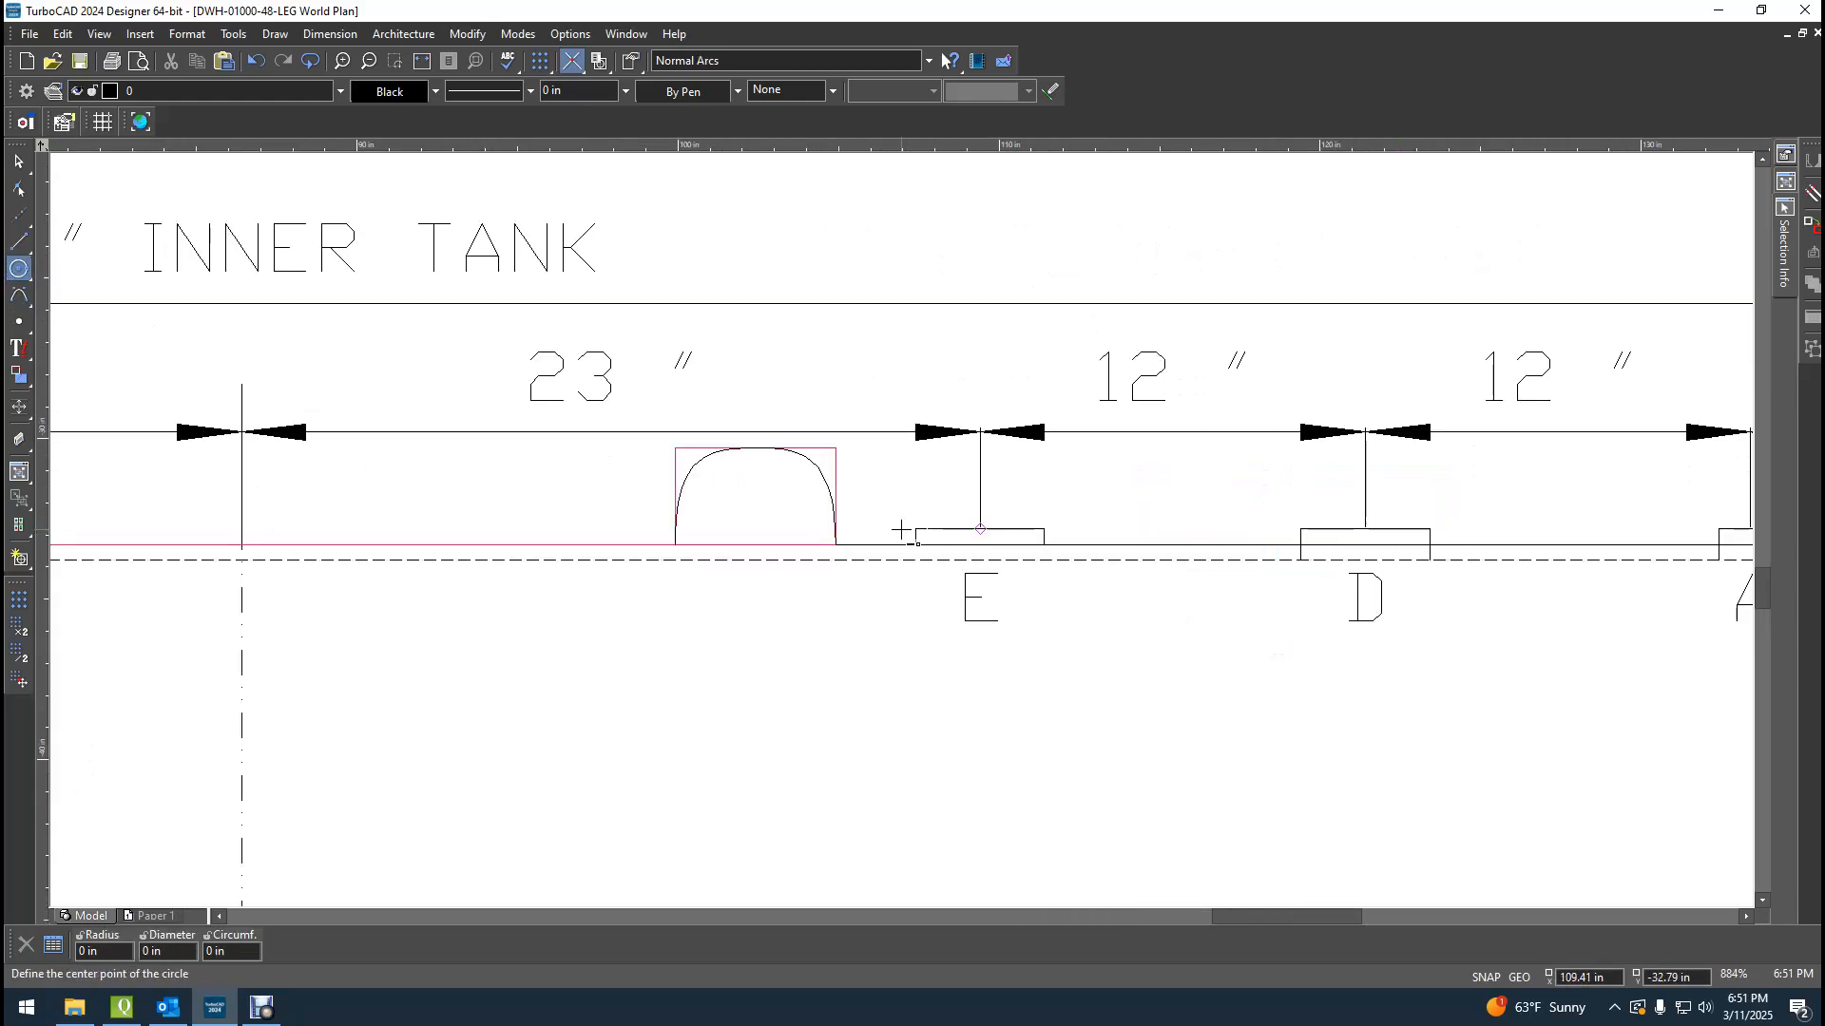
pyautogui.click(19, 241)
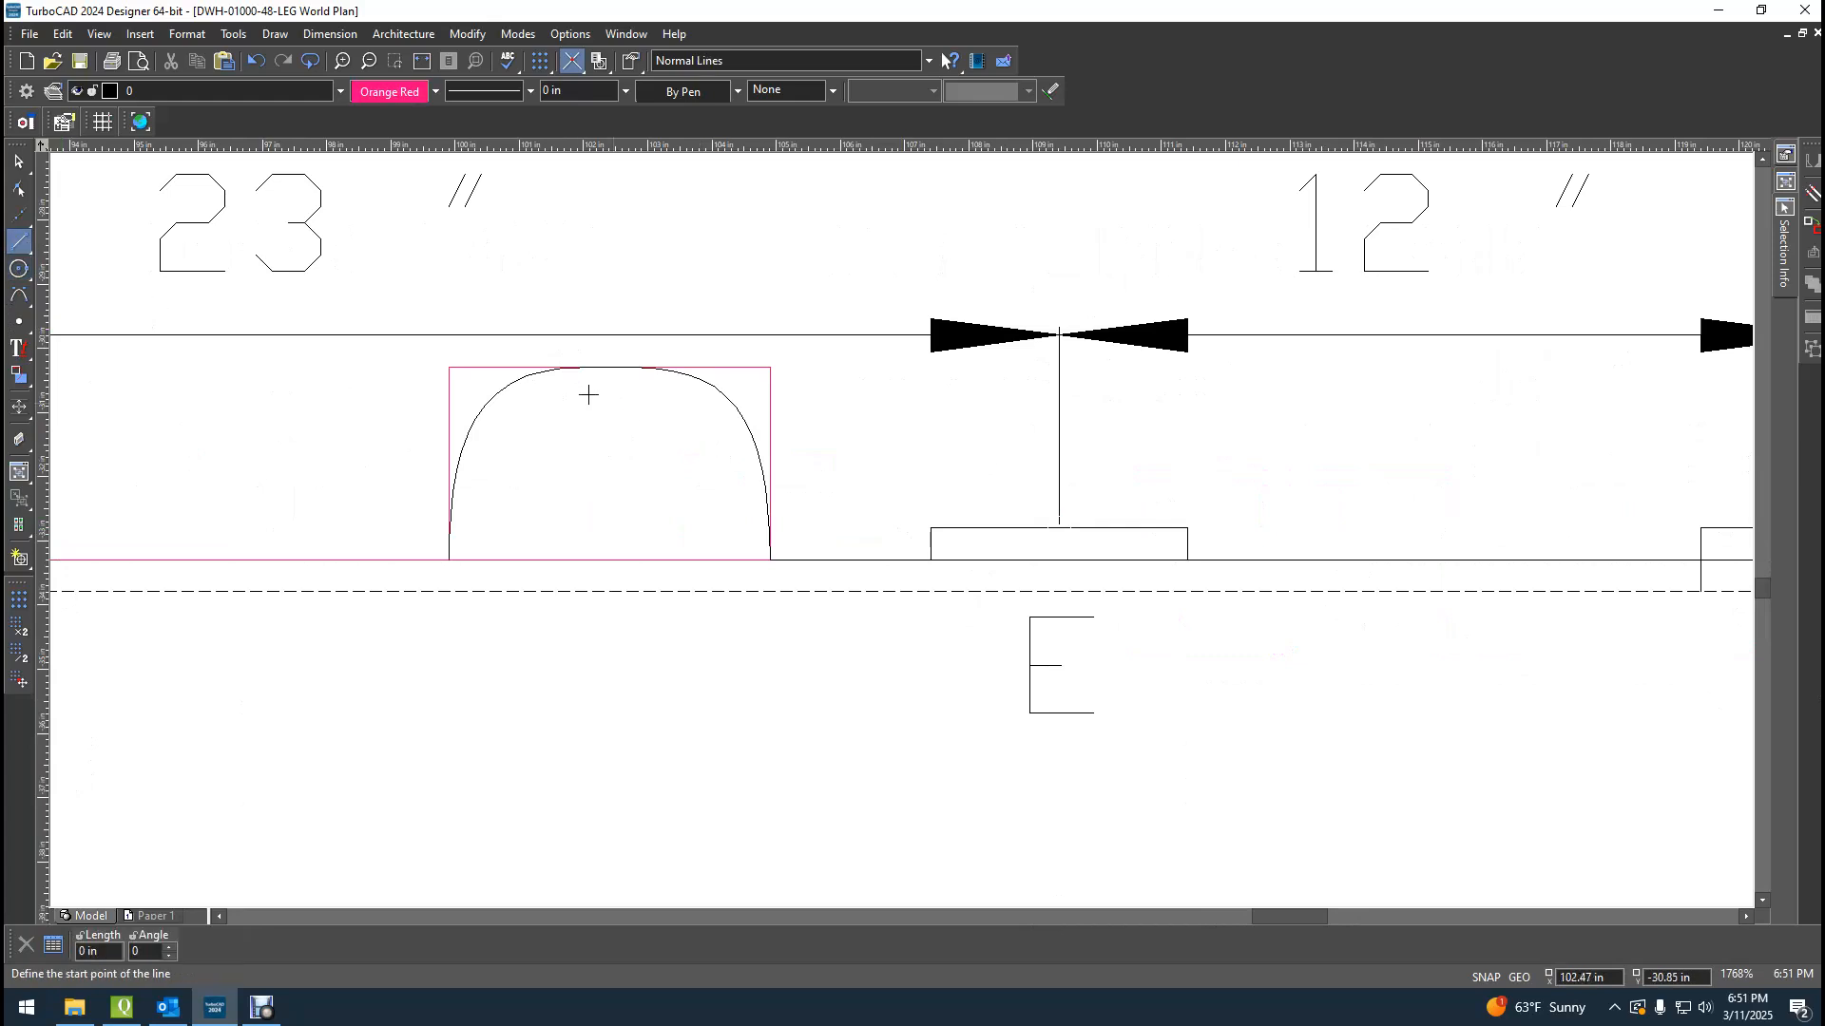
pyautogui.click(609, 368)
pyautogui.click(610, 559)
# Draw a black 1.5 in diameter circle at the midpoint of the centre line in the lug toward fitting B.
pyautogui.scroll(-1, 901, 530)
pyautogui.scroll(-4, 957, 639)
pyautogui.scroll(4, 904, 529)
pyautogui.click(19, 268)
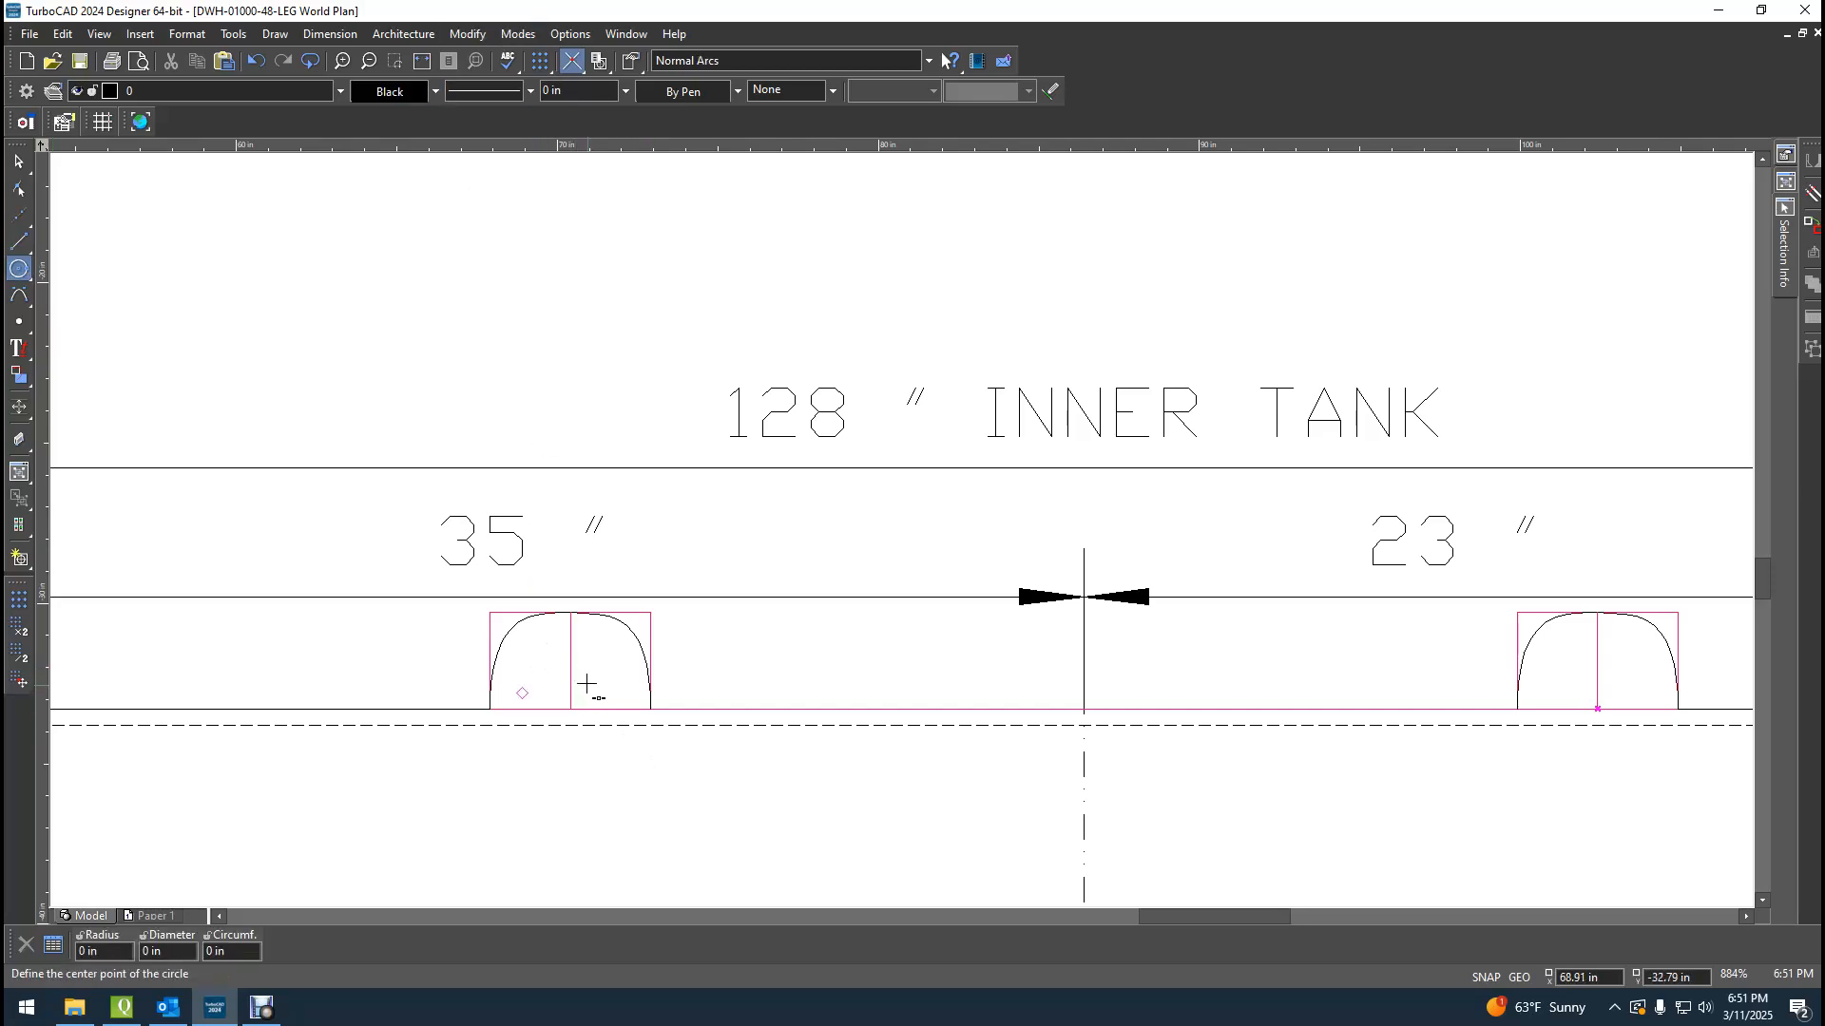
pyautogui.click(570, 660)
pyautogui.press('Tab')
pyautogui.press('Tab')
pyautogui.write('1.5')
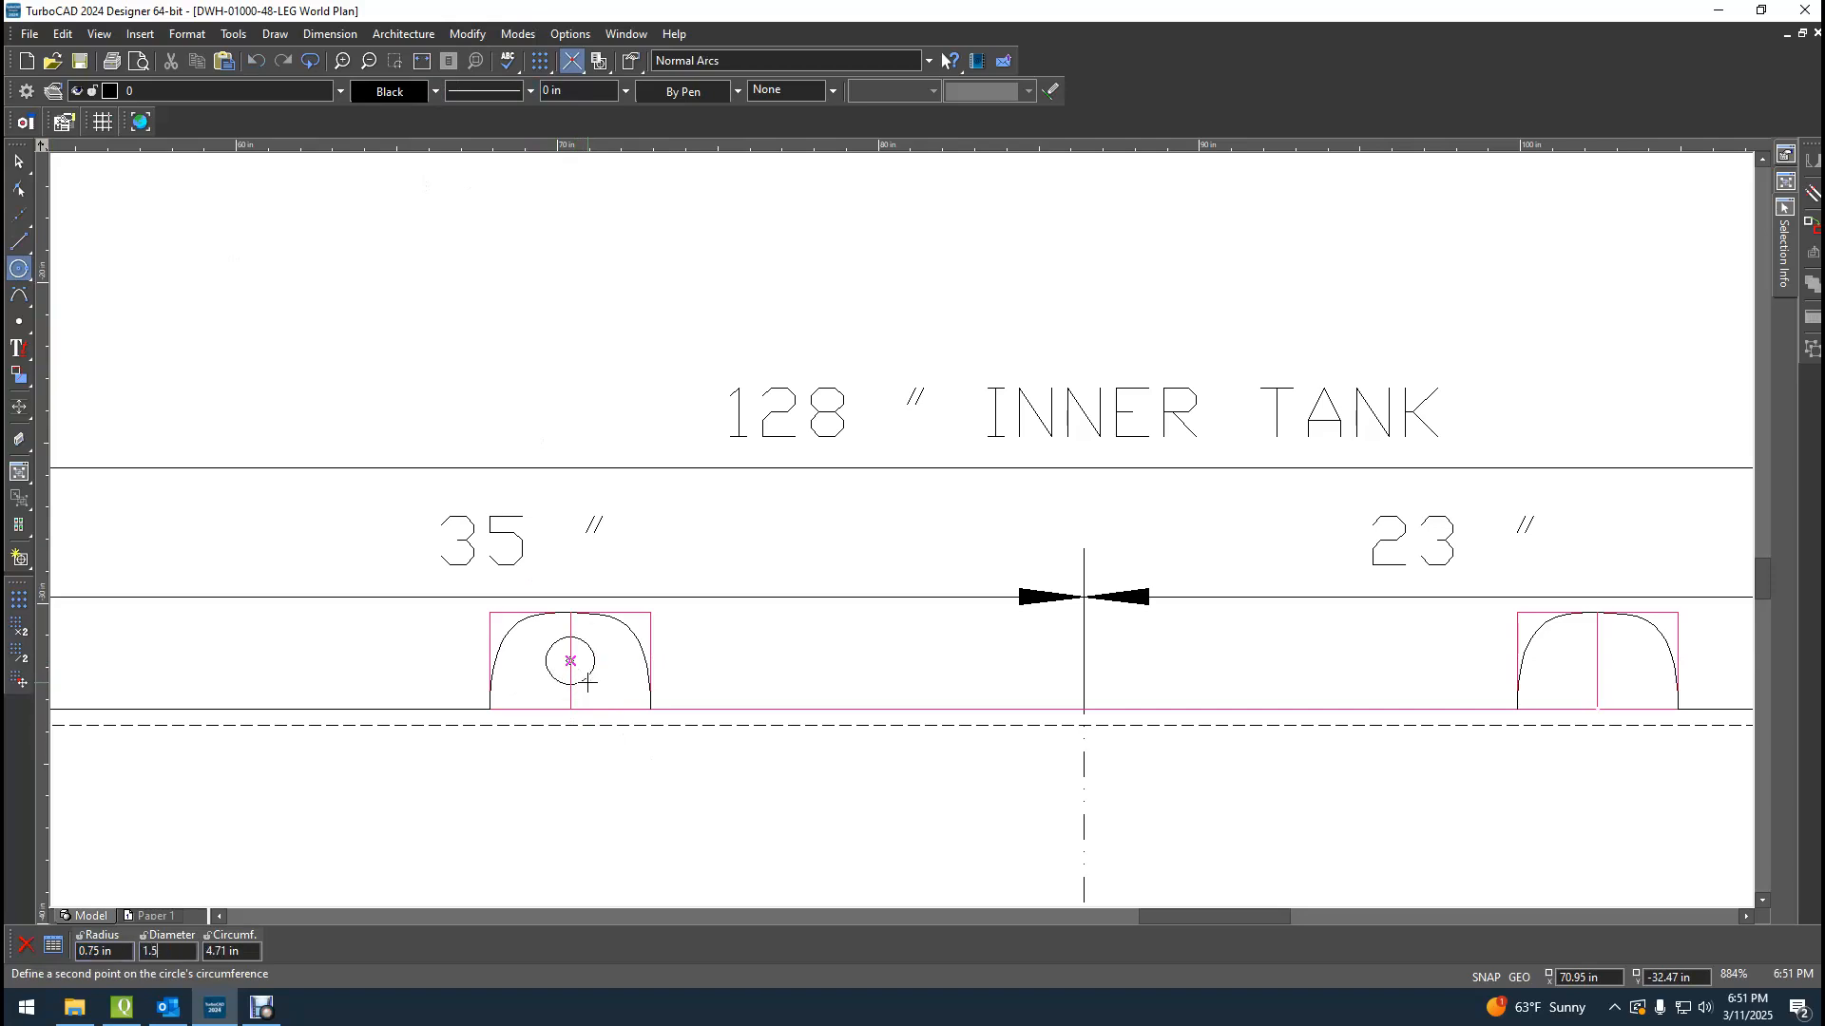
pyautogui.press('Return')
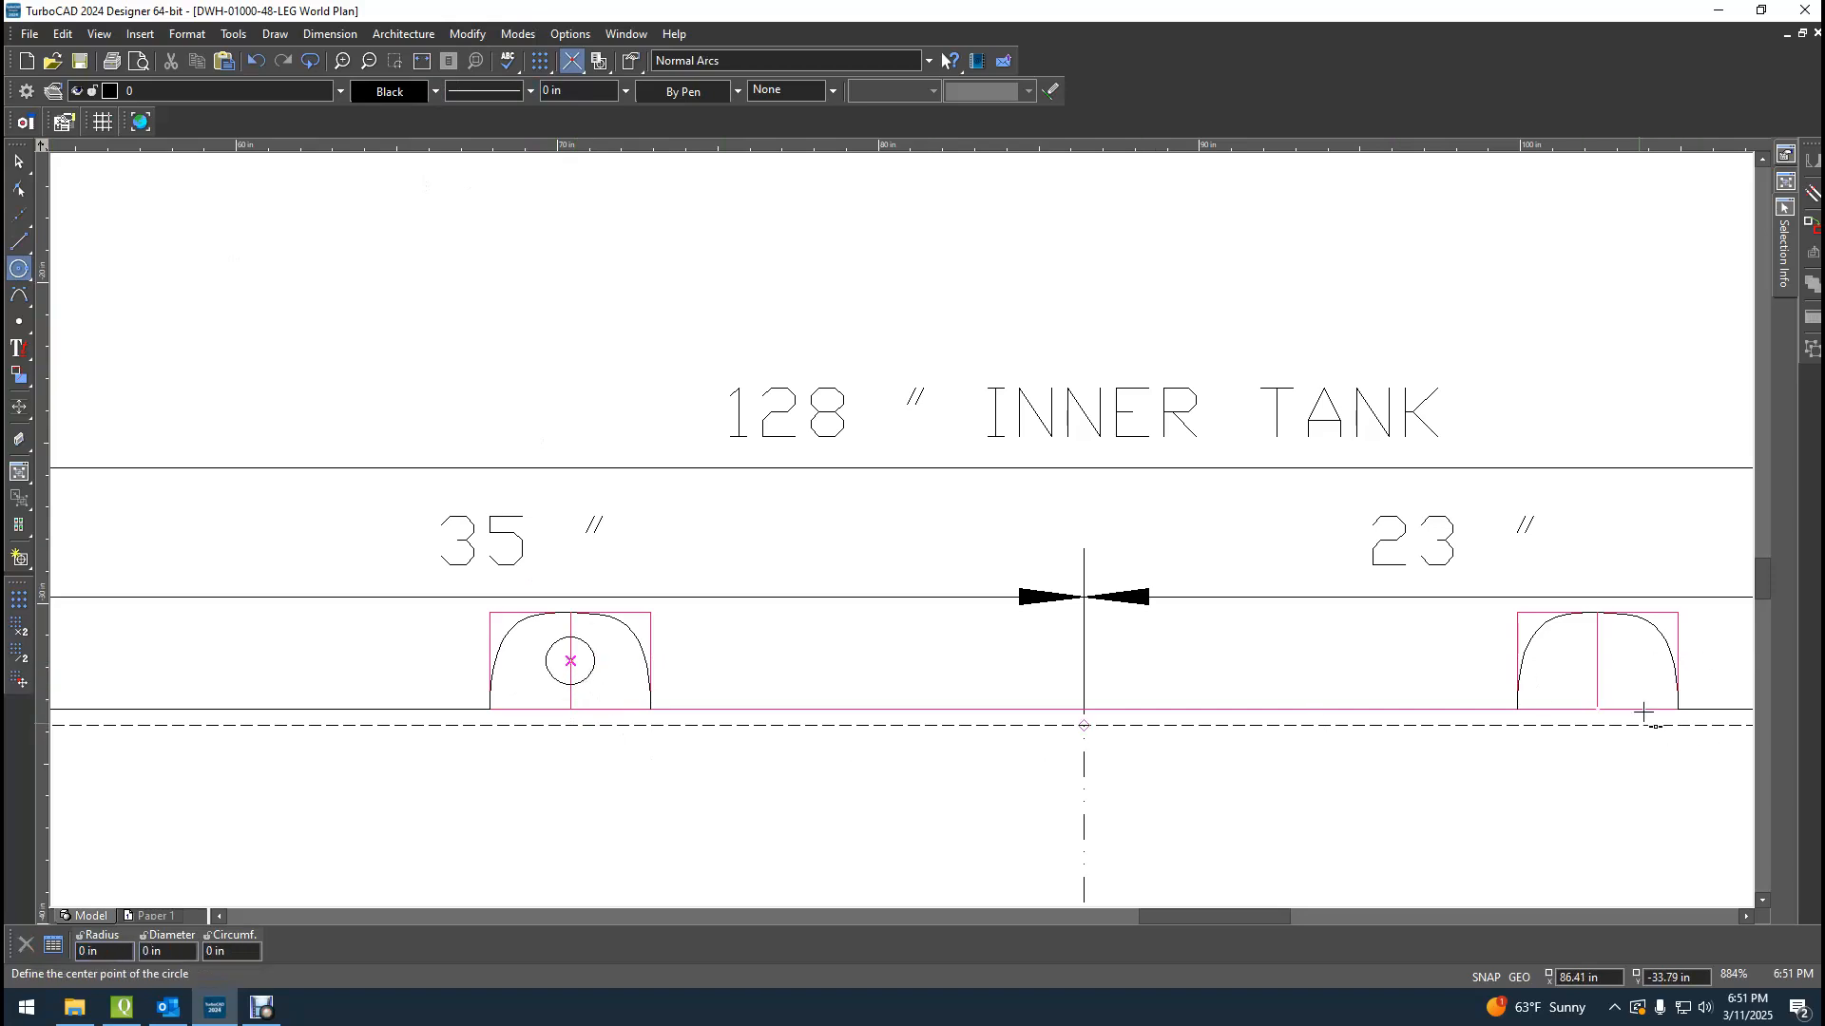
# Draw a matching 1.5 in diameter circle at the midpoint of the centre line in the lug near fitting E.
pyautogui.scroll(2, 1642, 712)
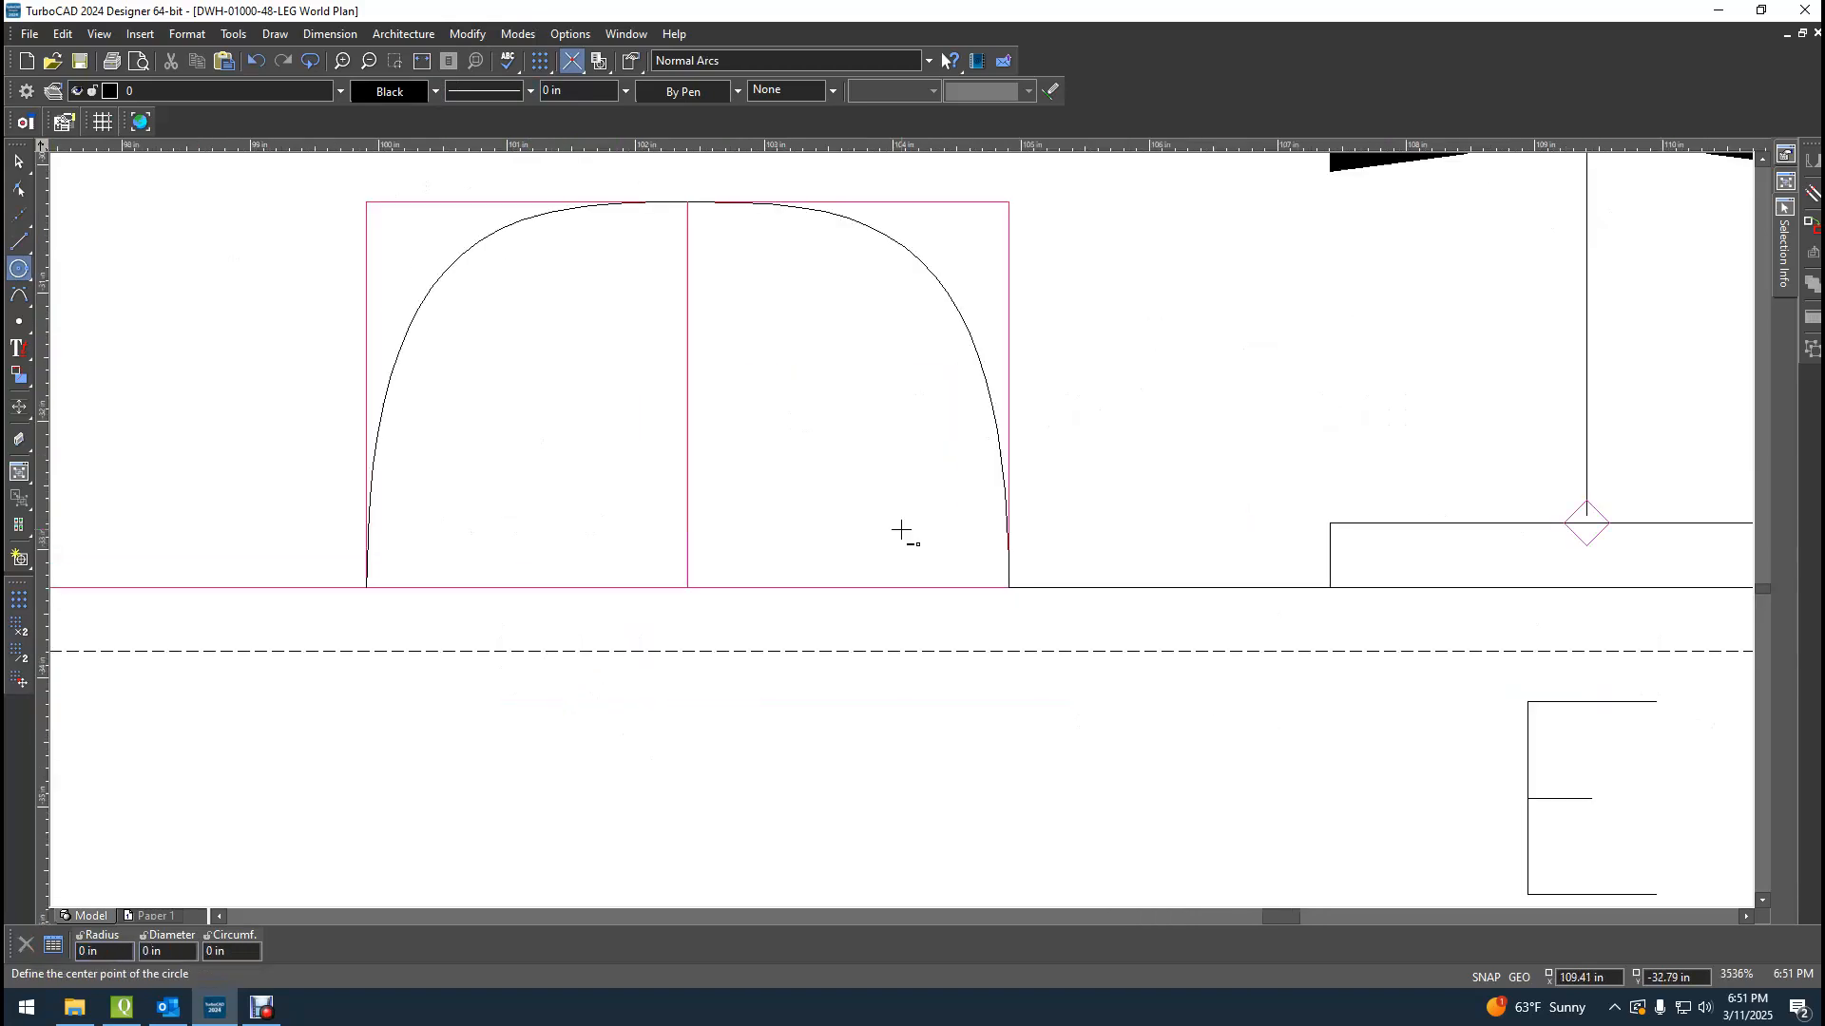
pyautogui.click(687, 394)
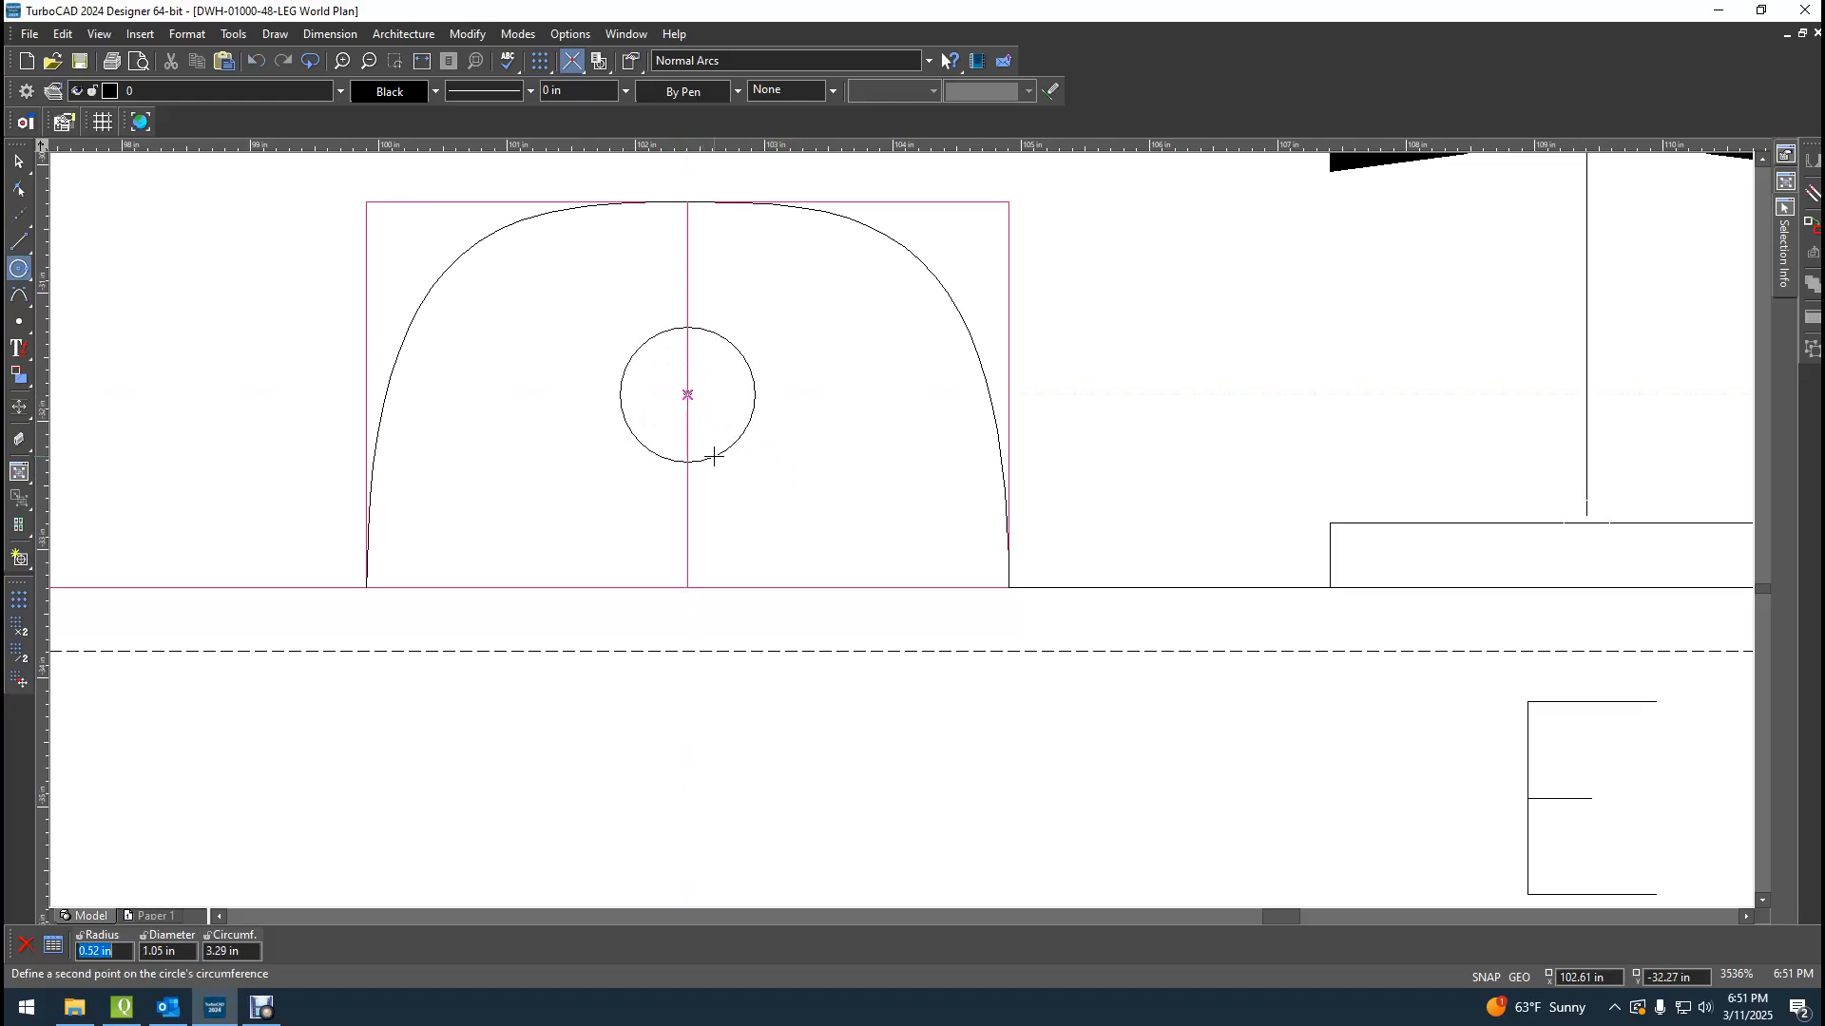
pyautogui.press('Tab')
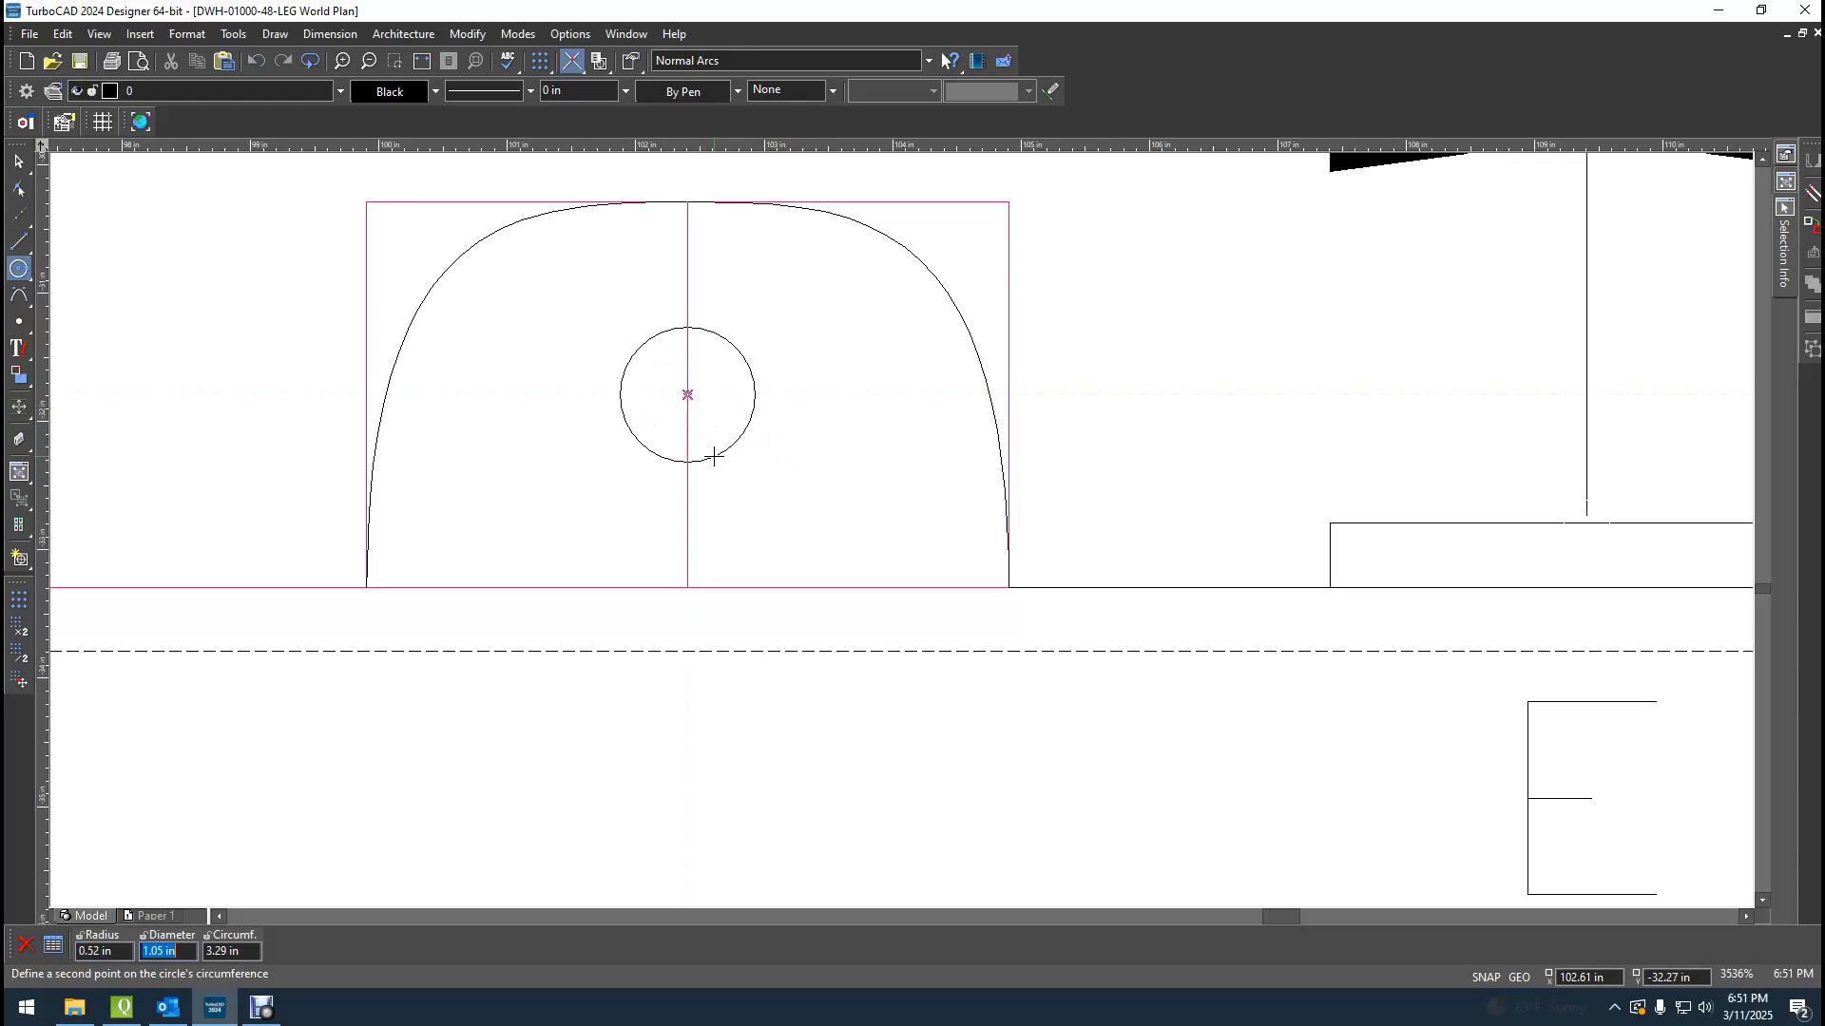
pyautogui.write('1.5')
pyautogui.press('Return')
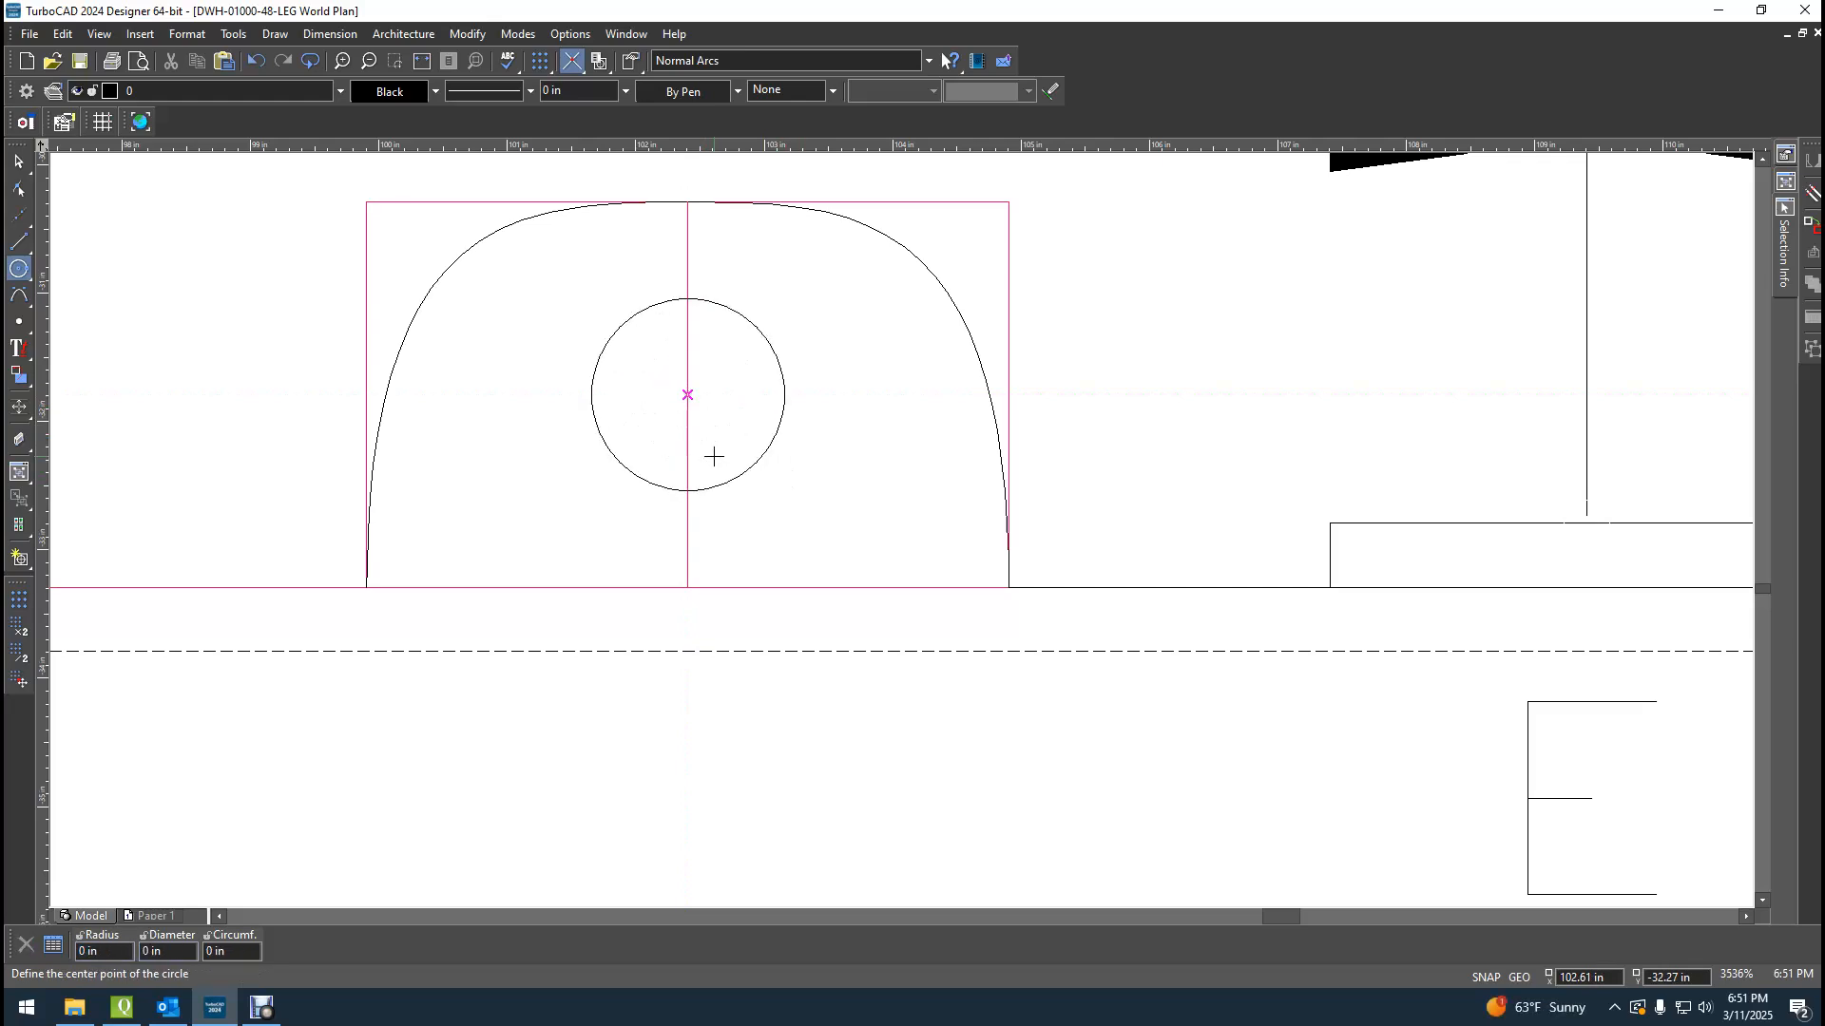
pyautogui.press('Escape')
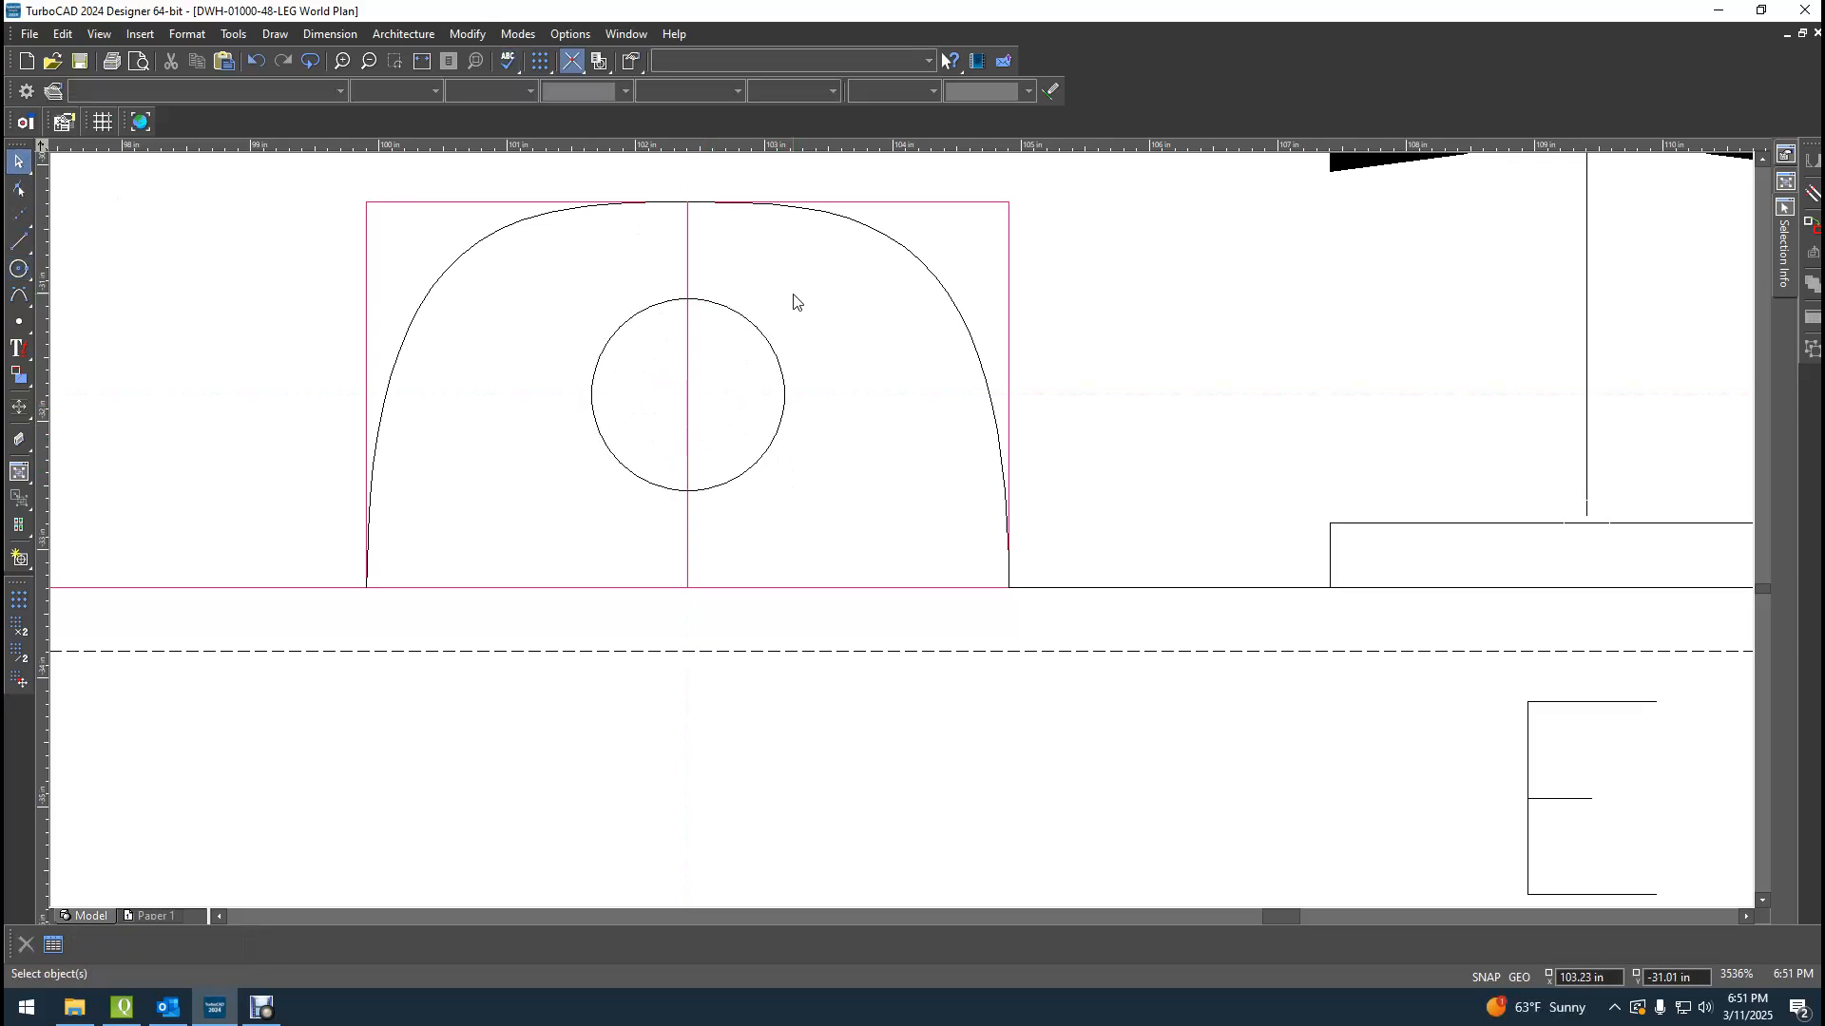
# Delete the red centre line, construction rectangle and tank-top guide line around the lug near fitting E.
pyautogui.click(686, 277)
pyautogui.press('Delete')
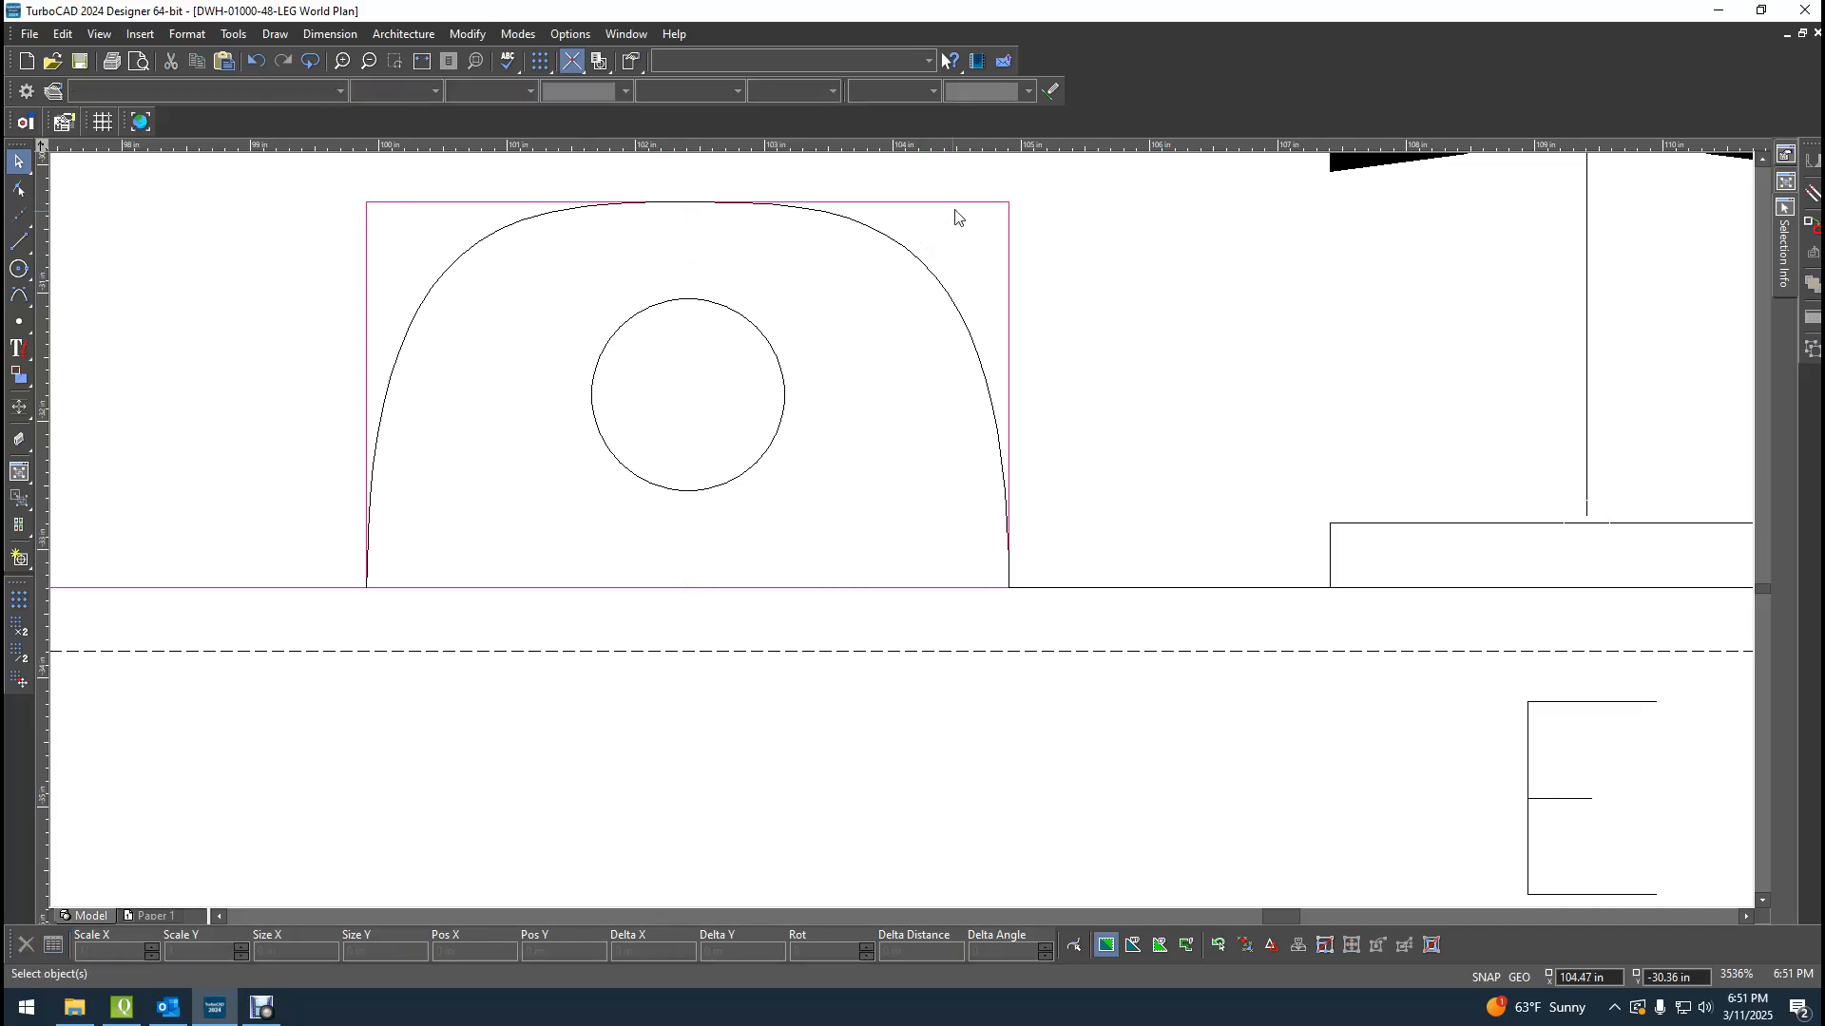
pyautogui.click(958, 202)
pyautogui.press('Delete')
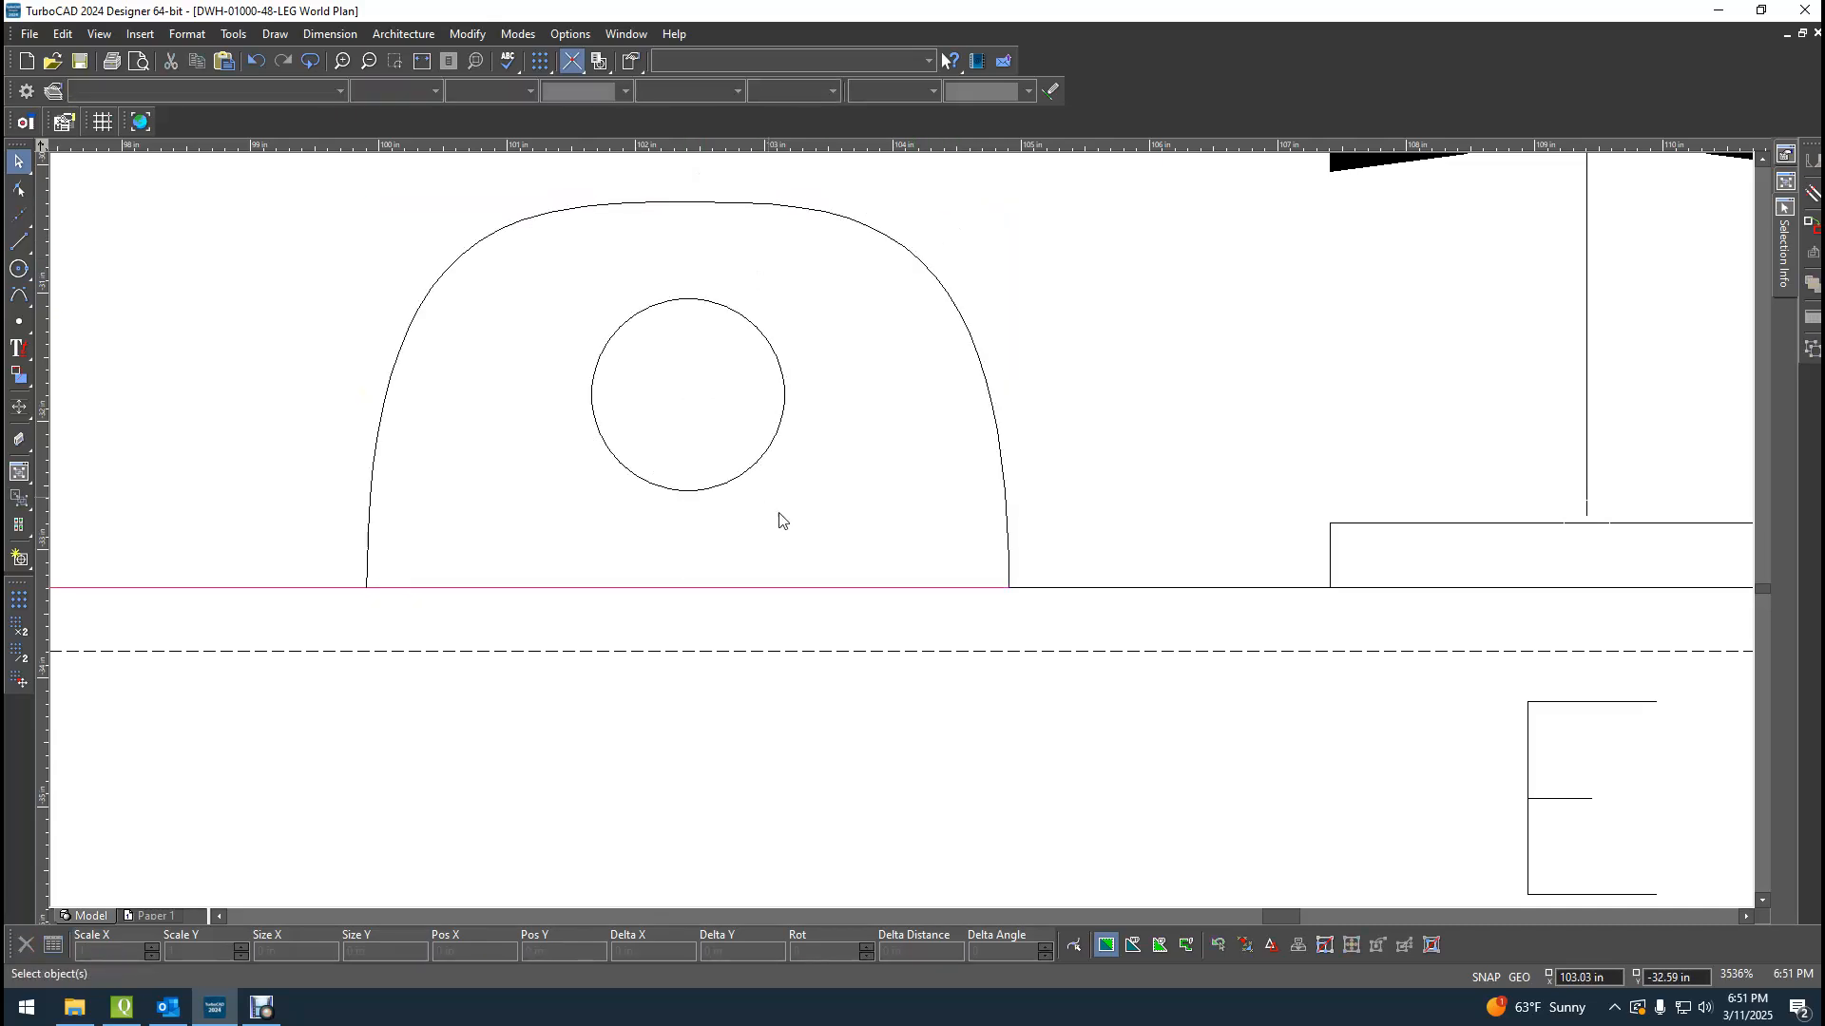
pyautogui.click(819, 591)
pyautogui.click(872, 626)
pyautogui.click(642, 590)
pyautogui.click(699, 625)
pyautogui.press('Delete')
pyautogui.scroll(-3, 416, 586)
pyautogui.scroll(-1, 505, 537)
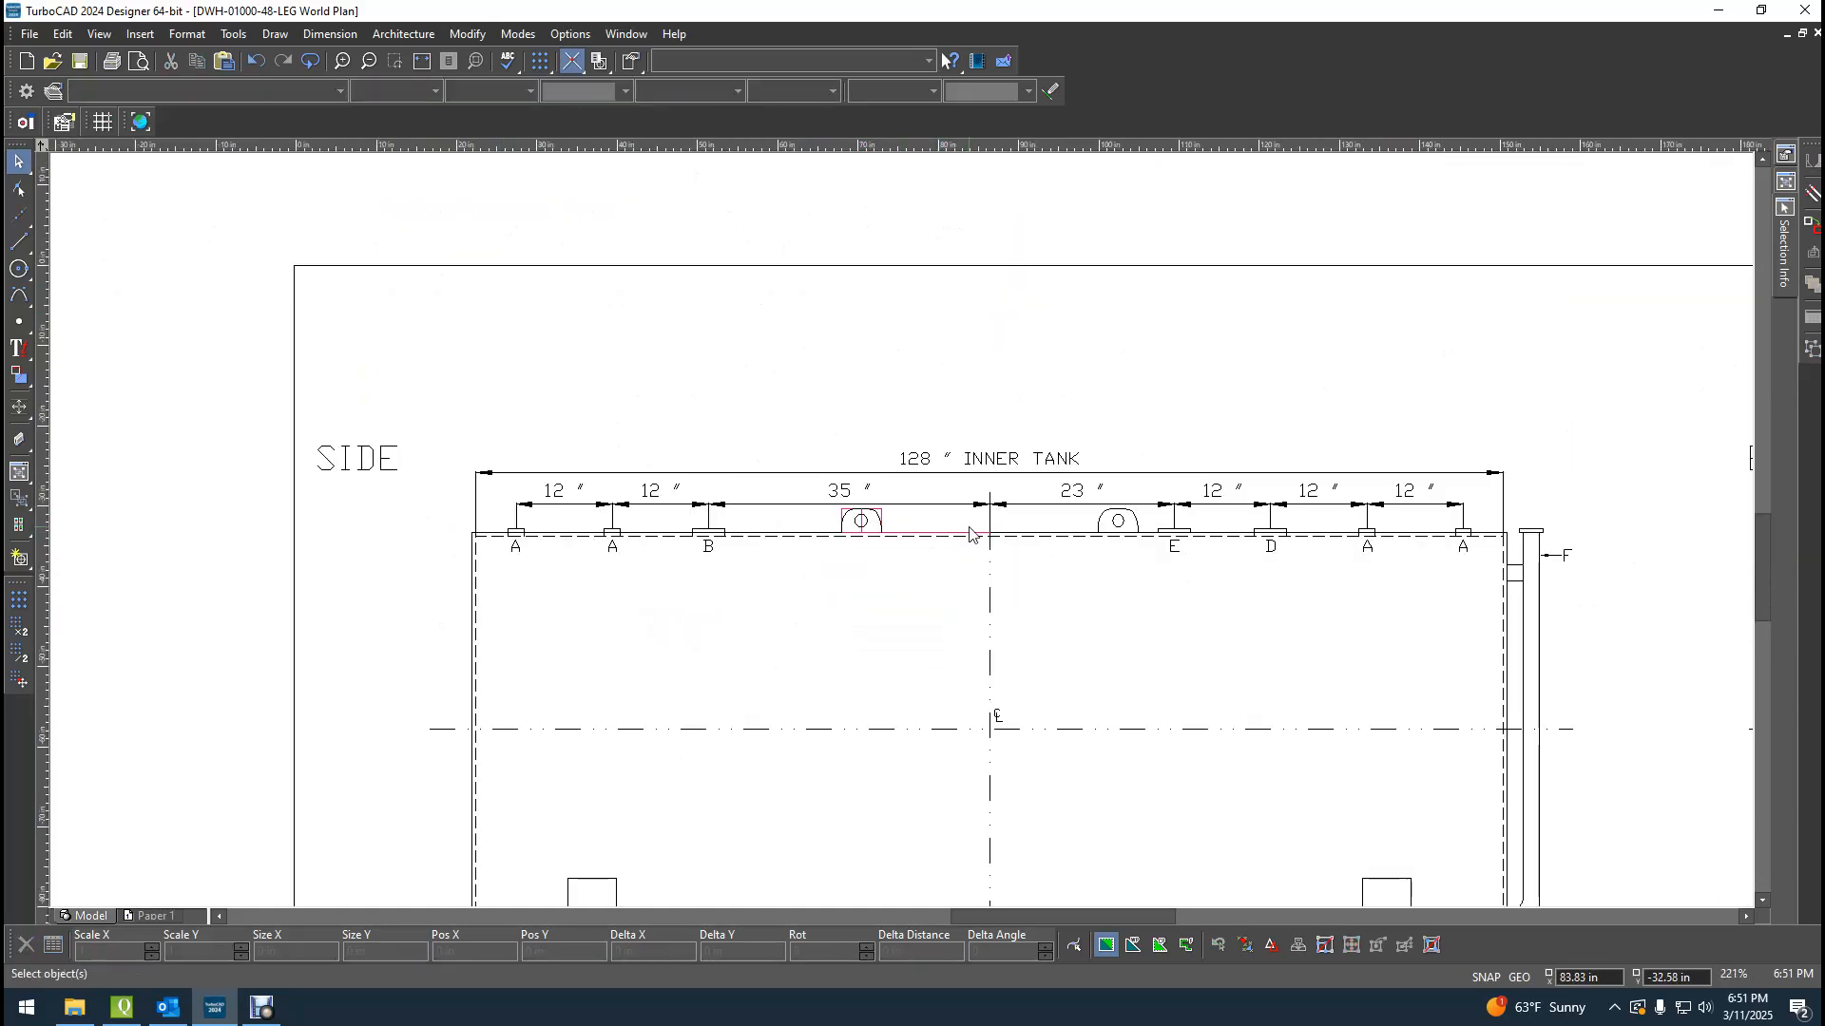
pyautogui.scroll(1, 887, 534)
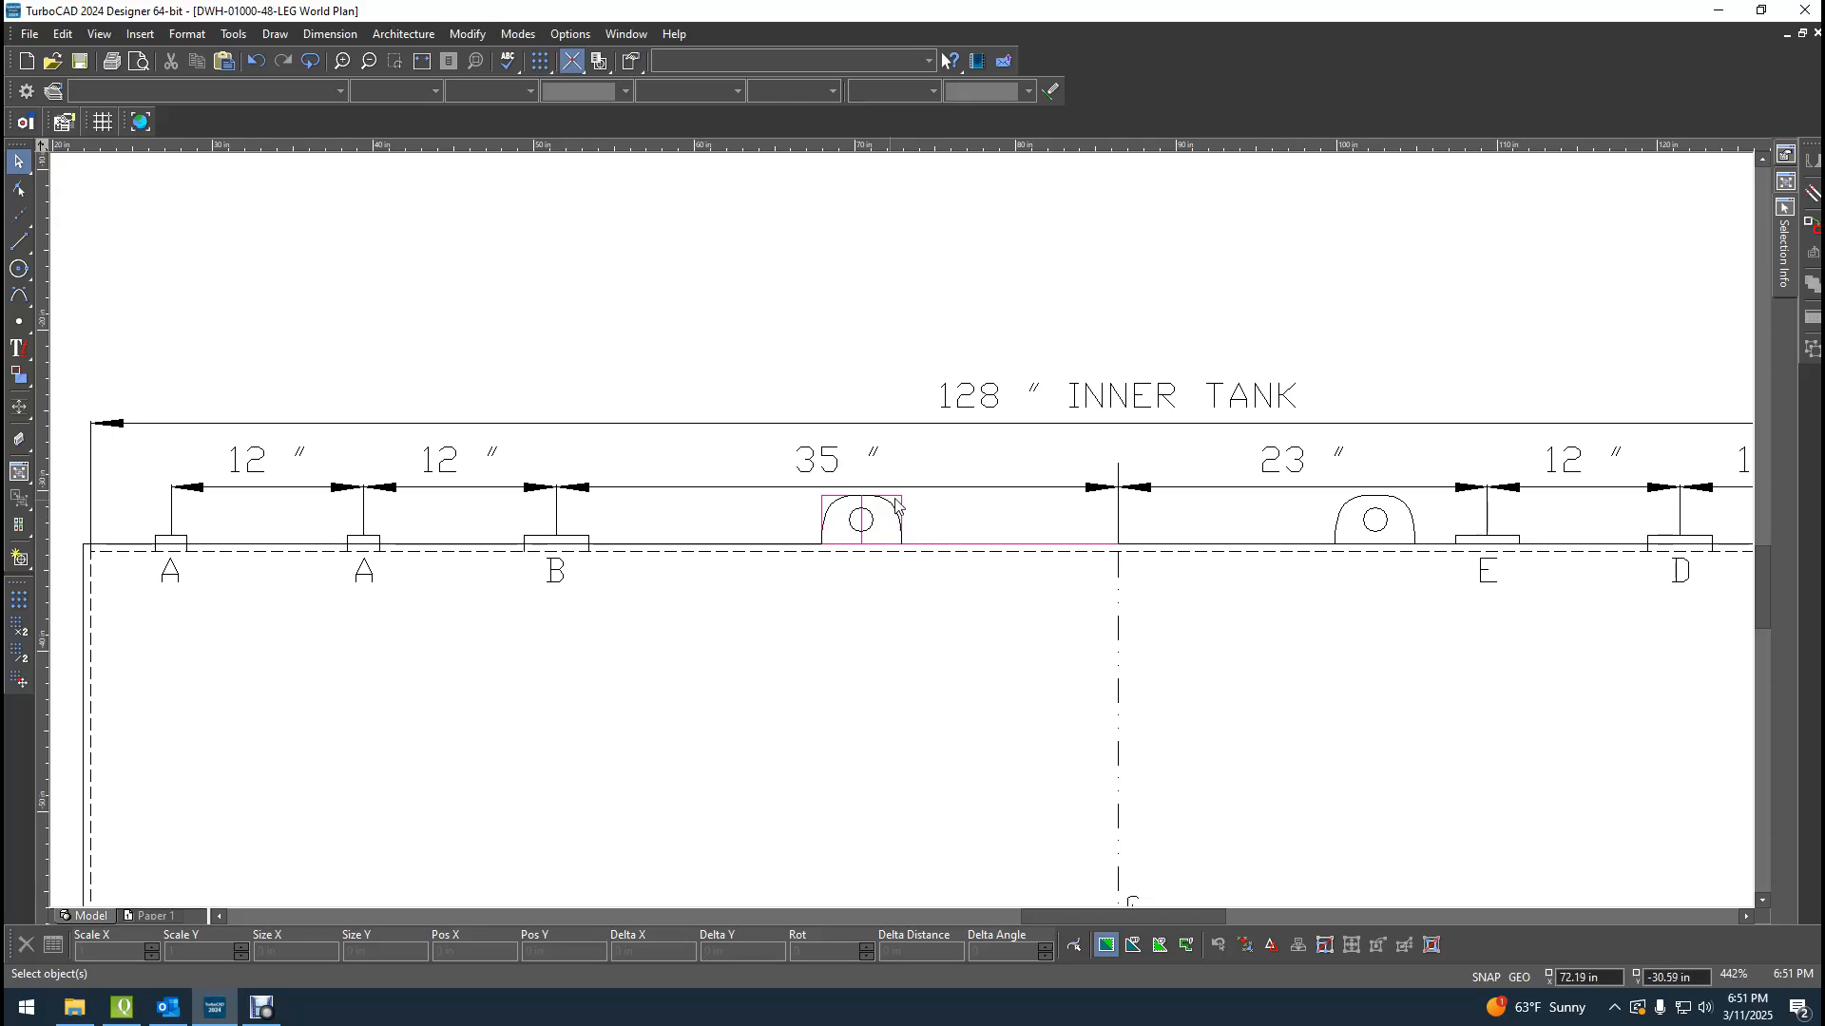
# Delete the red construction rectangle and vertical centre line around the lug toward fitting B.
pyautogui.click(897, 499)
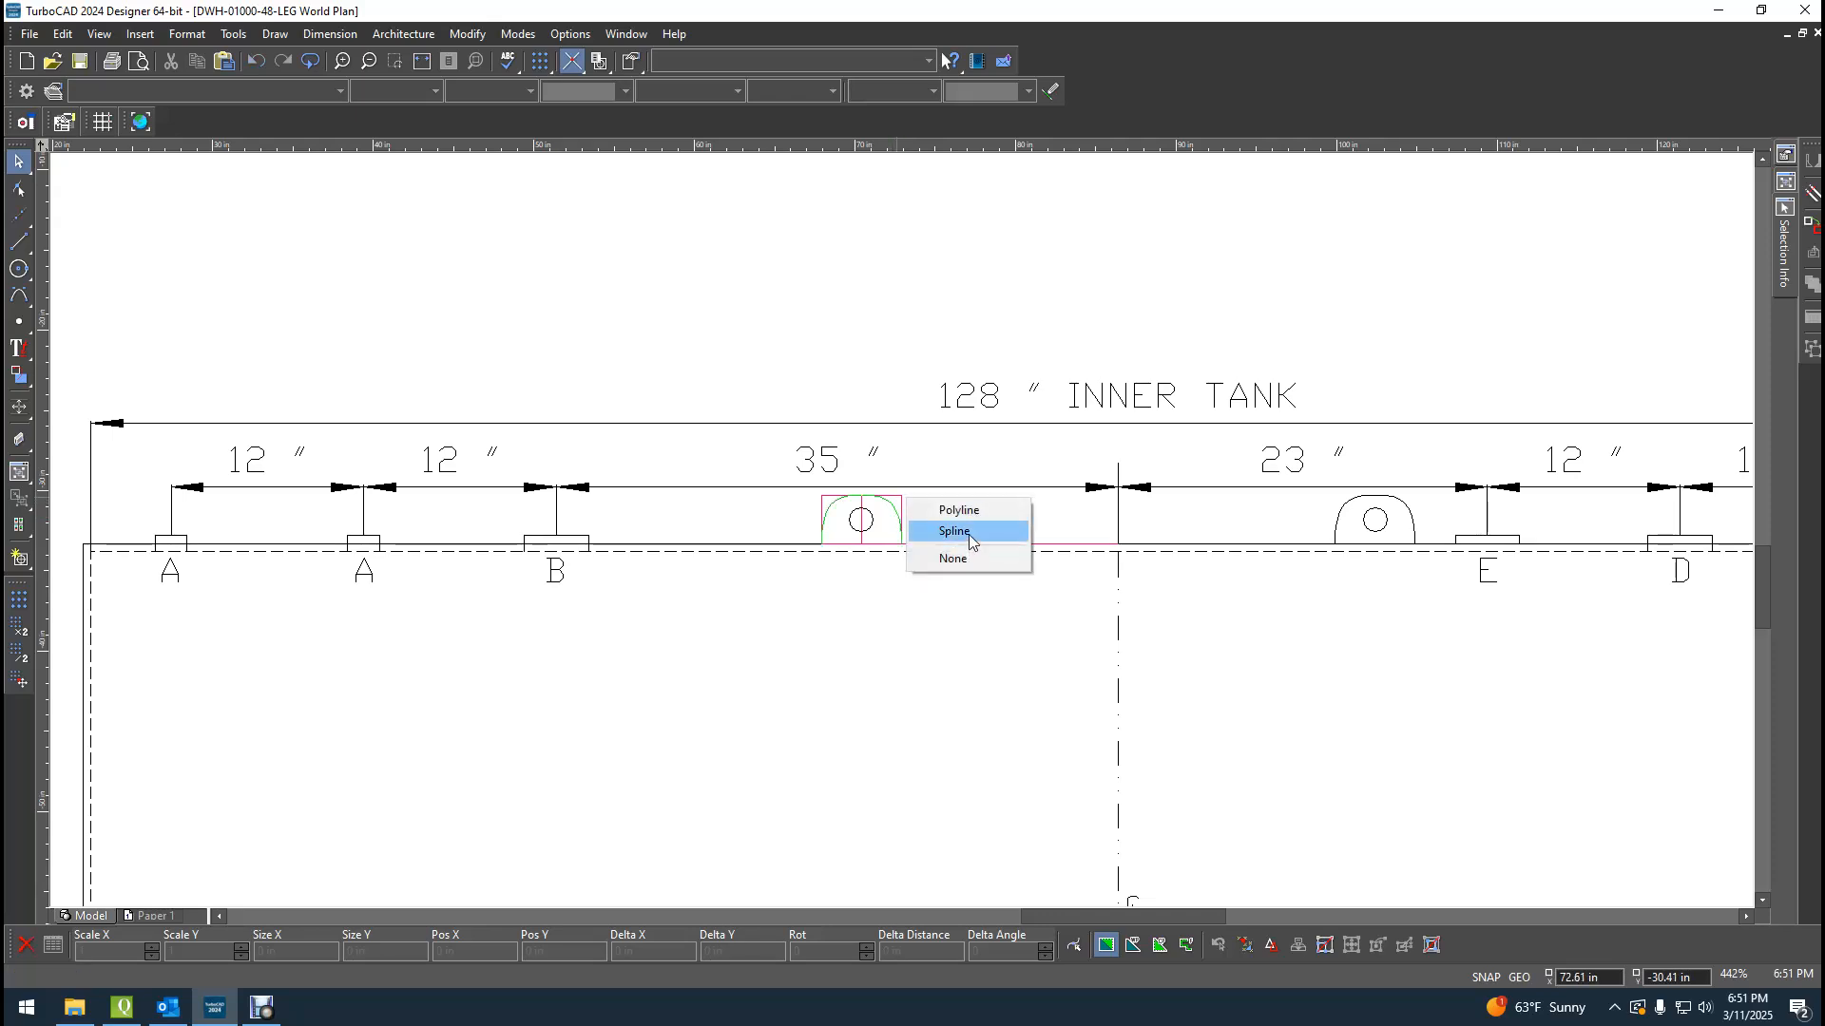
pyautogui.click(958, 510)
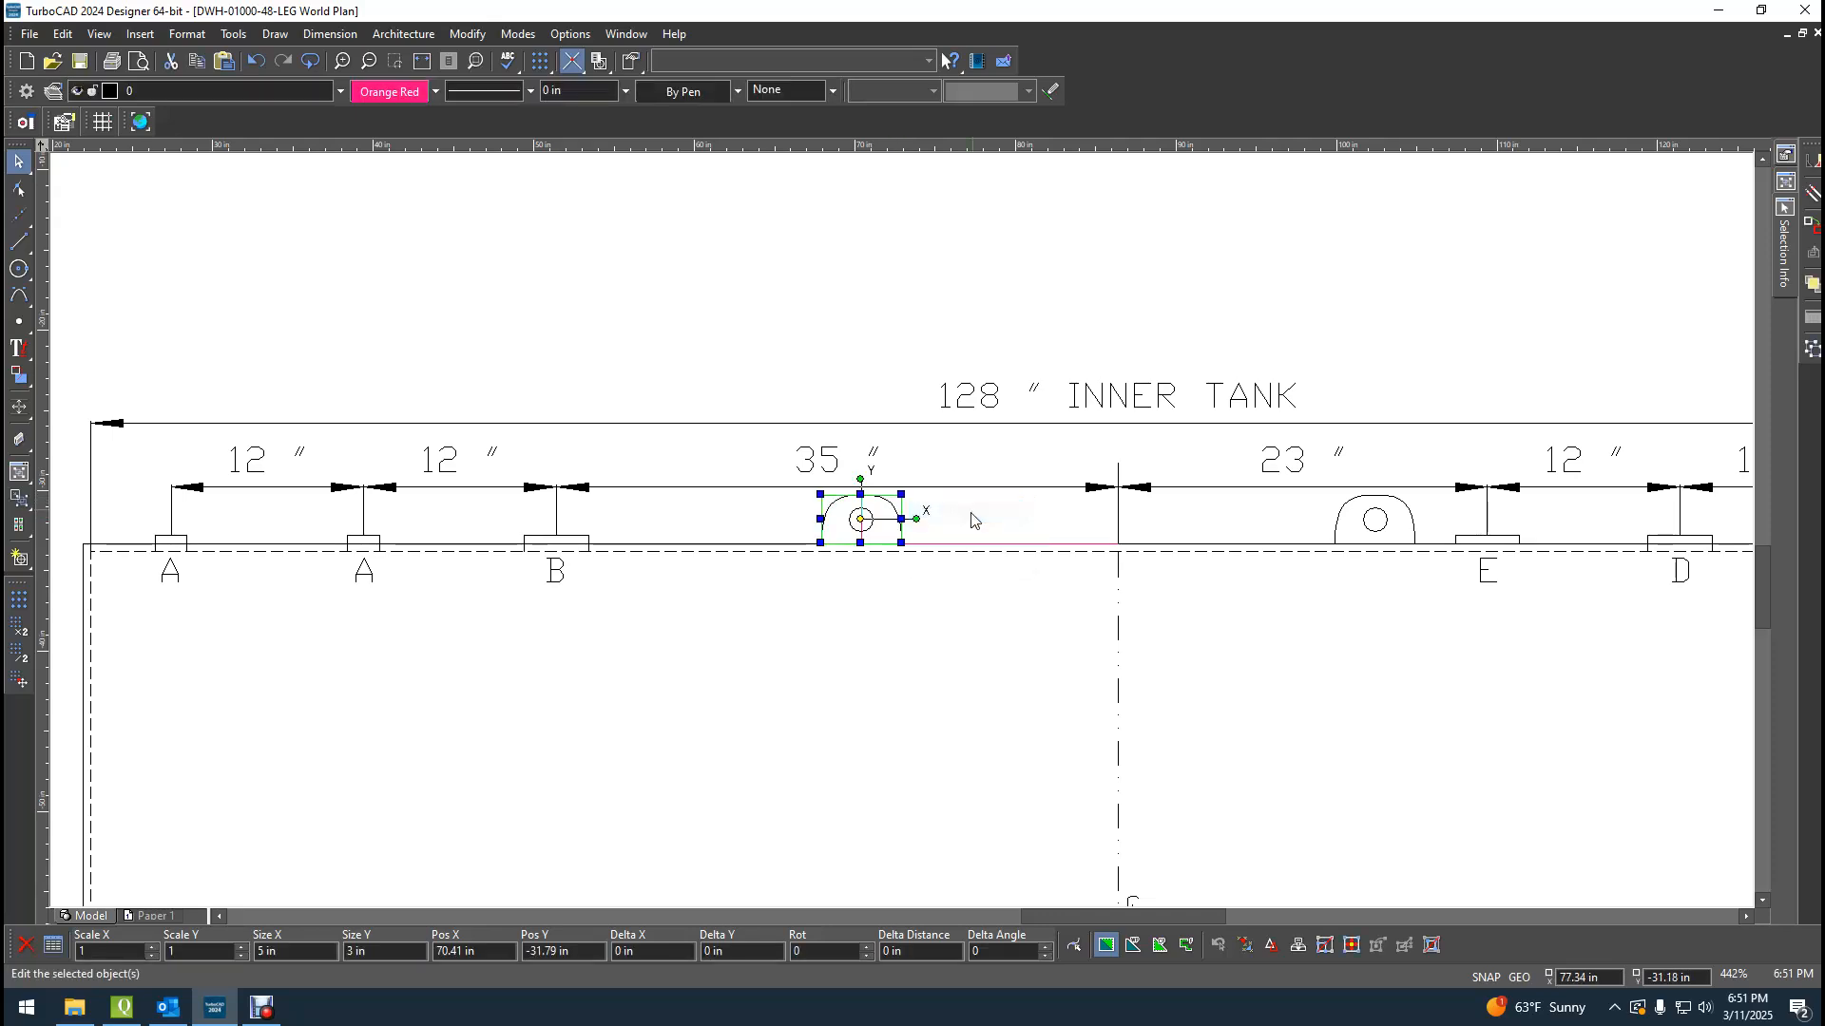
pyautogui.click(863, 523)
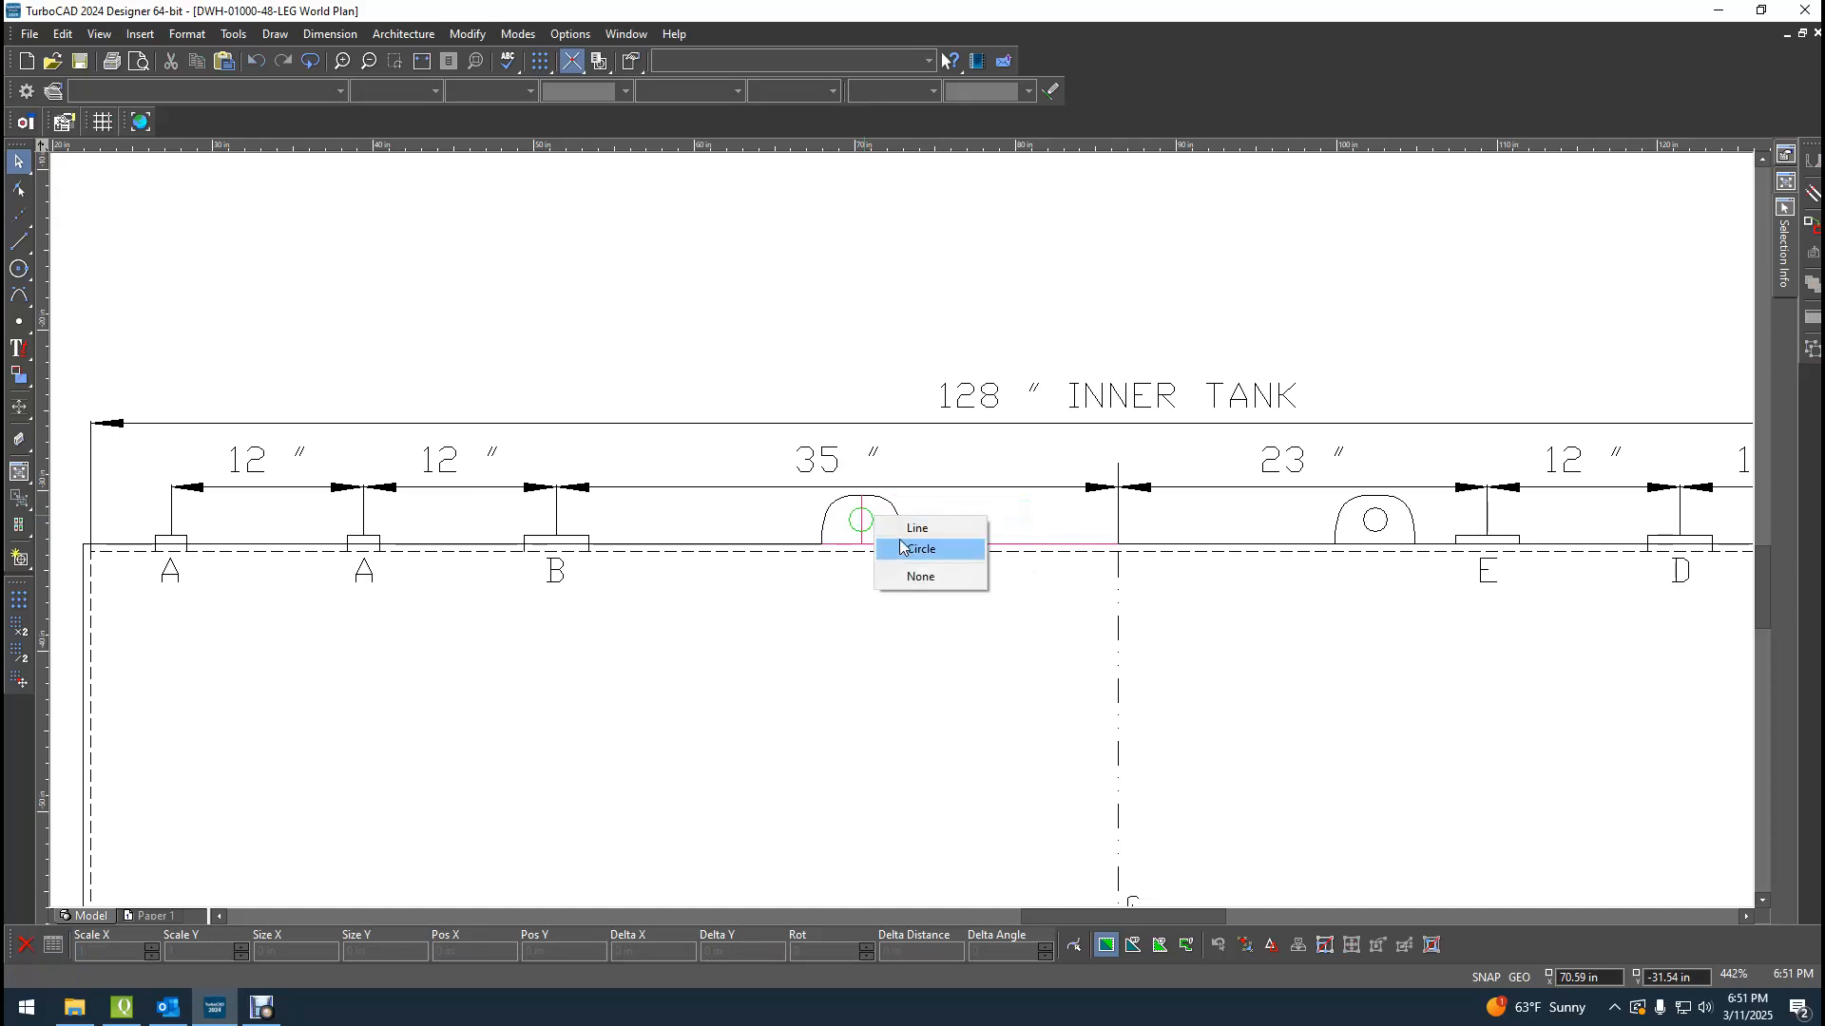
pyautogui.click(902, 548)
# Delete the remaining red guide lines along the tank top between the lug toward fitting B and the tank's centre line.
pyautogui.click(950, 543)
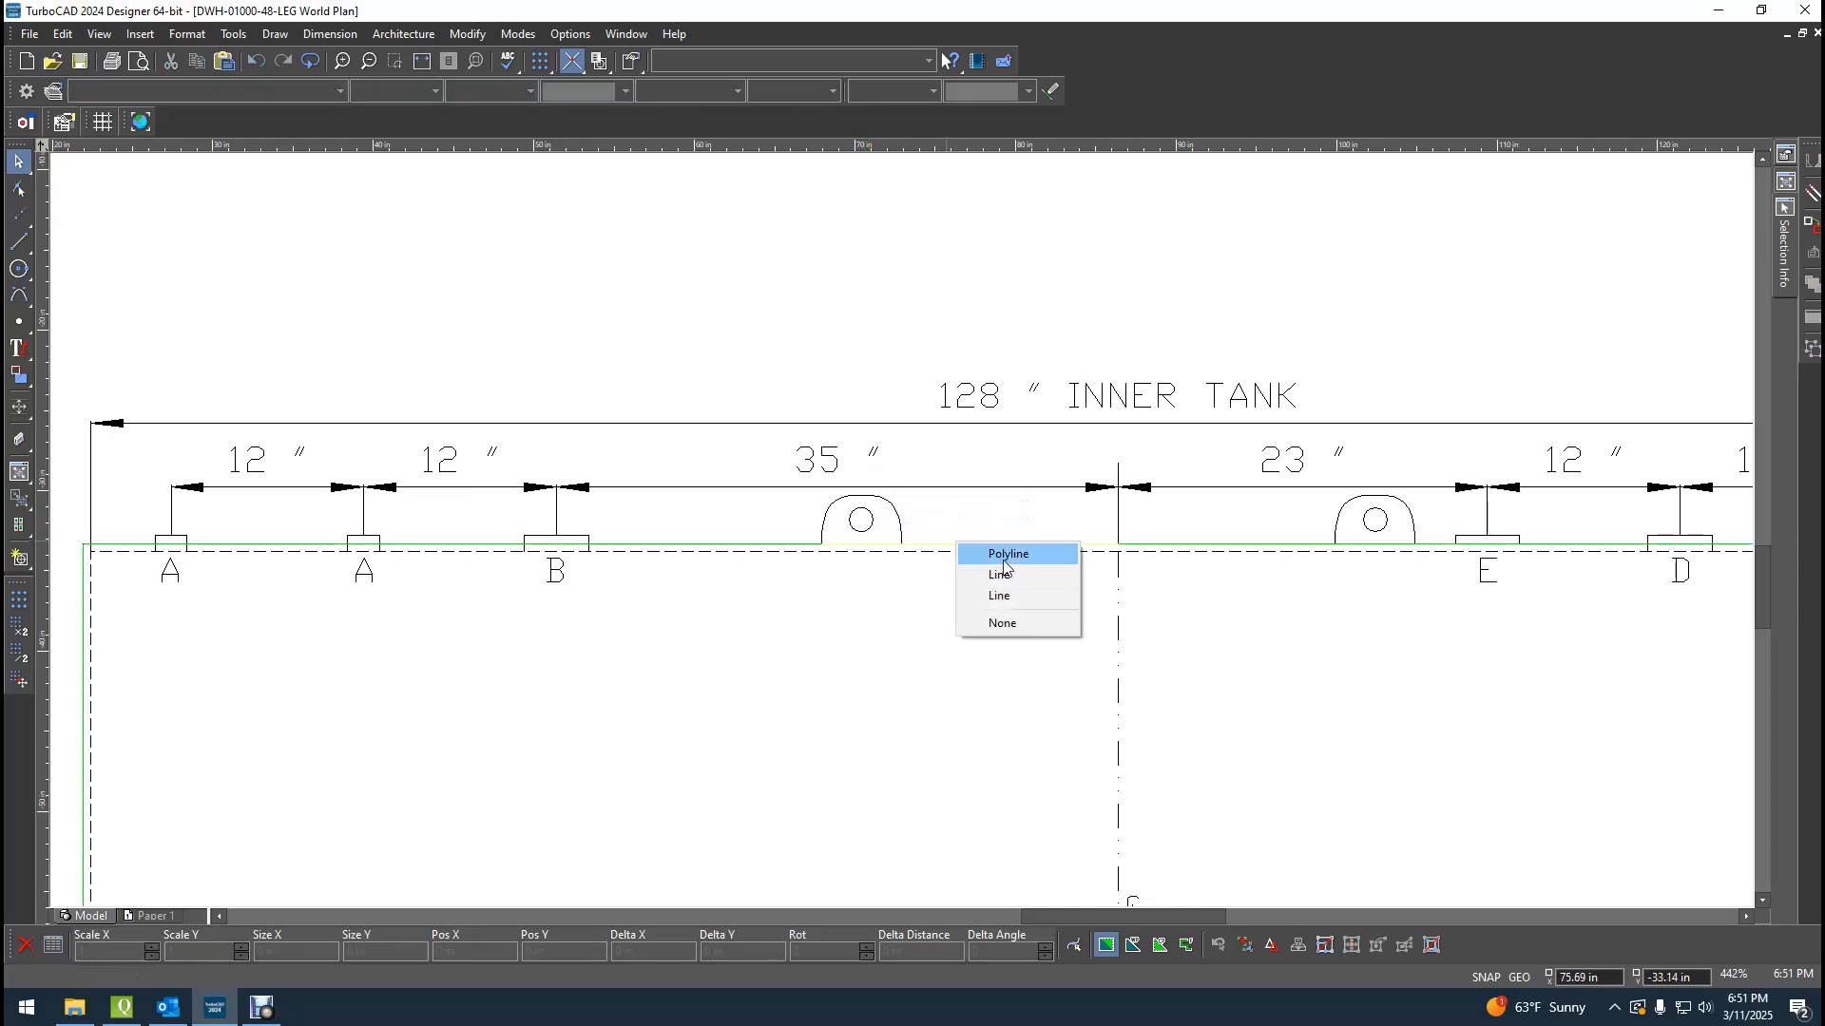
pyautogui.click(1006, 579)
pyautogui.hotkey('ctrl', 'z')
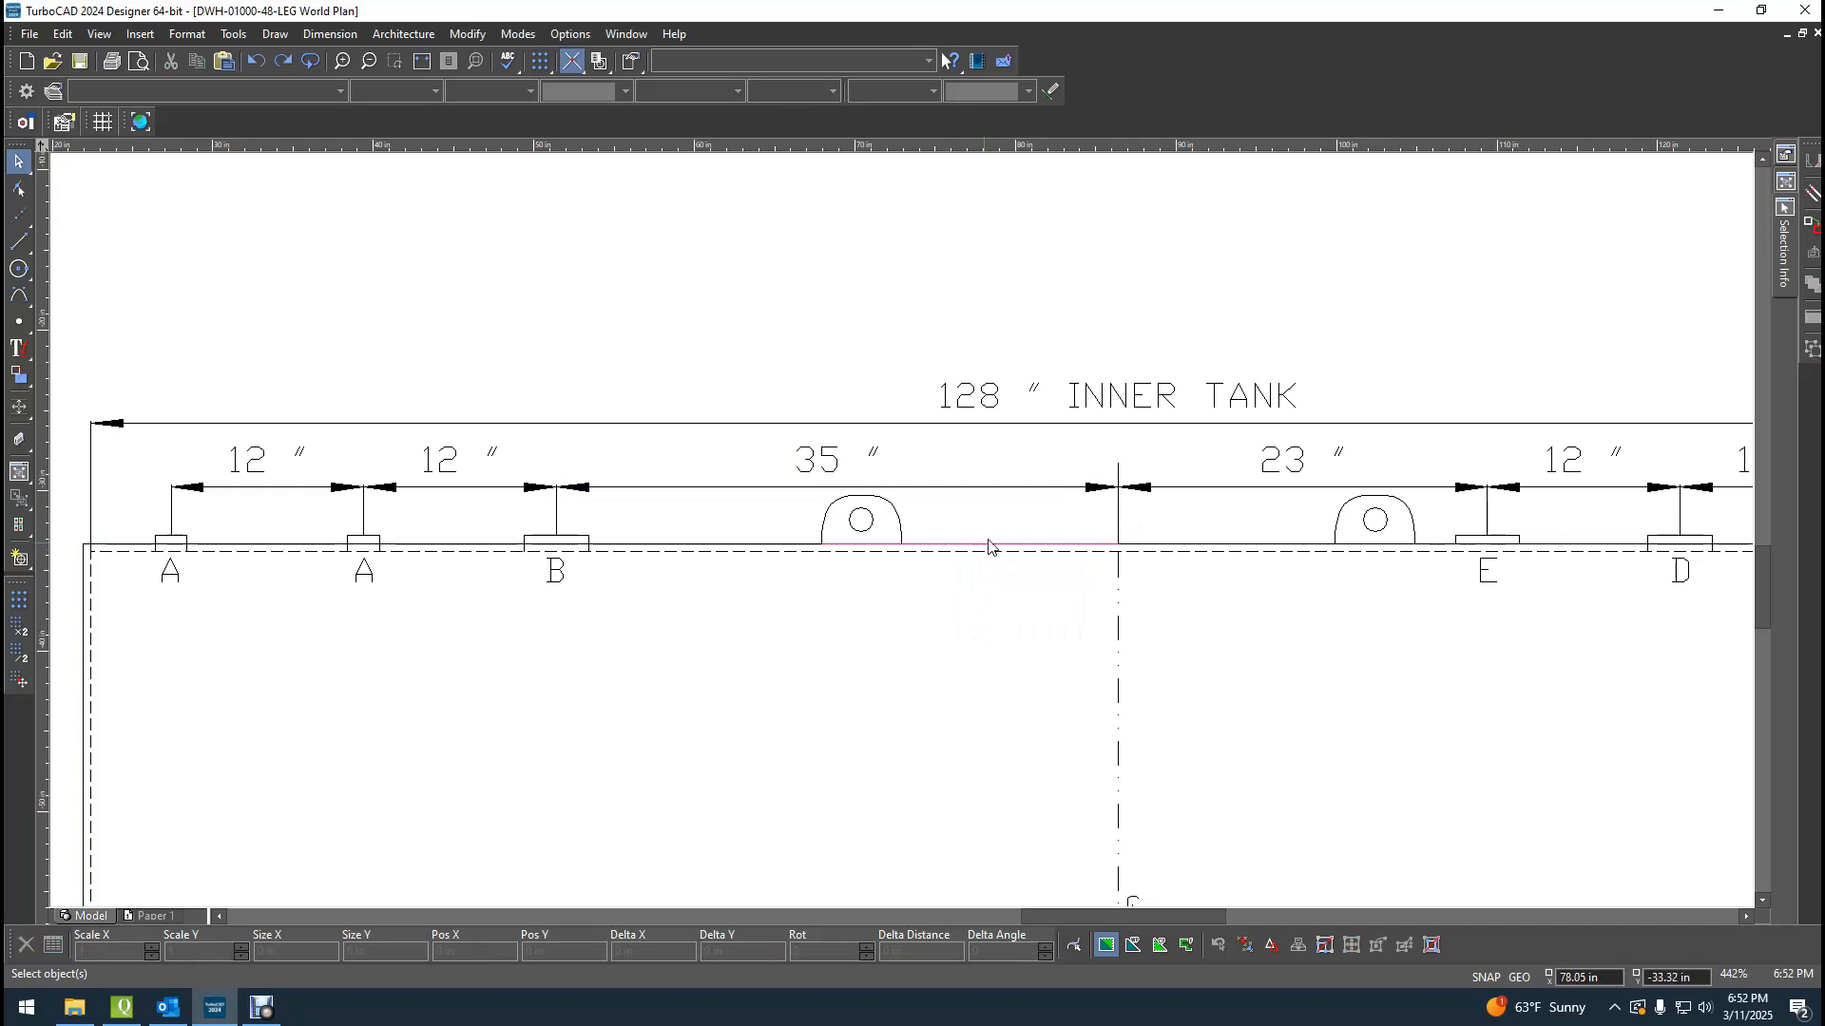
pyautogui.click(1000, 548)
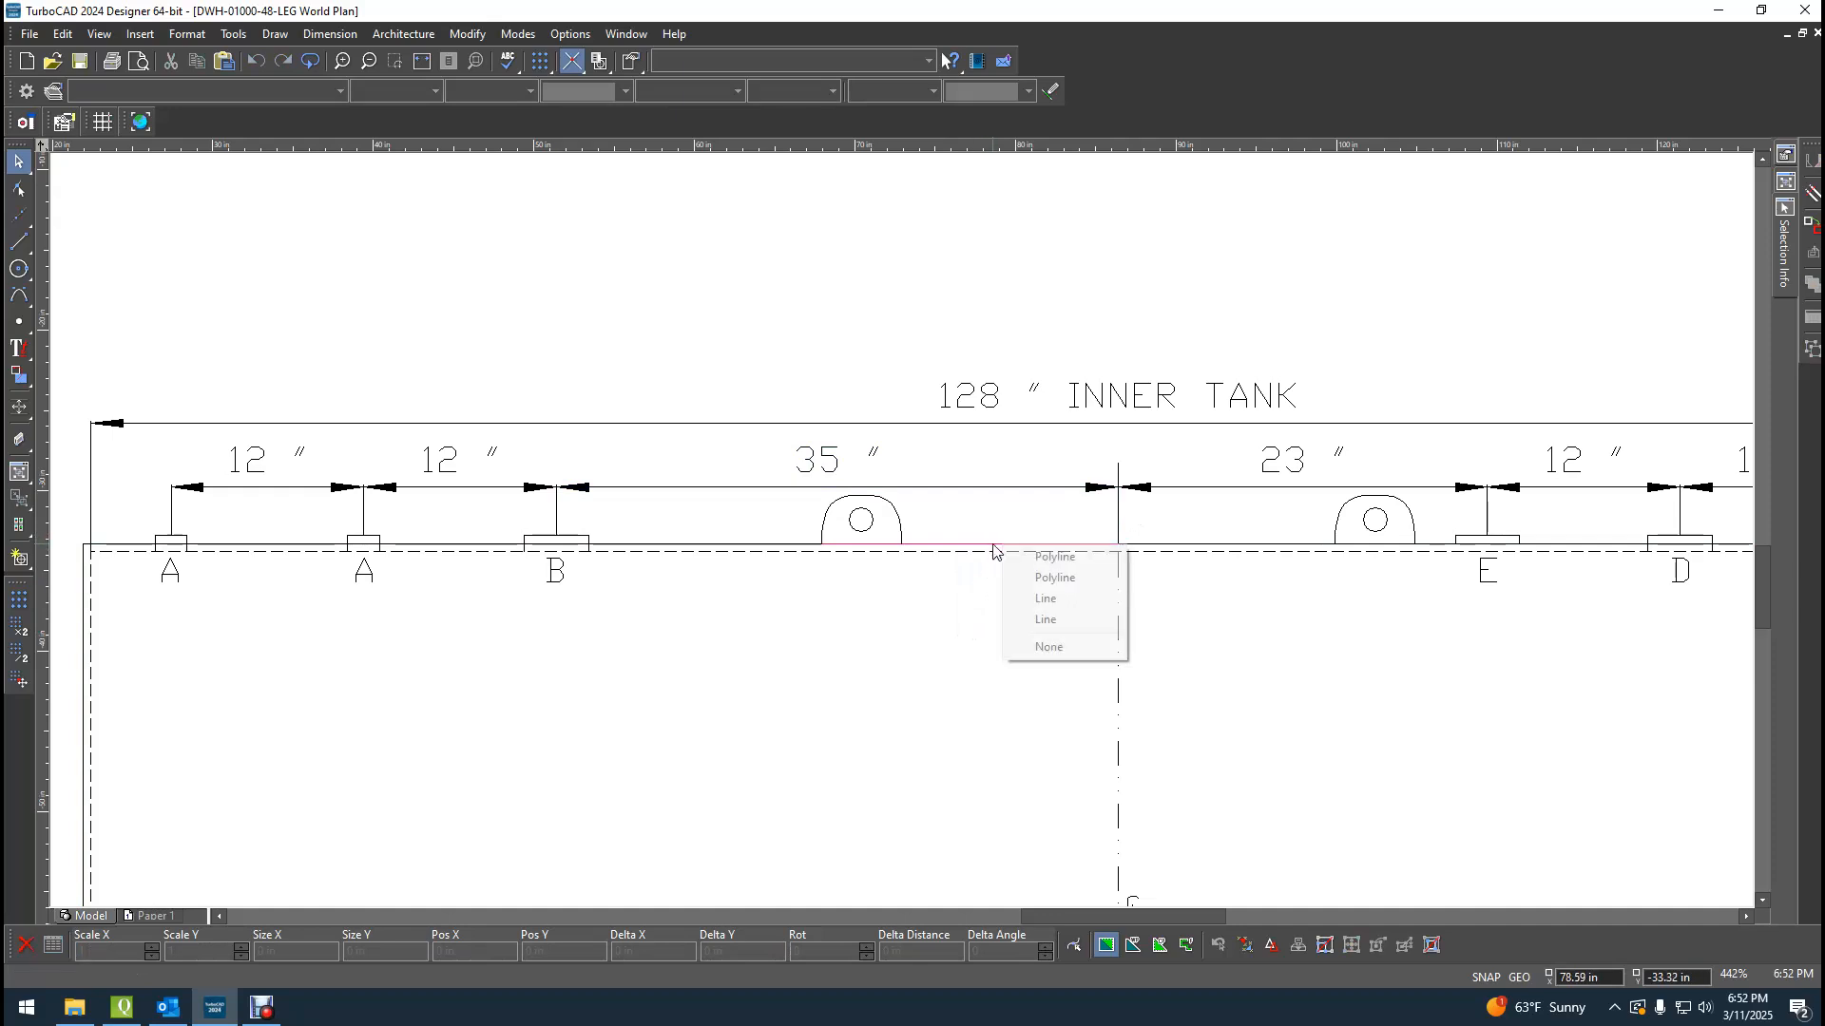
pyautogui.click(1041, 621)
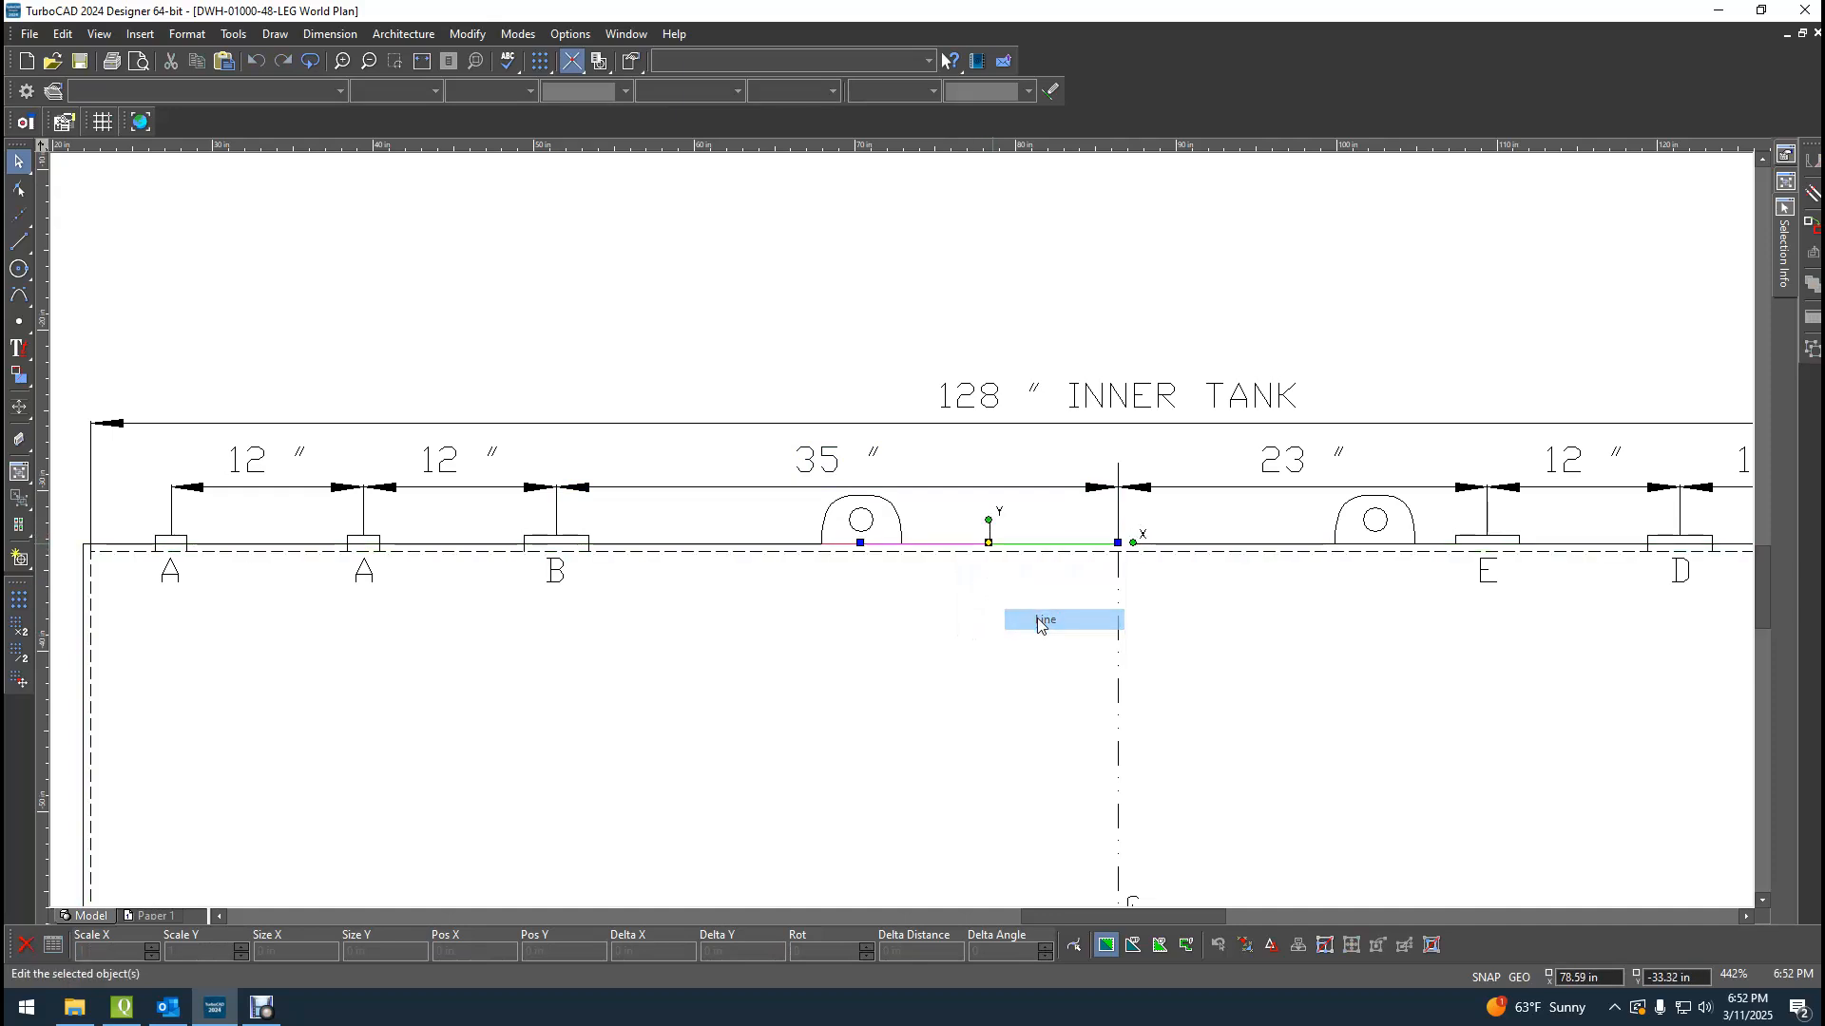
pyautogui.click(848, 544)
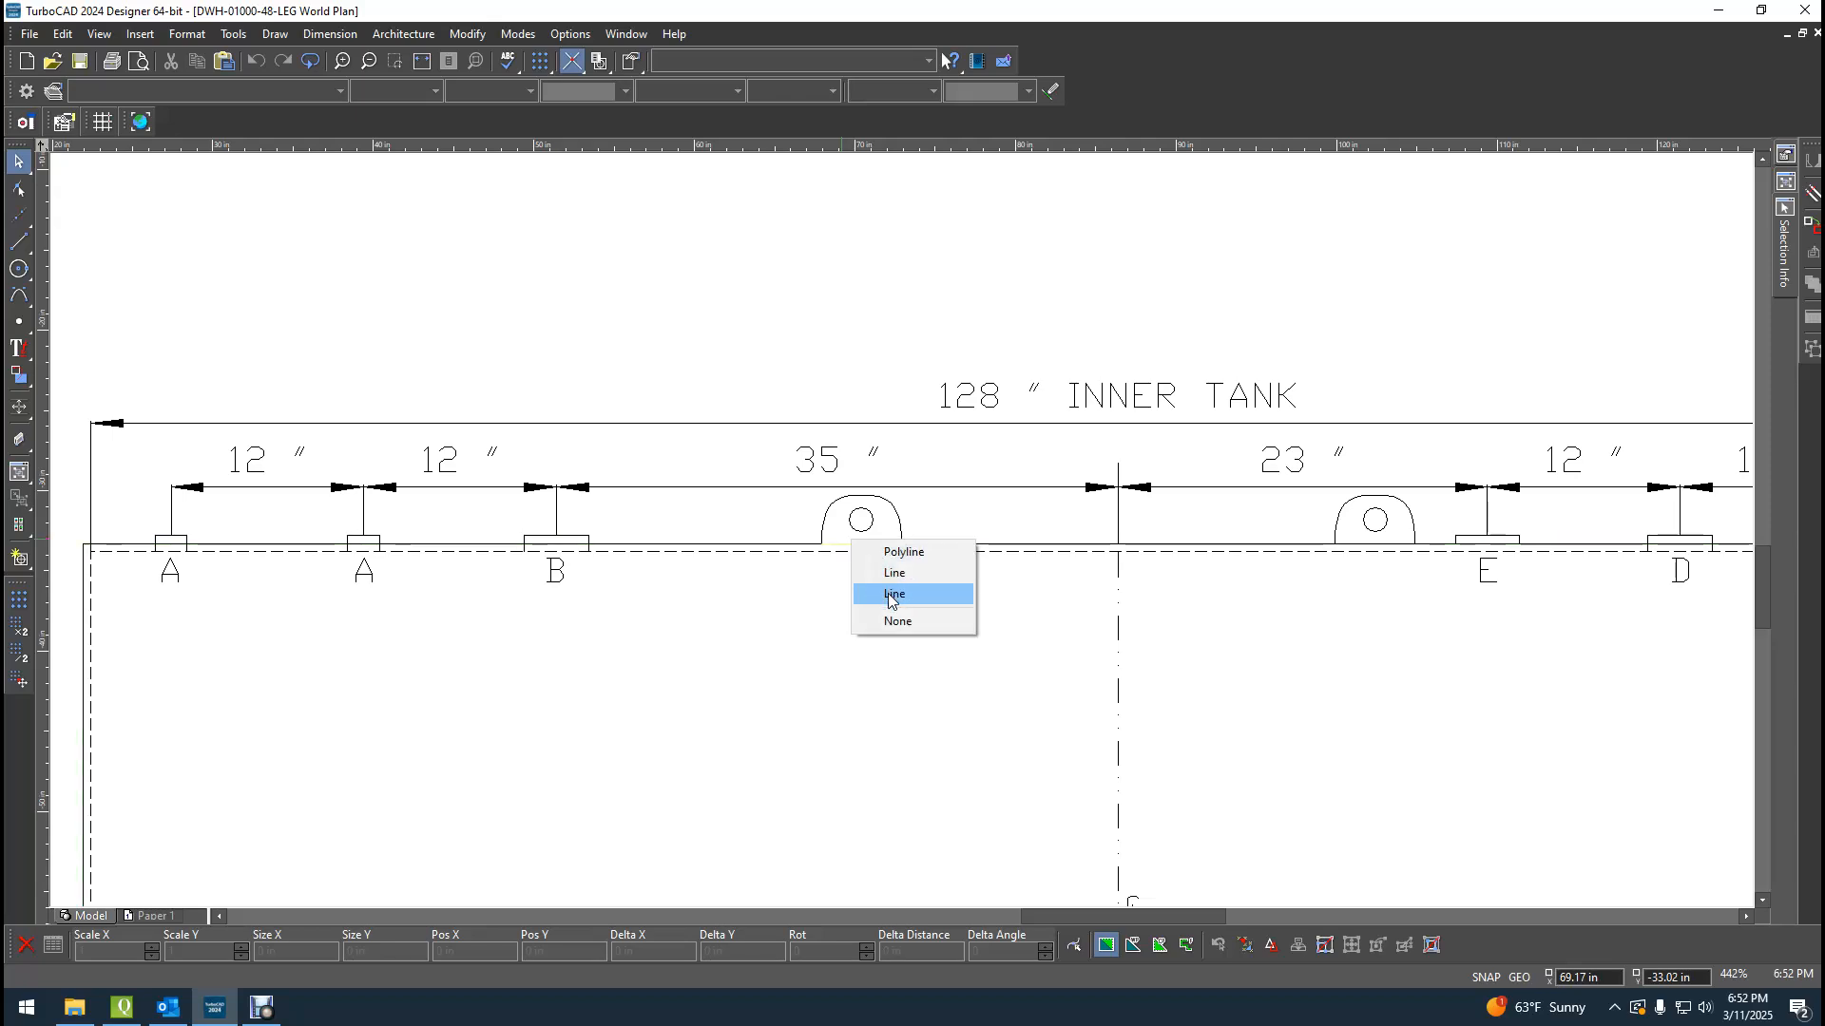
pyautogui.click(889, 595)
pyautogui.press('Delete')
pyautogui.scroll(-6, 985, 636)
pyautogui.scroll(2, 903, 537)
pyautogui.scroll(2, 903, 537)
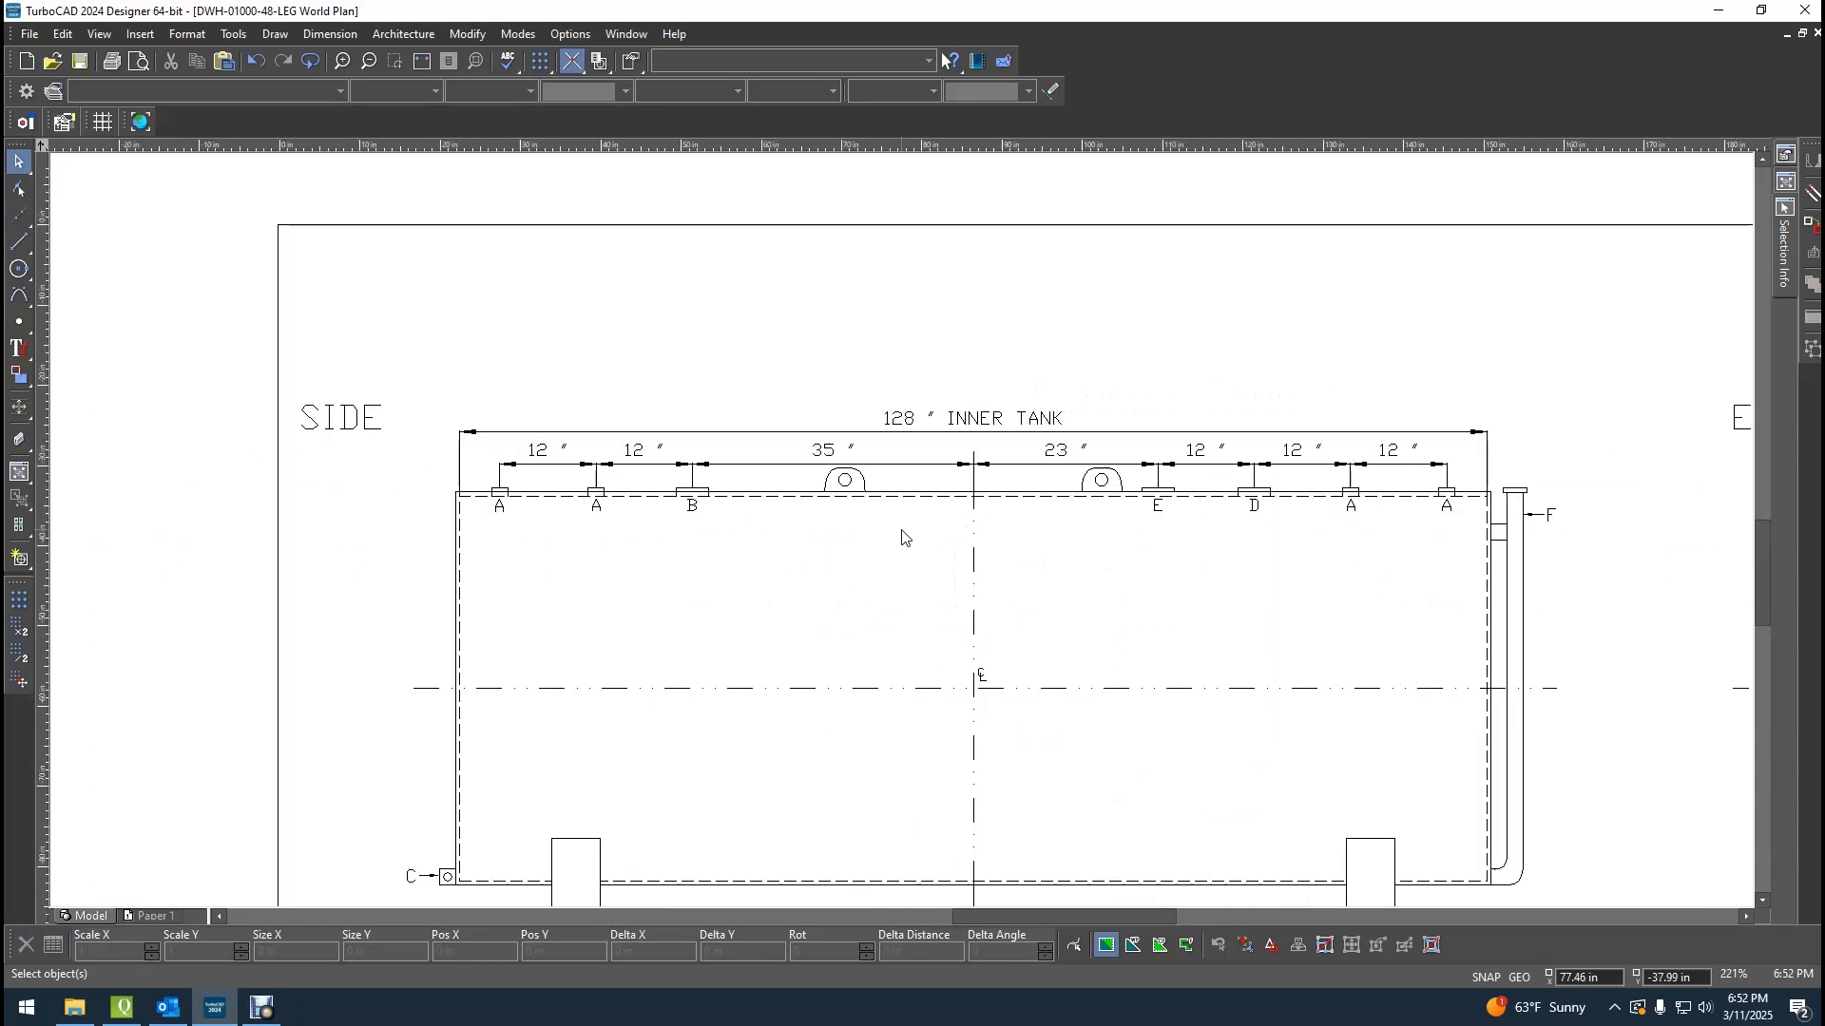
pyautogui.scroll(2, 903, 537)
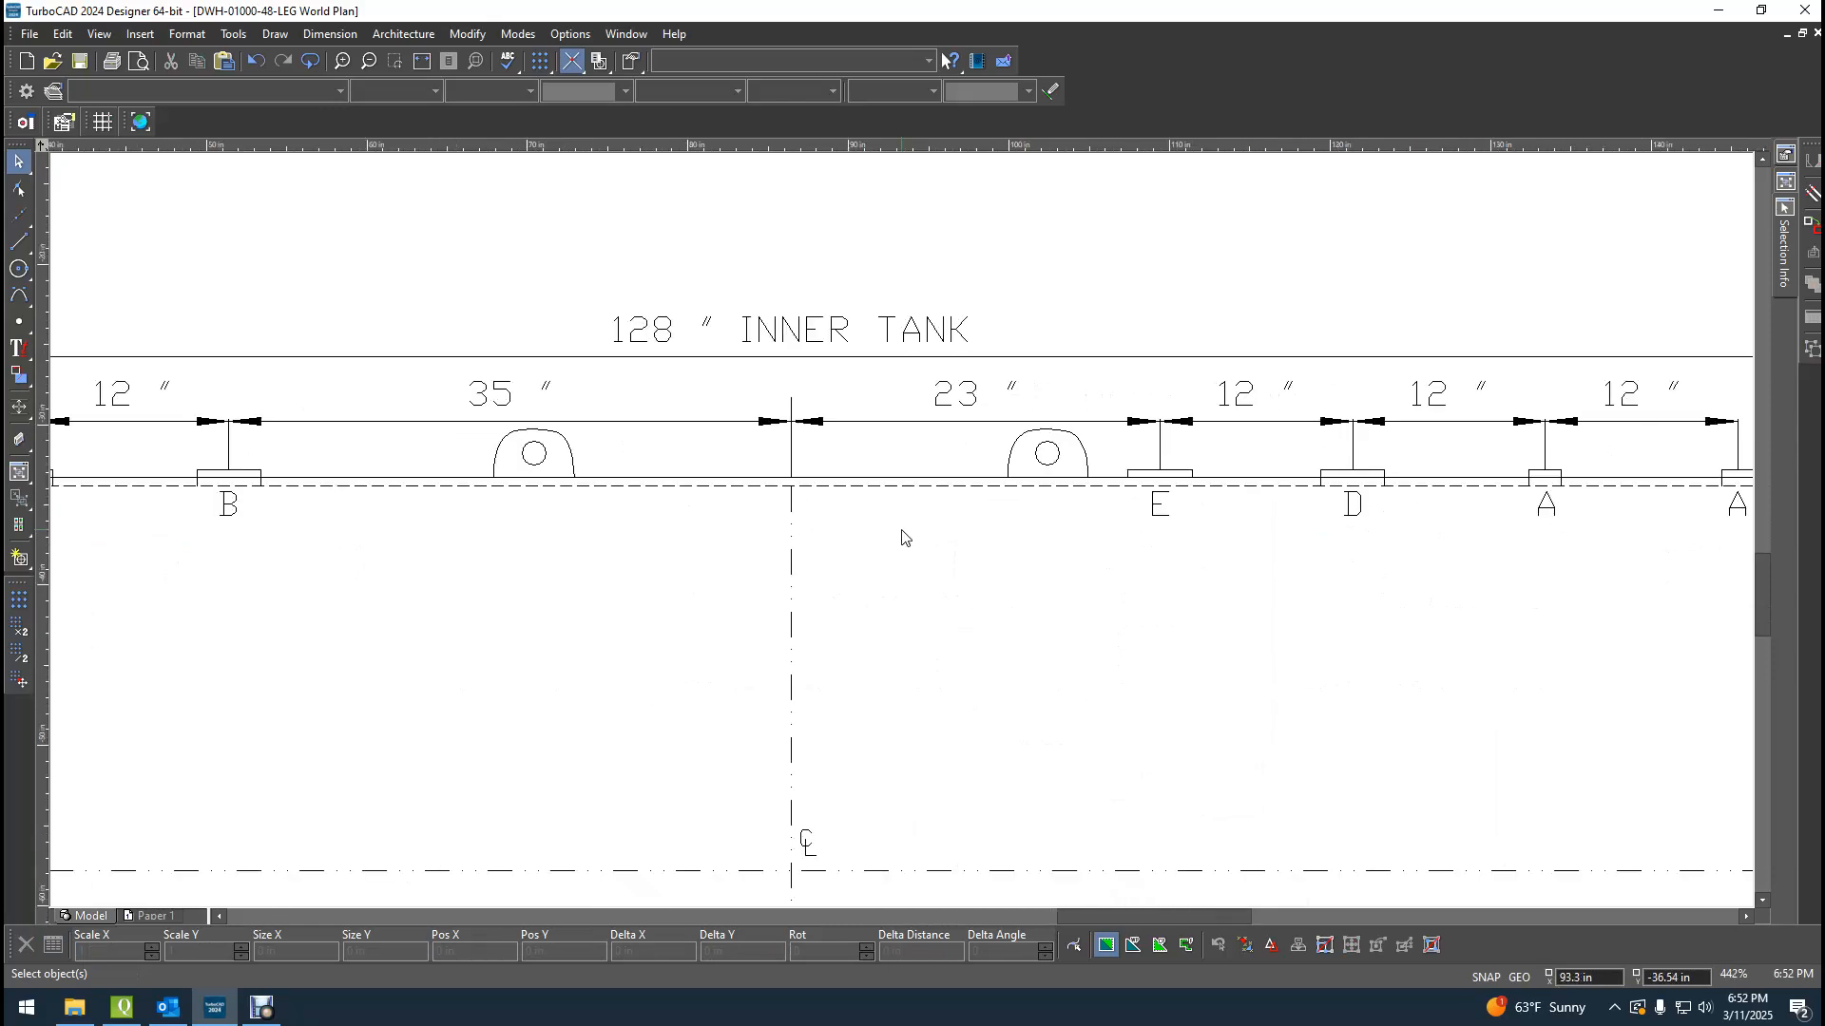
pyautogui.scroll(-2, 902, 532)
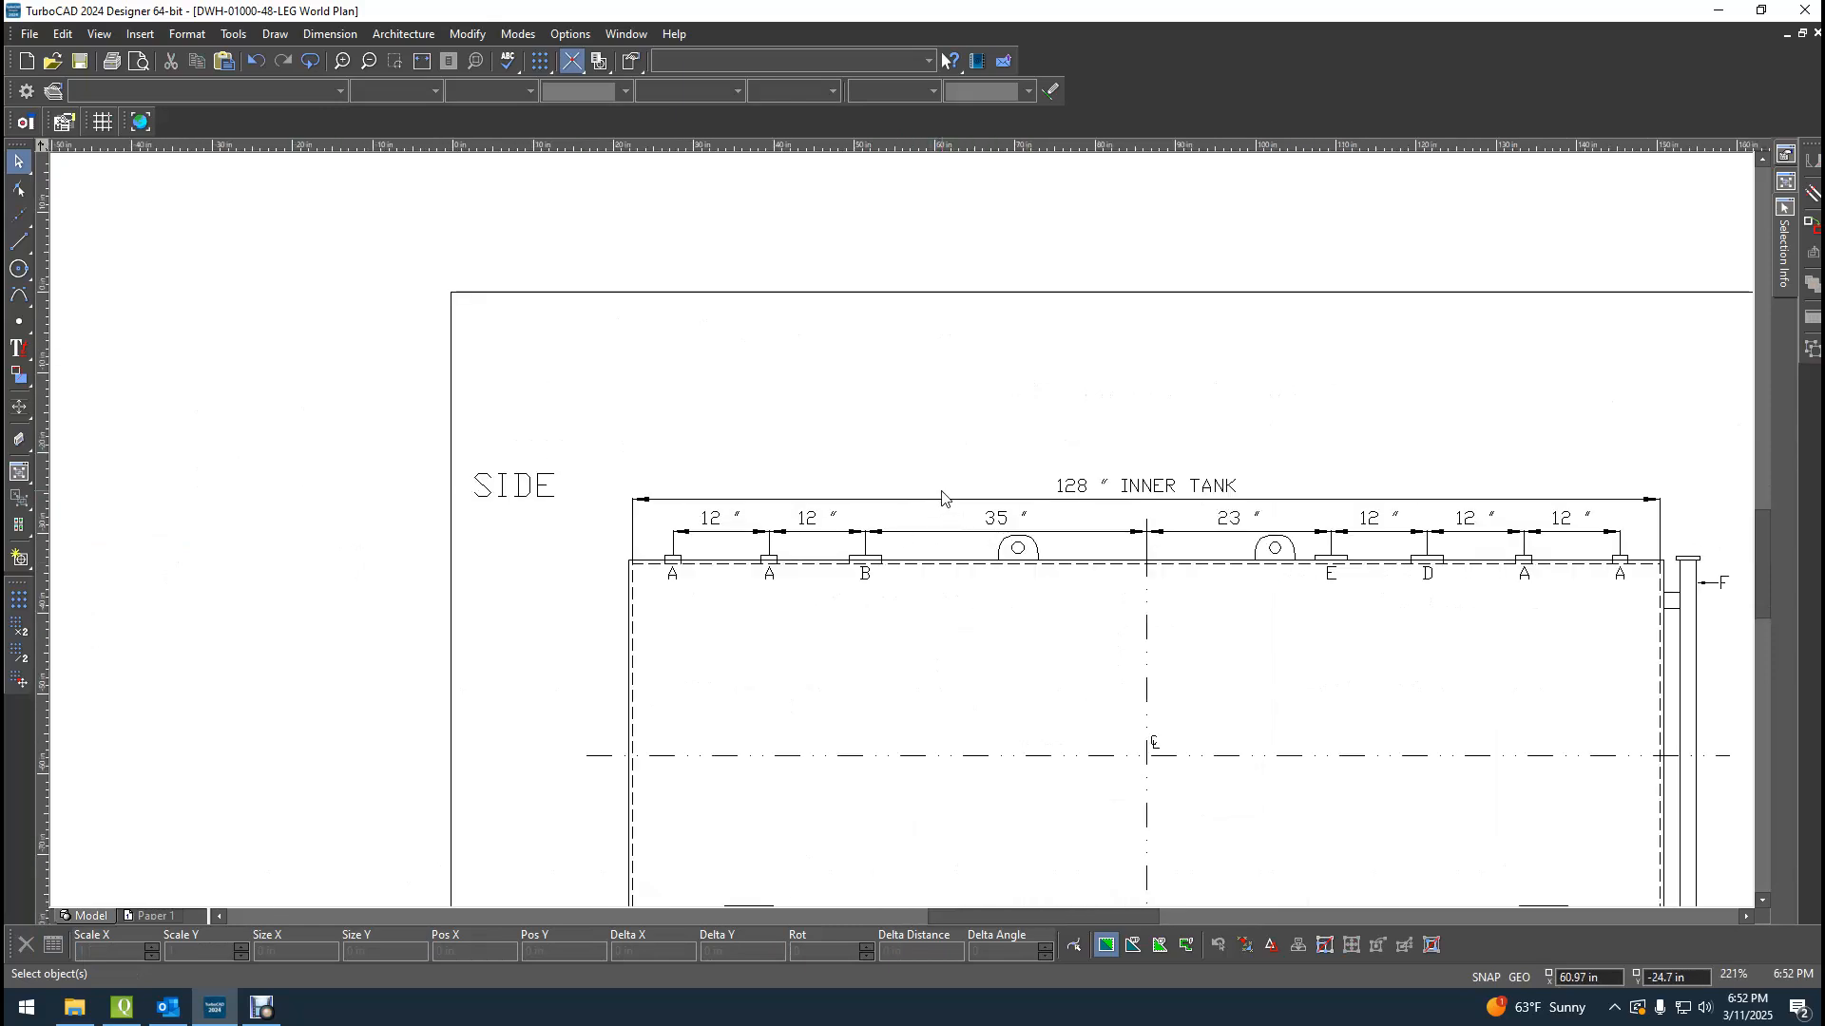
# Raise the 128" INNER TANK dimension line above the side view by stretching it vertically by a factor of about 1.6.
pyautogui.scroll(2, 903, 538)
pyautogui.click(1214, 572)
pyautogui.moveTo(1311, 507); pyautogui.dragTo(1315, 459)
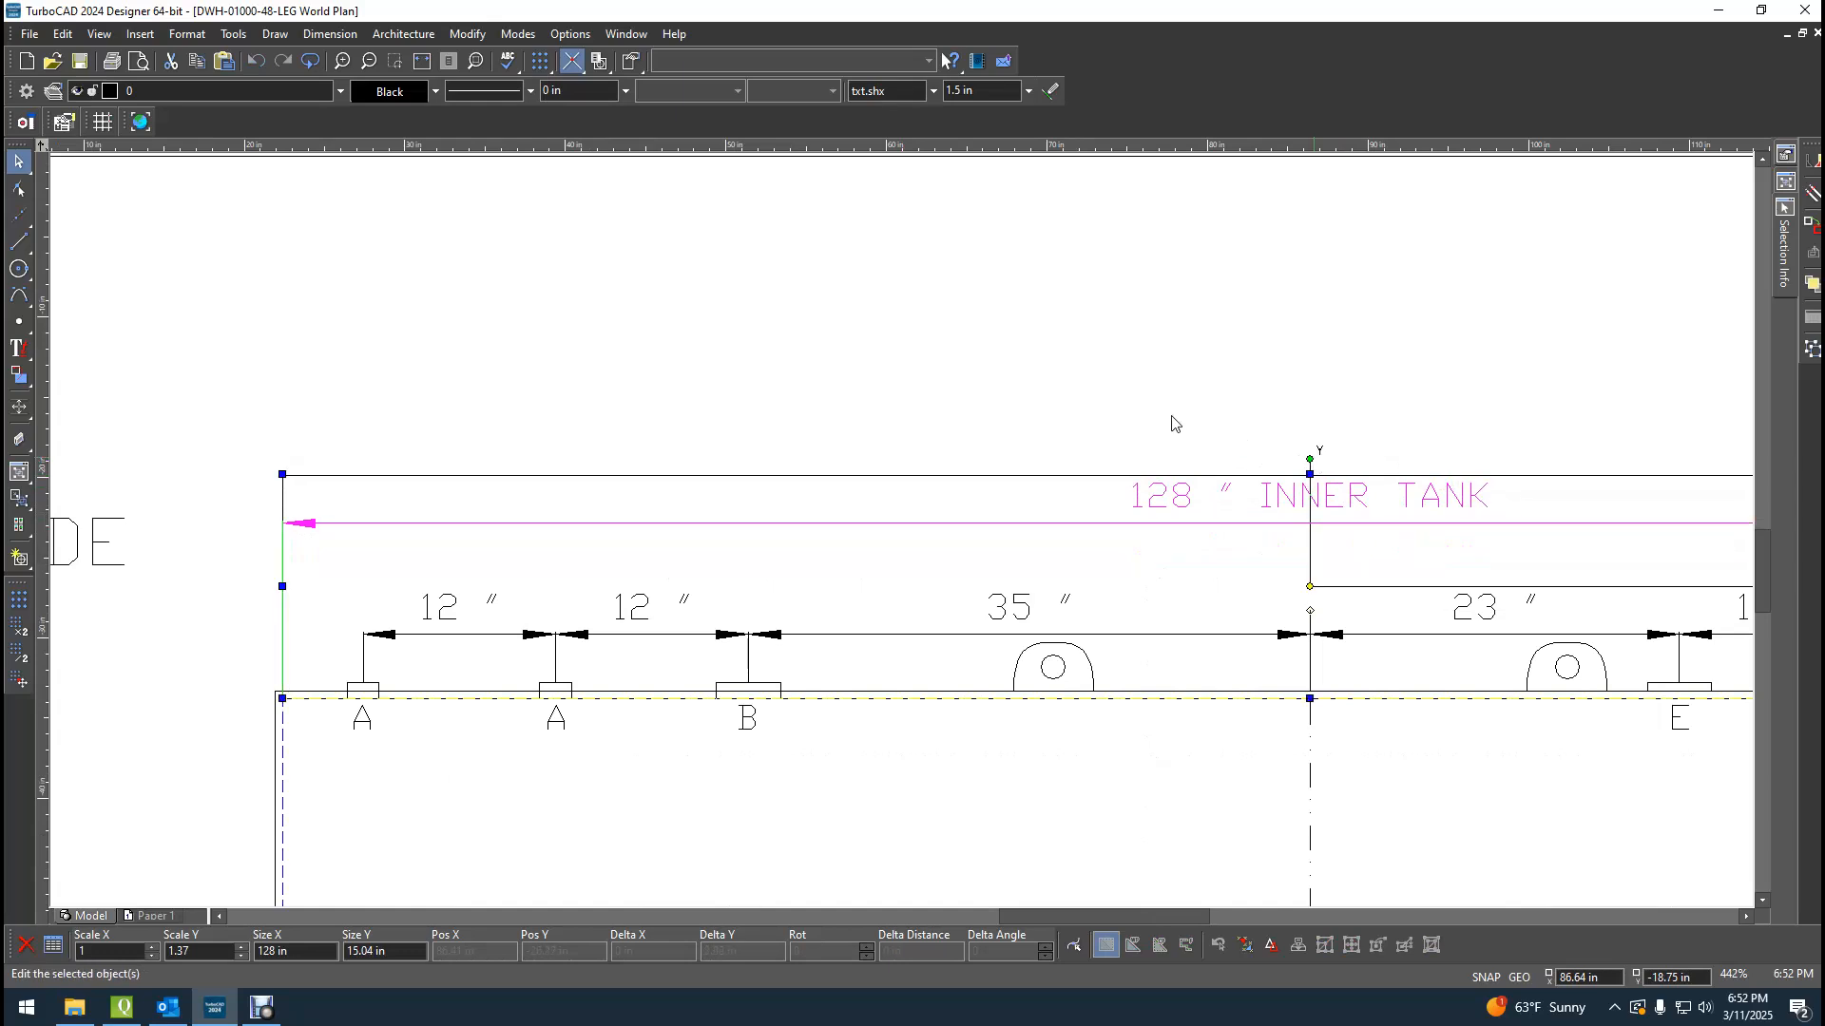
pyautogui.hotkey('ctrl', 'z')
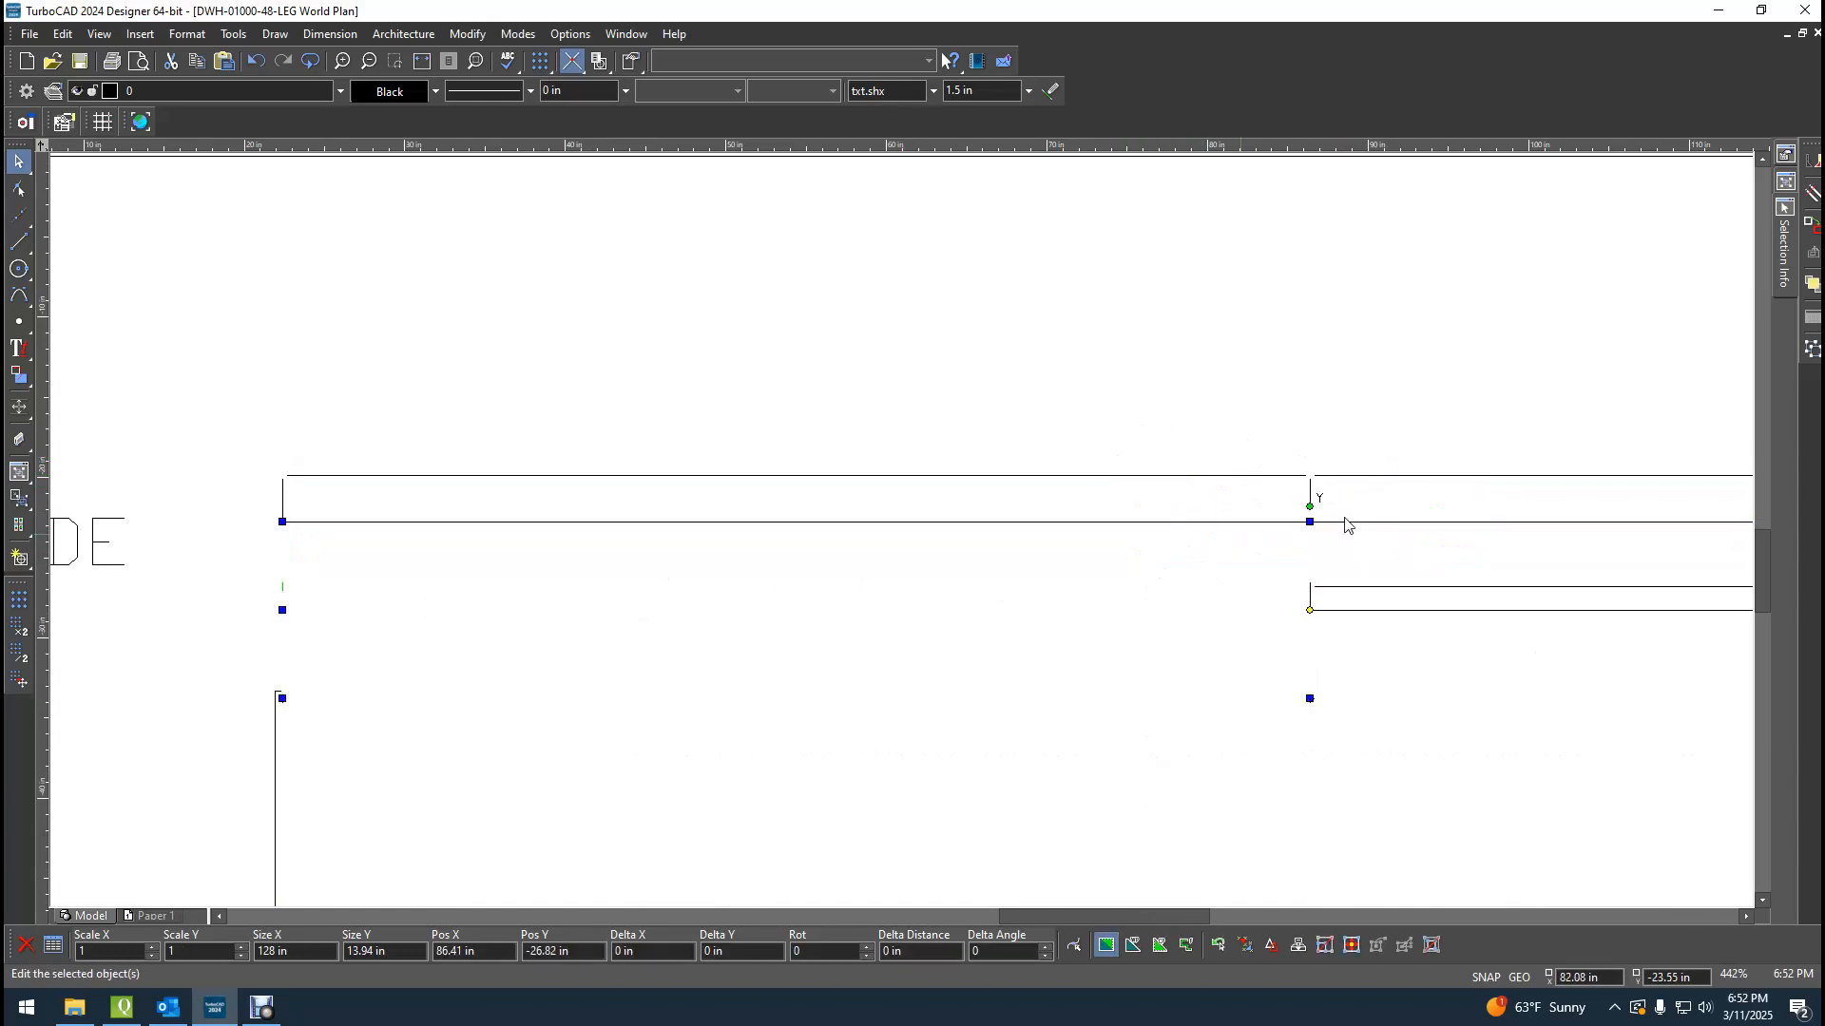
pyautogui.moveTo(1310, 521); pyautogui.dragTo(1309, 419)
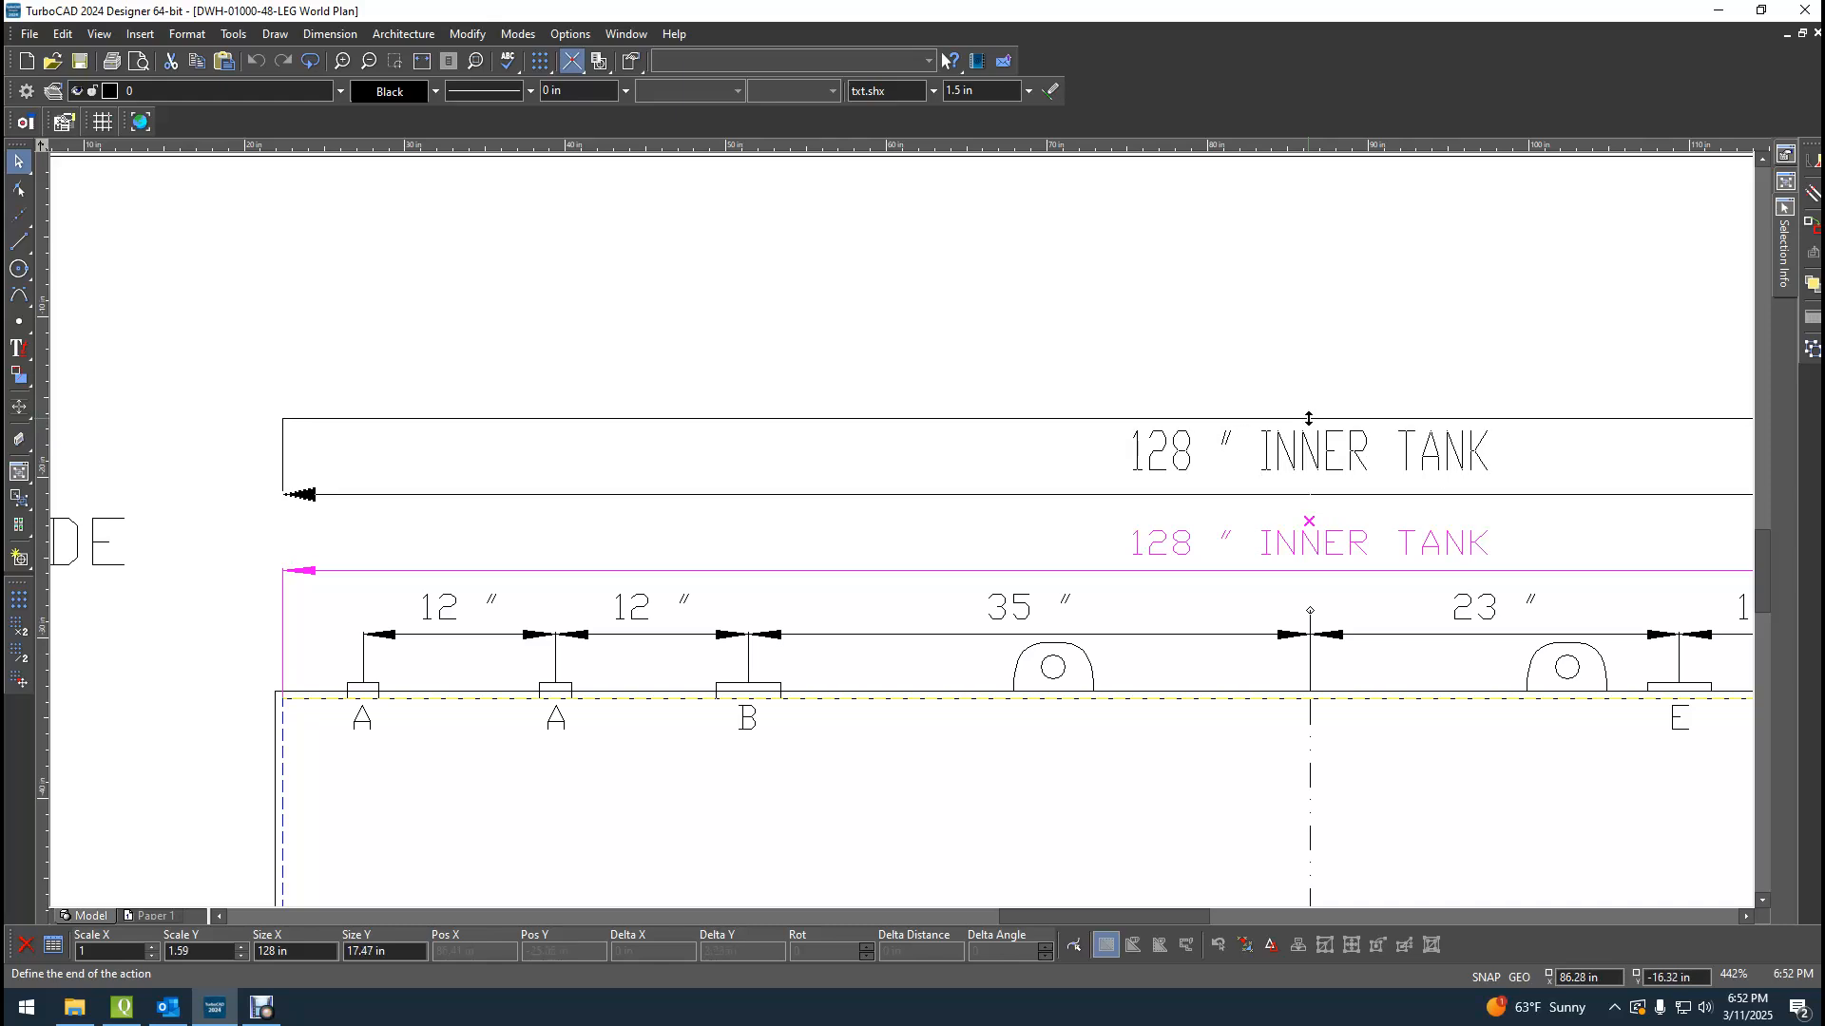
pyautogui.moveTo(1309, 419); pyautogui.dragTo(1311, 418)
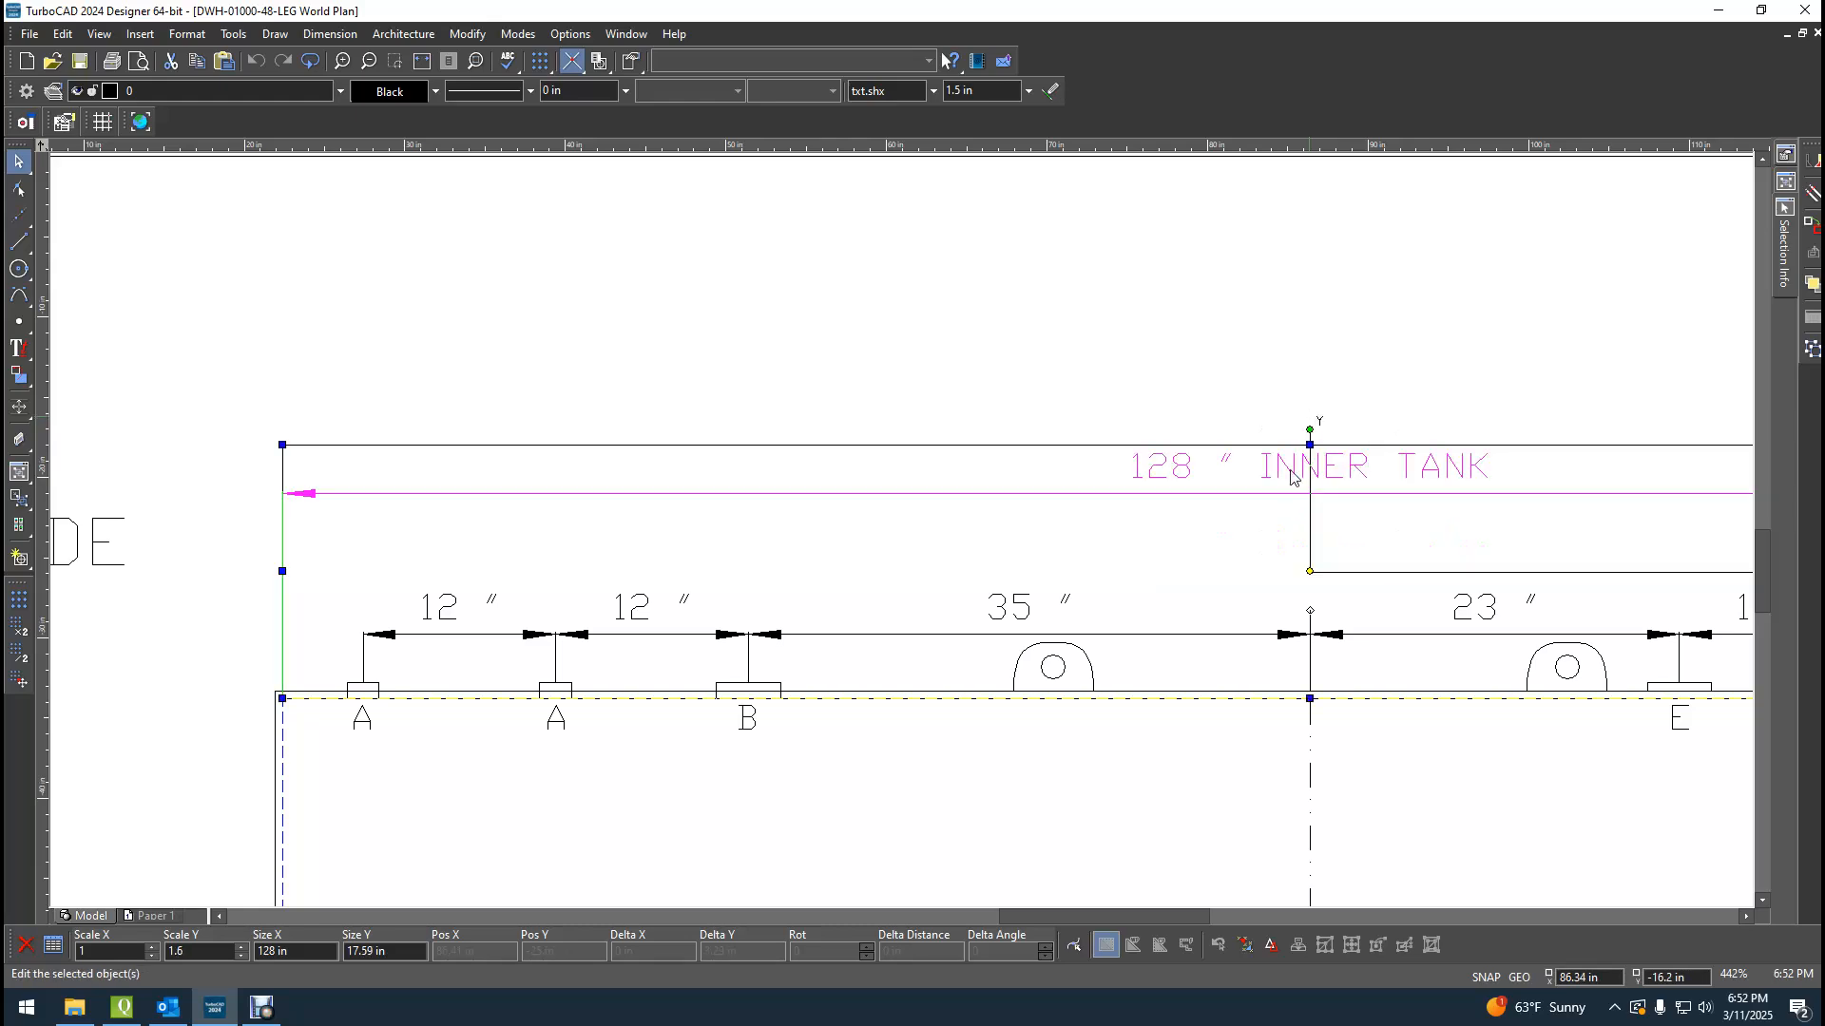
pyautogui.click(937, 326)
# Raise the two 12" dimensions between fittings A, A and B to one common height, stretching them vertically by about 1.6.
pyautogui.click(455, 637)
pyautogui.moveTo(458, 583); pyautogui.dragTo(471, 529)
pyautogui.click(650, 596)
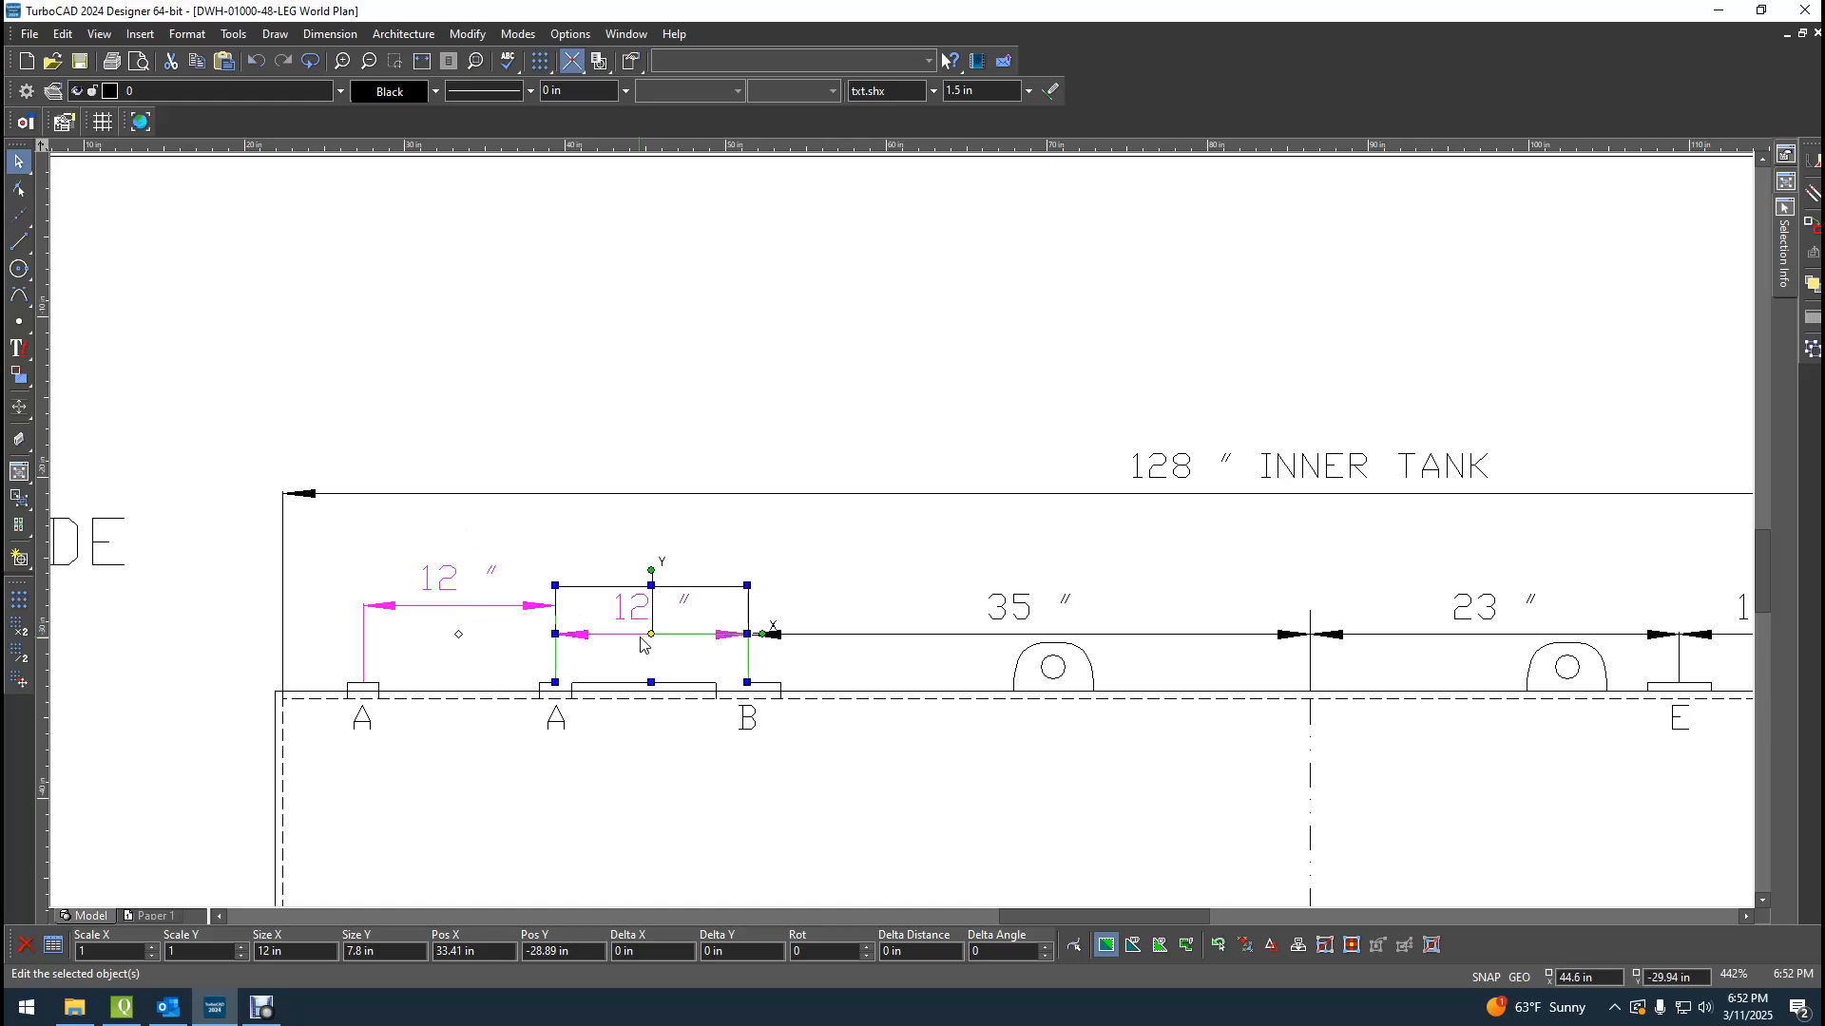
pyautogui.moveTo(651, 588); pyautogui.dragTo(662, 533)
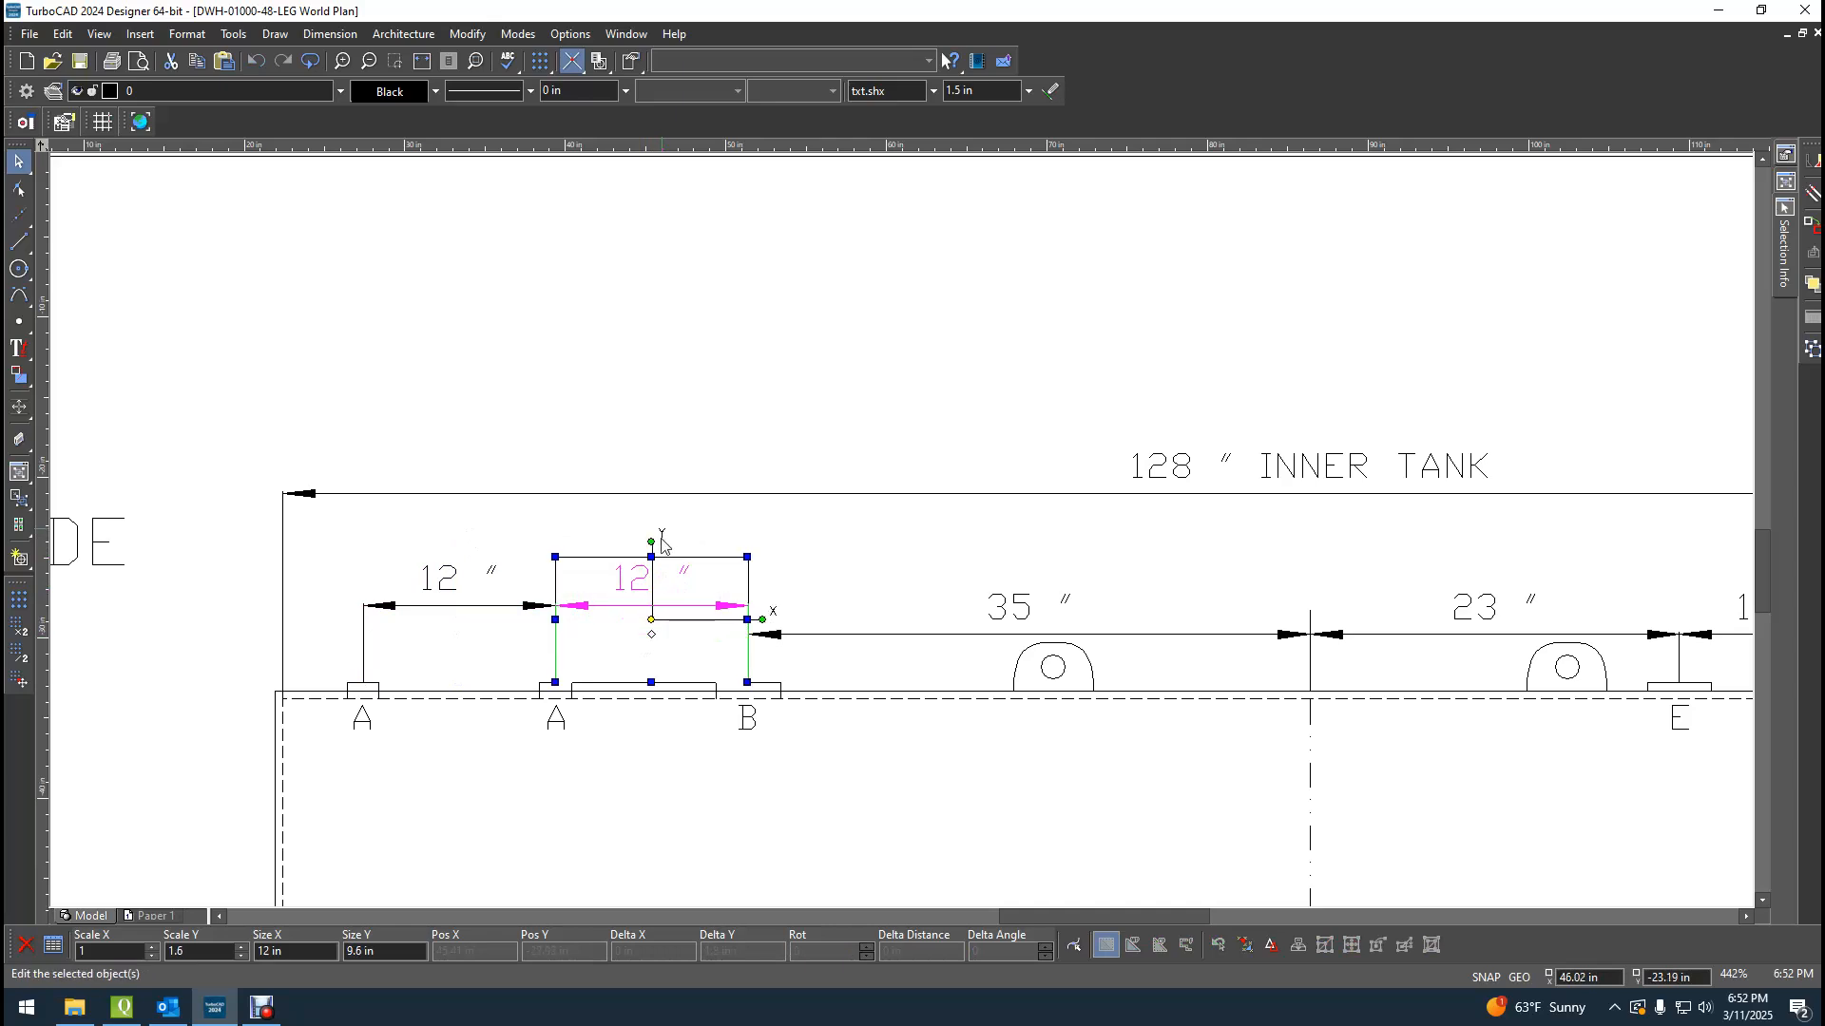
# Raise the 35" dimension above the lug with a vertical stretch of about 1.6, level with the neighbouring 12" dimensions.
pyautogui.click(971, 642)
pyautogui.click(1030, 578)
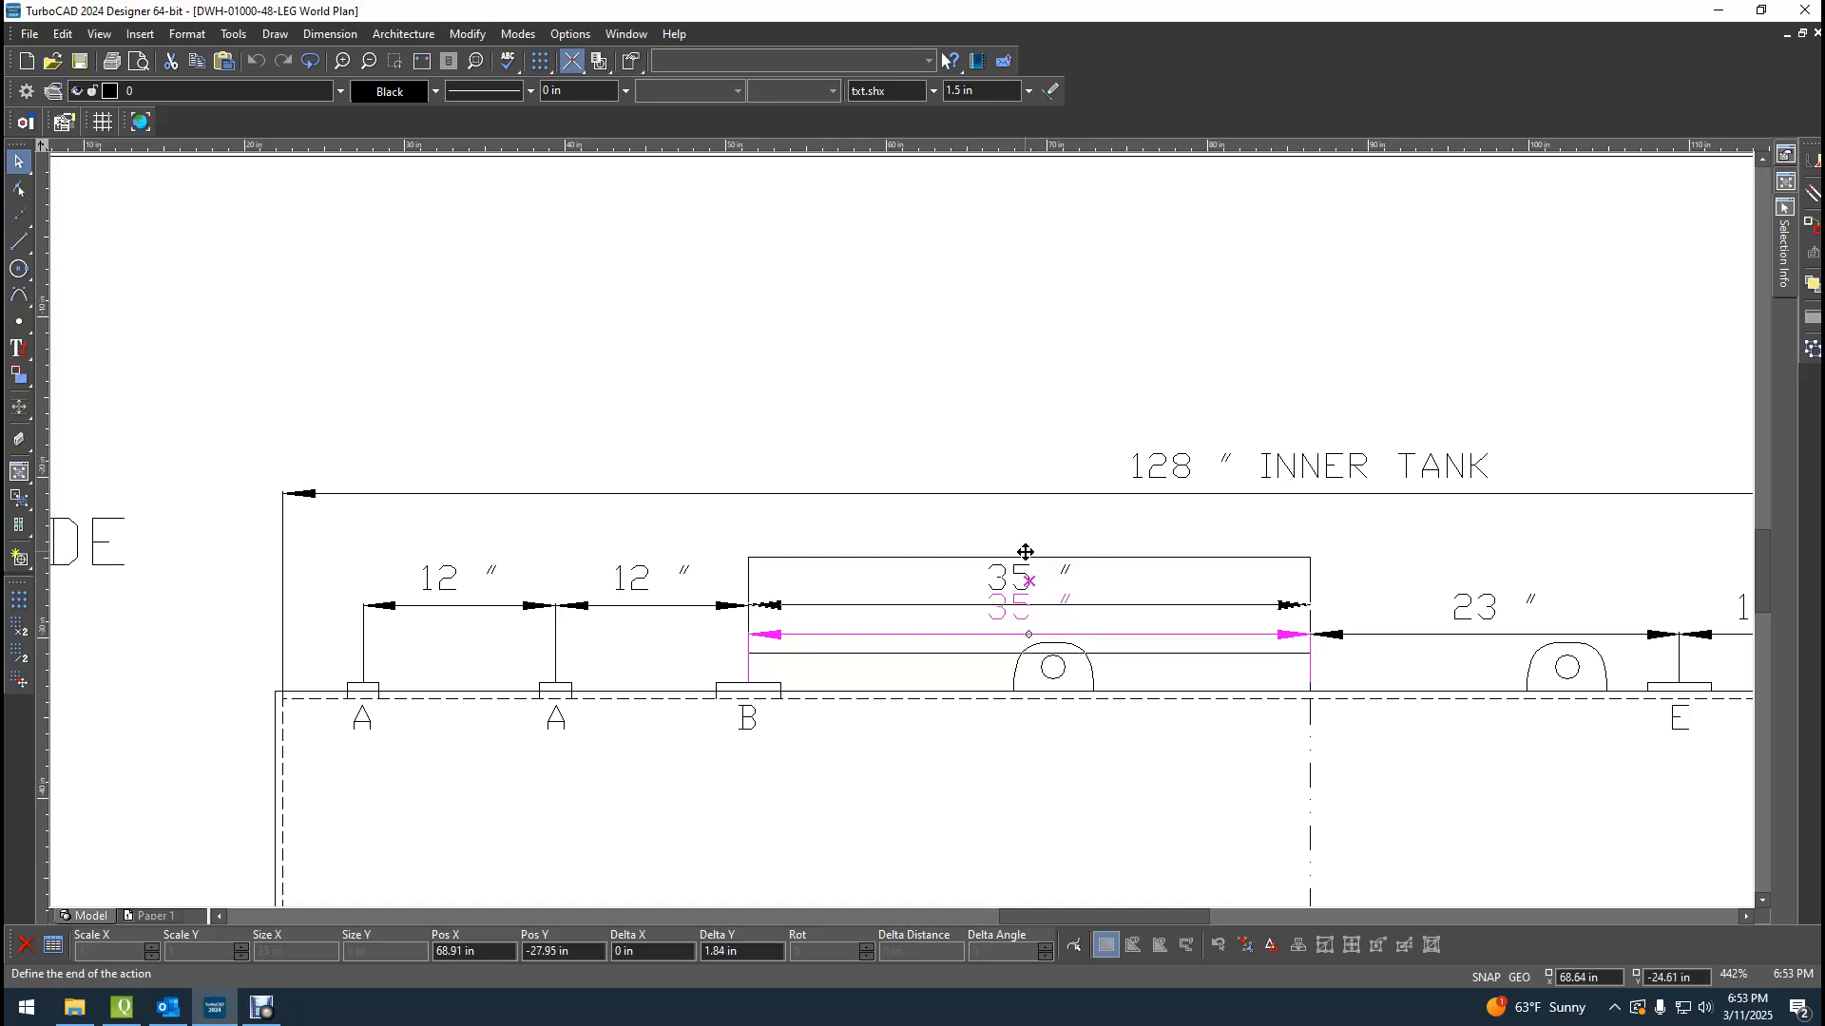
pyautogui.press('Escape')
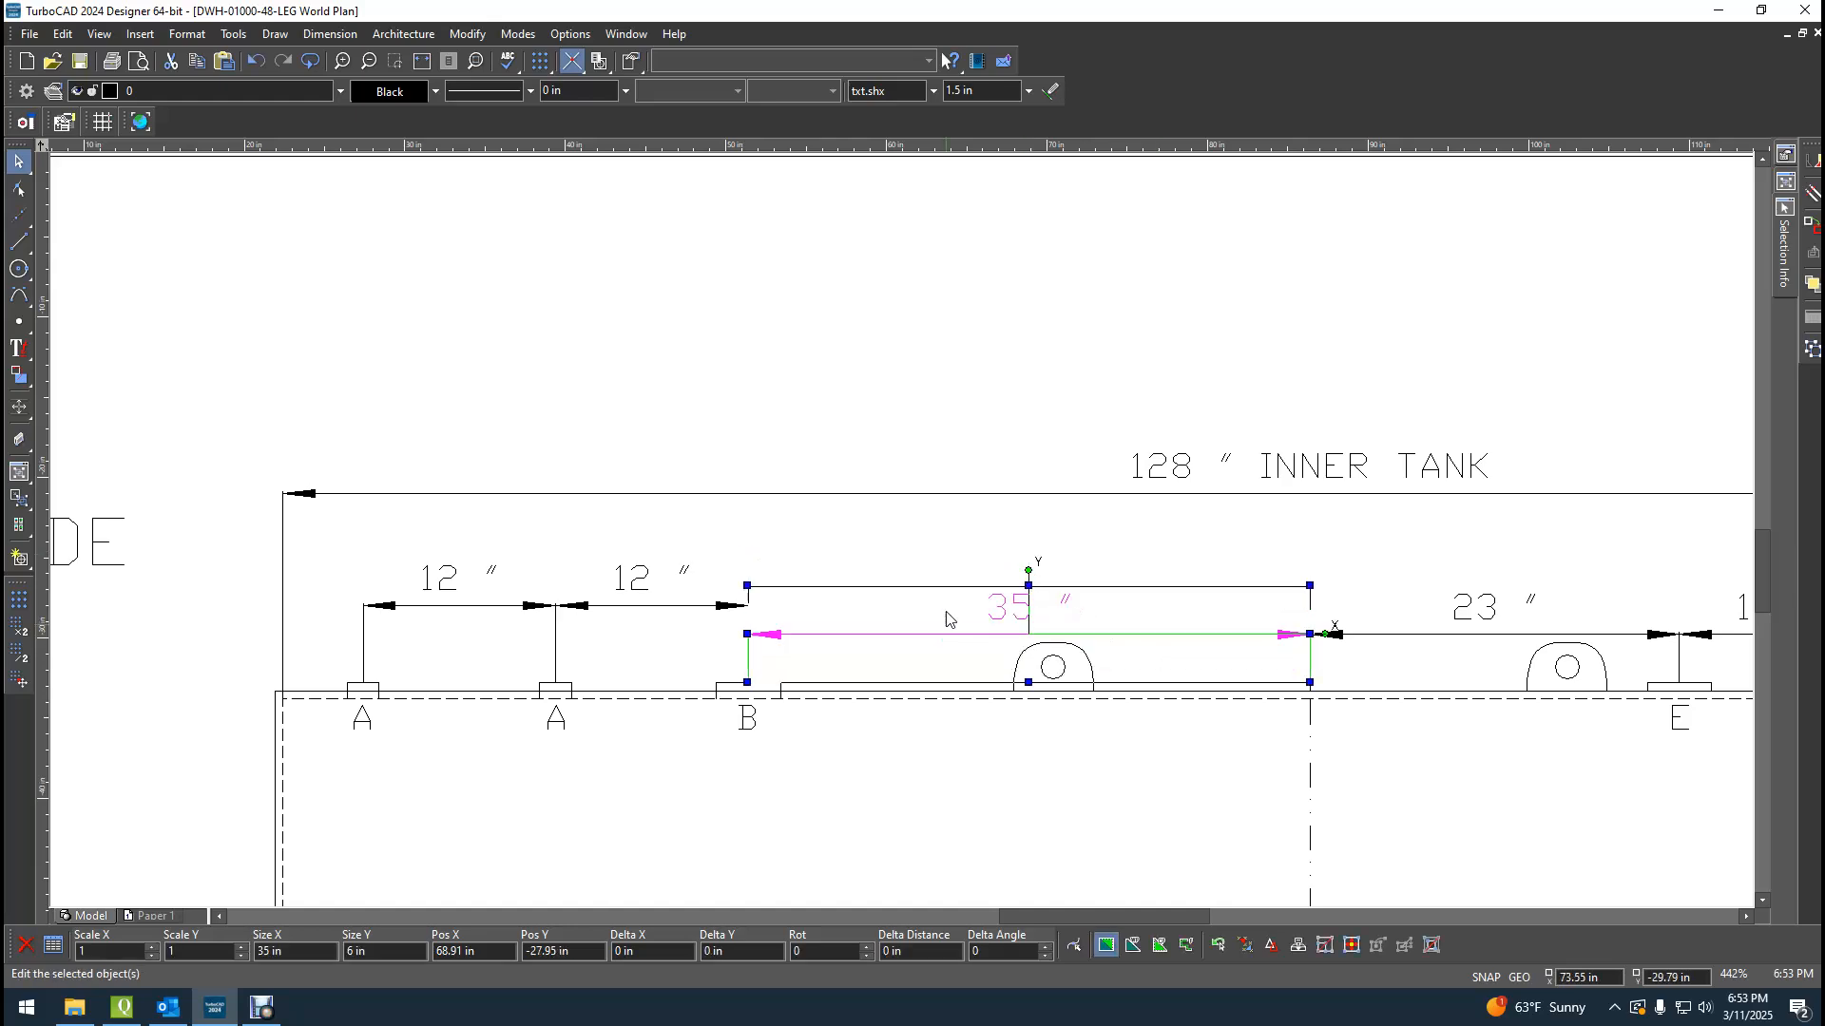
pyautogui.click(1038, 581)
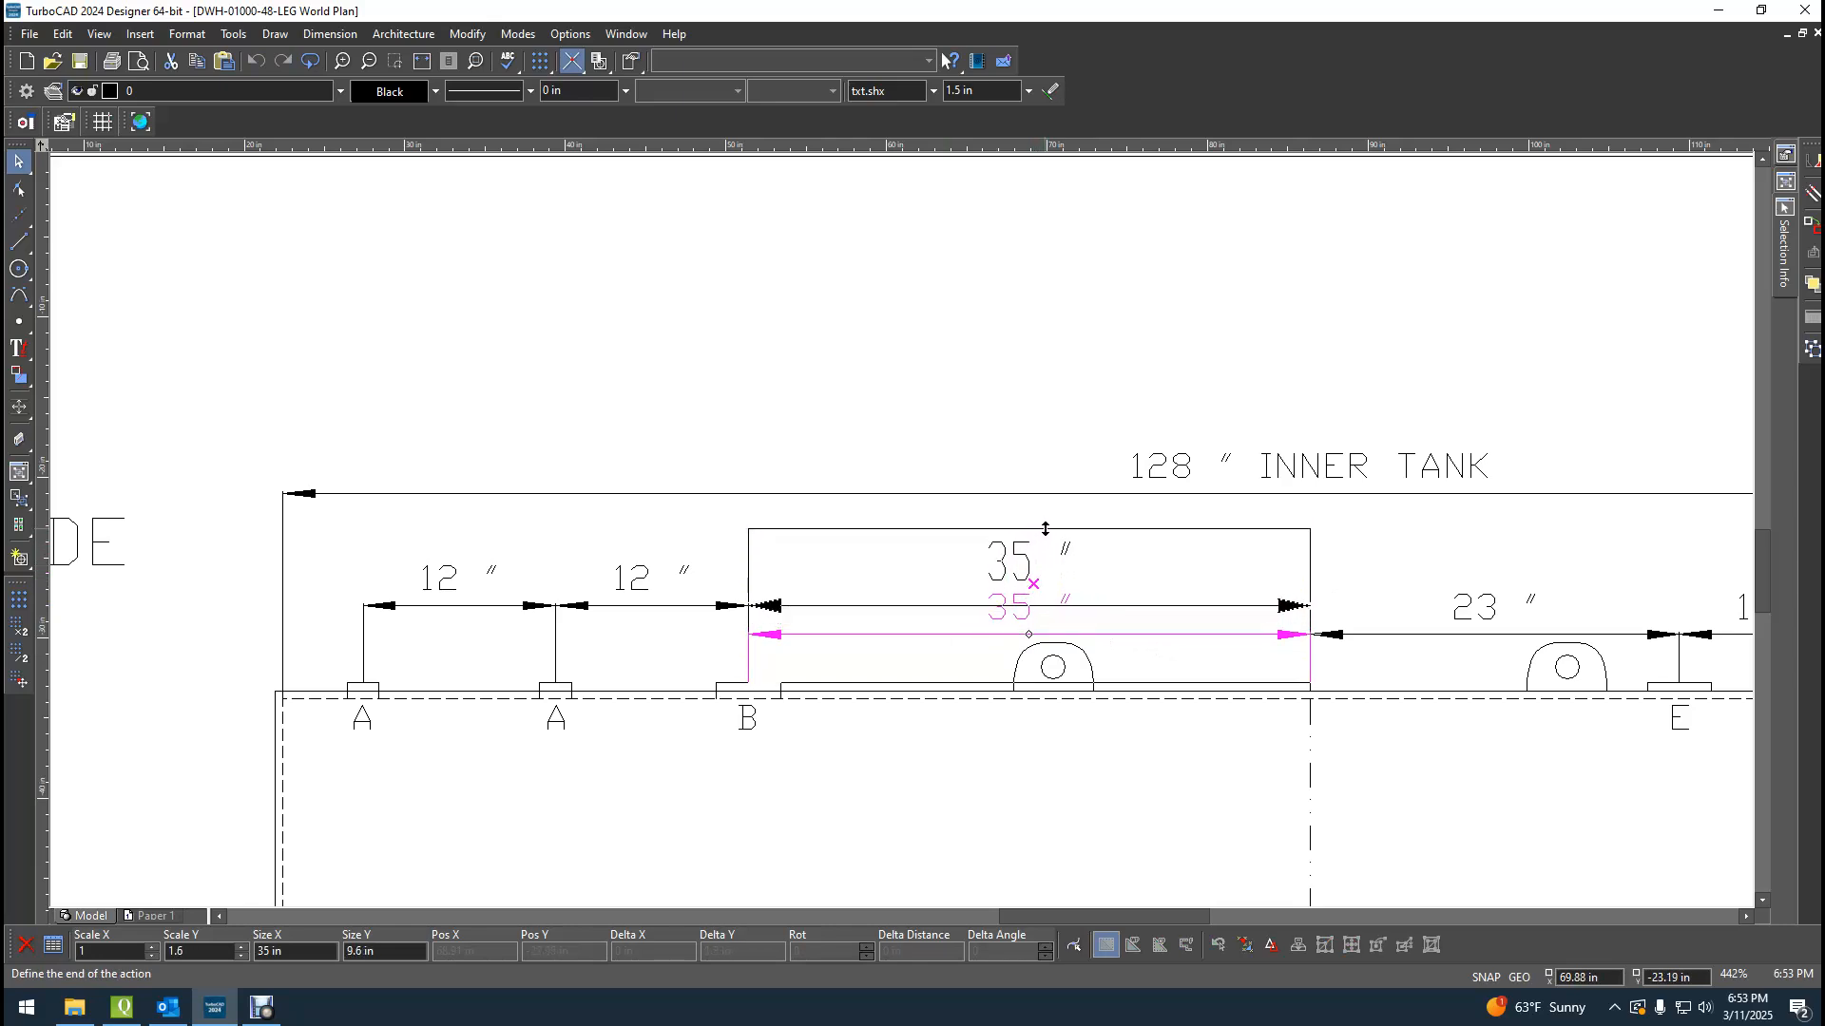
pyautogui.click(1046, 528)
# Raise the 23" dimension between the tank's centre line and fitting E above the lug with a vertical stretch of about 1.6.
pyautogui.scroll(-5, 1701, 727)
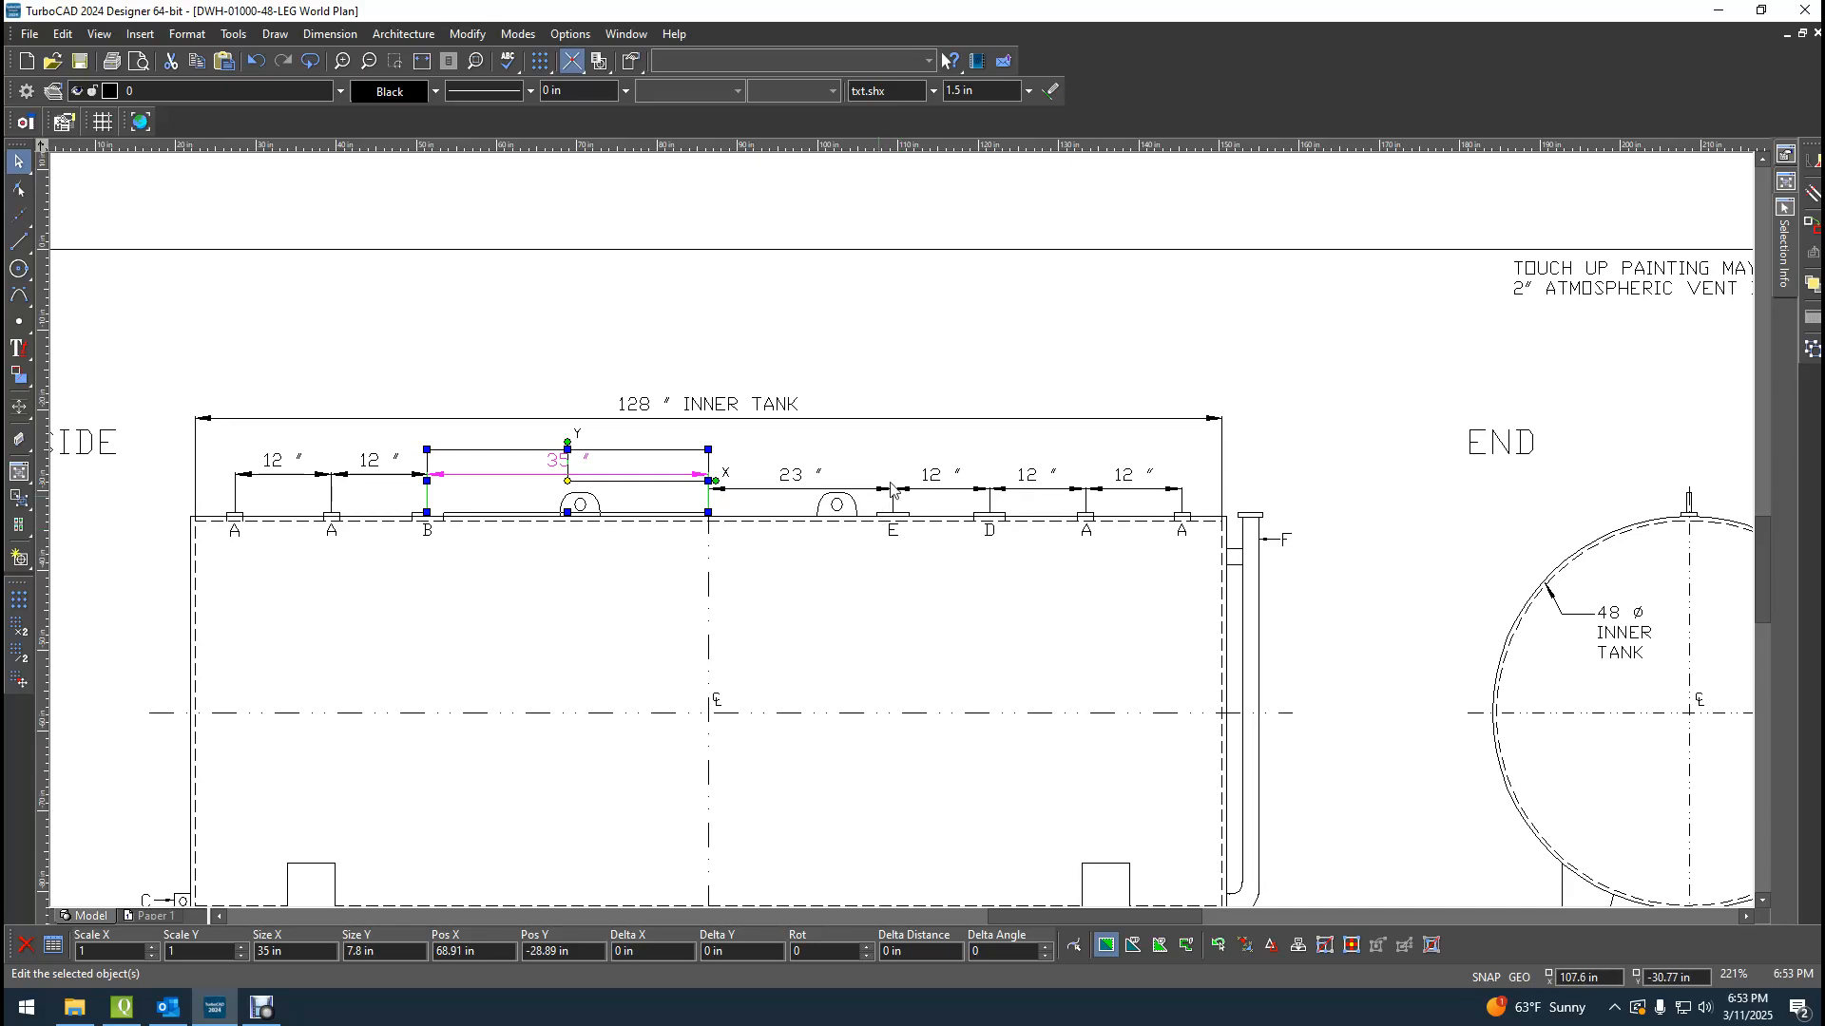
pyautogui.scroll(6, 903, 537)
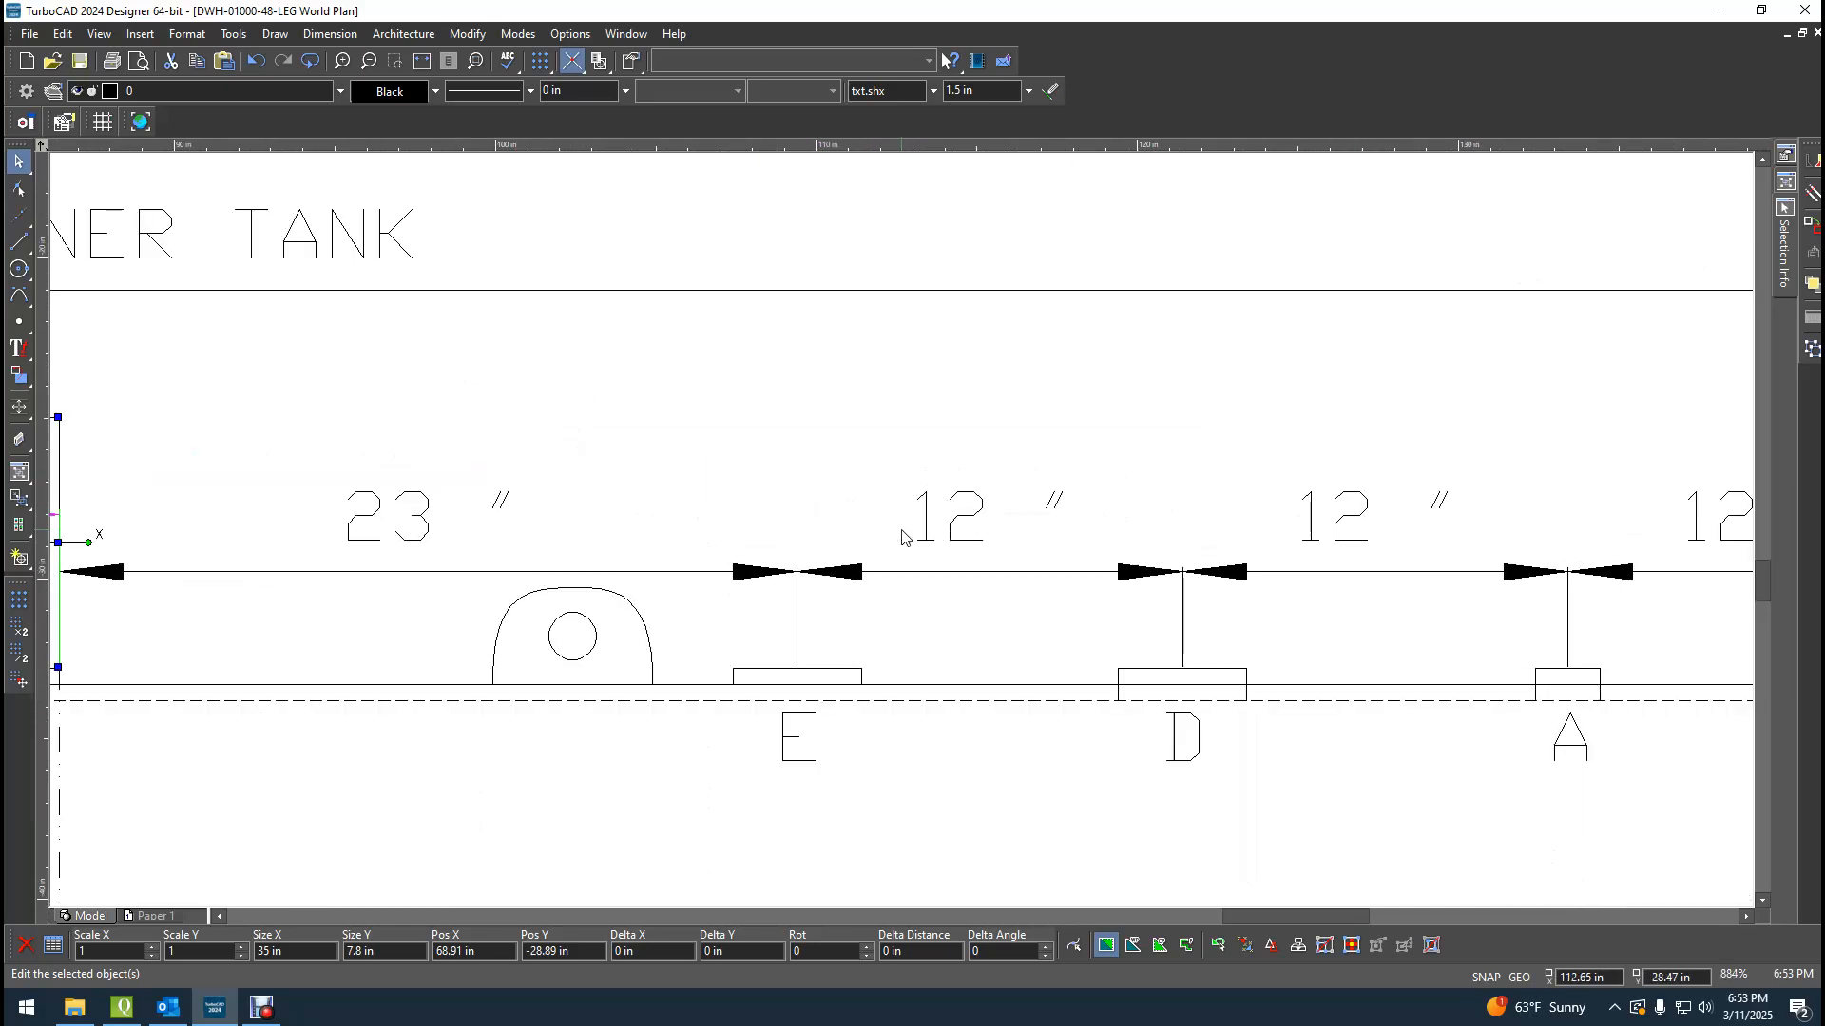
pyautogui.click(456, 571)
pyautogui.click(429, 478)
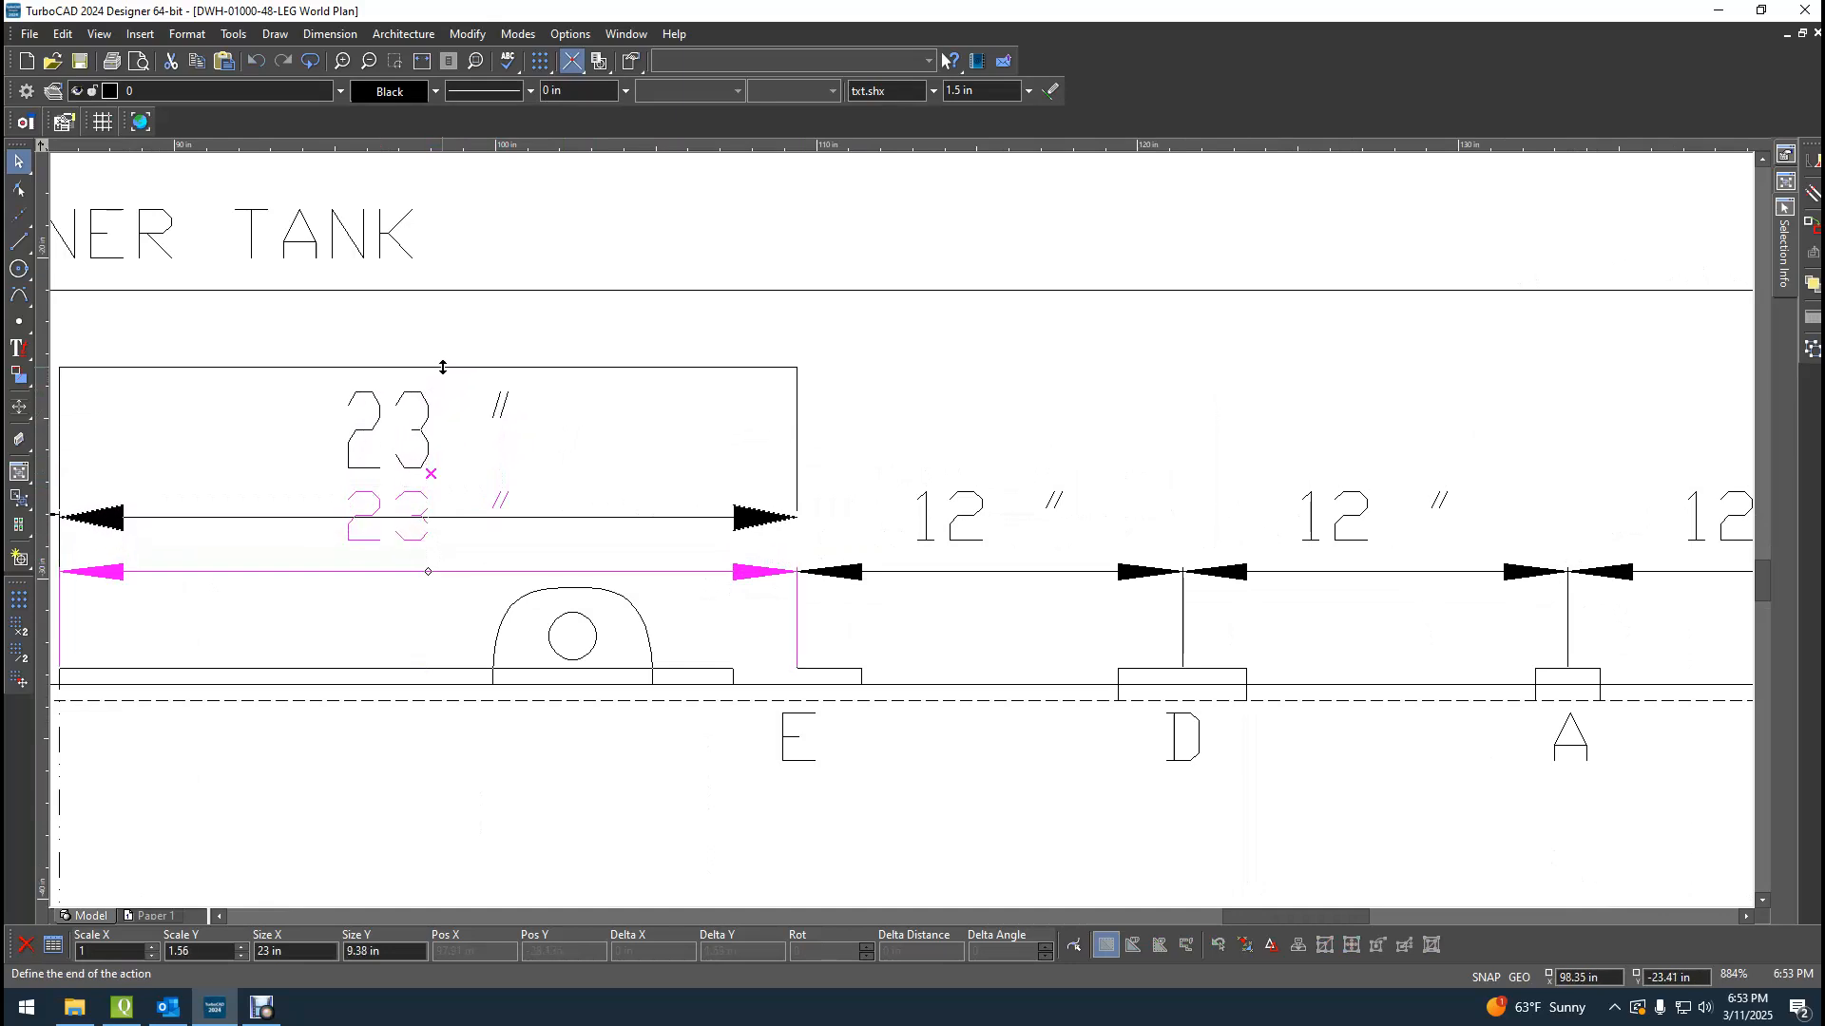
pyautogui.click(446, 360)
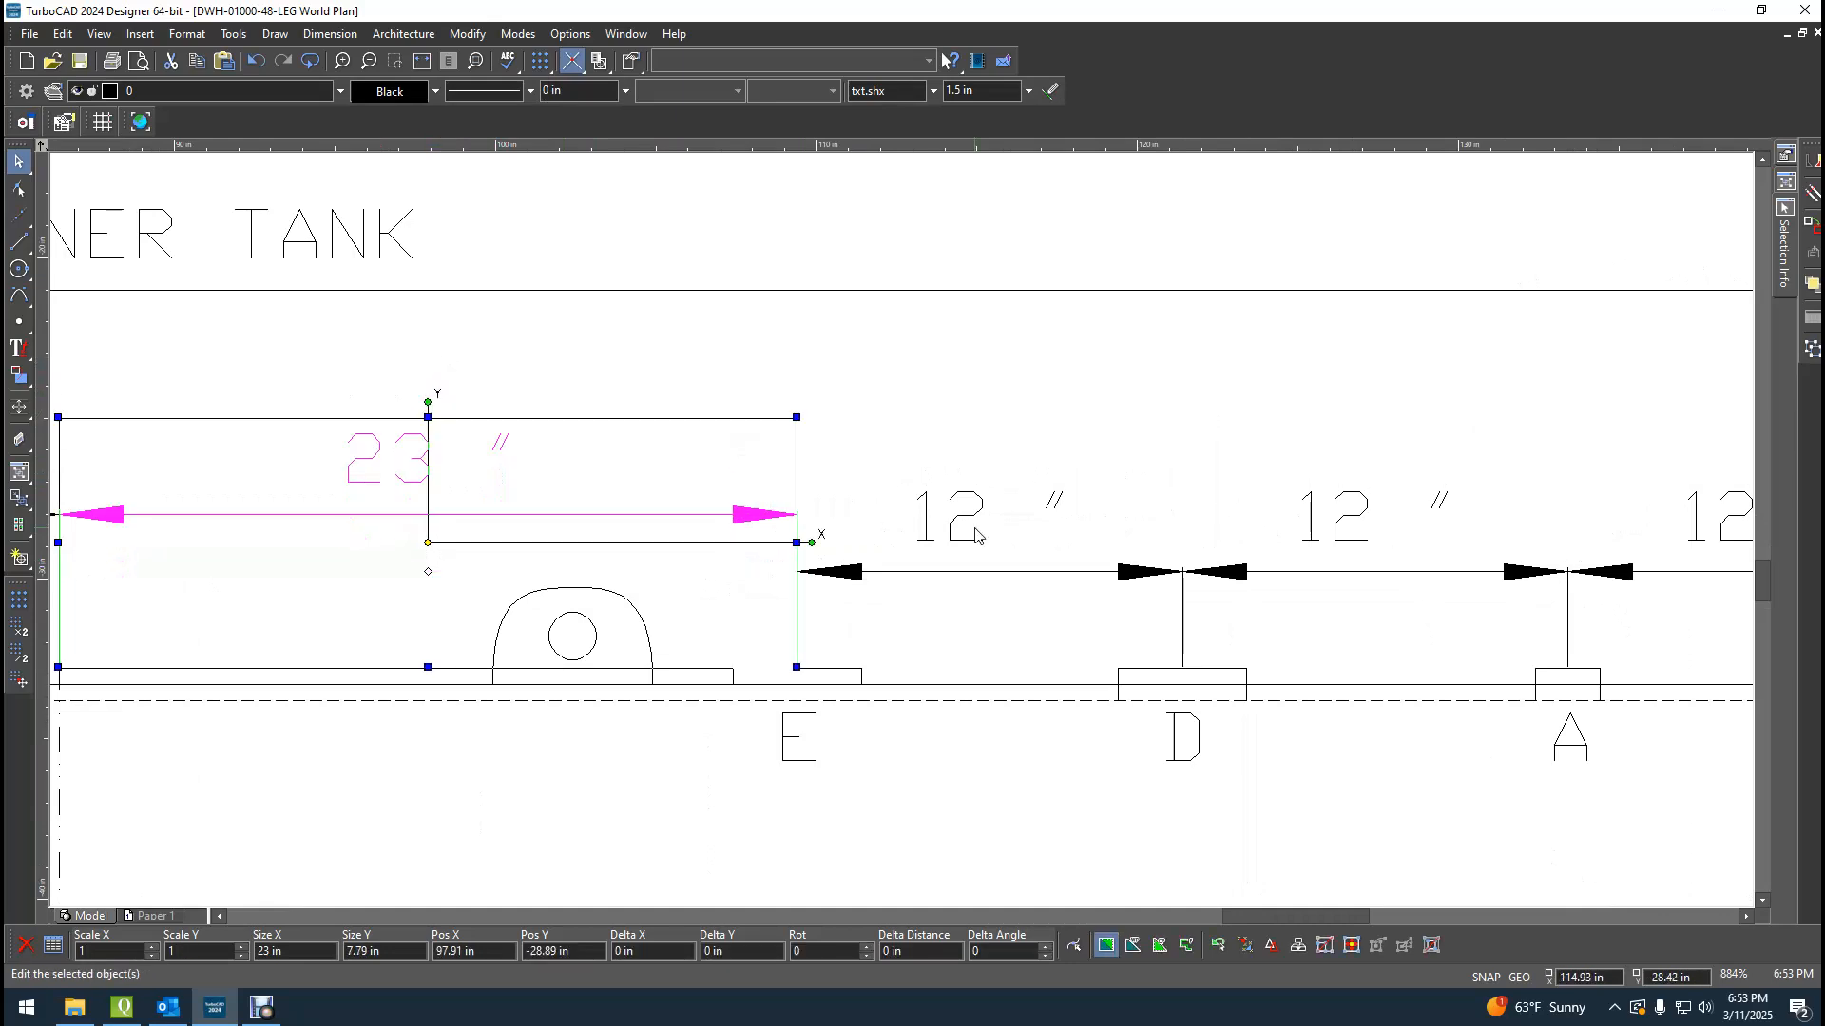
# Raise the 12" dimensions from fitting E to D and from D to A by about 1.6 vertically, level with the 23" dimension.
pyautogui.click(979, 575)
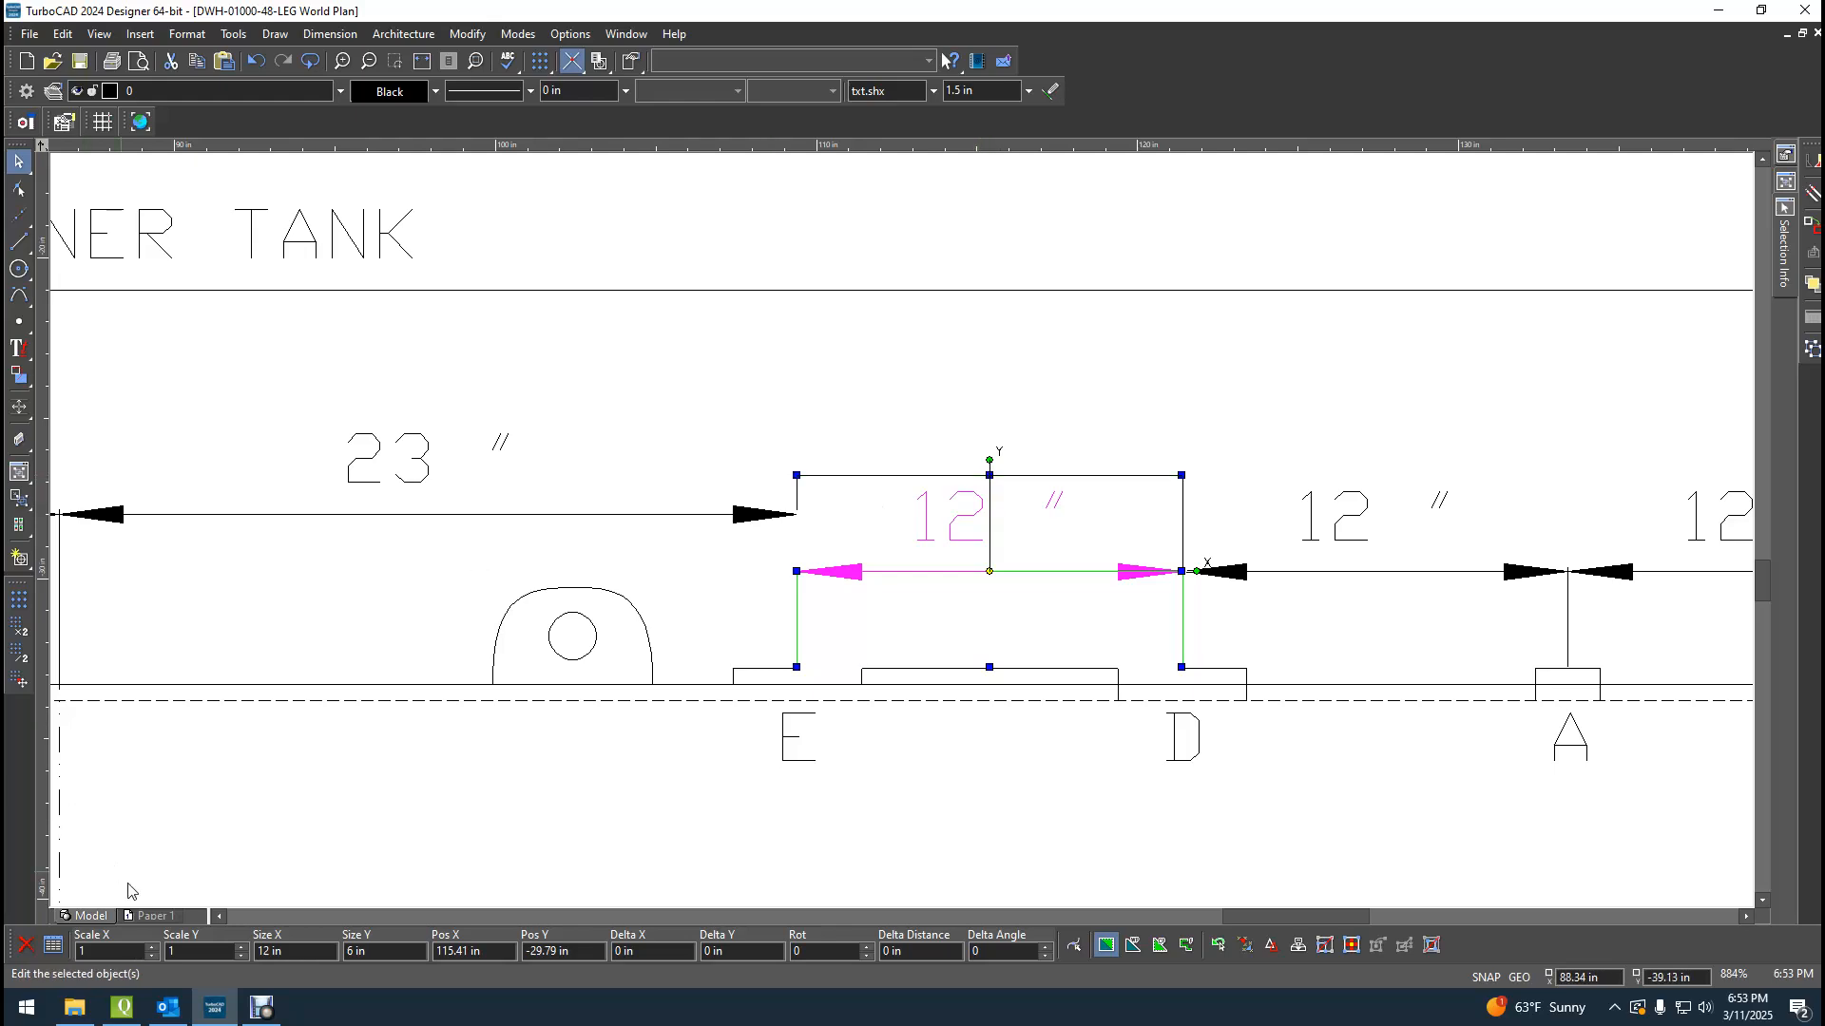
pyautogui.click(989, 476)
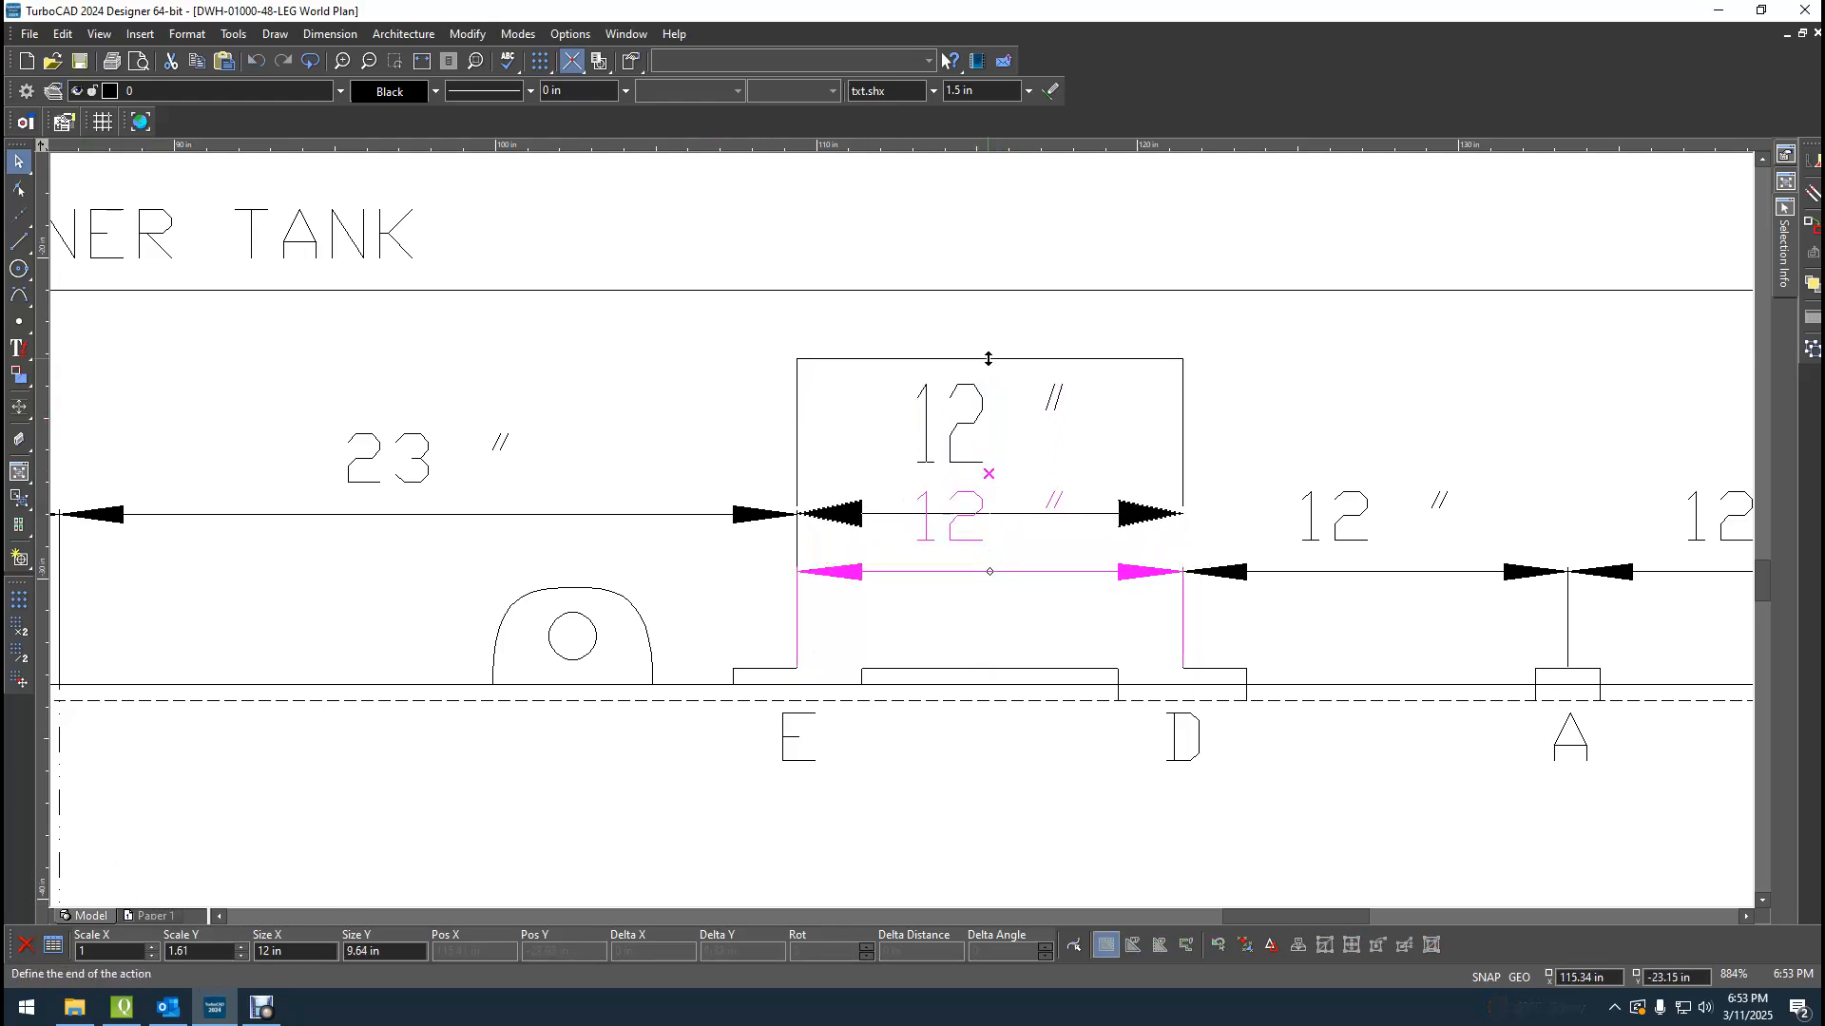
pyautogui.click(1007, 411)
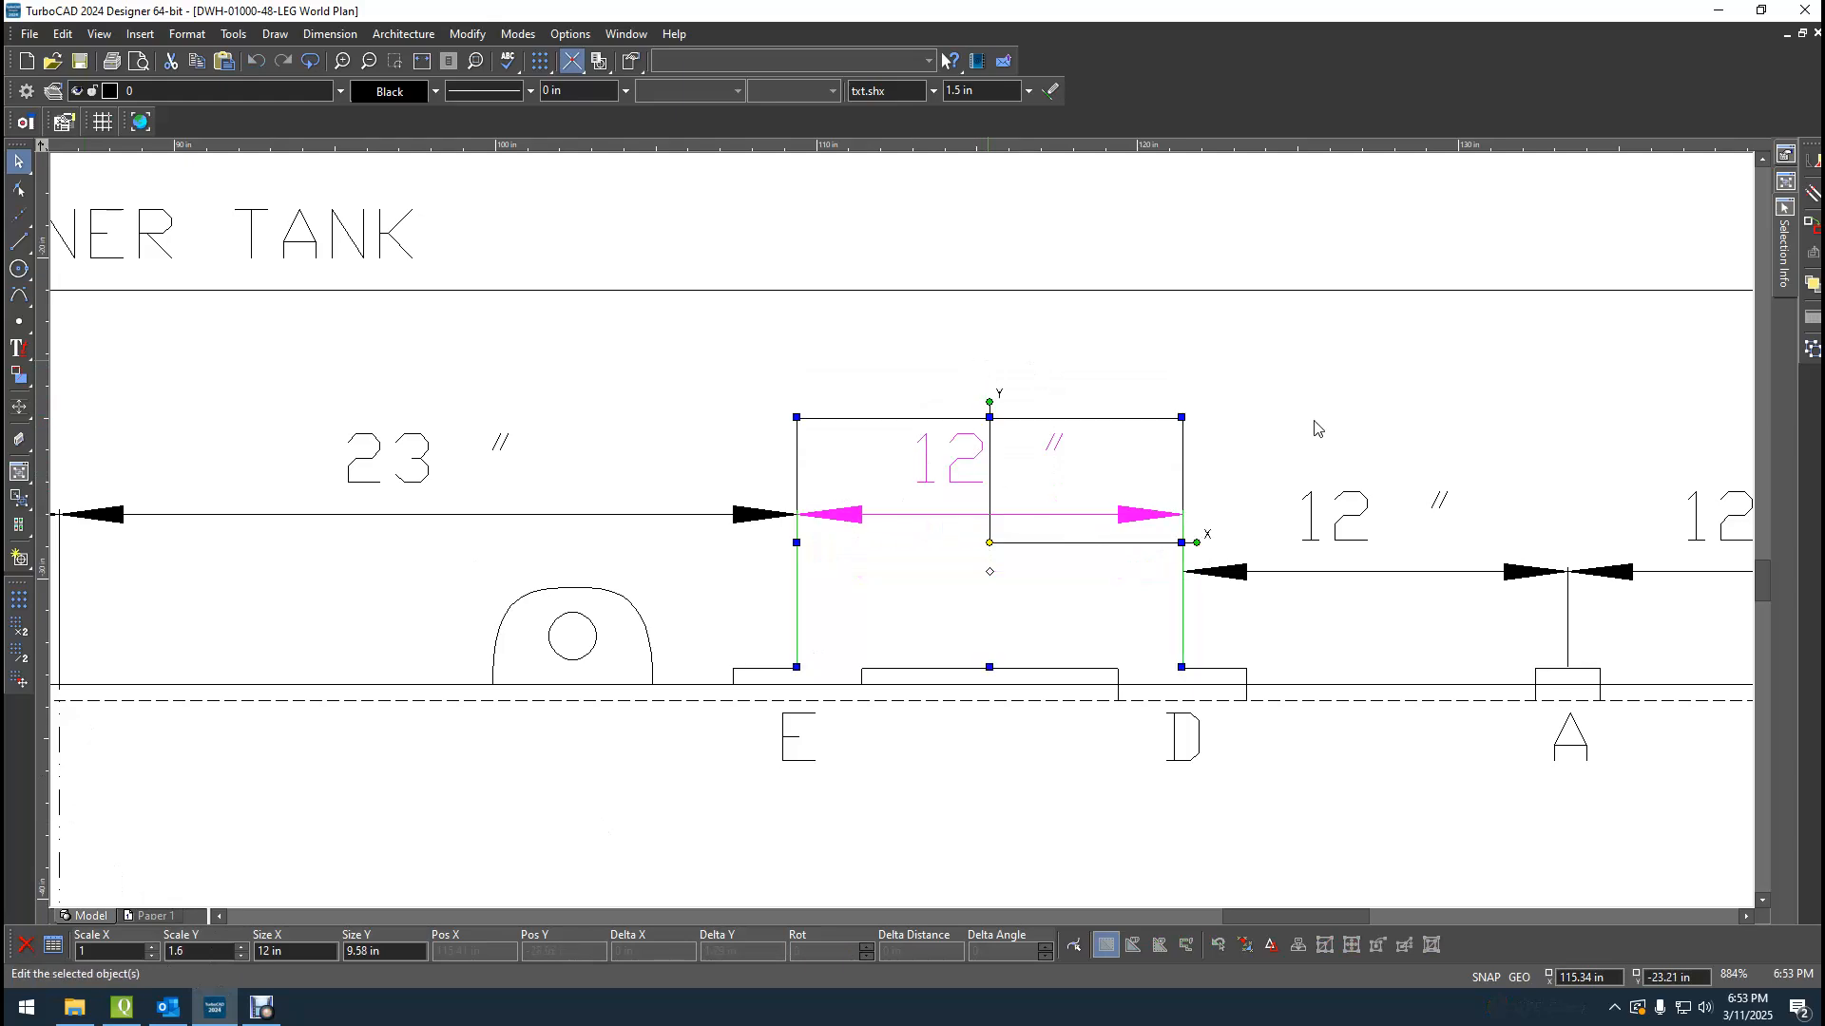
pyautogui.click(1374, 572)
pyautogui.click(1373, 473)
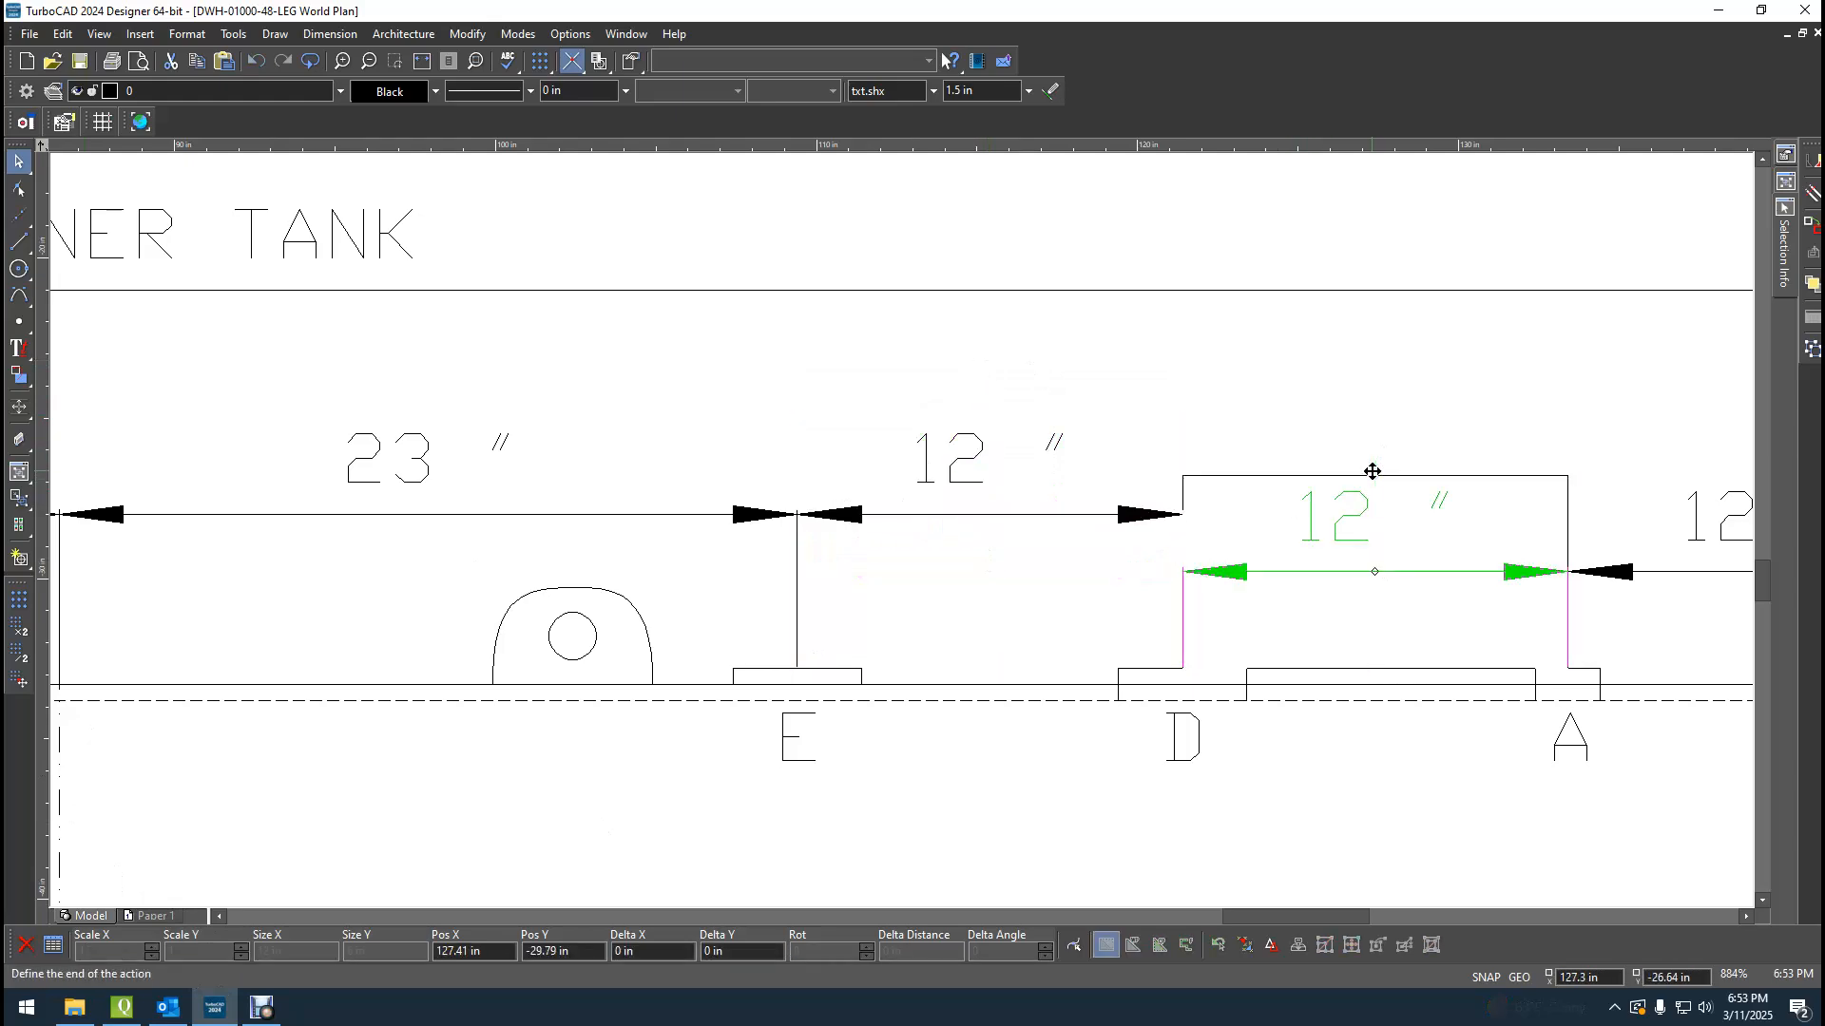
pyautogui.click(1372, 472)
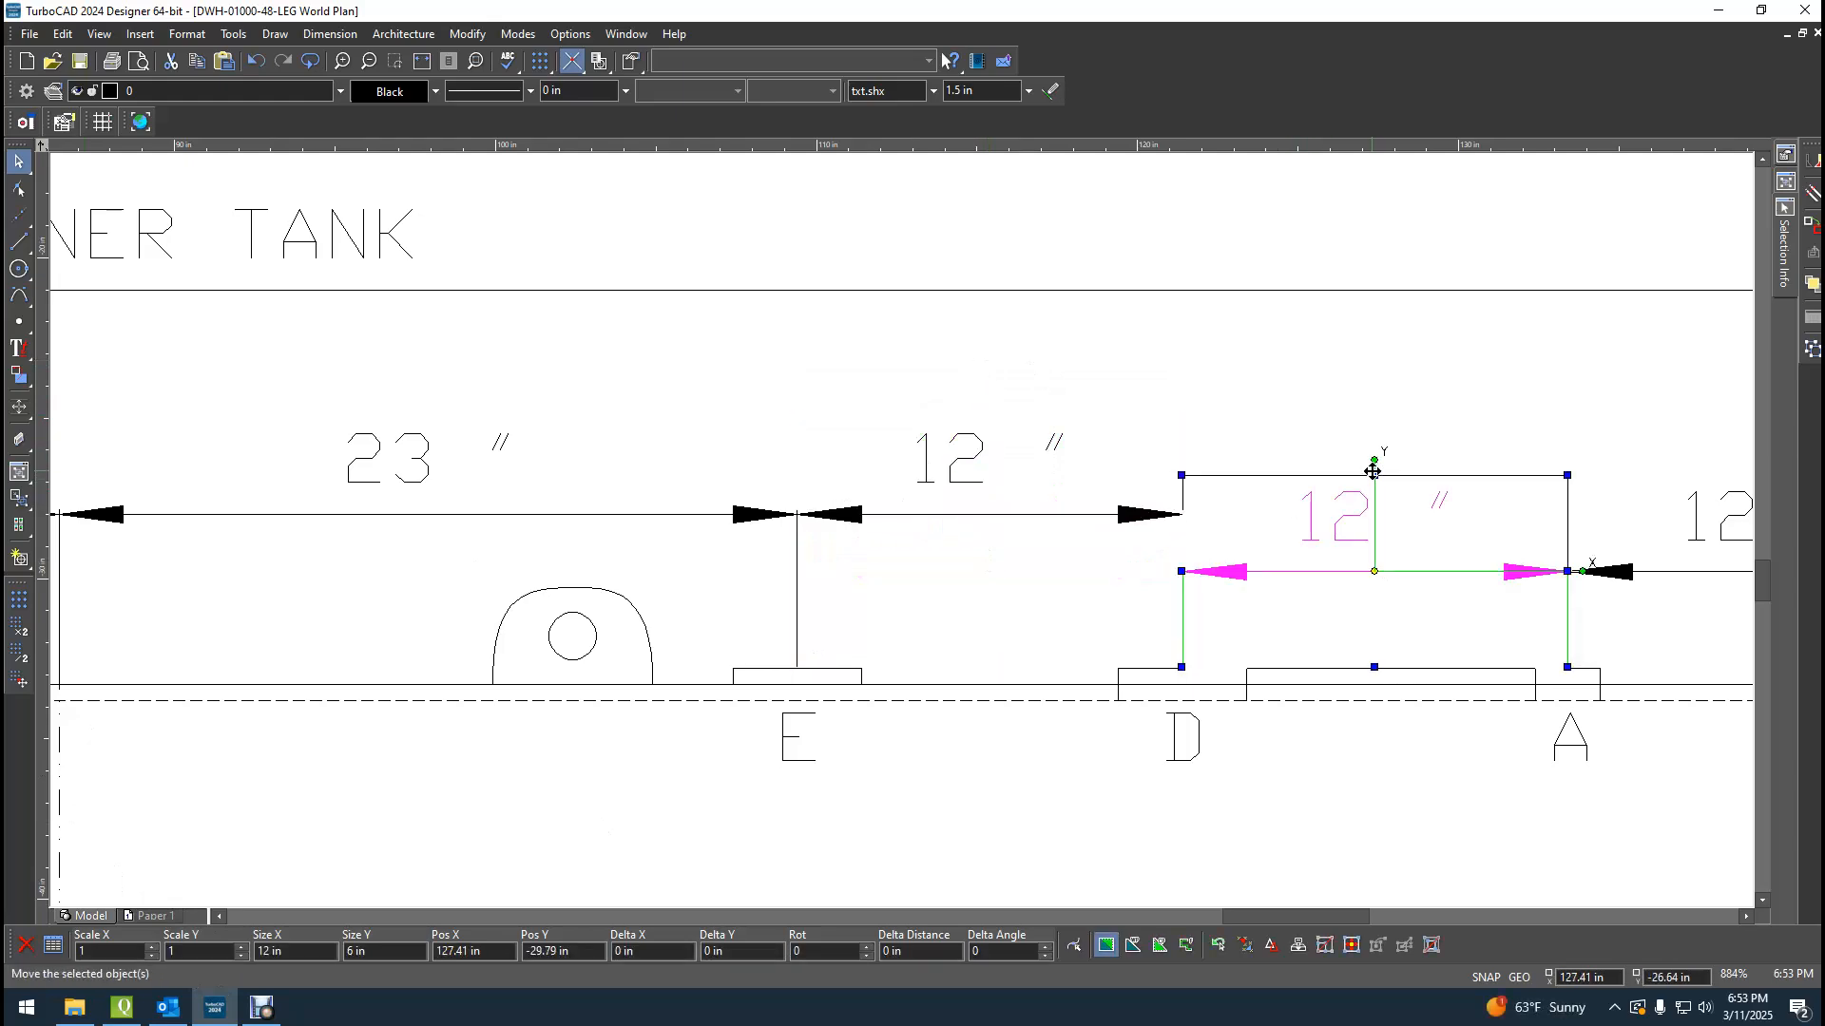
pyautogui.click(1374, 475)
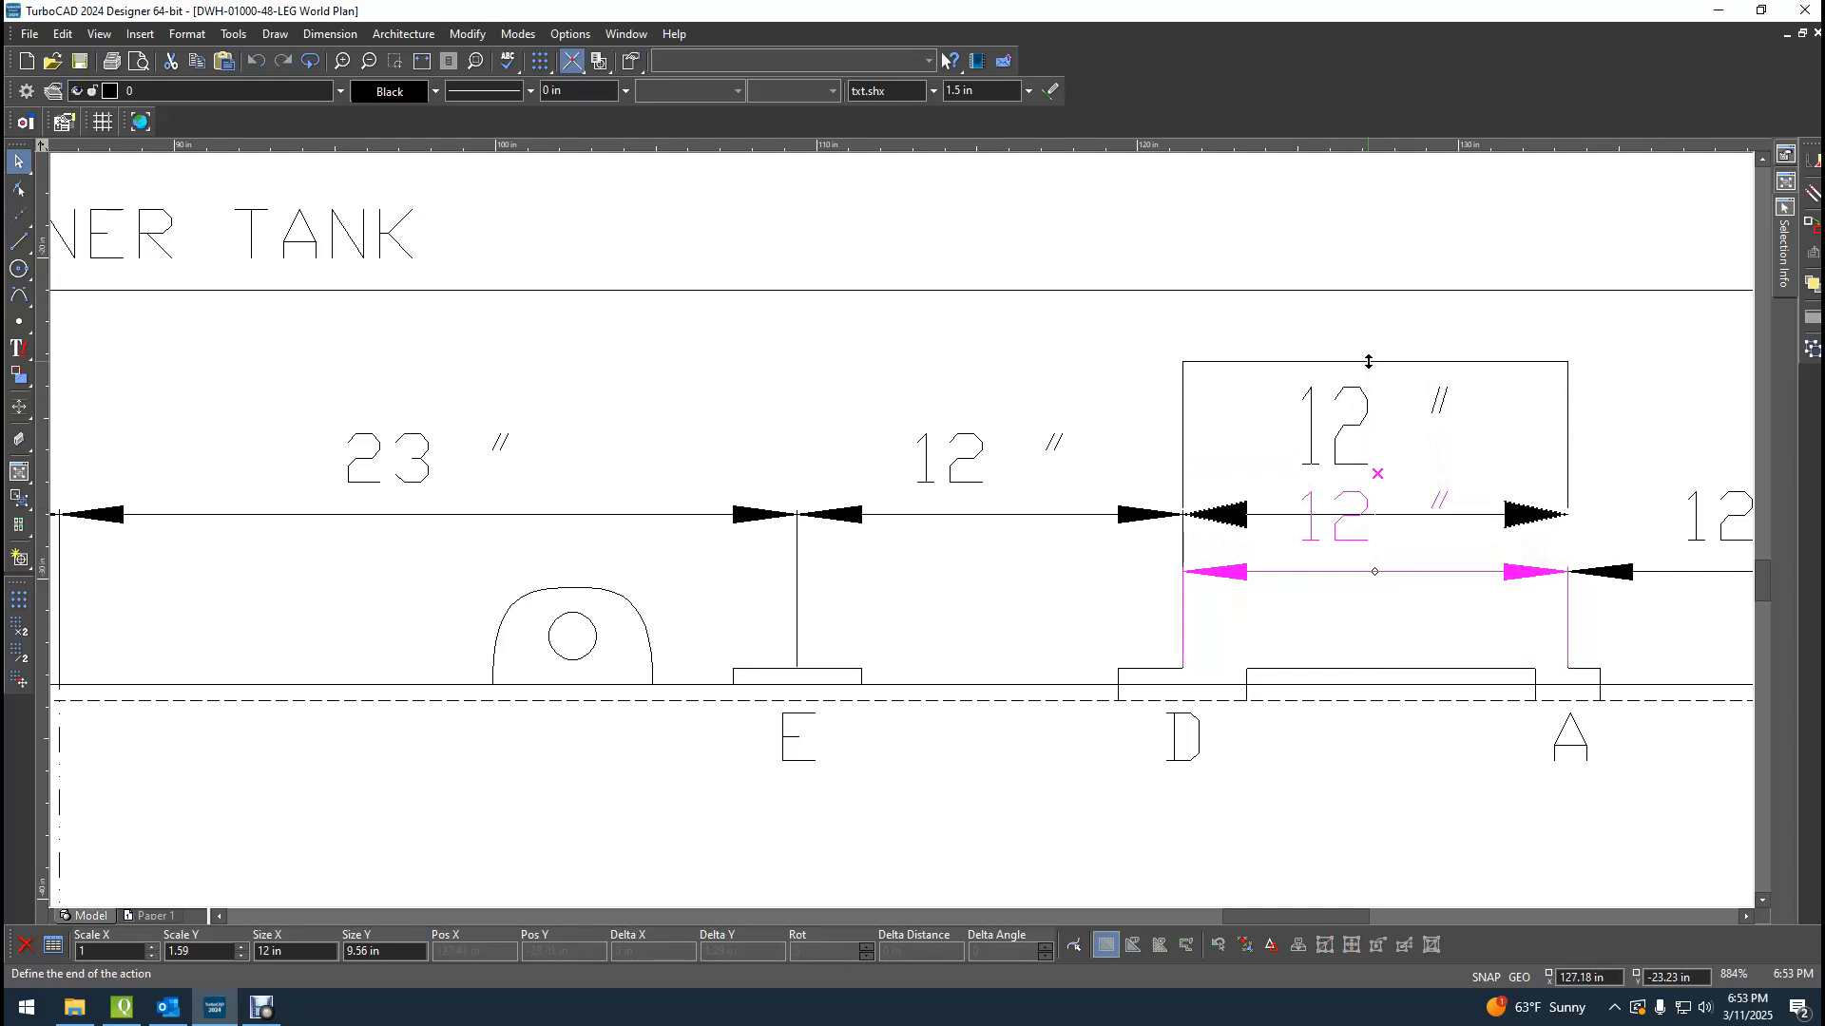
pyautogui.click(1368, 360)
# Raise the last 12" dimension, between the two A fittings near vent F, with a vertical stretch of about 1.6 to match its neighbours.
pyautogui.scroll(-2, 1439, 468)
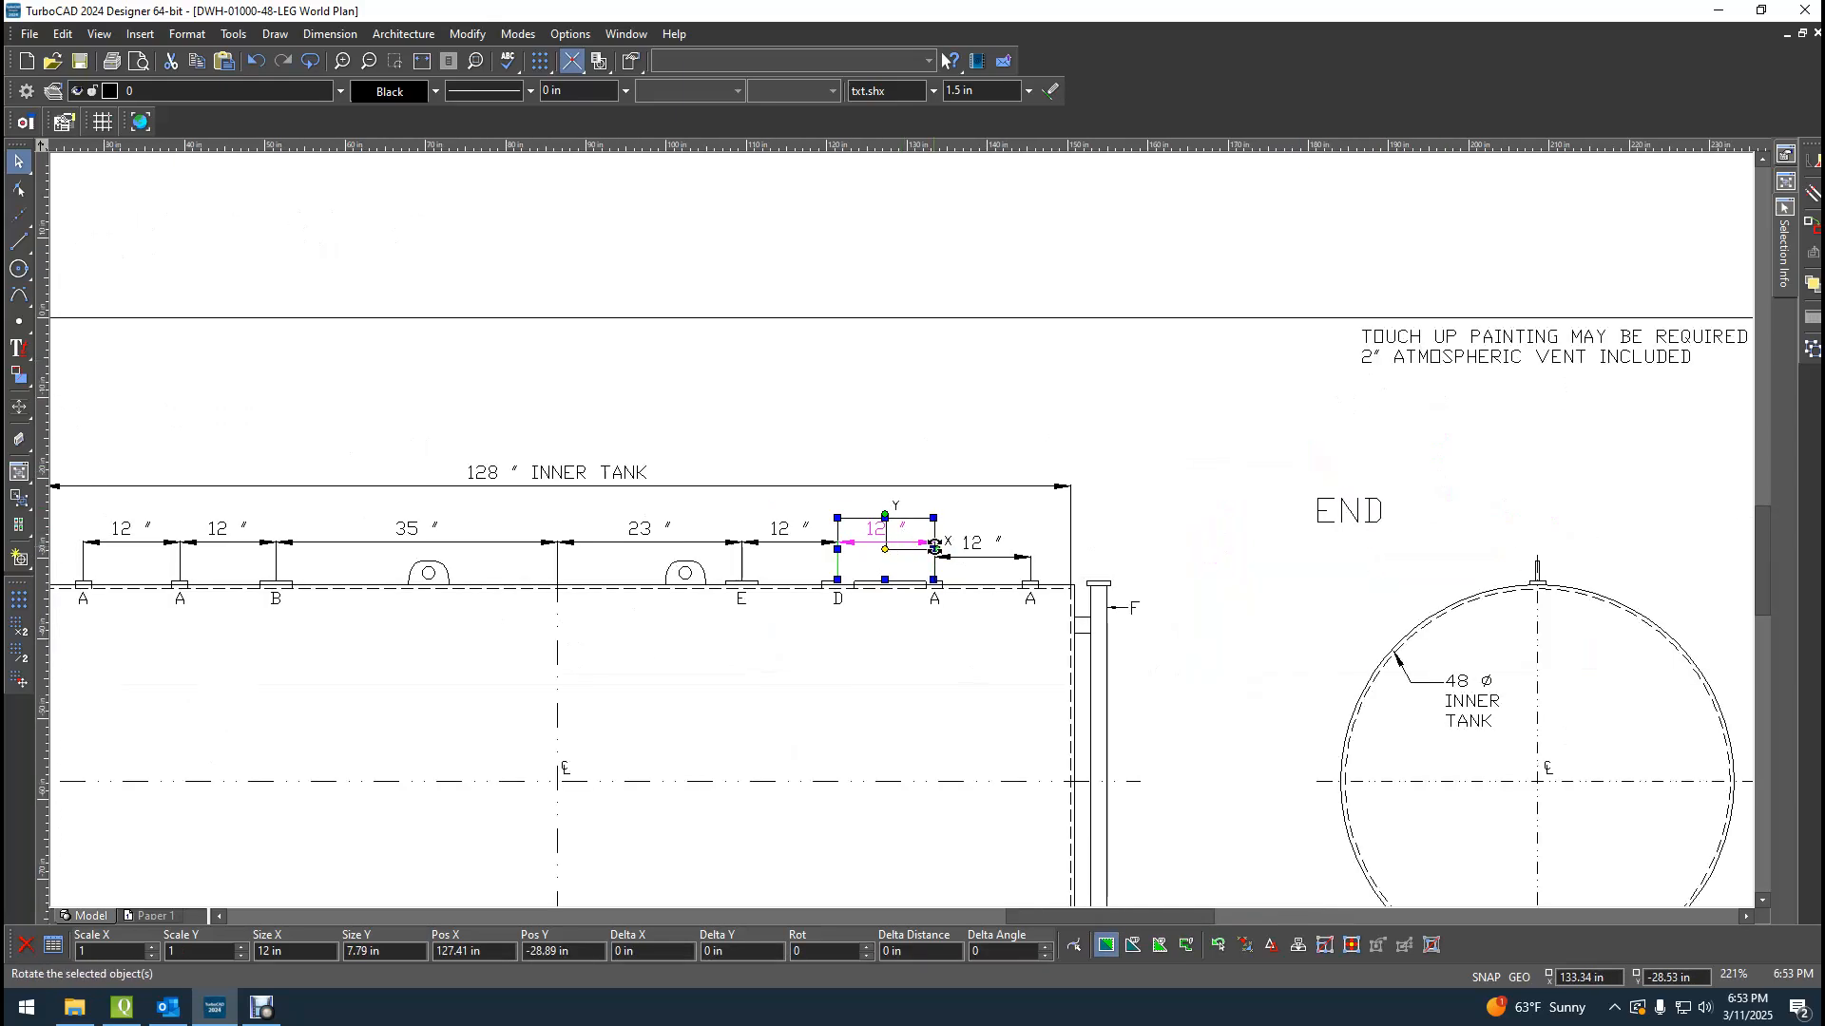
pyautogui.scroll(1, 929, 540)
pyautogui.click(958, 539)
pyautogui.click(997, 495)
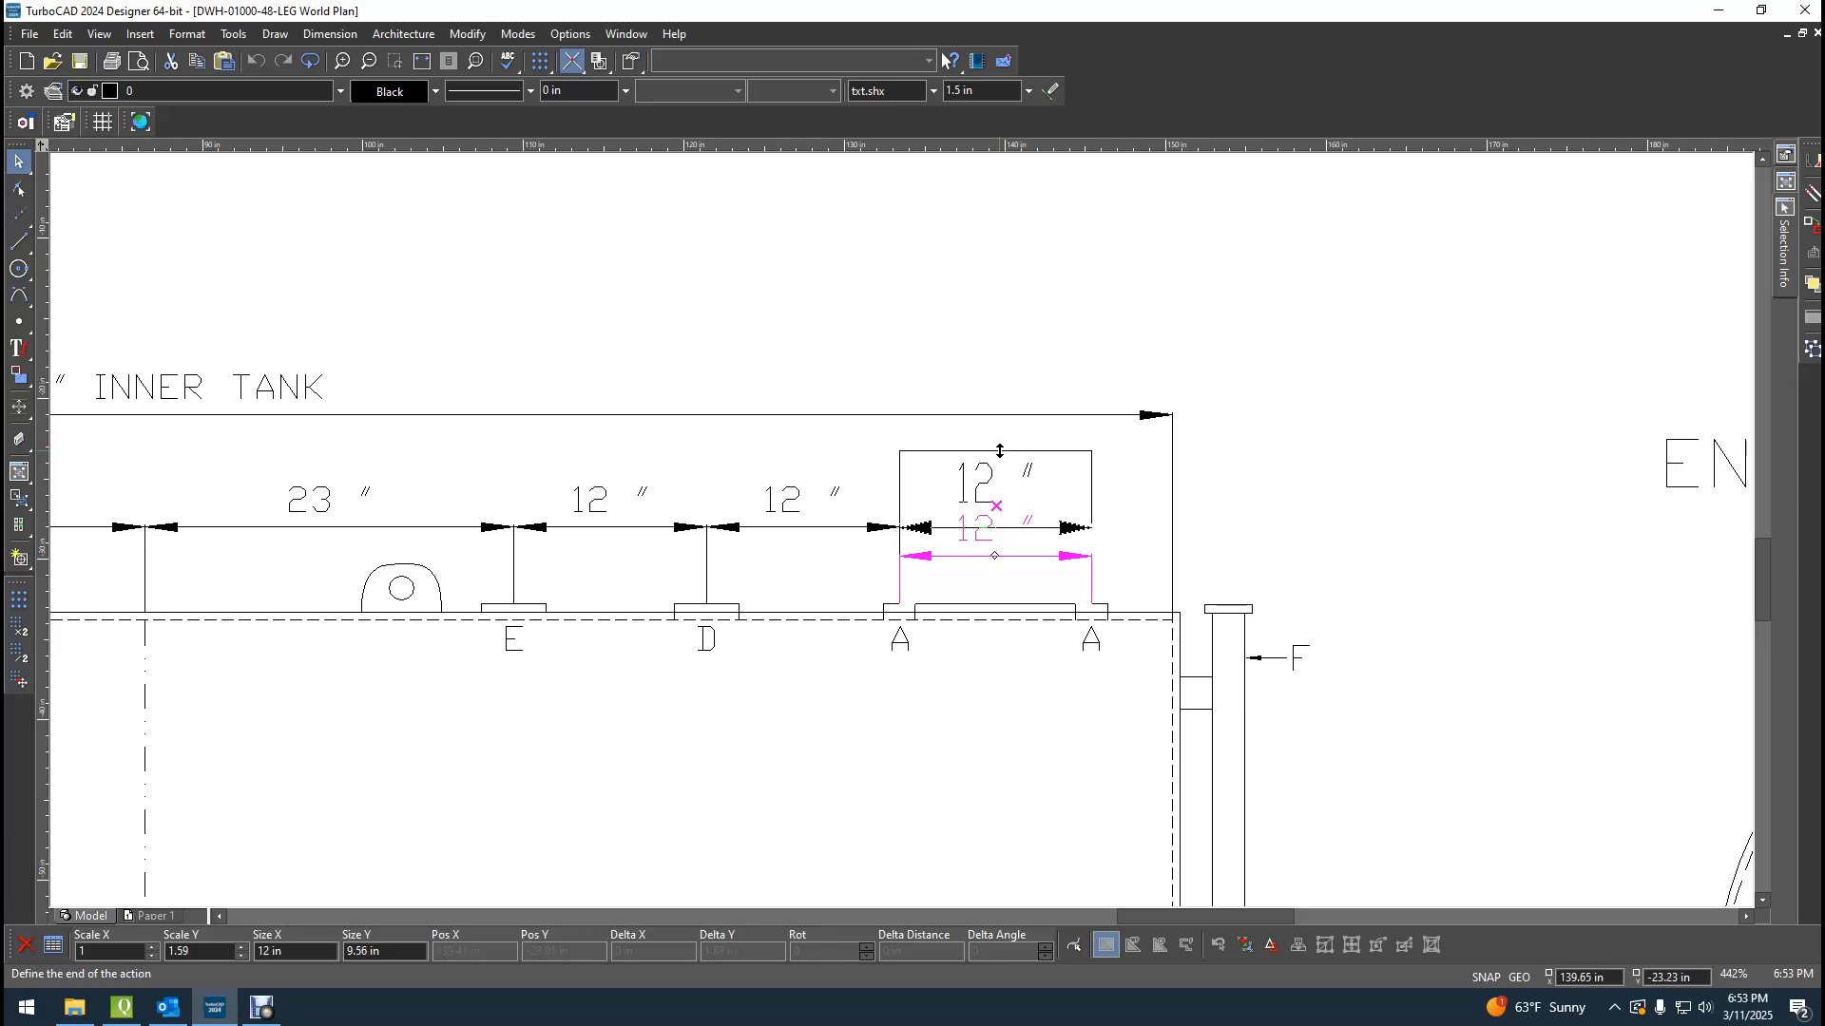
pyautogui.click(998, 454)
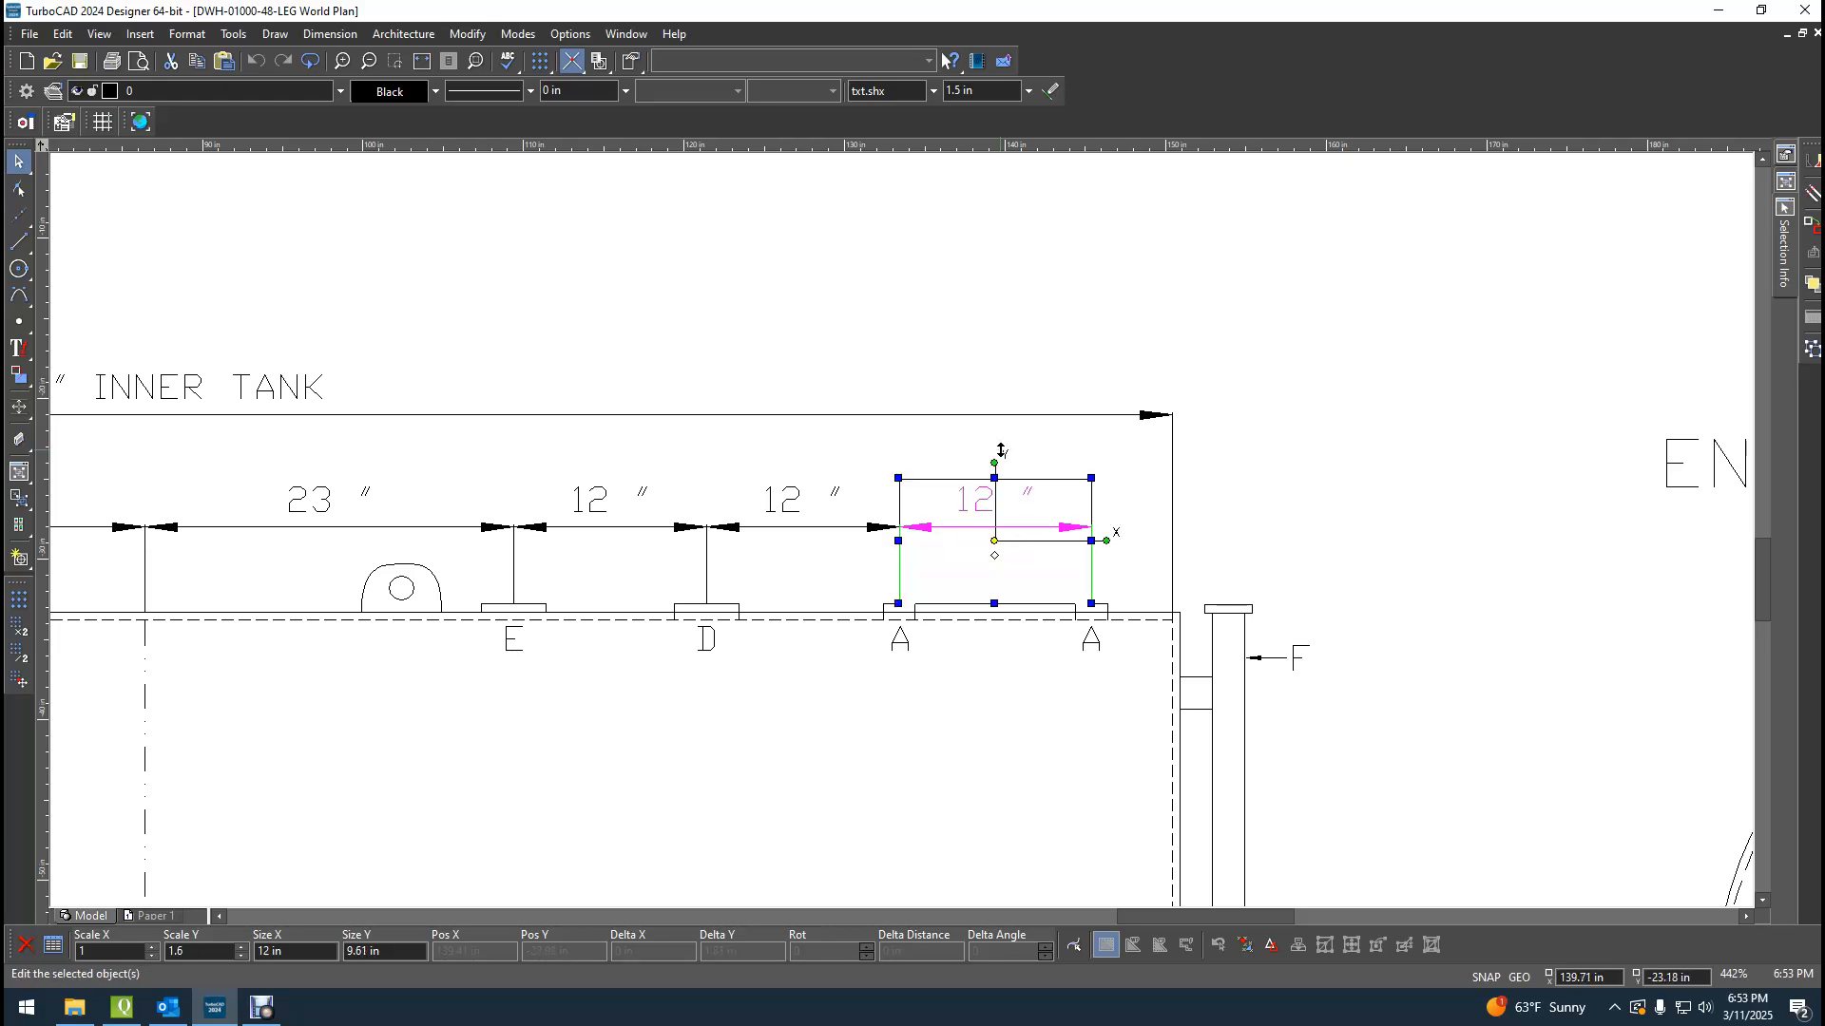
pyautogui.click(1372, 502)
pyautogui.scroll(-5, 1371, 502)
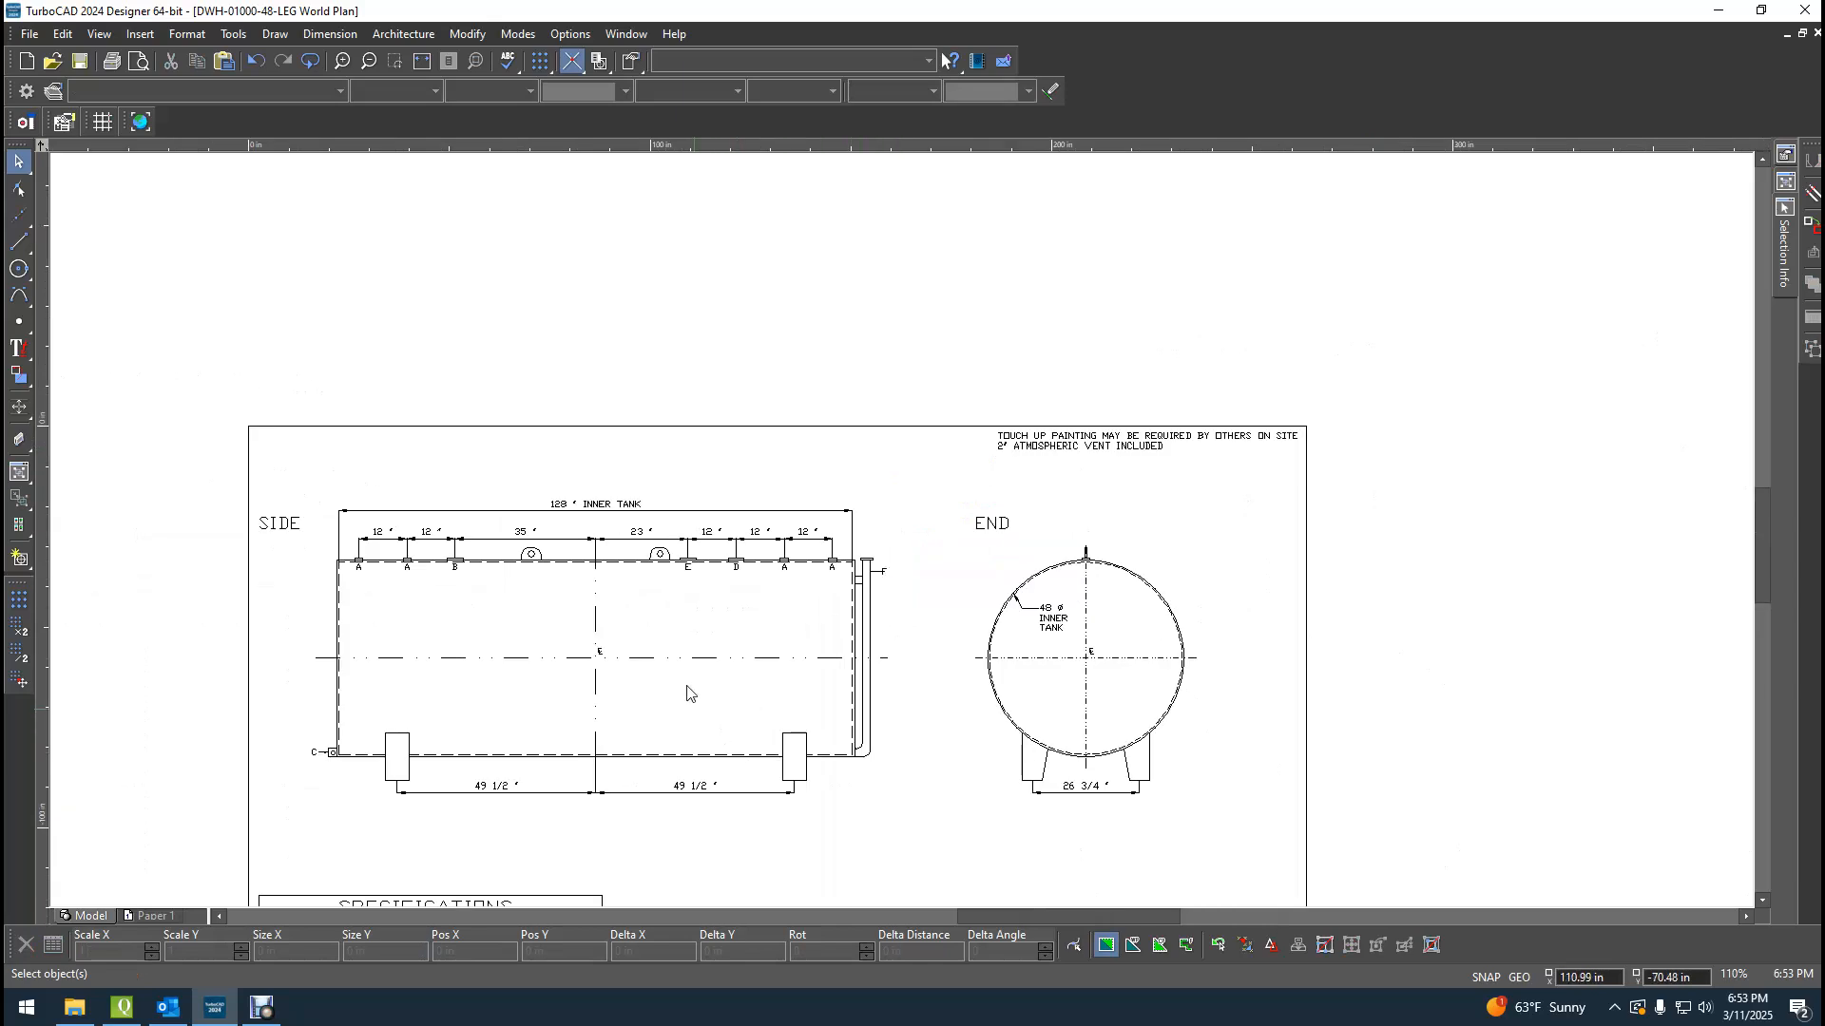
# Try to duplicate the E label below its fitting on the tank top.
pyautogui.scroll(5, 652, 601)
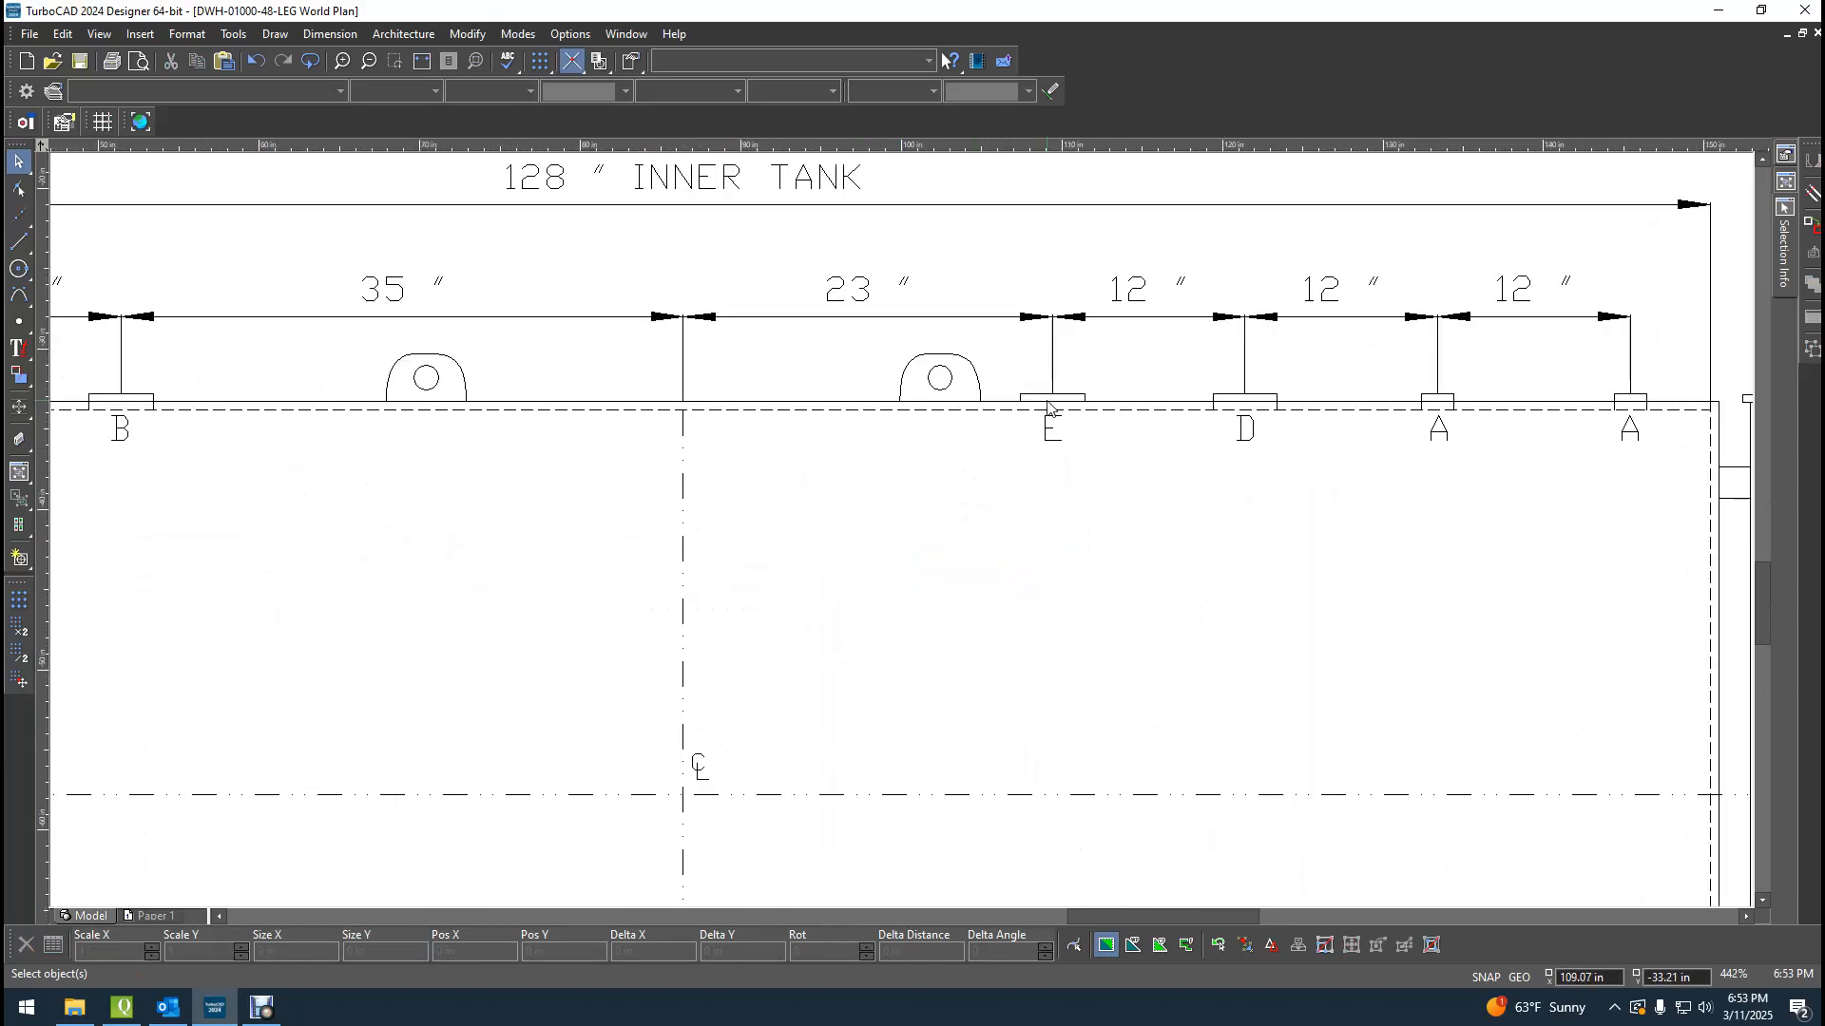
pyautogui.click(1053, 441)
pyautogui.press('Delete')
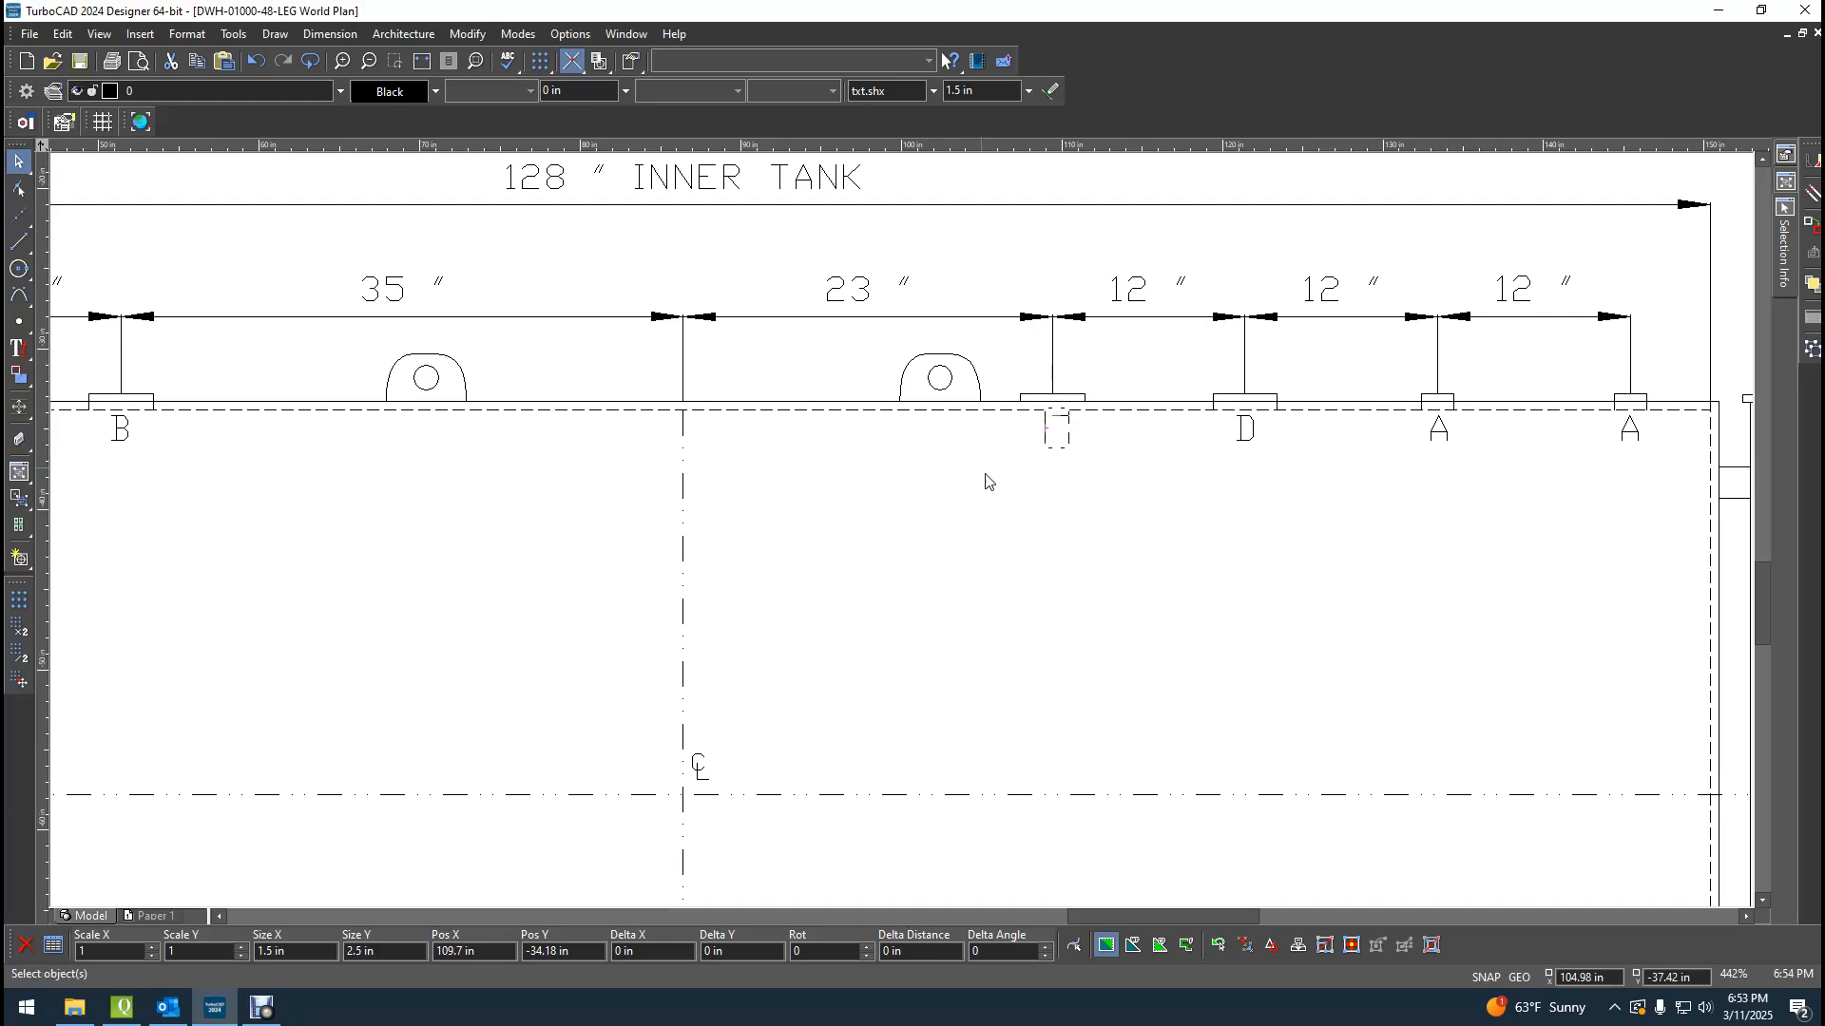
pyautogui.click(1068, 547)
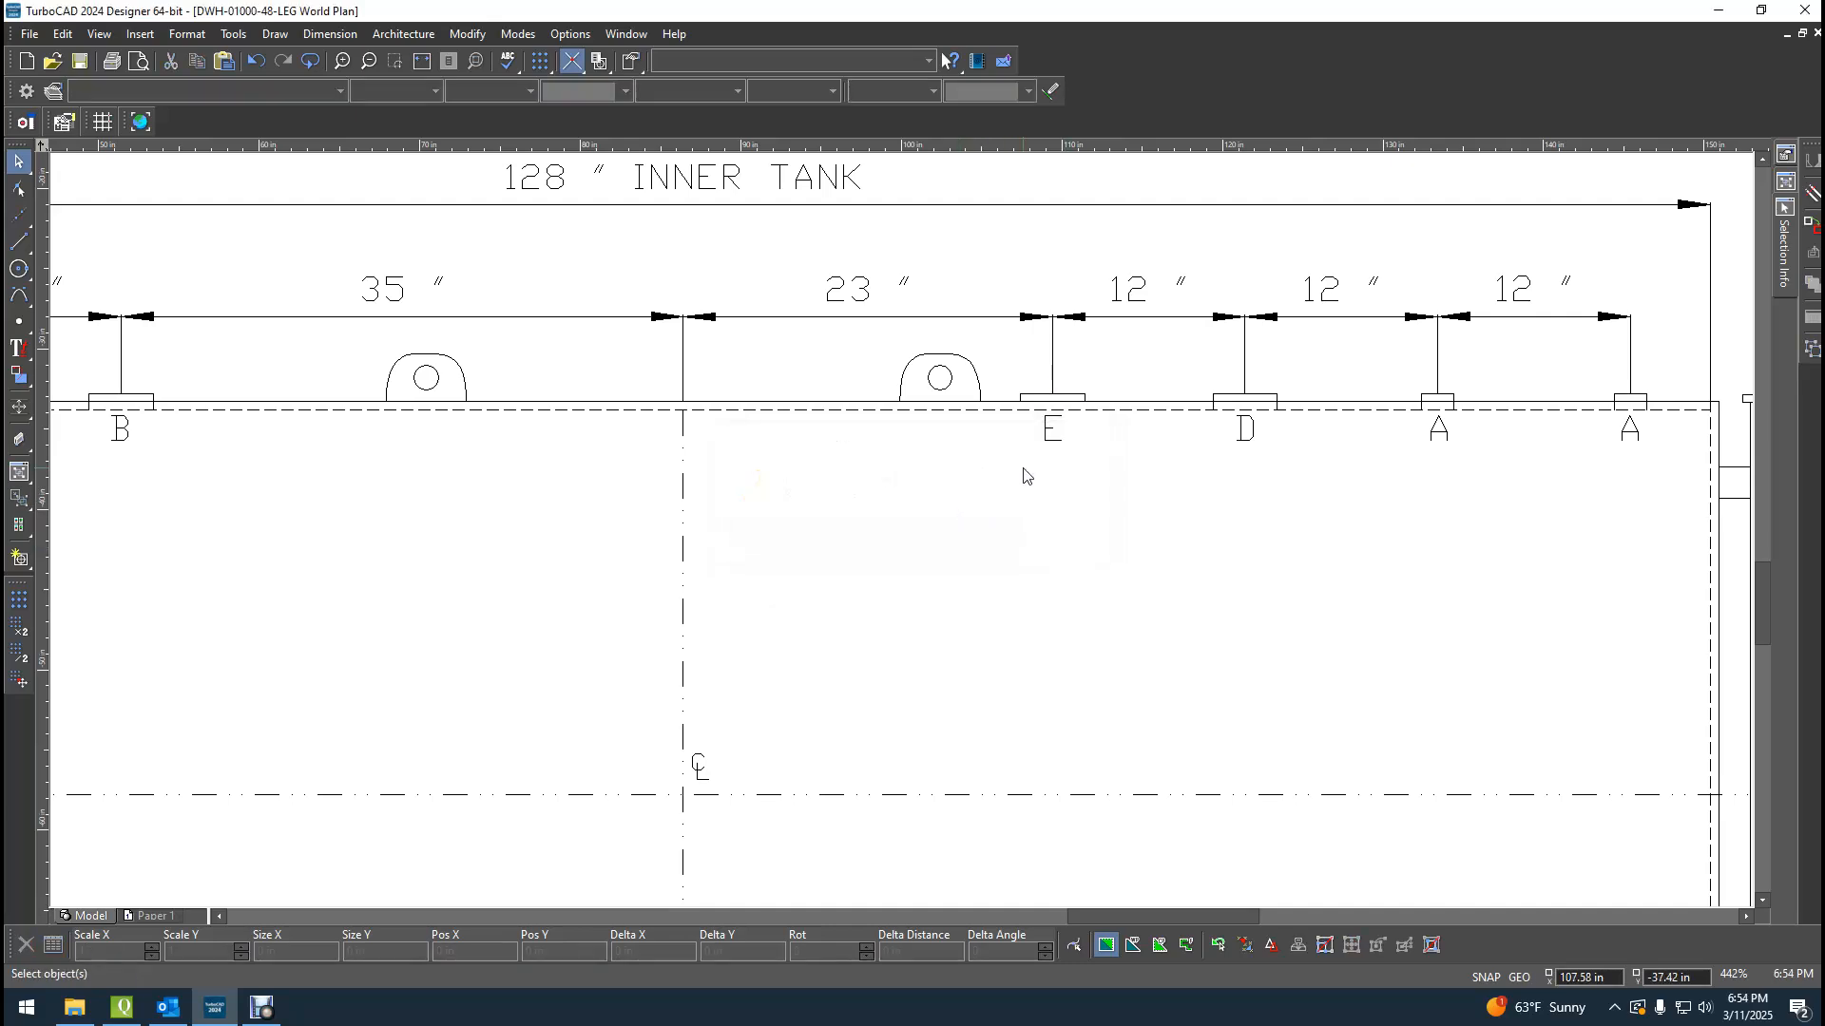
pyautogui.scroll(-5, 1026, 475)
pyautogui.scroll(-5, 997, 654)
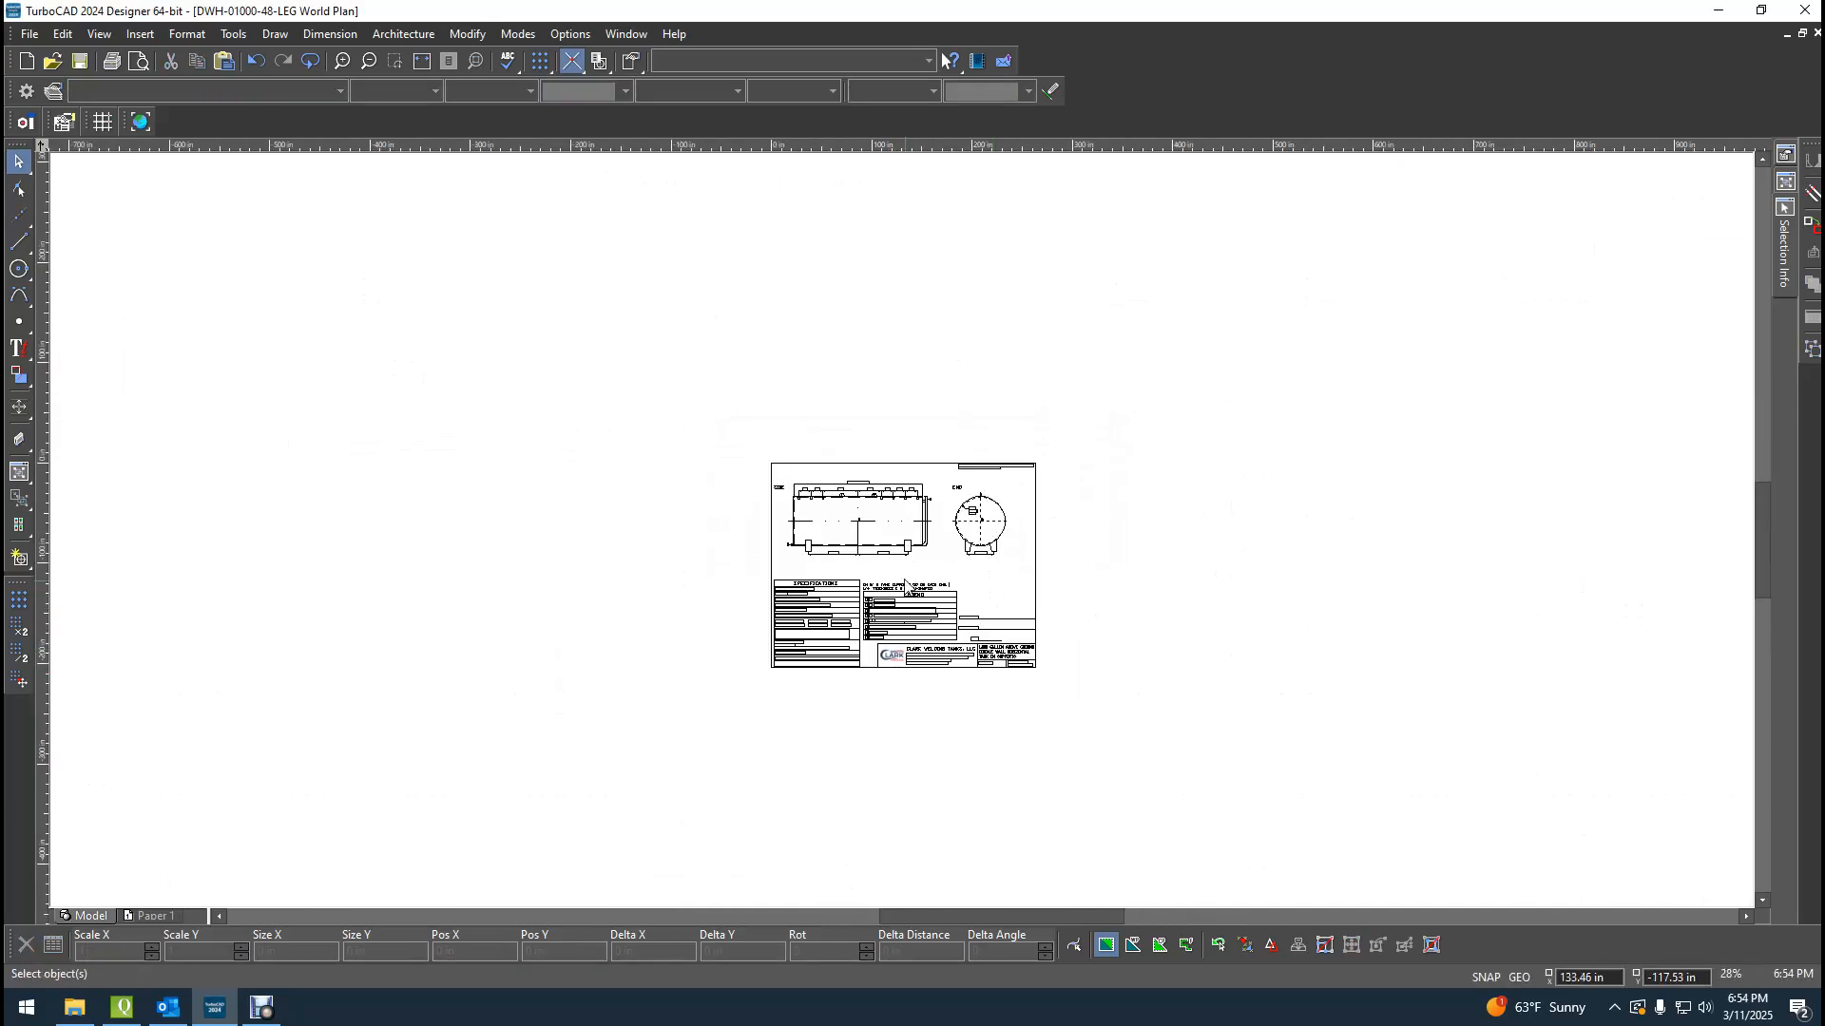
pyautogui.scroll(5, 907, 596)
pyautogui.scroll(-5, 765, 299)
pyautogui.scroll(10, 931, 523)
# Paste a copy of the E label and place it beneath the lug next to fitting E.
pyautogui.click(805, 358)
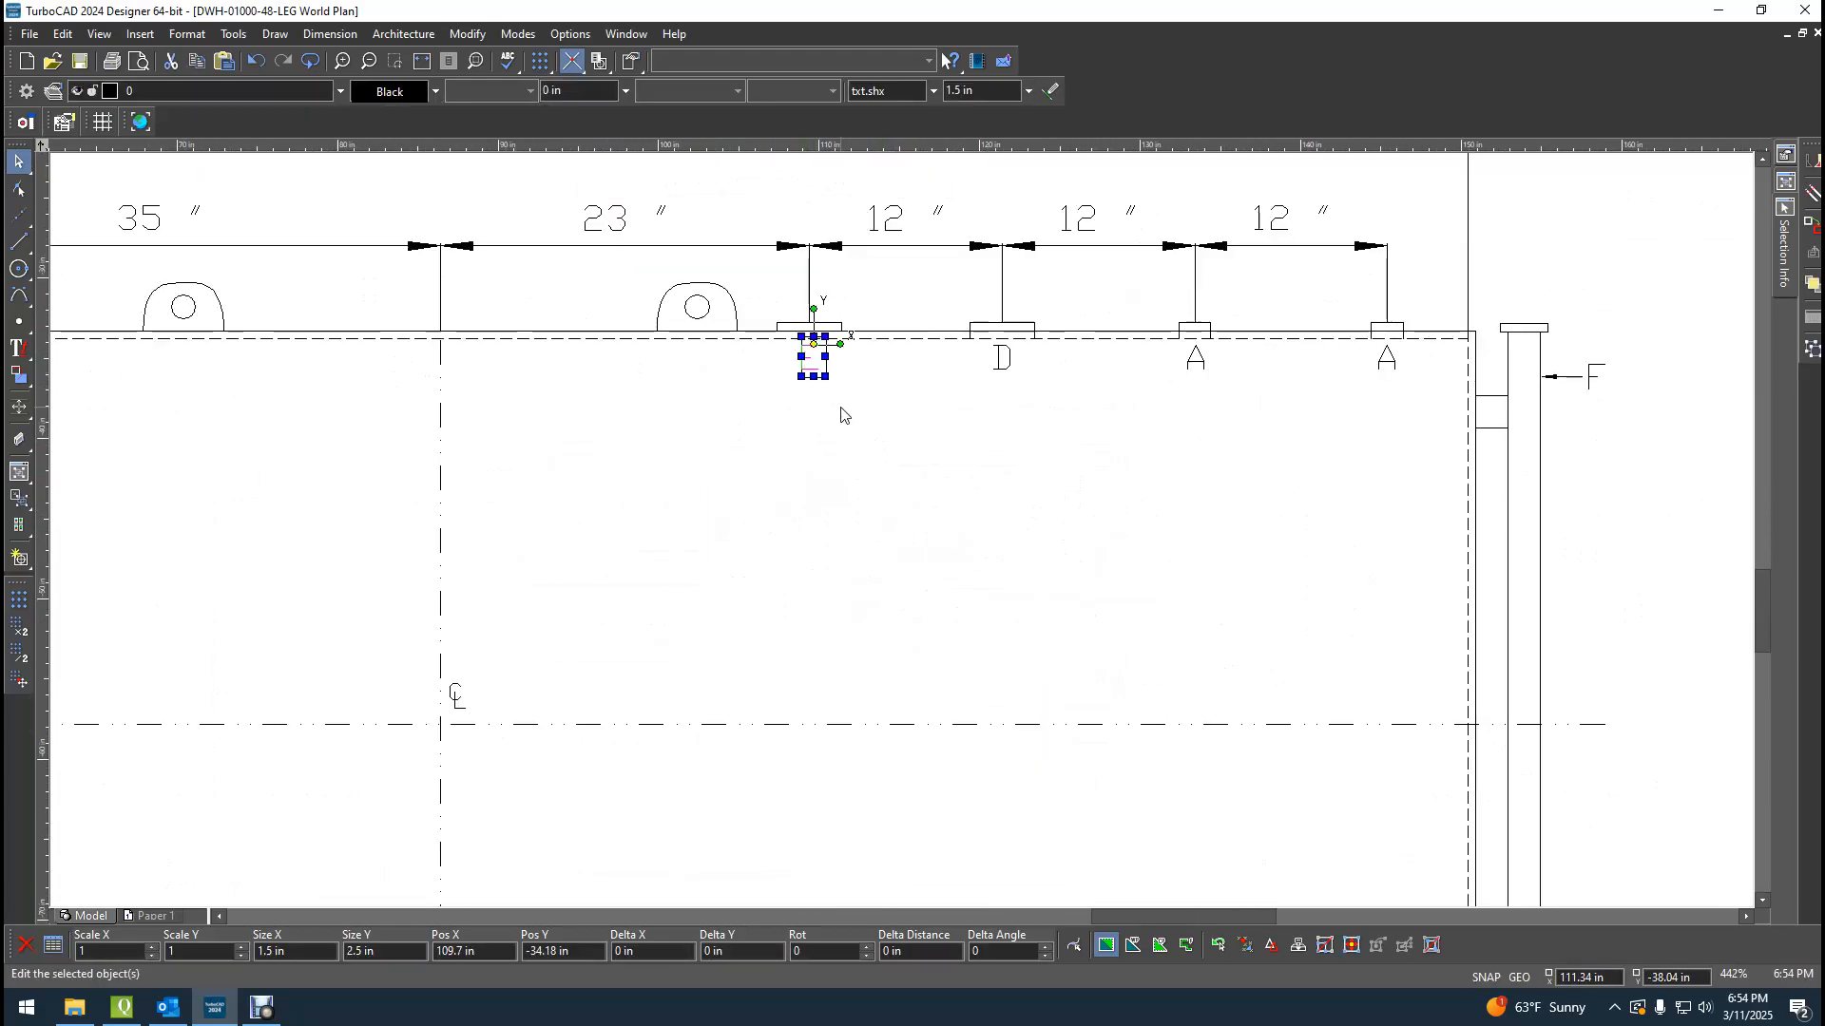
pyautogui.hotkey('ctrl', 'v')
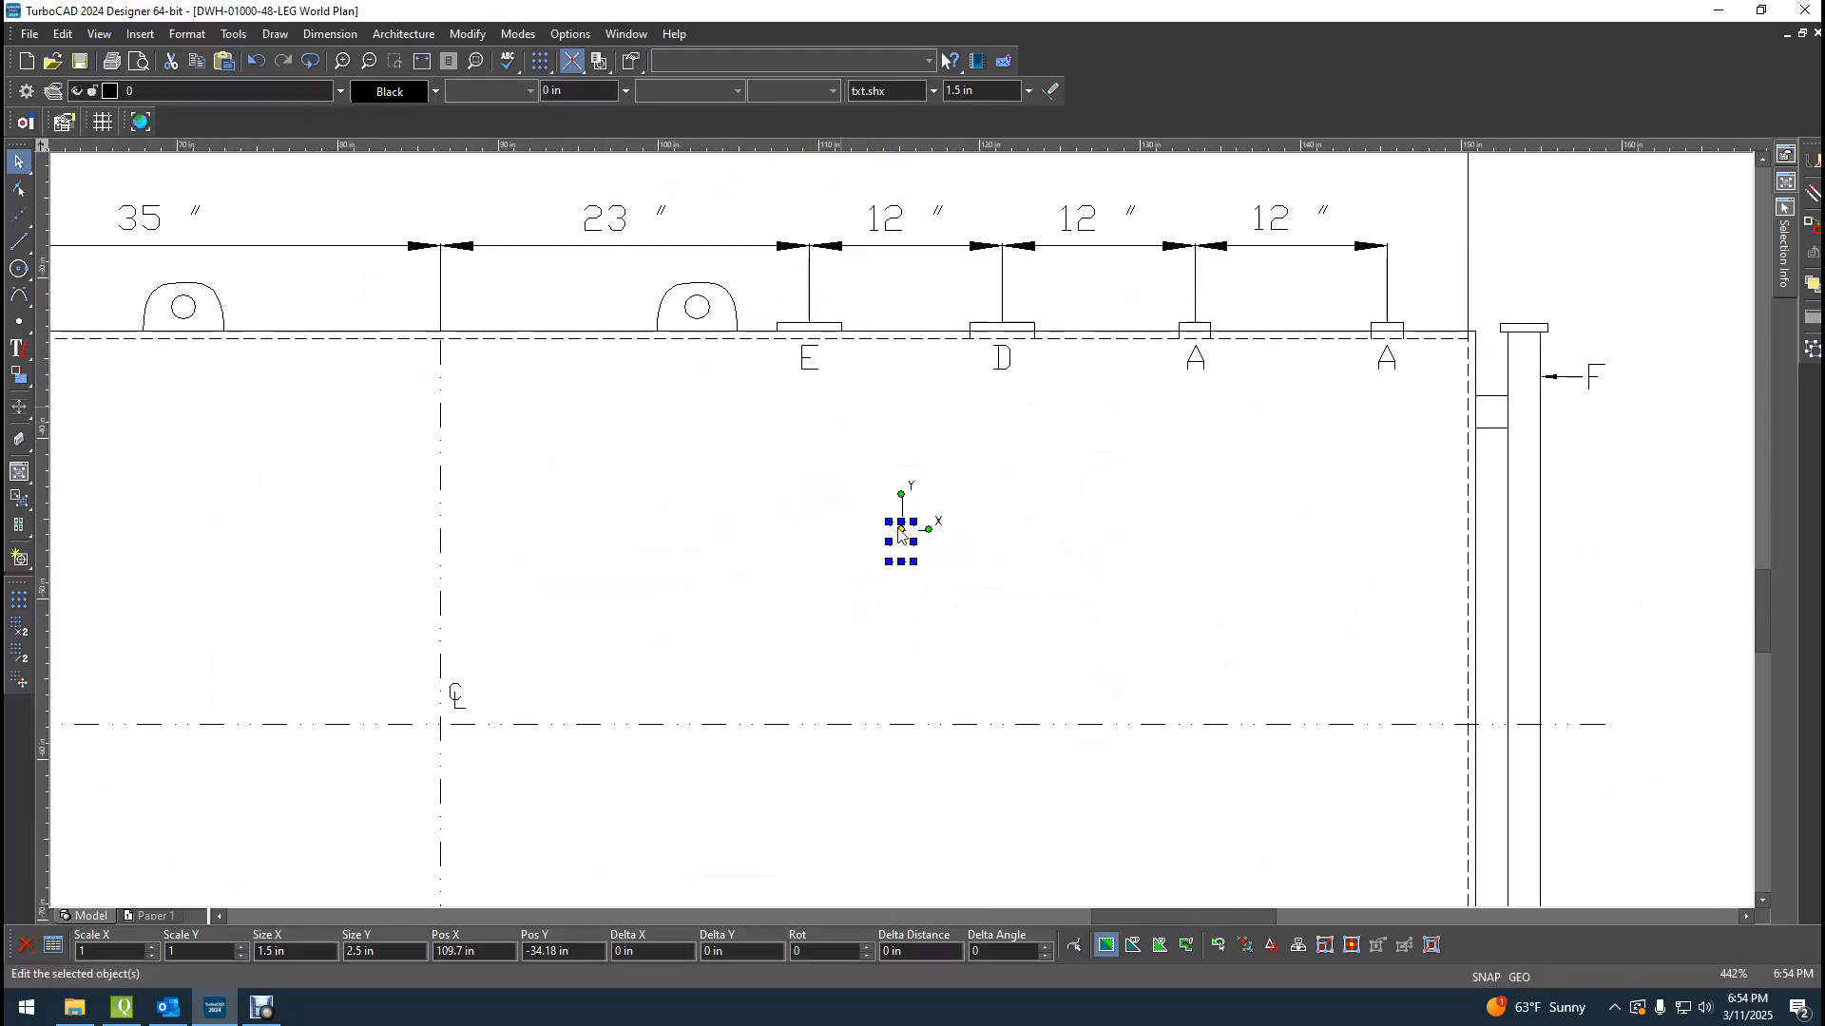
pyautogui.moveTo(901, 550); pyautogui.dragTo(700, 369)
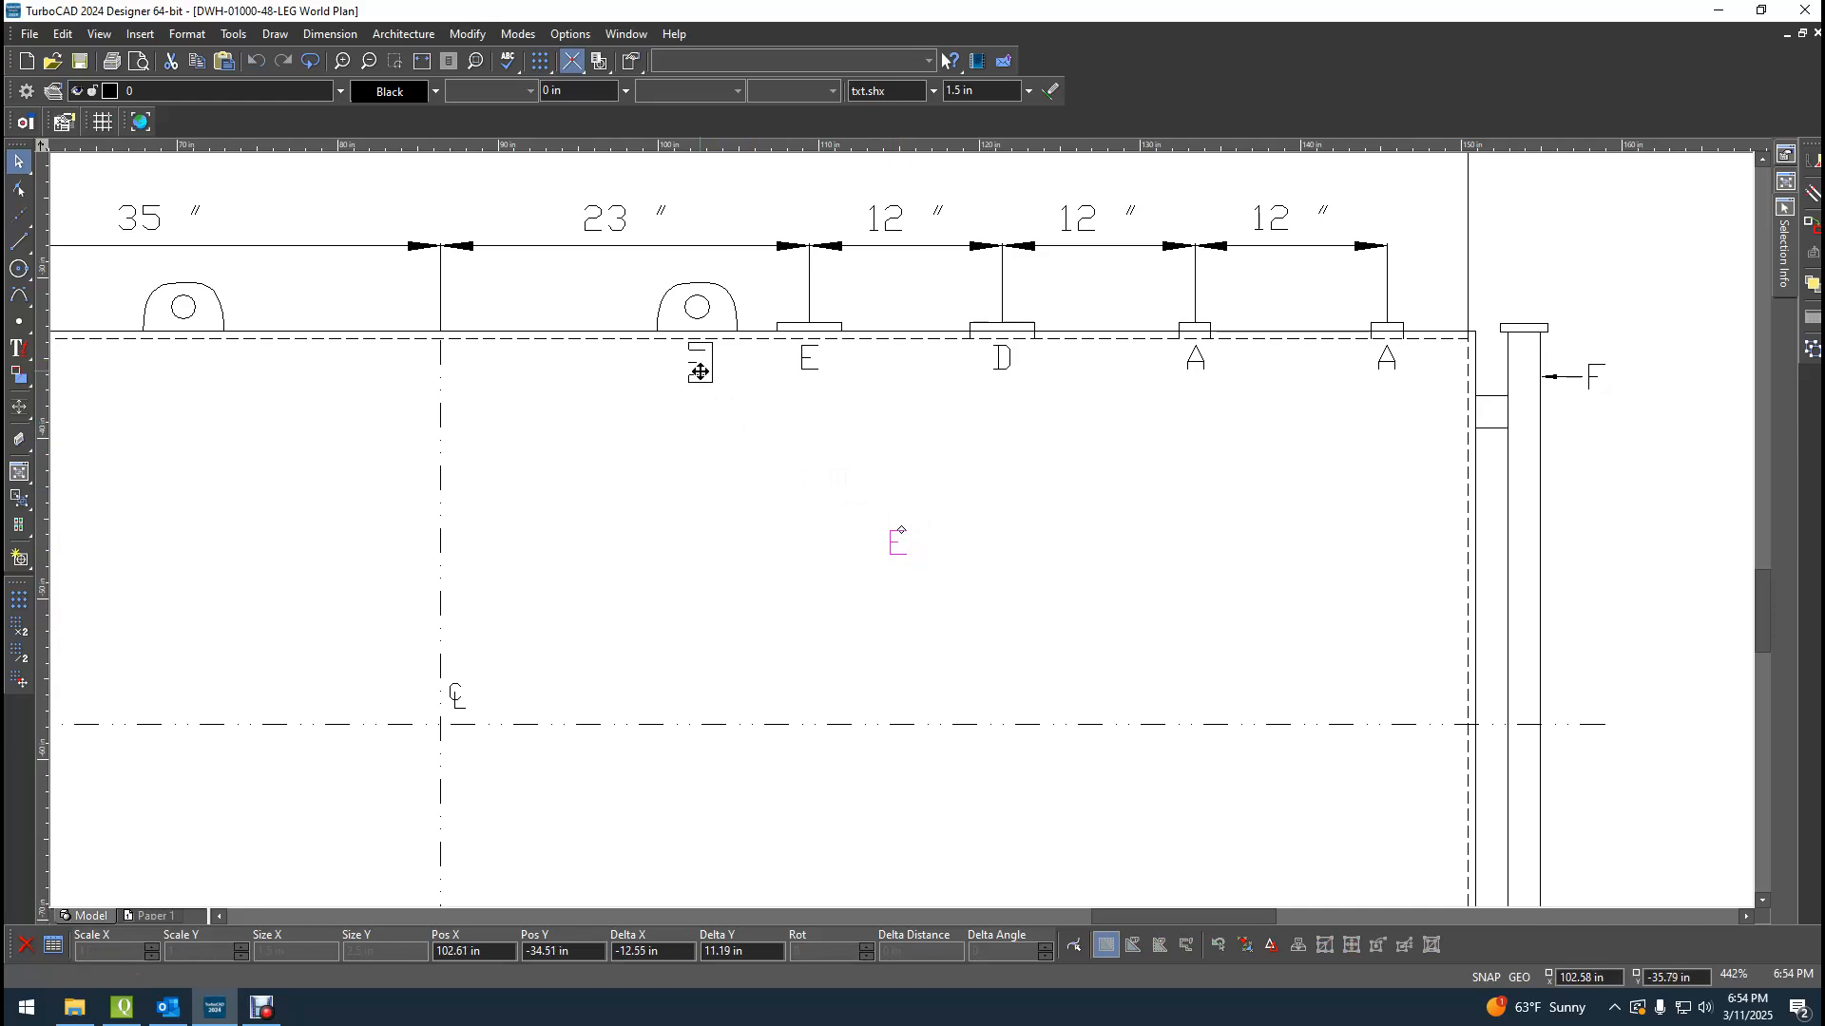
# Centre the copied E label under the lug and set its Y position to -34.19 in, level with the original E.
pyautogui.click(805, 365)
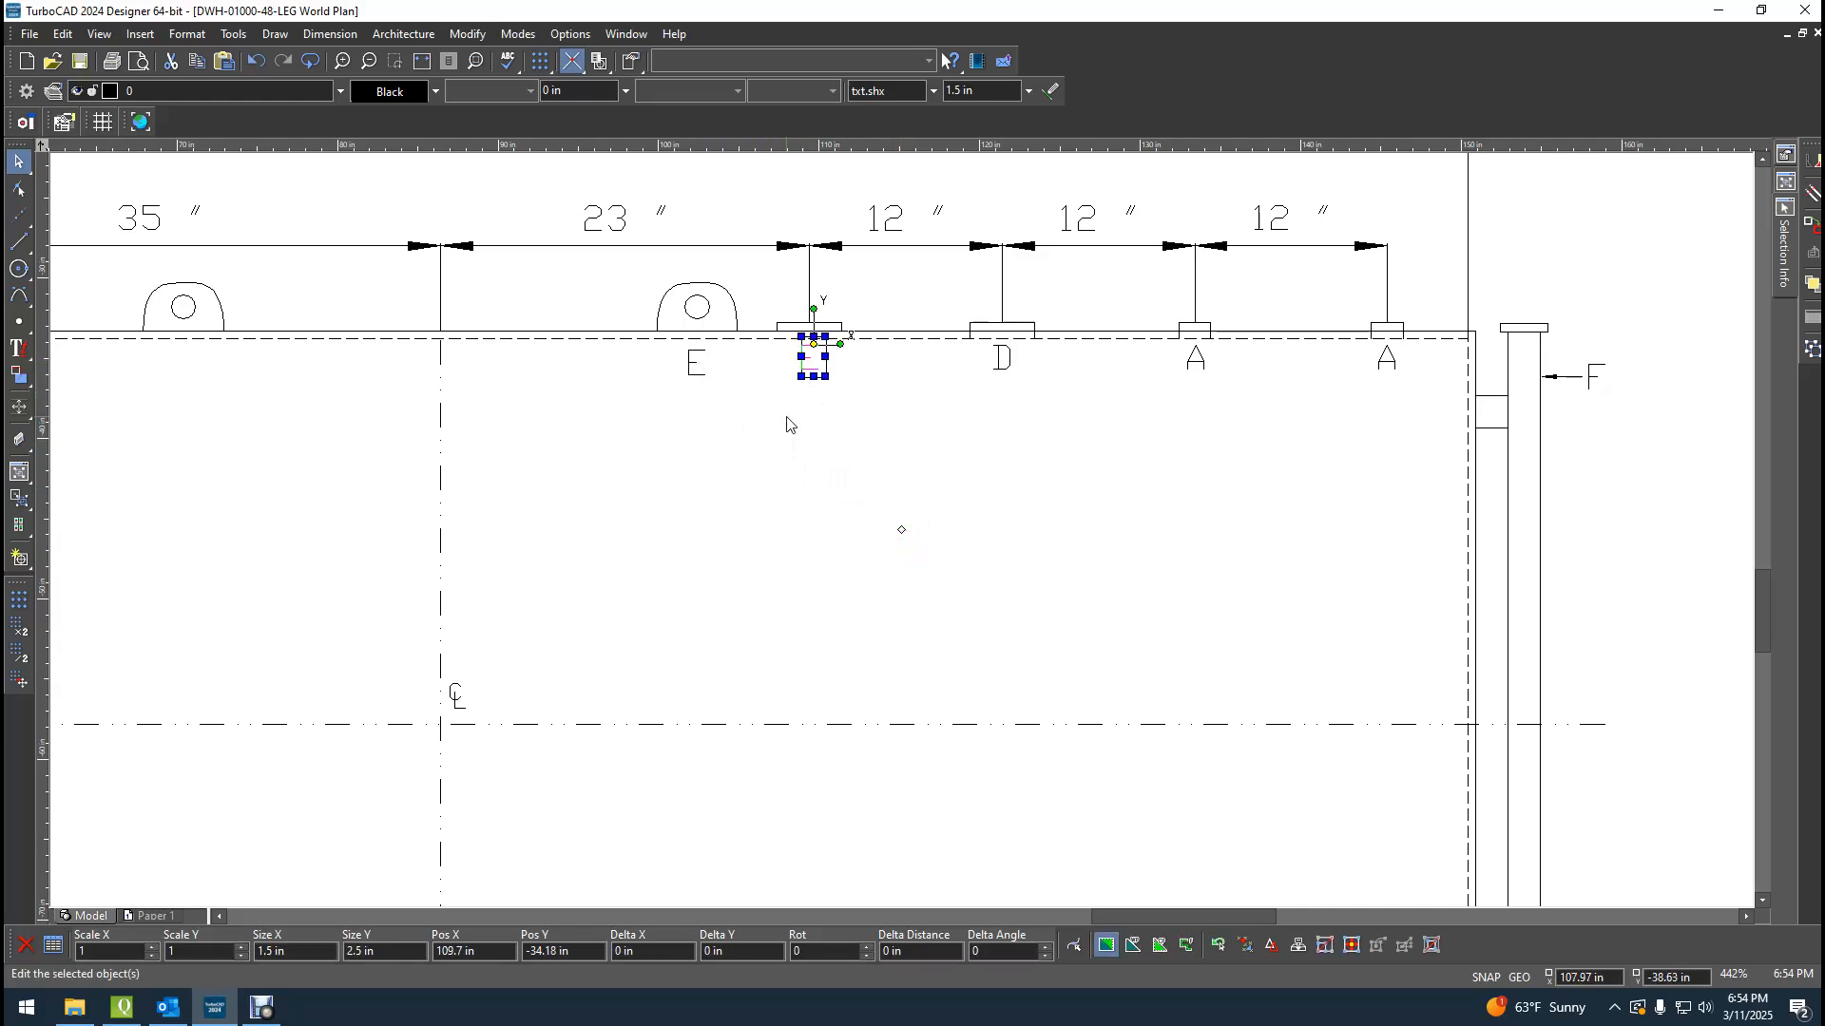
pyautogui.scroll(4, 898, 531)
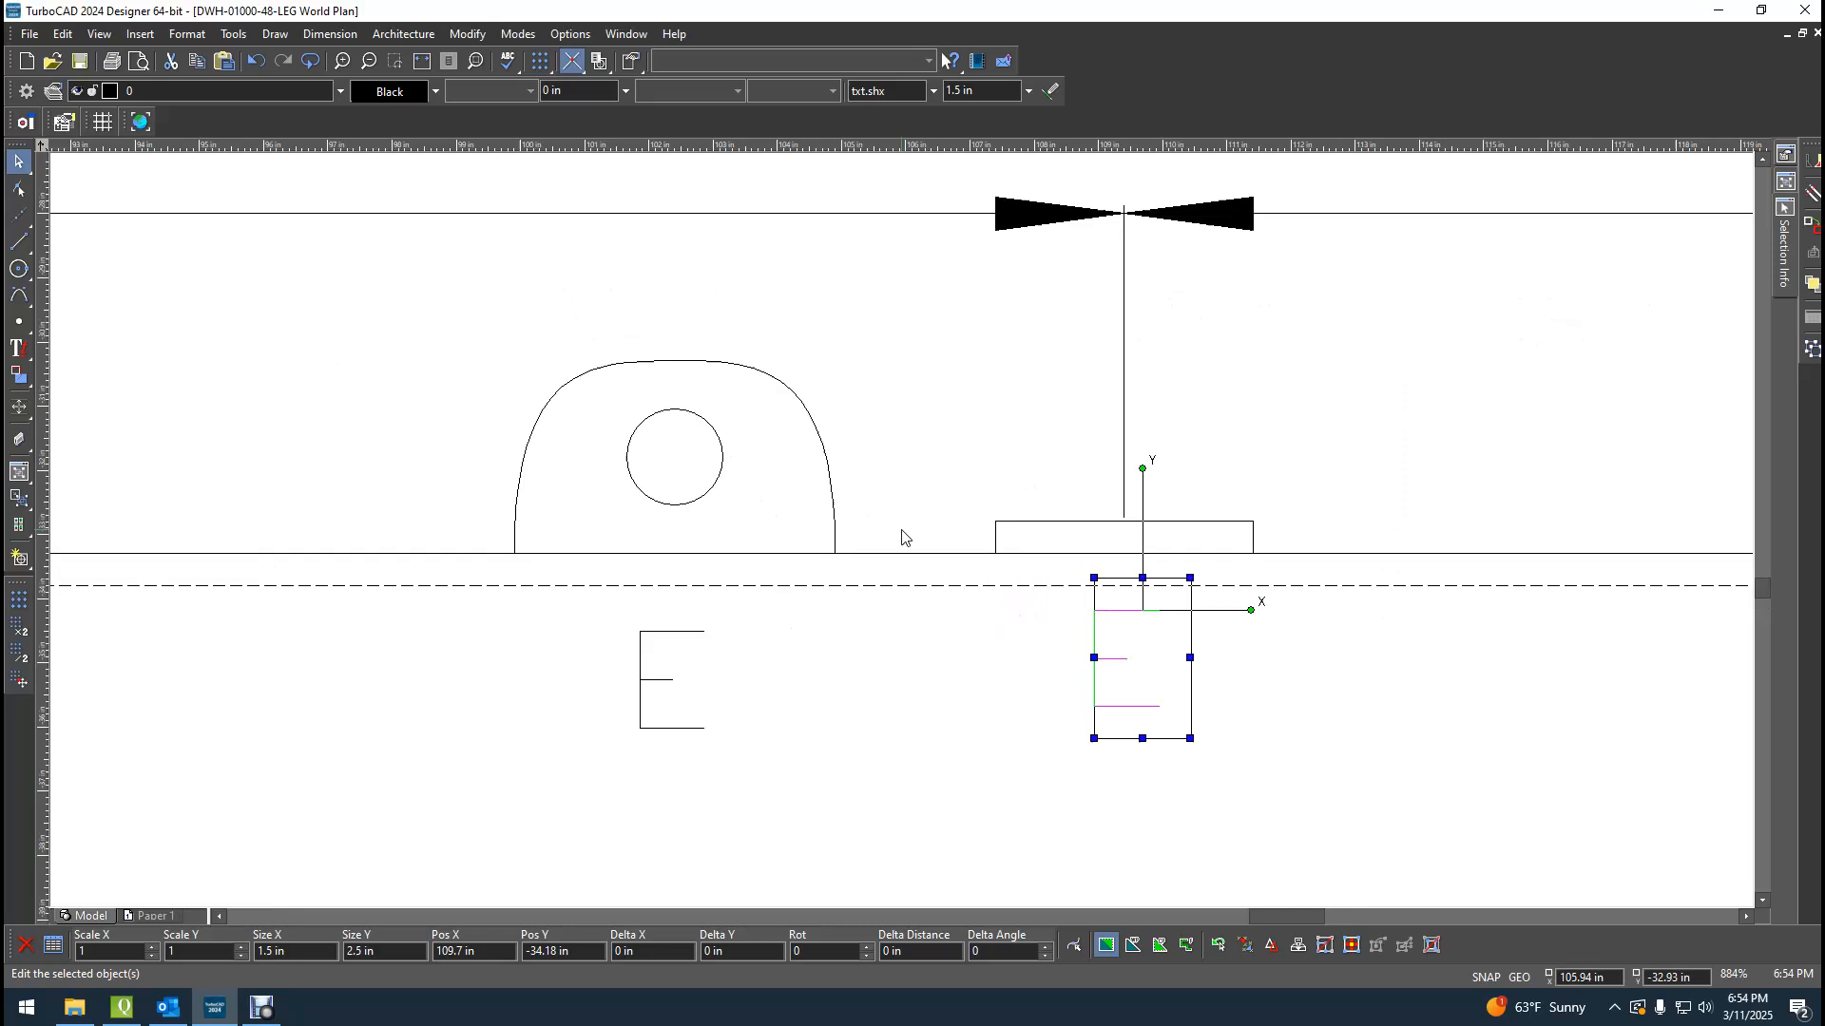
pyautogui.moveTo(693, 720); pyautogui.dragTo(1075, 695)
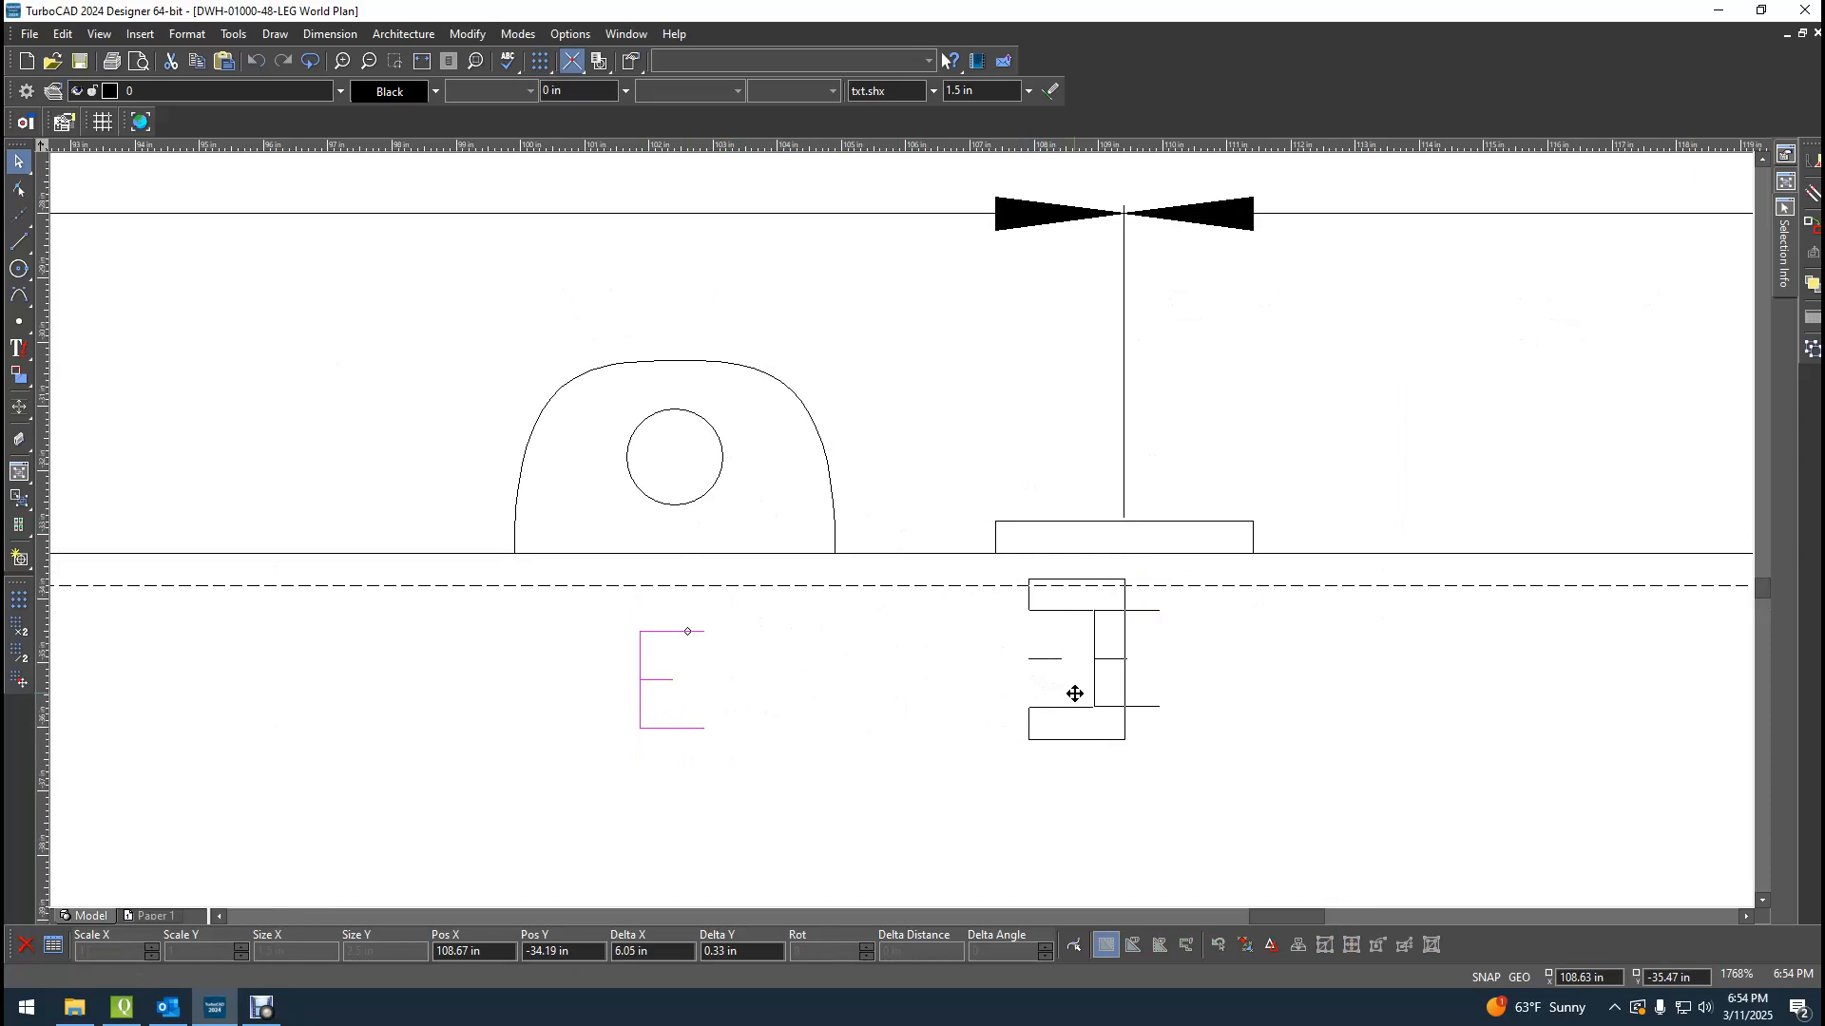
pyautogui.moveTo(1074, 693); pyautogui.dragTo(674, 711)
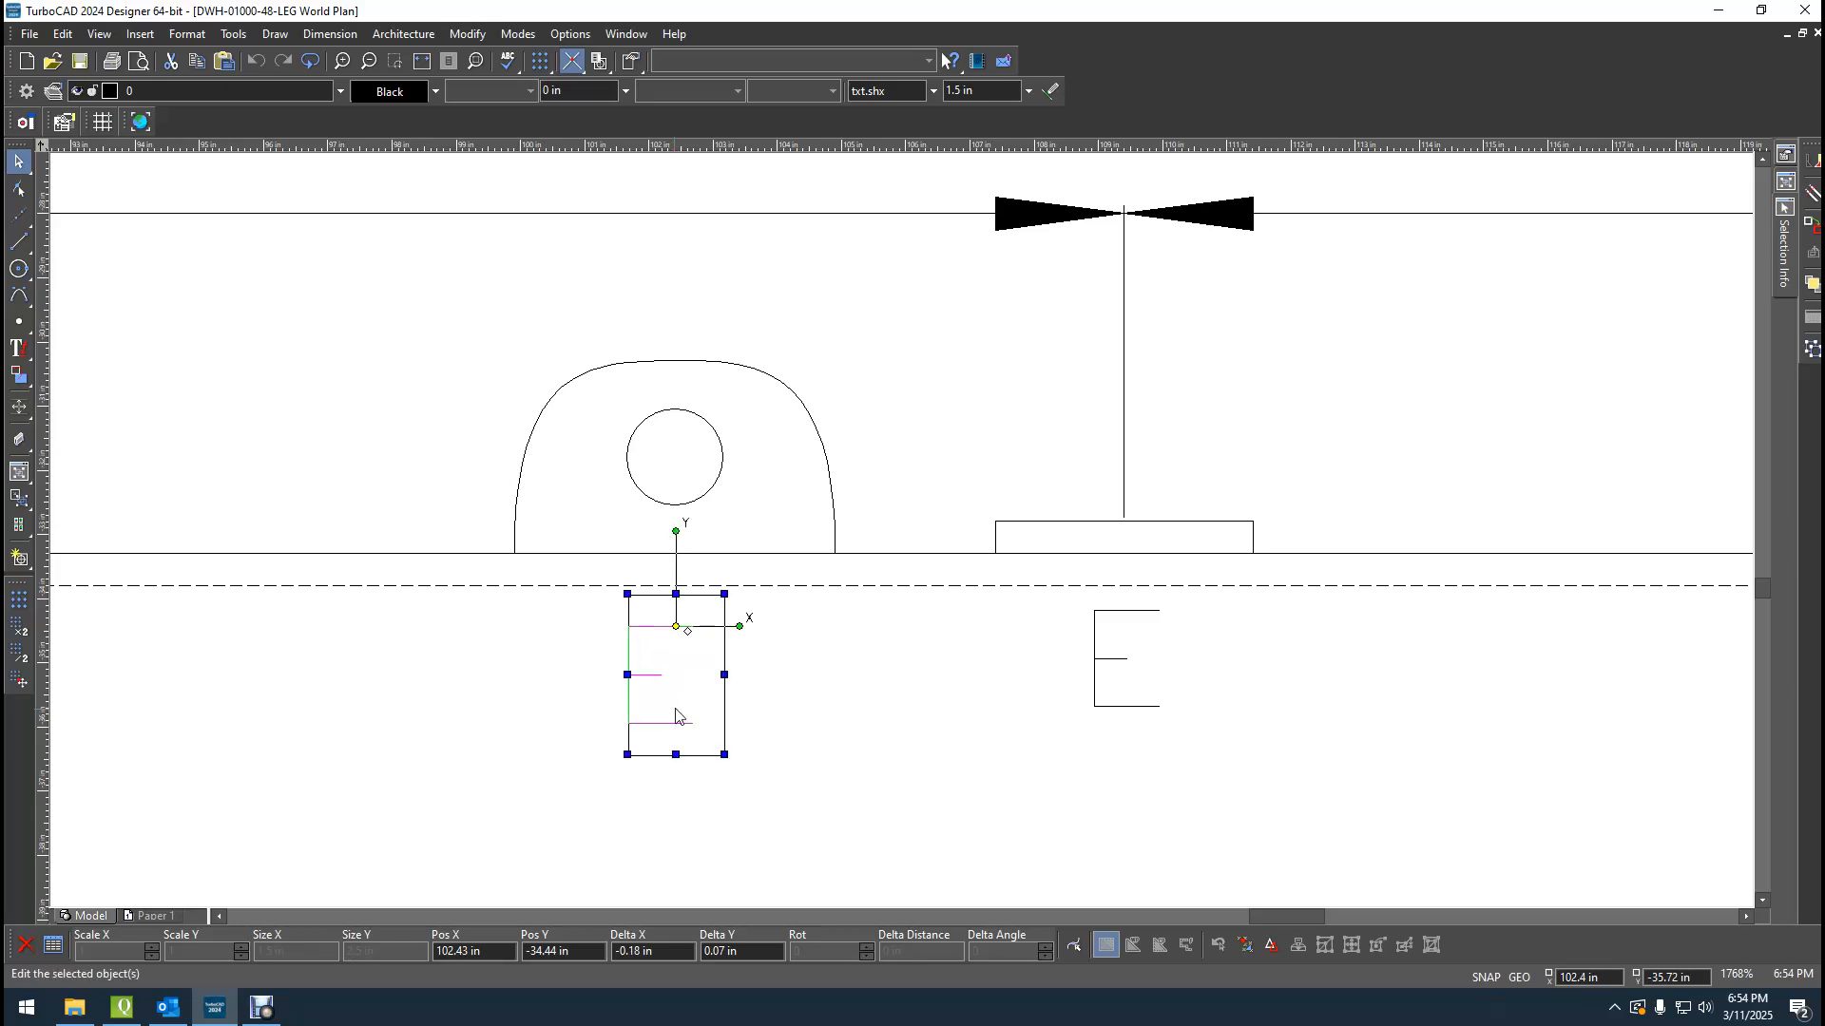
pyautogui.press('Tab')
pyautogui.press('Tab')
pyautogui.press('Tab')
pyautogui.press('Tab')
pyautogui.press('Tab')
pyautogui.press('Tab')
pyautogui.write('-3')
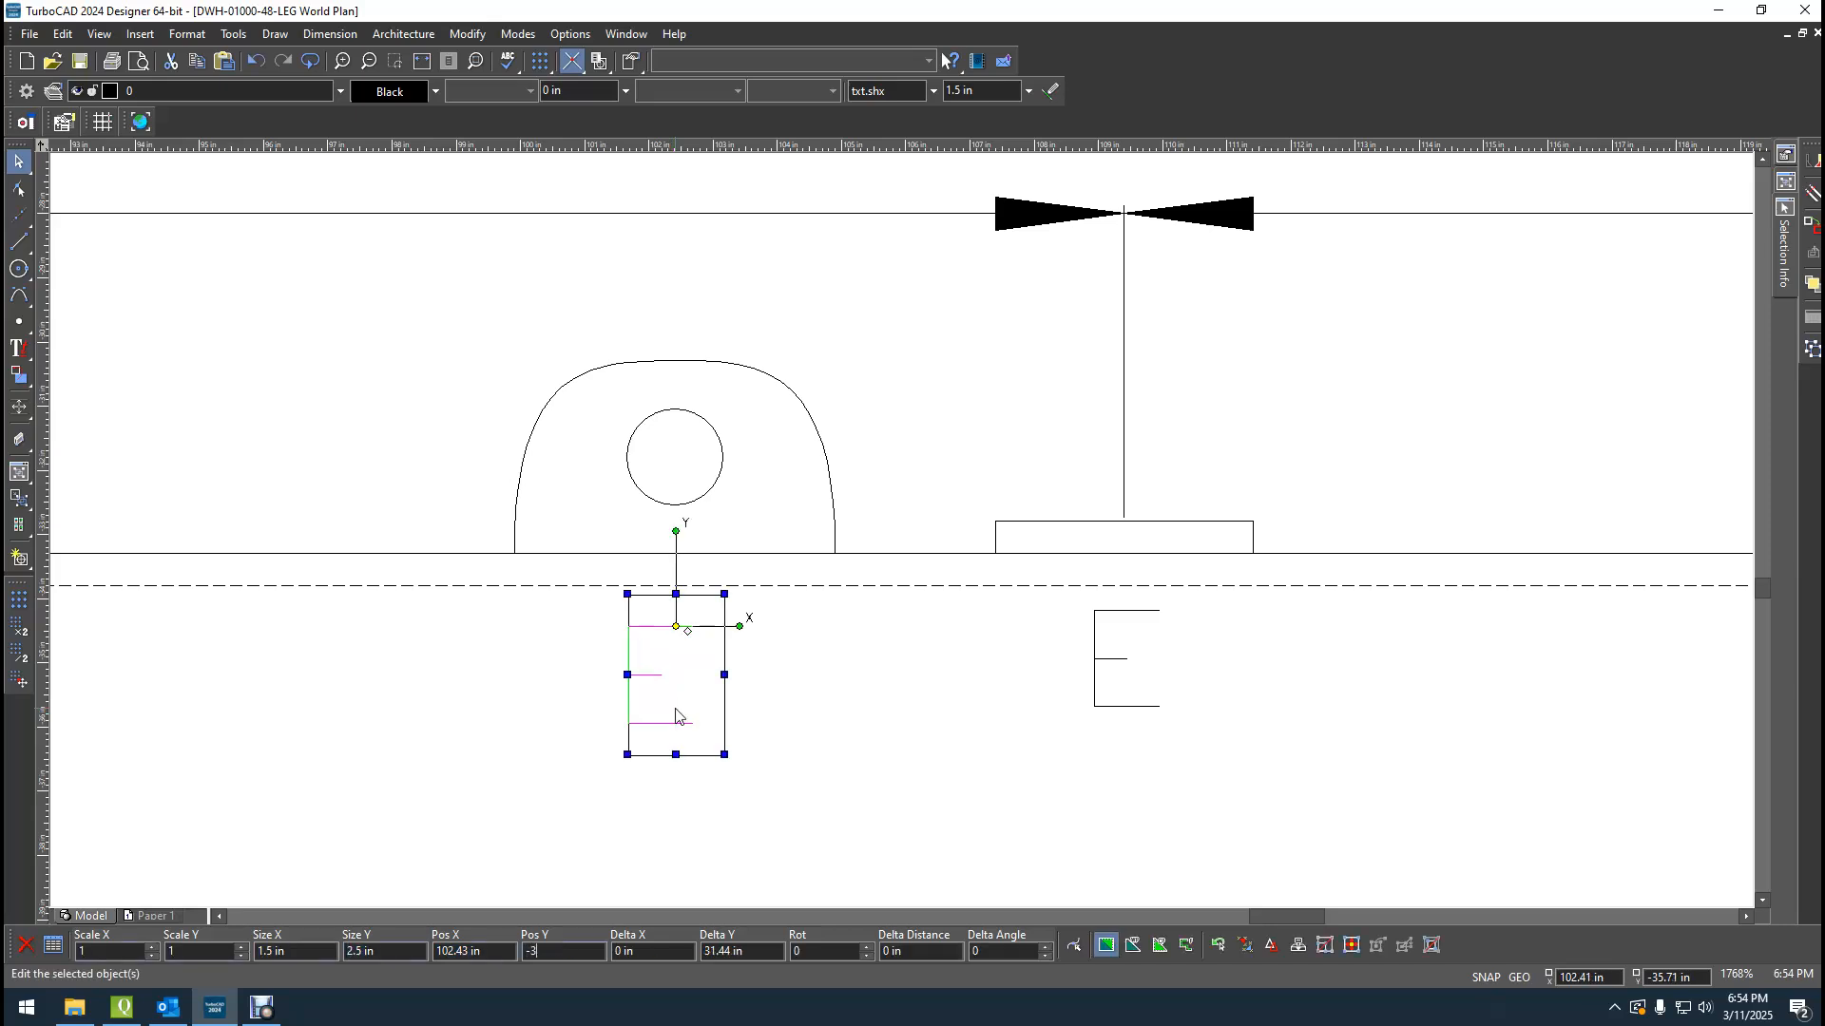
pyautogui.write('4.19')
pyautogui.press('Return')
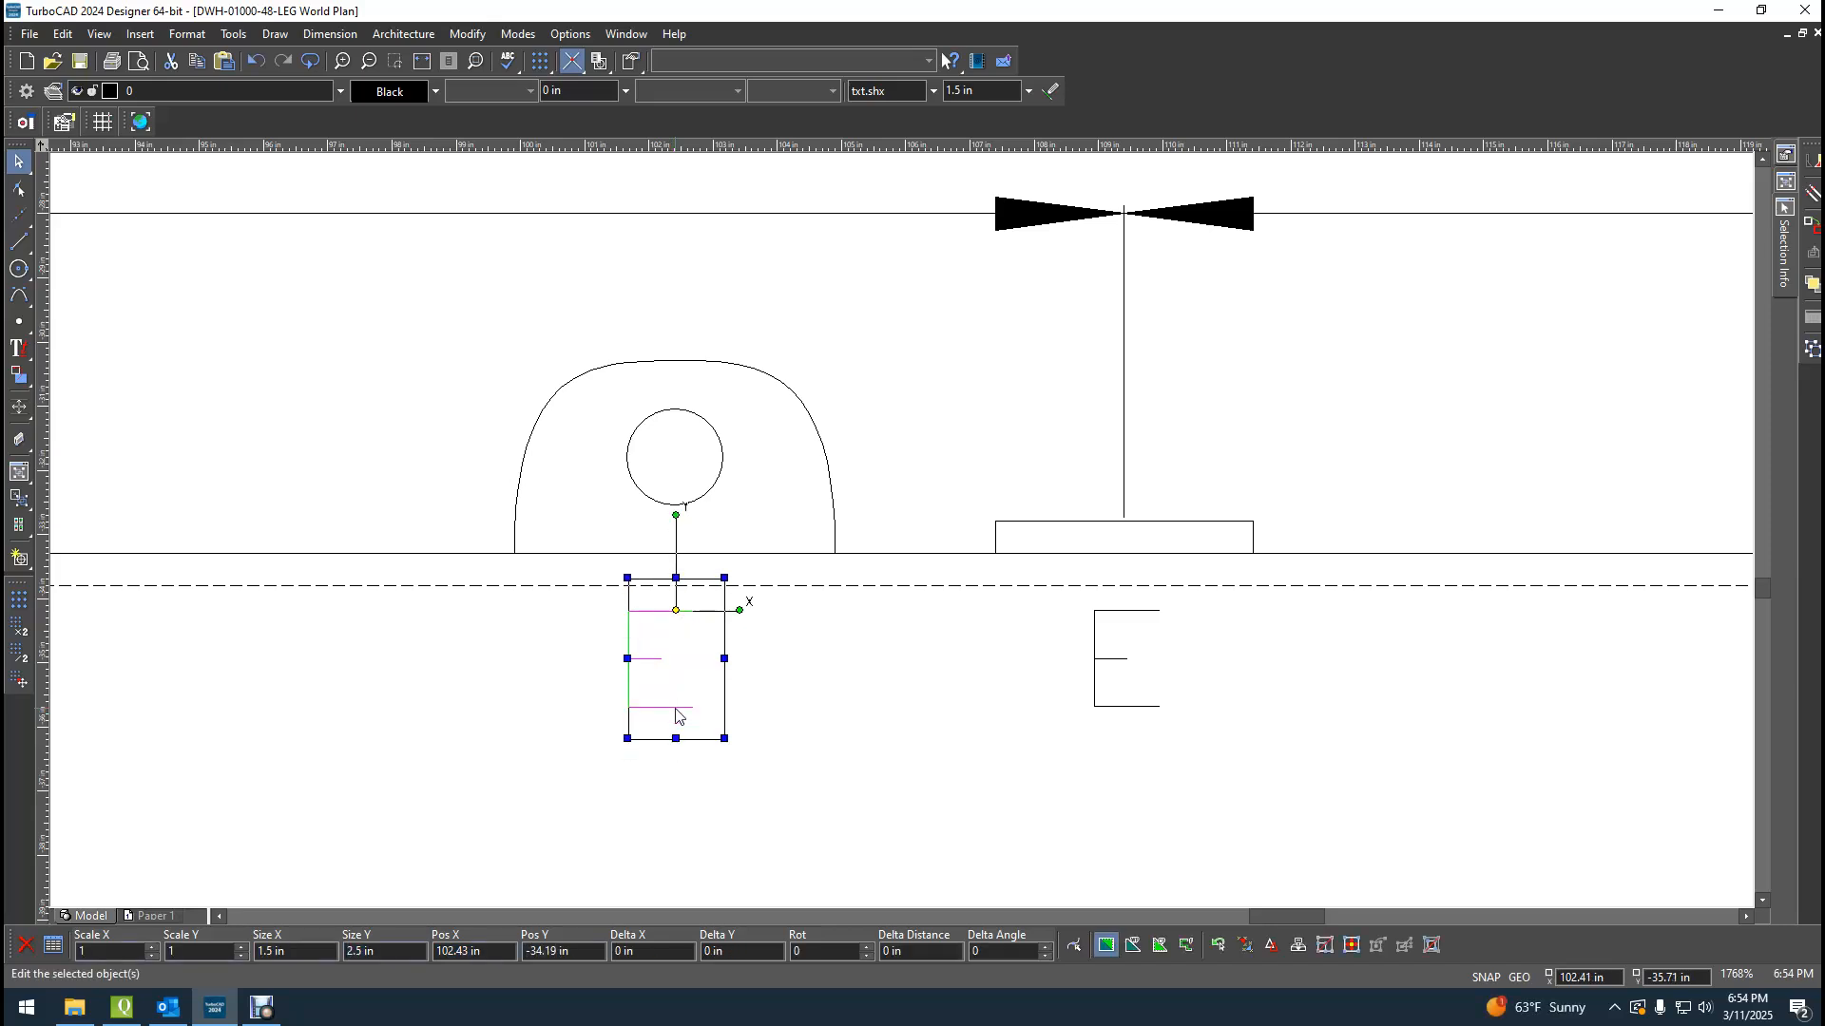
# Try to duplicate the B label below its fitting on the tank top.
pyautogui.scroll(-2, 411, 628)
pyautogui.scroll(-2, 901, 538)
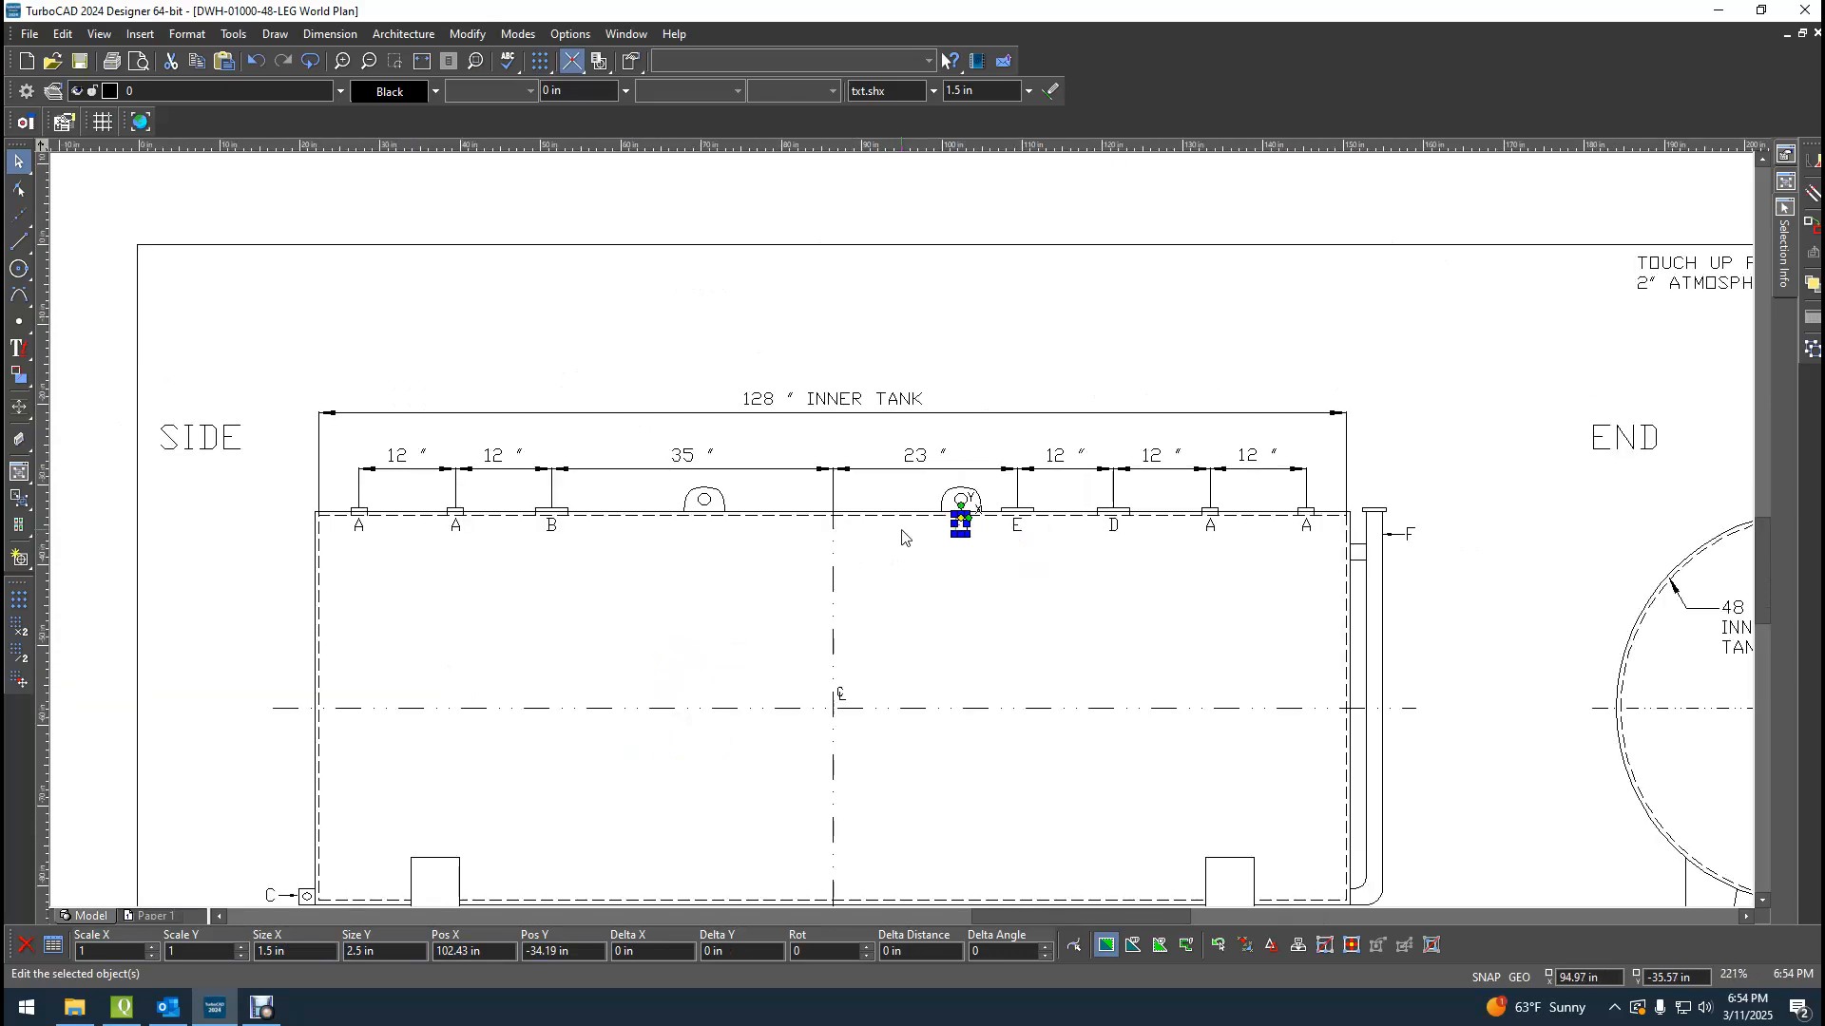
pyautogui.scroll(1, 902, 538)
pyautogui.click(682, 521)
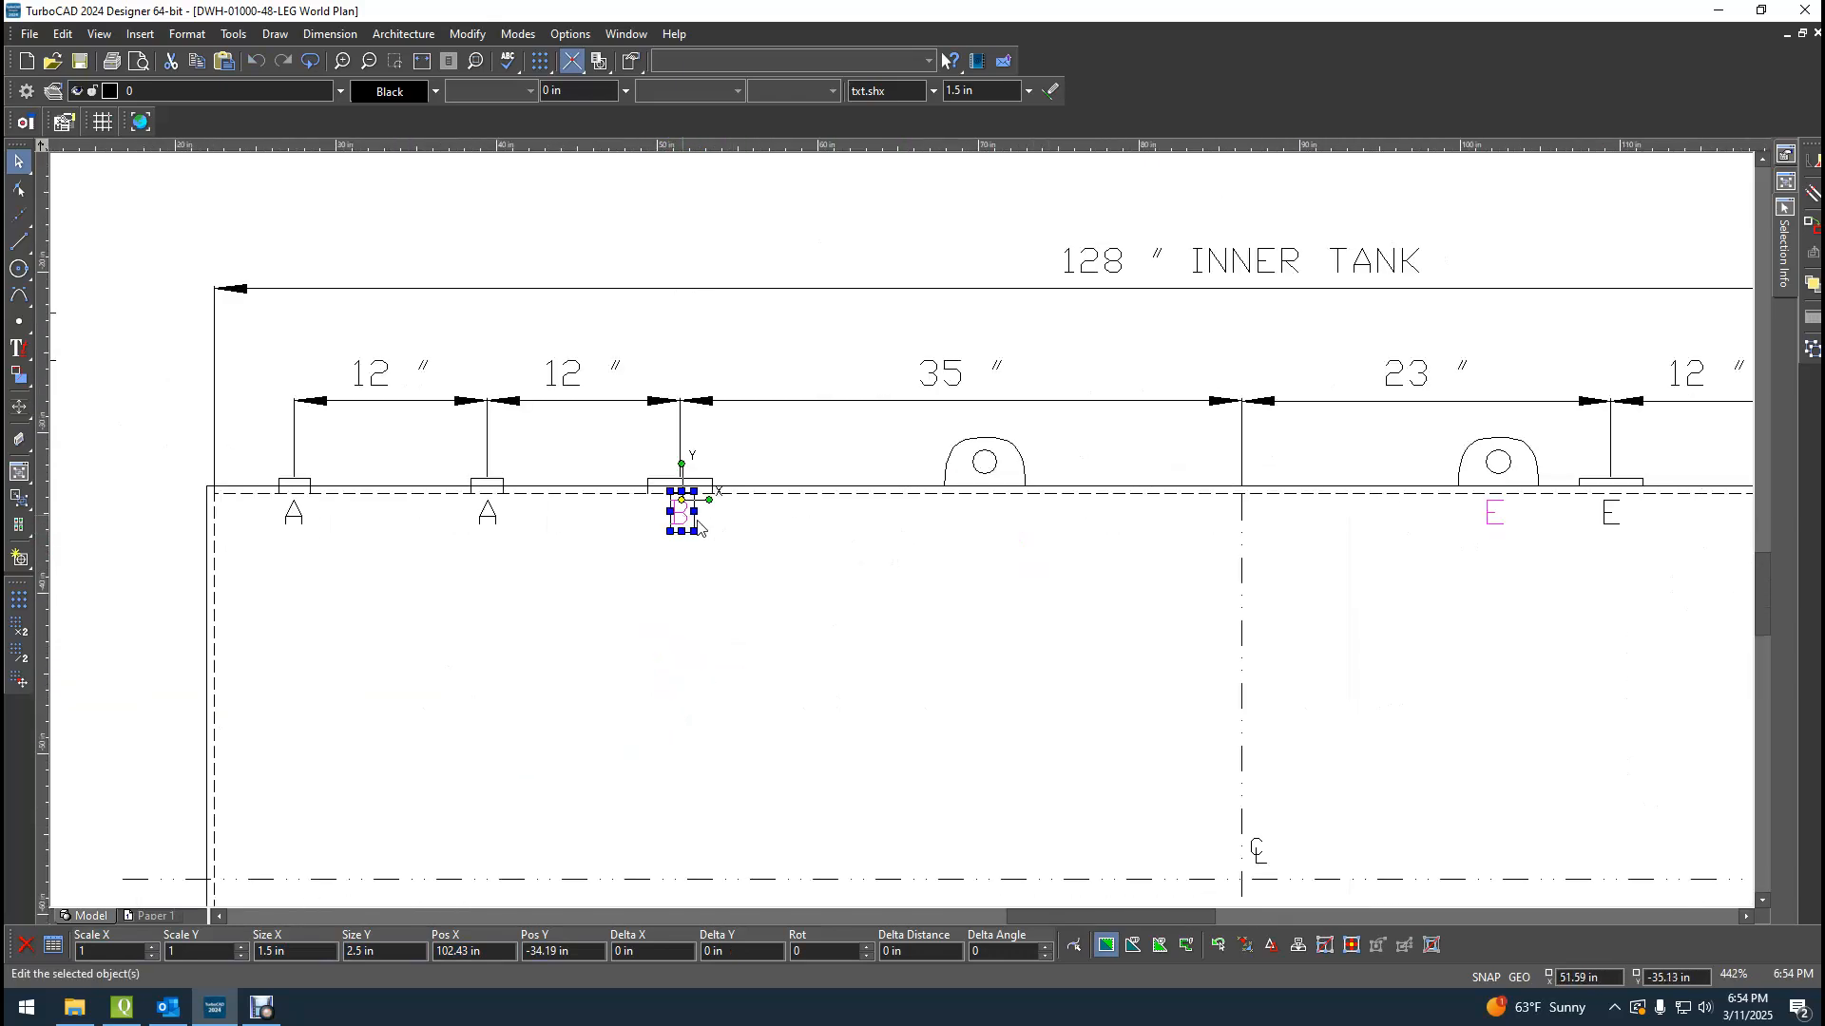
pyautogui.hotkey('ctrl', 'v')
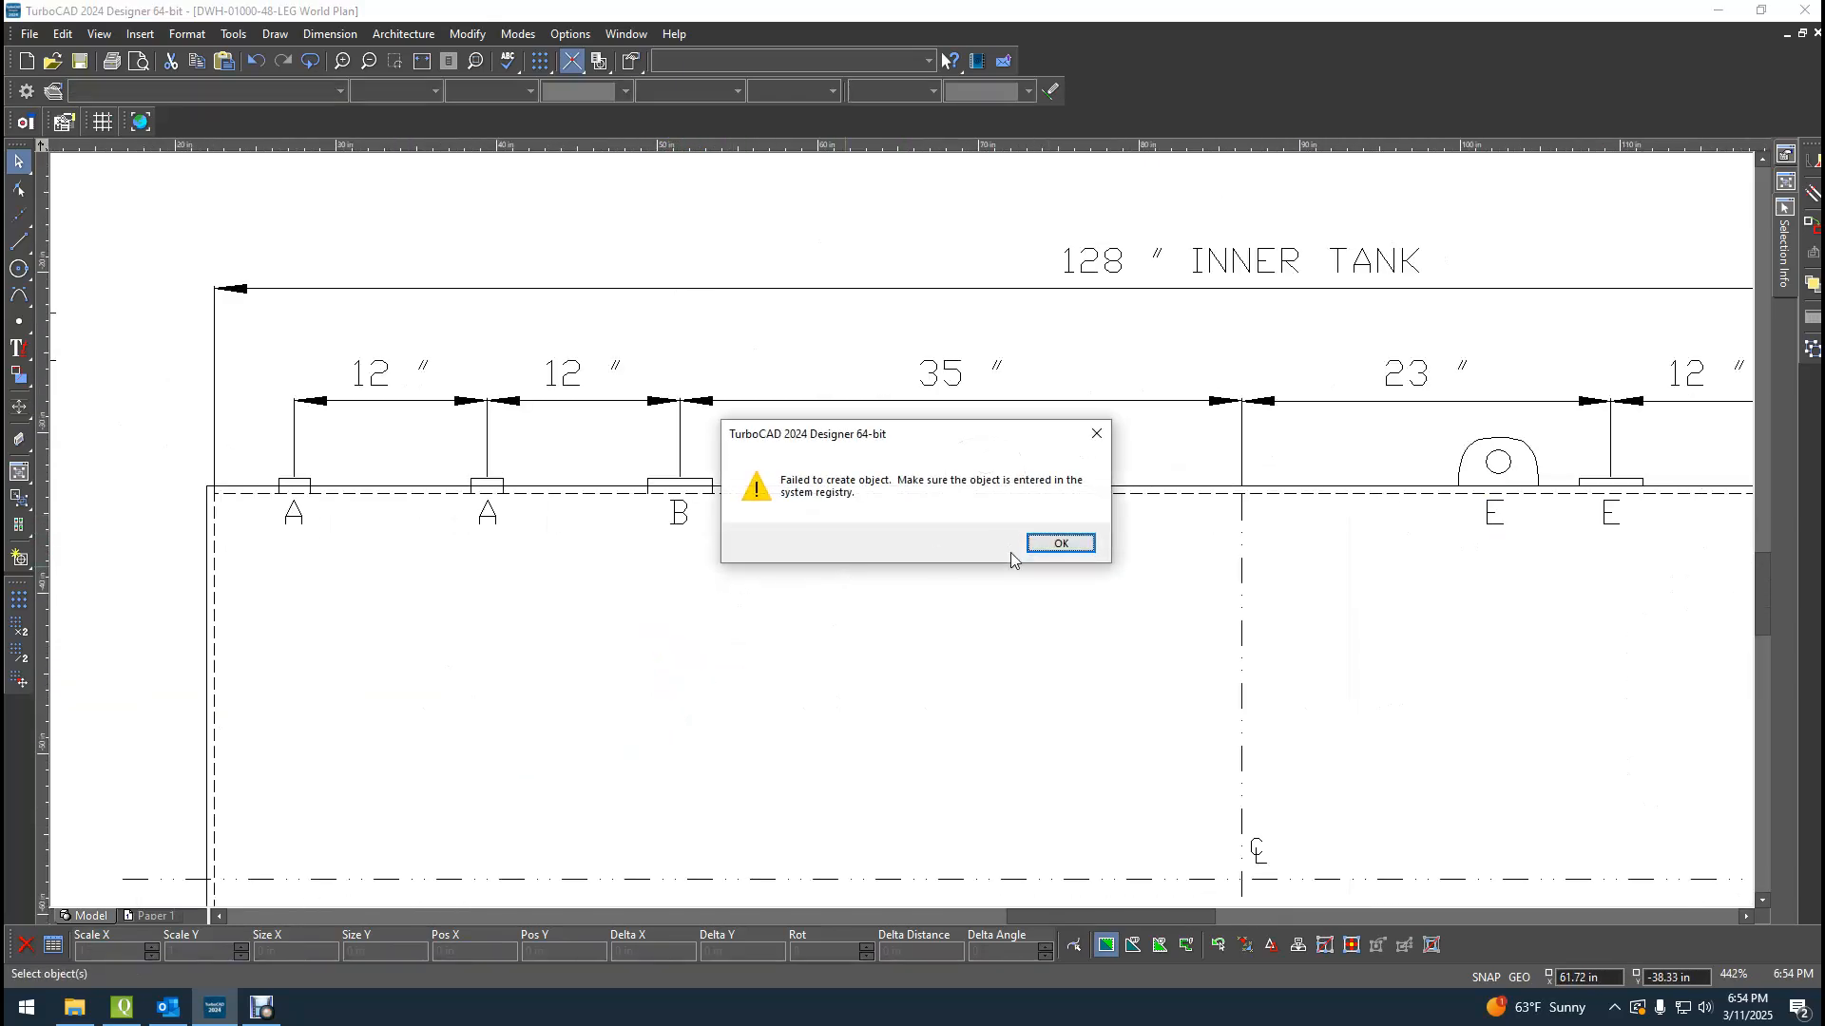
pyautogui.click(1079, 551)
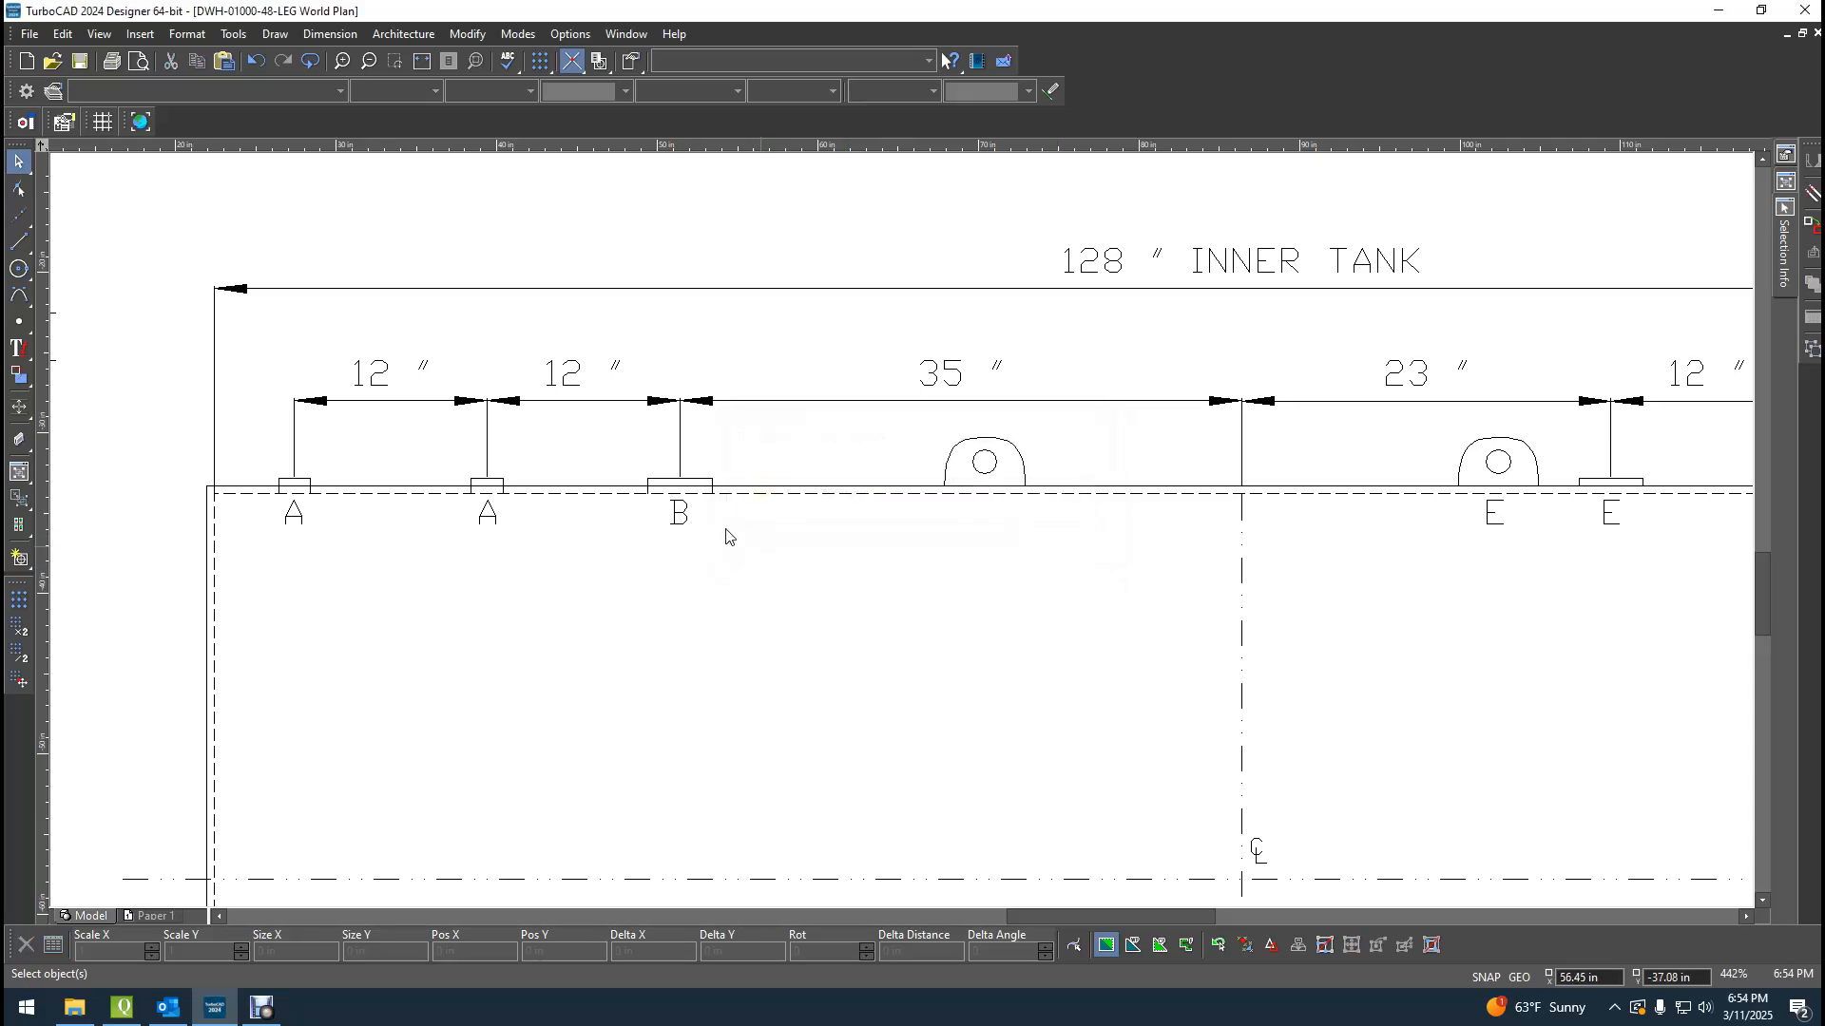
# Paste a copy of the B label and move it beneath the lug between fitting B and the tank's centre line.
pyautogui.click(678, 525)
pyautogui.press('Delete')
pyautogui.hotkey('ctrl', 'z')
pyautogui.hotkey('ctrl', 'v')
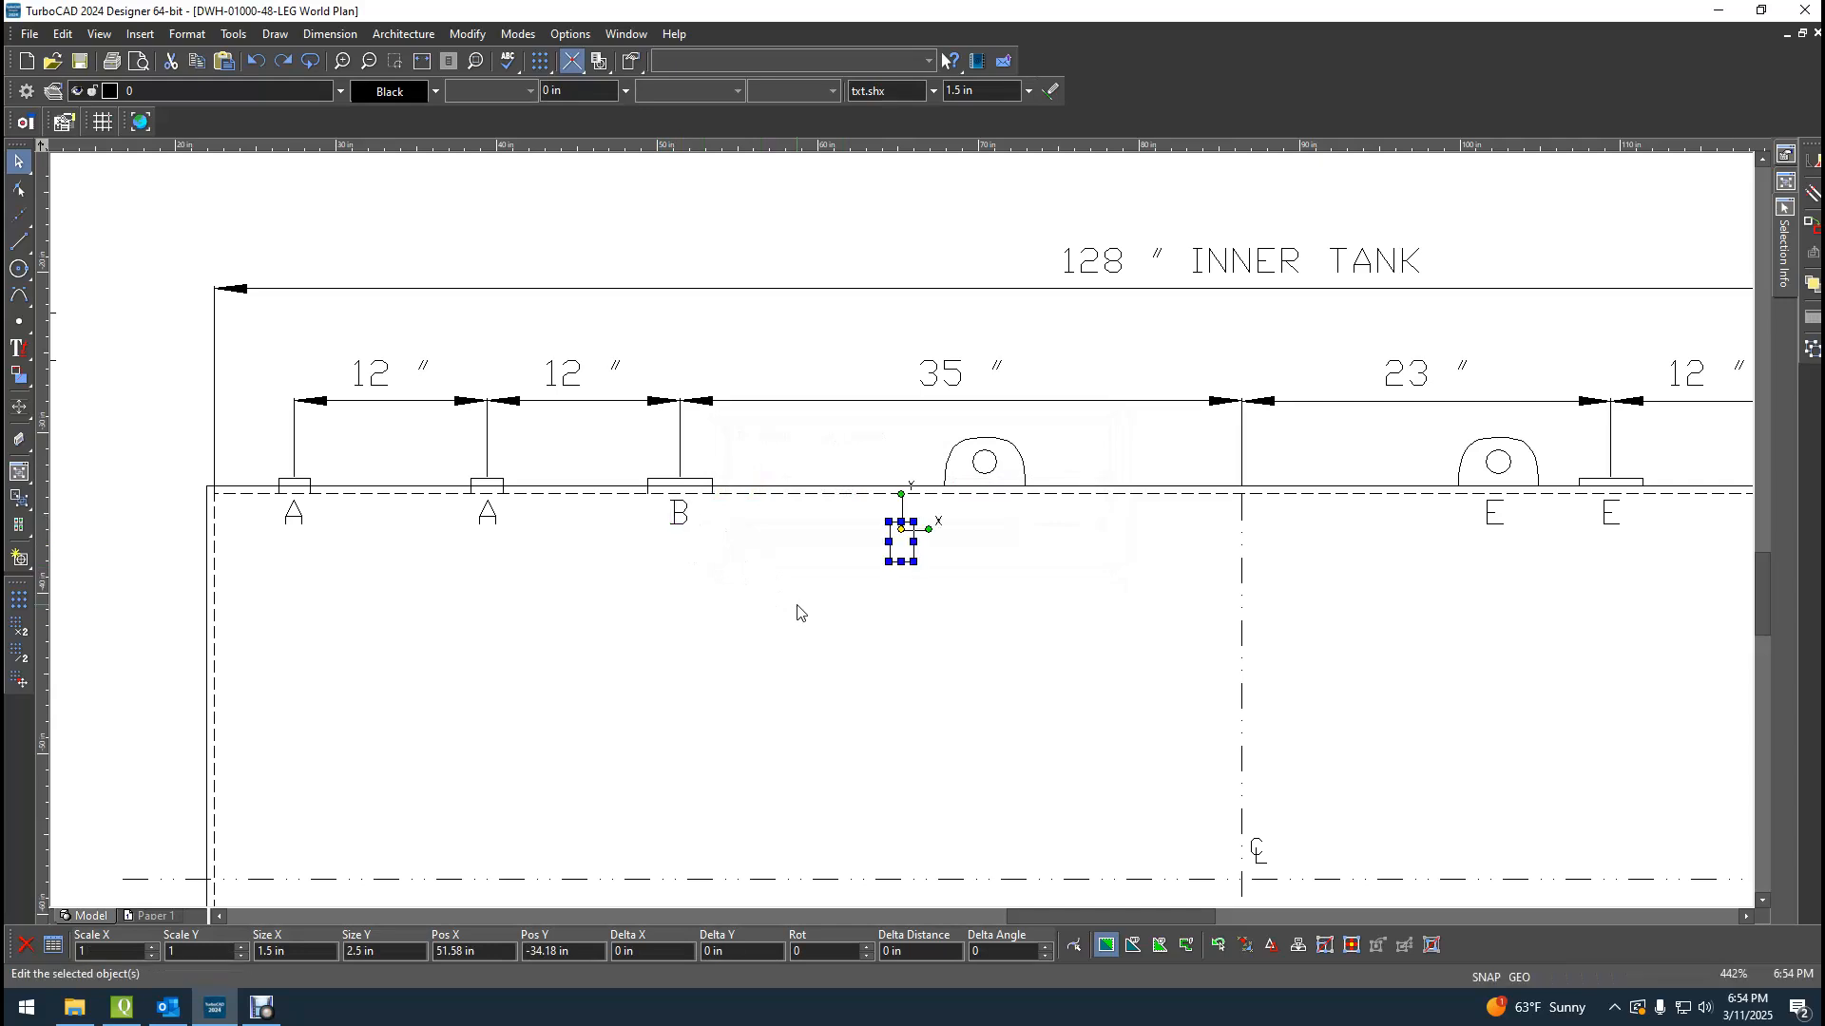
pyautogui.moveTo(899, 548); pyautogui.dragTo(701, 518)
pyautogui.scroll(5, 701, 518)
pyautogui.moveTo(900, 534); pyautogui.dragTo(1719, 595)
pyautogui.scroll(-5, 1719, 595)
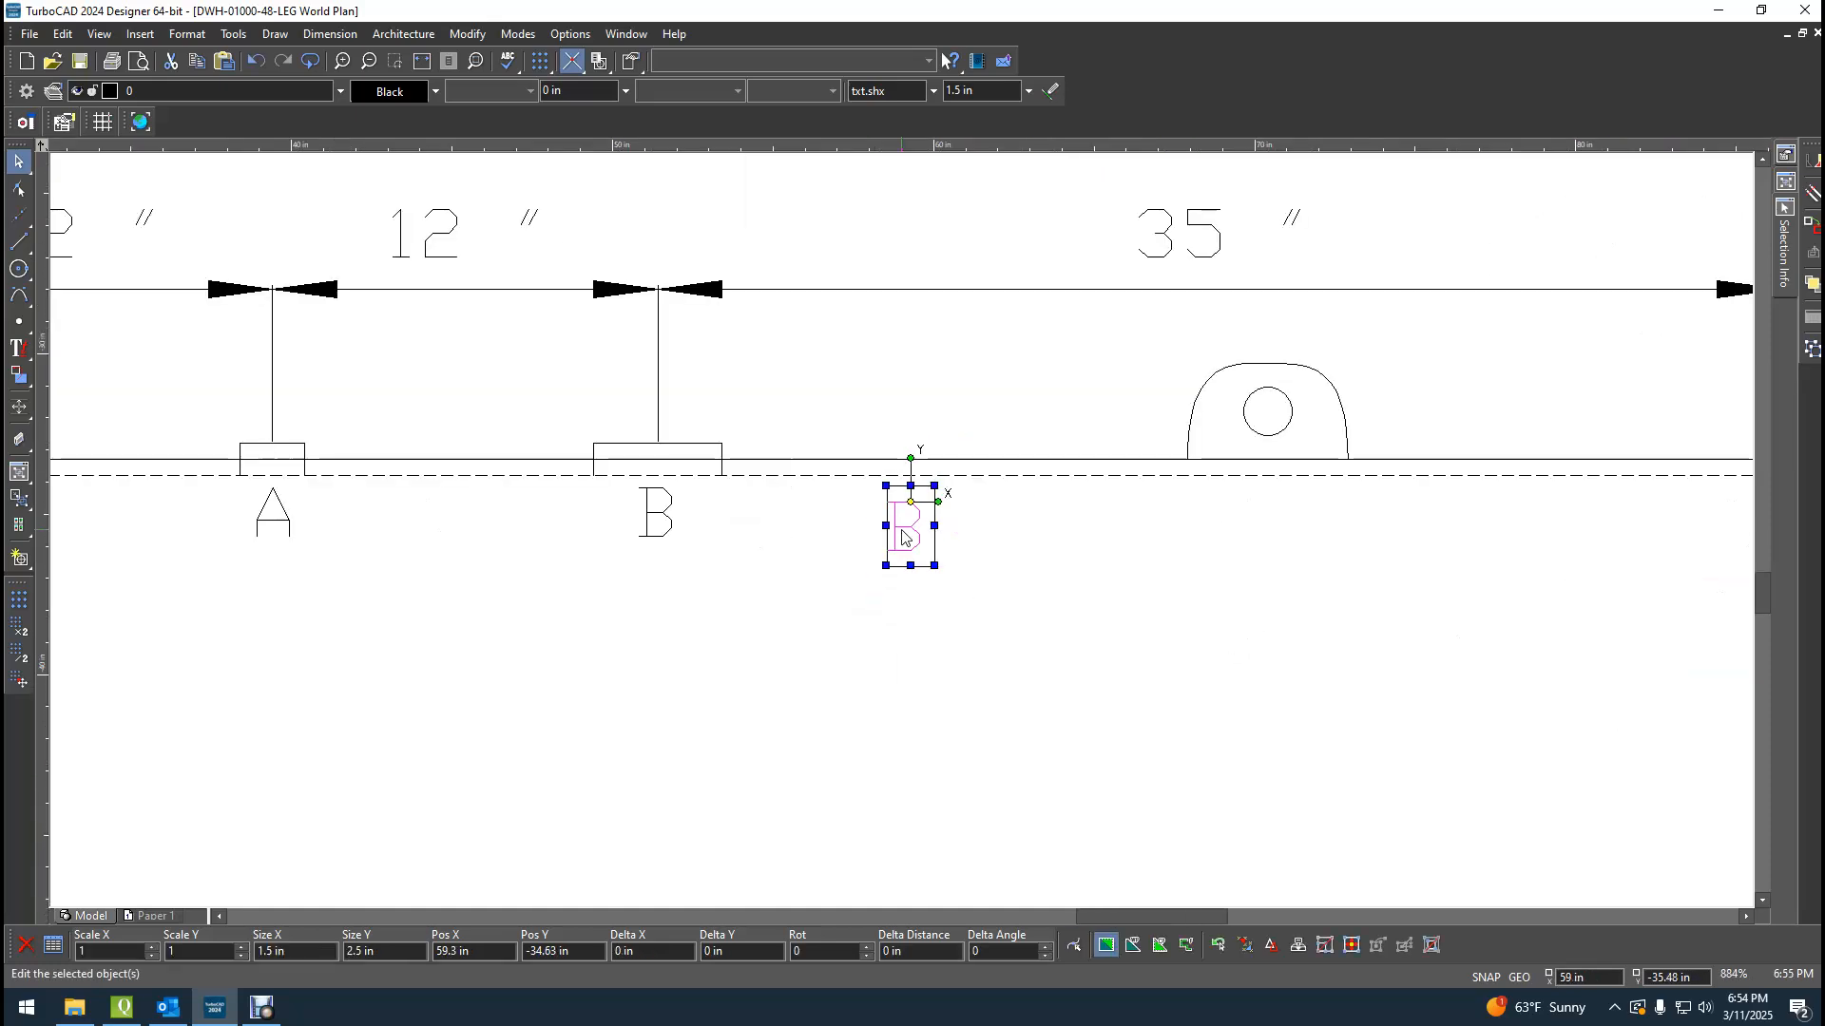
pyautogui.moveTo(906, 528); pyautogui.dragTo(1093, 539)
# Adjust the Y position of the copied B label under the lug so it lines up with the other fitting labels.
pyautogui.press('Tab')
pyautogui.press('Tab')
pyautogui.press('Tab')
pyautogui.press('Tab')
pyautogui.press('Tab')
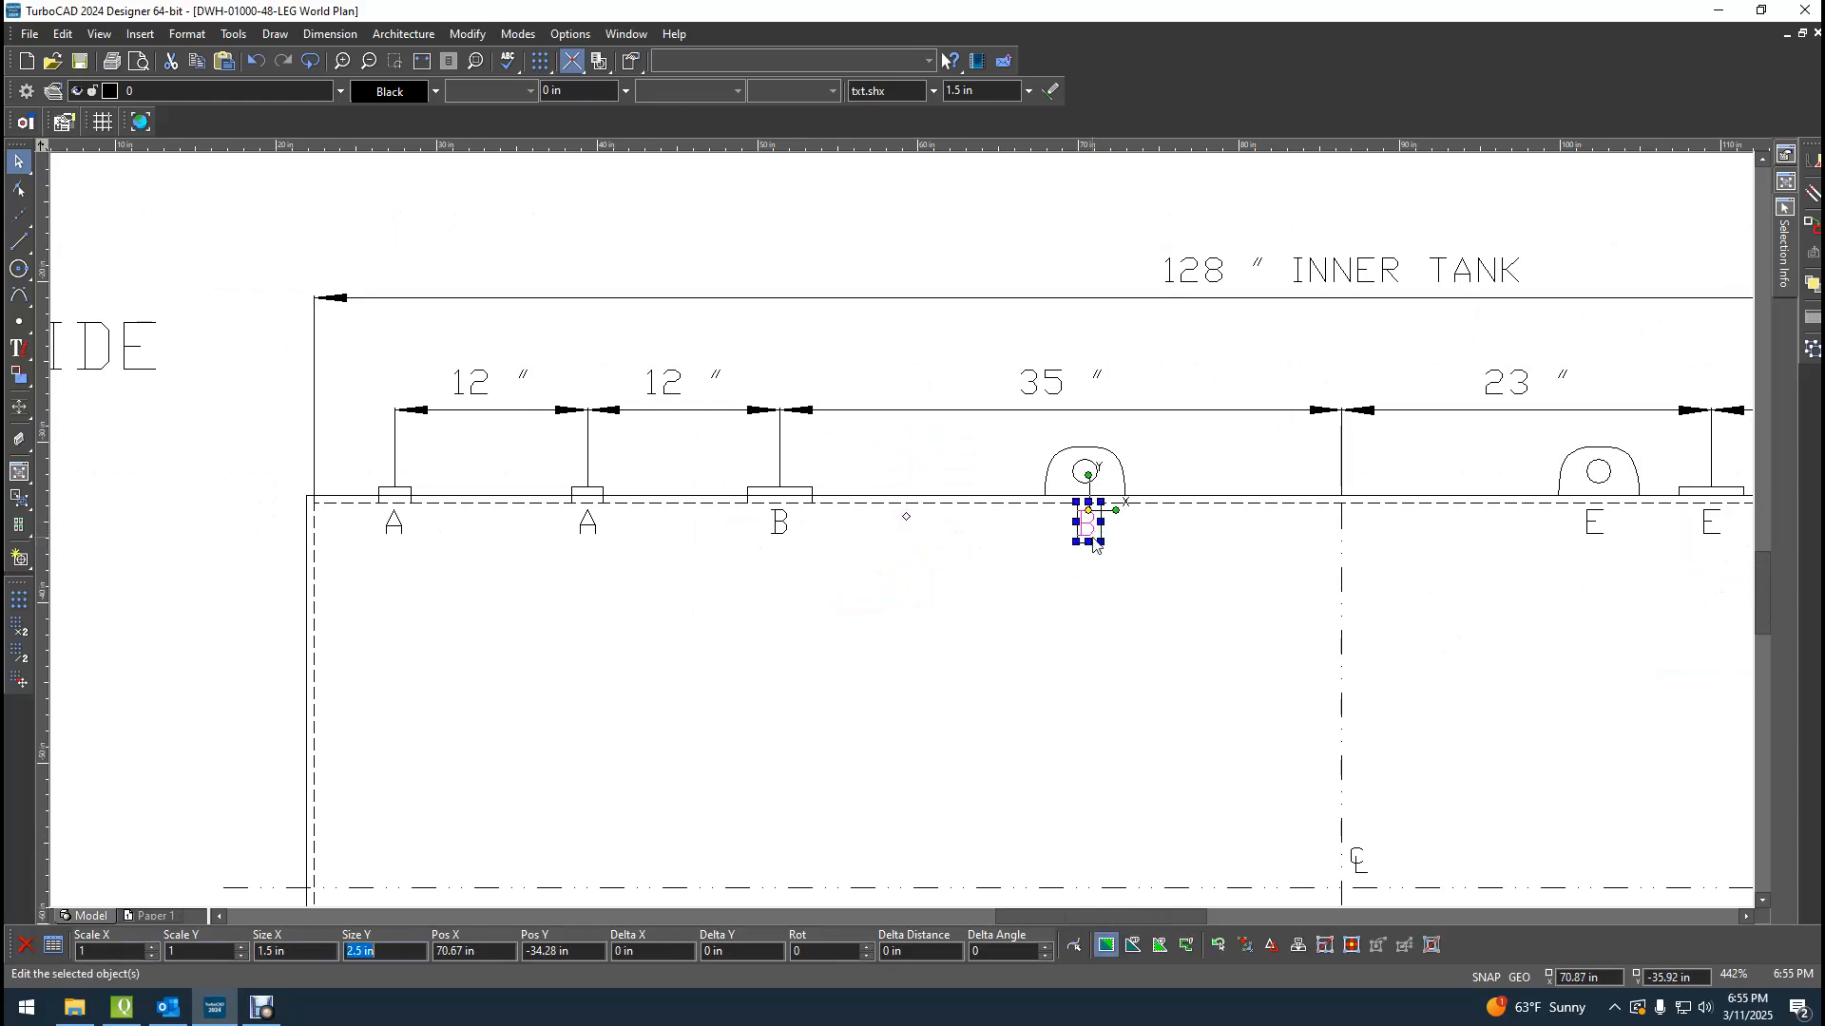
pyautogui.press('Tab')
pyautogui.write('3')
pyautogui.write('-')
pyautogui.click(1103, 631)
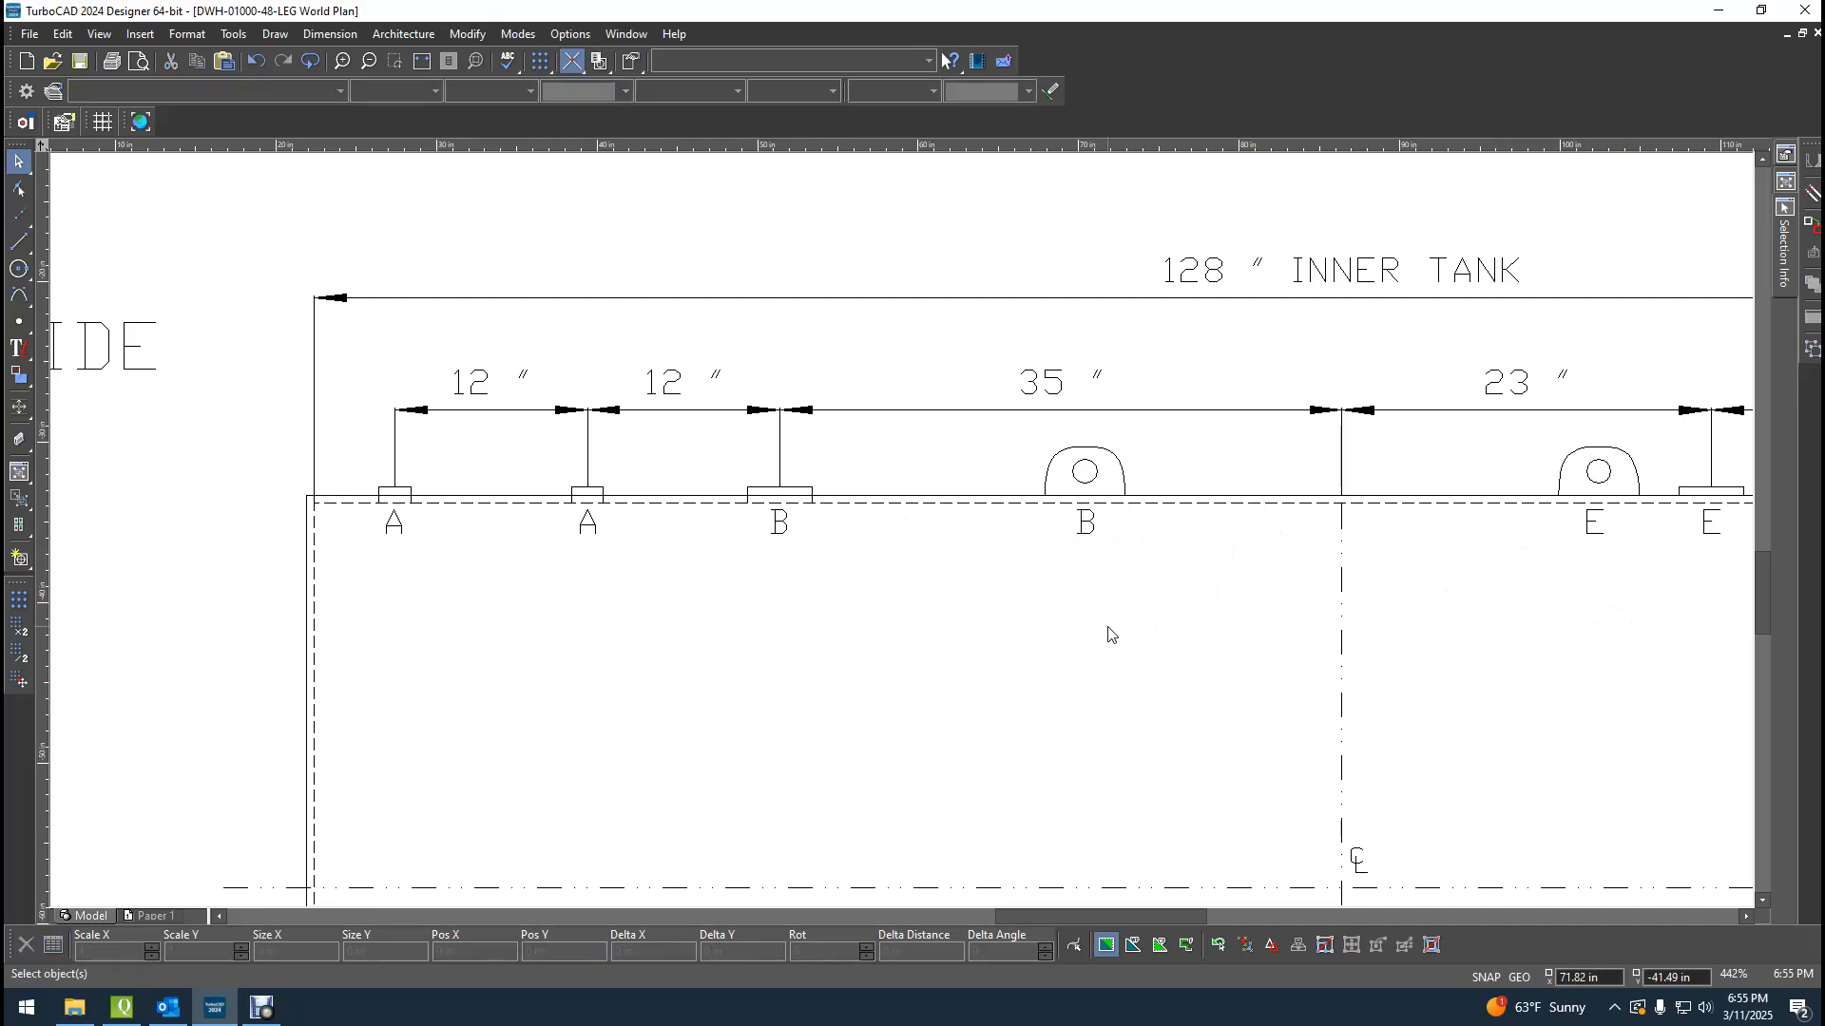
# Review the labels along the side view's tank top and compare them with the legend entries.
pyautogui.click(1336, 538)
pyautogui.moveTo(1341, 478)
pyautogui.mouseDown()
pyautogui.moveTo(1360, 254)
pyautogui.moveTo(1343, 458)
pyautogui.mouseUp()
pyautogui.click(1499, 635)
pyautogui.scroll(-3, 1499, 623)
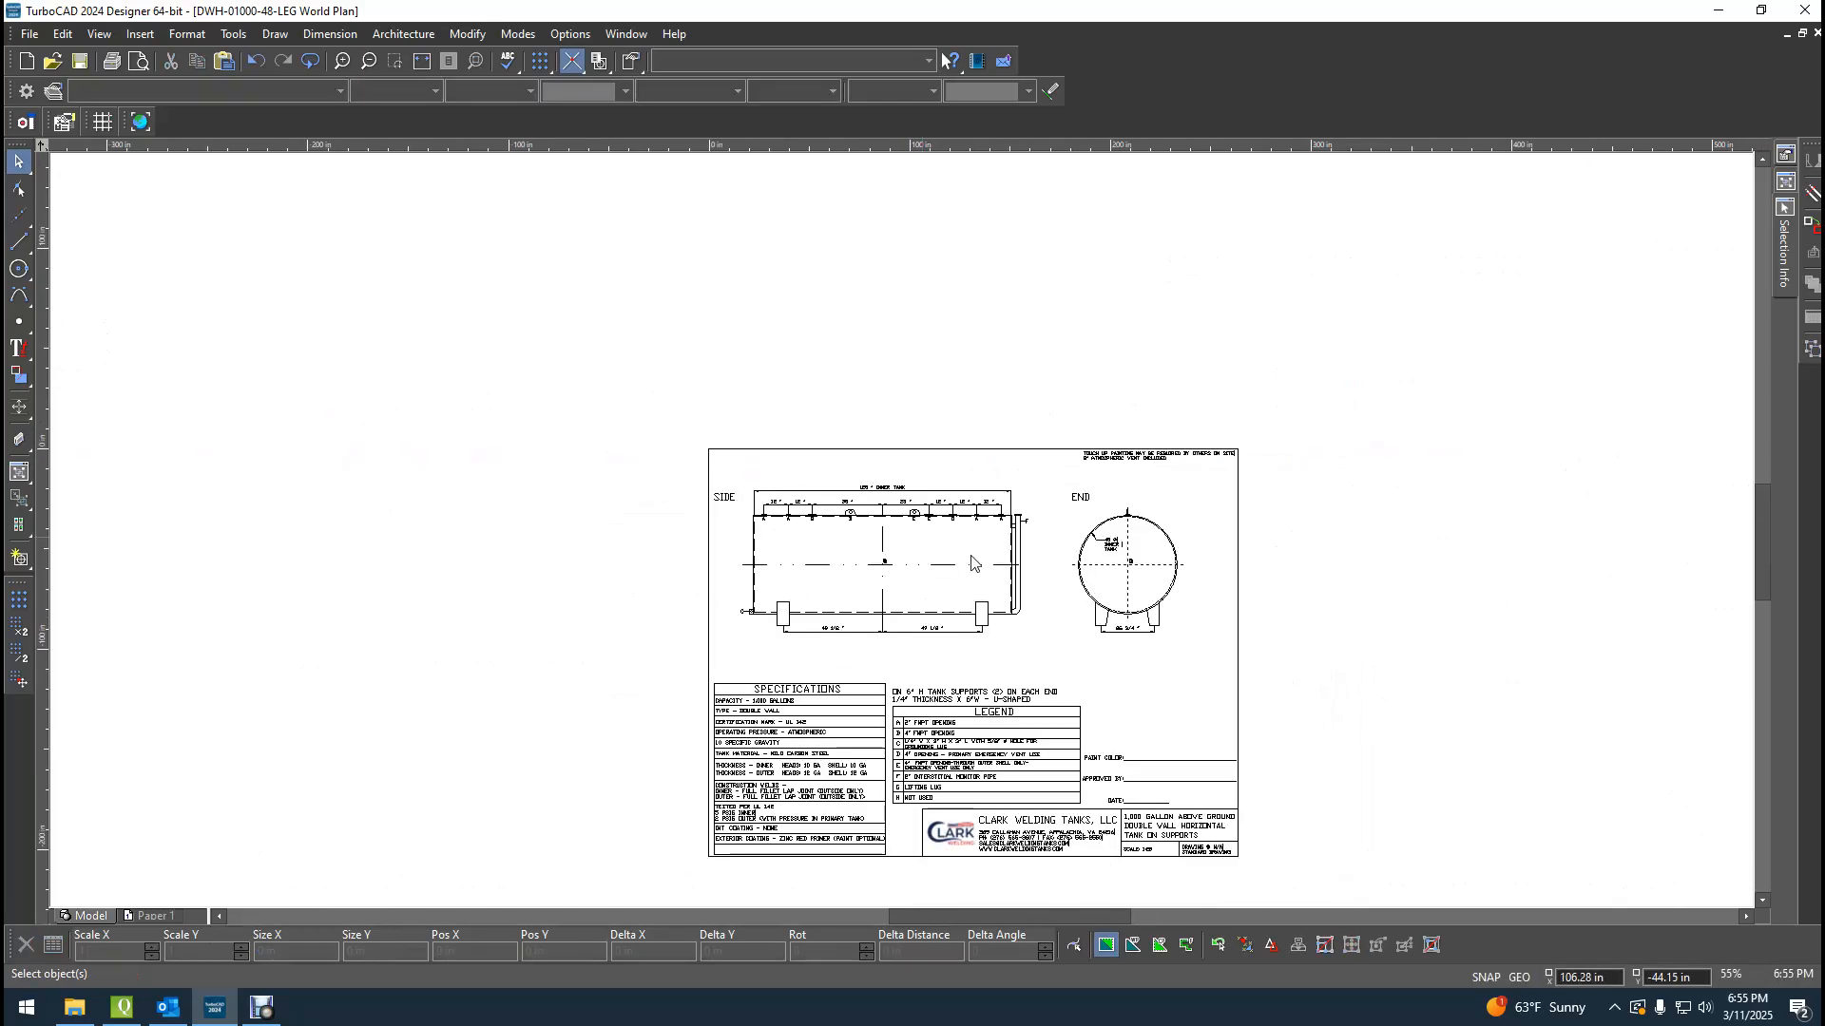
pyautogui.scroll(1, 939, 566)
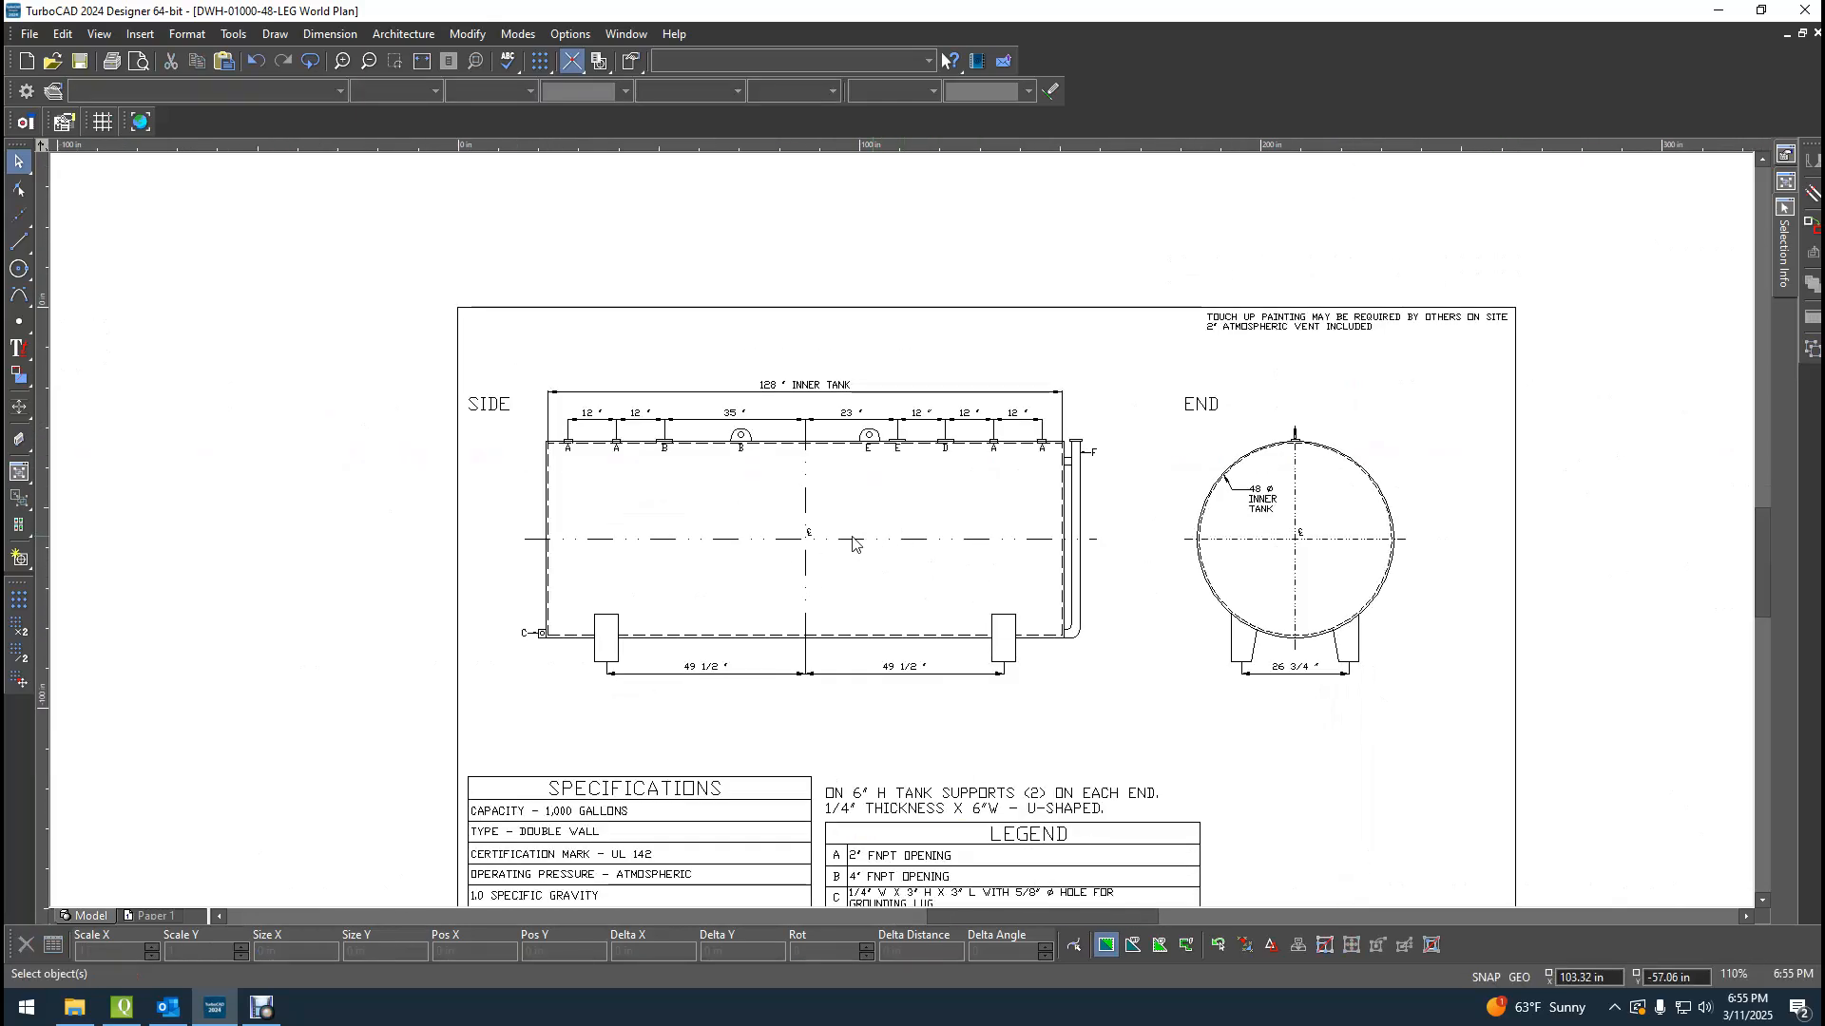
pyautogui.scroll(1, 759, 495)
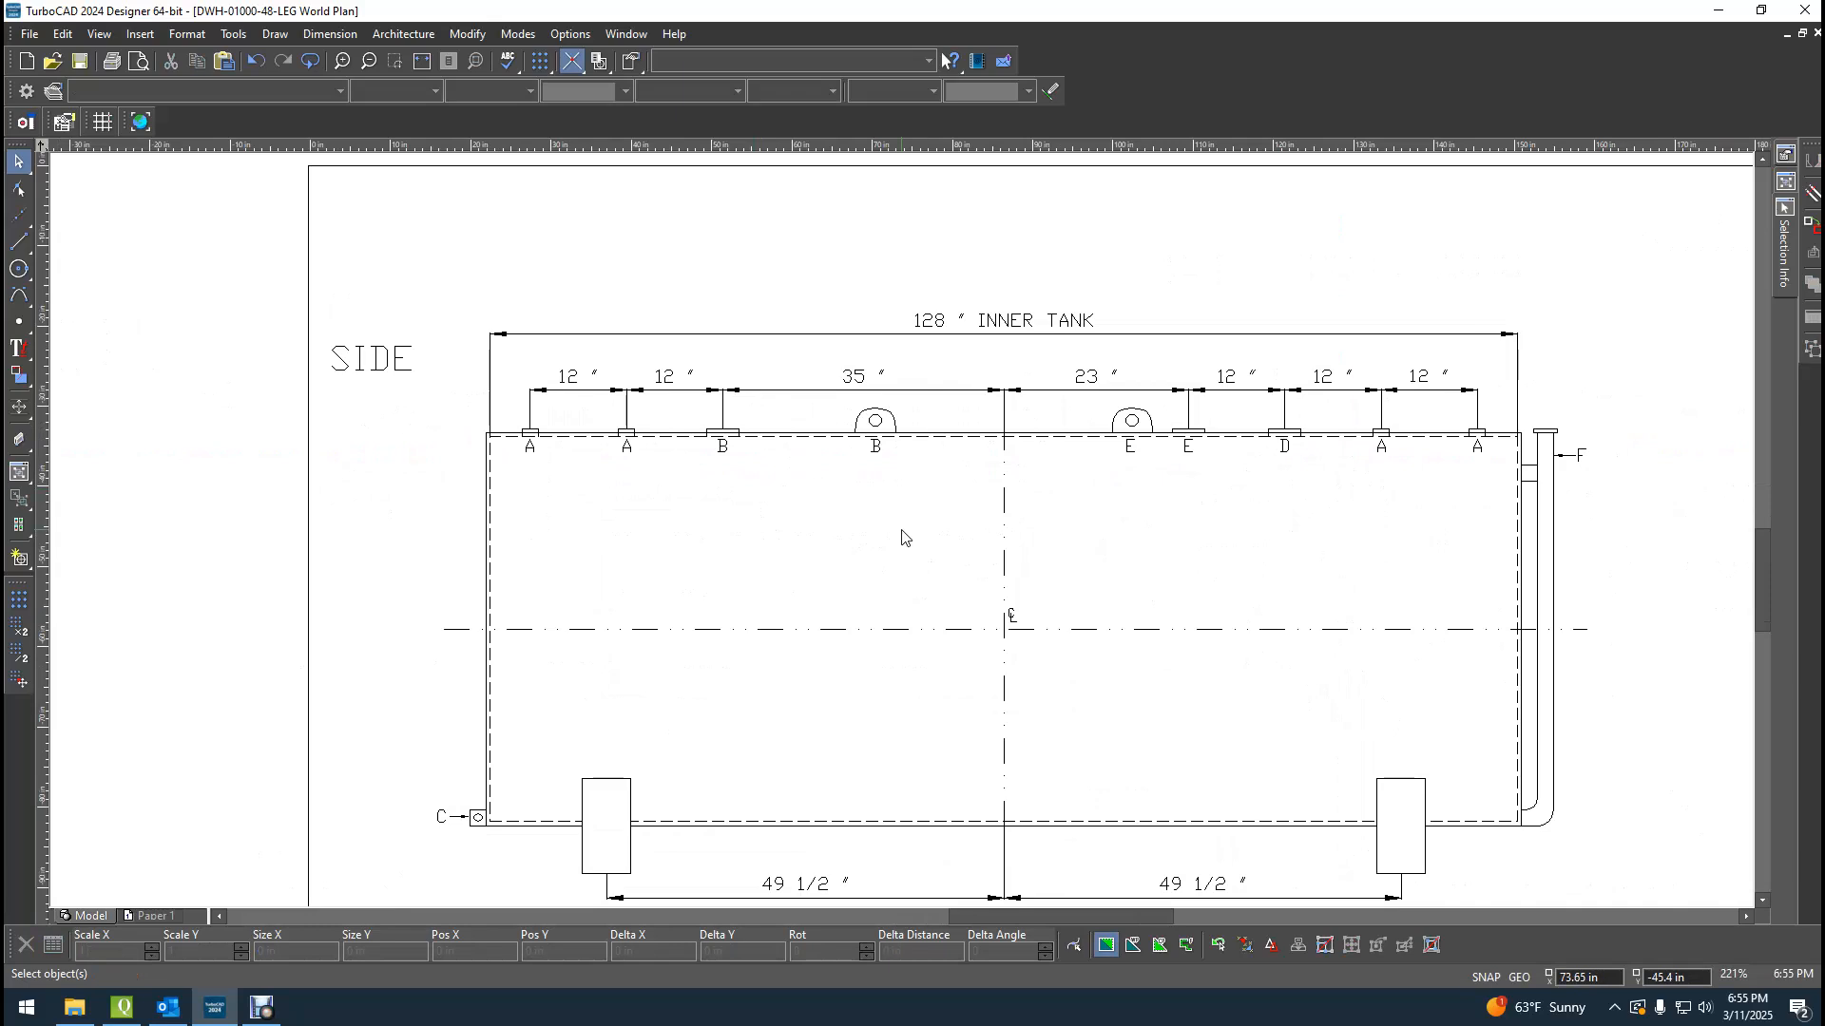
pyautogui.scroll(-2, 903, 538)
pyautogui.scroll(1, 903, 538)
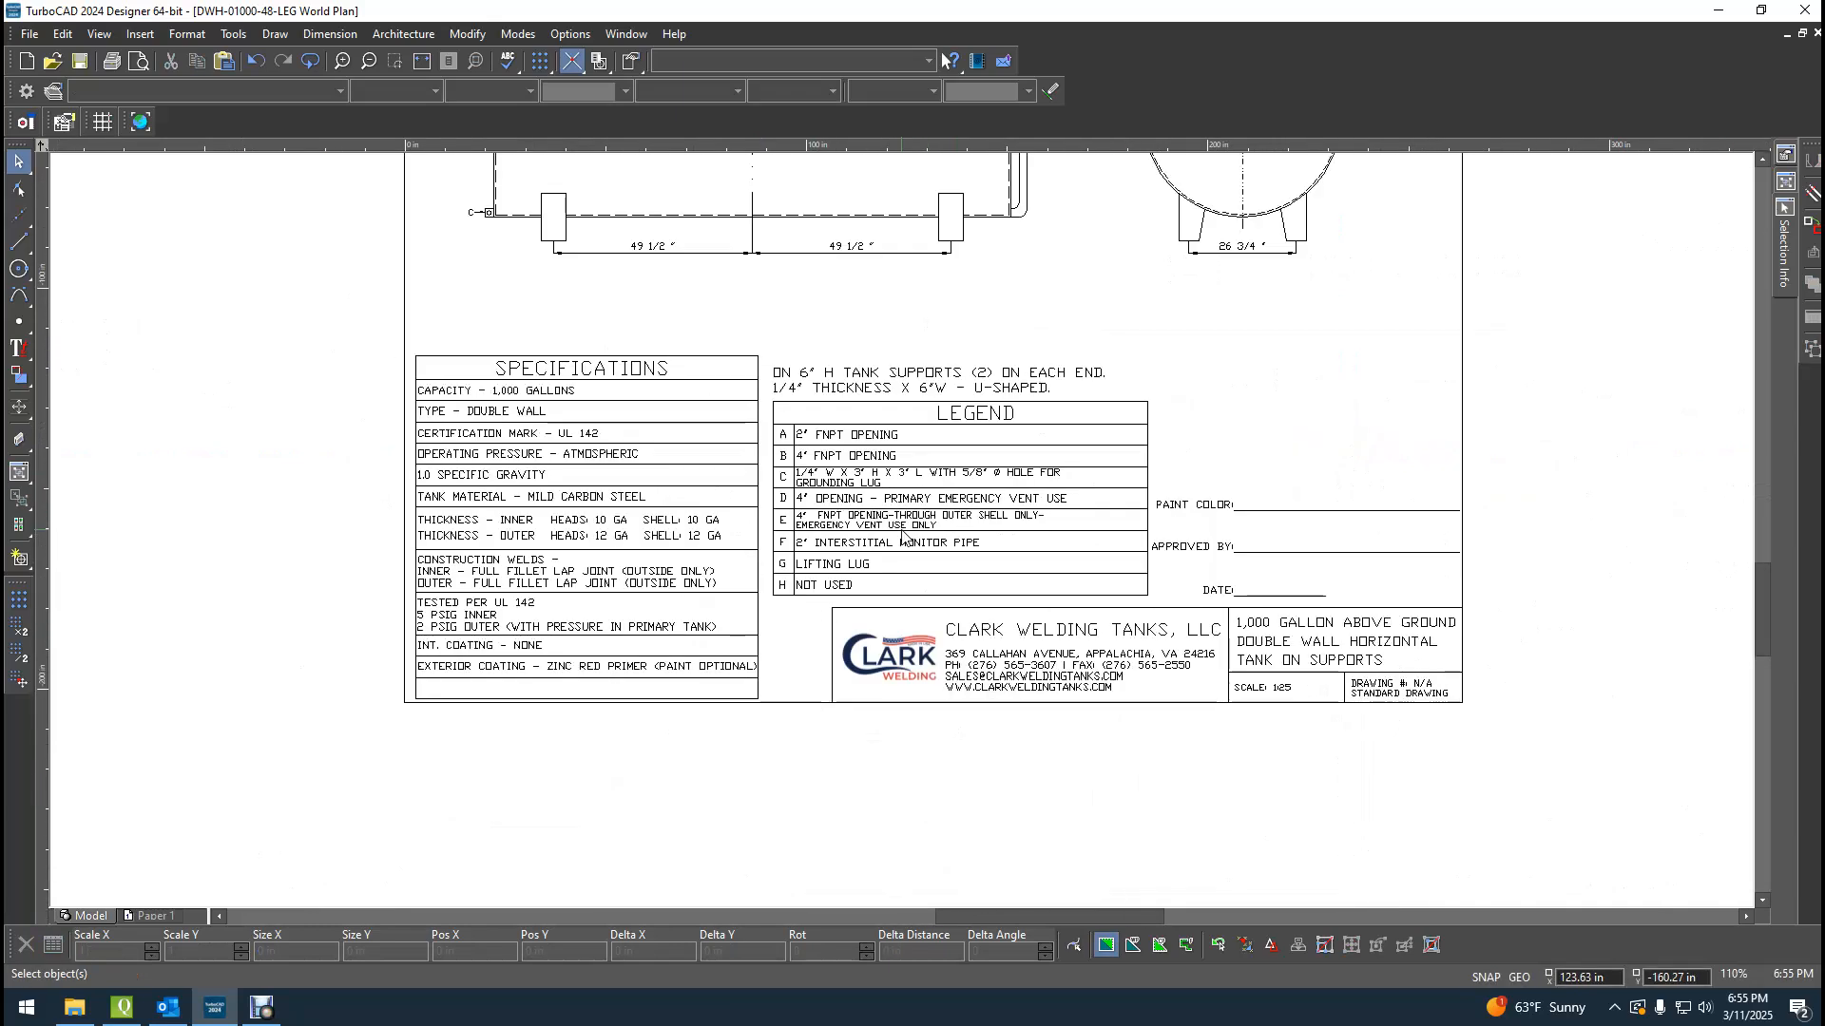
pyautogui.scroll(-1, 872, 311)
pyautogui.scroll(3, 879, 763)
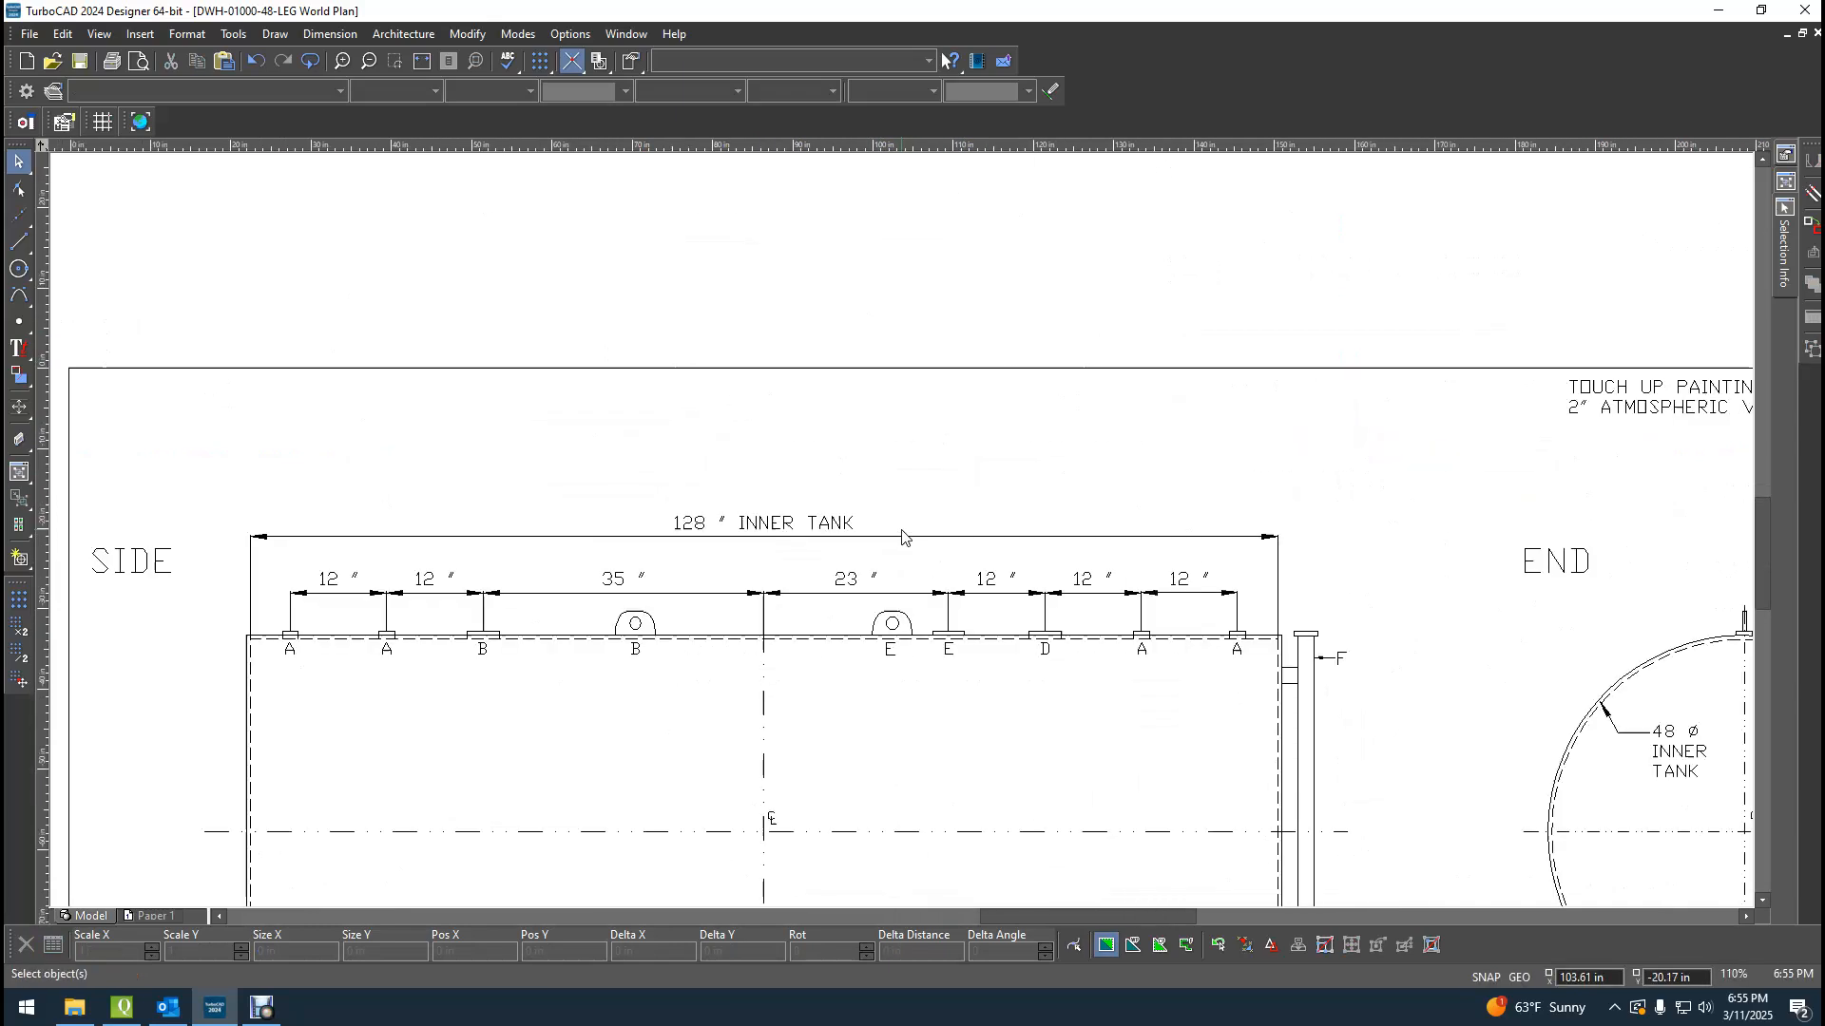
# Change the text of the copied E and B labels beneath the two side-view lifting lugs to G.
pyautogui.doubleClick(877, 773)
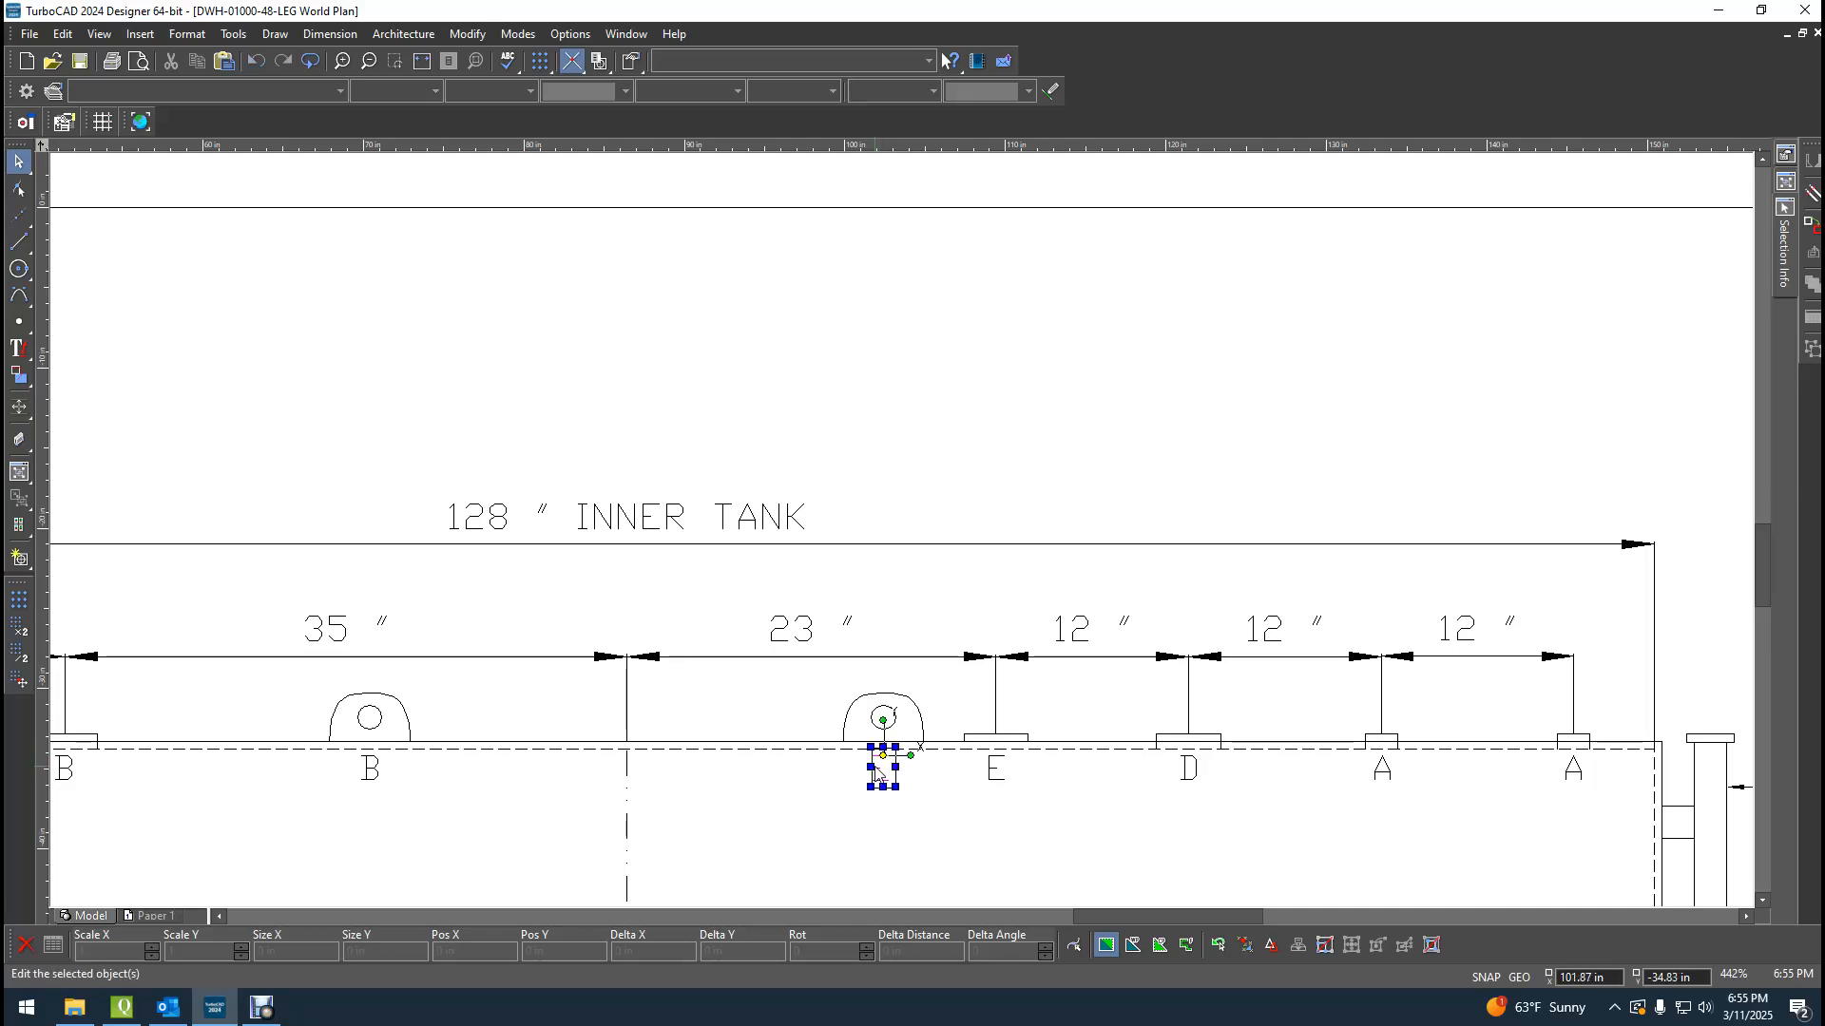
pyautogui.write('G')
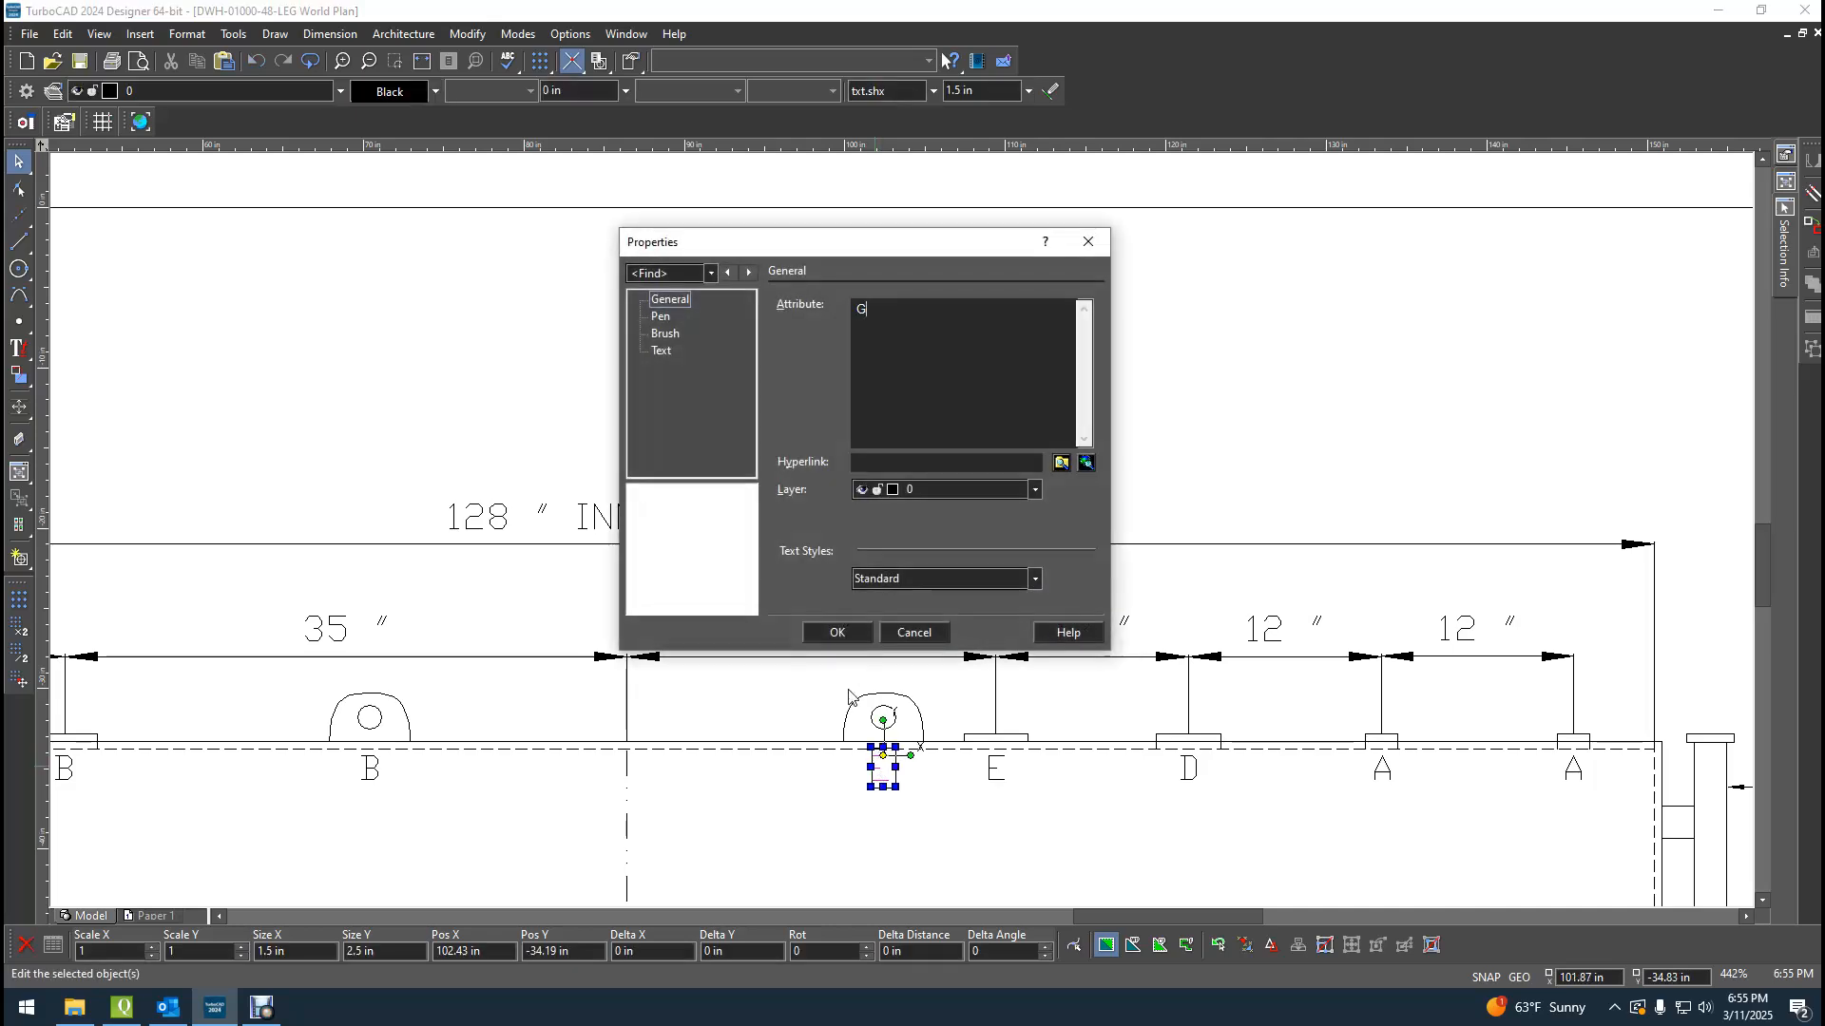
pyautogui.click(858, 635)
pyautogui.click(373, 772)
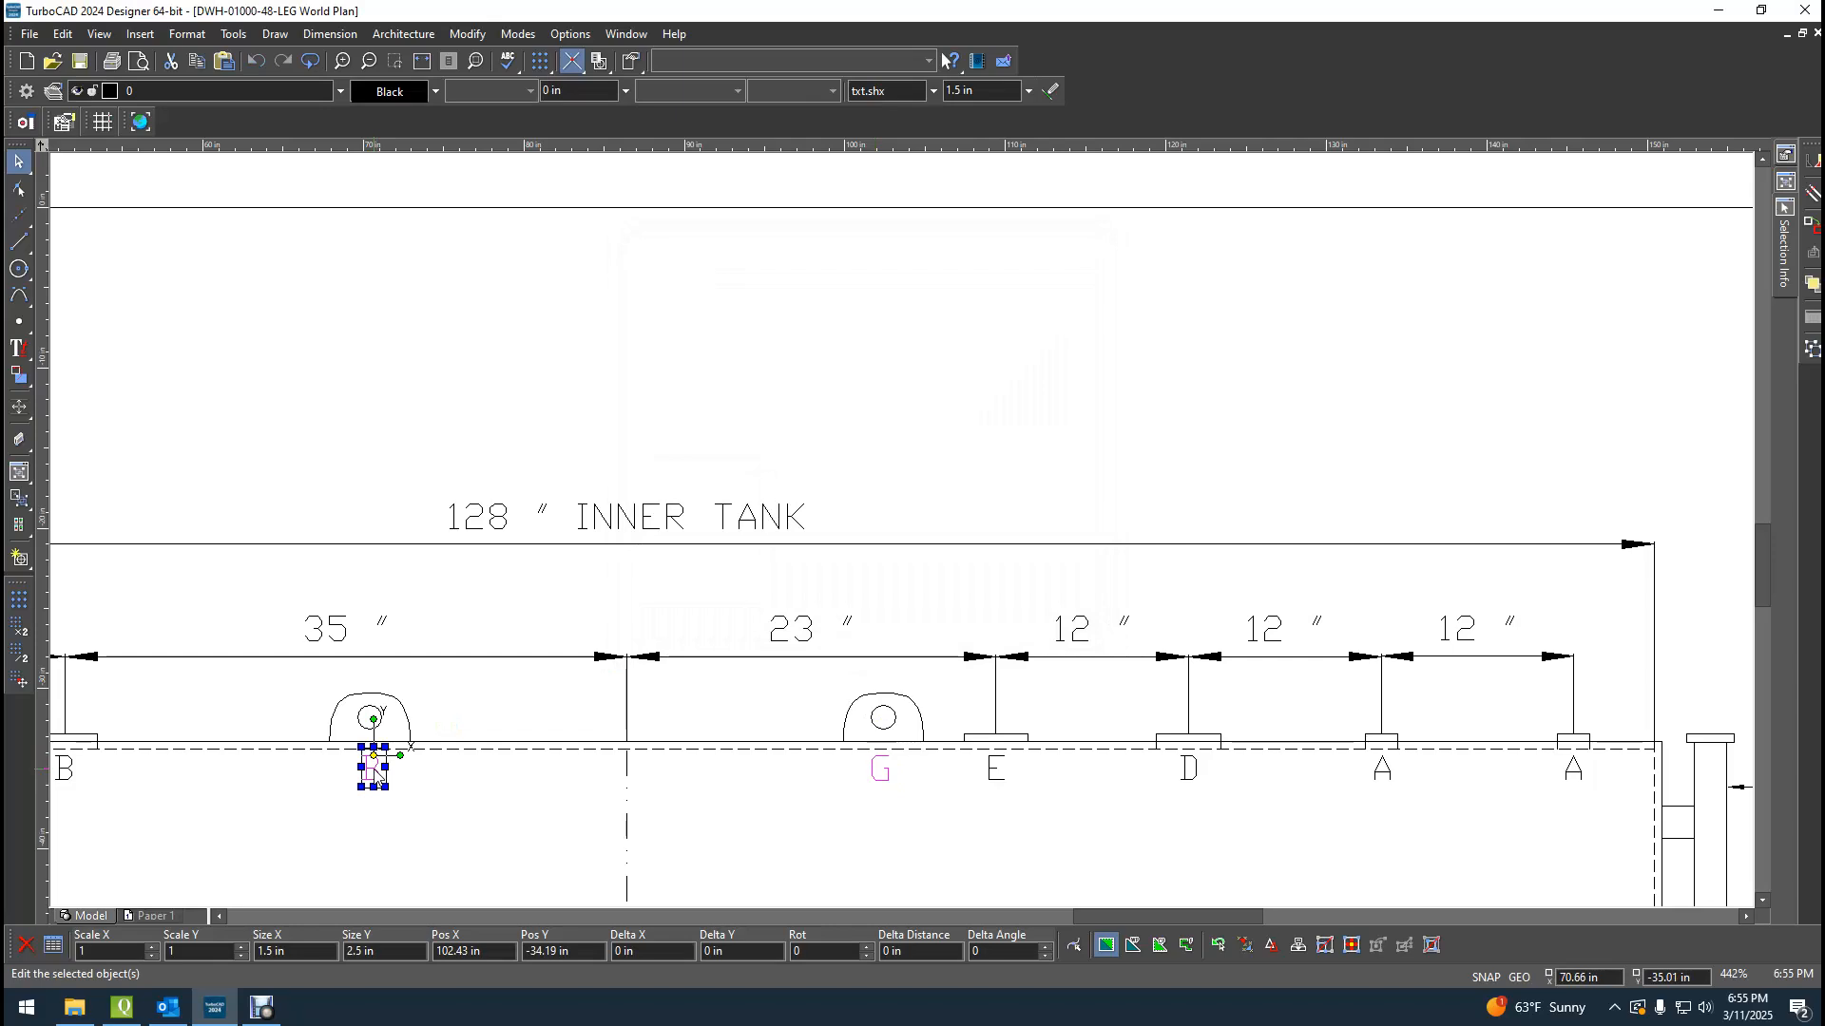
pyautogui.doubleClick(375, 772)
pyautogui.write('G')
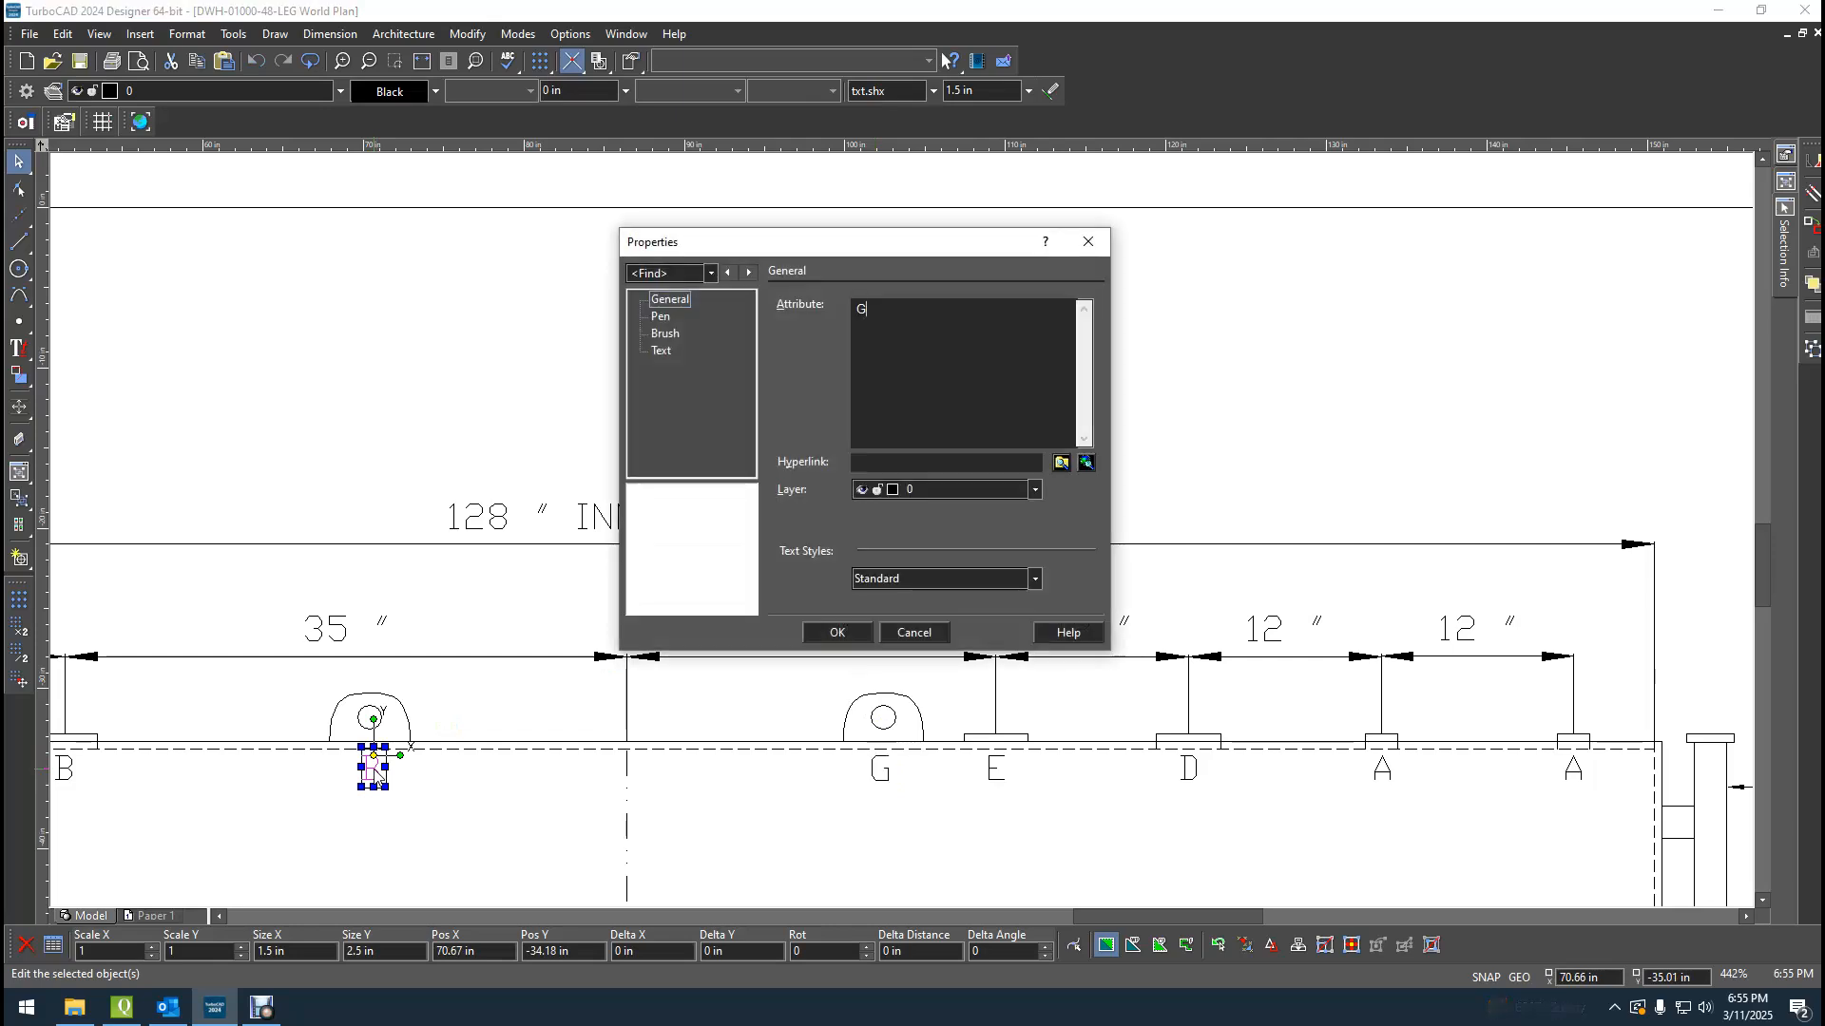
pyautogui.click(836, 633)
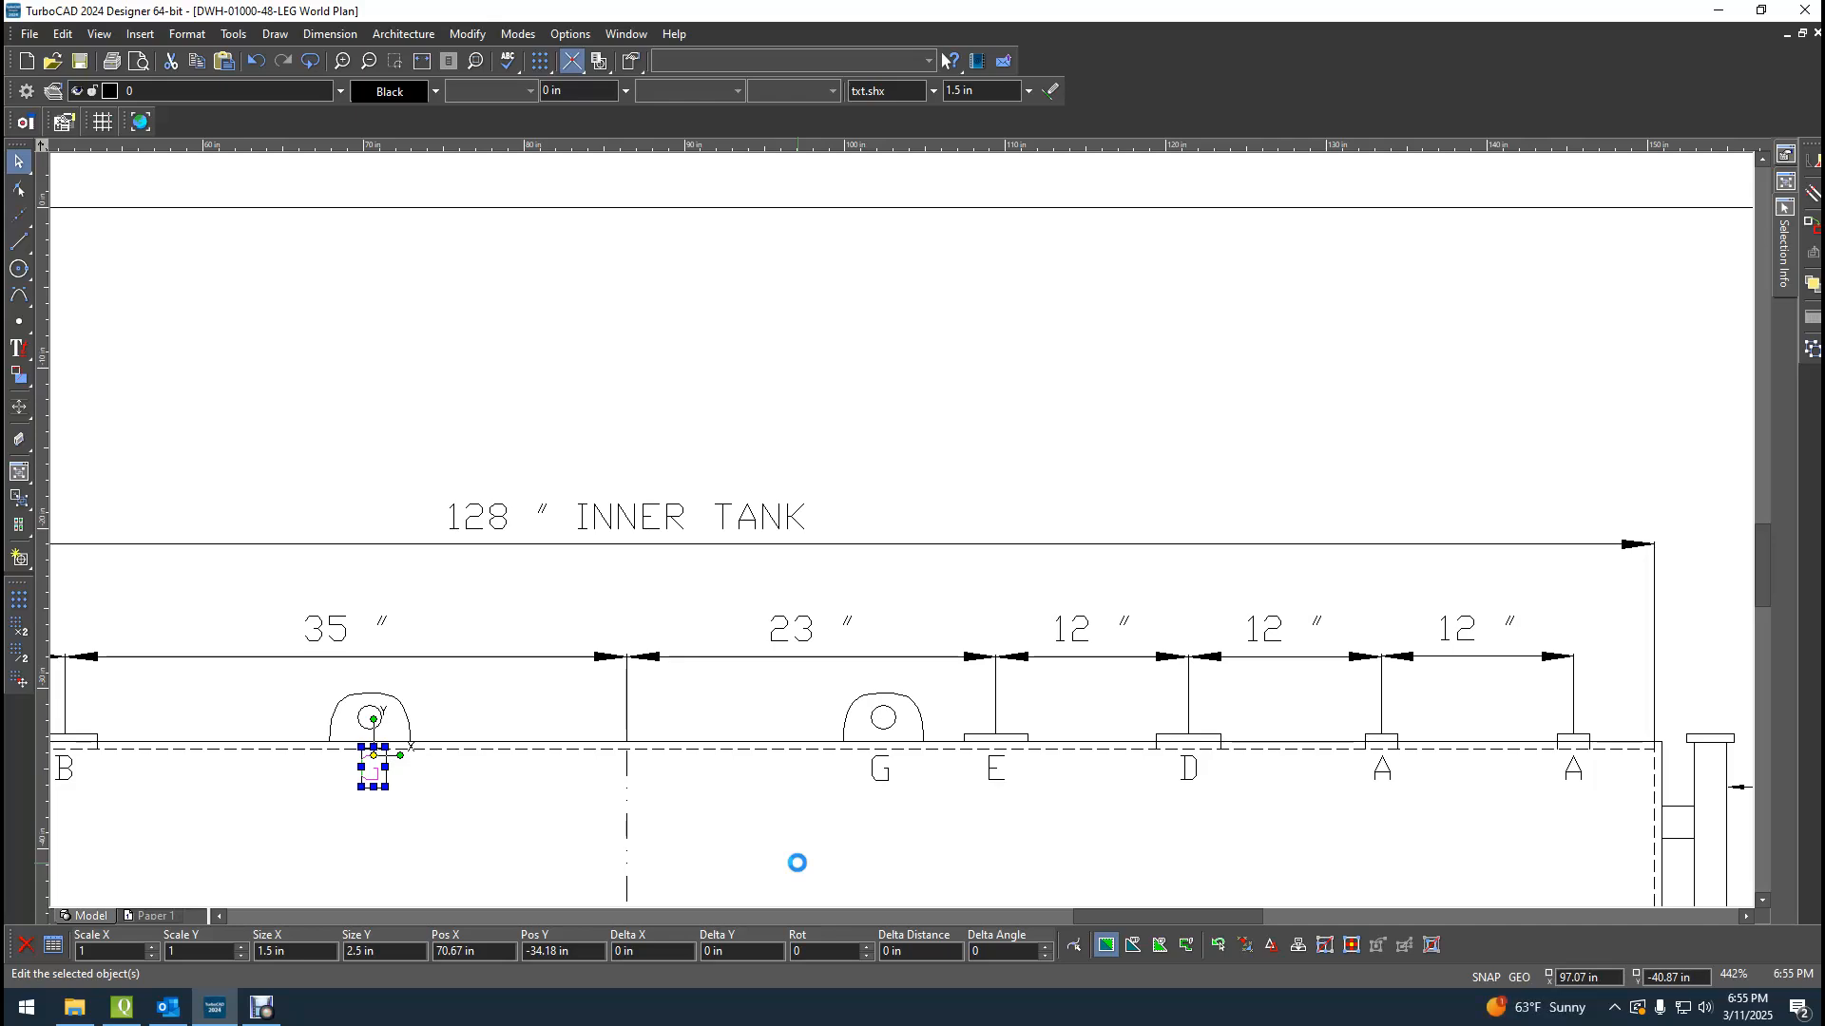
pyautogui.click(848, 398)
pyautogui.scroll(2, 900, 533)
pyautogui.scroll(-1, 900, 533)
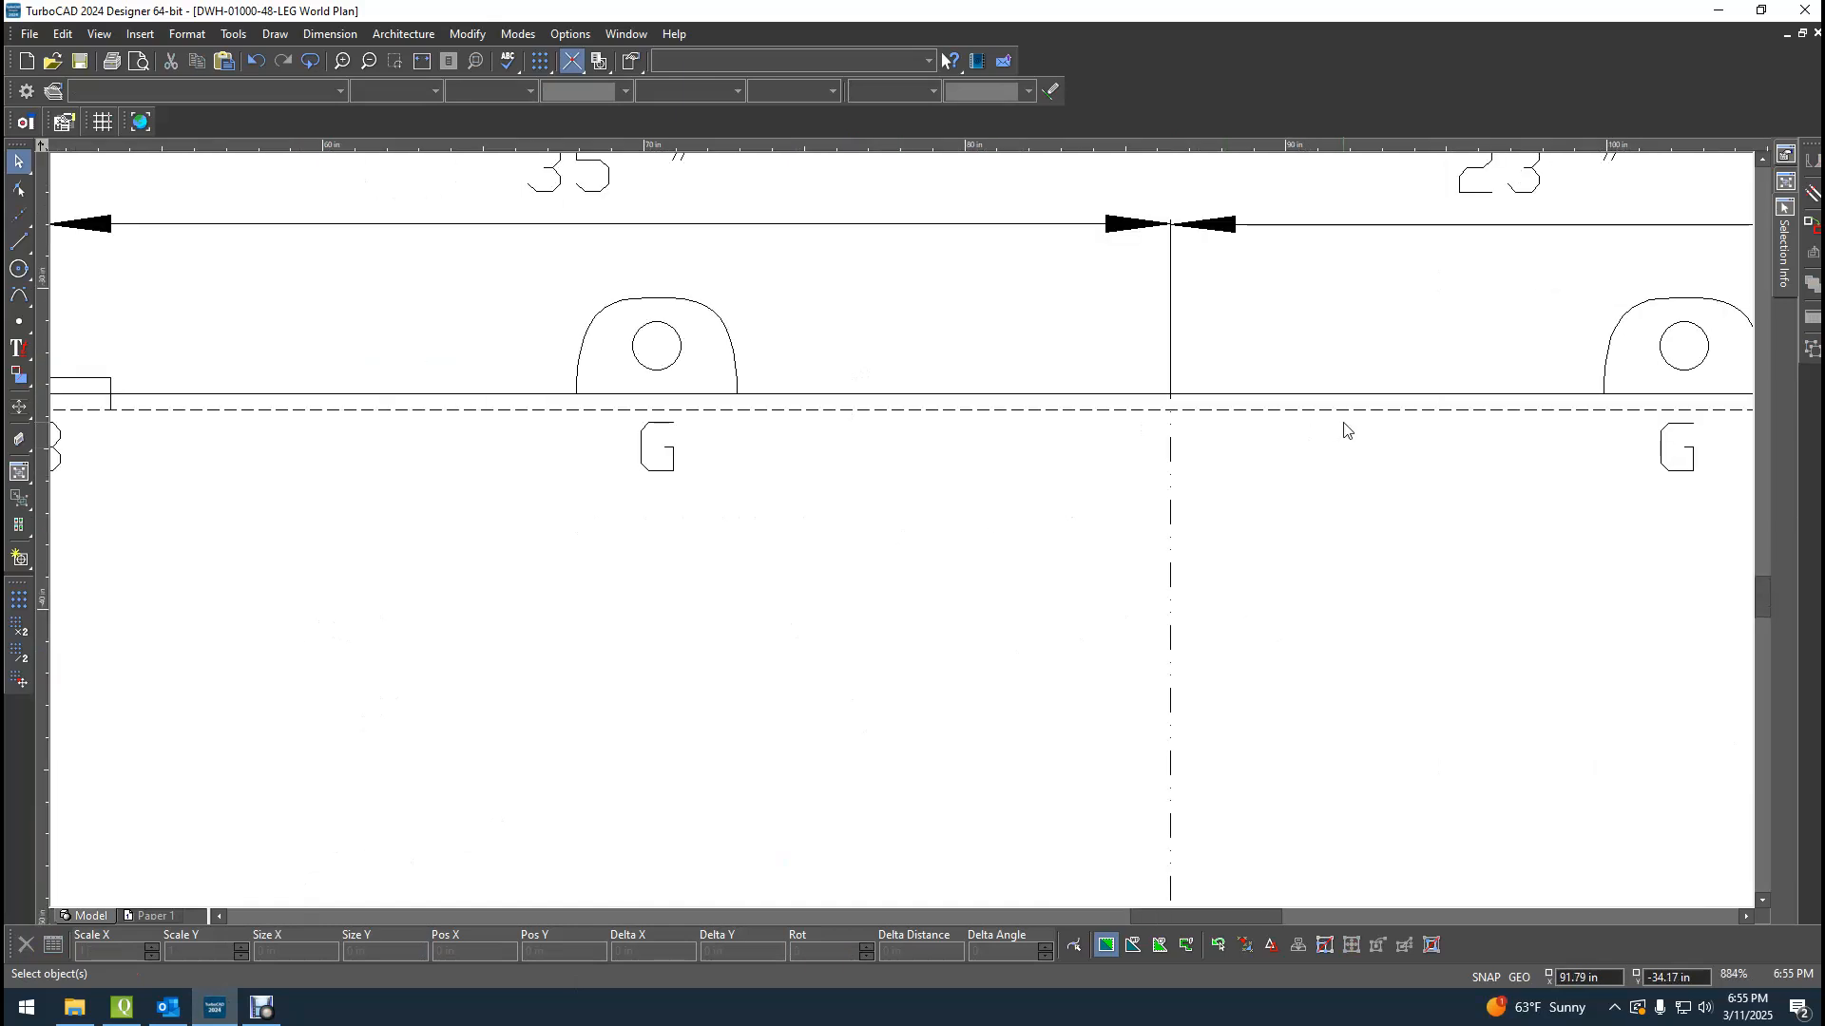
pyautogui.click(20, 242)
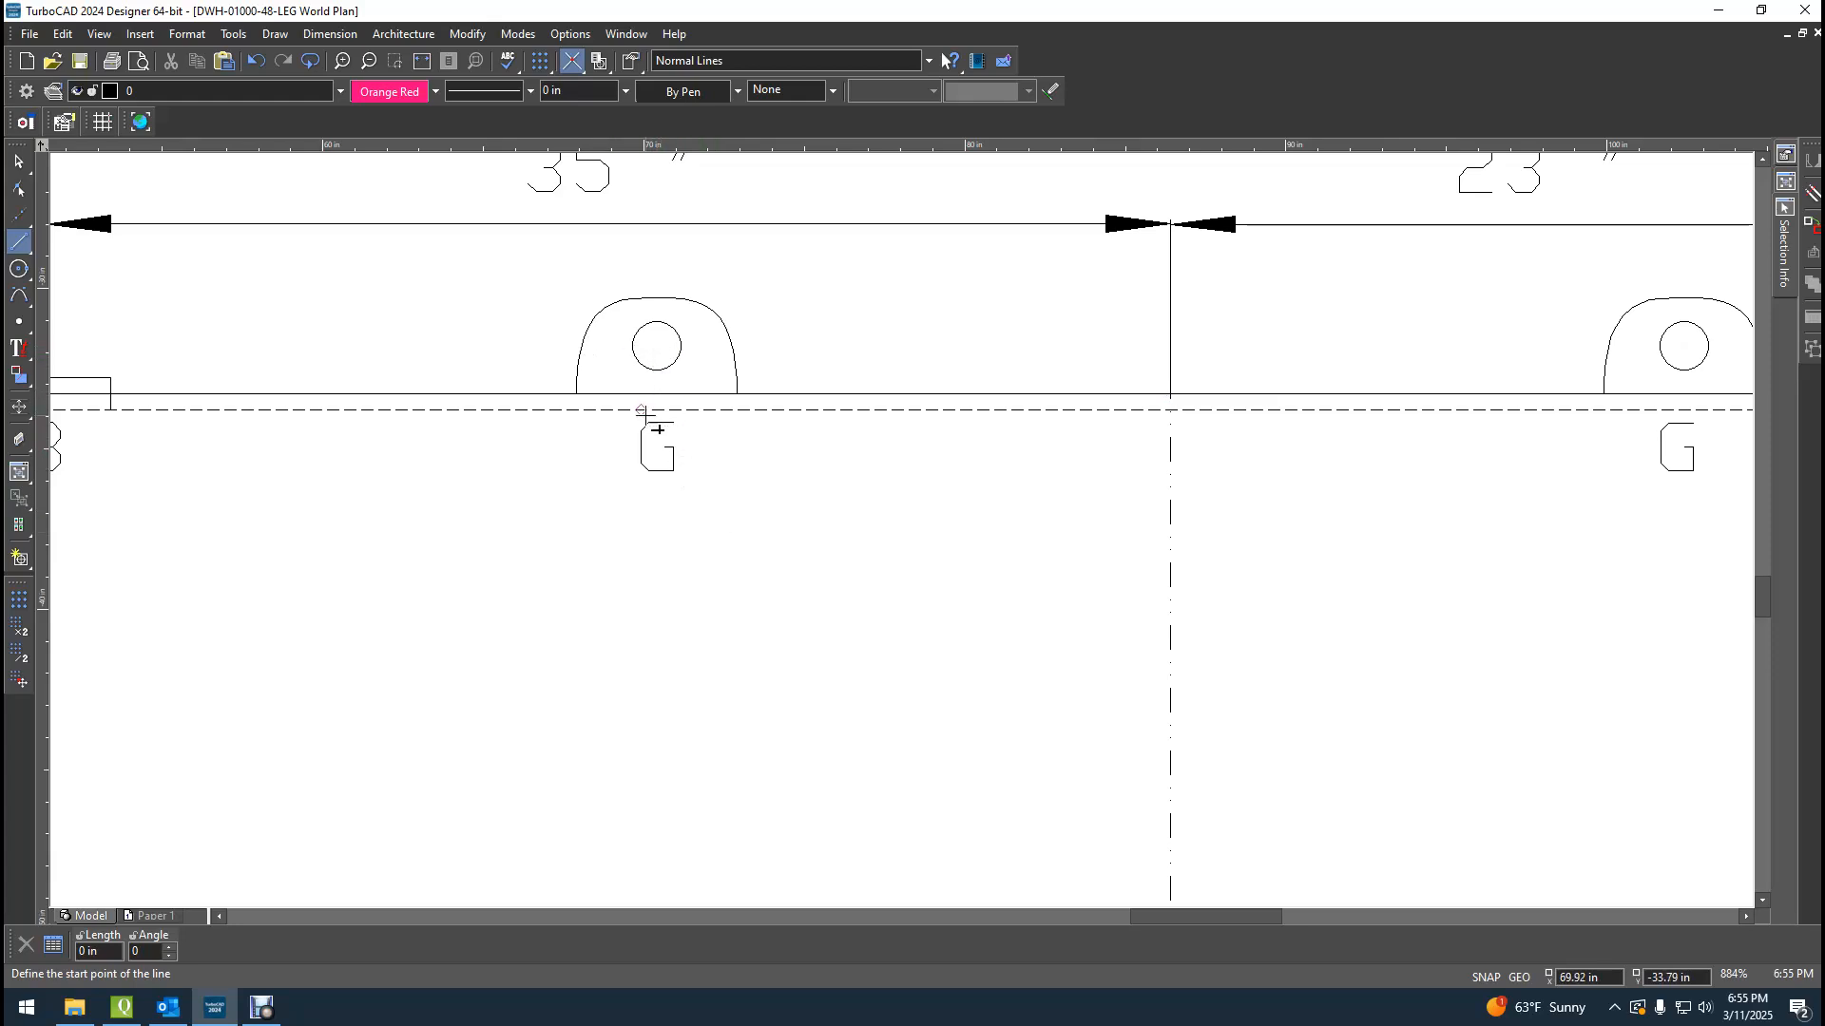
pyautogui.scroll(-5, 1604, 474)
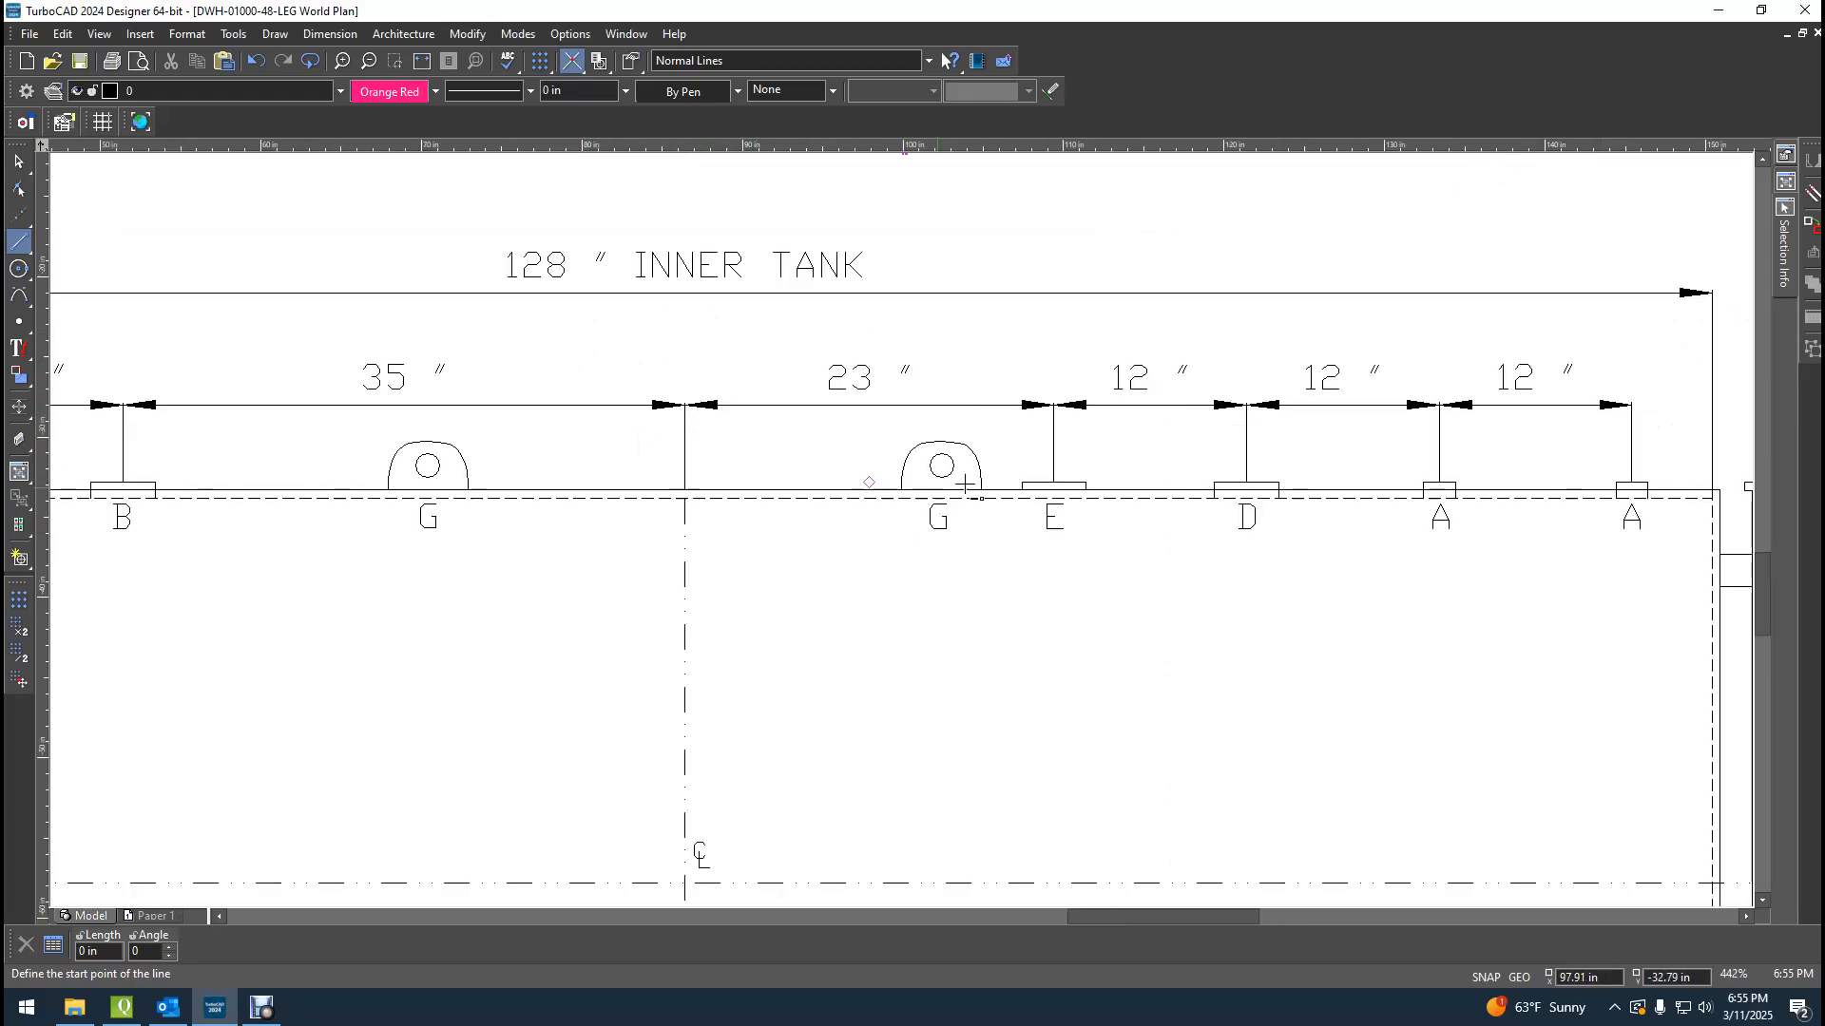
pyautogui.scroll(5, 901, 530)
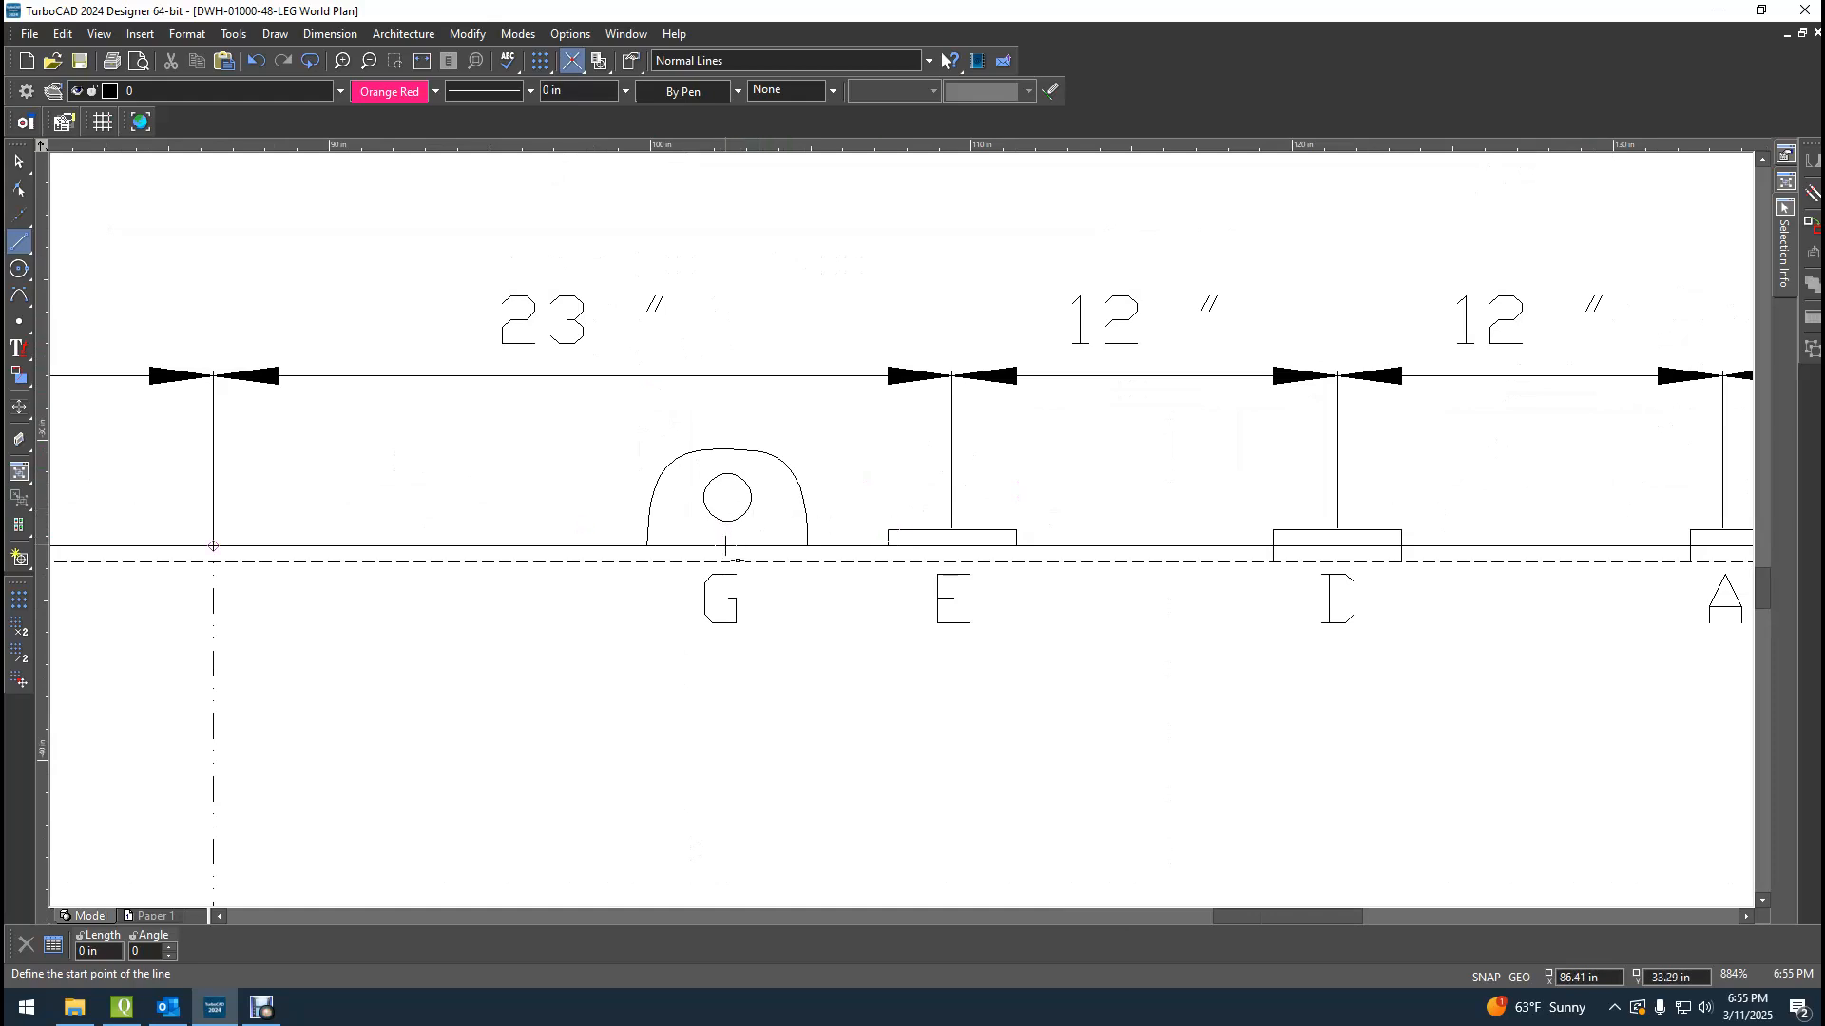
pyautogui.click(722, 482)
pyautogui.click(725, 523)
pyautogui.scroll(1, 745, 505)
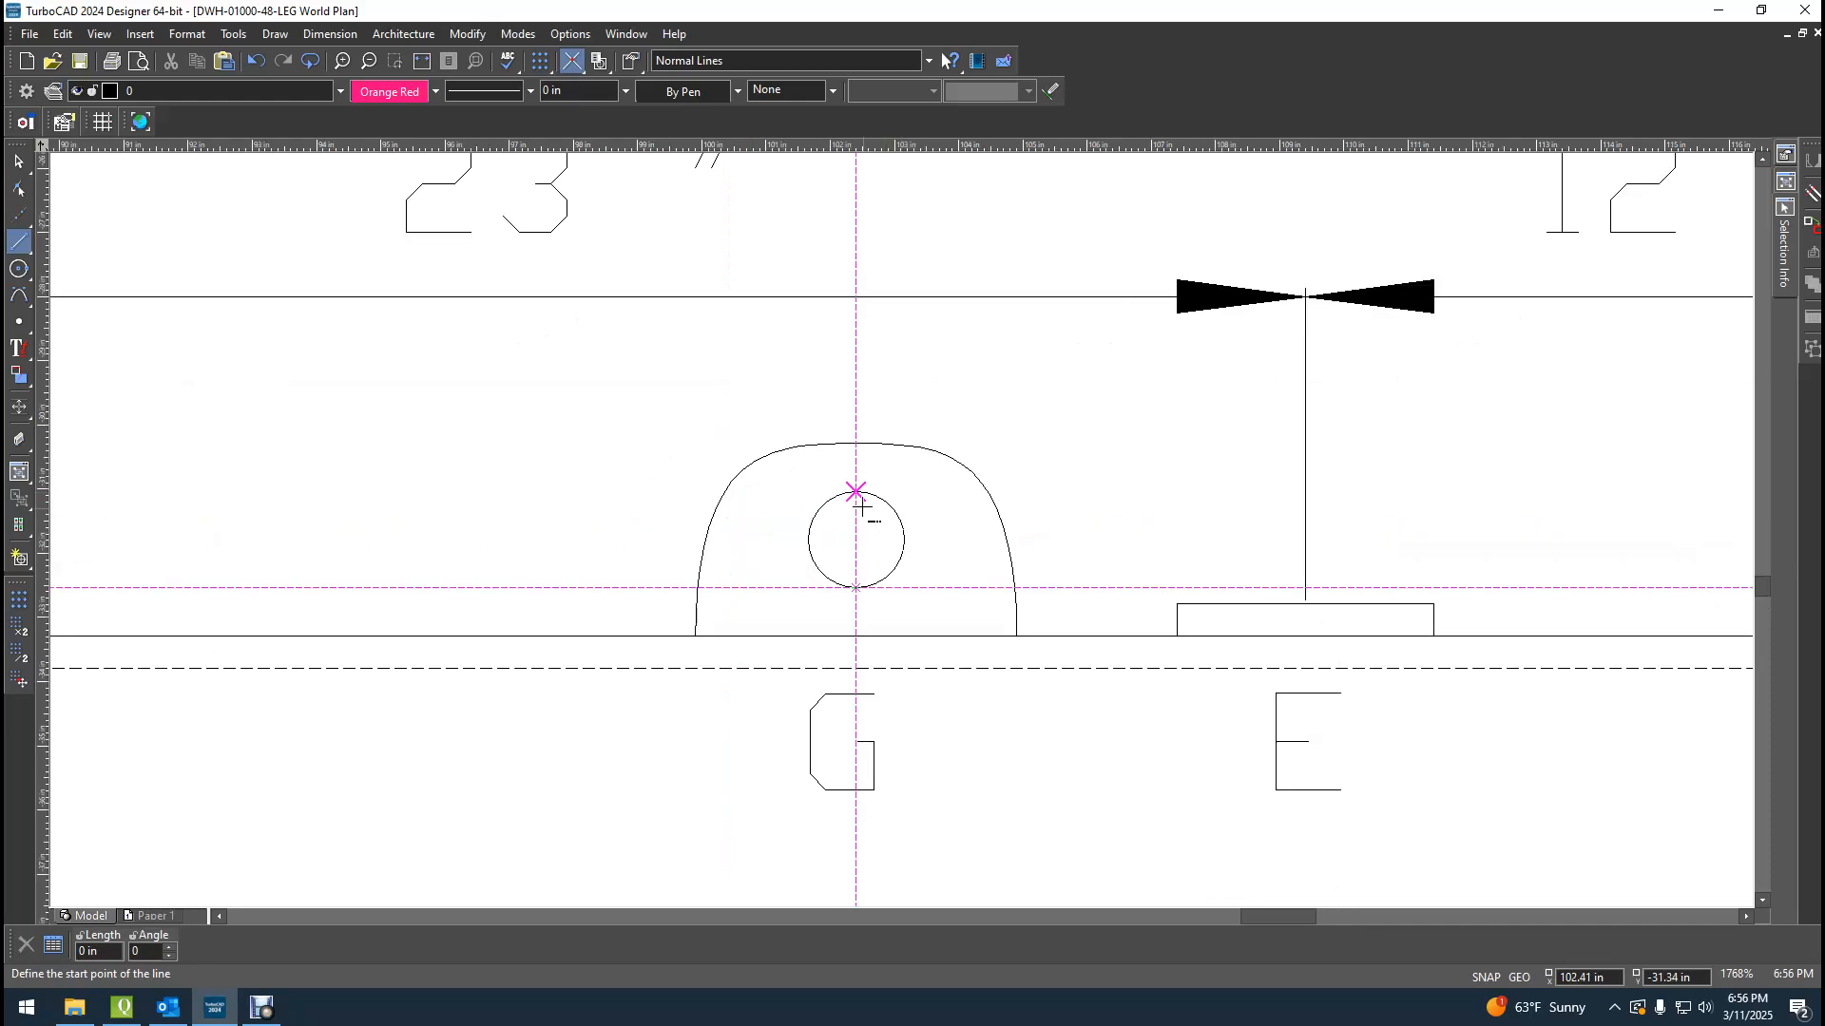
pyautogui.click(19, 162)
# Draw a 2.25 in line at 270° from the hole's top to the tank's top edge in the lug beside fitting E.
pyautogui.click(18, 244)
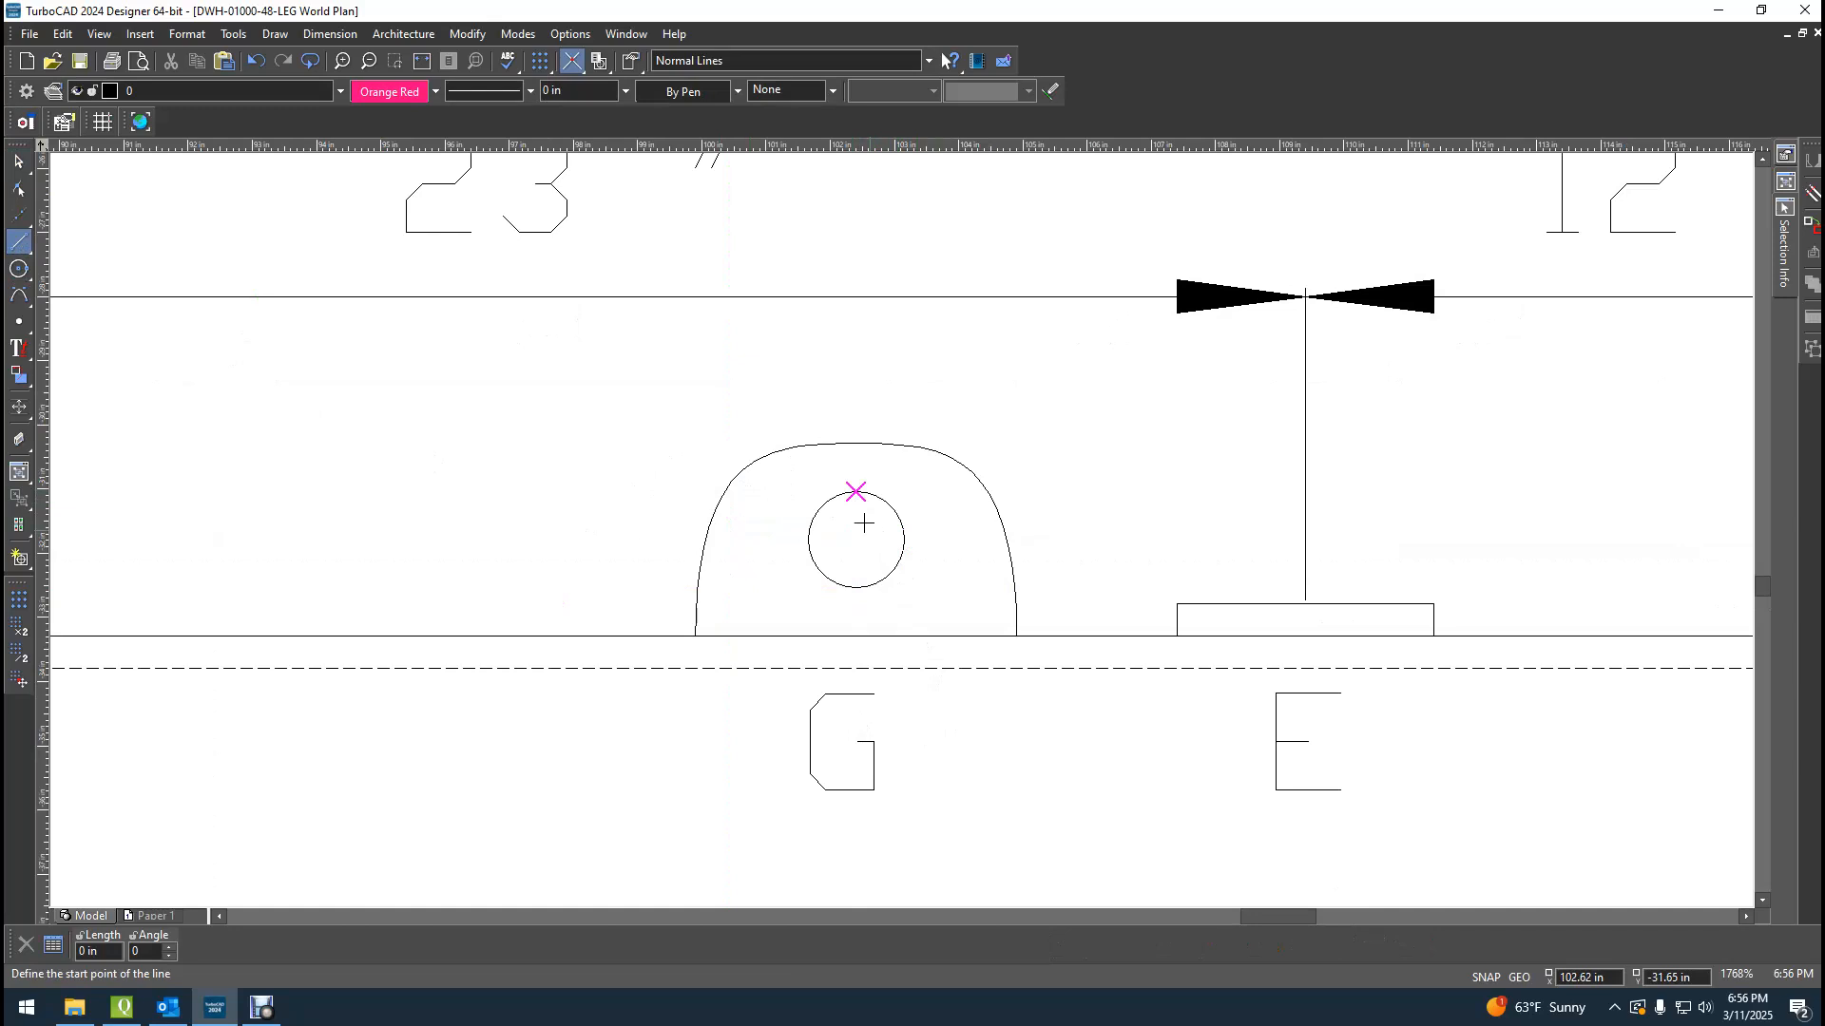
pyautogui.click(855, 492)
pyautogui.rightClick(947, 778)
pyautogui.moveTo(1021, 872)
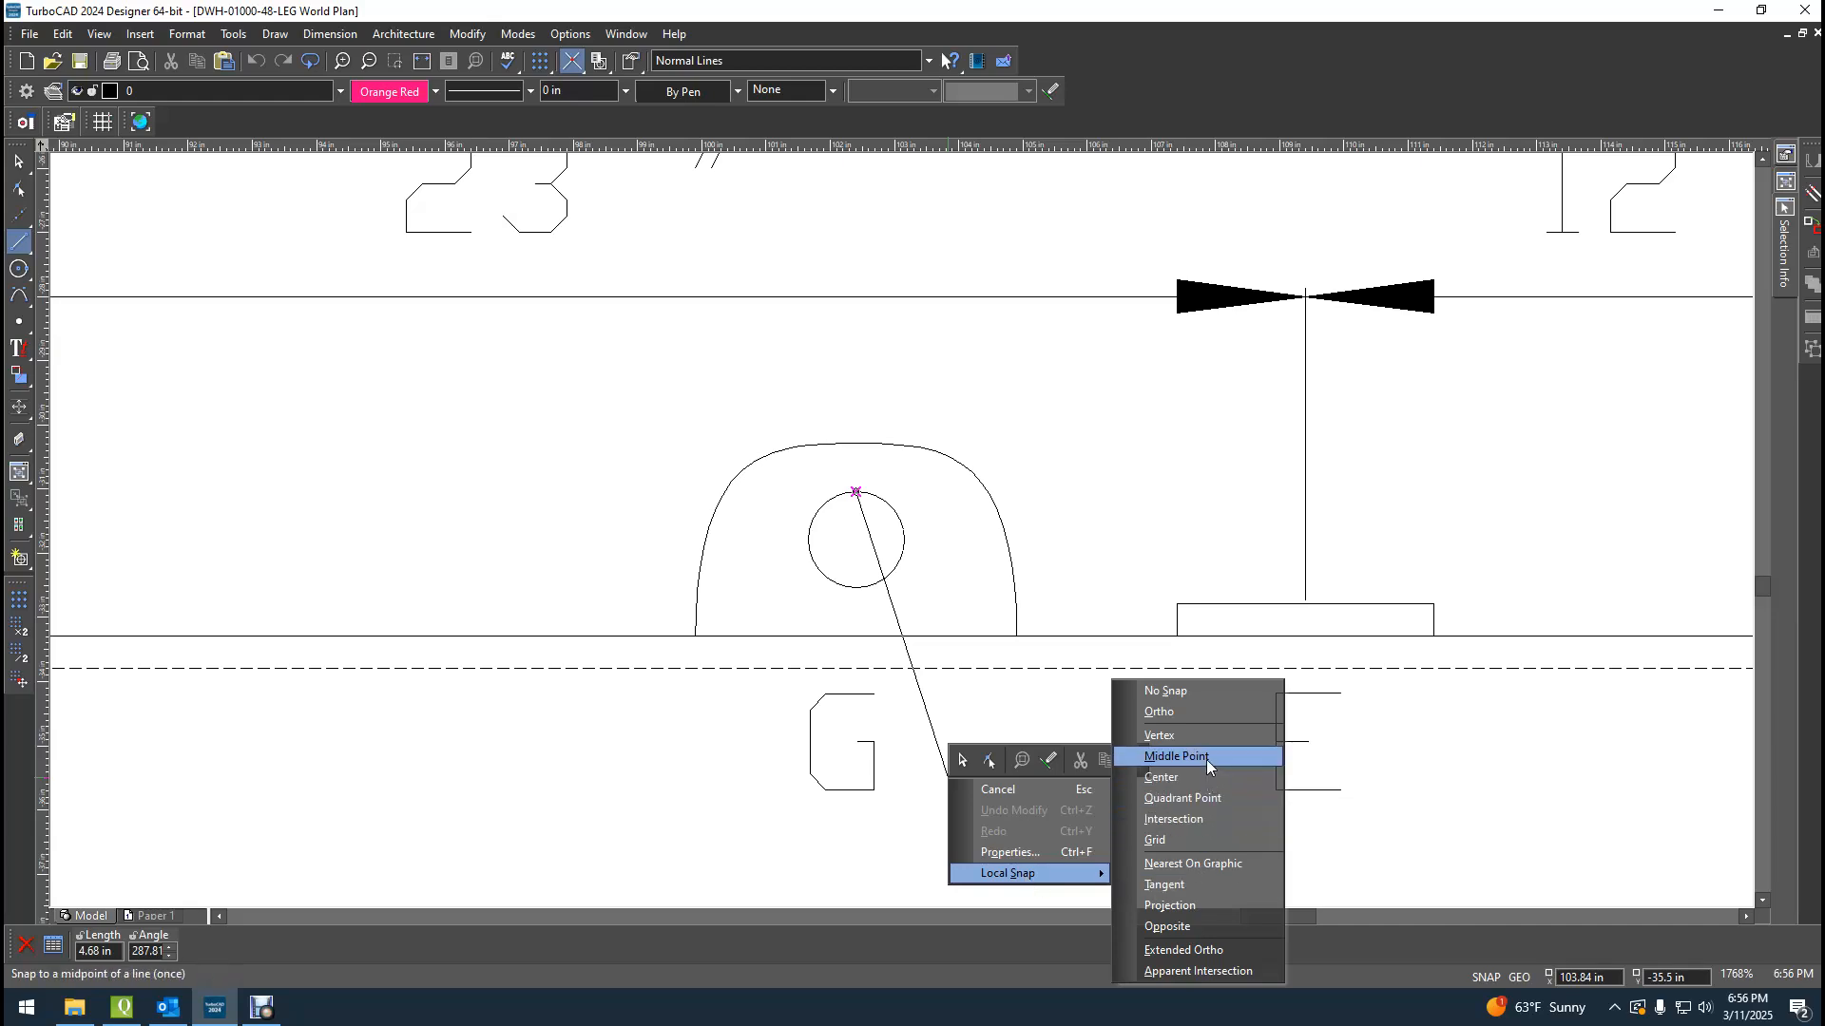
pyautogui.click(1194, 864)
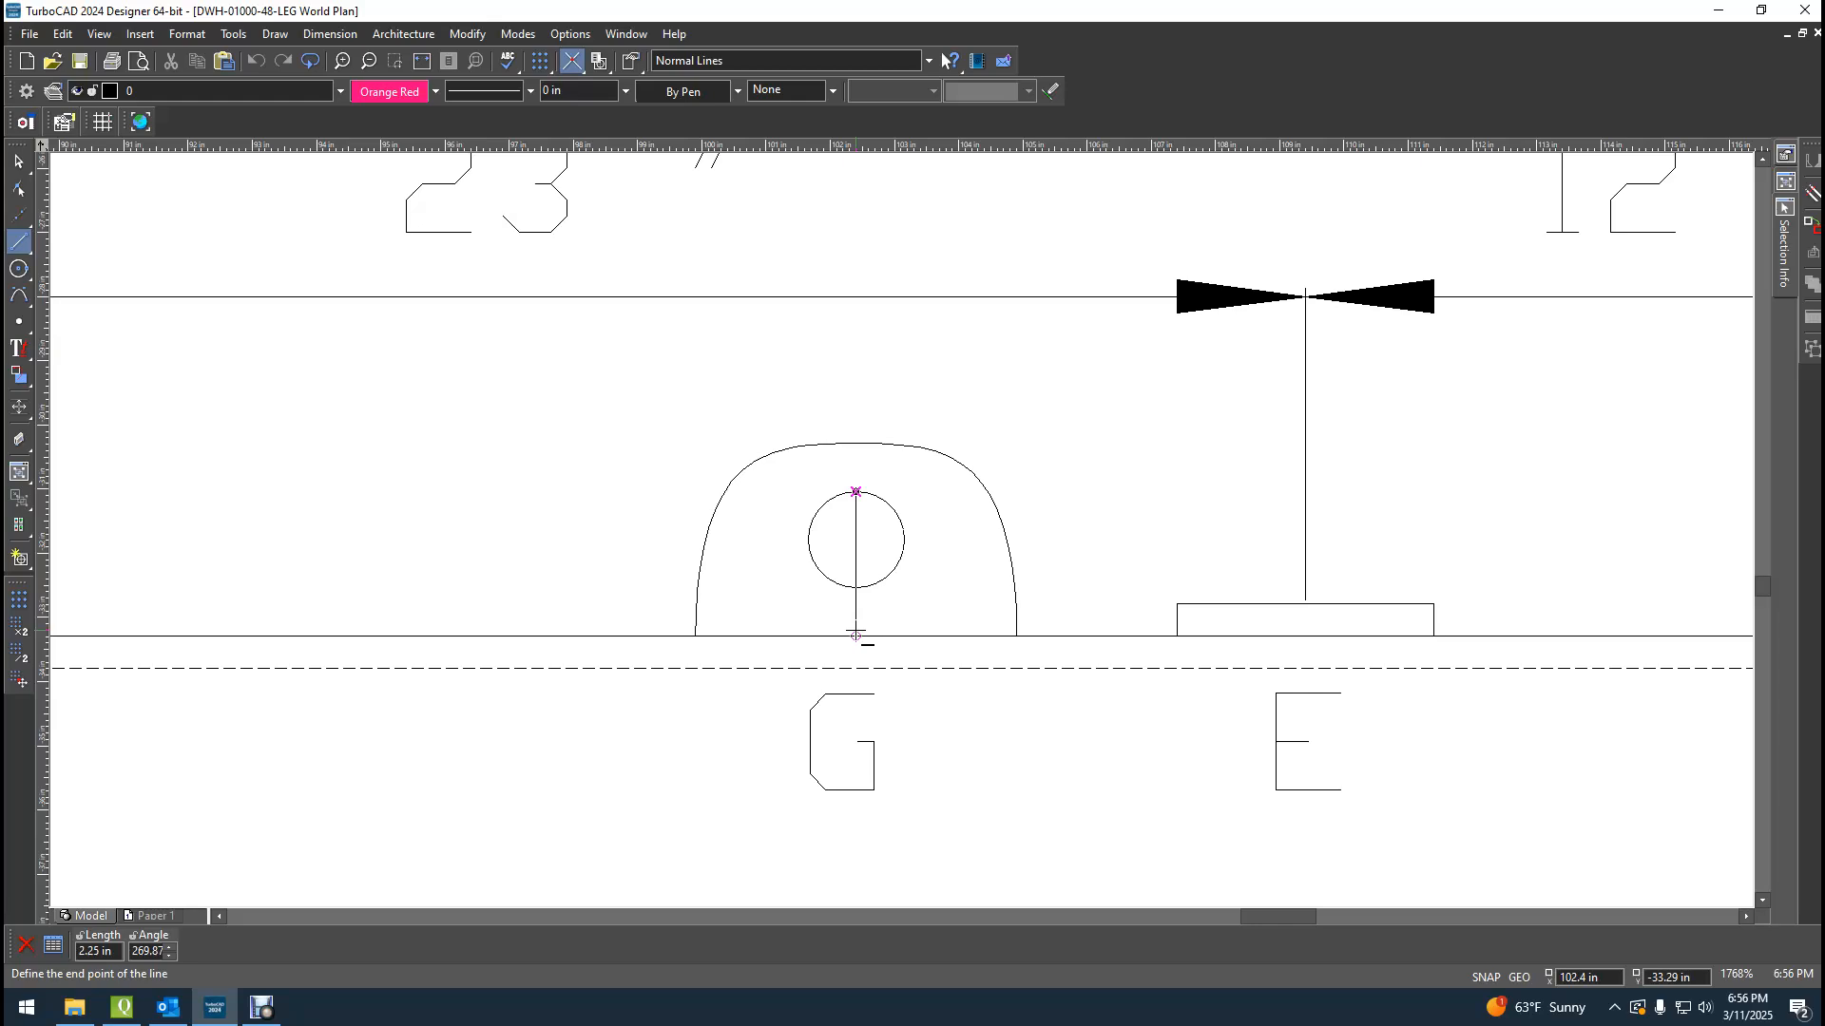
pyautogui.scroll(2, 856, 635)
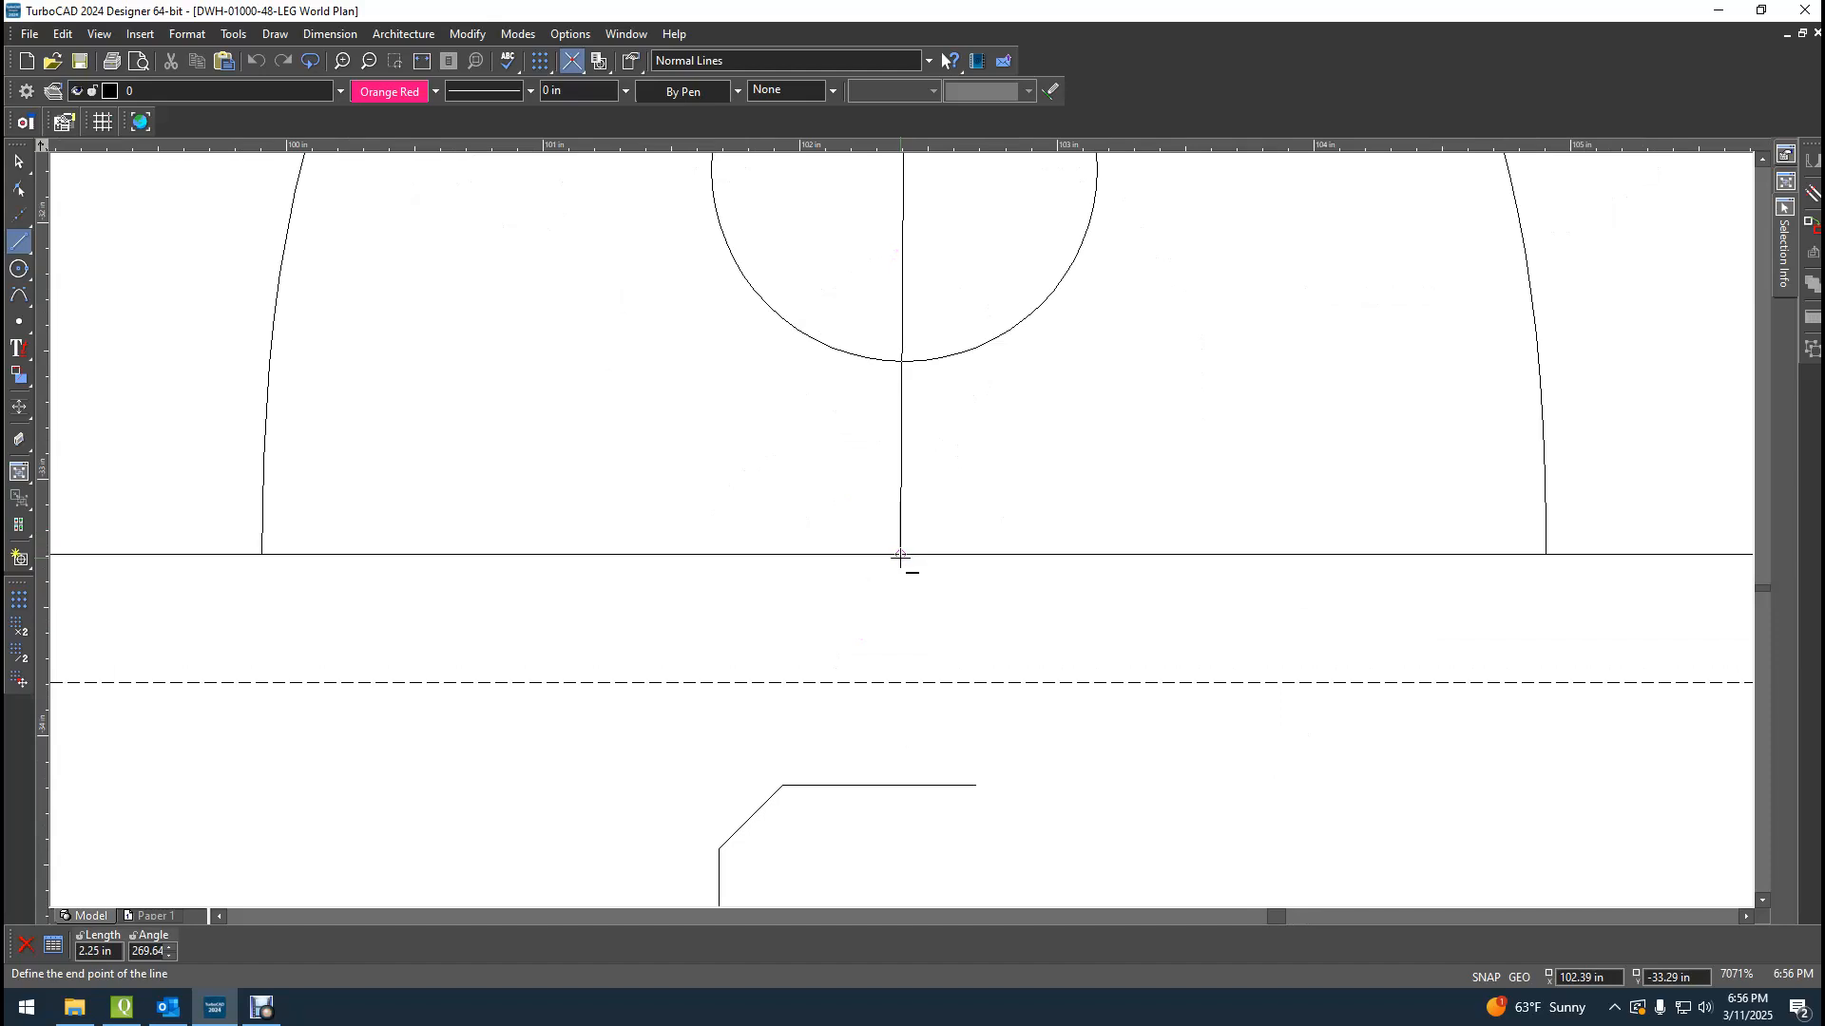
pyautogui.press('Tab')
pyautogui.press('Tab')
pyautogui.write('270')
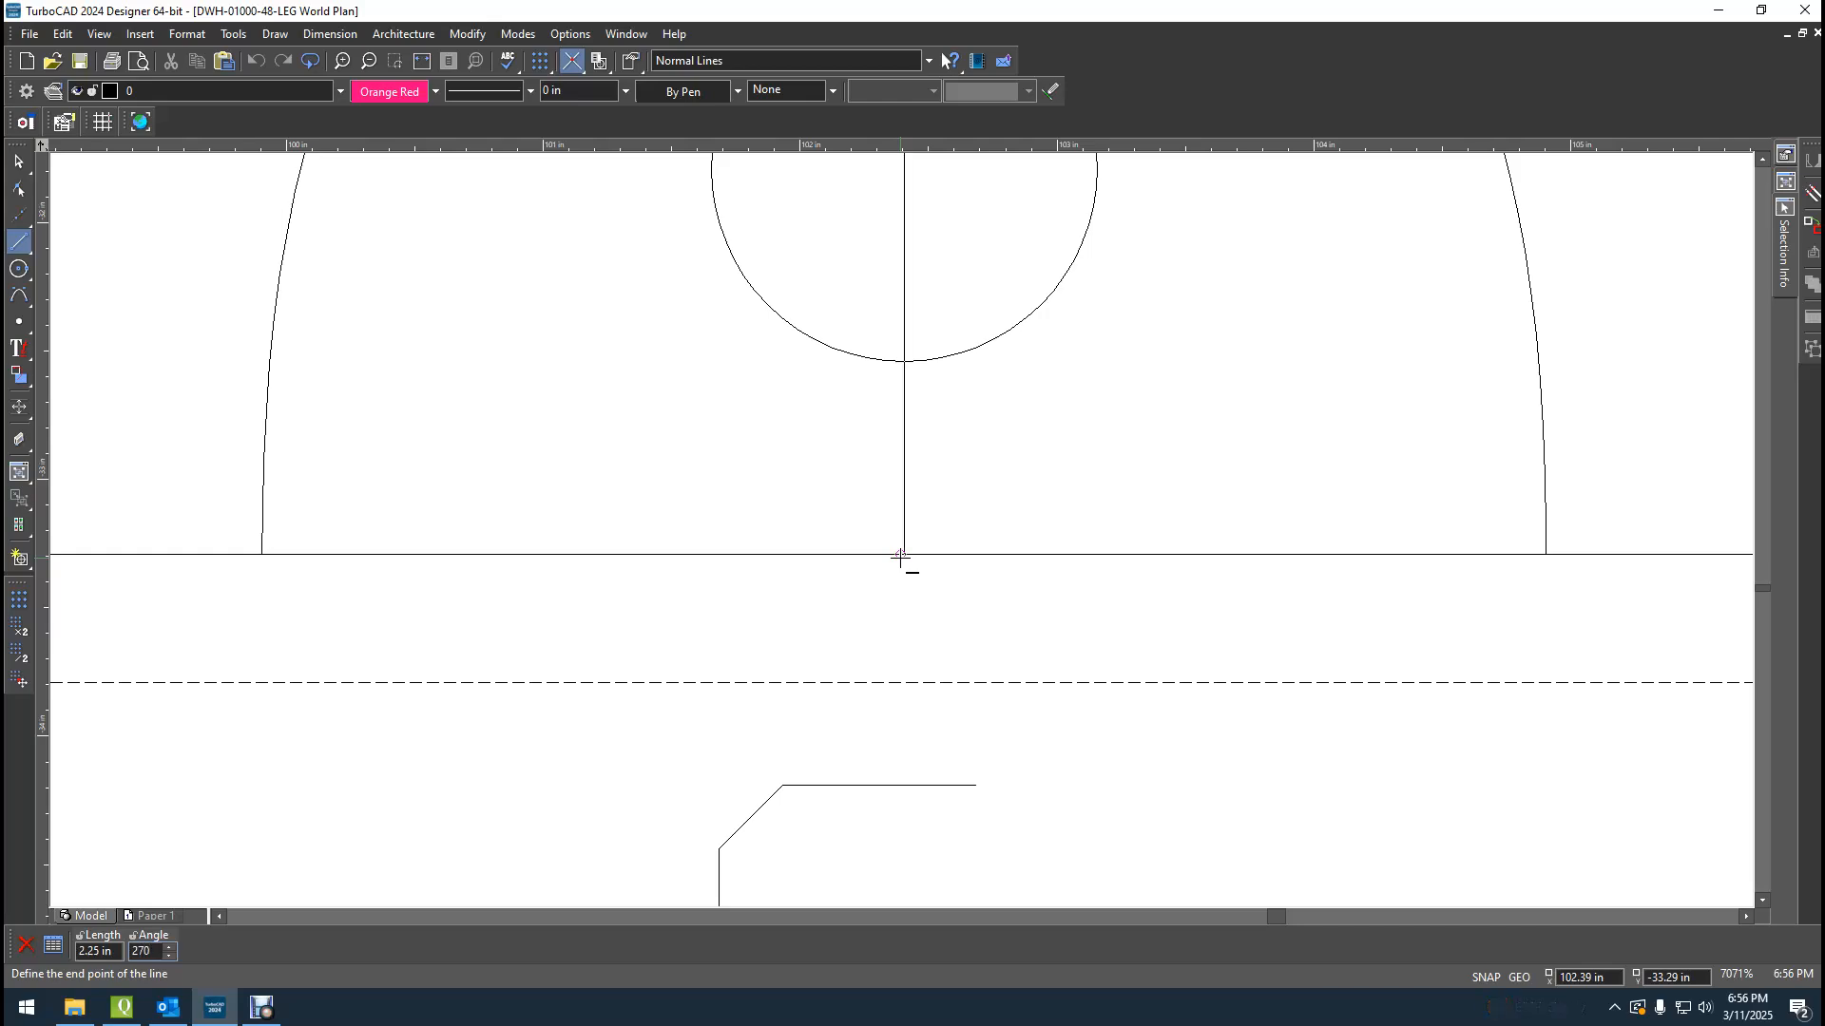
pyautogui.press('Return')
pyautogui.click(18, 161)
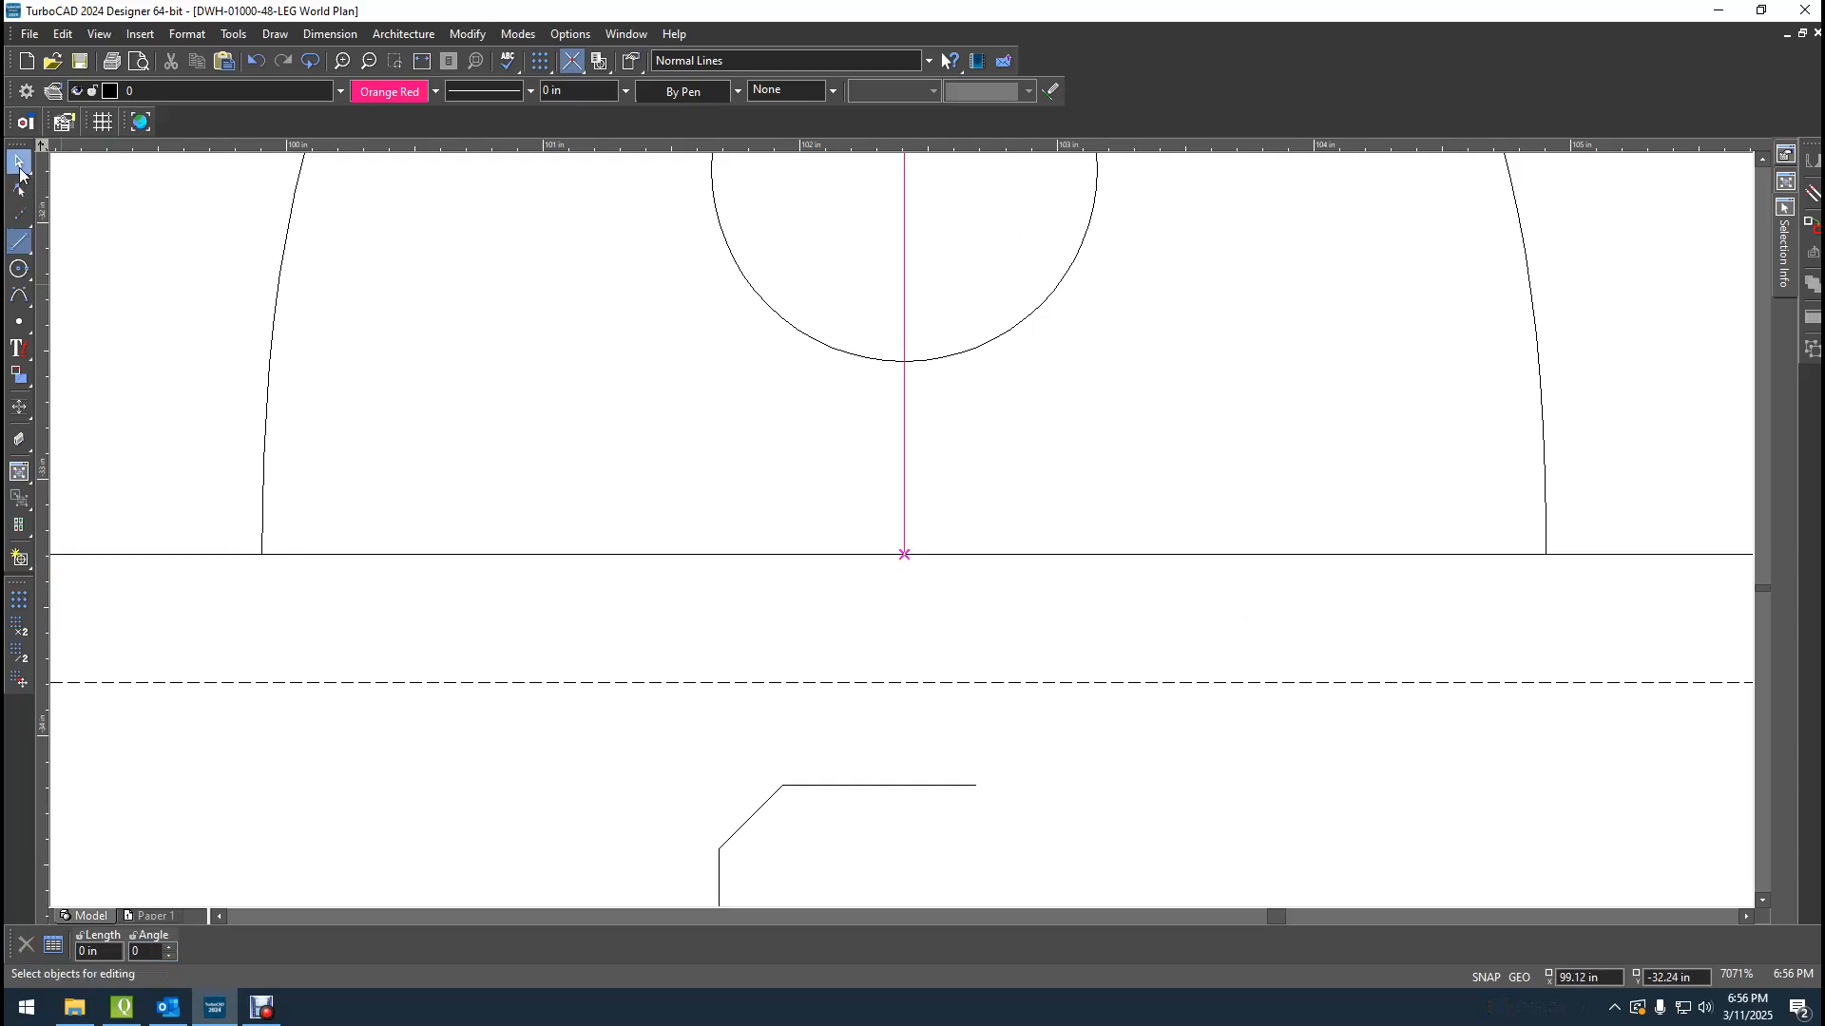
# Set the line pattern of the new vertical line in the lug beside fitting E to the blank option.
pyautogui.click(905, 486)
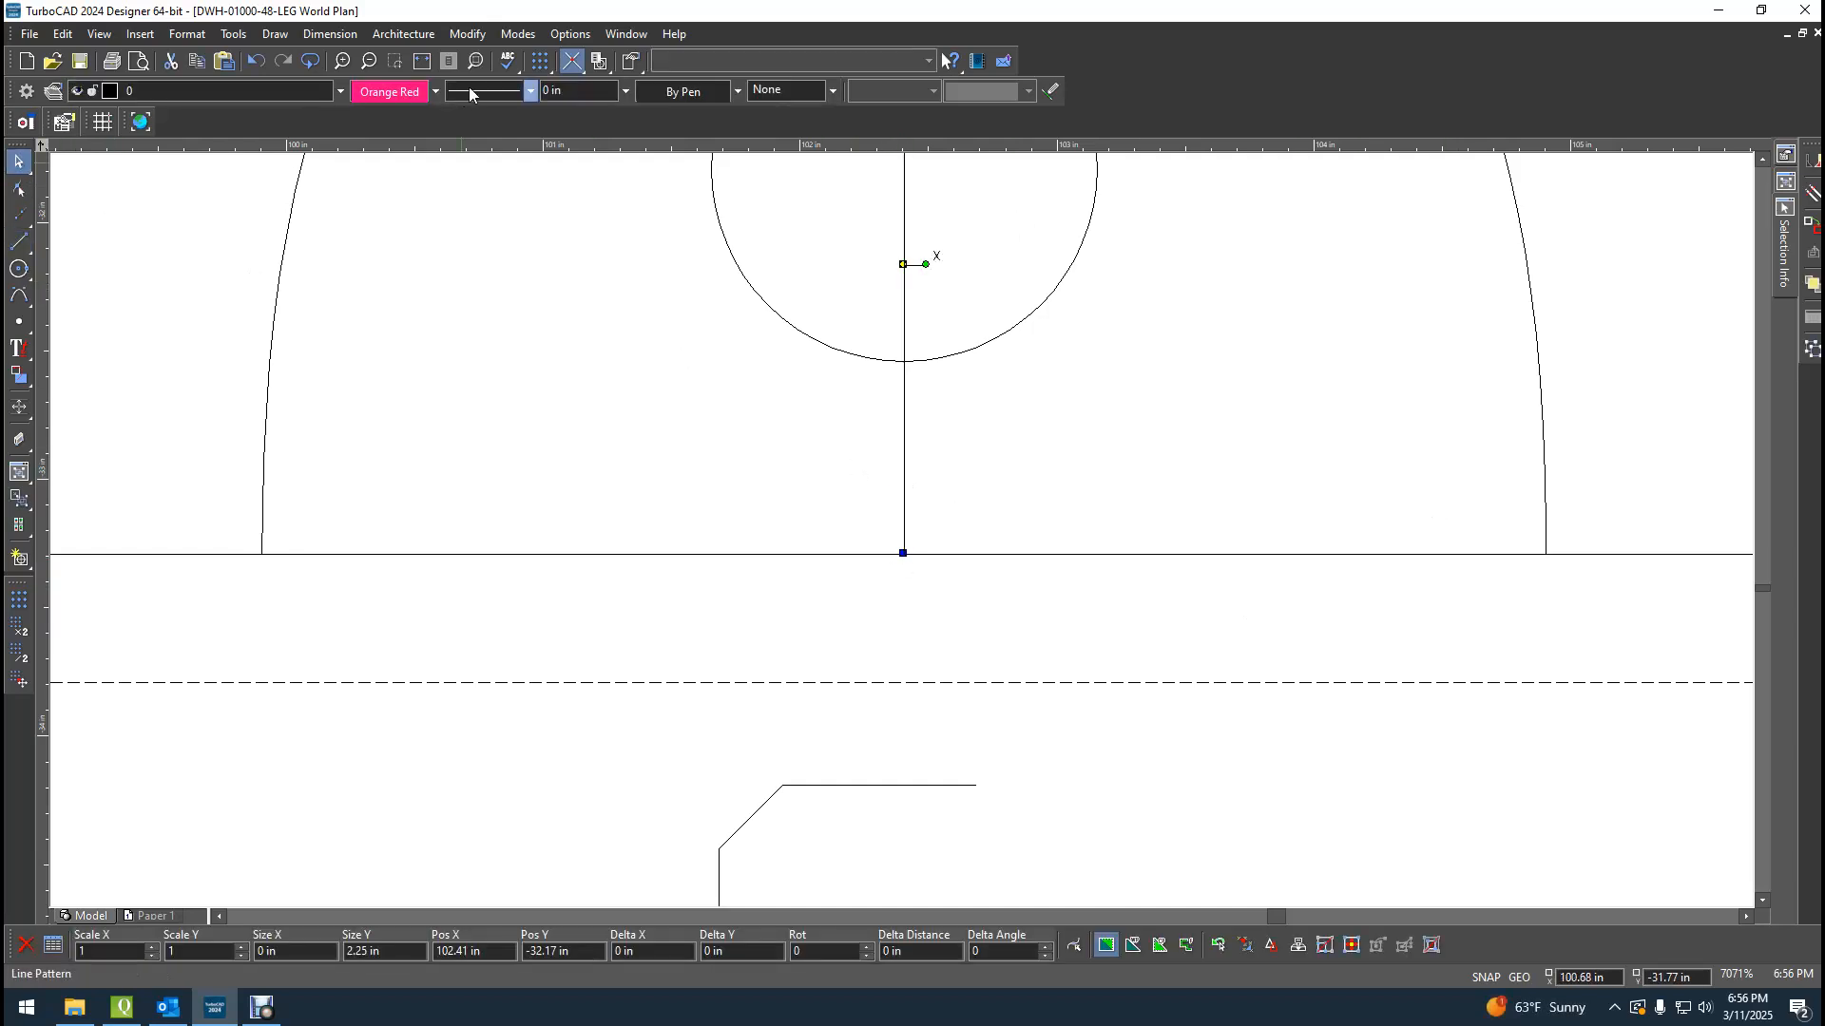
pyautogui.click(530, 92)
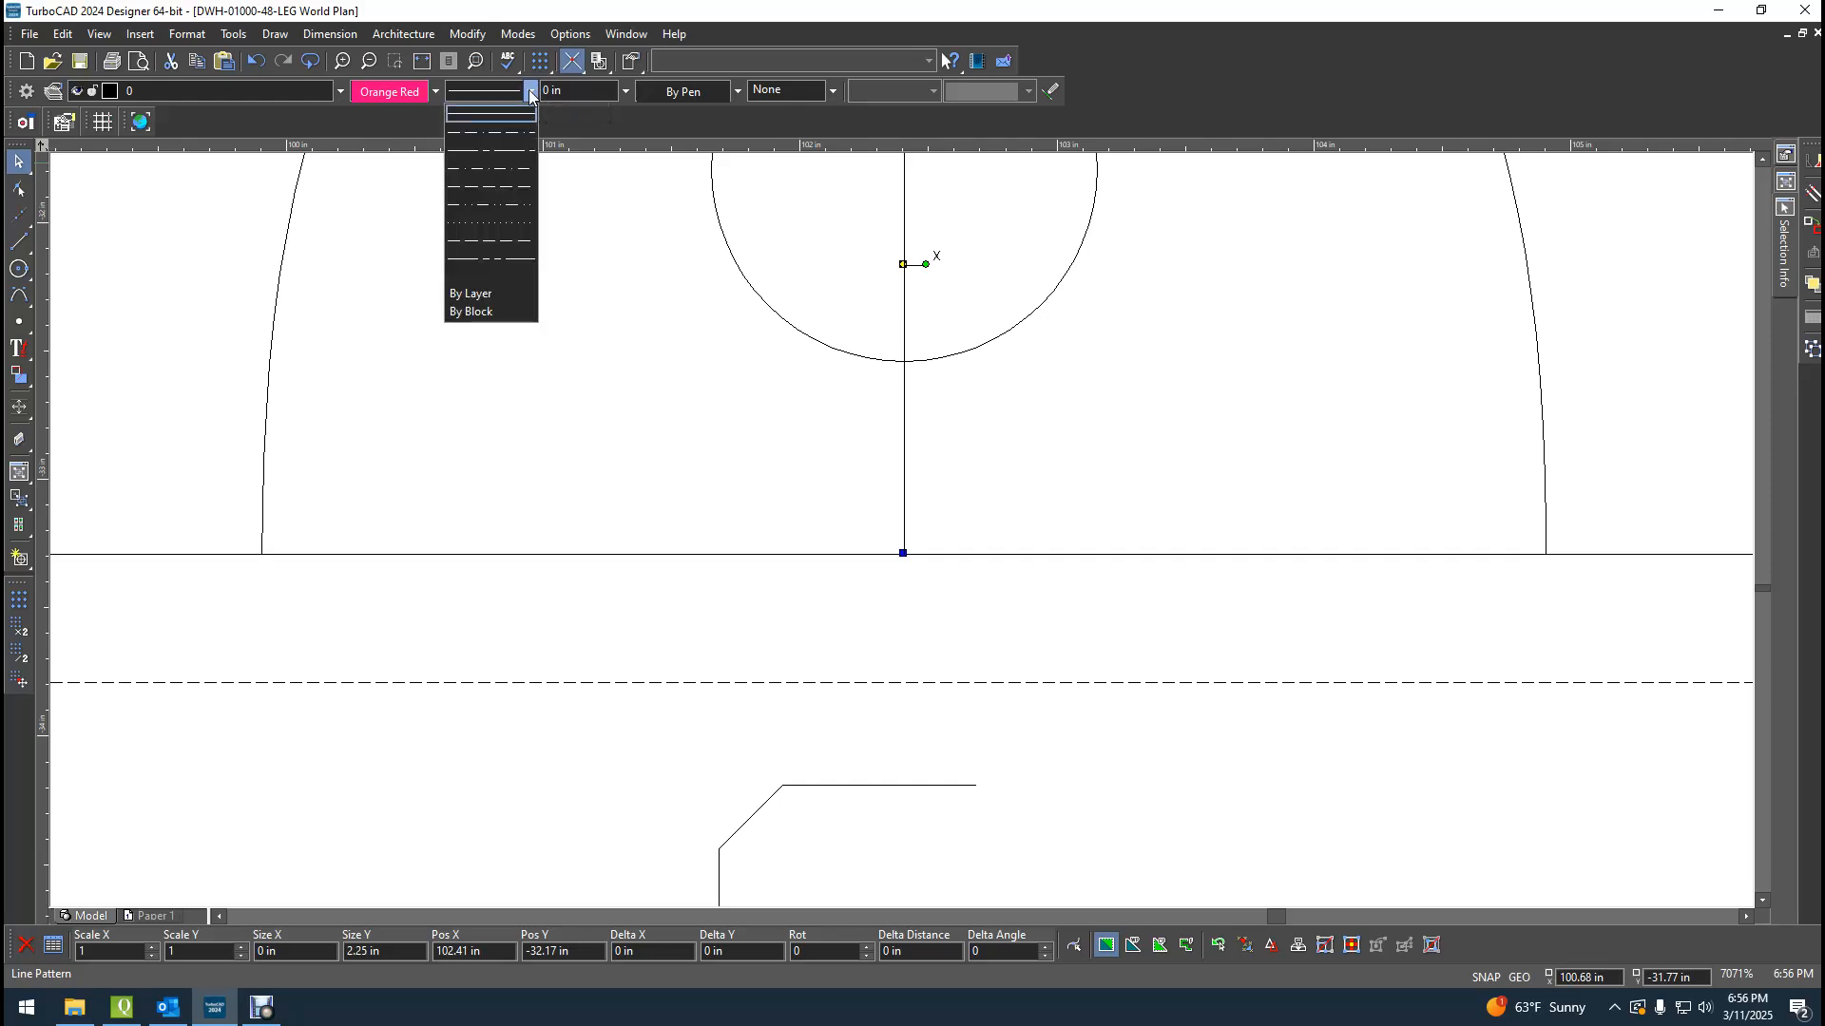
pyautogui.click(511, 280)
pyautogui.click(203, 313)
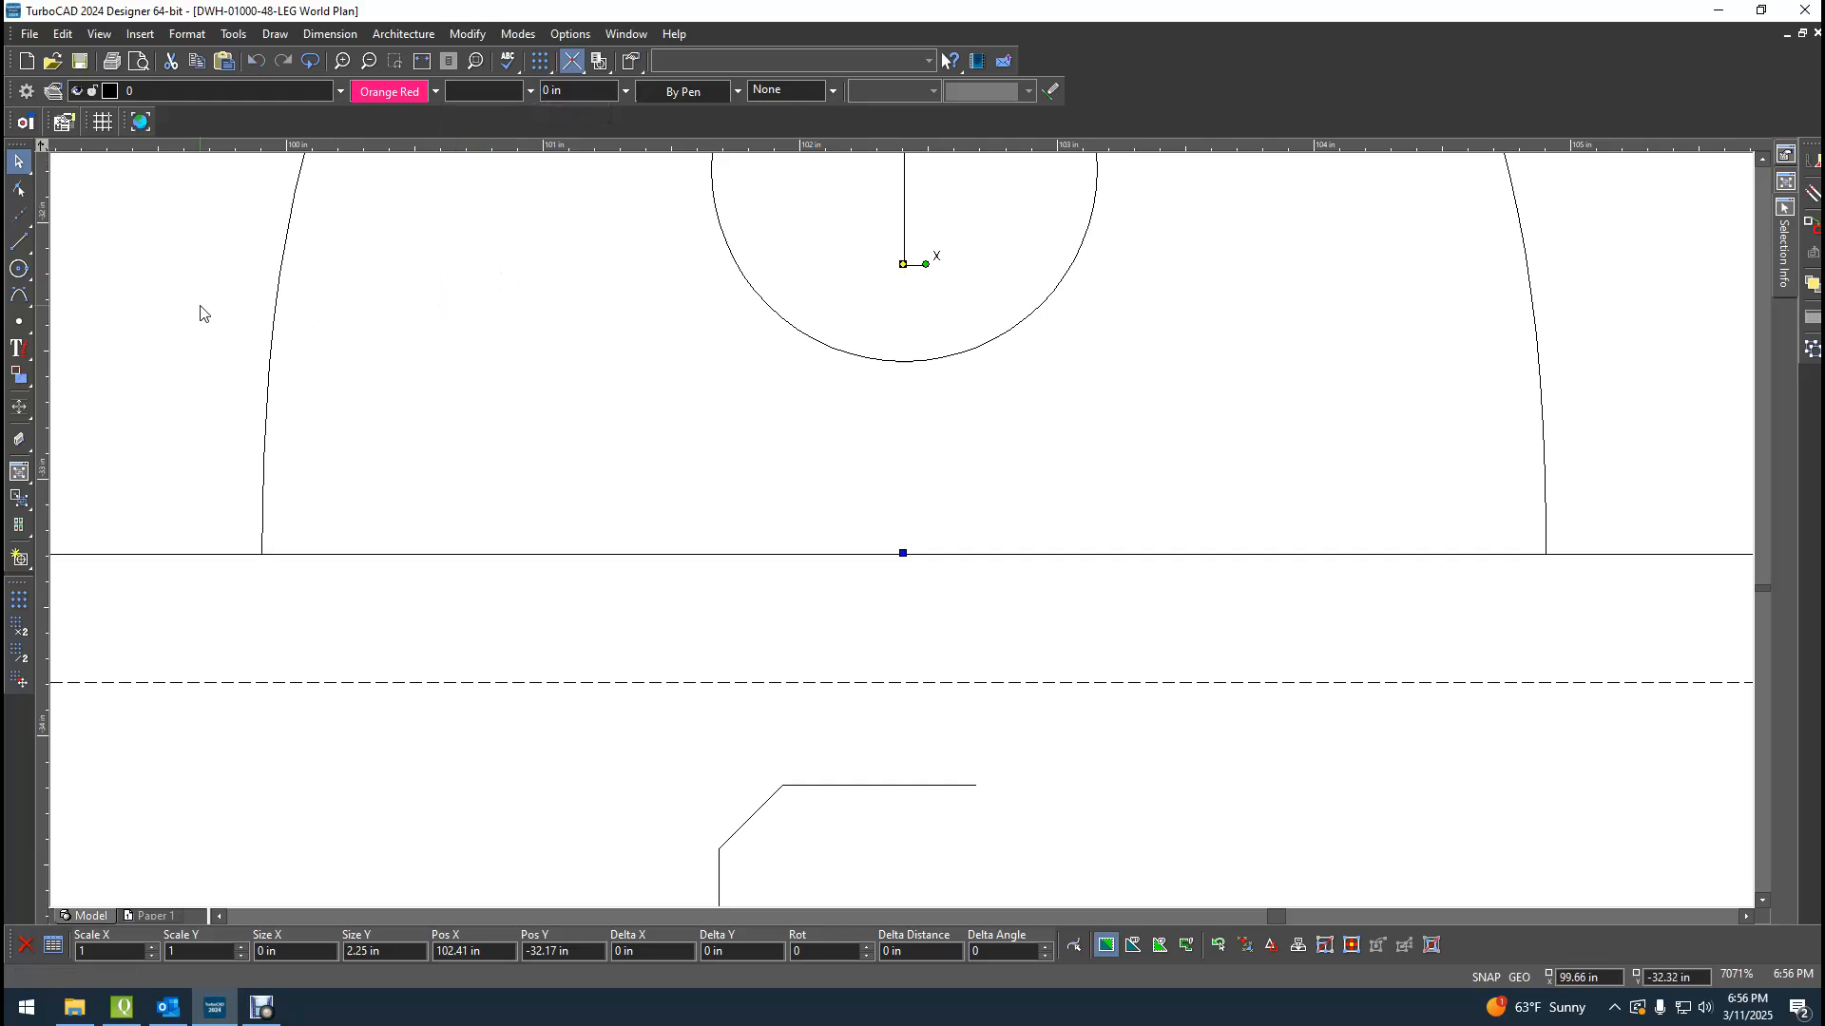
# Draw a 2.25 in line at 270° from the hole's top to the tank's top edge in the lug between fitting B and the centre line.
pyautogui.scroll(-4, 951, 546)
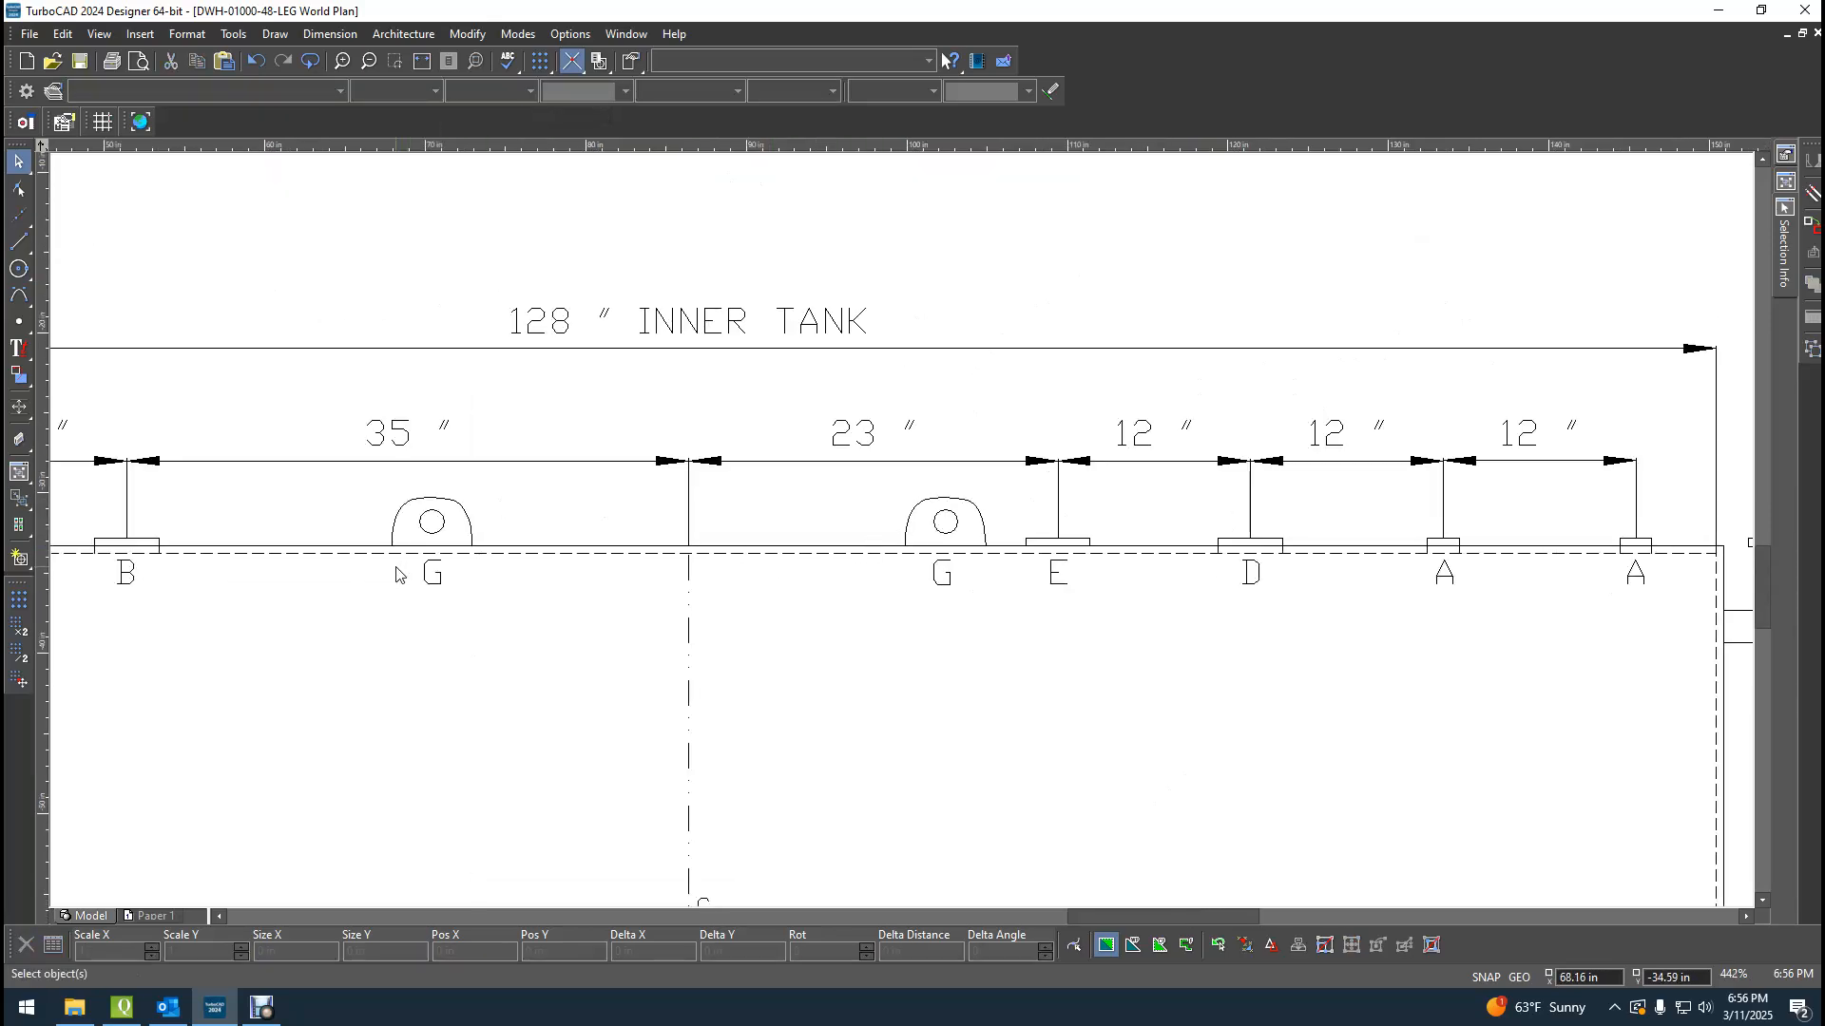
pyautogui.scroll(2, 903, 529)
pyautogui.click(19, 241)
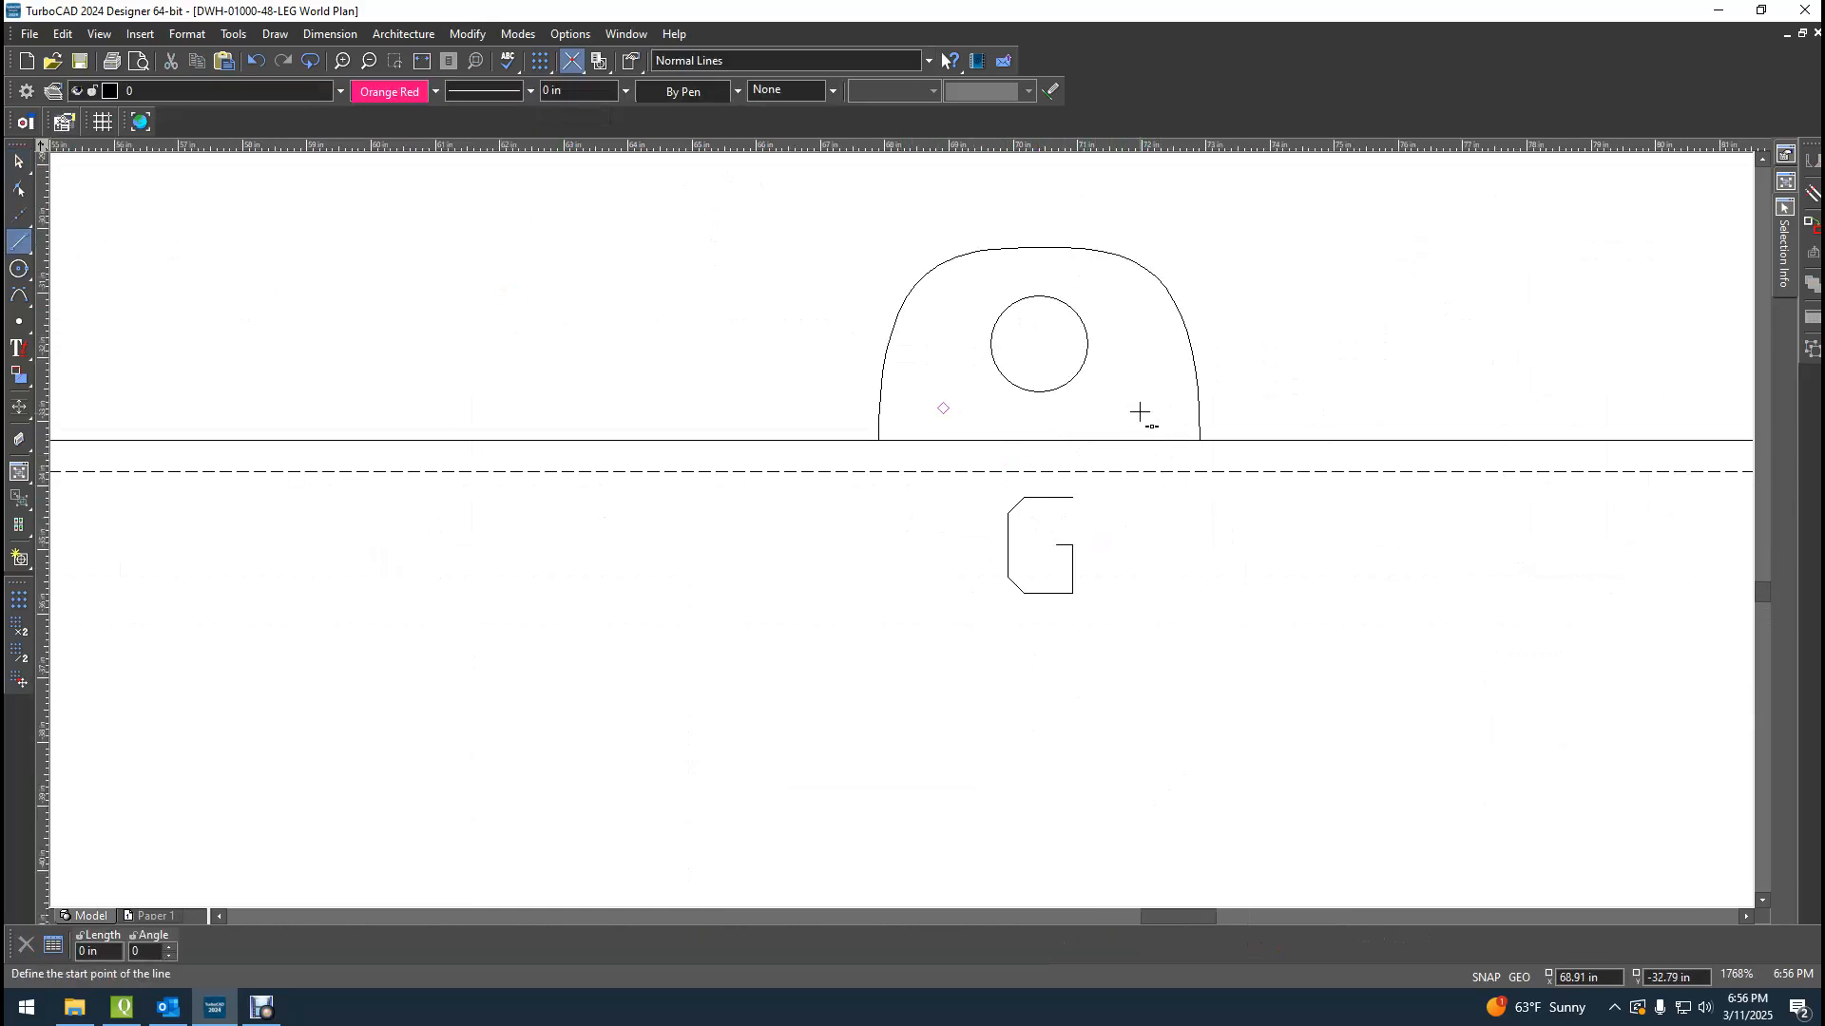
pyautogui.scroll(-1, 904, 525)
pyautogui.scroll(2, 900, 526)
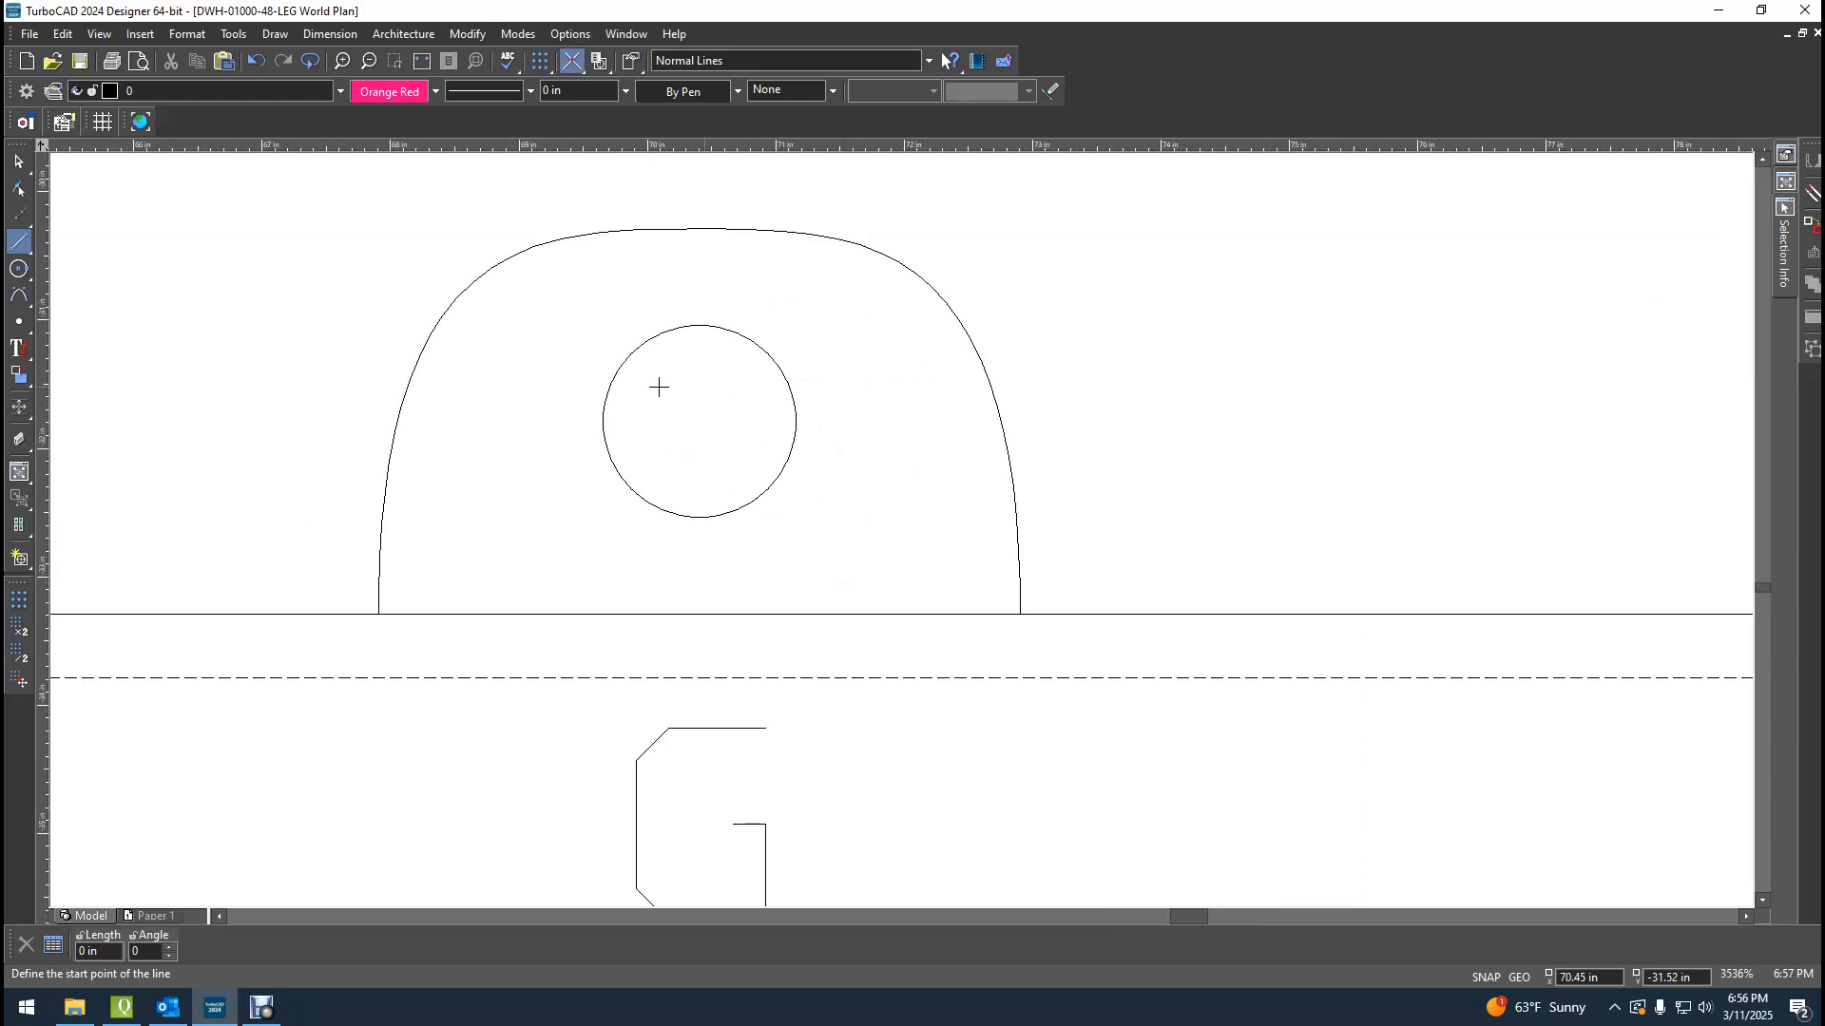
pyautogui.click(699, 326)
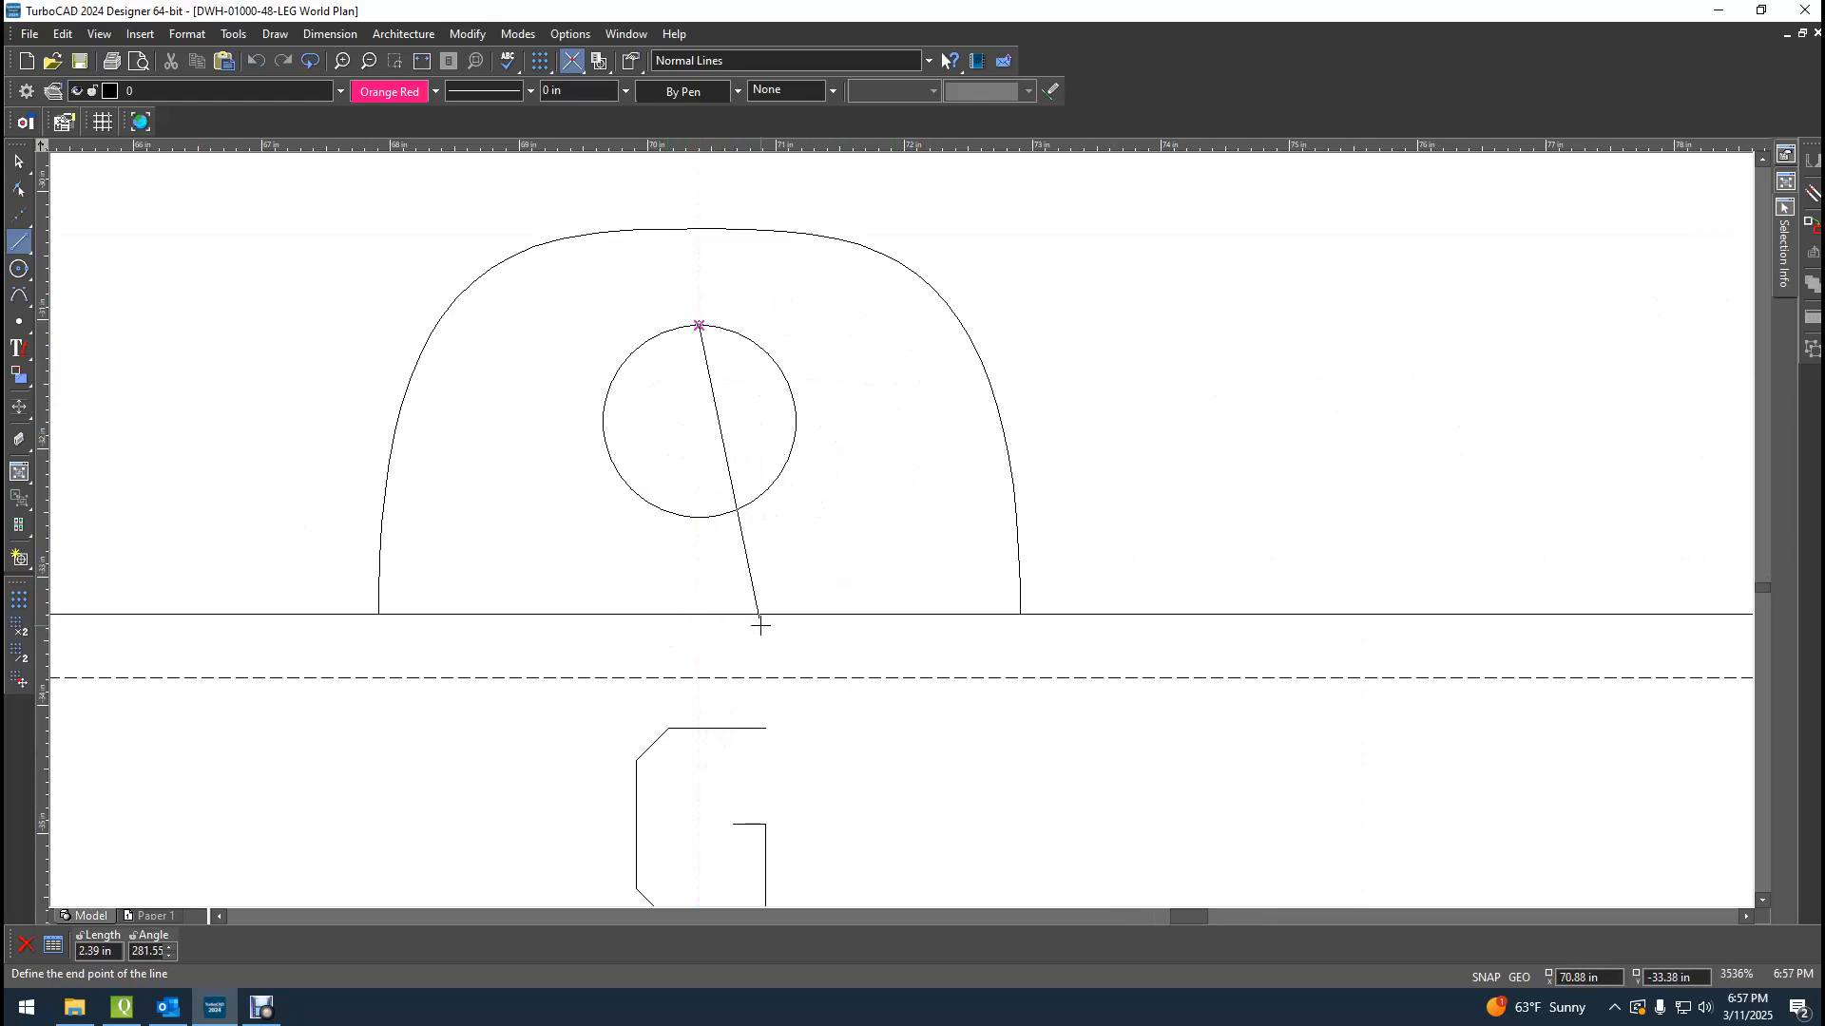
pyautogui.rightClick(722, 647)
pyautogui.moveTo(811, 751)
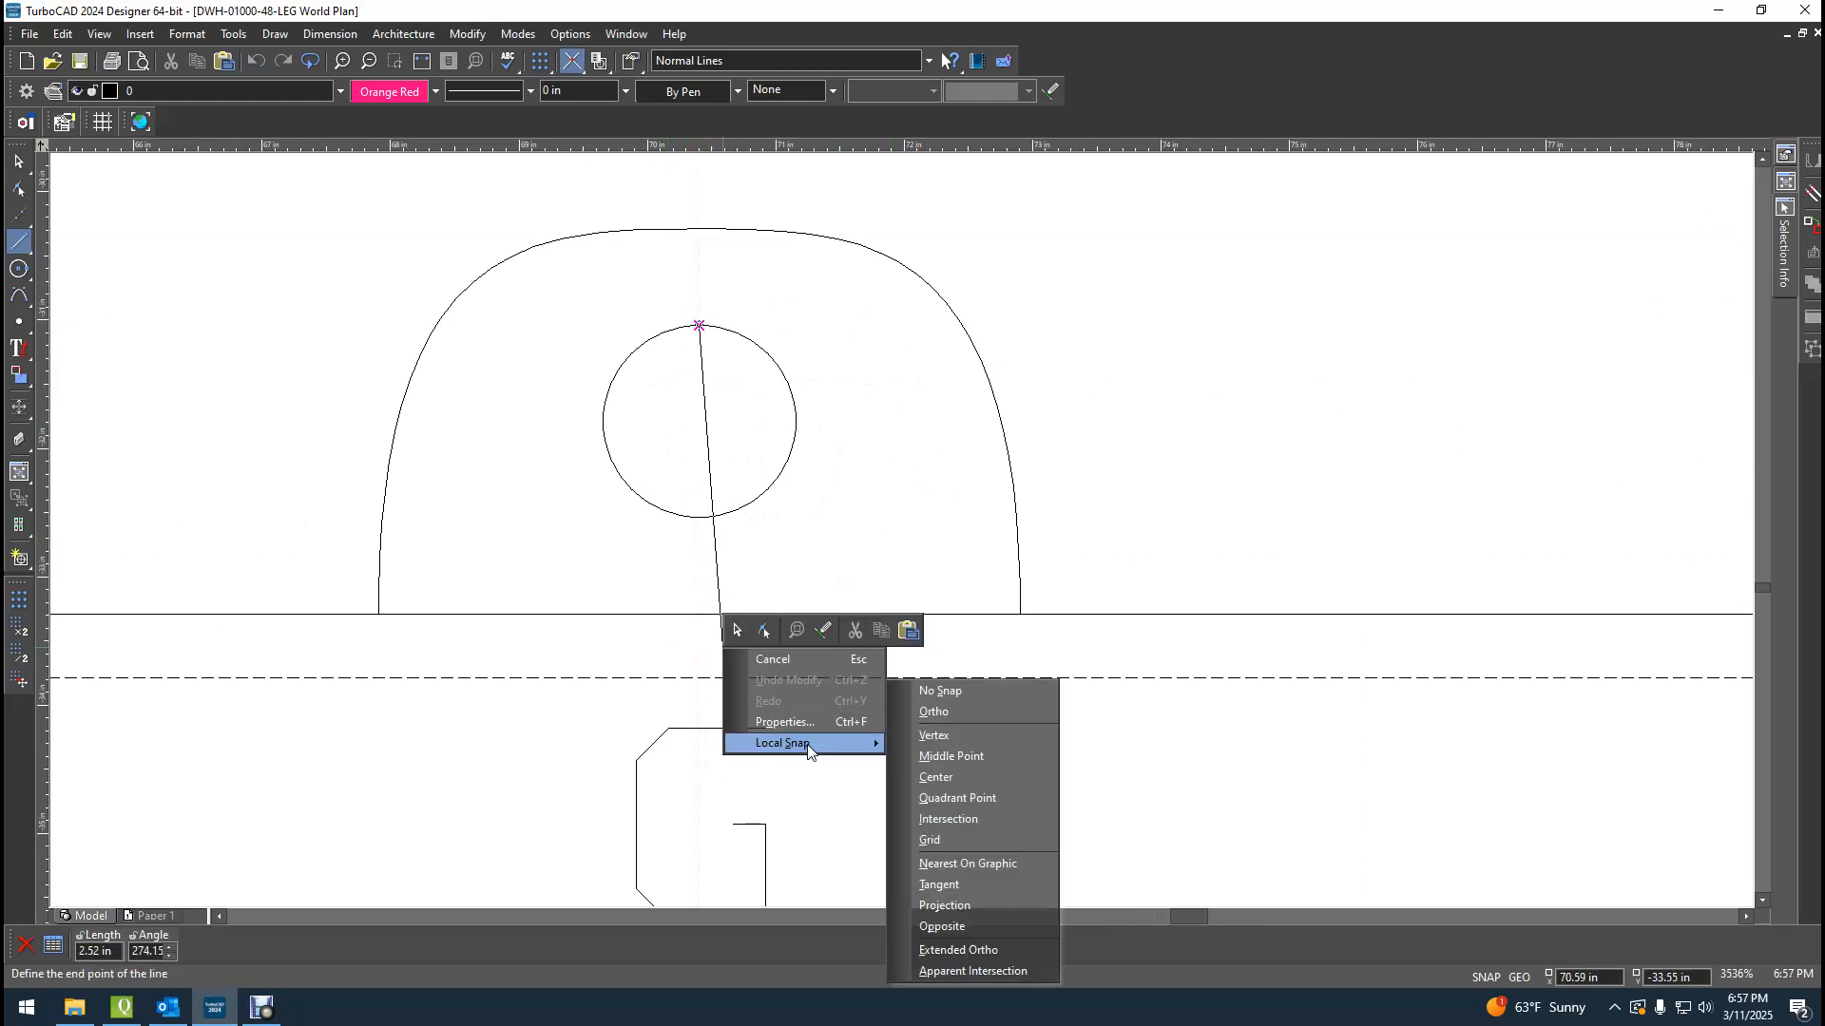
pyautogui.click(1030, 865)
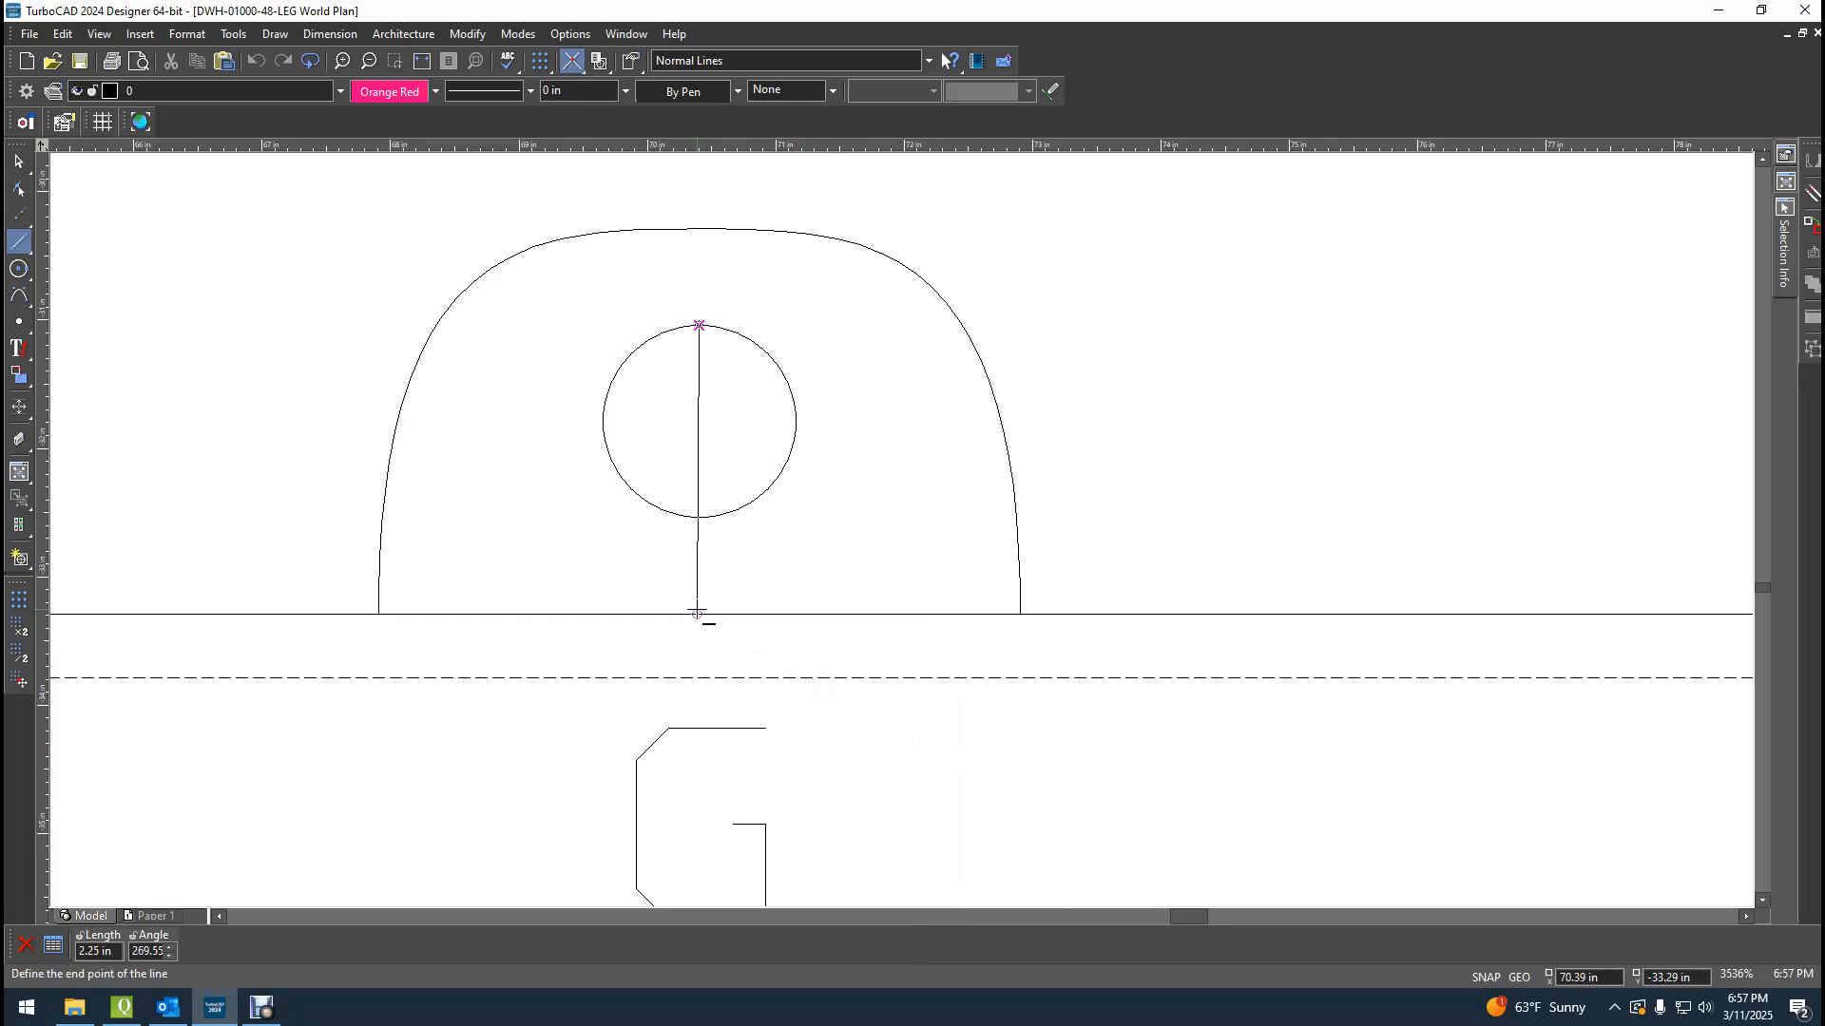
pyautogui.scroll(4, 703, 616)
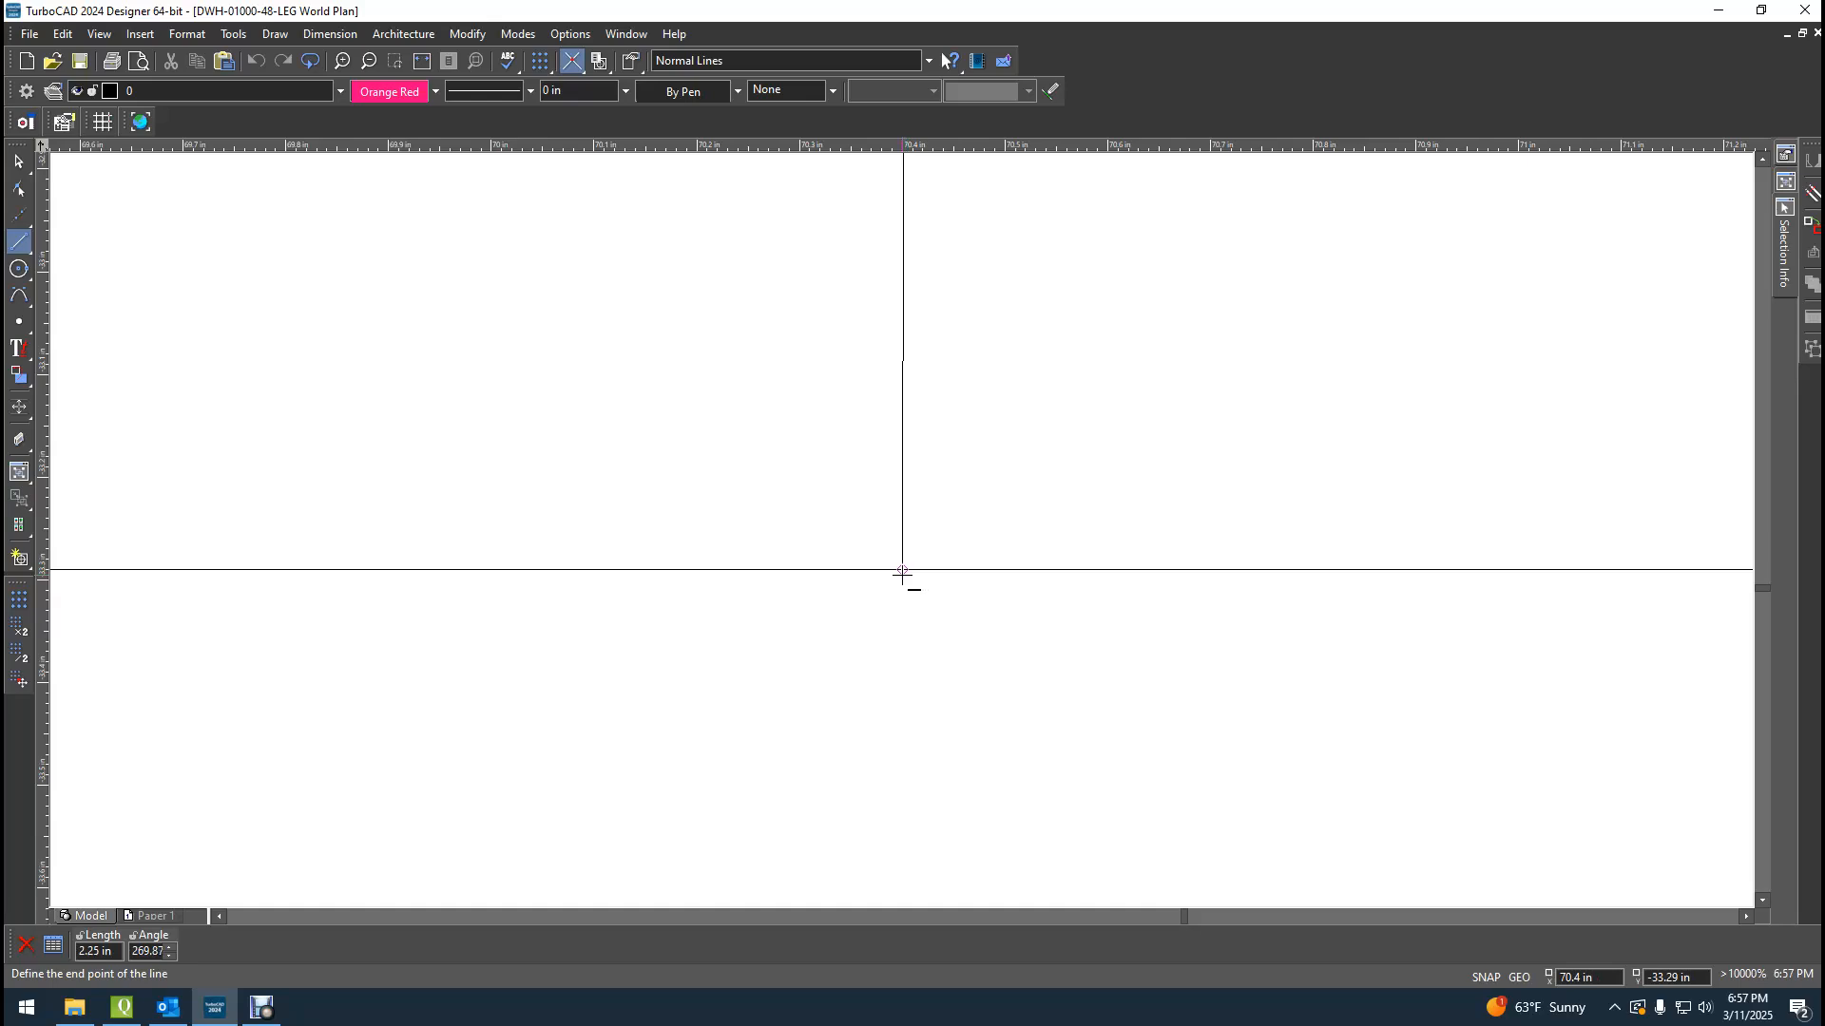
pyautogui.press('Tab')
pyautogui.press('Tab')
pyautogui.write('270')
pyautogui.press('Return')
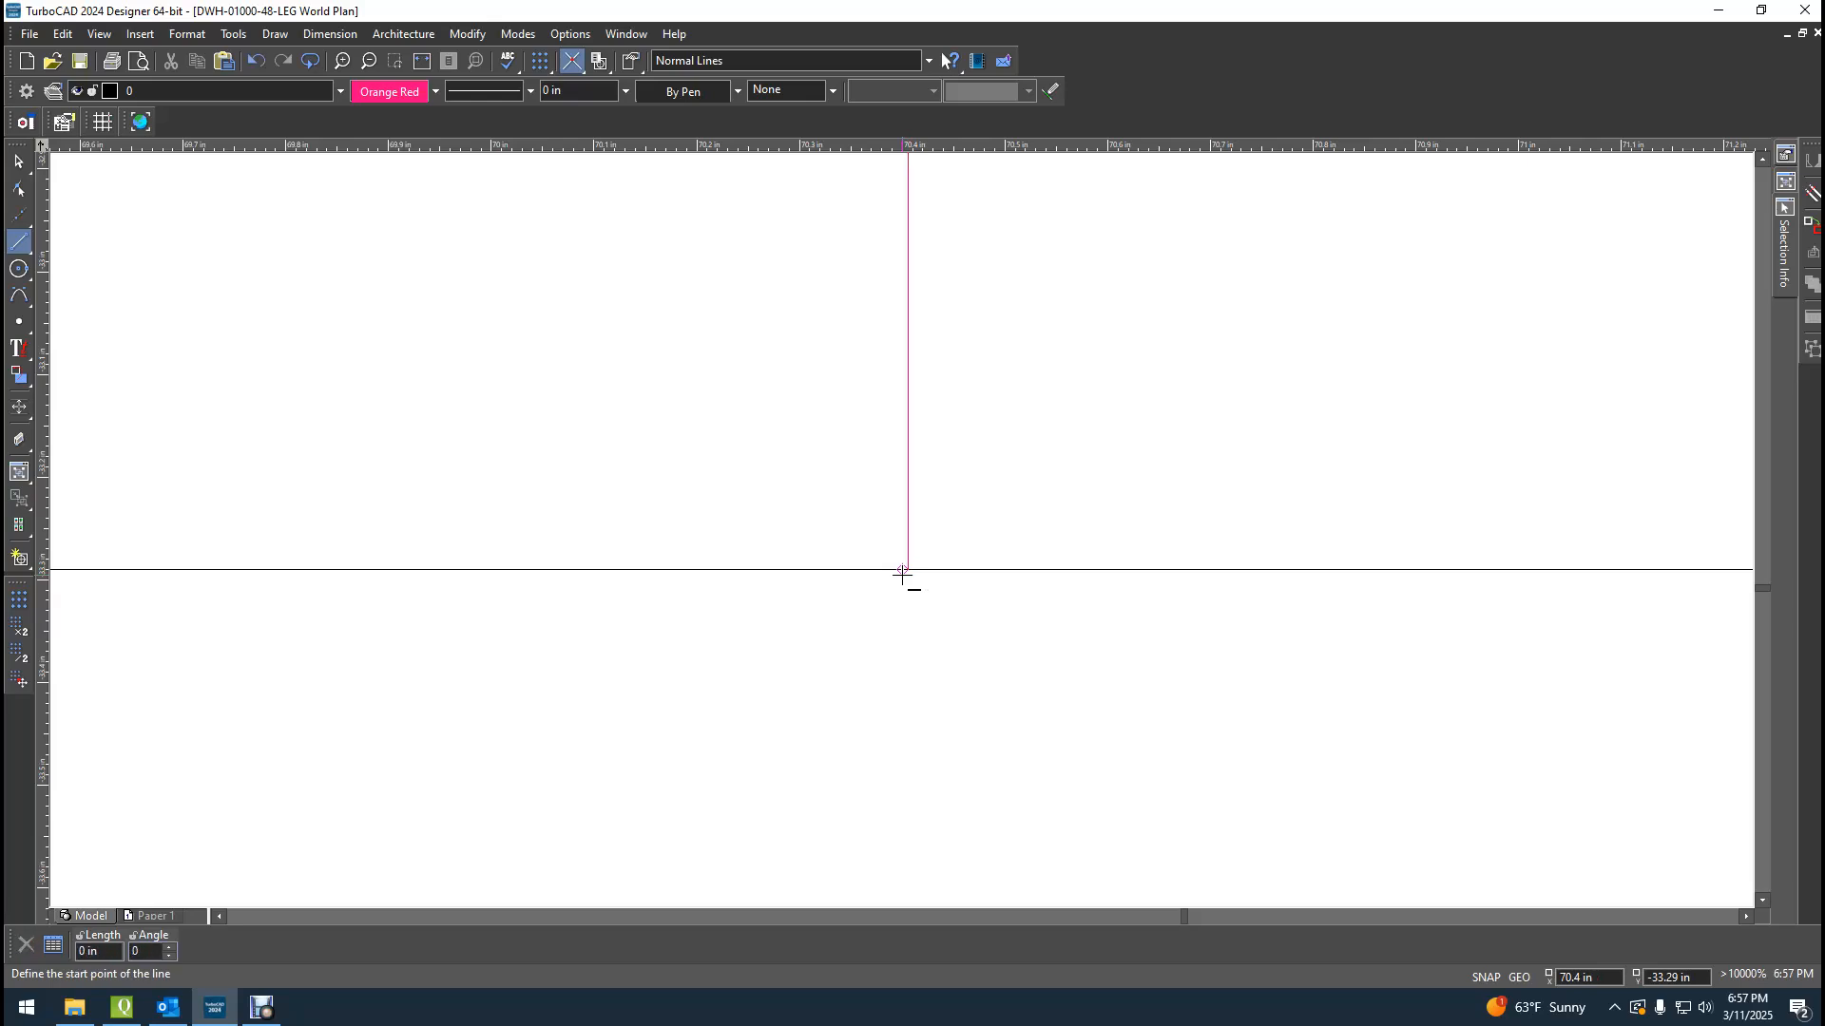
# Set the line pattern of the vertical line in the lug between fitting B and the centre line to the blank option.
pyautogui.scroll(-5, 902, 570)
pyautogui.scroll(-2, 902, 531)
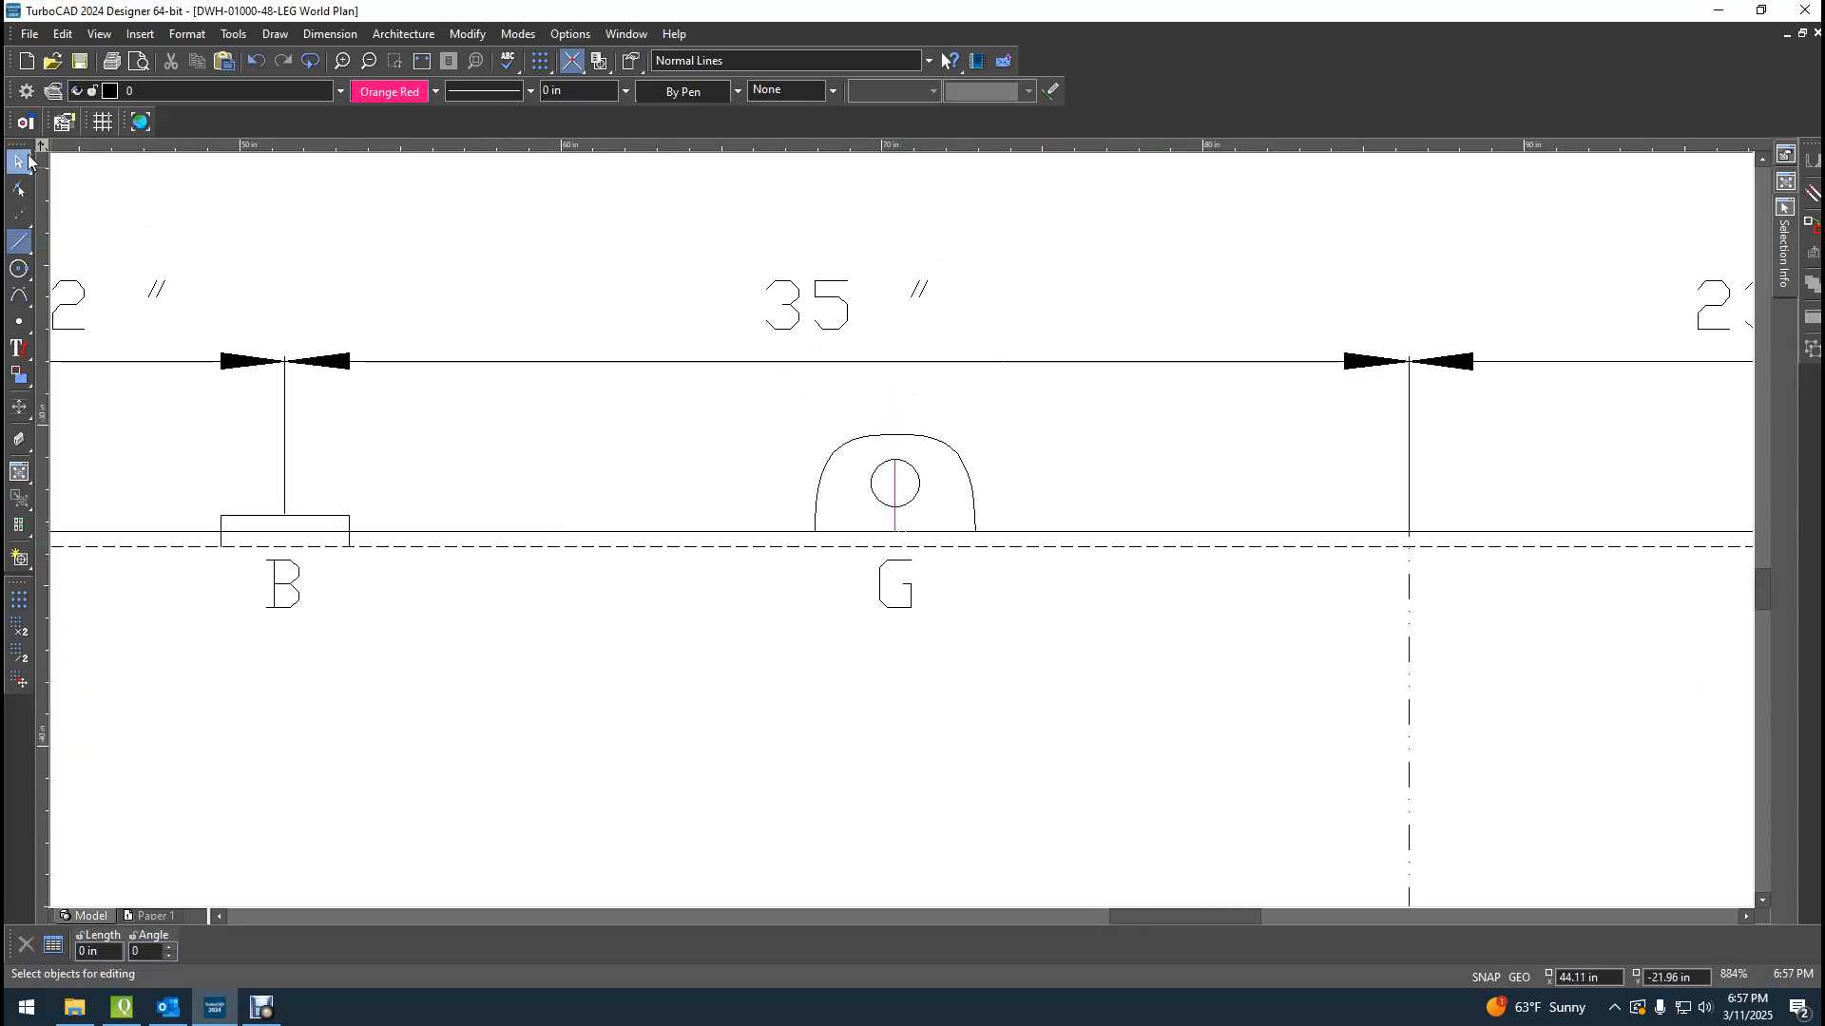
pyautogui.click(19, 162)
pyautogui.click(901, 519)
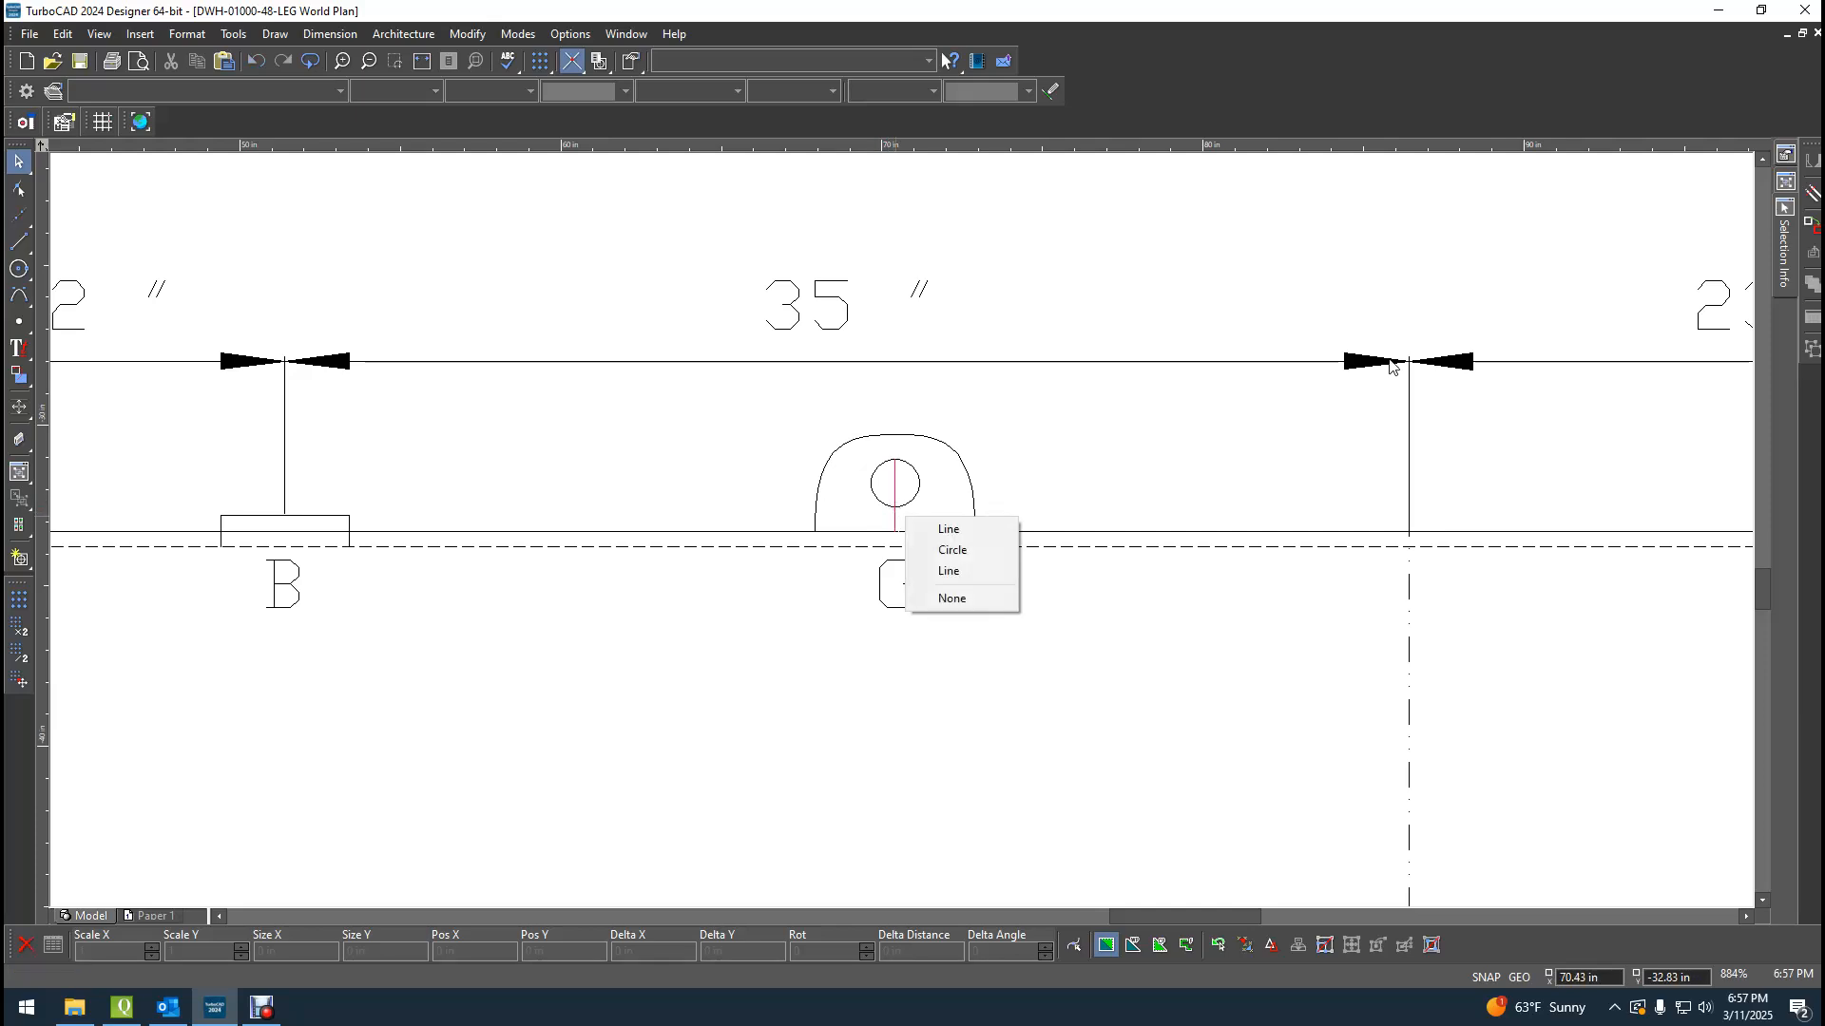
pyautogui.click(979, 571)
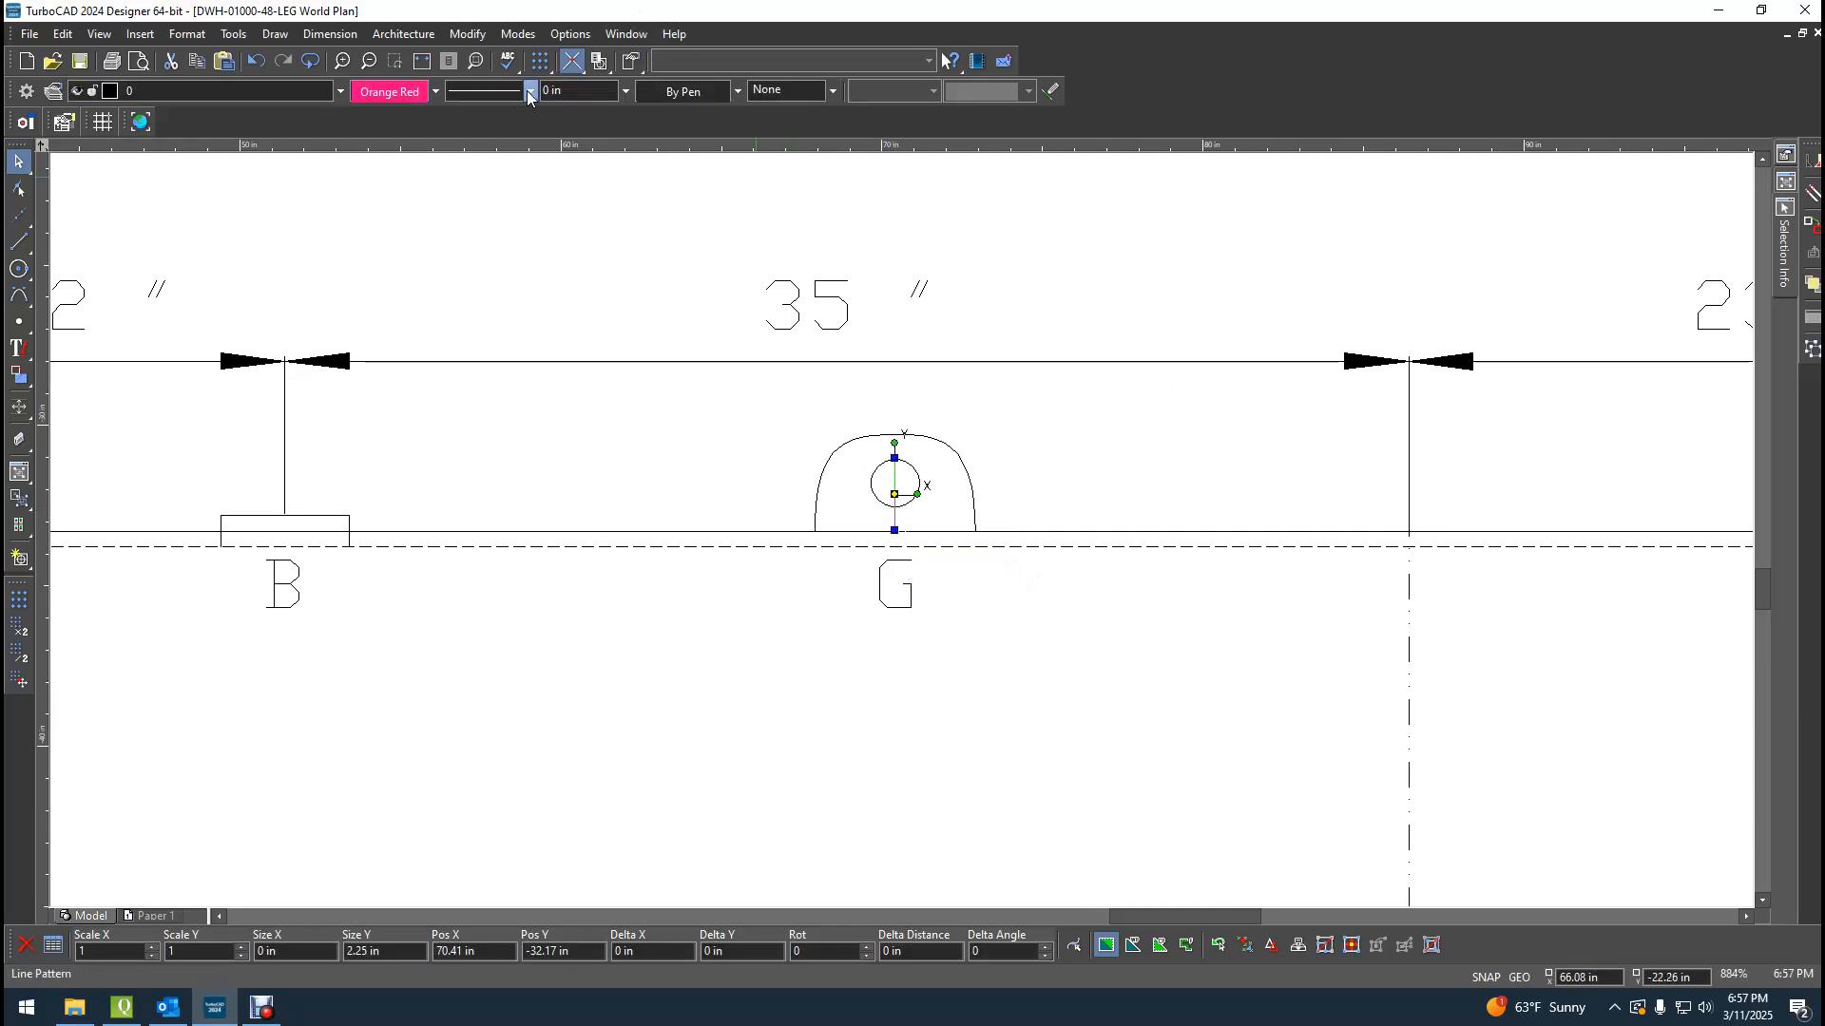
pyautogui.click(436, 92)
pyautogui.click(436, 92)
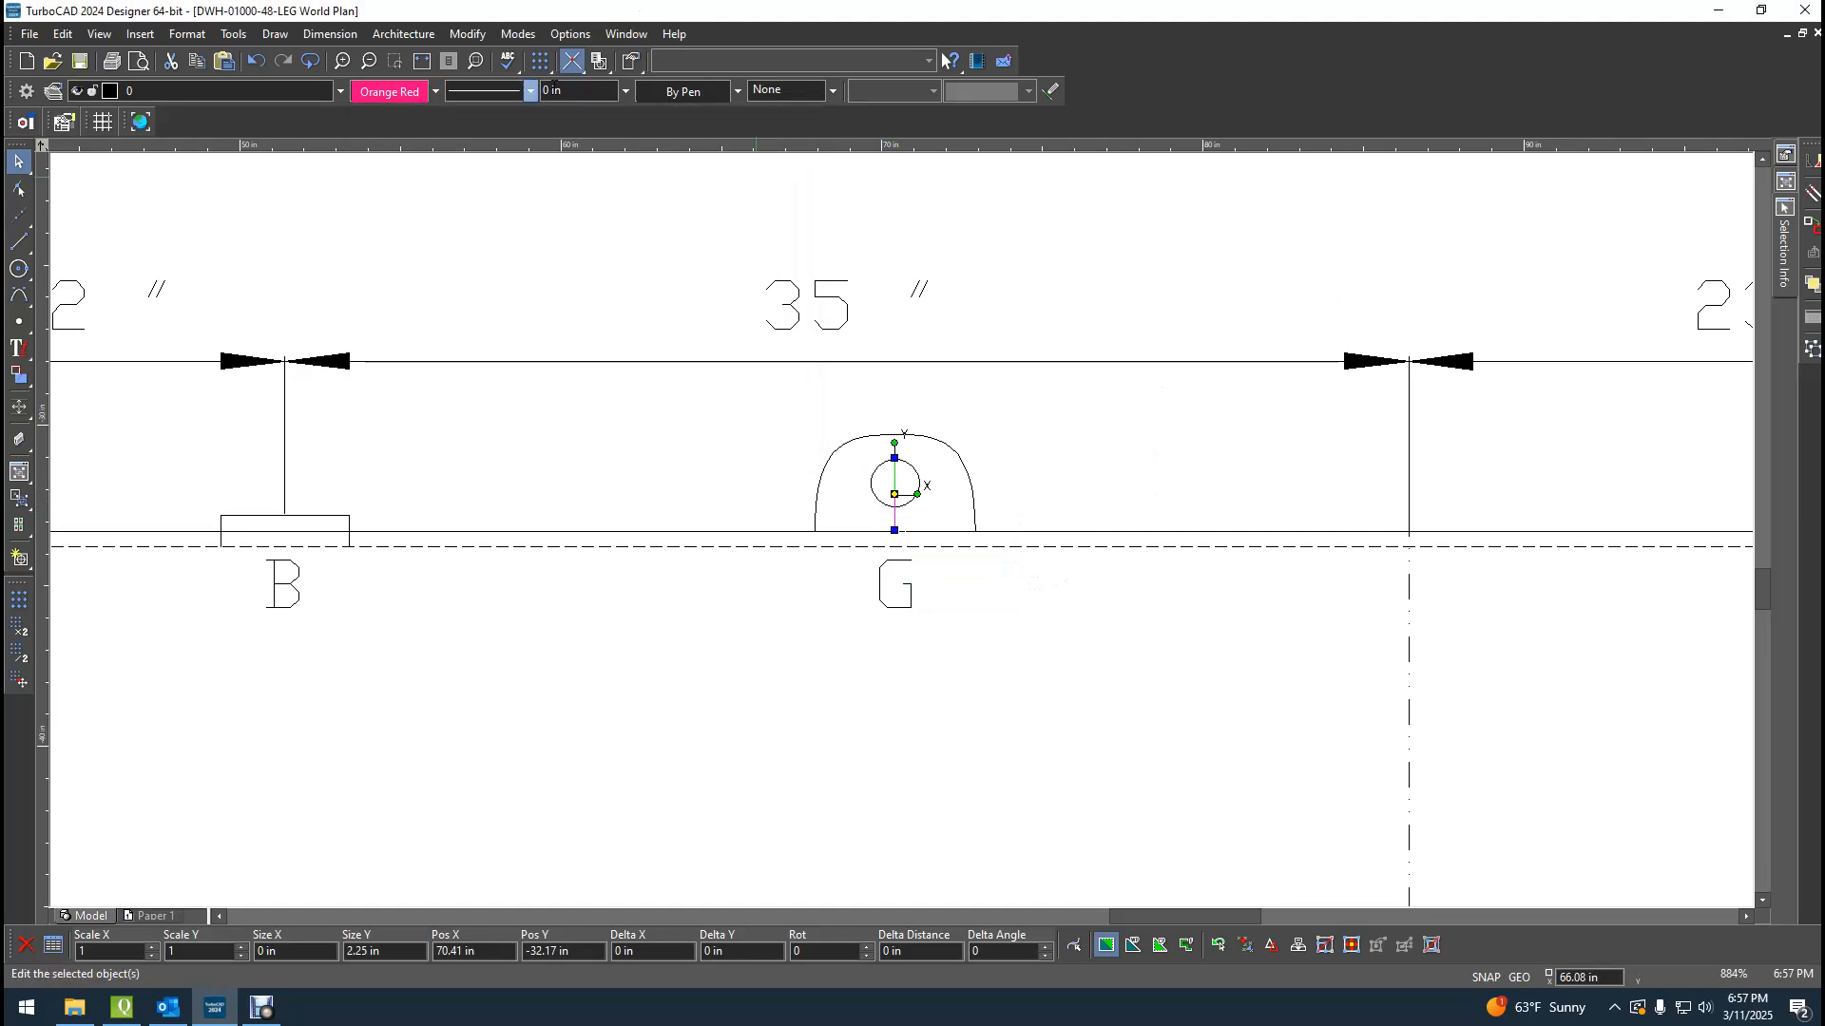
pyautogui.click(534, 93)
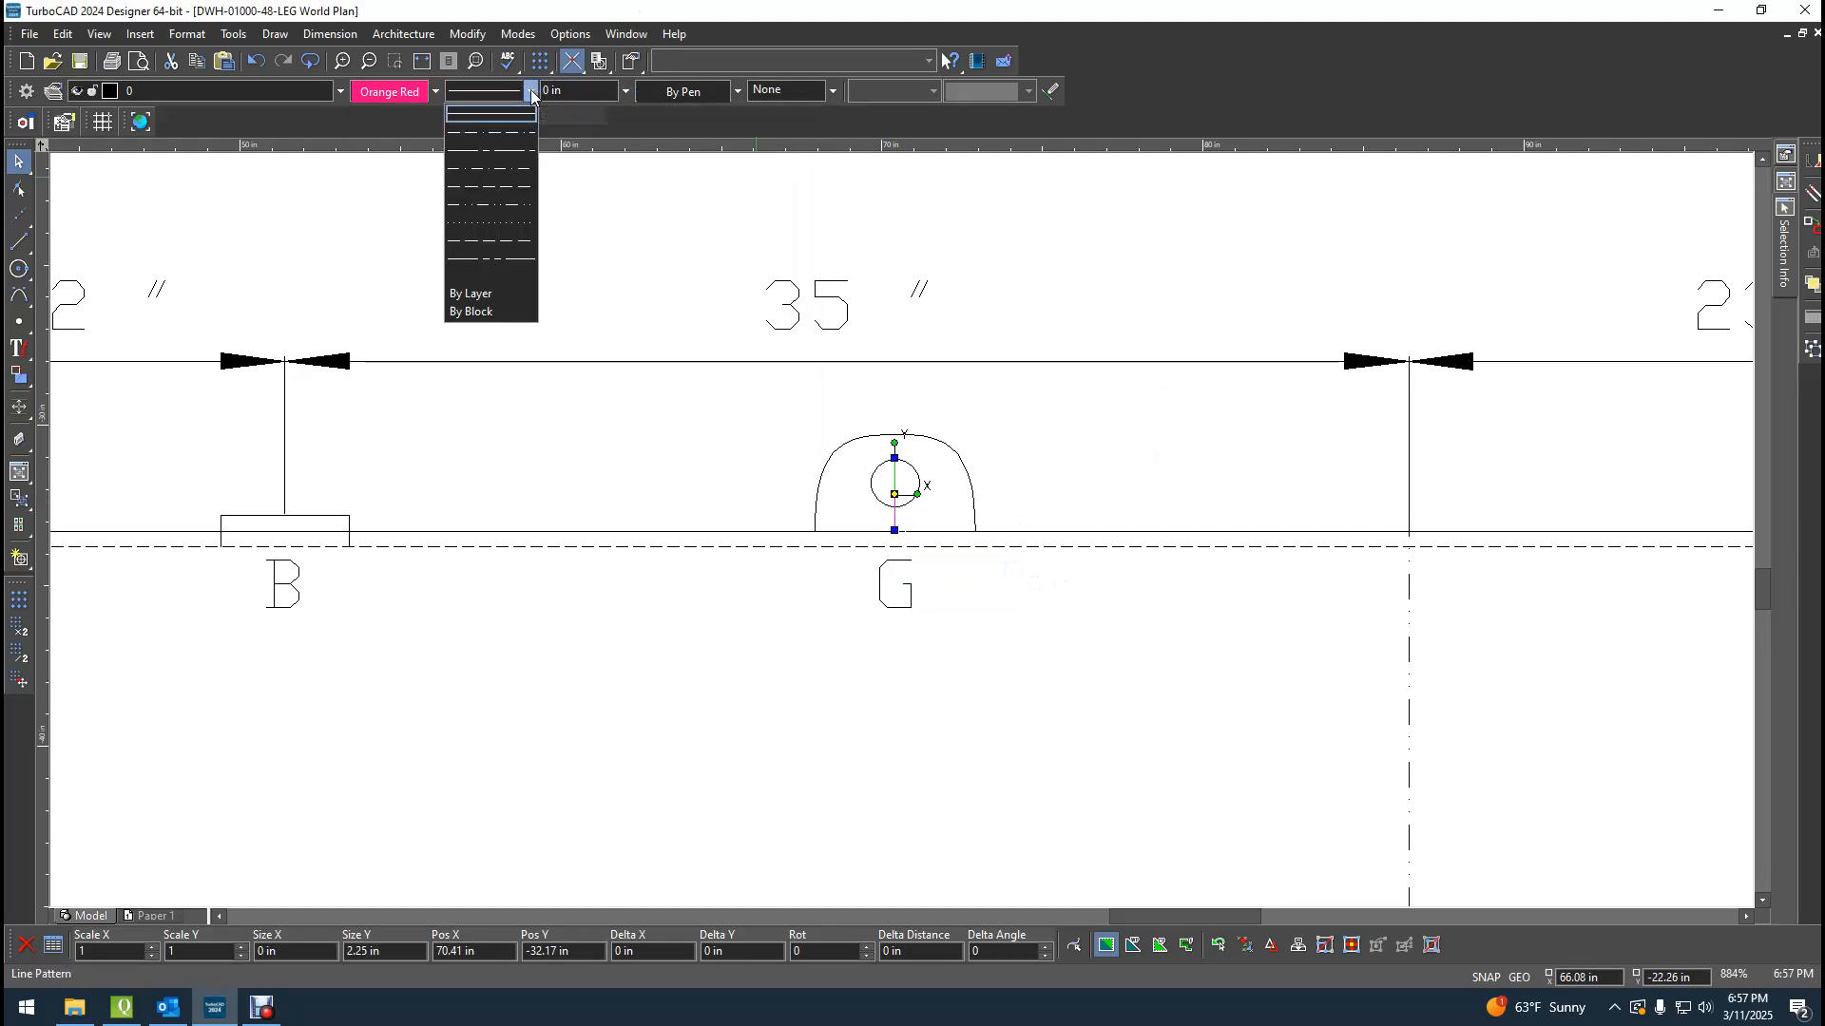
pyautogui.click(497, 279)
pyautogui.click(1194, 621)
pyautogui.scroll(-2, 804, 507)
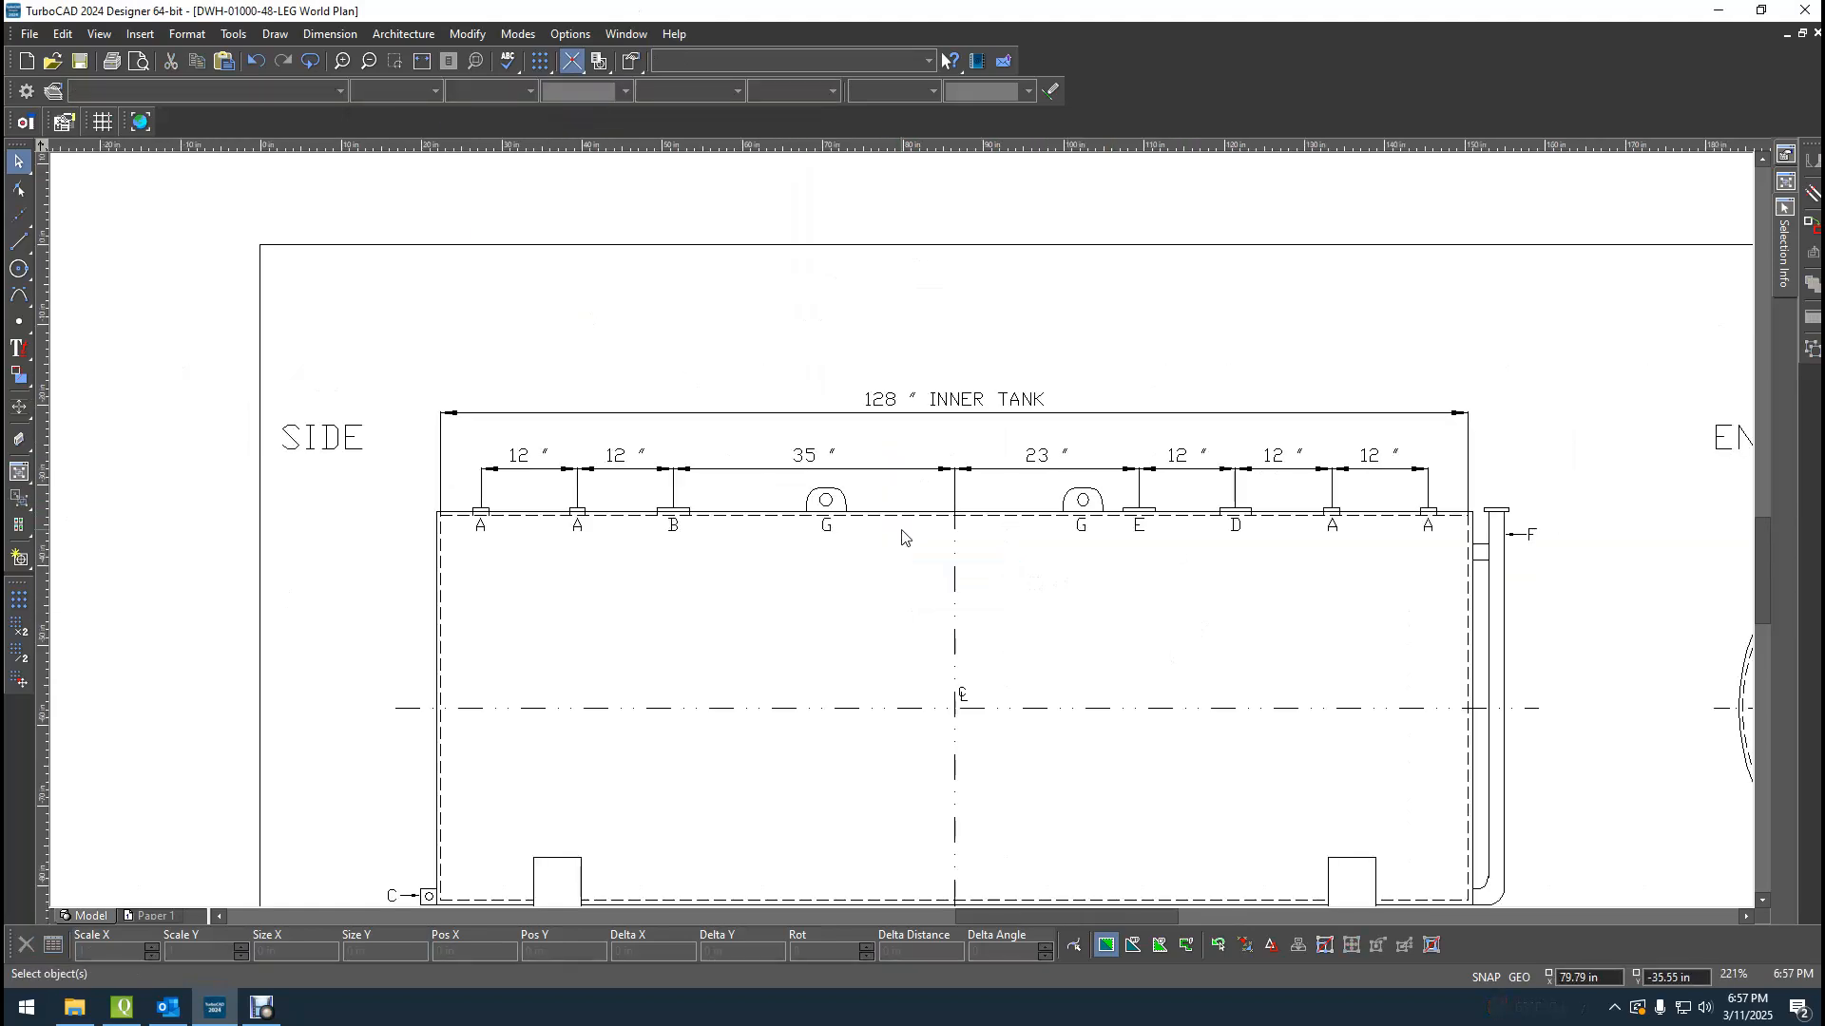
# Draw a 32 in horizontal line along the tank's top edge between the base midpoints of the two side-view lugs.
pyautogui.scroll(1, 954, 521)
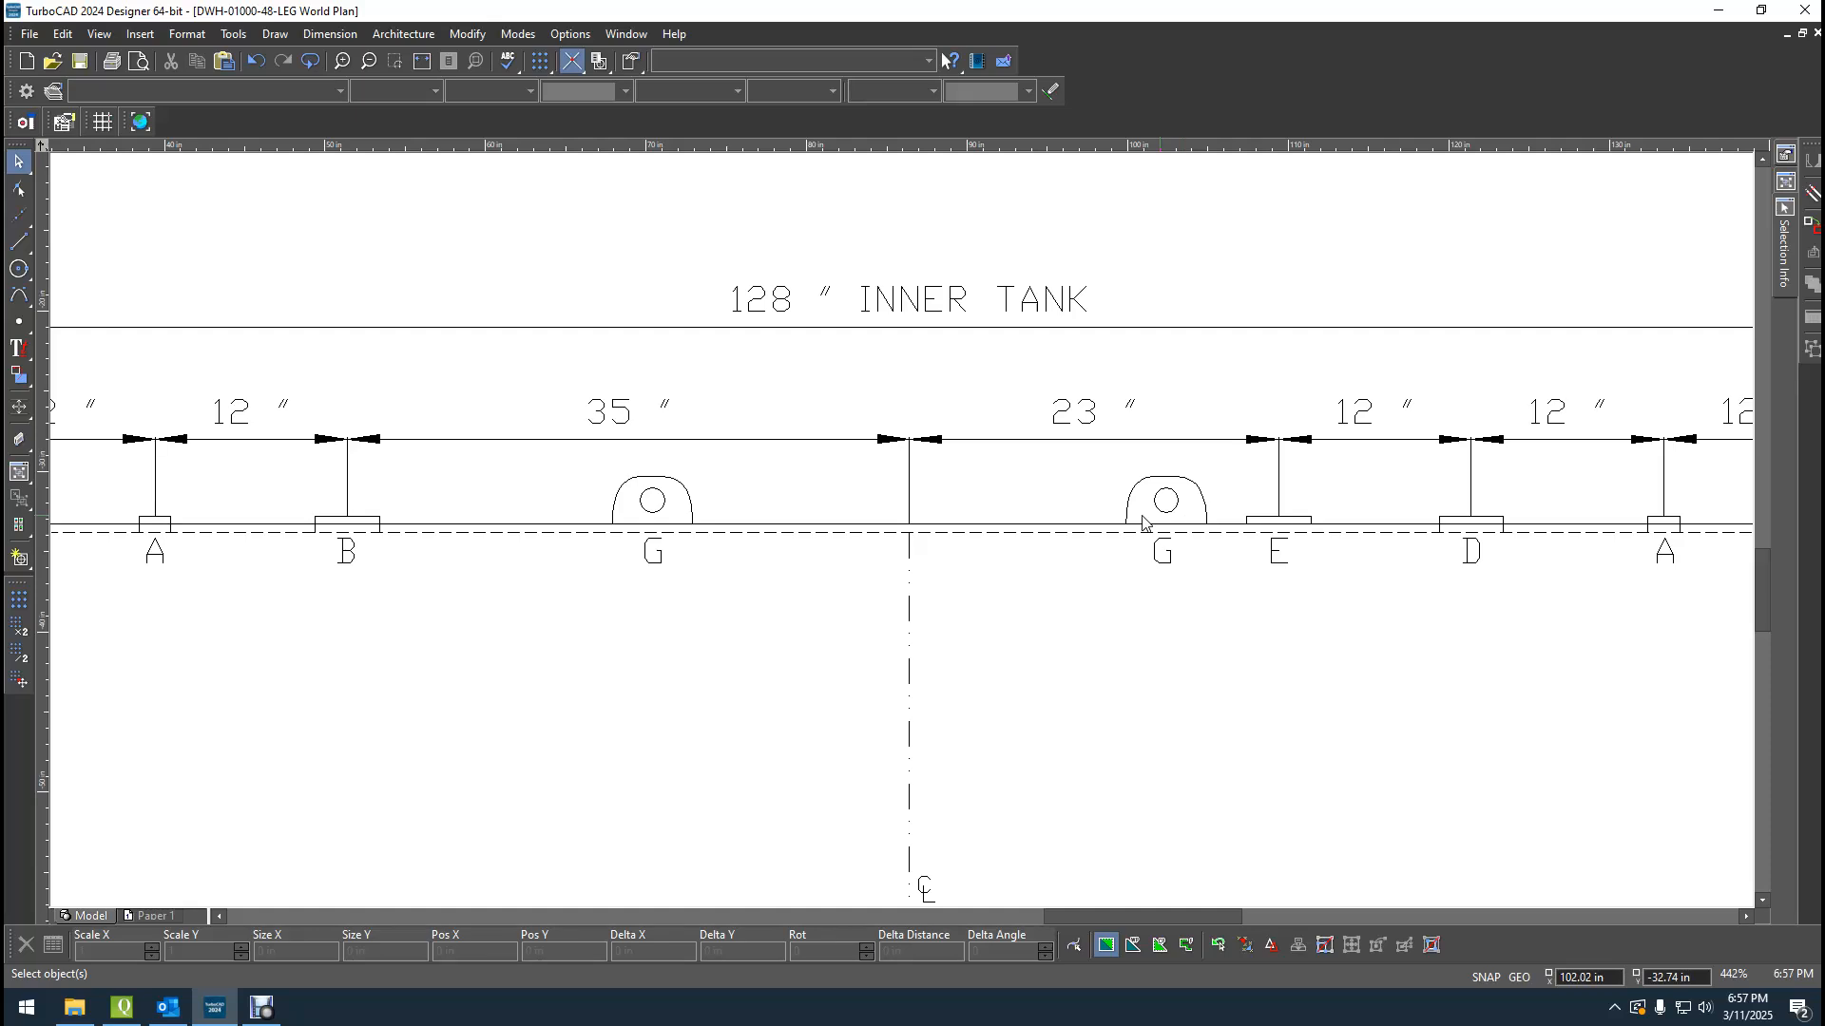
pyautogui.click(18, 241)
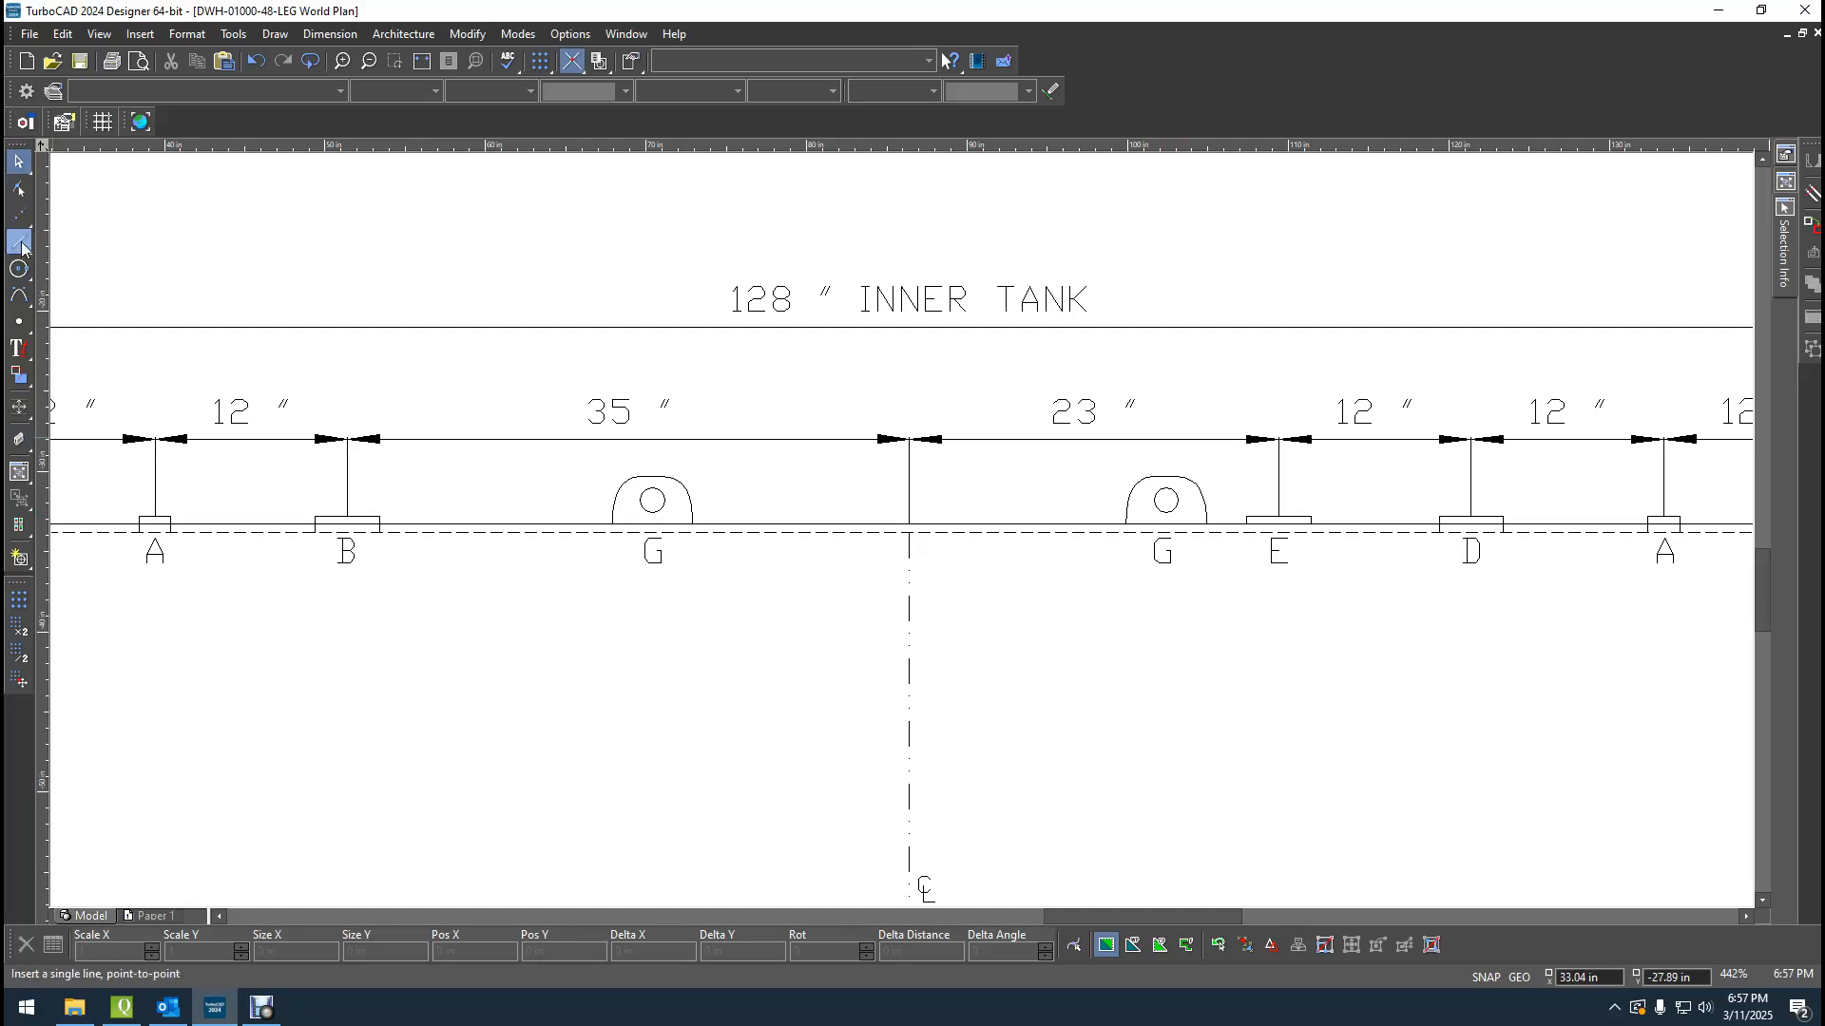
pyautogui.click(653, 524)
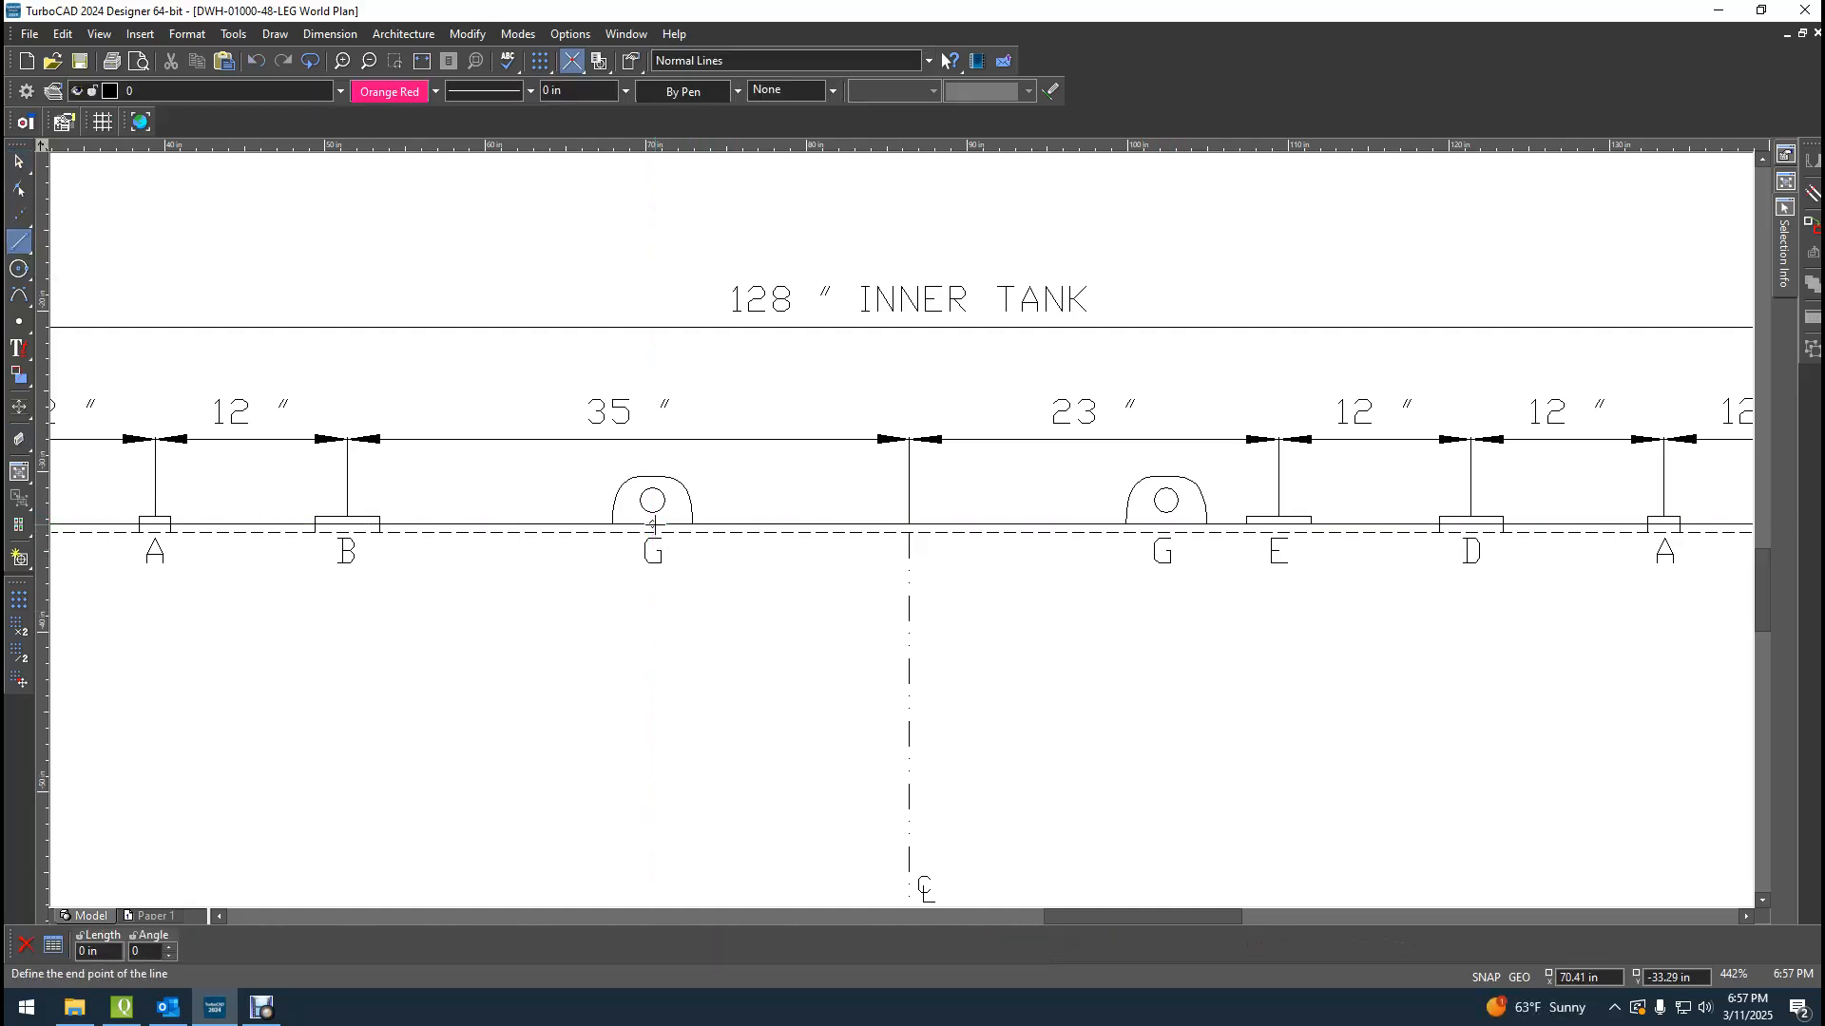
pyautogui.click(1186, 535)
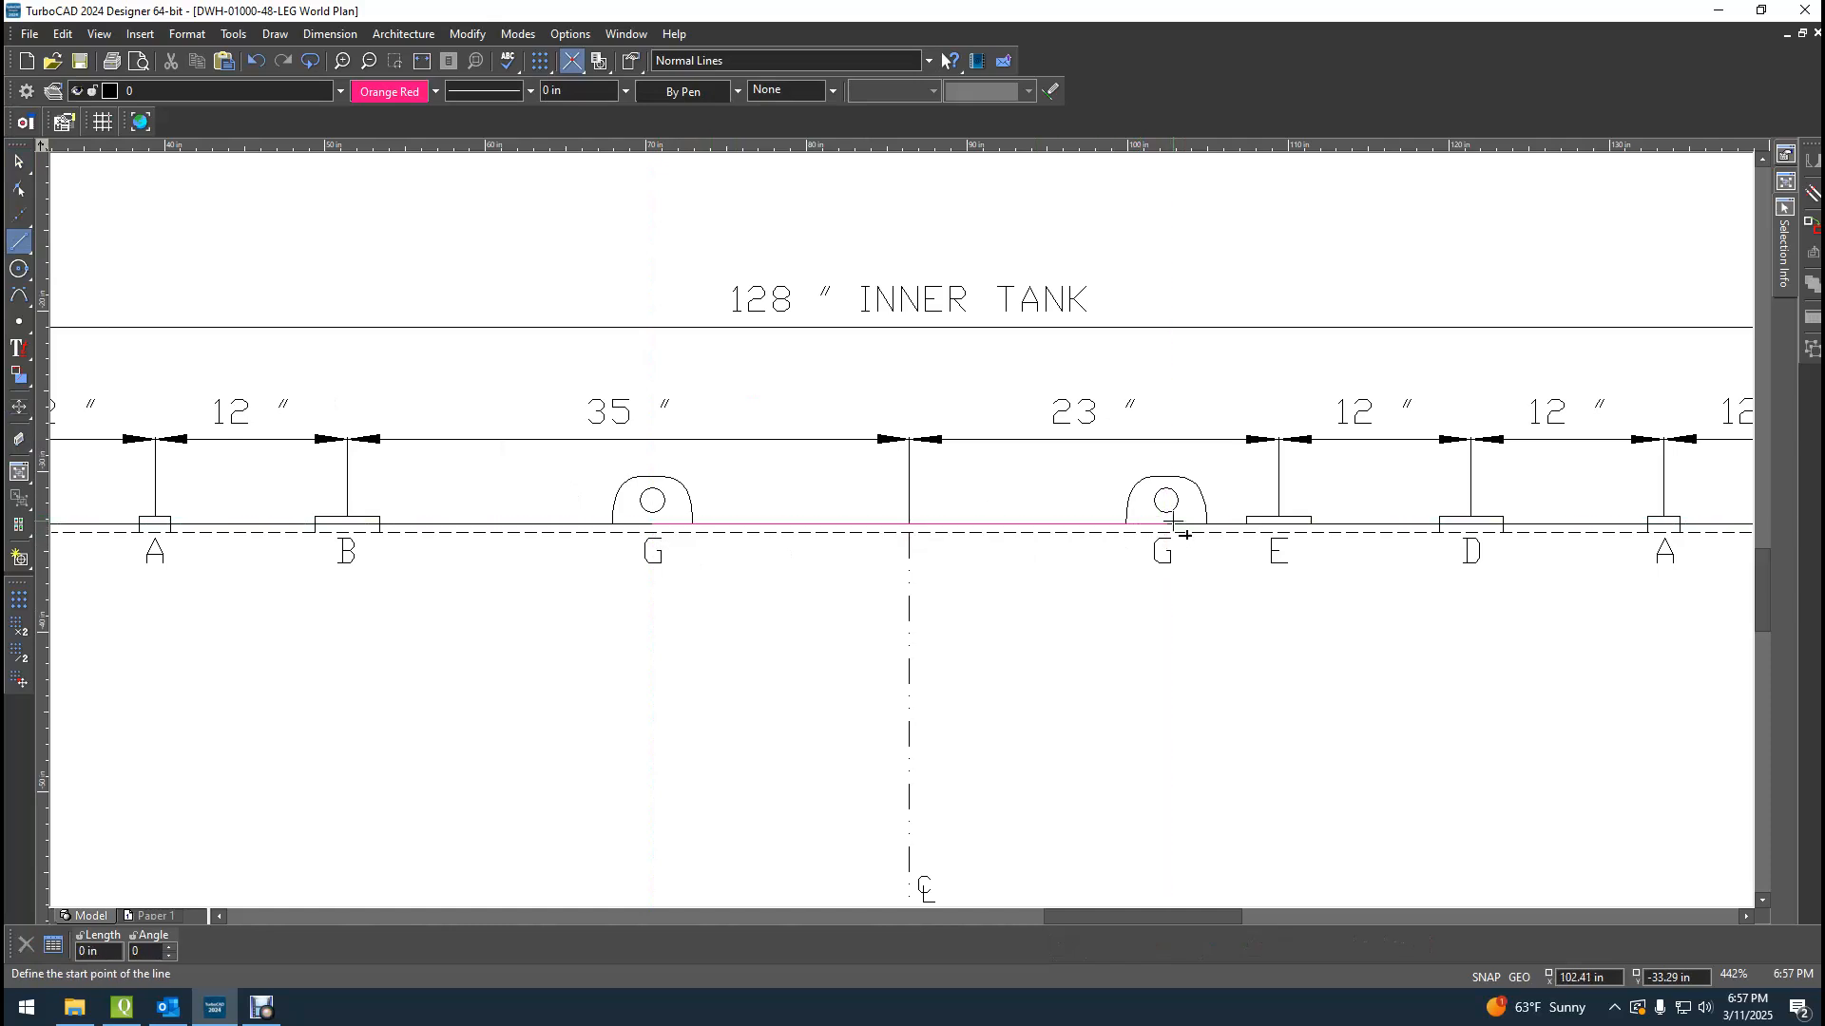
# Set the line pattern of the new horizontal line between the two side-view lugs to the blank option.
pyautogui.click(19, 162)
pyautogui.click(943, 528)
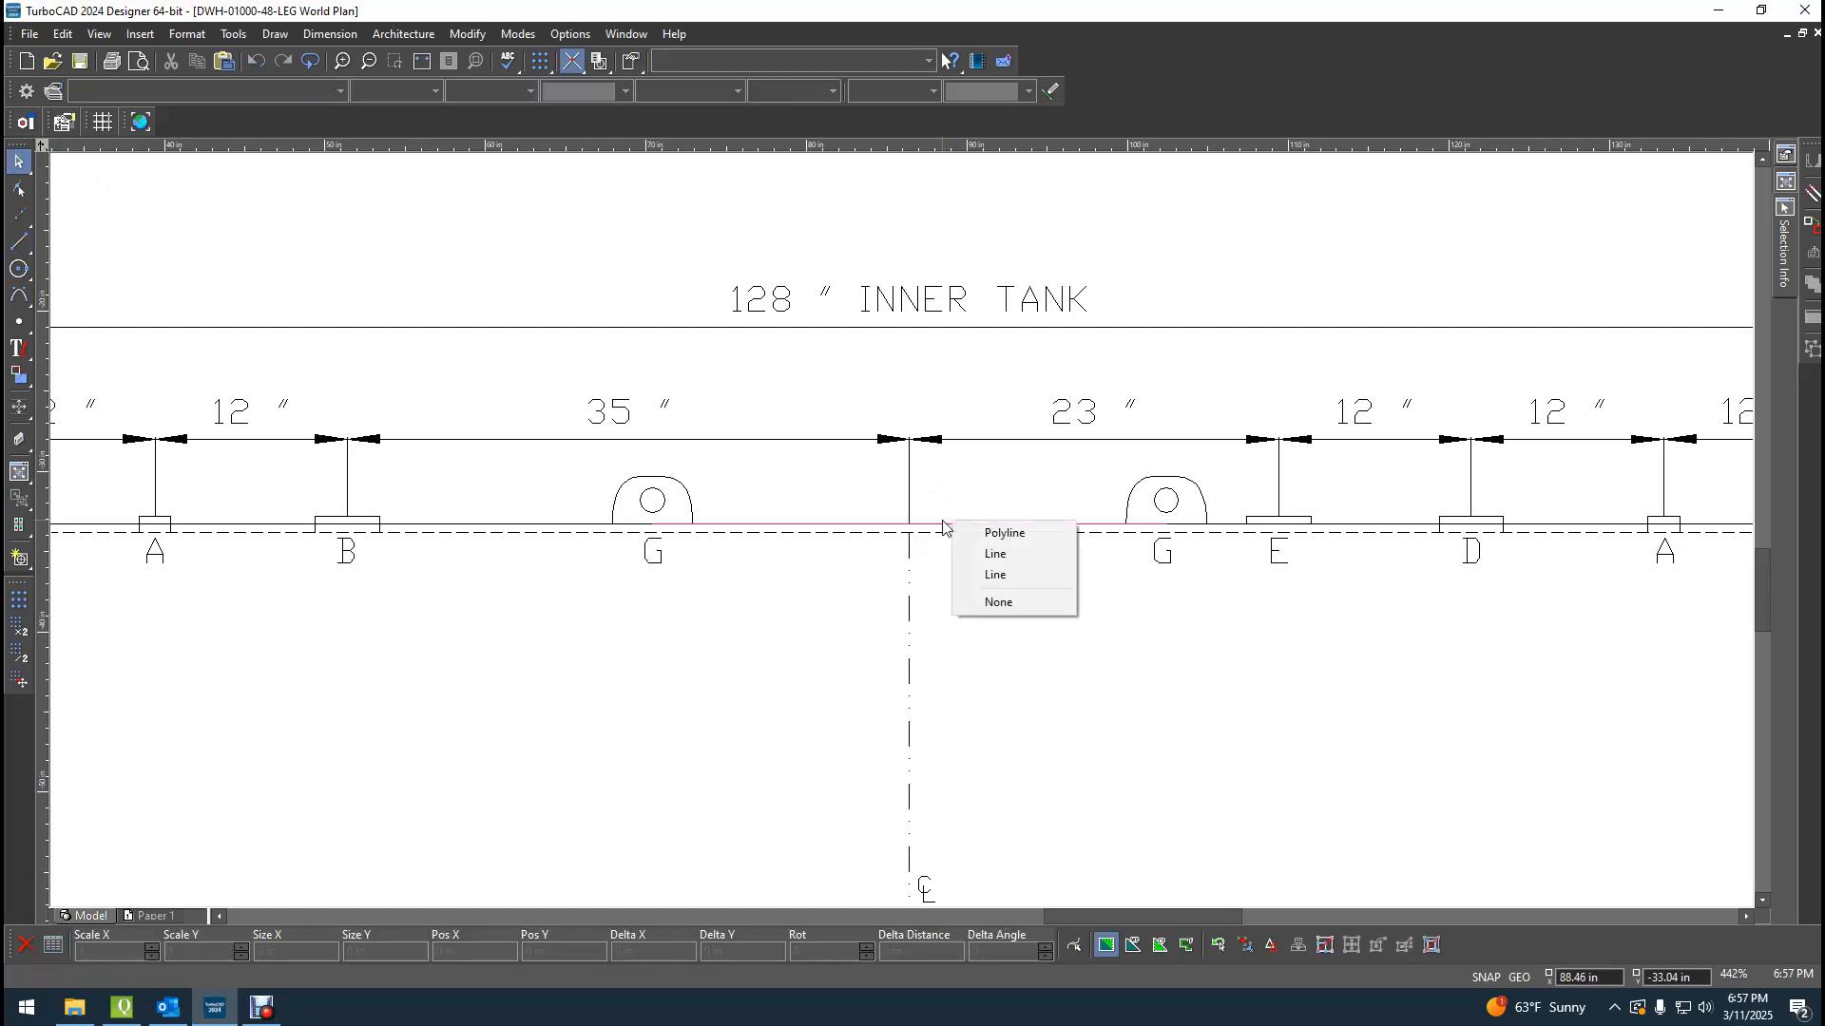
pyautogui.click(1006, 577)
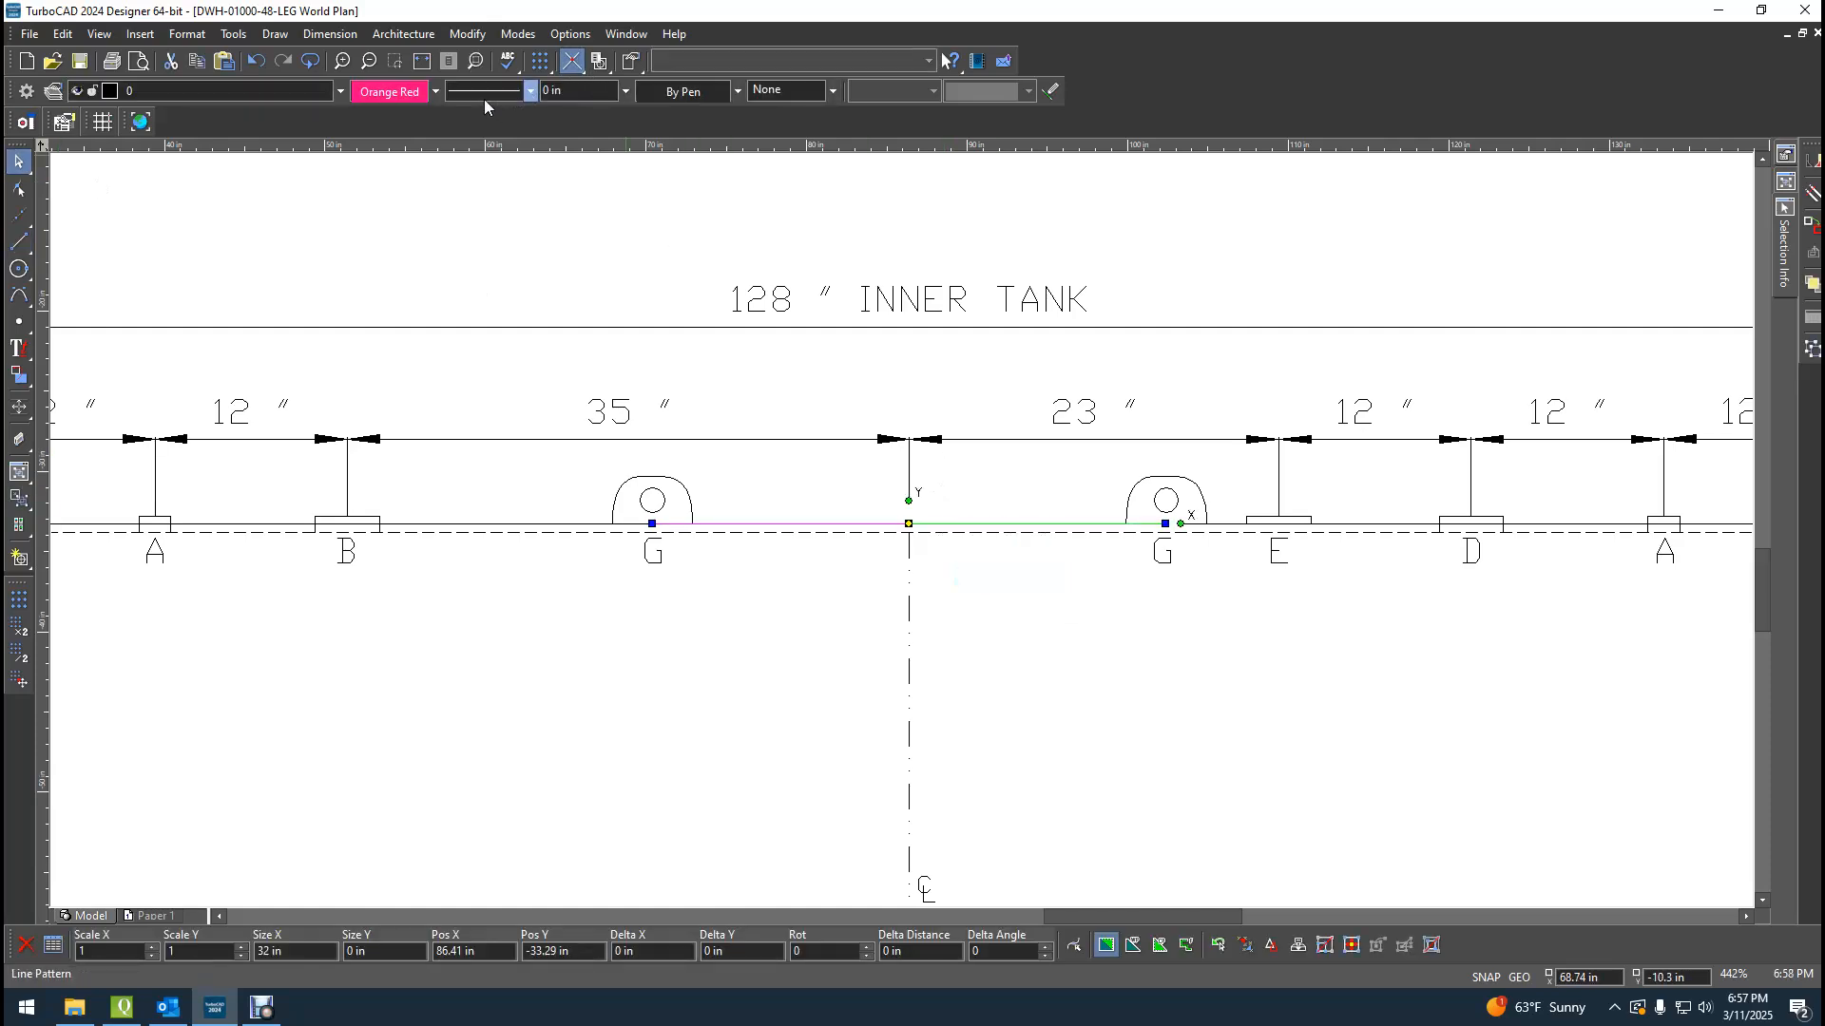
pyautogui.click(437, 92)
pyautogui.click(376, 157)
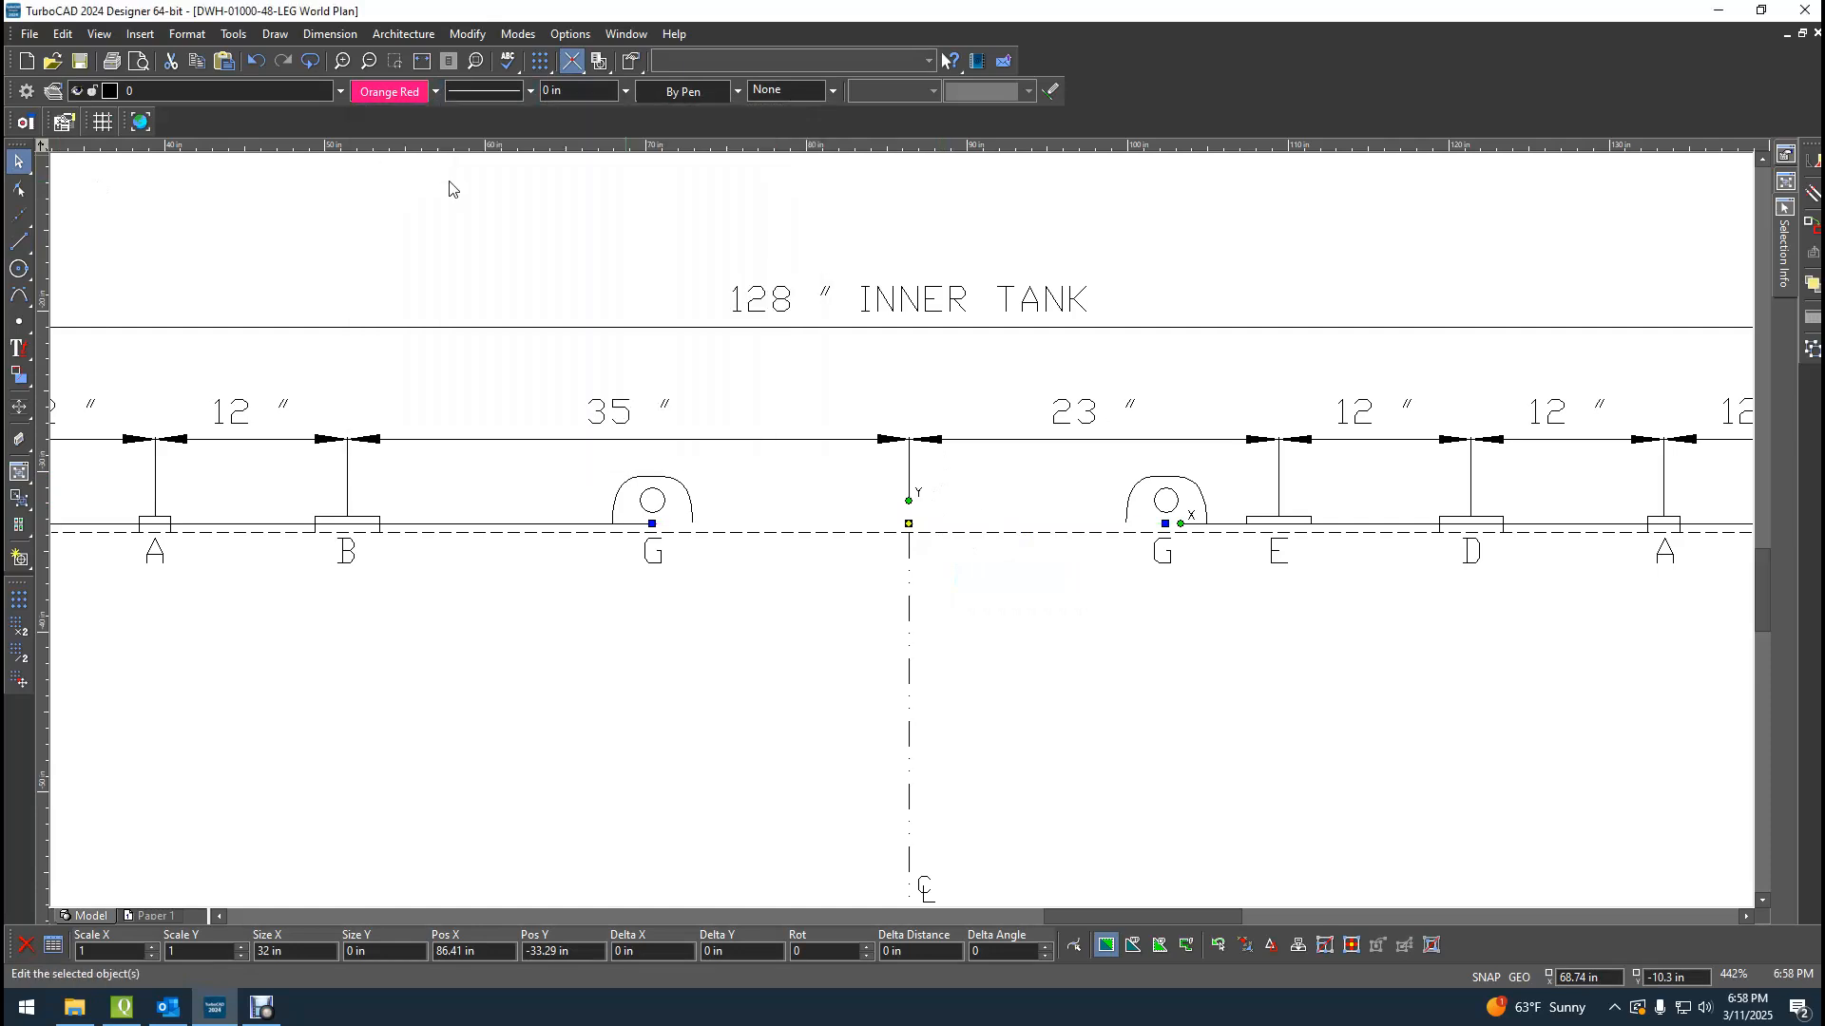
pyautogui.click(1226, 245)
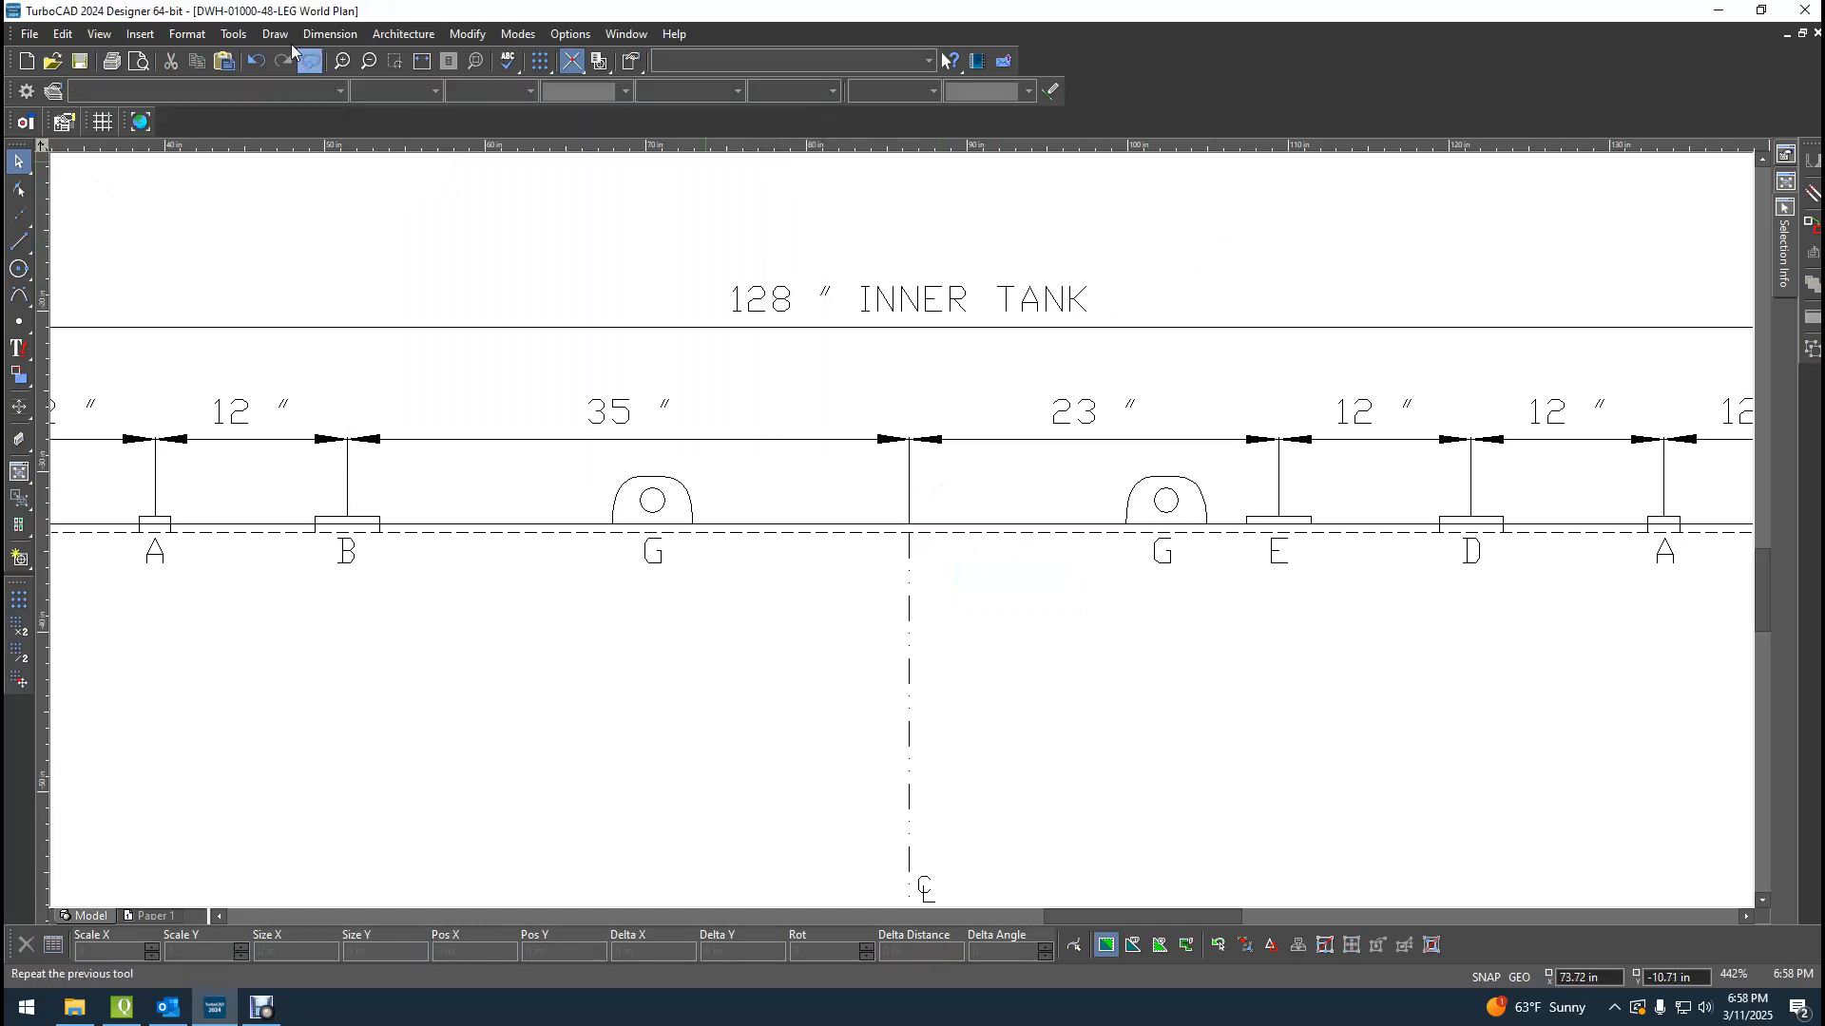
# Add a Smart dimension to the horizontal line between the lugs, placing its dimension line about 7 in below the tank's top edge.
pyautogui.click(329, 36)
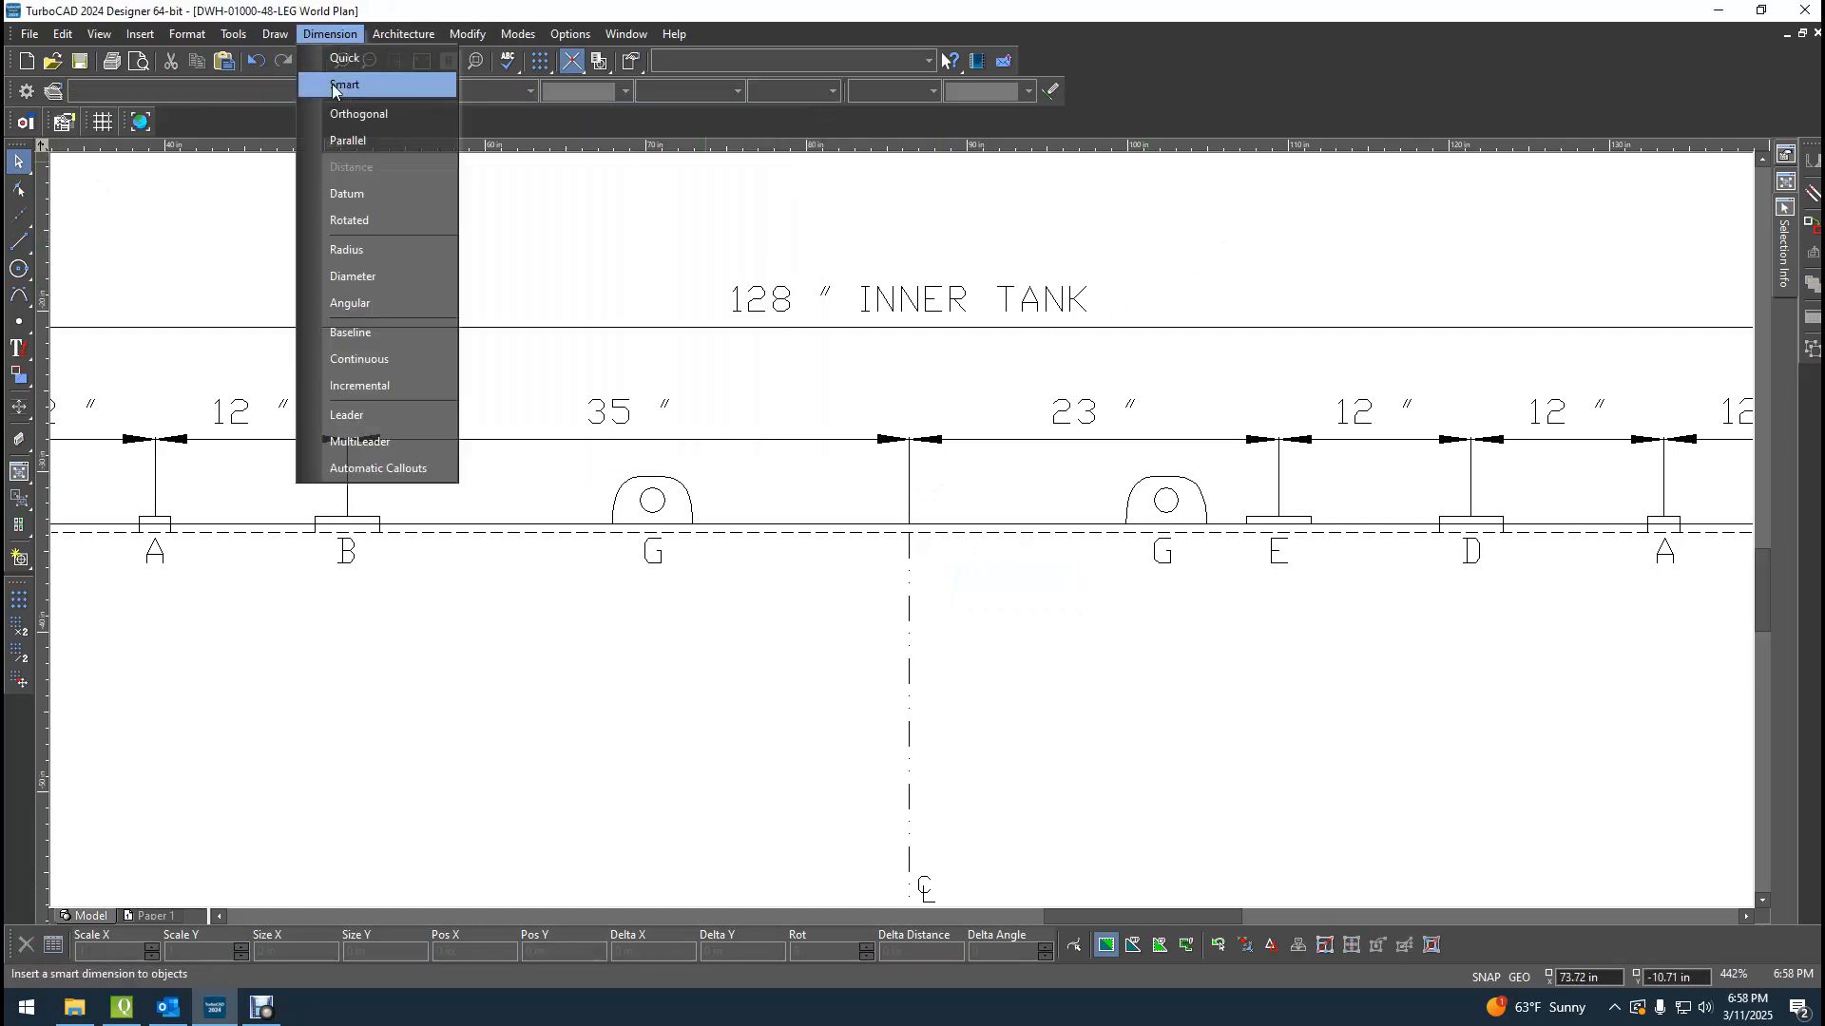
pyautogui.click(339, 85)
pyautogui.click(981, 523)
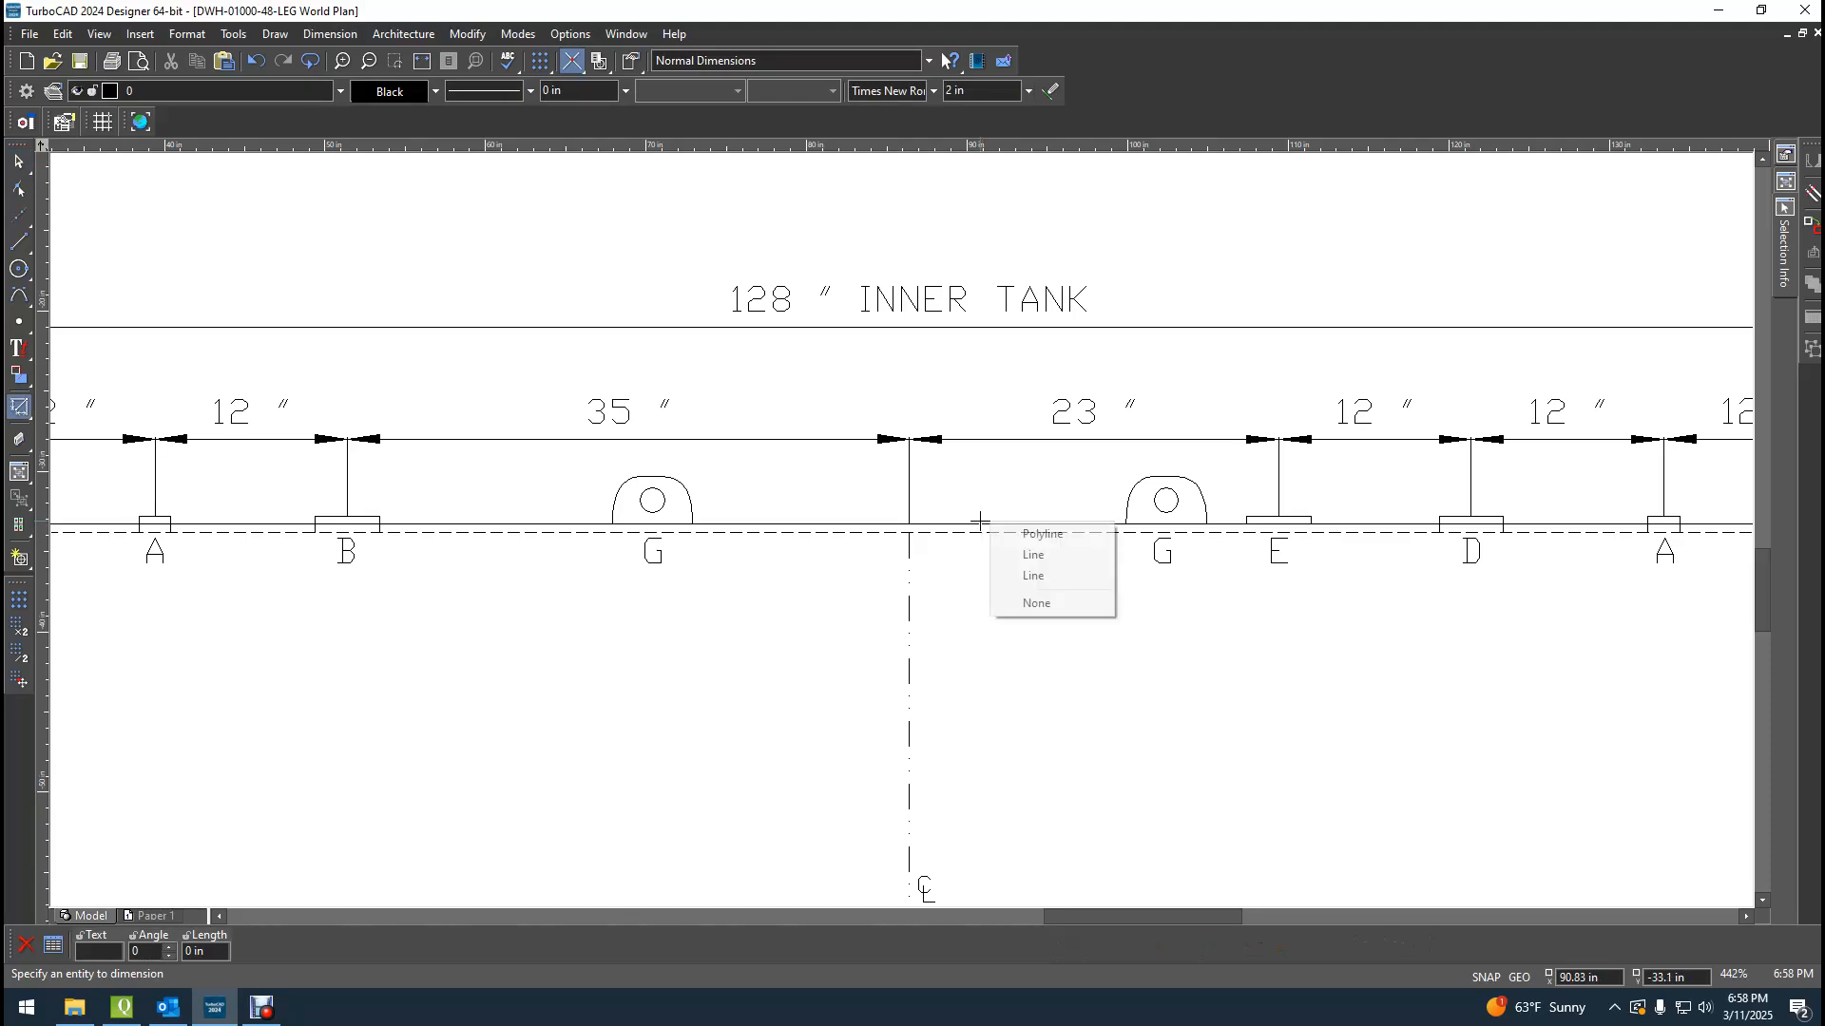
pyautogui.click(1034, 578)
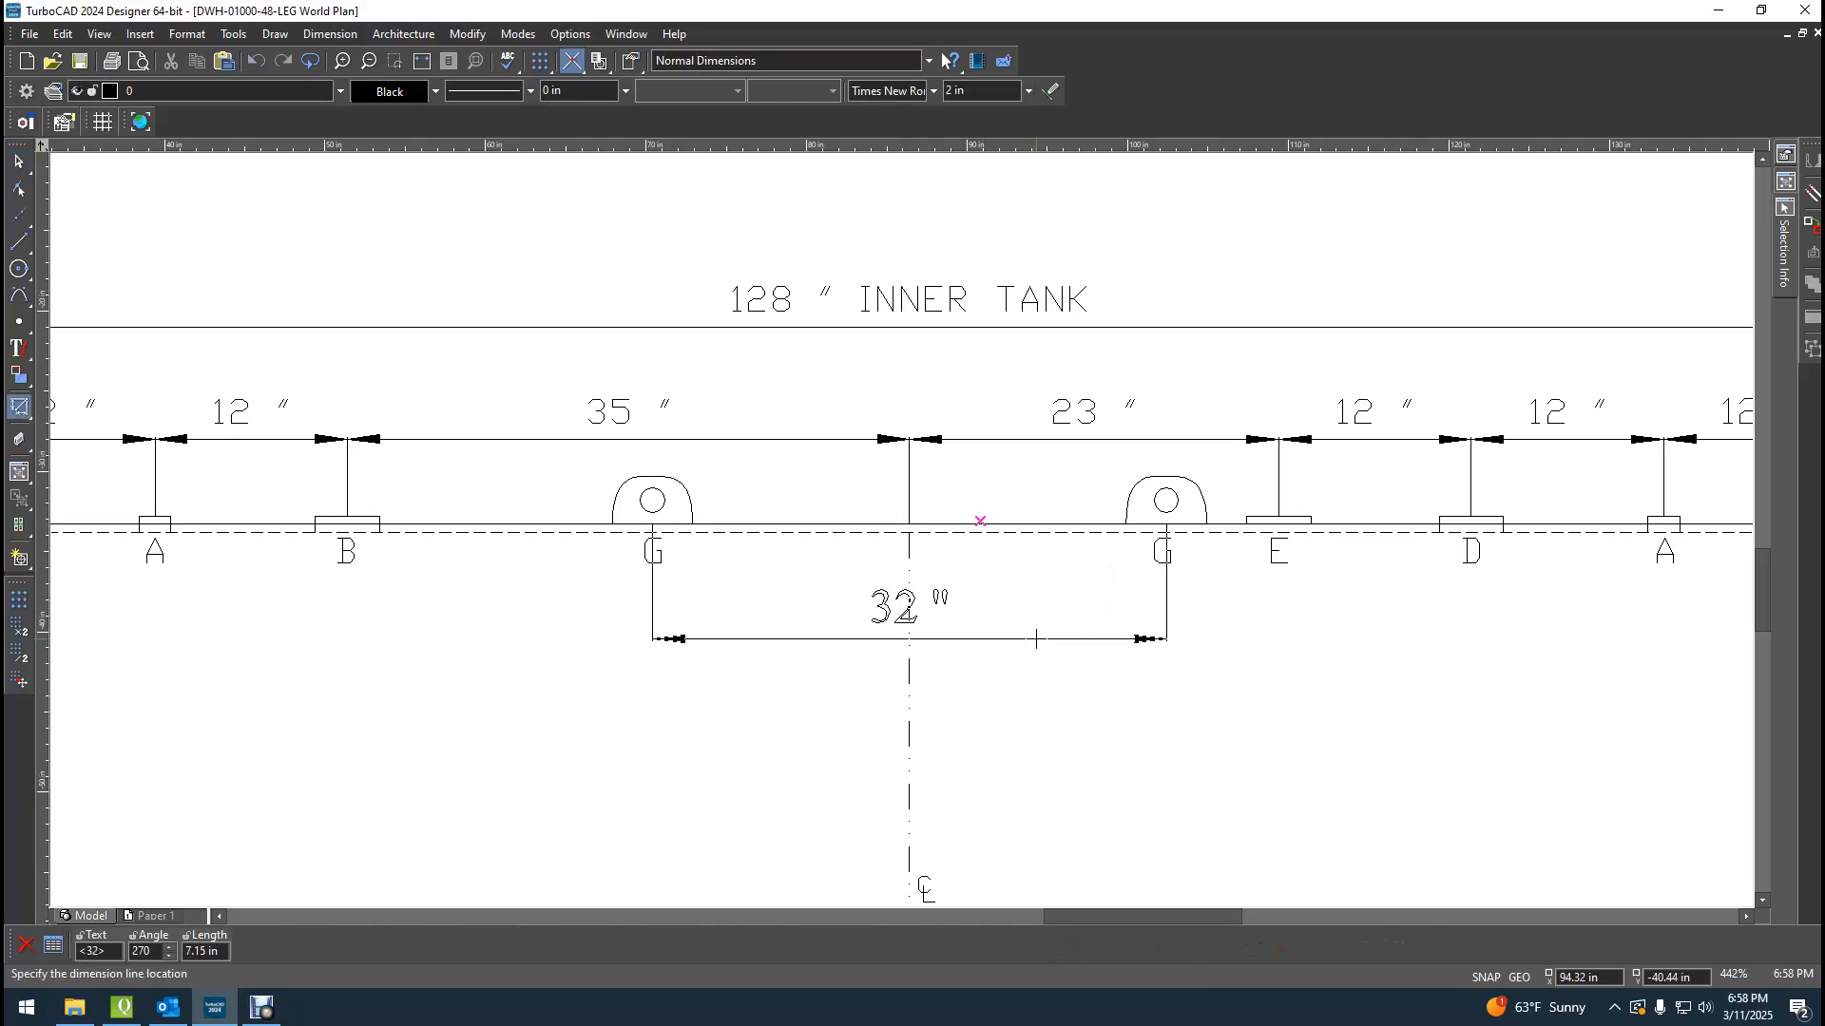
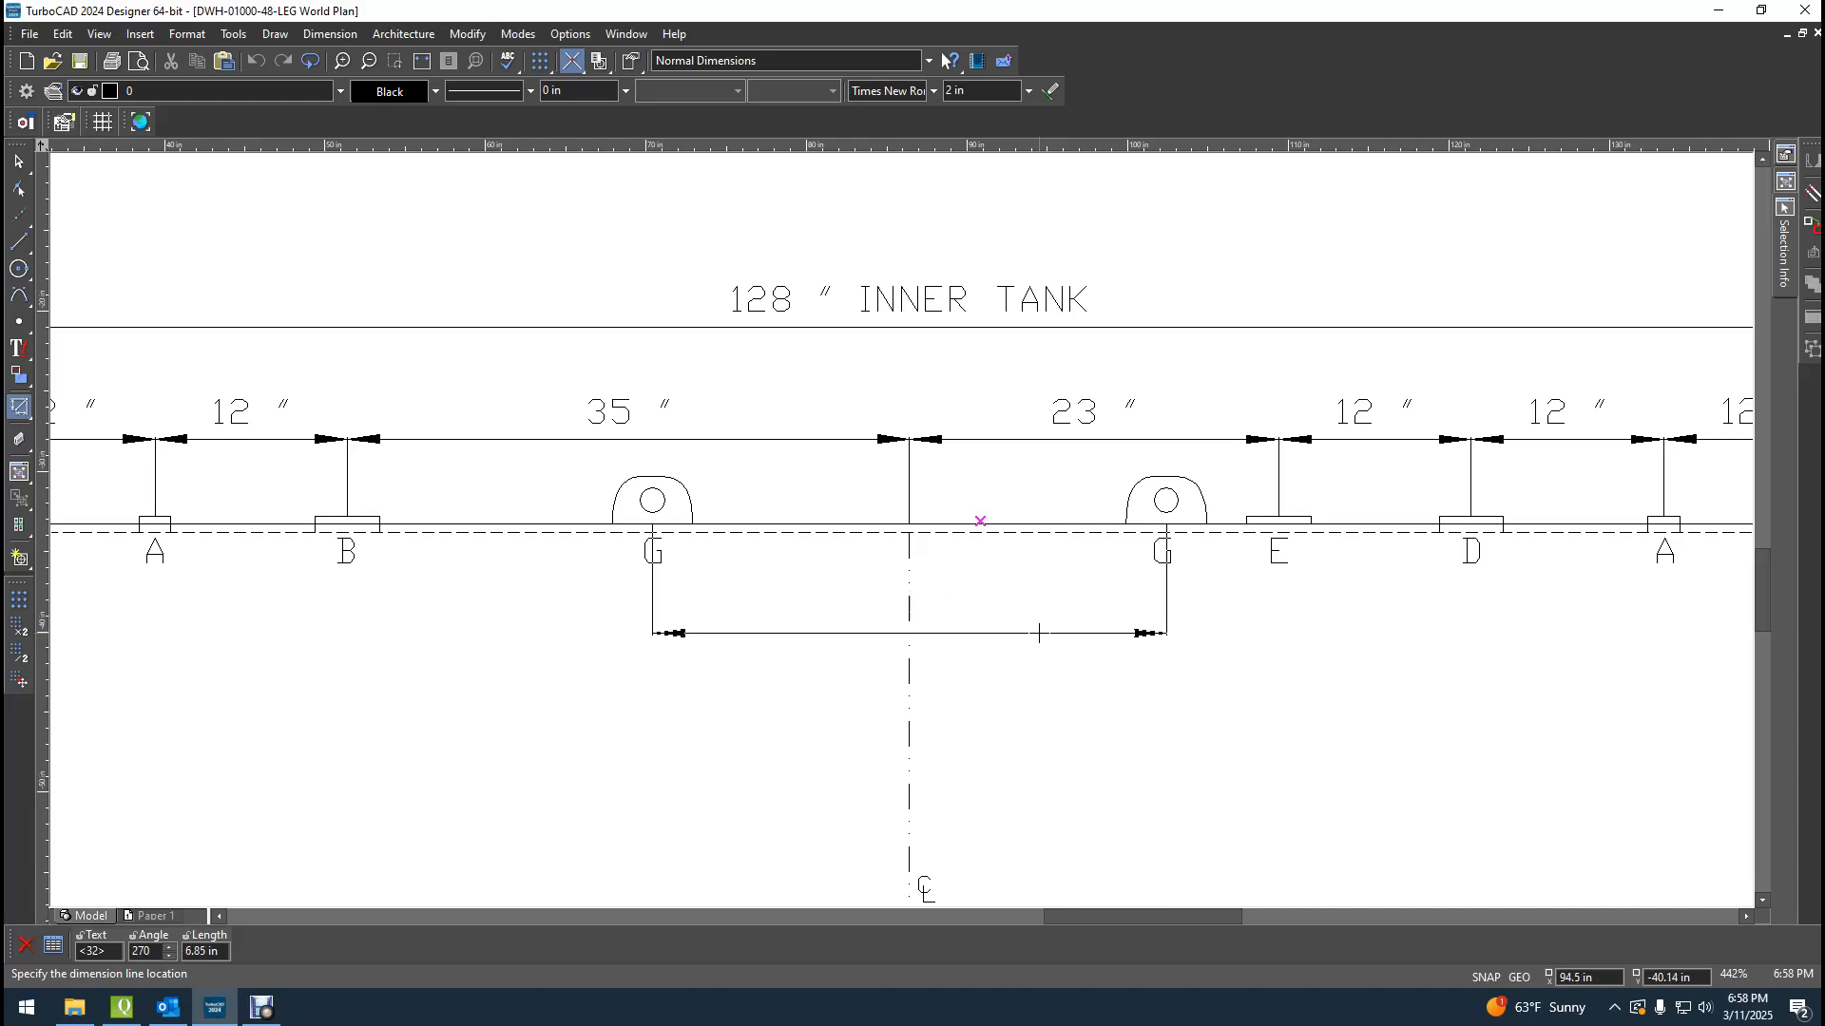
pyautogui.press('Tab')
pyautogui.press('Tab')
pyautogui.press('Tab')
pyautogui.write('6.')
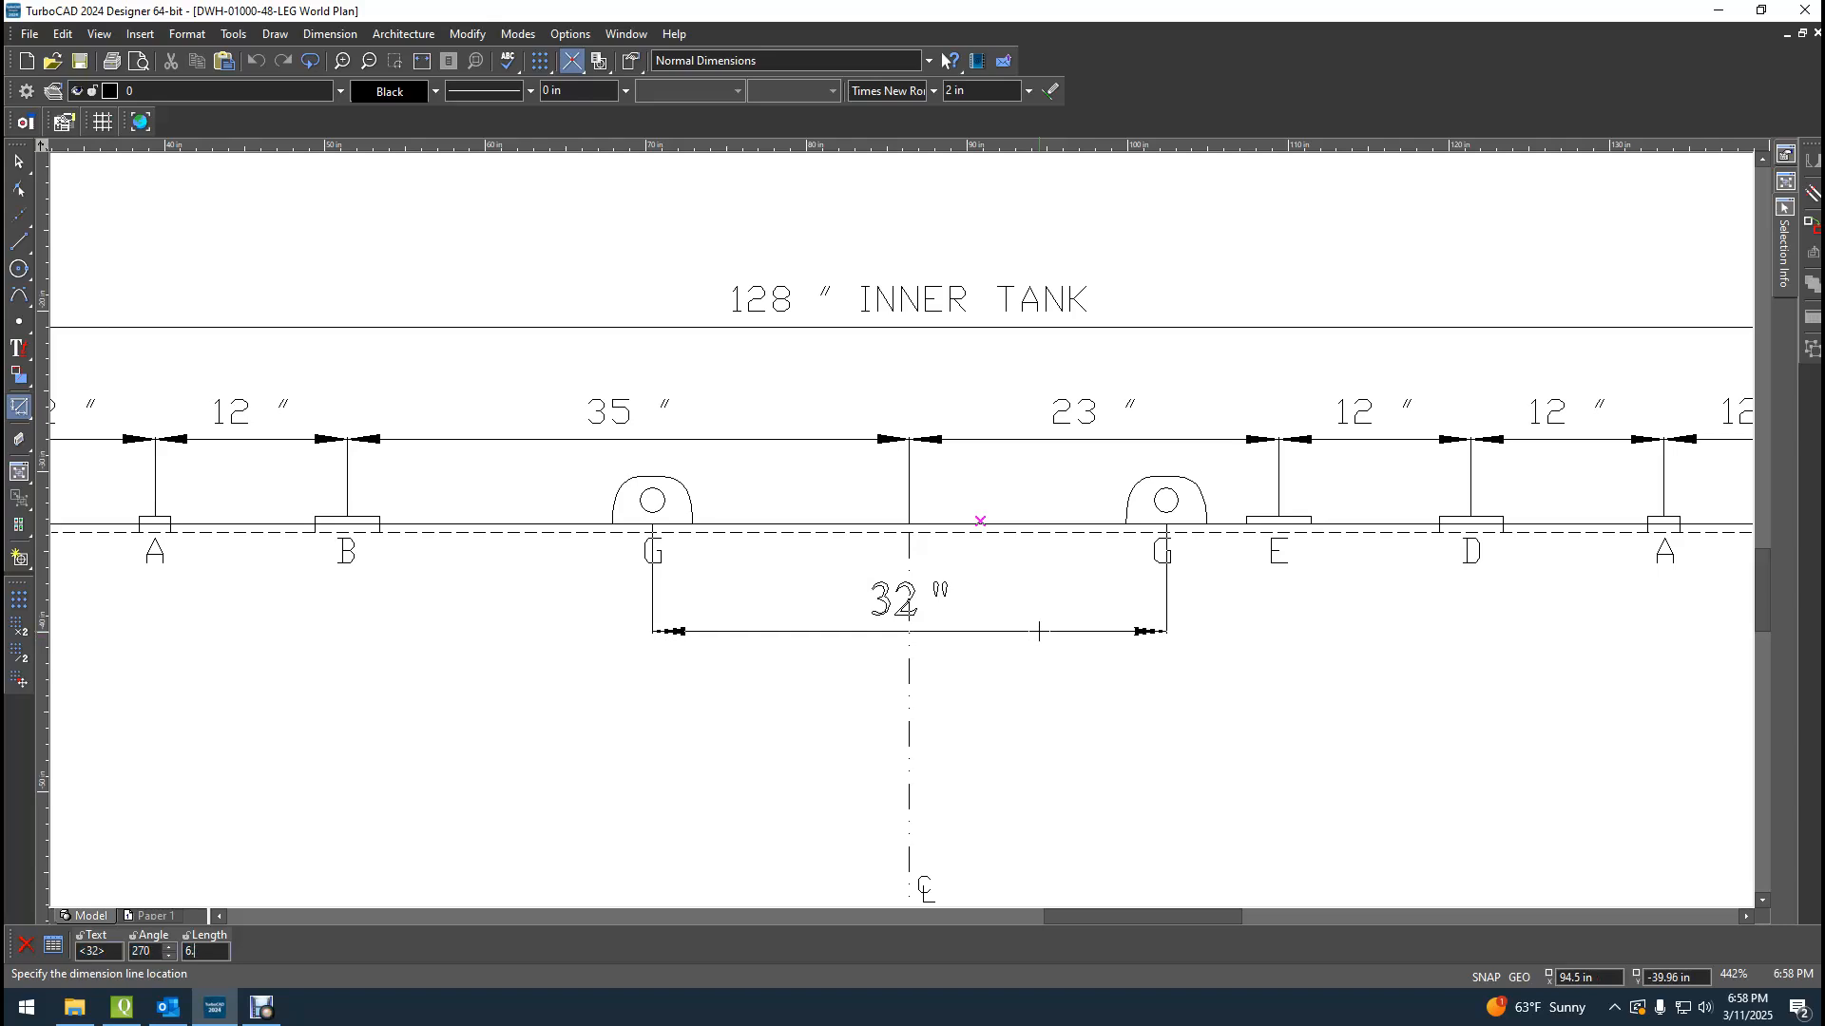
pyautogui.press('Return')
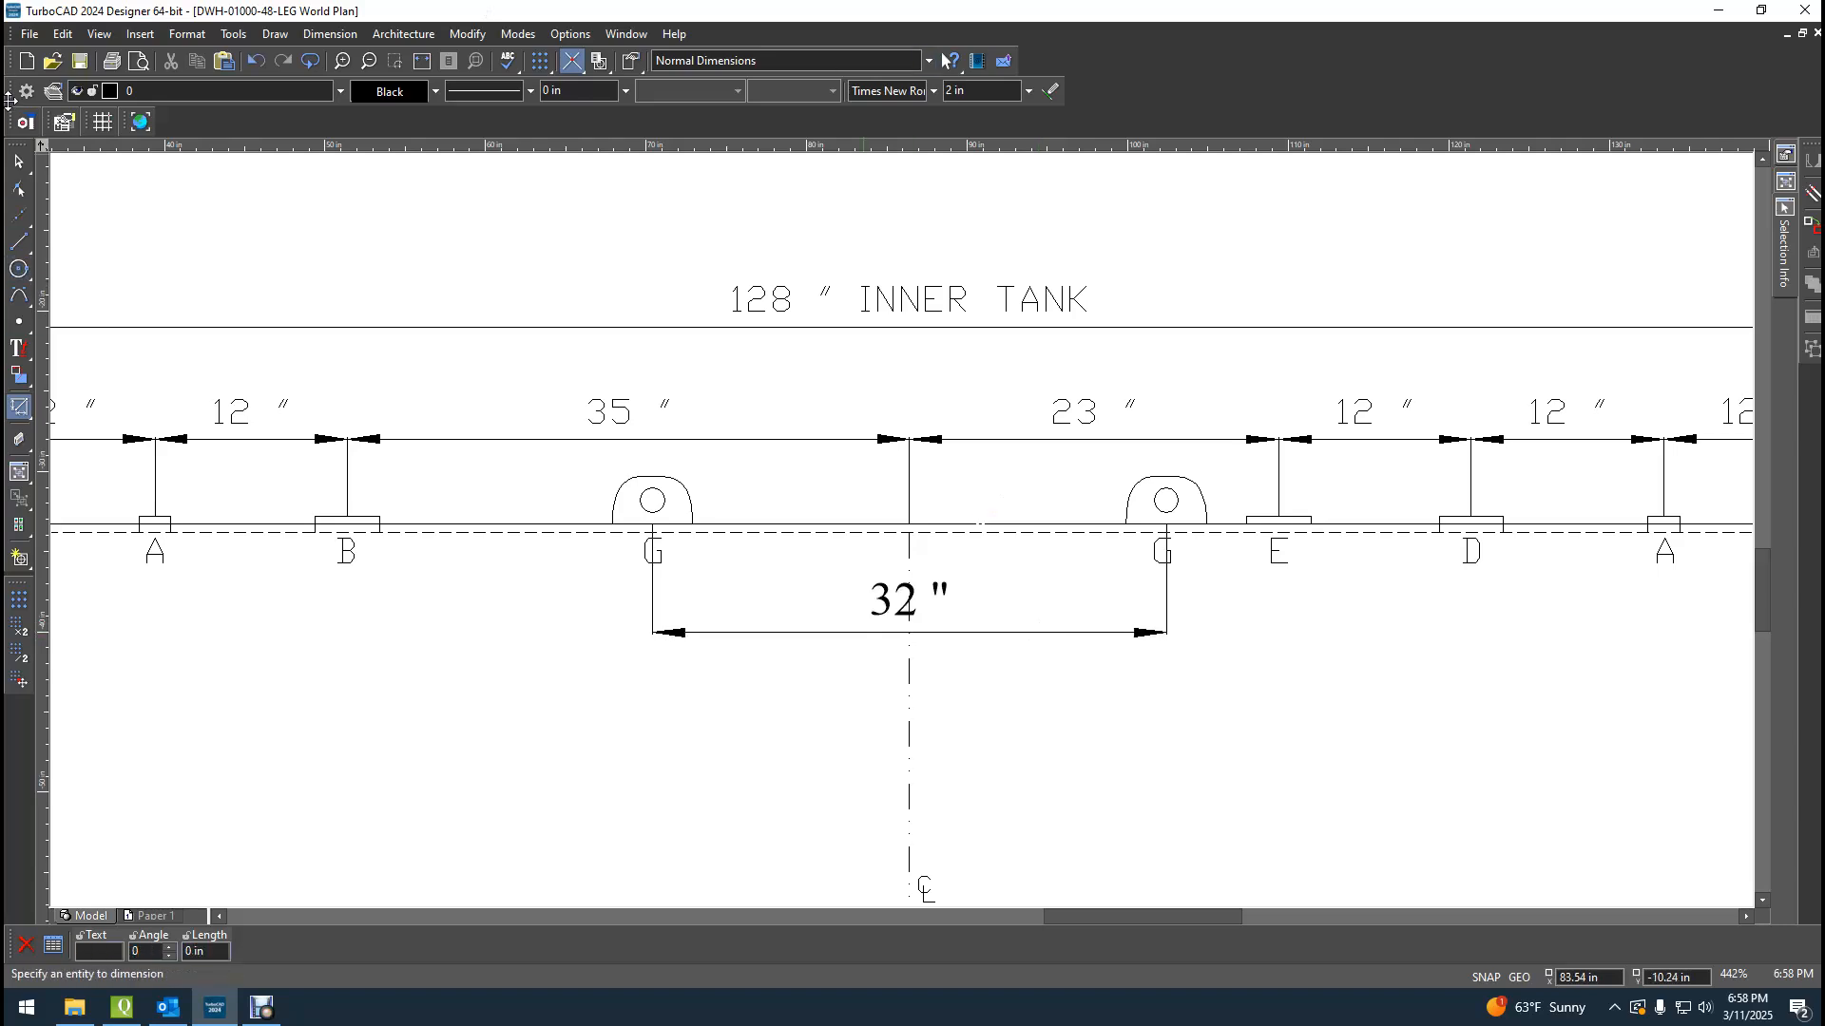
# Check the text format settings of the 35 in dimension between fitting B and the centre line.
pyautogui.click(19, 161)
pyautogui.click(626, 423)
pyautogui.doubleClick(626, 423)
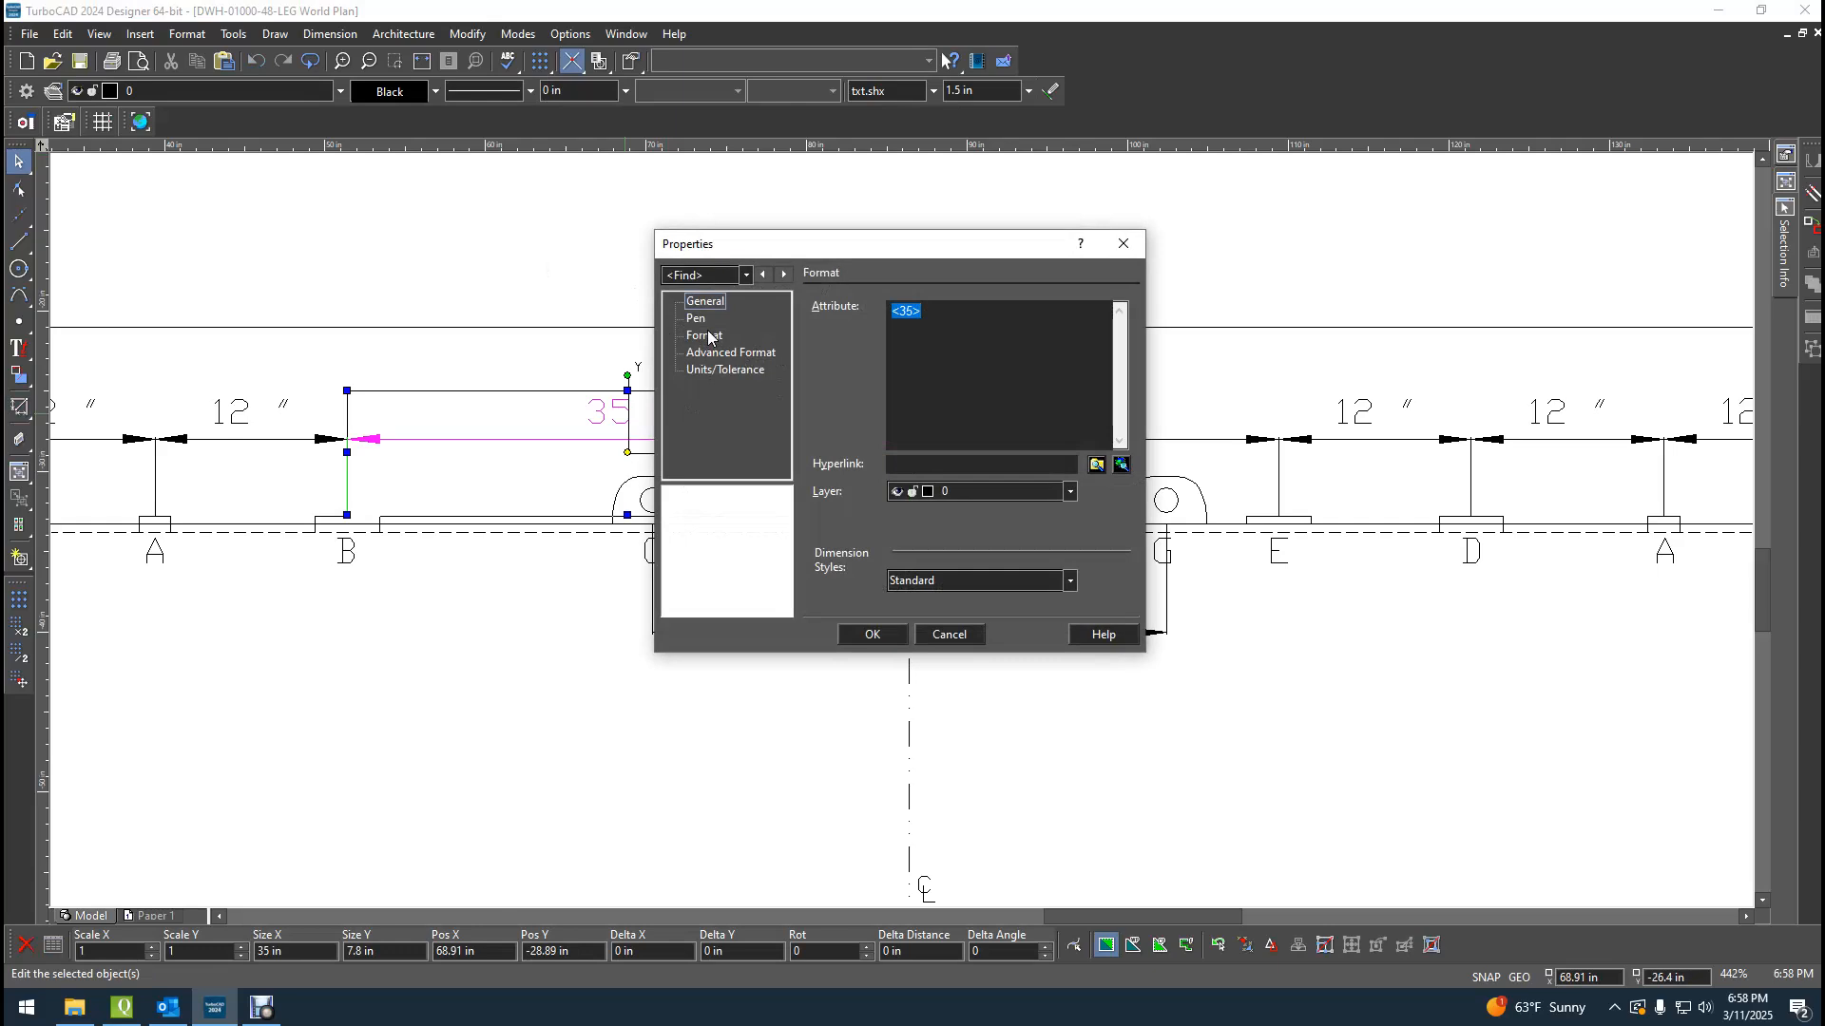
pyautogui.click(705, 336)
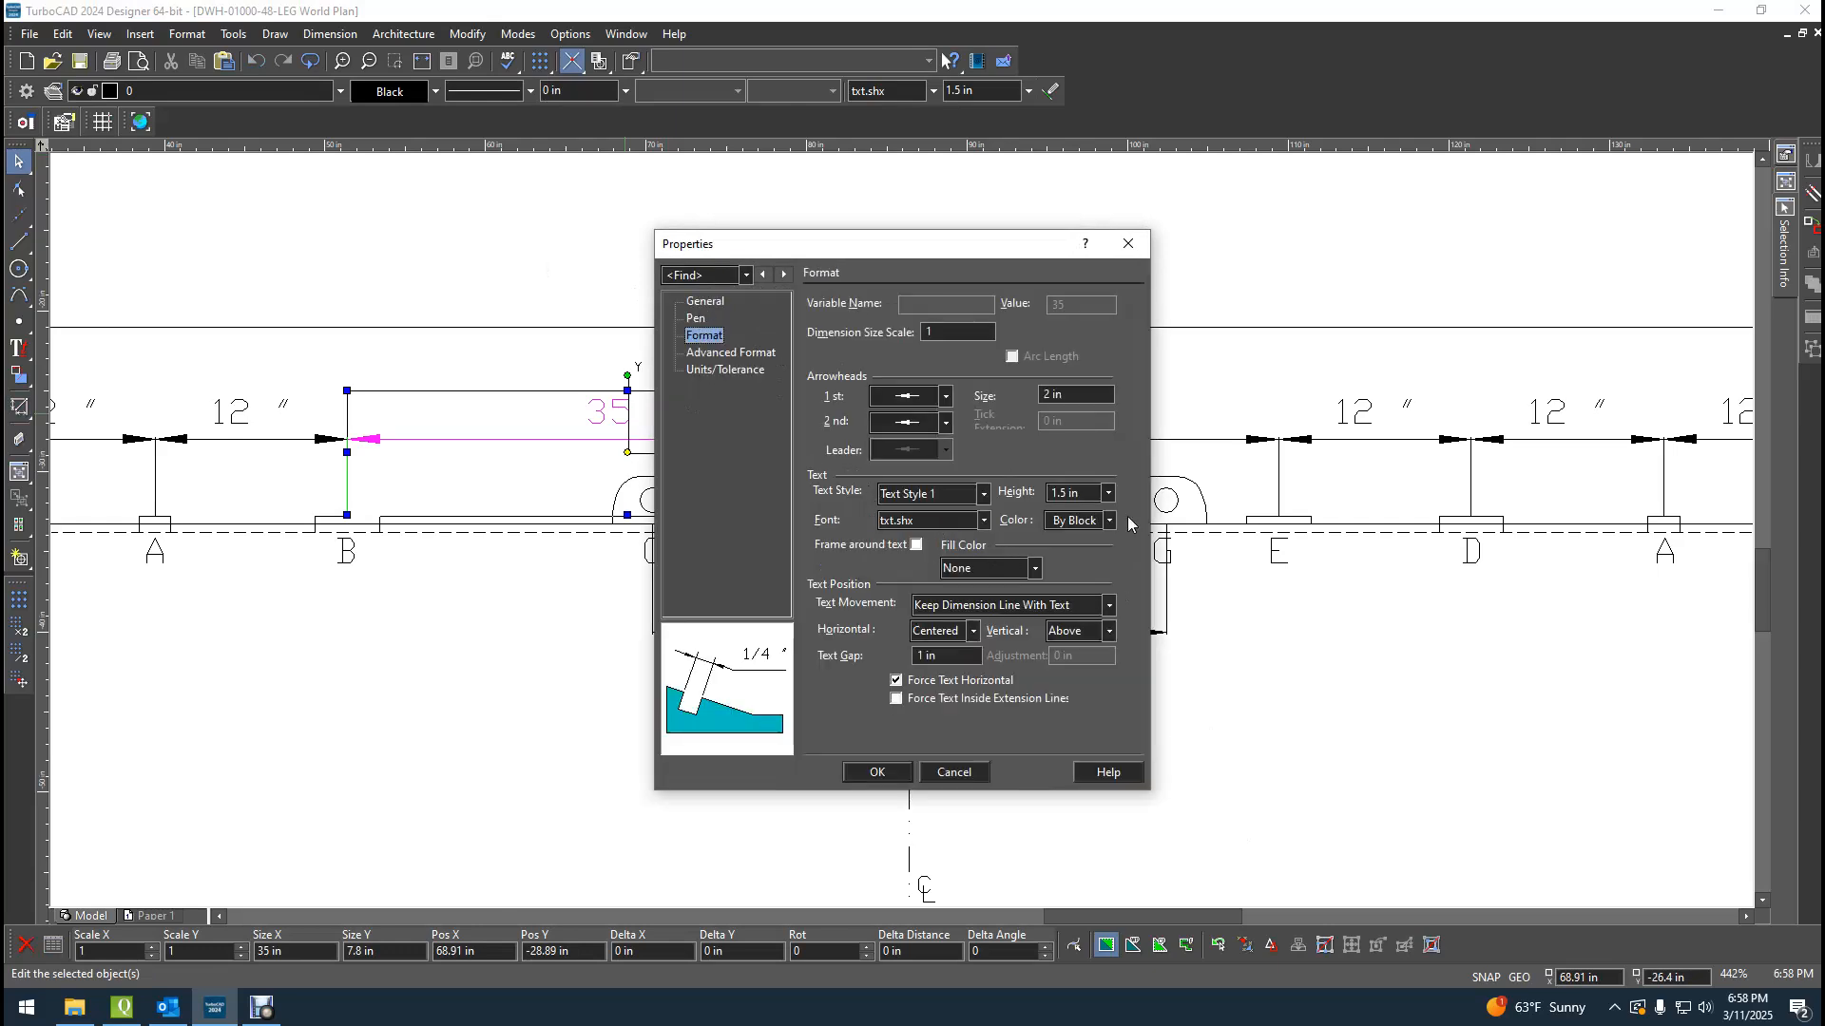
pyautogui.click(953, 773)
# Set the lug-spacing dimension's font to txt.shx and its text height to 1.5 in.
pyautogui.click(894, 597)
pyautogui.doubleClick(893, 597)
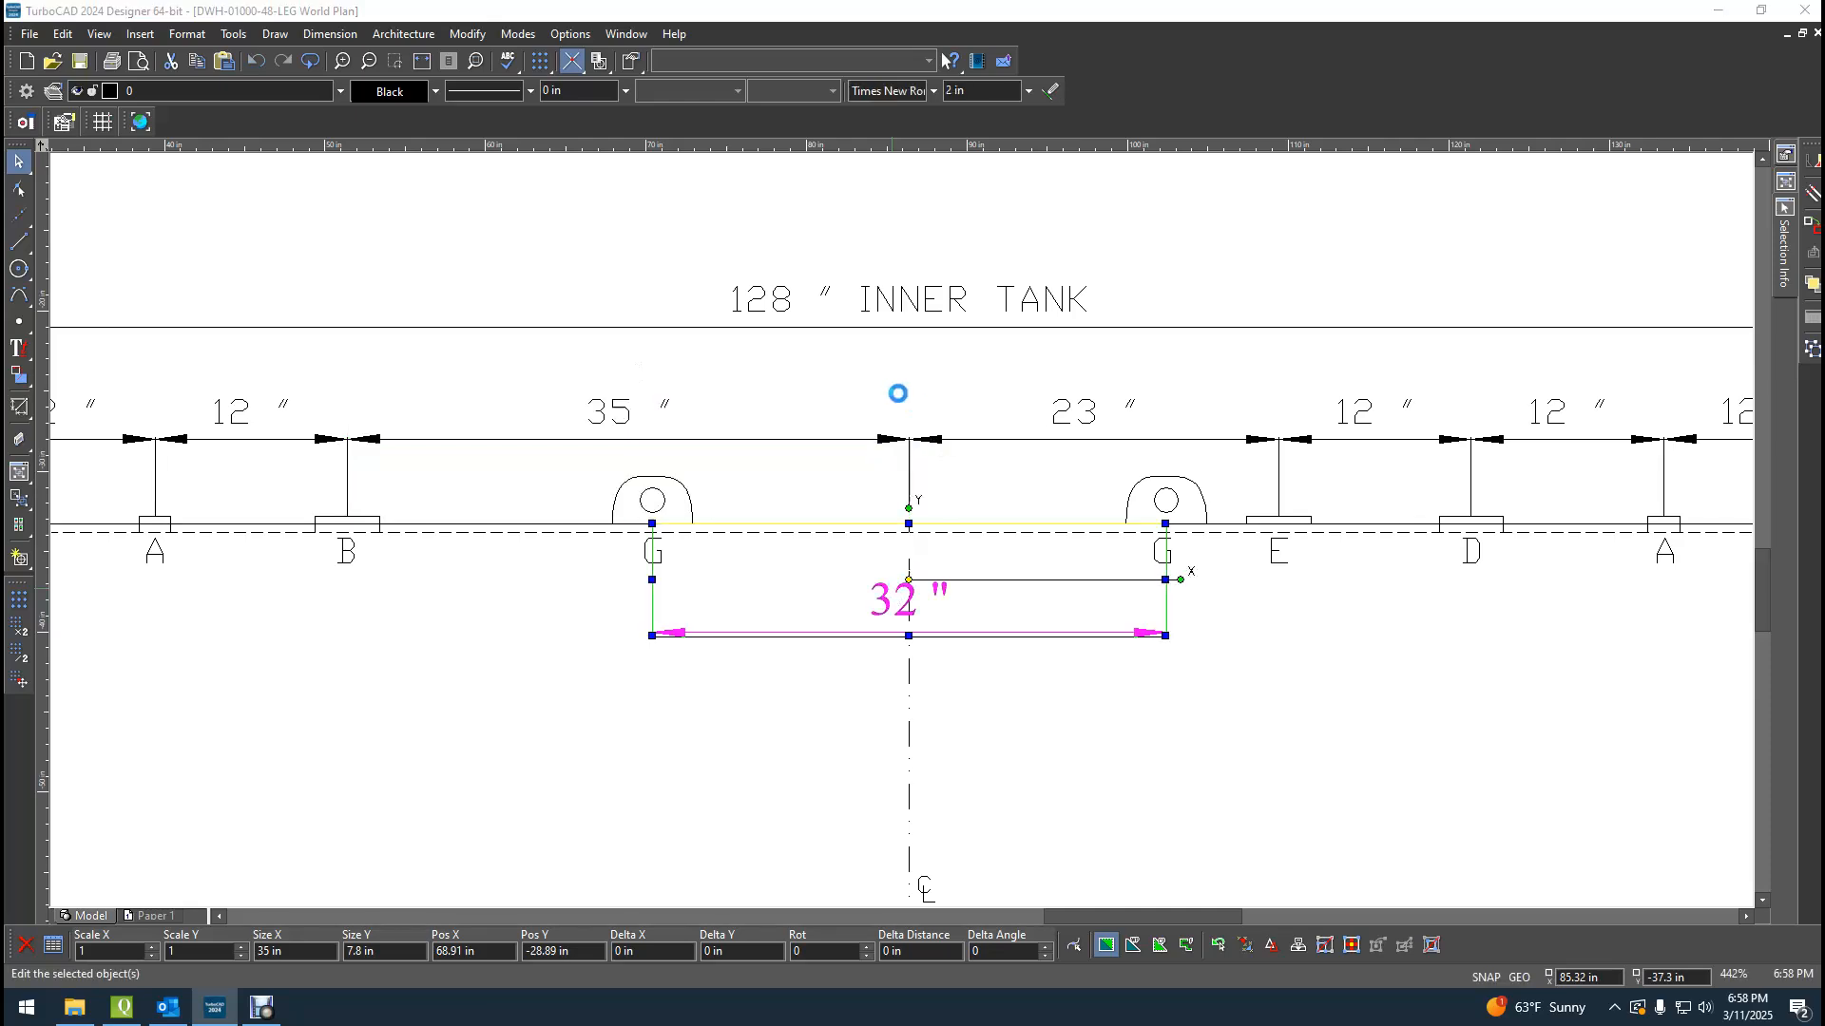
pyautogui.click(966, 642)
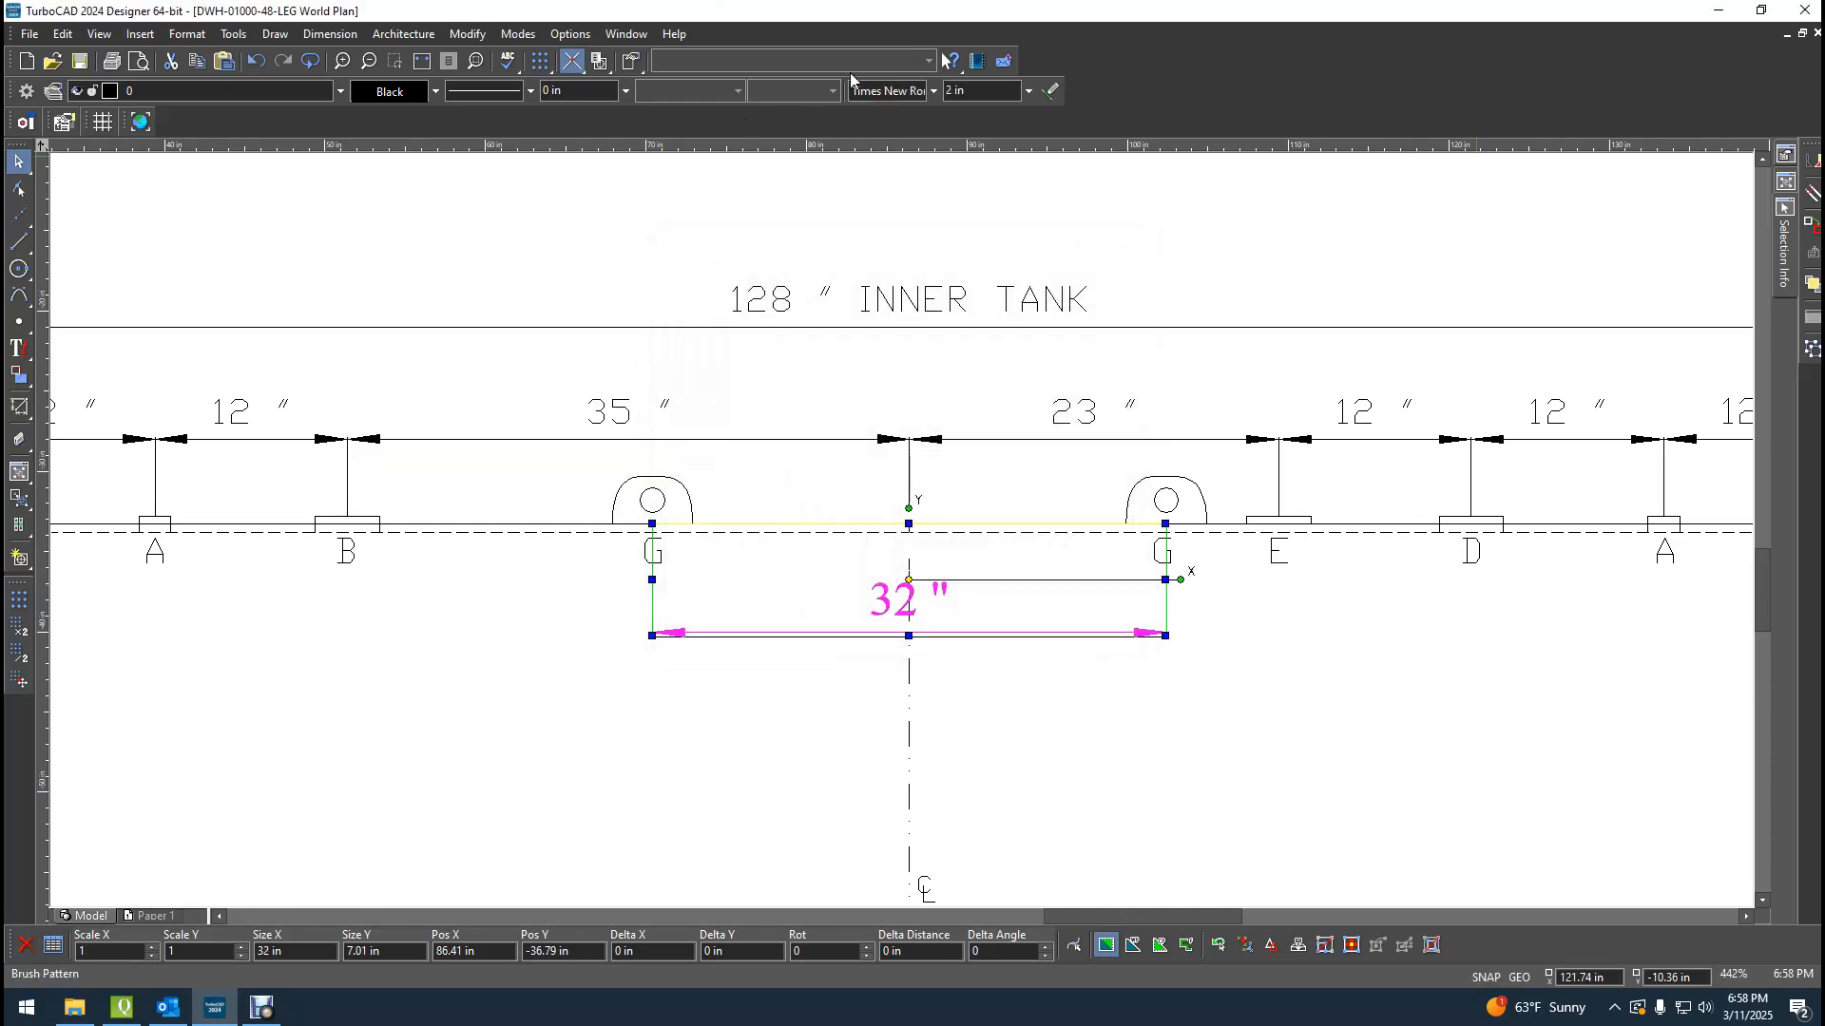
pyautogui.click(934, 90)
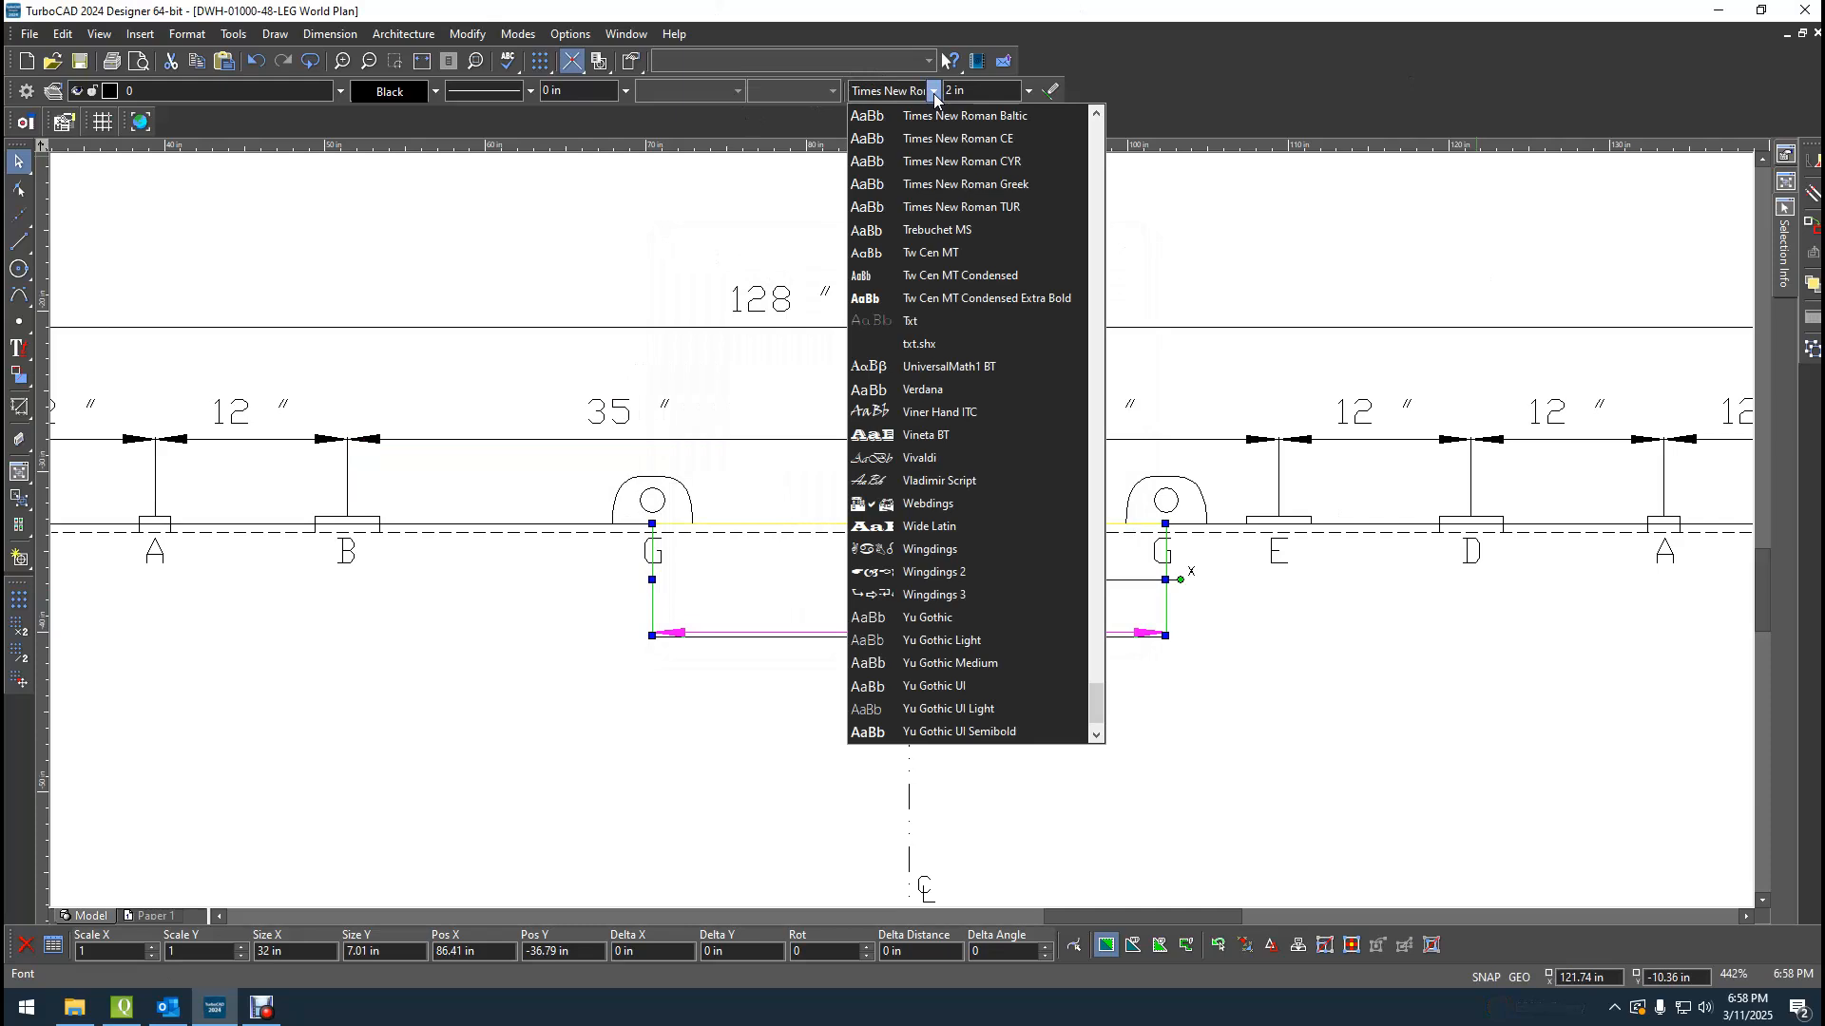
pyautogui.click(922, 344)
pyautogui.click(1028, 91)
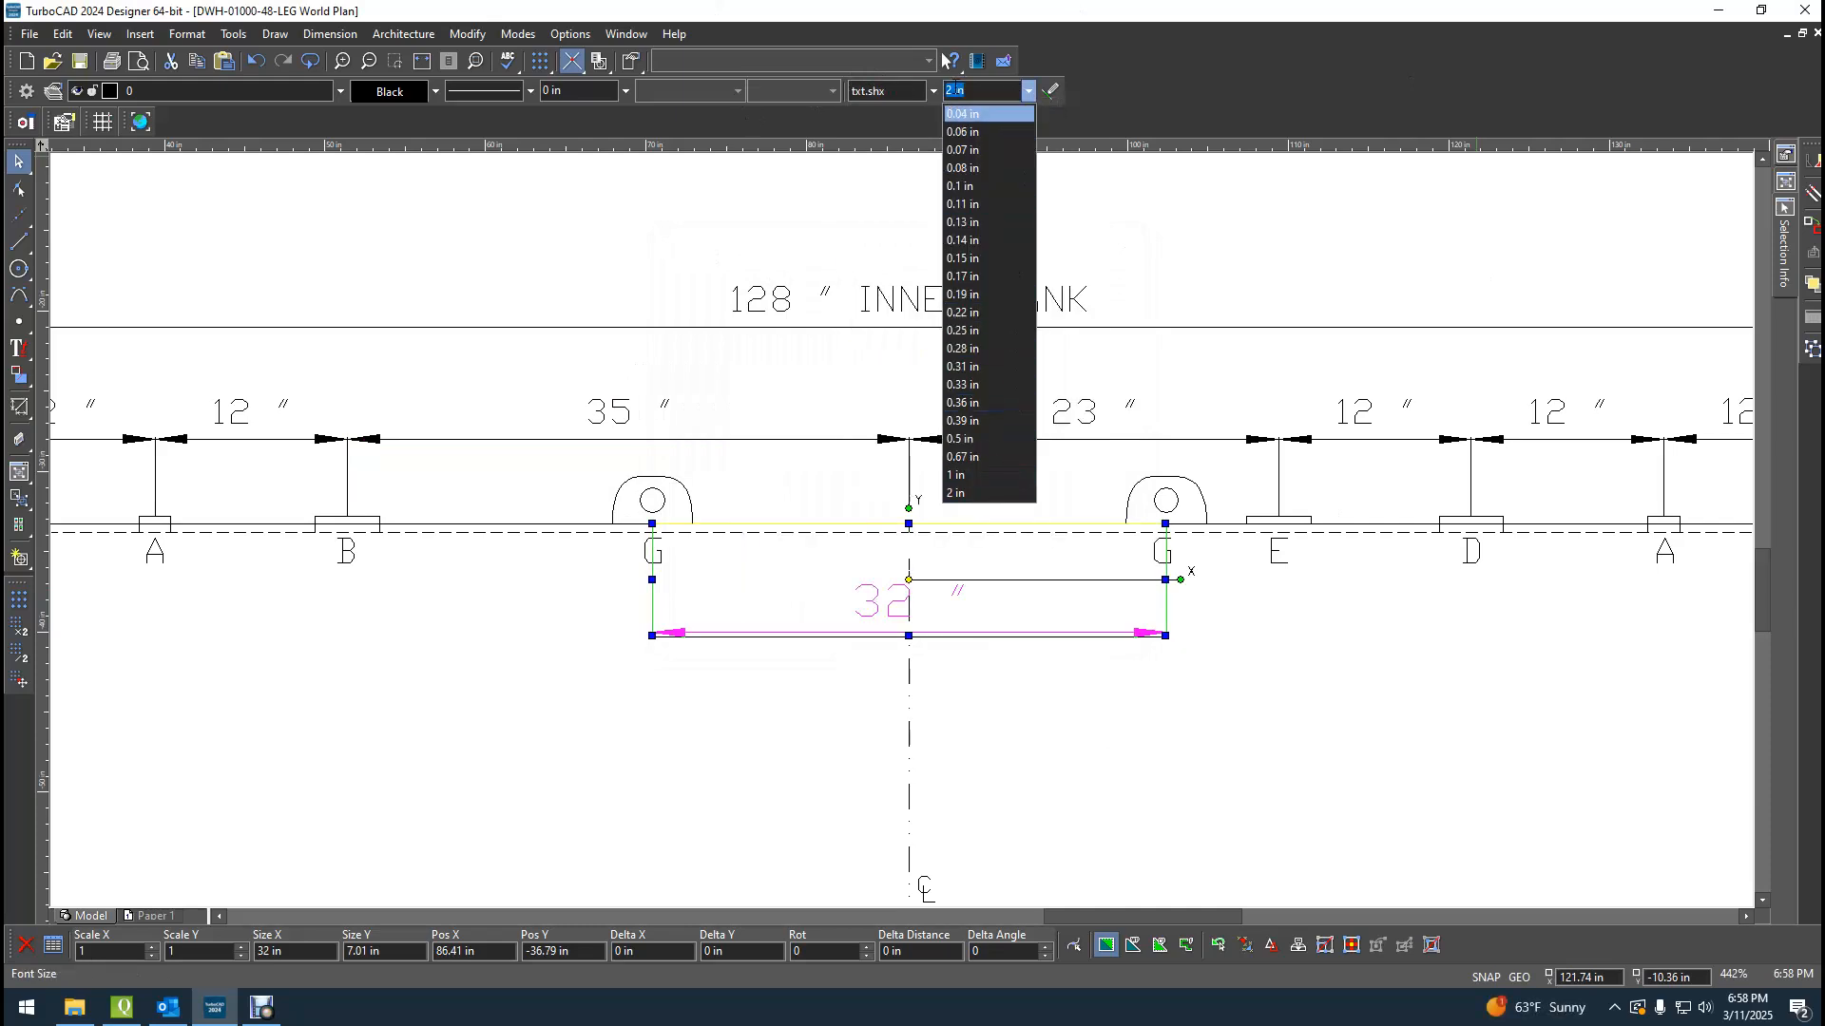
pyautogui.write('1.5')
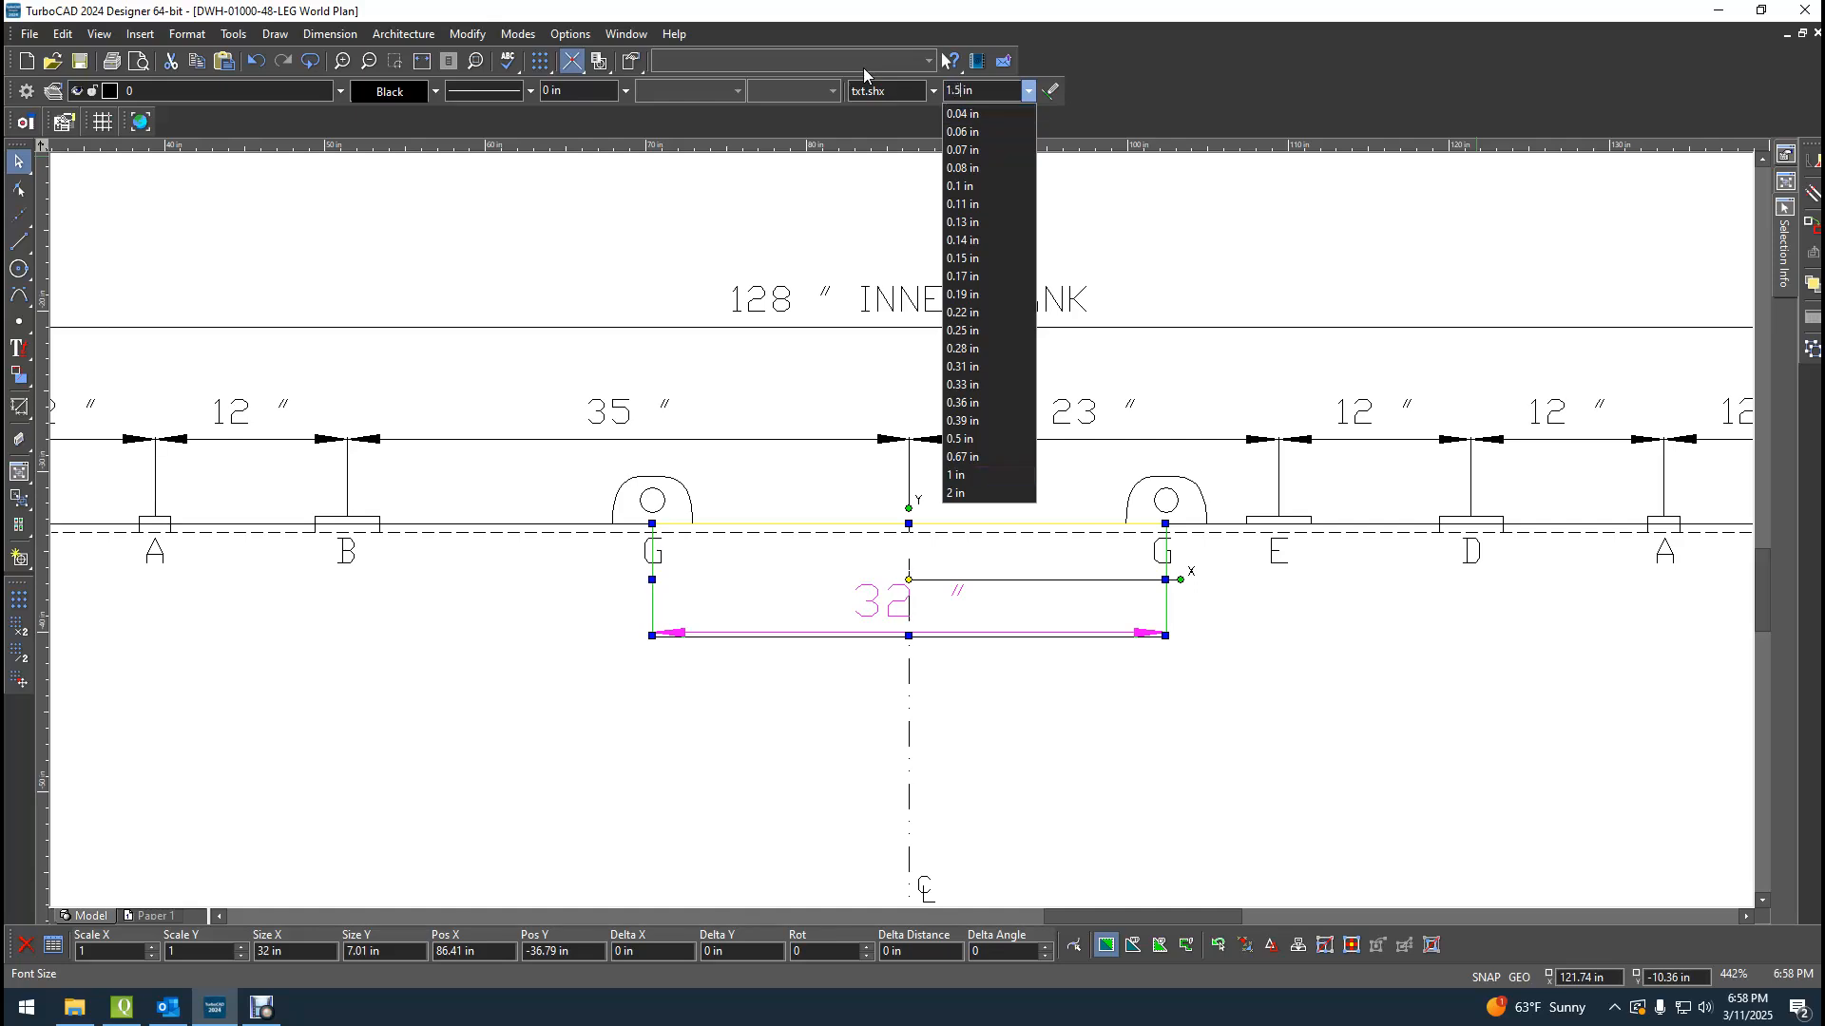
pyautogui.press('Return')
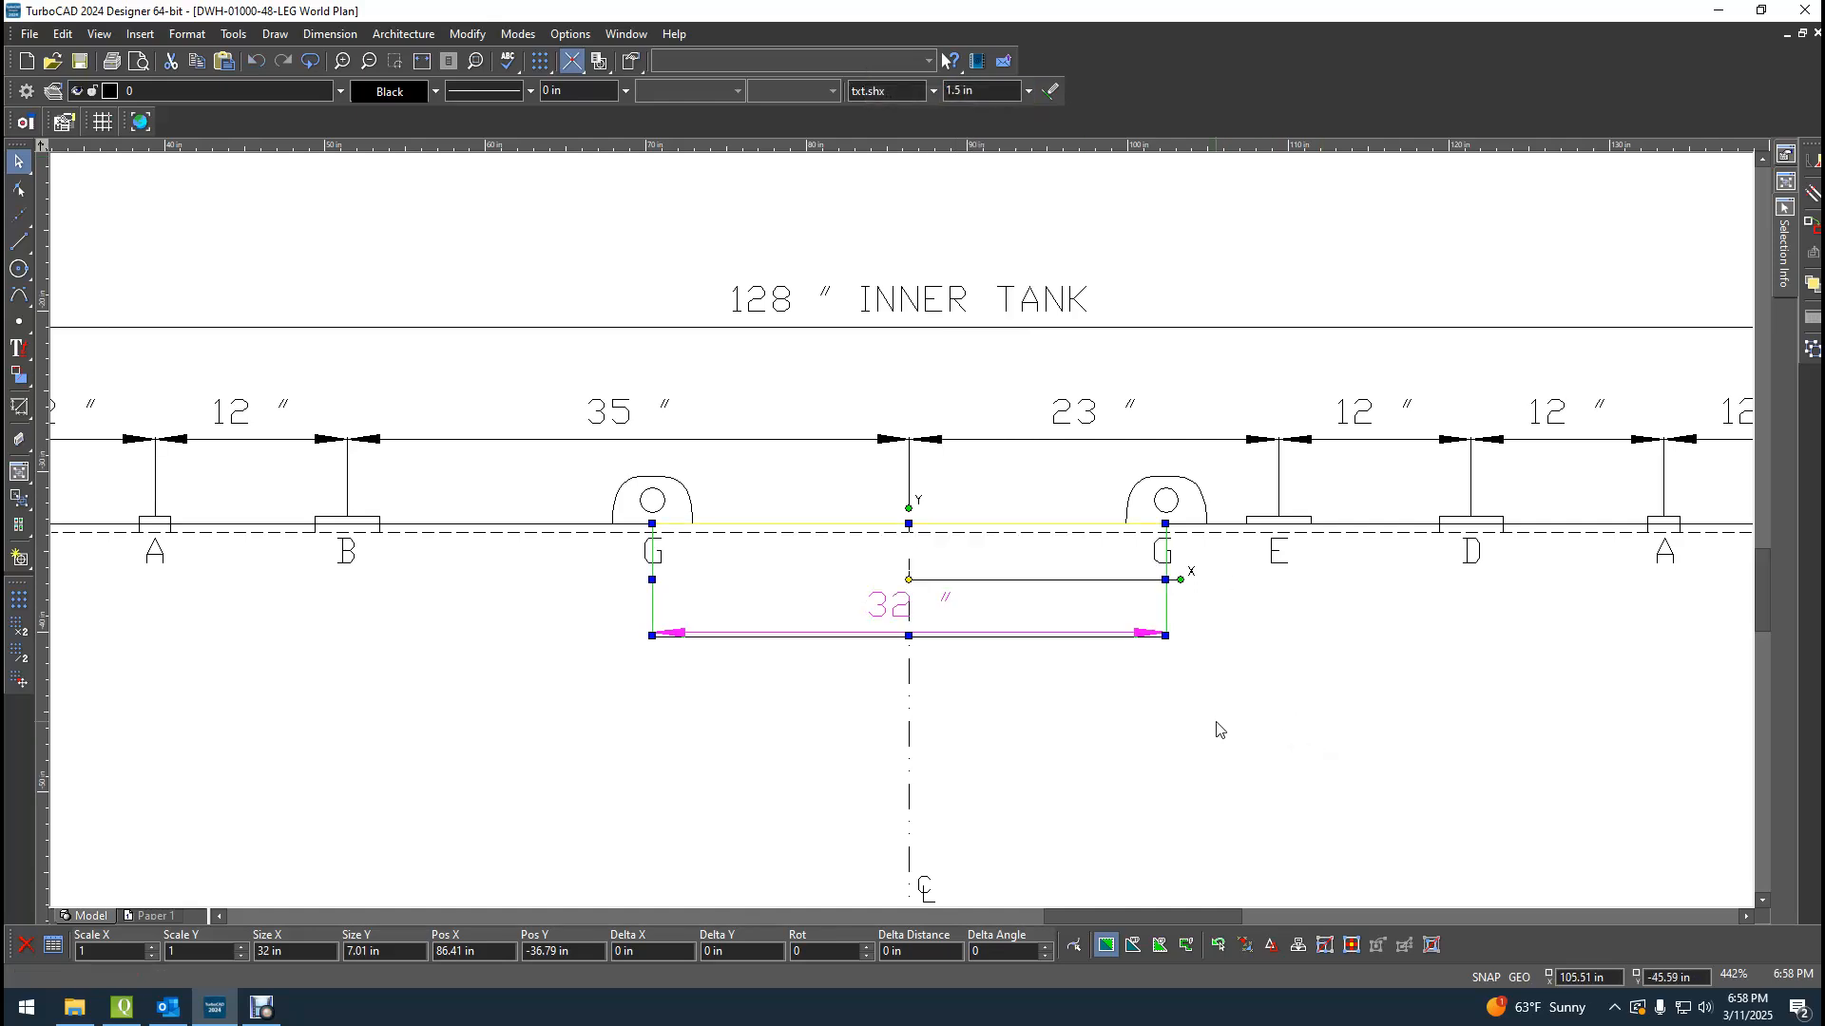
pyautogui.click(1216, 733)
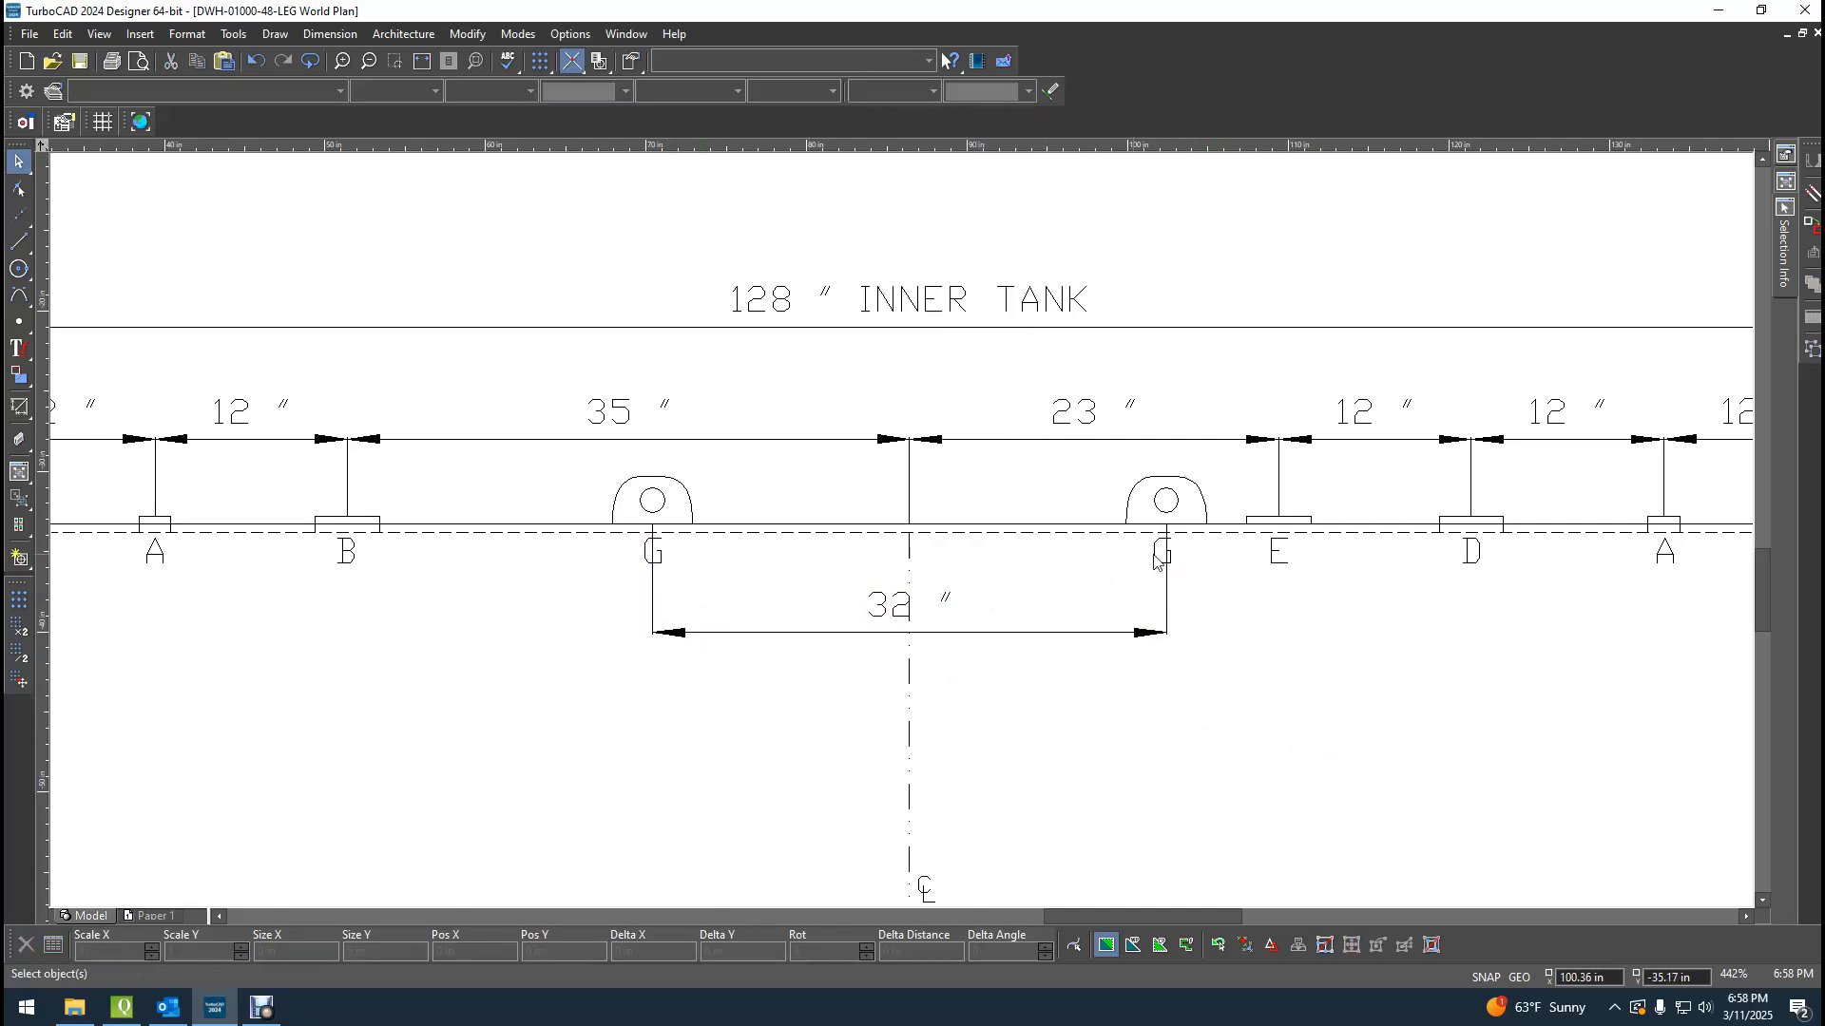
# Move the G label under the lug nearest fitting B to the left of the dimension's extension line.
pyautogui.scroll(3, 669, 546)
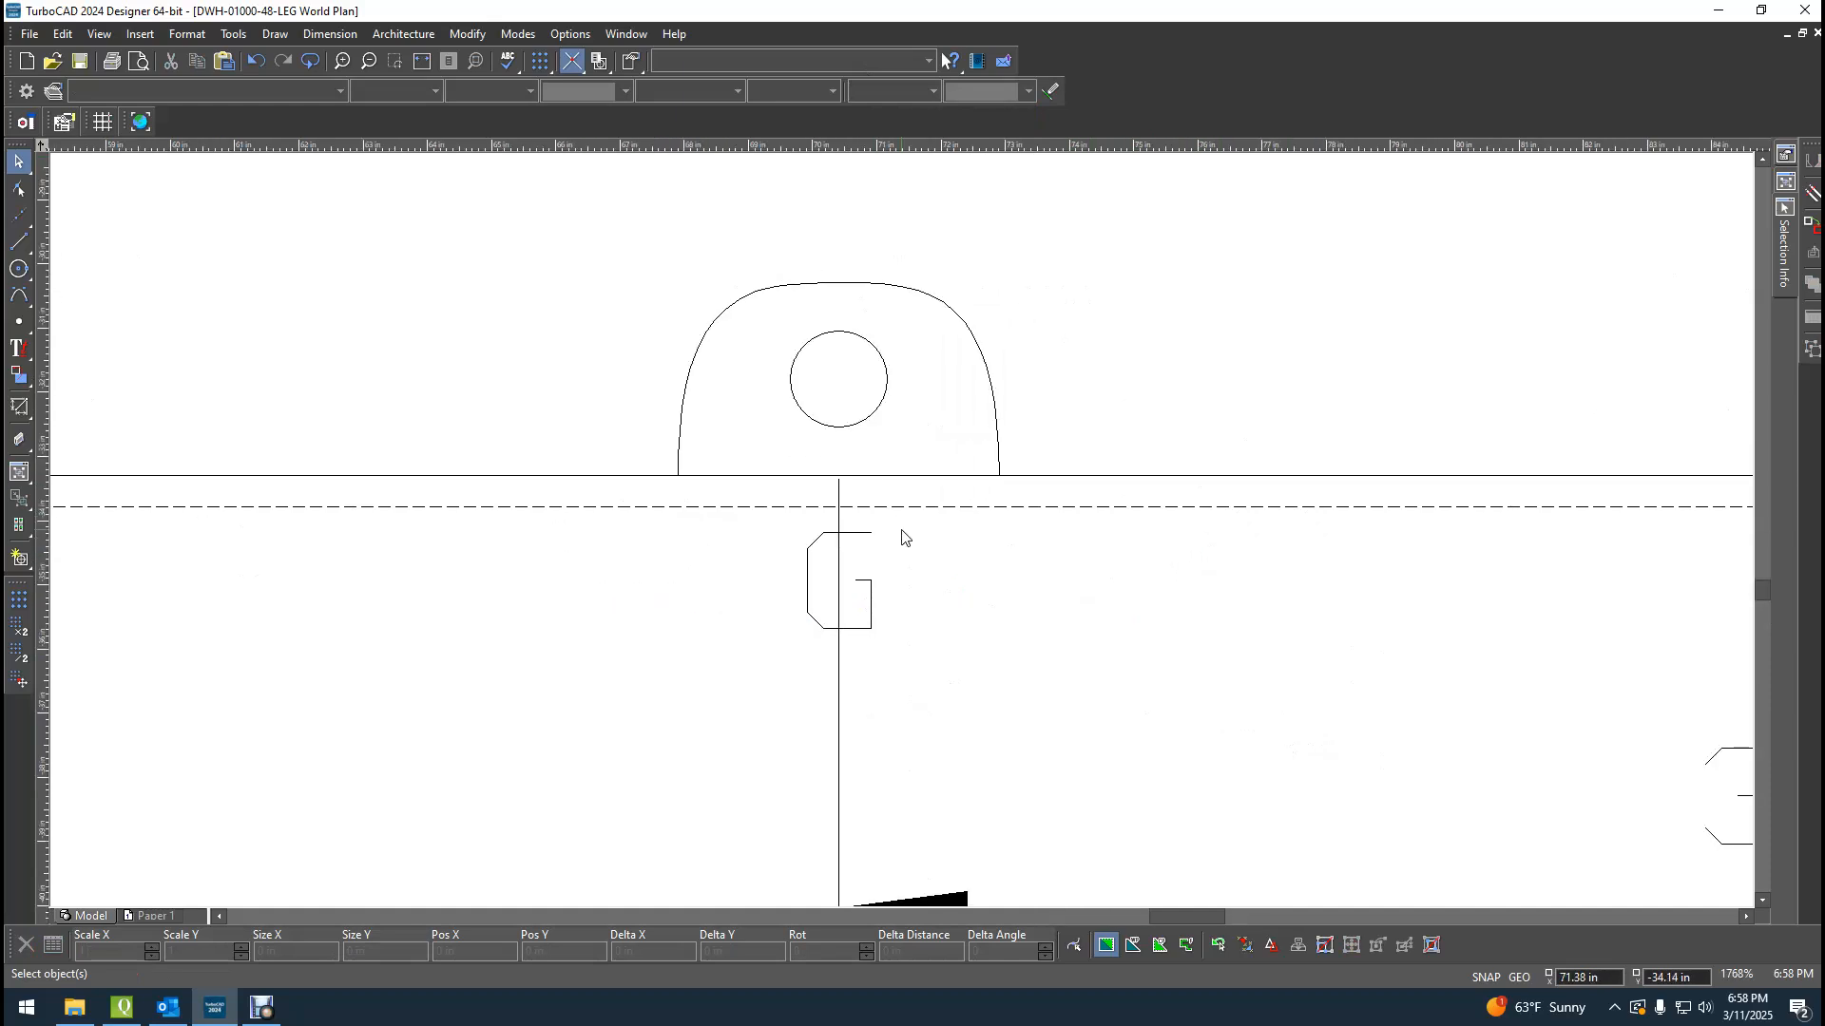
pyautogui.click(827, 608)
pyautogui.moveTo(863, 615); pyautogui.dragTo(813, 613)
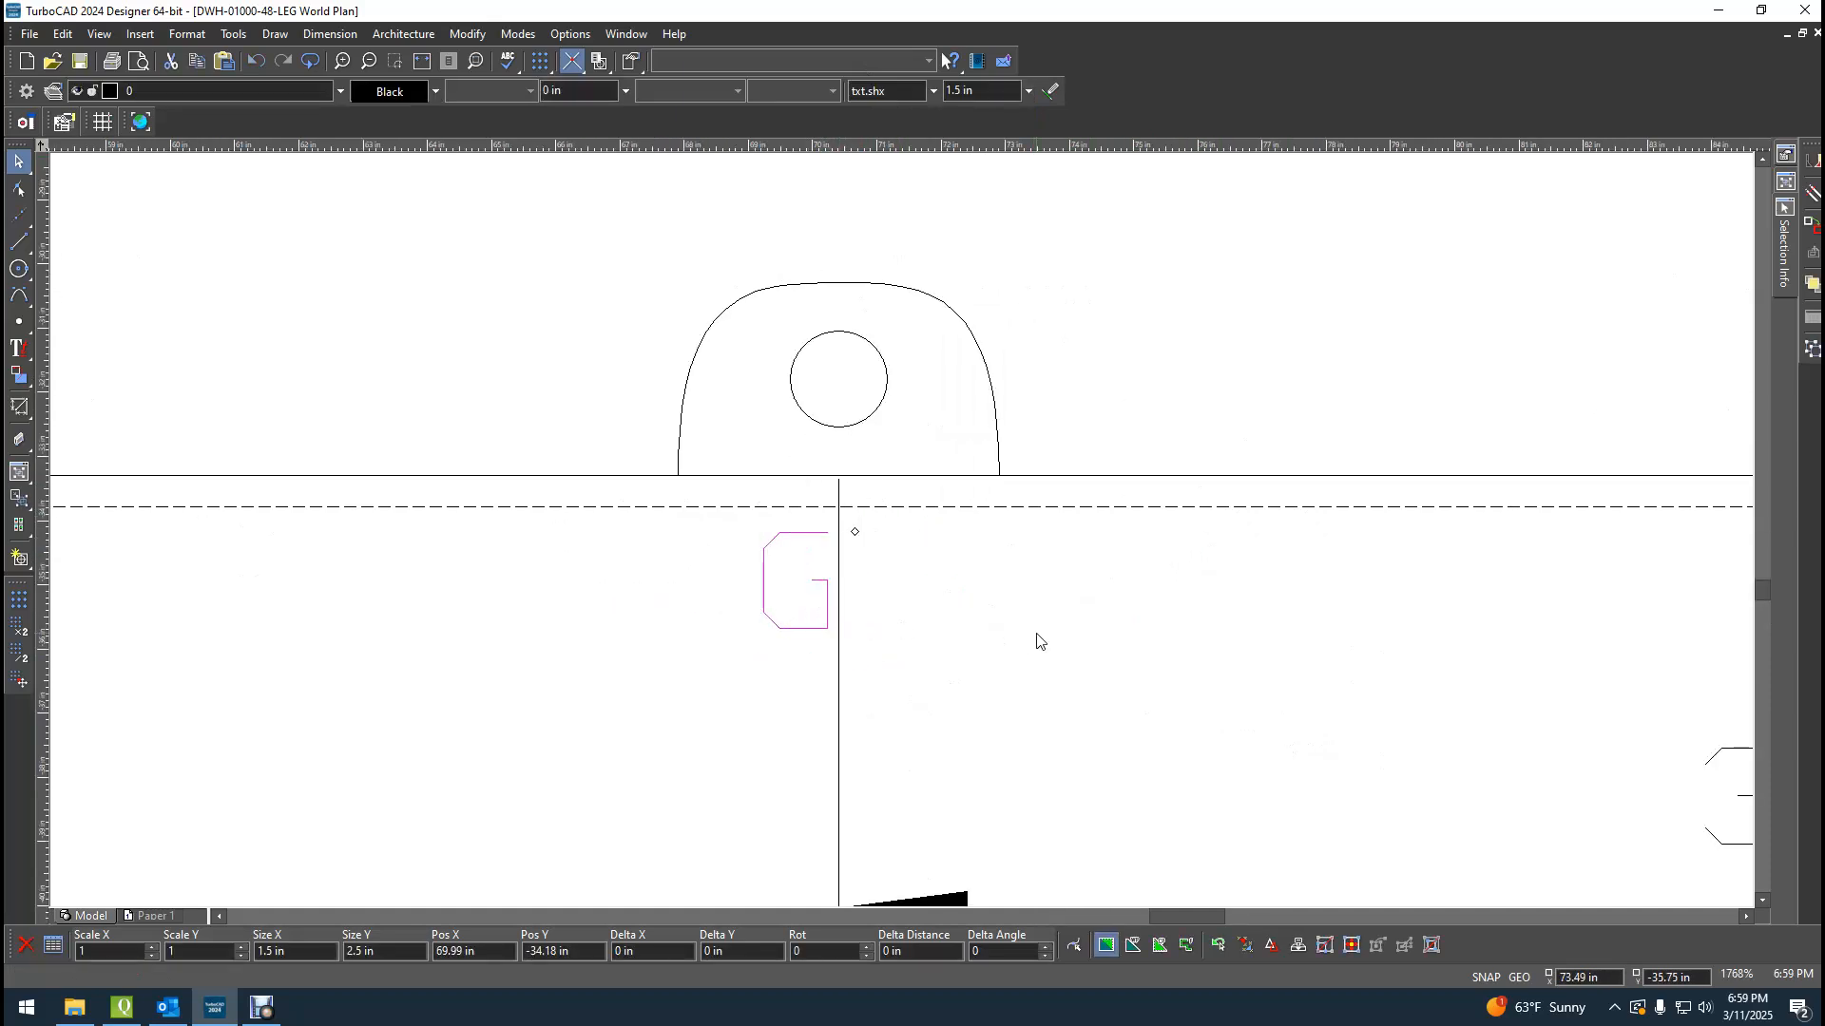
pyautogui.click(1423, 686)
# Move the G label under the lug beside fitting E to the right of the dimension's extension line.
pyautogui.scroll(-3, 904, 534)
pyautogui.scroll(3, 1287, 546)
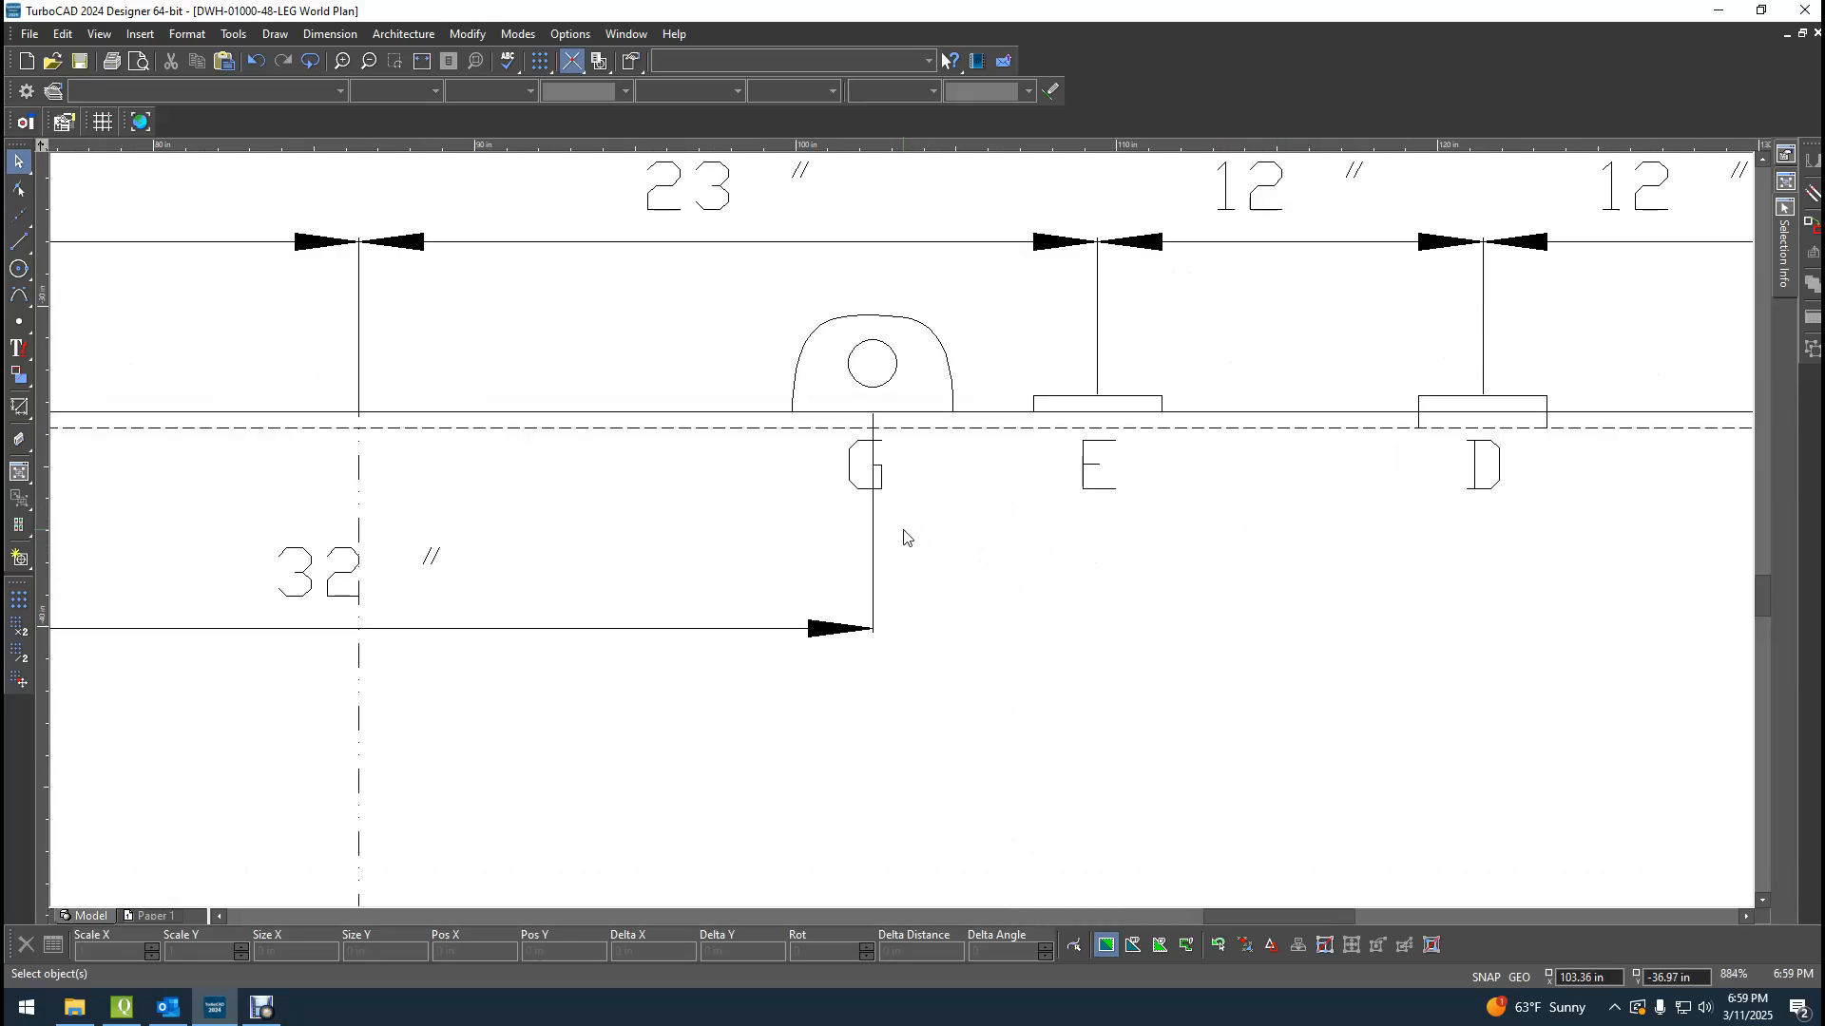
pyautogui.click(814, 424)
pyautogui.moveTo(877, 427); pyautogui.dragTo(932, 430)
pyautogui.click(996, 472)
pyautogui.scroll(-6, 901, 532)
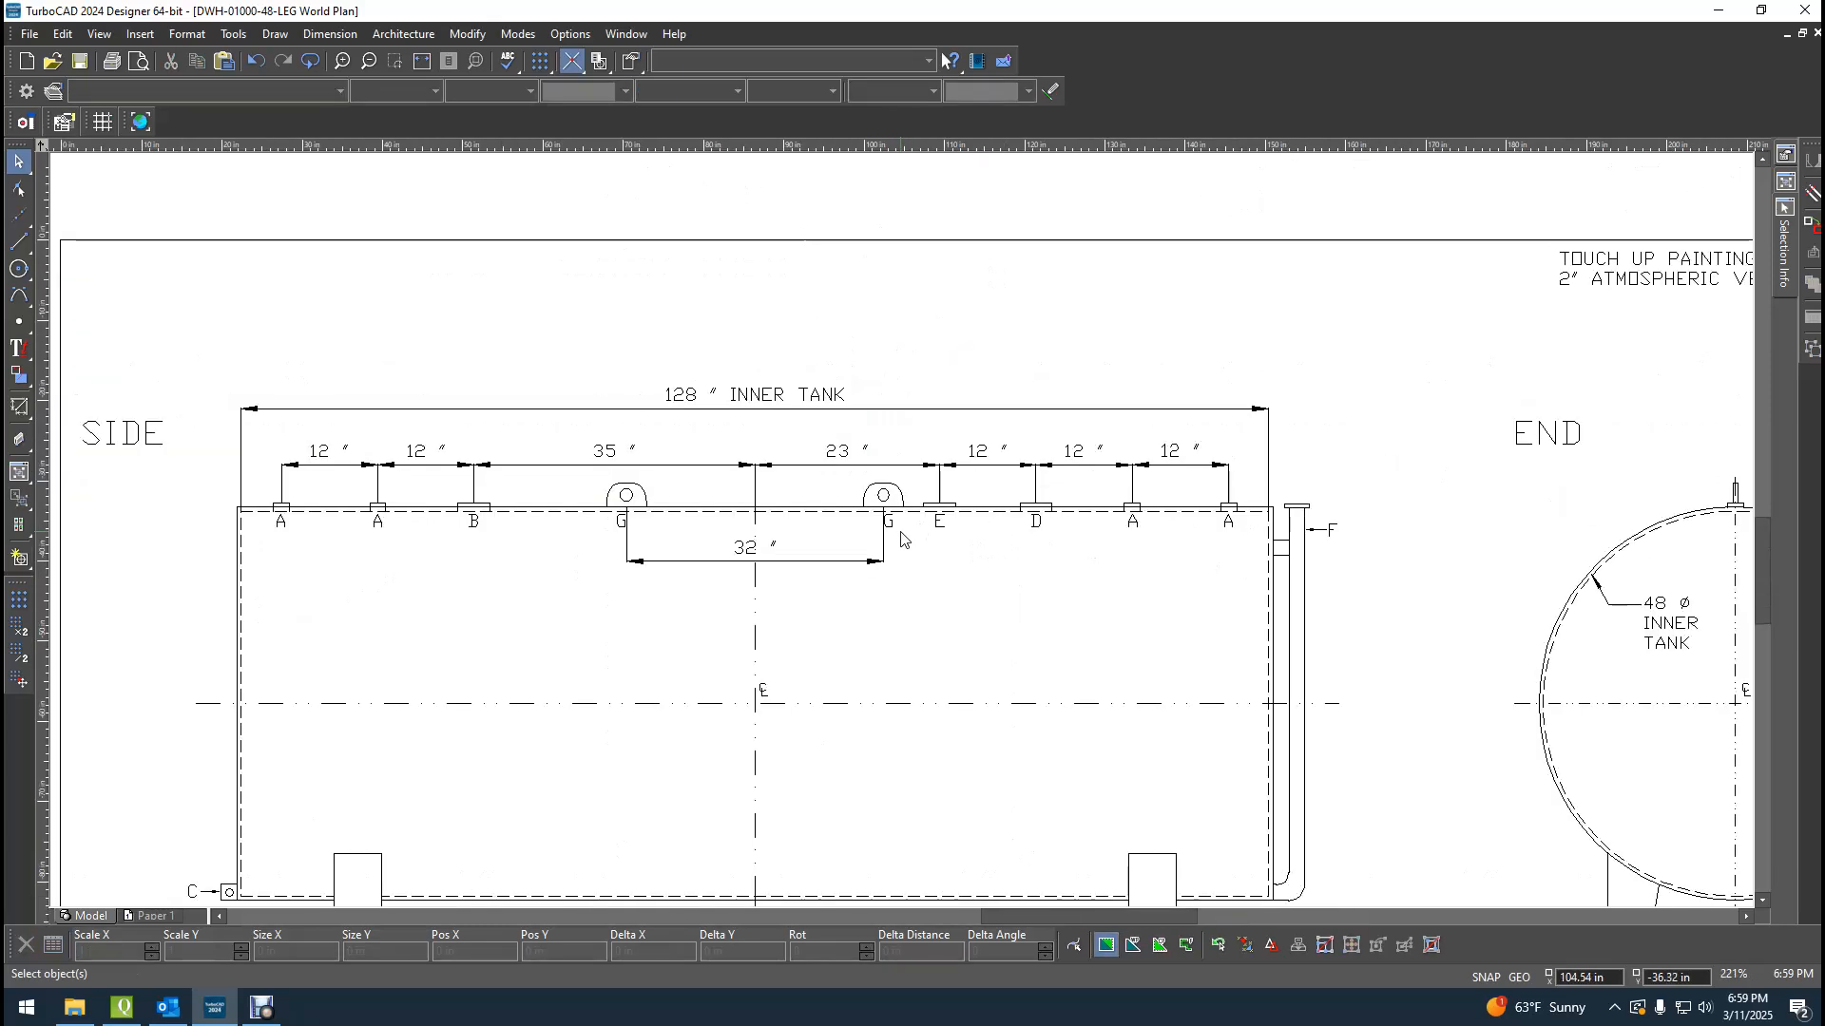
# Nudge the G label beside fitting E slightly farther right to widen its gap from the extension line.
pyautogui.scroll(-2, 903, 540)
pyautogui.scroll(10, 901, 536)
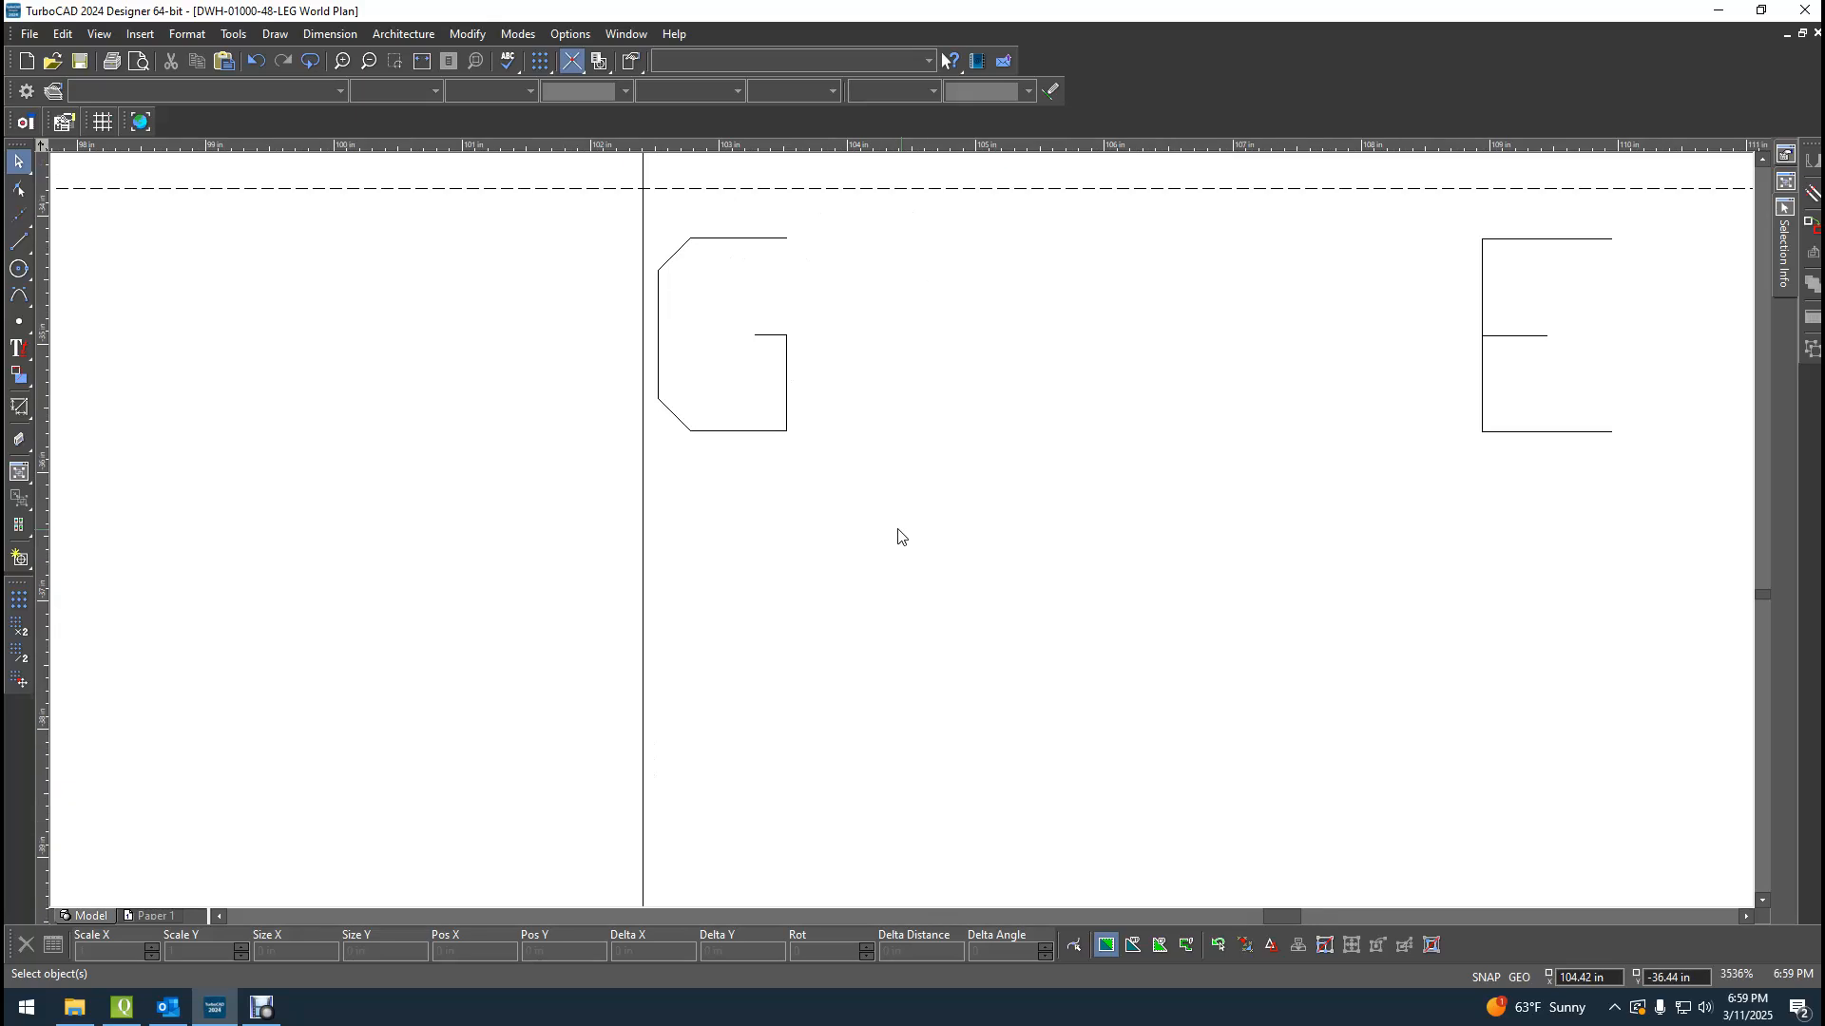
pyautogui.click(802, 397)
pyautogui.moveTo(802, 397); pyautogui.dragTo(831, 412)
pyautogui.click(925, 533)
pyautogui.scroll(-6, 903, 533)
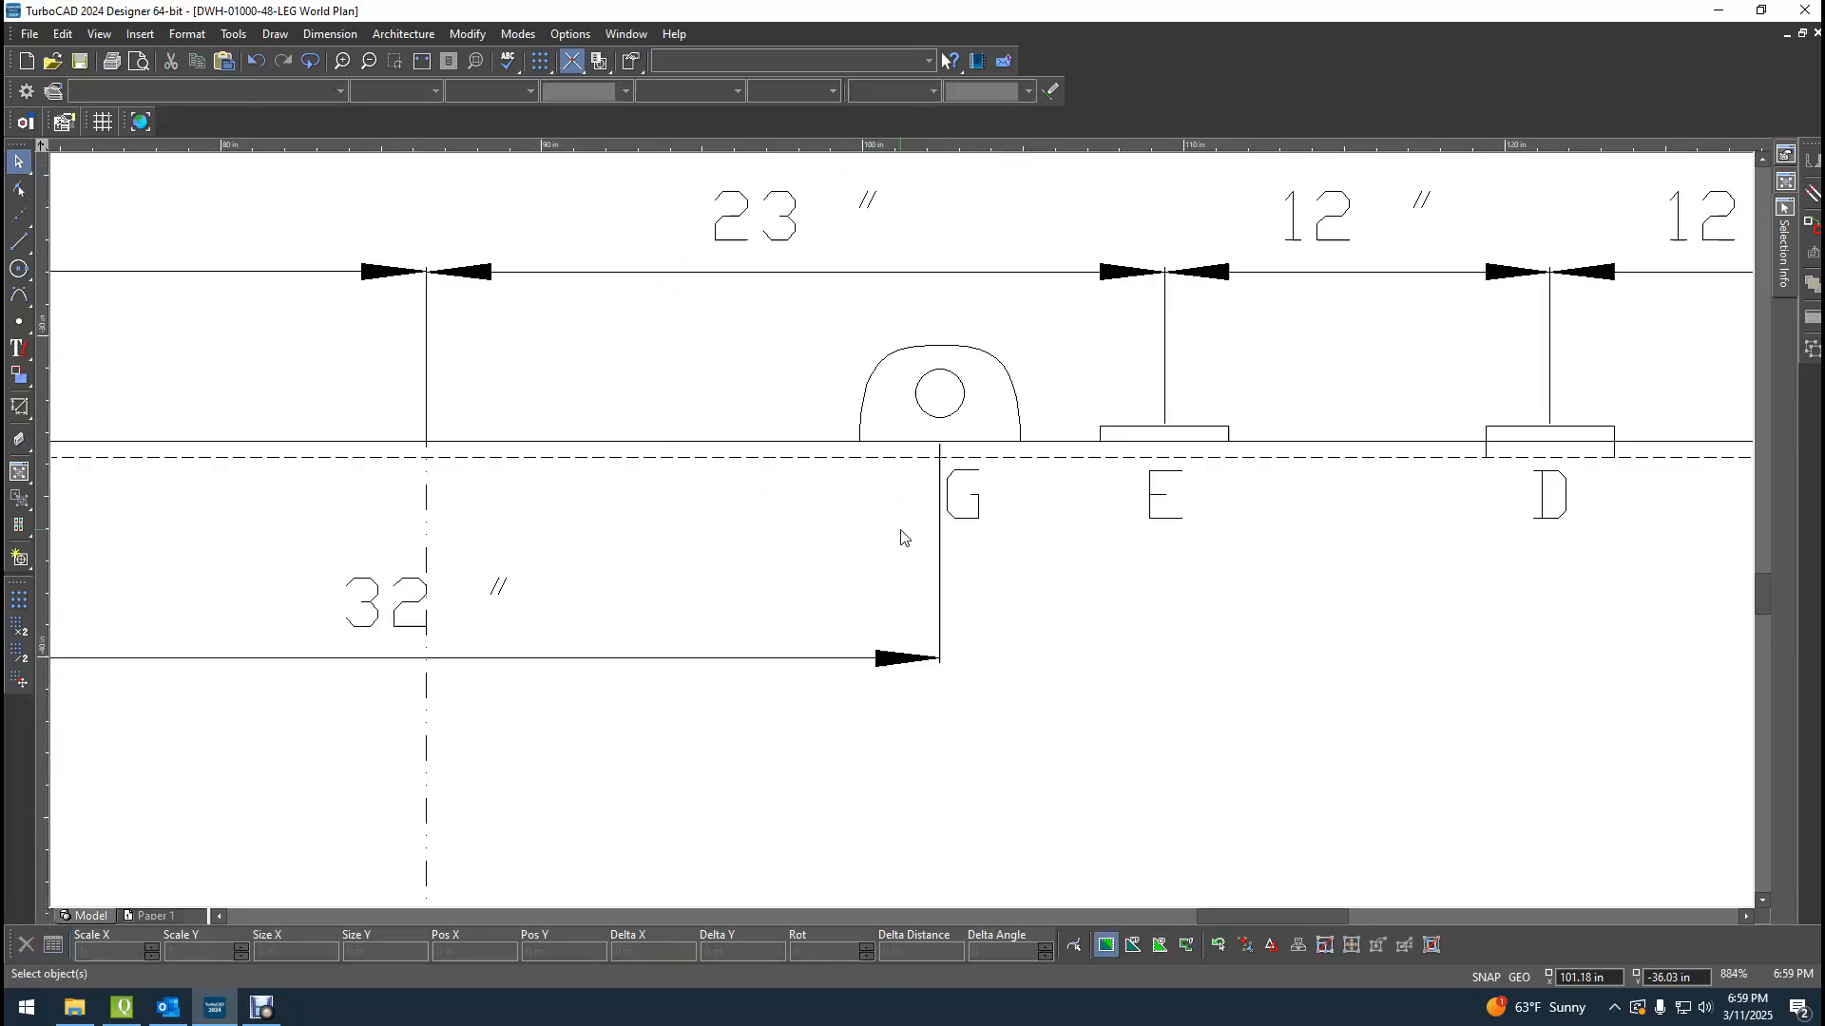
# Nudge the G label under the lug nearest fitting B slightly farther left, clear of the dimension's extension line.
pyautogui.scroll(4, 376, 529)
pyautogui.click(977, 514)
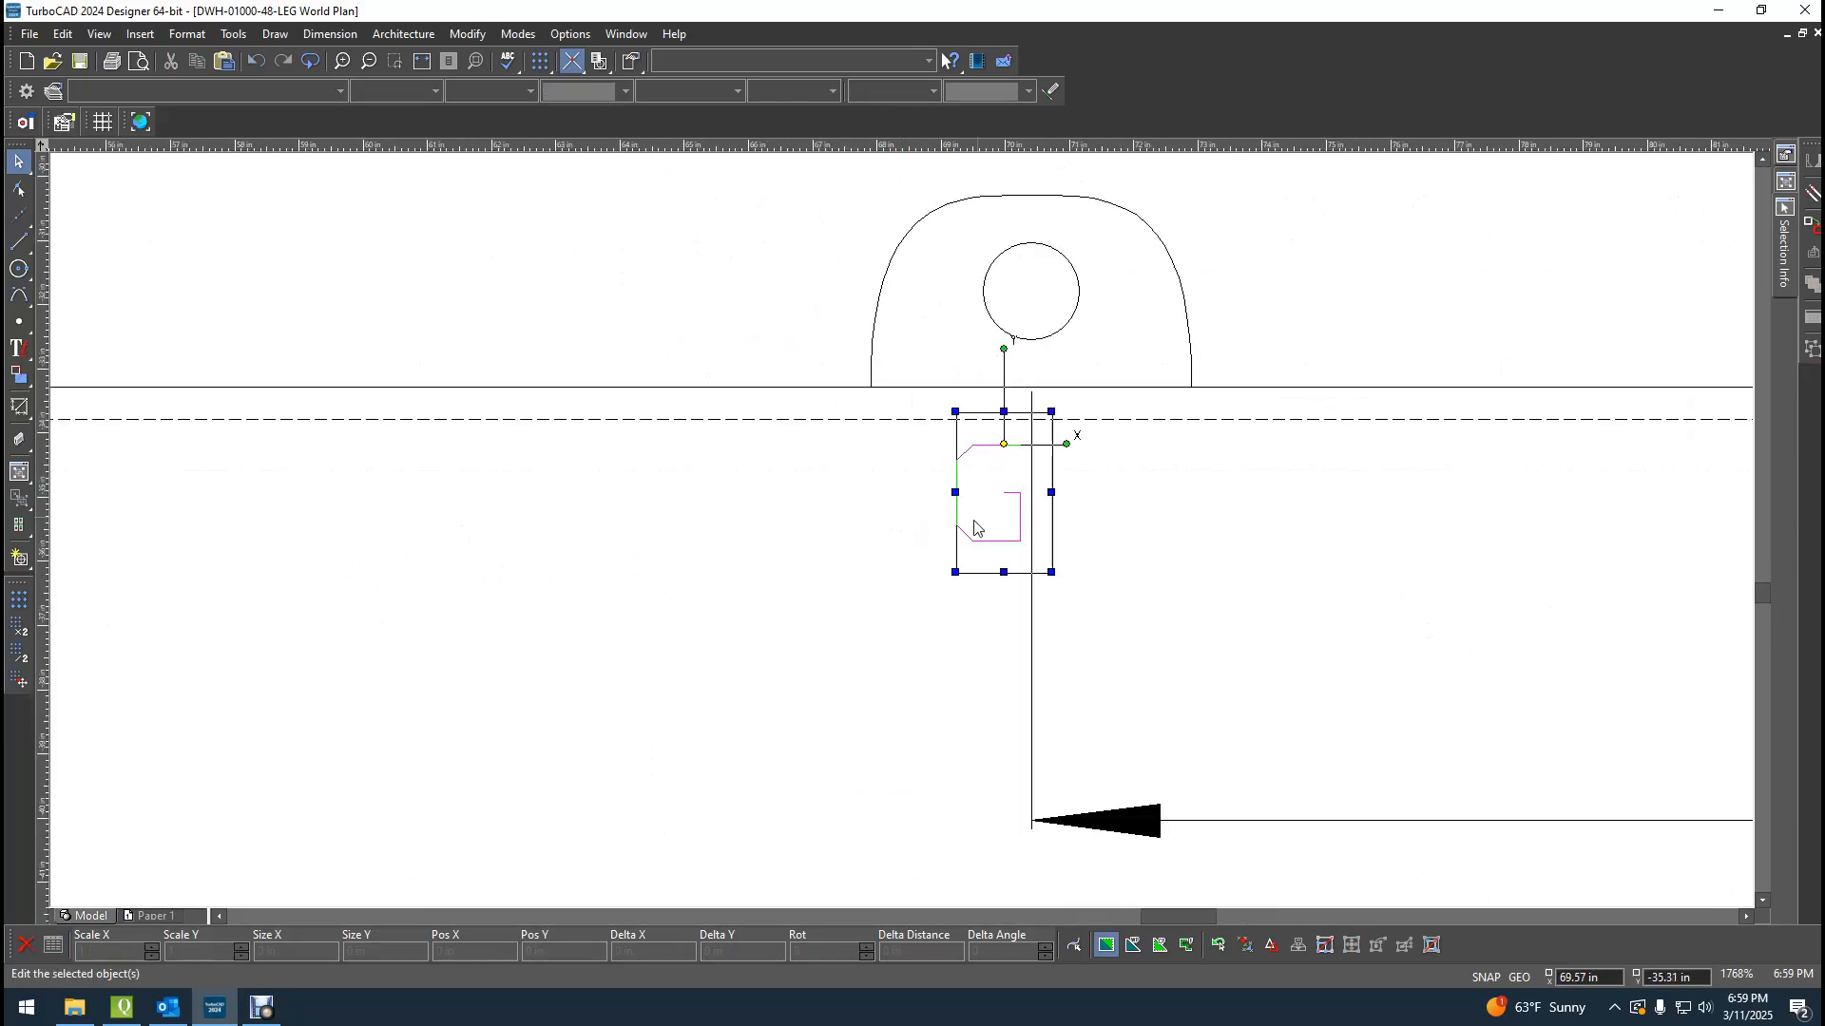
pyautogui.moveTo(978, 522); pyautogui.dragTo(965, 521)
pyautogui.click(902, 538)
# Review the whole drawing, checking the legend, specifications, side-view lug labels and dimensions, end view and notes.
pyautogui.scroll(-6, 903, 538)
pyautogui.scroll(-5, 903, 538)
pyautogui.scroll(4, 902, 538)
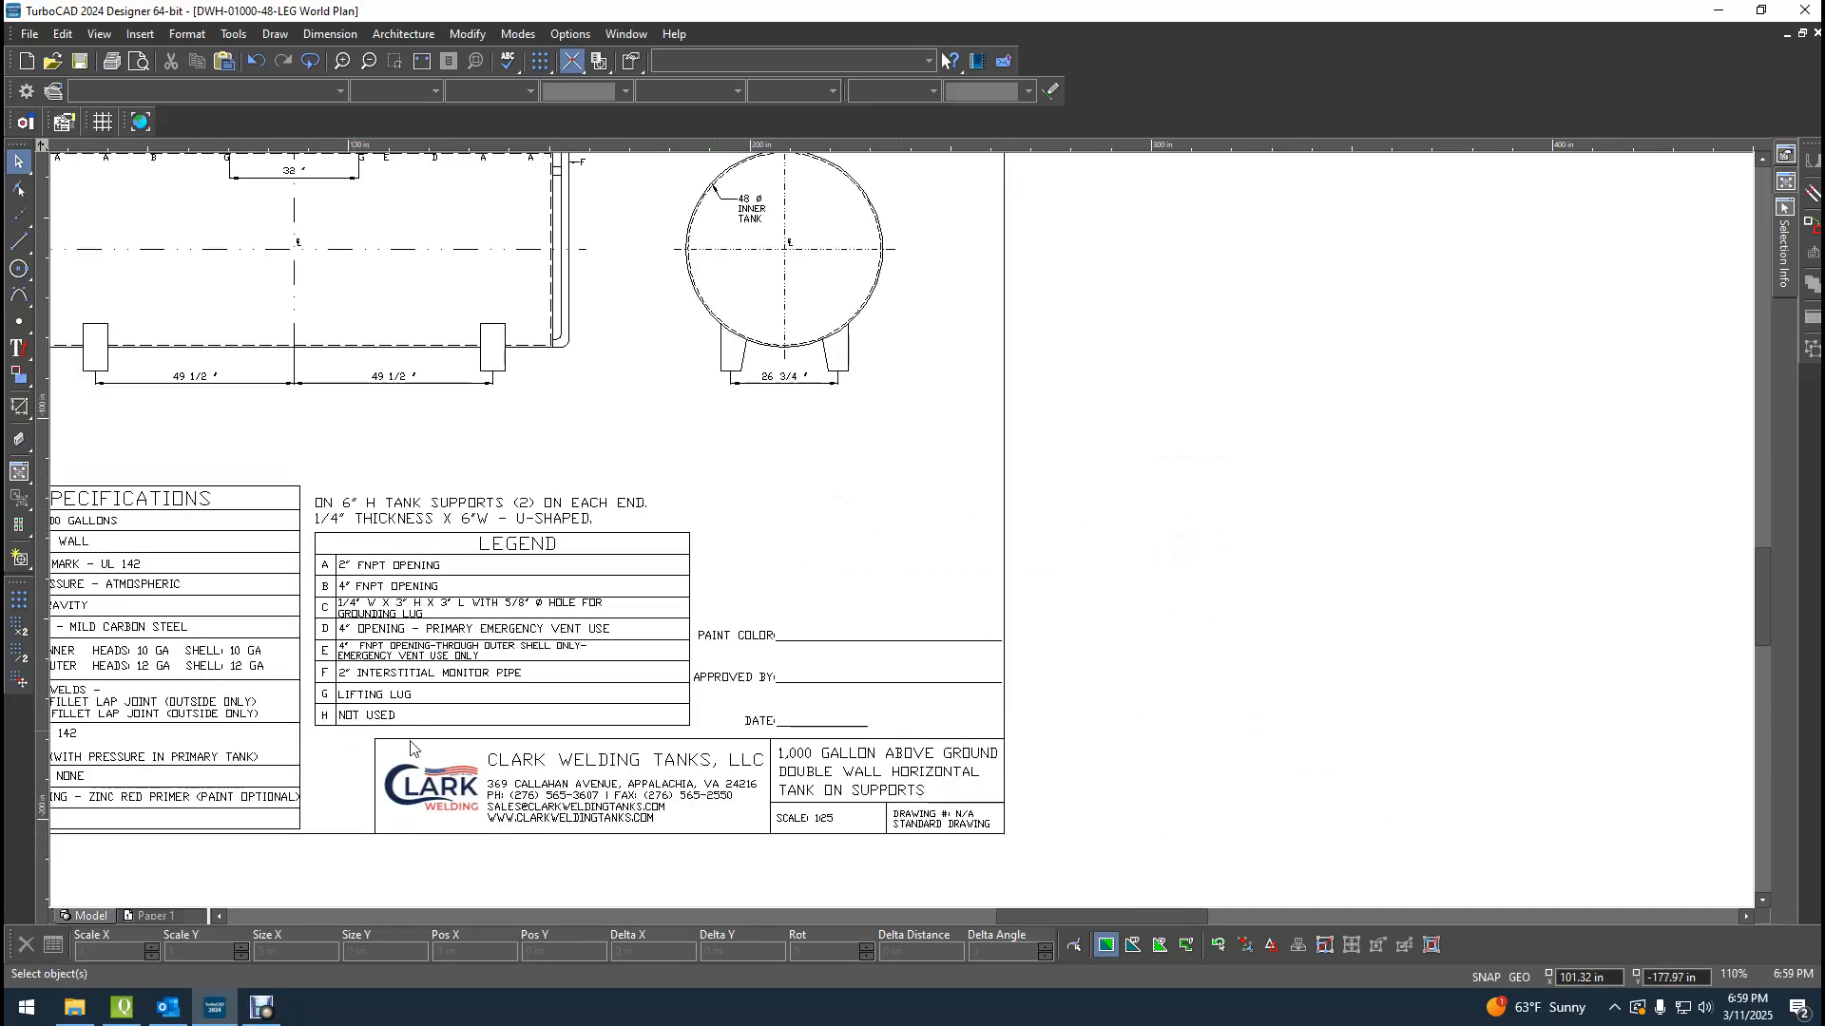
pyautogui.scroll(-1, 269, 652)
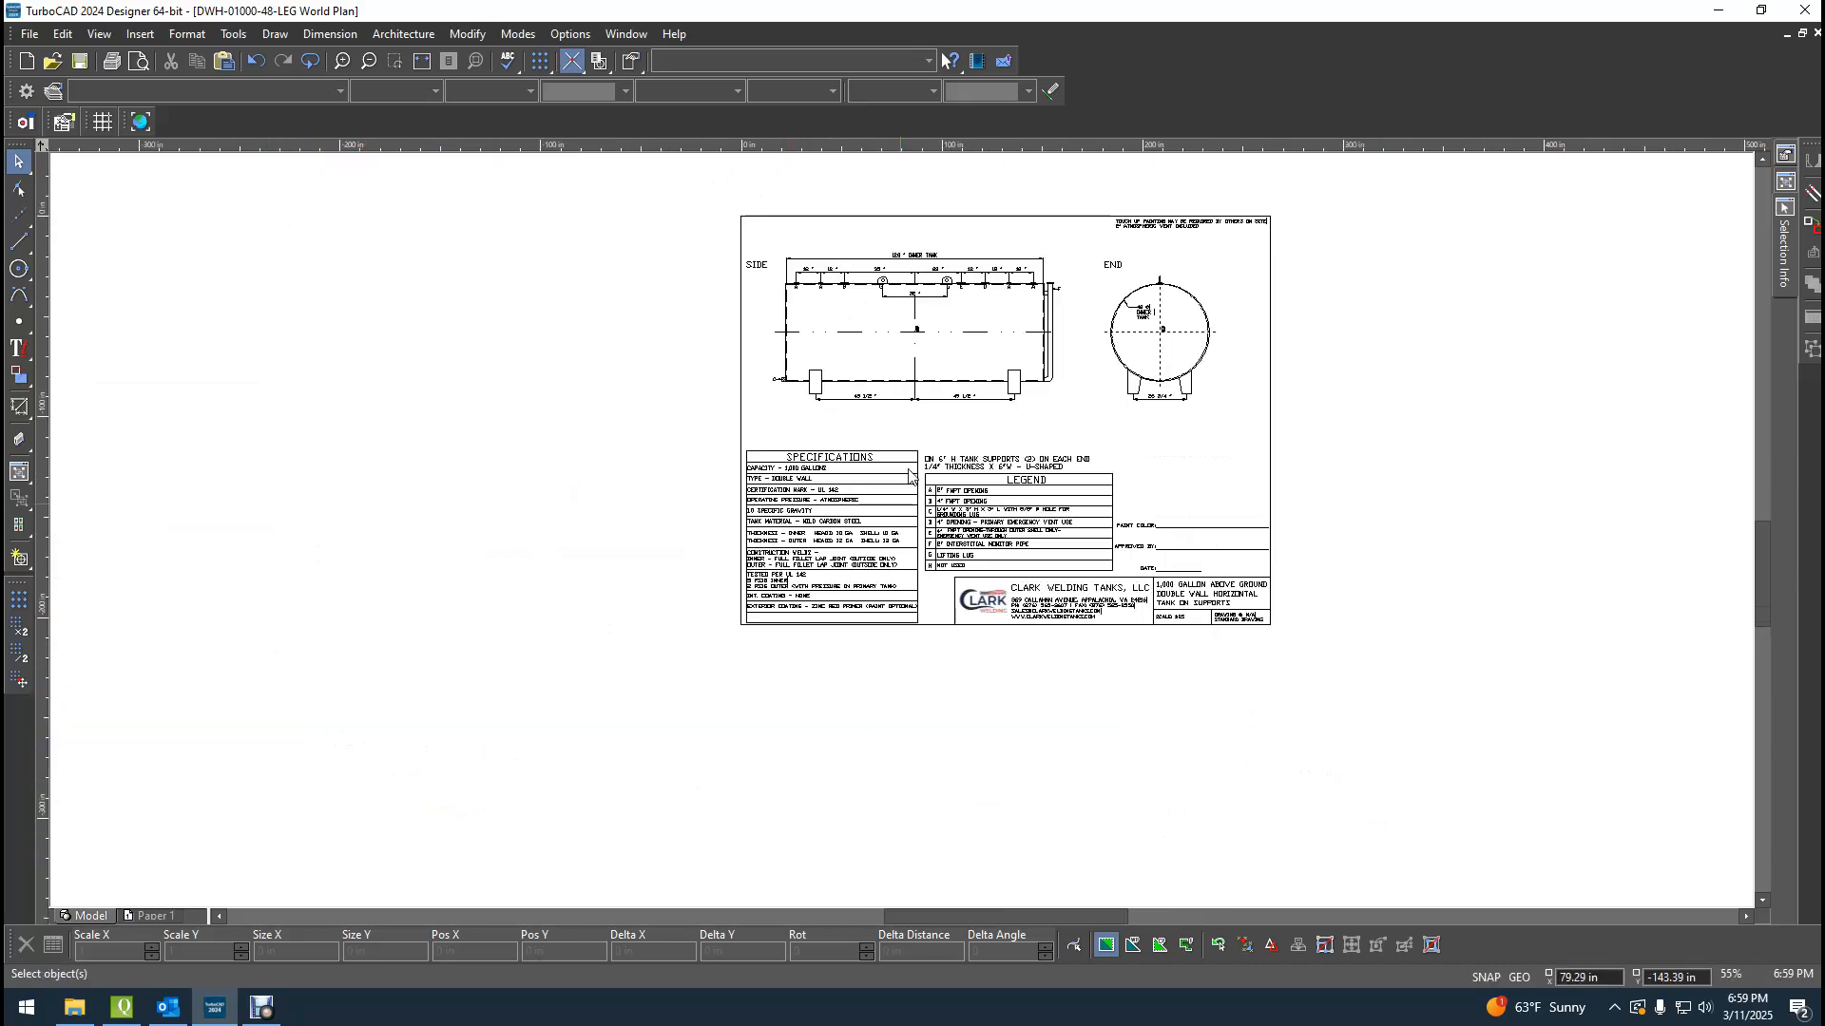
pyautogui.scroll(2, 925, 302)
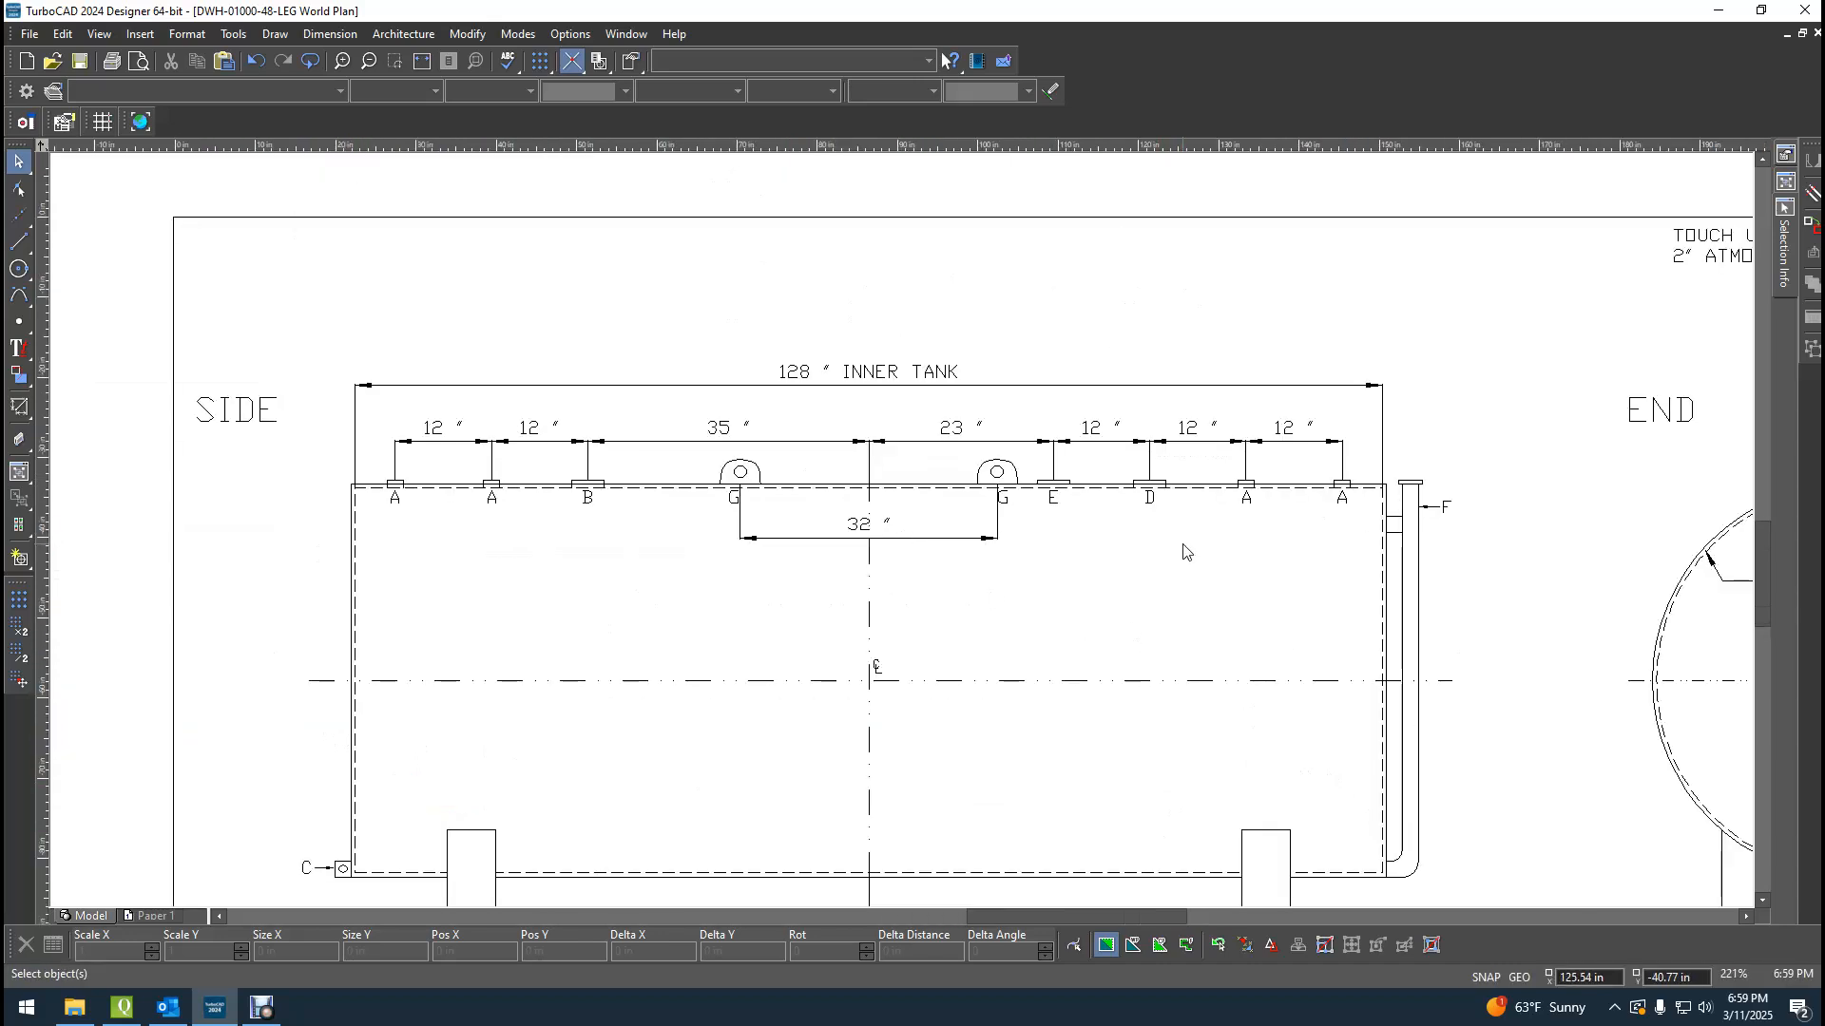
pyautogui.scroll(-1, 1186, 552)
pyautogui.scroll(1, 1356, 467)
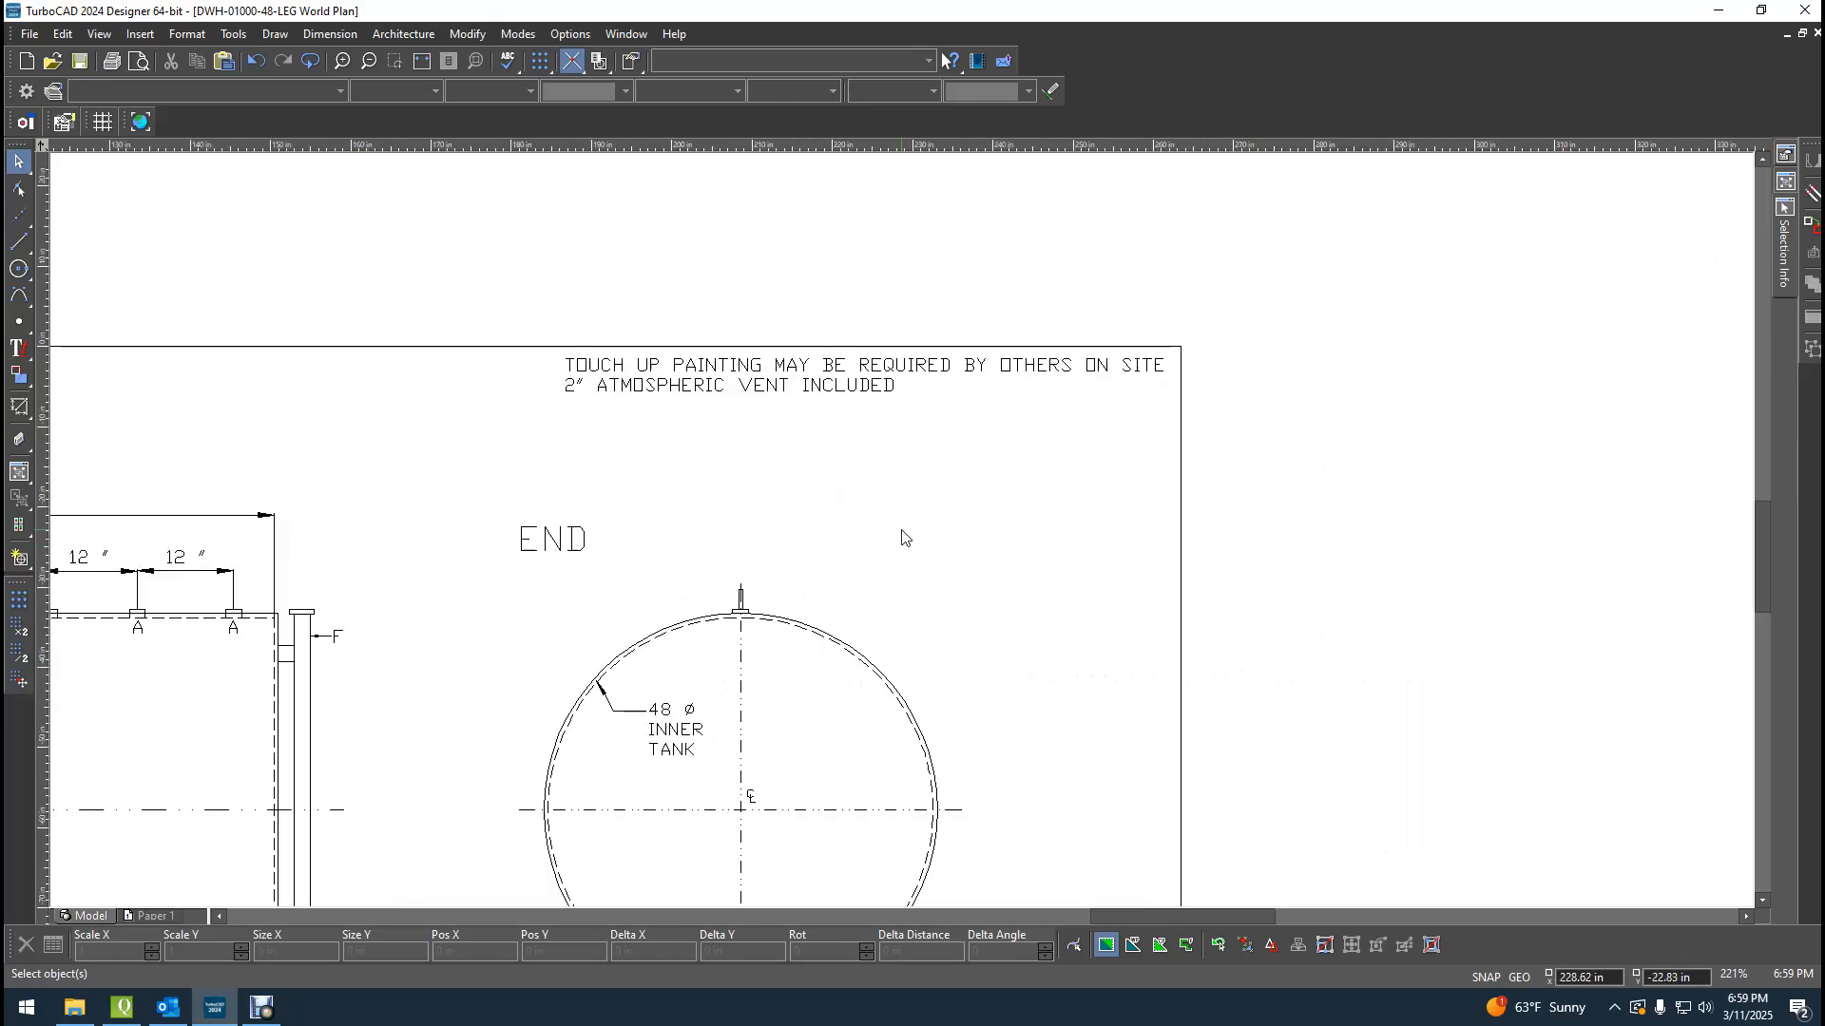
pyautogui.scroll(-2, 903, 532)
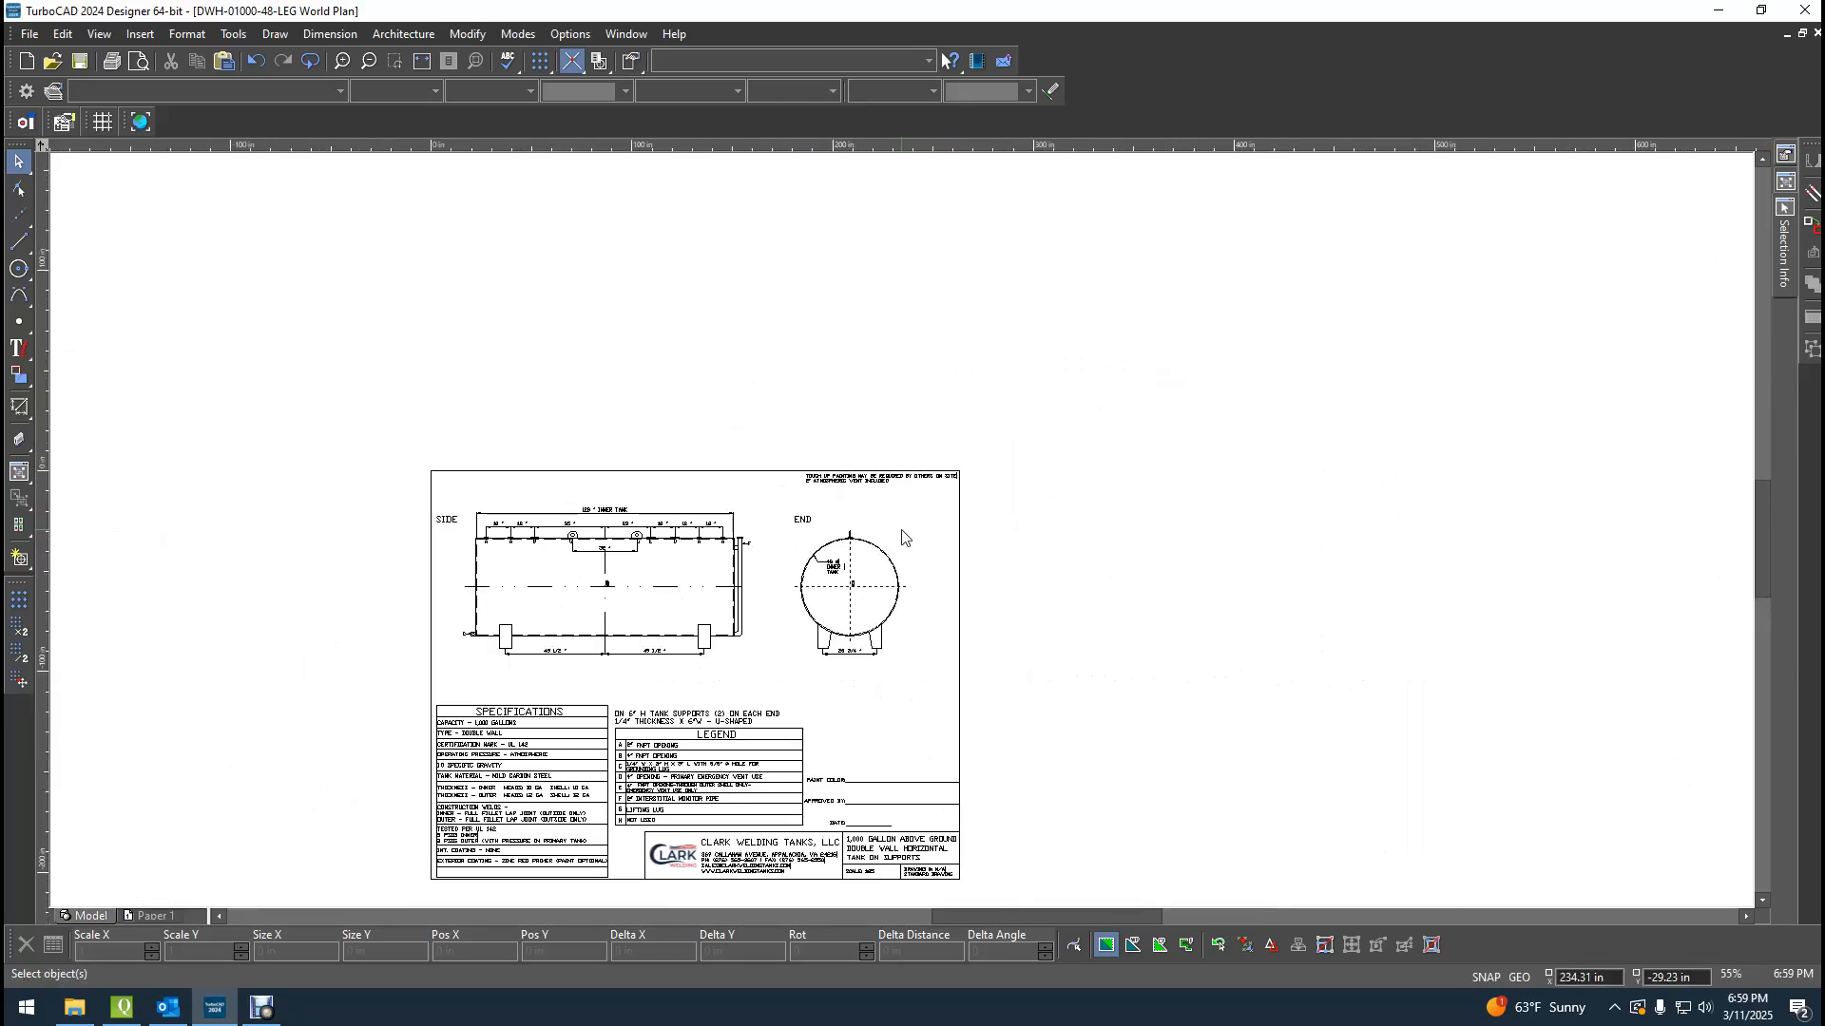
pyautogui.scroll(1, 903, 532)
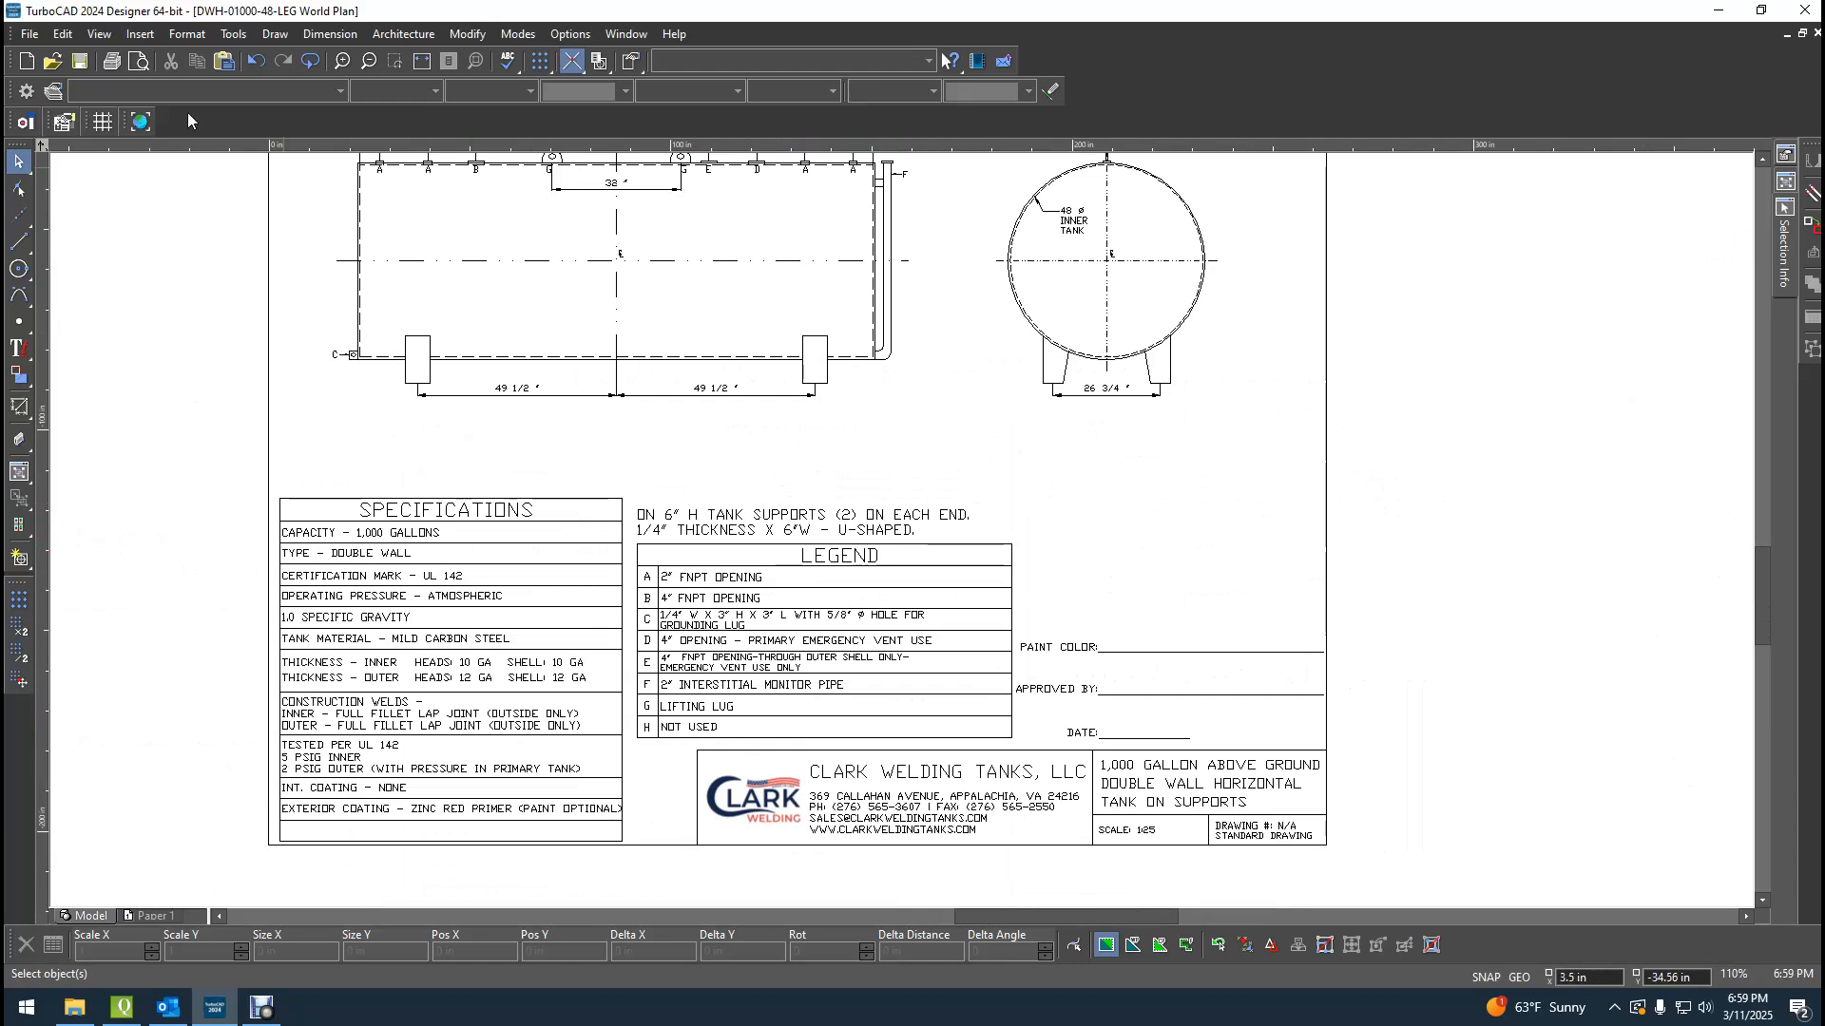
# Save the DWH-01000-48-LEG drawing, close it and exit TurboCAD to return to the DWH-LEG folder.
pyautogui.click(82, 64)
pyautogui.click(1816, 33)
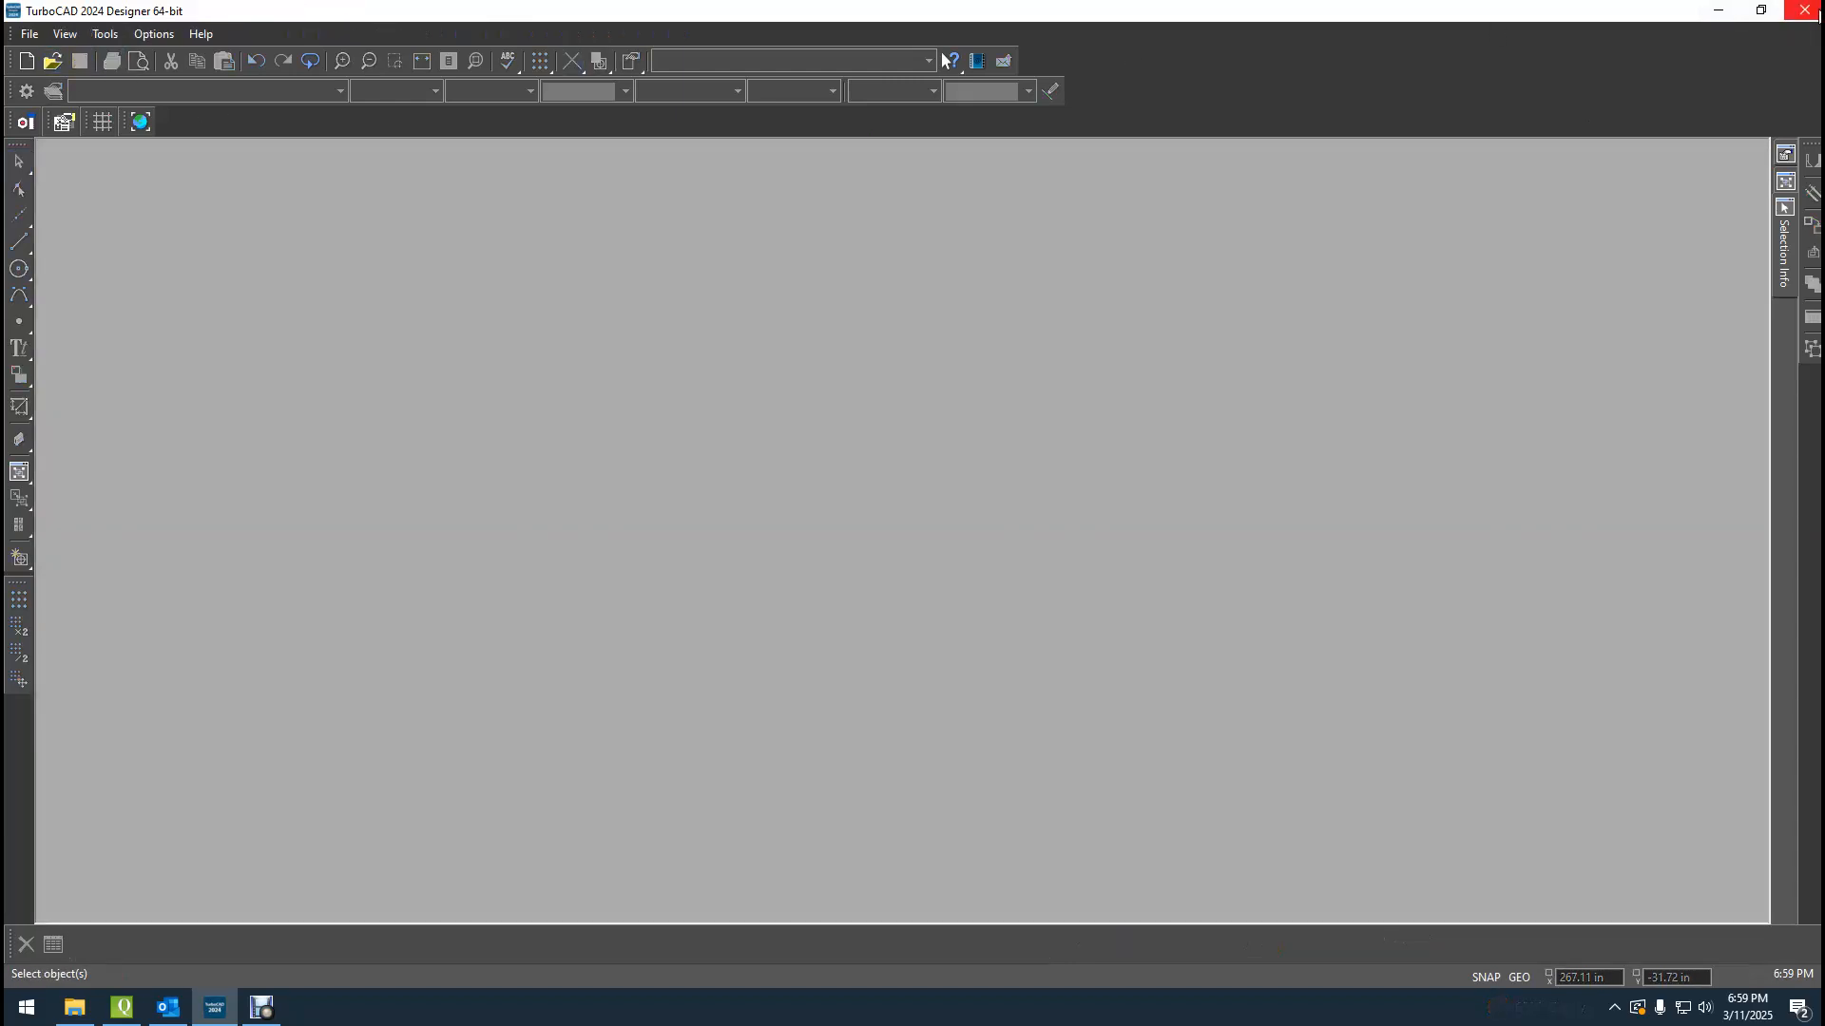
pyautogui.click(1805, 11)
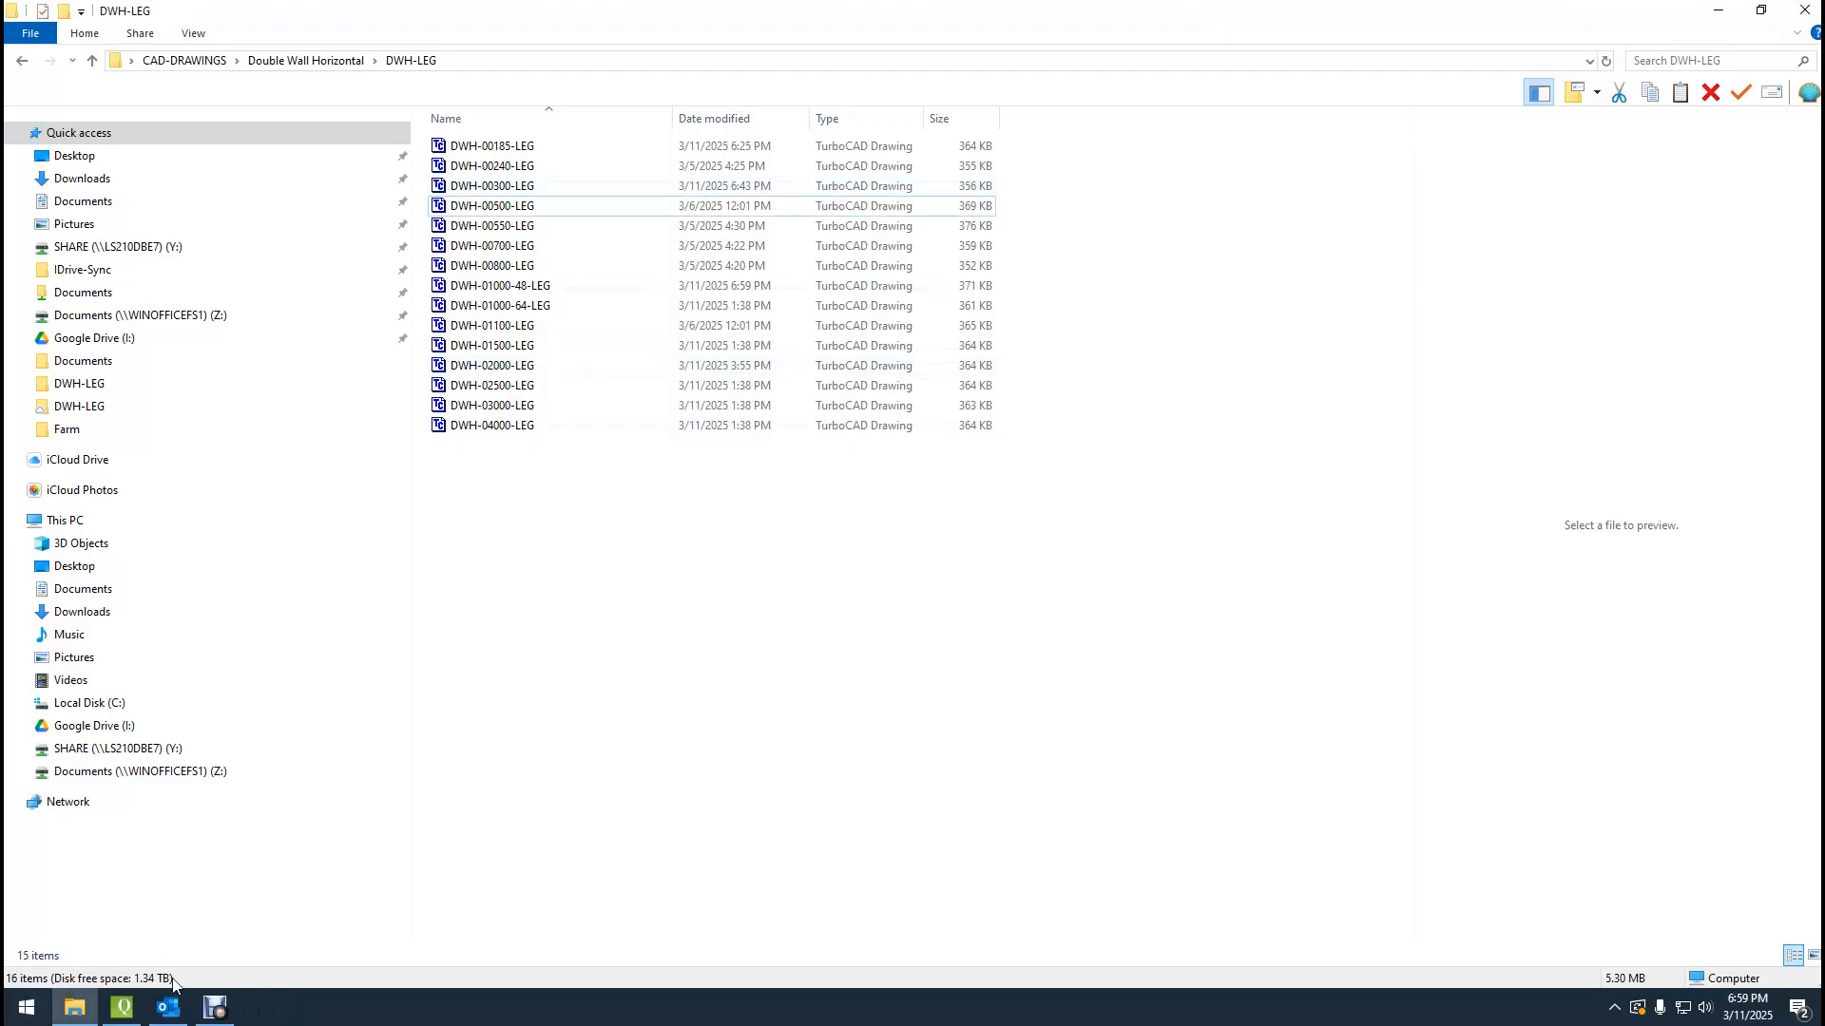
# Select the DWH-01000-48-LEG and DWH-00300-LEG drawing files together in the DWH-LEG folder.
pyautogui.click(505, 285)
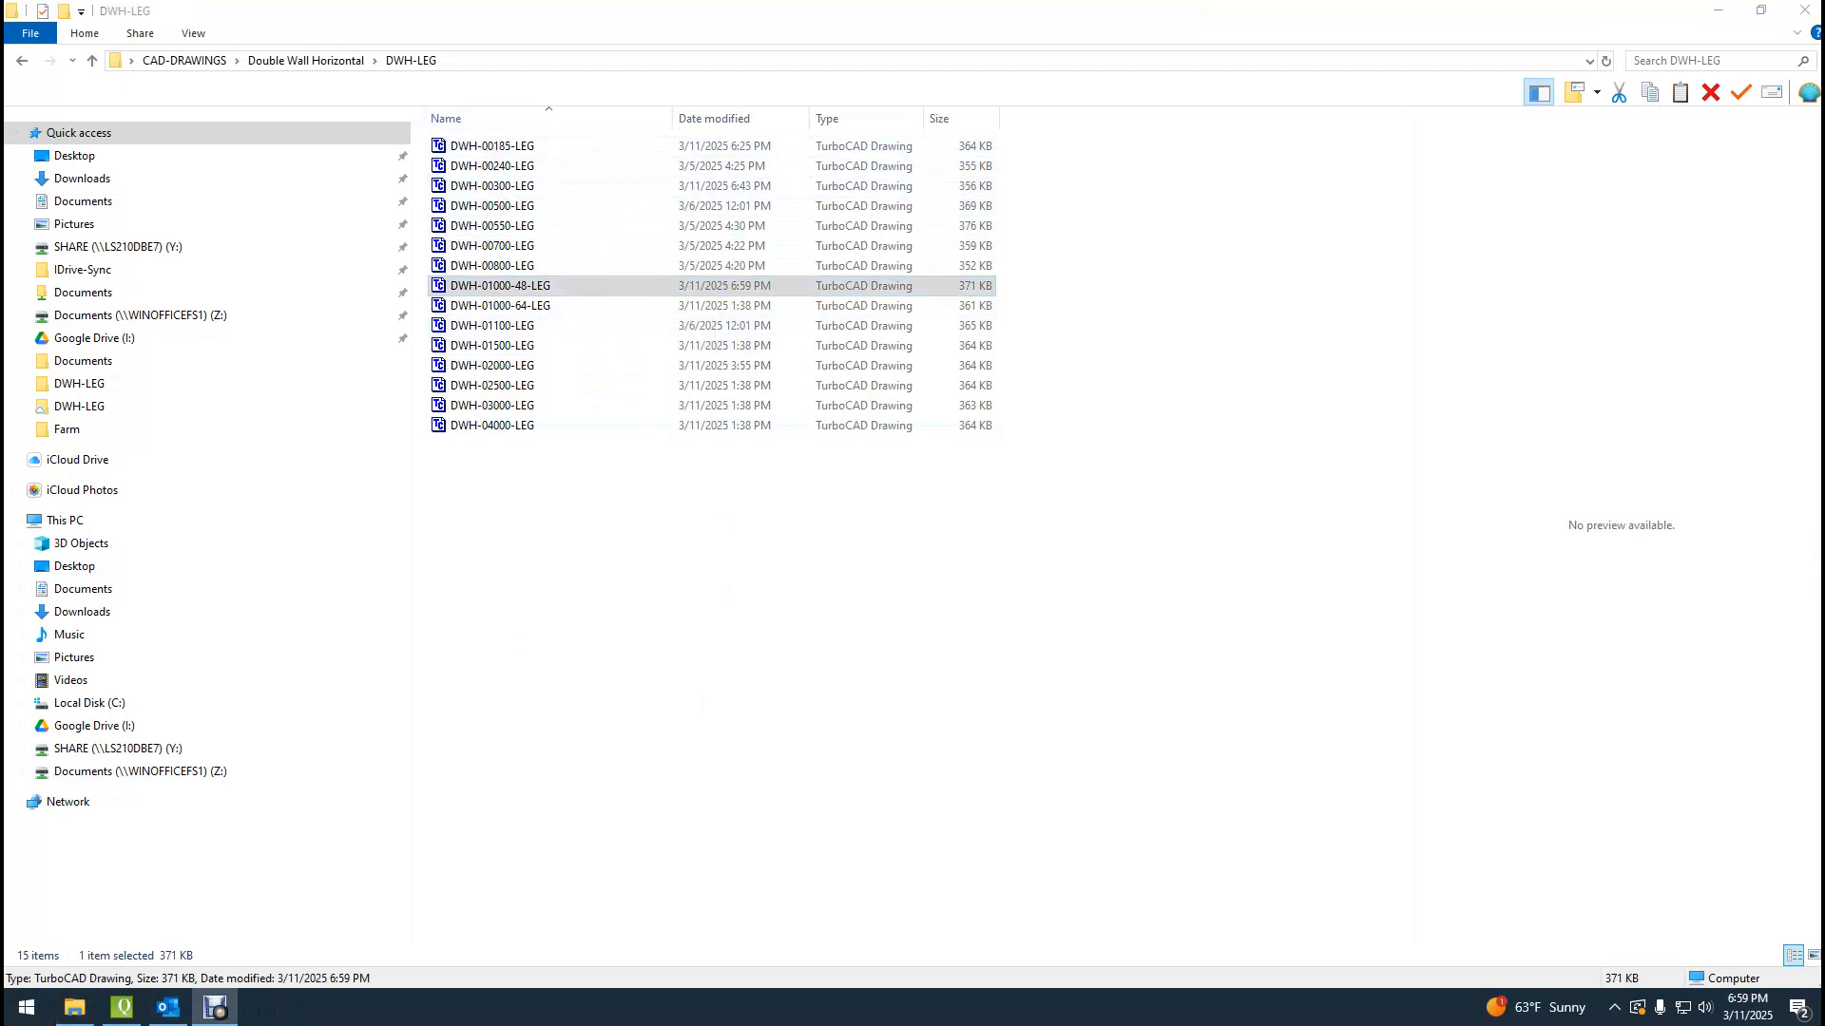
pyautogui.keyDown('ctrl'); pyautogui.click(518, 187); pyautogui.keyUp('ctrl')
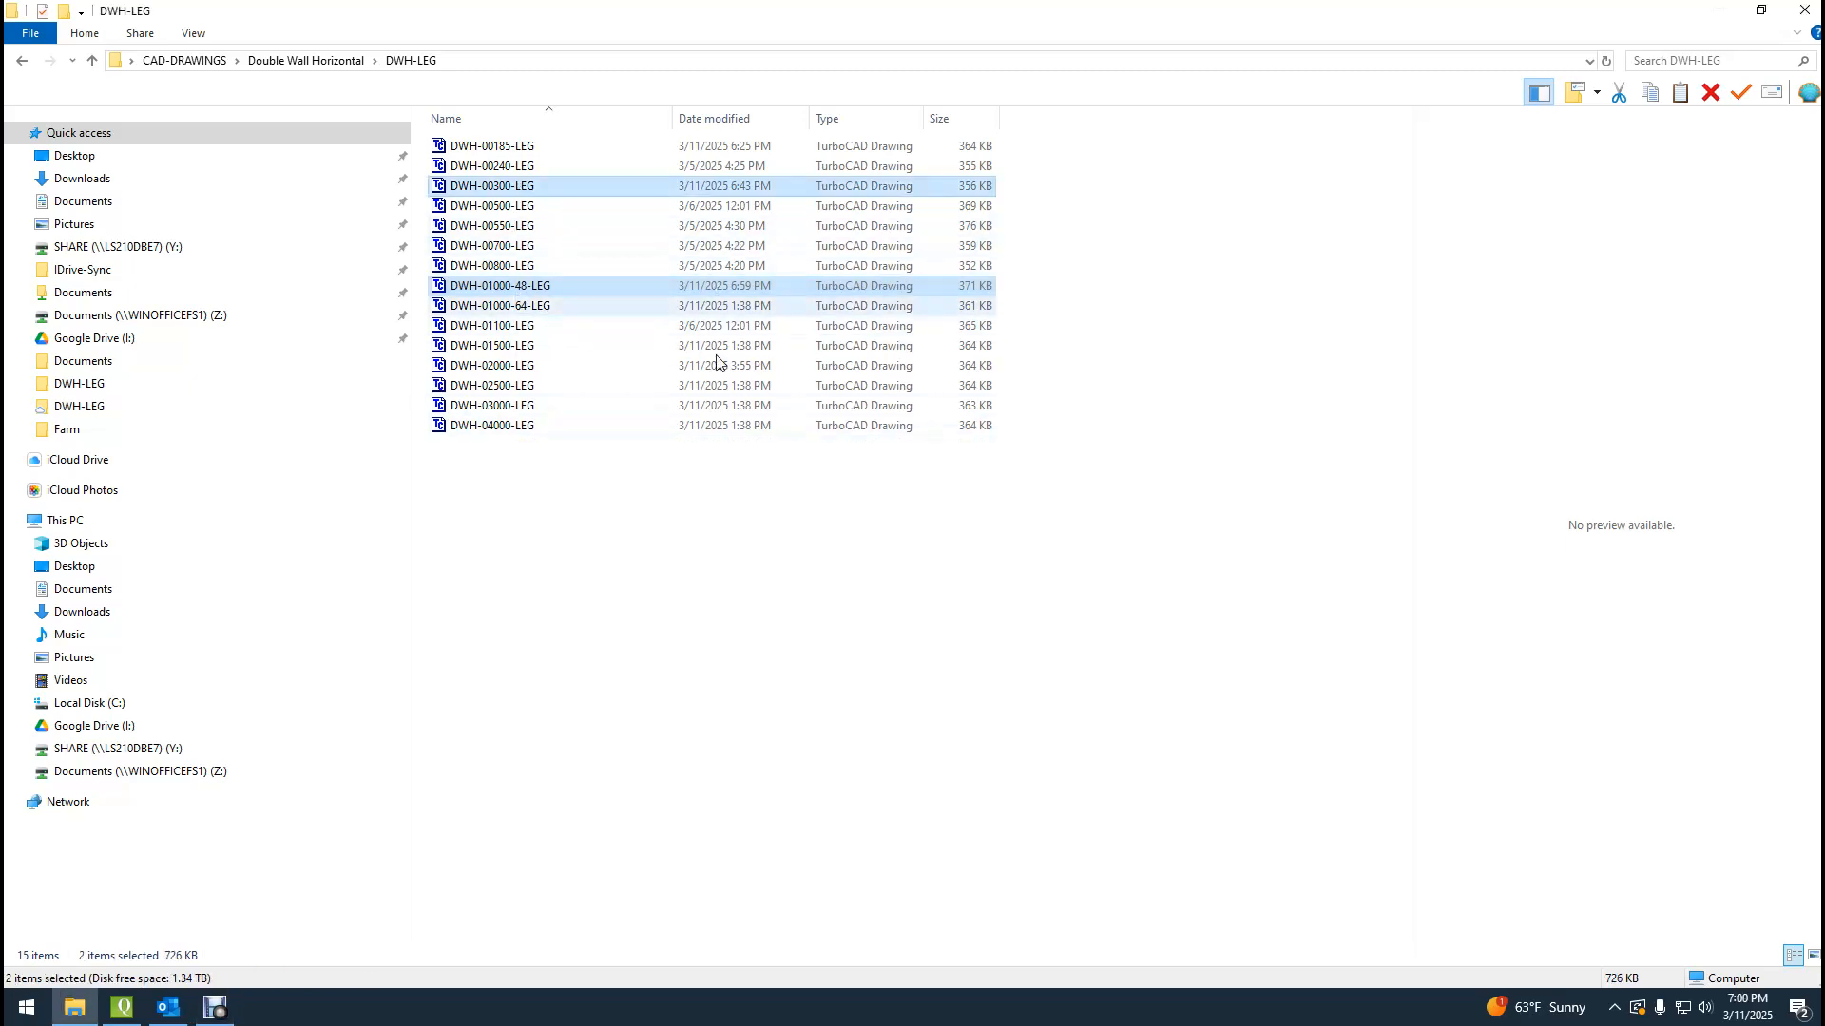